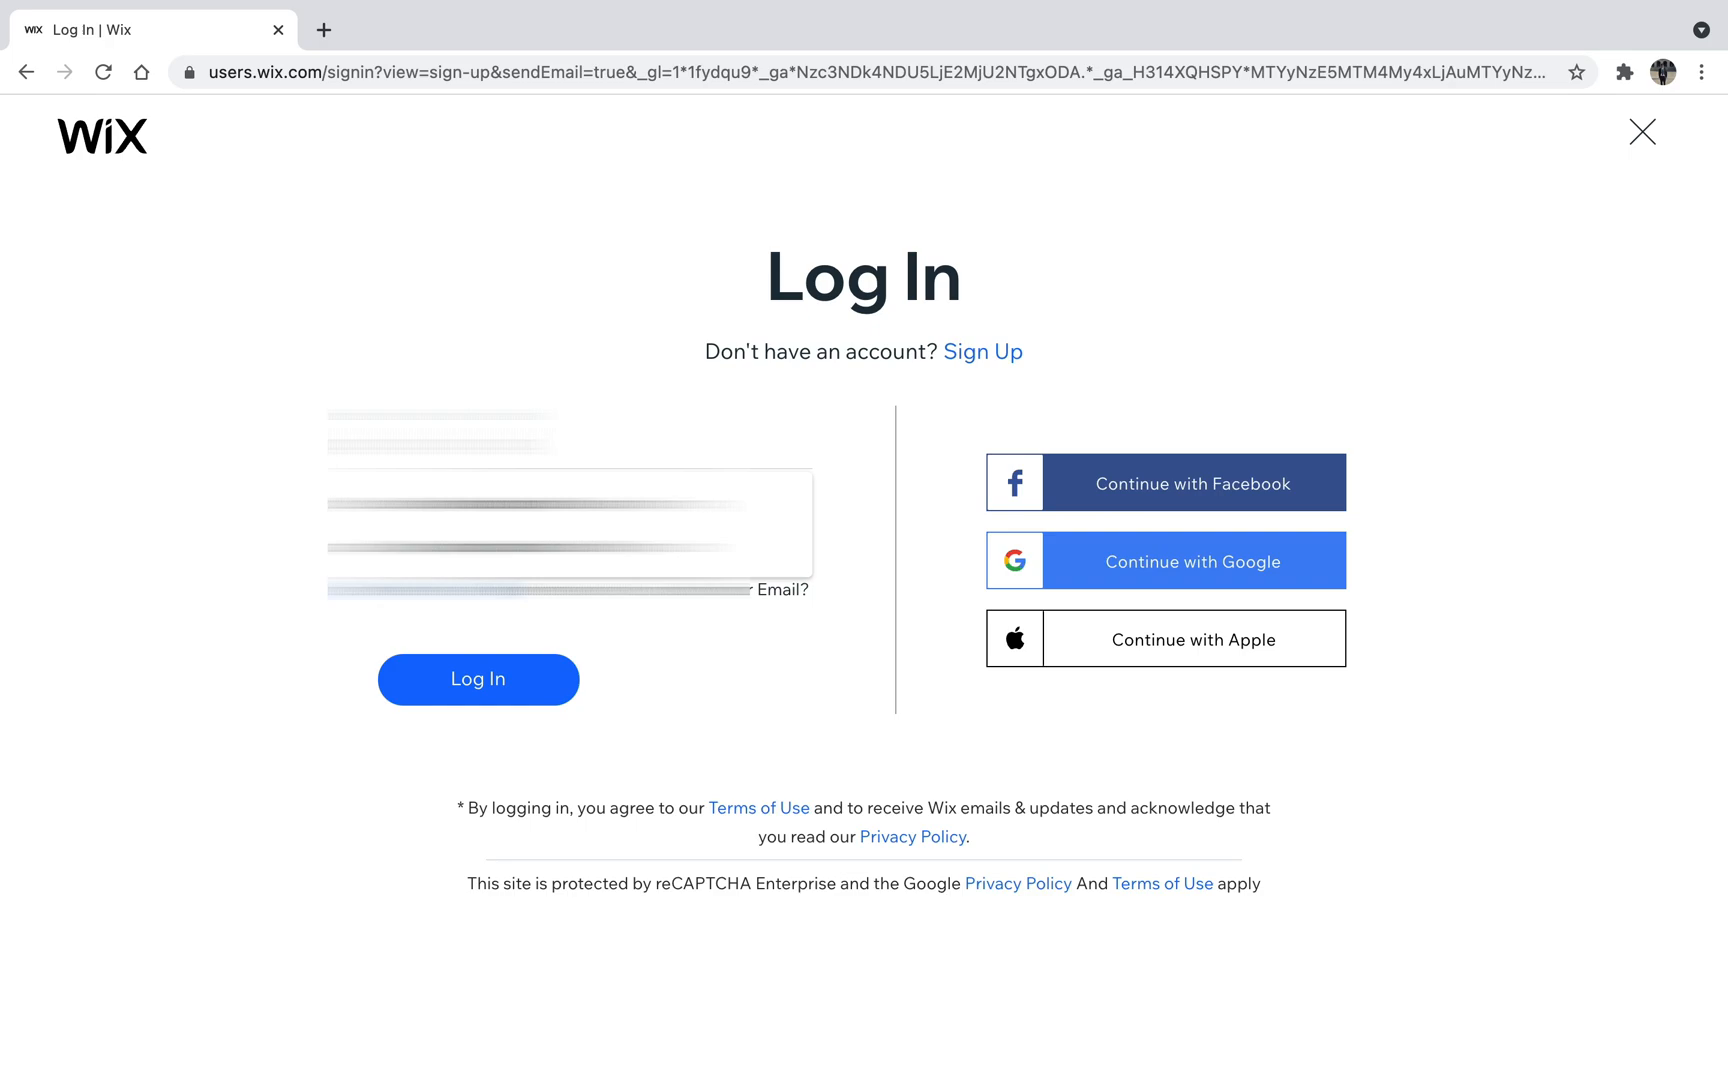
# - Fill in the account's e-mail, enter the account password, and log in
pyautogui.click(540, 503)
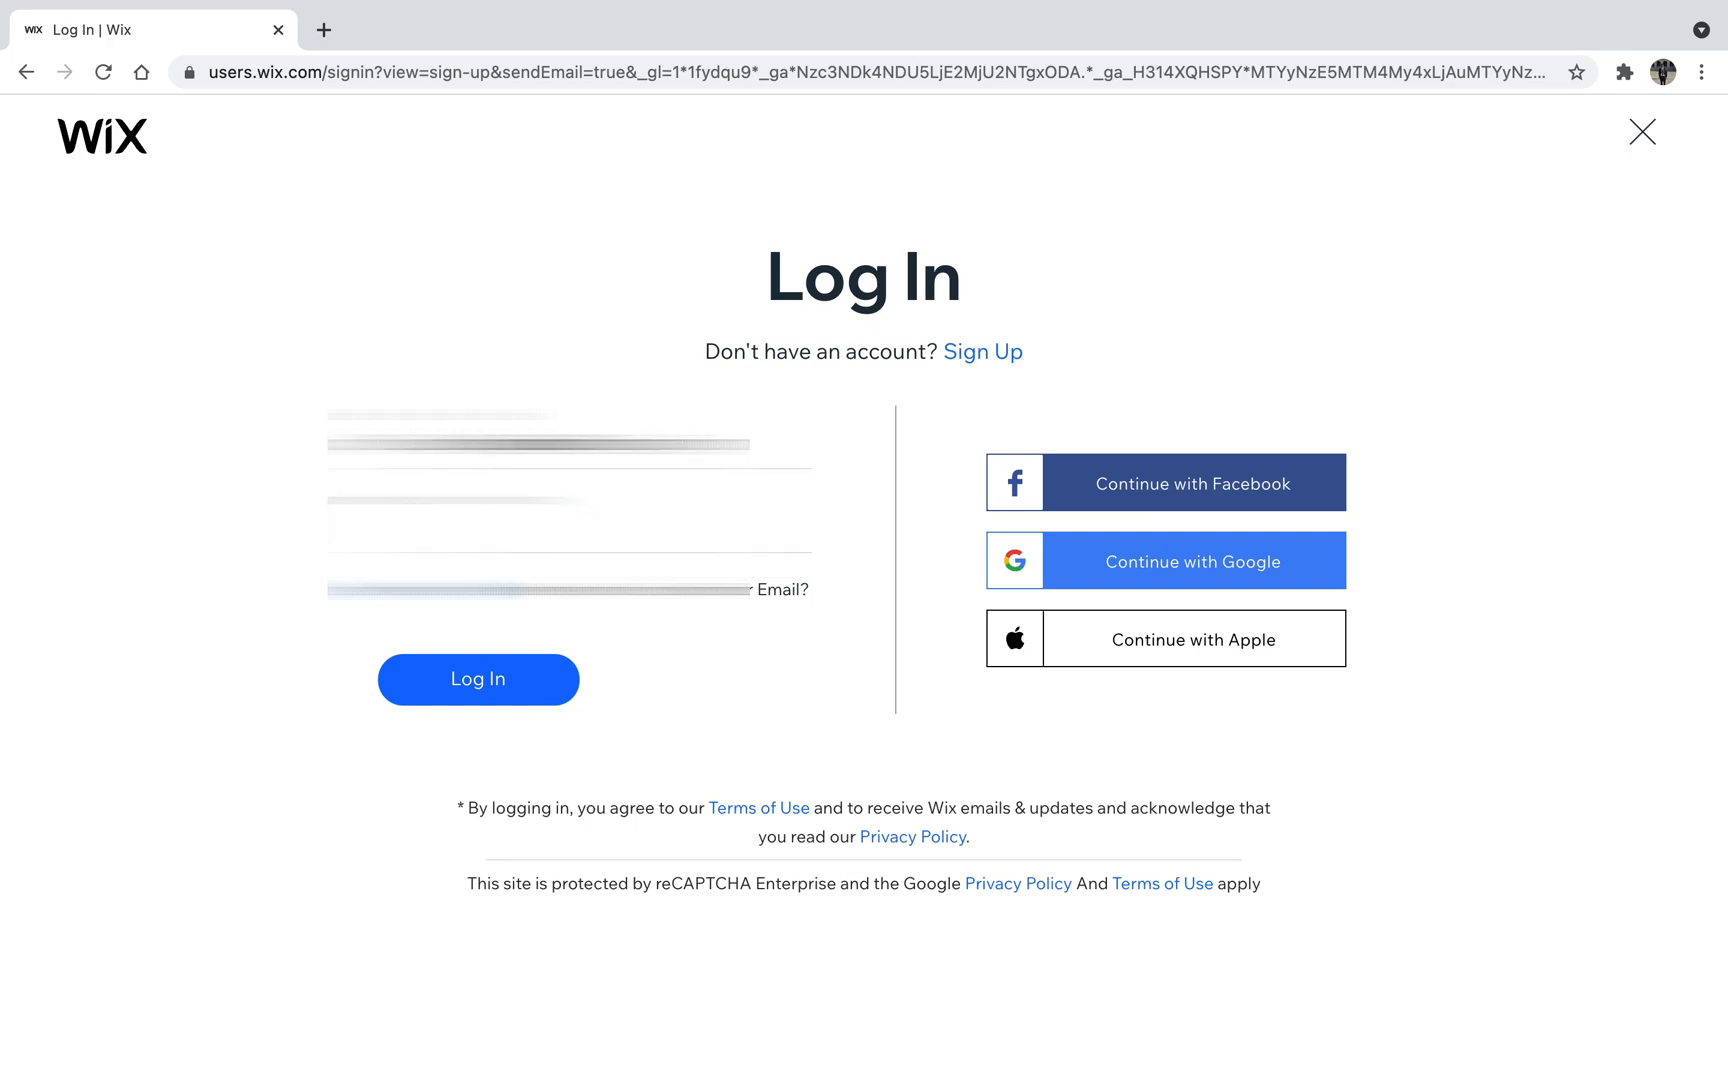
pyautogui.click(540, 528)
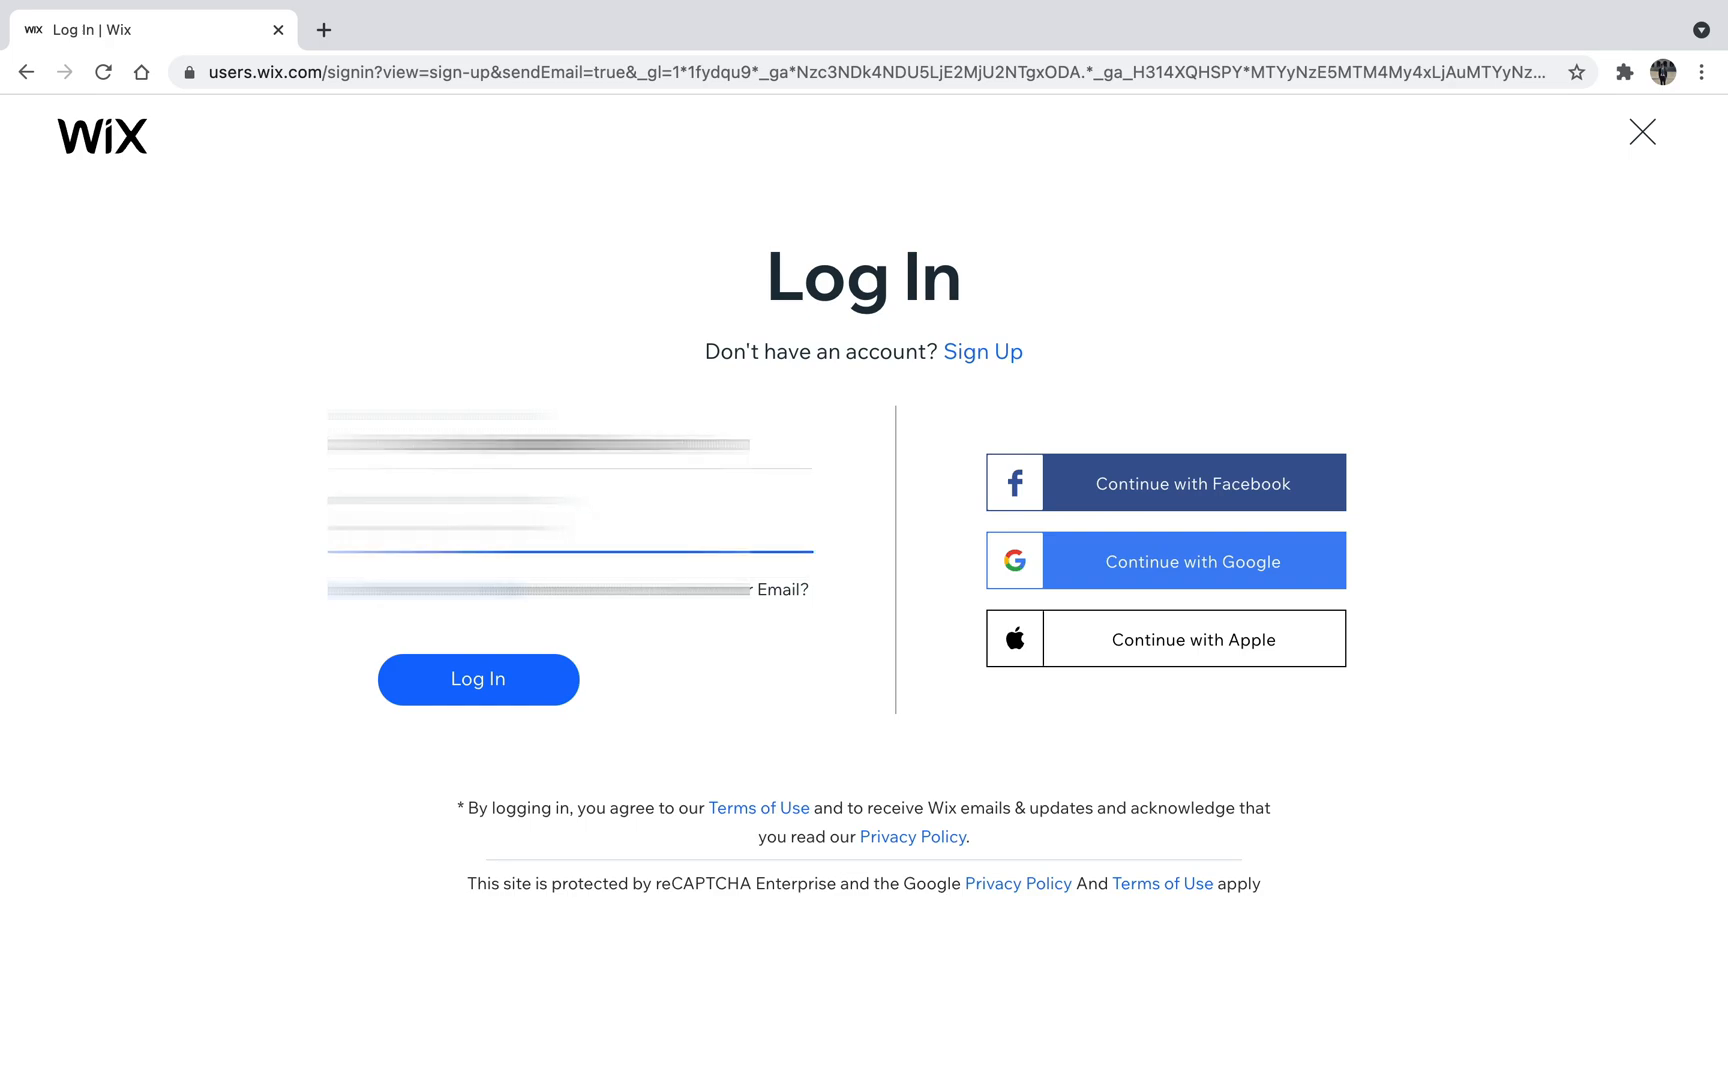
pyautogui.press('Return')
pyautogui.click(540, 528)
pyautogui.write('•••')
pyautogui.click(505, 682)
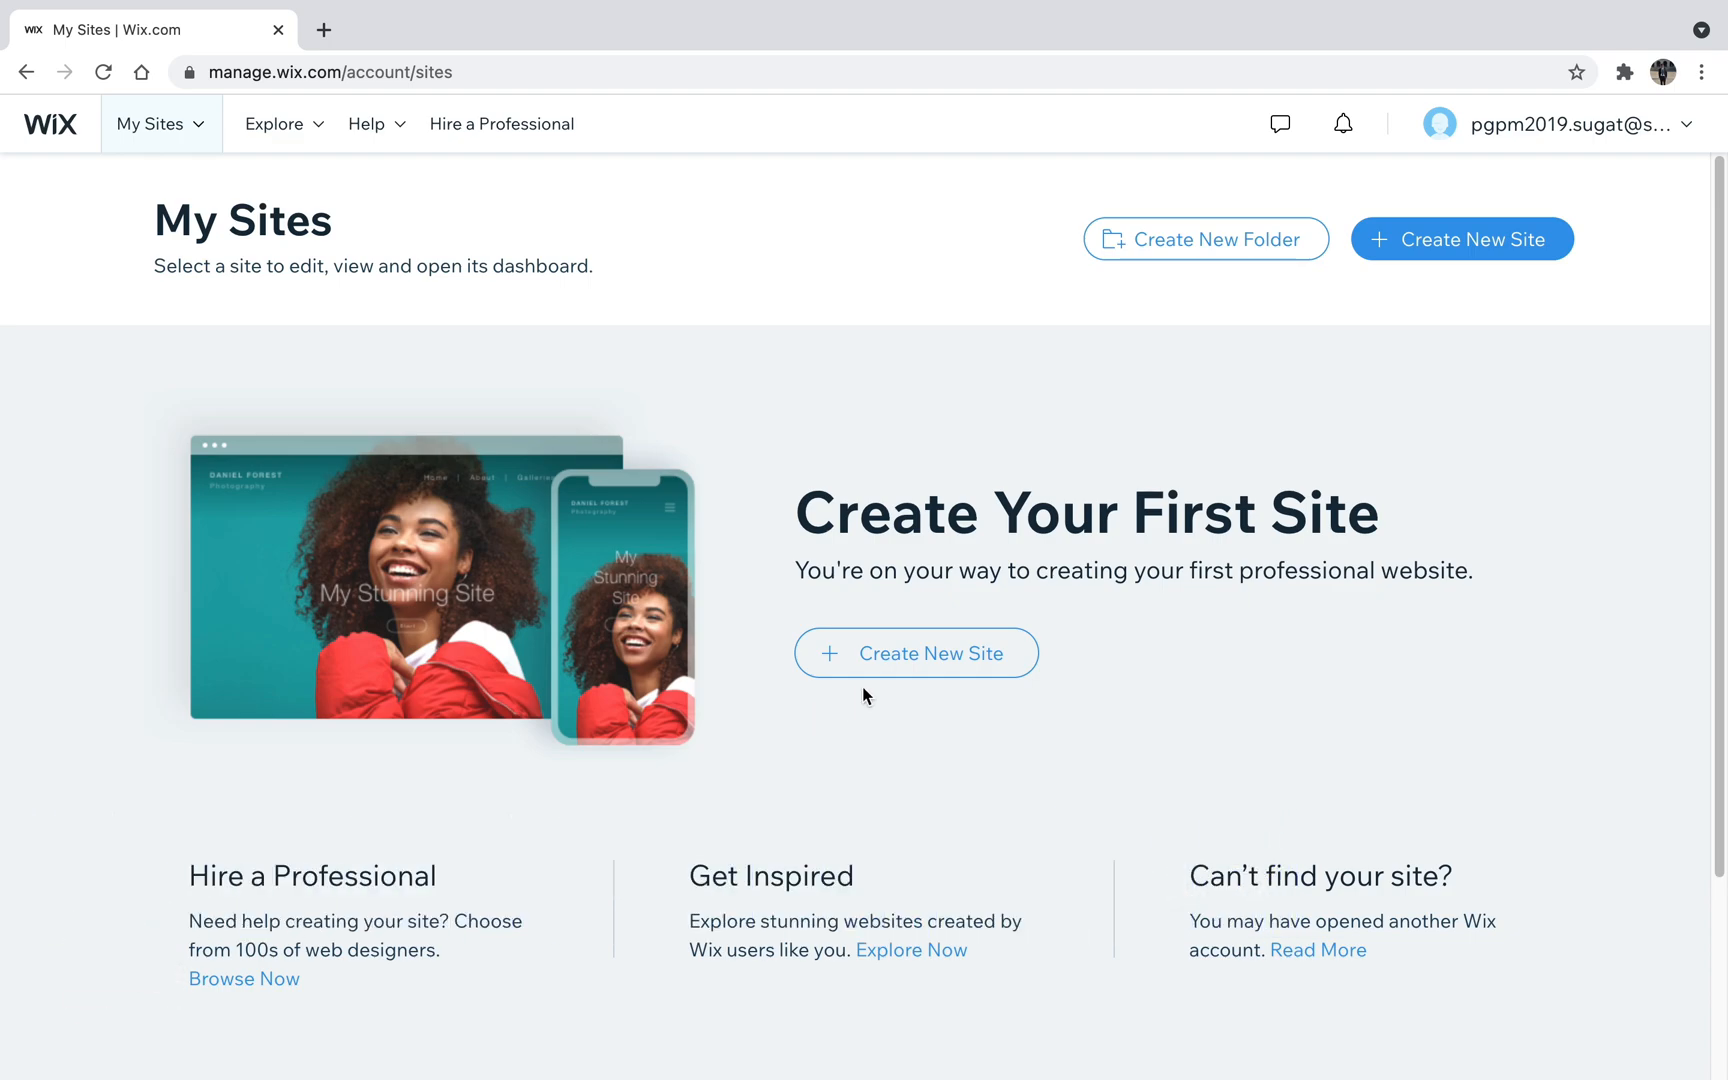
# - Create a new site of type Portfolio and choose to build it by editing a template
pyautogui.click(953, 671)
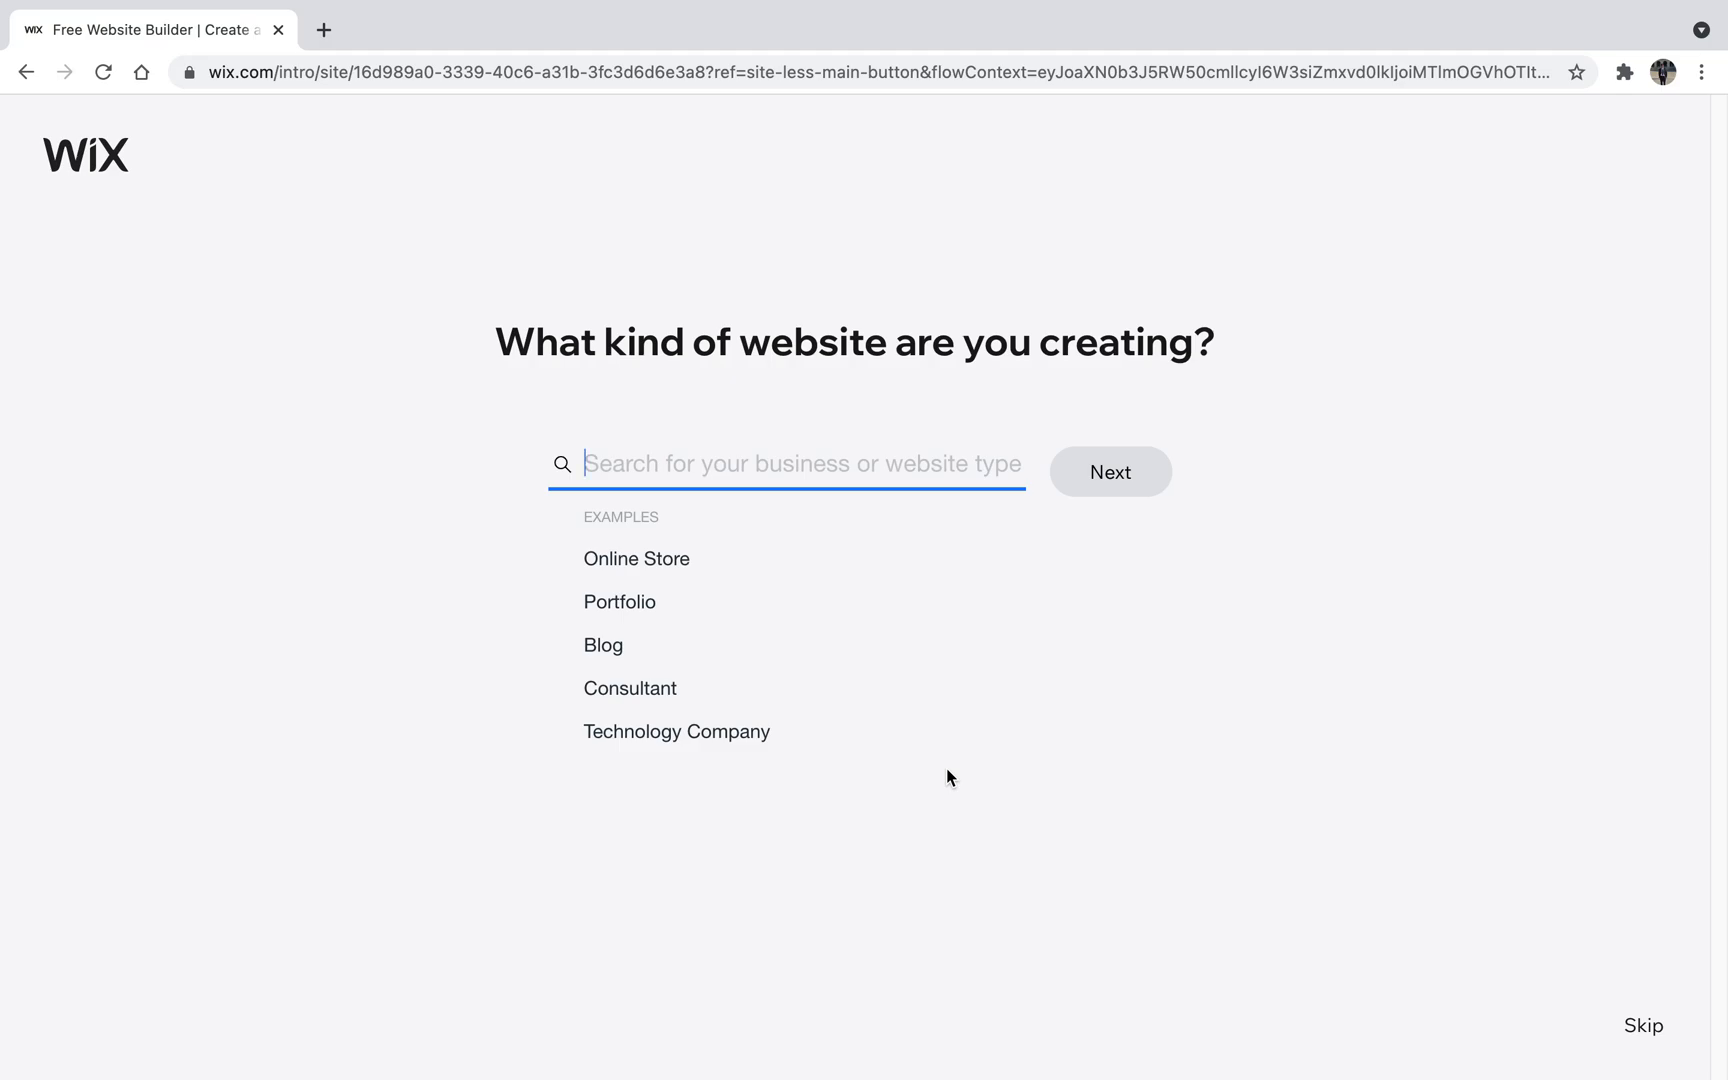
pyautogui.click(628, 601)
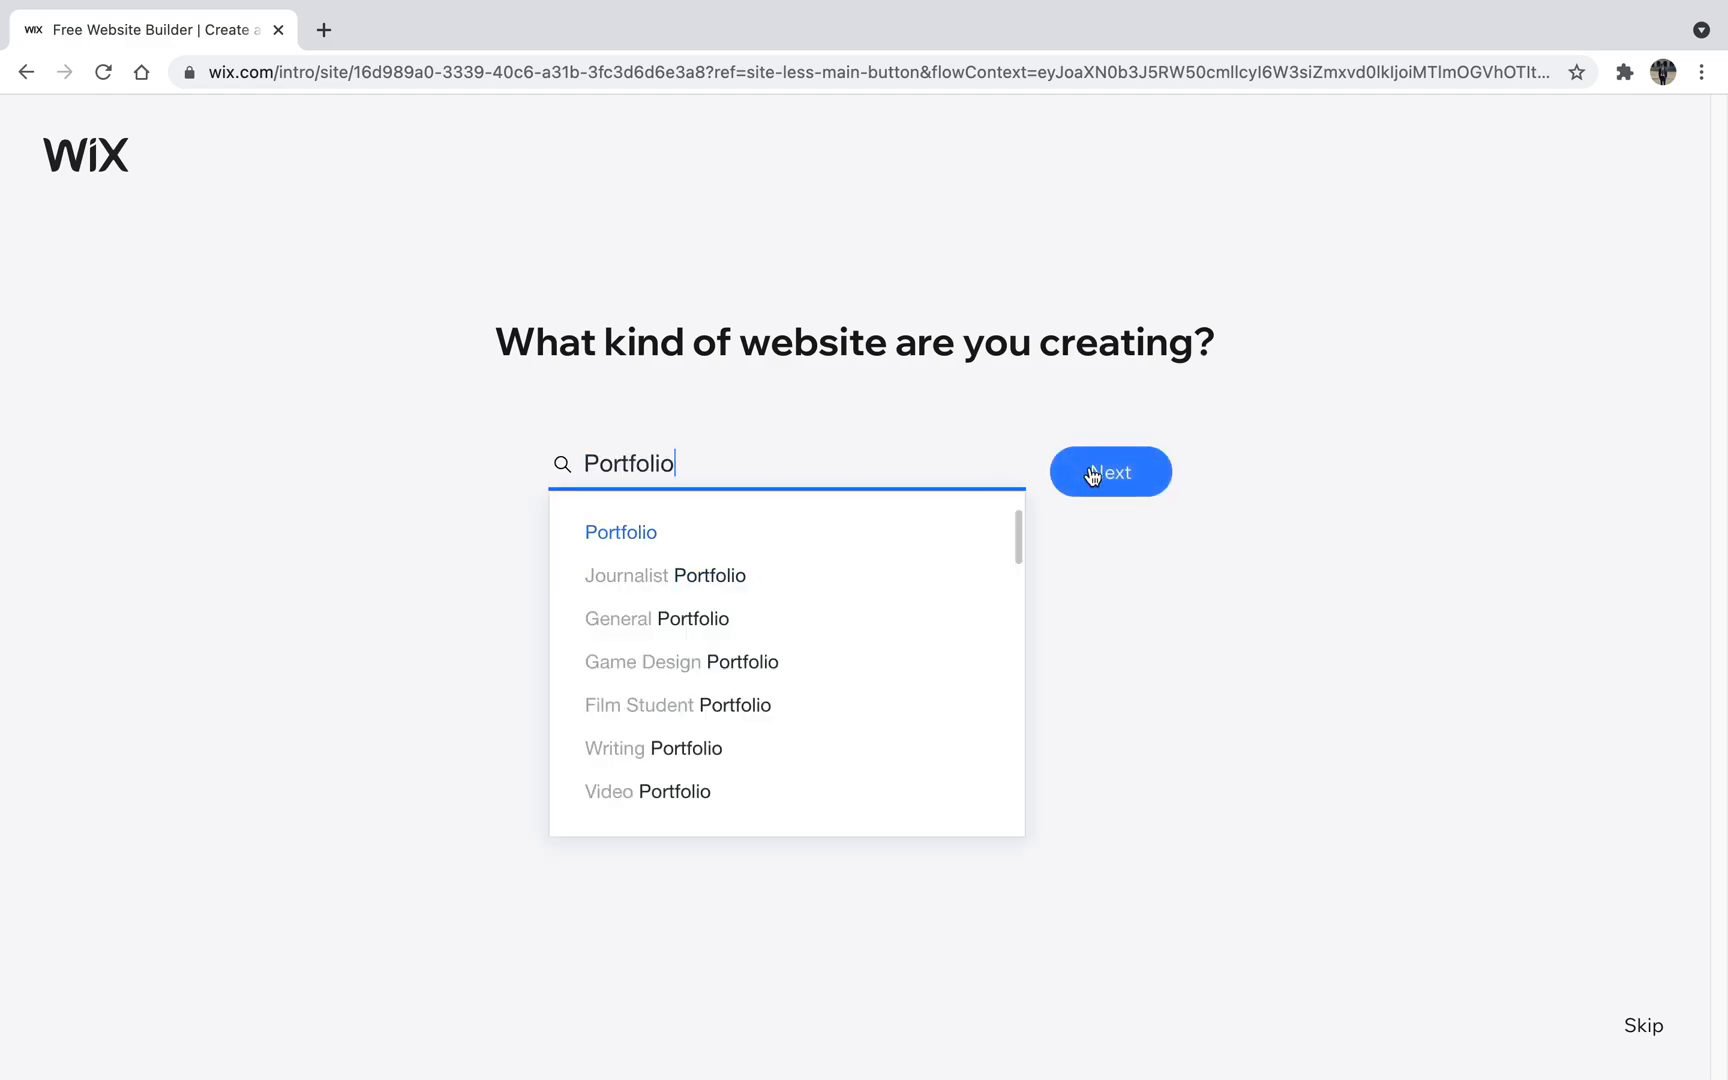
pyautogui.click(1092, 476)
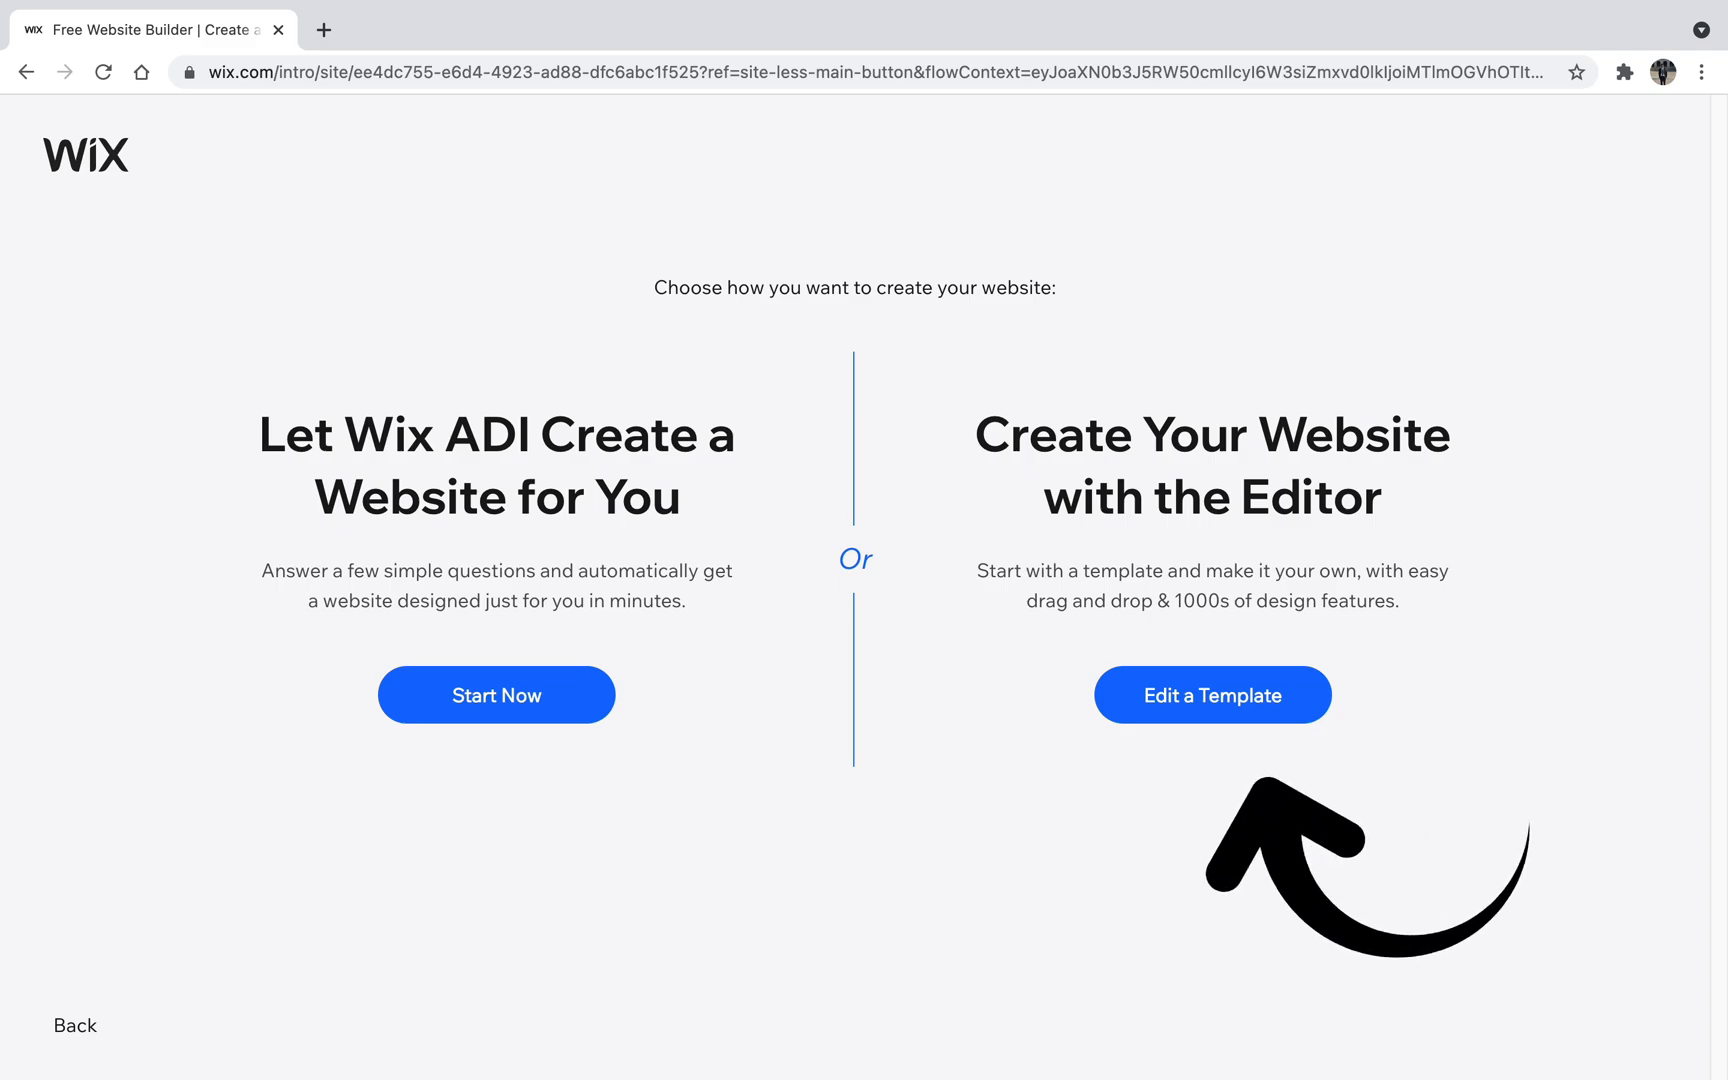
pyautogui.click(1226, 716)
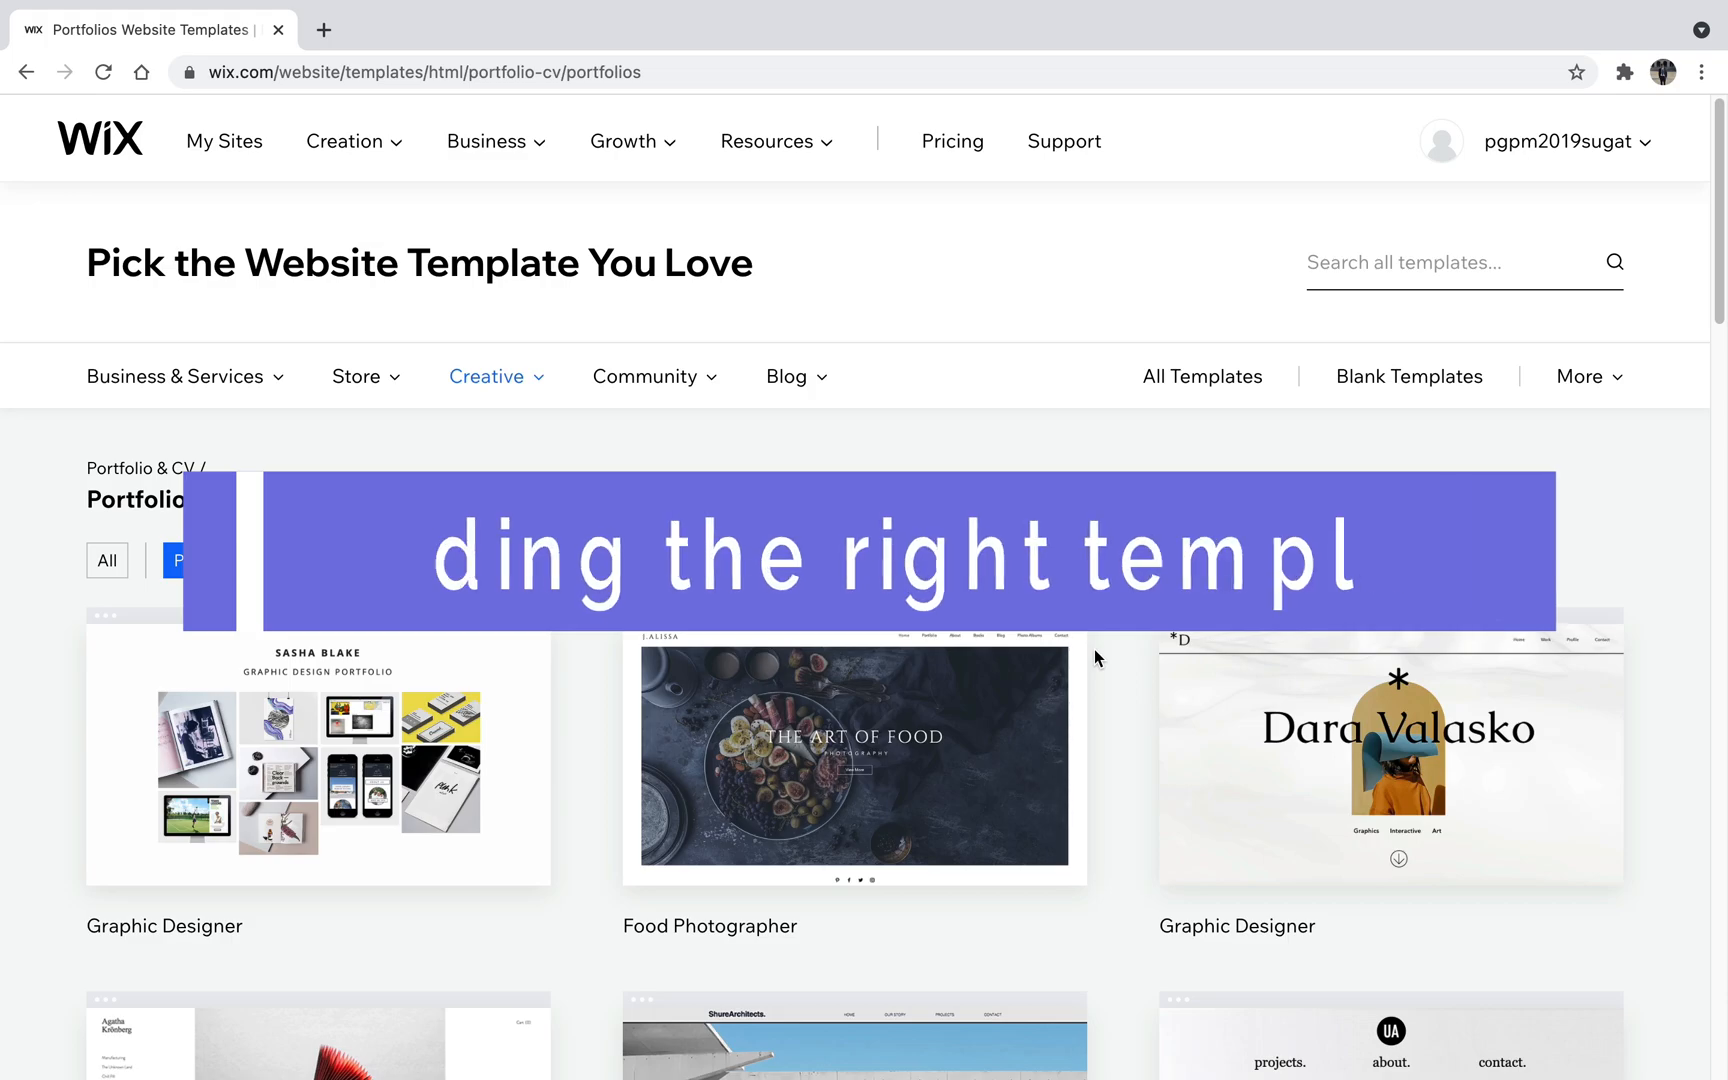
# - Browse the portfolio website templates and look at the preview of the Fashion Designer template
pyautogui.scroll(-1, 1094, 657)
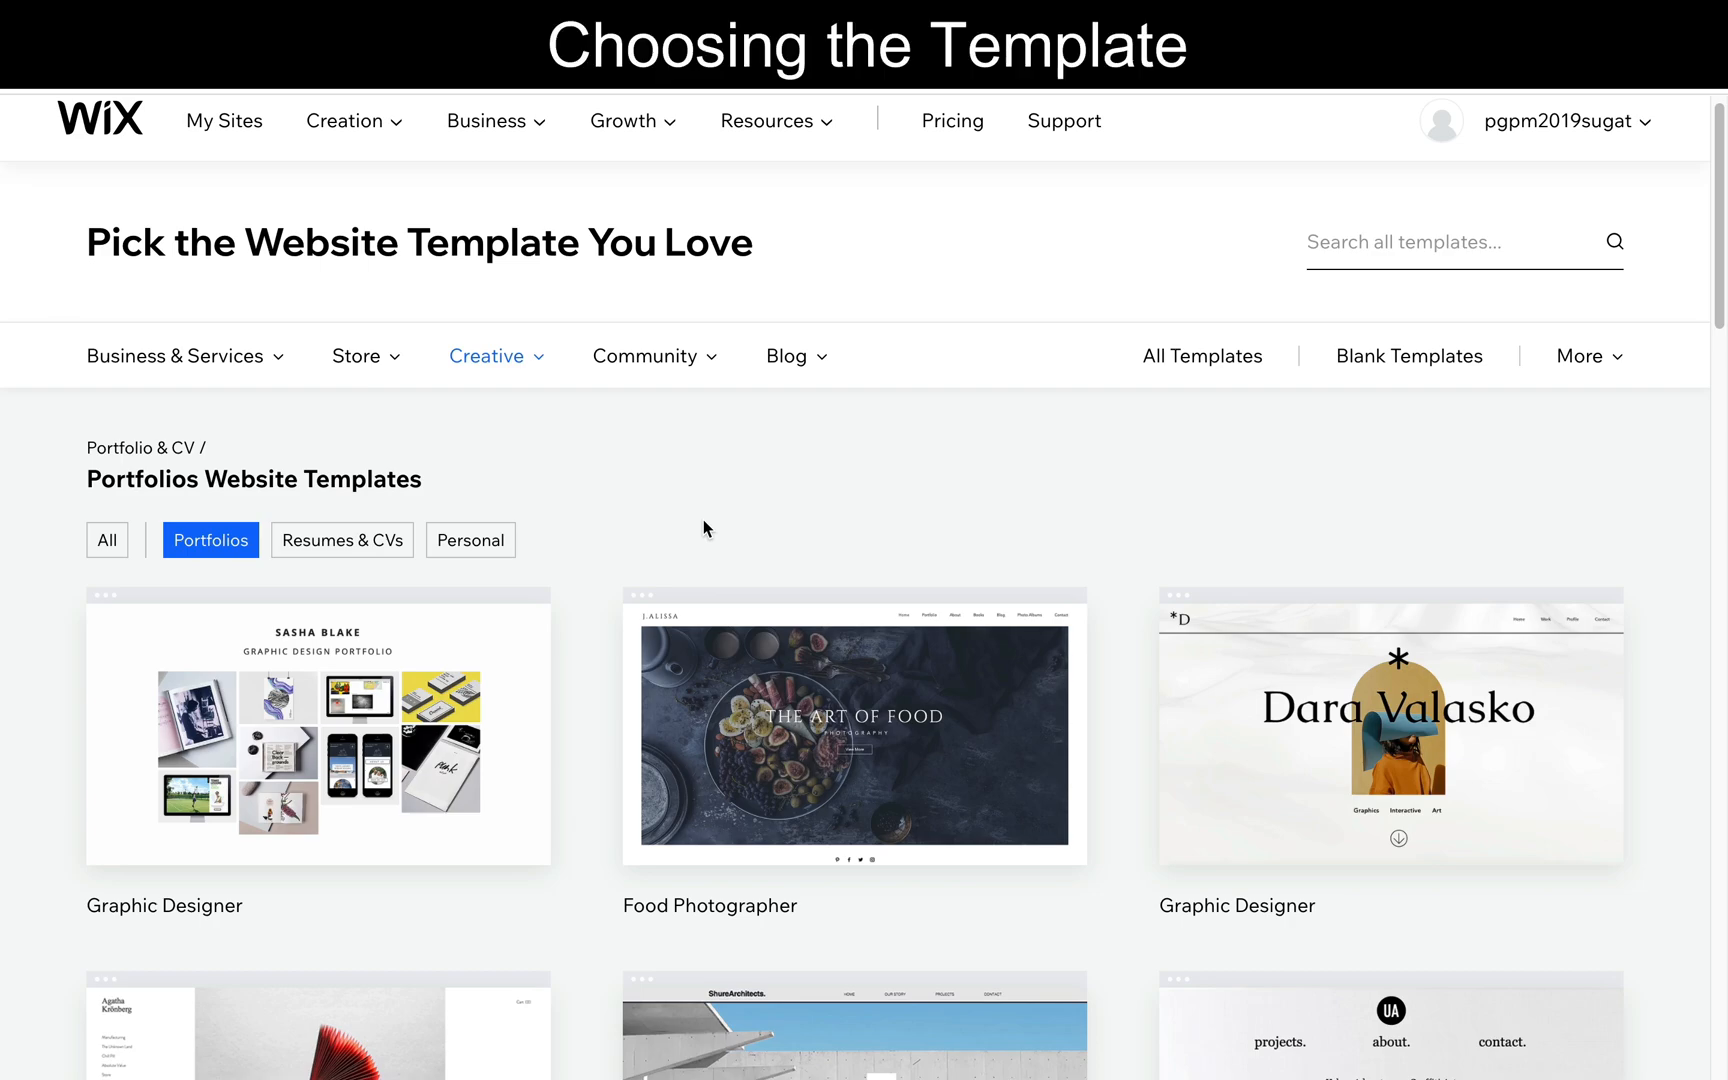
pyautogui.scroll(-2, 703, 518)
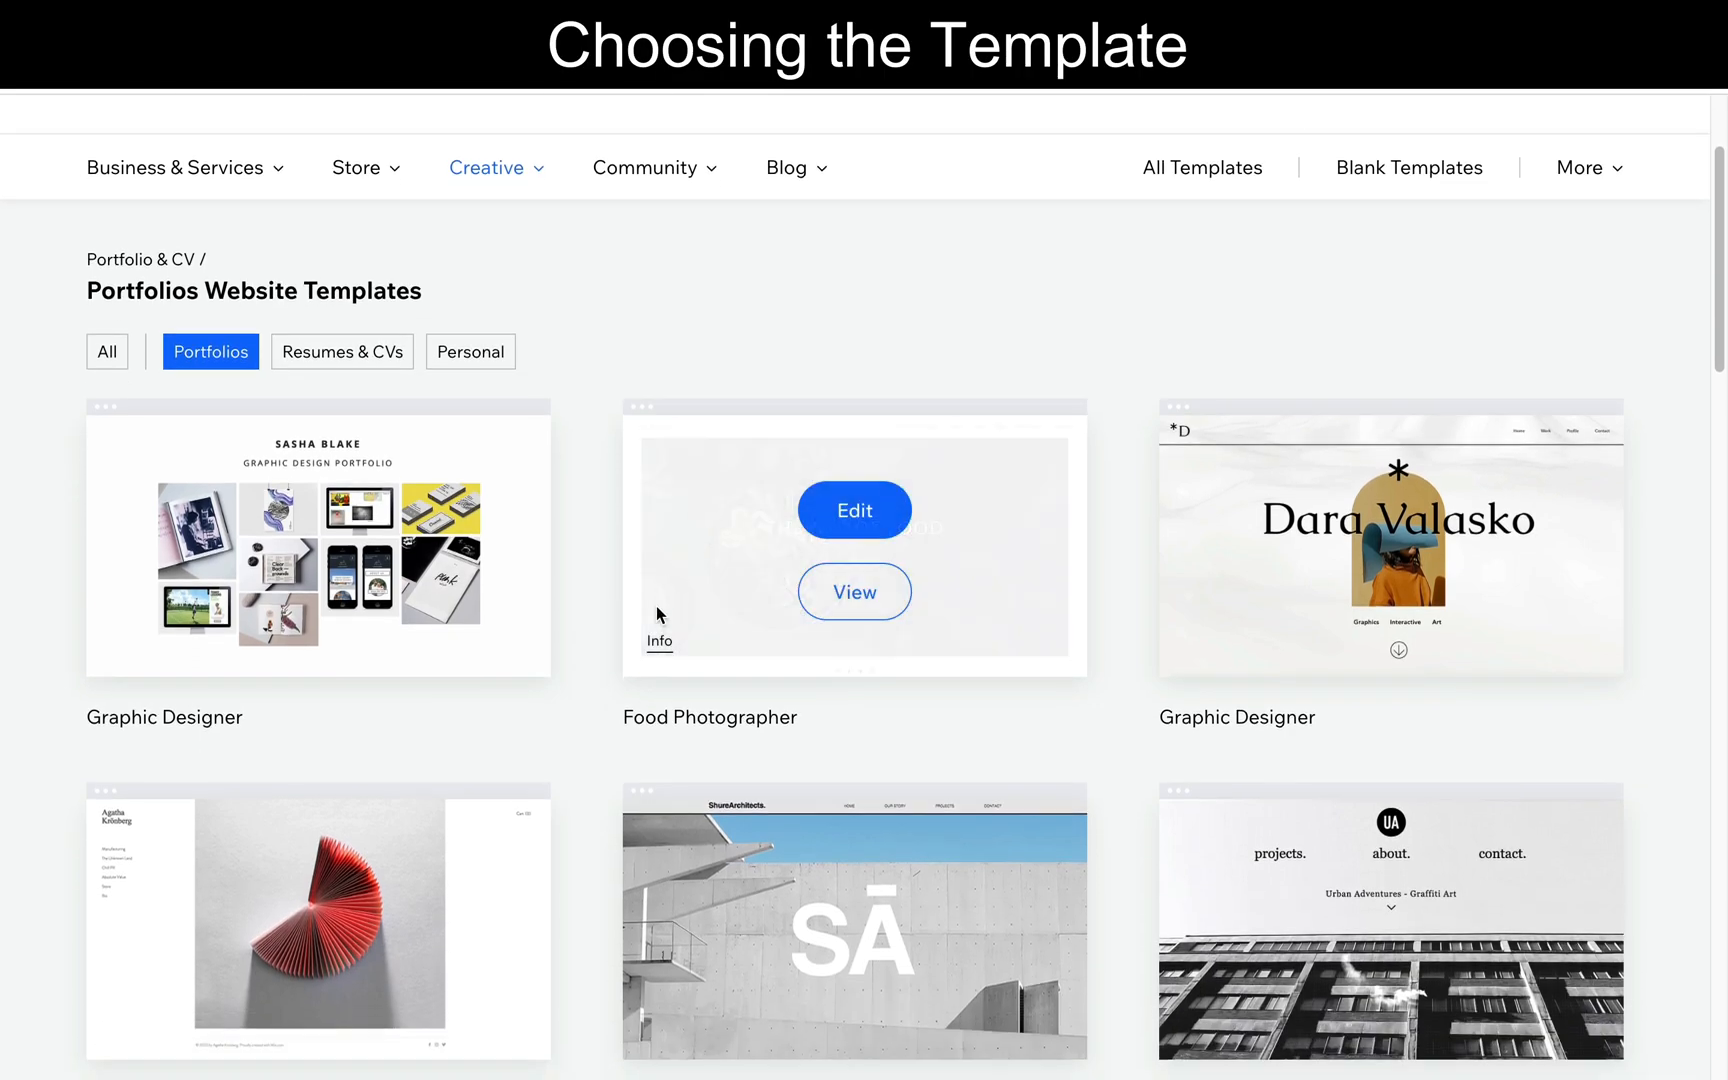
pyautogui.scroll(-2, 596, 719)
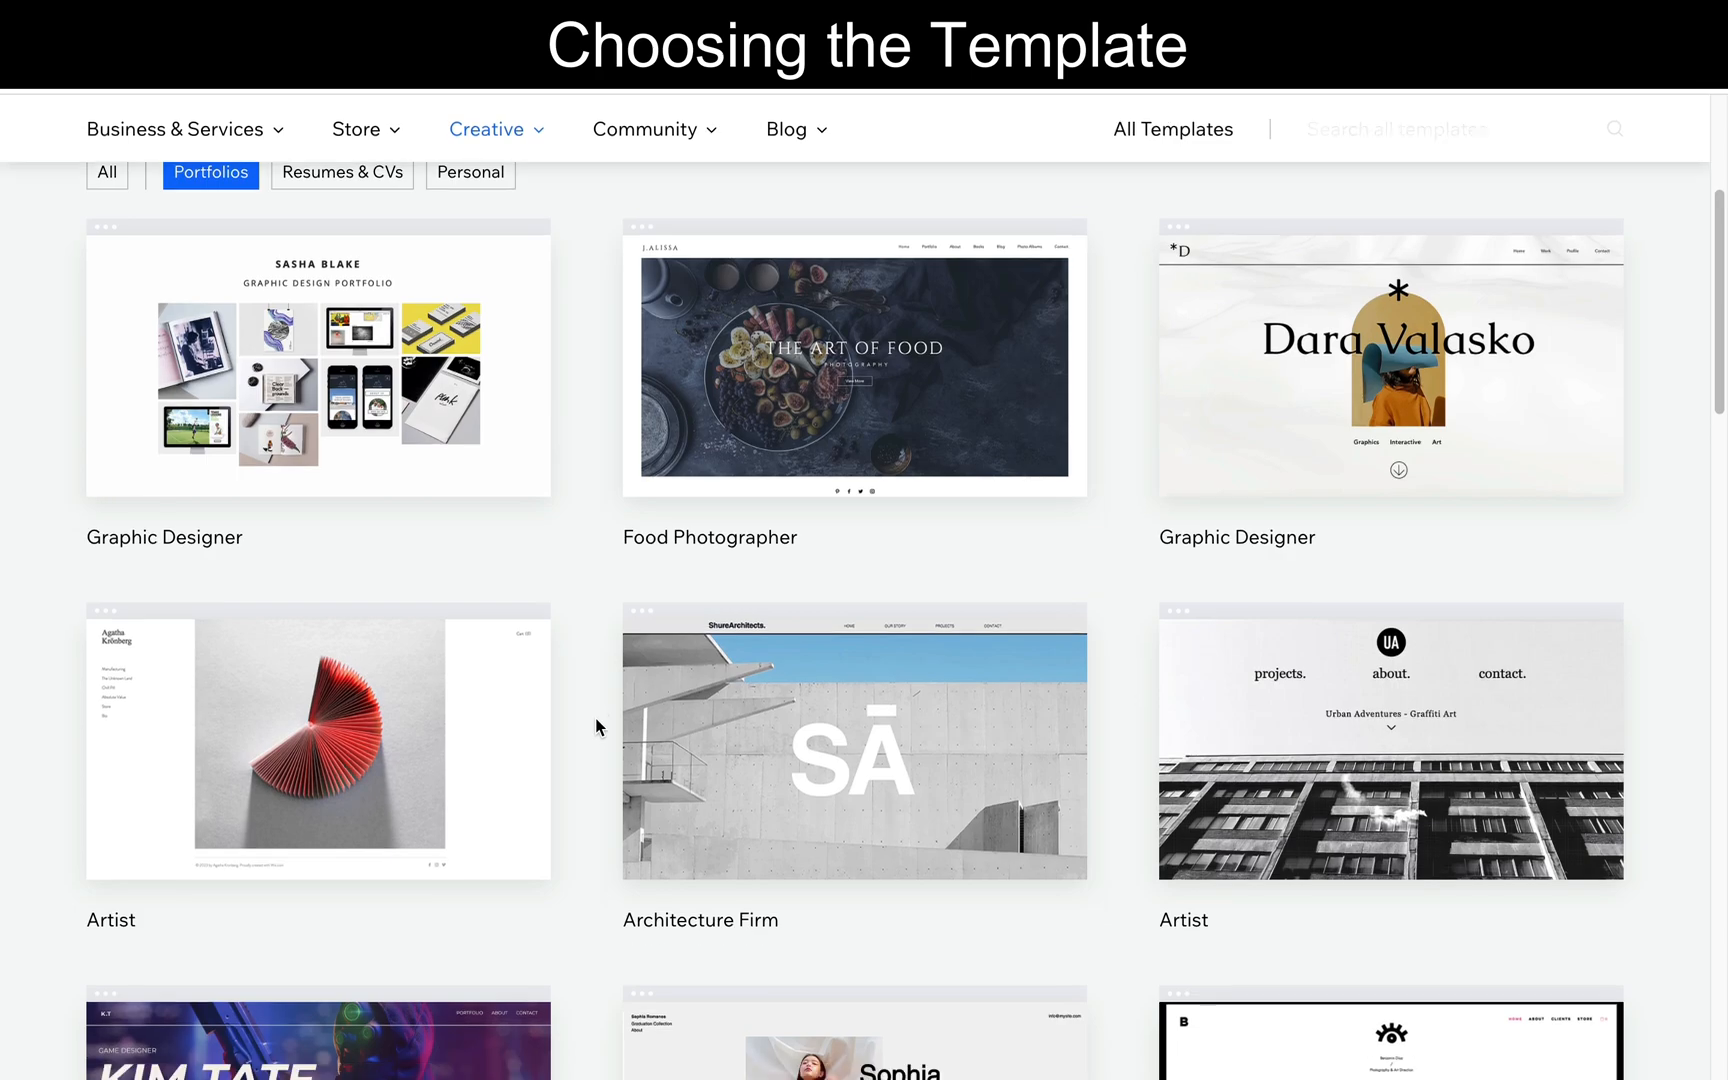
pyautogui.scroll(-2, 596, 718)
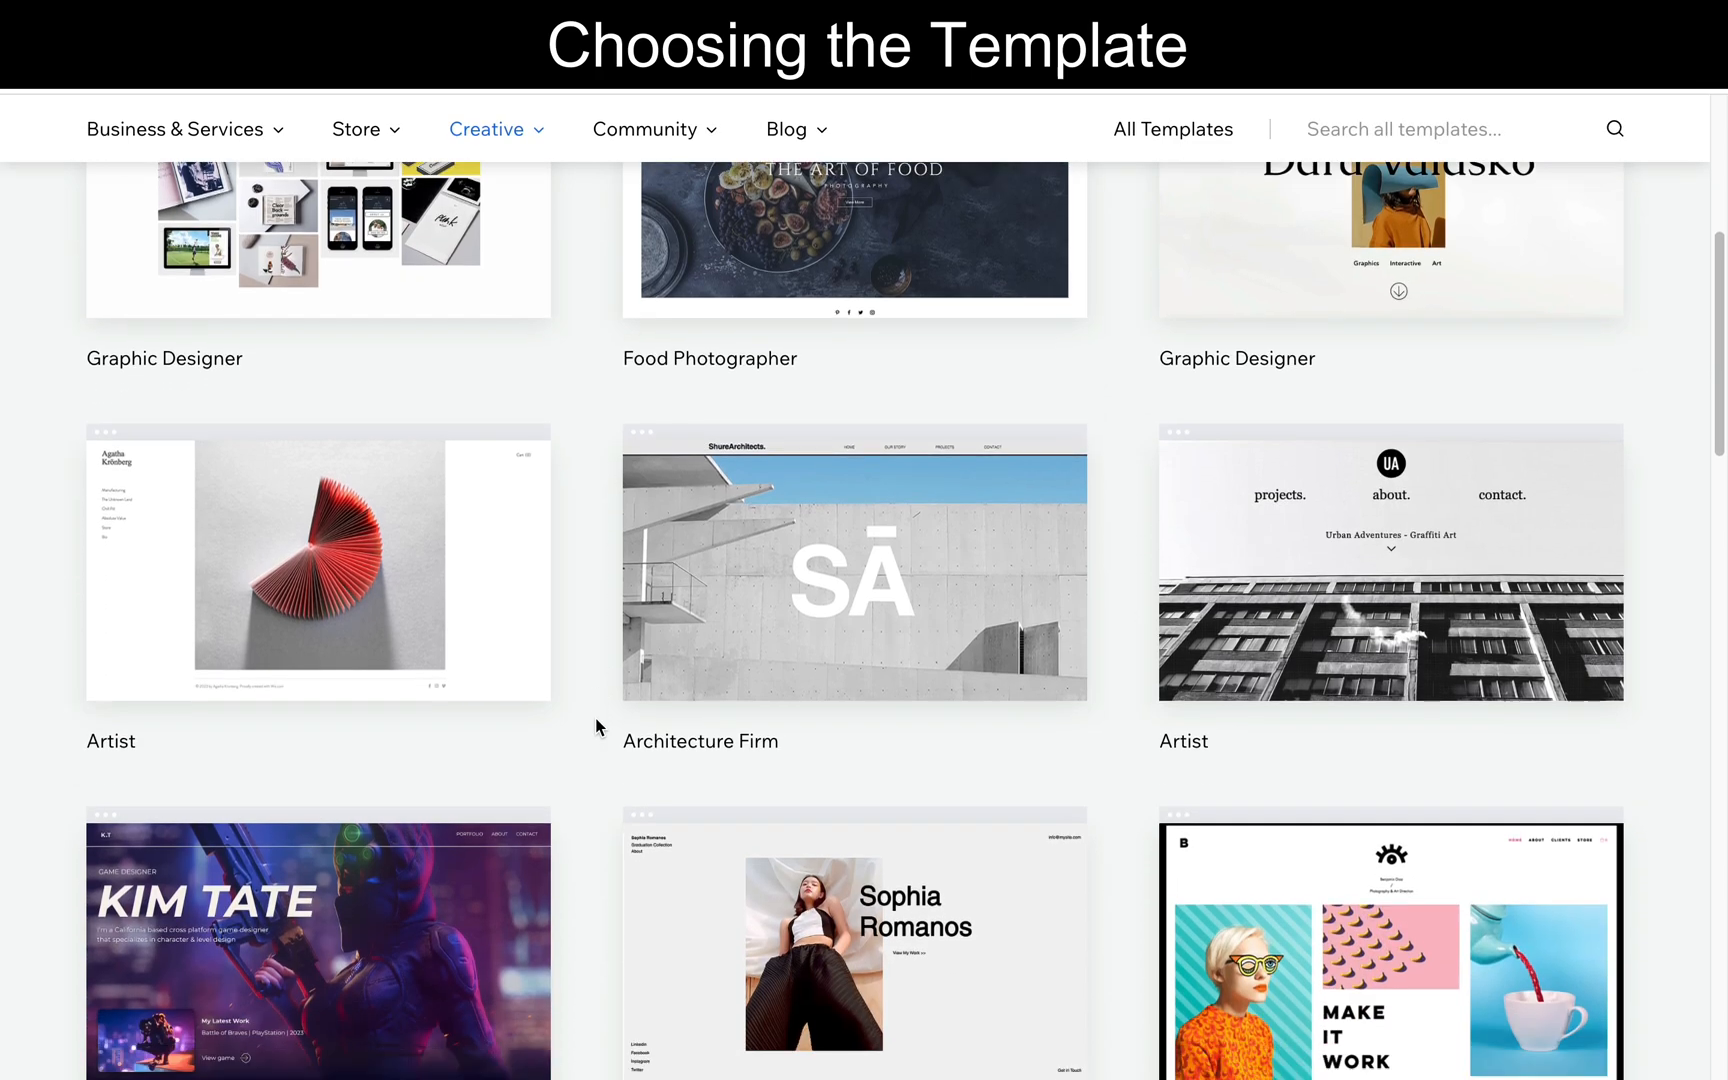
pyautogui.scroll(-1, 596, 718)
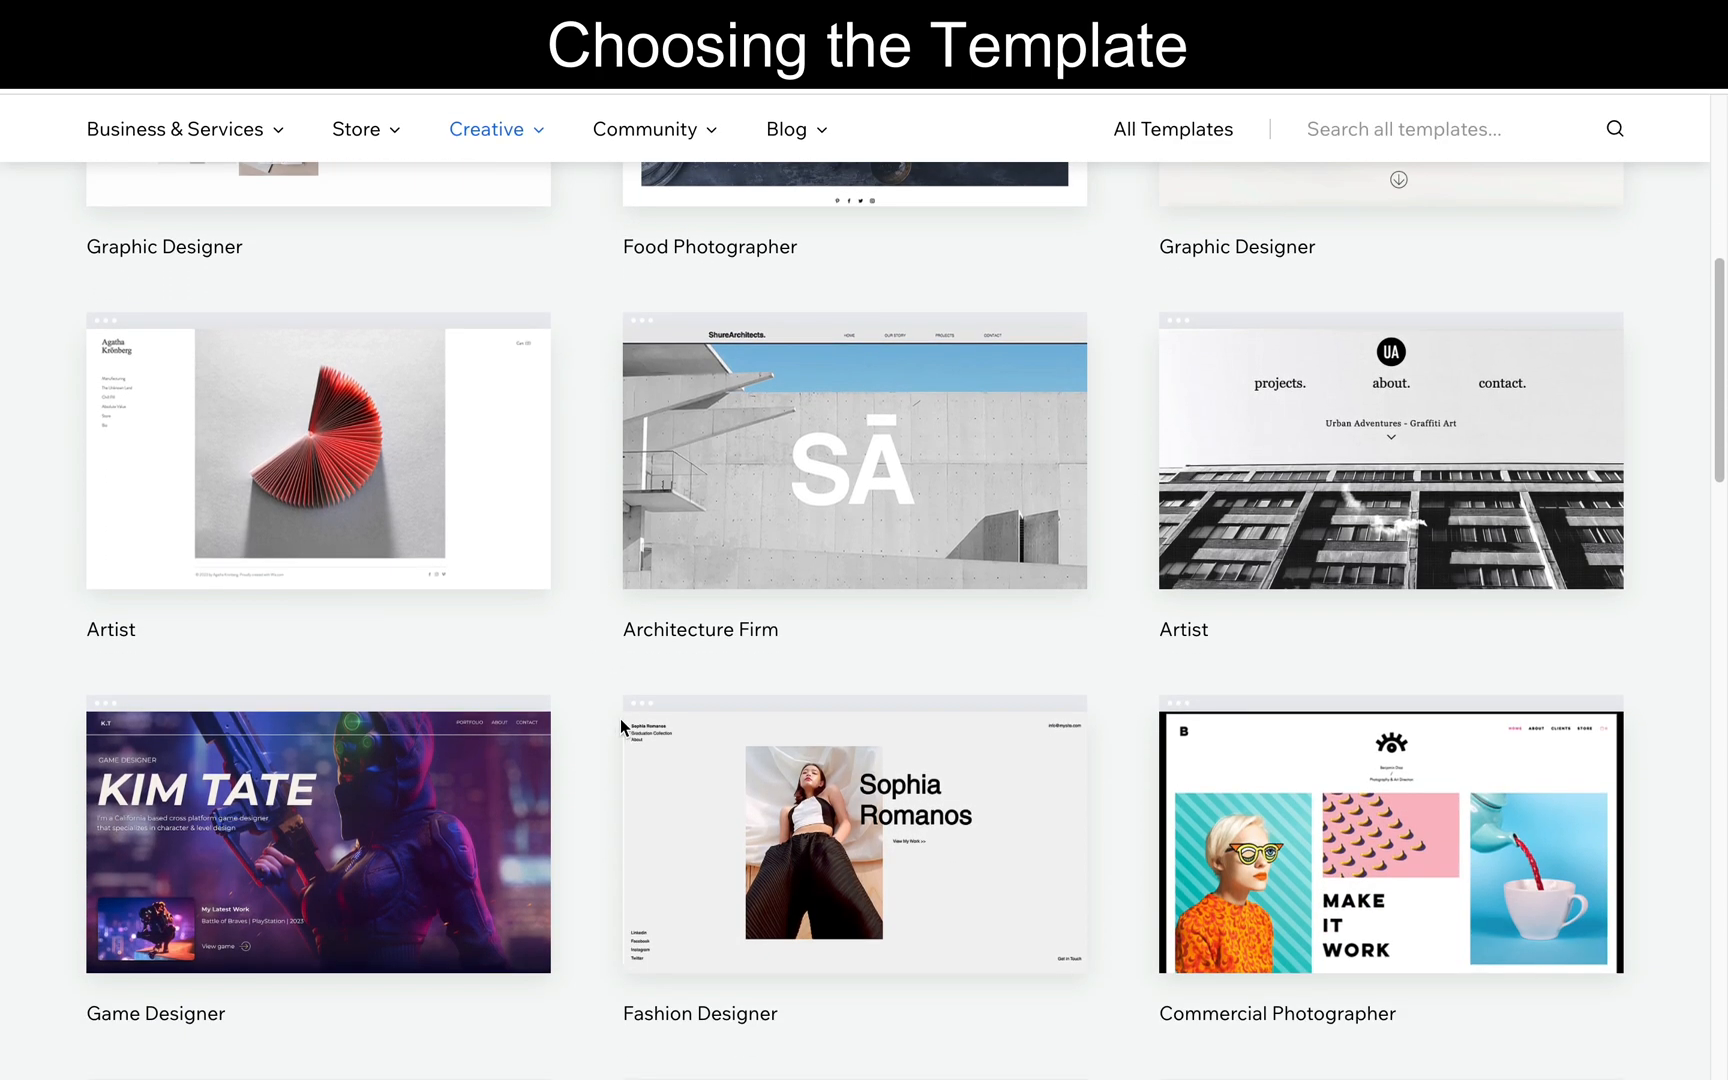
pyautogui.moveTo(730, 811)
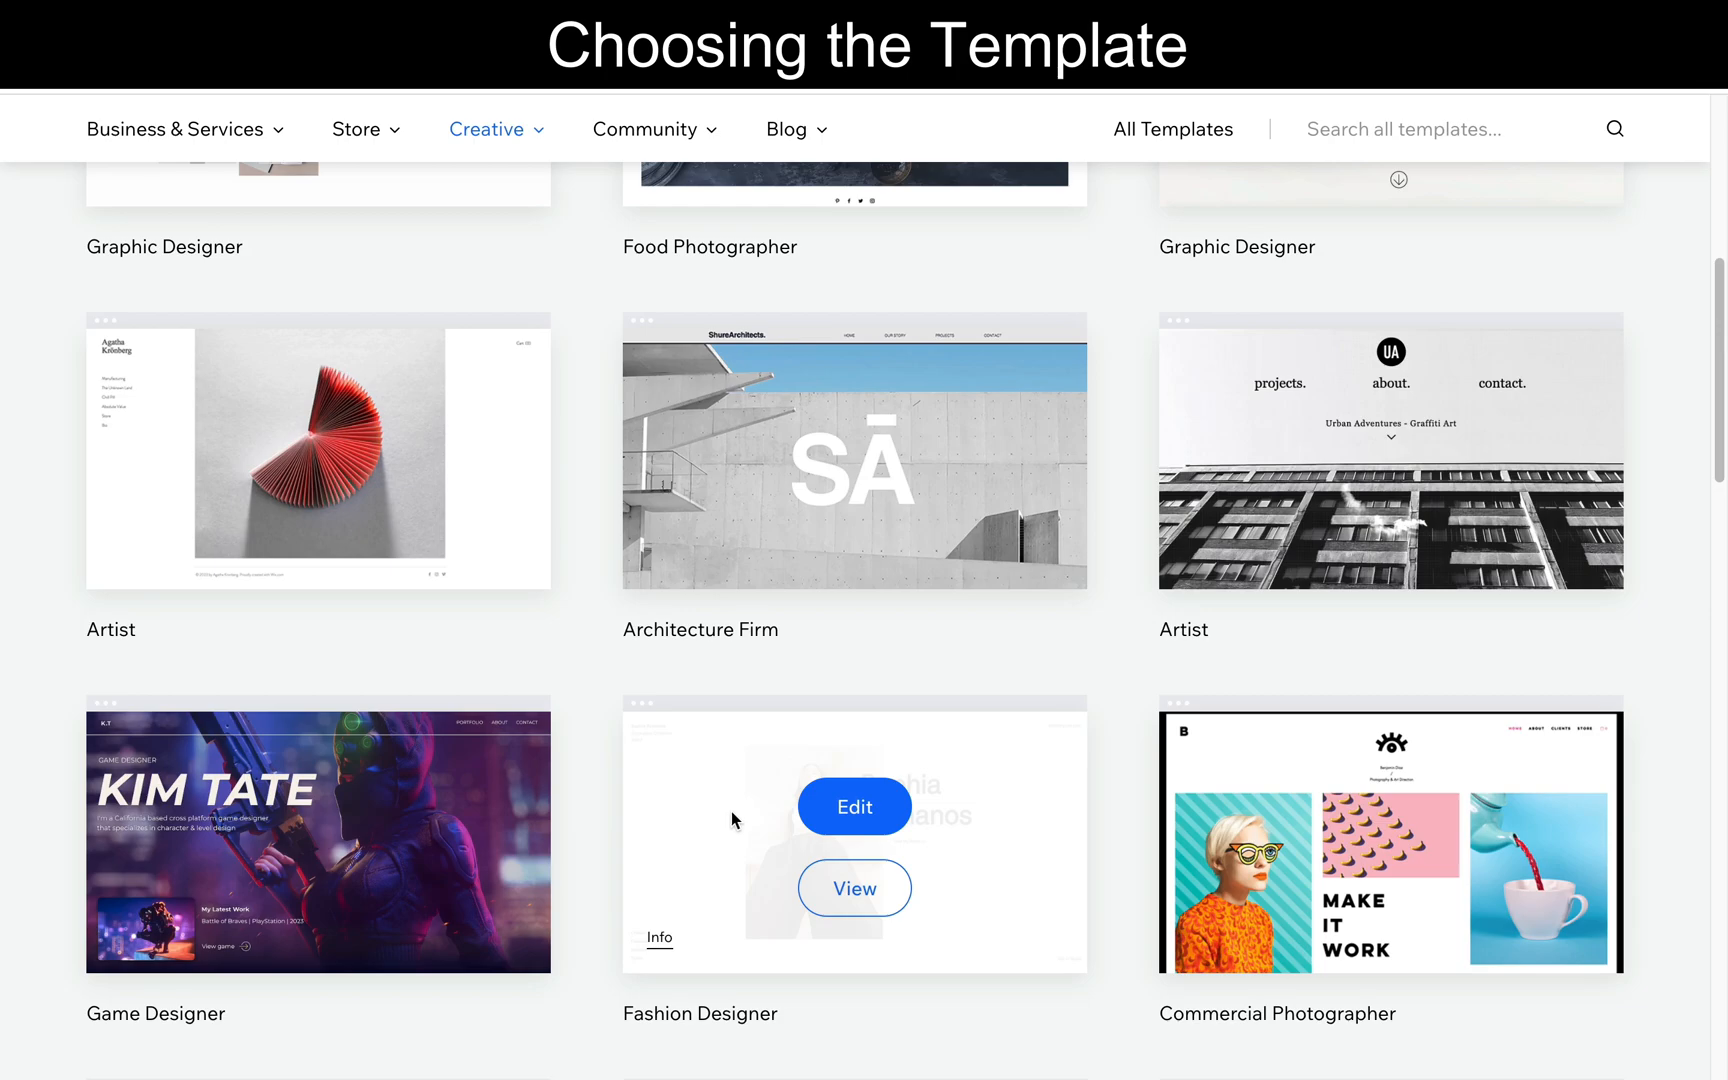
pyautogui.click(829, 880)
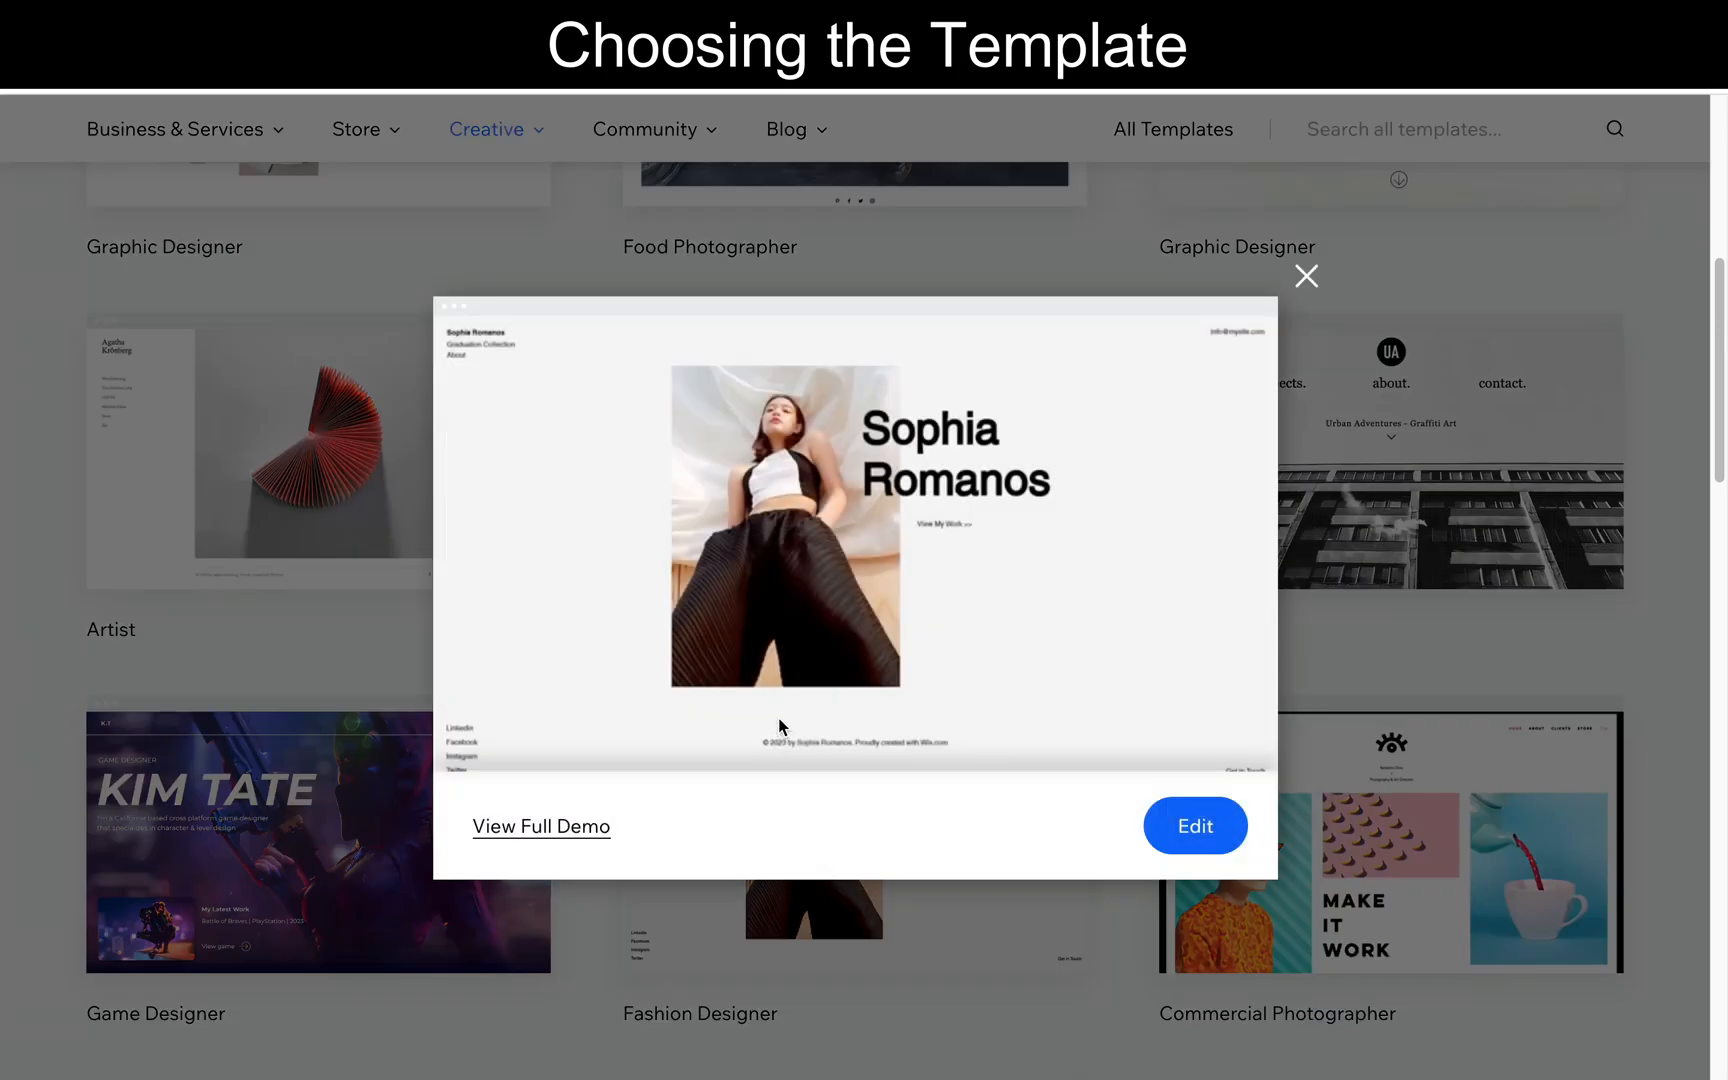
pyautogui.scroll(-1, 779, 720)
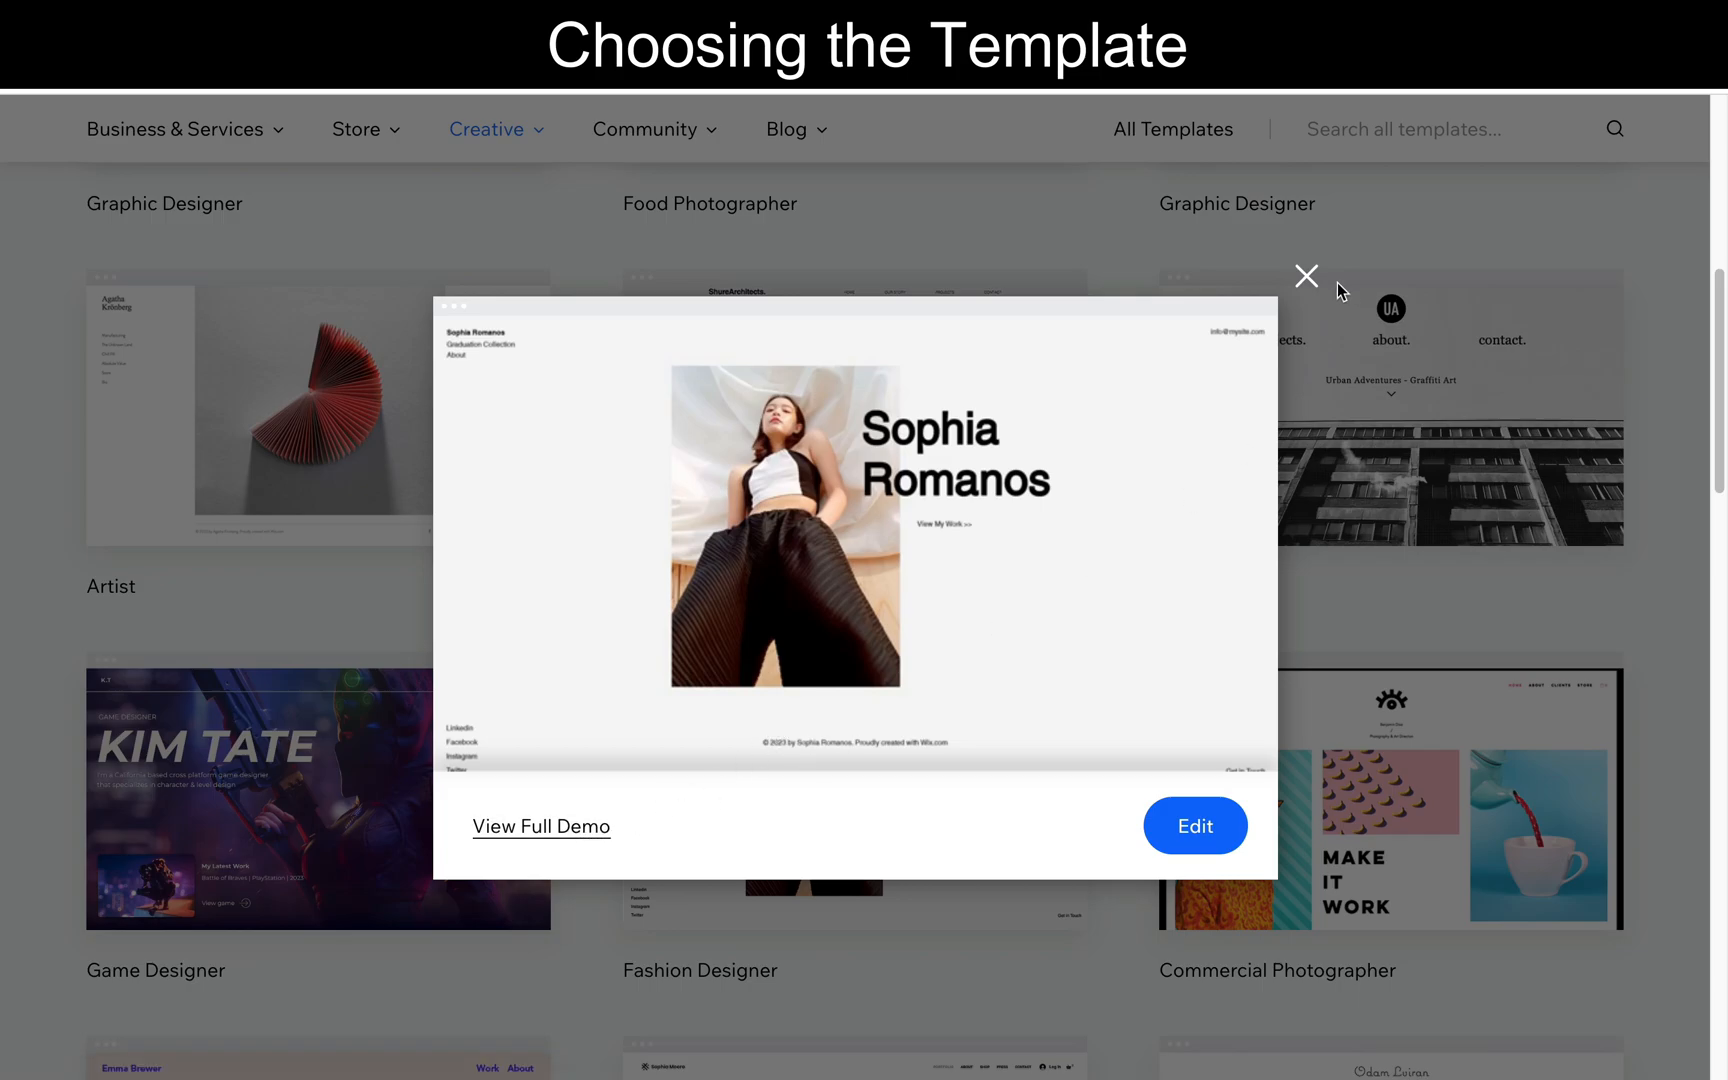
pyautogui.click(1306, 276)
pyautogui.scroll(-4, 1116, 651)
pyautogui.scroll(-4, 1116, 651)
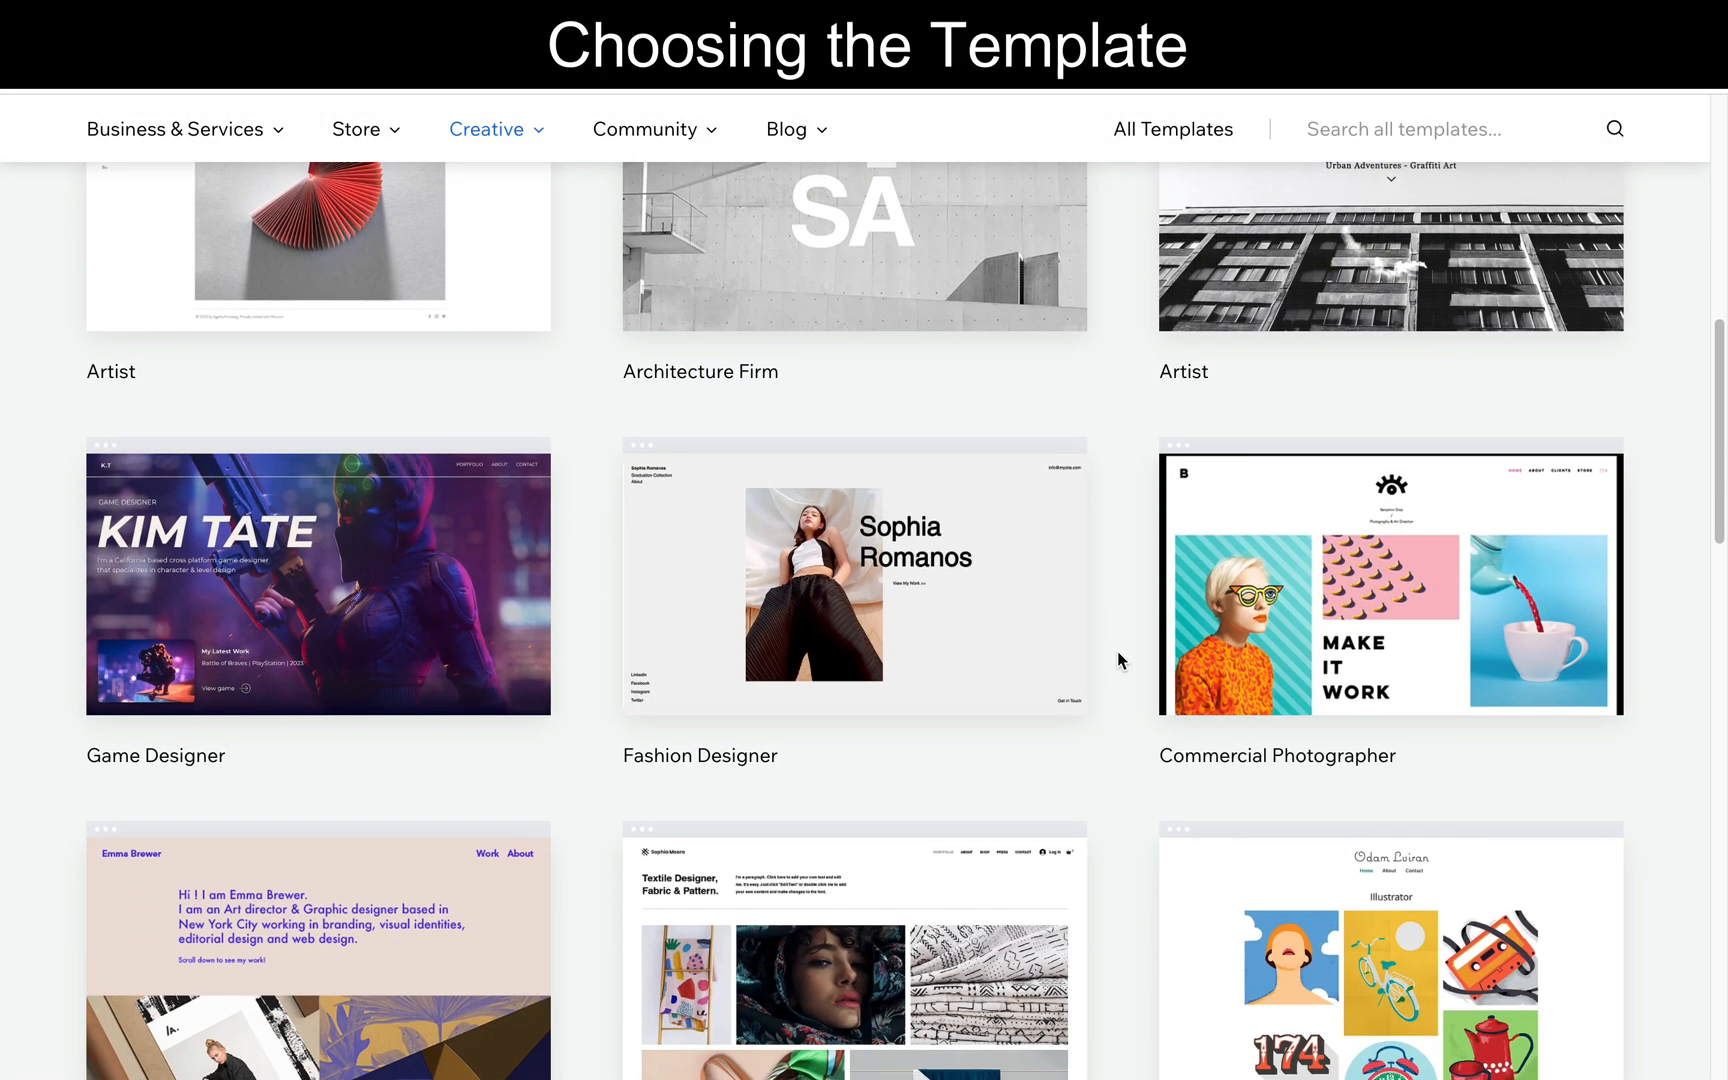
# - Switch to the Technology & Apps templates under Business & Services and open the Enterprise Solutions Company template for editing
pyautogui.scroll(1, 1116, 651)
pyautogui.scroll(12, 1117, 652)
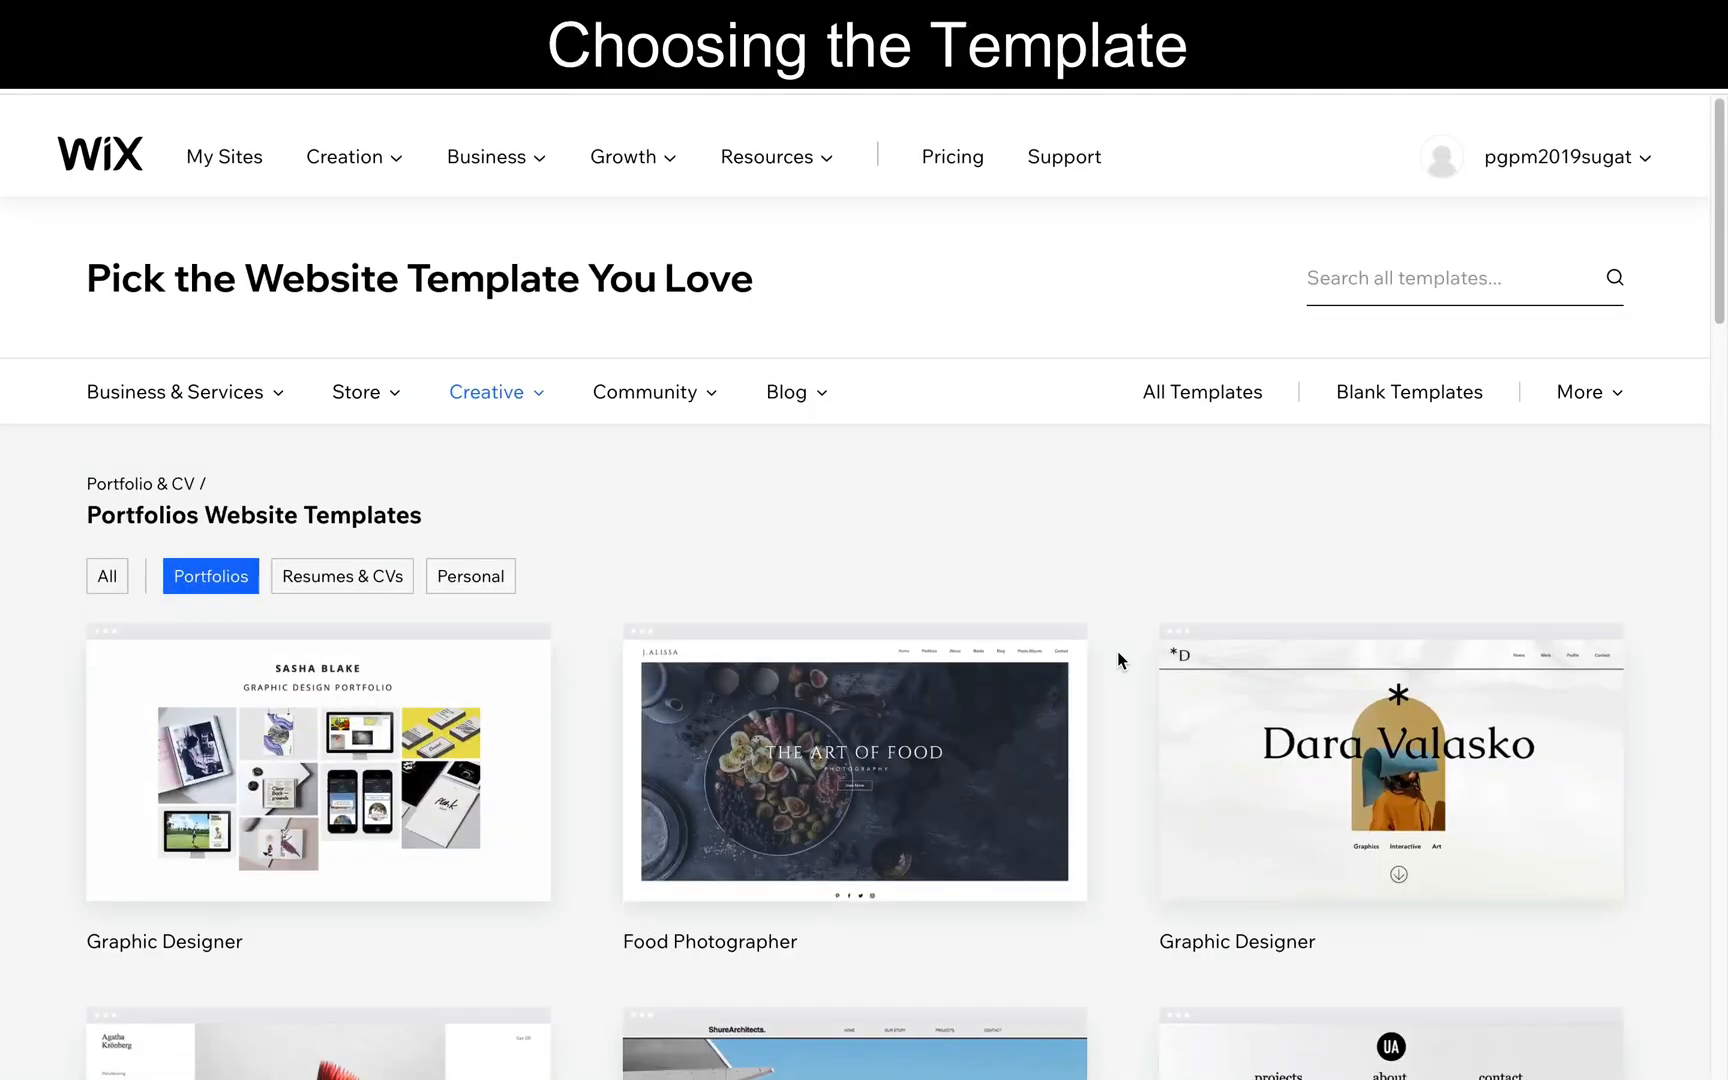
pyautogui.moveTo(202, 378)
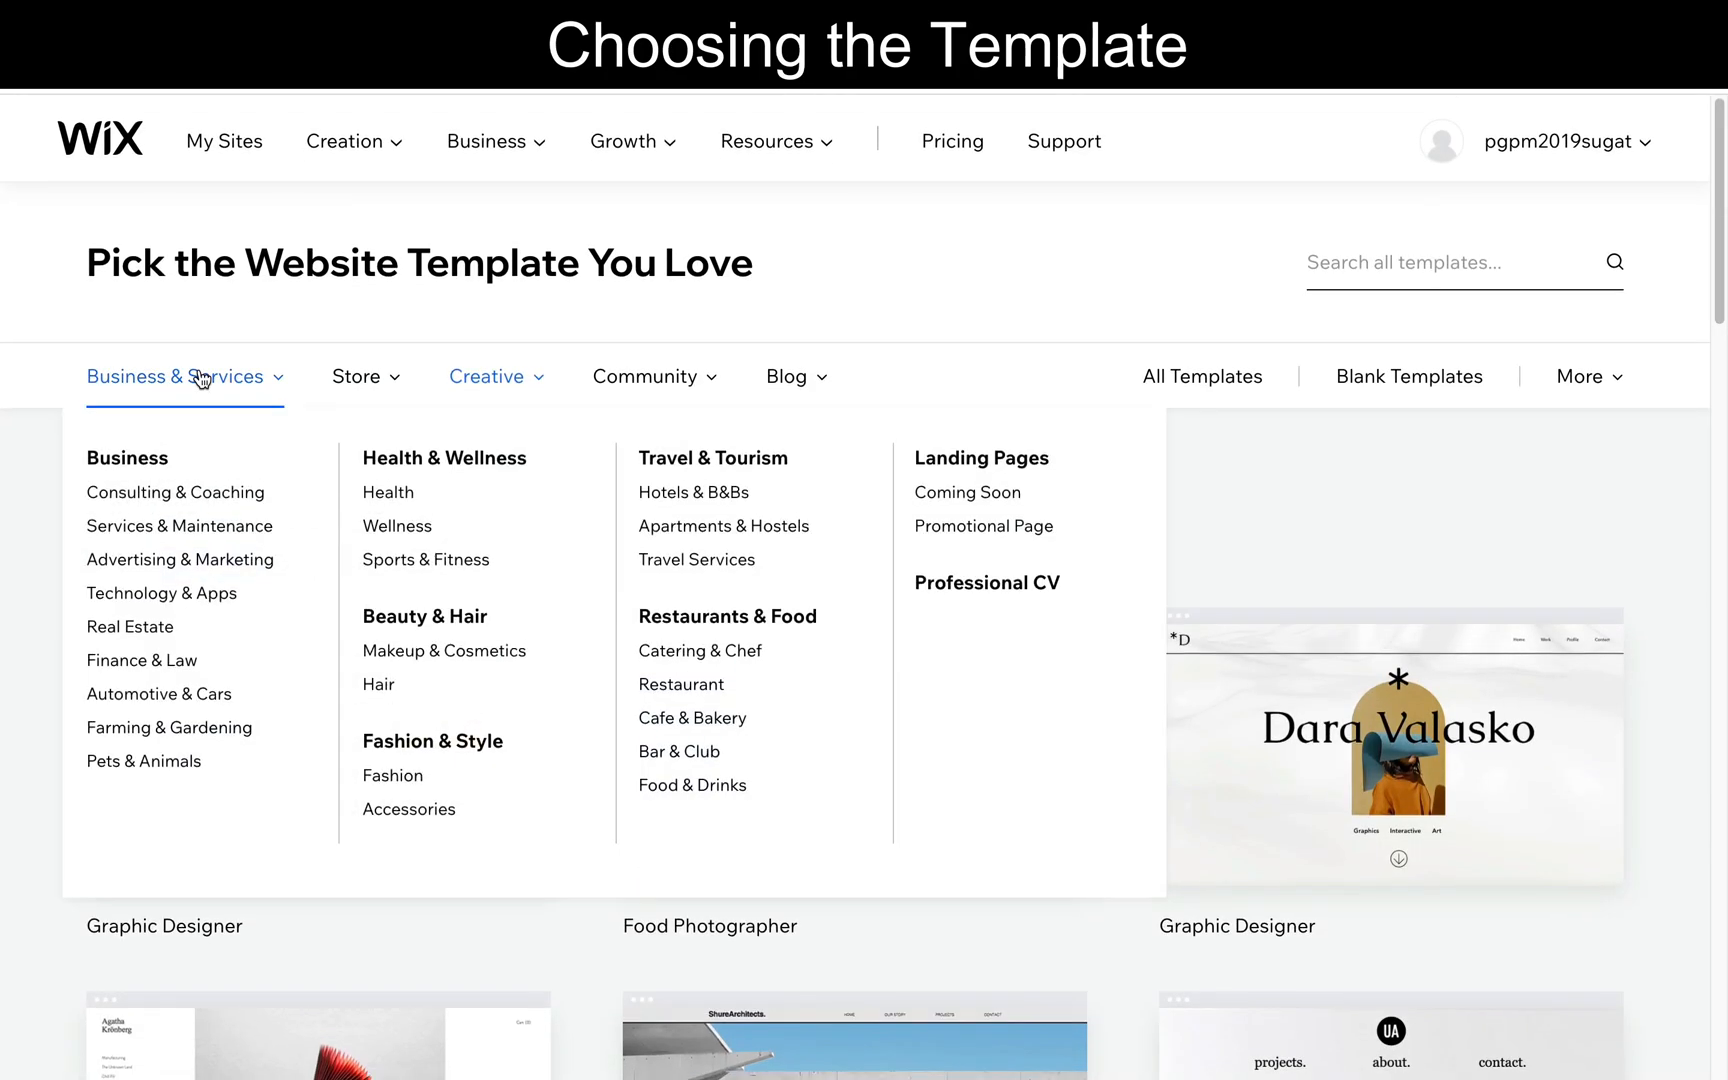
pyautogui.click(132, 591)
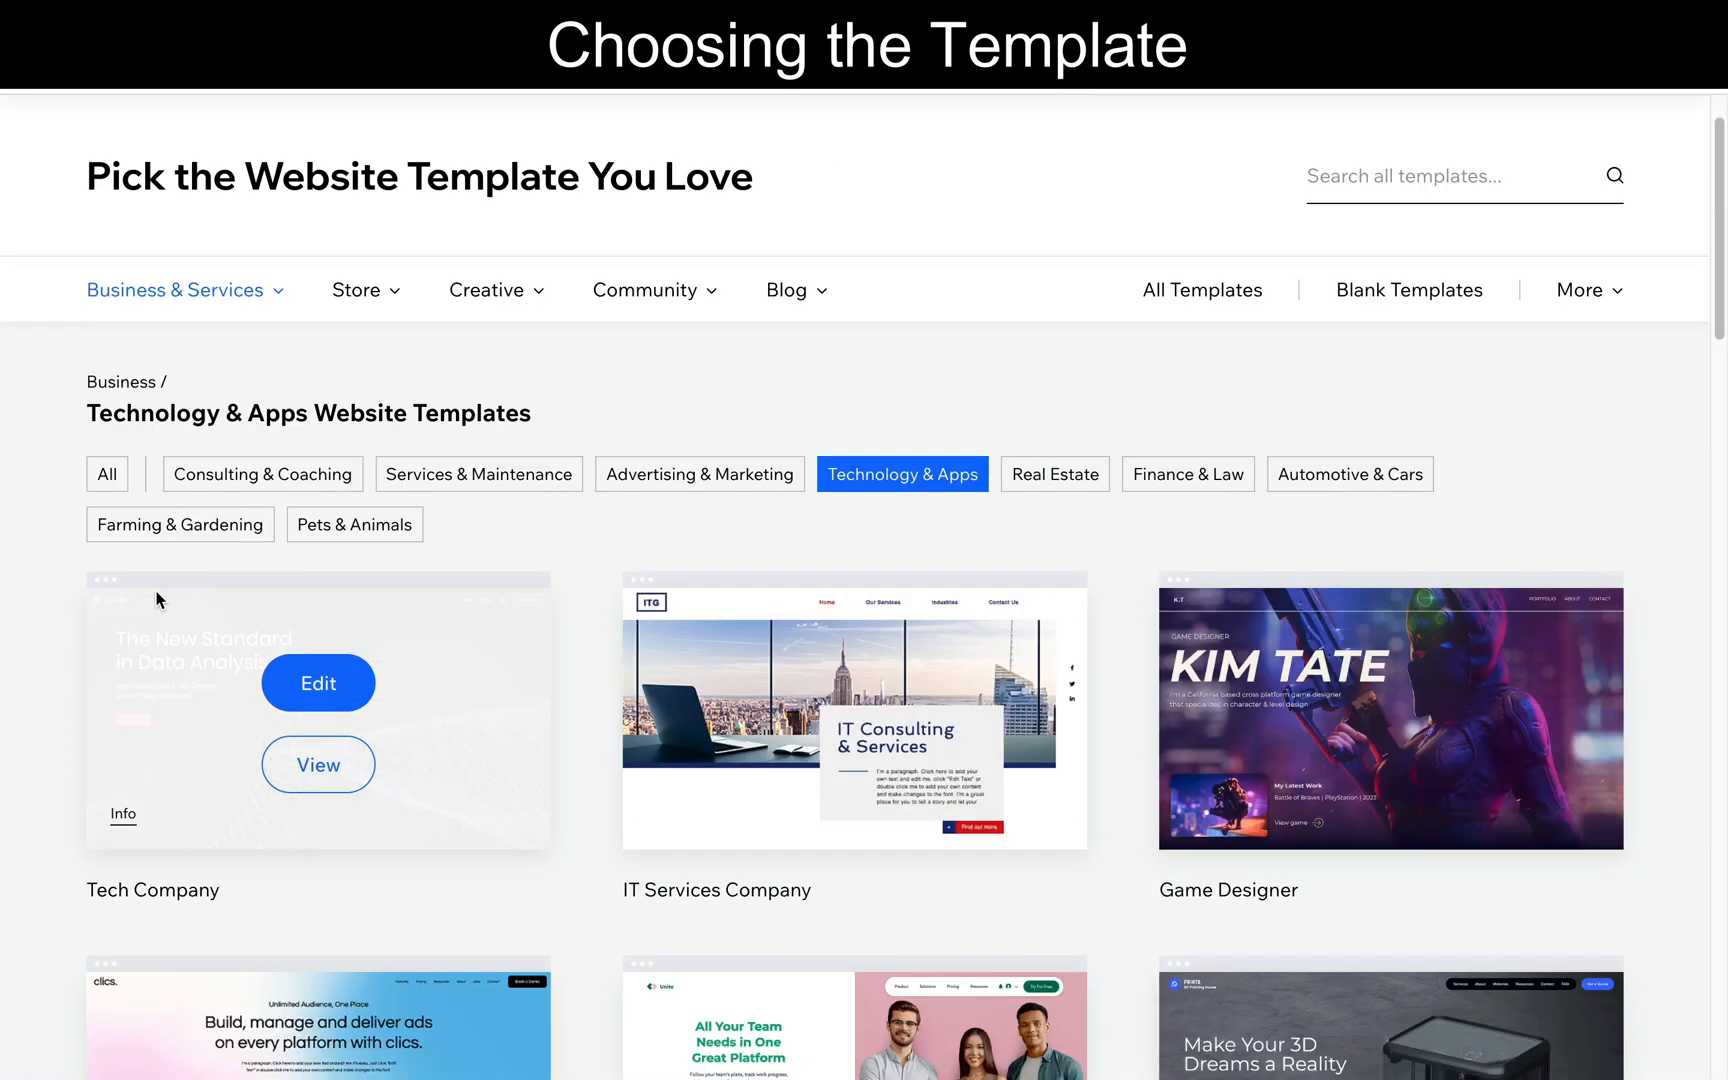
pyautogui.scroll(-4, 571, 582)
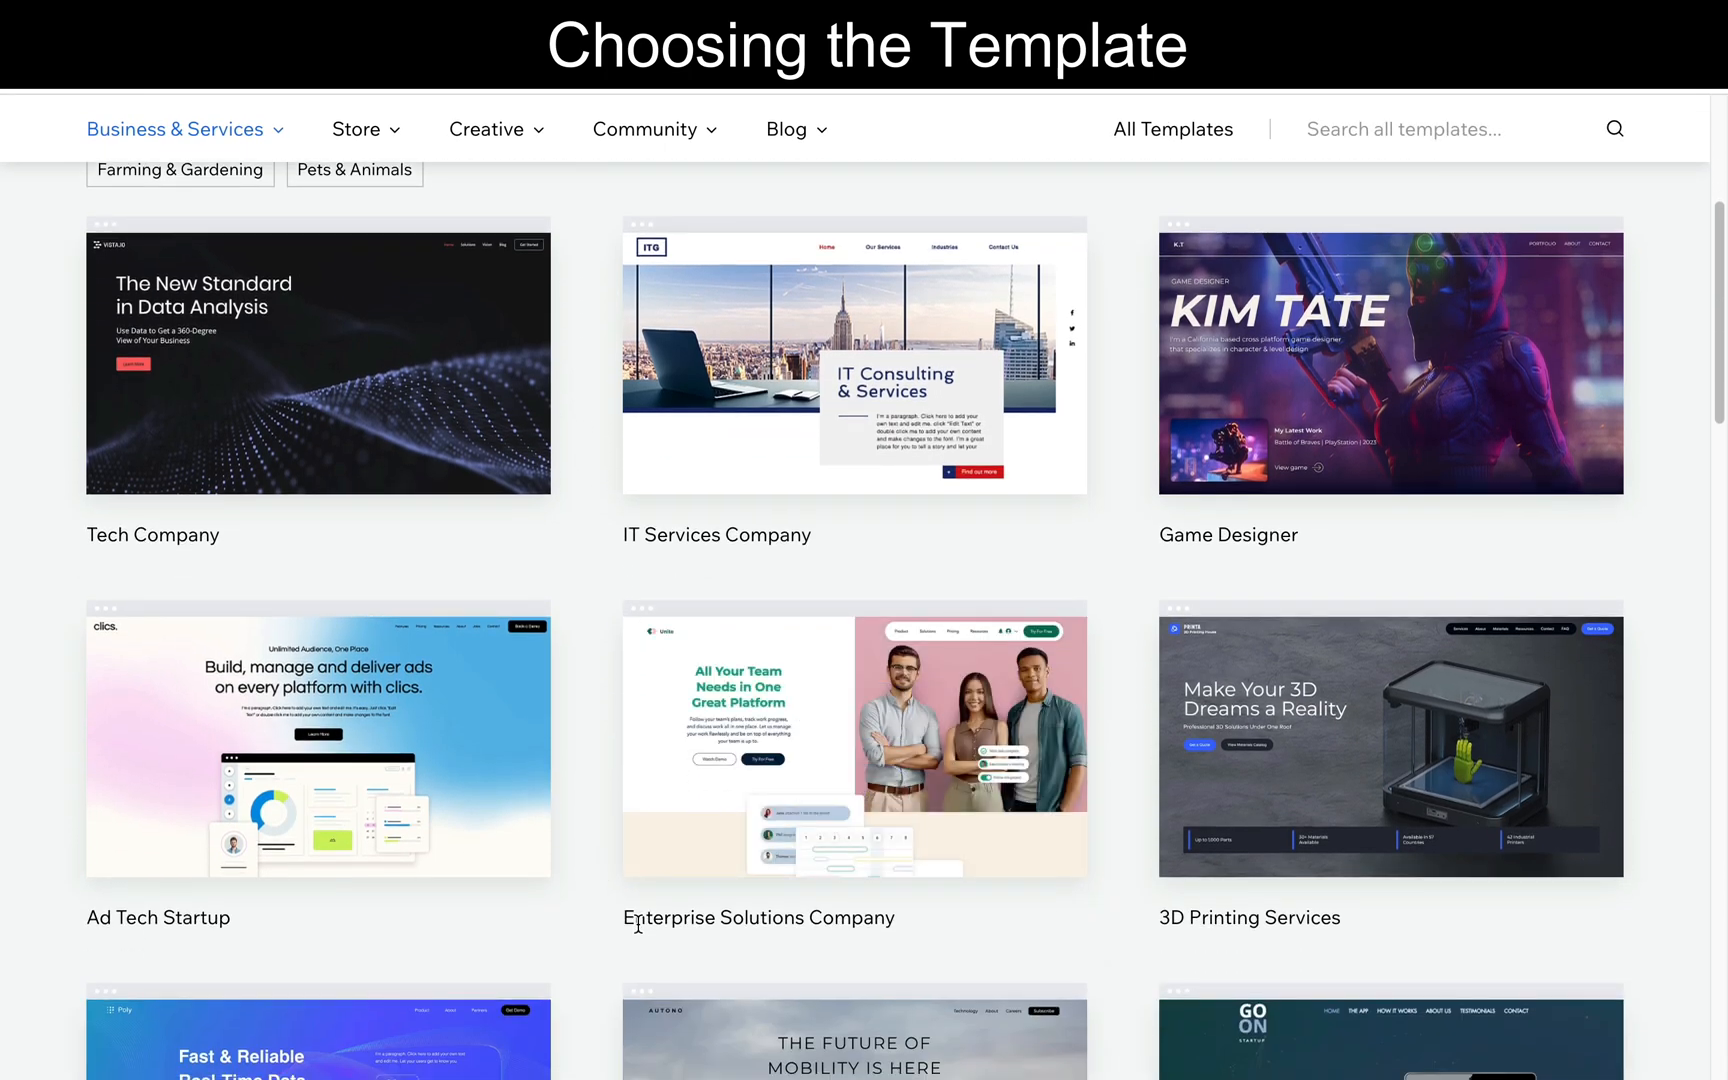
pyautogui.moveTo(900, 758)
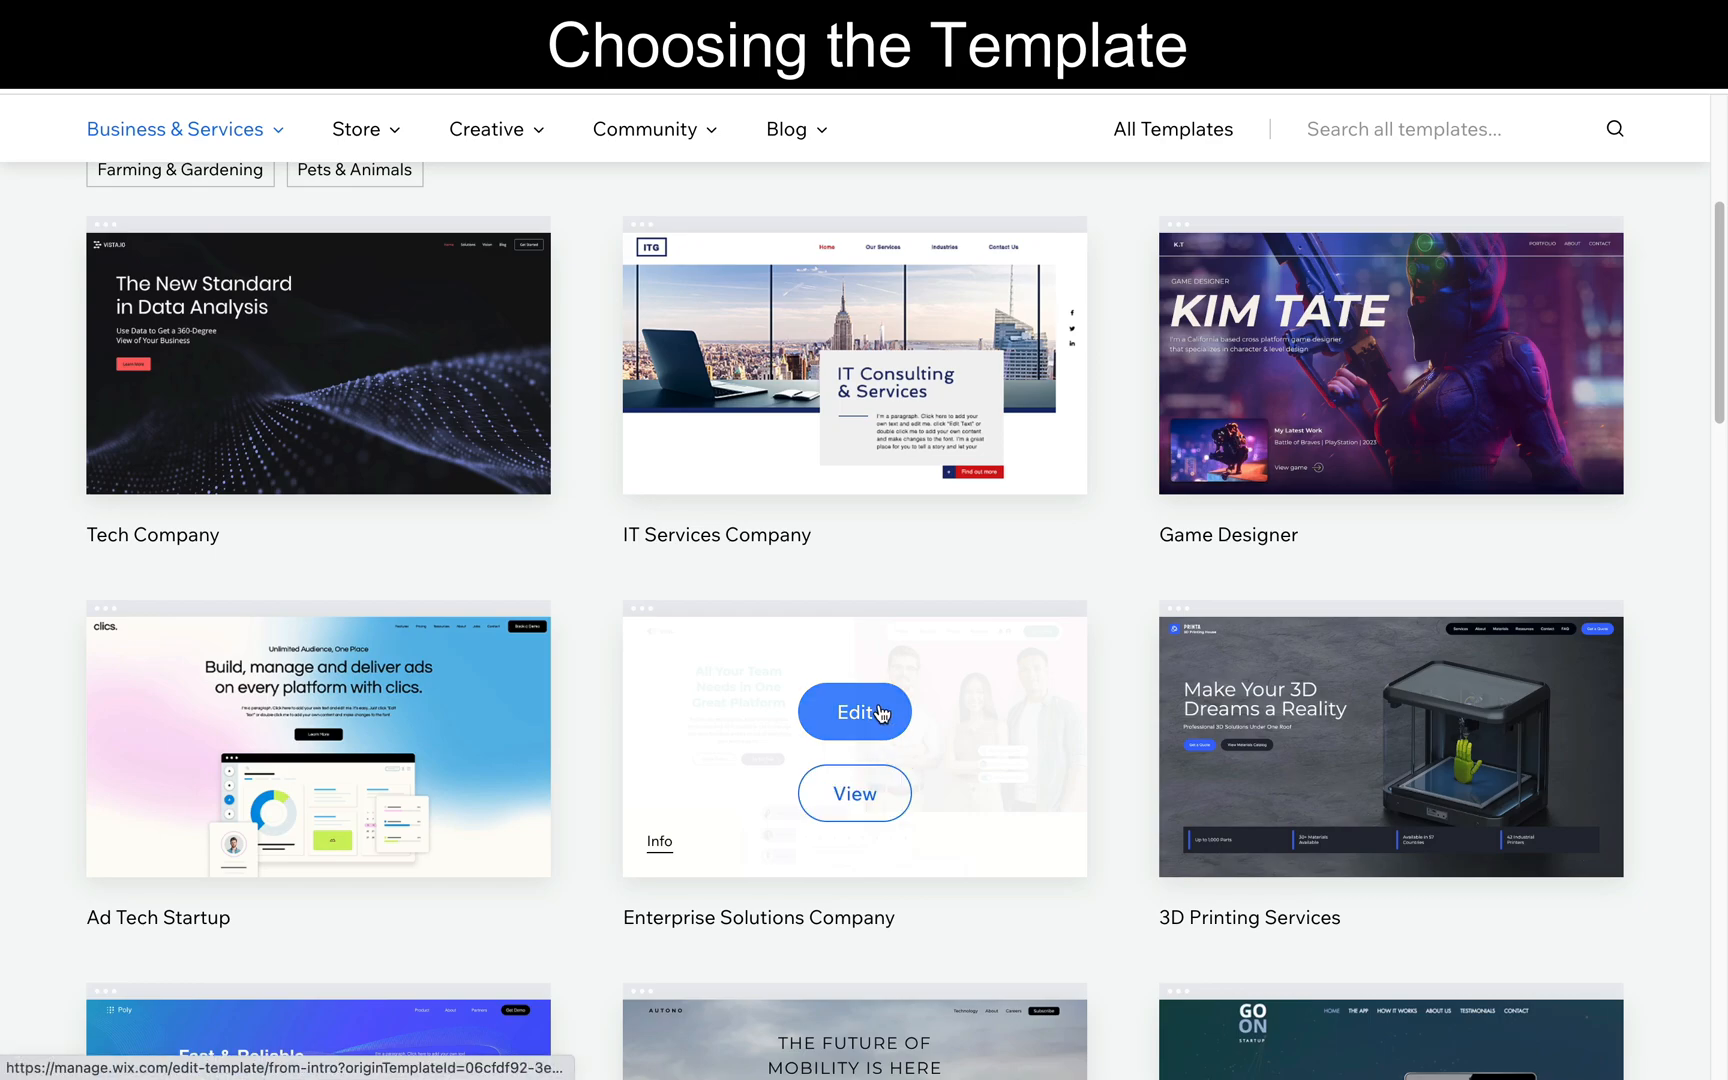
pyautogui.click(879, 710)
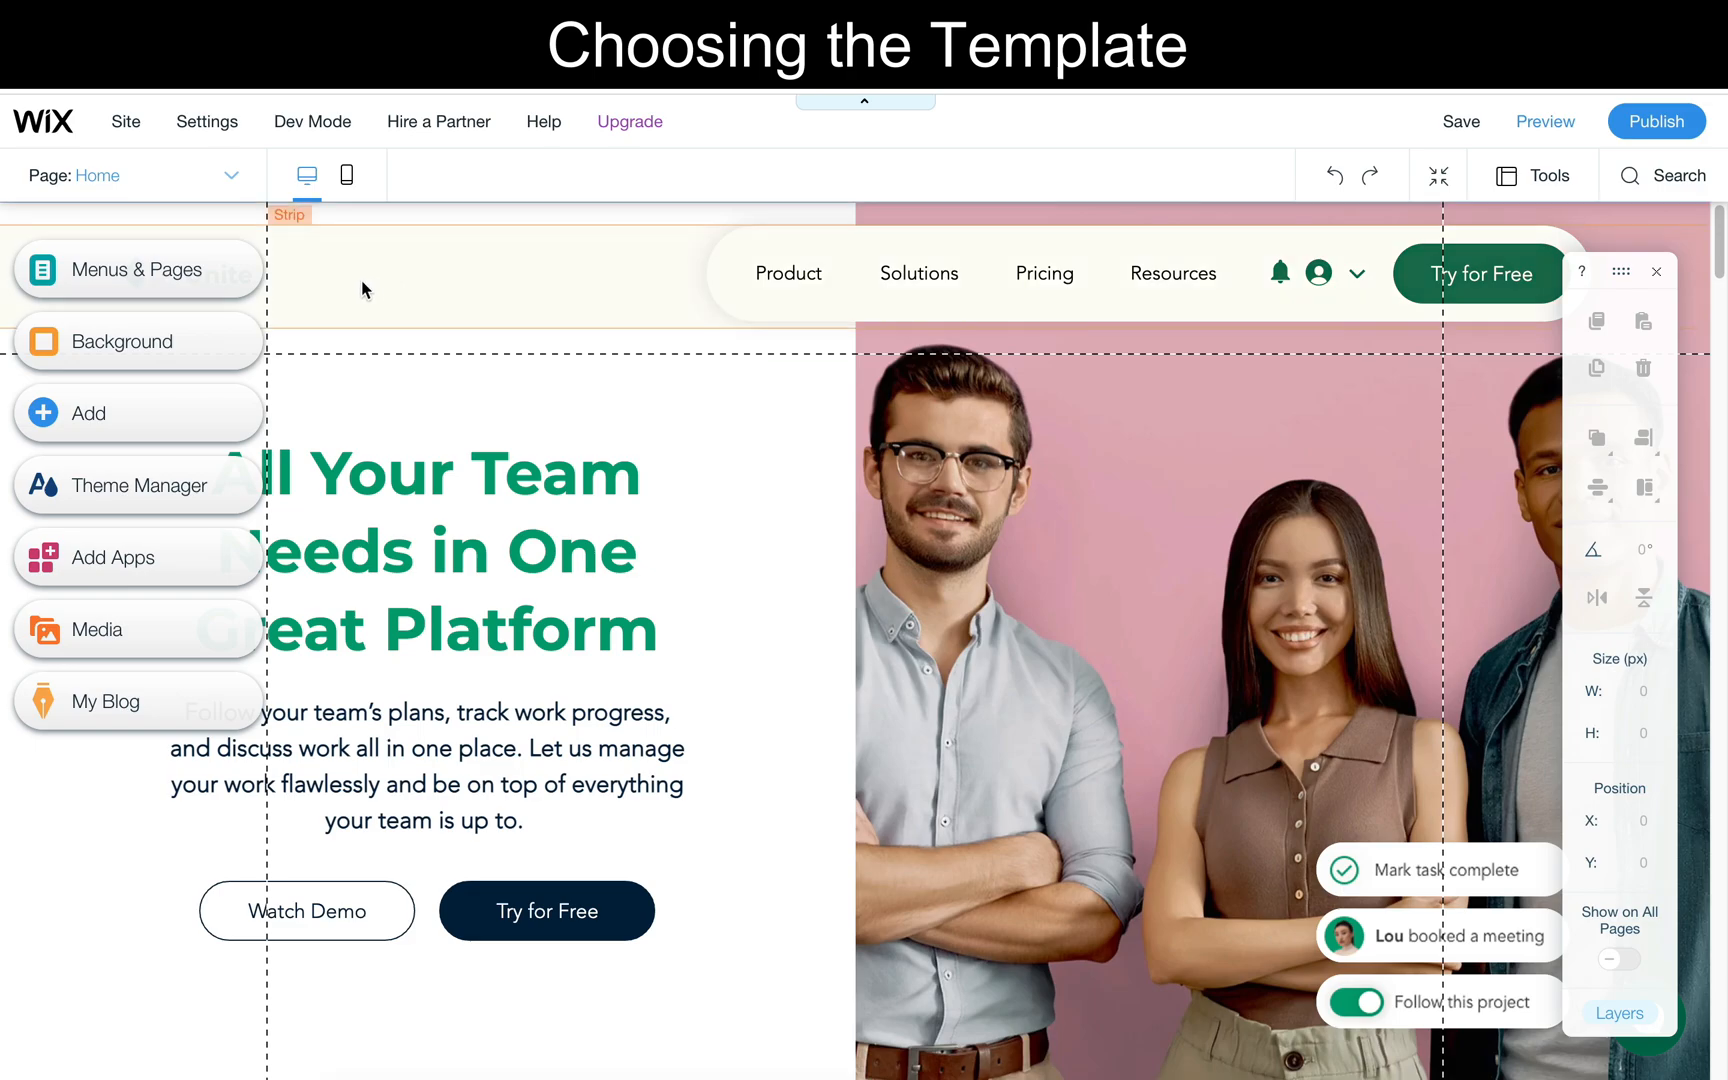
# - Look through the template's home page in the editor, from the header to the team section
pyautogui.scroll(-1, 491, 520)
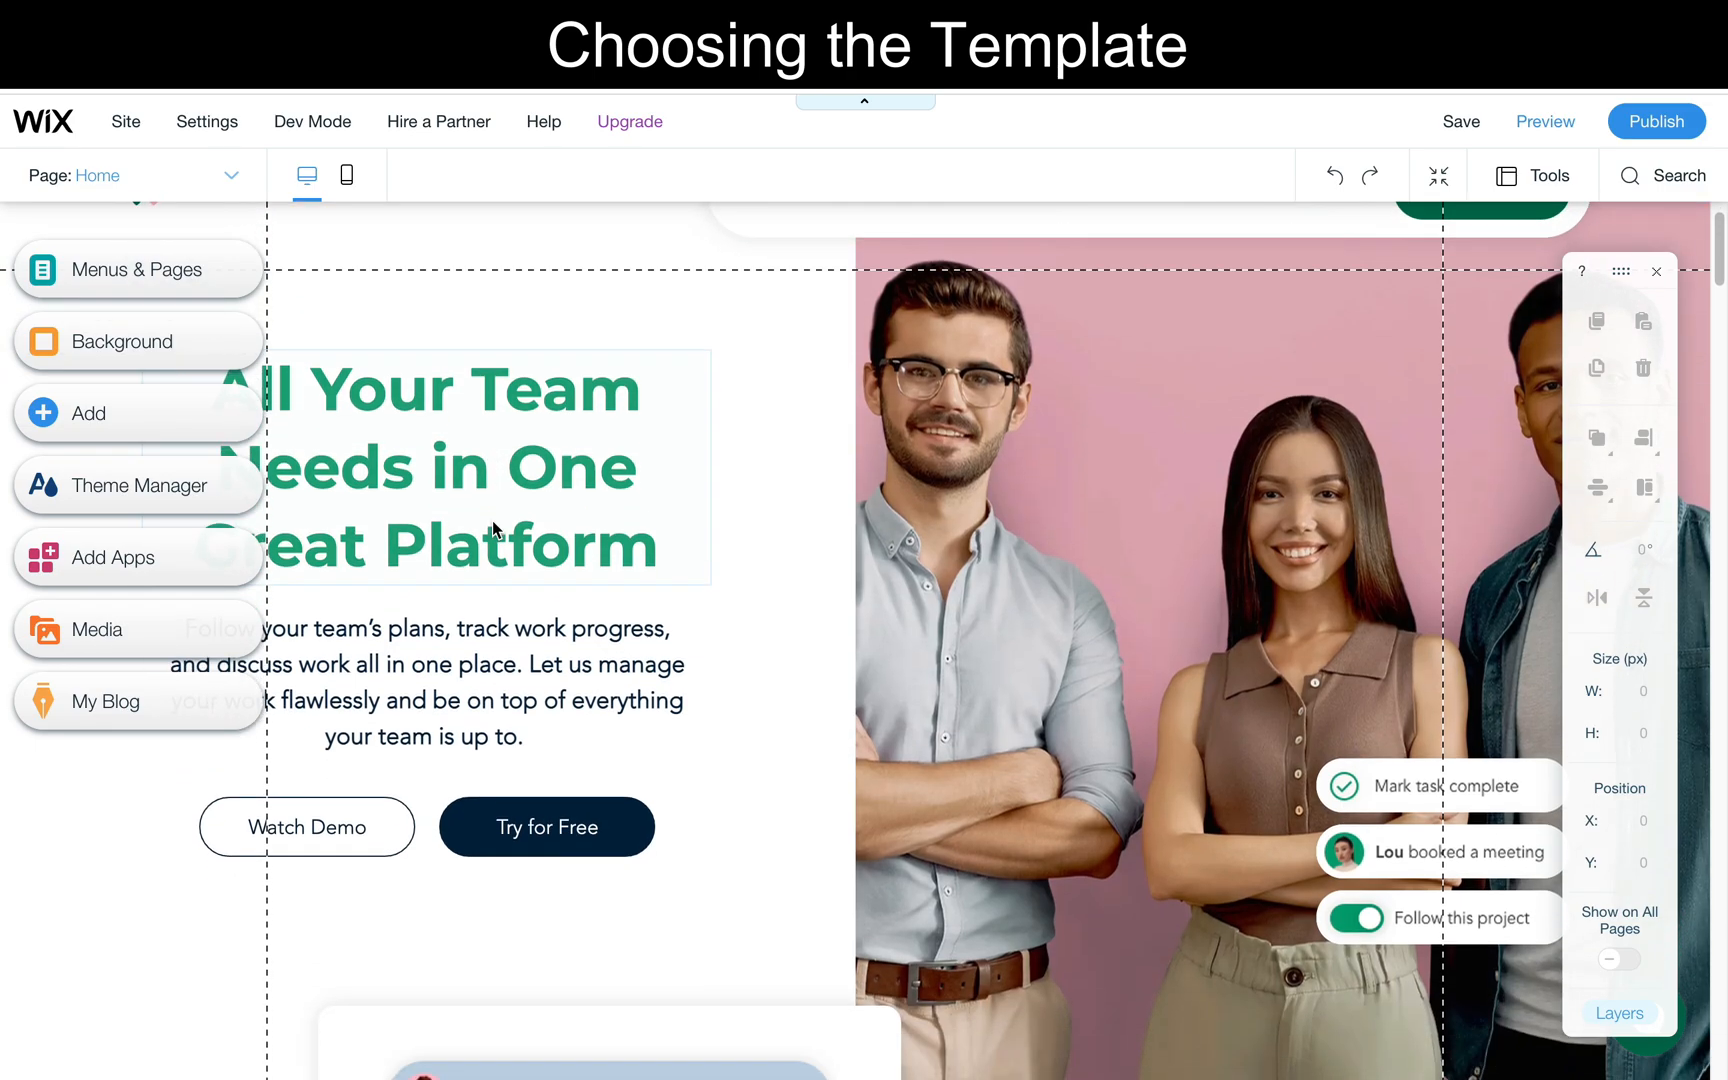
pyautogui.scroll(-1, 491, 520)
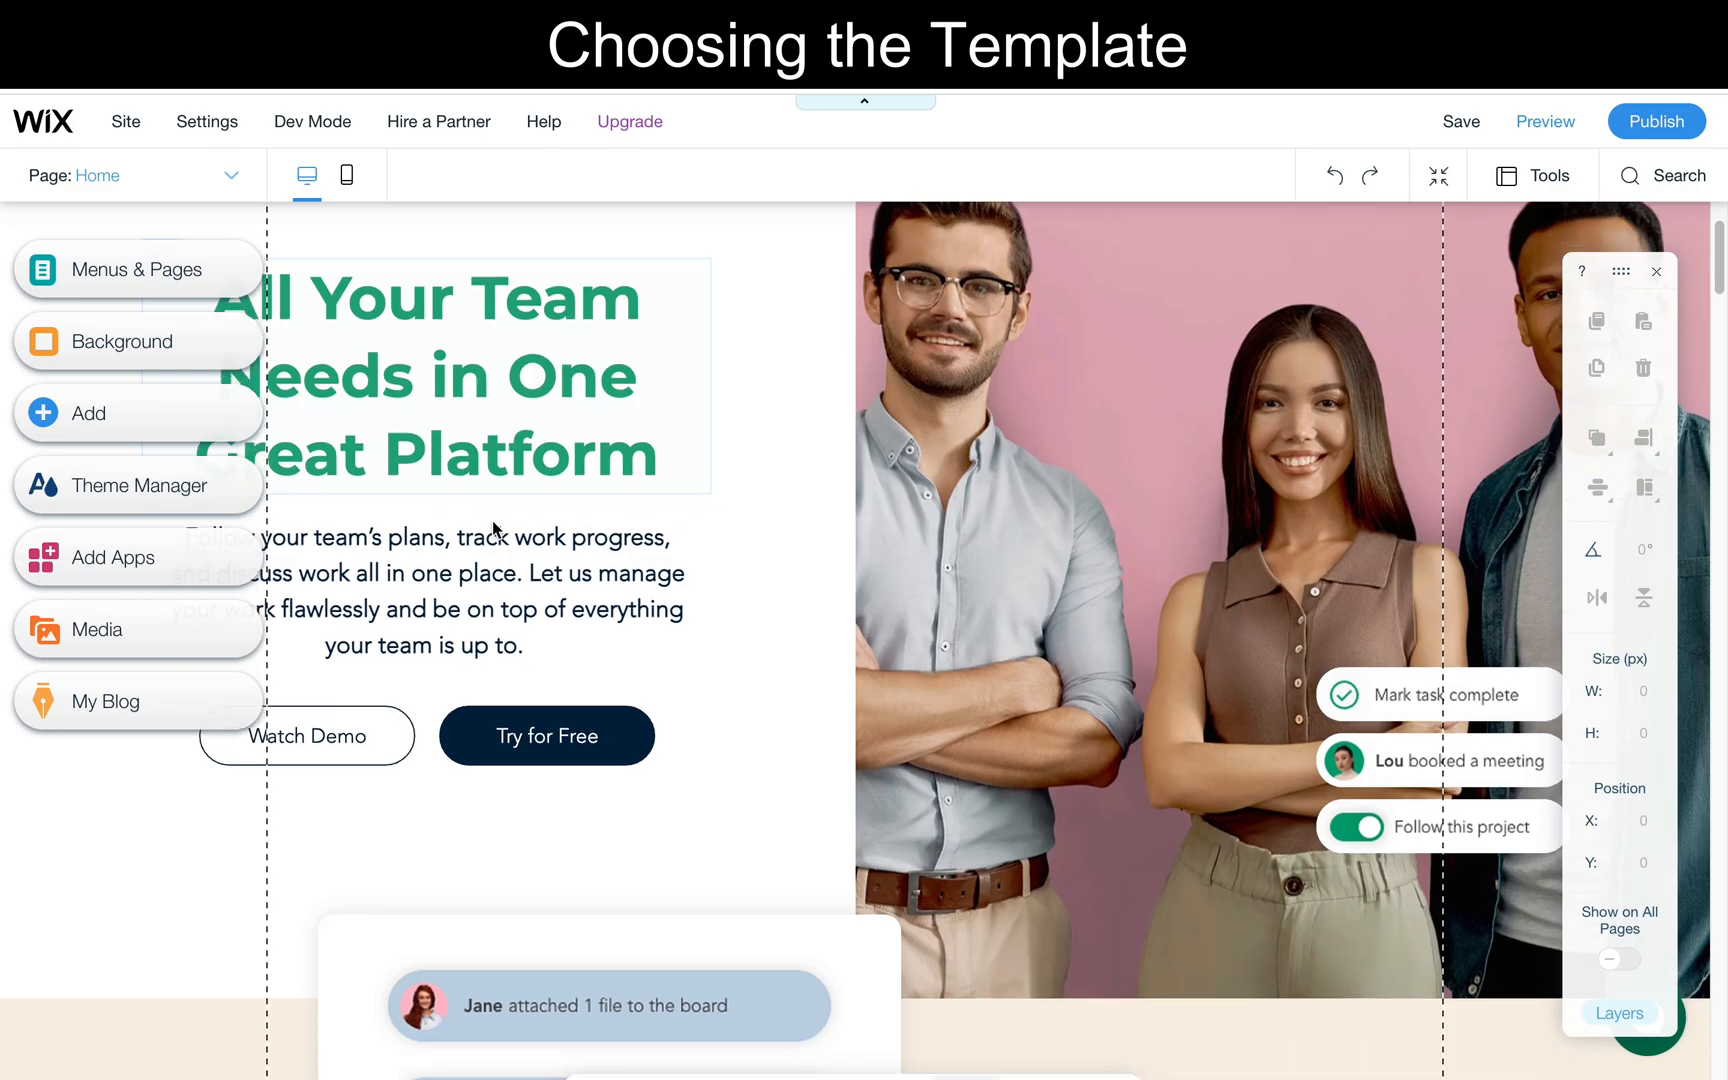
pyautogui.scroll(-5, 491, 520)
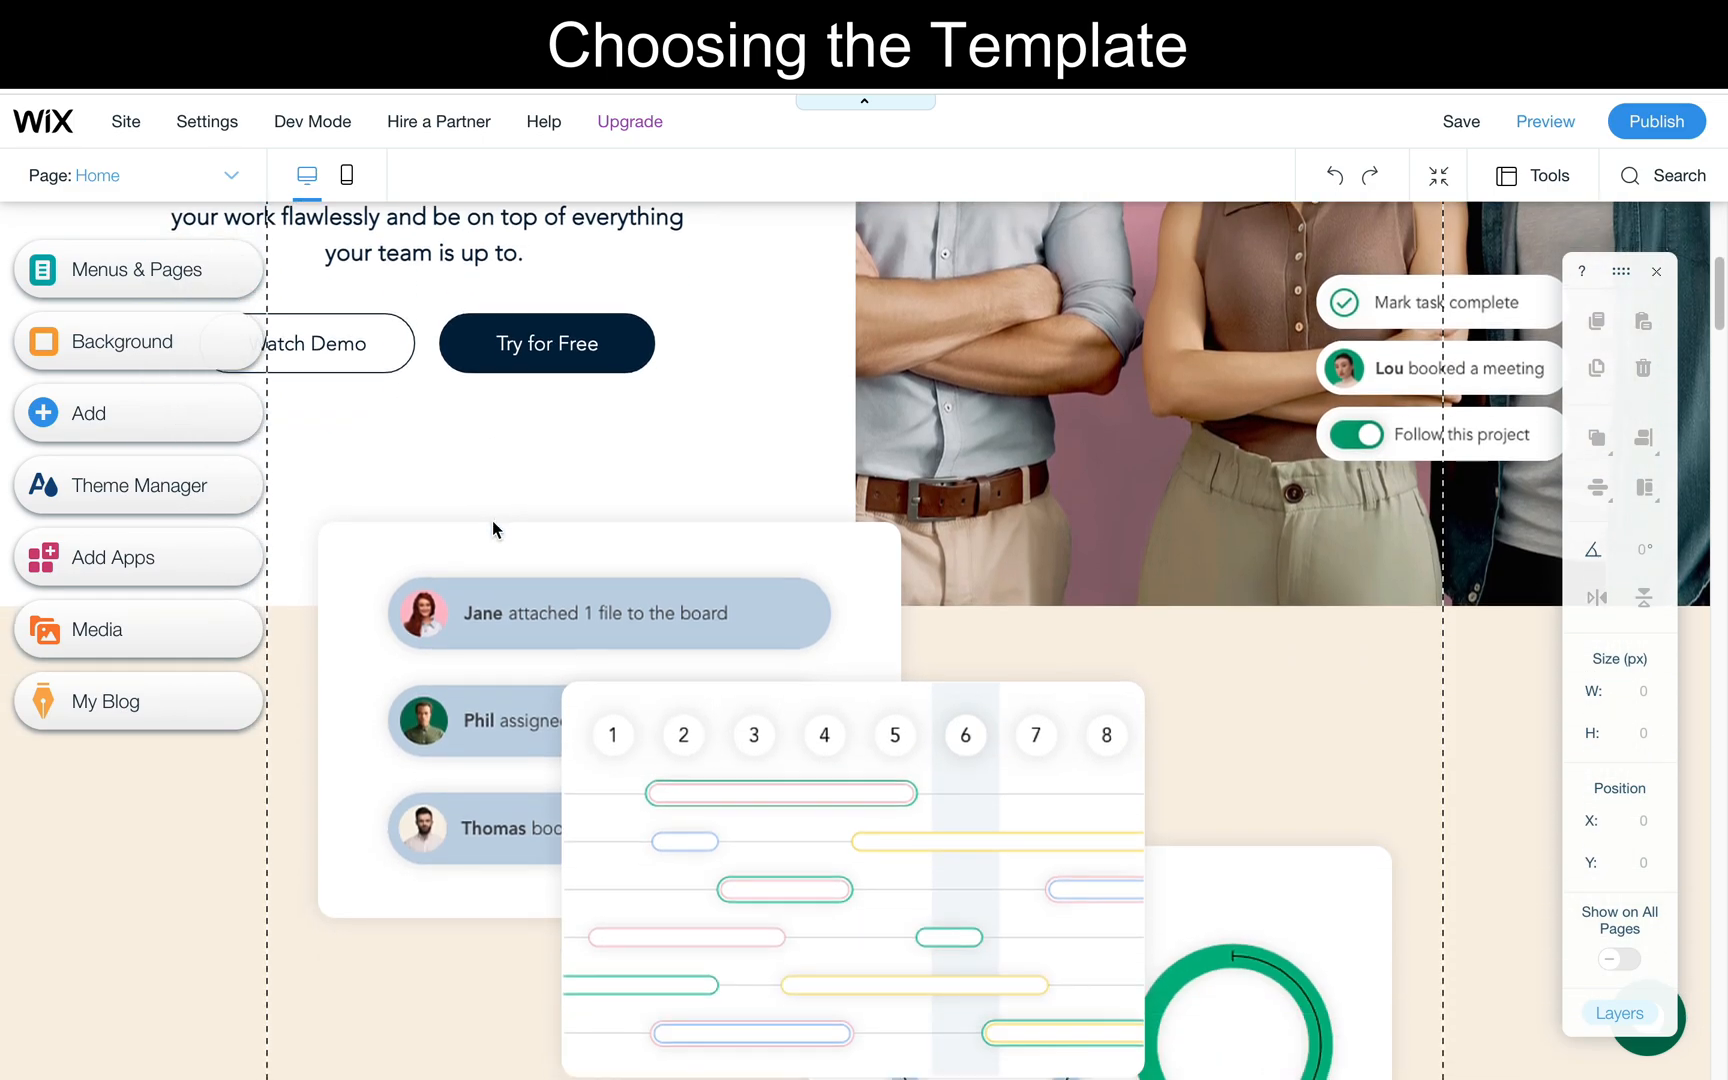
pyautogui.scroll(-6, 491, 520)
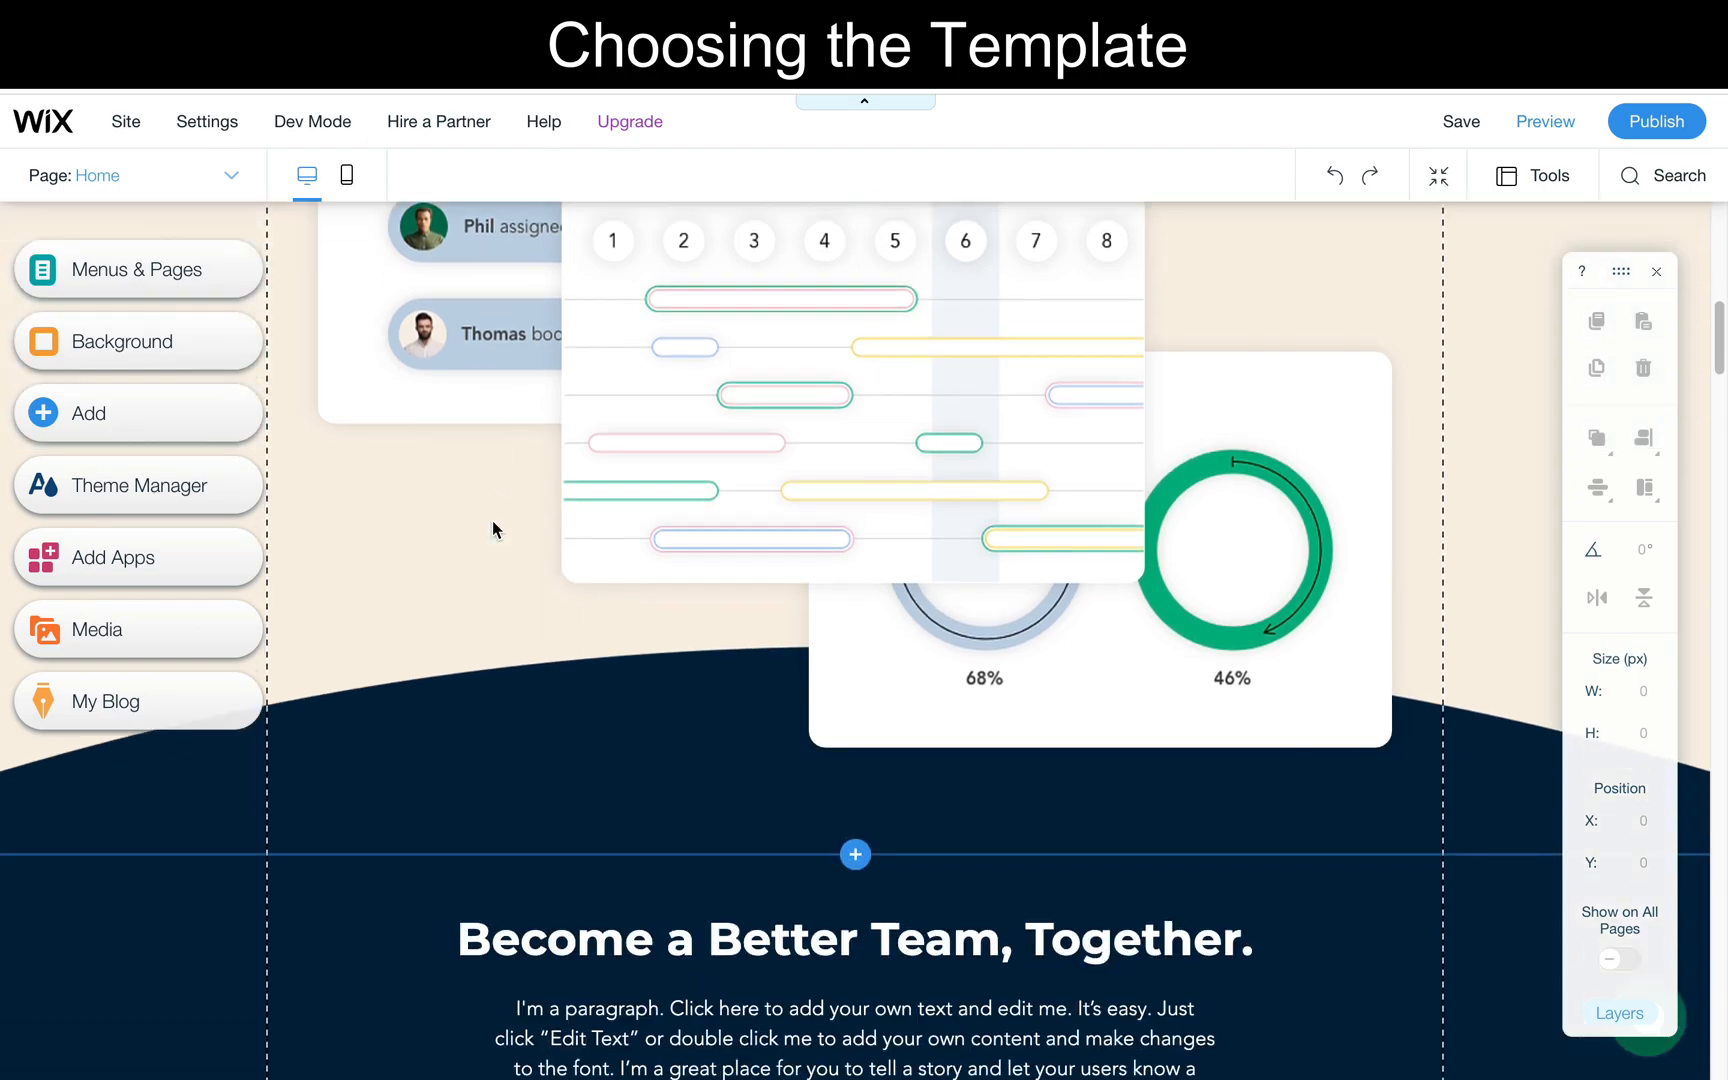
pyautogui.scroll(-3, 491, 520)
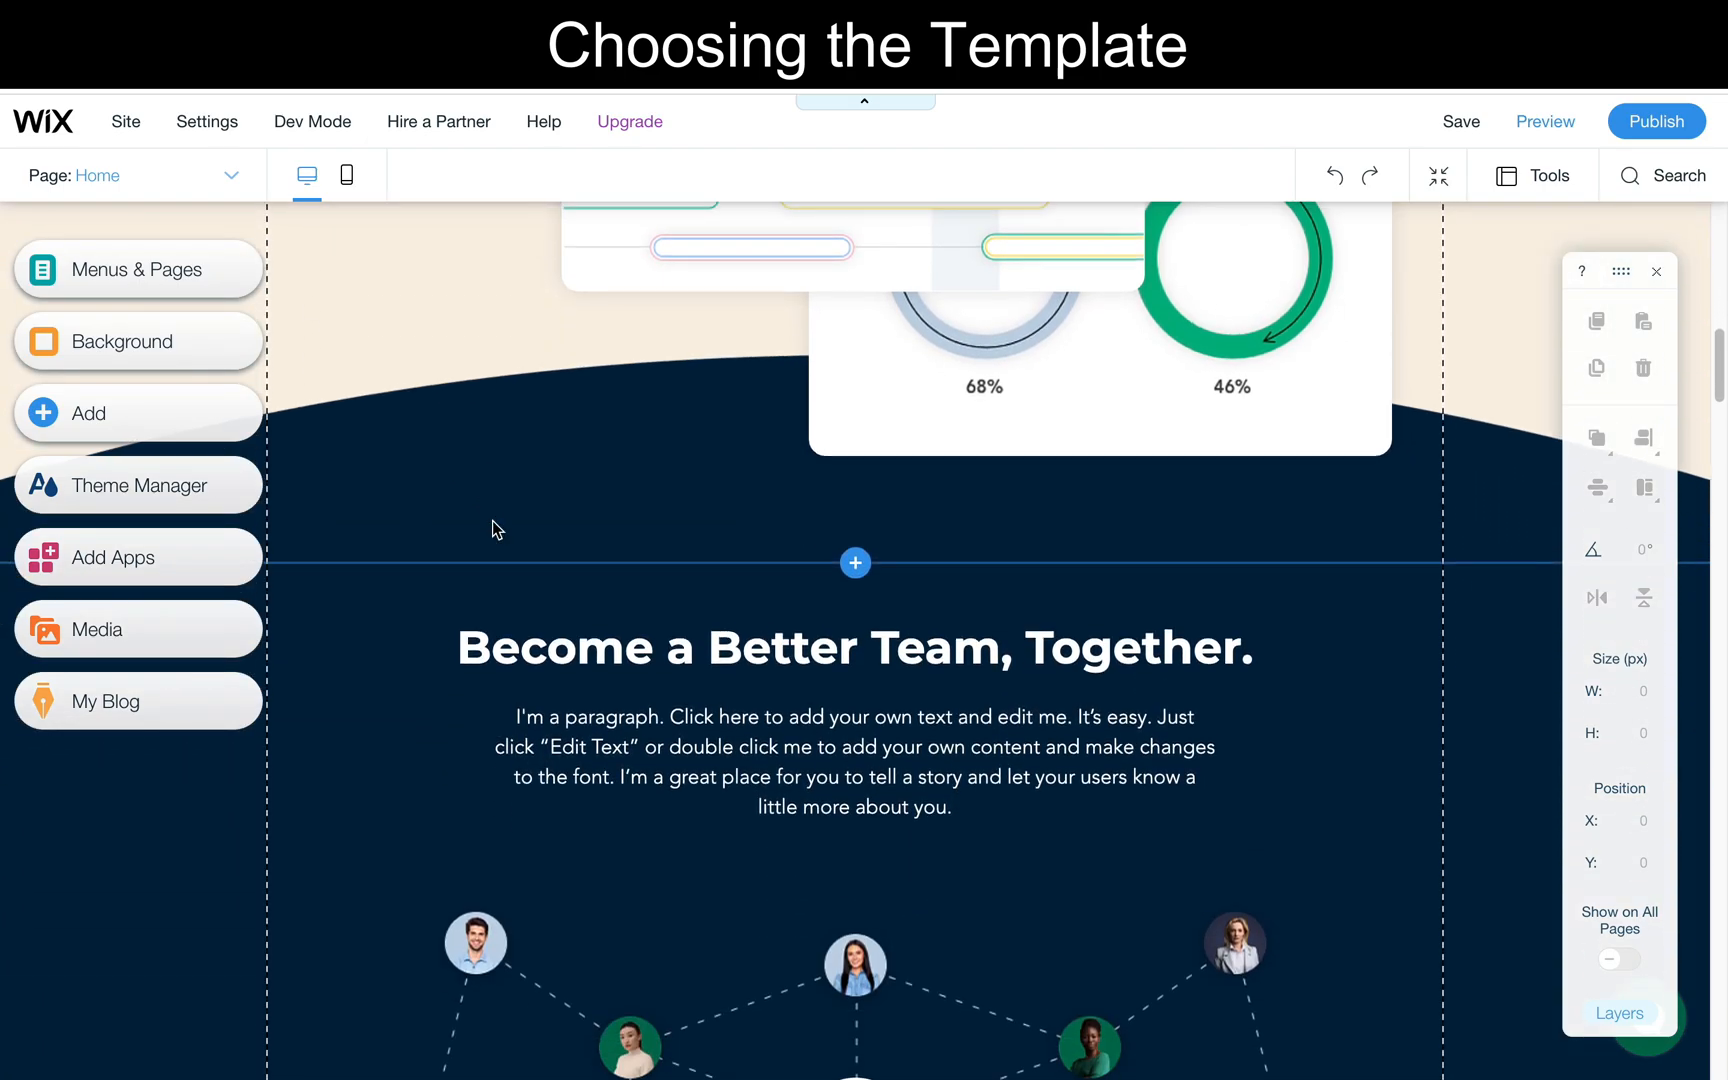
pyautogui.scroll(15, 491, 520)
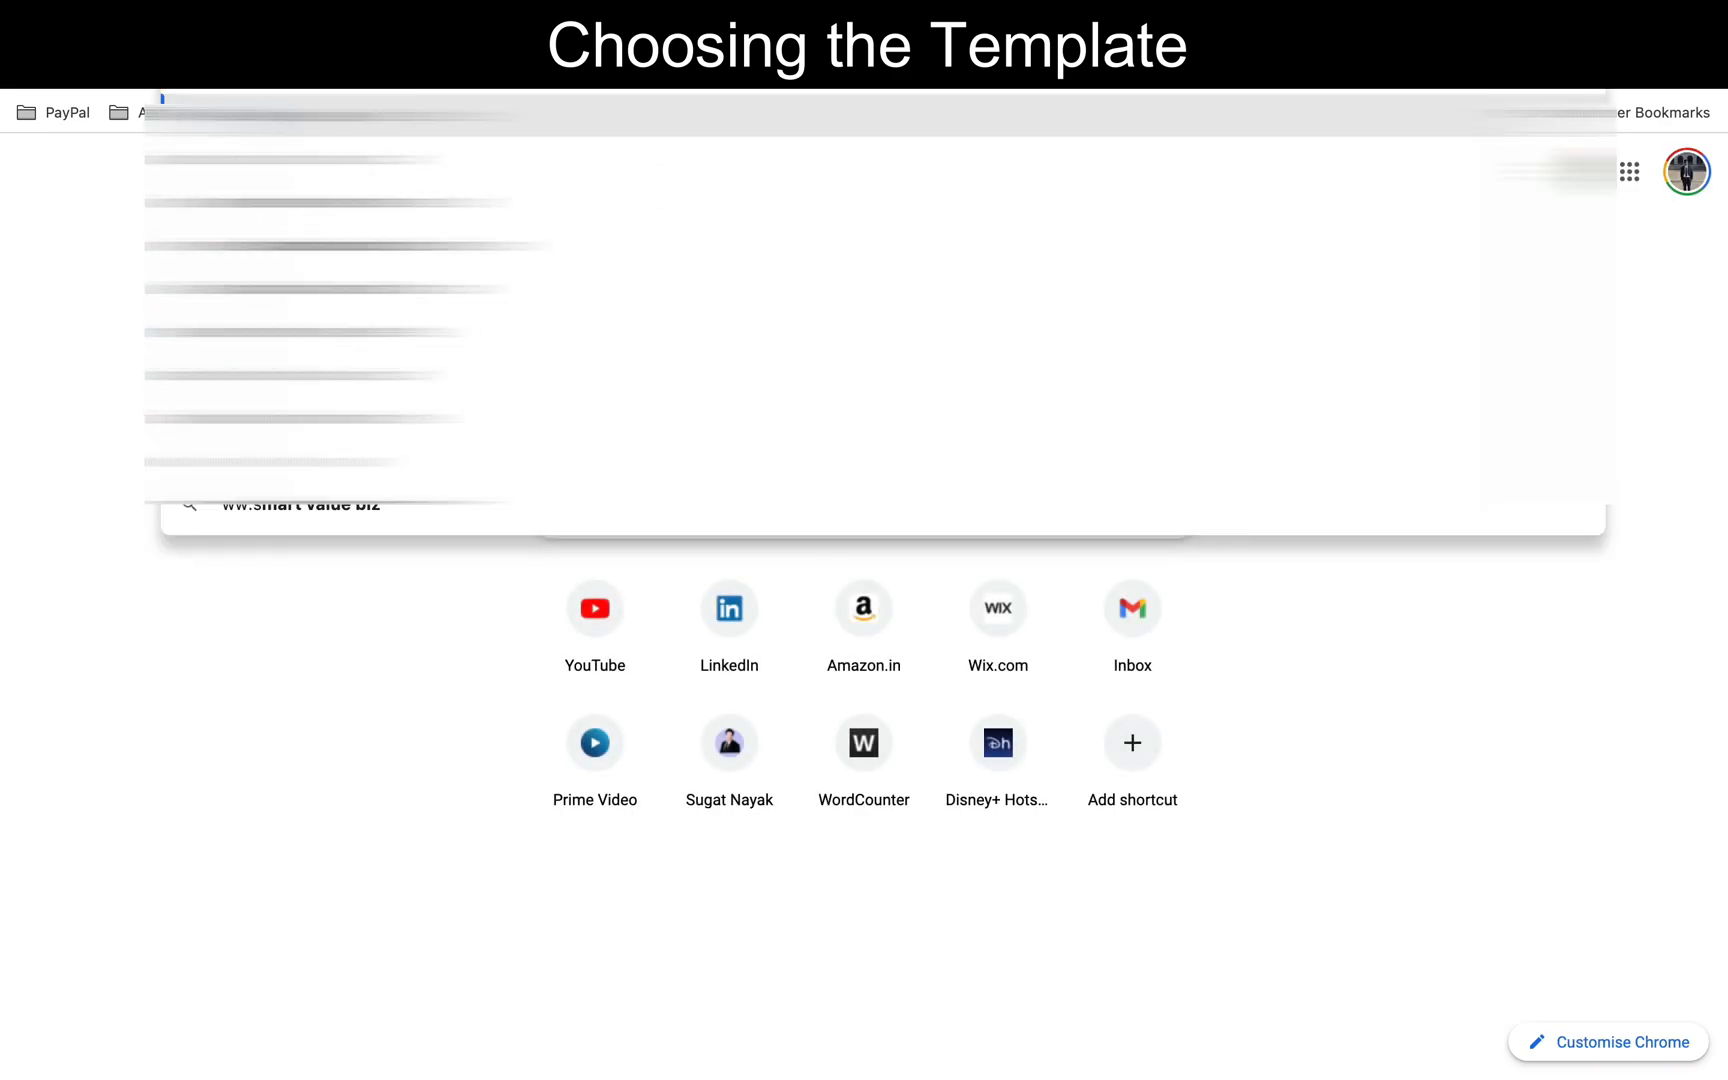
# - Open the personal portfolio website in the browser and examine its home page sections as a reference
pyautogui.write('ix.com')
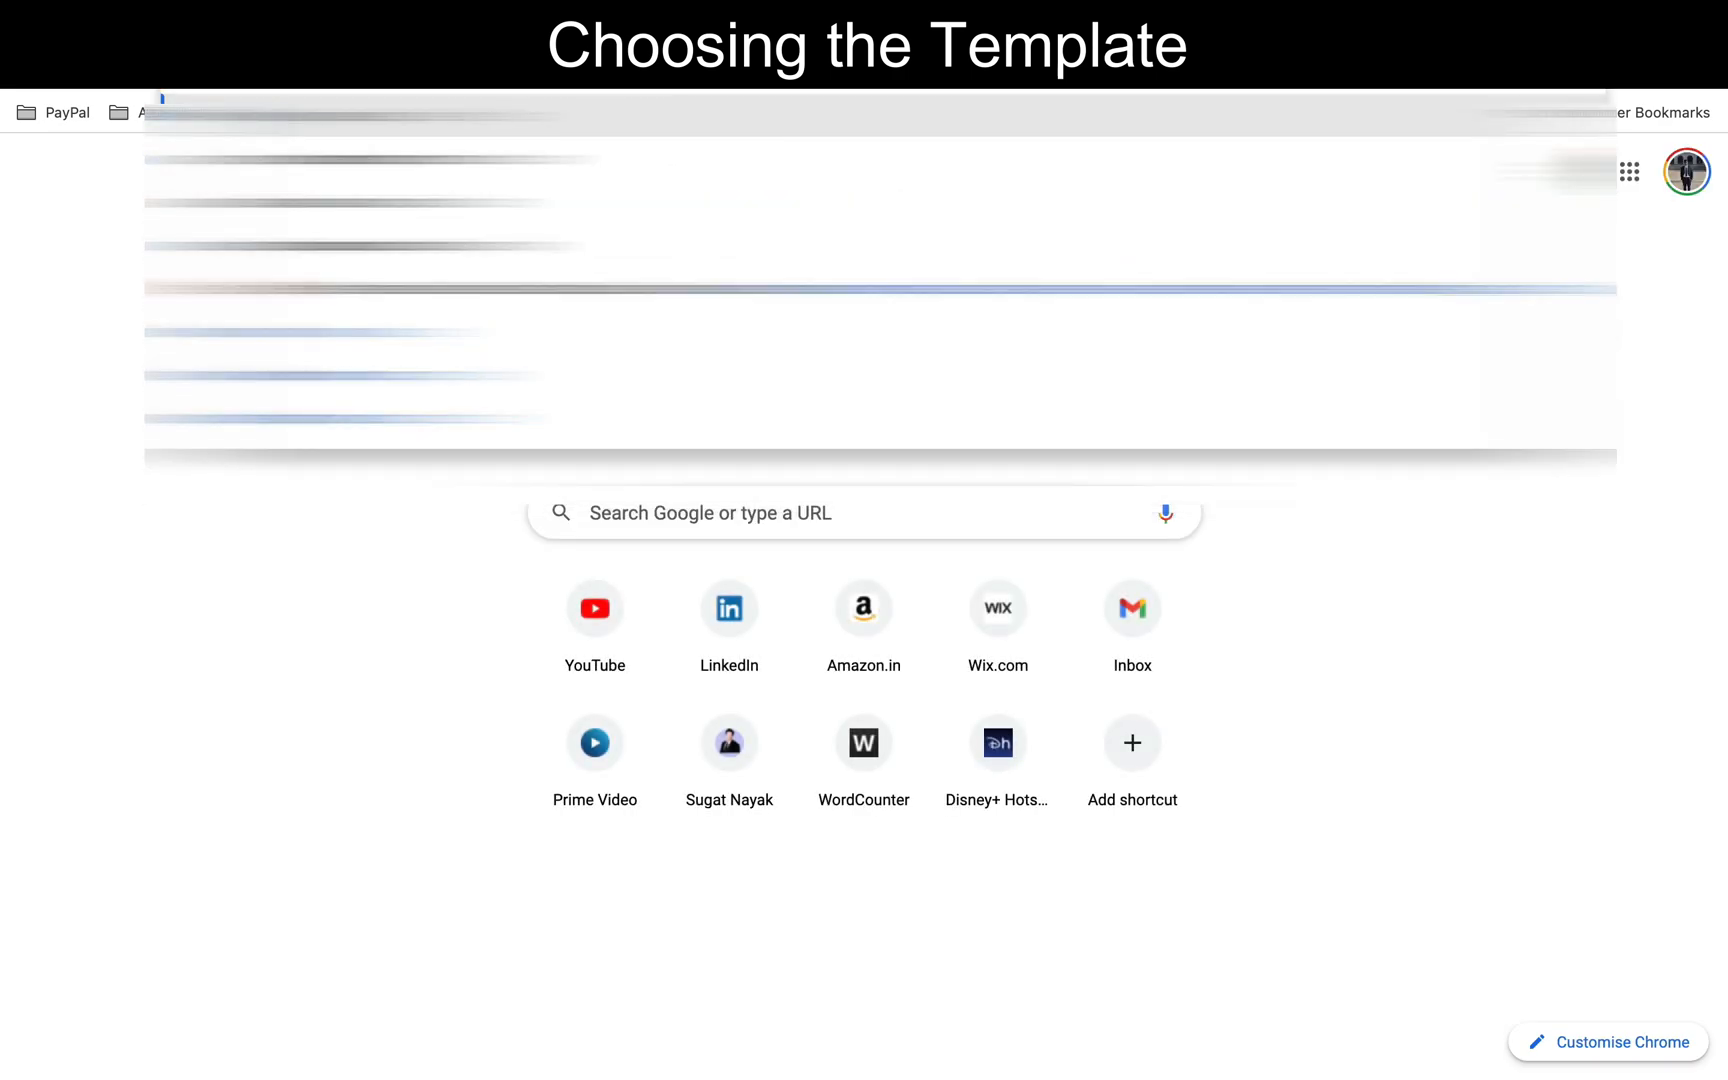
pyautogui.write('/templates')
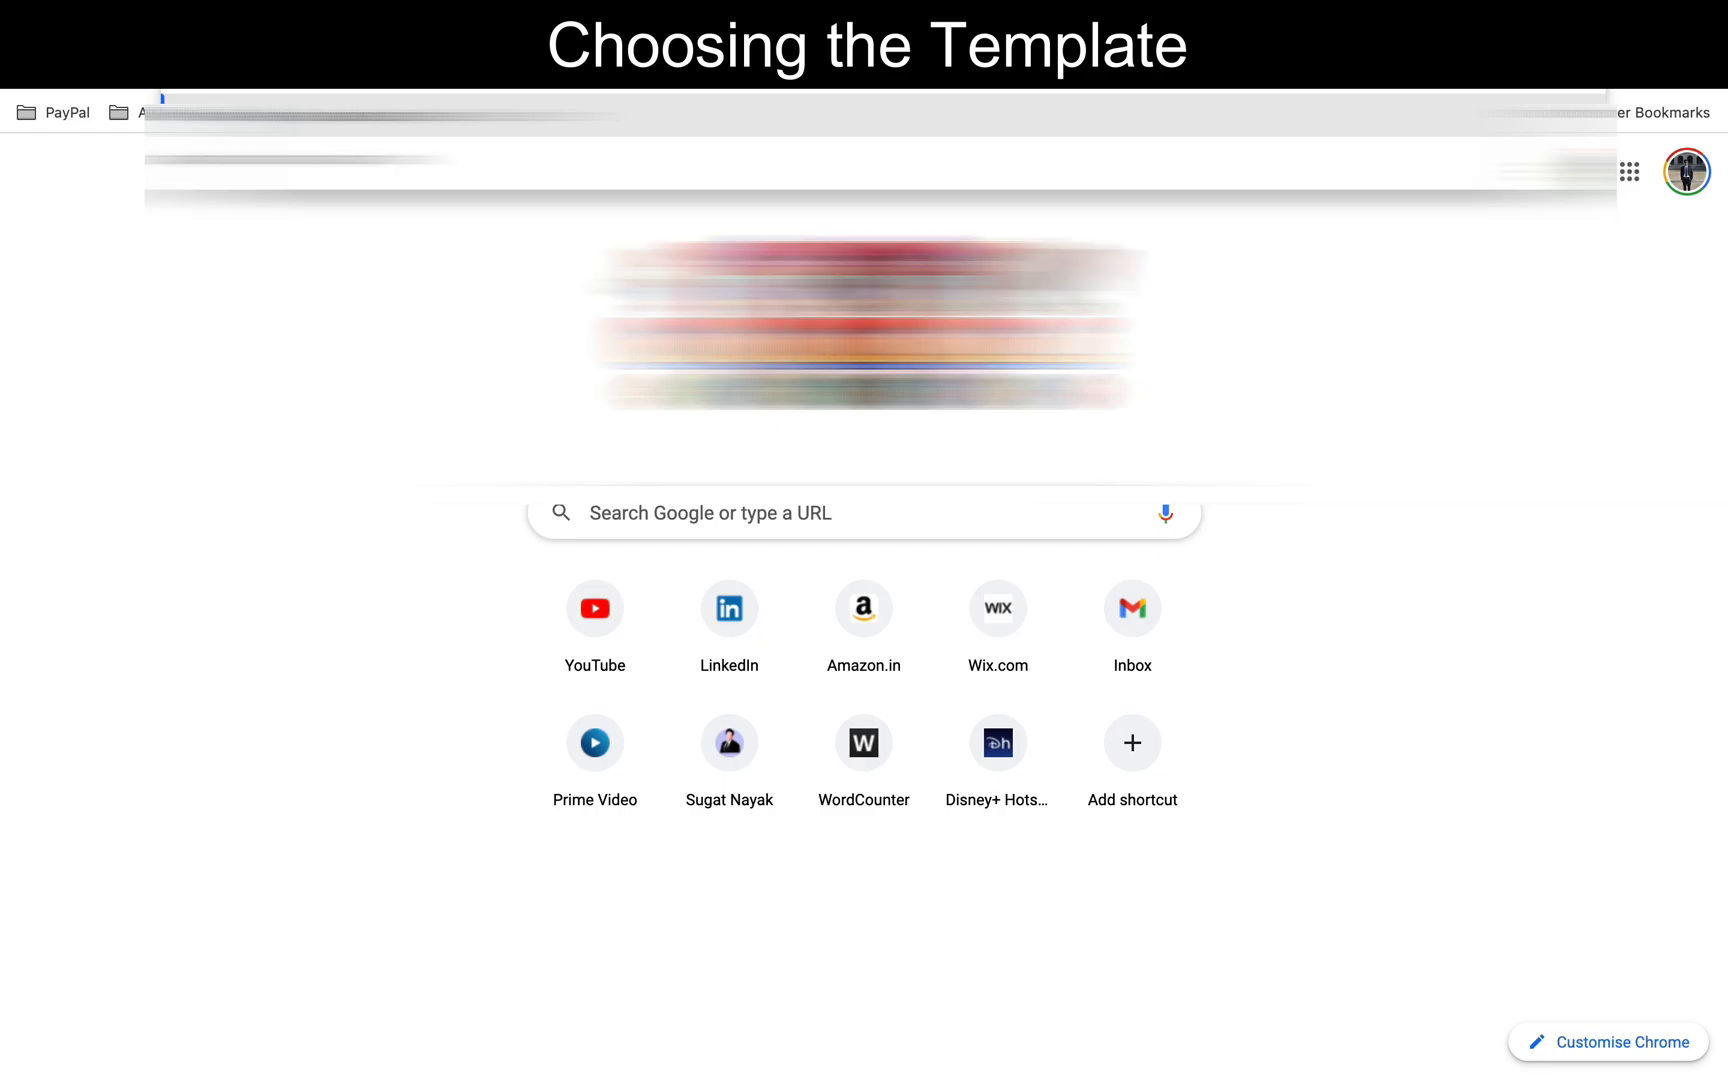
pyautogui.press('Return')
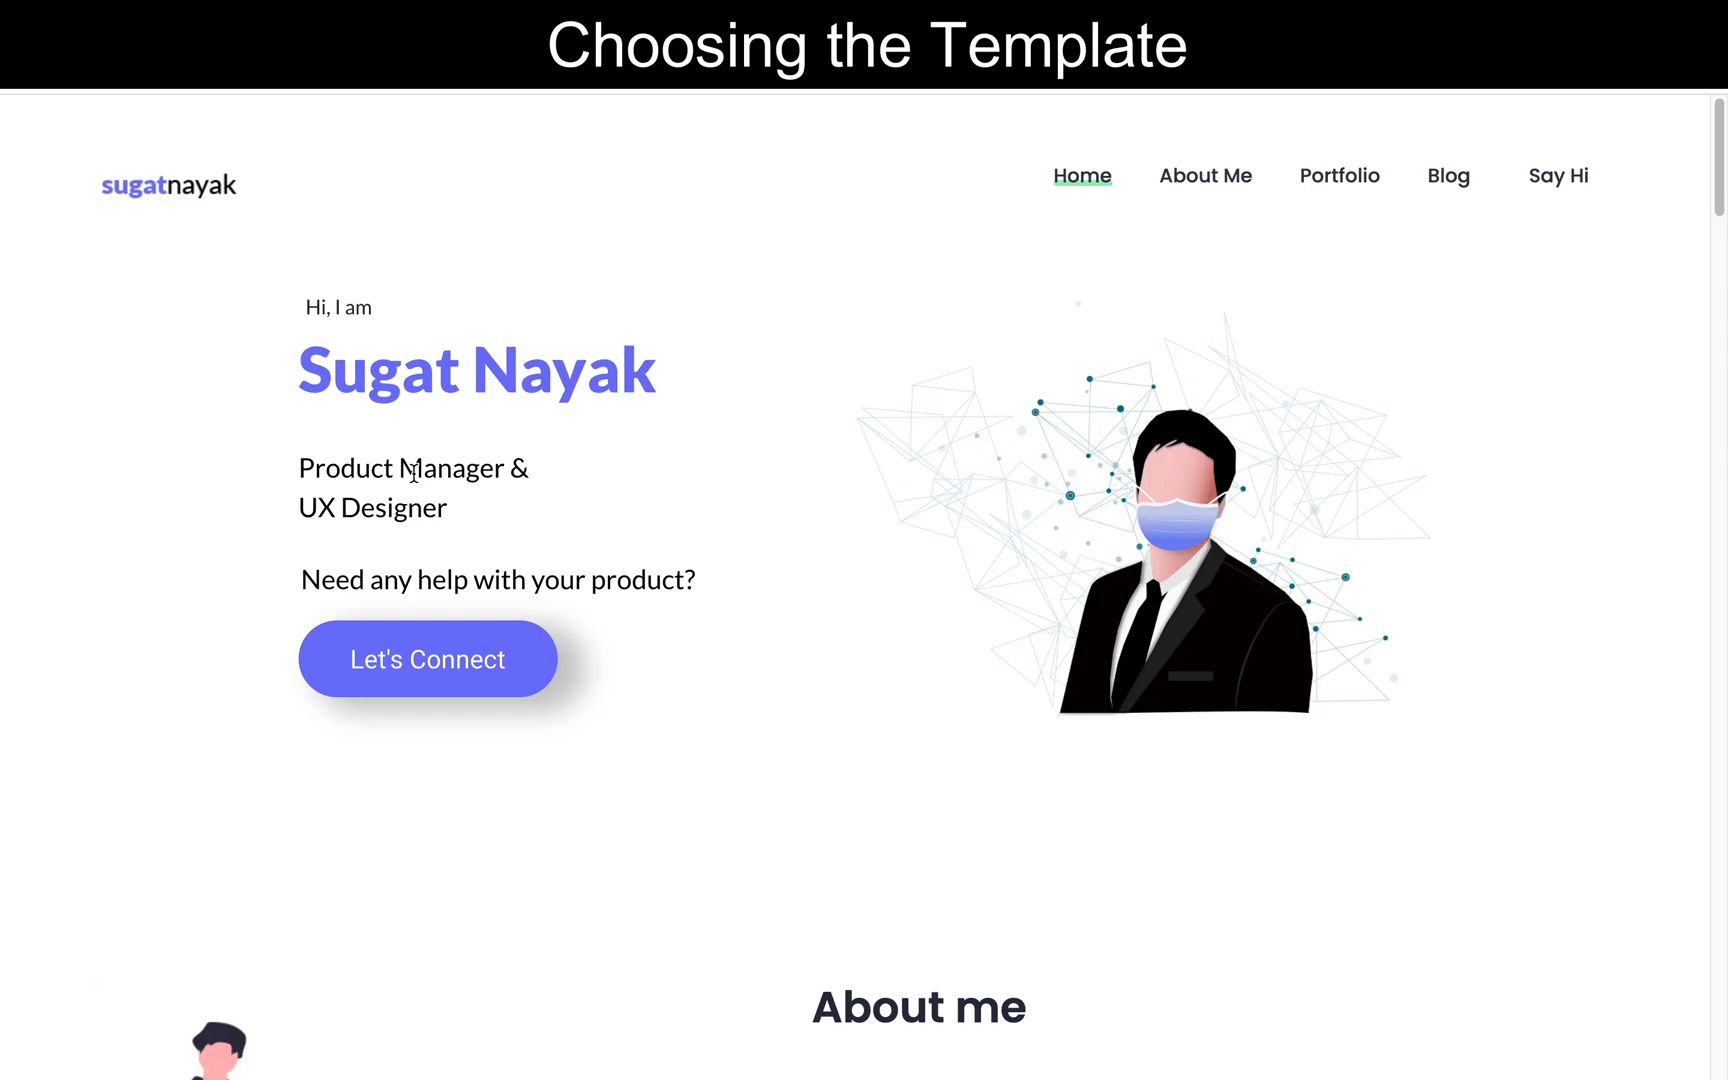
pyautogui.scroll(-3, 413, 473)
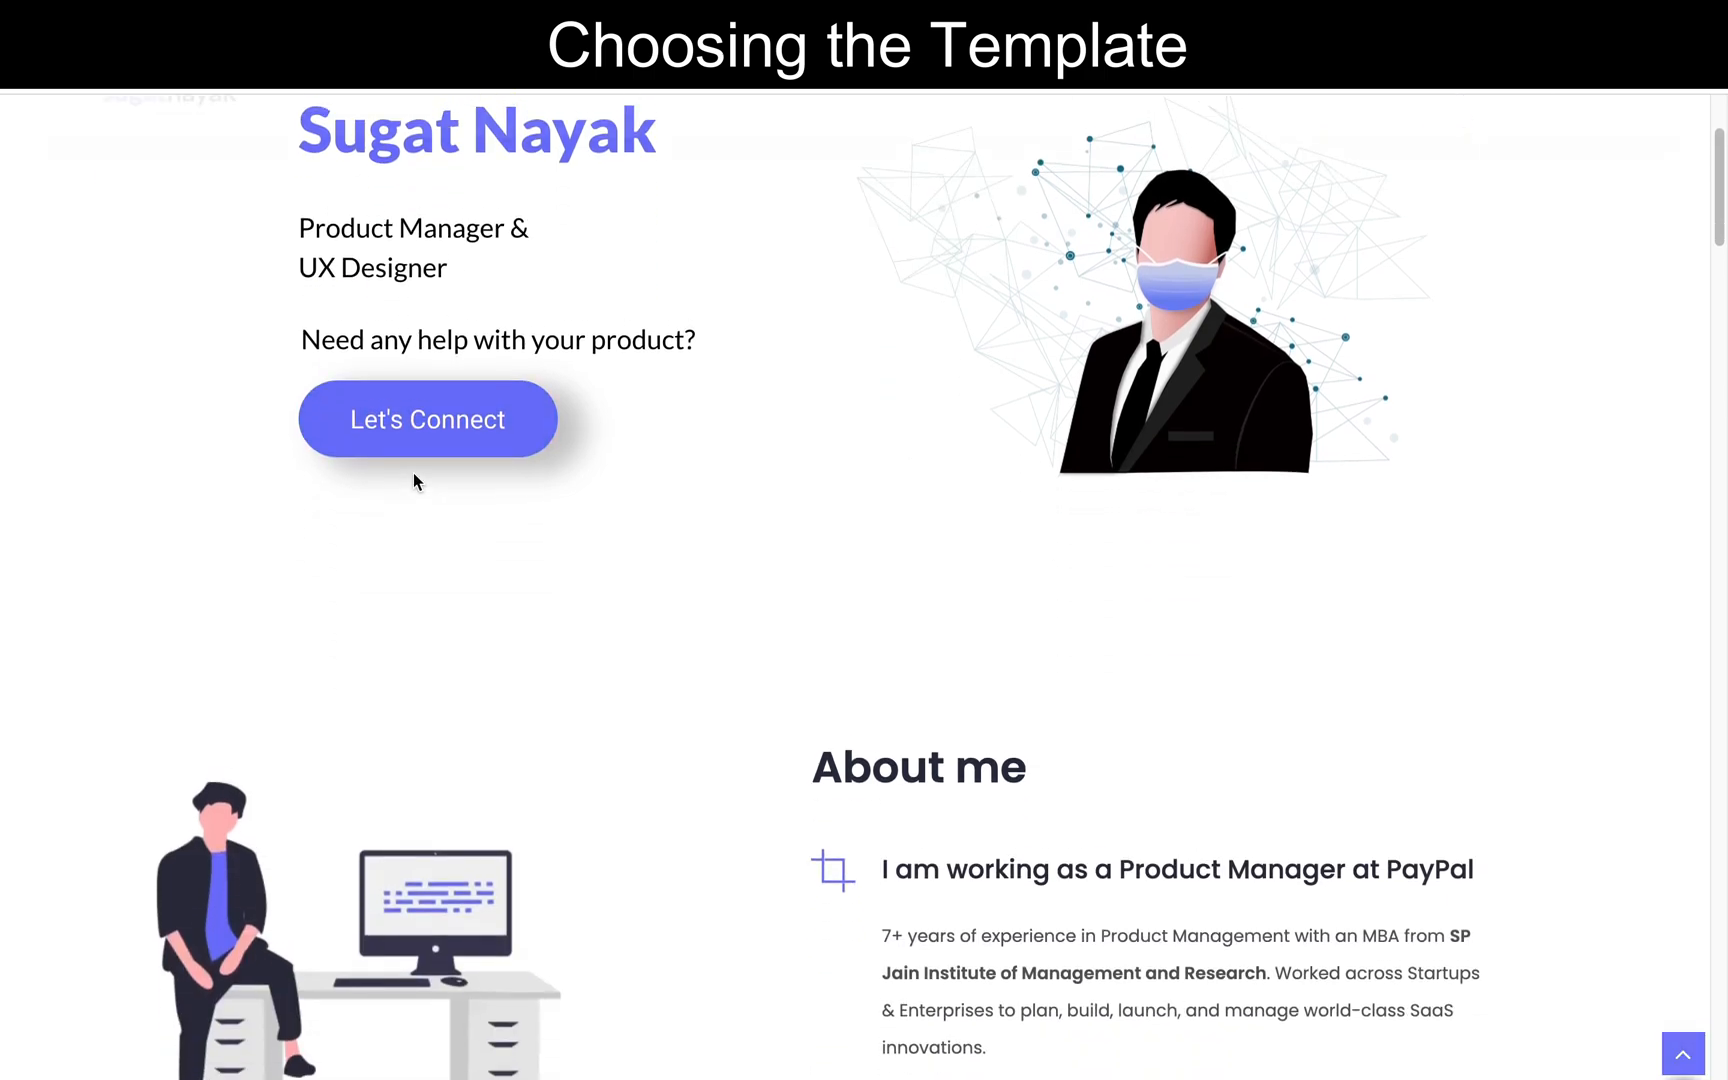
pyautogui.scroll(3, 413, 473)
pyautogui.scroll(-10, 413, 473)
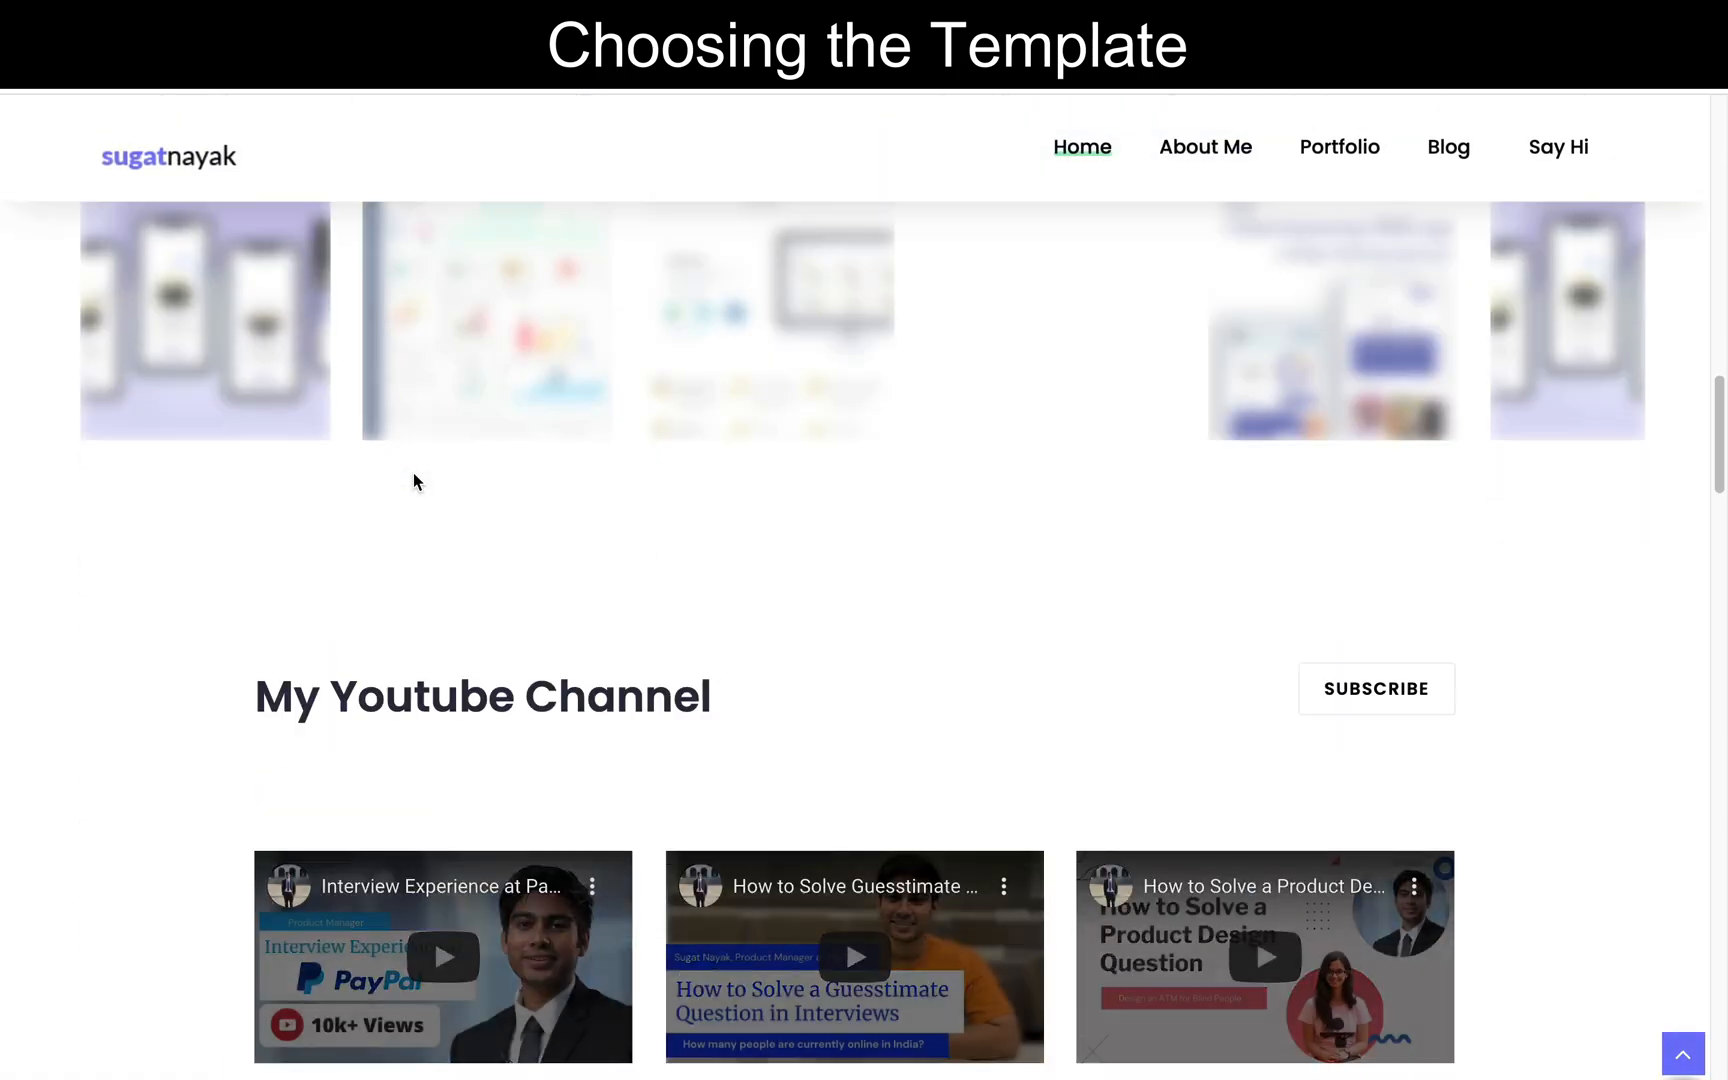
pyautogui.scroll(10, 413, 473)
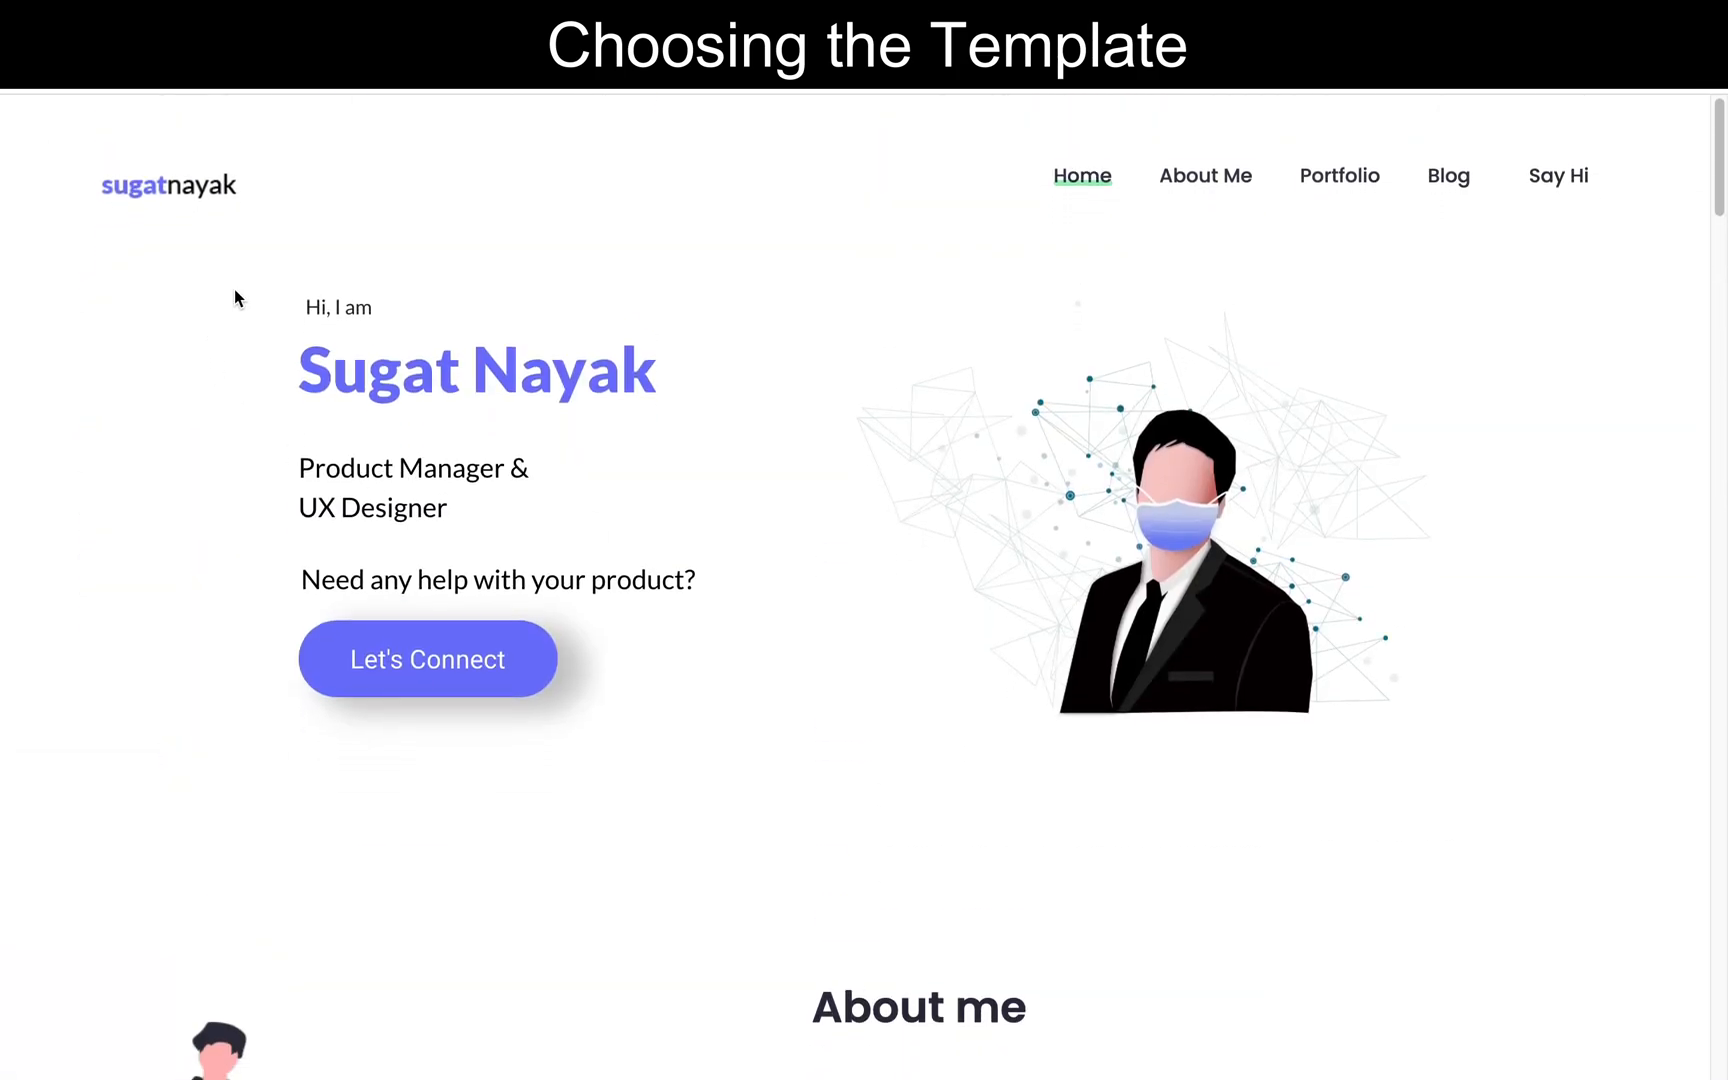
pyautogui.scroll(-5, 671, 442)
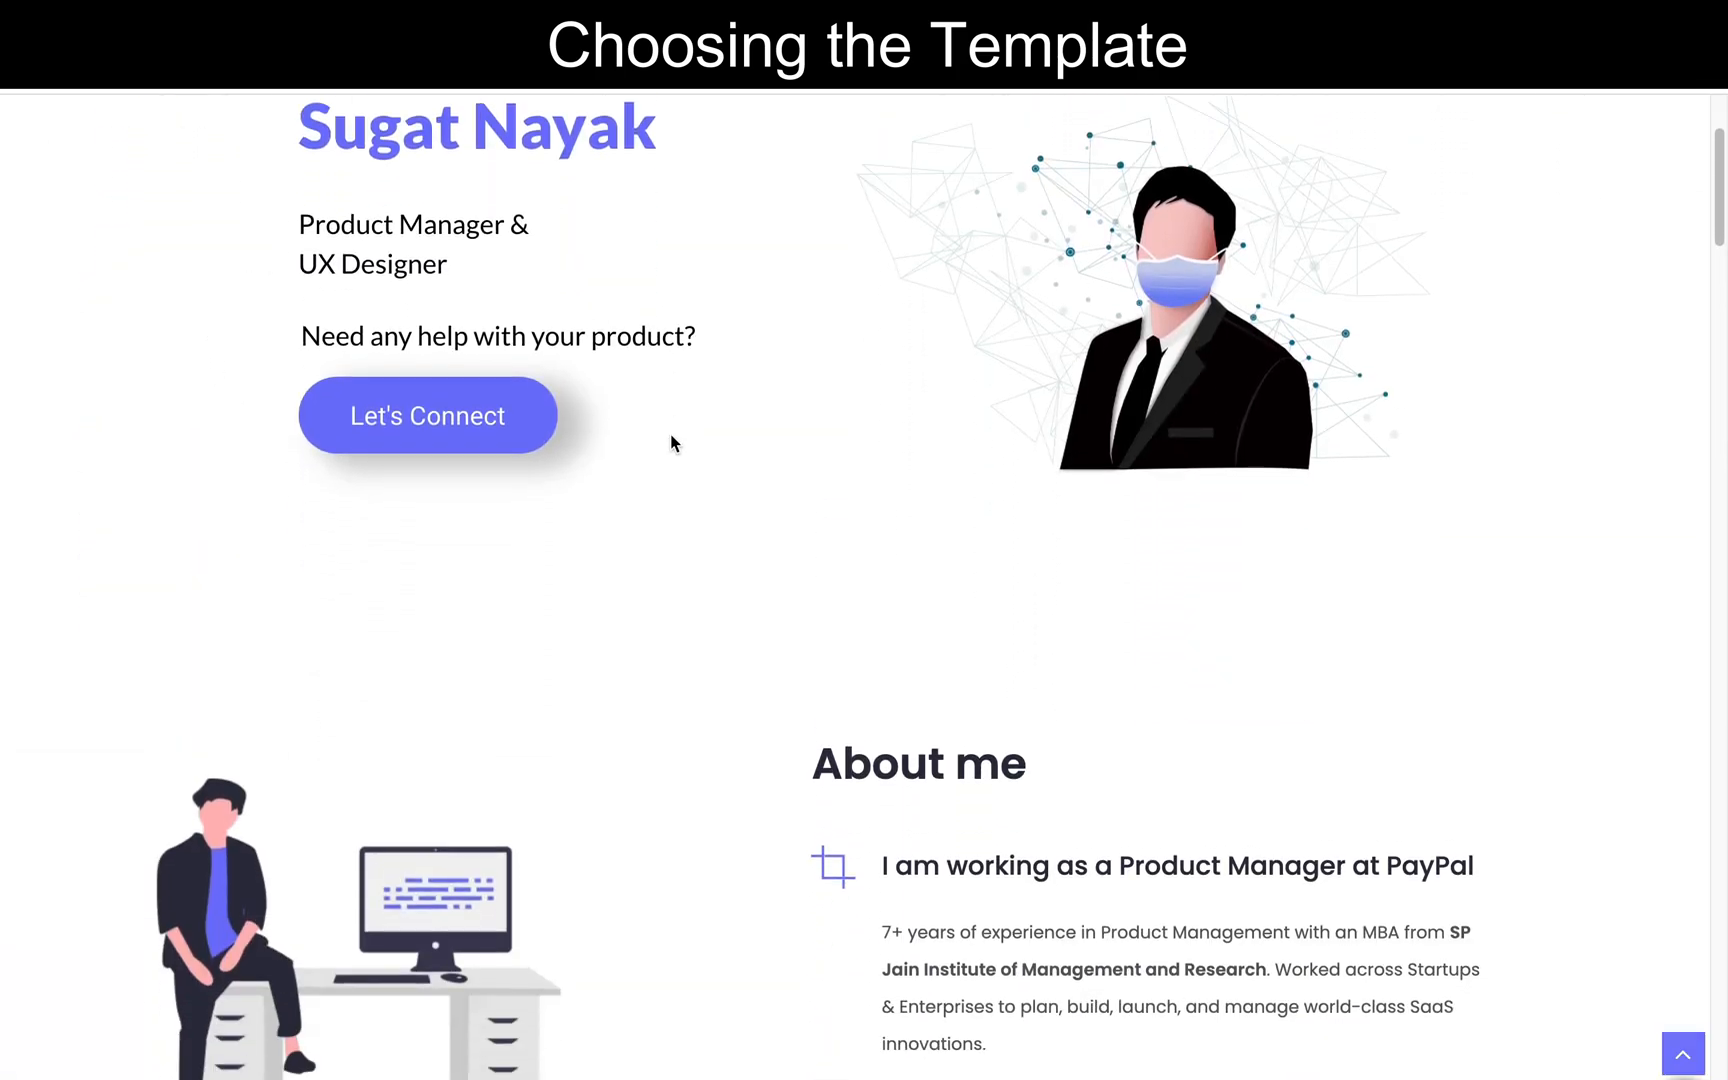
# - Replace the home page heading in the Wix editor with "Hi, I am", the site owner's full name and "Product Manager & UX Designer"
pyautogui.scroll(5, 650, 820)
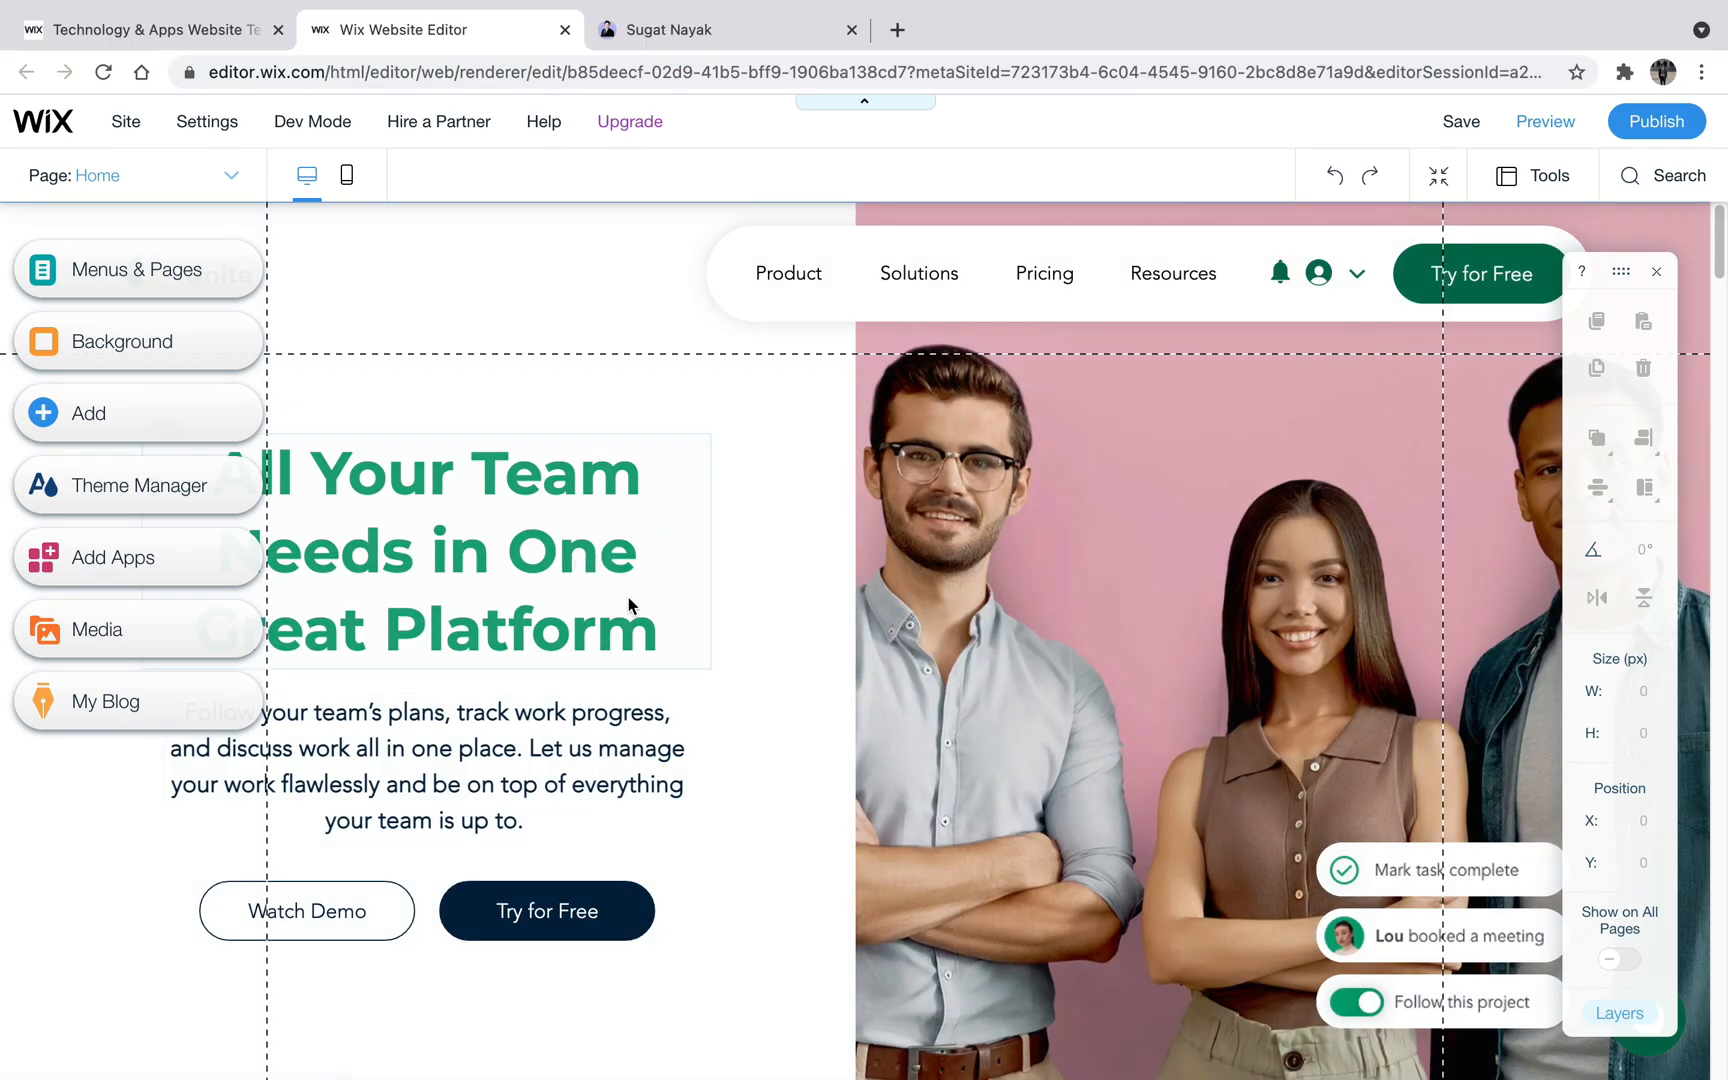
pyautogui.click(537, 513)
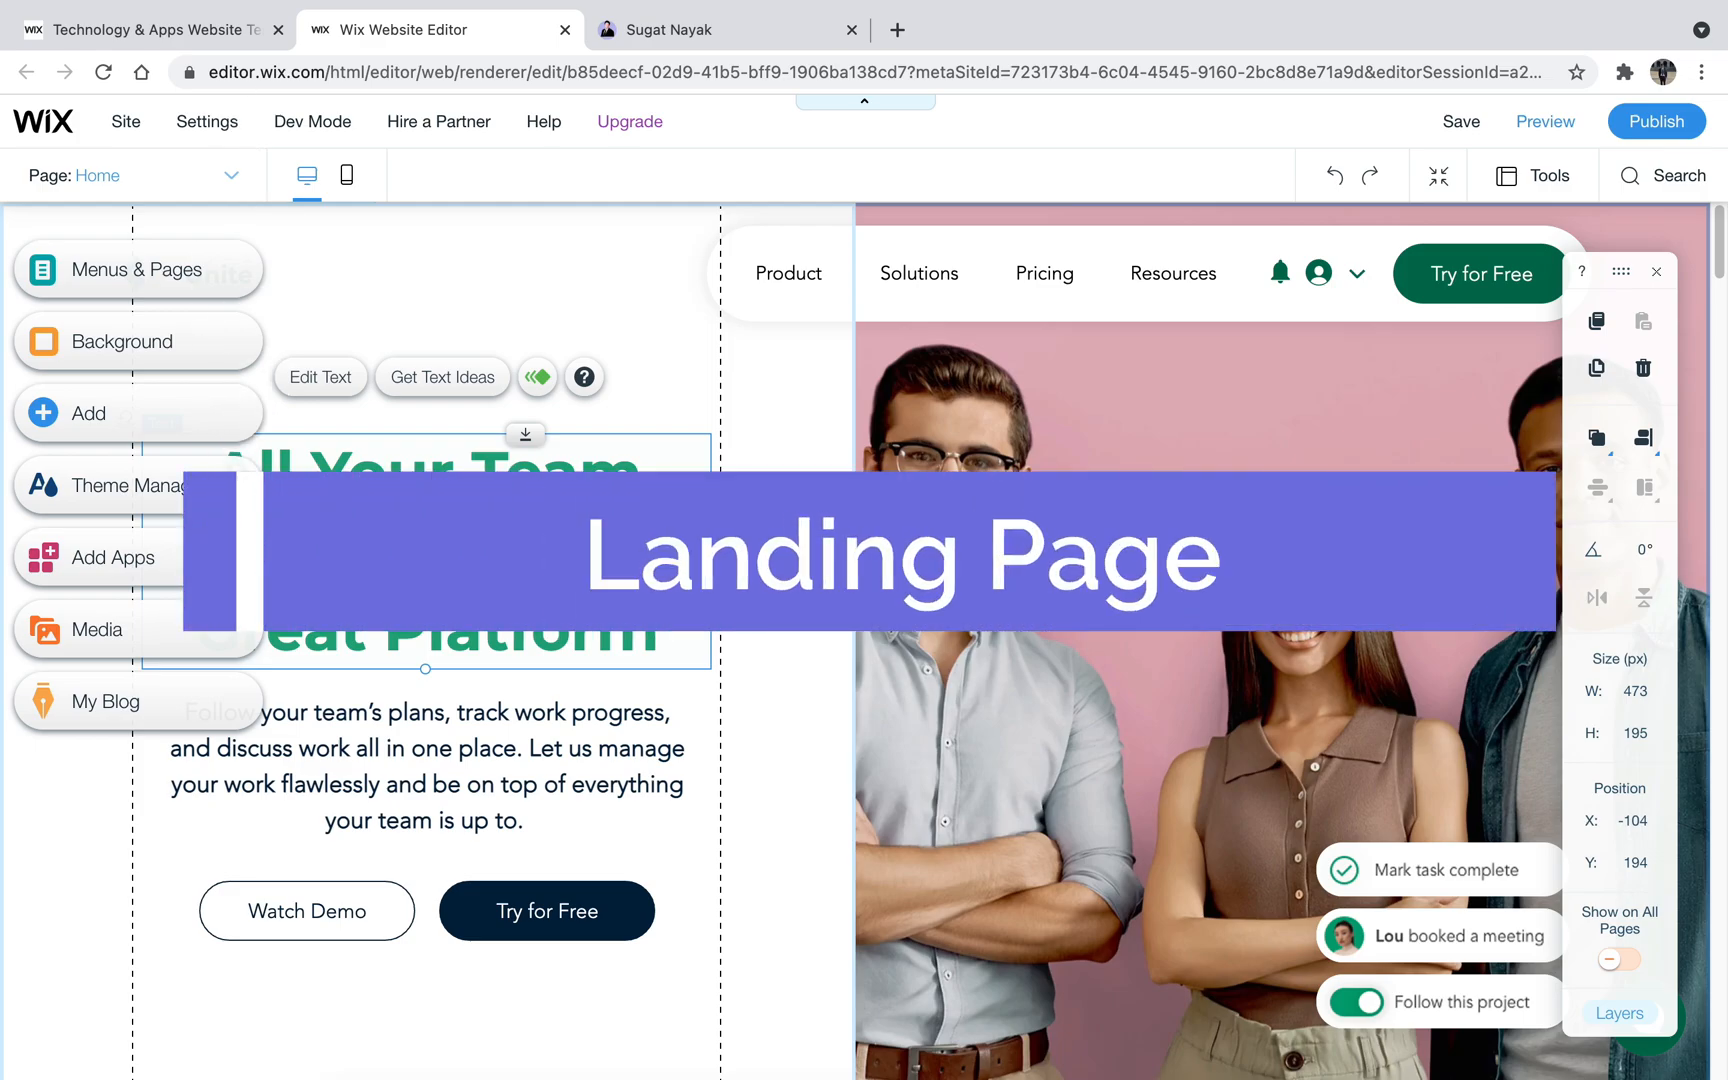
pyautogui.doubleClick(532, 550)
pyautogui.write('H')
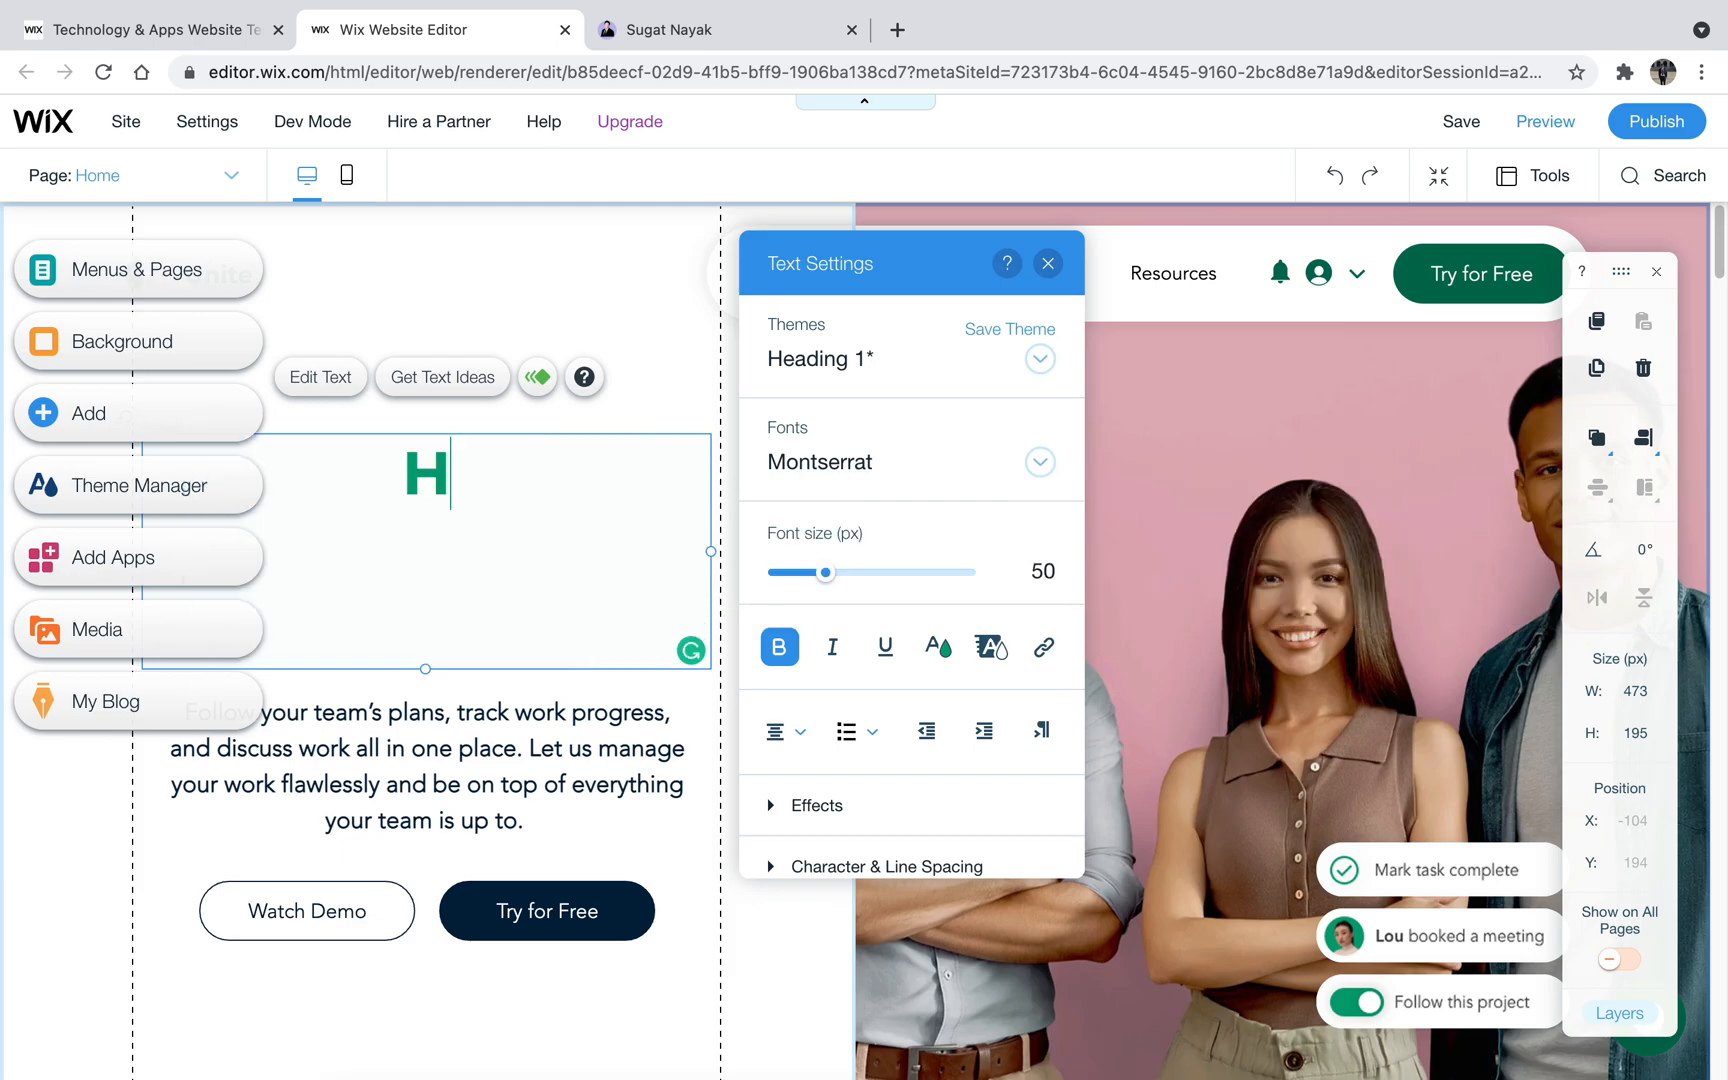
pyautogui.write('i, I am ')
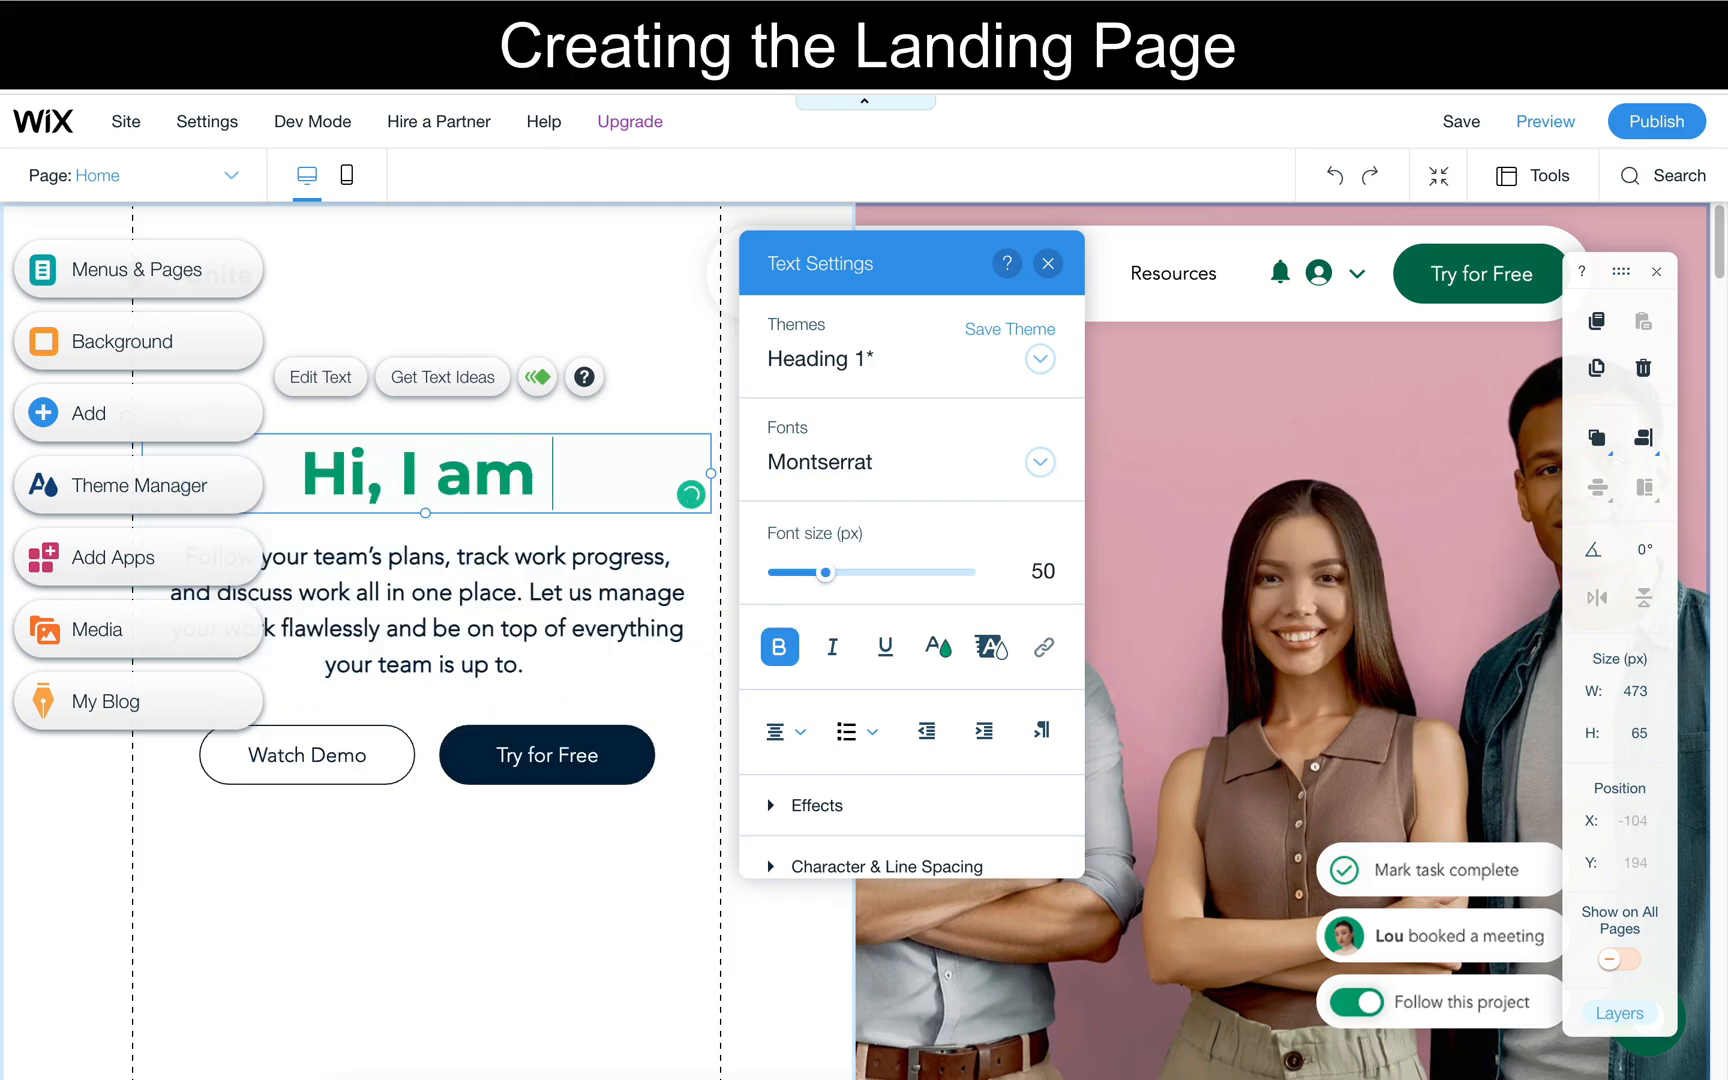
pyautogui.write('Sugat Nayak,')
pyautogui.press('Return')
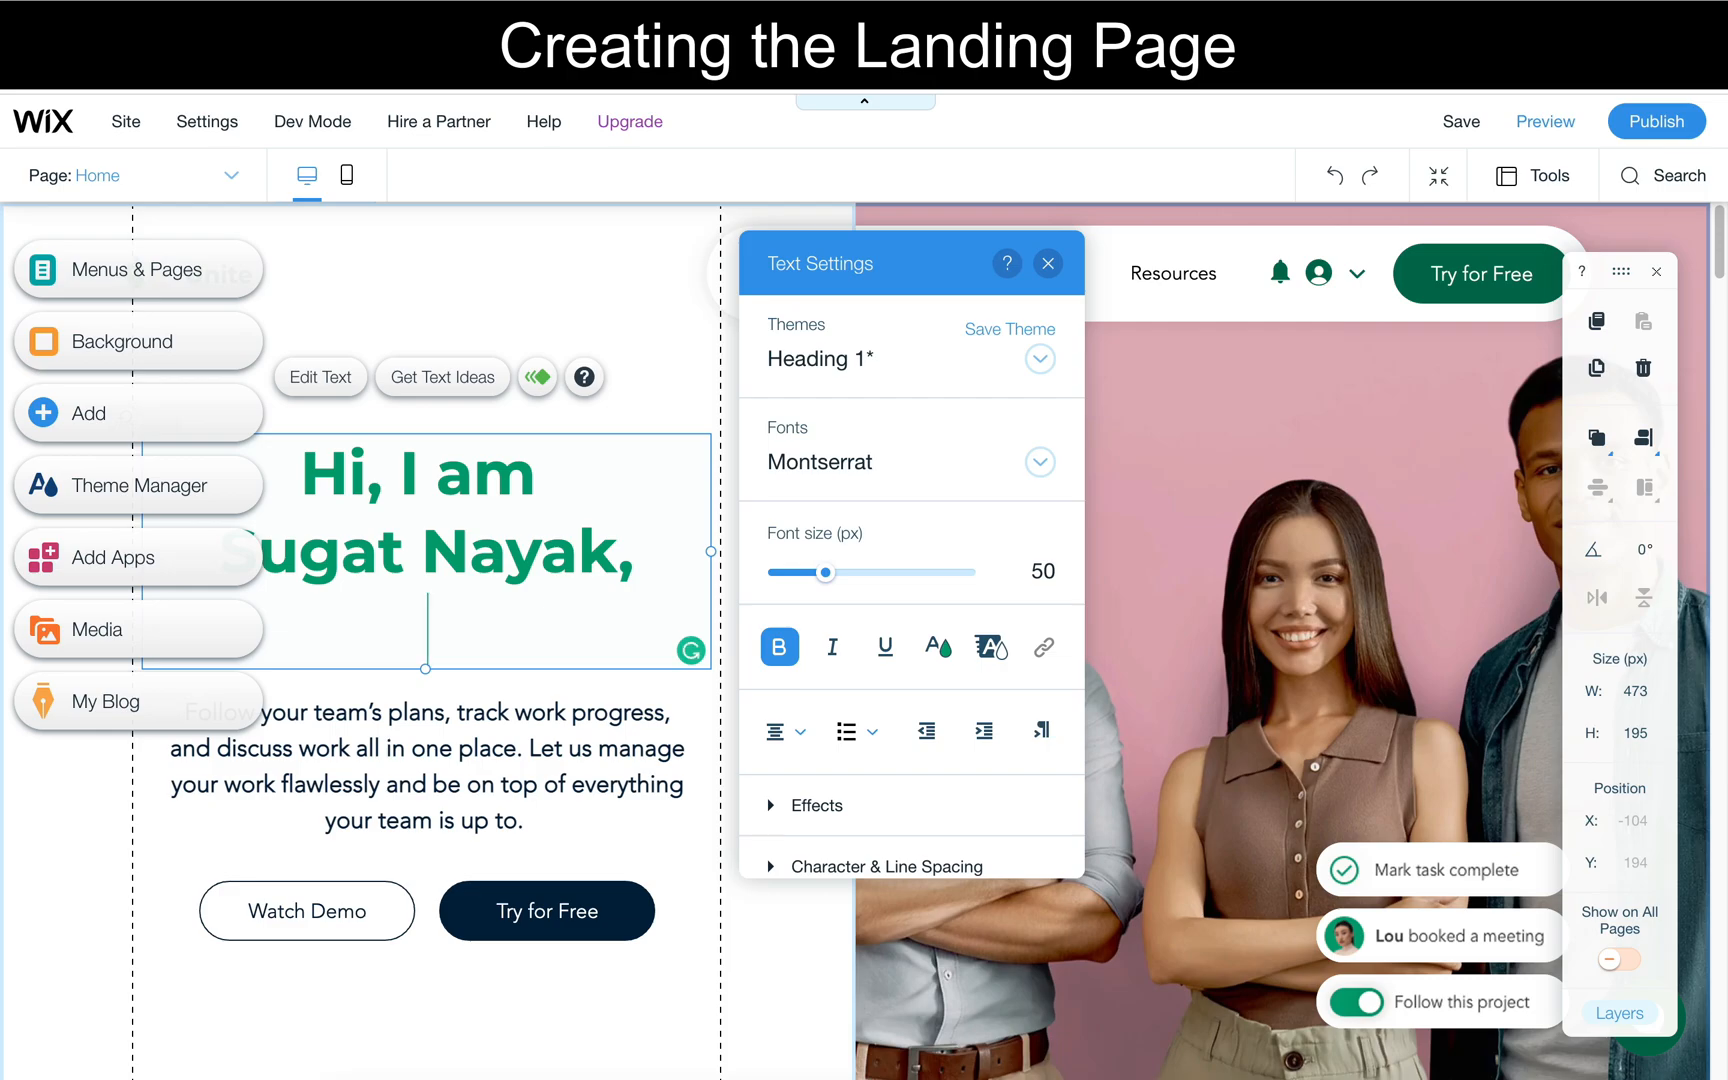
pyautogui.write('Product Mana')
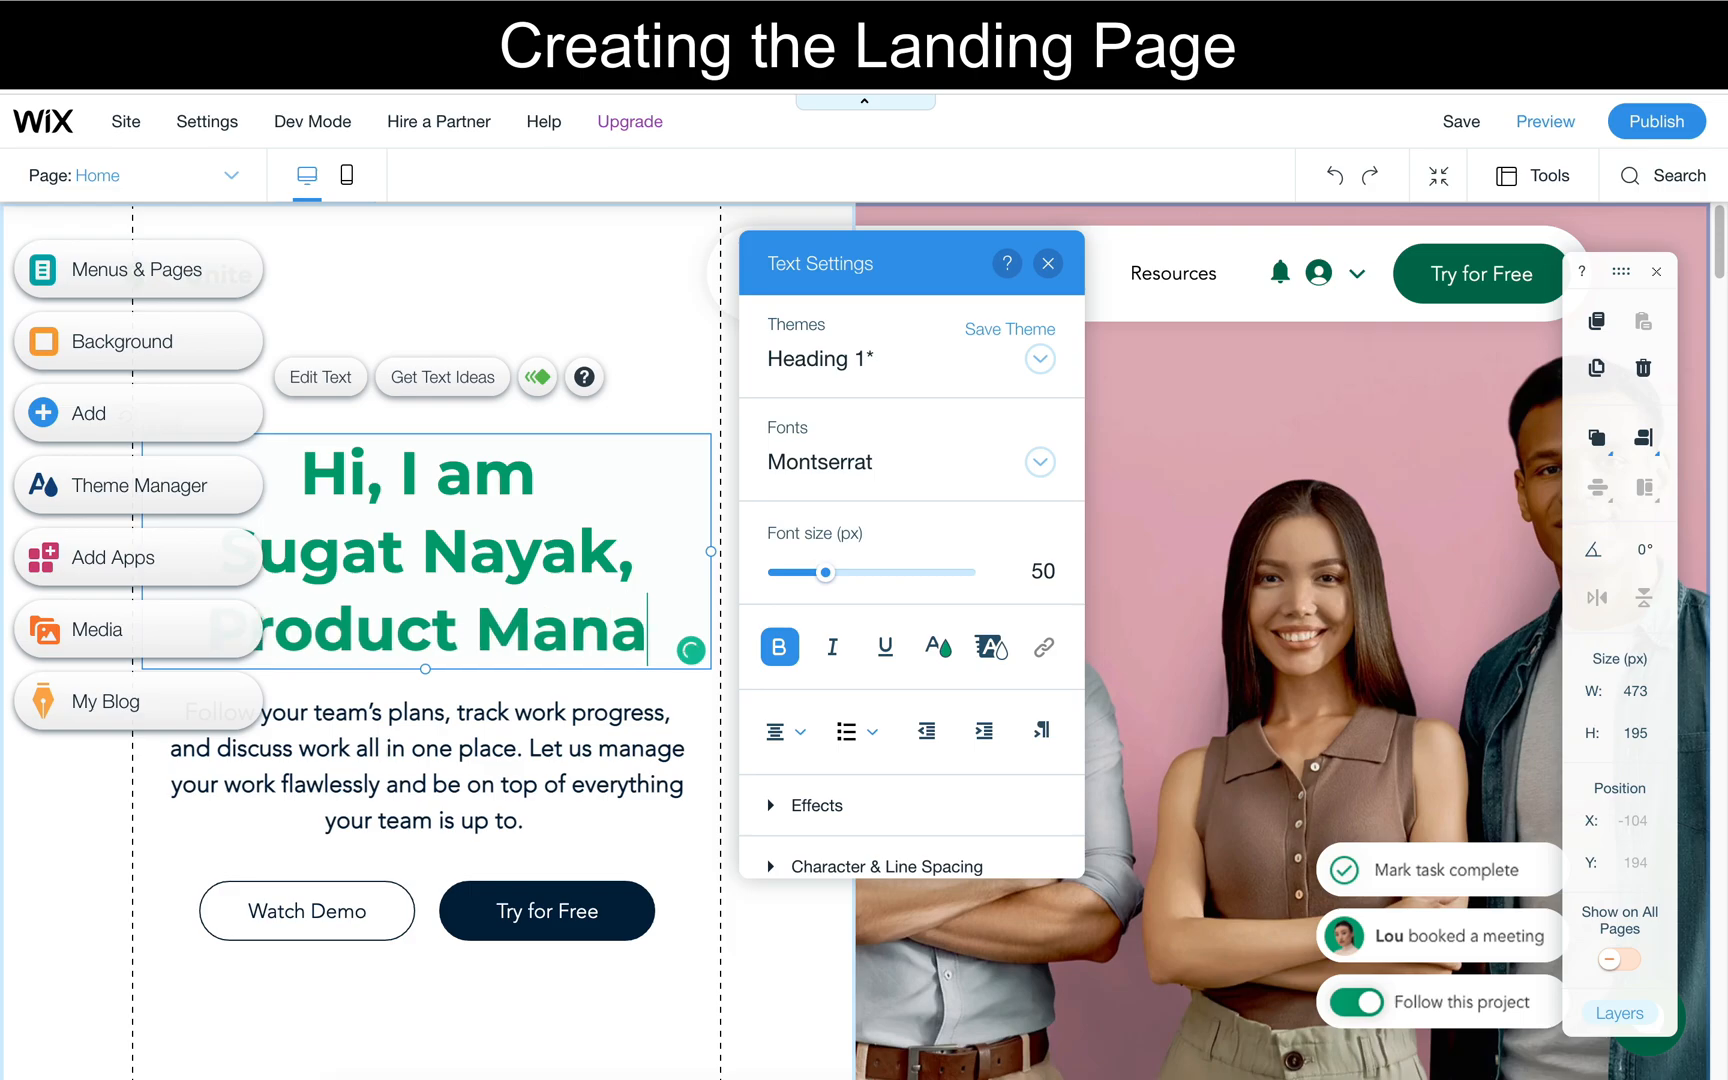
pyautogui.write('ger & UX Designer')
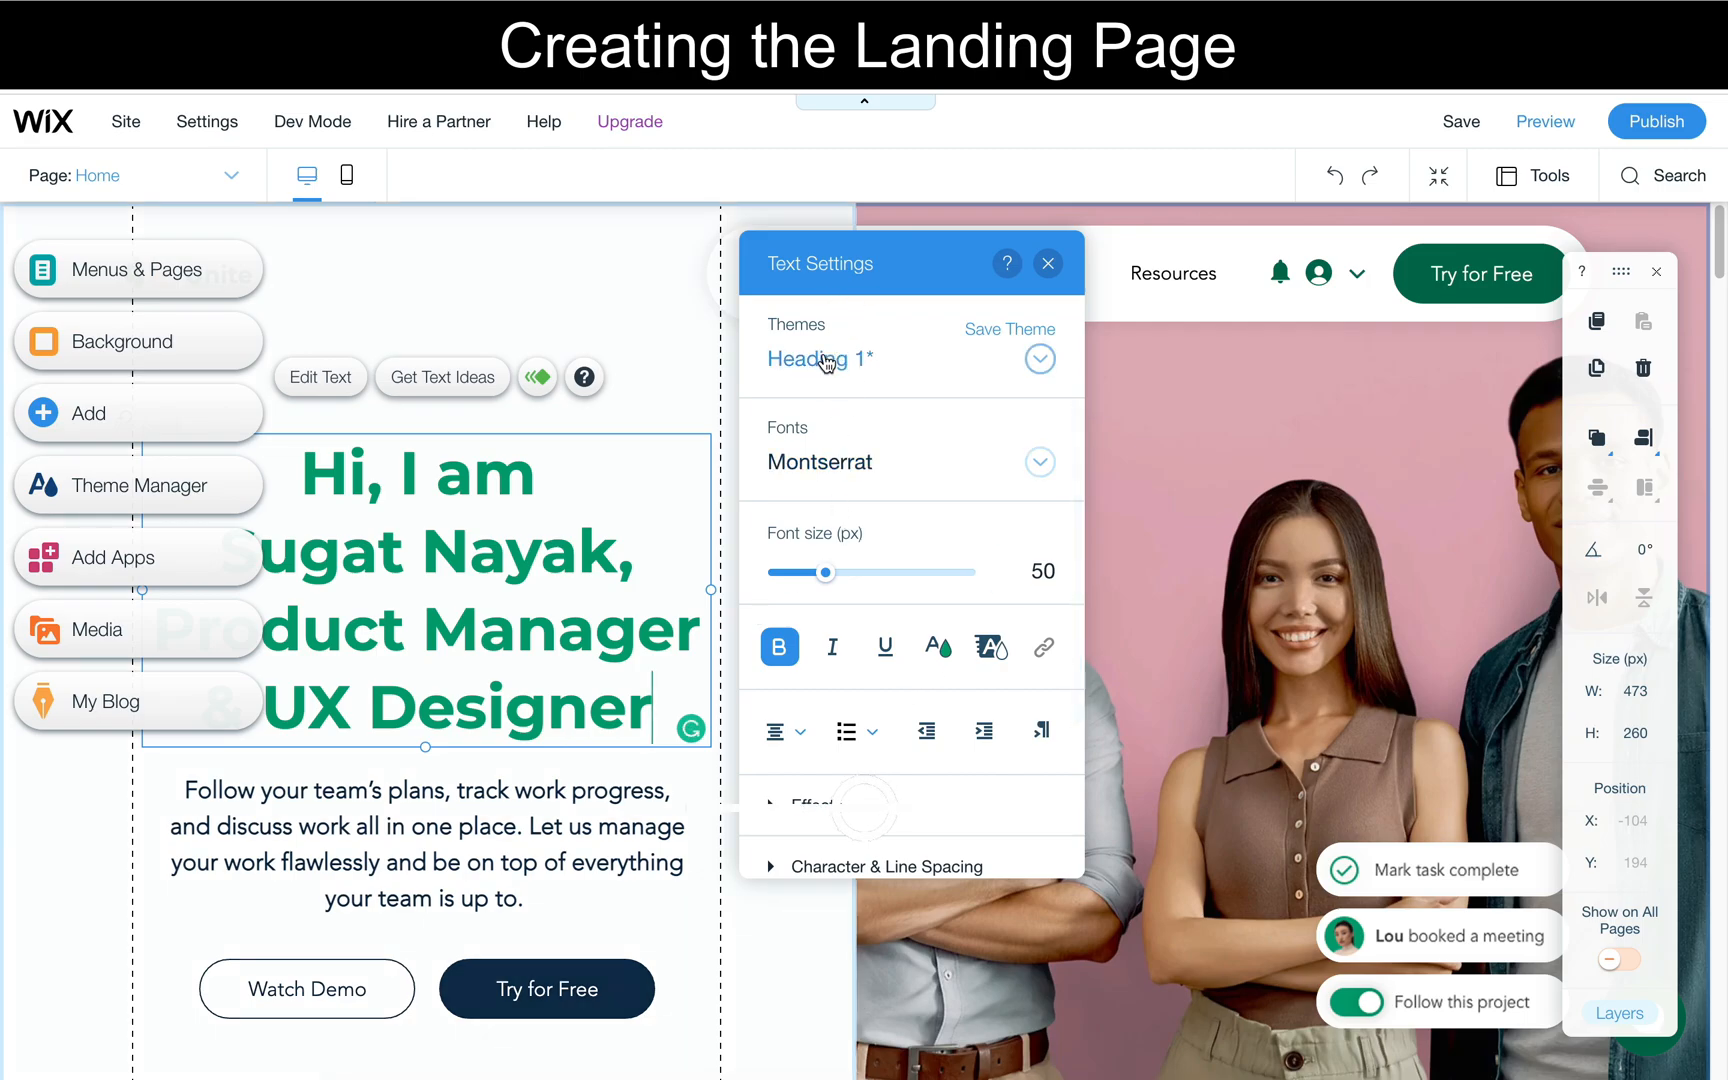
# - Try to set the heading's font to Raleway without selecting its text
pyautogui.click(880, 456)
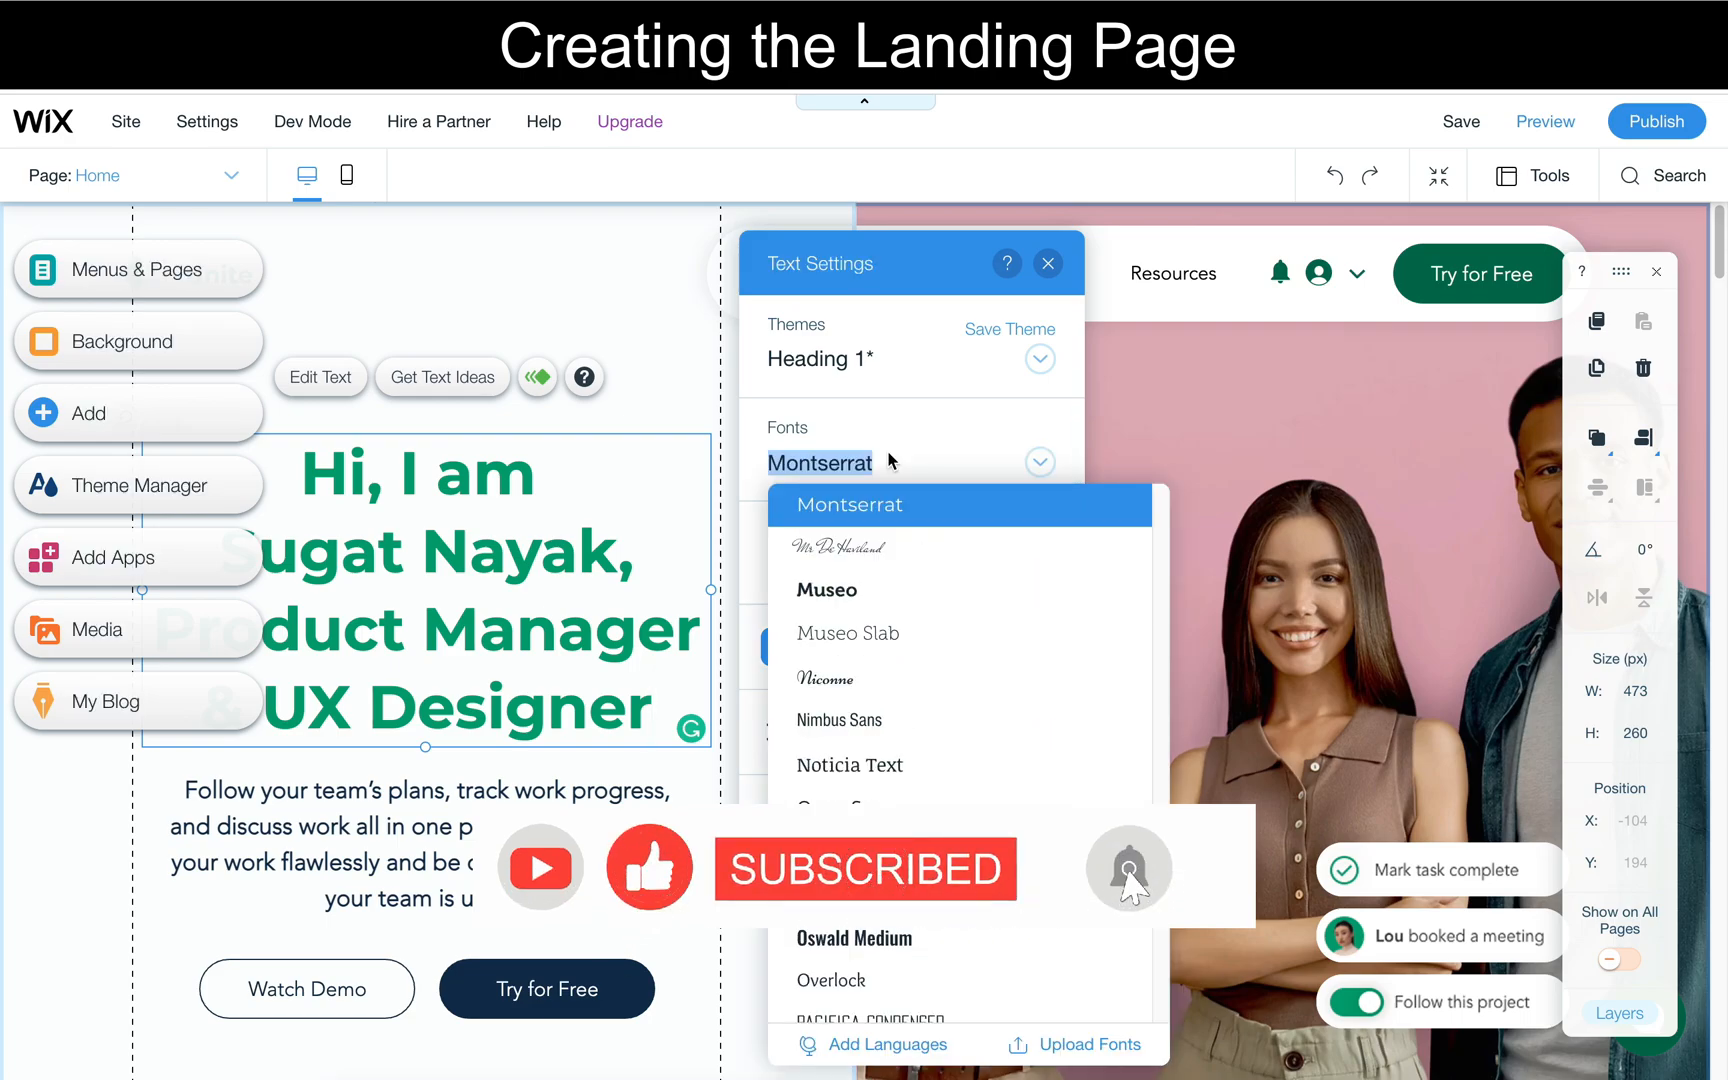
pyautogui.write('Raleway')
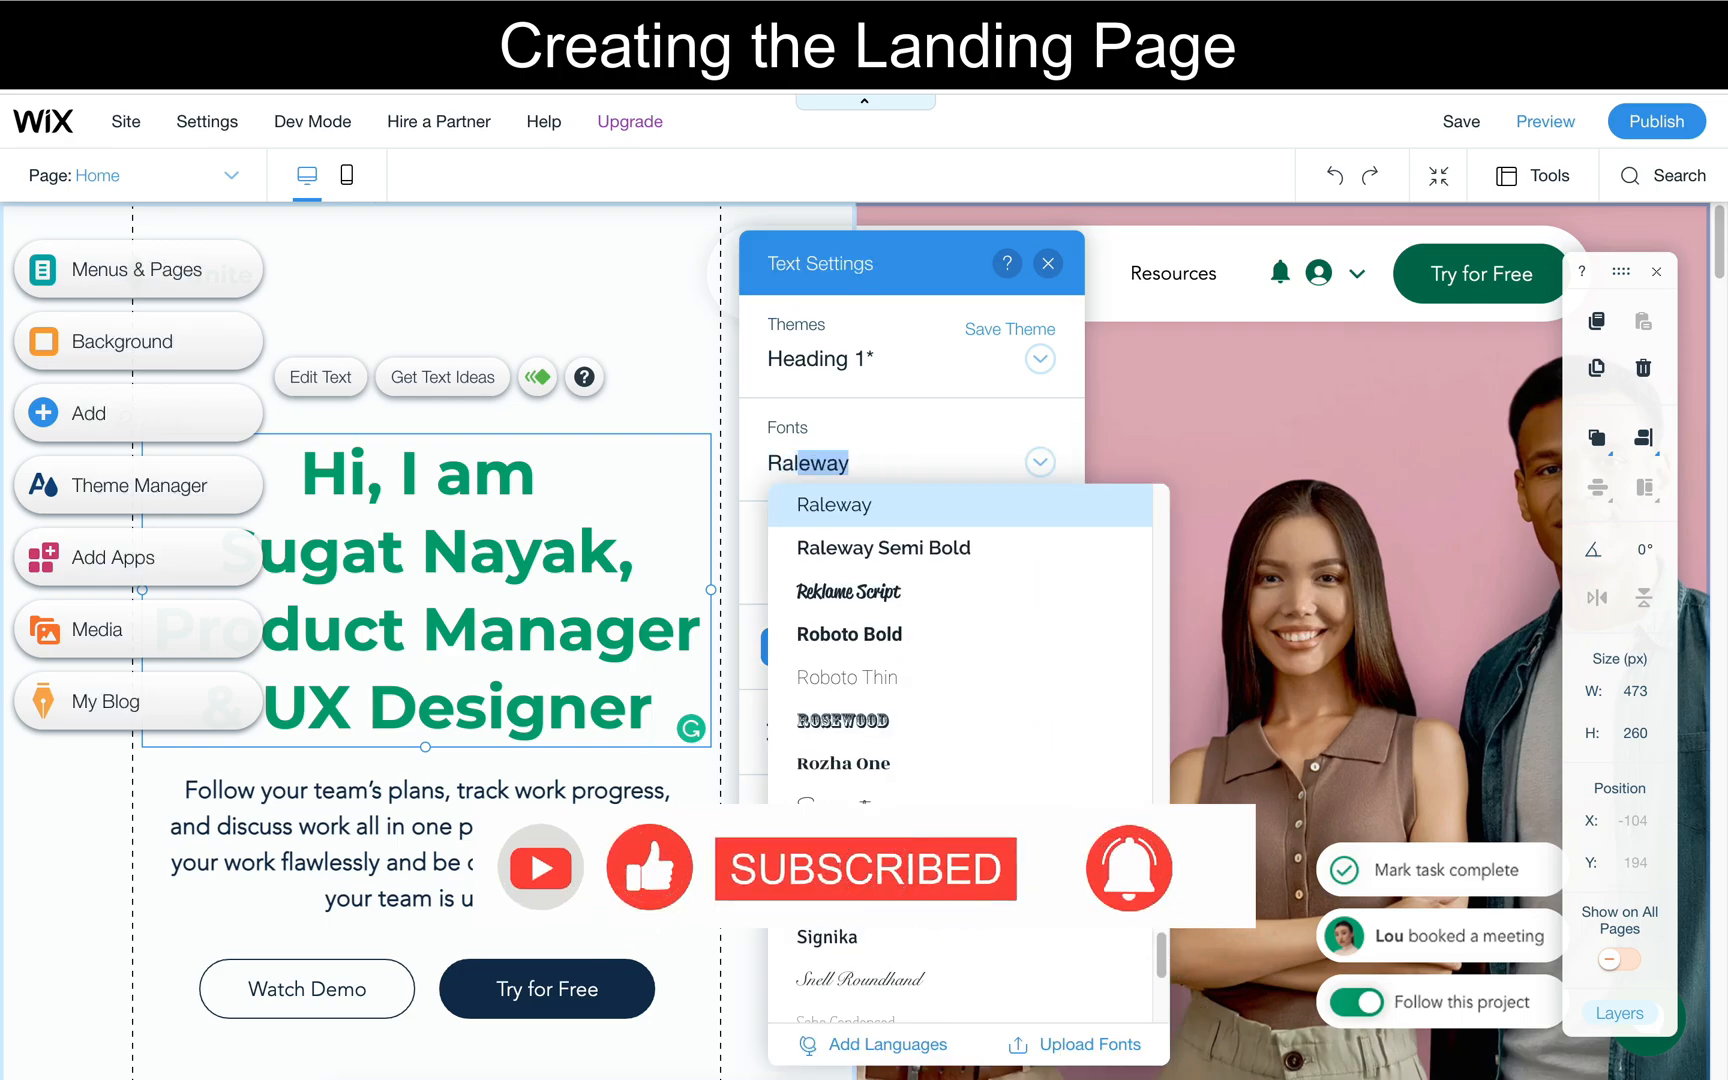
pyautogui.press('Return')
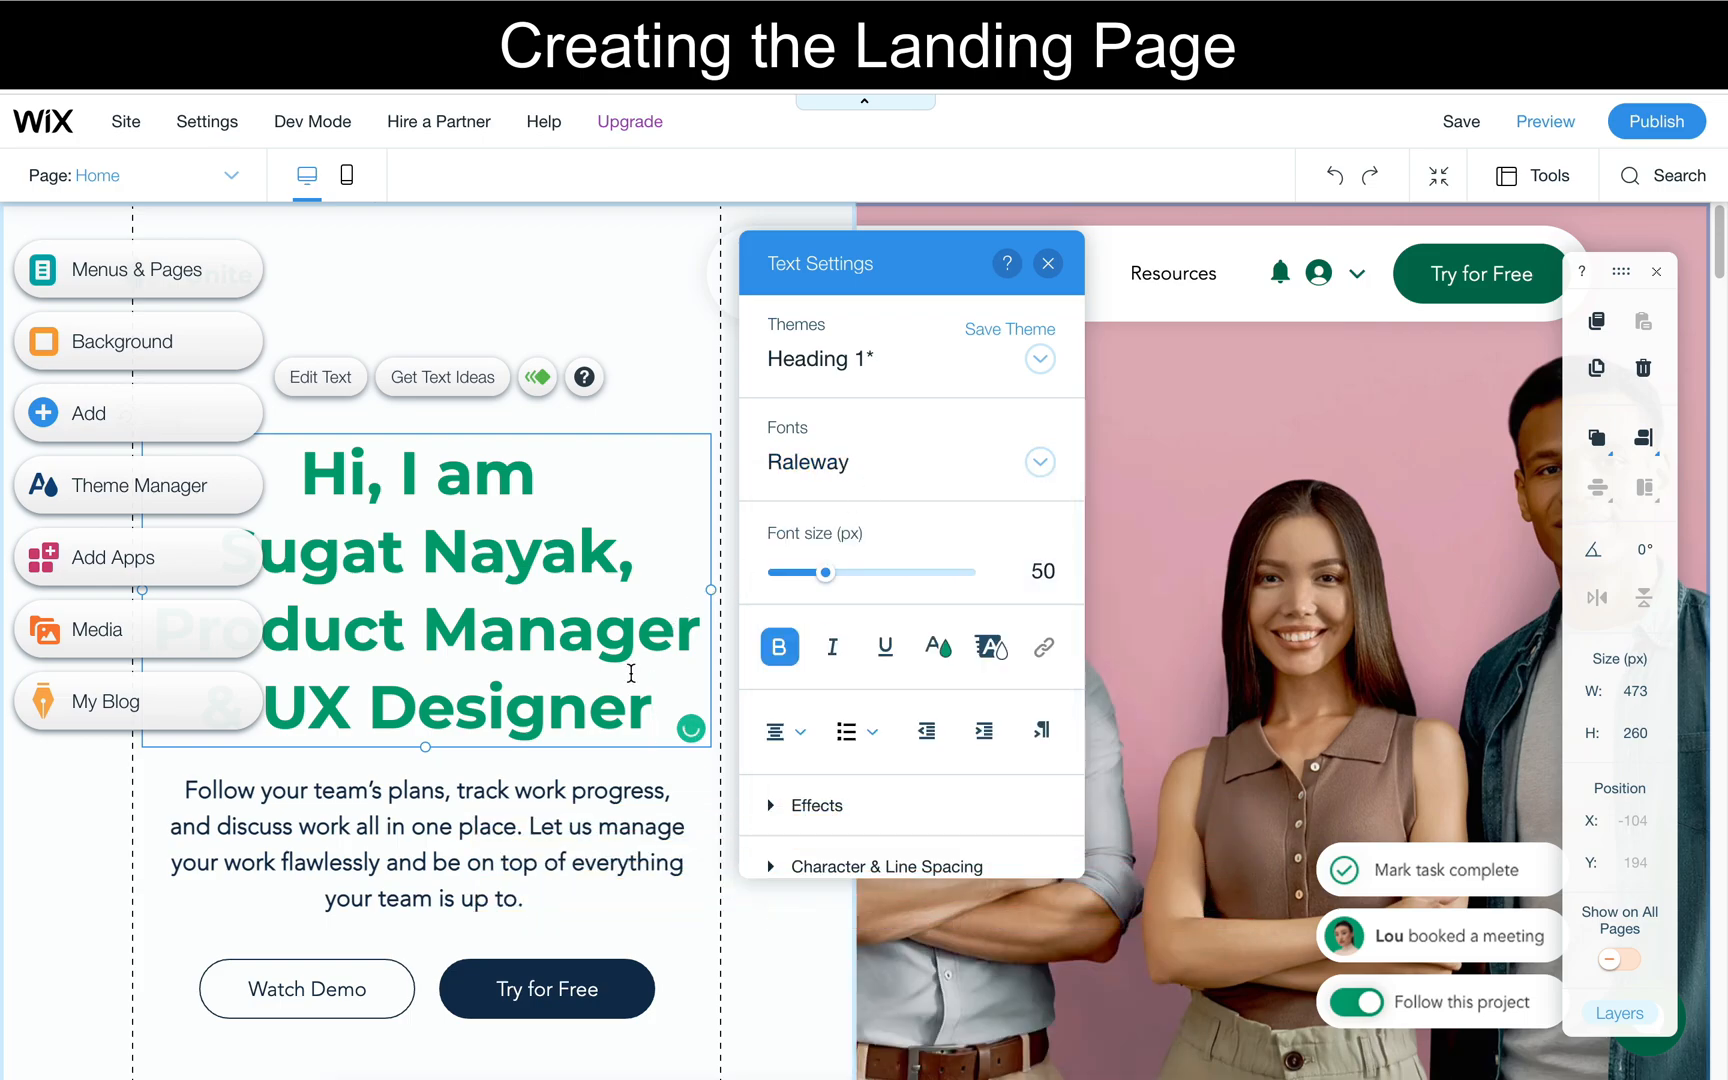
# - Set the font of the entire heading text to Raleway and finish editing it
pyautogui.hotkey('ctrl', 'a')
pyautogui.click(875, 462)
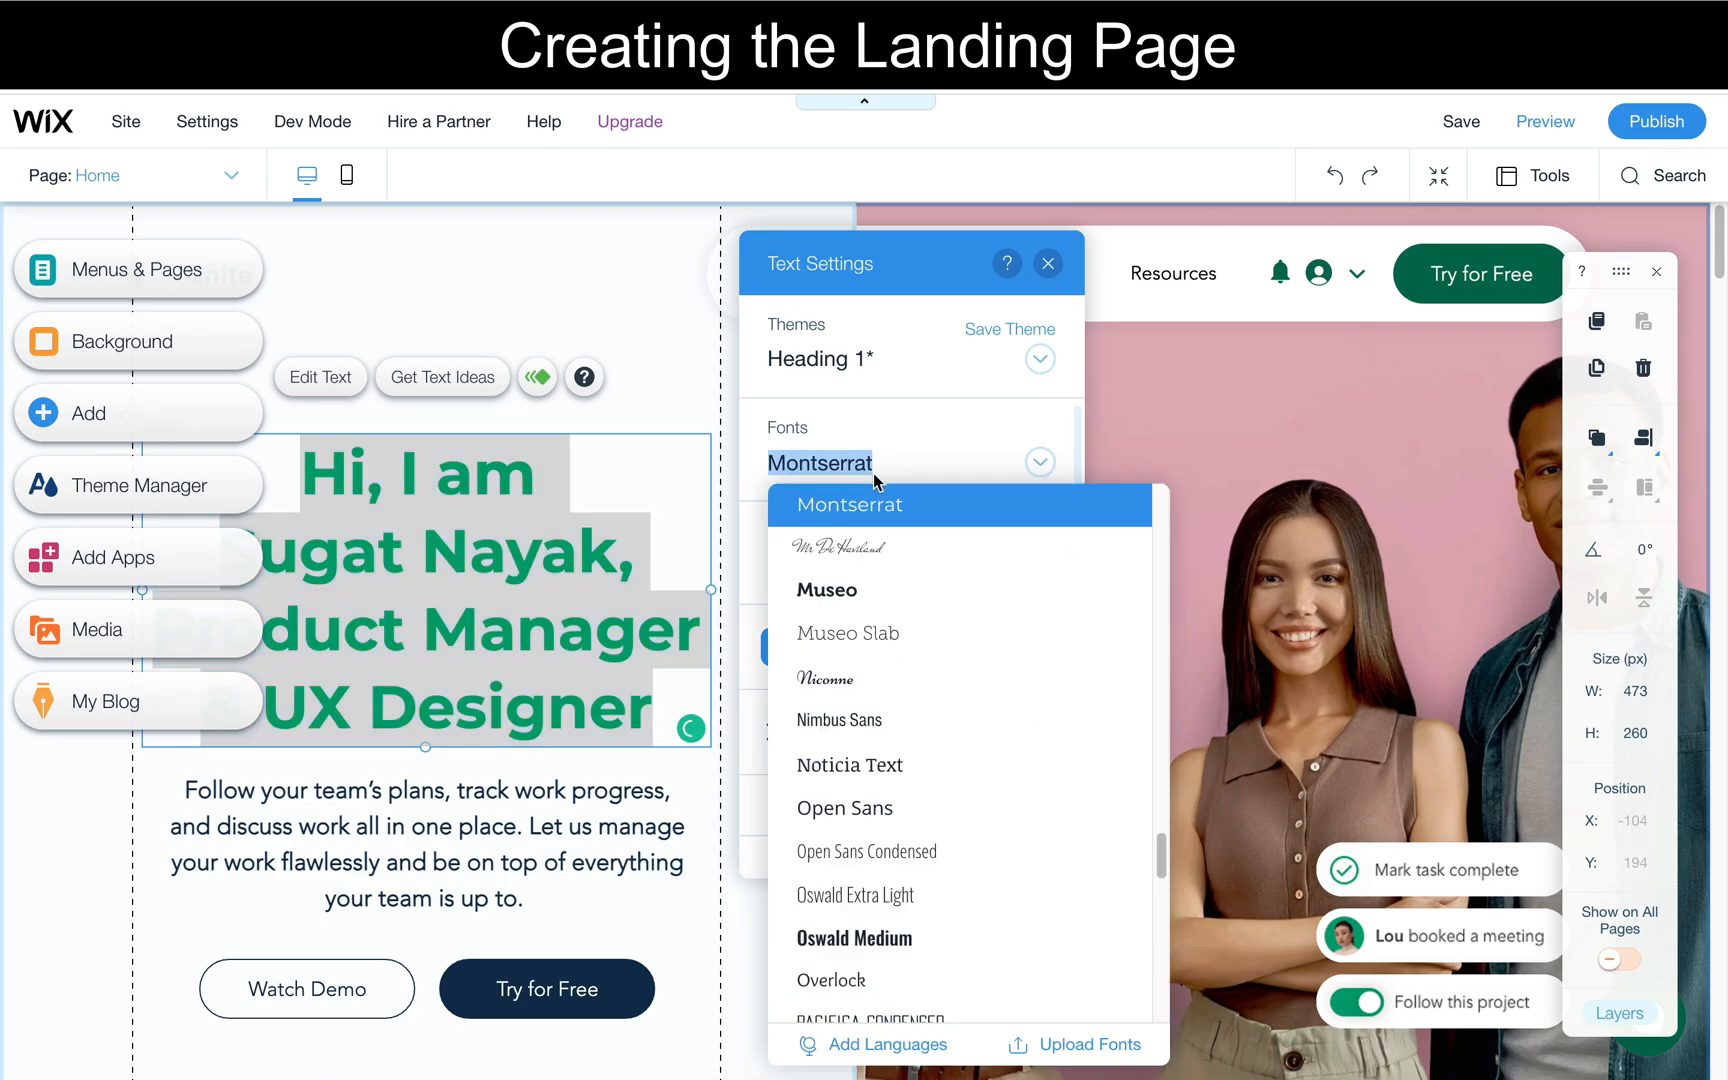
pyautogui.write('Rak')
pyautogui.press('BackSpace')
pyautogui.write('l')
pyautogui.press('Return')
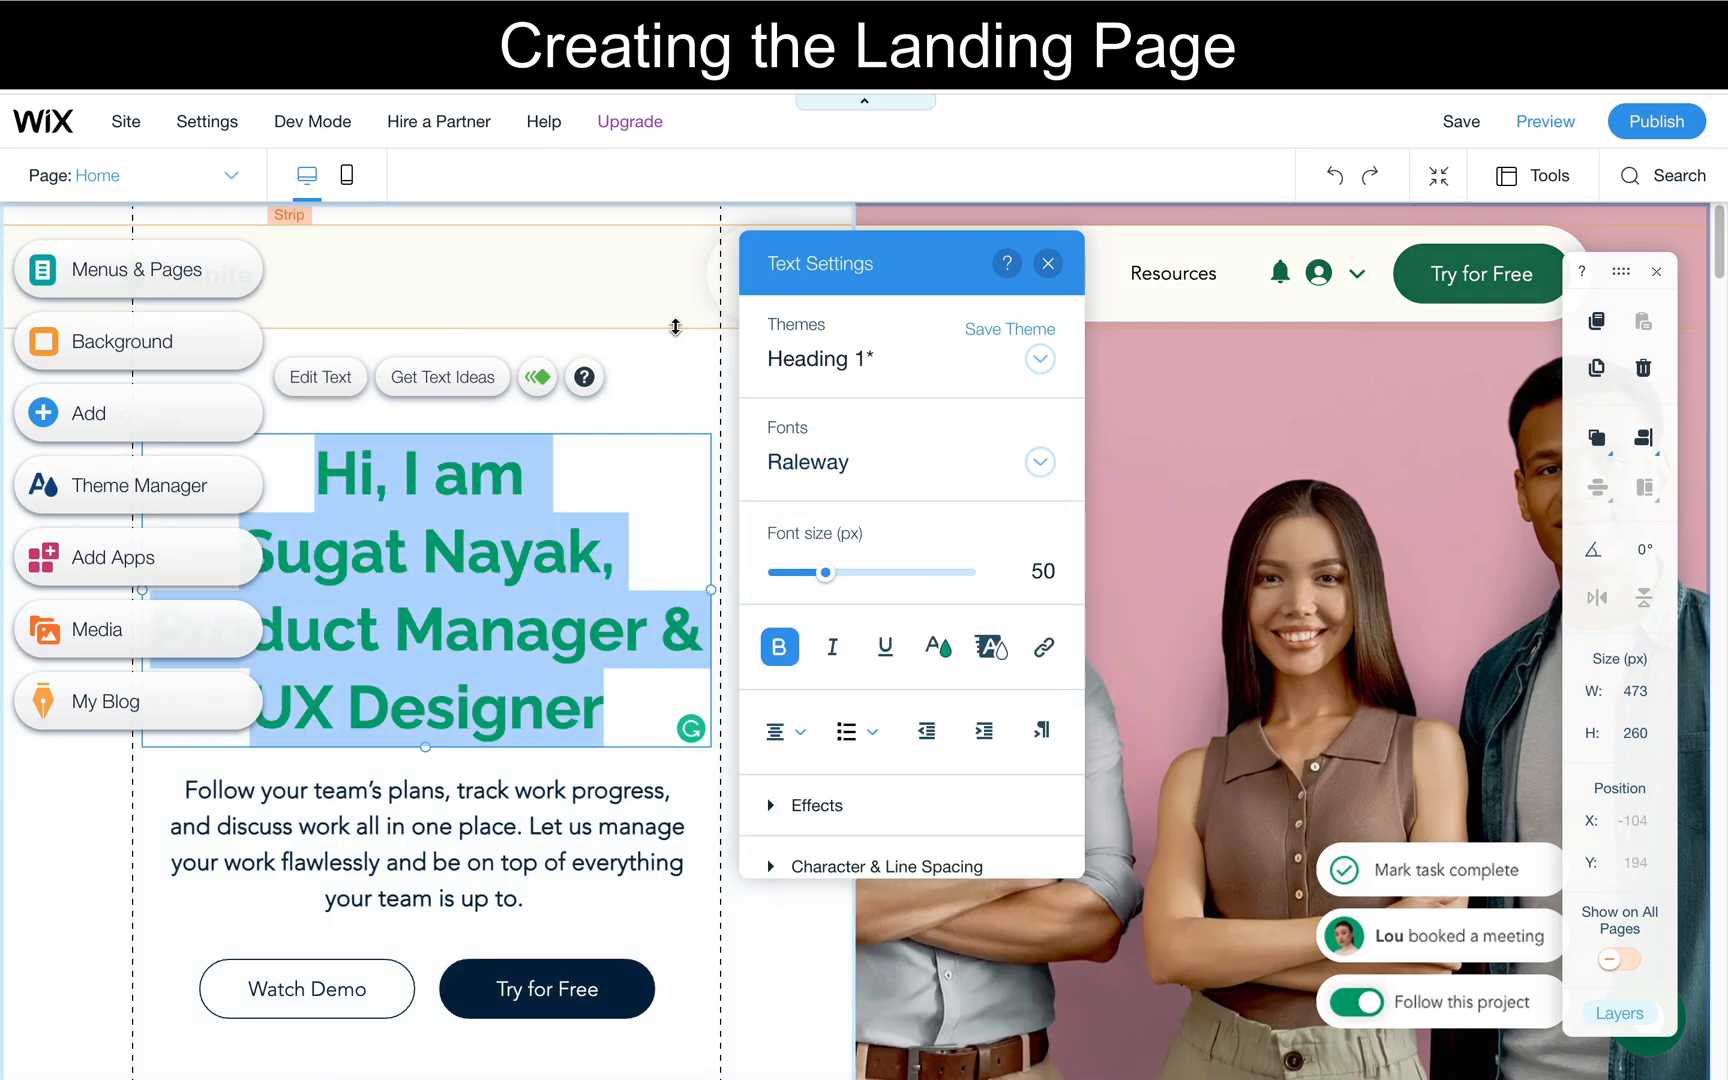
pyautogui.click(675, 327)
# - Replace the paragraph below the heading with "Need any help with your product?" copied from the reference portfolio site
pyautogui.click(560, 816)
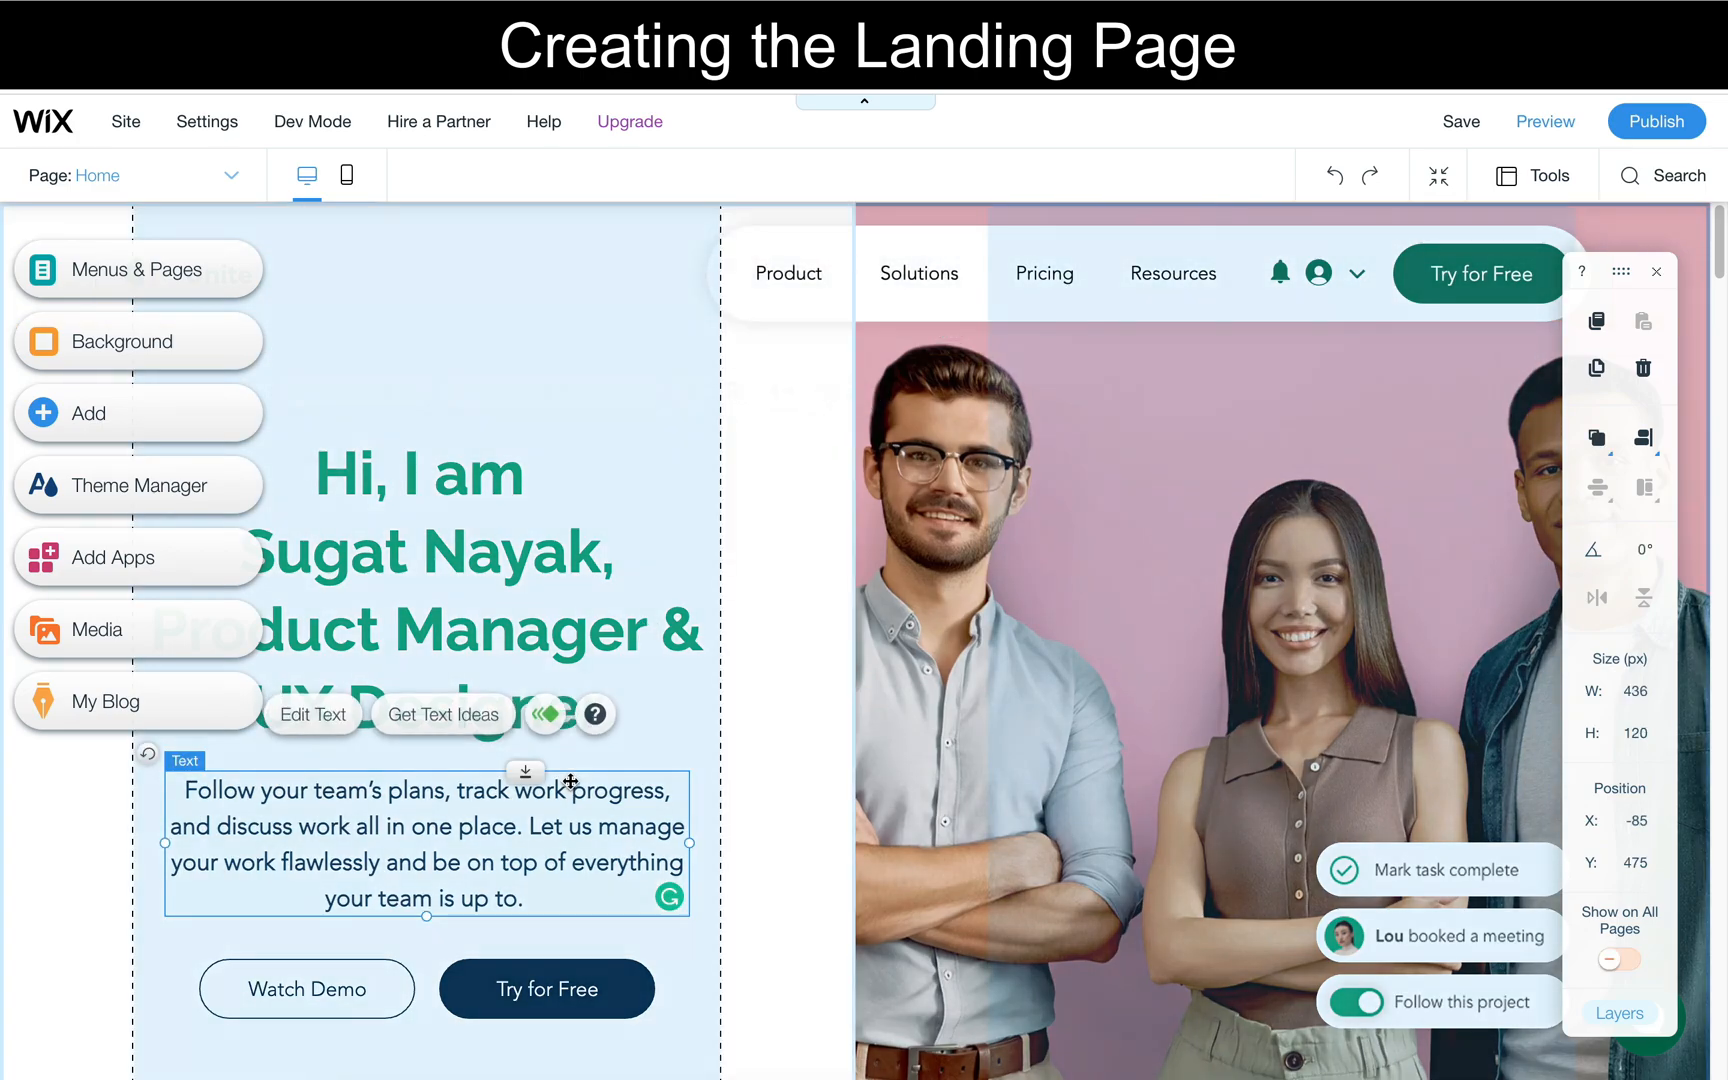
pyautogui.doubleClick(560, 816)
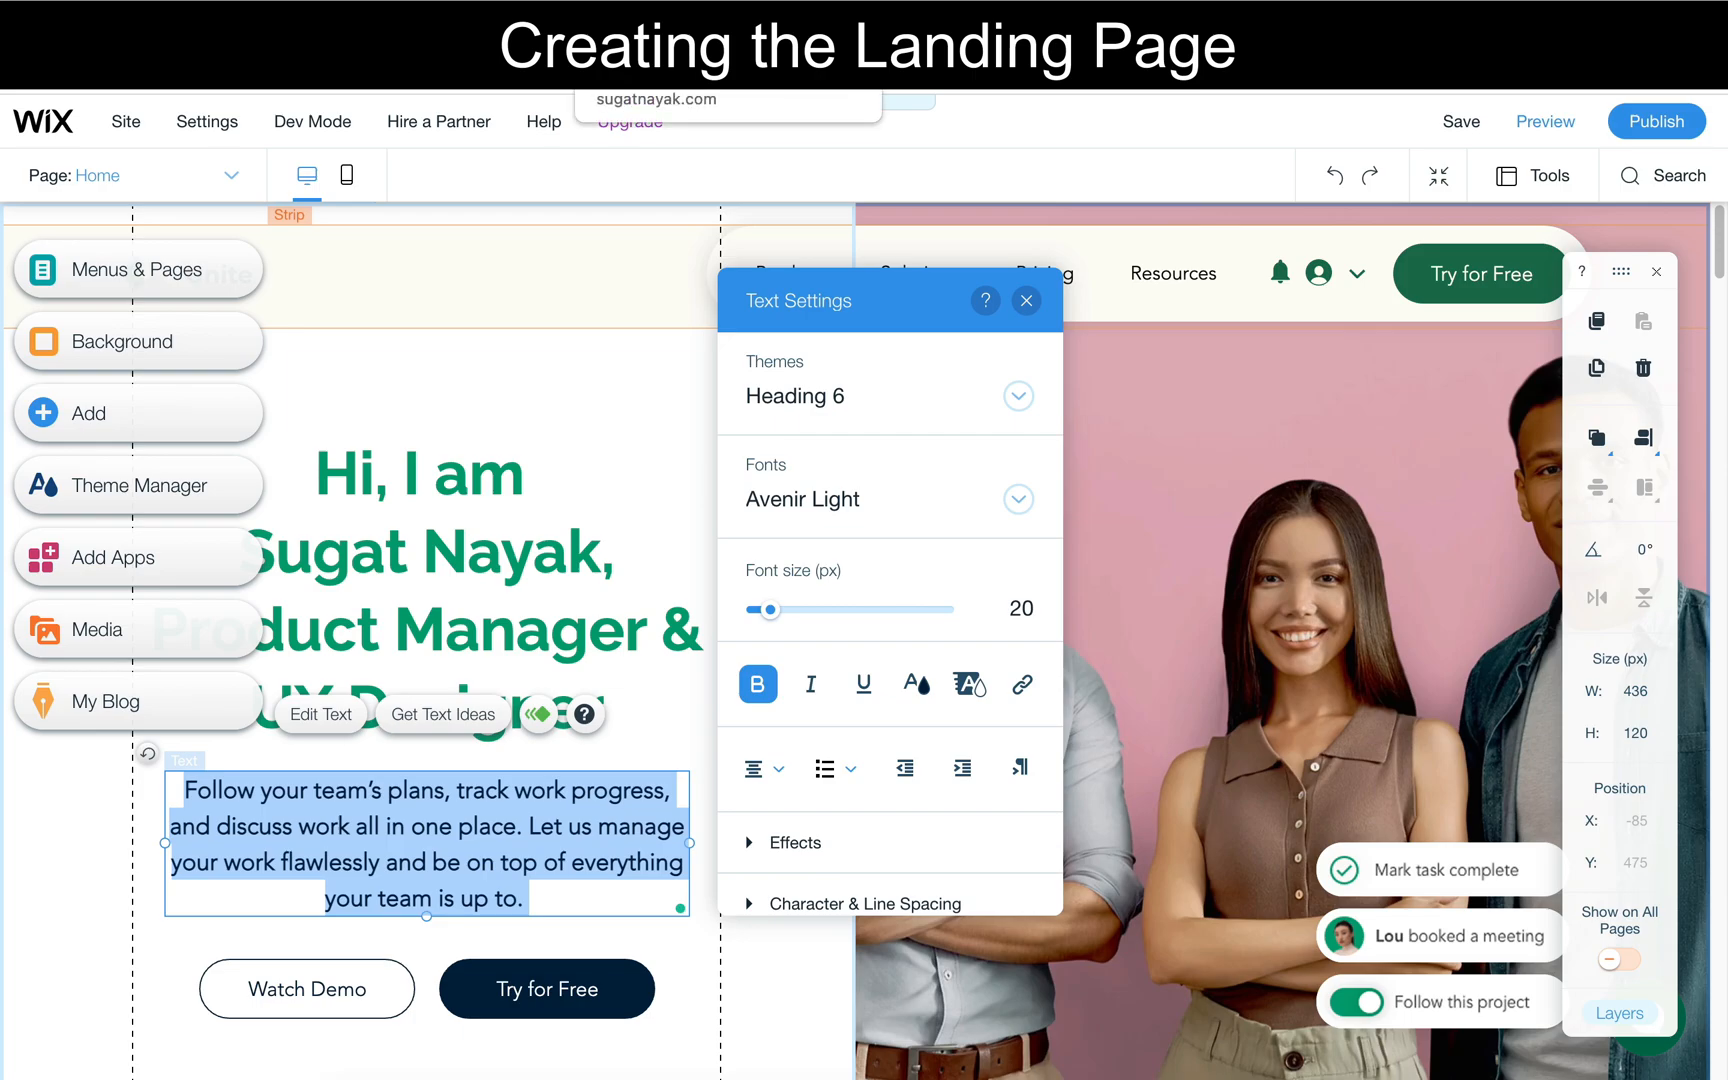
pyautogui.click(660, 40)
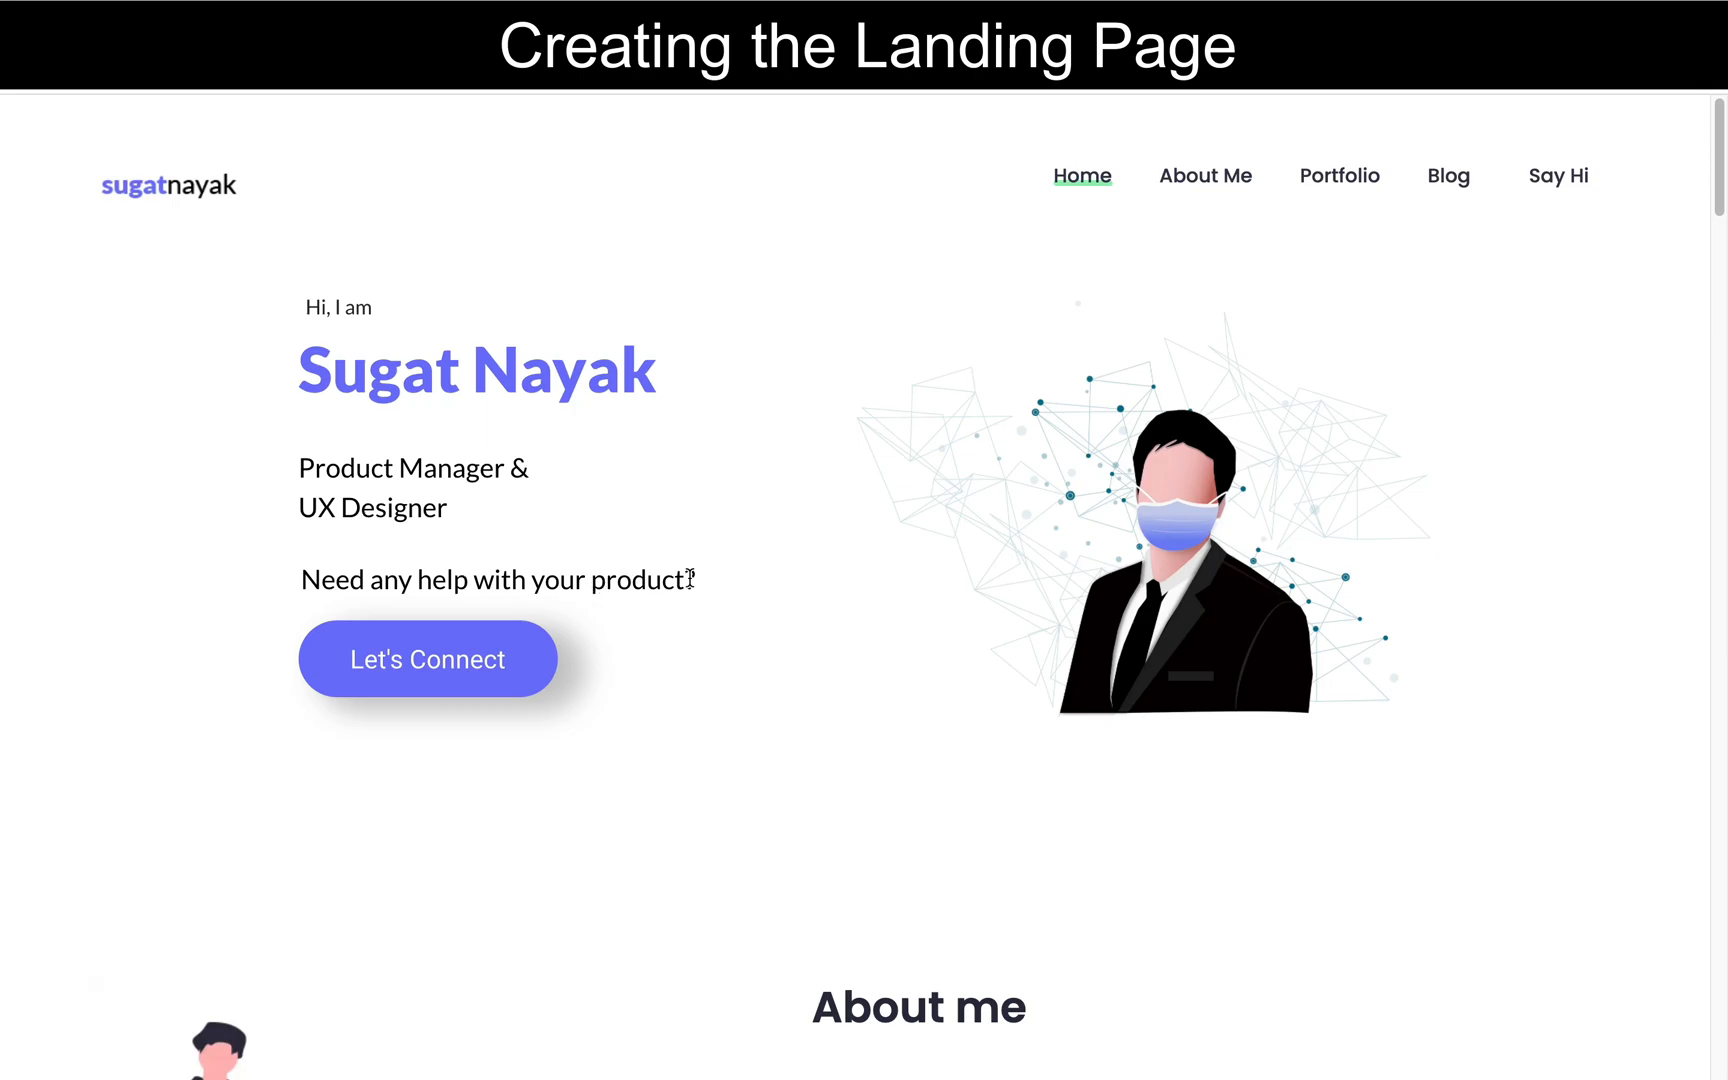
pyautogui.moveTo(692, 580); pyautogui.dragTo(424, 562)
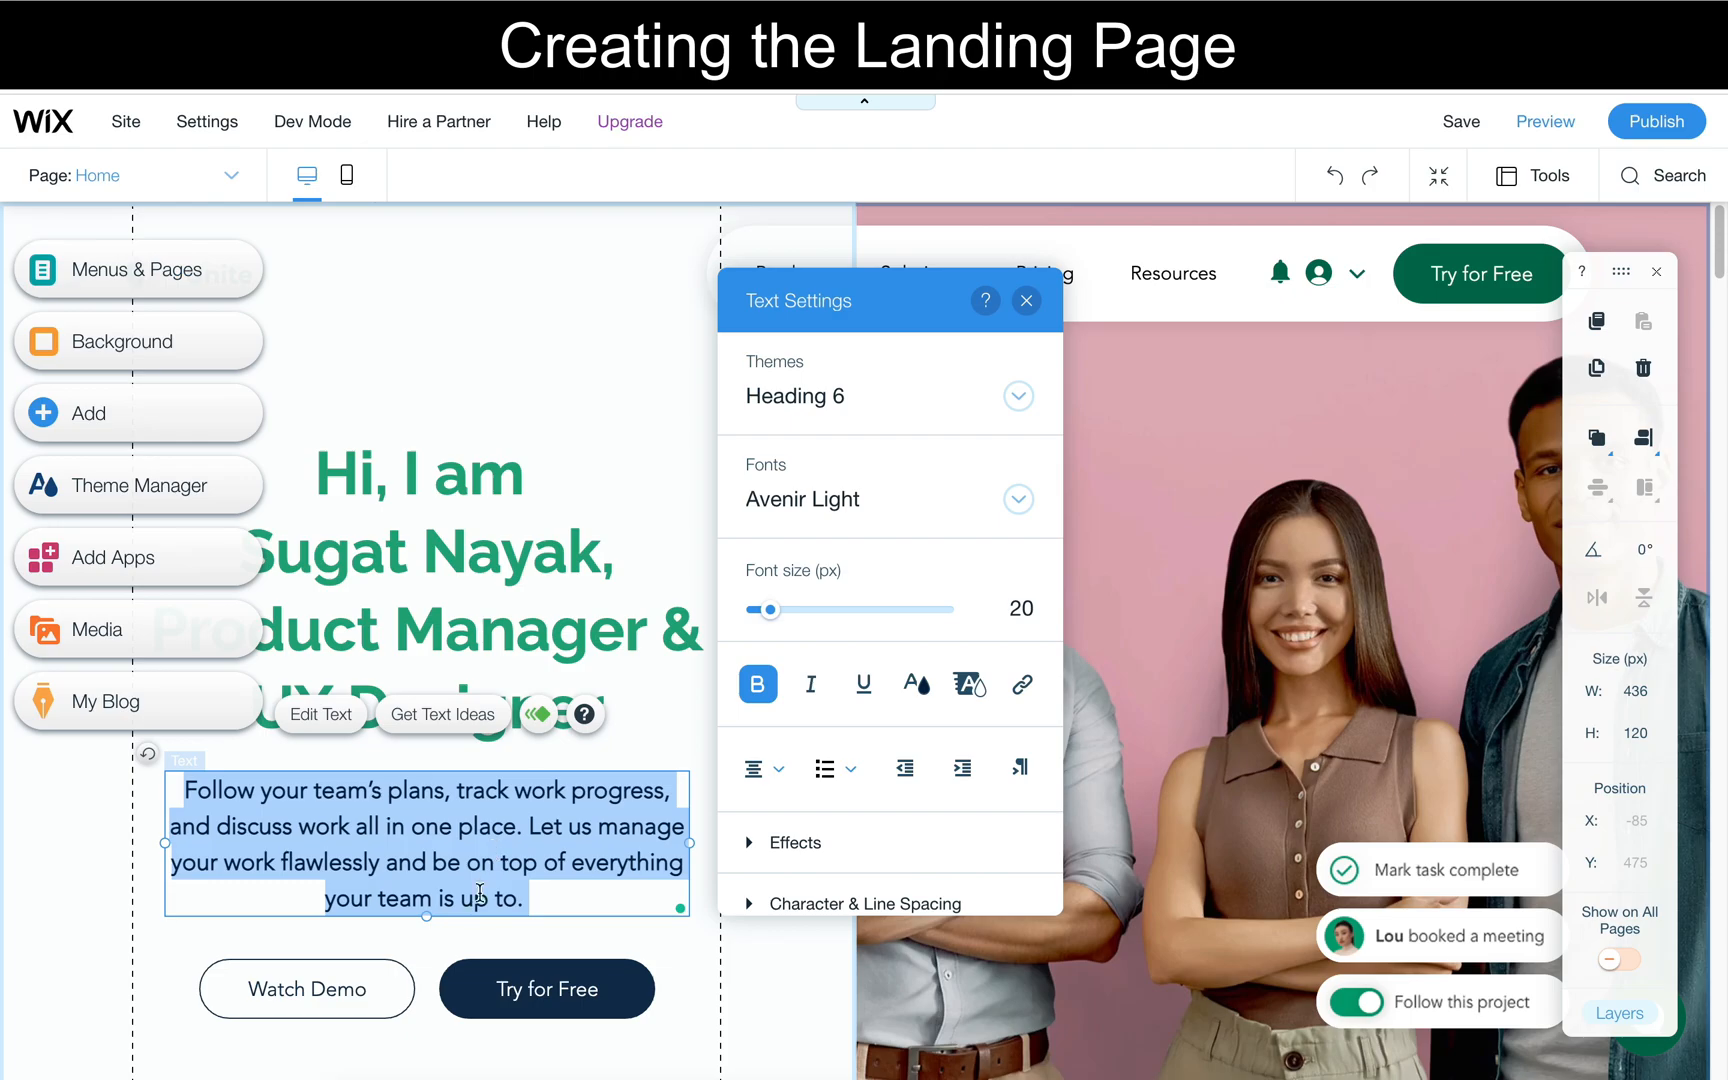
pyautogui.write('Need any help with your product?')
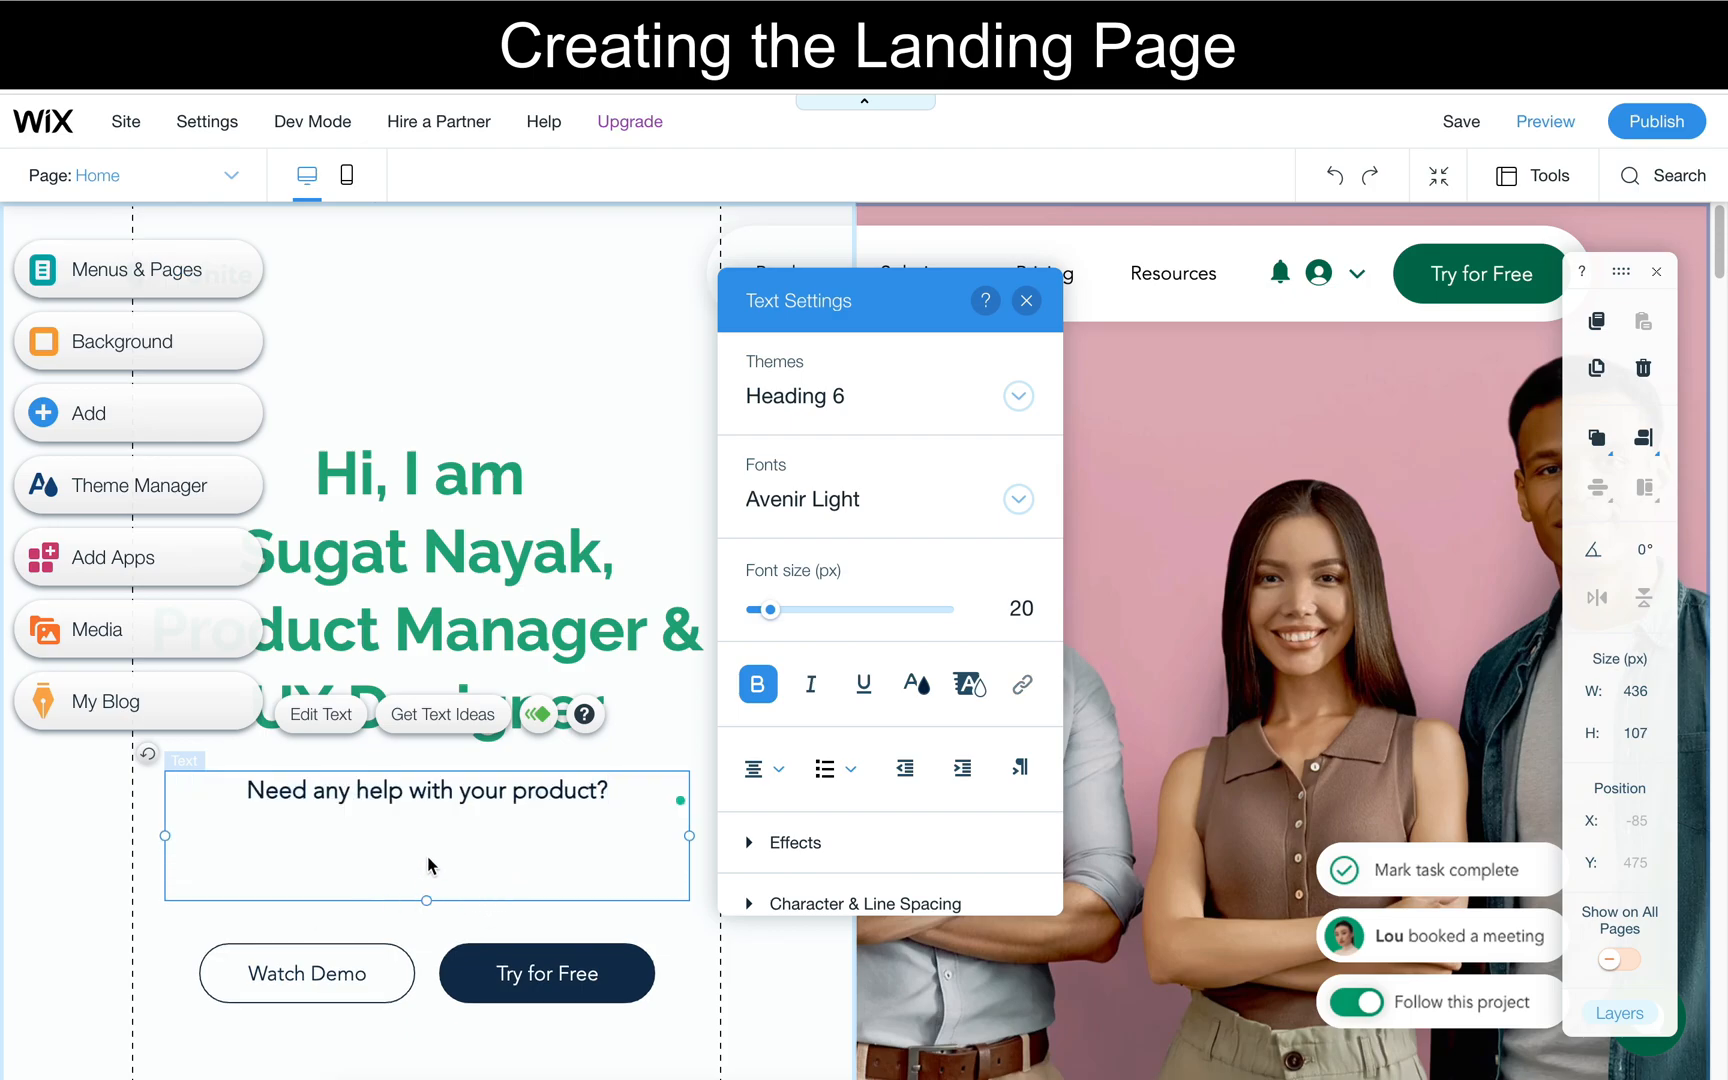
pyautogui.click(155, 913)
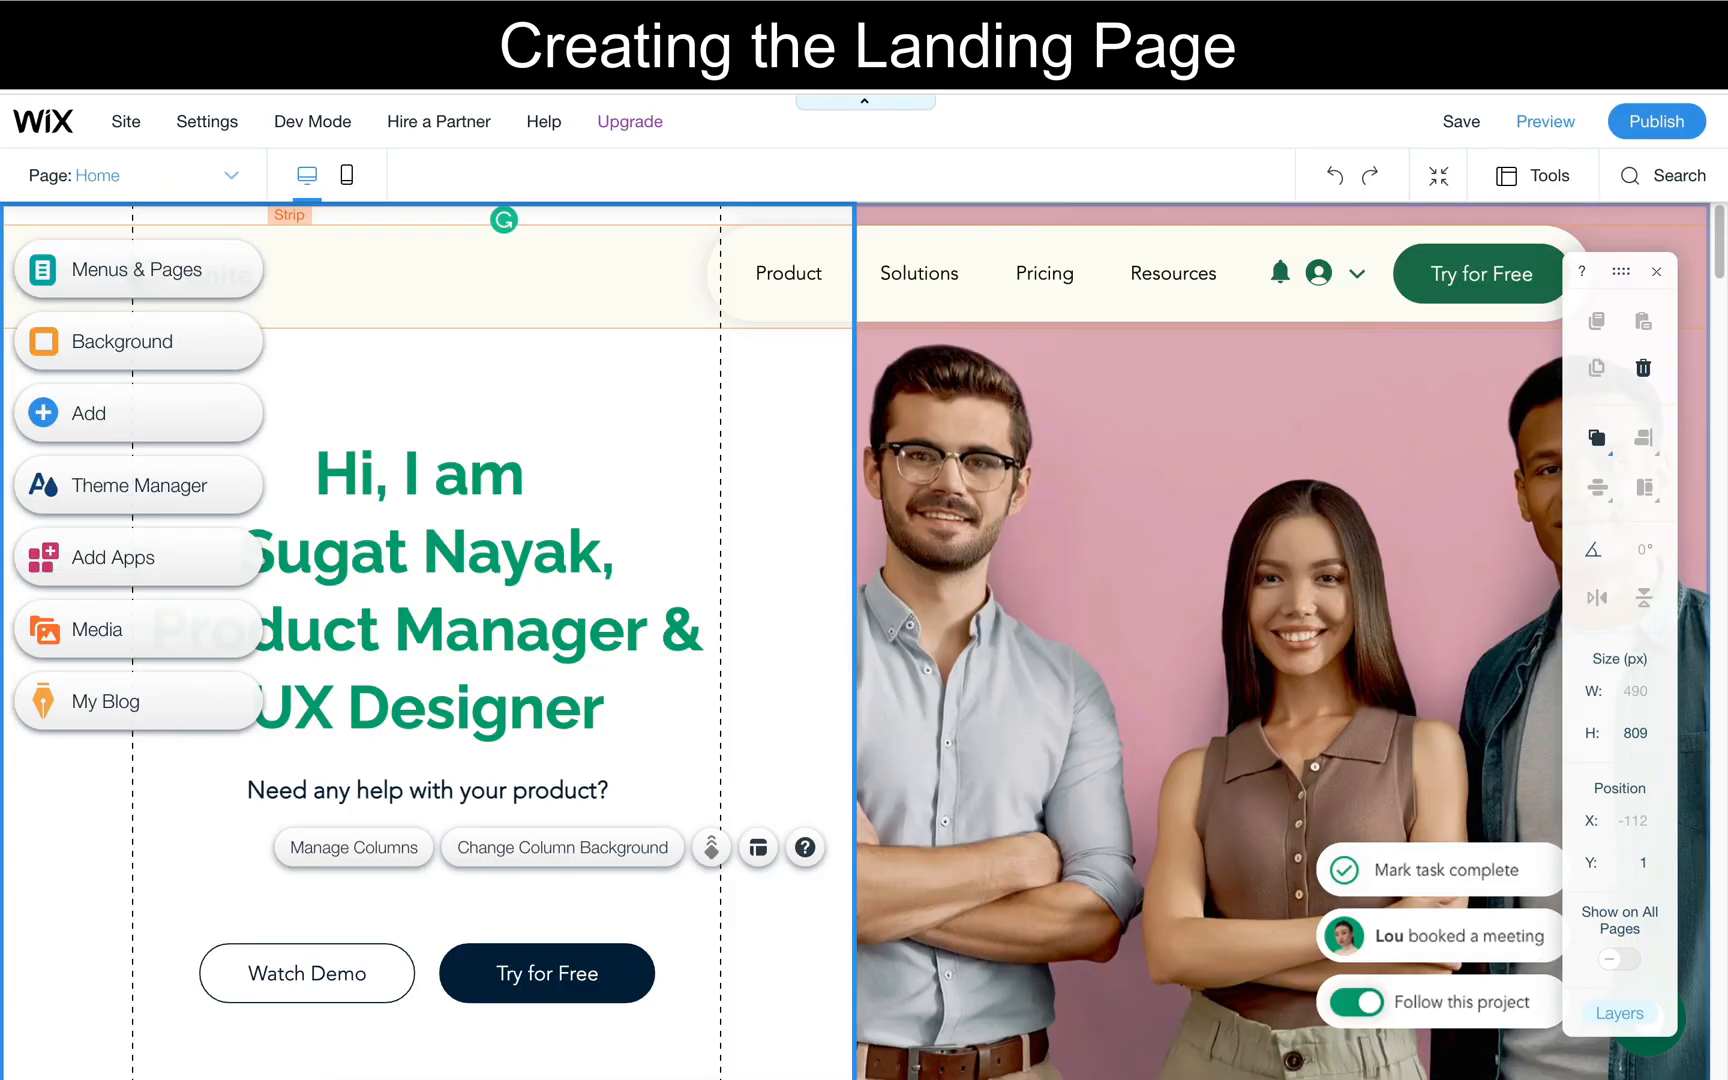
# - Set the heading's "Hi, I am" line to a font size of 22 px and left-align the heading text
pyautogui.click(489, 485)
pyautogui.click(489, 485)
pyautogui.click(512, 478)
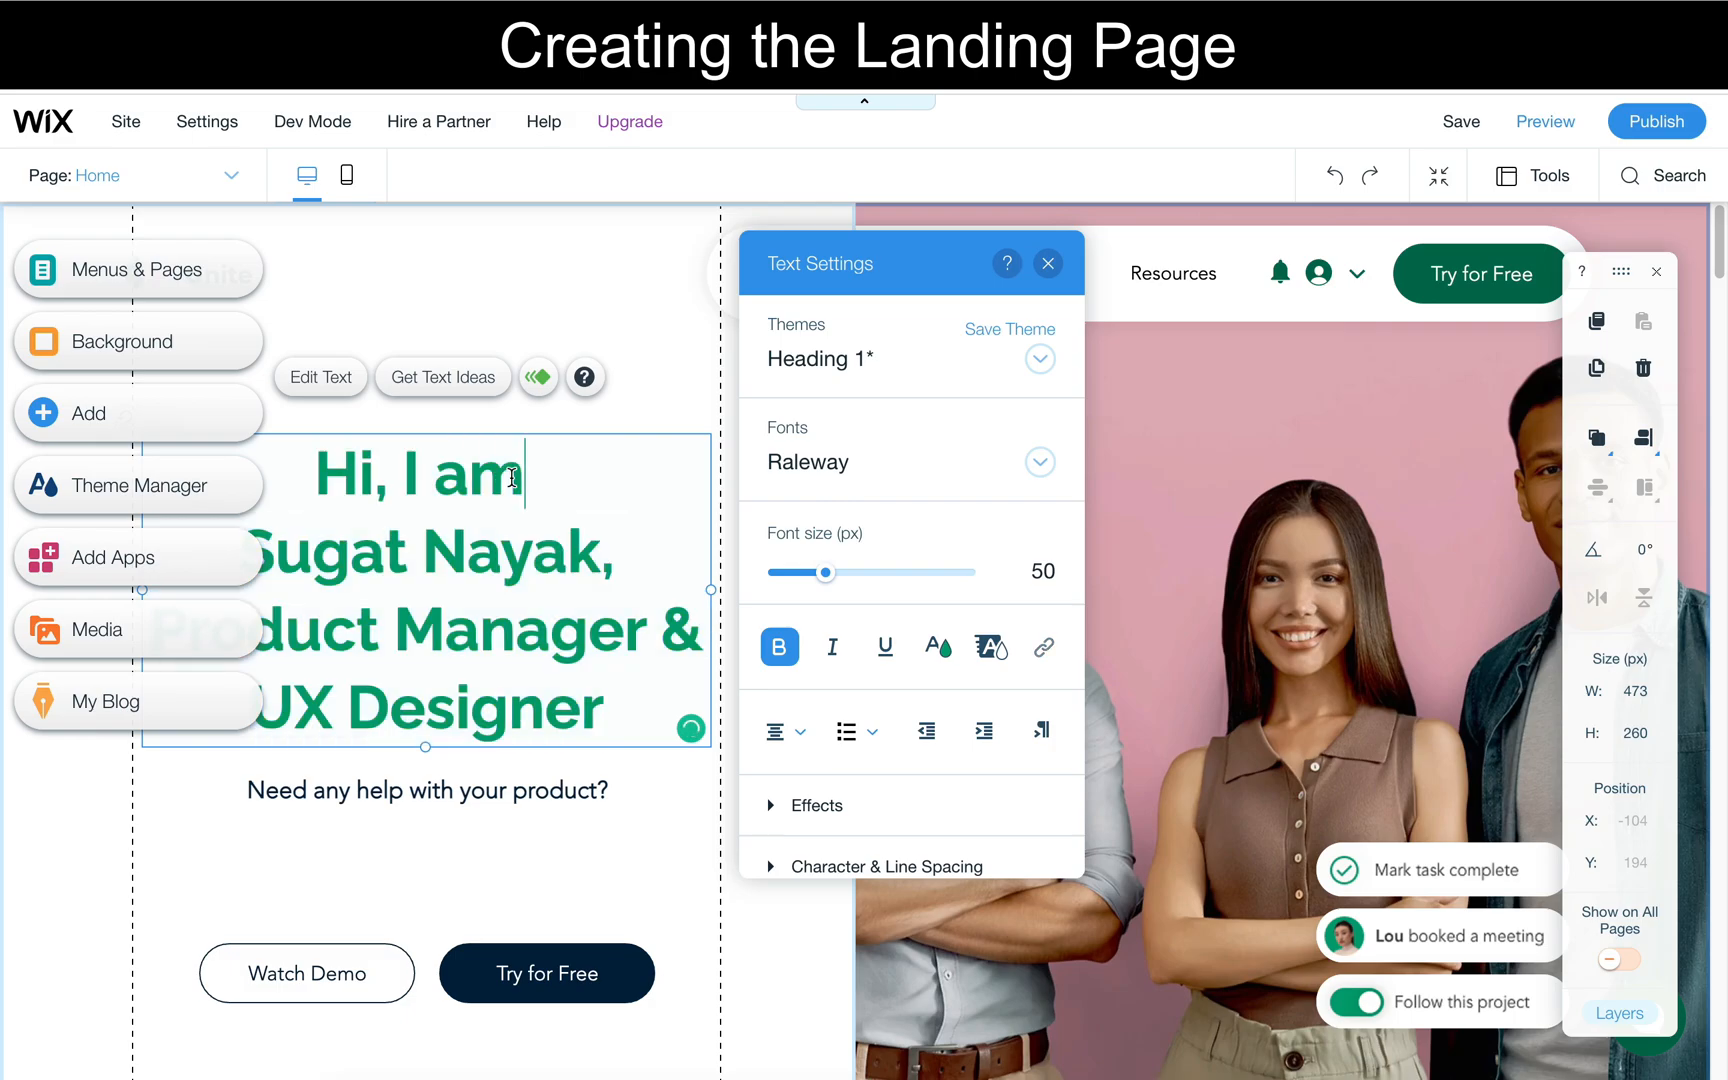
pyautogui.moveTo(486, 478); pyautogui.dragTo(327, 471)
pyautogui.moveTo(826, 573); pyautogui.dragTo(794, 573)
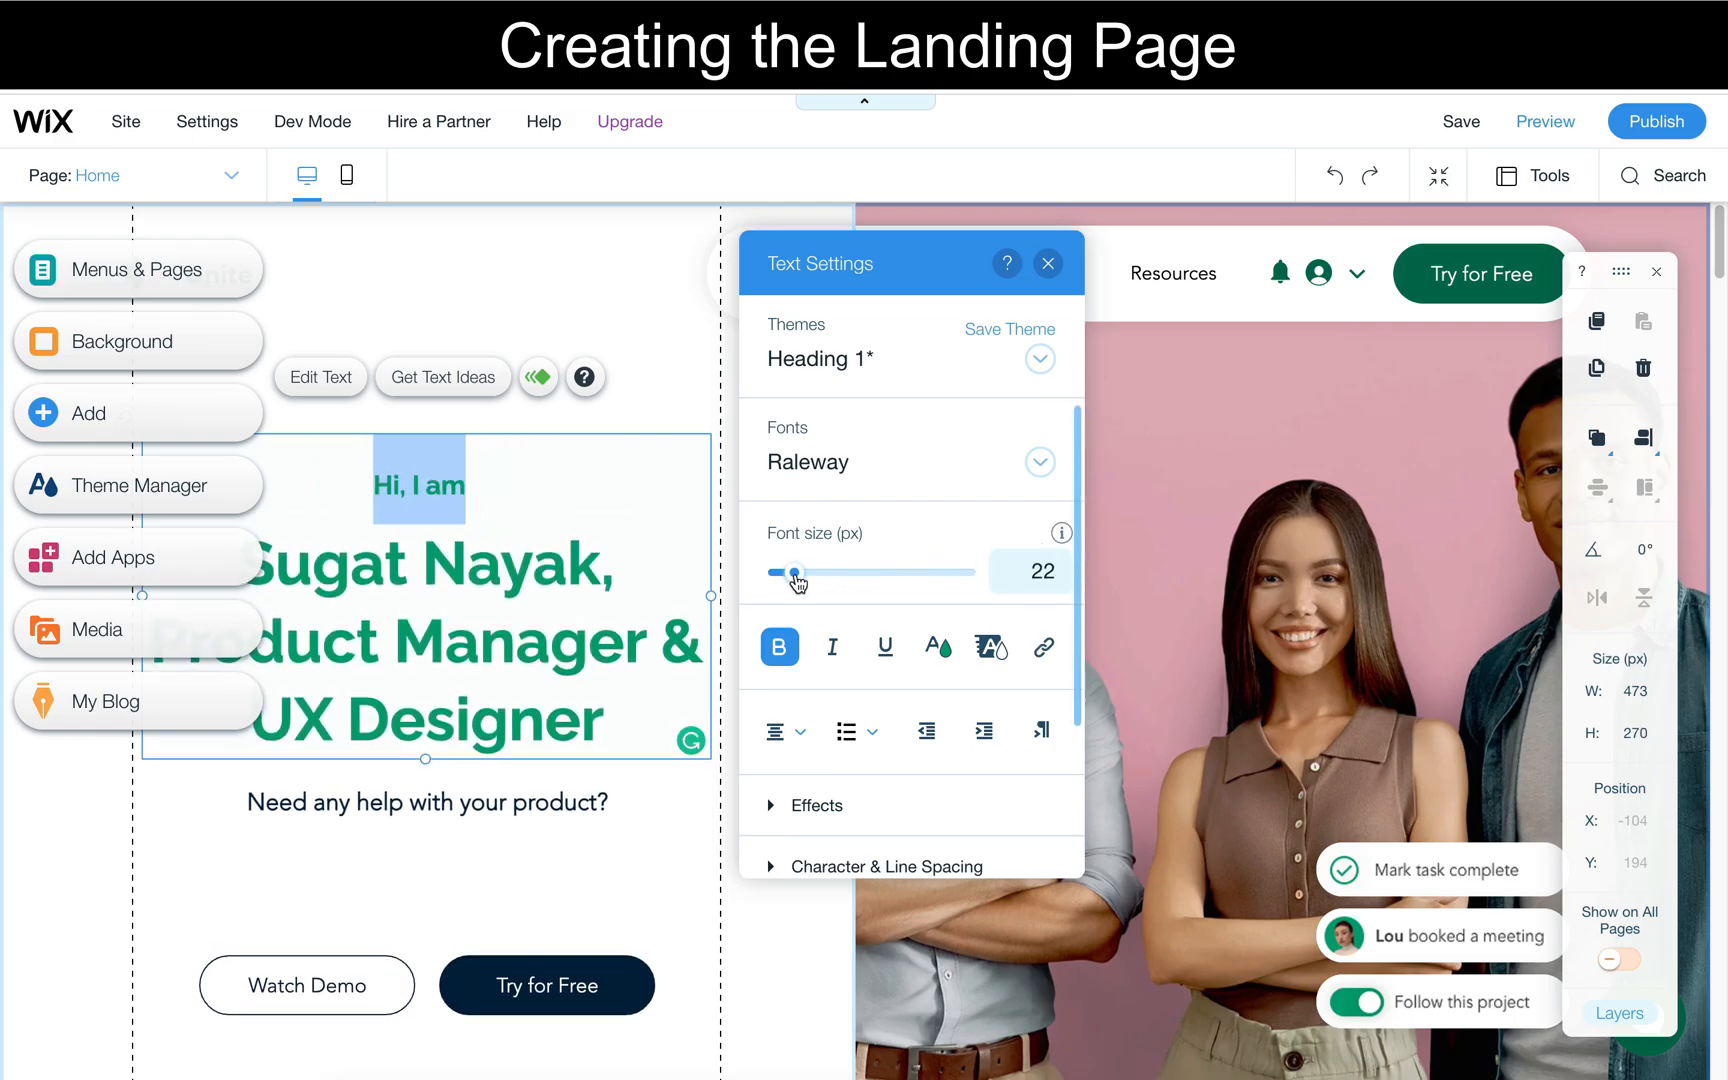
pyautogui.click(790, 730)
pyautogui.click(797, 710)
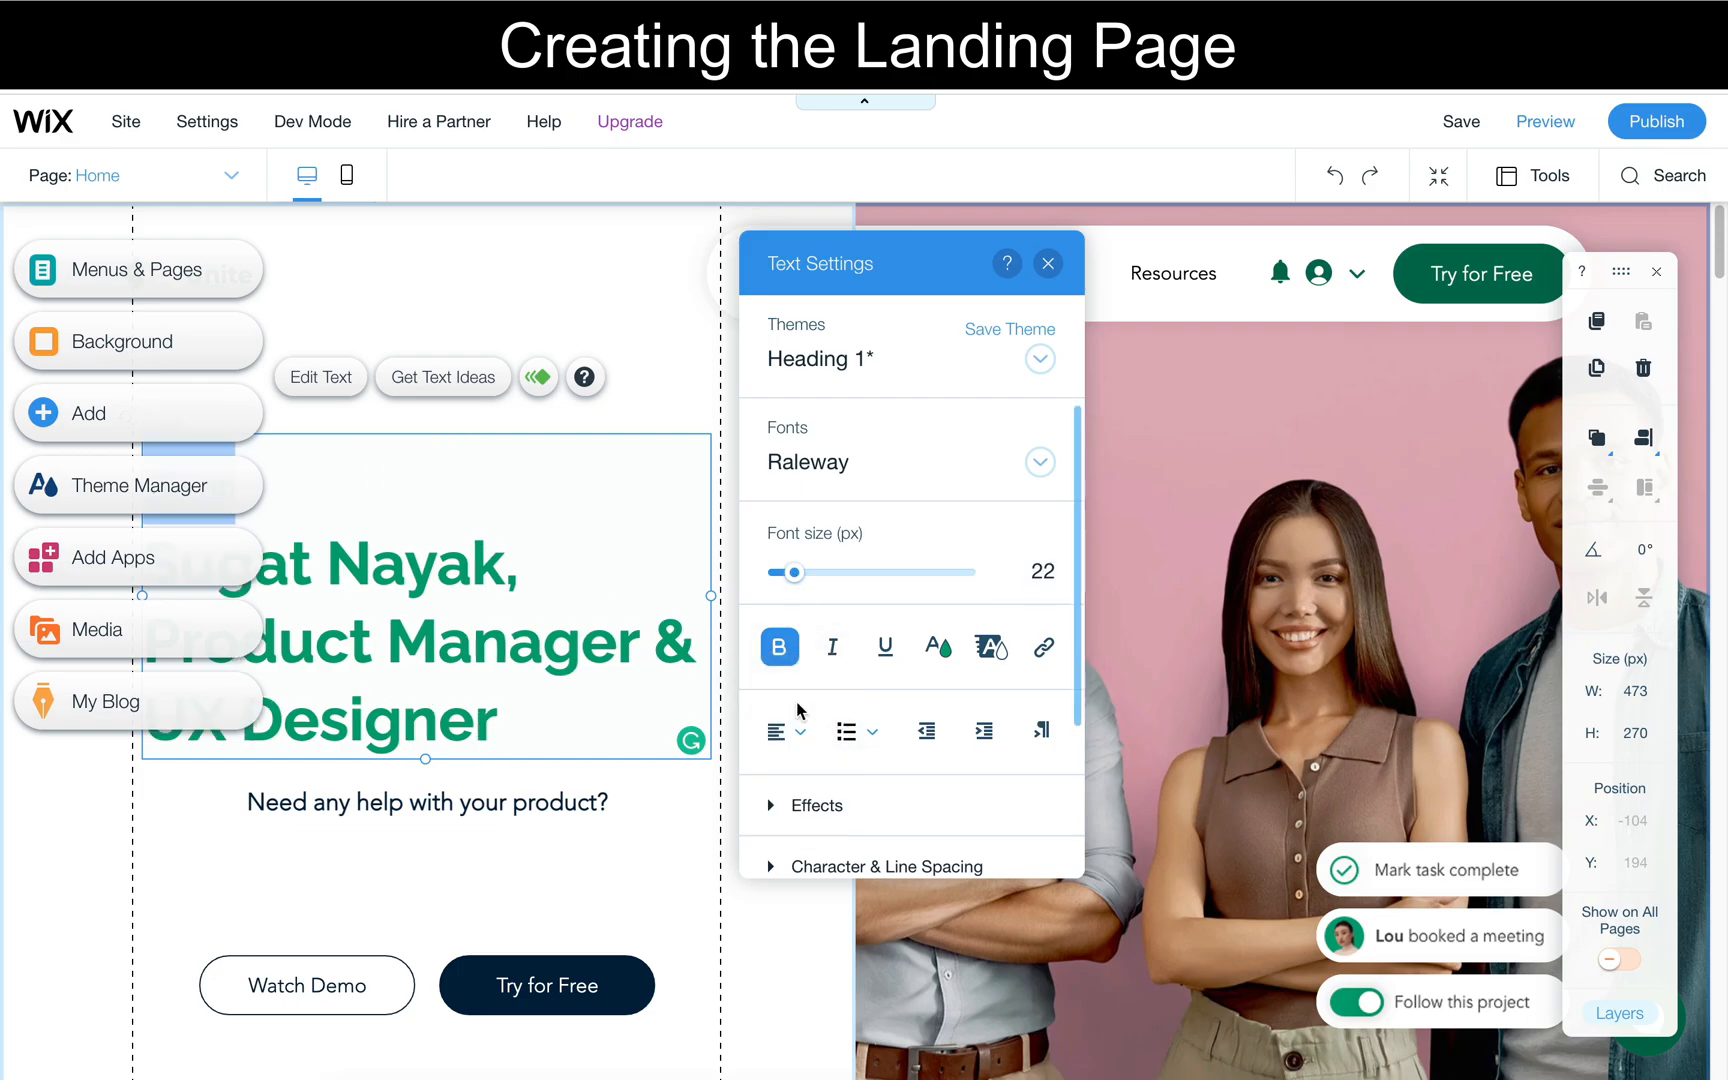
pyautogui.click(494, 282)
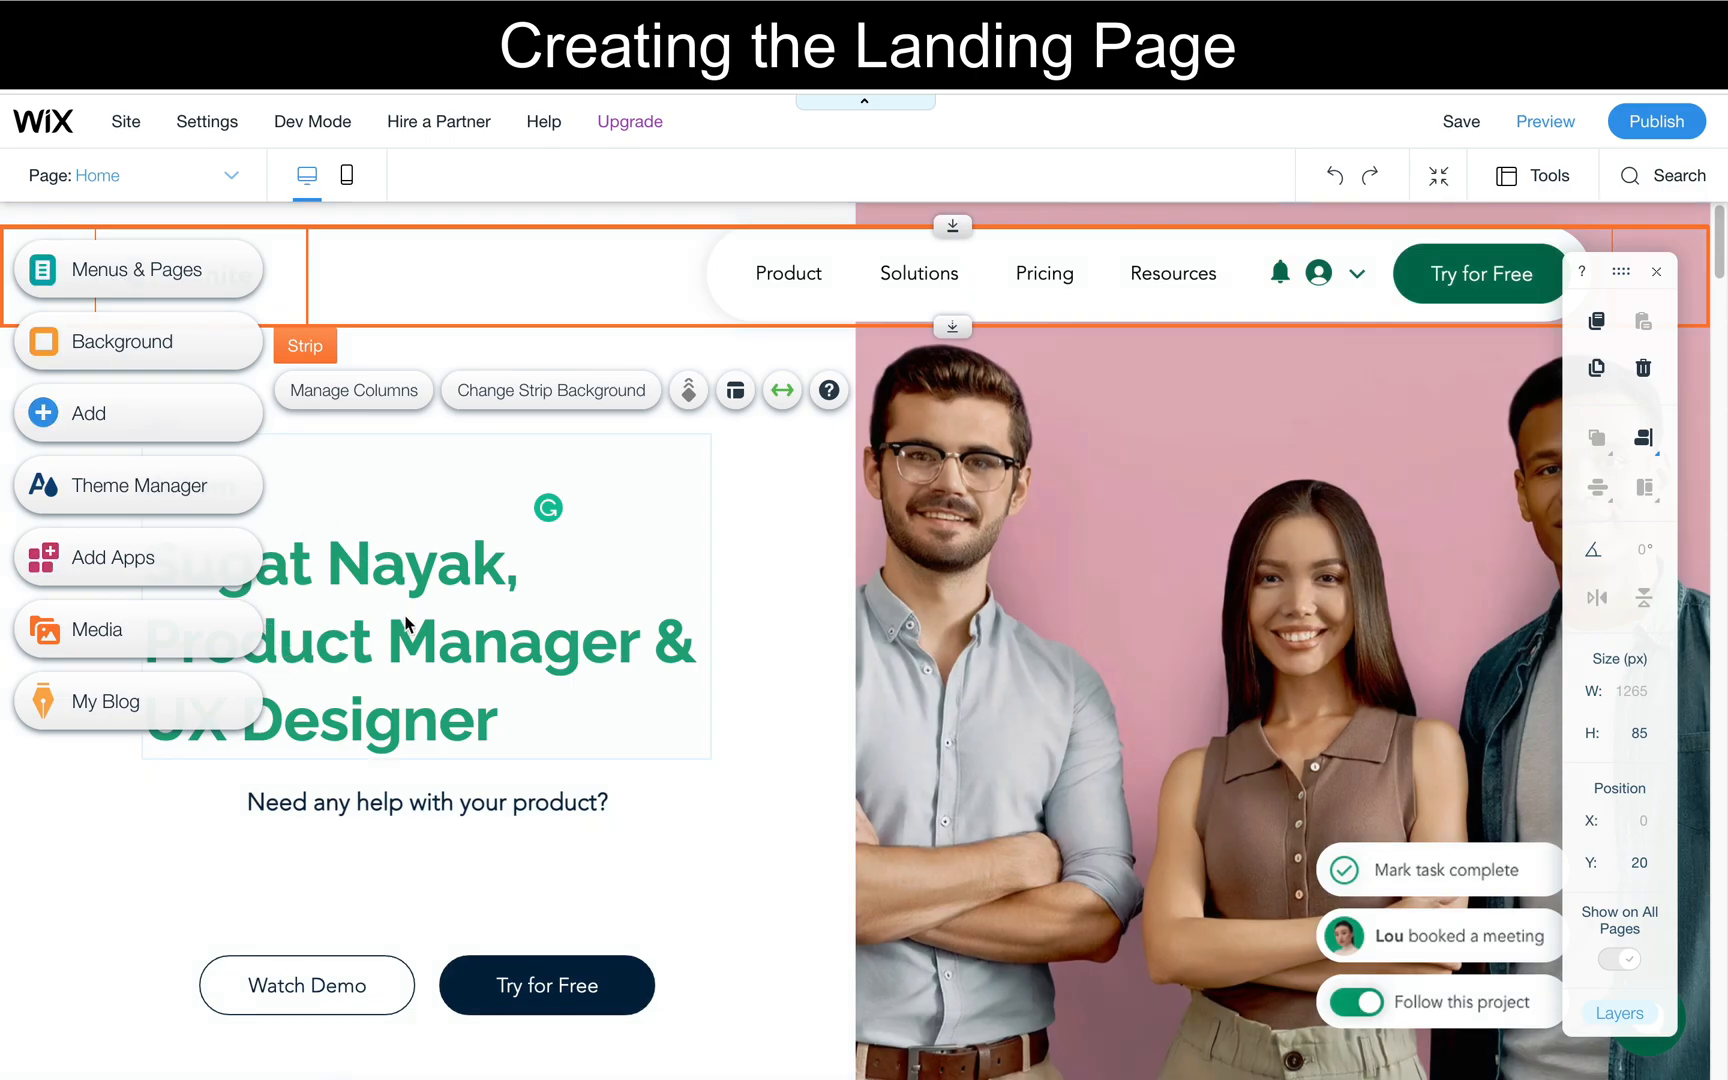
# - Change the color of the whole heading text to the theme blue #286EB0
pyautogui.hotkey('ctrl', '-')
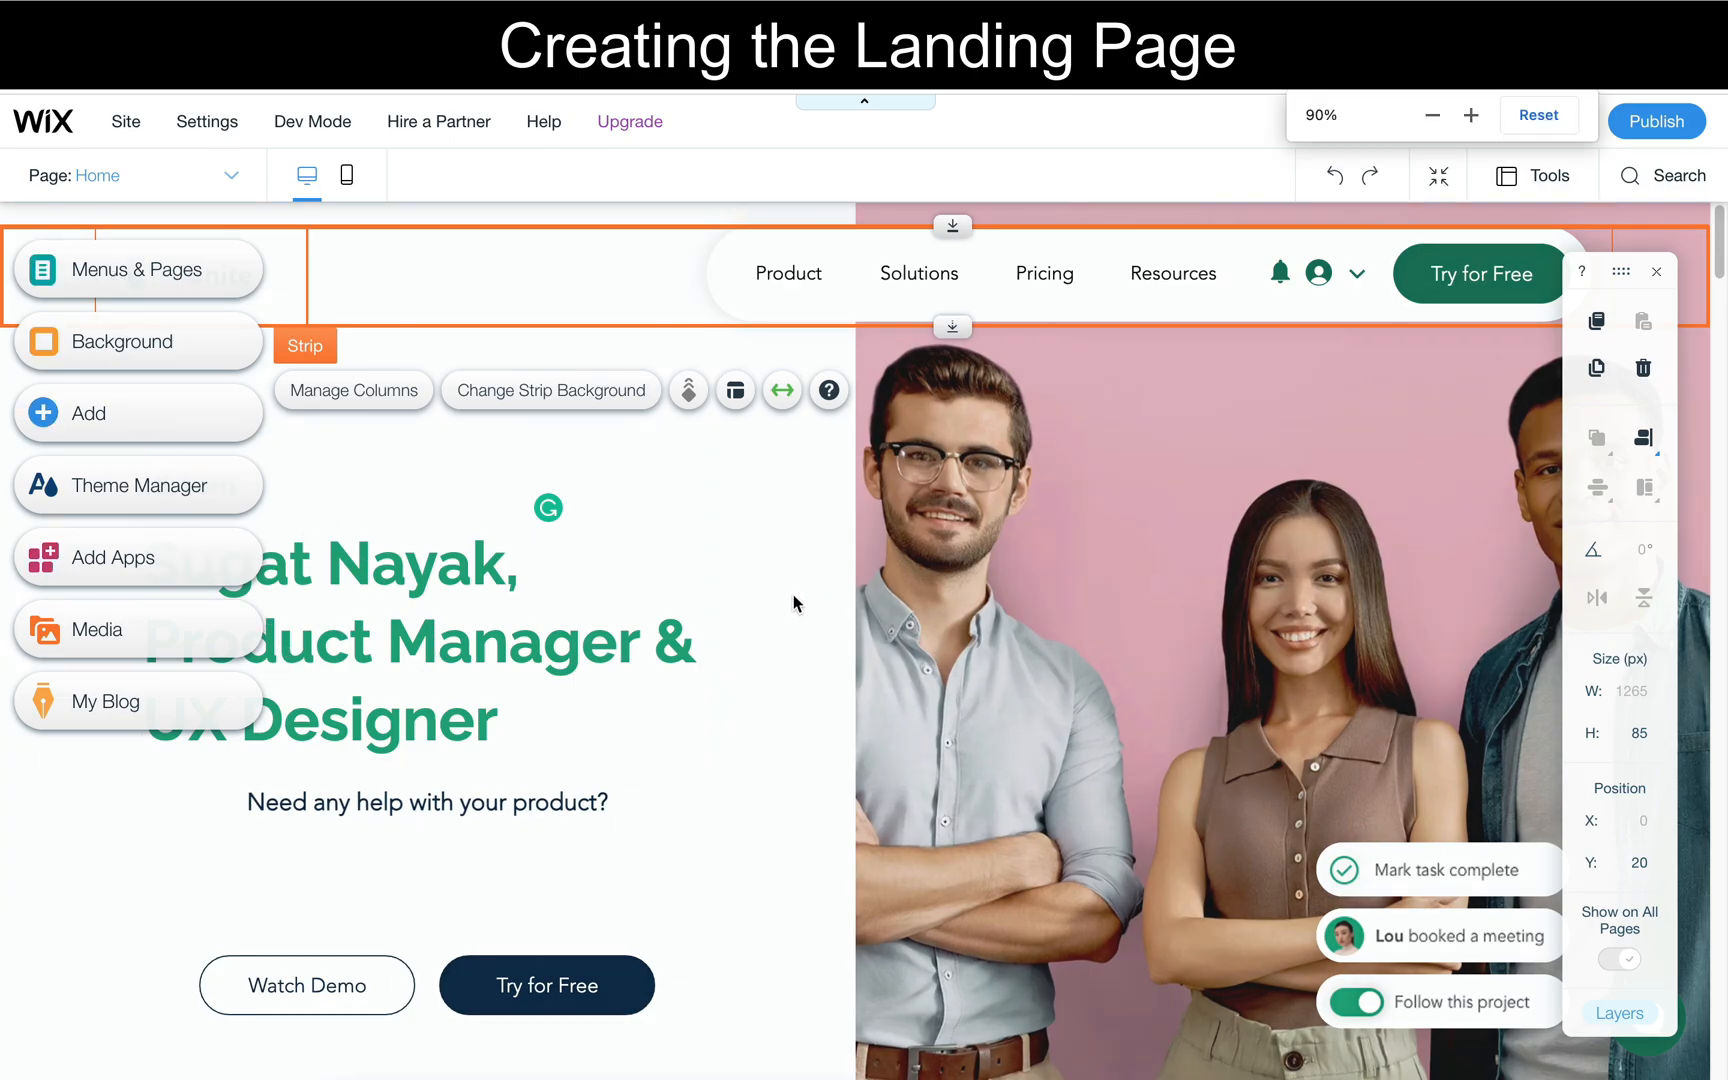
pyautogui.hotkey('ctrl', '-')
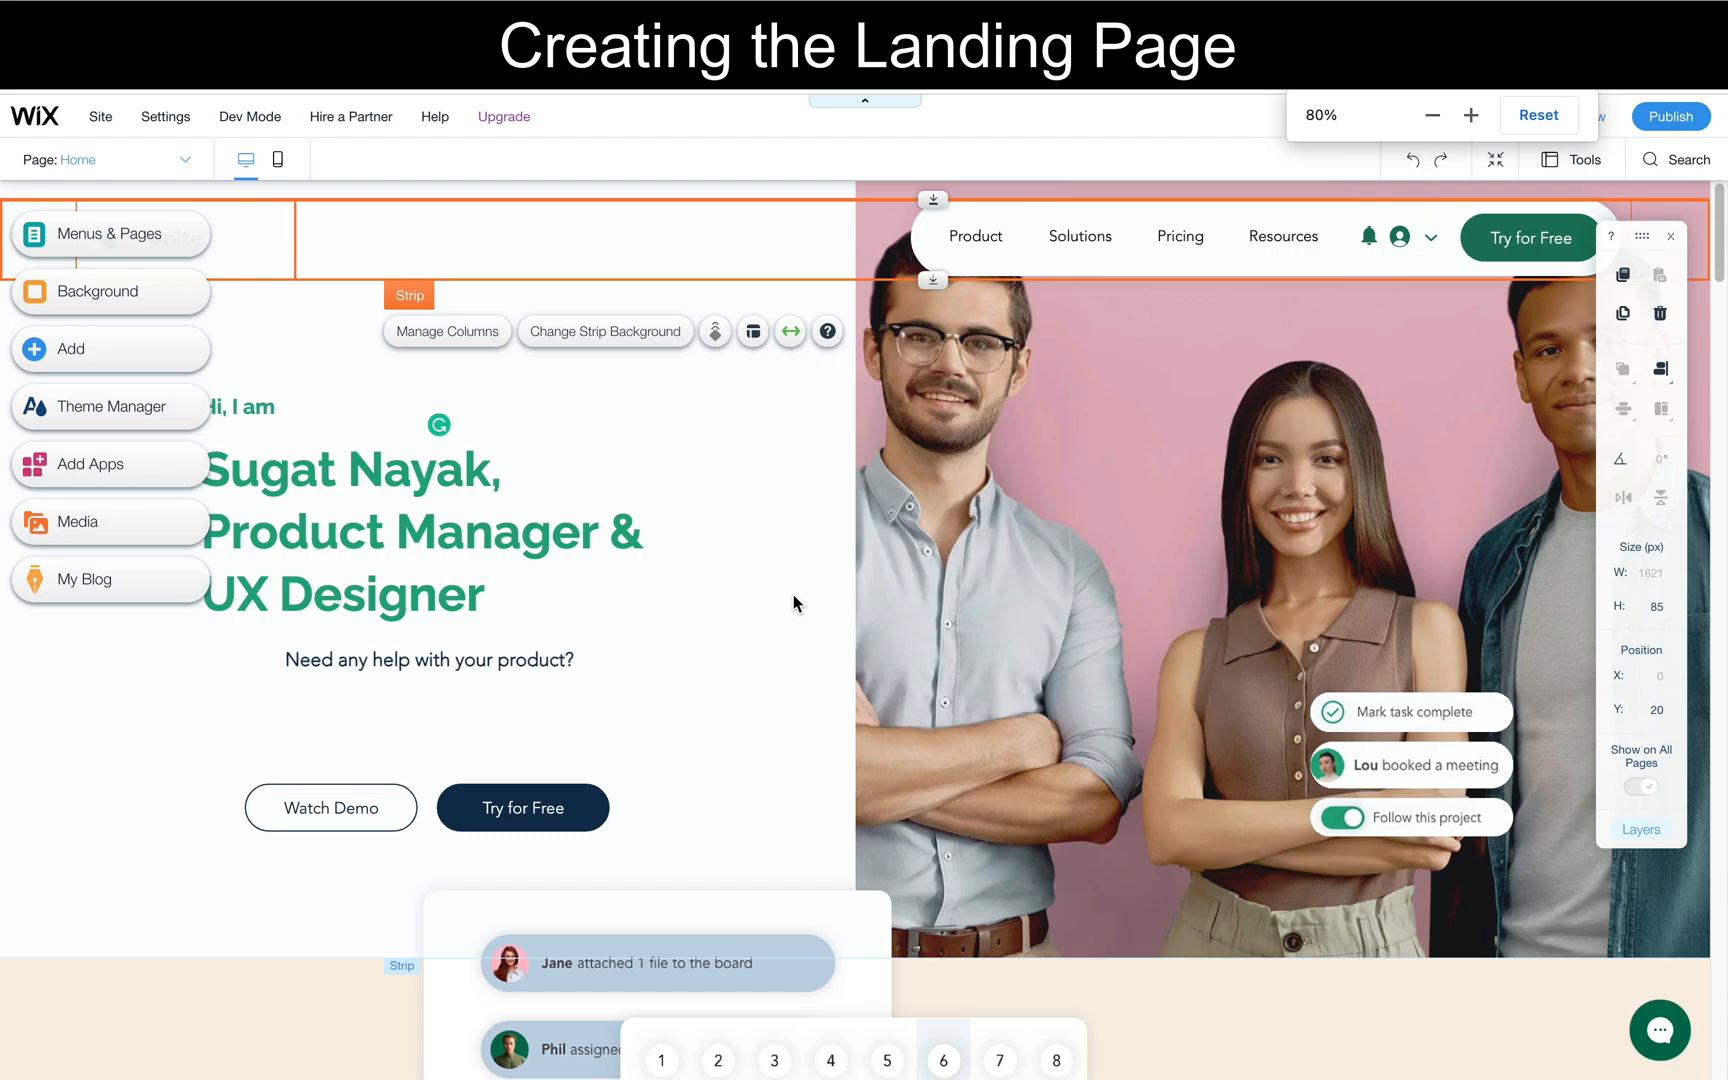
pyautogui.hotkey('ctrl', '-')
pyautogui.hotkey('ctrl', '-')
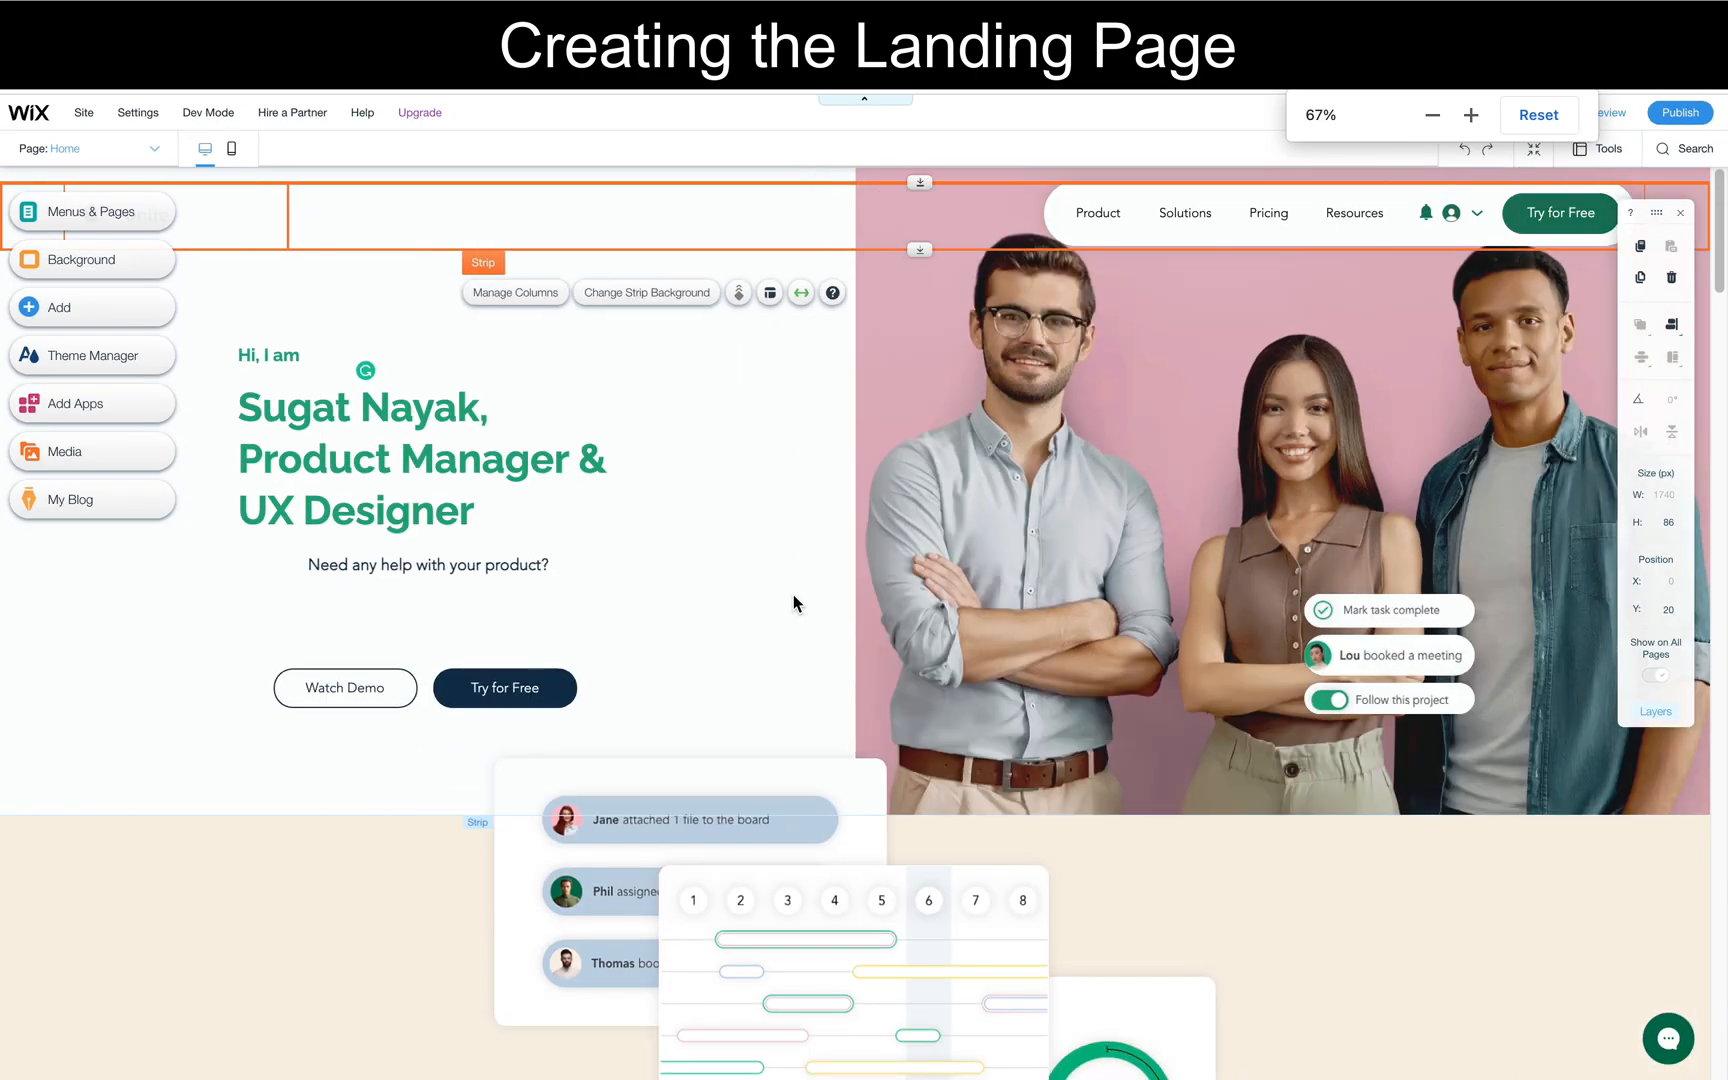
pyautogui.hotkey('ctrl', '+')
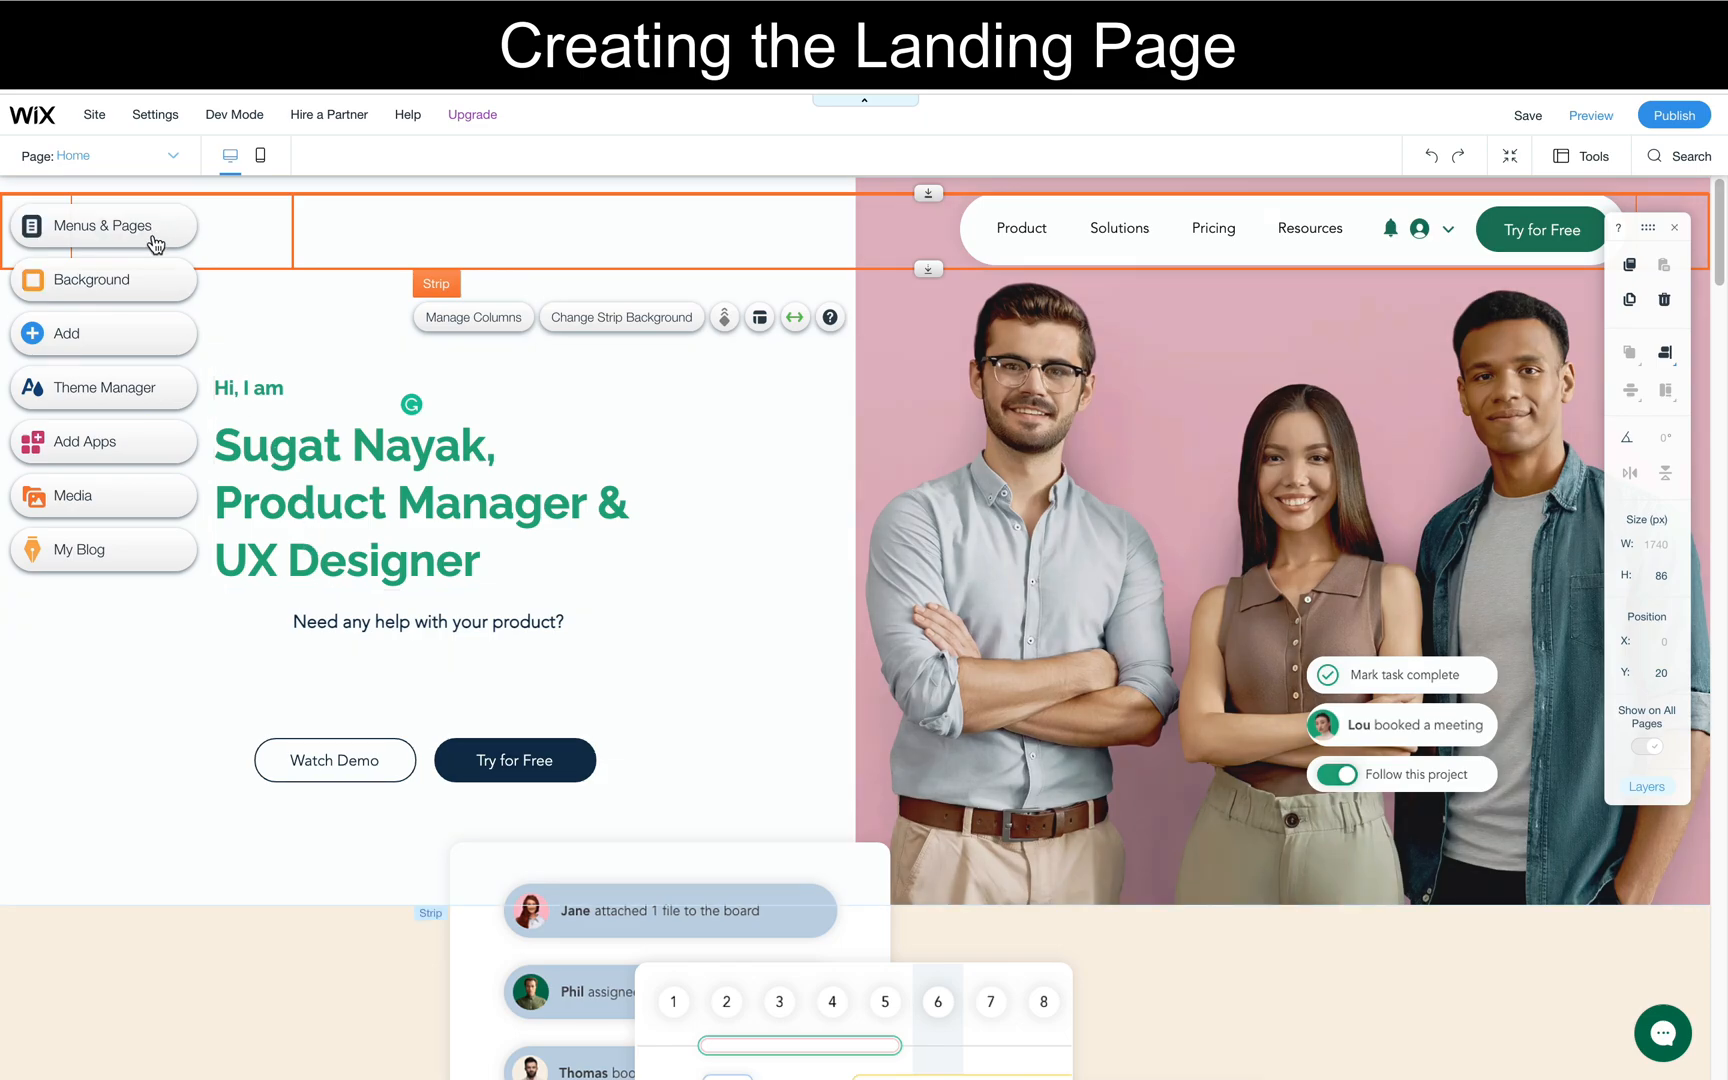
pyautogui.click(72, 690)
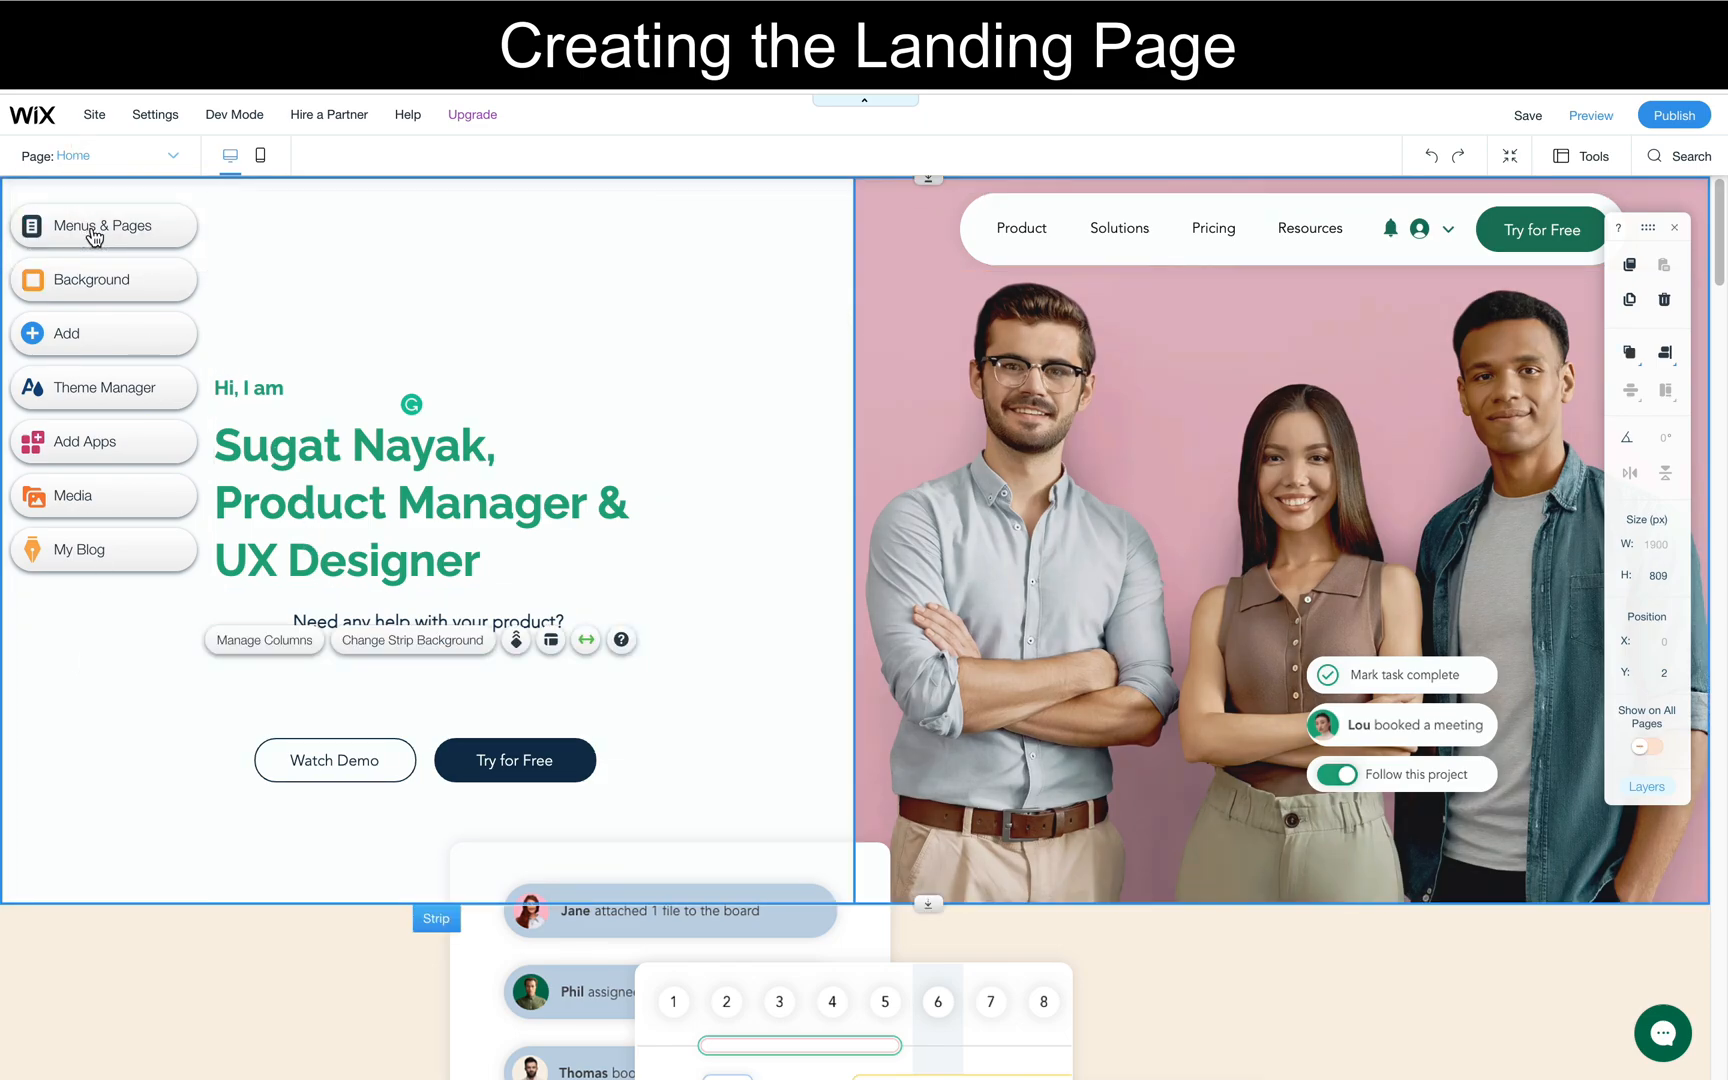
pyautogui.click(380, 461)
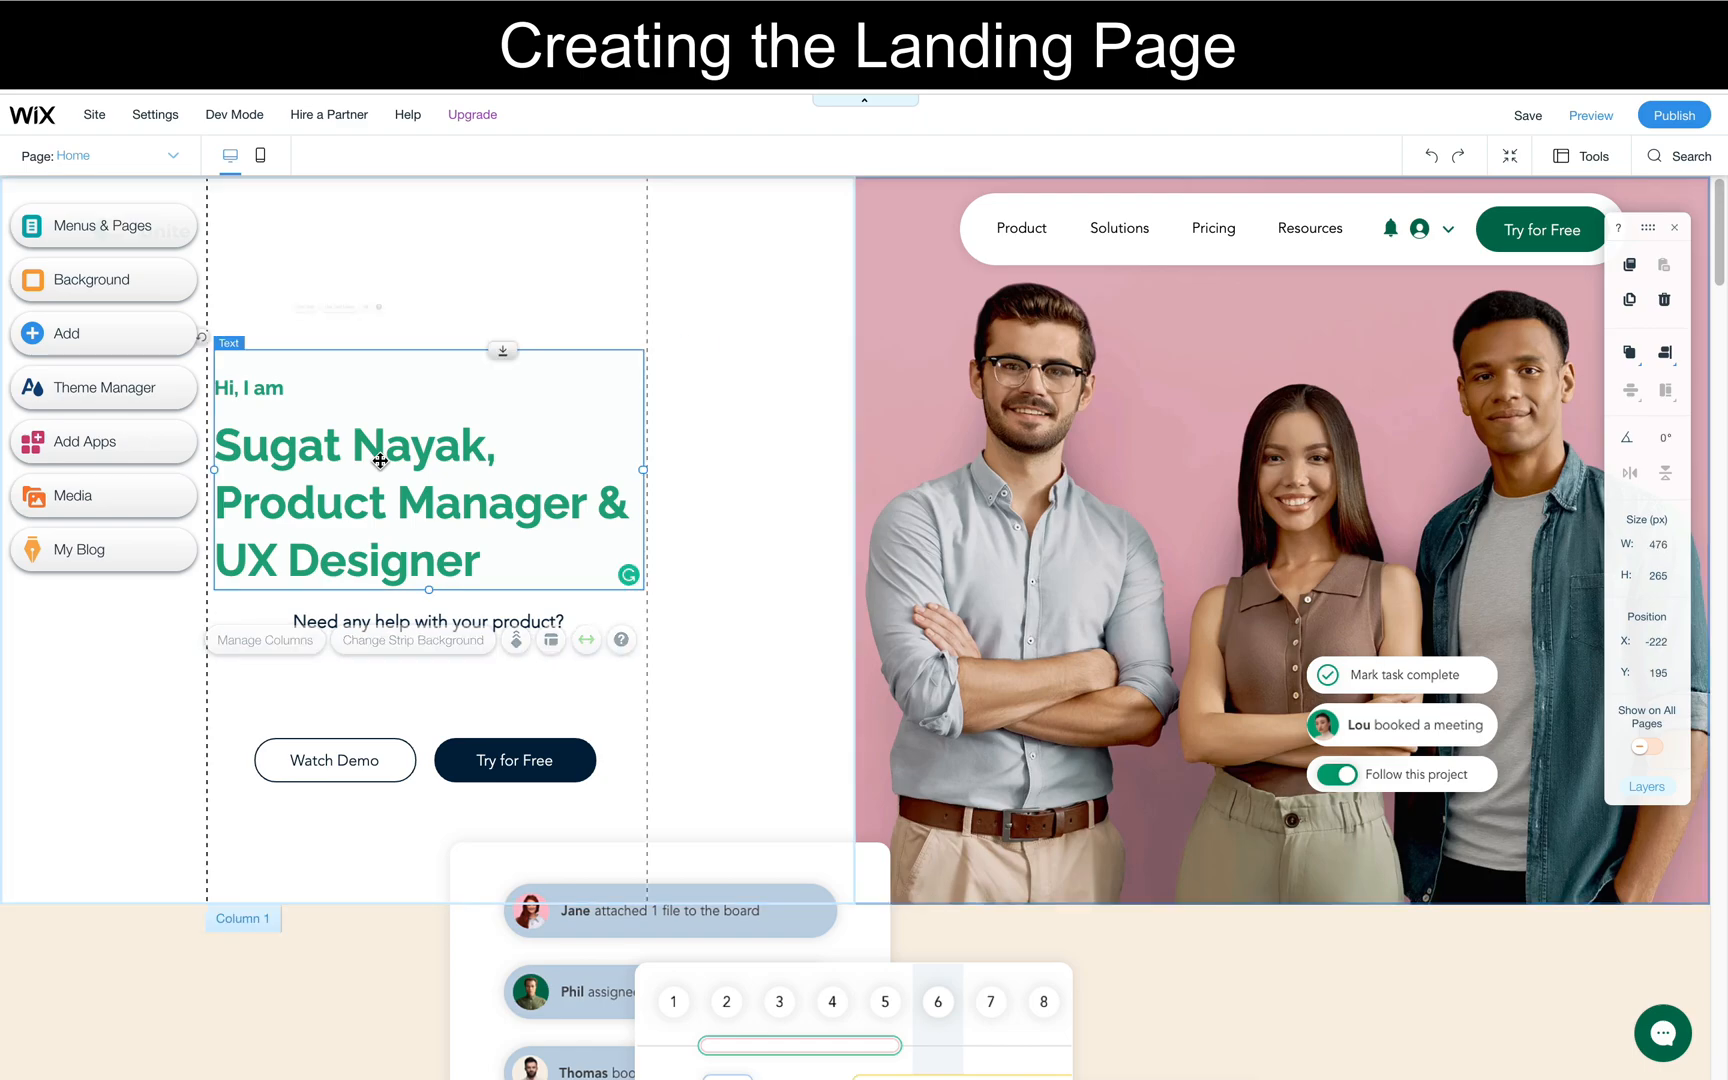
pyautogui.doubleClick(380, 461)
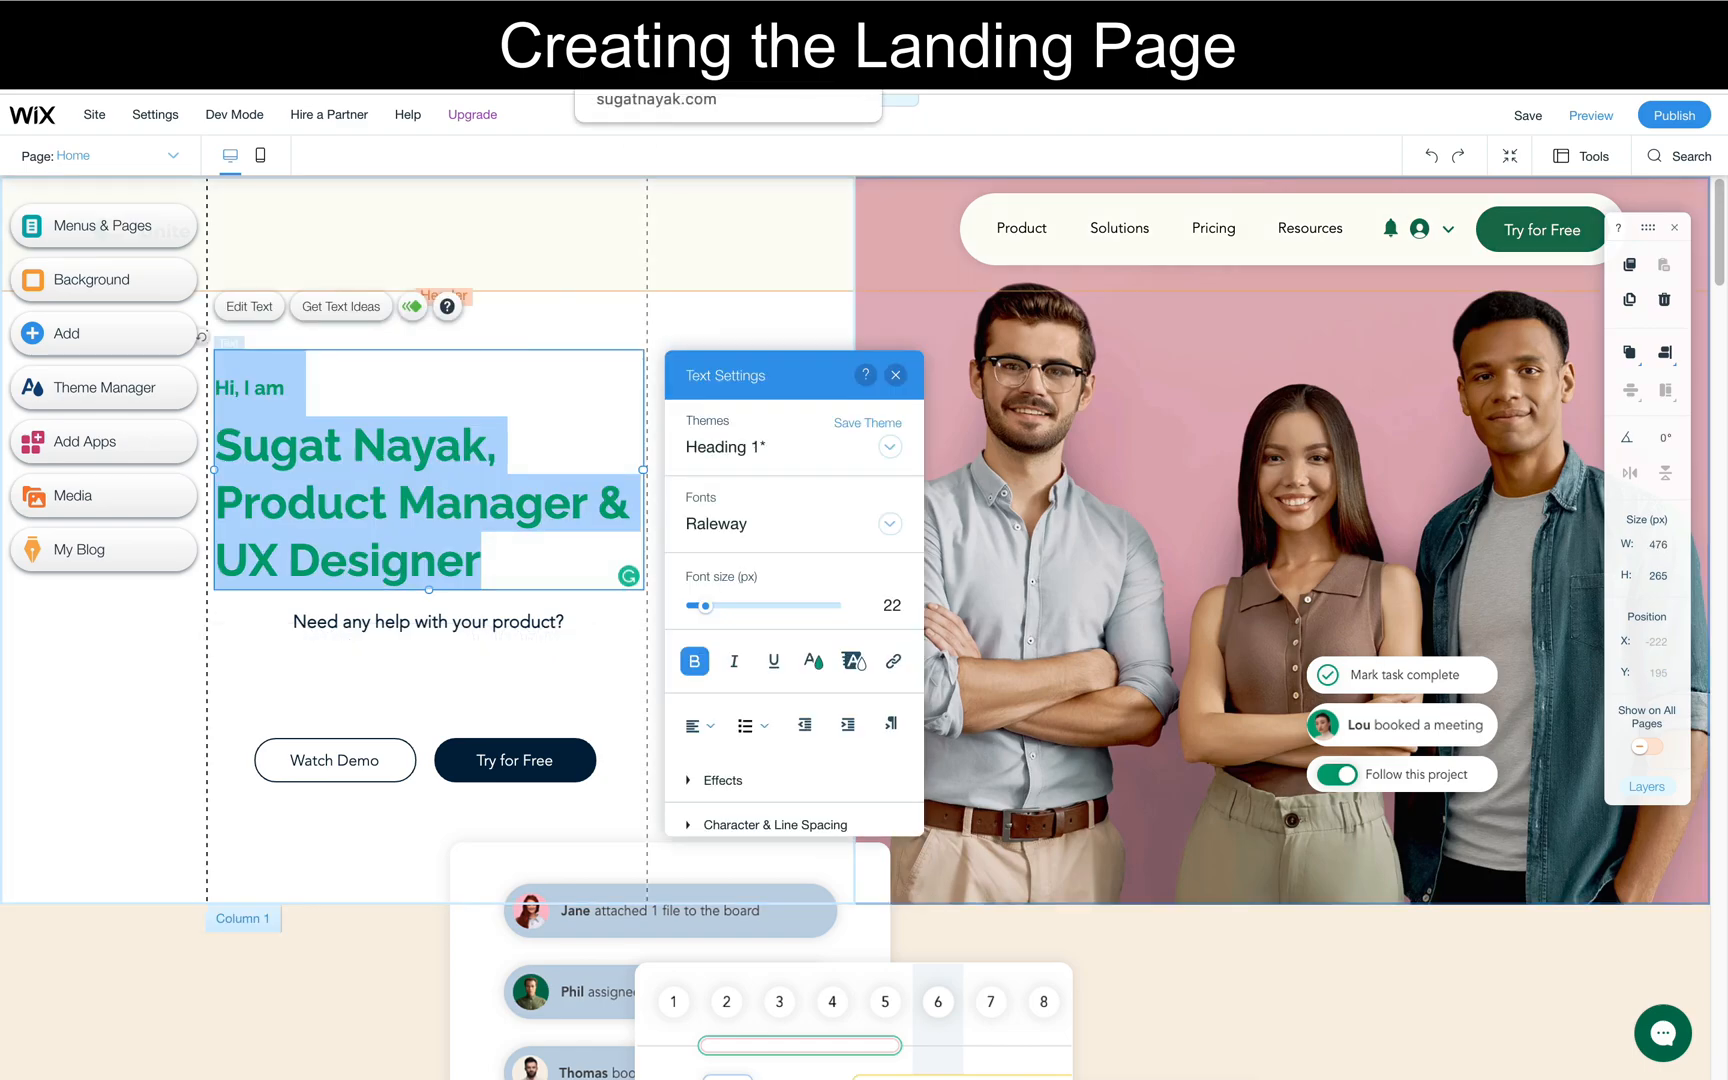
pyautogui.click(810, 660)
pyautogui.click(781, 560)
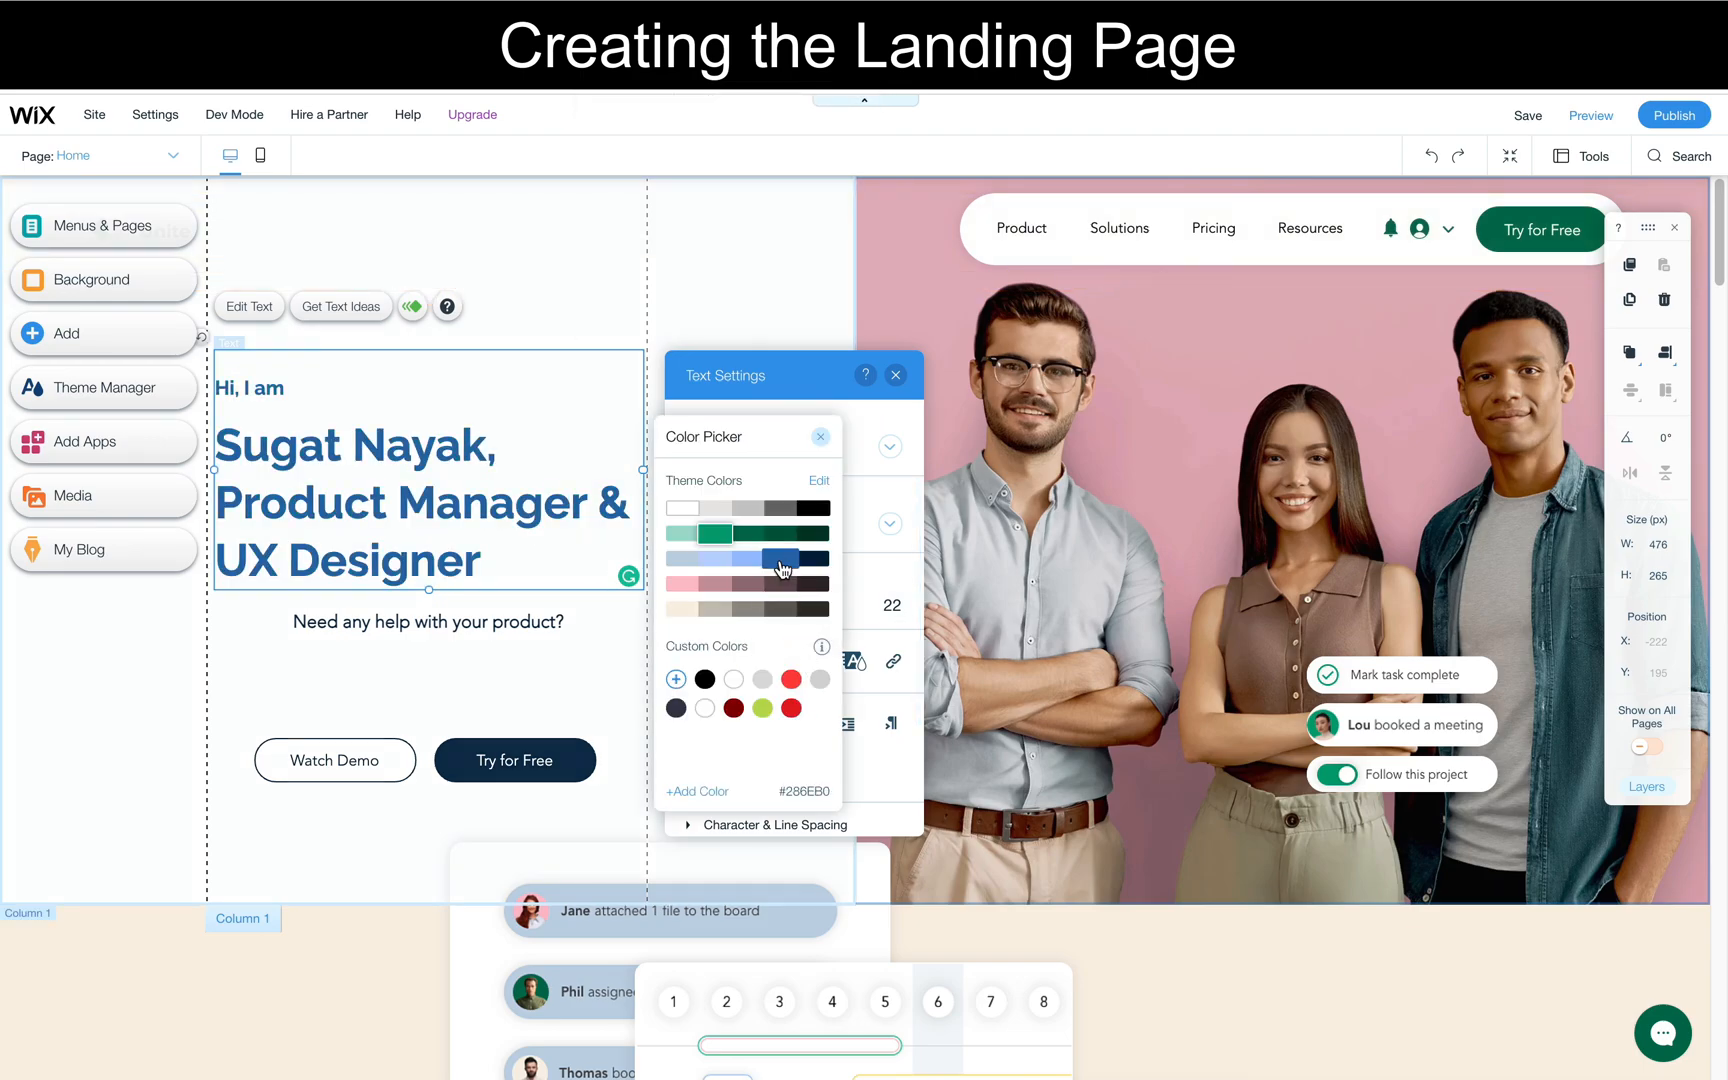
pyautogui.click(752, 560)
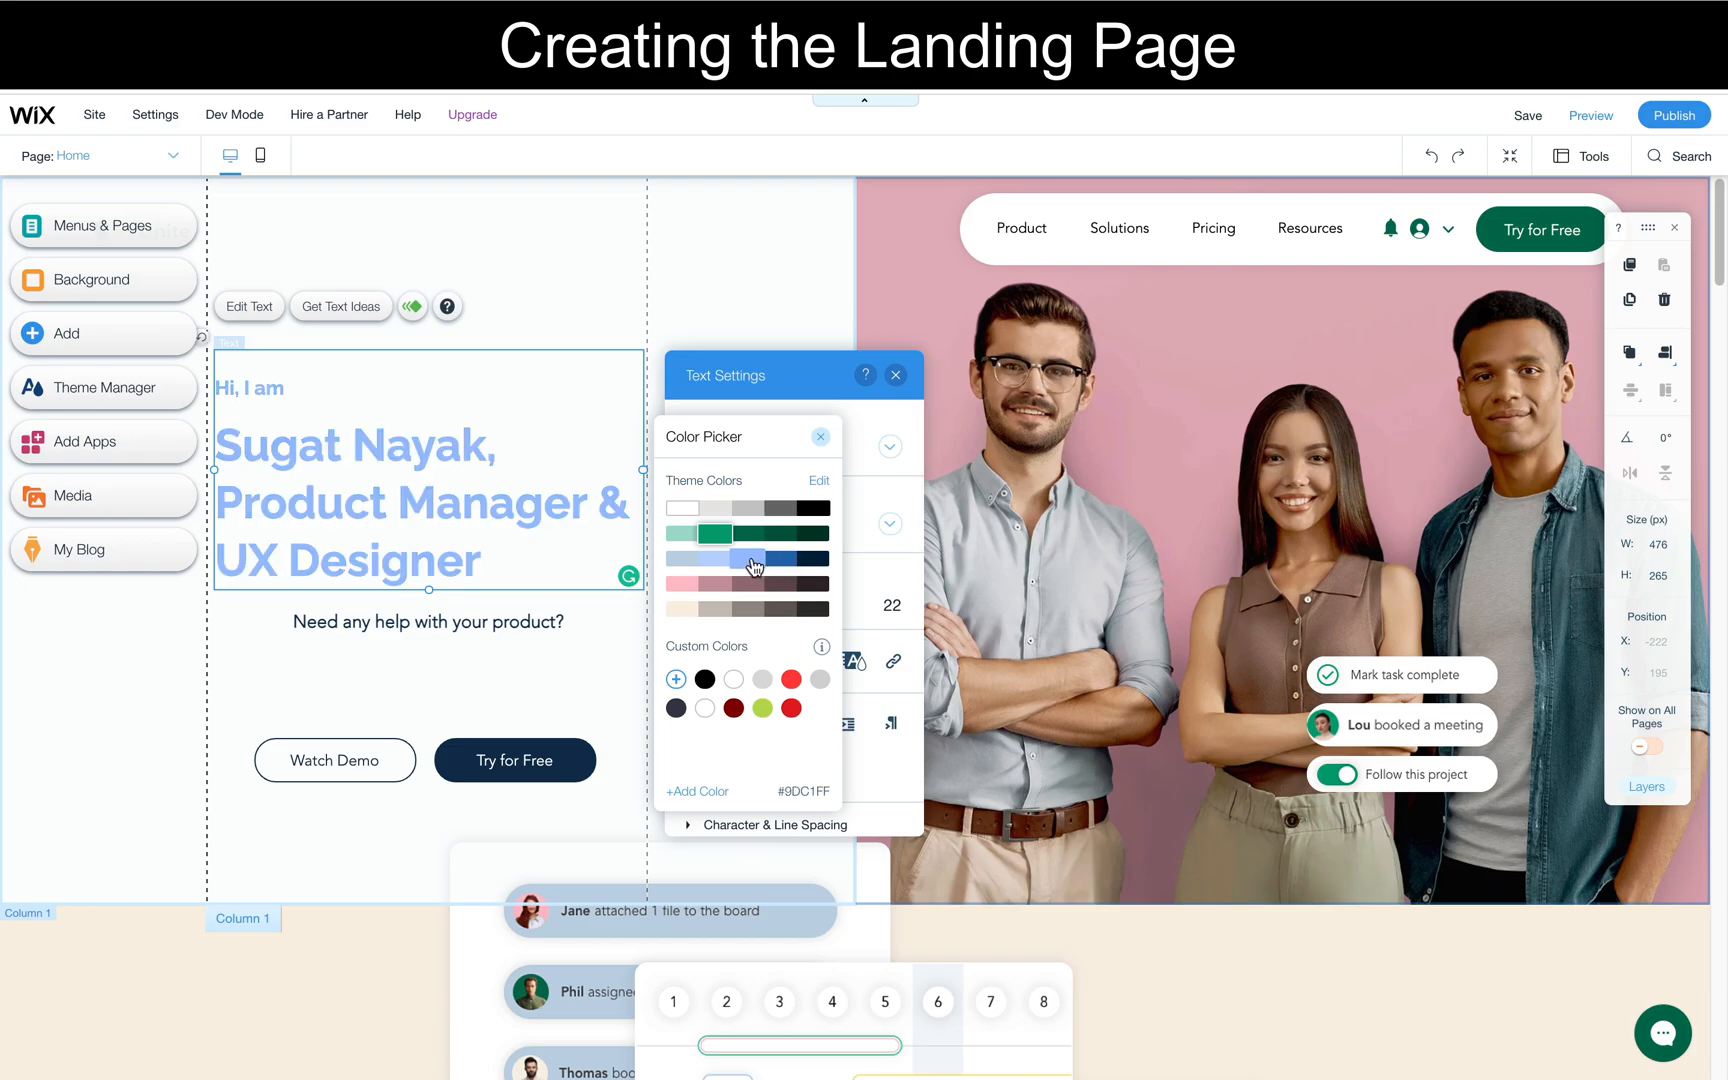
pyautogui.click(778, 566)
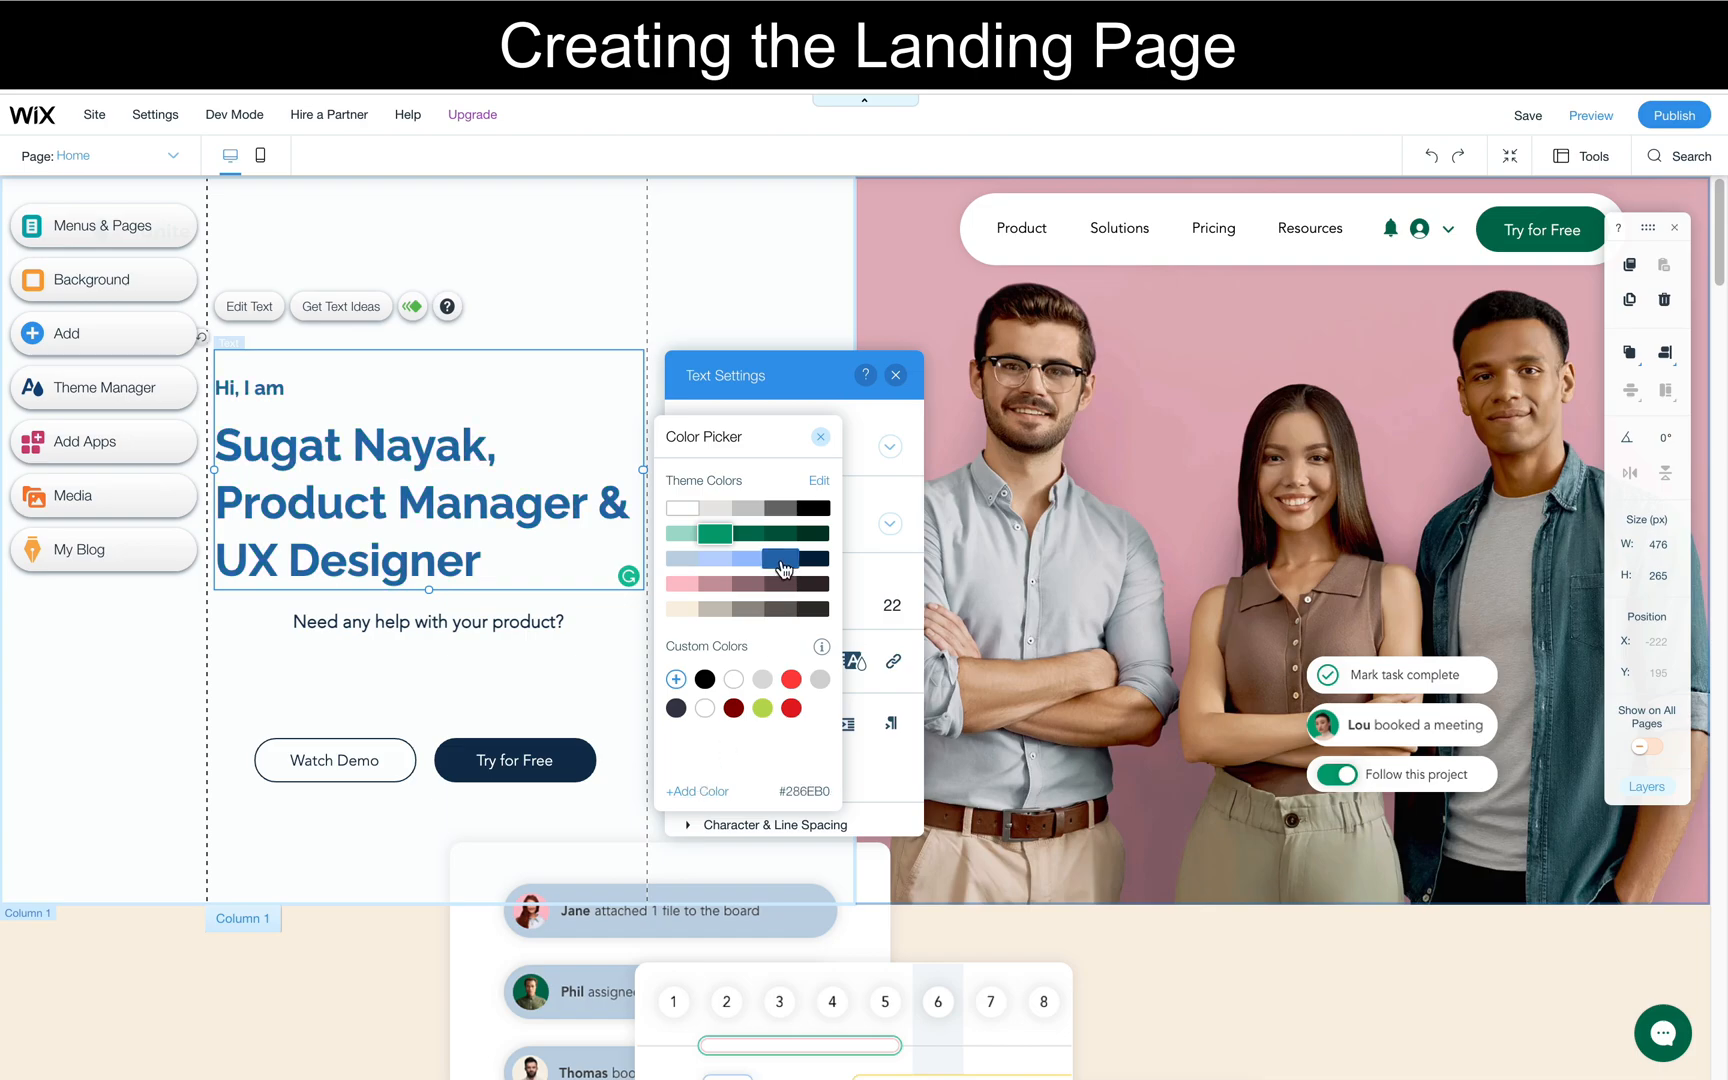
pyautogui.click(463, 613)
# - Compare with the reference portfolio site and delete the "Watch Demo" button below the paragraph
pyautogui.click(435, 690)
pyautogui.moveTo(428, 704); pyautogui.dragTo(431, 646)
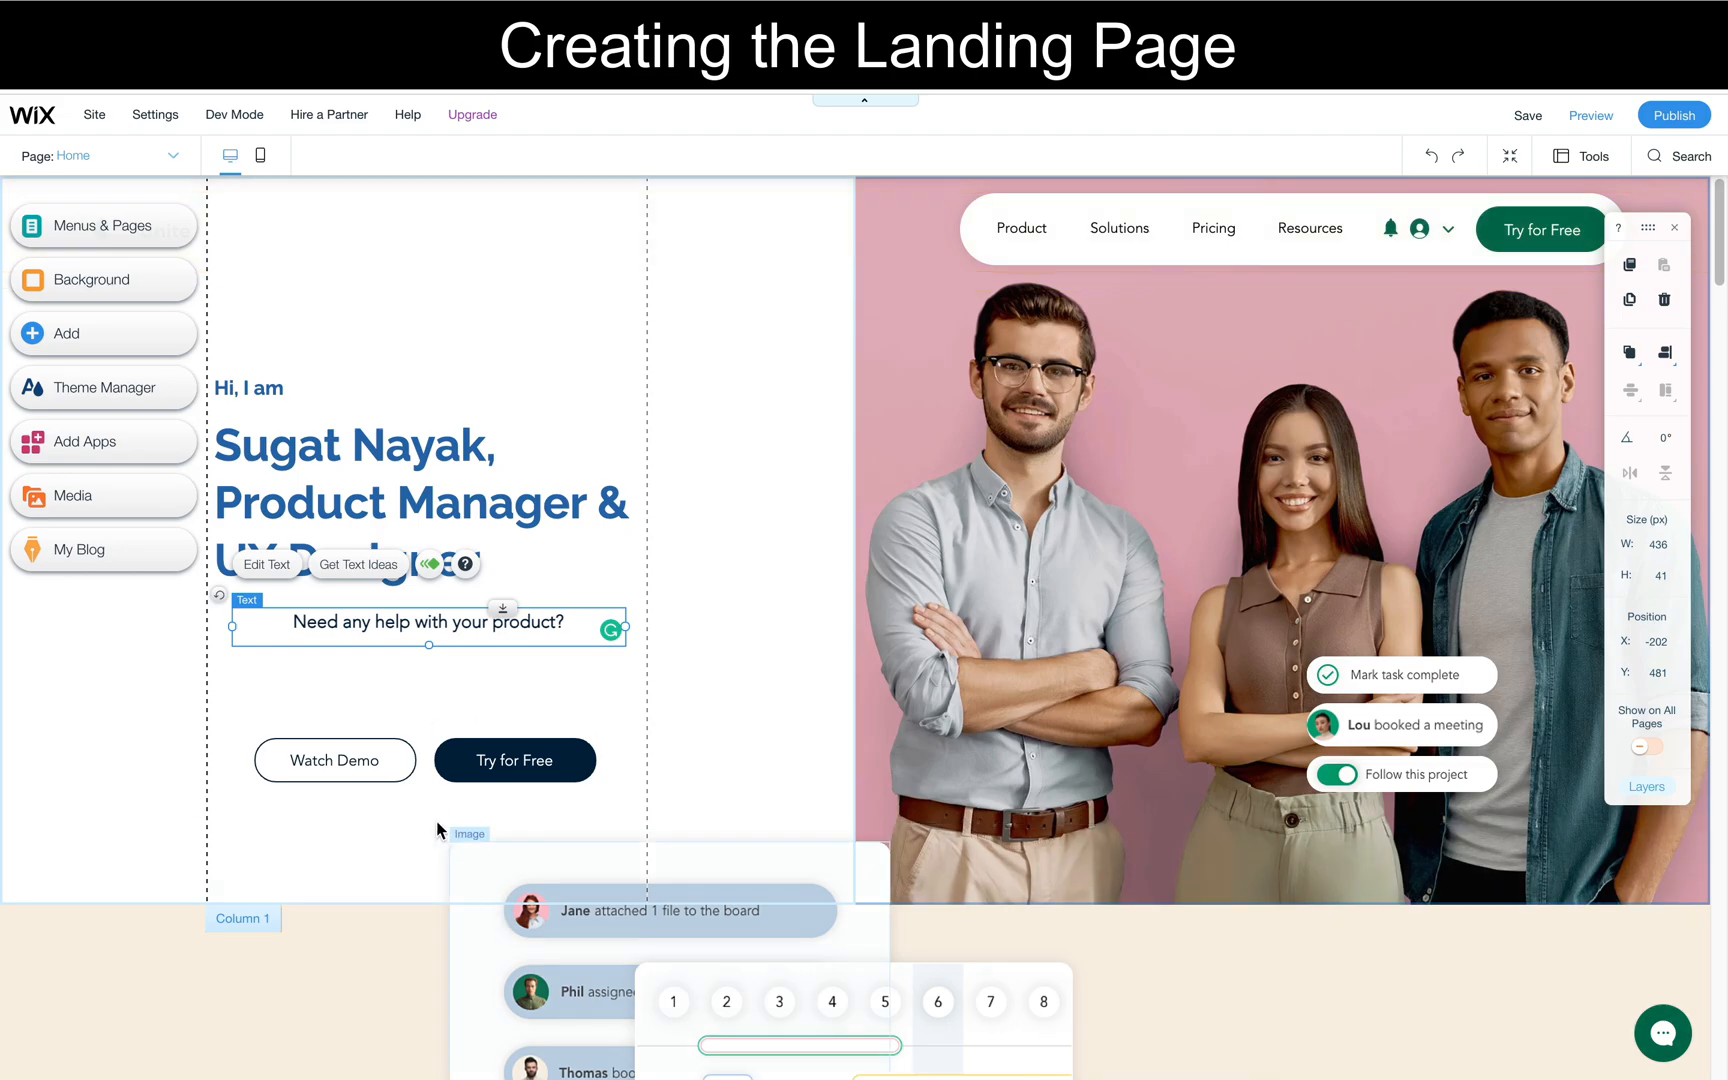
pyautogui.click(478, 762)
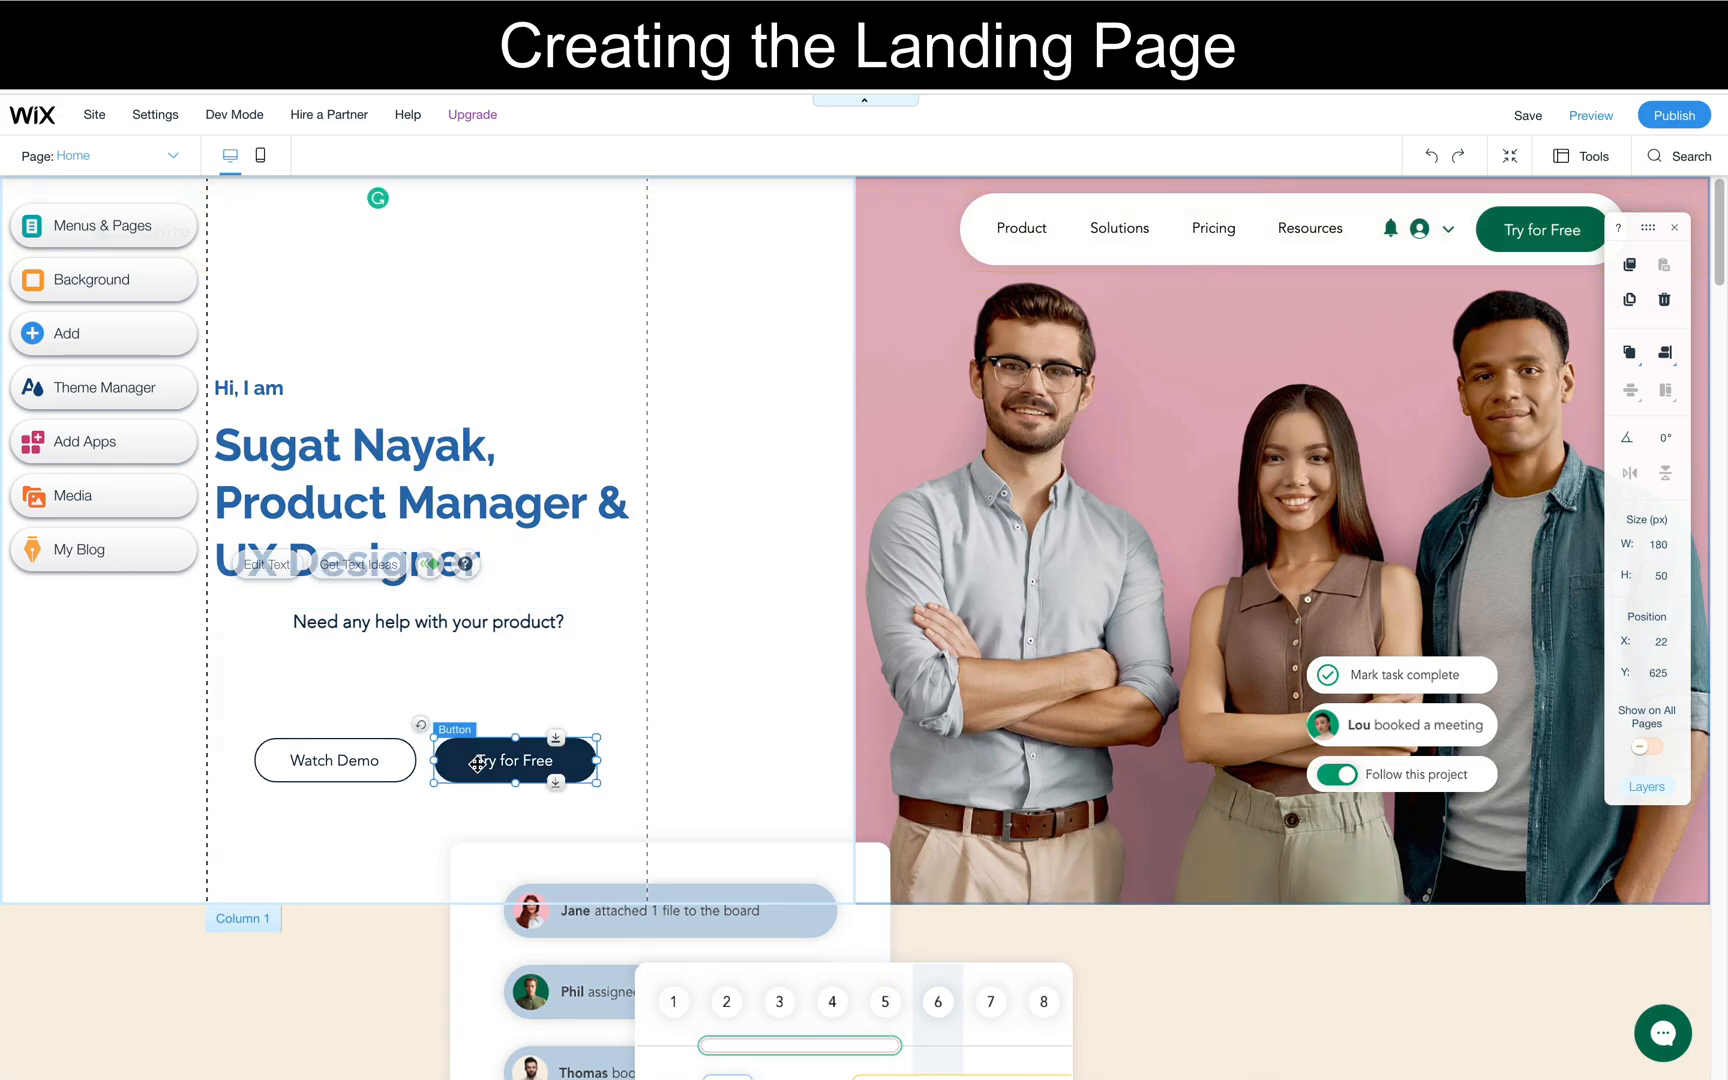
pyautogui.click(410, 750)
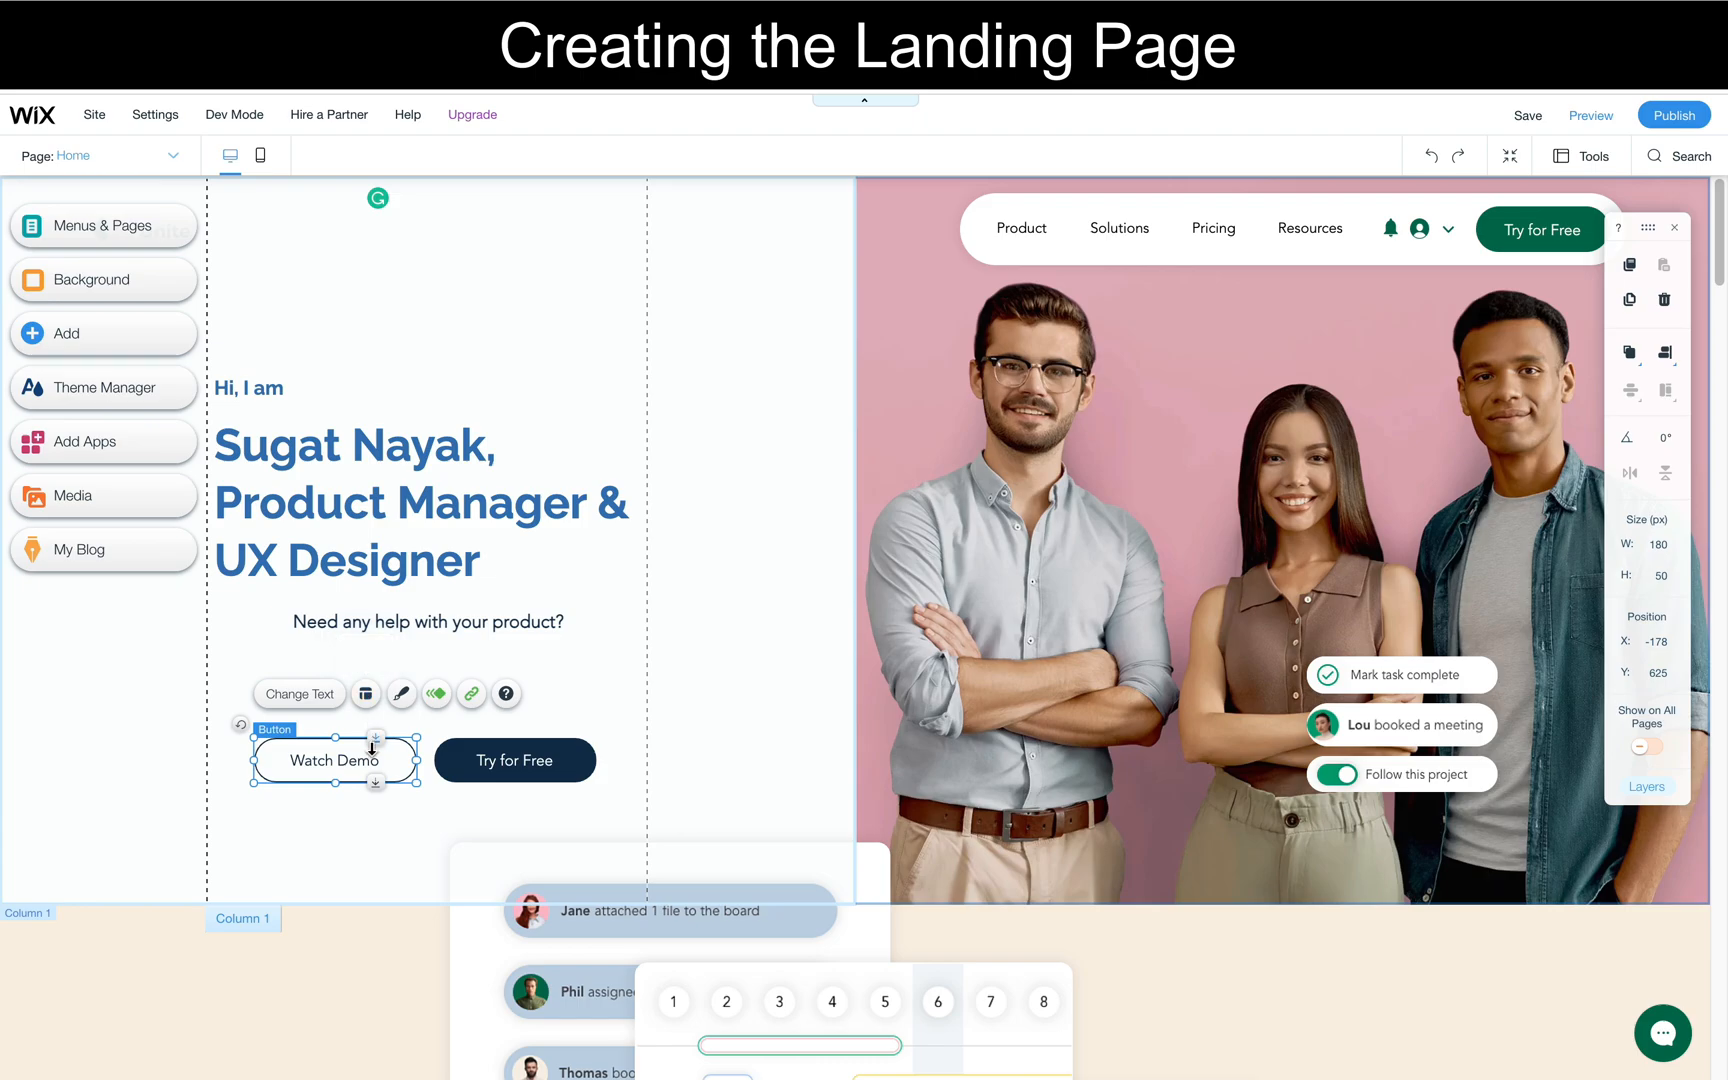
pyautogui.press('Delete')
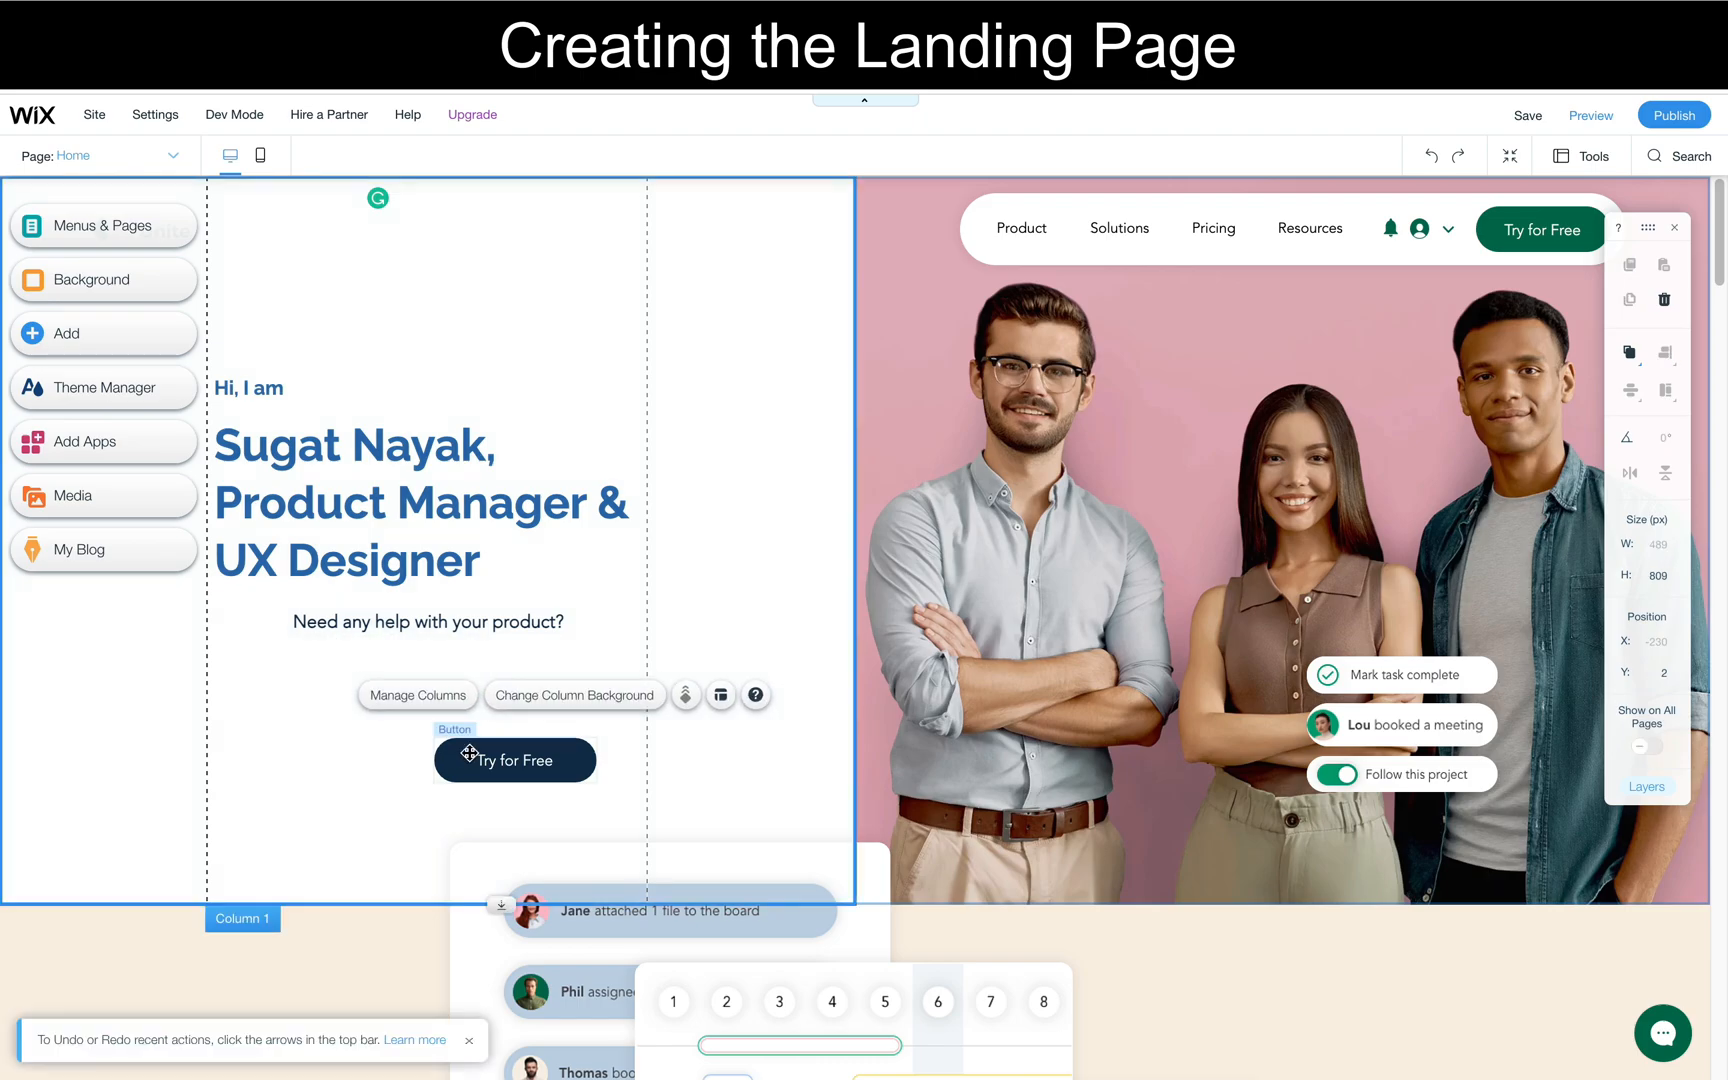
# - Nudge the "Try for Free" button below the paragraph slightly to the left and change its label to "Let's connect"
pyautogui.click(469, 753)
pyautogui.moveTo(469, 753); pyautogui.dragTo(433, 753)
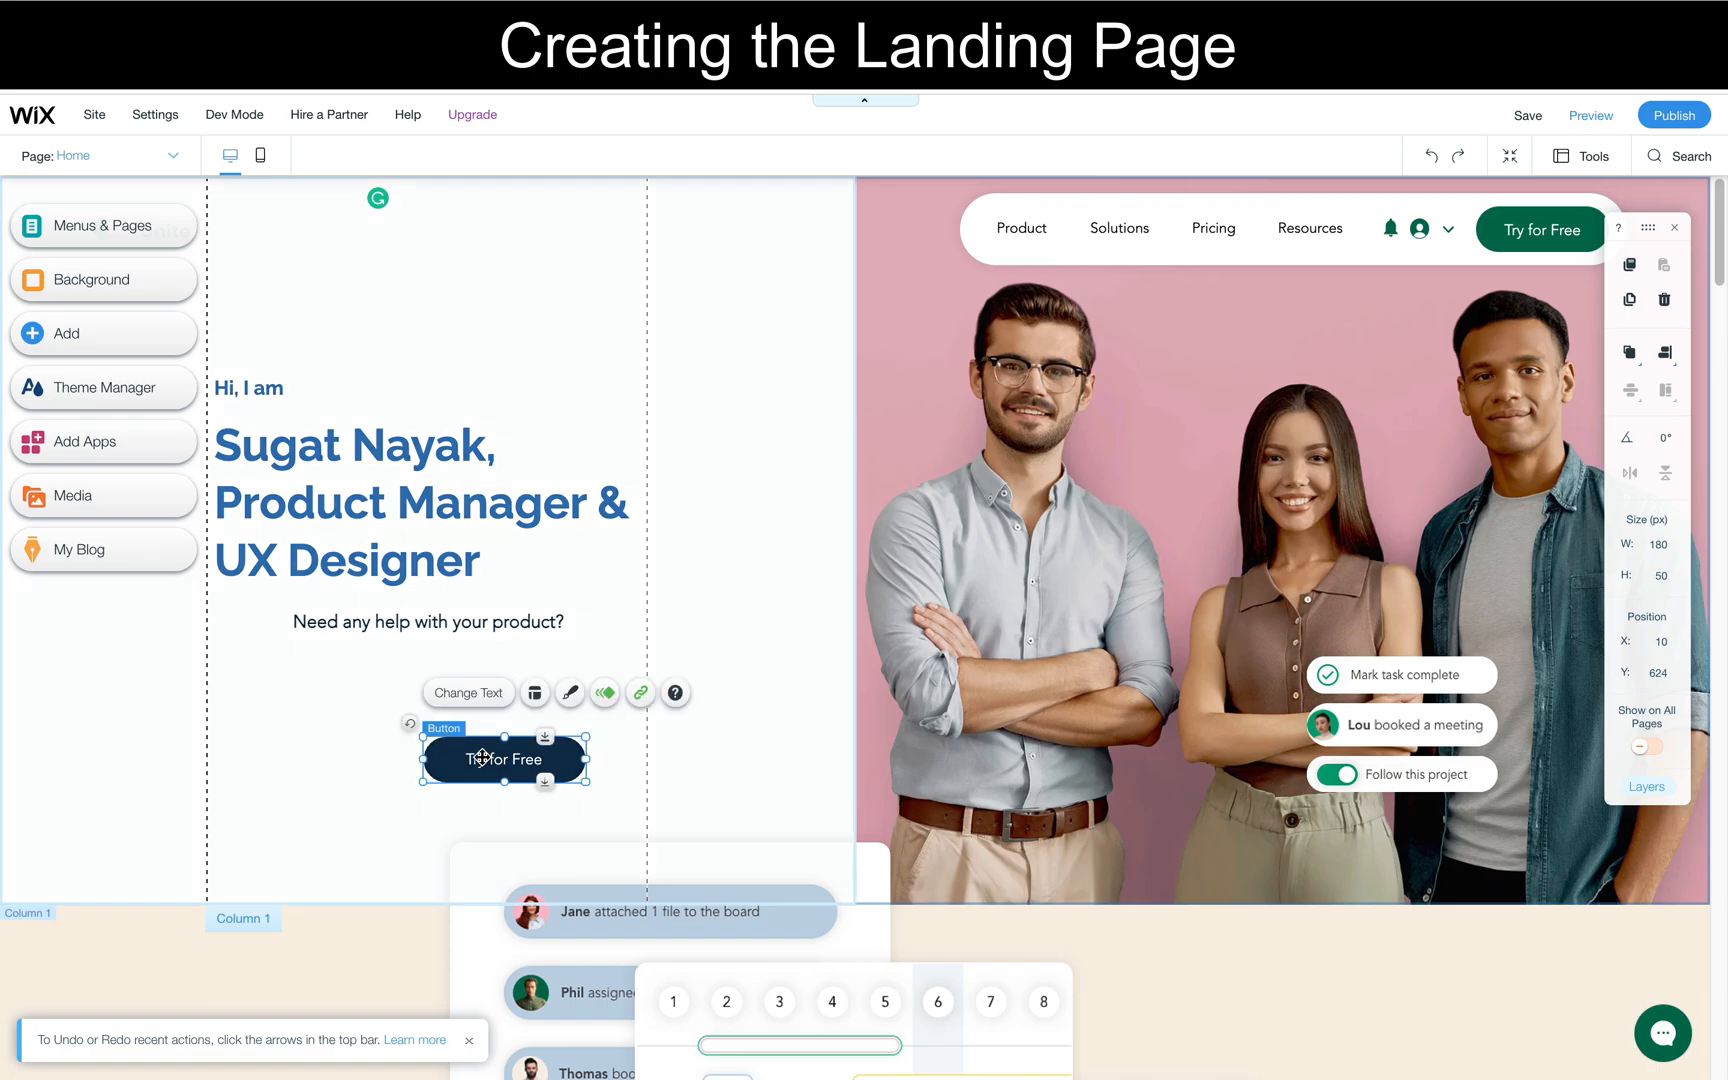
pyautogui.doubleClick(482, 758)
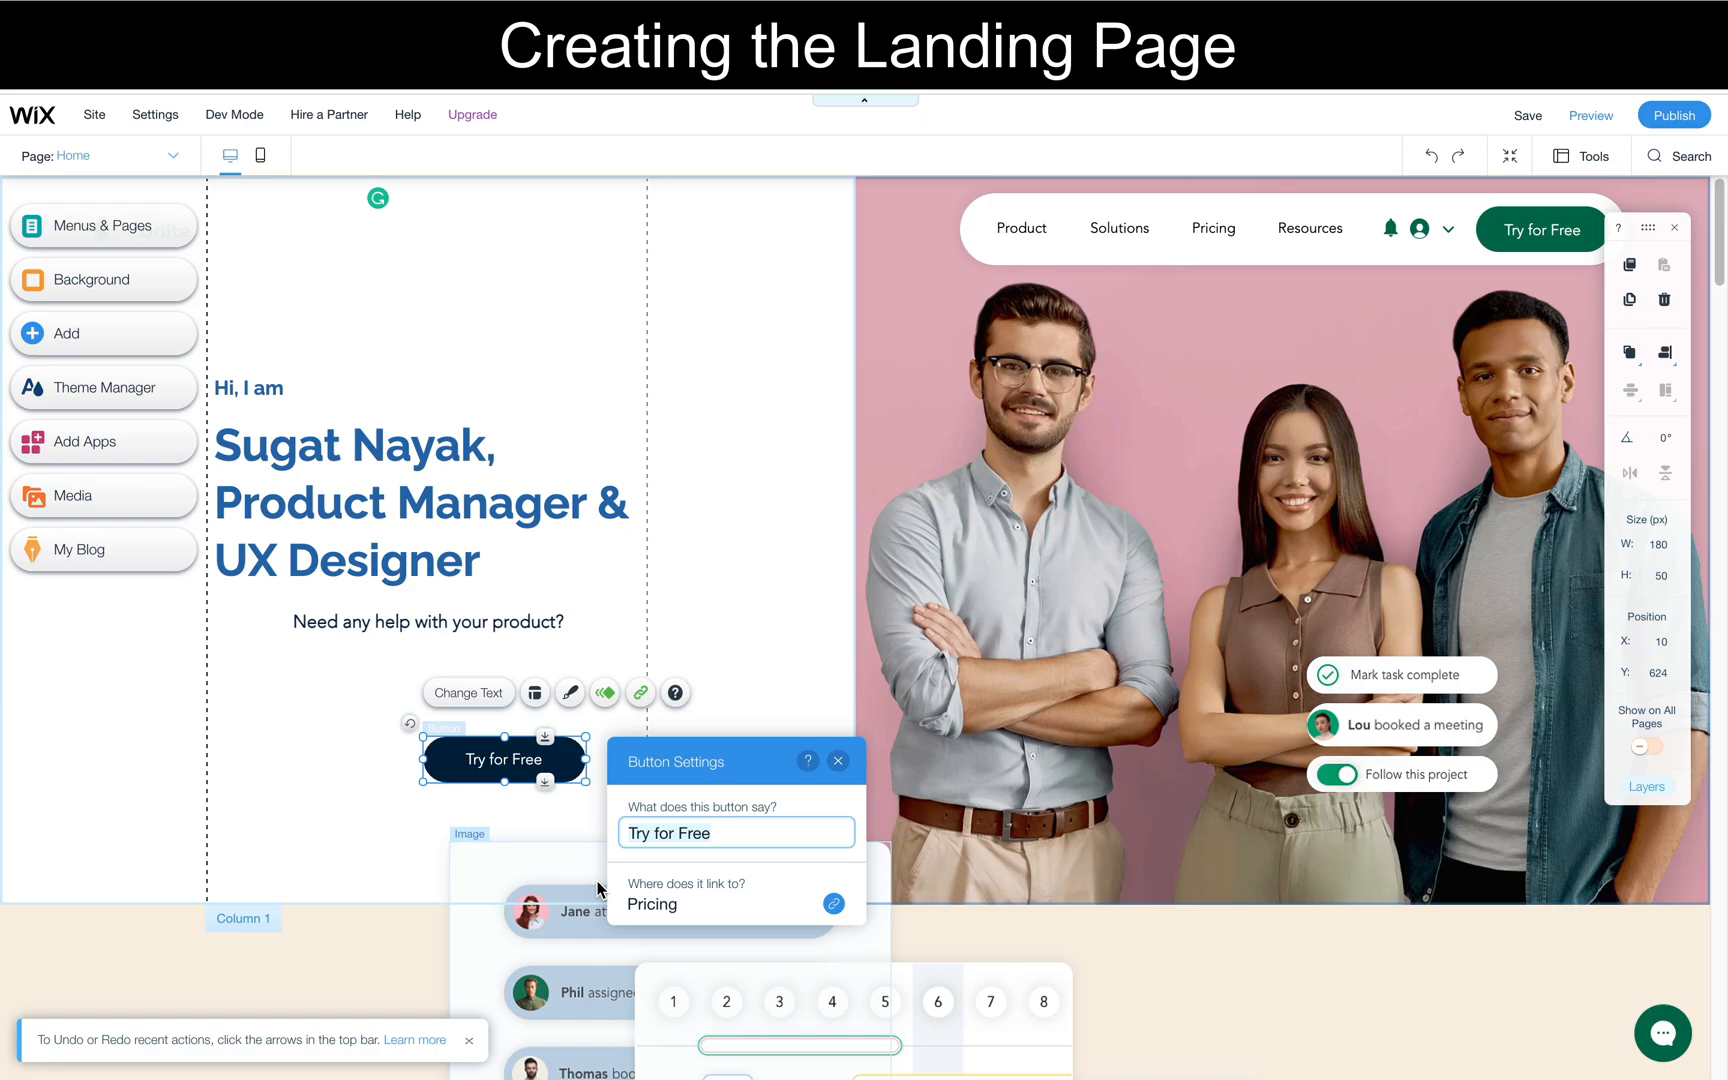
pyautogui.hotkey('ctrl', 'a')
pyautogui.write("Let's")
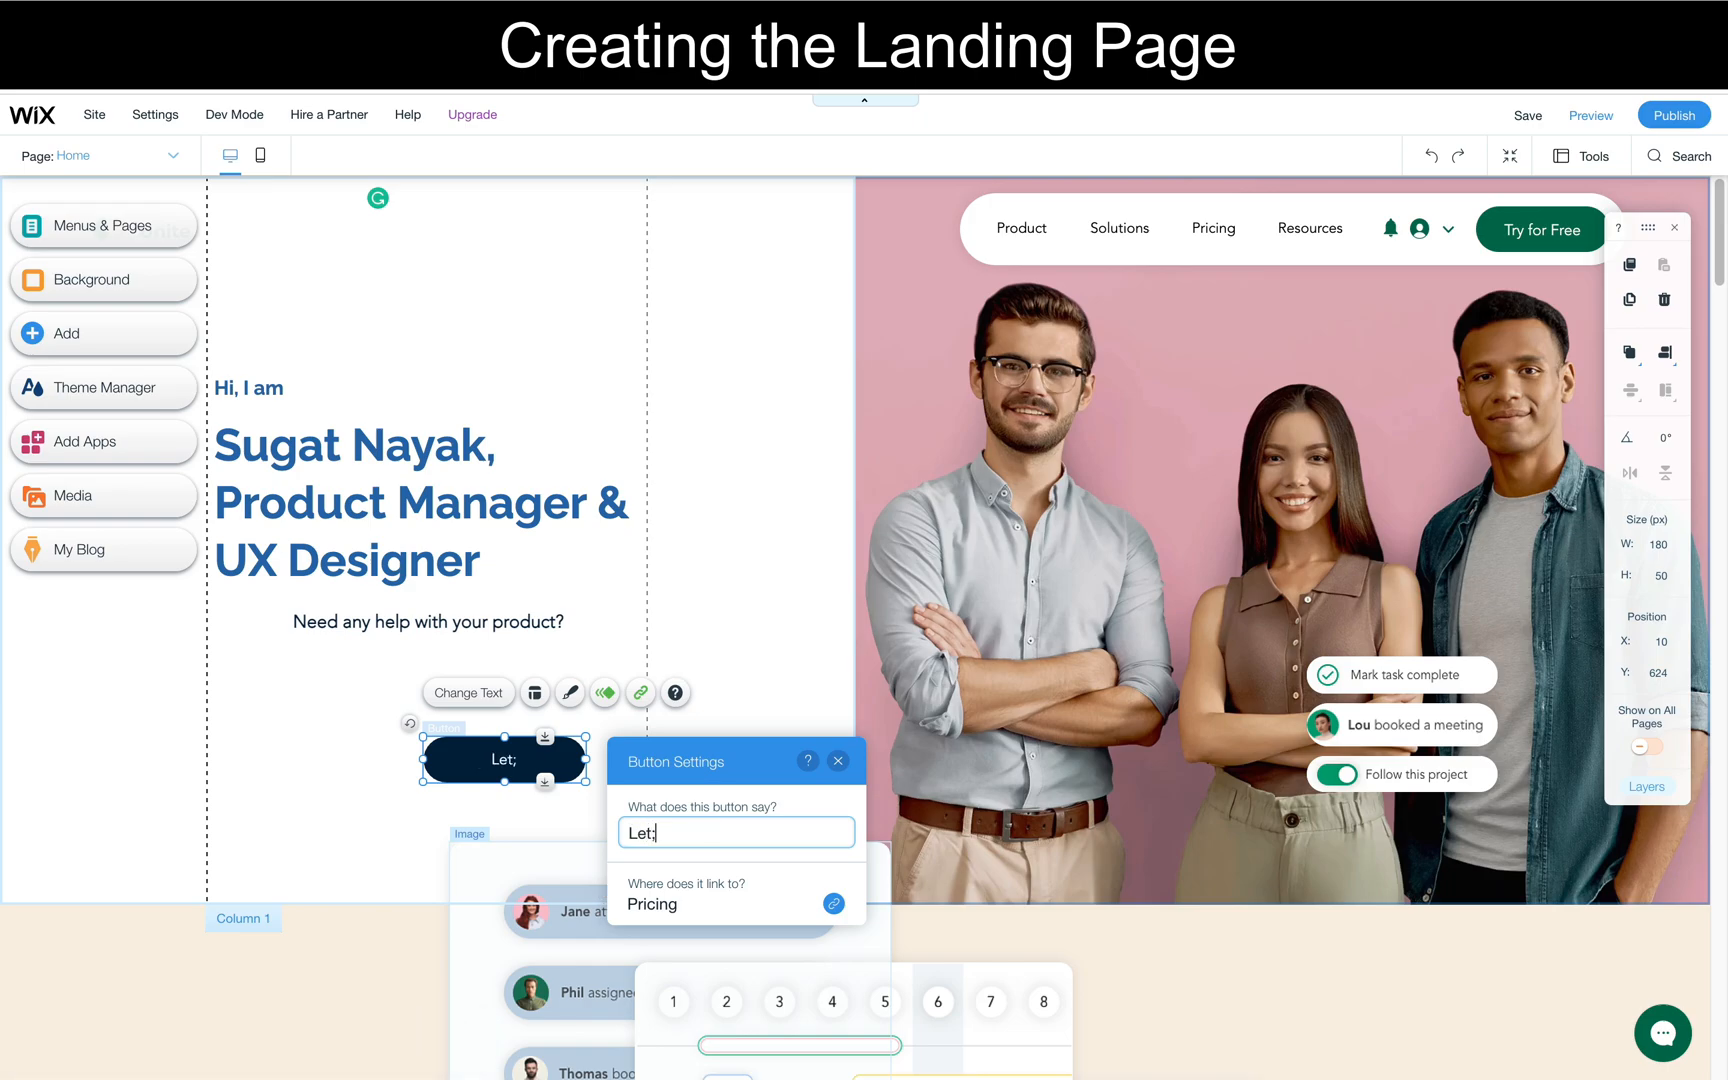
pyautogui.write(' connect')
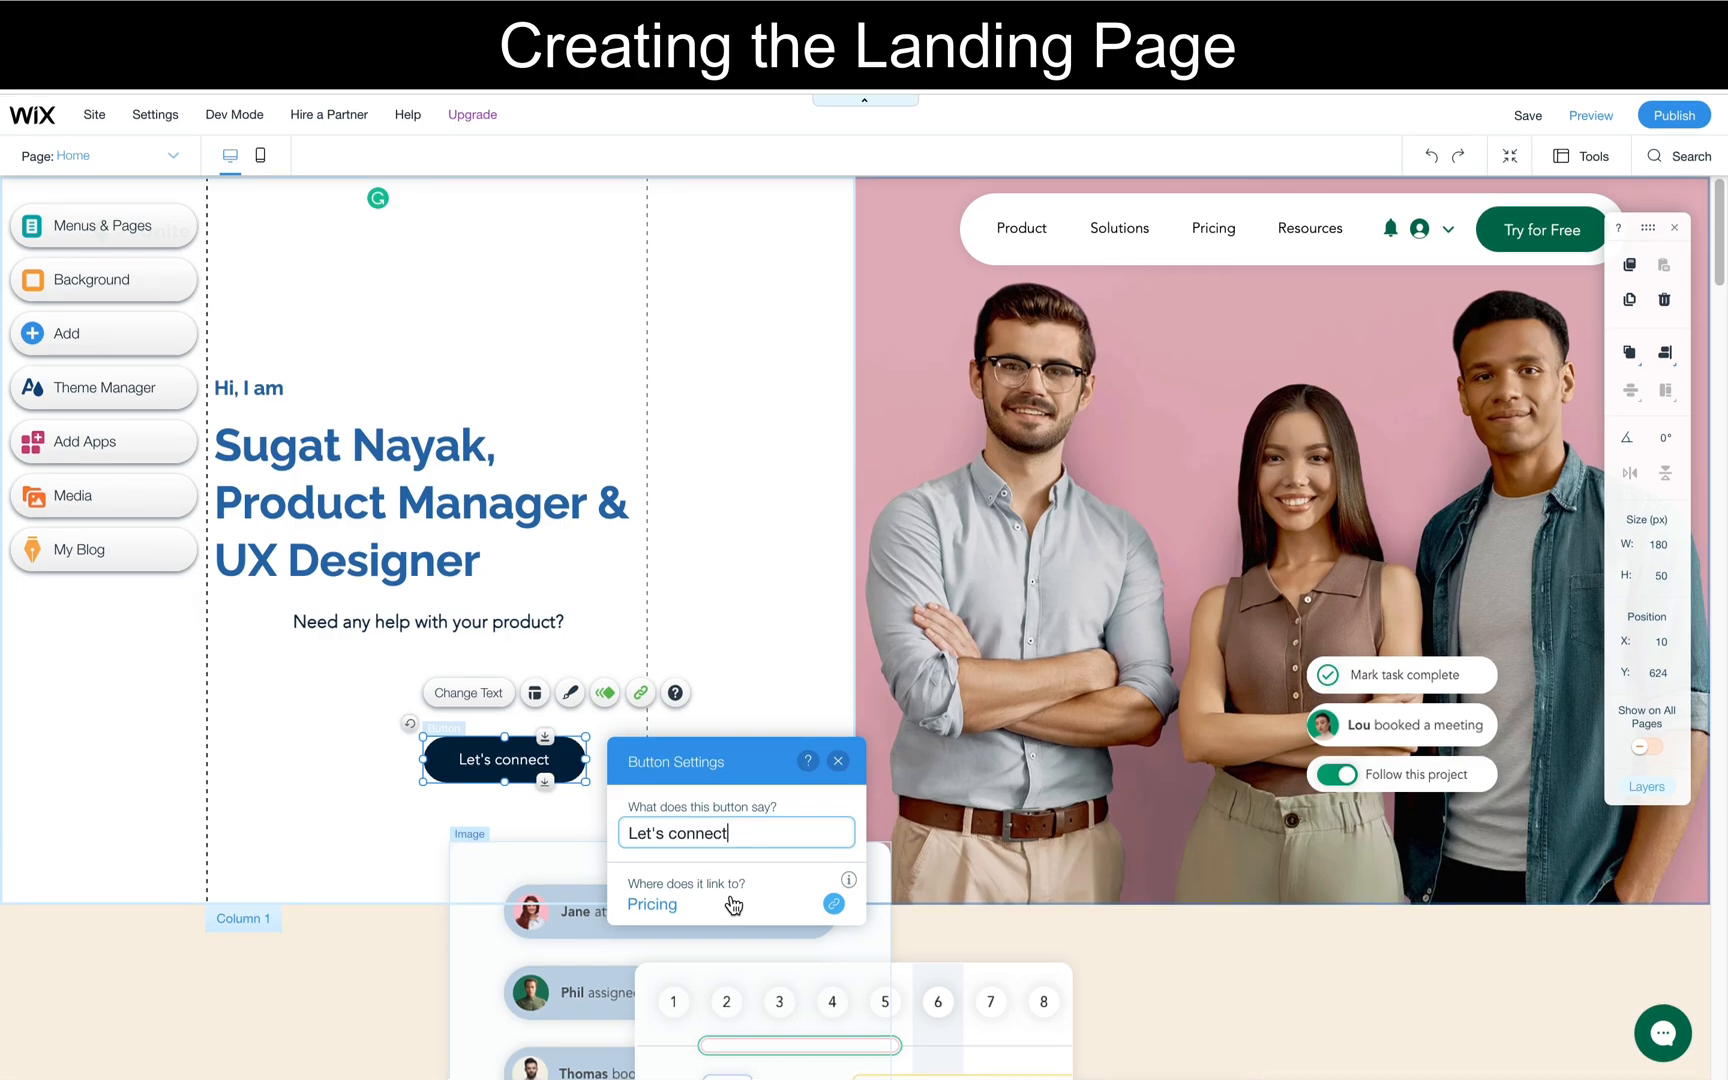
# - Link the "Let's connect" button to the portfolio owner's personal web address, opening in a new window
pyautogui.click(833, 906)
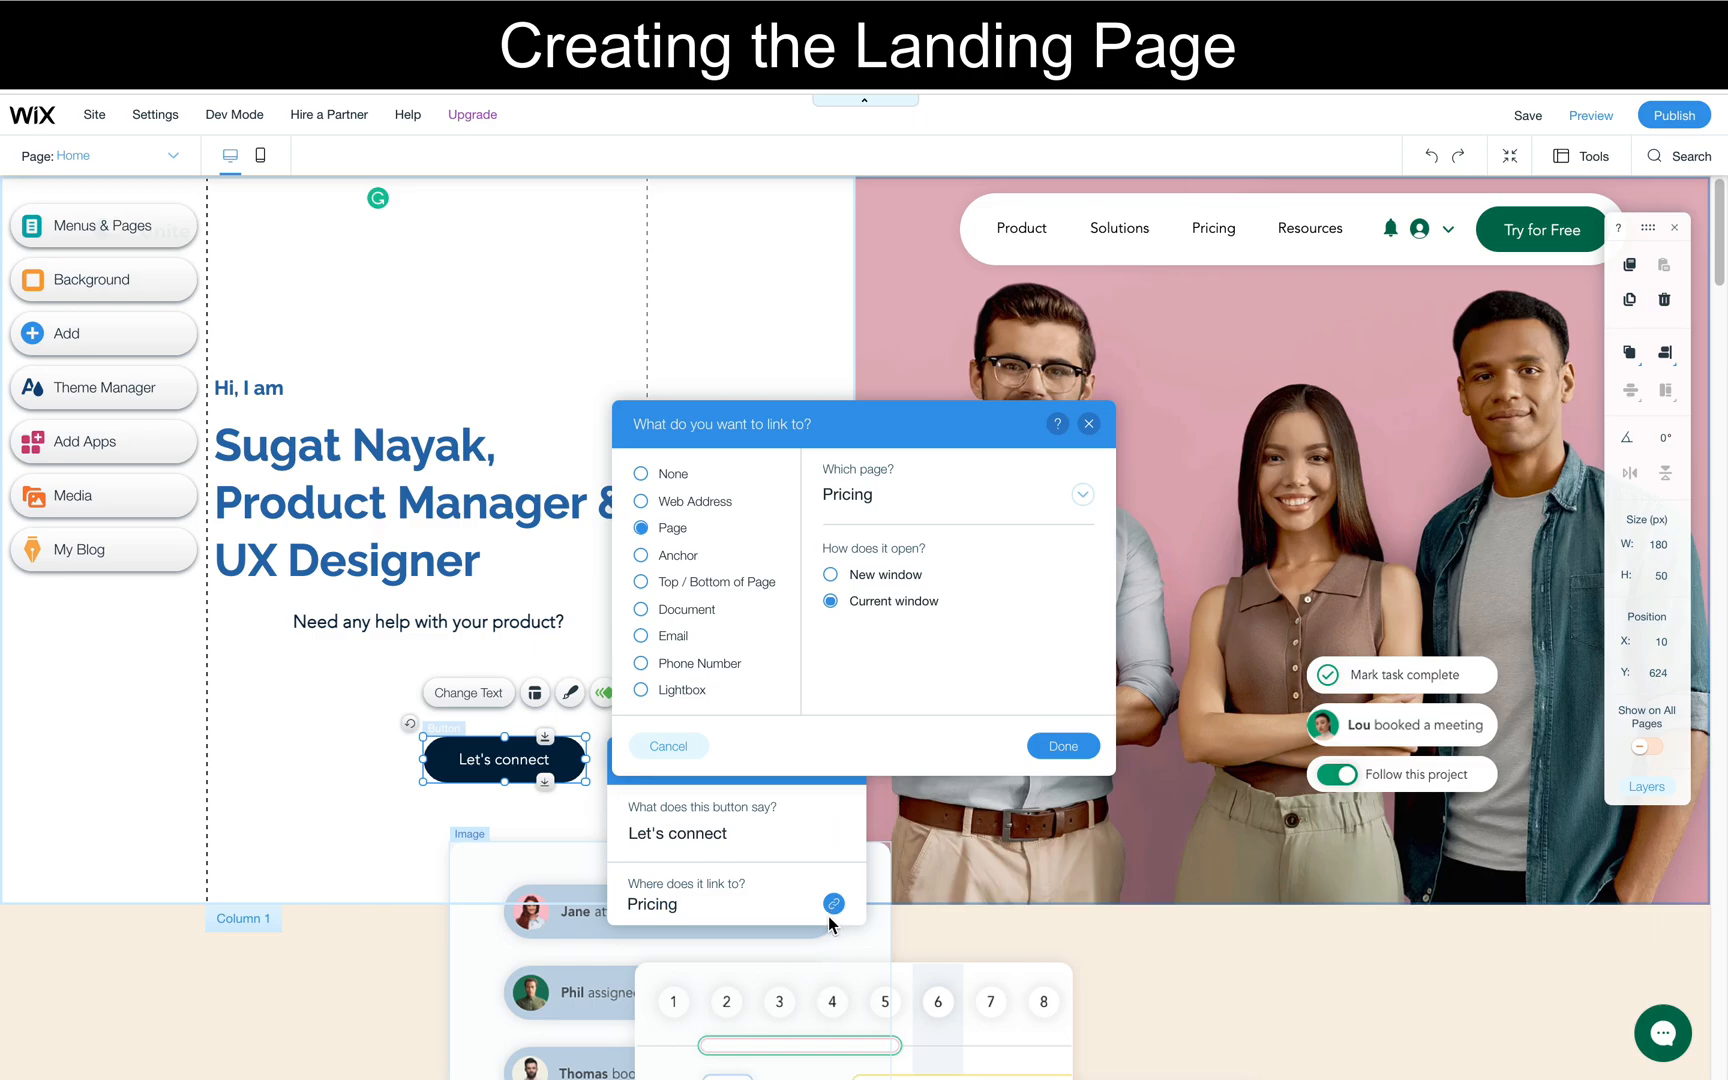
pyautogui.click(643, 502)
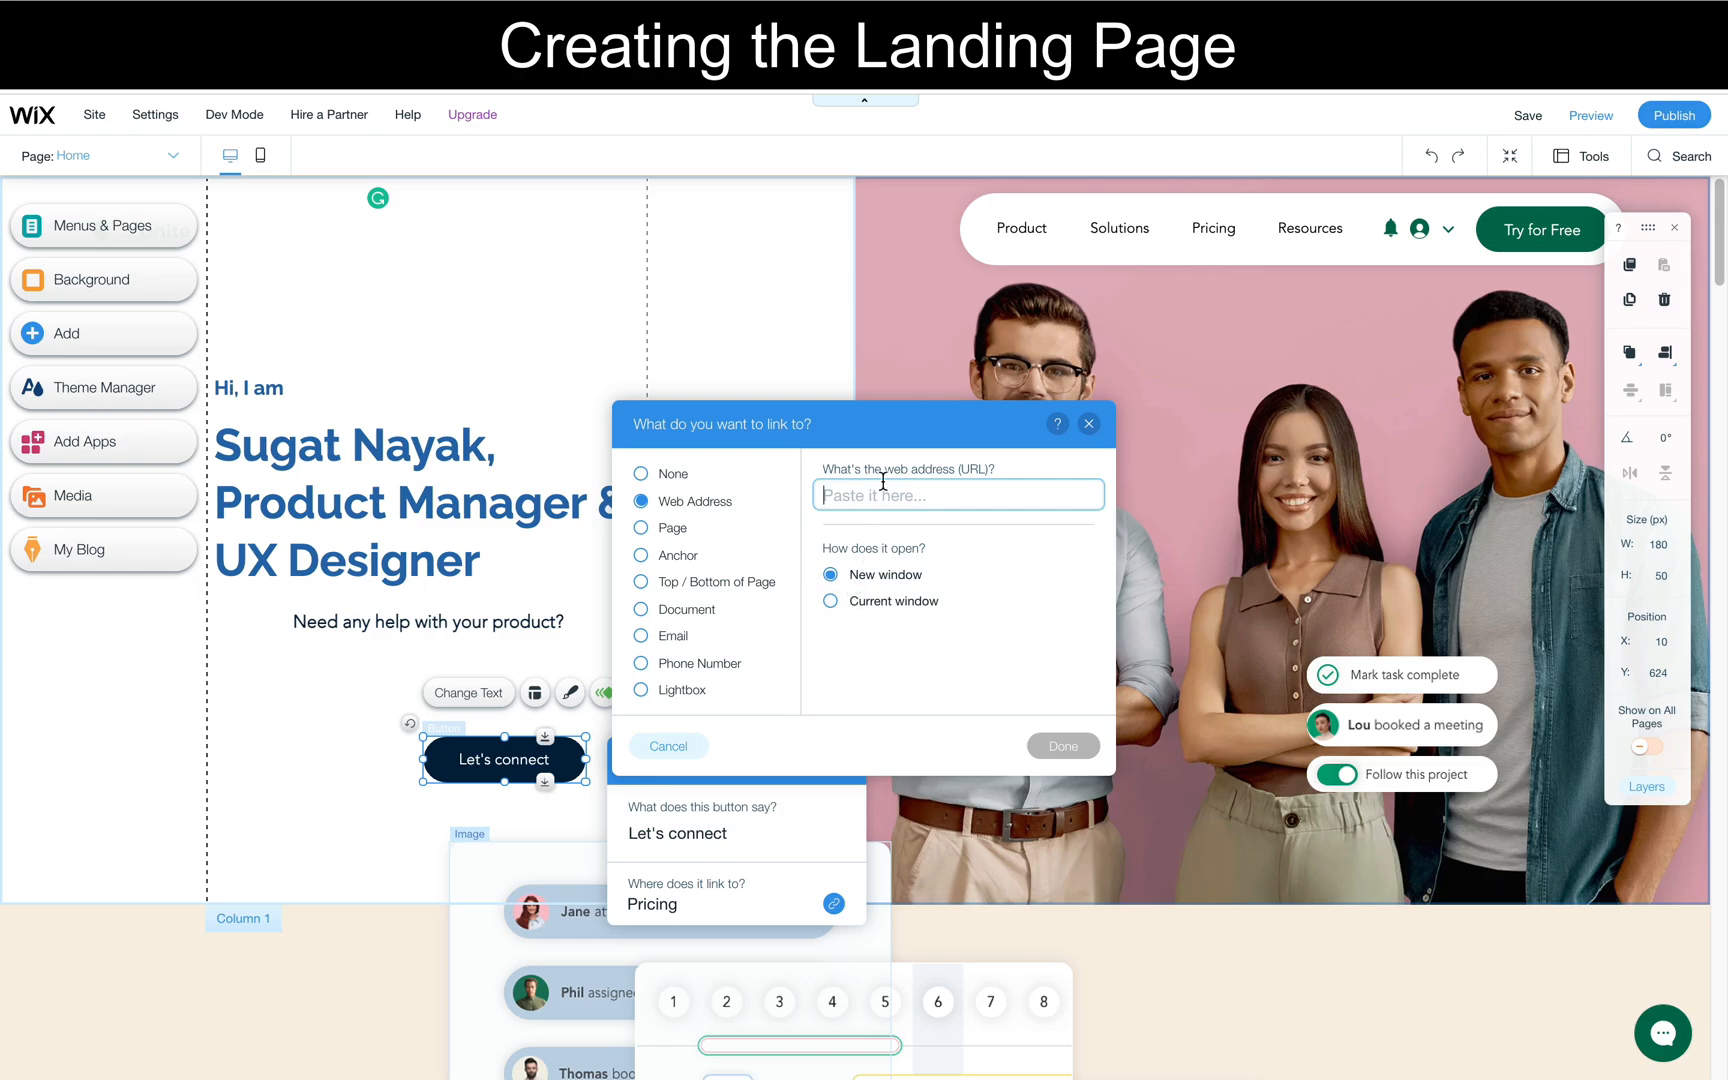
pyautogui.write('Www.sugatnayua')
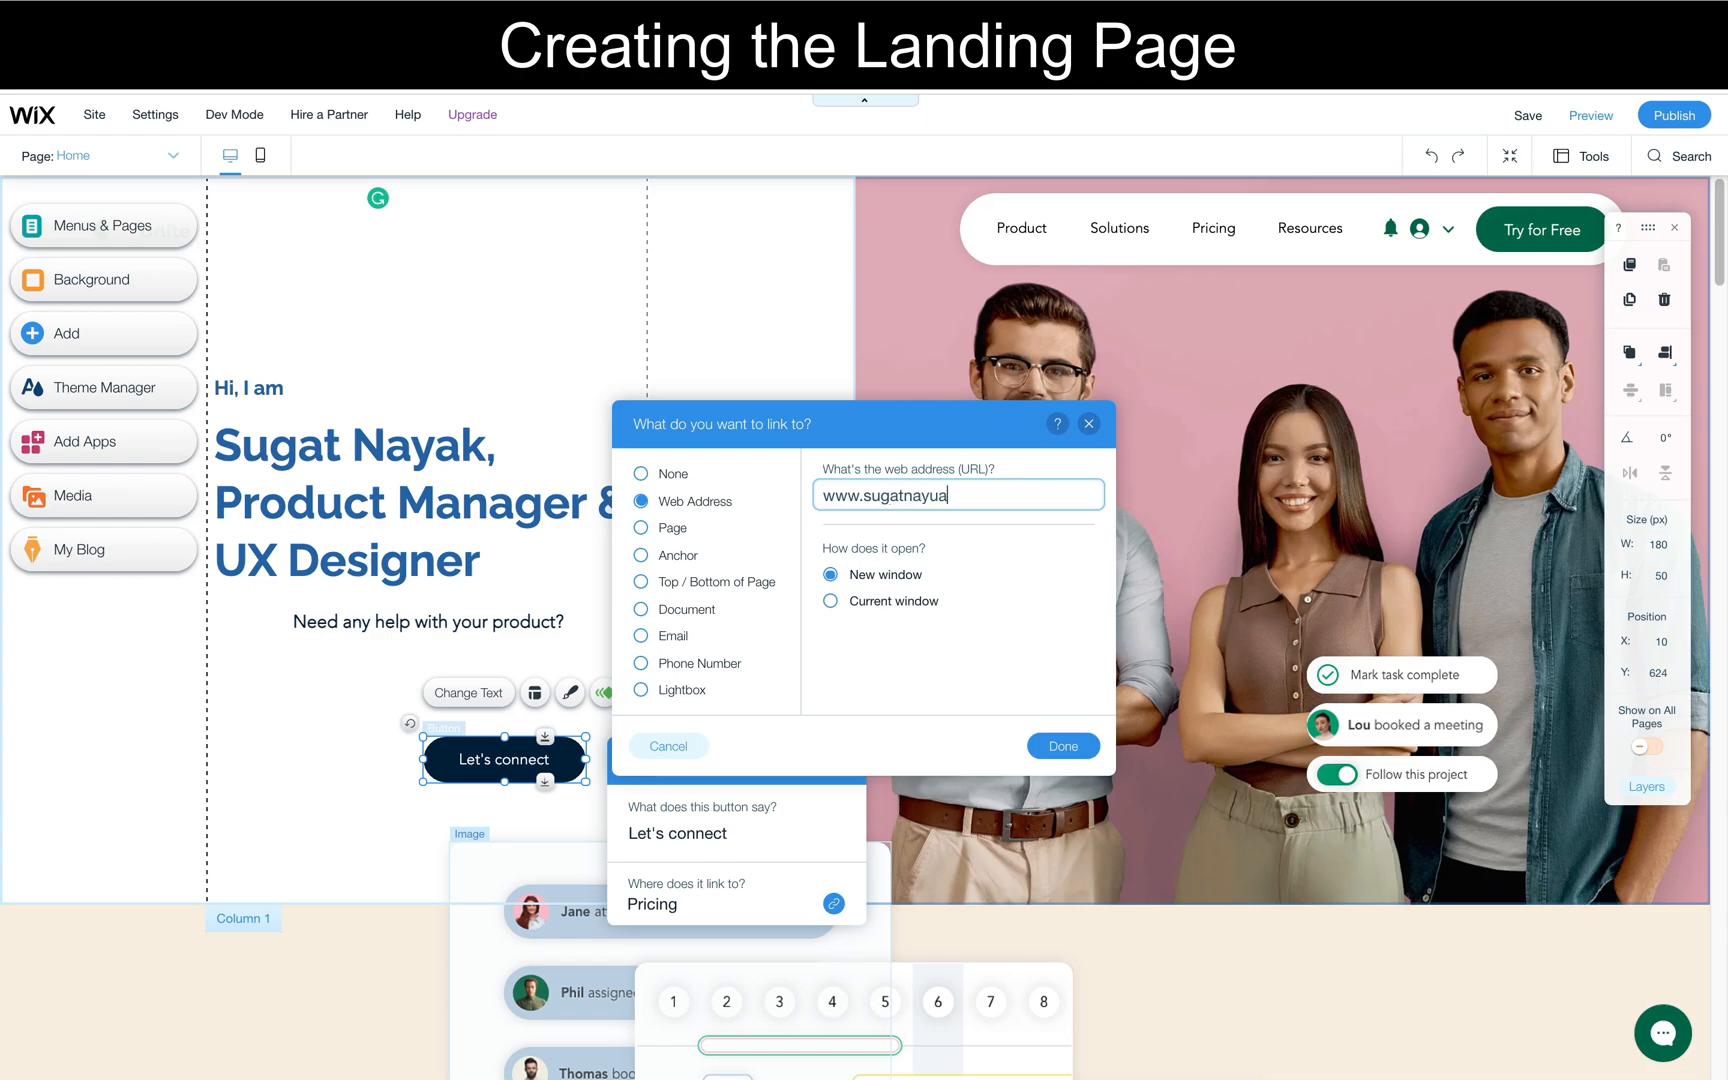
pyautogui.press('BackSpace')
pyautogui.press('BackSpace')
pyautogui.write('ak.com')
pyautogui.click(1049, 749)
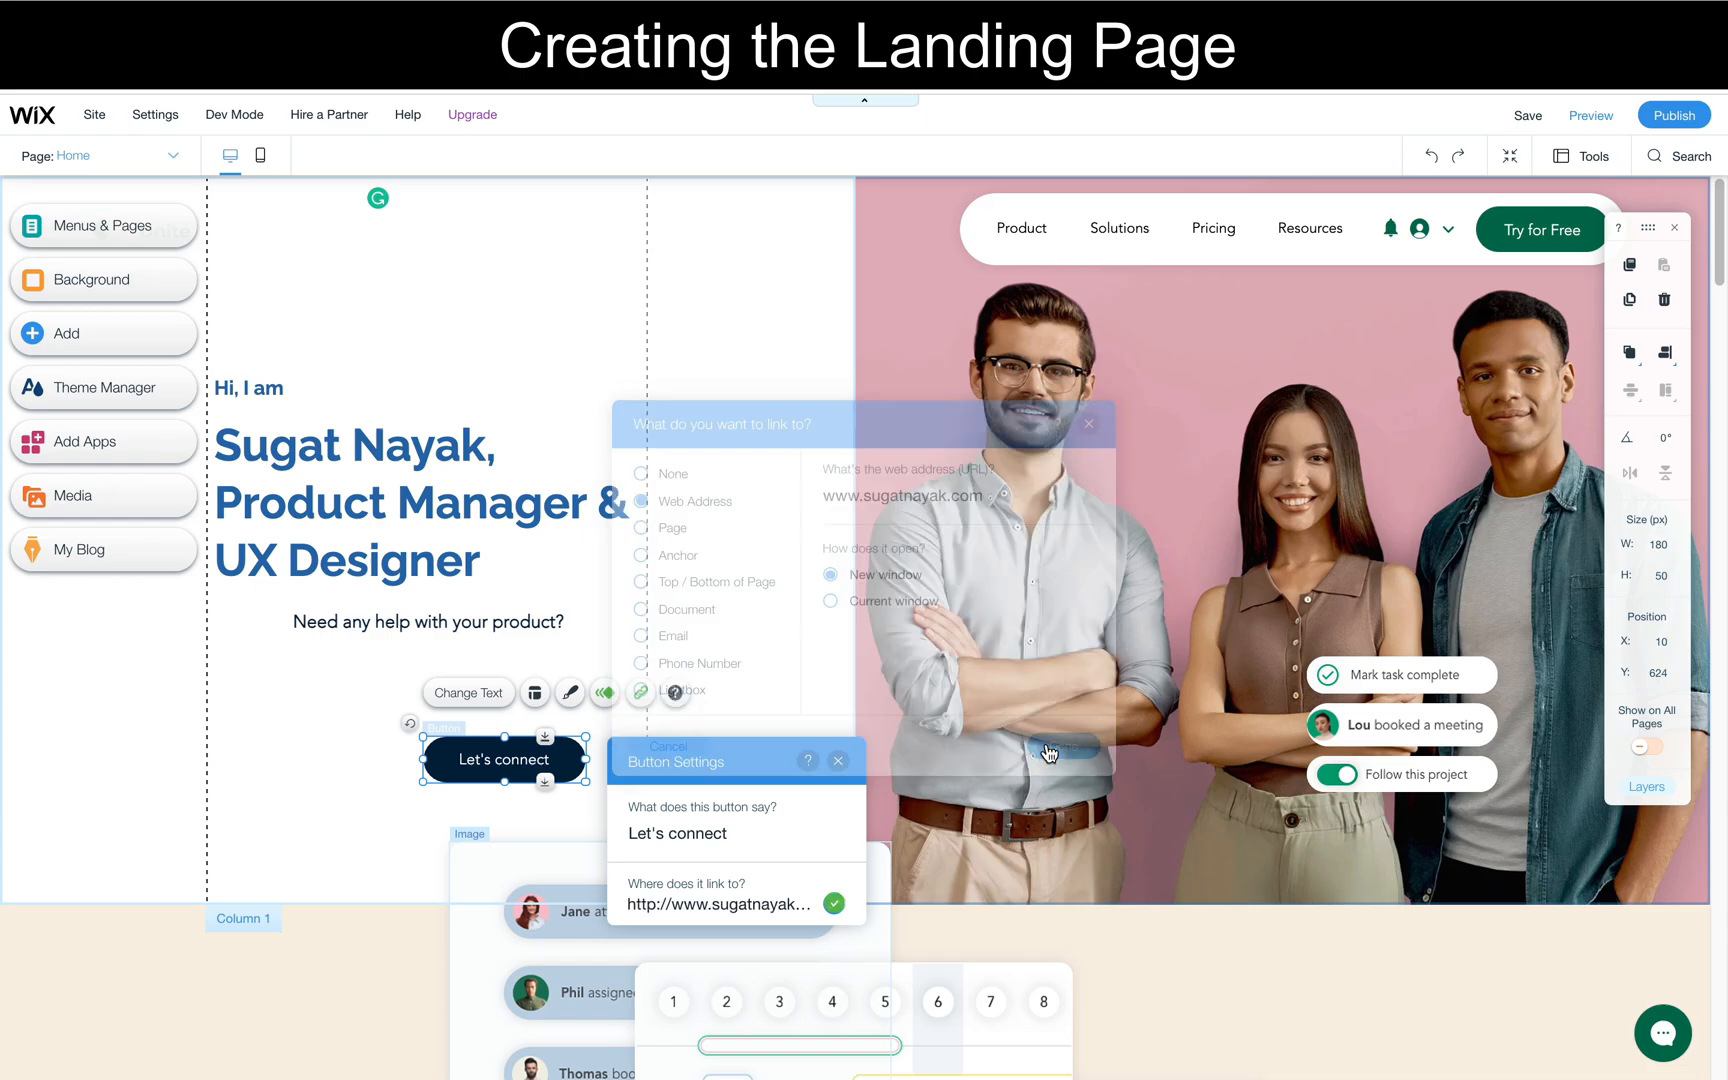
pyautogui.click(591, 795)
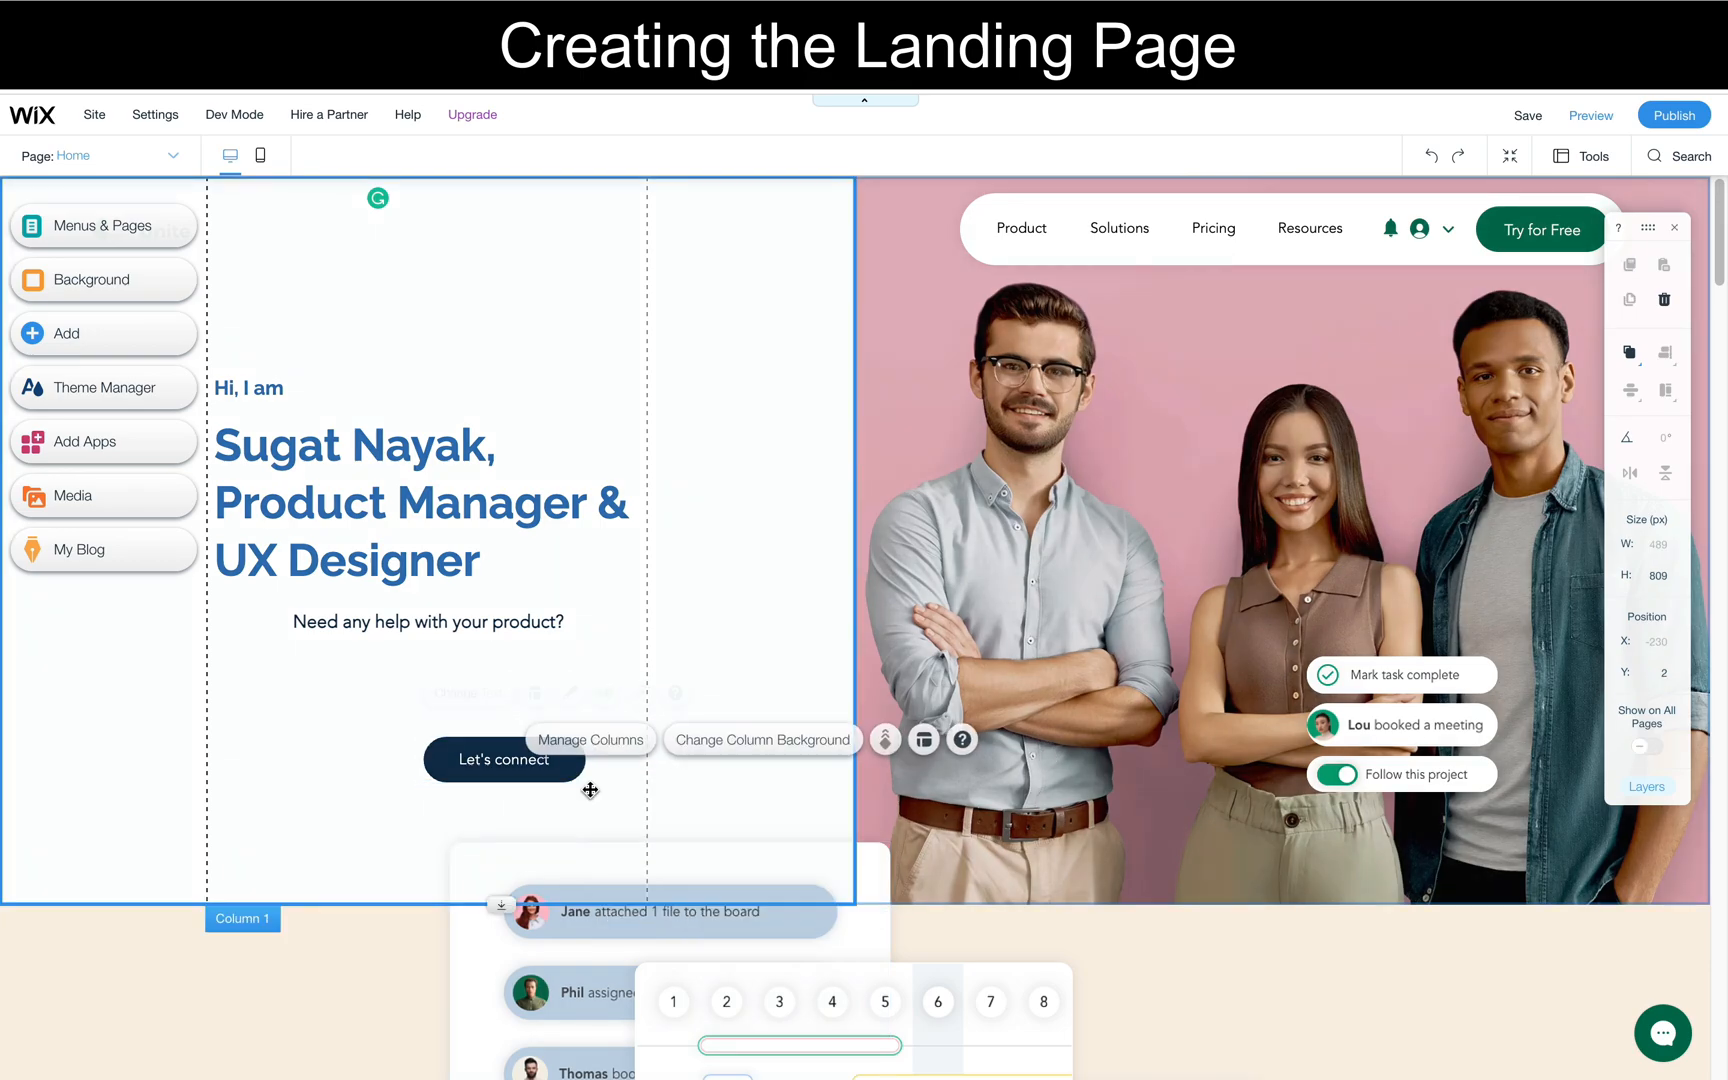
# - Customize the "Let's connect" button's design by setting its background fill to the theme blue #286EB0
pyautogui.click(565, 763)
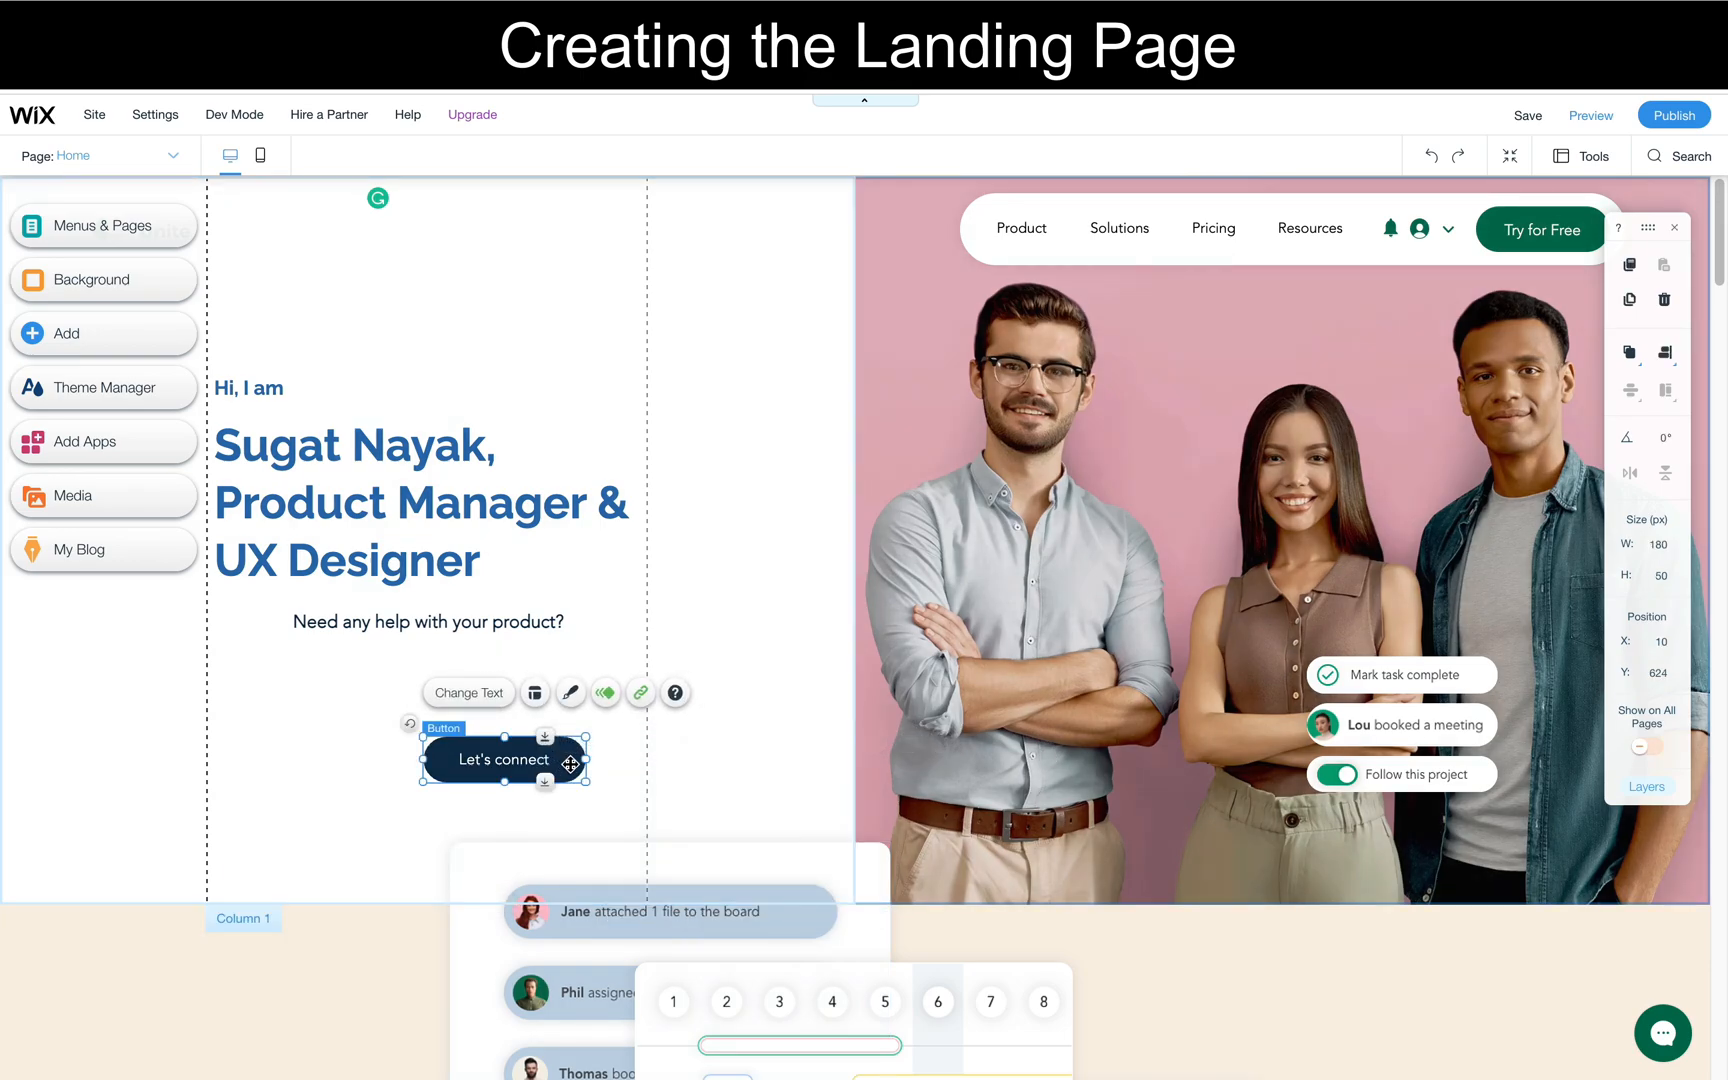
pyautogui.click(488, 697)
pyautogui.click(443, 764)
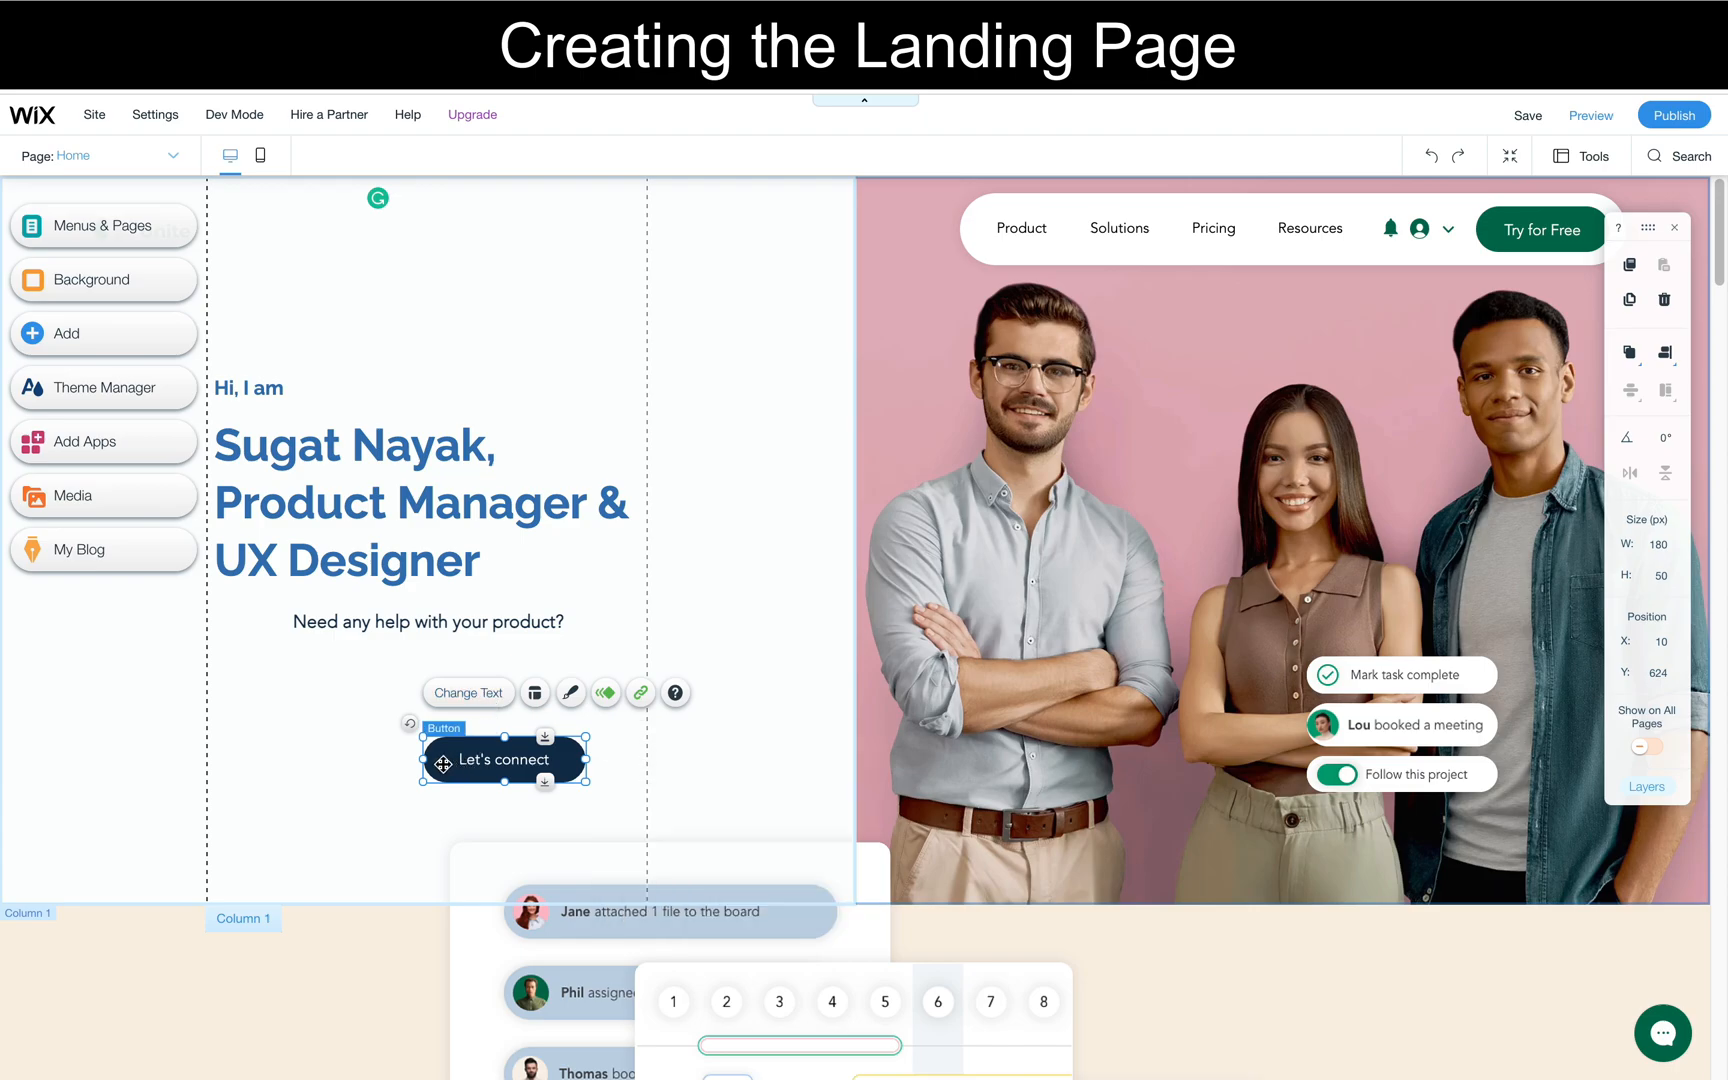
pyautogui.click(443, 764)
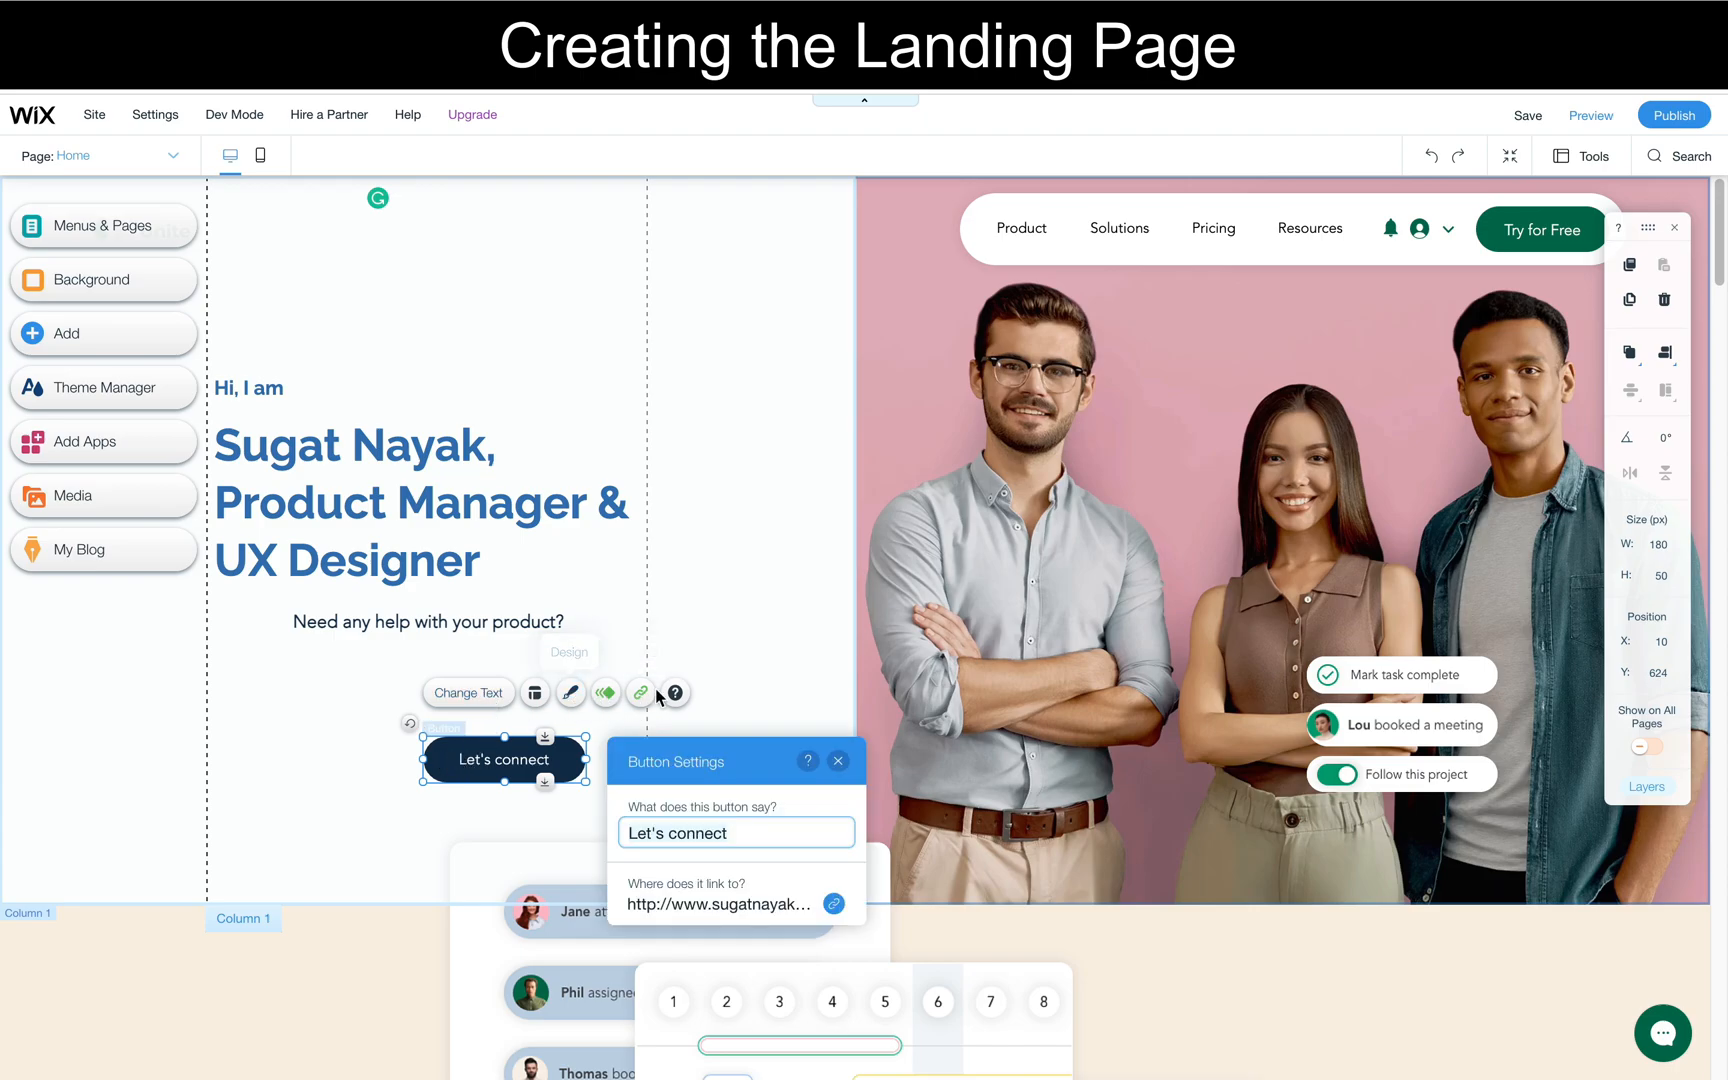
pyautogui.click(571, 693)
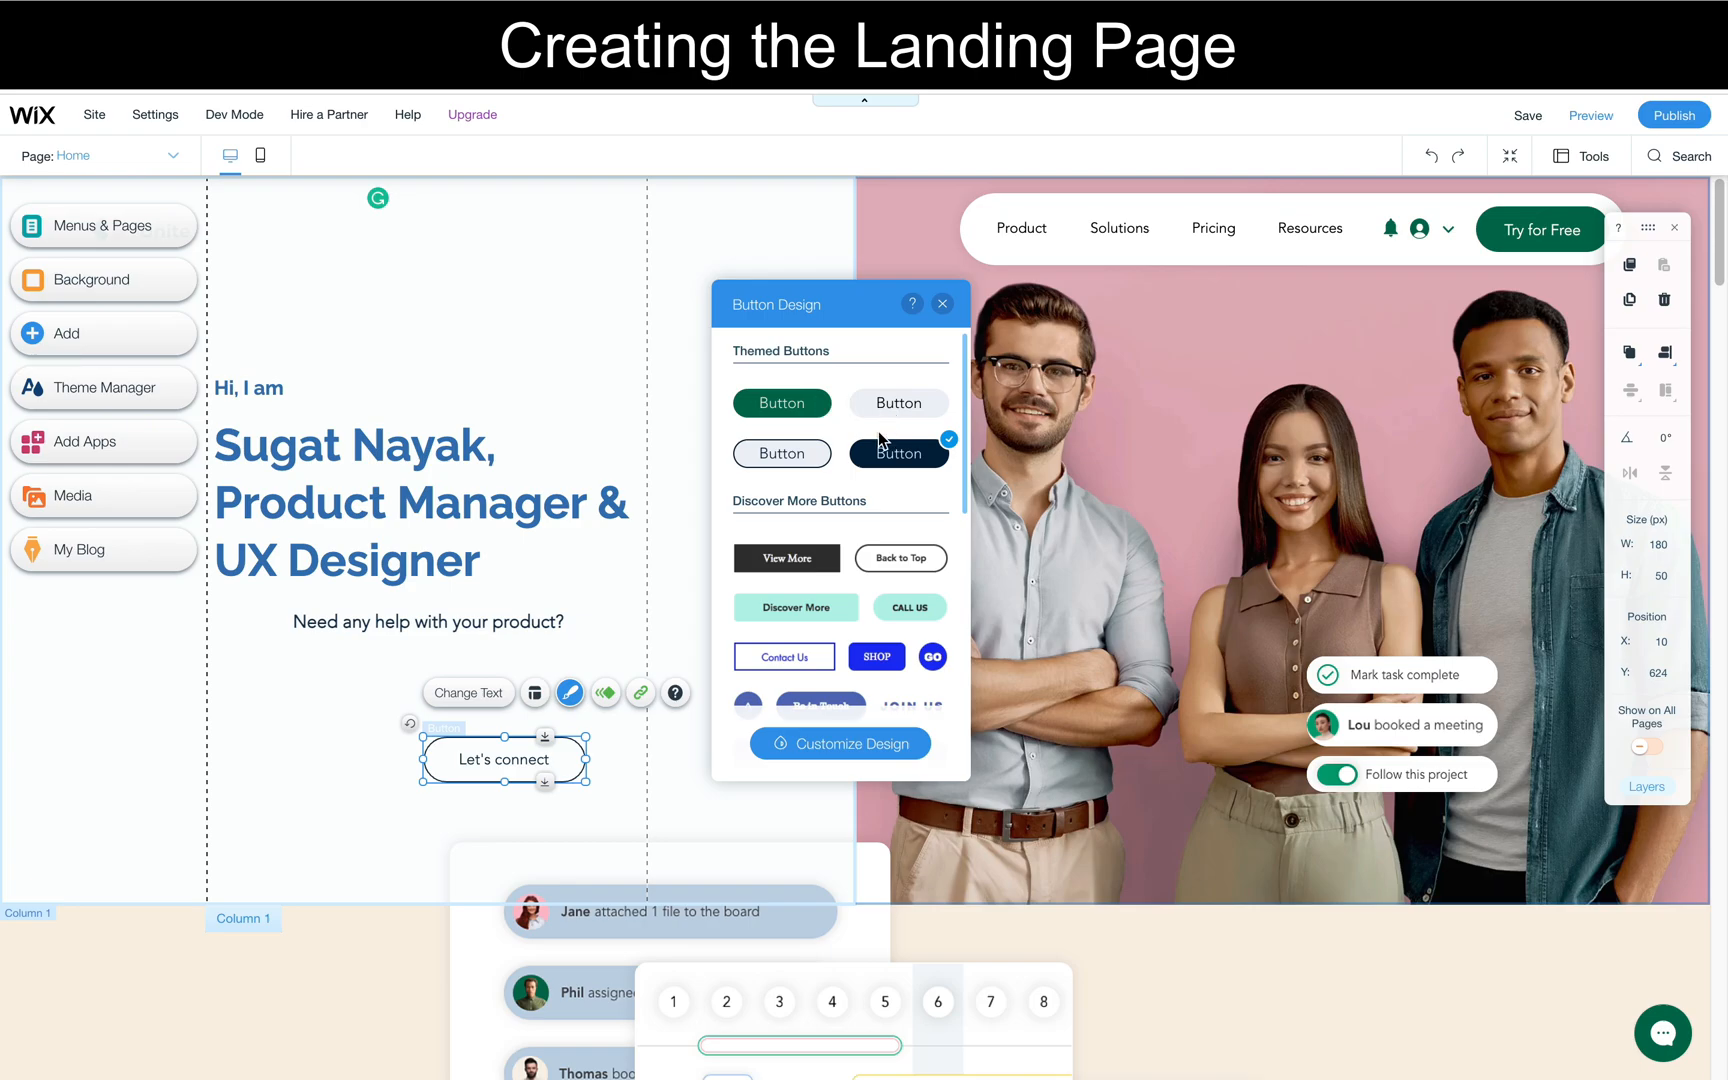
pyautogui.scroll(-5, 878, 450)
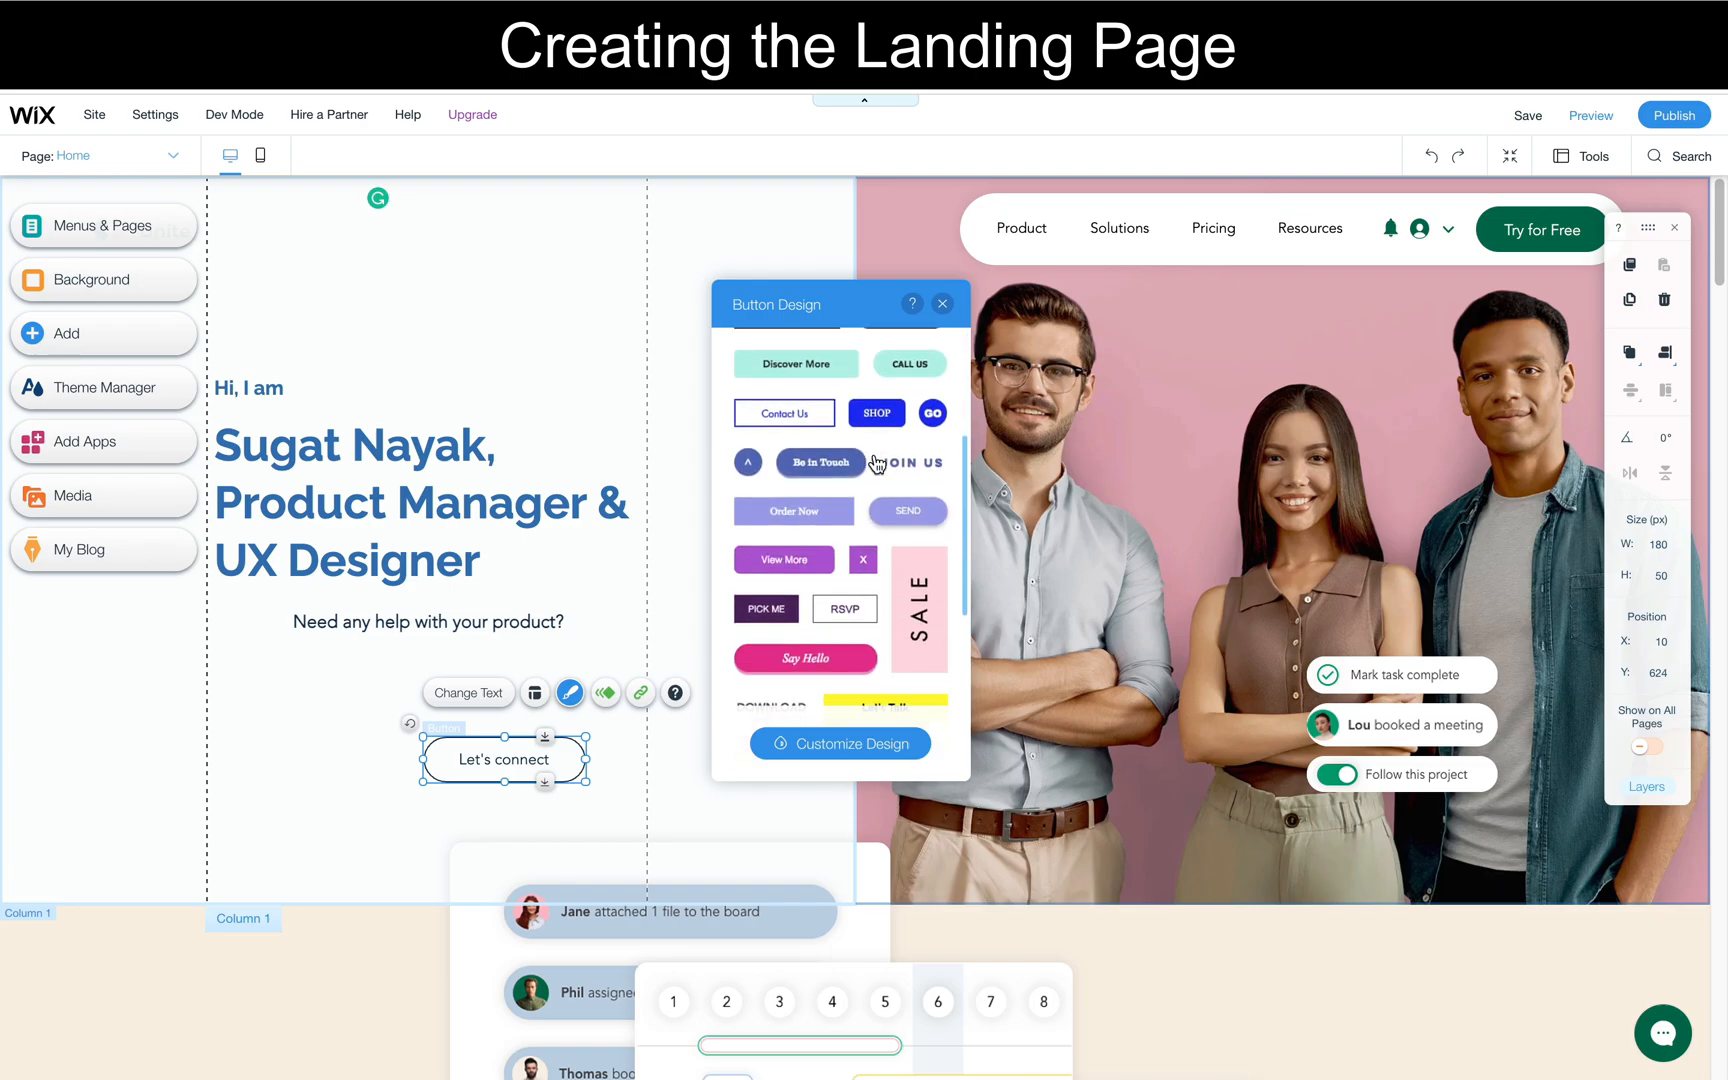
pyautogui.scroll(-4, 848, 523)
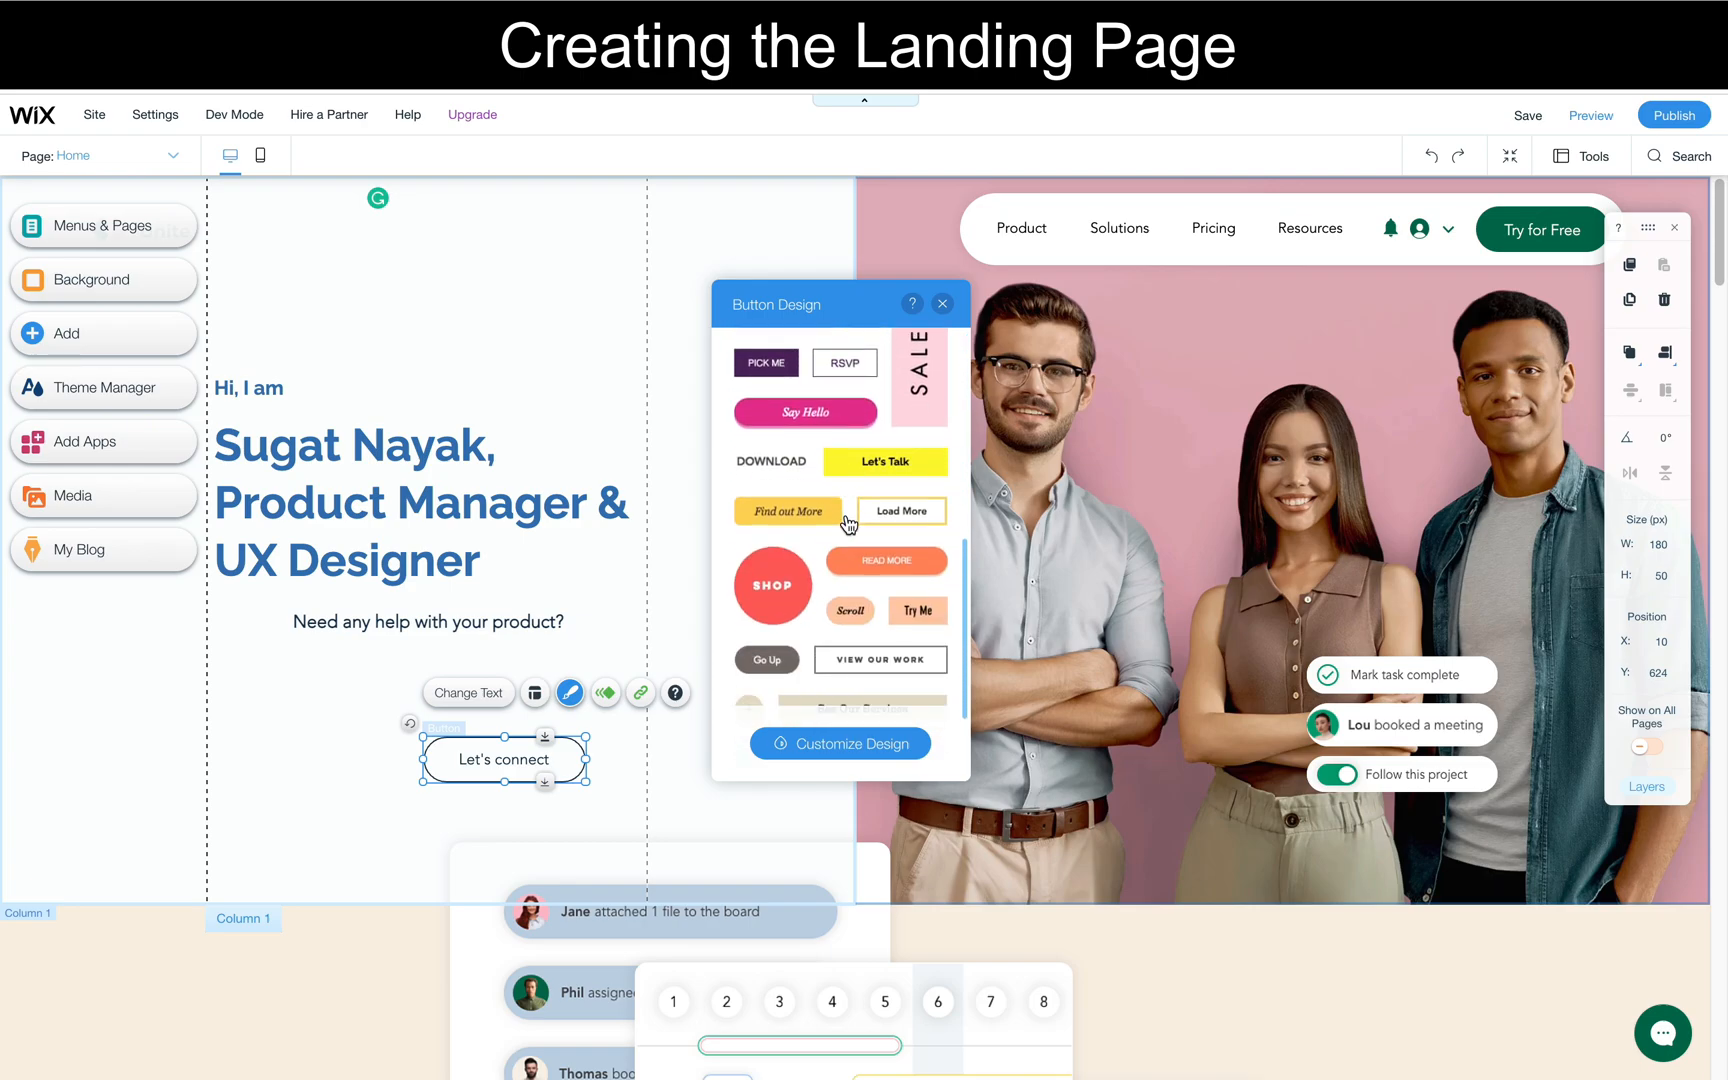
pyautogui.scroll(-3, 853, 680)
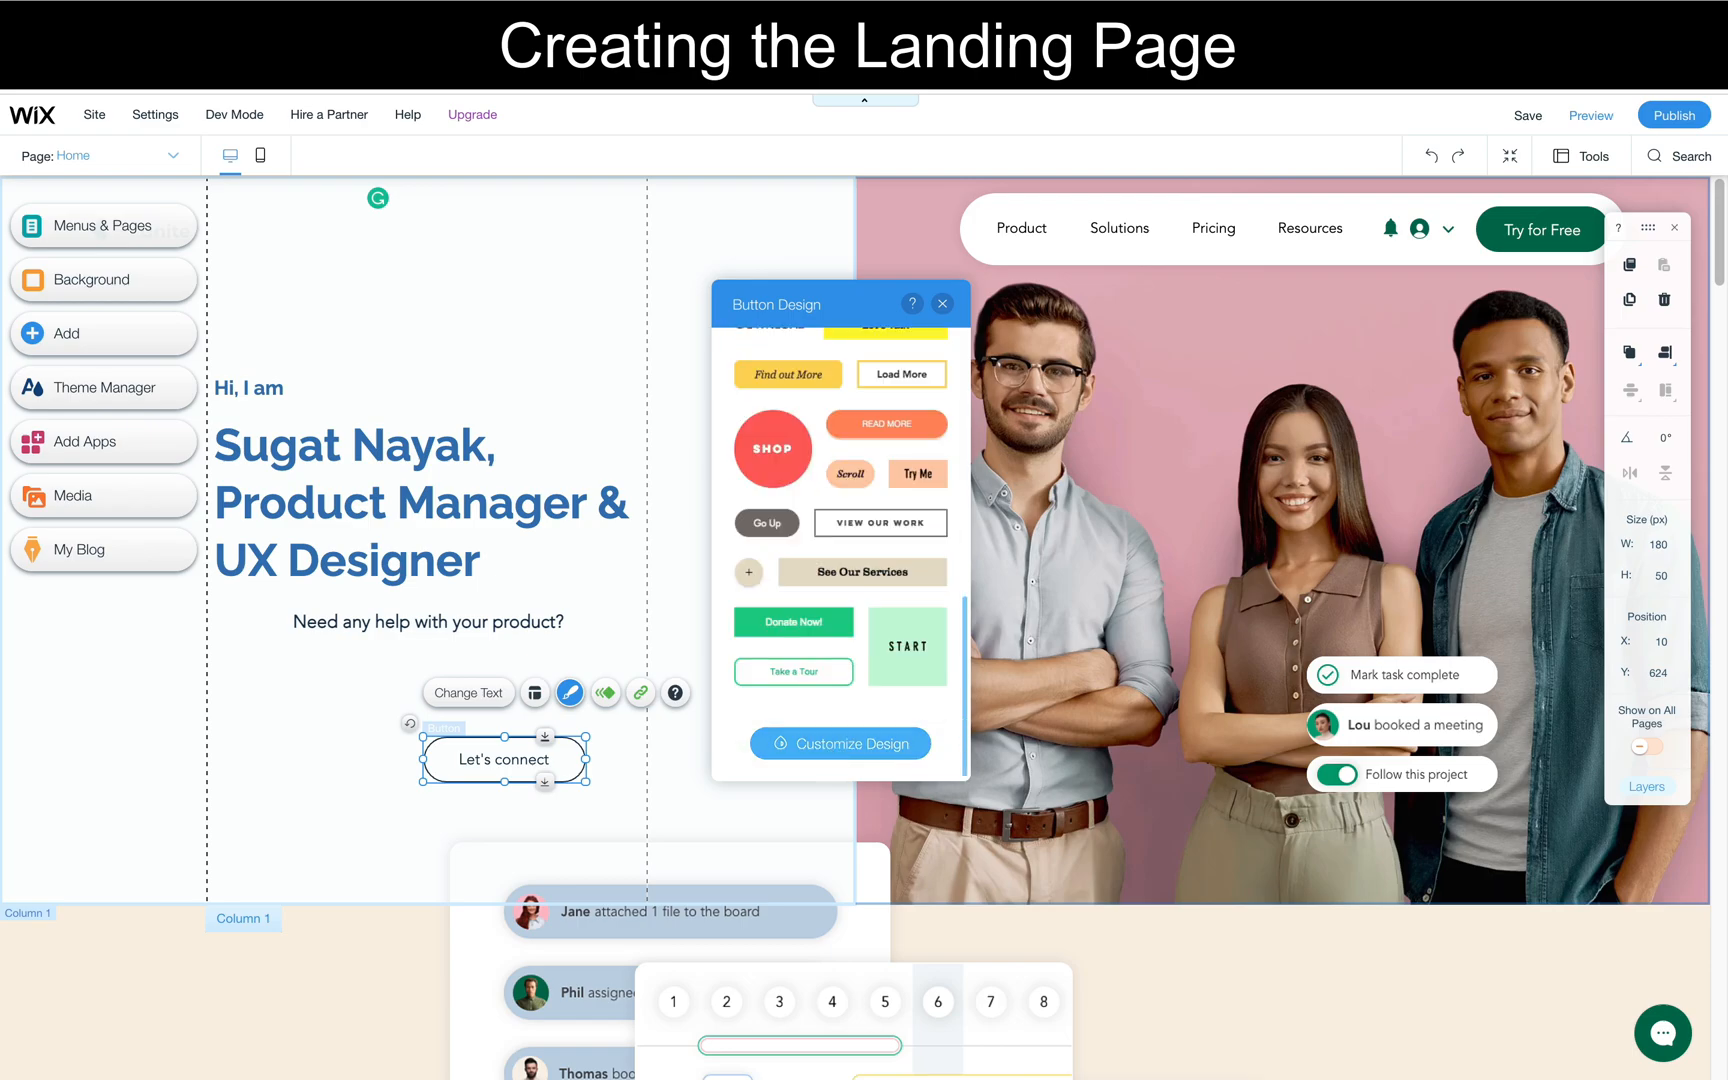
pyautogui.click(831, 745)
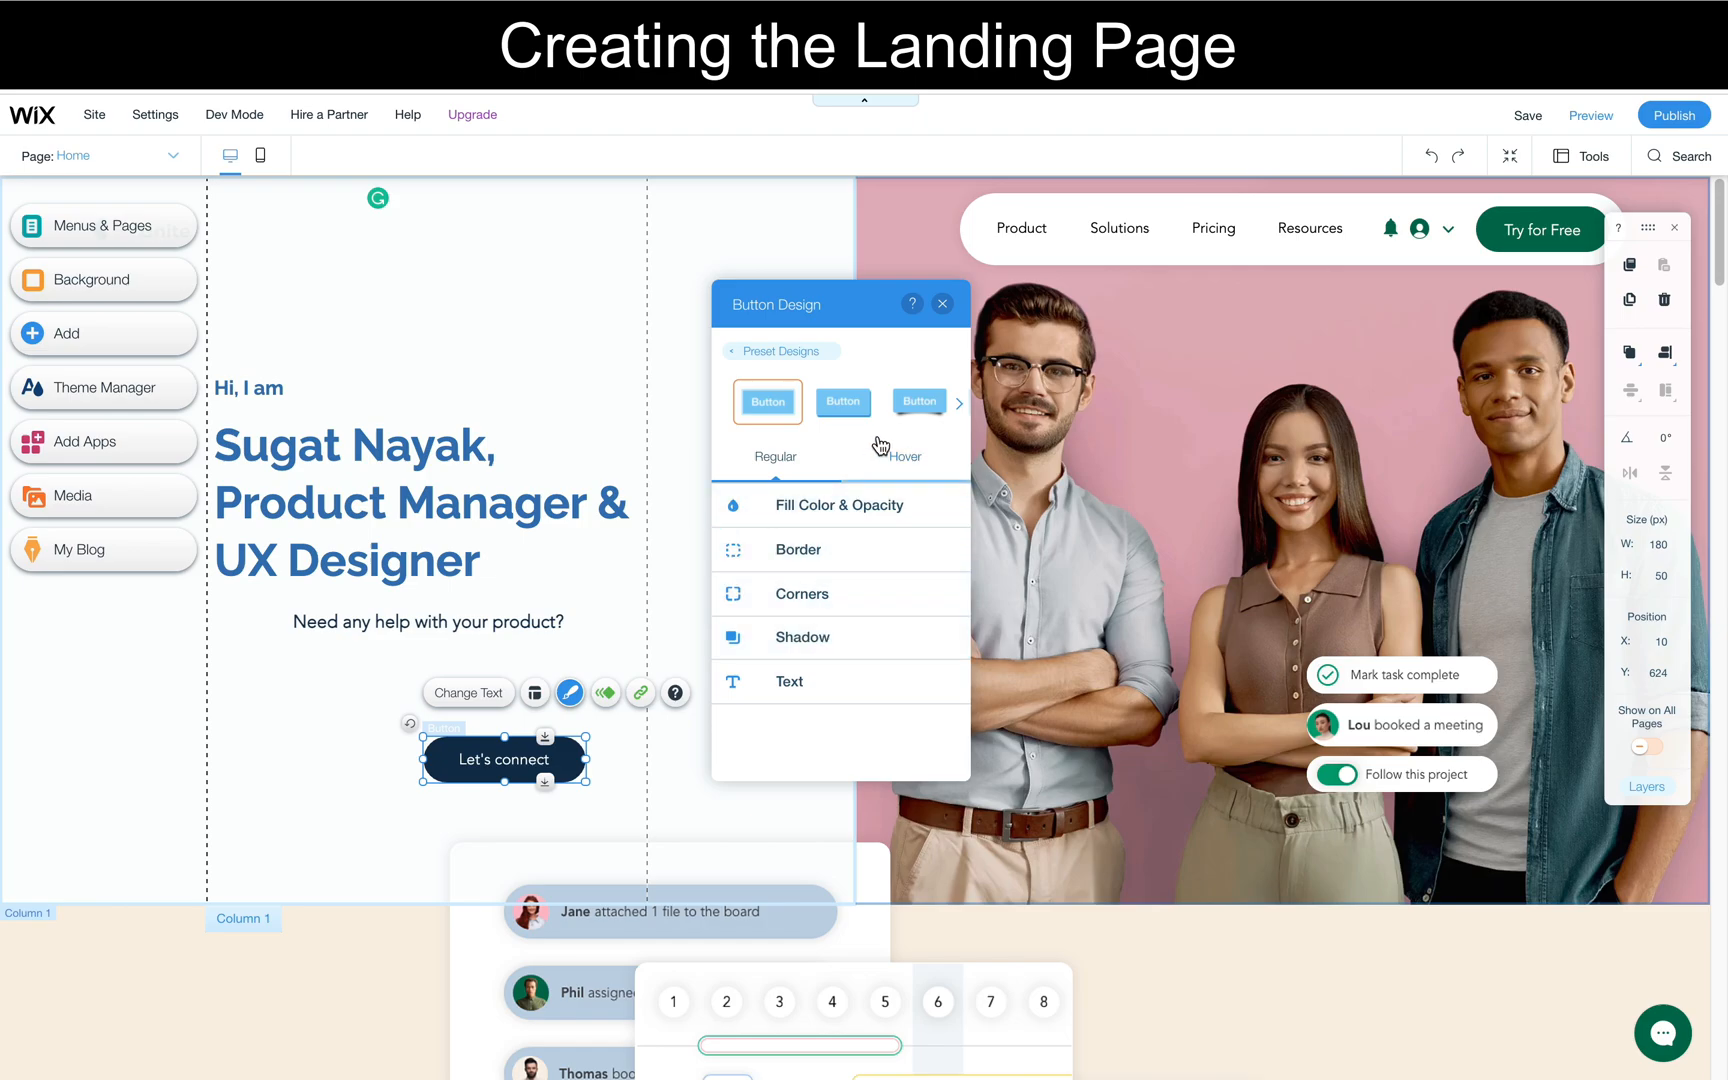
pyautogui.click(749, 508)
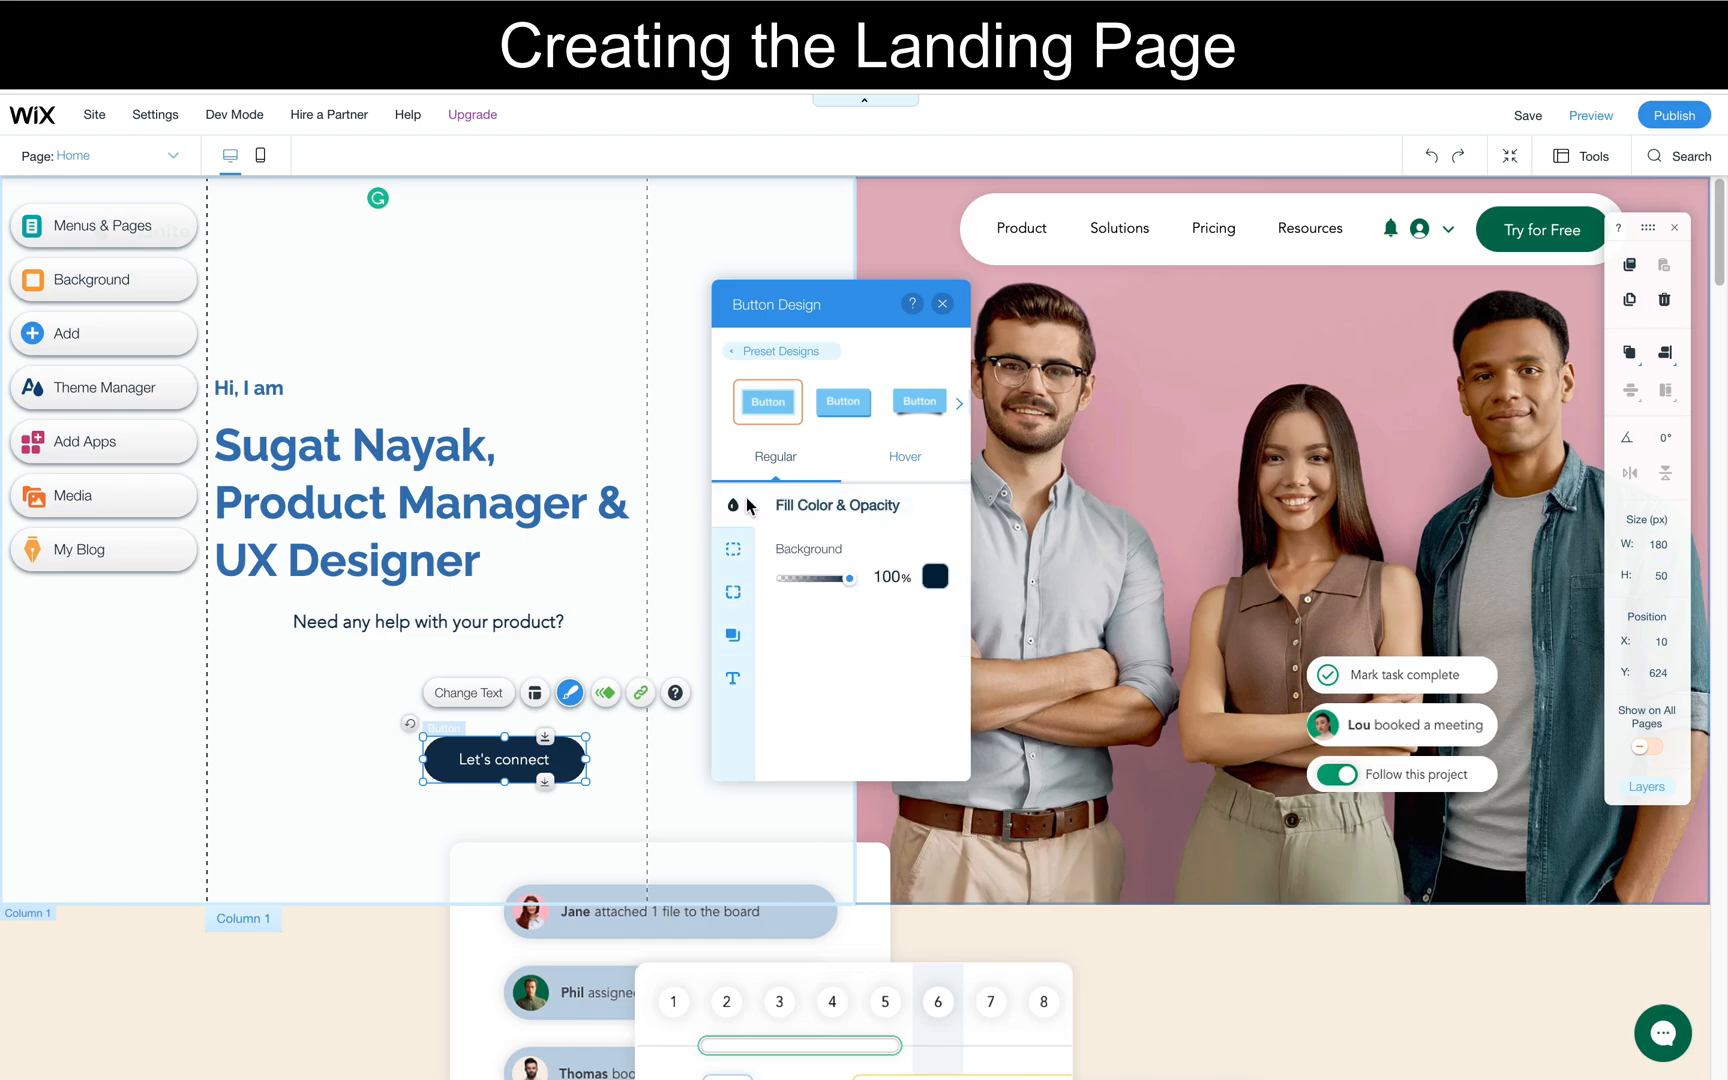
pyautogui.click(933, 577)
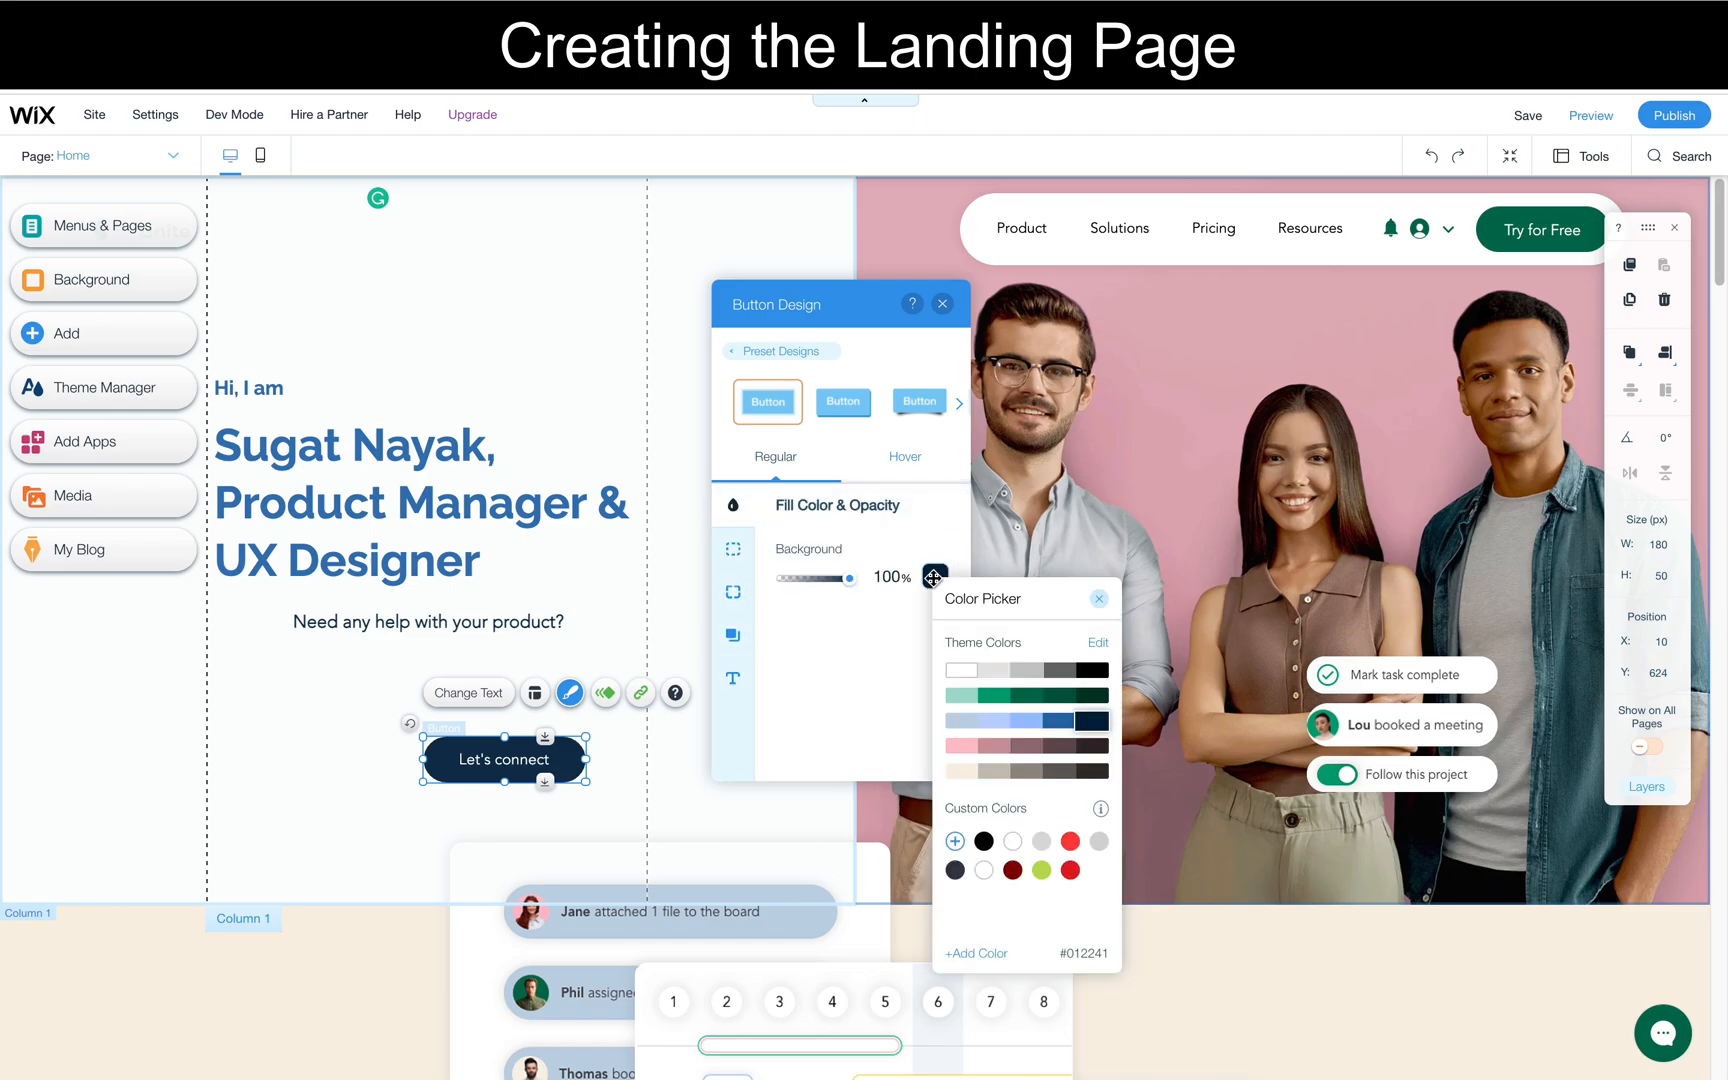
pyautogui.click(1064, 733)
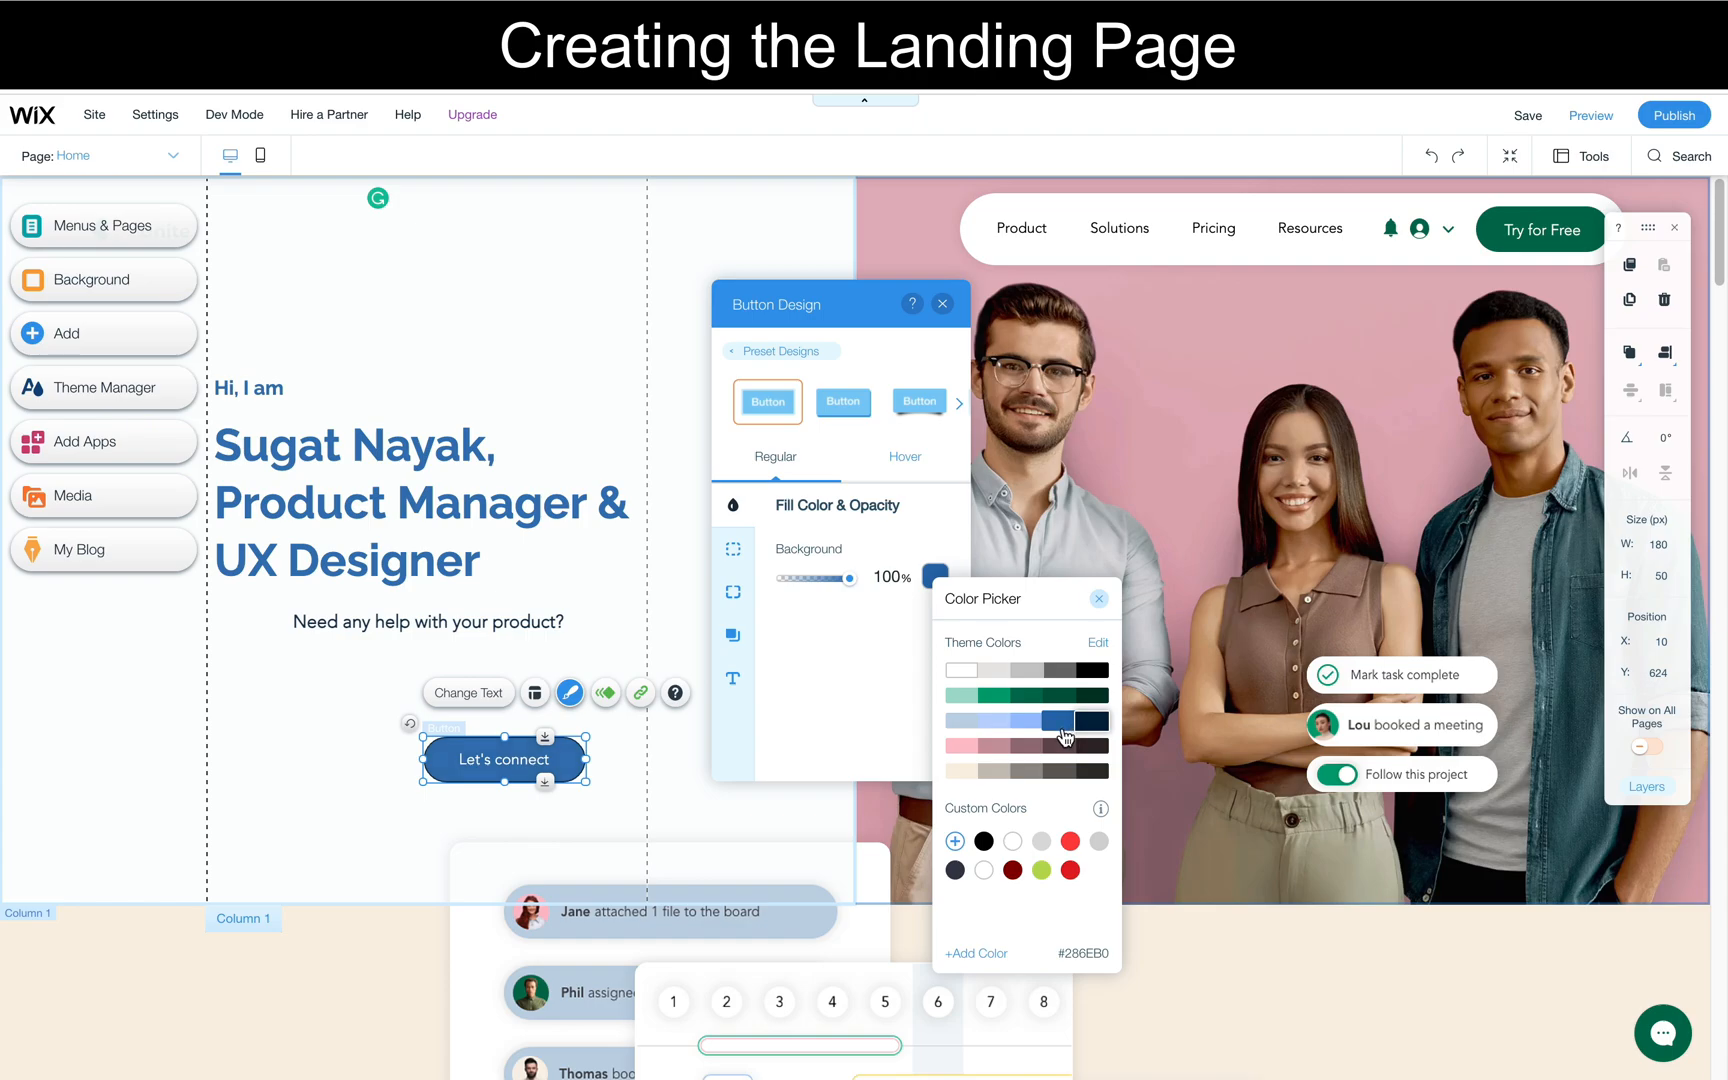
pyautogui.click(314, 712)
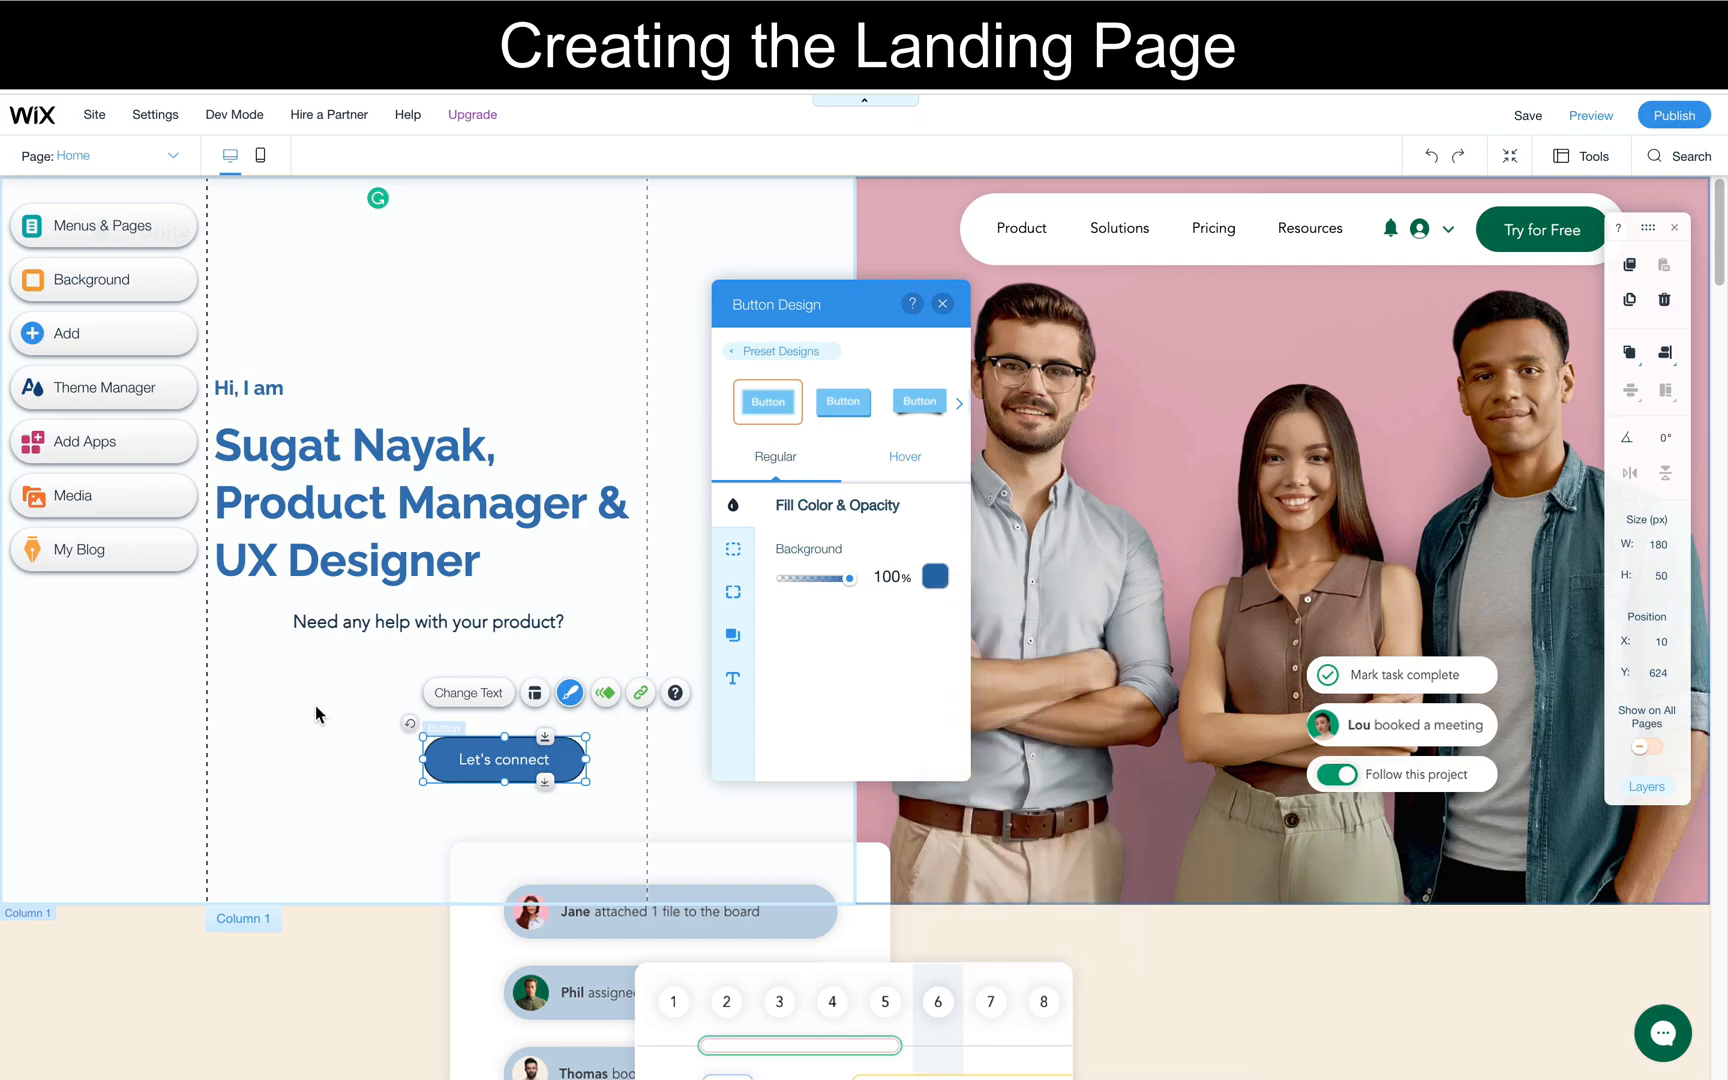
# - Move the "Let's connect" button up and left so it sits directly below the "Need any help with your product?" paragraph
pyautogui.click(314, 712)
pyautogui.moveTo(530, 778); pyautogui.dragTo(432, 699)
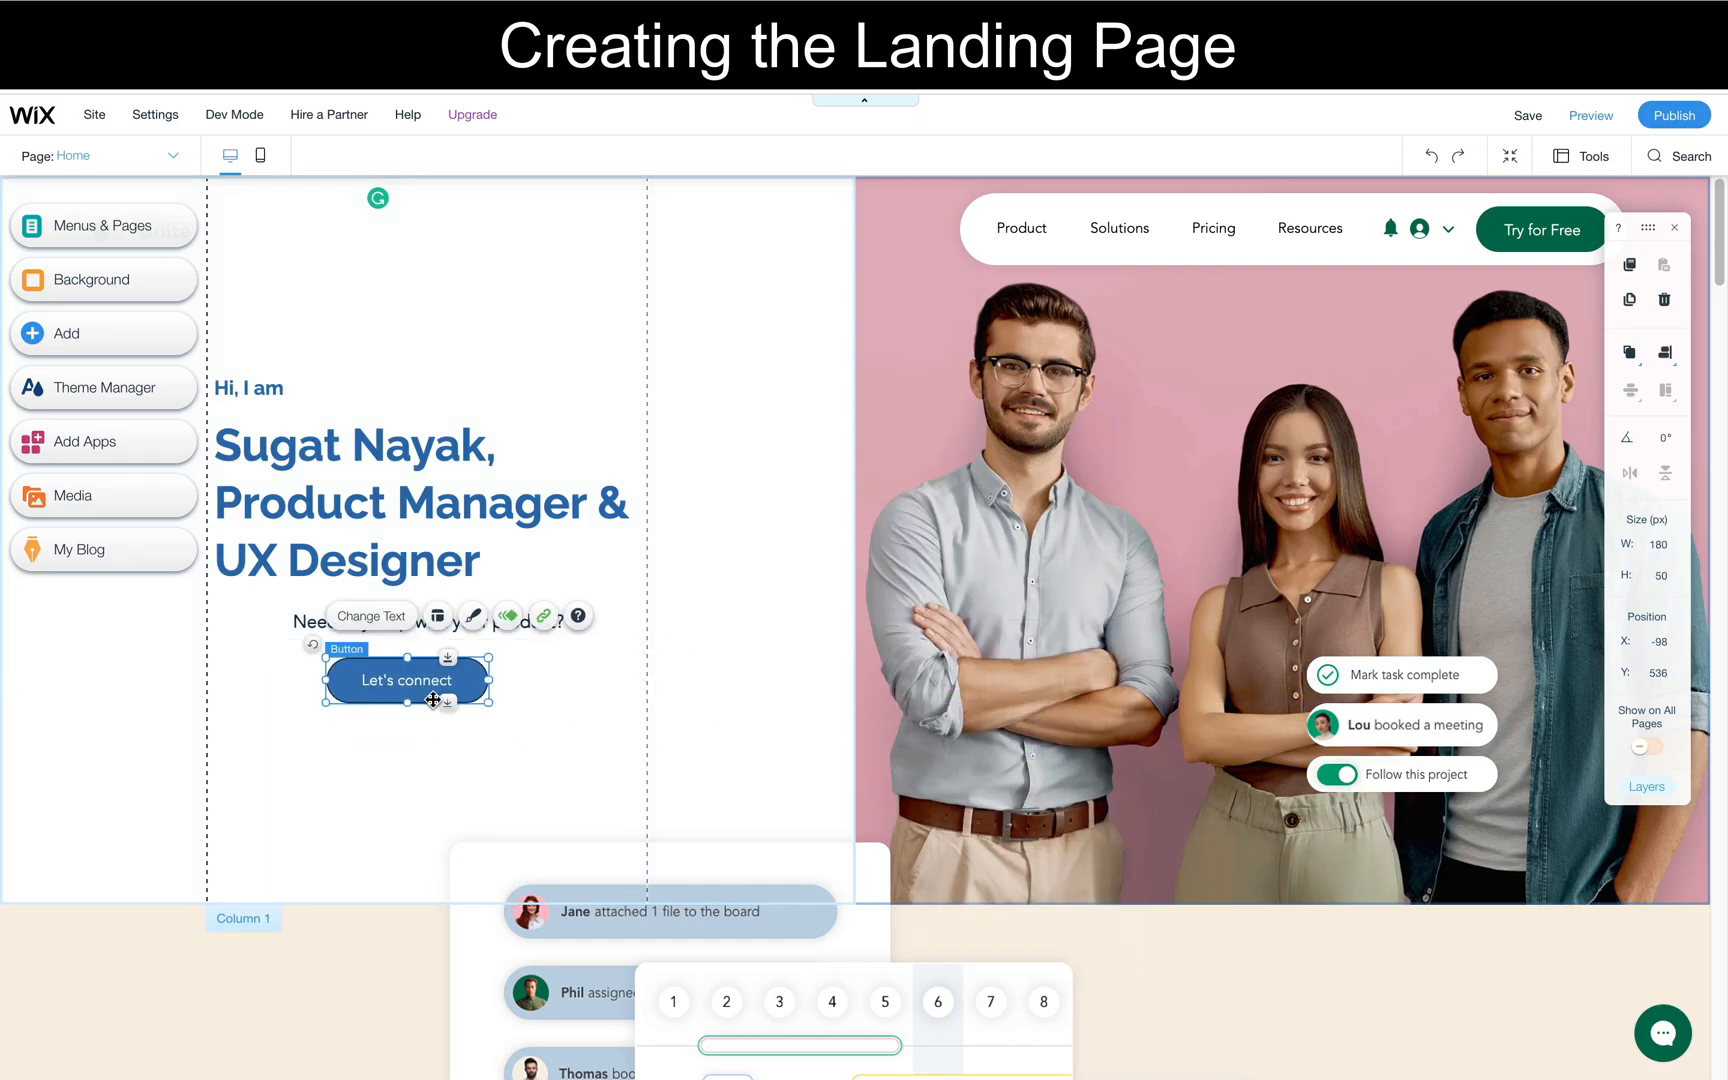
pyautogui.click(684, 703)
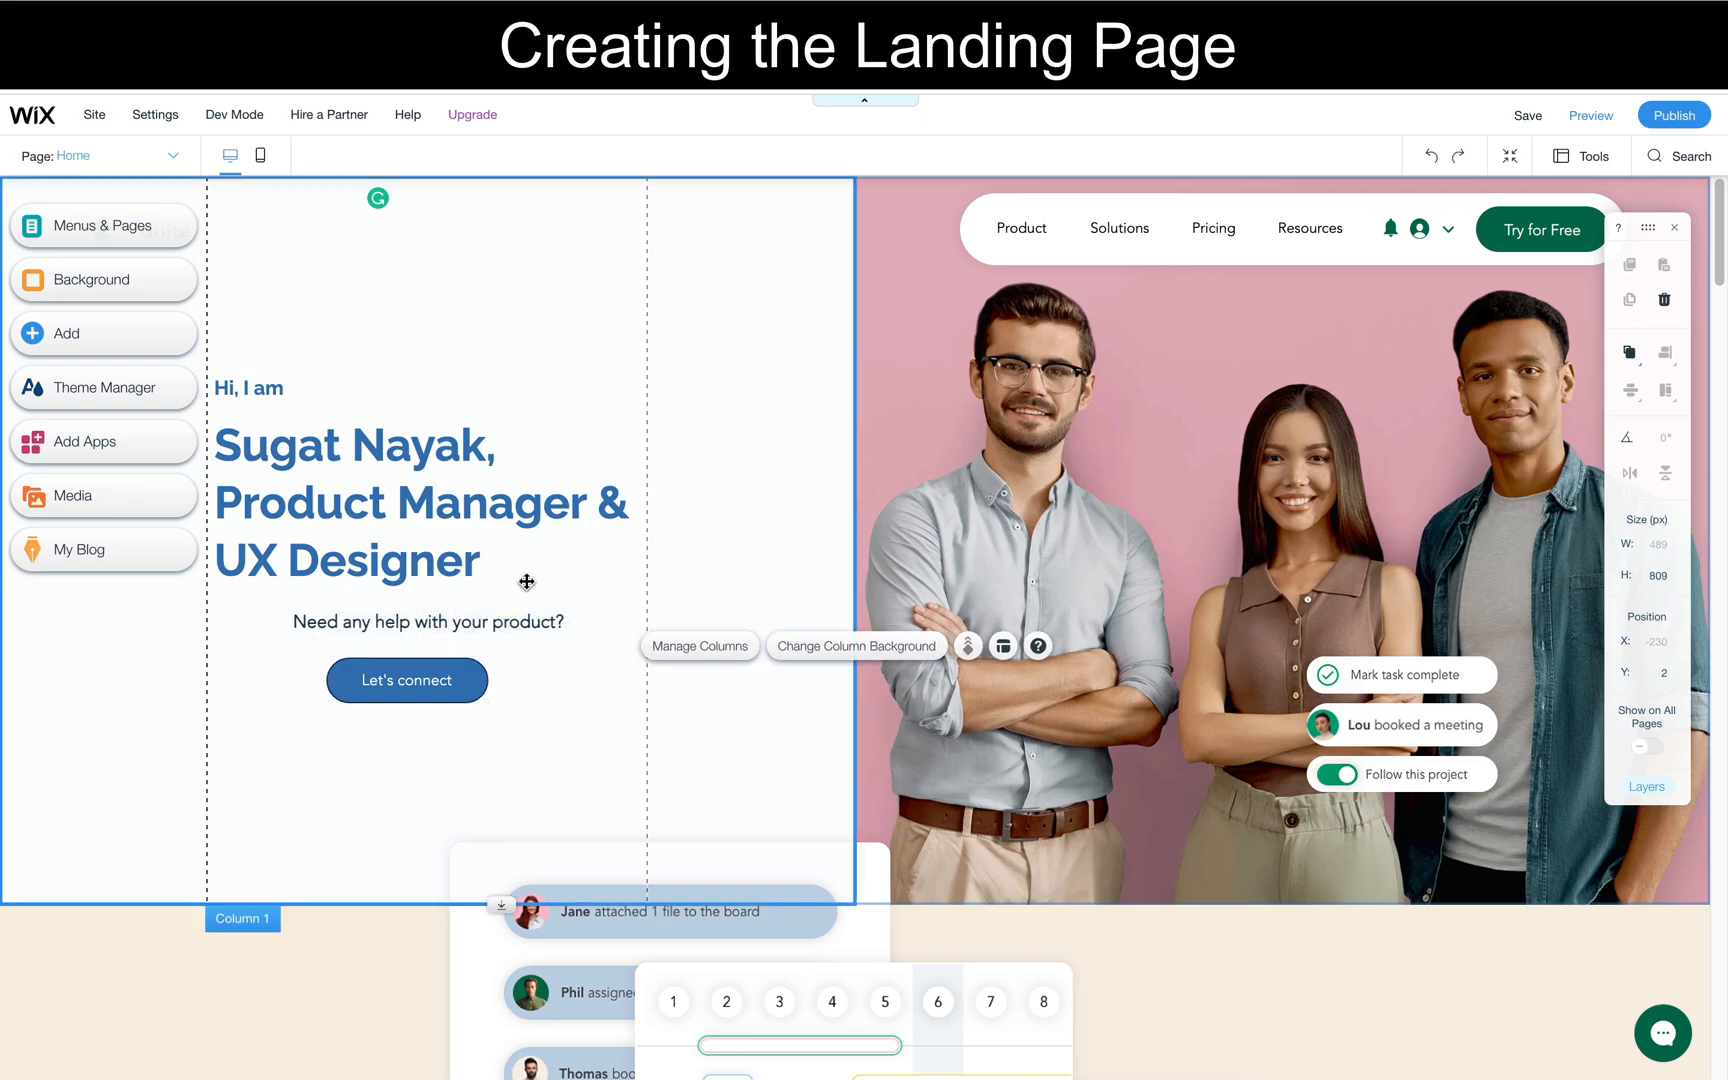
# - Compare the heading with the reference site and reduce the font size of "Product Manager & UX Designer" until it fits on one line
pyautogui.click(452, 498)
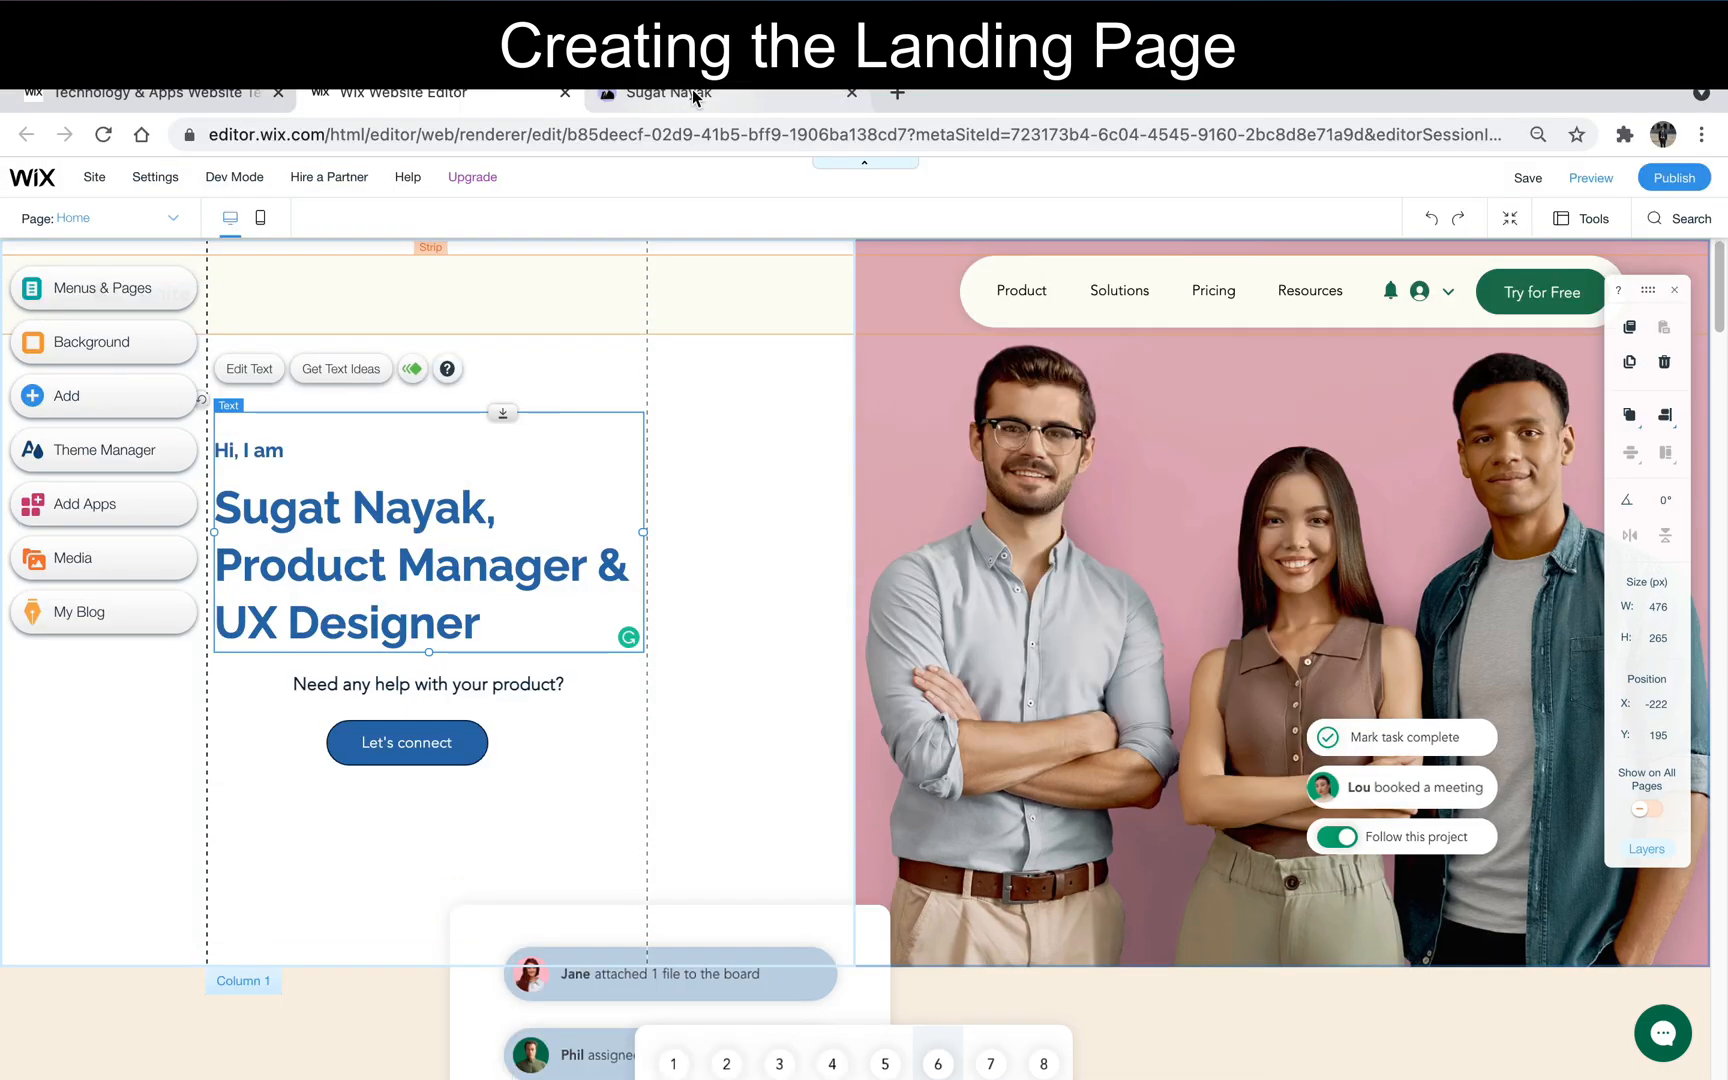
pyautogui.click(695, 95)
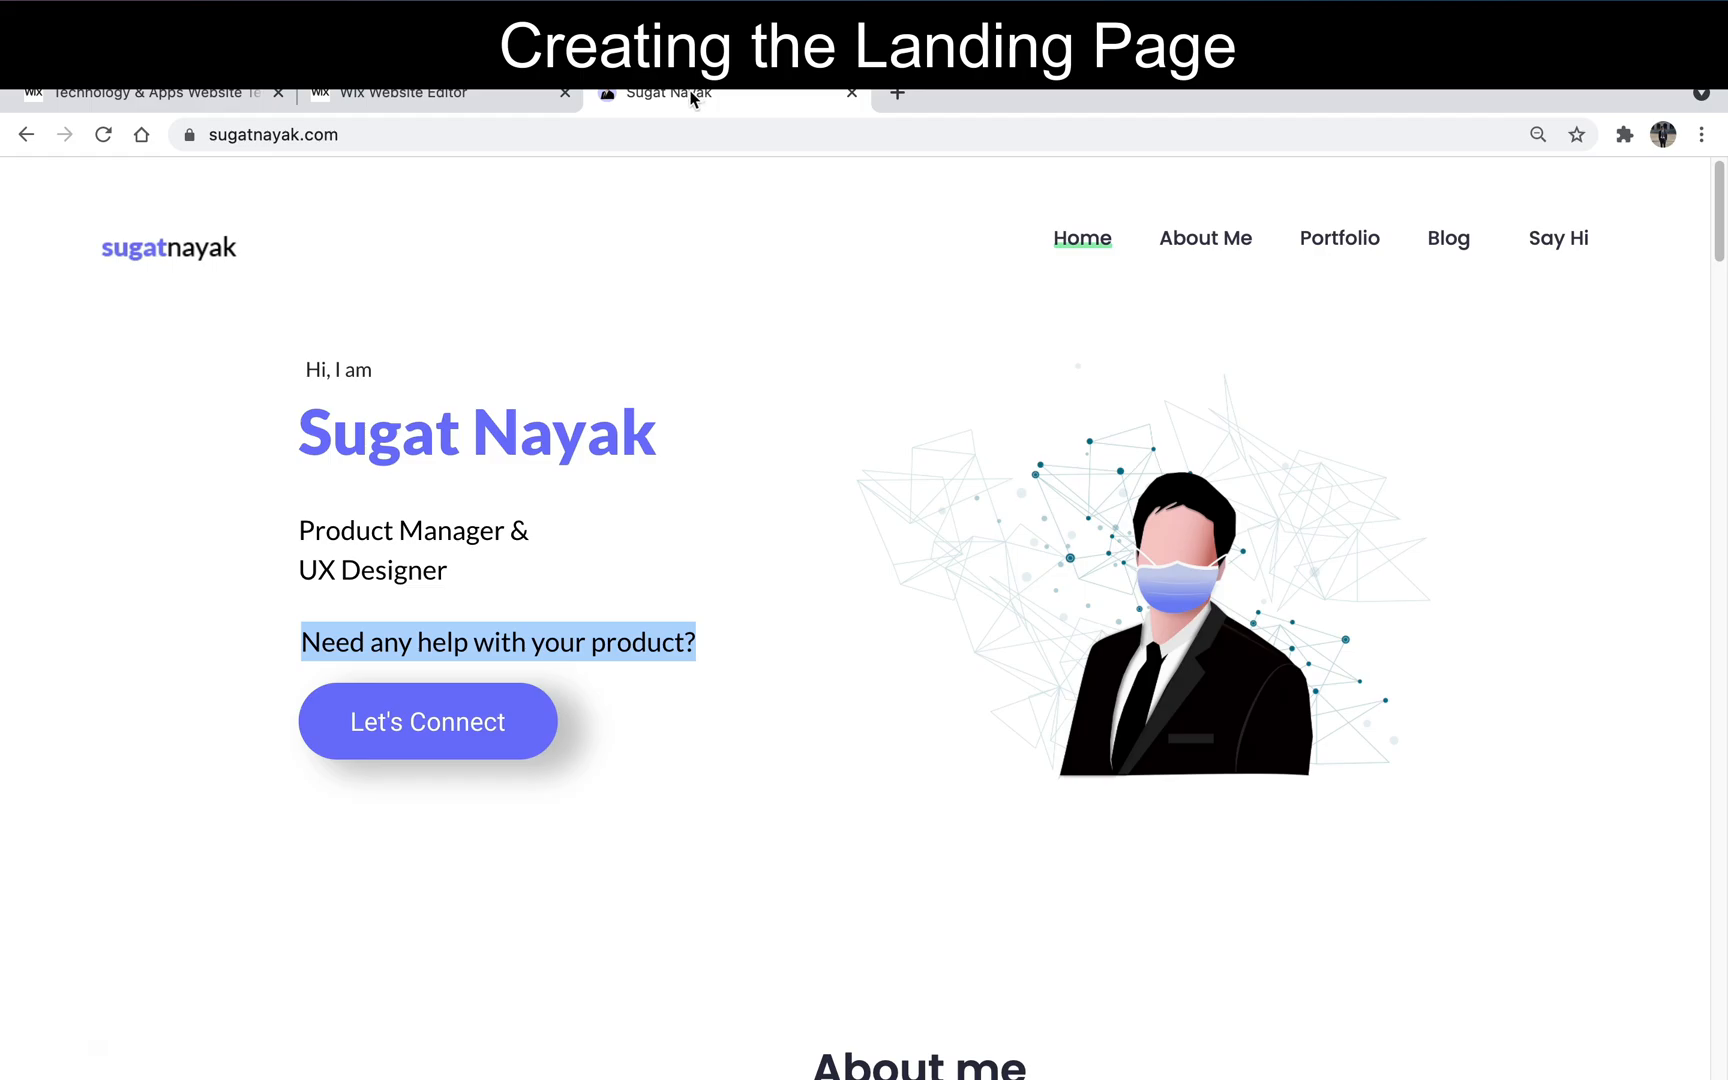
pyautogui.click(506, 92)
pyautogui.doubleClick(386, 517)
pyautogui.click(426, 535)
pyautogui.moveTo(501, 559); pyautogui.dragTo(216, 507)
pyautogui.moveTo(729, 606); pyautogui.dragTo(708, 606)
# - Insert a blank line between the name and the job title in the heading
pyautogui.click(494, 436)
pyautogui.write('\\')
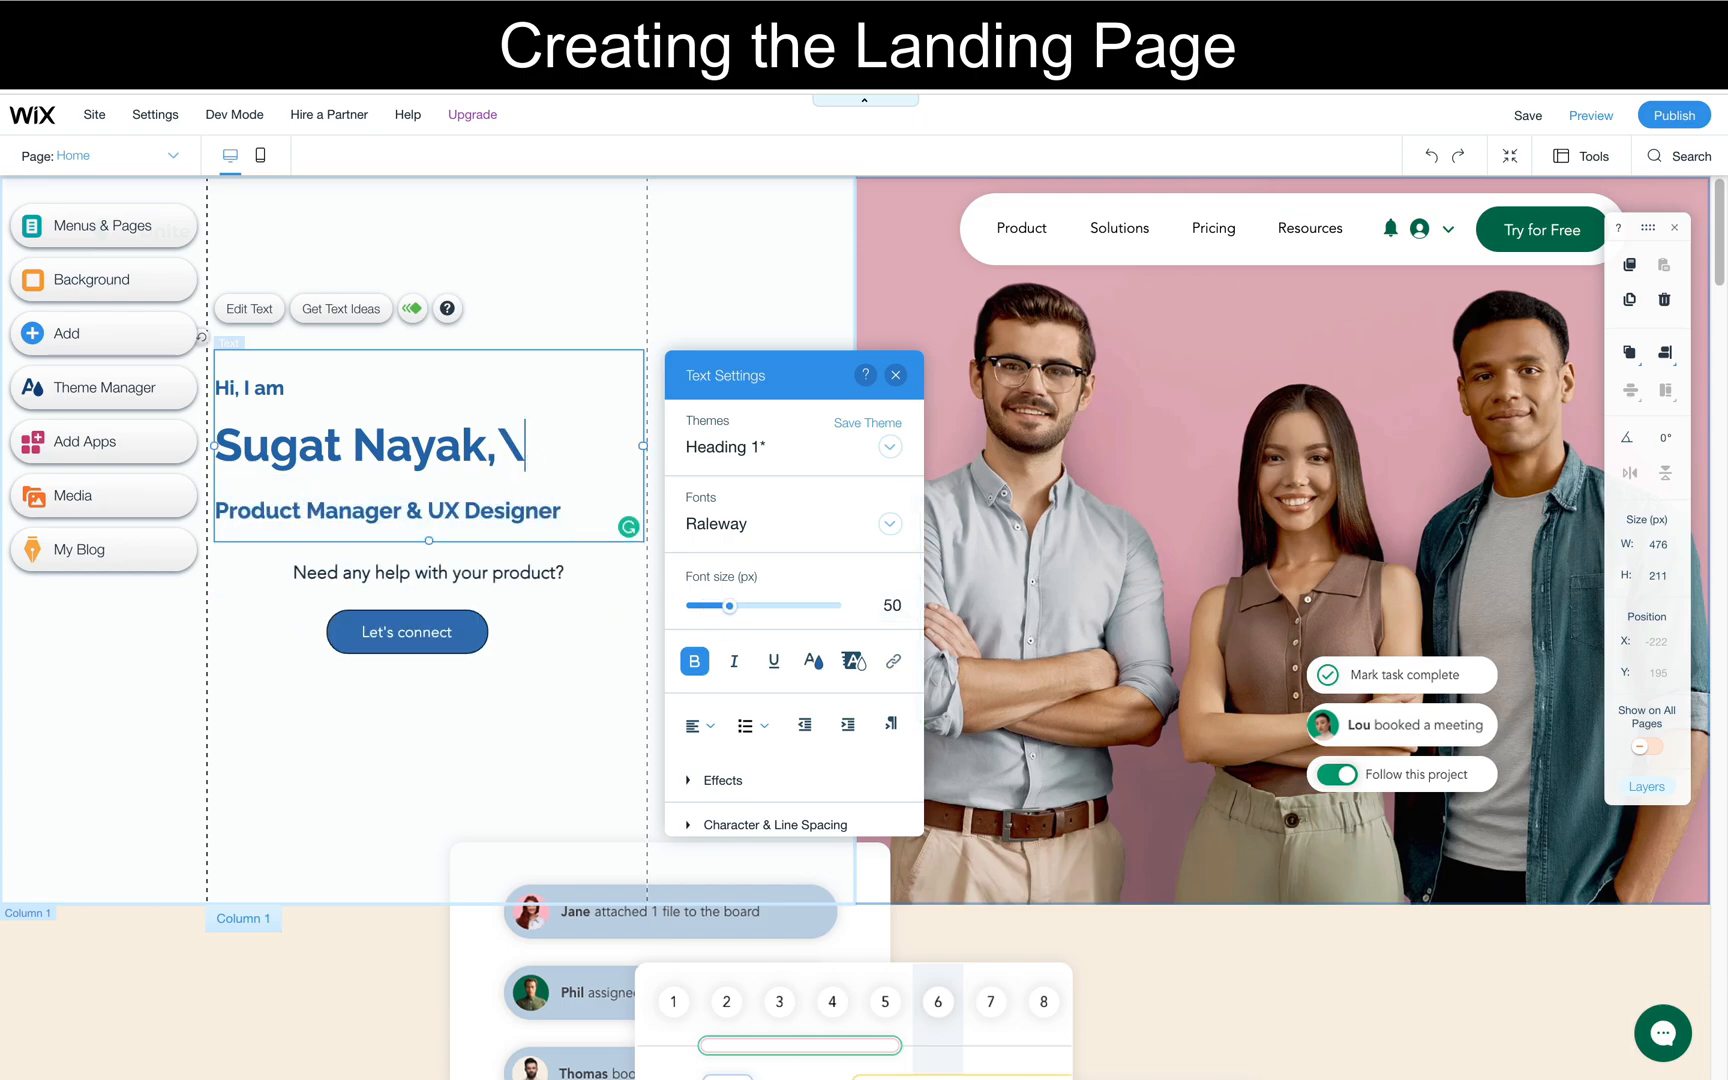
pyautogui.press('BackSpace')
pyautogui.press('Return')
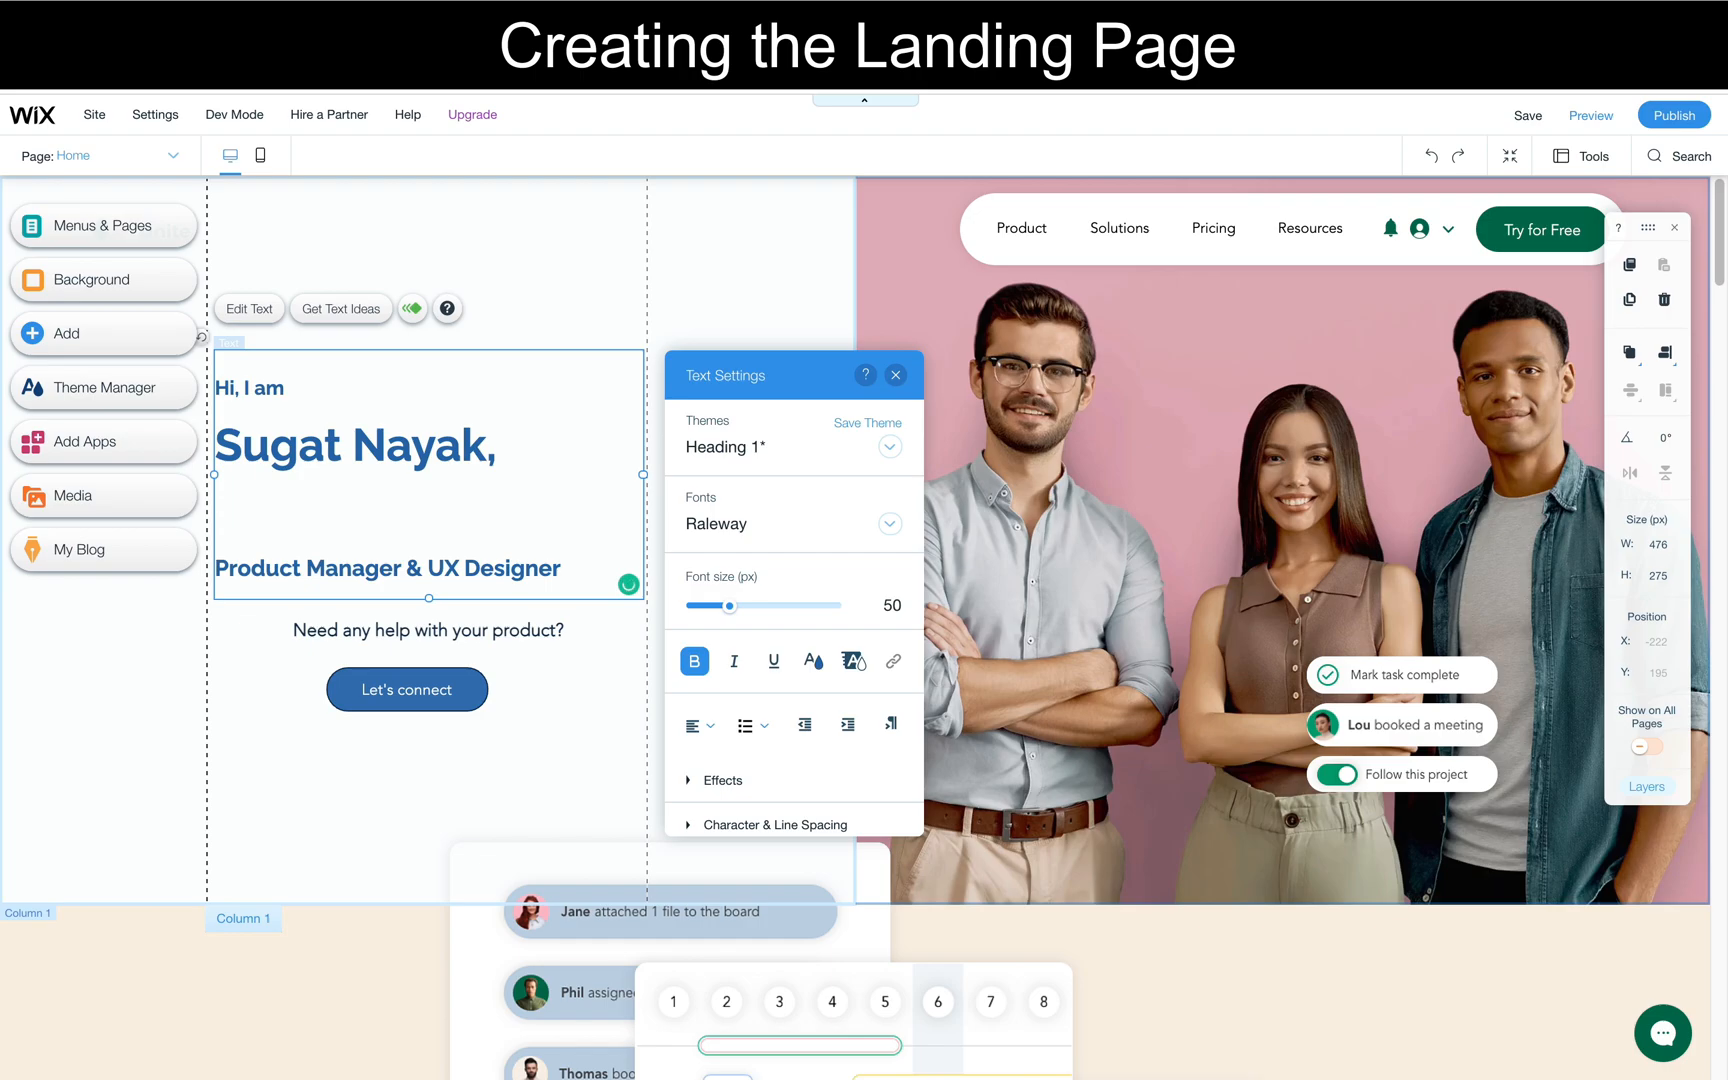
pyautogui.click(351, 826)
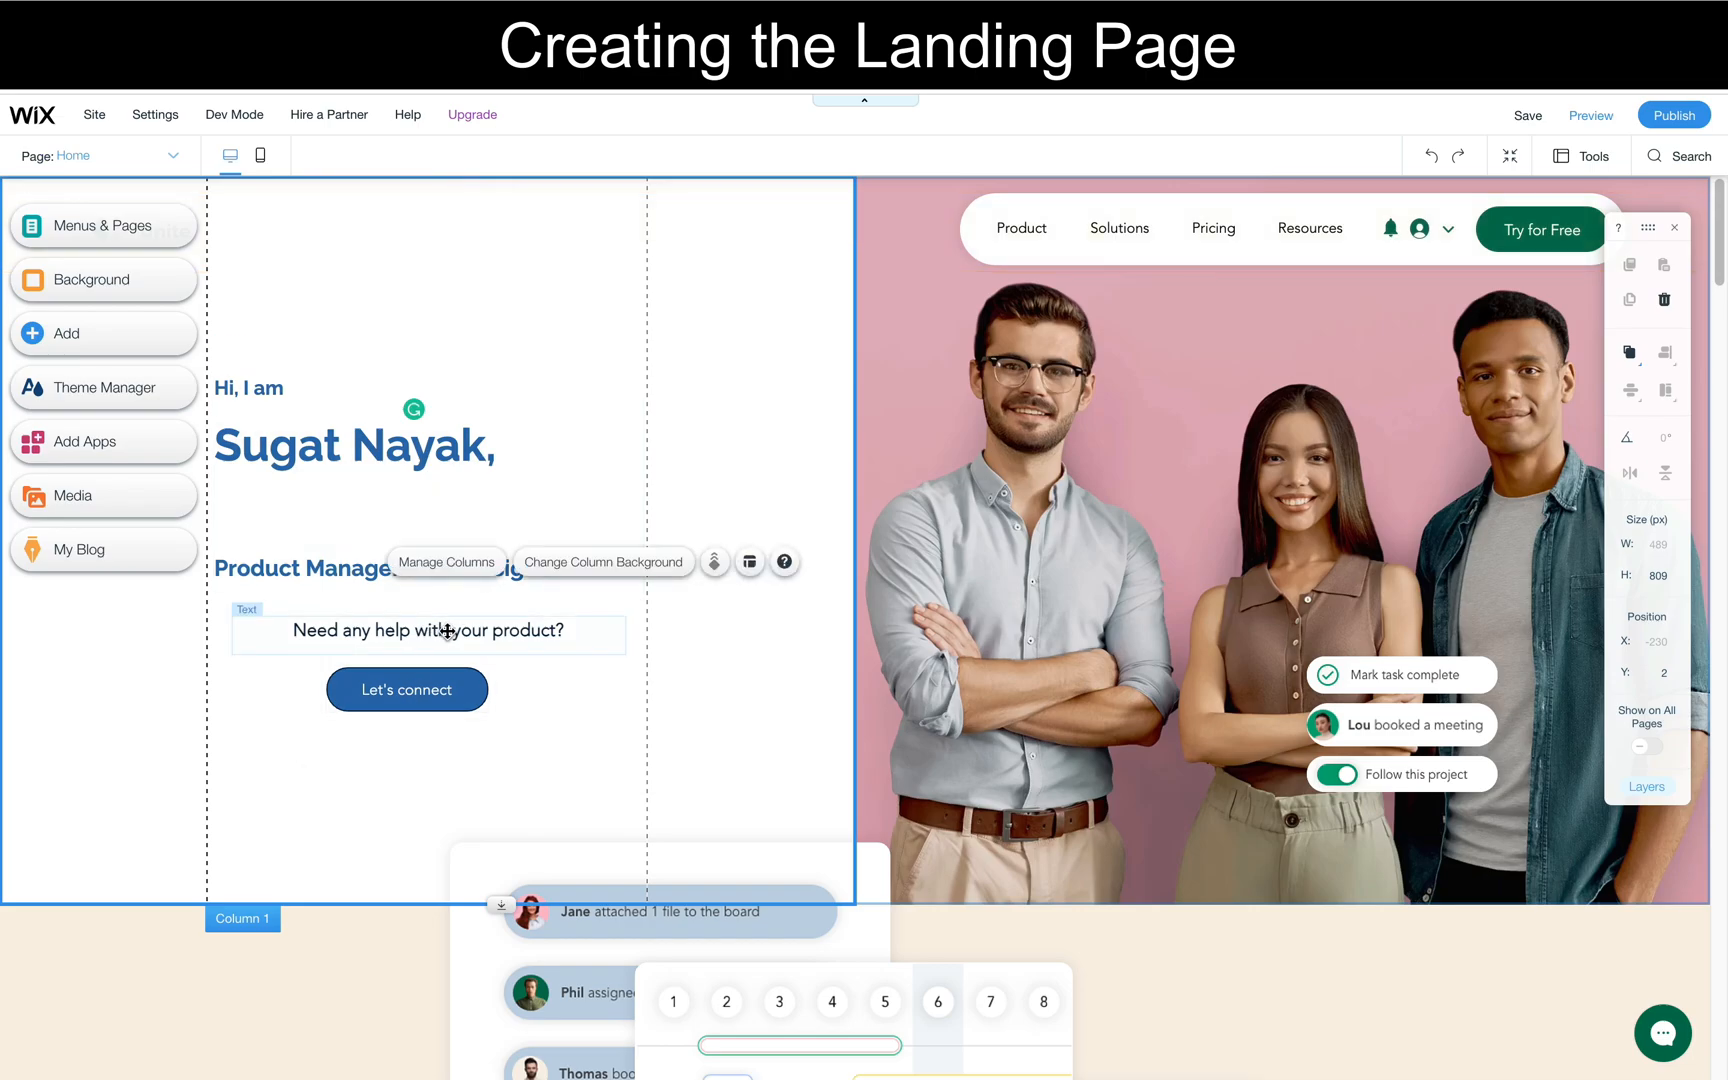
# - Left-align the "Need any help with your product?" text and shift the paragraph and the "Let's connect" button left beneath the heading
pyautogui.doubleClick(447, 631)
pyautogui.click(686, 571)
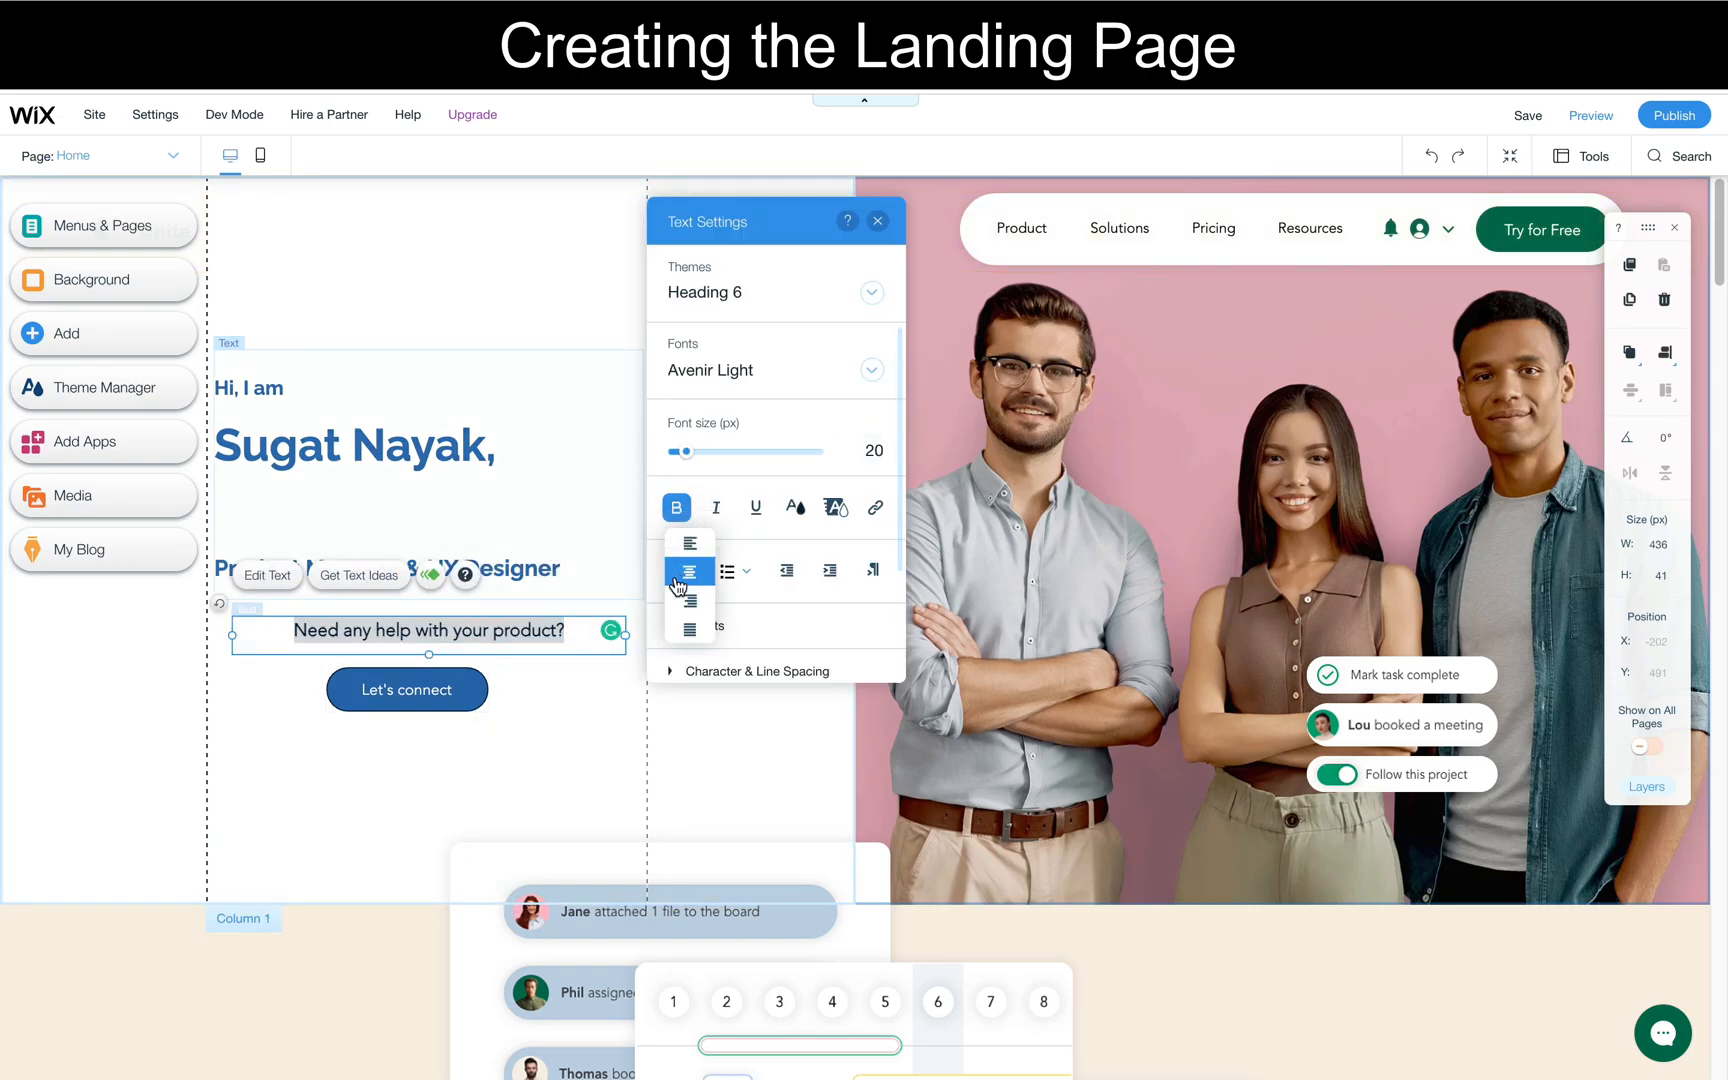
pyautogui.click(689, 545)
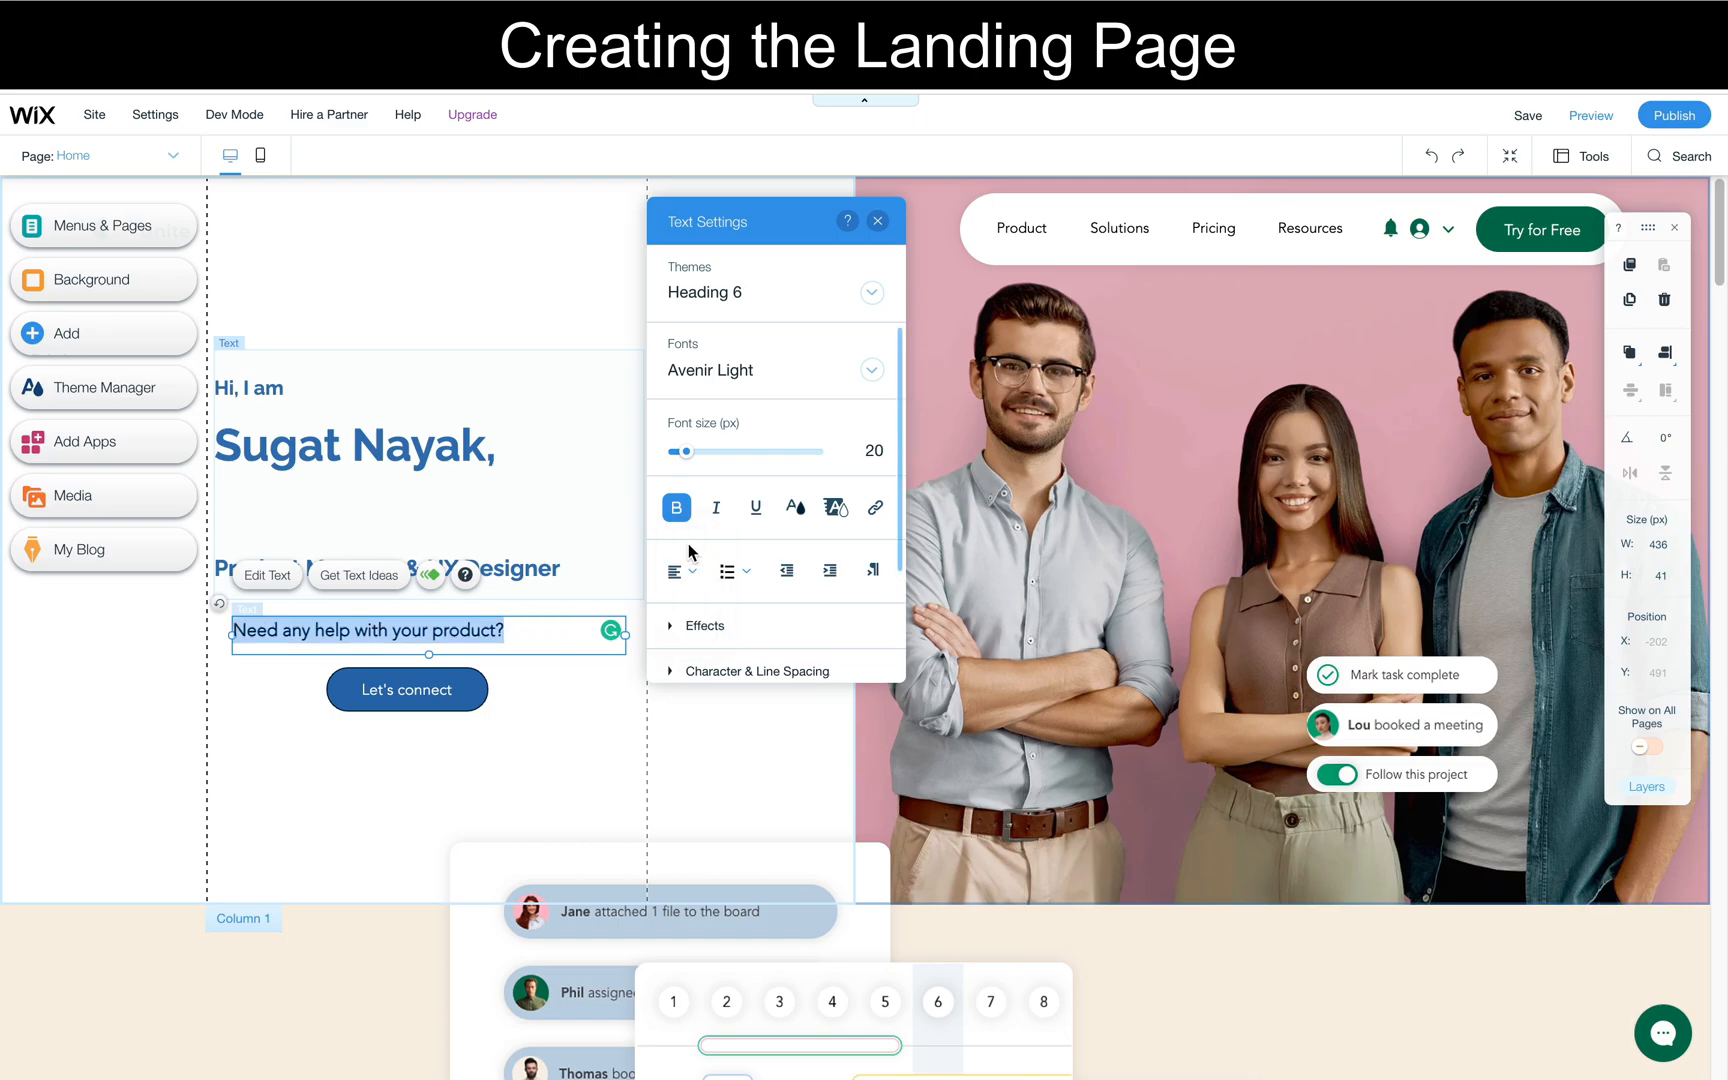
pyautogui.moveTo(447, 710); pyautogui.dragTo(354, 709)
pyautogui.moveTo(511, 652); pyautogui.dragTo(490, 642)
# - Remove the blank line between the name and the job title in the heading
pyautogui.click(463, 512)
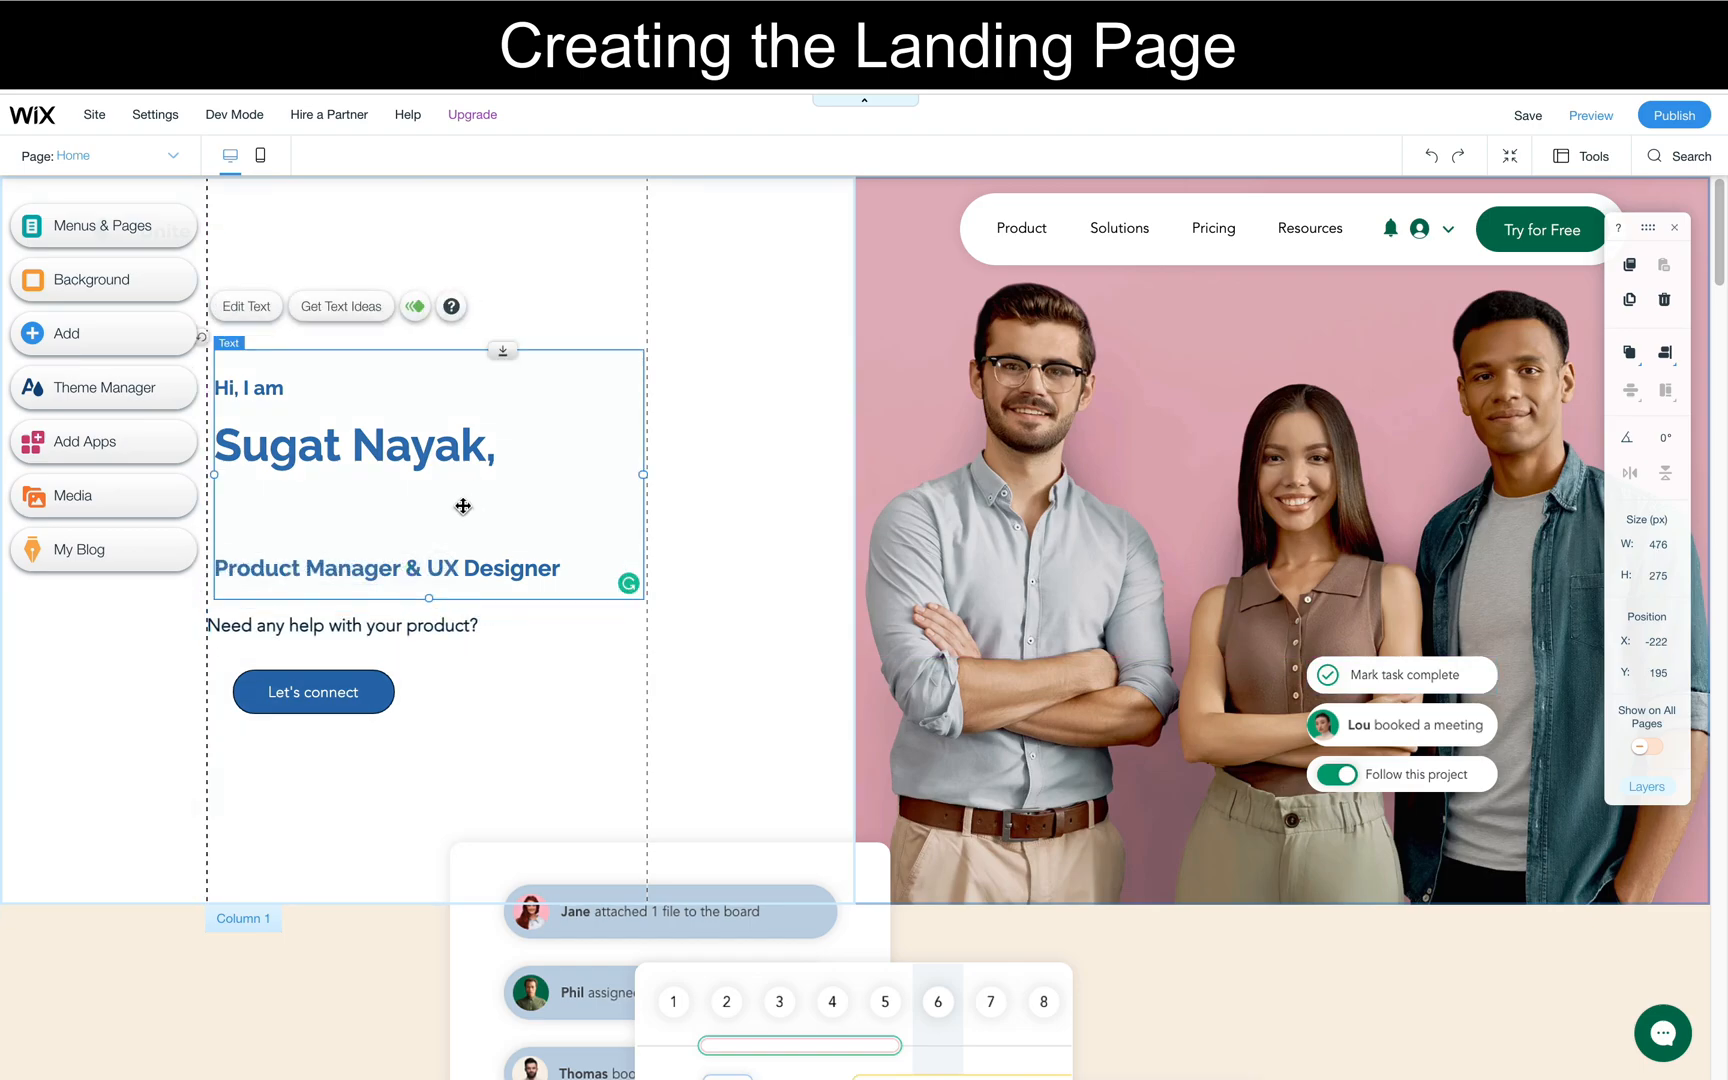
pyautogui.doubleClick(430, 516)
pyautogui.click(428, 517)
pyautogui.press('BackSpace')
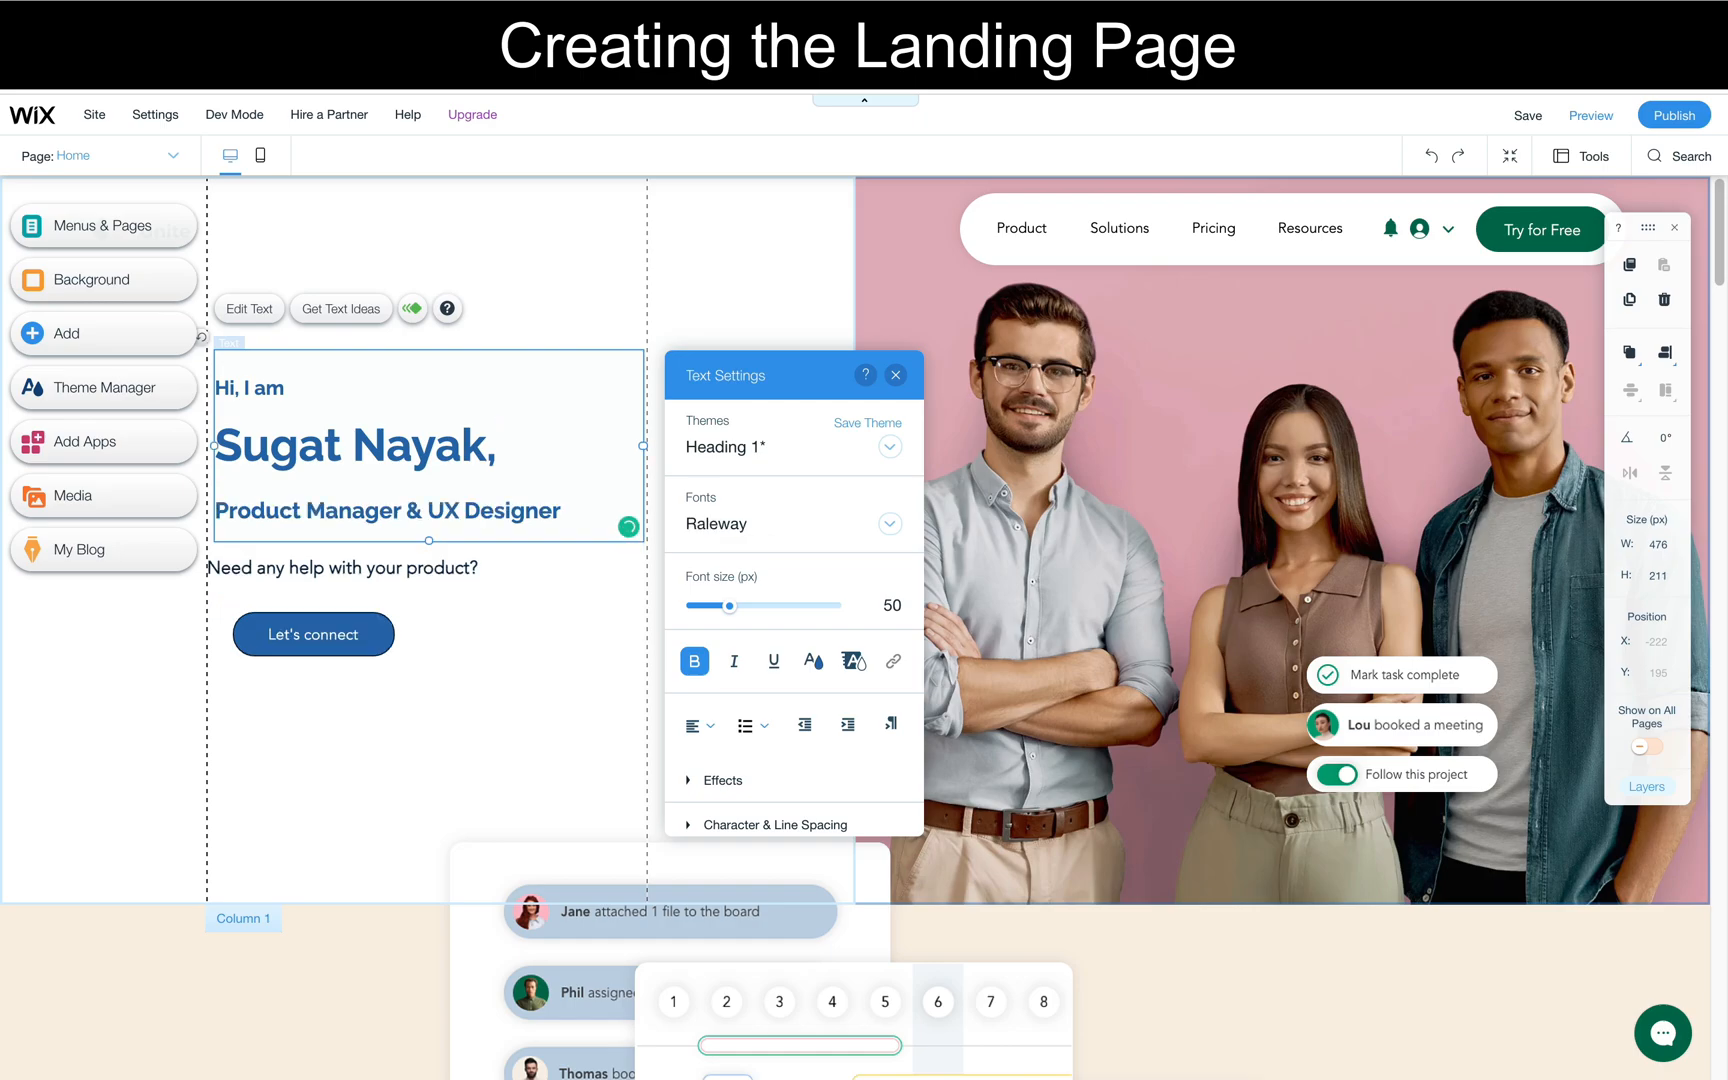
pyautogui.click(397, 718)
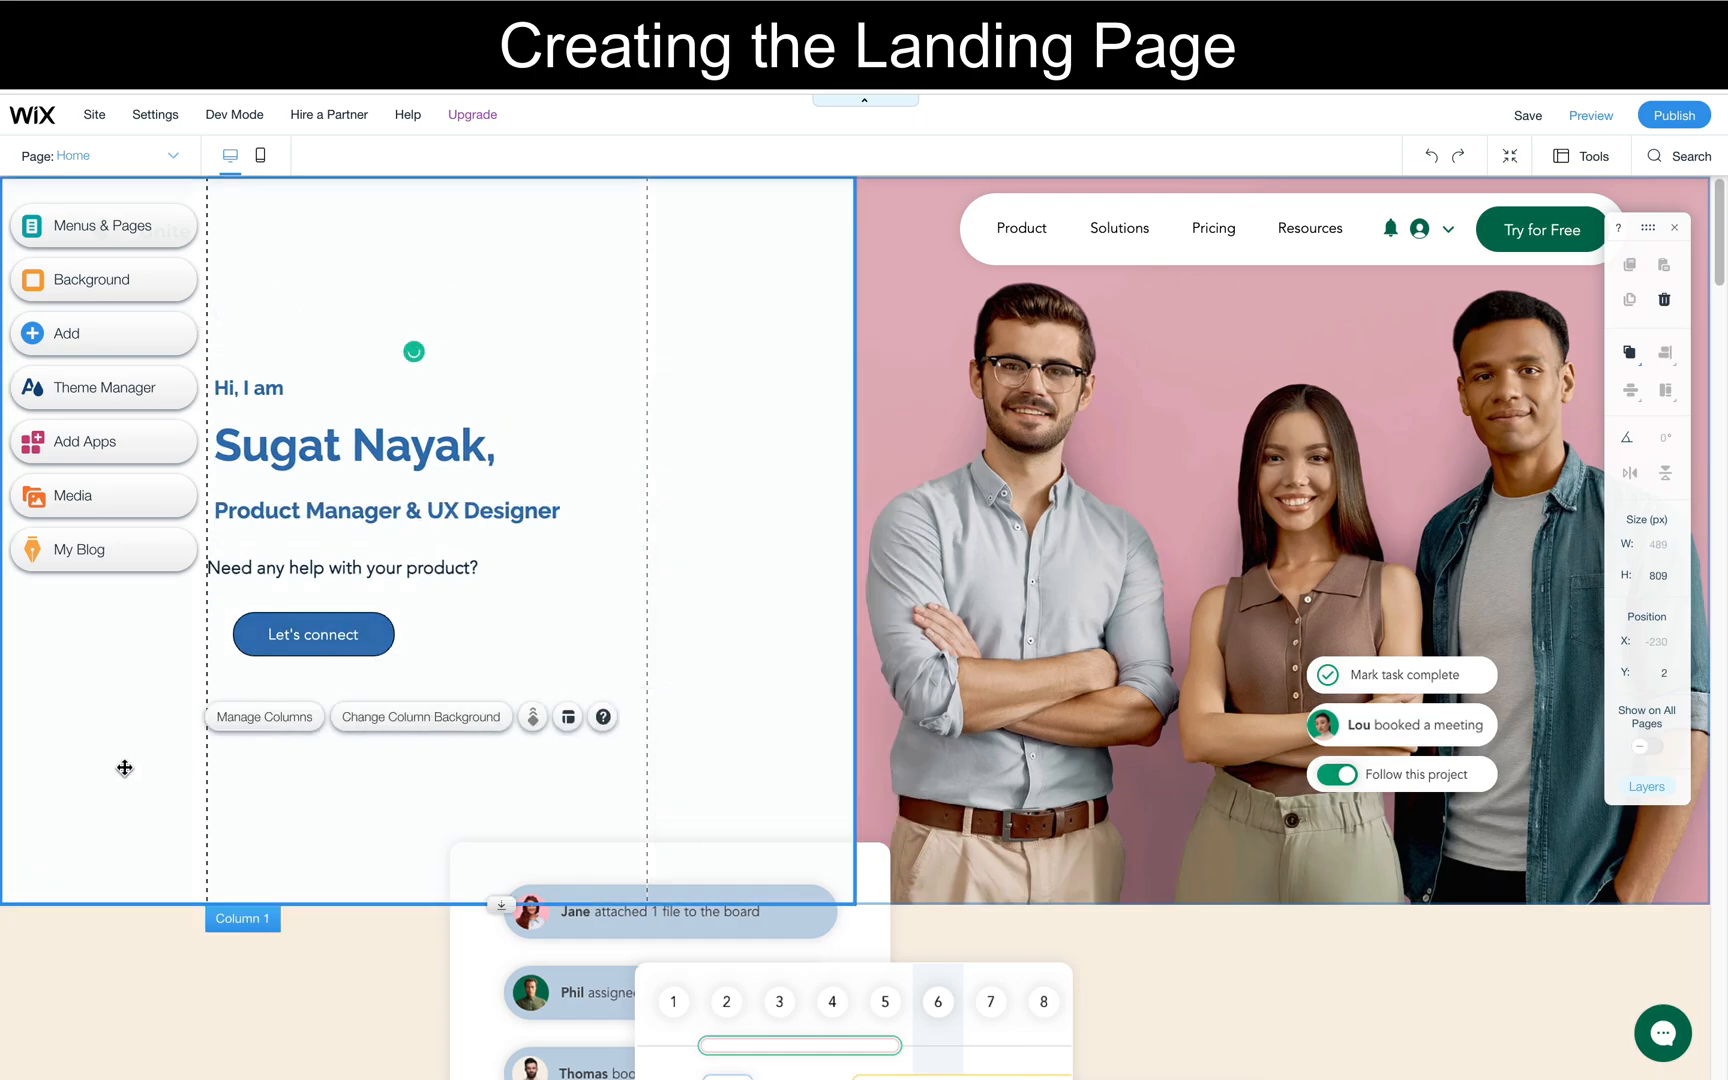
pyautogui.click(249, 508)
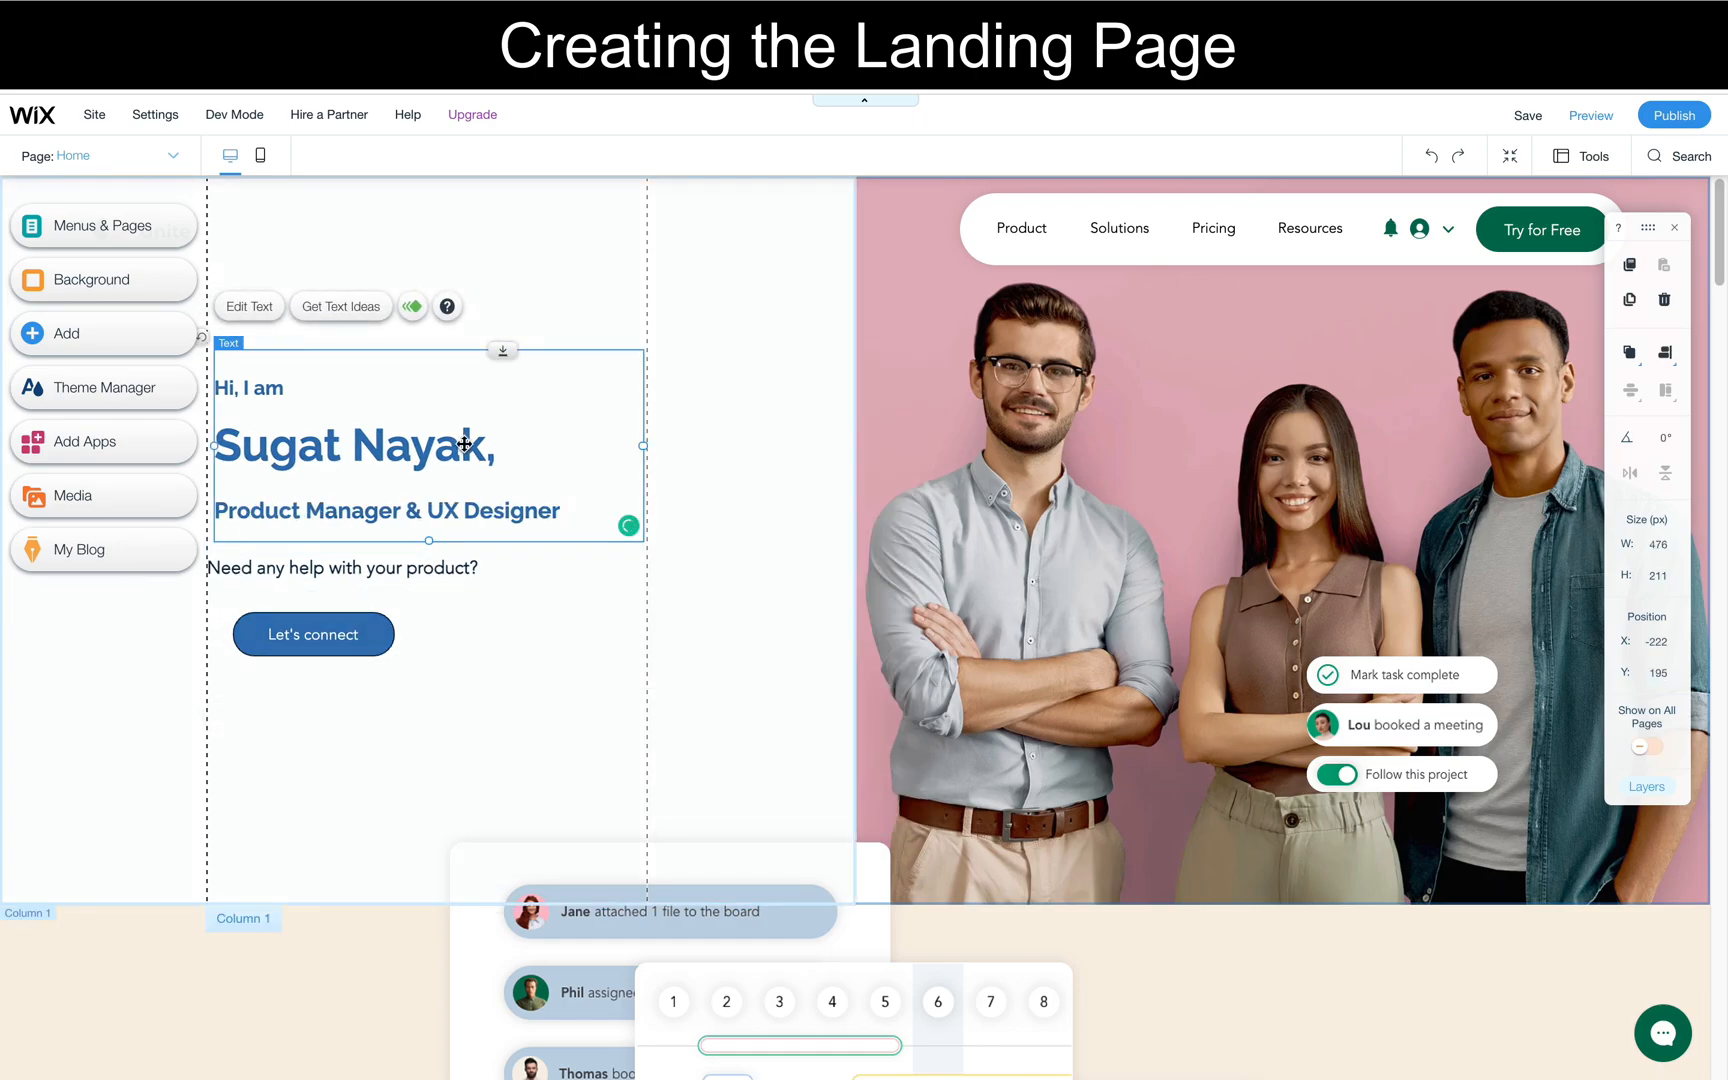
pyautogui.click(772, 437)
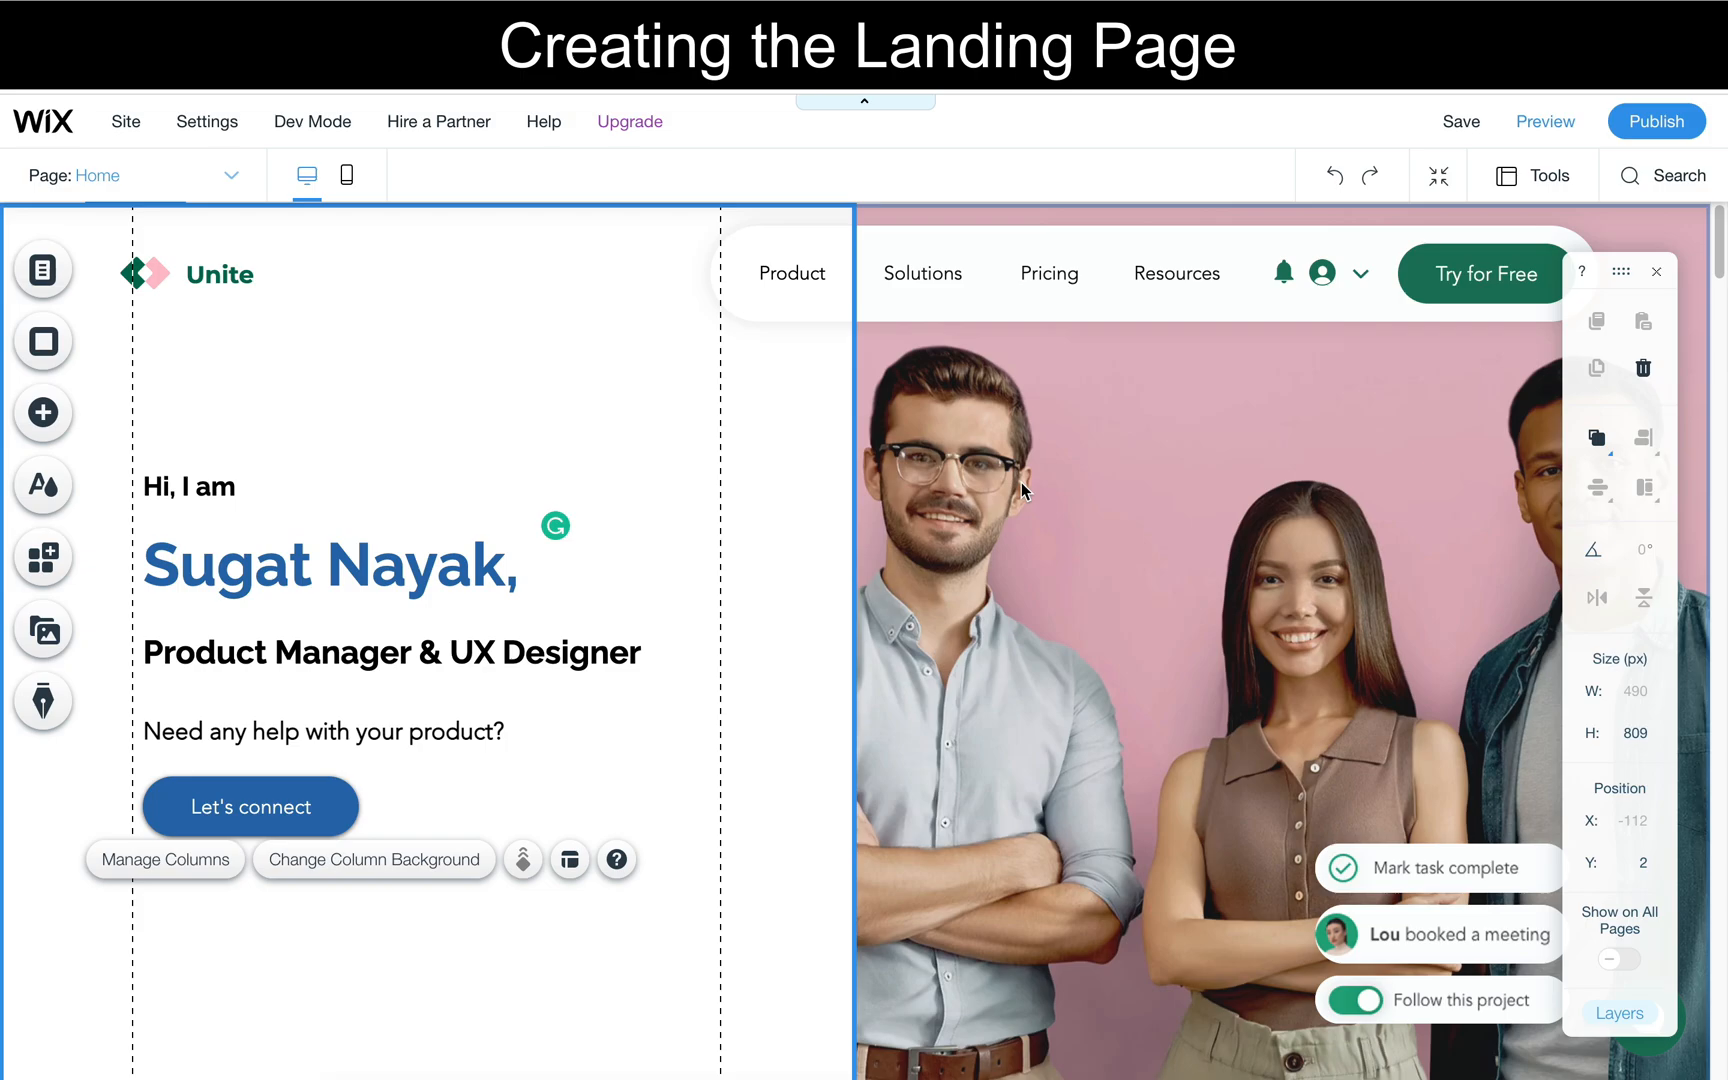
# - Set the background of the landing section's second column, which shows the three people, to None
pyautogui.click(1102, 466)
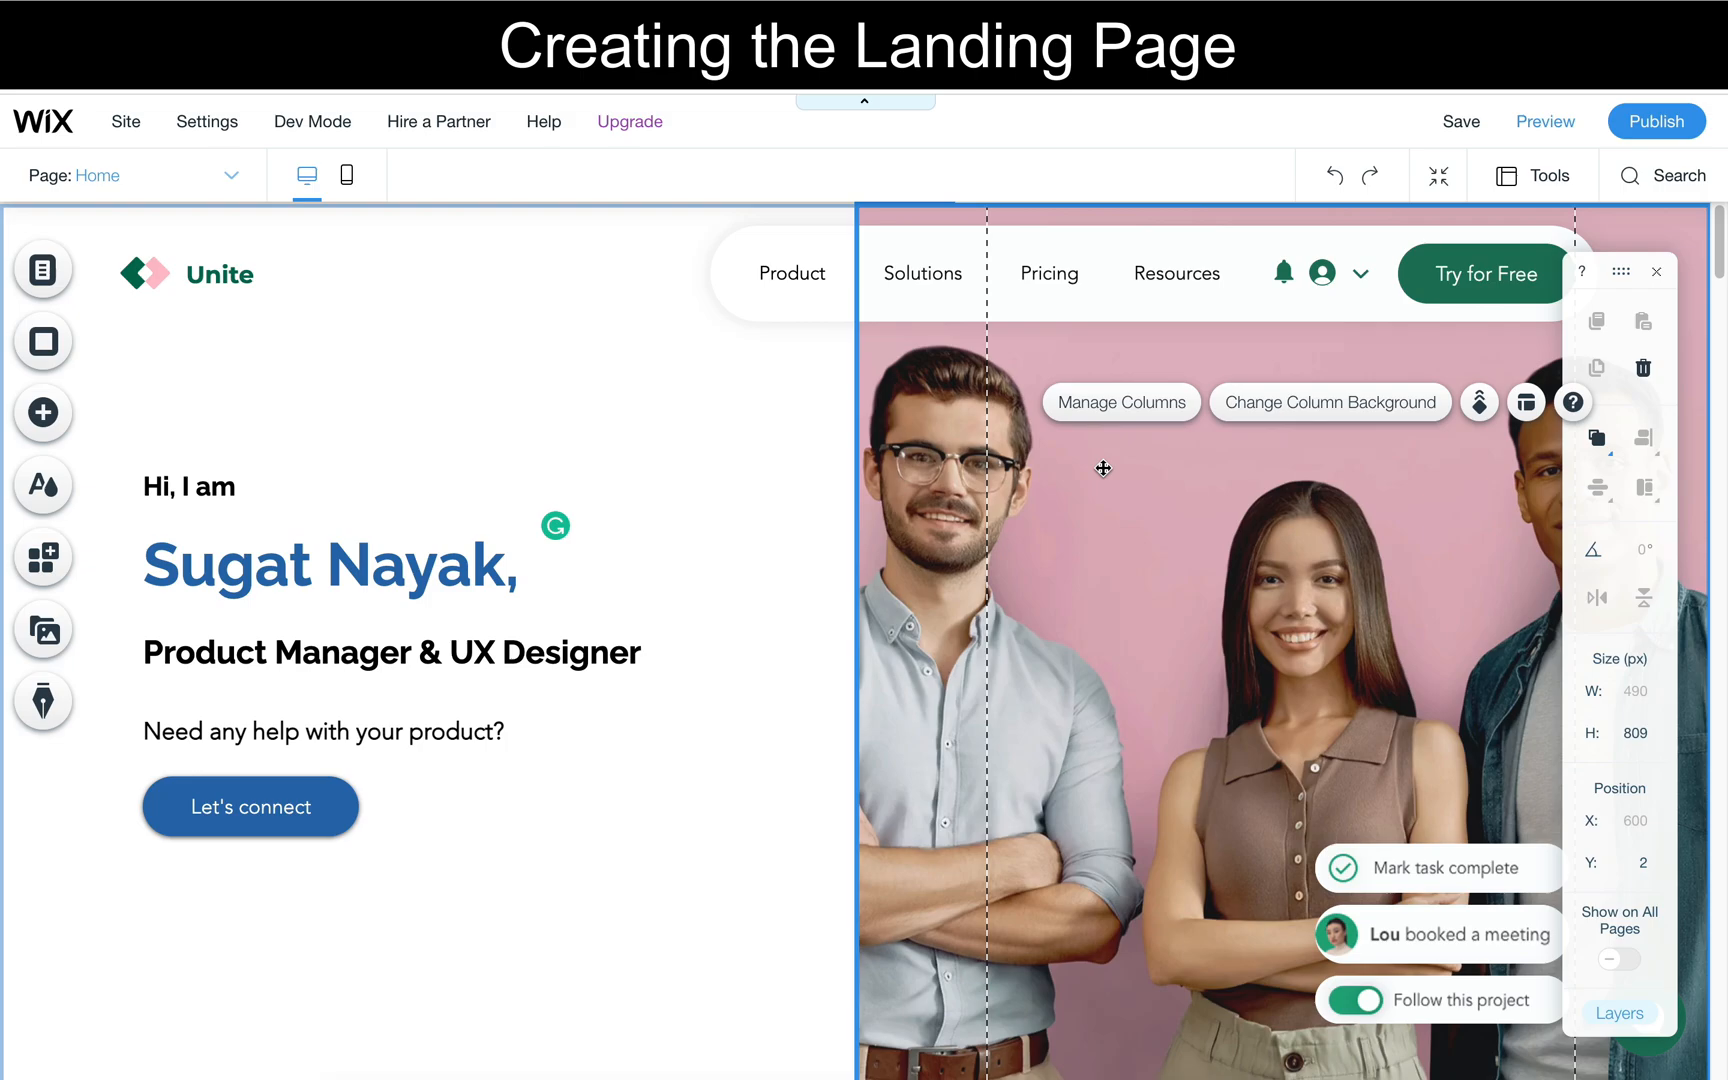
pyautogui.click(1237, 405)
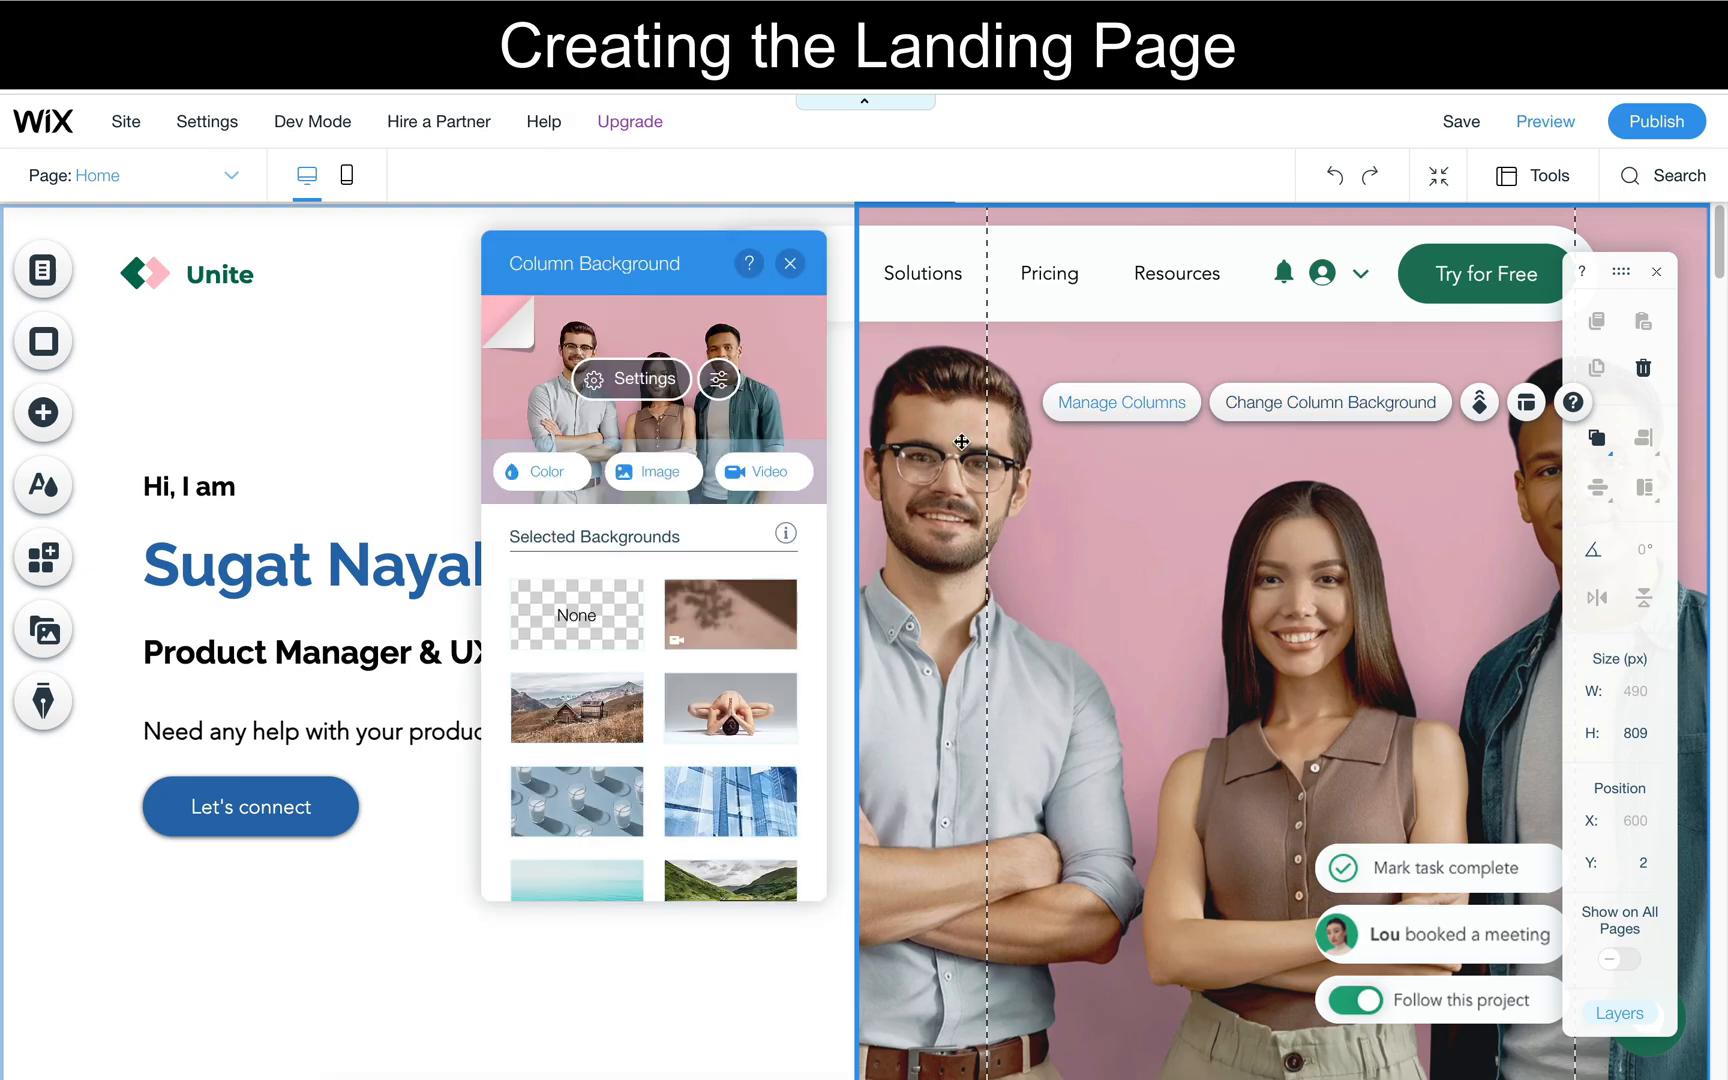
pyautogui.click(576, 607)
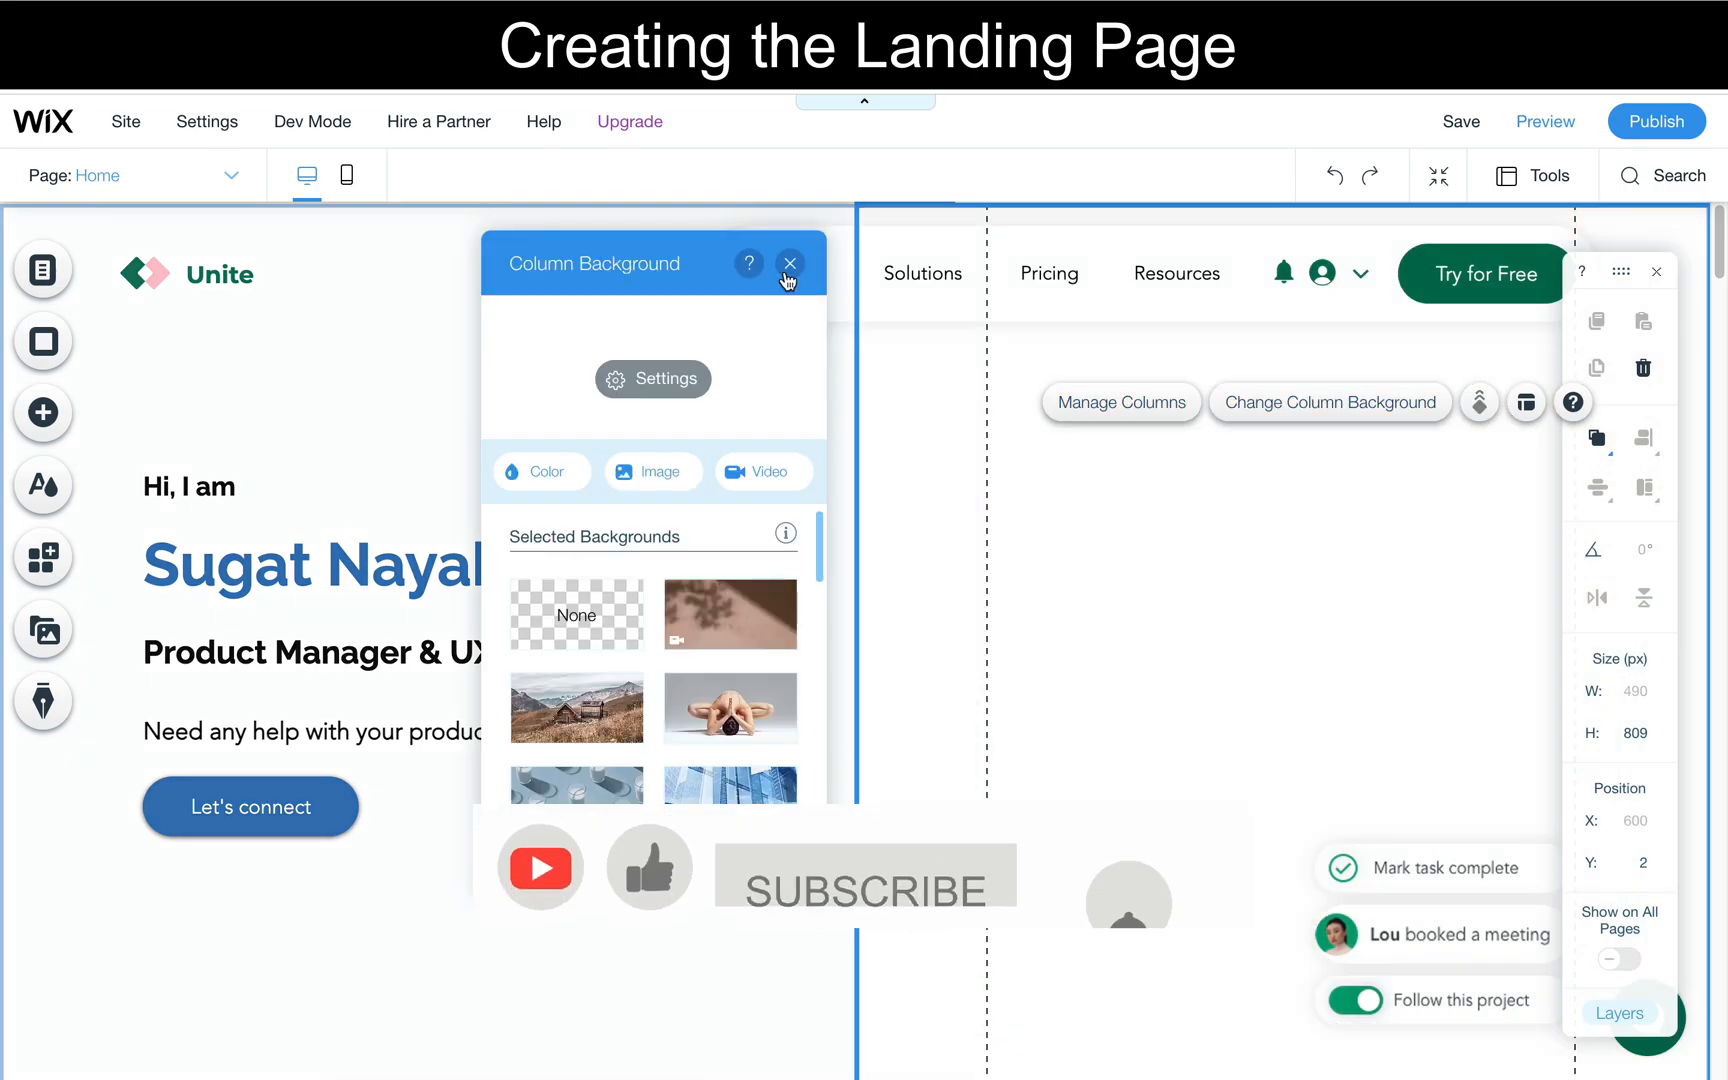
pyautogui.click(790, 263)
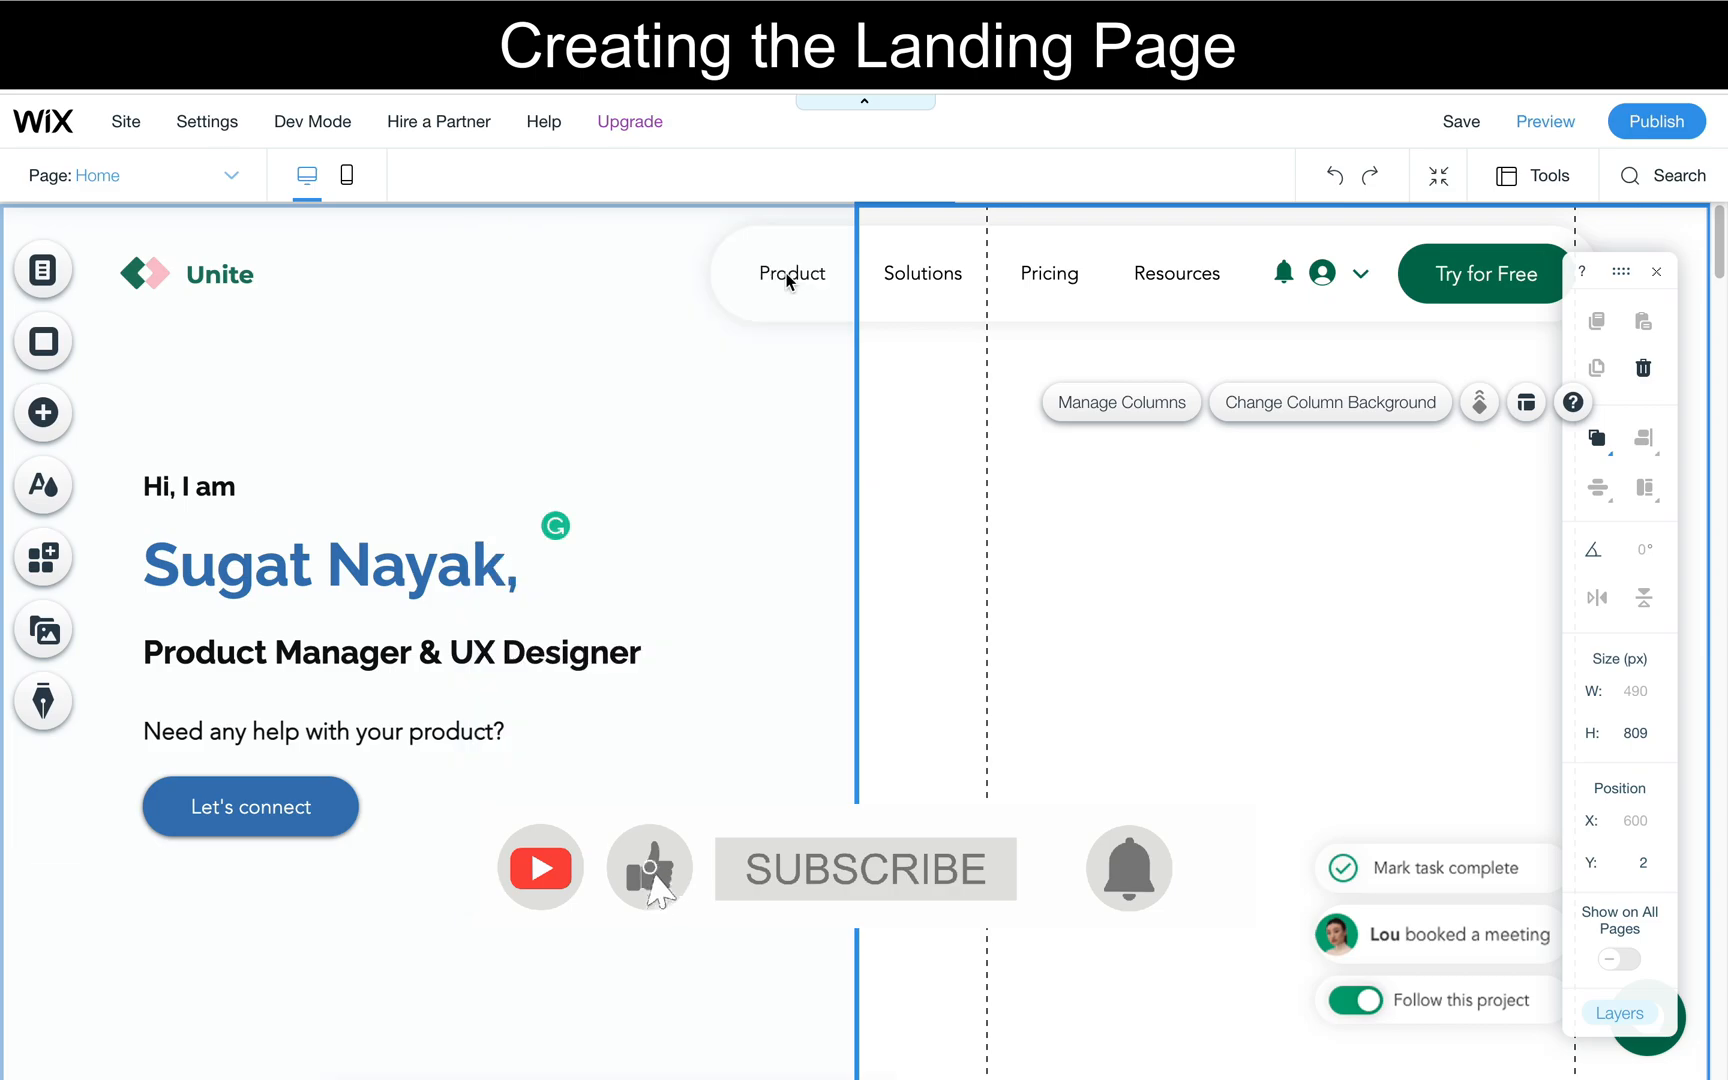
# - Add the uploaded PNG portrait illustration from the site files to the page
pyautogui.click(43, 412)
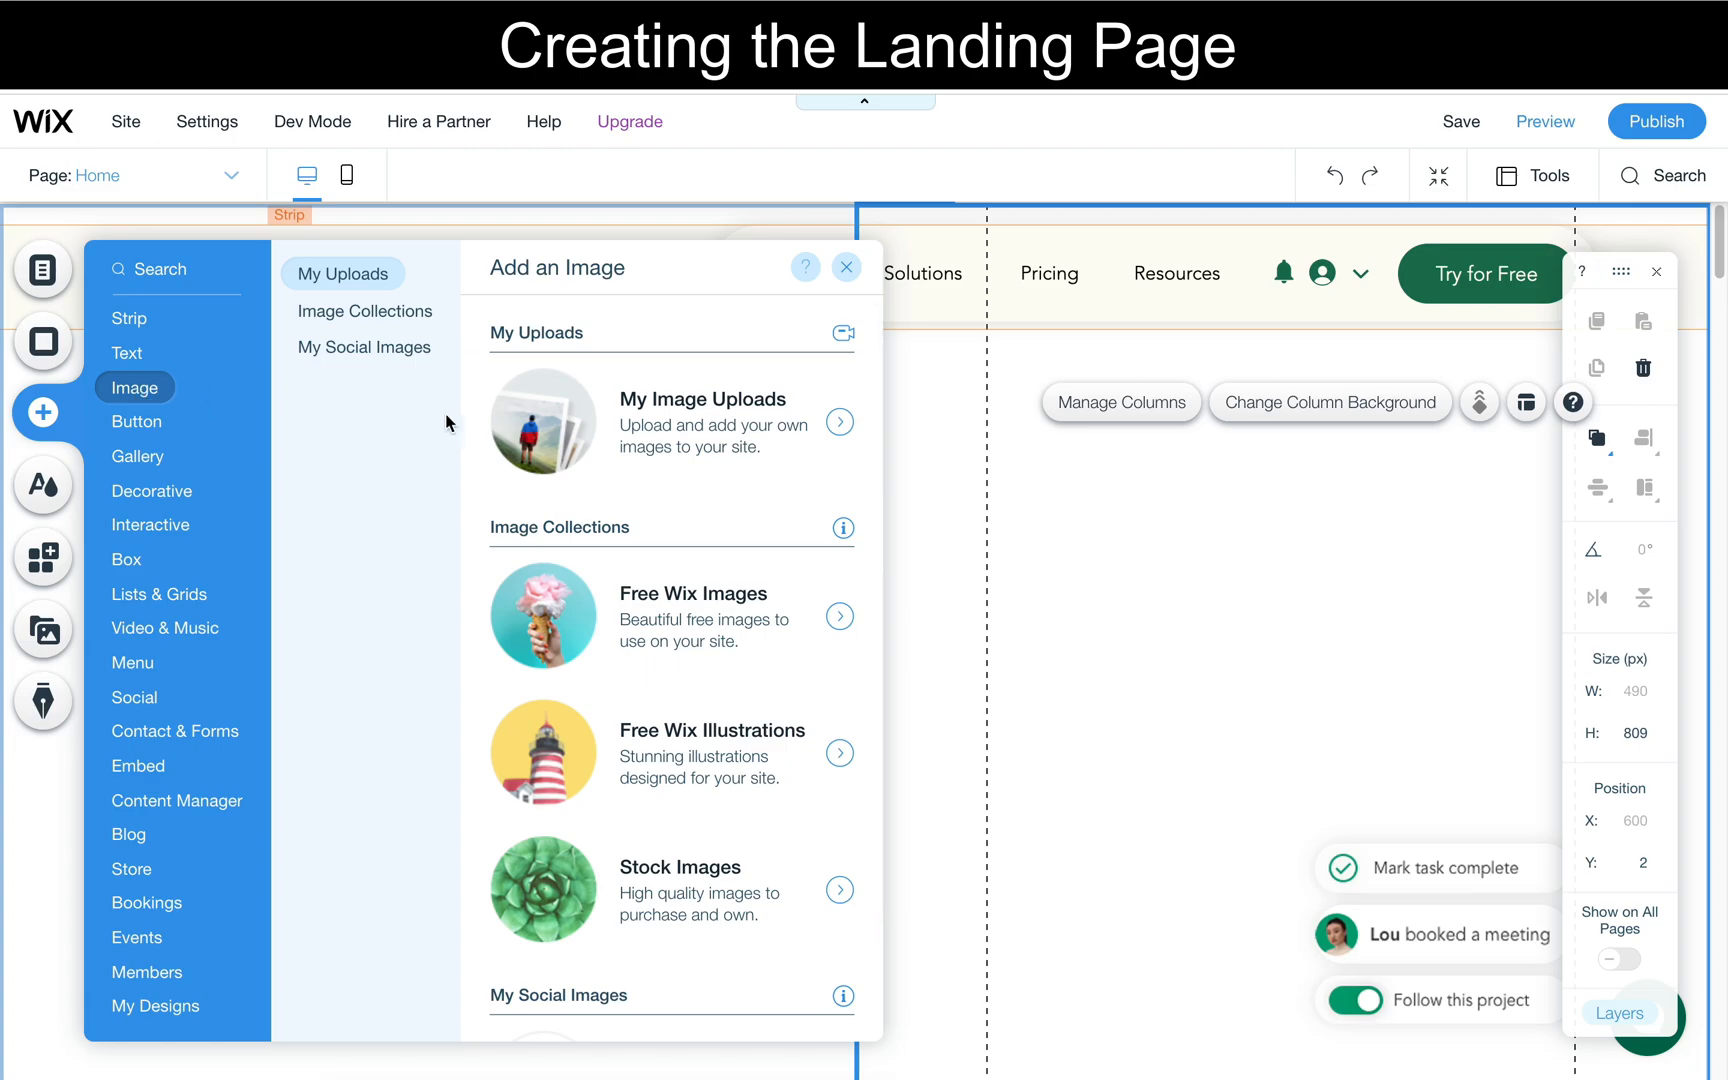
pyautogui.click(567, 446)
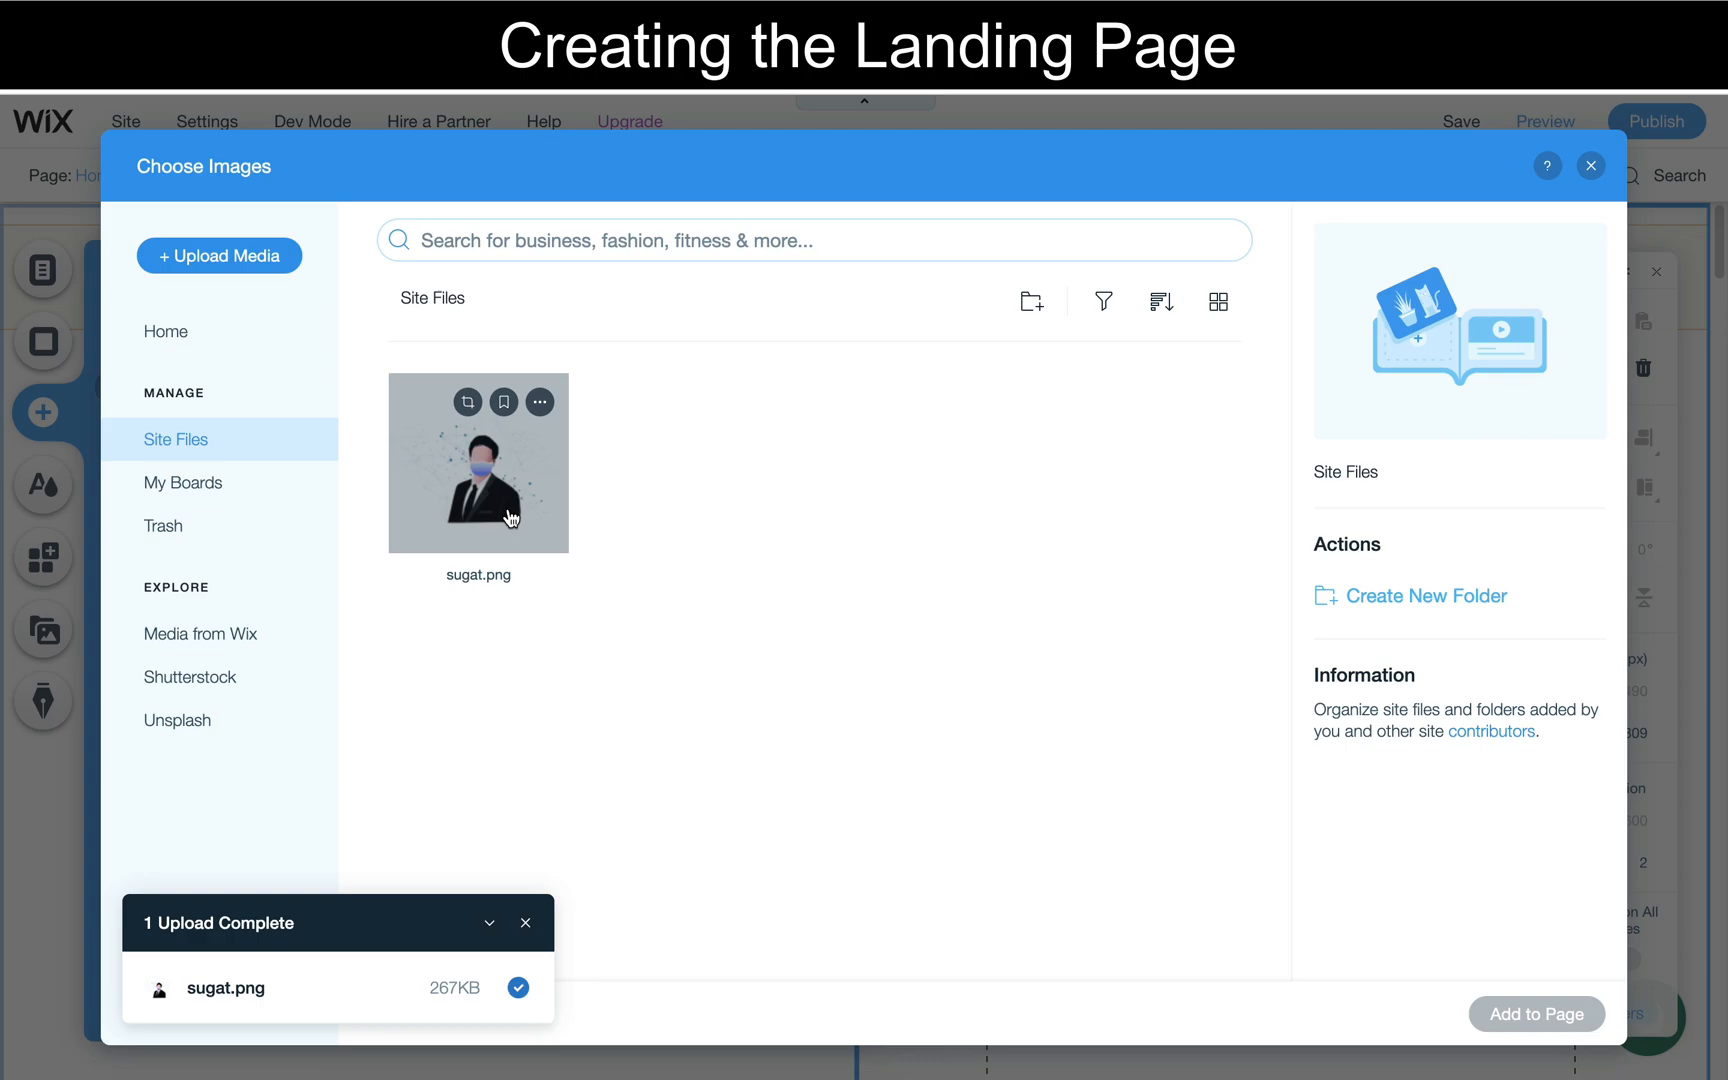
pyautogui.doubleClick(510, 517)
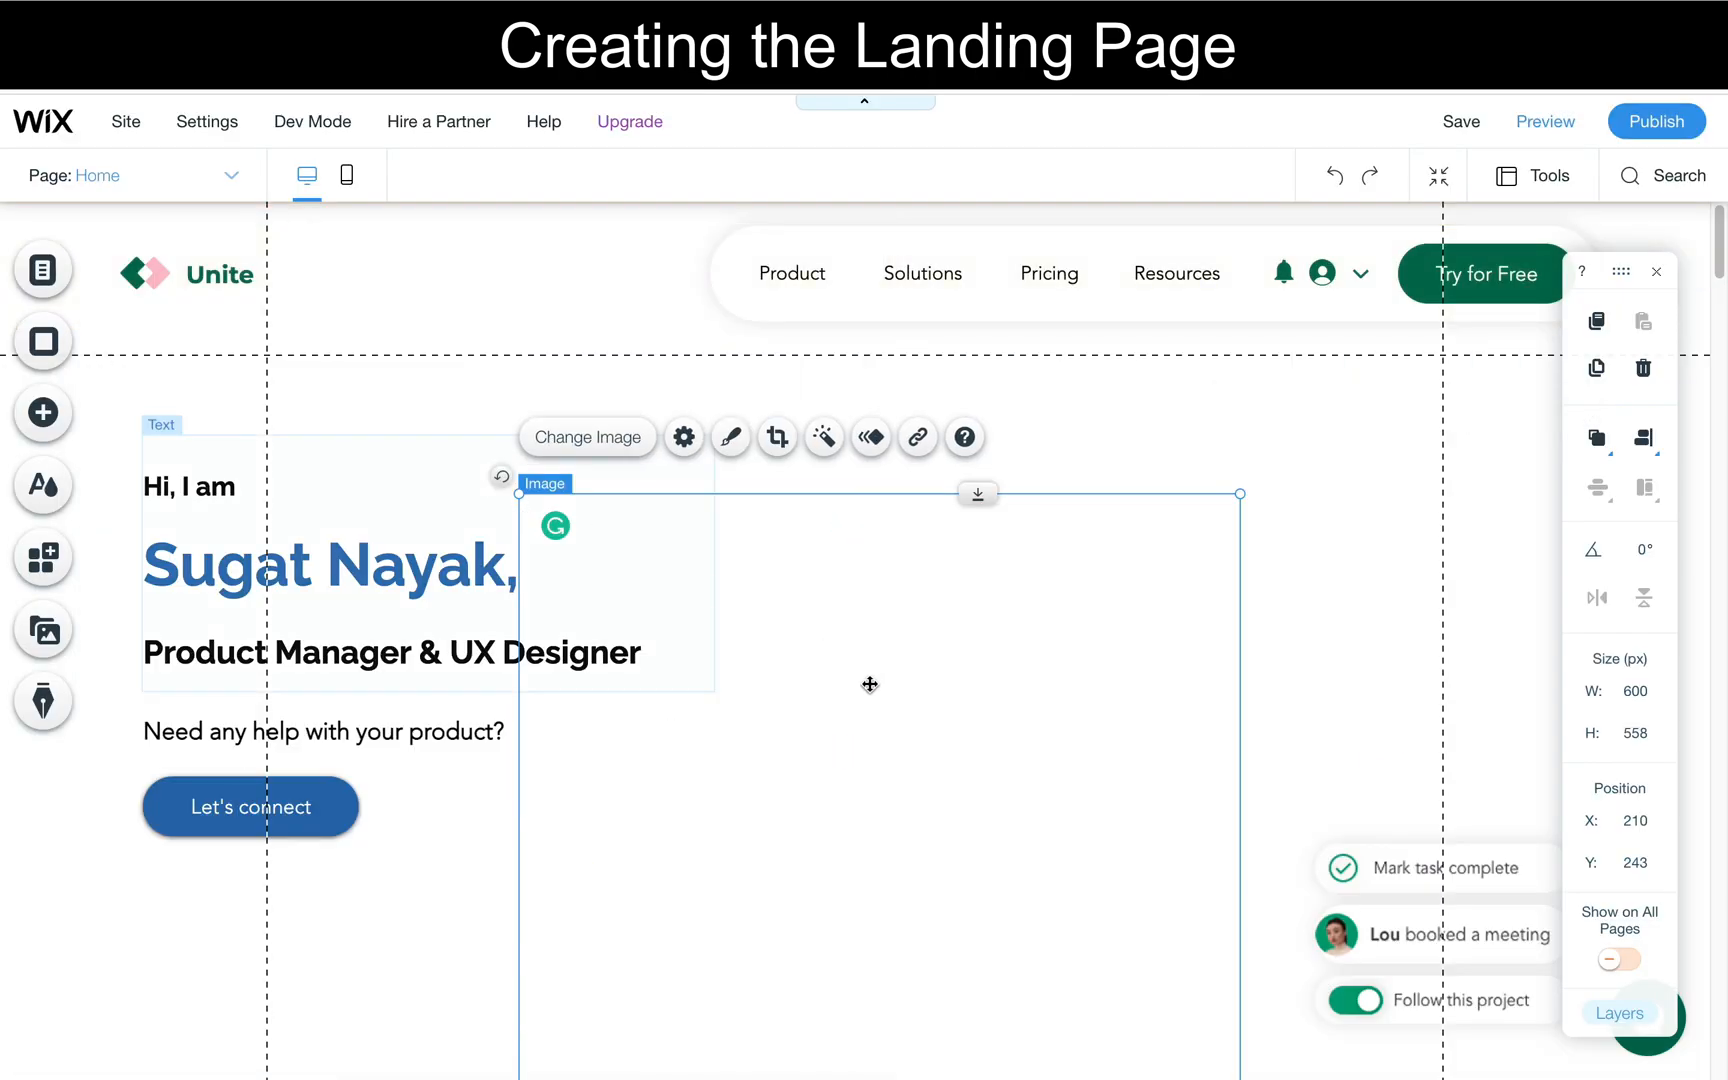
# - Shrink the portrait illustration and place it in the empty second column beside the heading
pyautogui.scroll(-1, 860, 721)
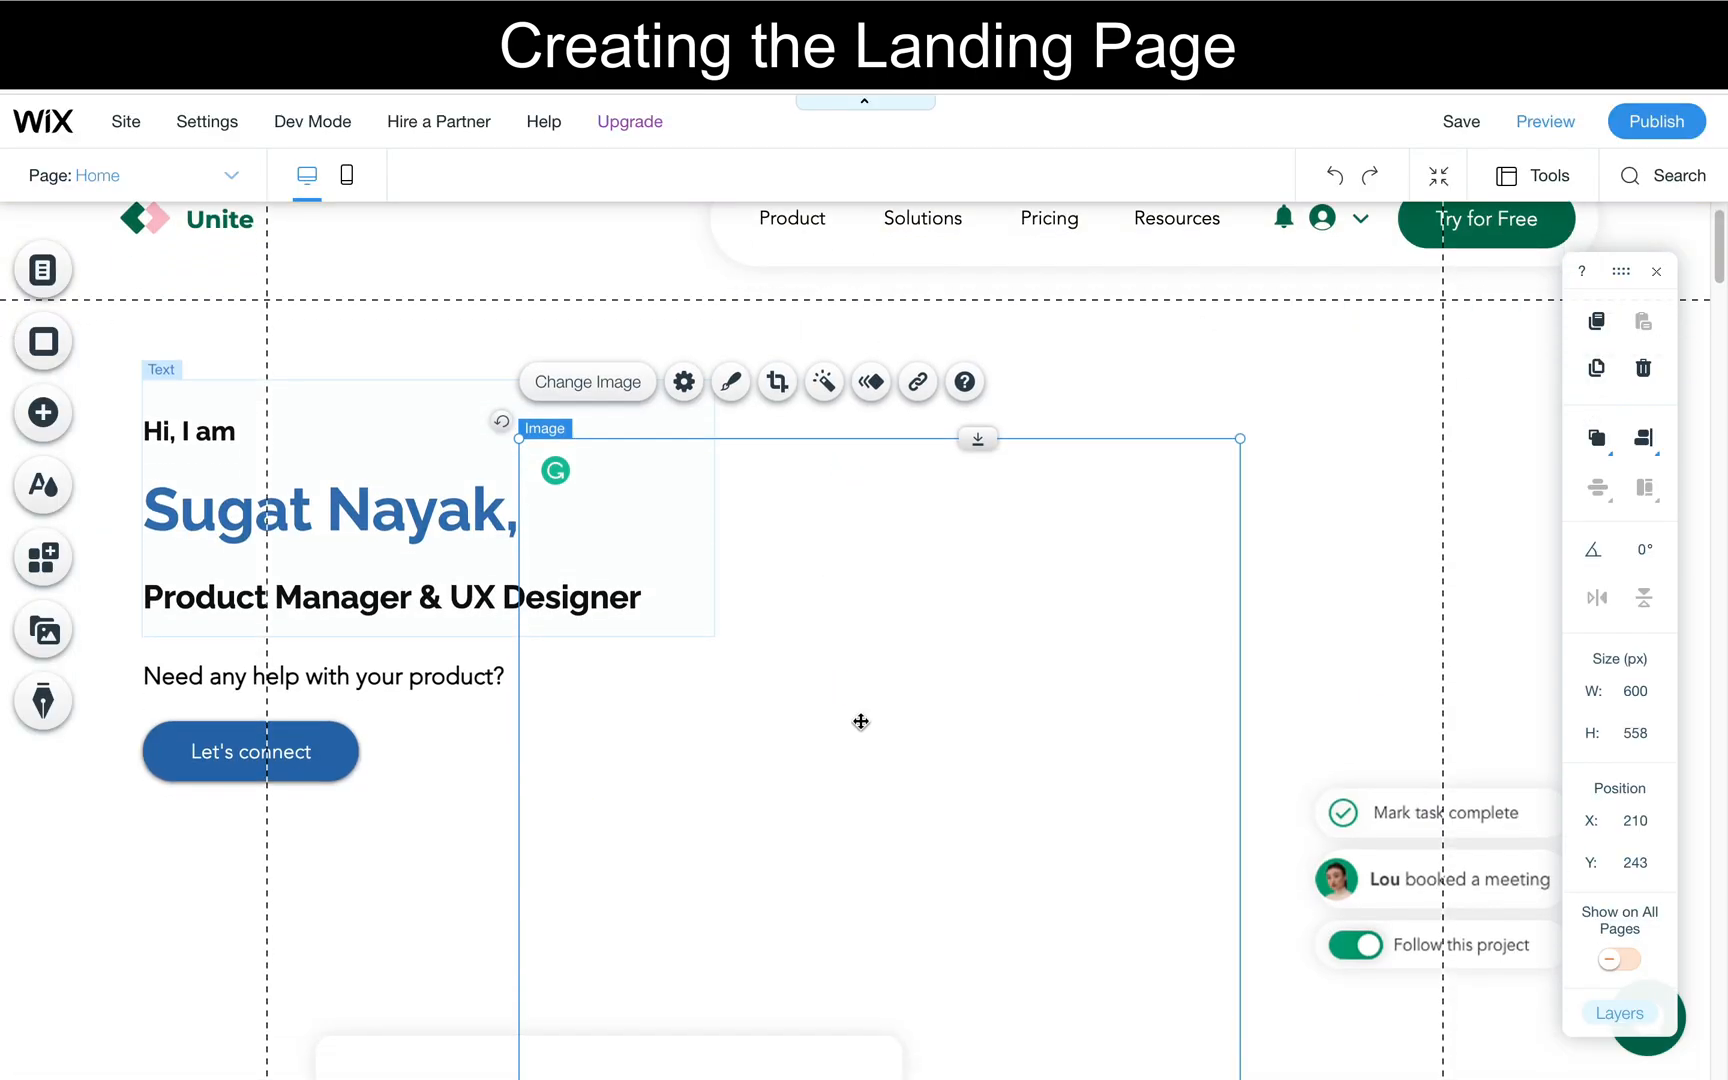
pyautogui.scroll(-1, 860, 721)
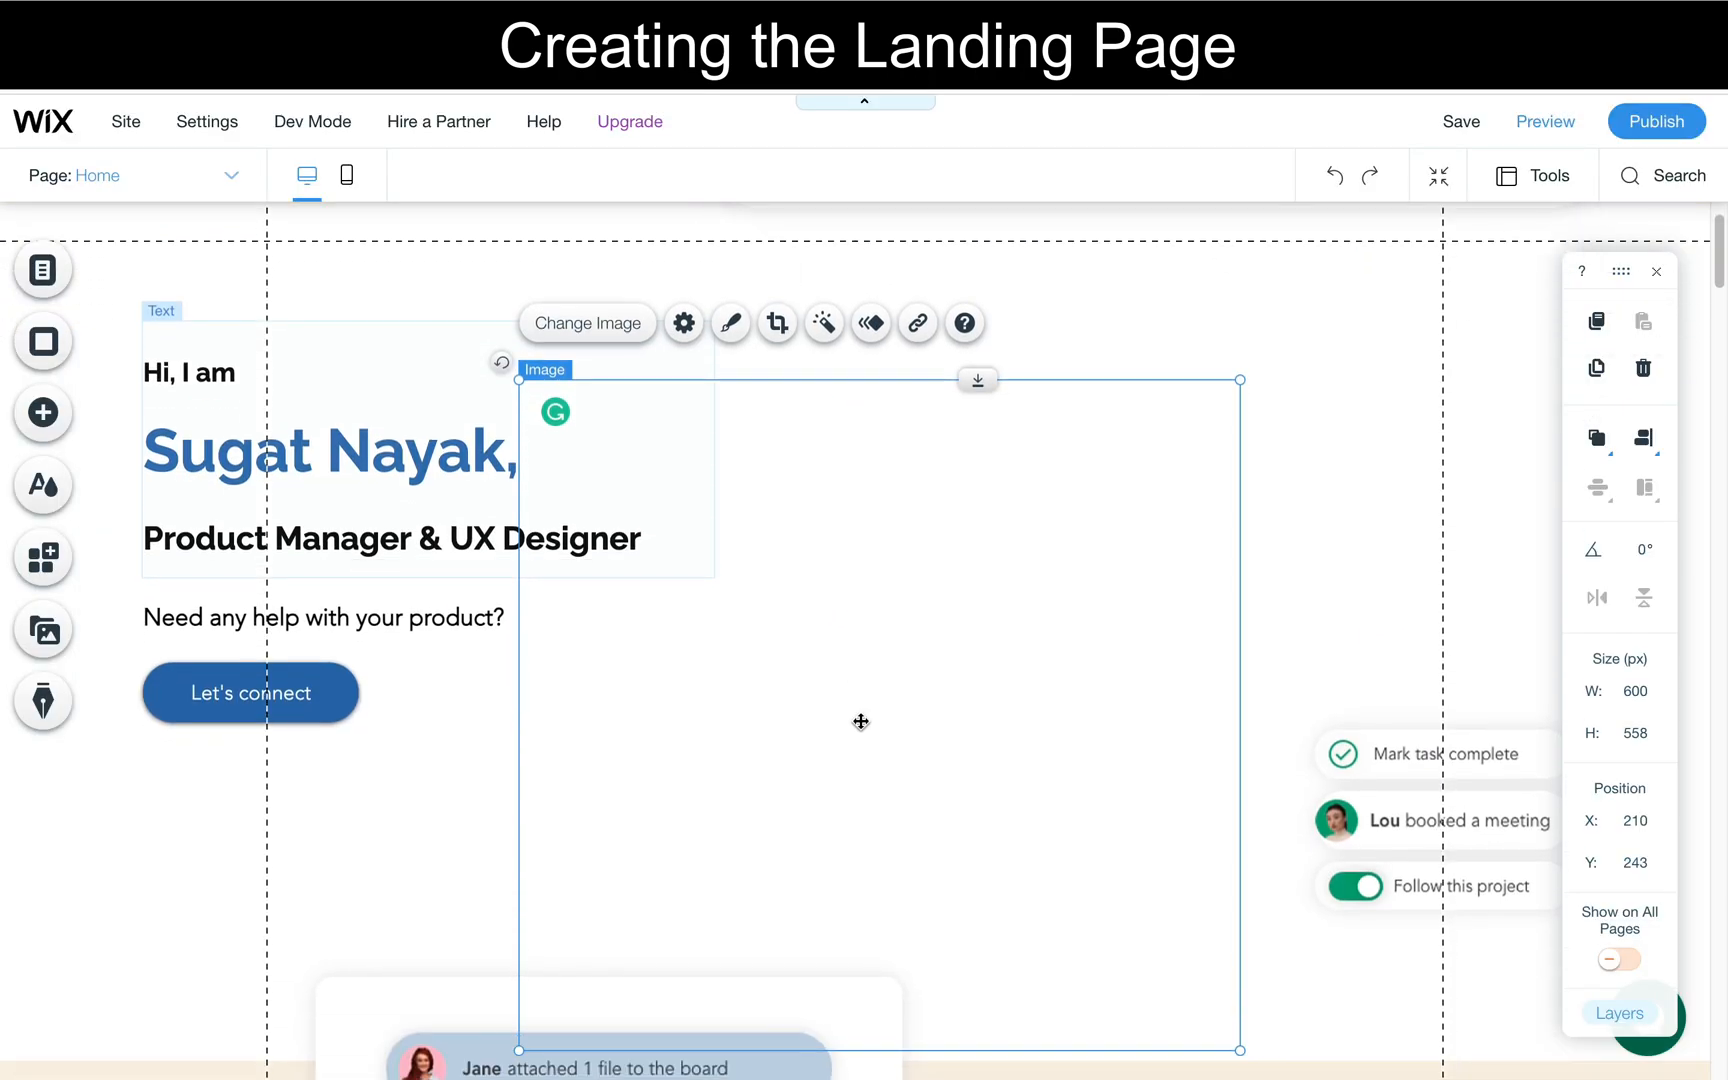
pyautogui.scroll(2, 860, 721)
pyautogui.moveTo(1240, 494); pyautogui.dragTo(1072, 648)
pyautogui.moveTo(812, 916); pyautogui.dragTo(1168, 657)
pyautogui.click(813, 626)
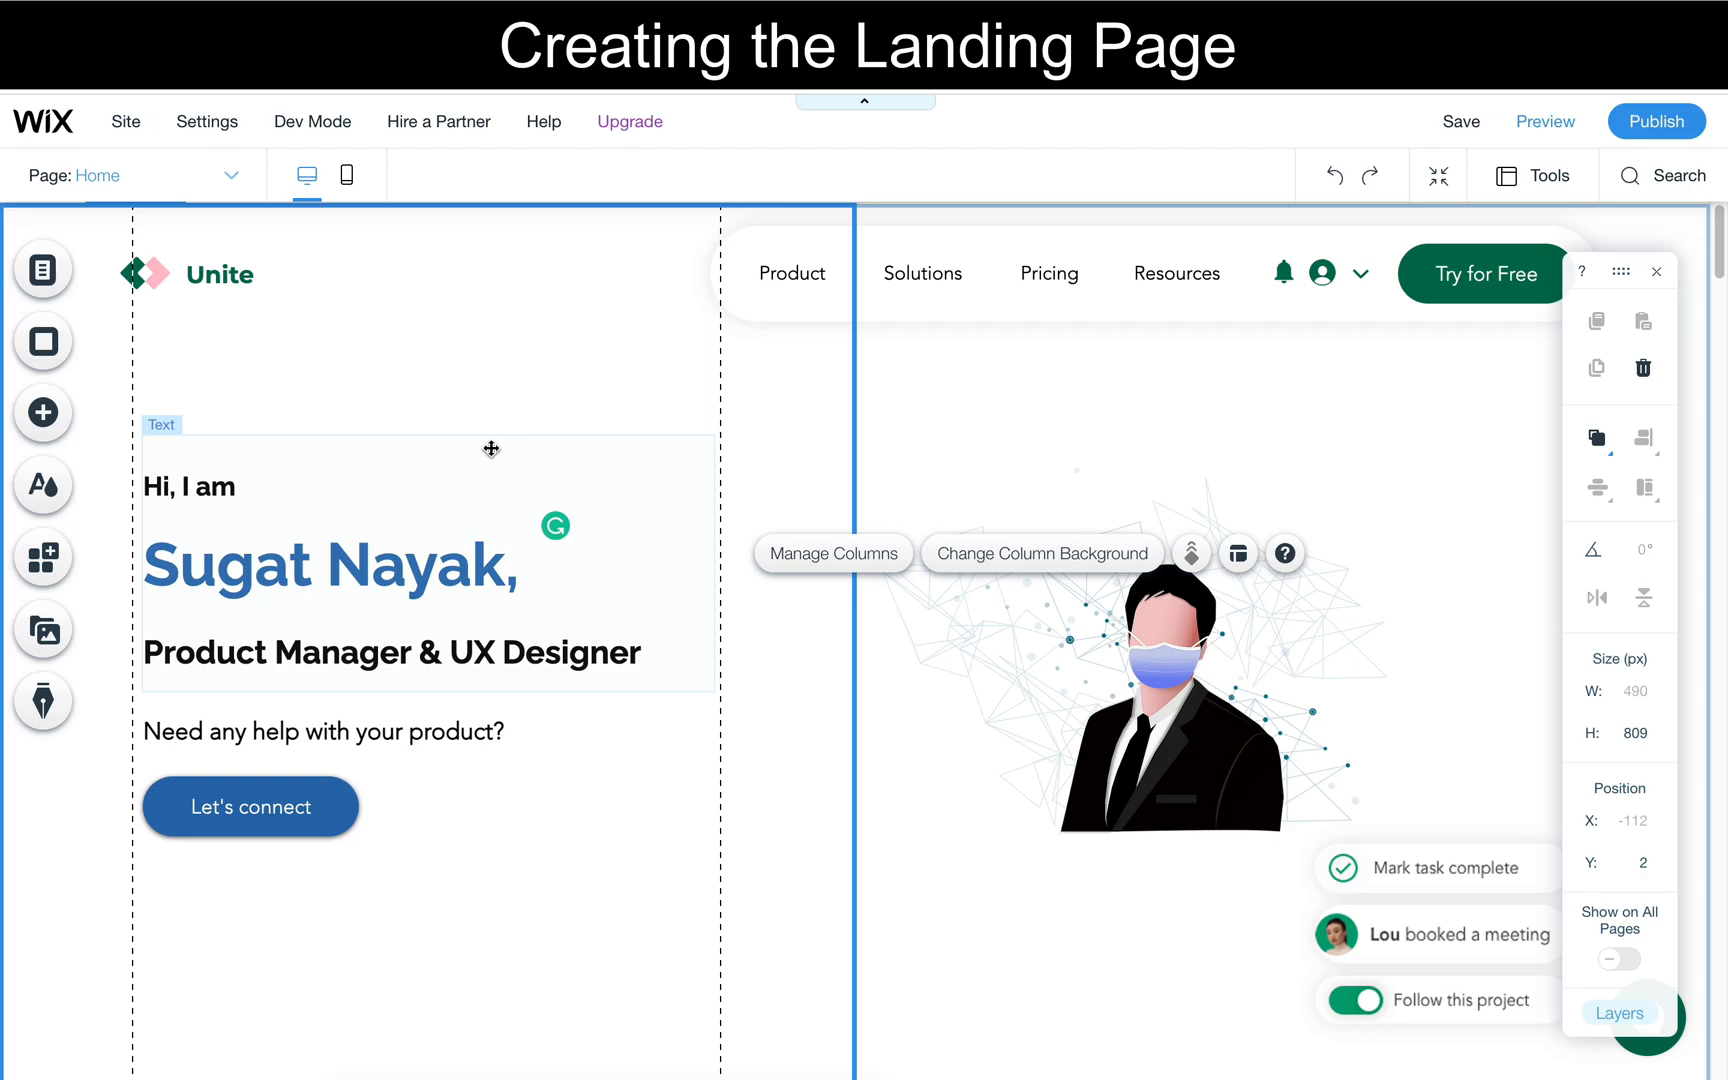
# - Replace the header's "Unite" text with the site owner's full name and delete the logo icon beside it
pyautogui.click(259, 280)
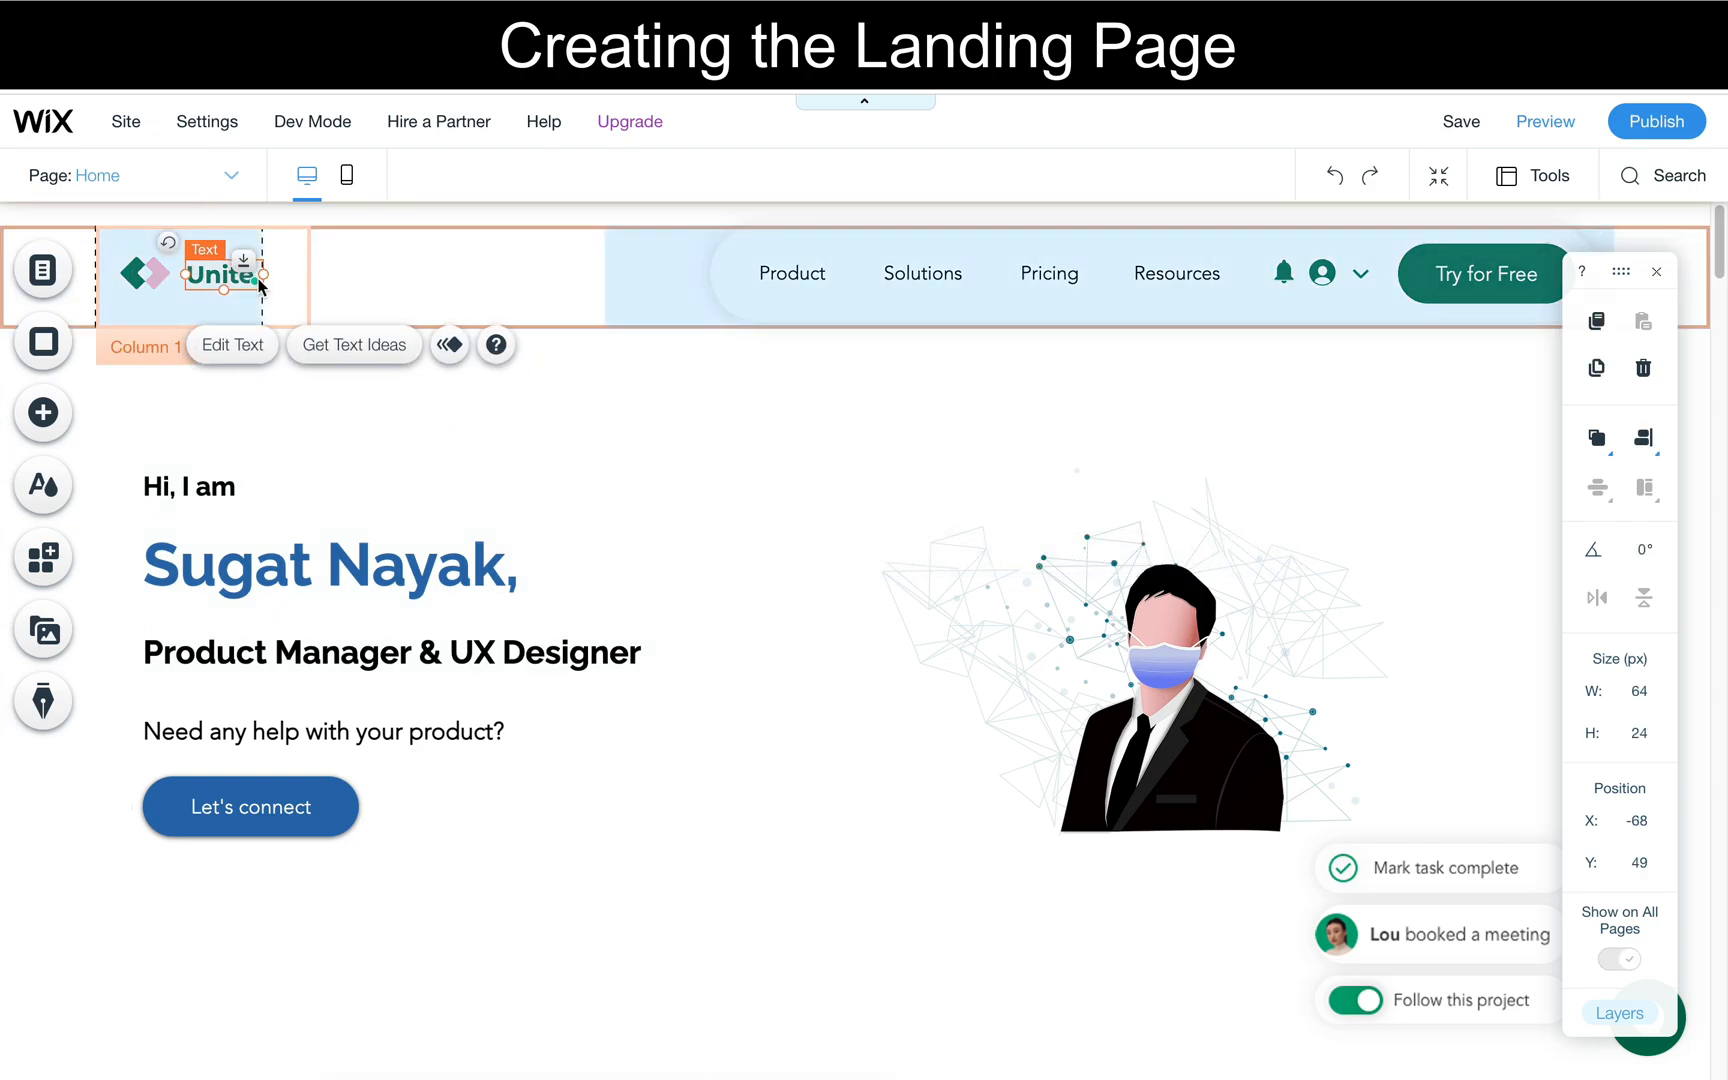
pyautogui.doubleClick(204, 283)
pyautogui.write('Sug')
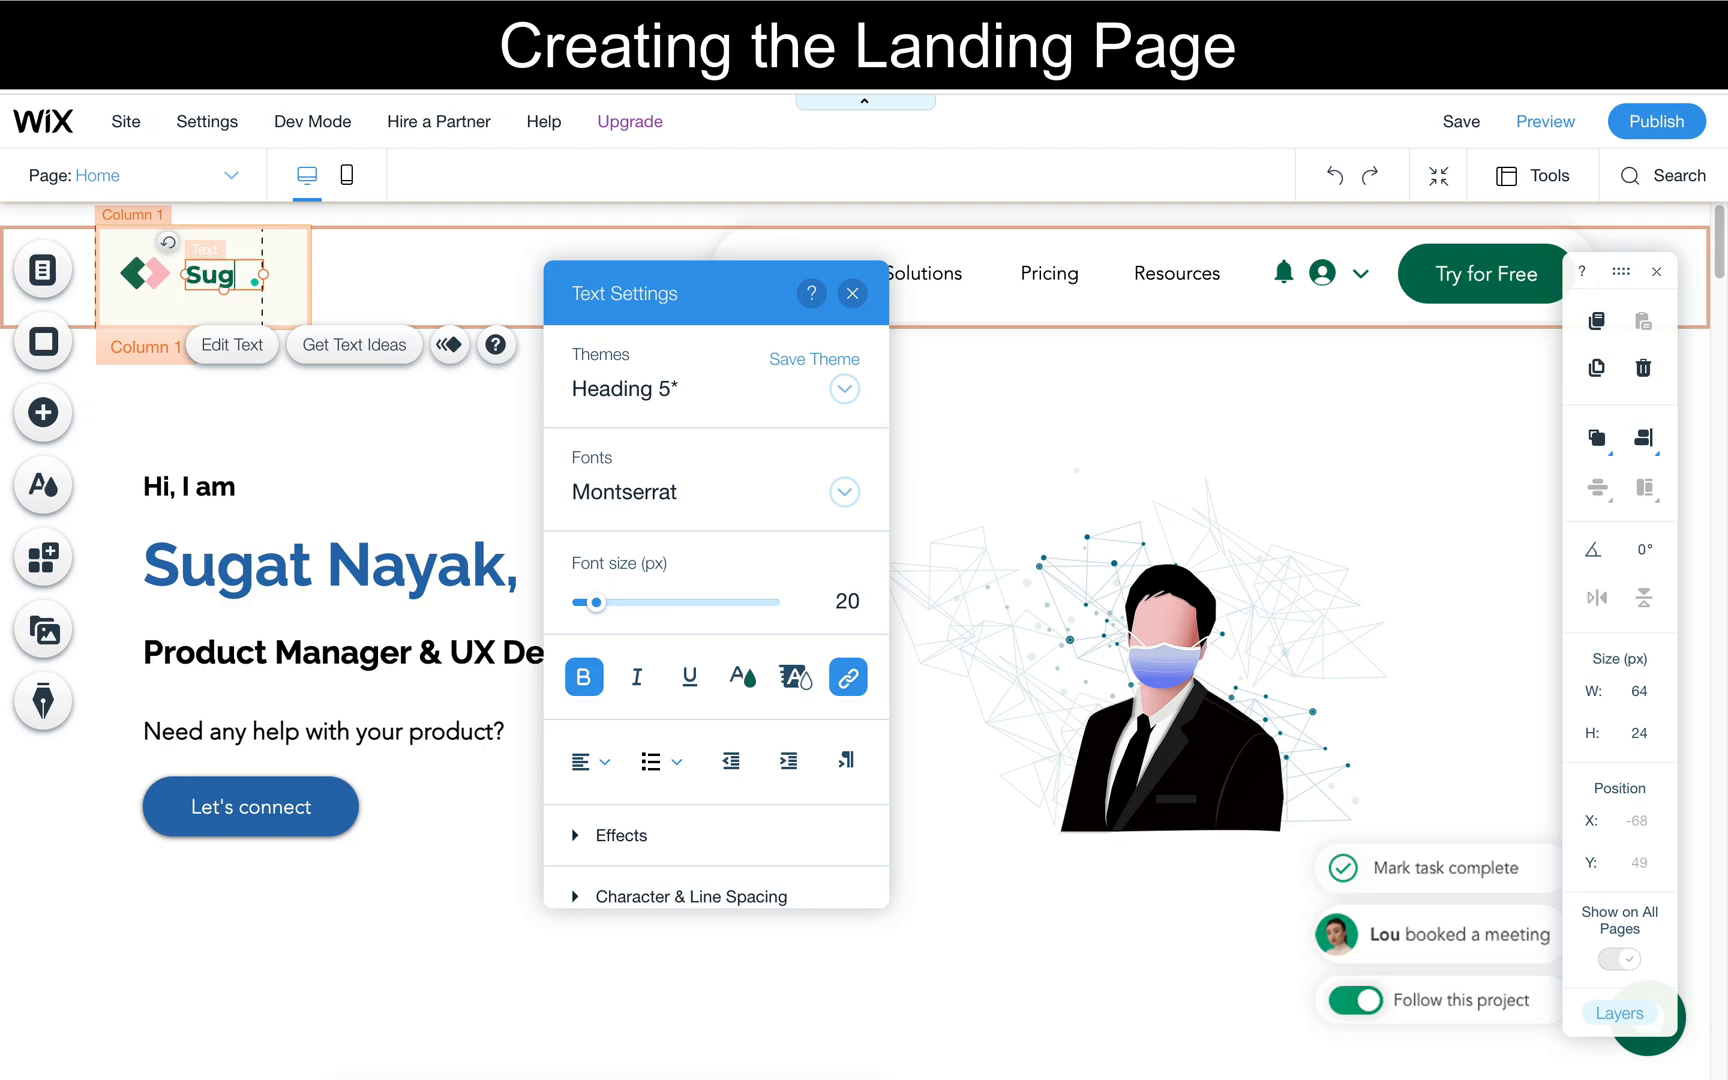
pyautogui.write('at Nayak')
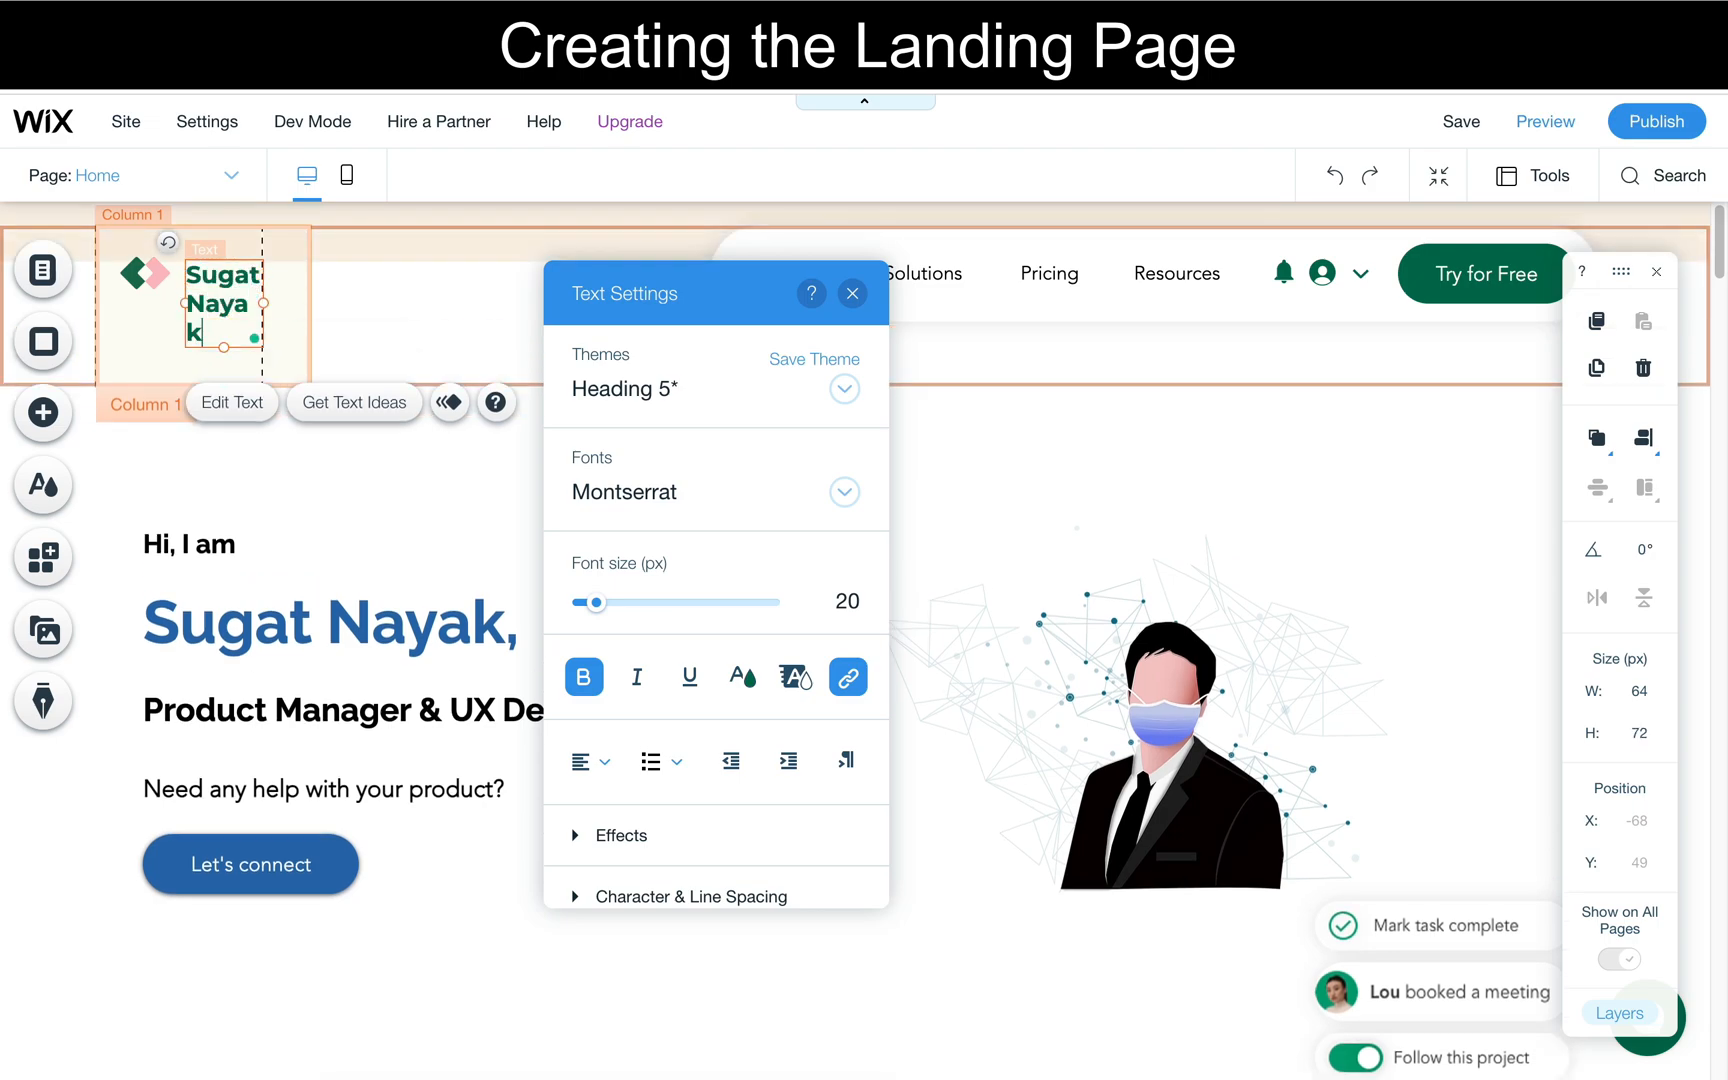
pyautogui.click(142, 275)
pyautogui.press('Delete')
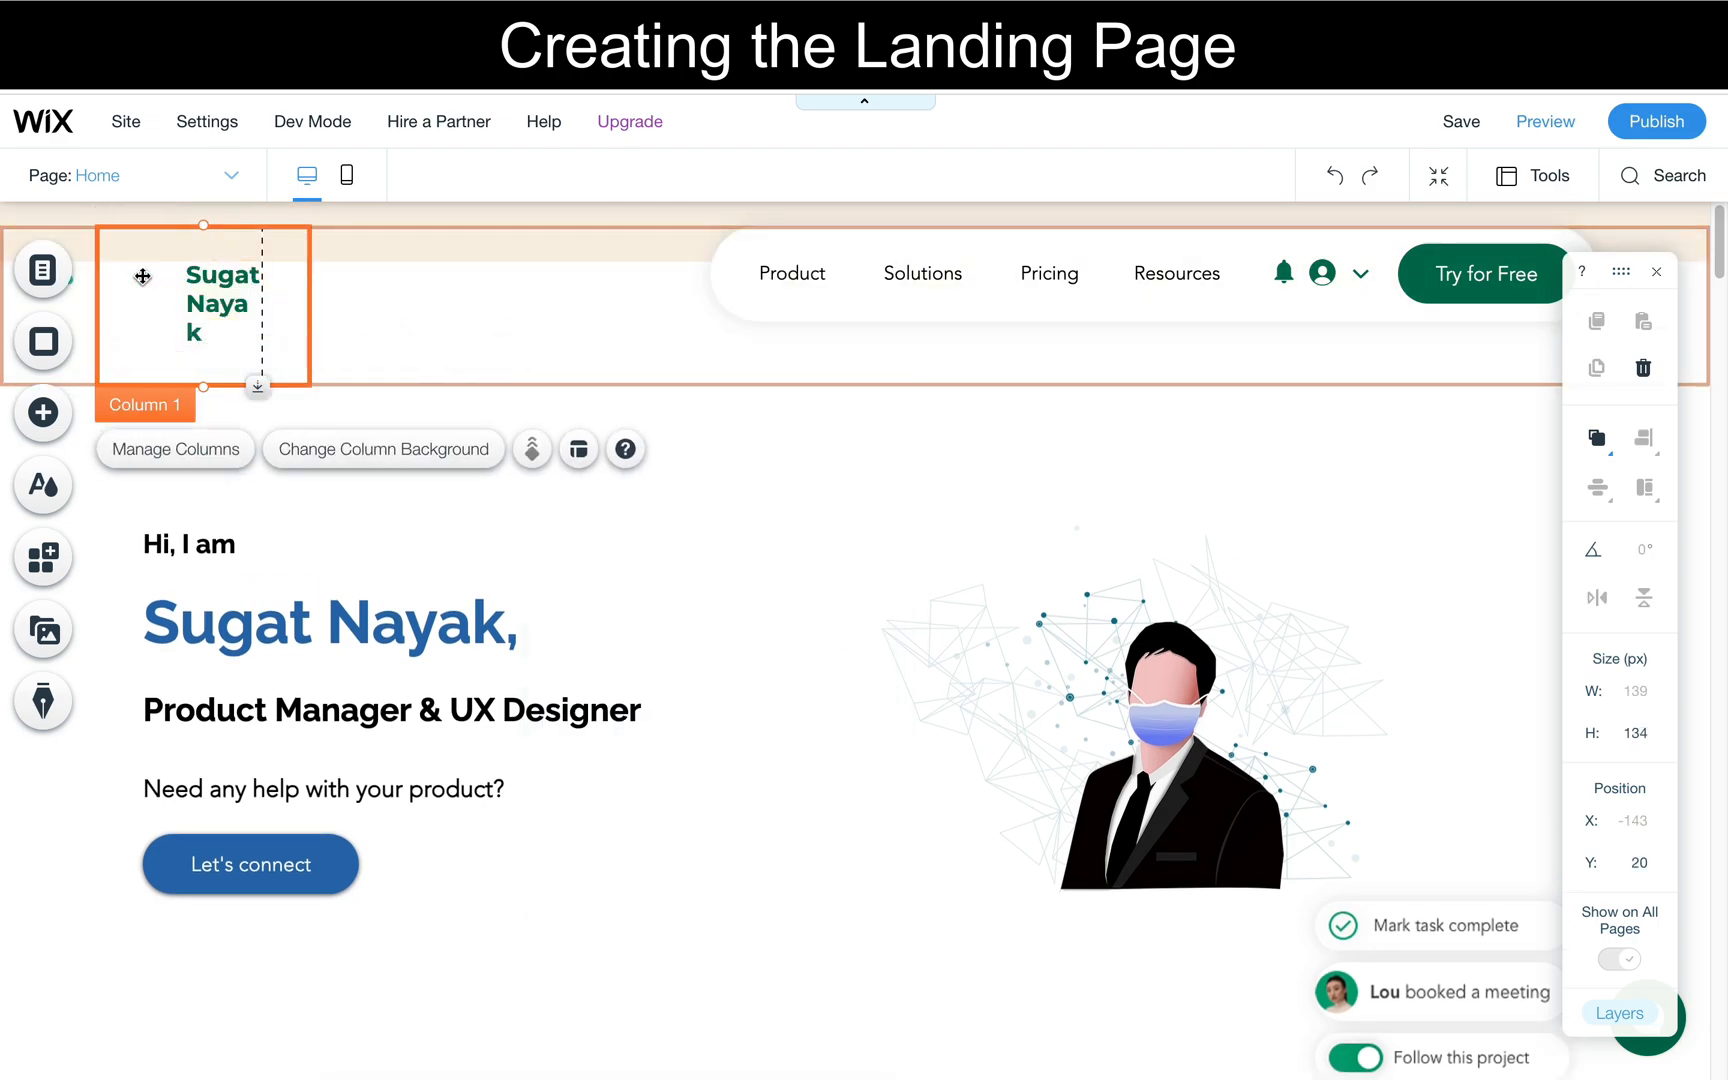
# - Widen the header name's text box so the name fits on one line and reduce the height of its column
pyautogui.click(192, 307)
pyautogui.moveTo(185, 303); pyautogui.dragTo(112, 298)
pyautogui.click(184, 340)
pyautogui.moveTo(204, 384); pyautogui.dragTo(205, 327)
# - Set the header name's font to Raleway and its color to the theme blue #286EB0
pyautogui.click(208, 284)
pyautogui.doubleClick(208, 284)
pyautogui.click(590, 492)
pyautogui.write('Raleway')
pyautogui.press('Return')
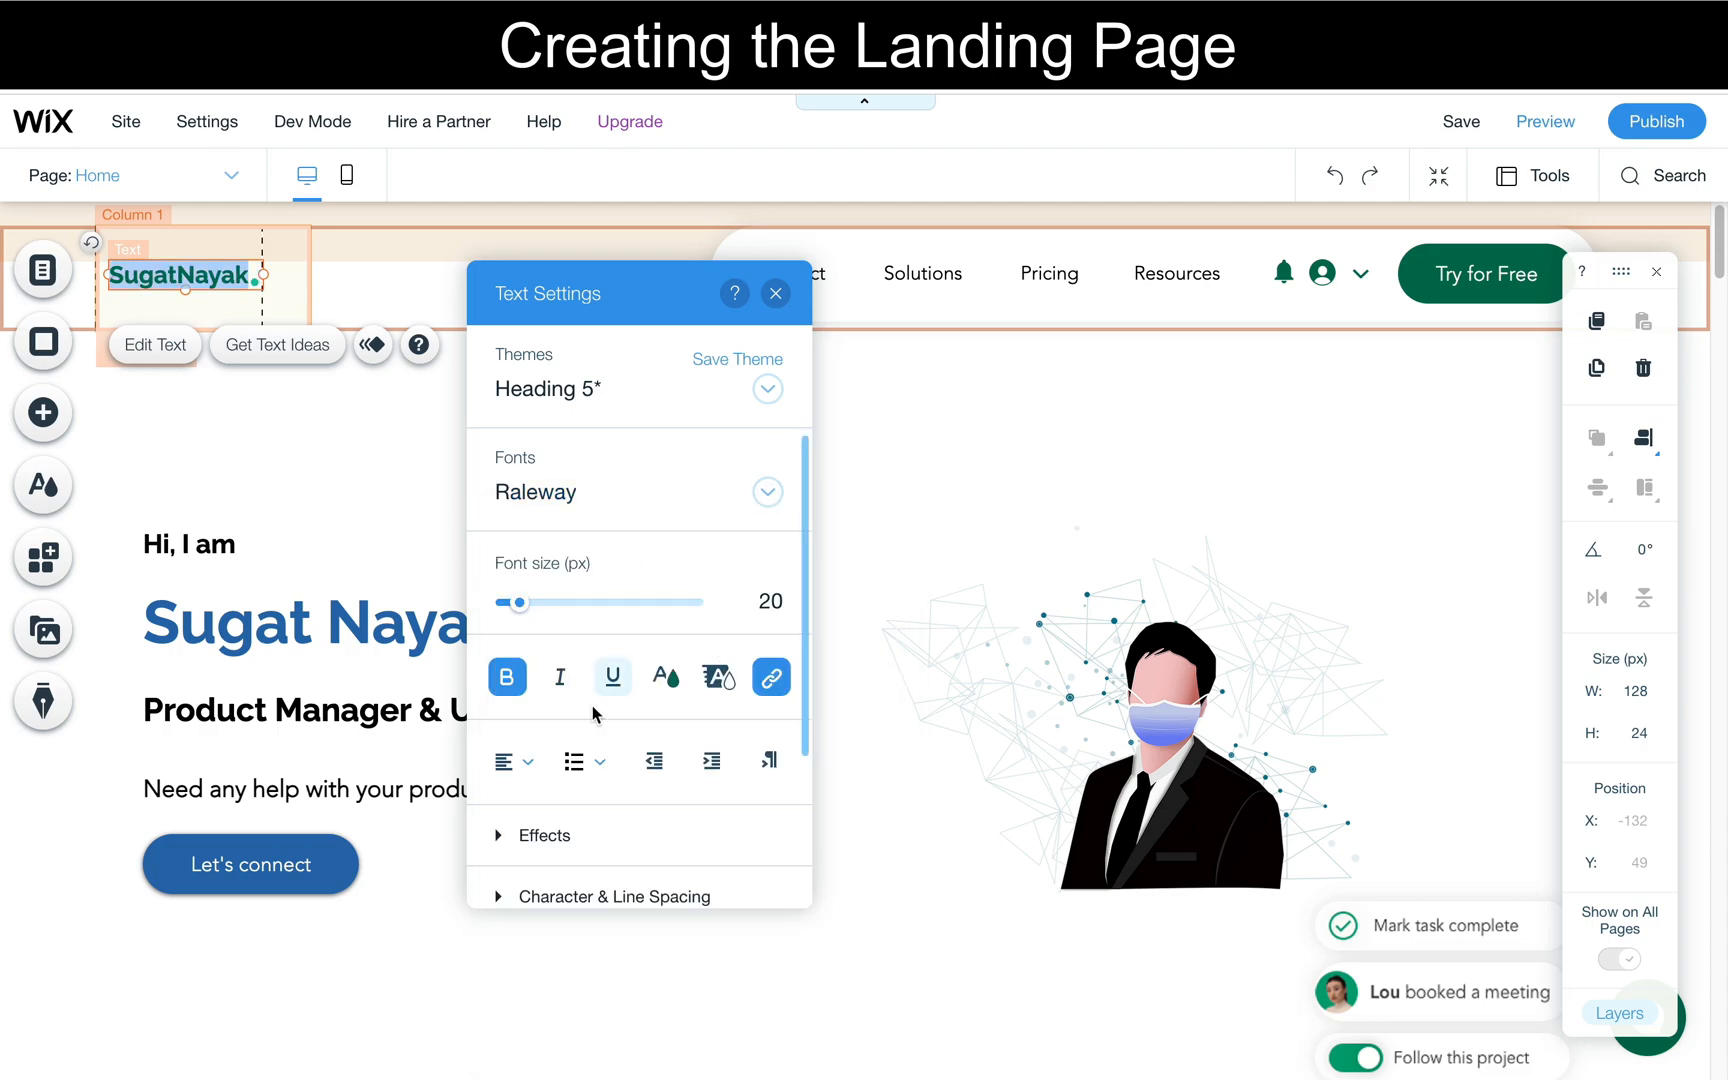
pyautogui.click(664, 677)
pyautogui.click(622, 541)
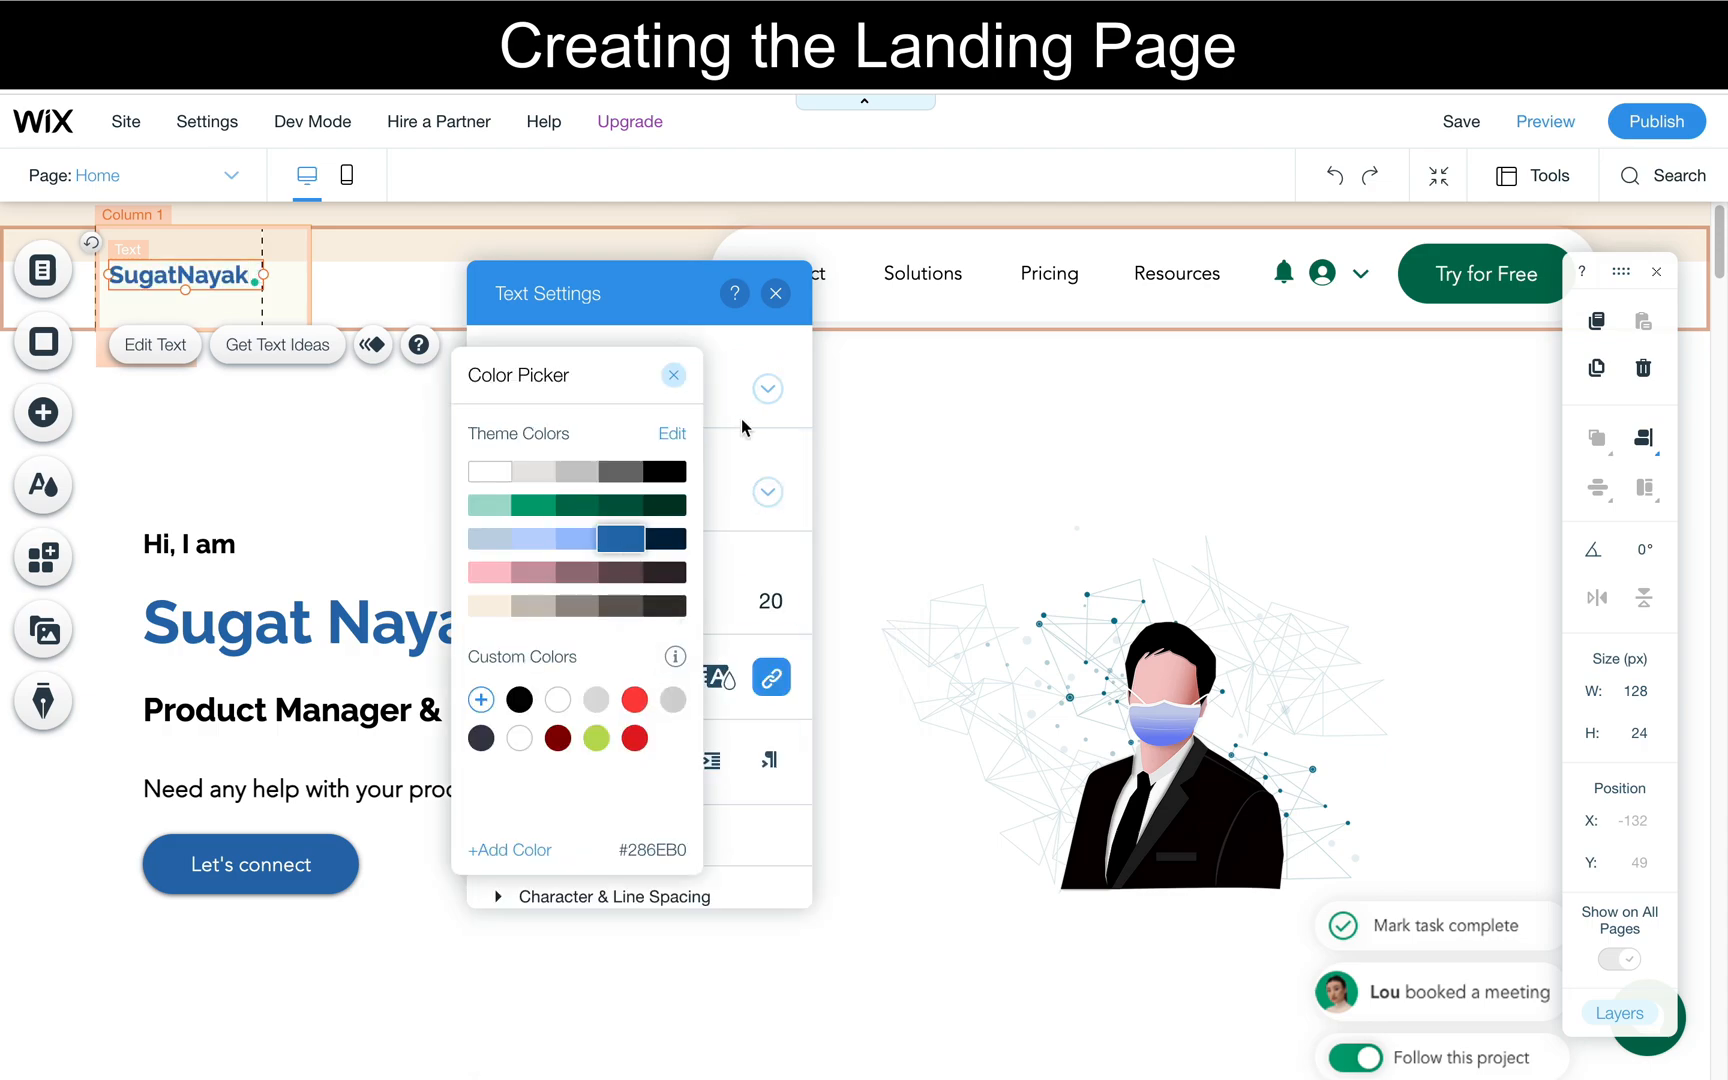
pyautogui.click(738, 389)
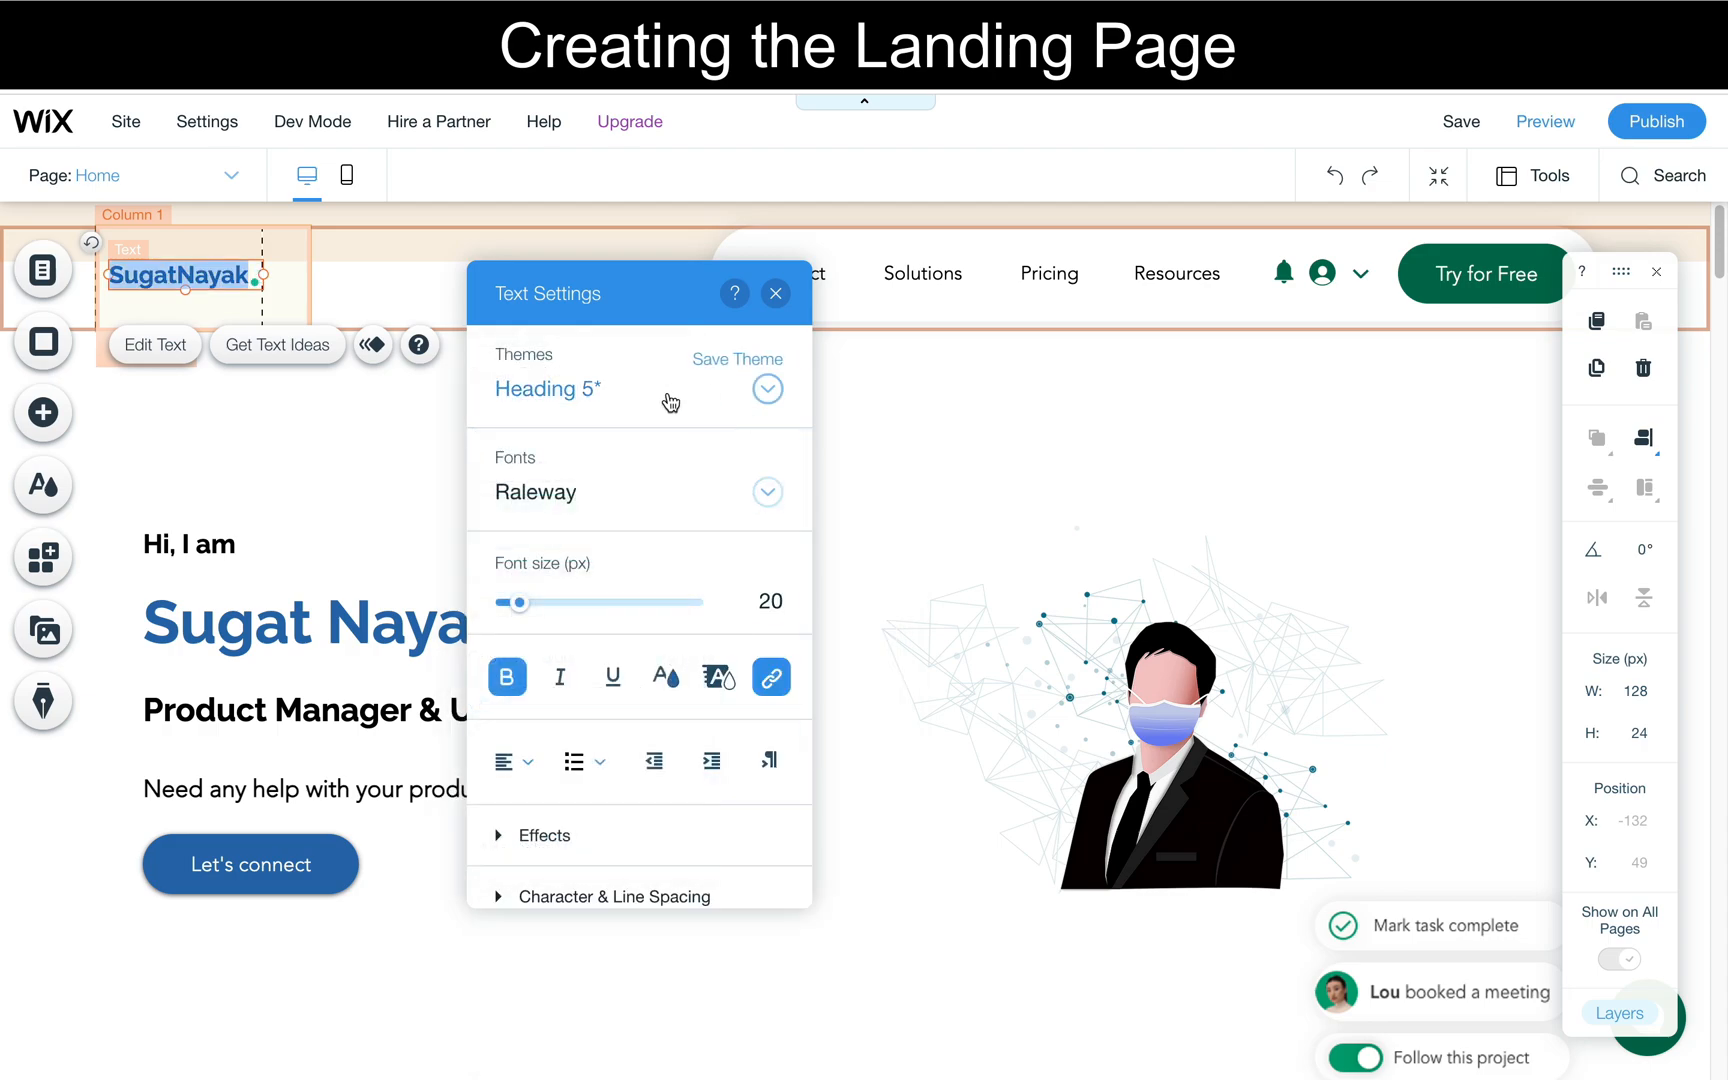
pyautogui.click(323, 481)
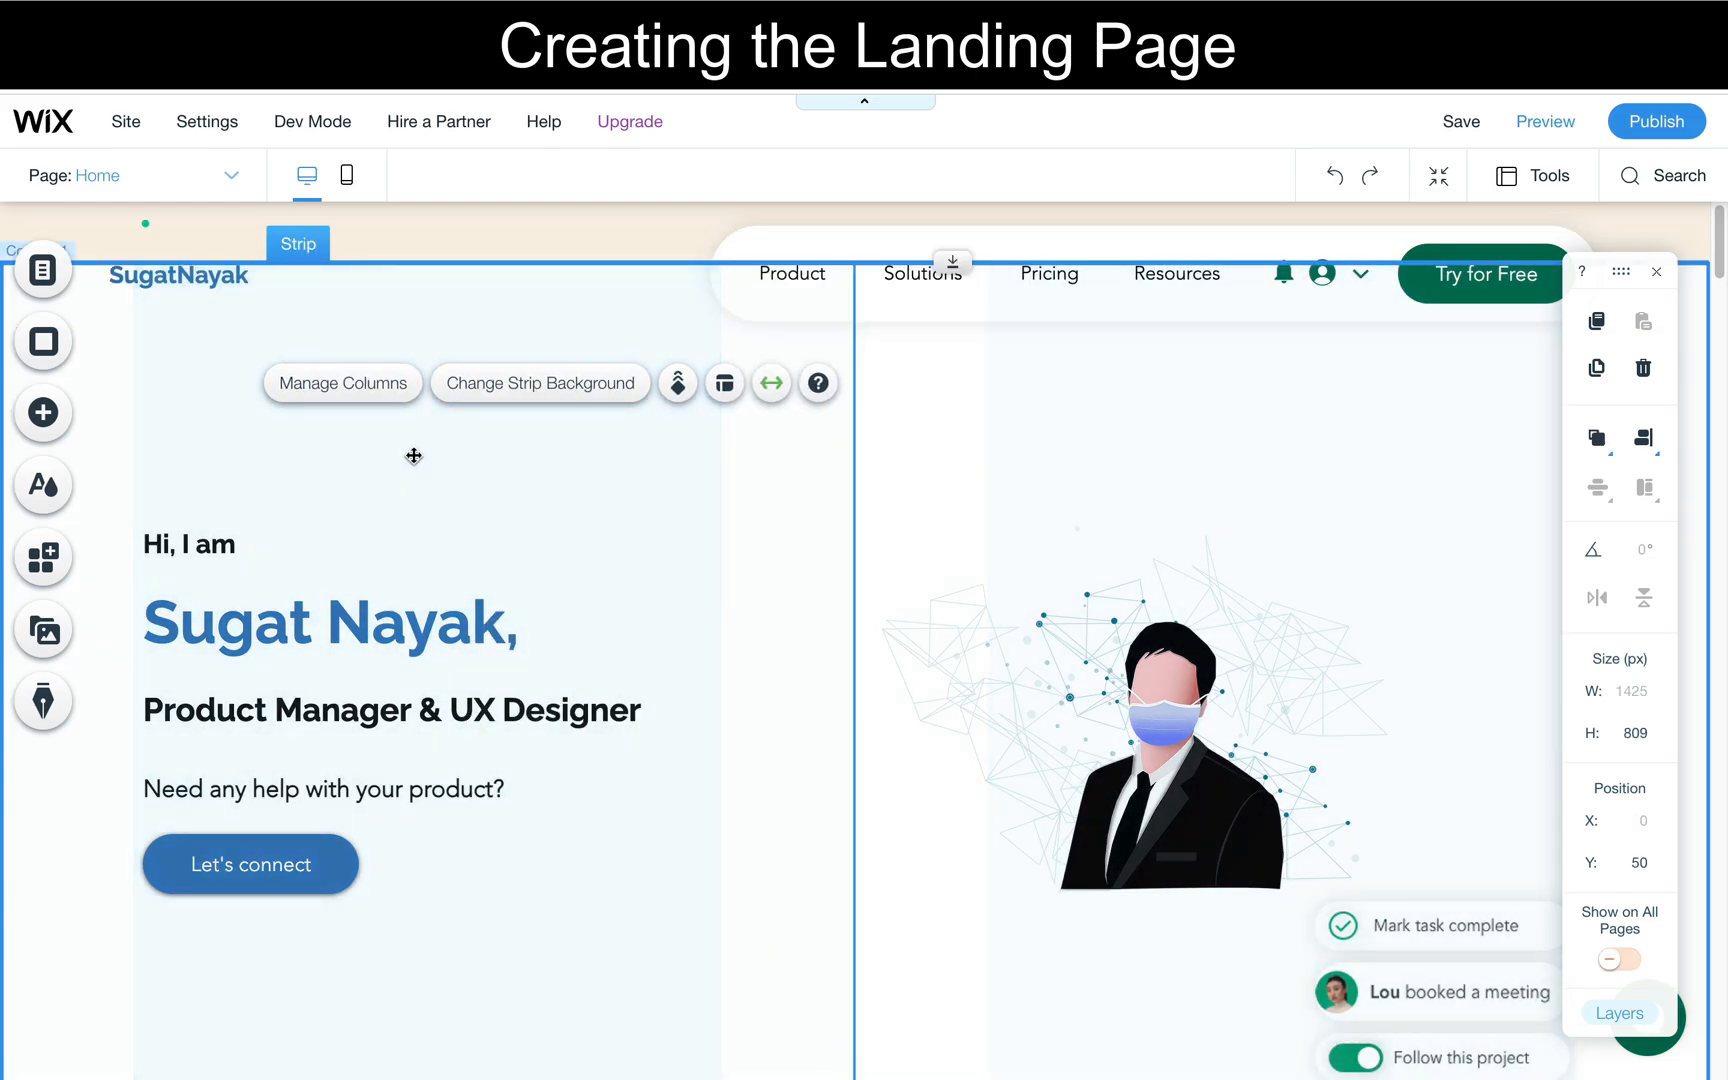
pyautogui.click(781, 552)
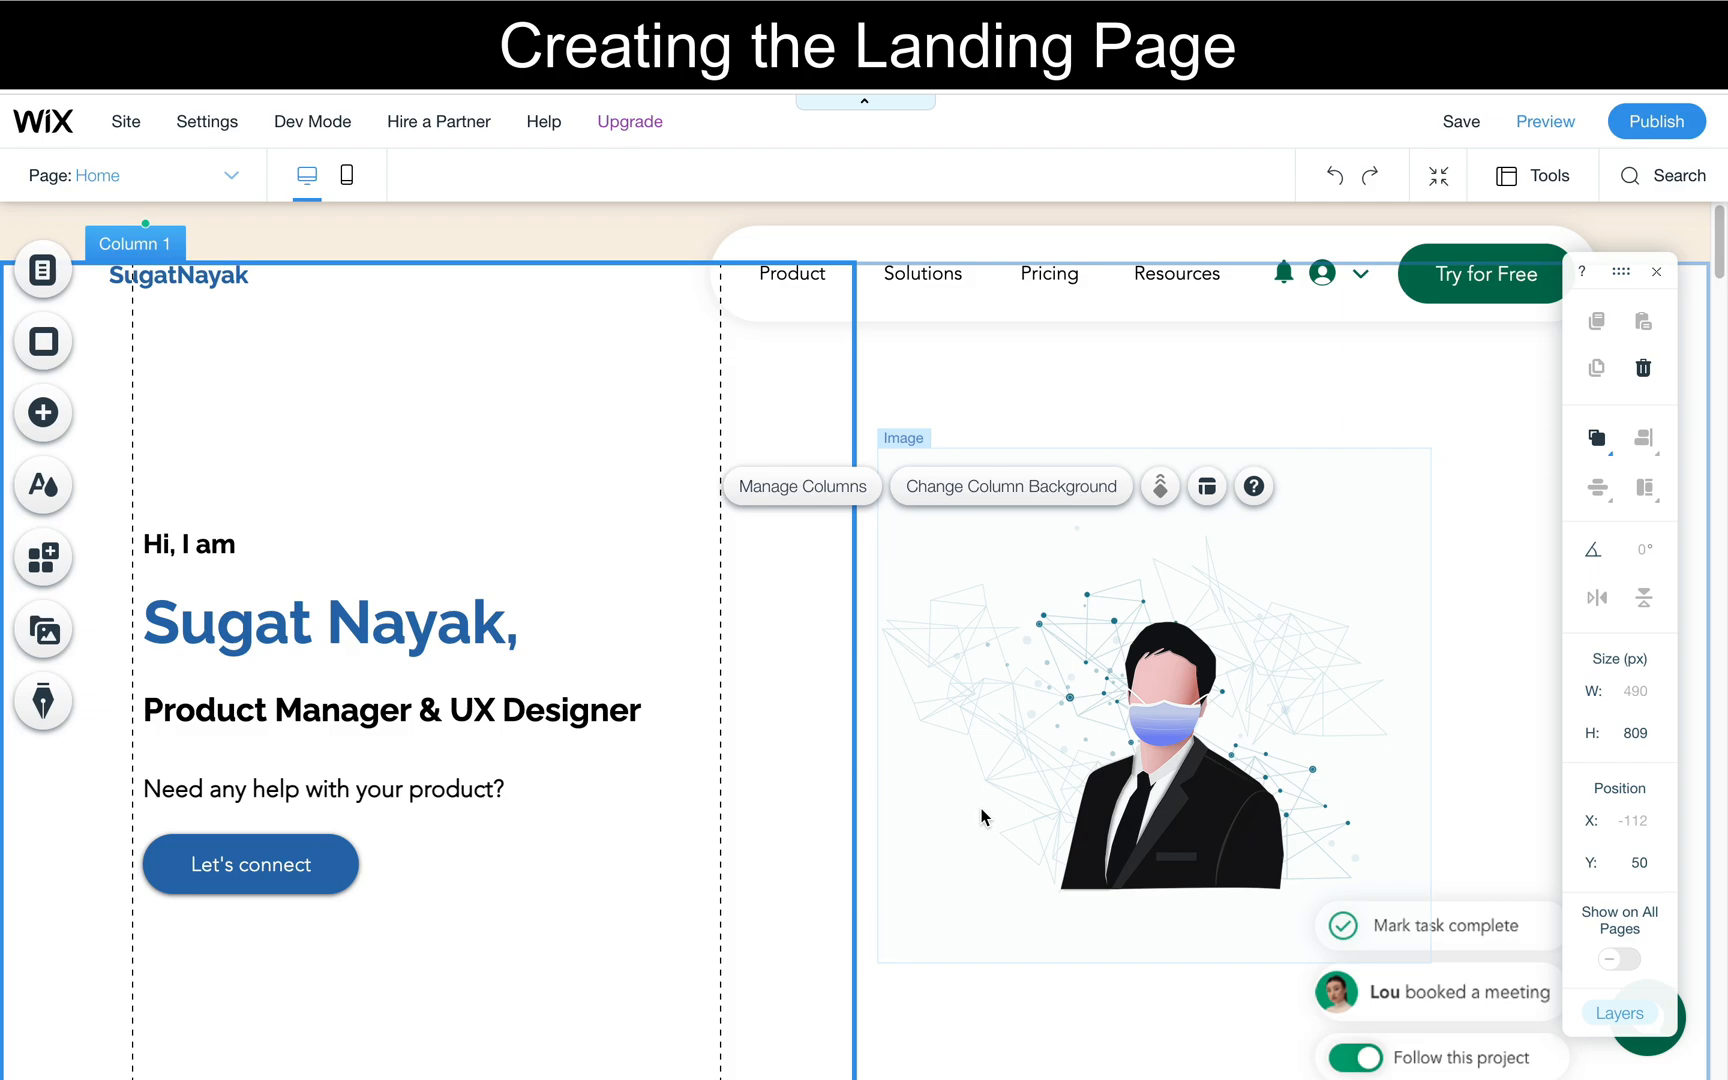
# - Delete the "Mark task complete", "booked a meeting" and "Follow this project" images below the portrait illustration
pyautogui.scroll(-2, 983, 814)
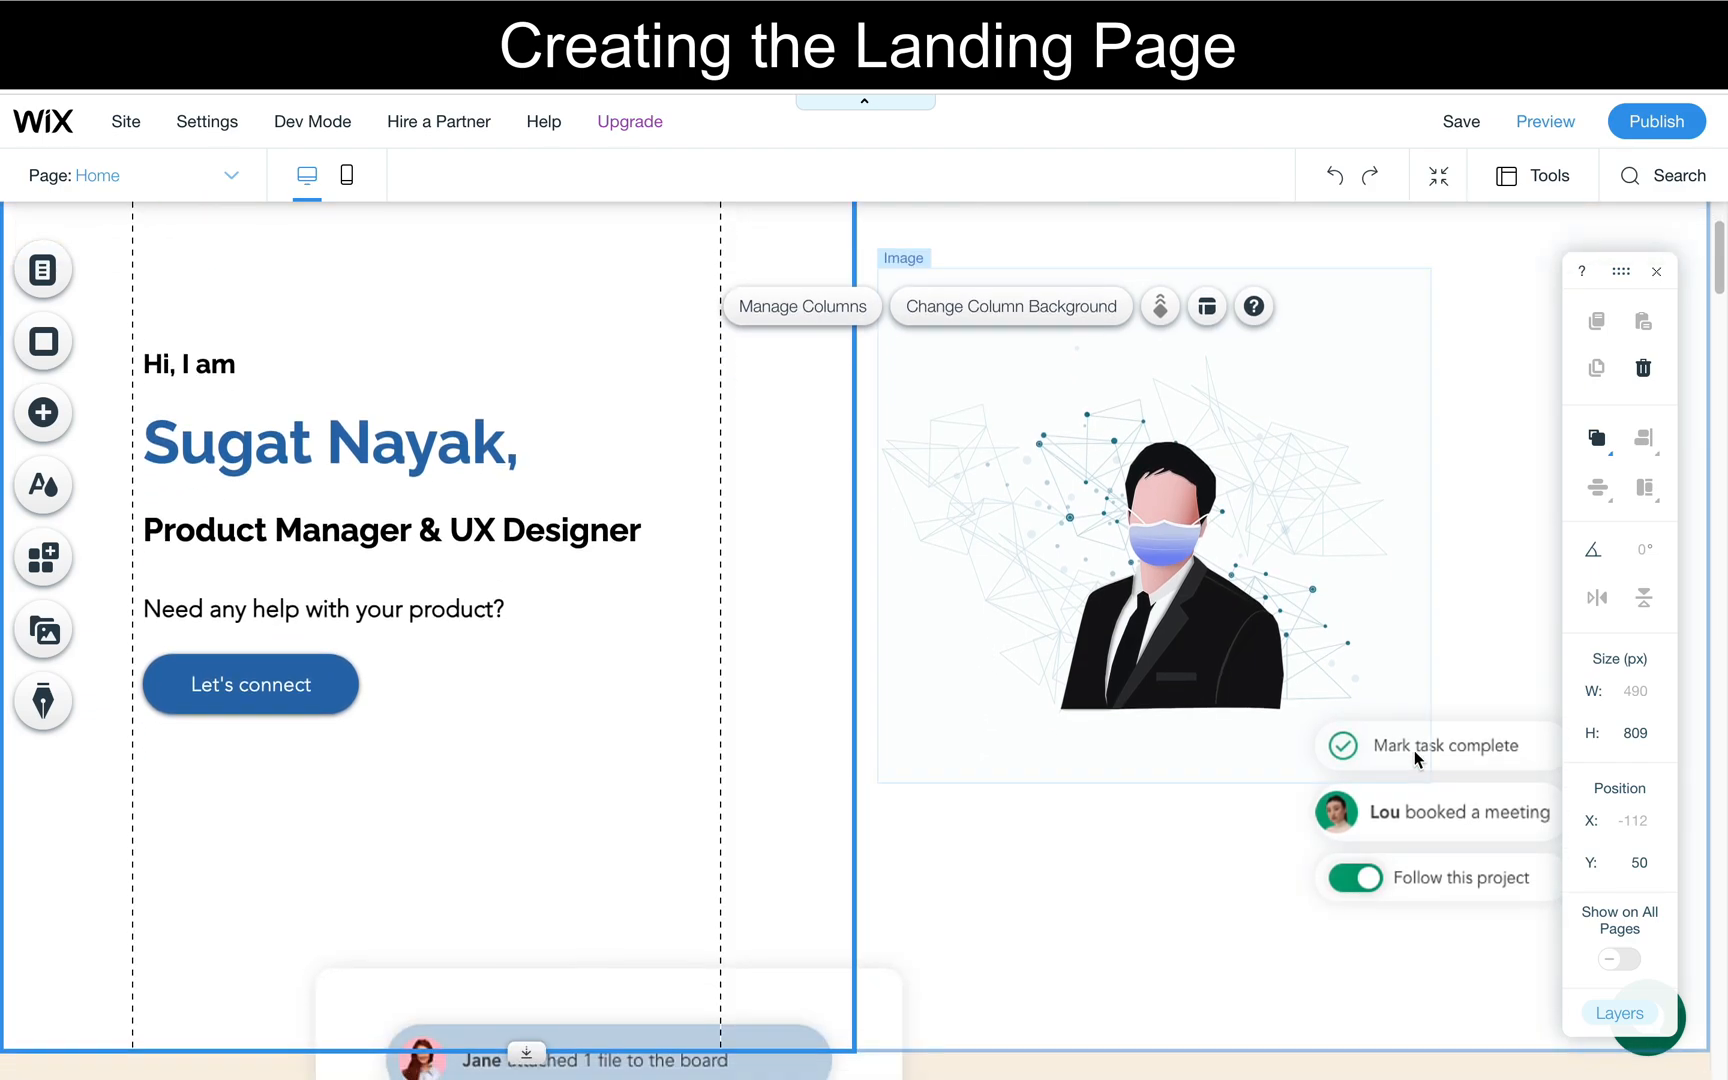
pyautogui.click(1464, 731)
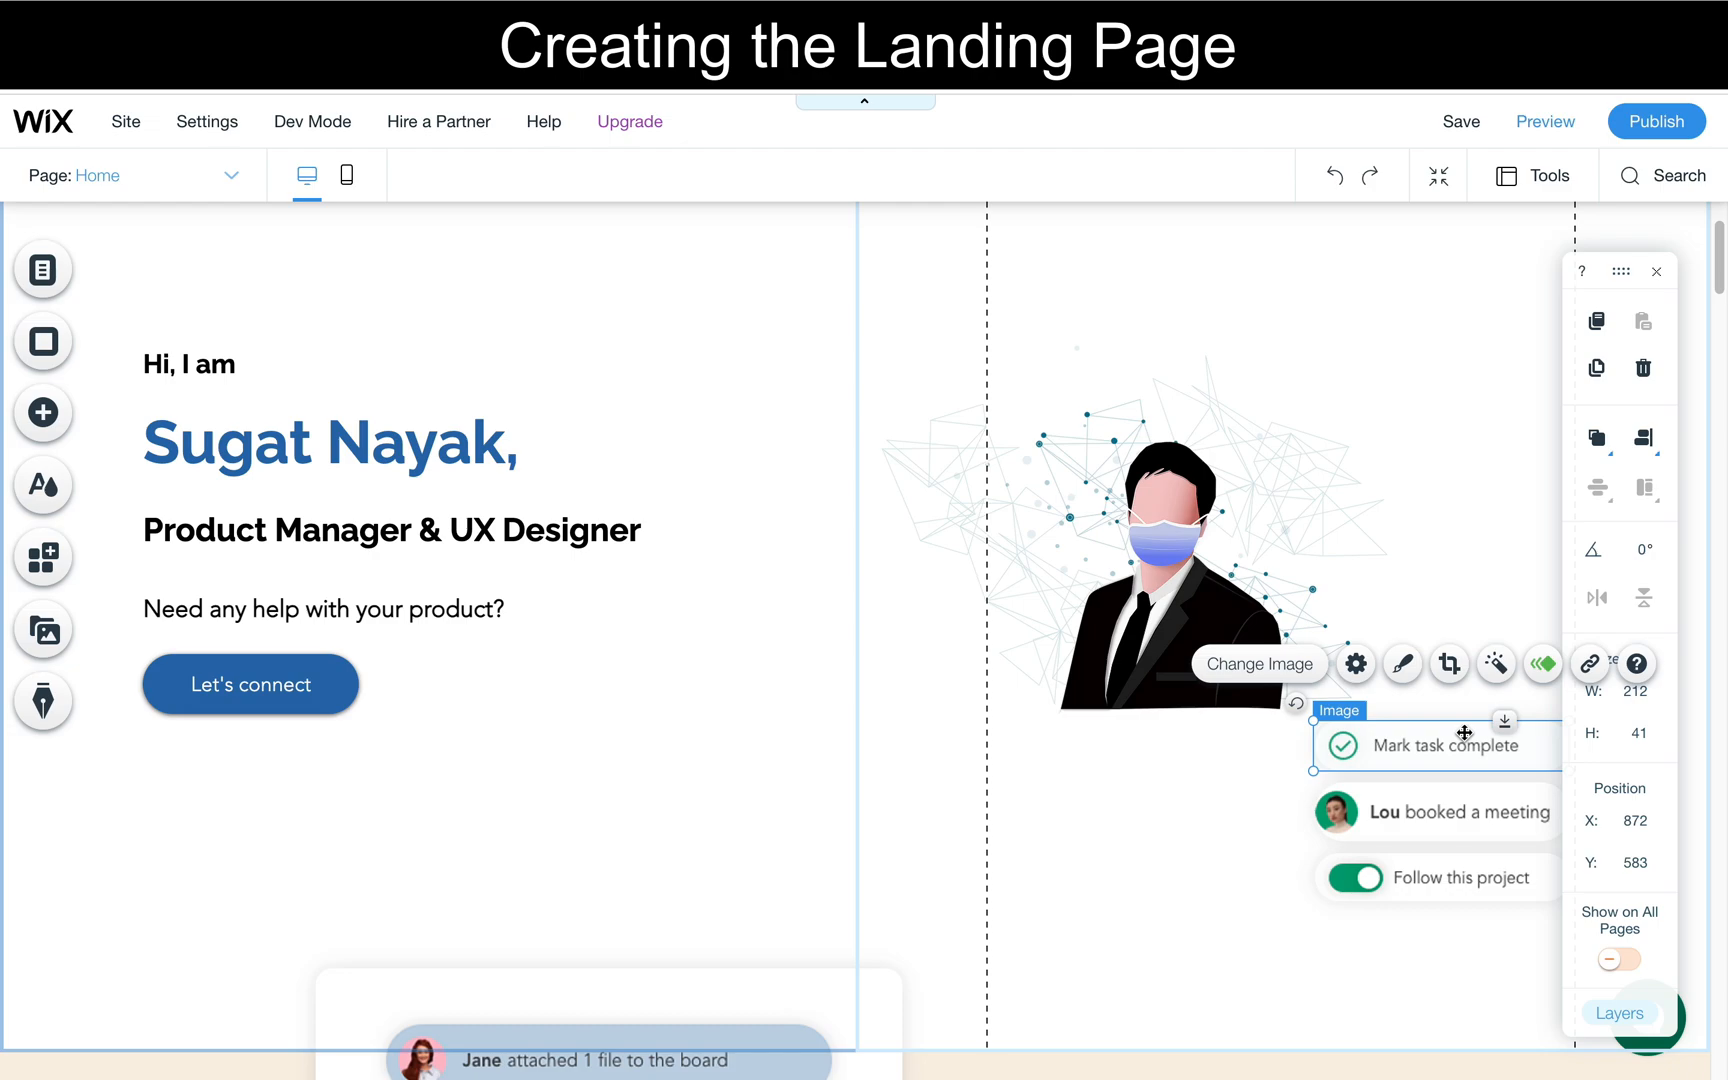
pyautogui.scroll(-1, 1464, 733)
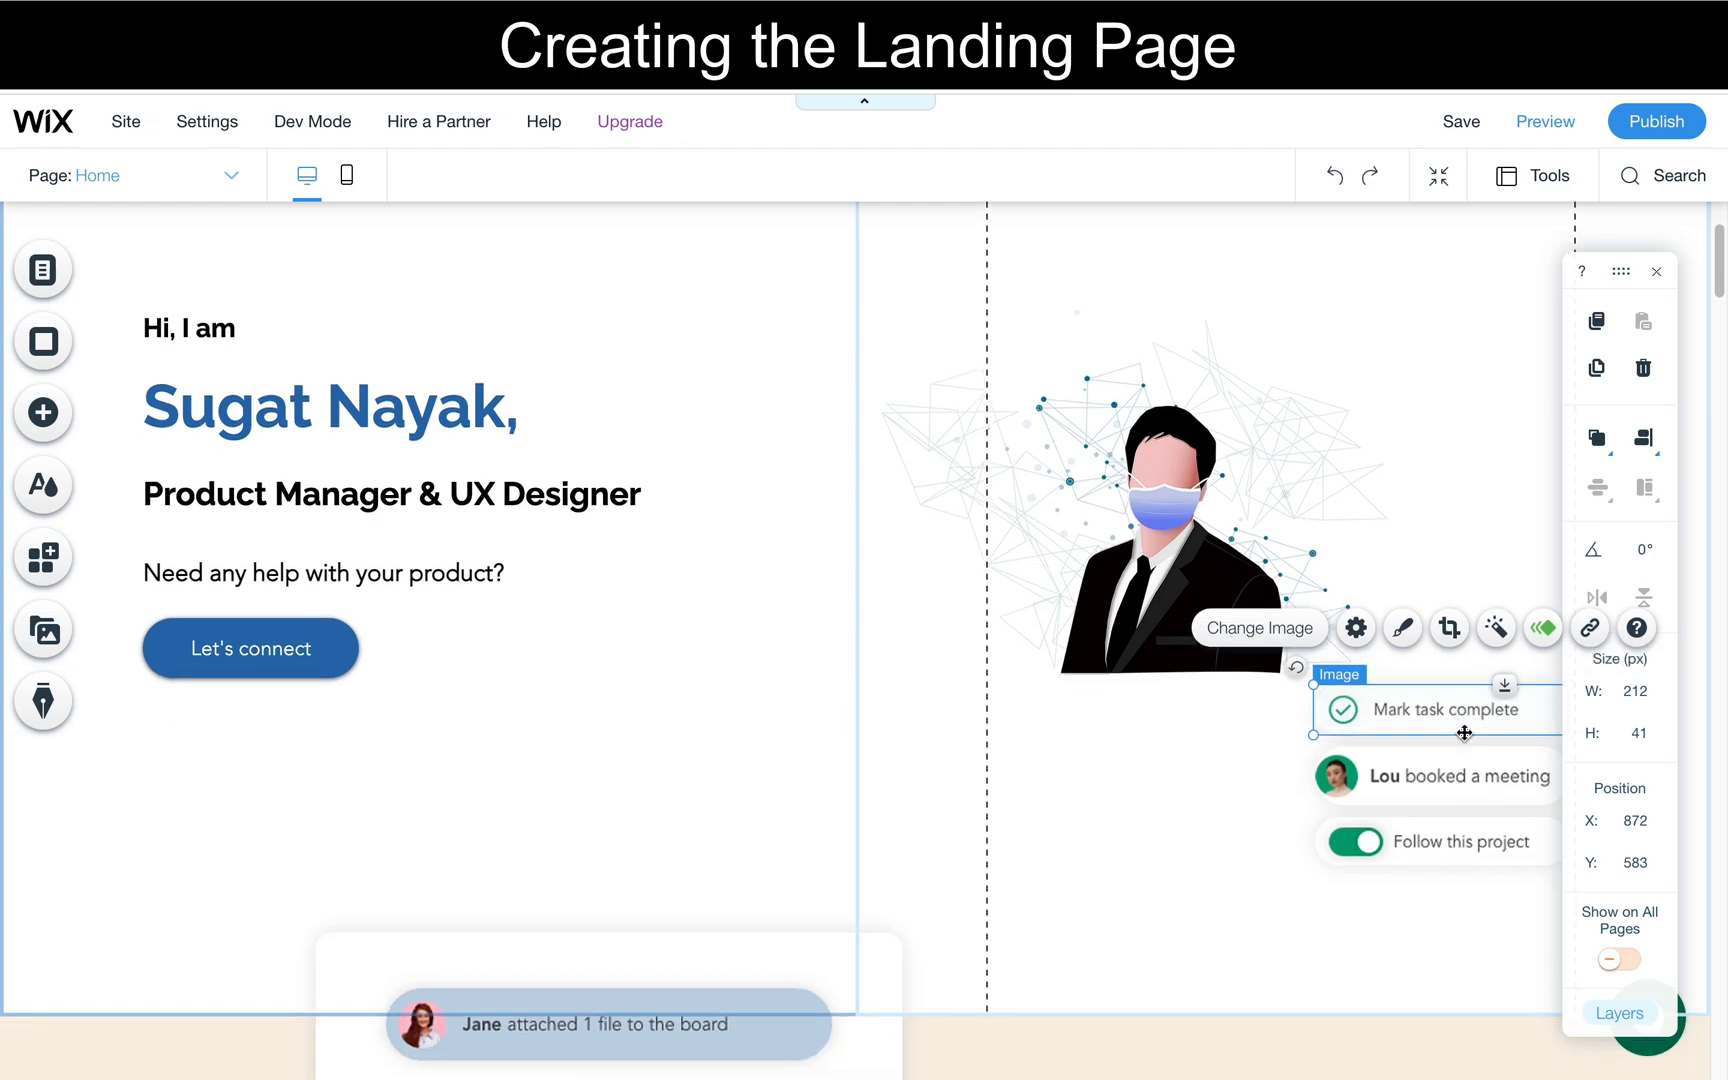
pyautogui.press('Delete')
pyautogui.click(1458, 760)
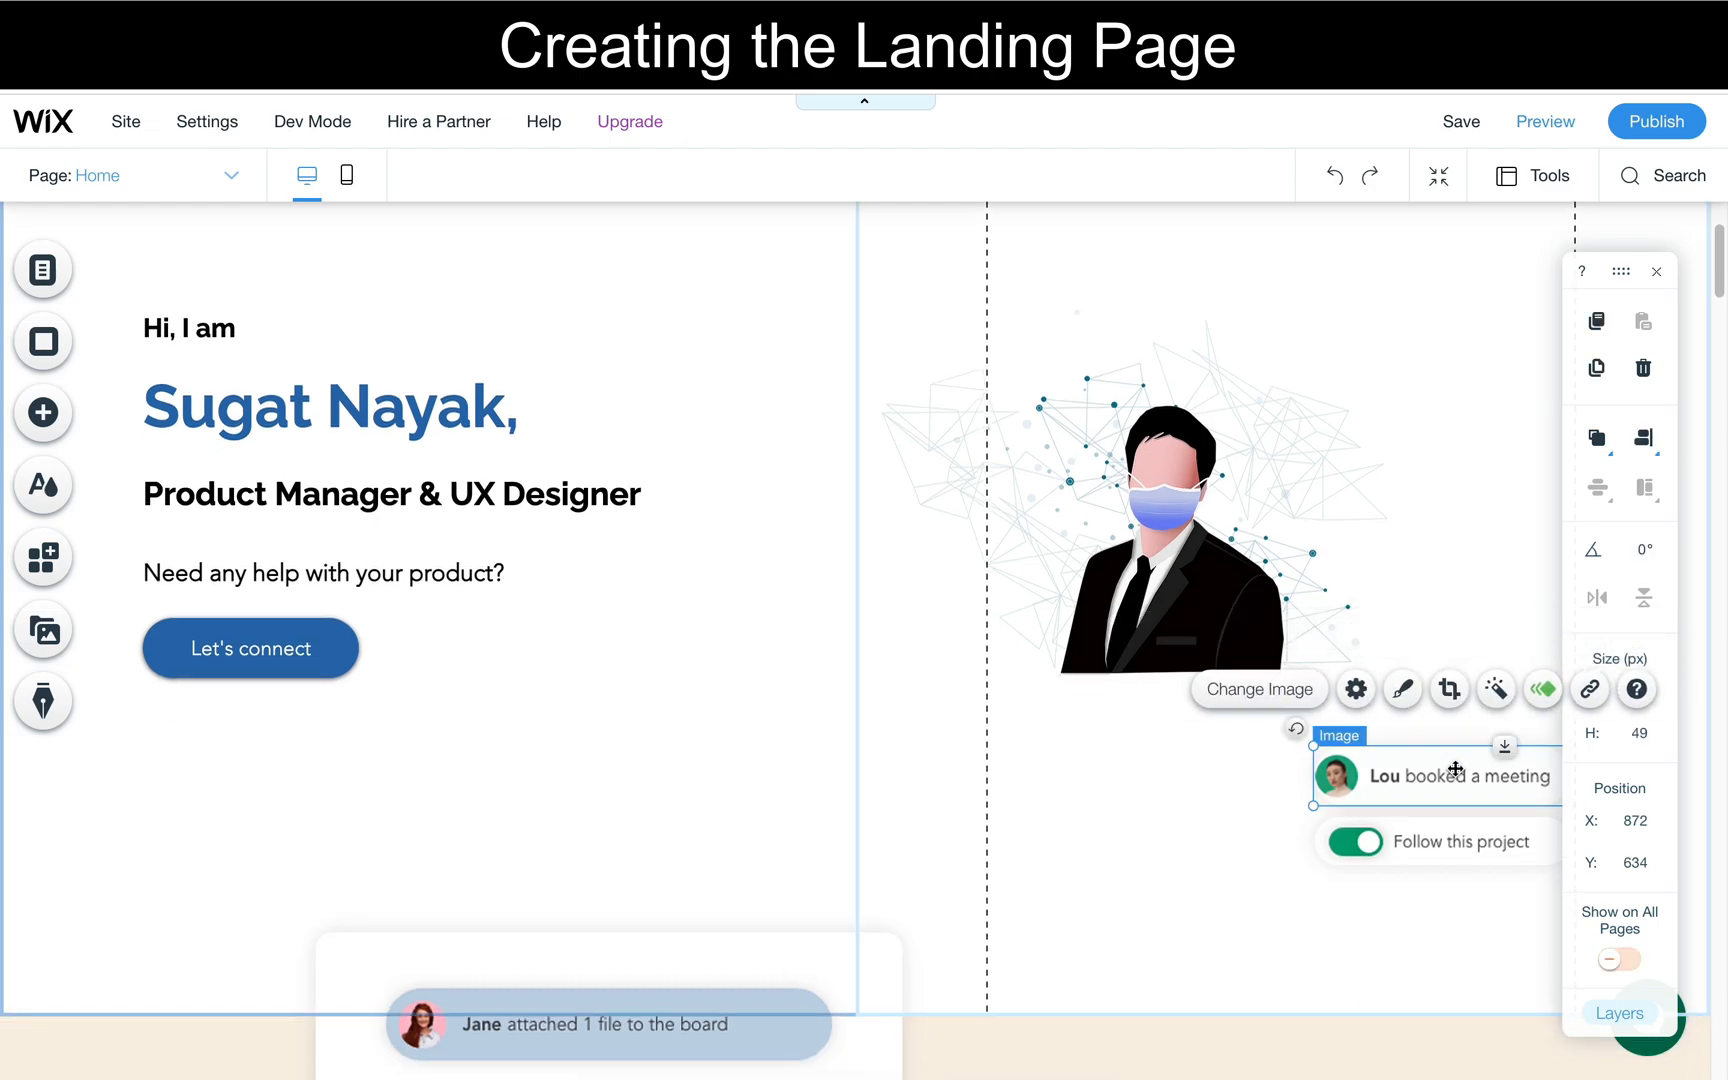
pyautogui.press('Delete')
pyautogui.click(1448, 792)
pyautogui.press('Delete')
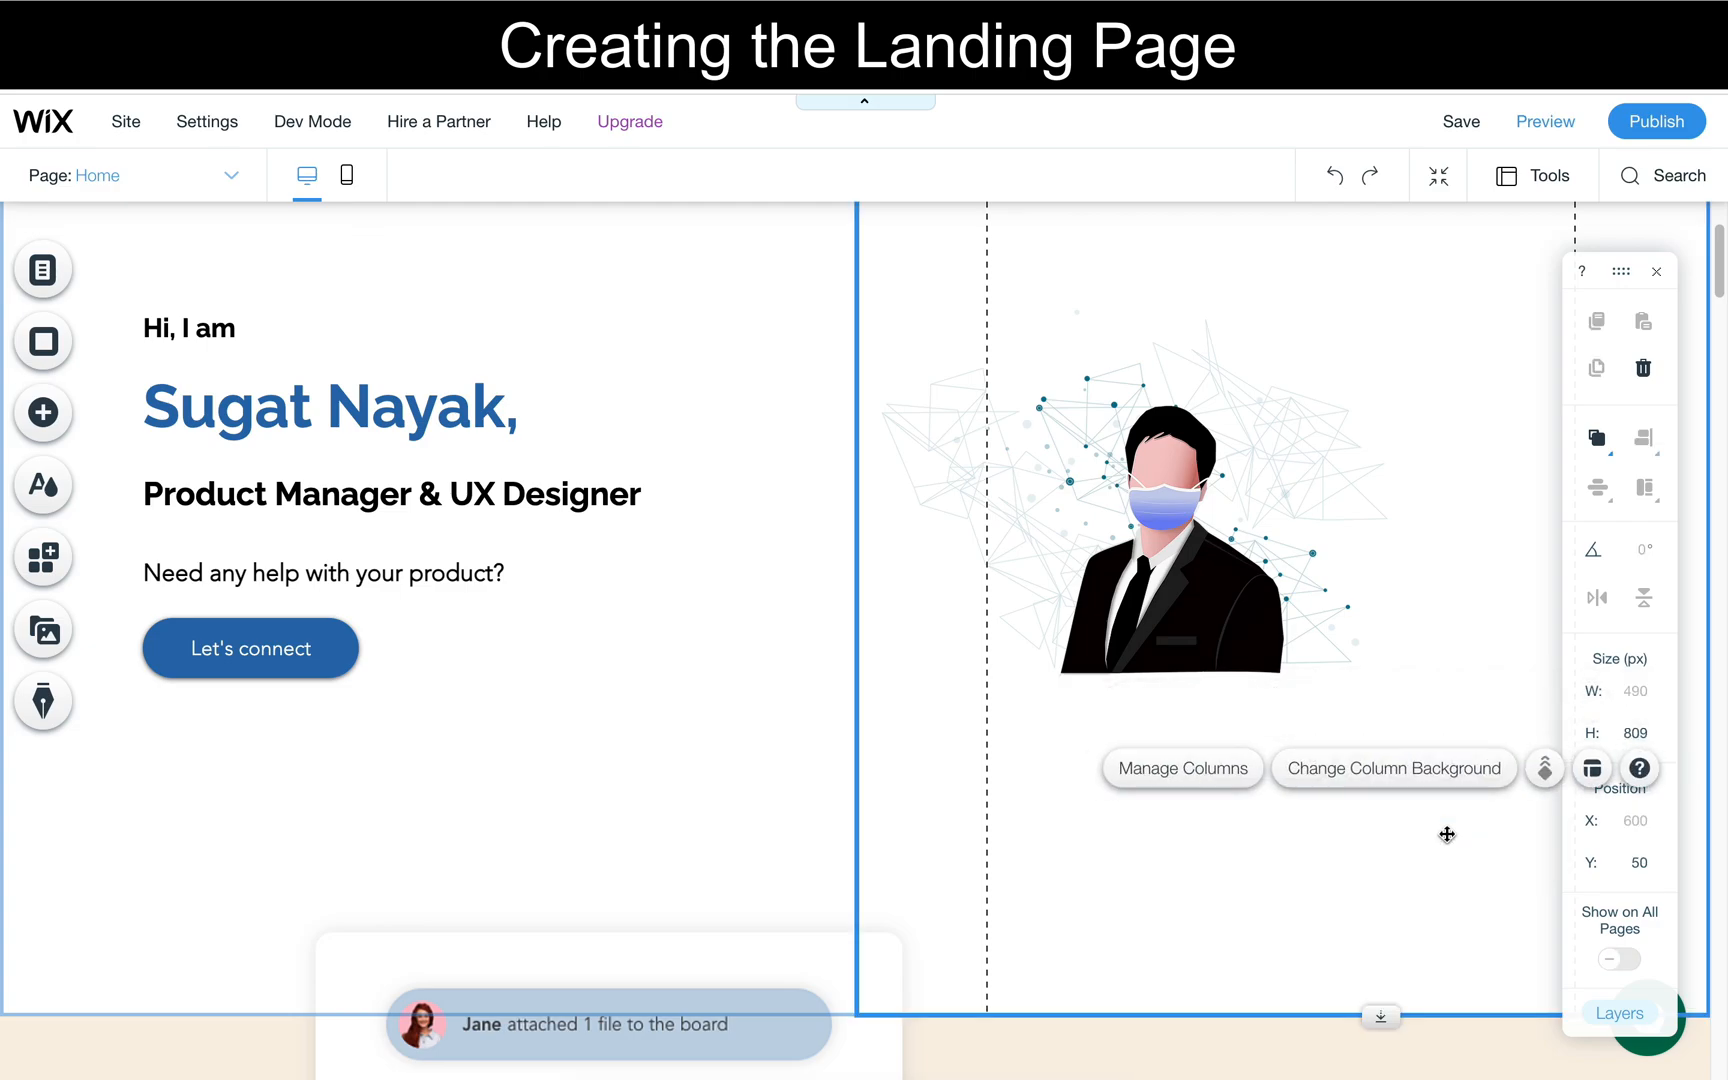
# - Change the header design from No Color to the other themed header, the solid one with a bottom line
pyautogui.scroll(5, 690, 689)
pyautogui.click(810, 411)
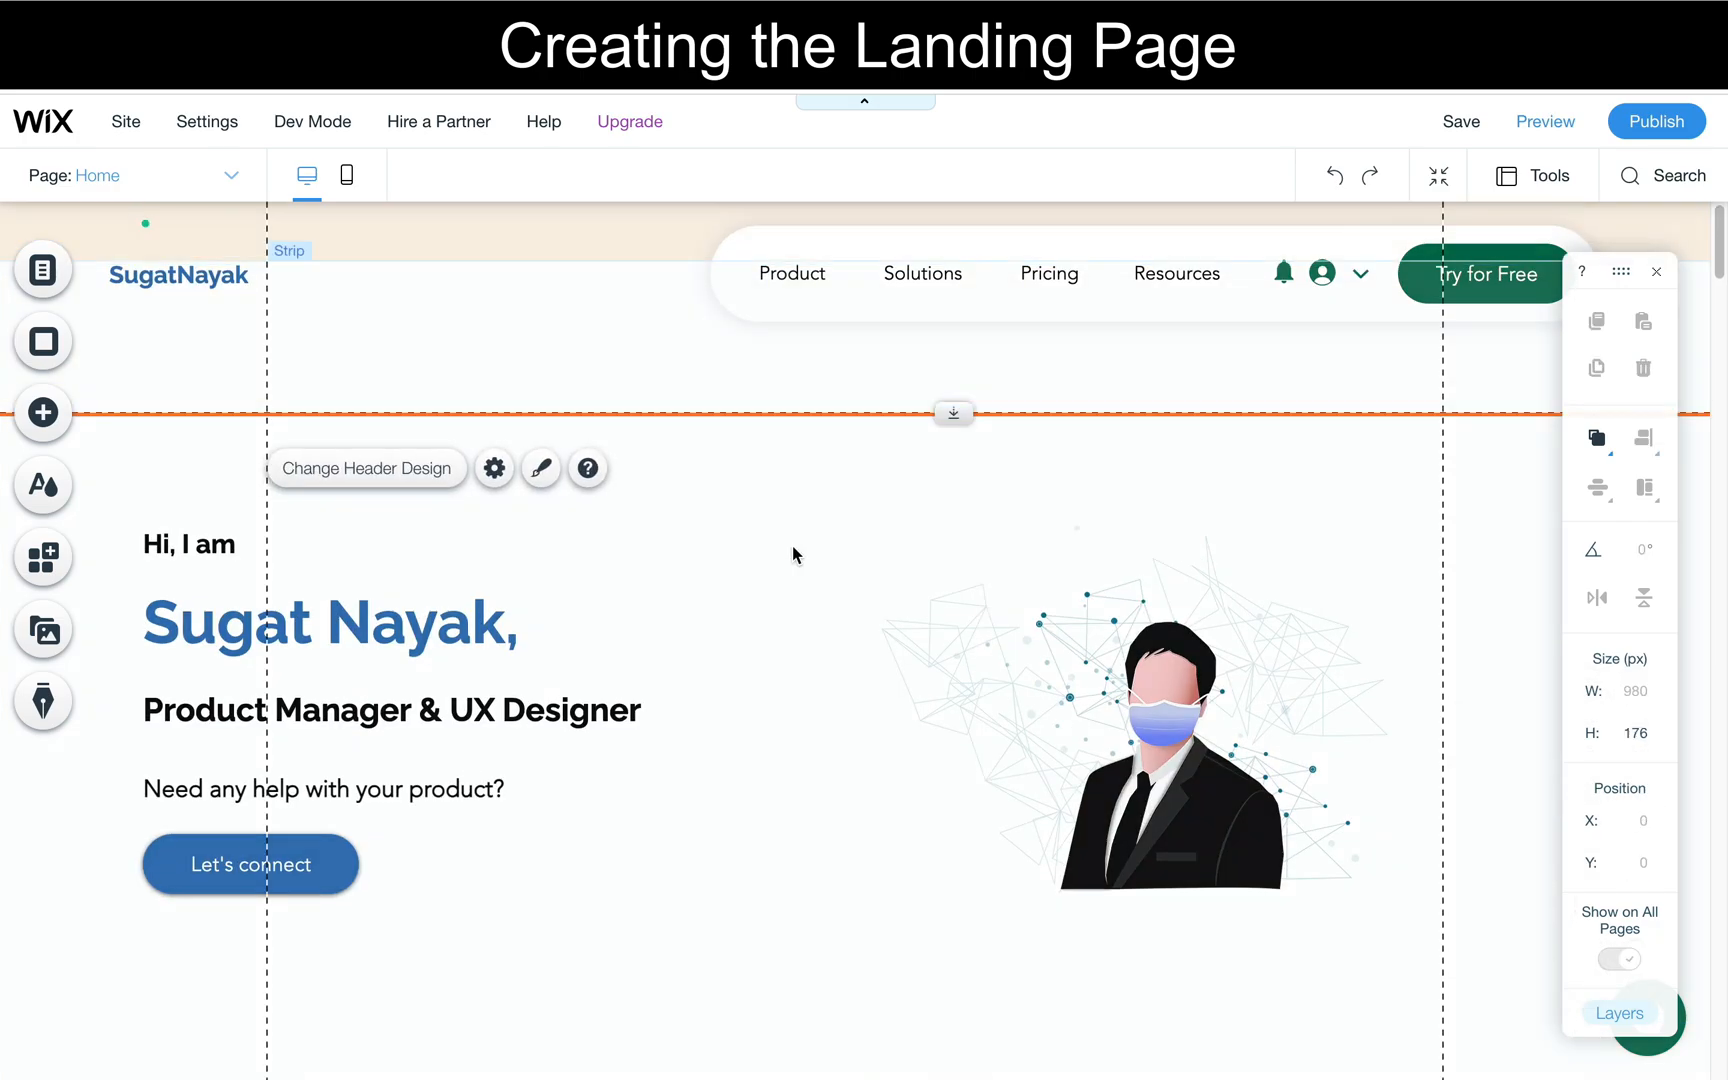
pyautogui.click(696, 312)
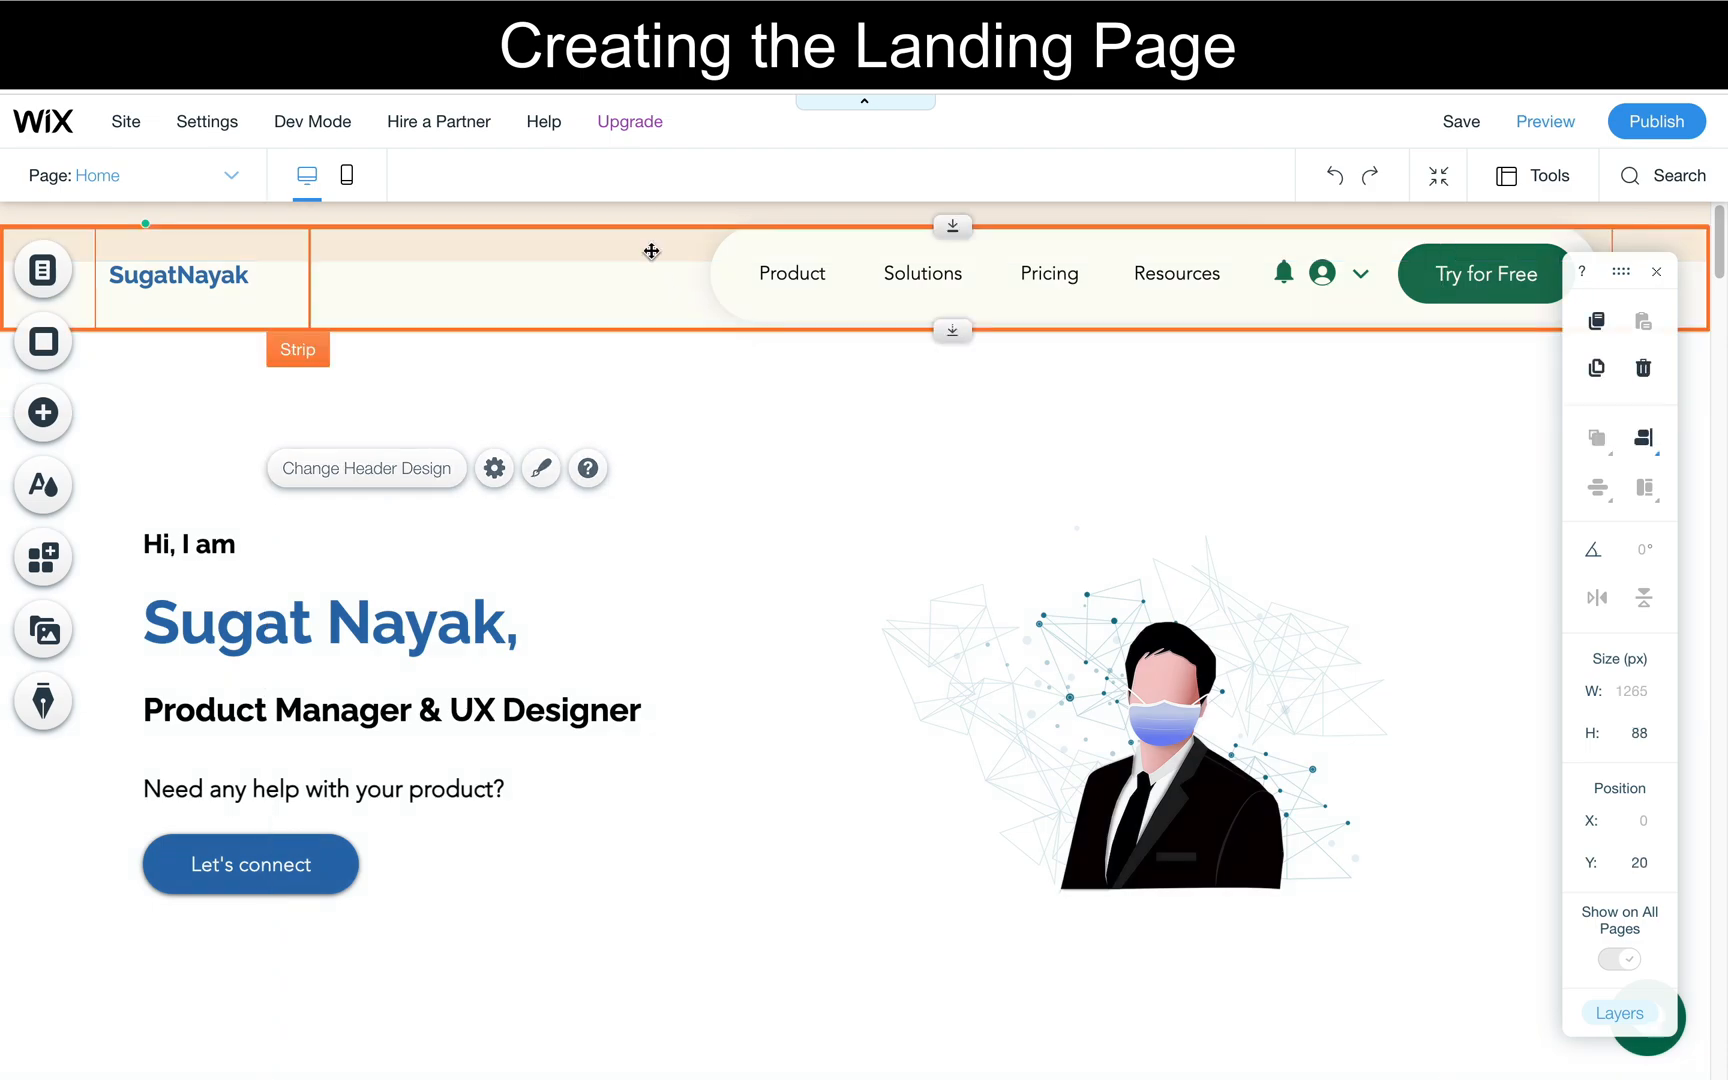
pyautogui.click(601, 207)
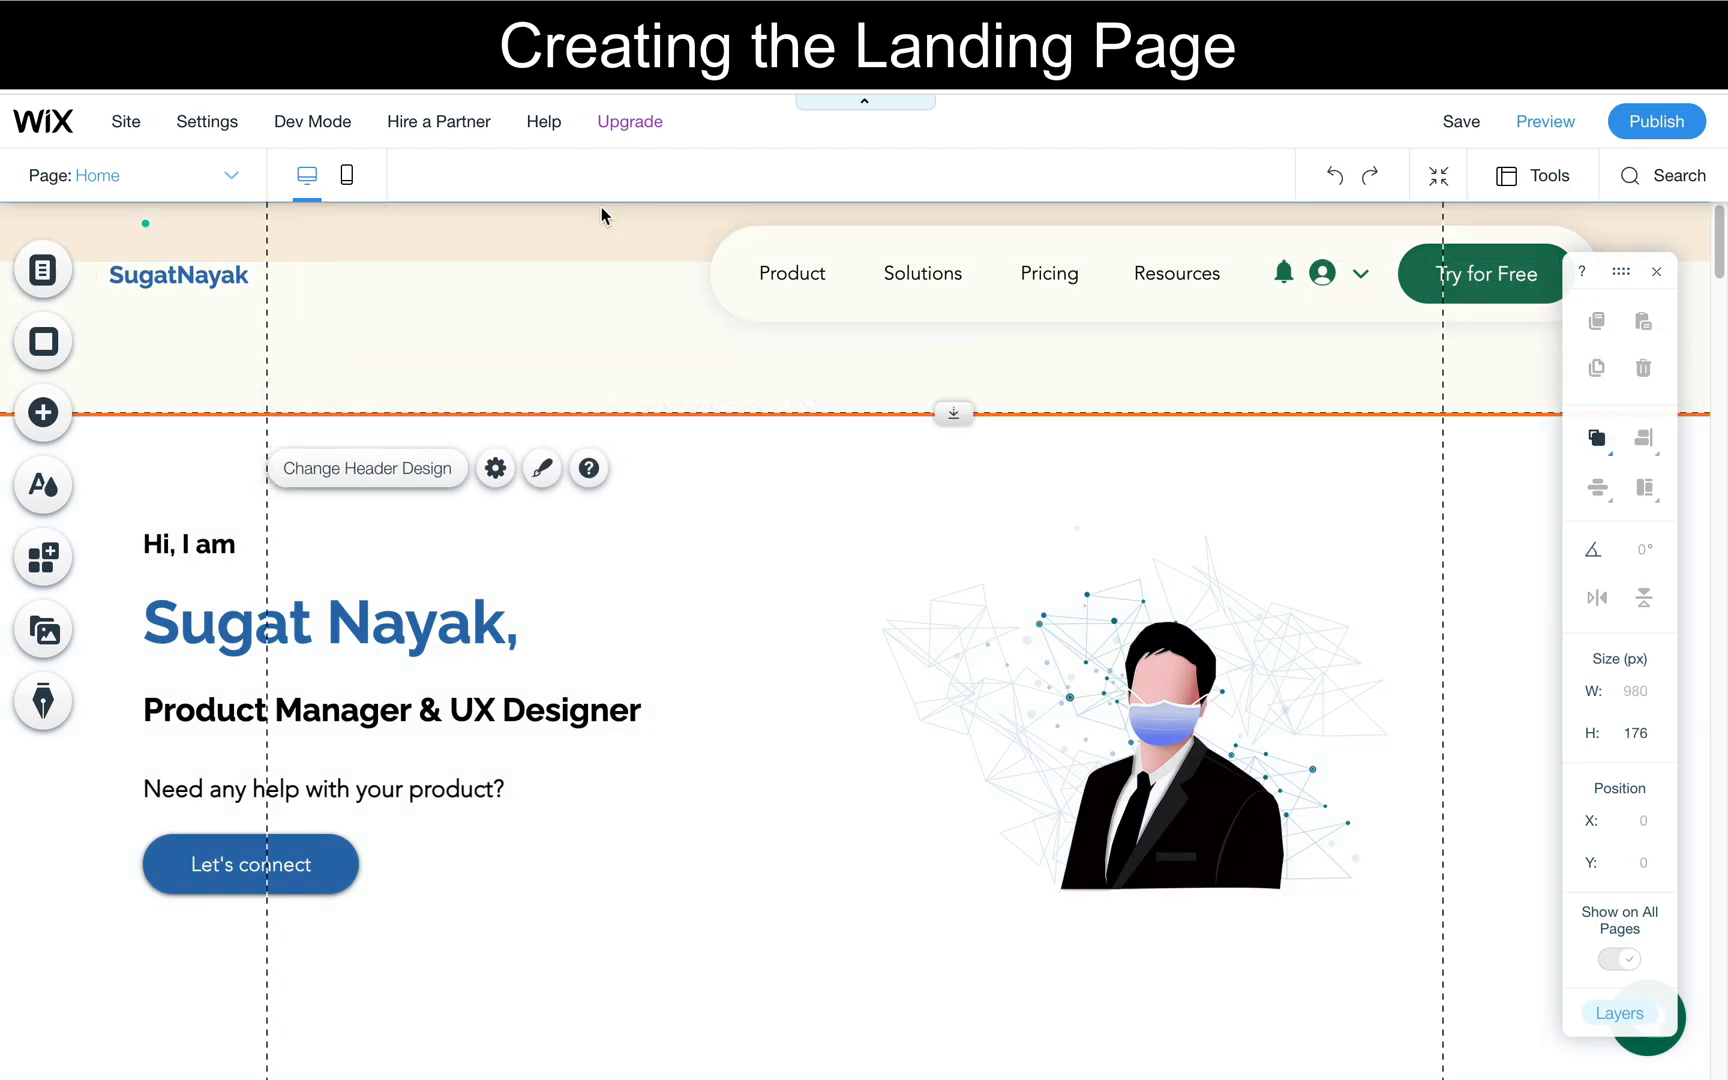
pyautogui.click(427, 472)
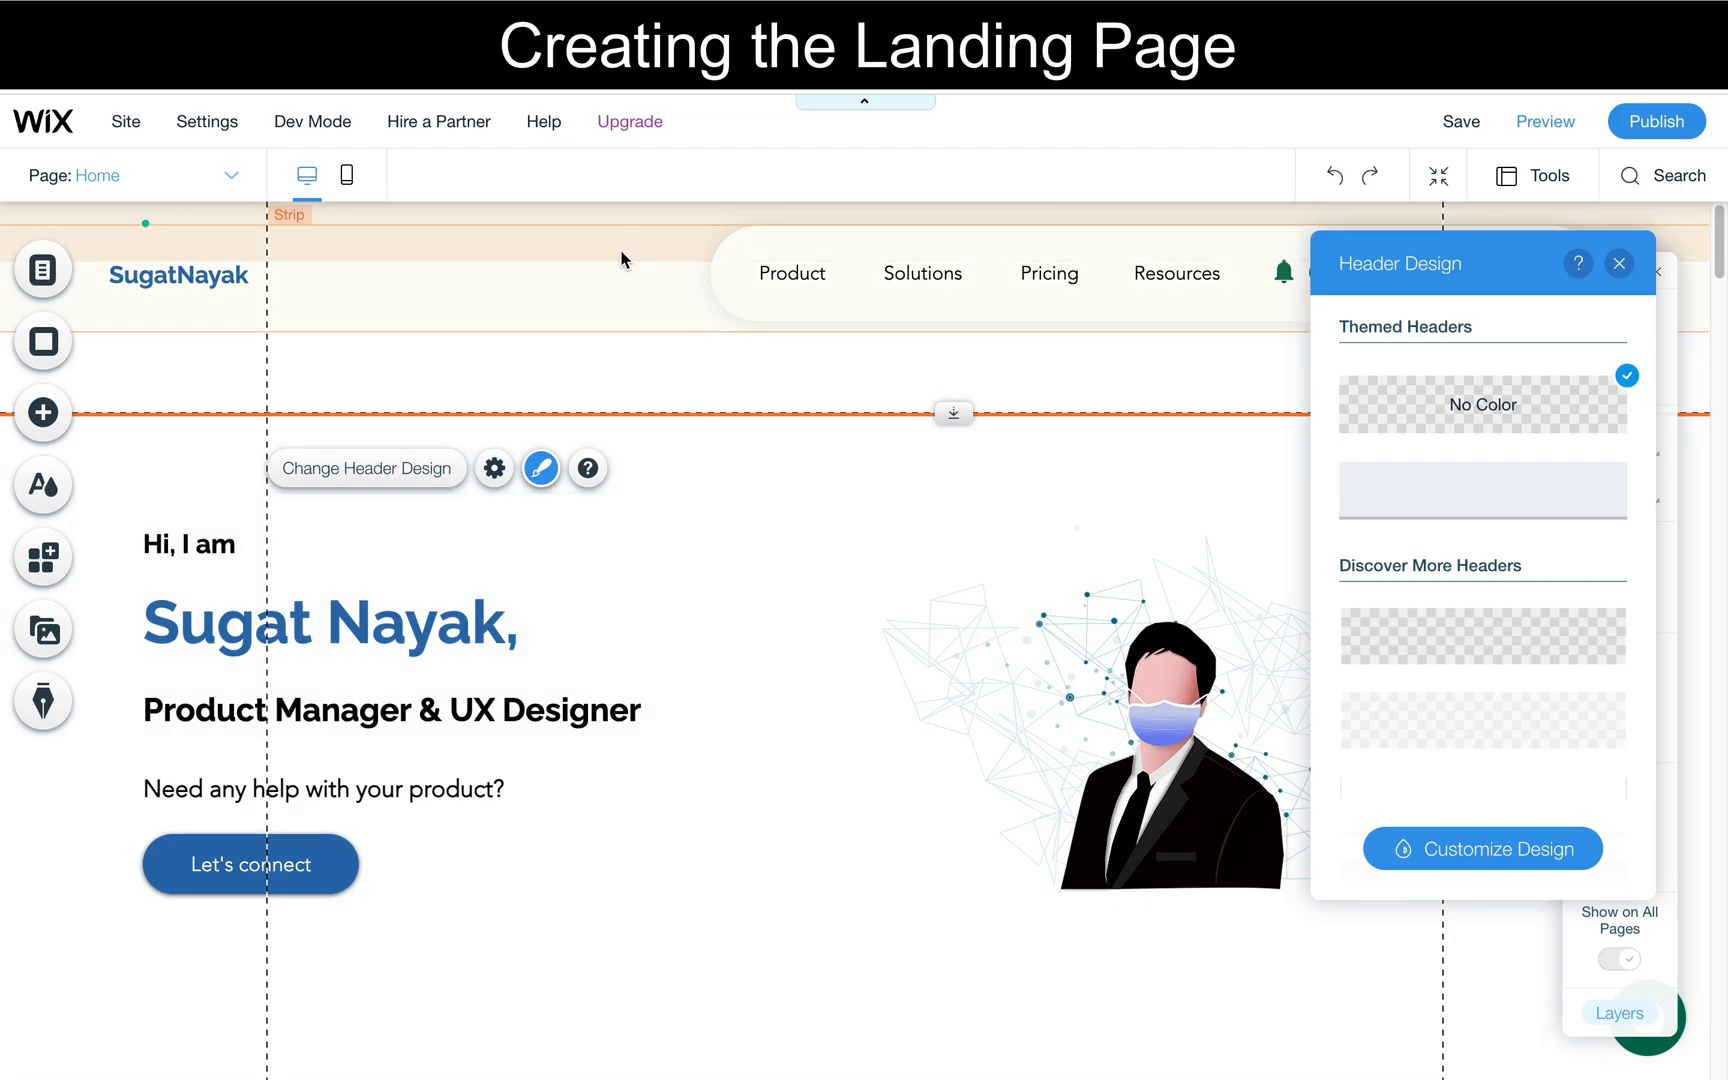
pyautogui.click(1500, 490)
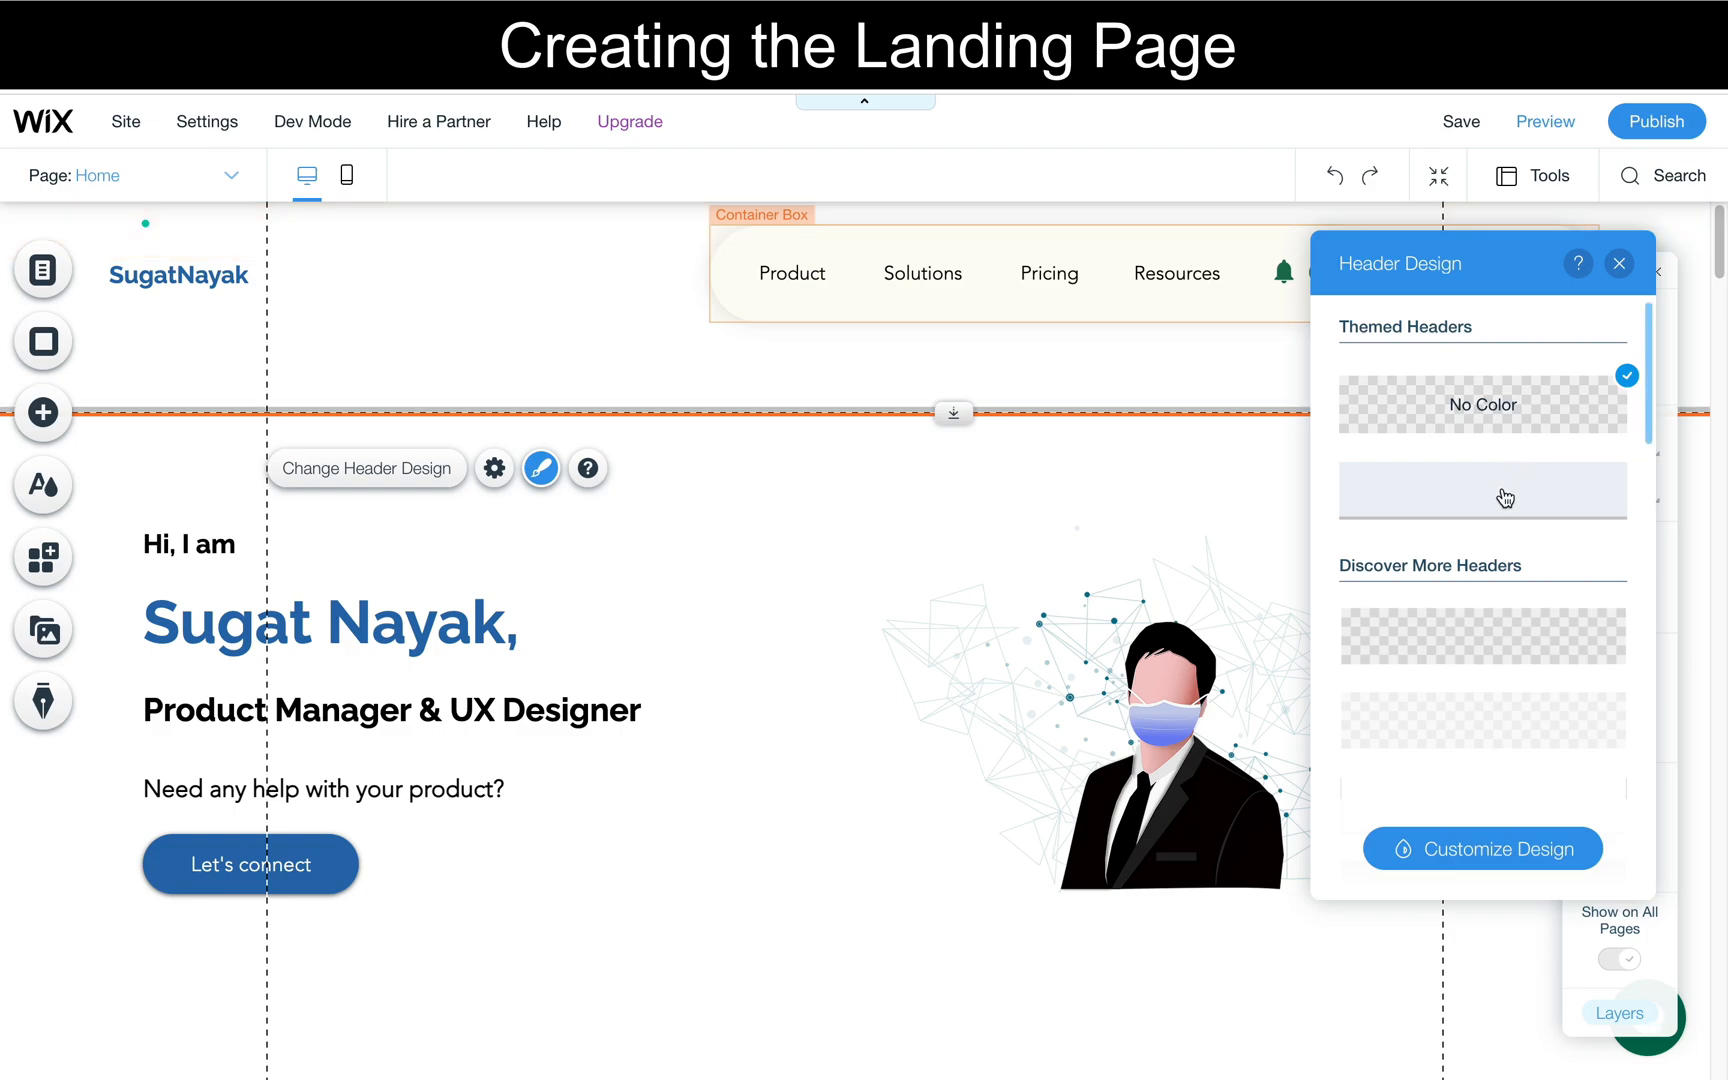
pyautogui.click(1619, 263)
# - Reduce the header's height to 114 px so it ends just below the navigation menu
pyautogui.click(774, 404)
pyautogui.click(774, 404)
pyautogui.moveTo(752, 405); pyautogui.dragTo(751, 324)
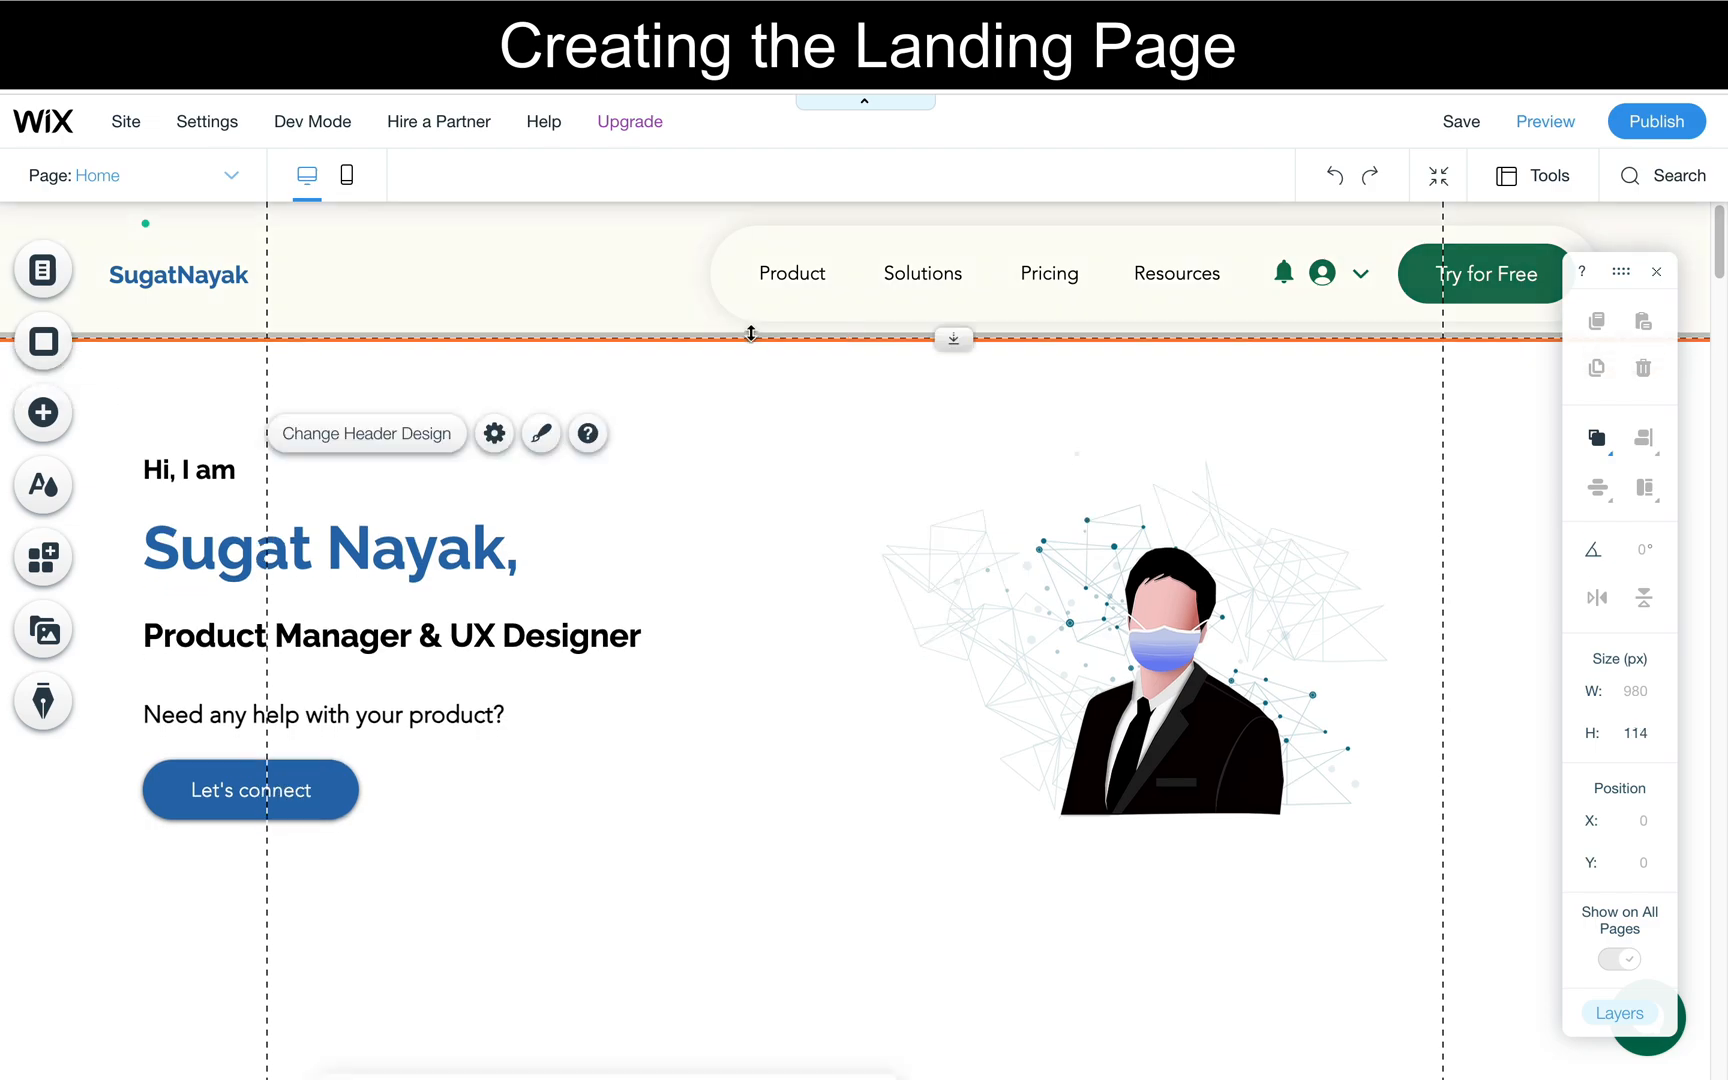
# - Preview the site to check the restyled landing page and header
pyautogui.click(765, 461)
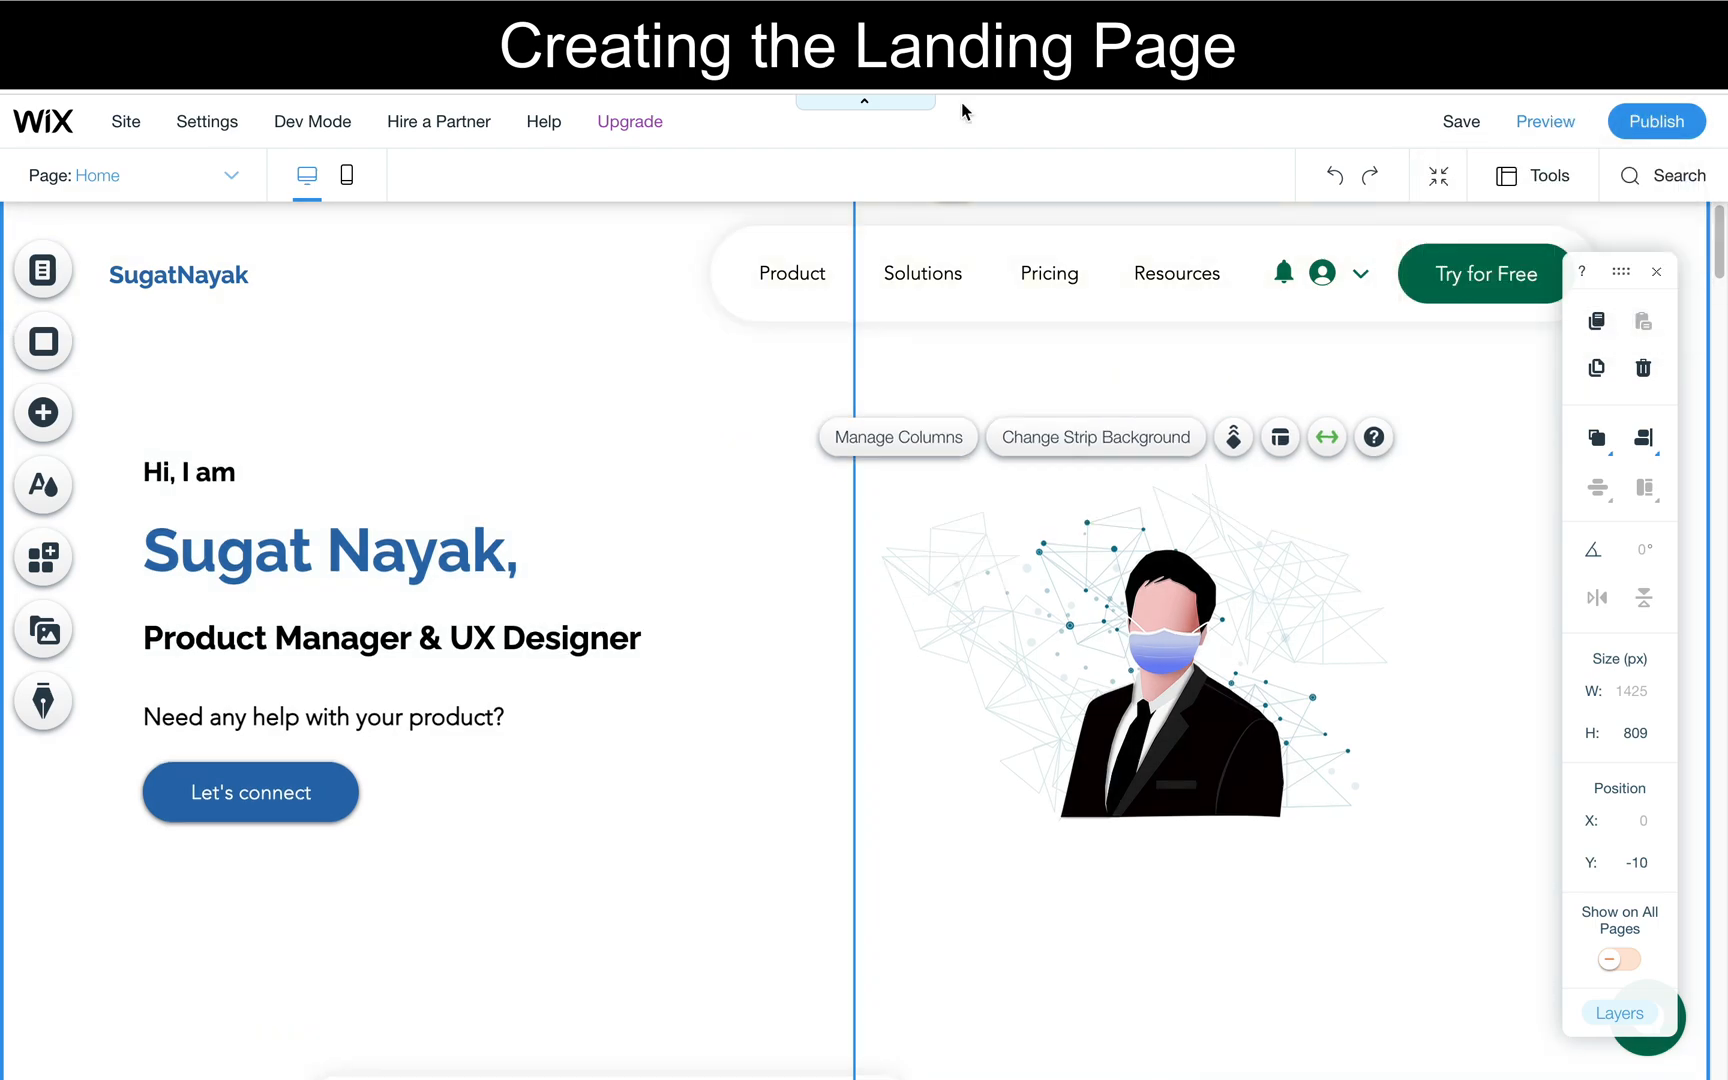
pyautogui.click(1566, 124)
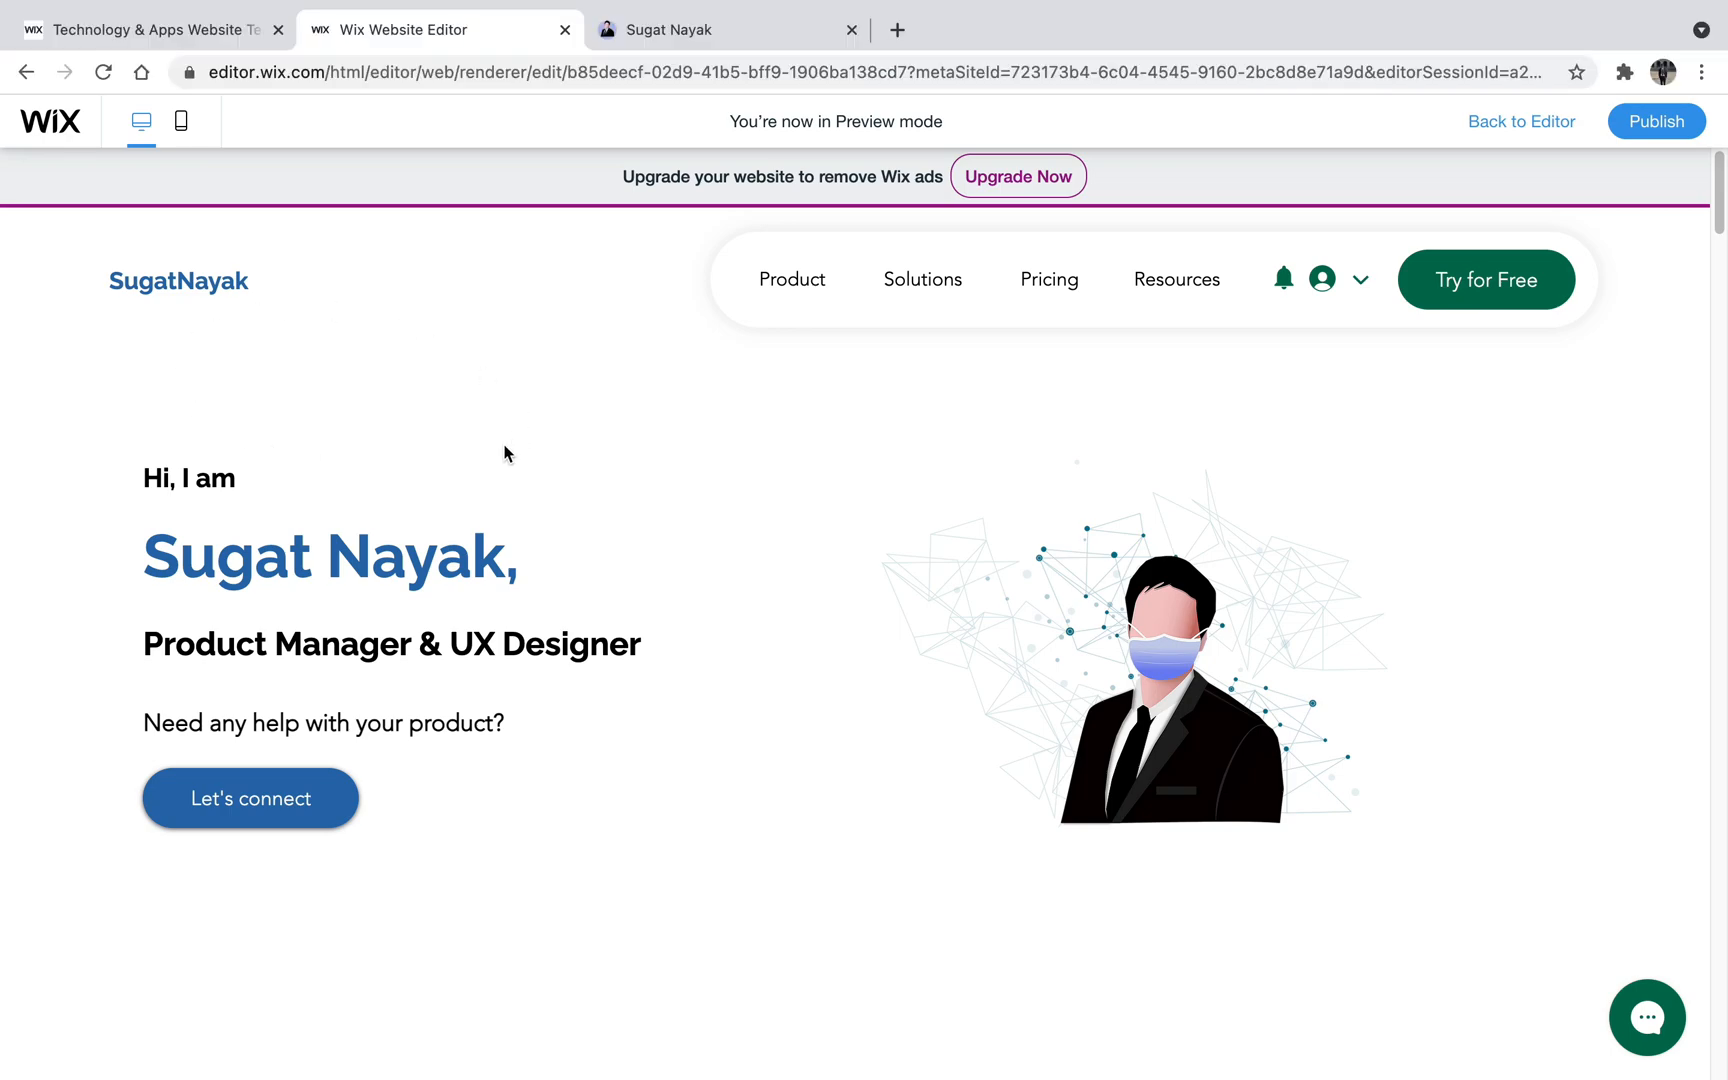
# - Compare the previewed section below the landing area with the About me section of the existing reference portfolio site
pyautogui.scroll(-3, 505, 453)
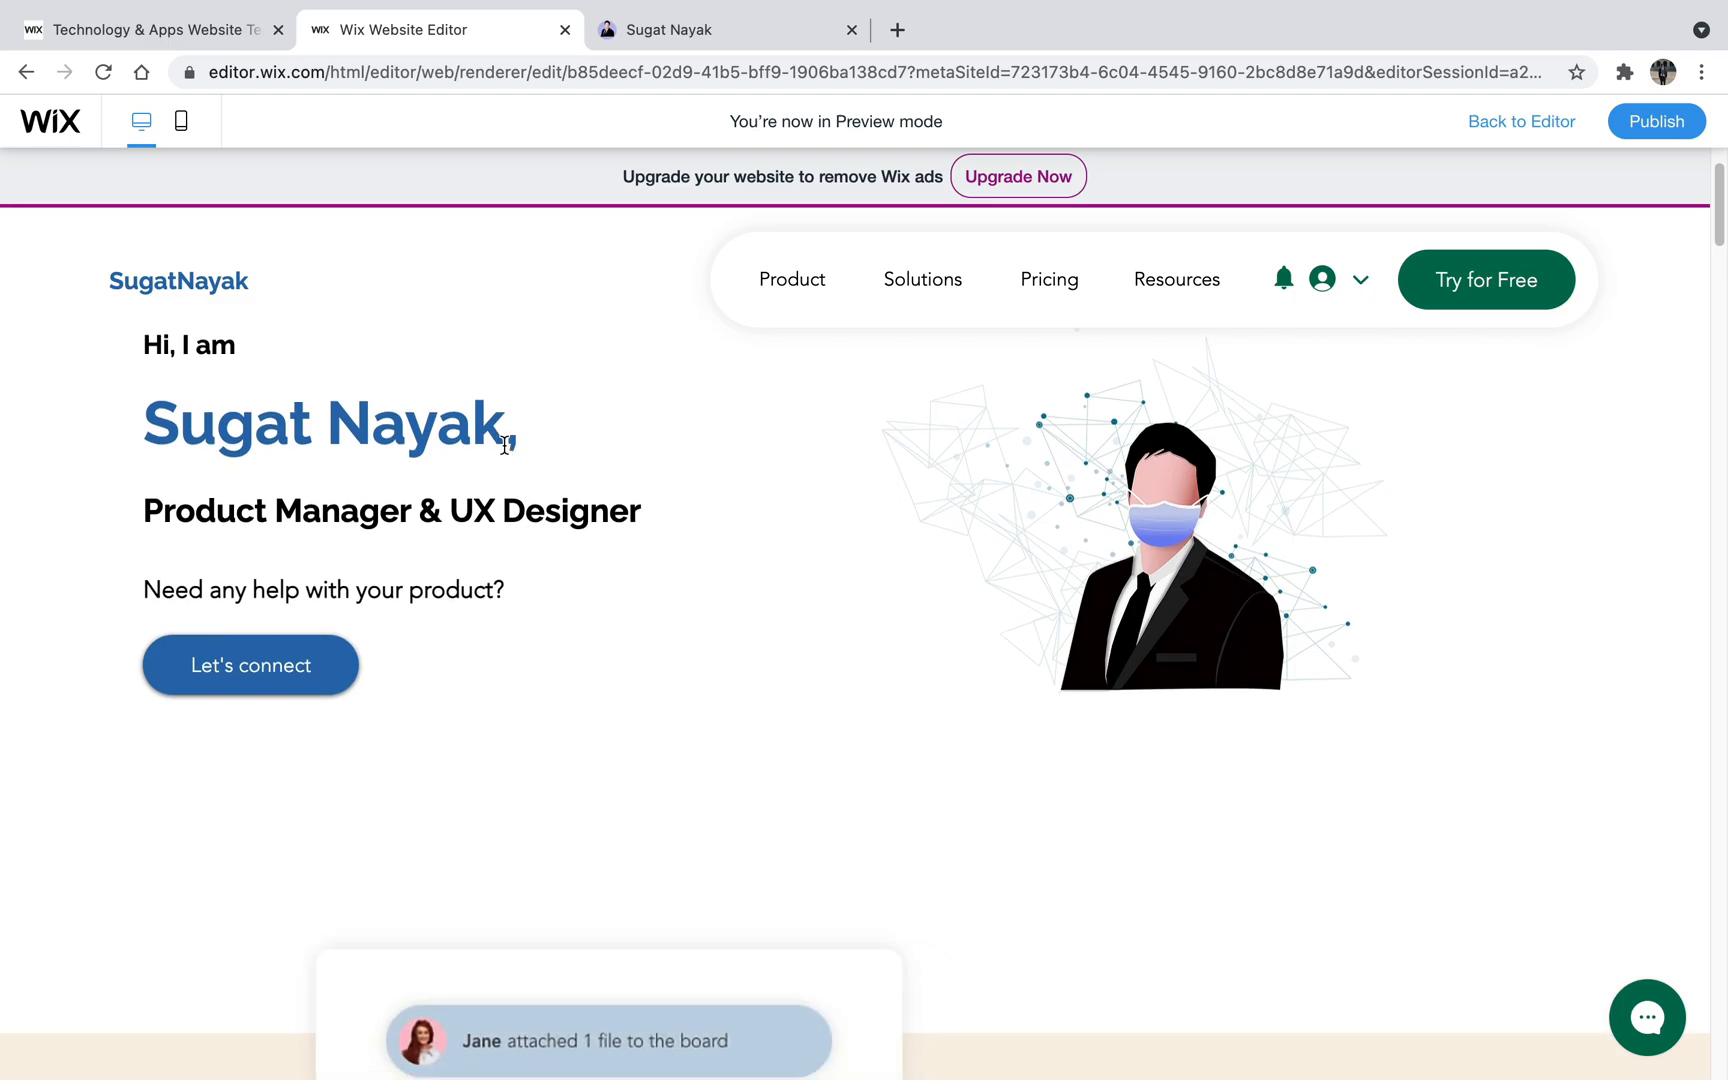
pyautogui.scroll(-5, 505, 445)
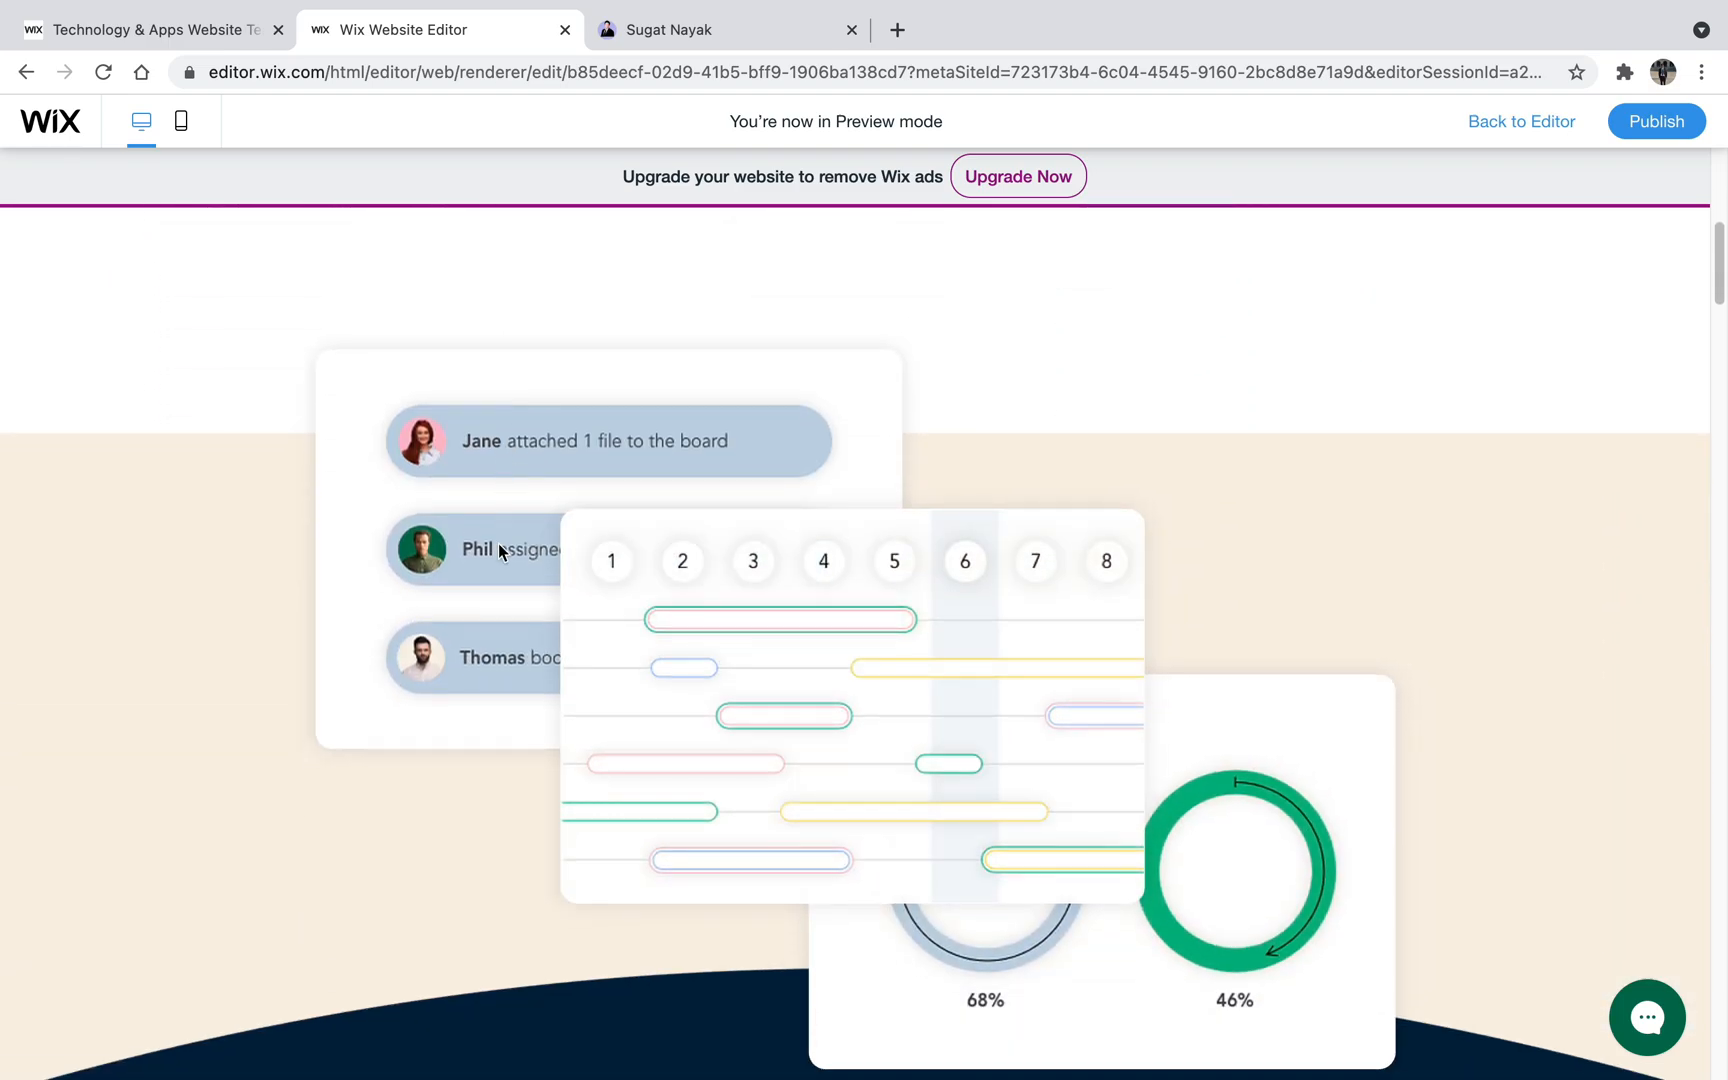
pyautogui.click(706, 40)
pyautogui.scroll(-6, 582, 776)
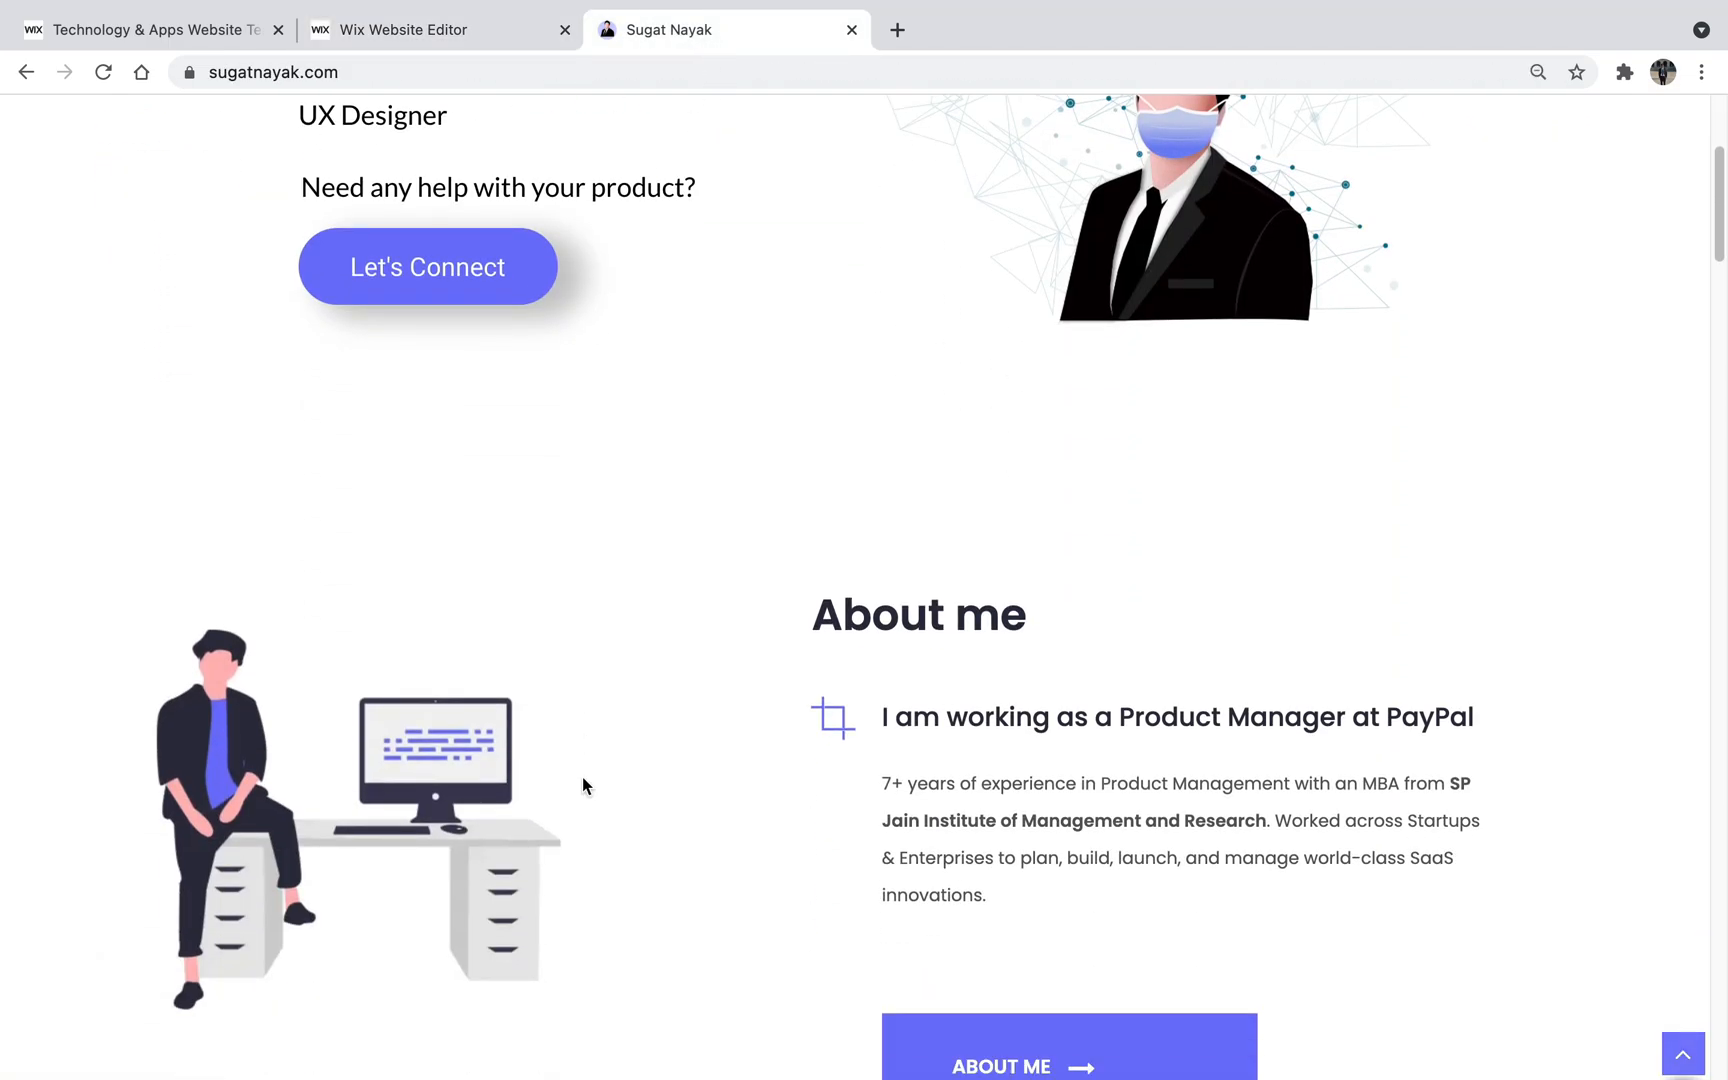
pyautogui.click(513, 31)
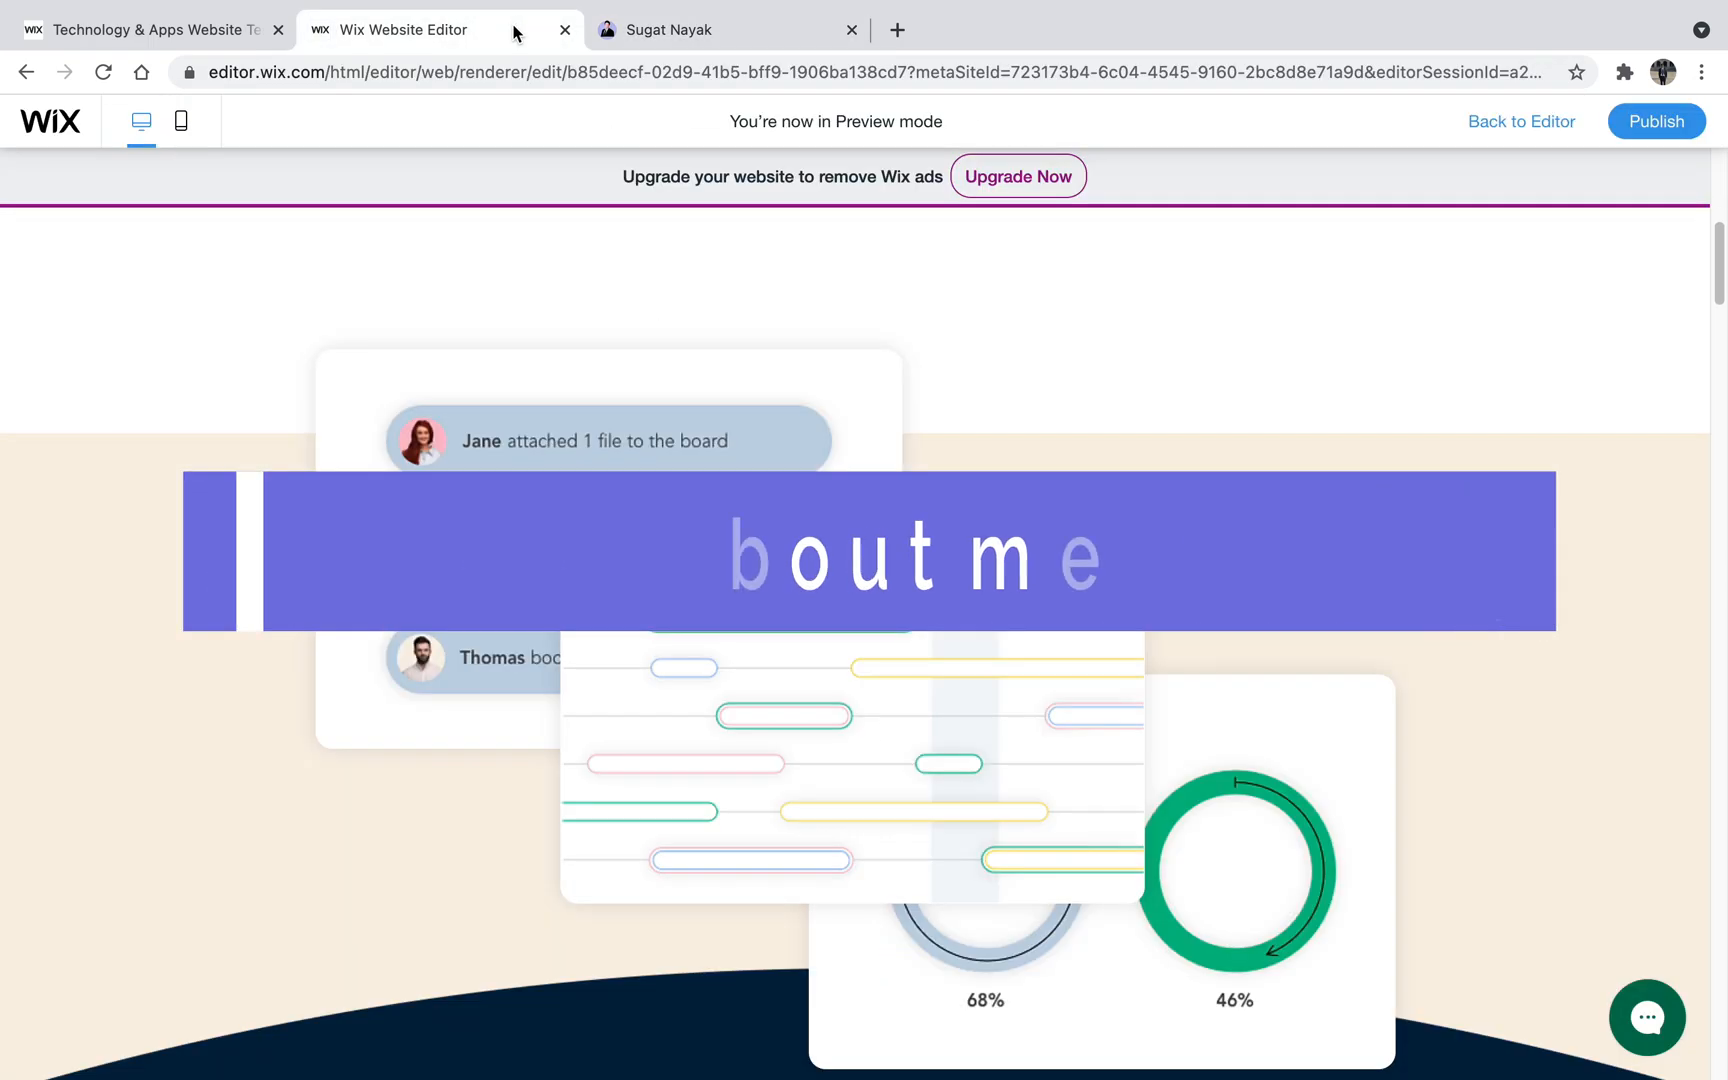
# - Return to editing and delete the three template images below the landing section: activity list, numbered timeline and ring charts
pyautogui.click(1497, 125)
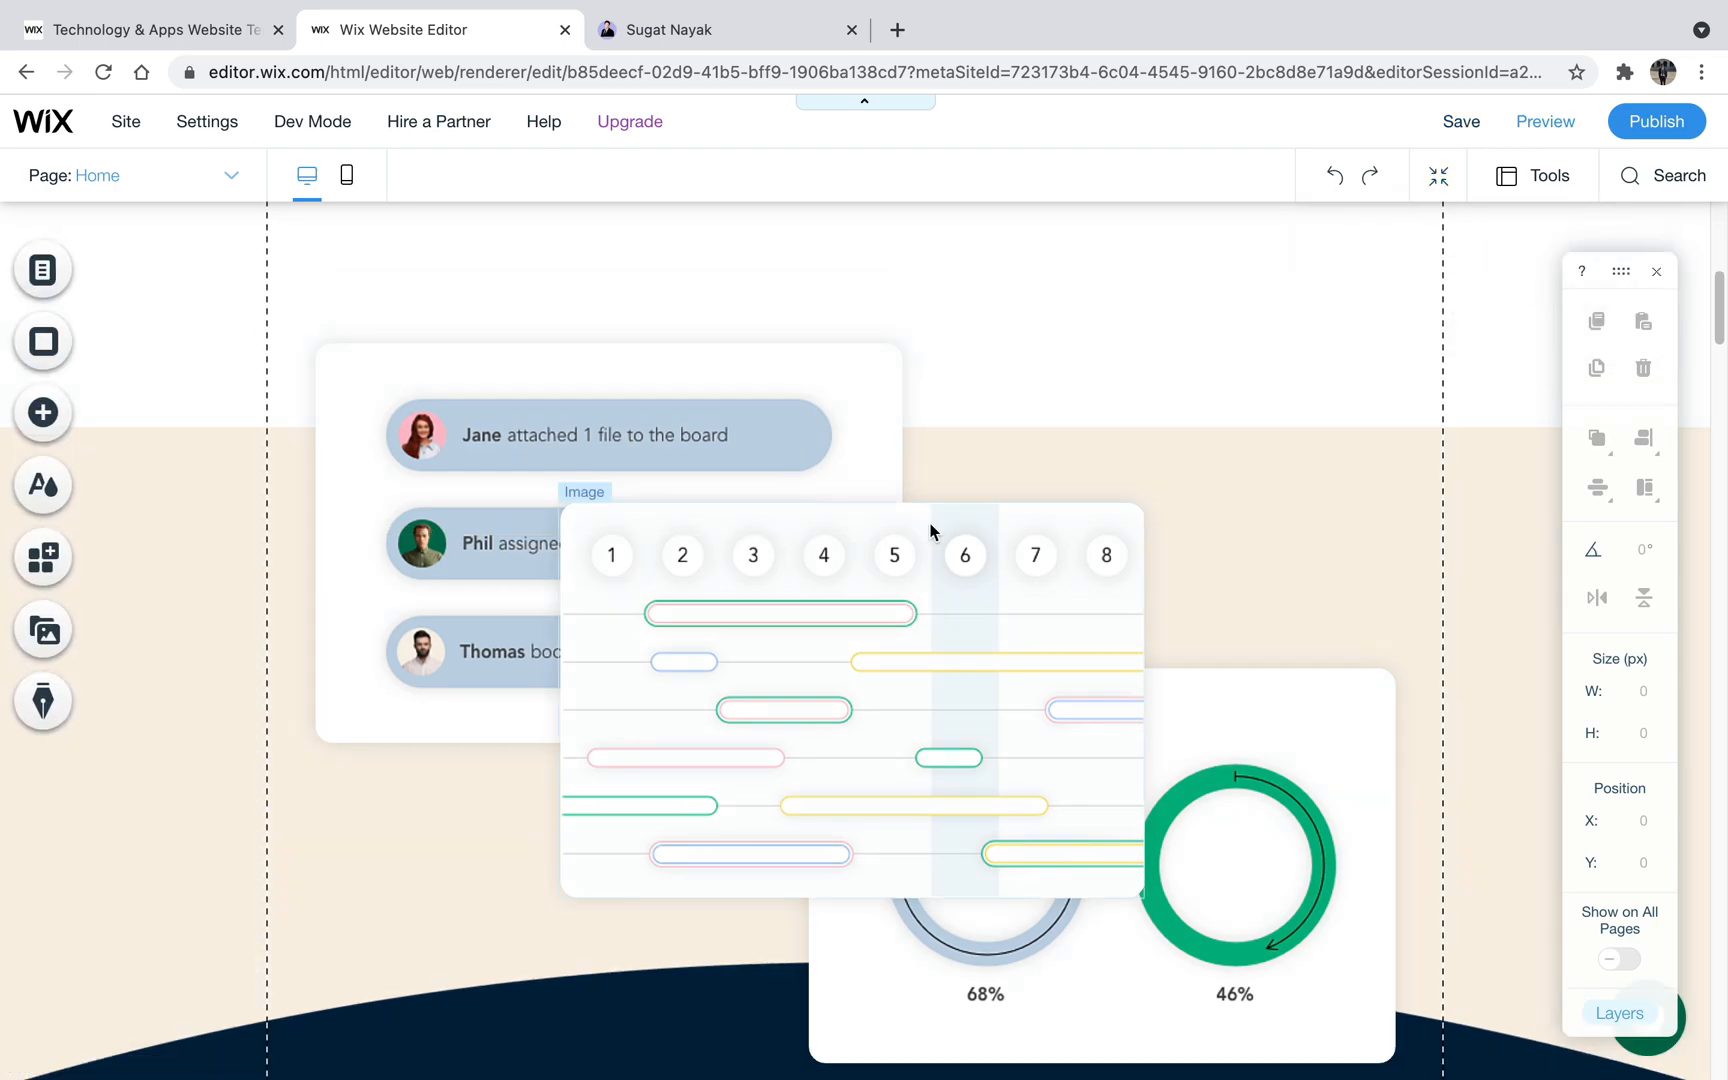
pyautogui.scroll(2, 930, 530)
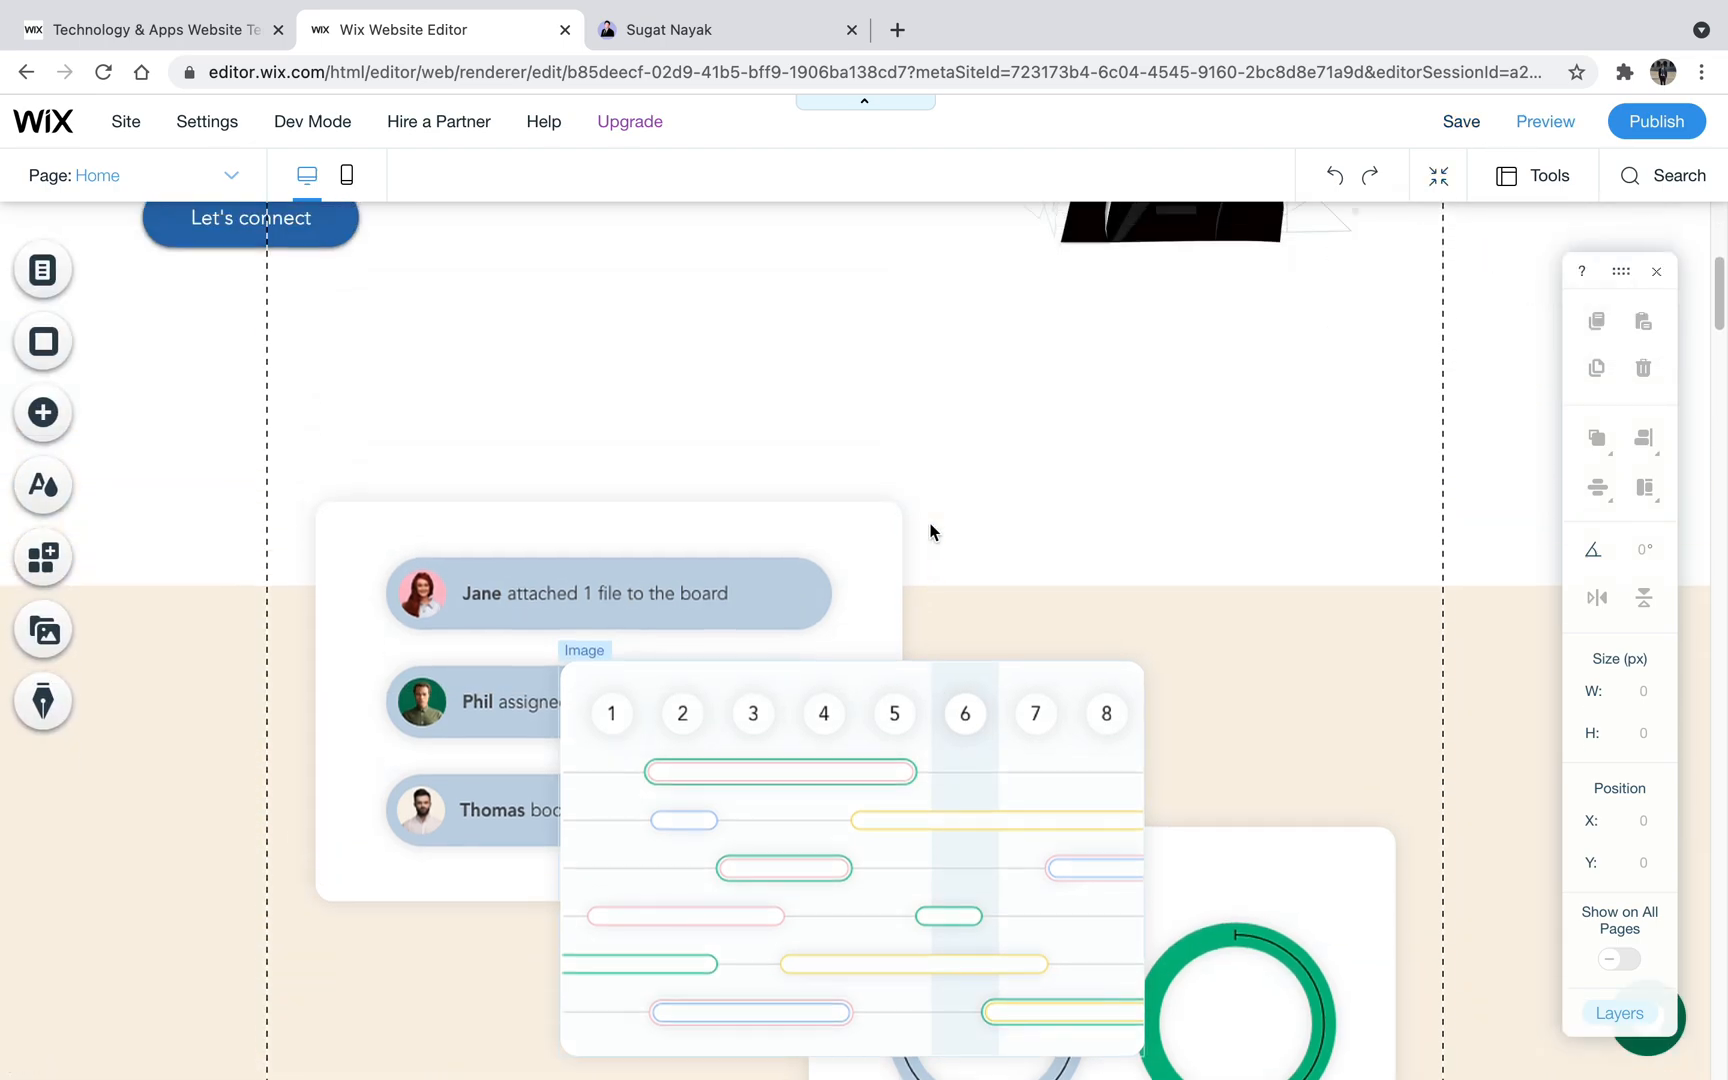
pyautogui.scroll(-3, 893, 520)
pyautogui.scroll(1, 738, 447)
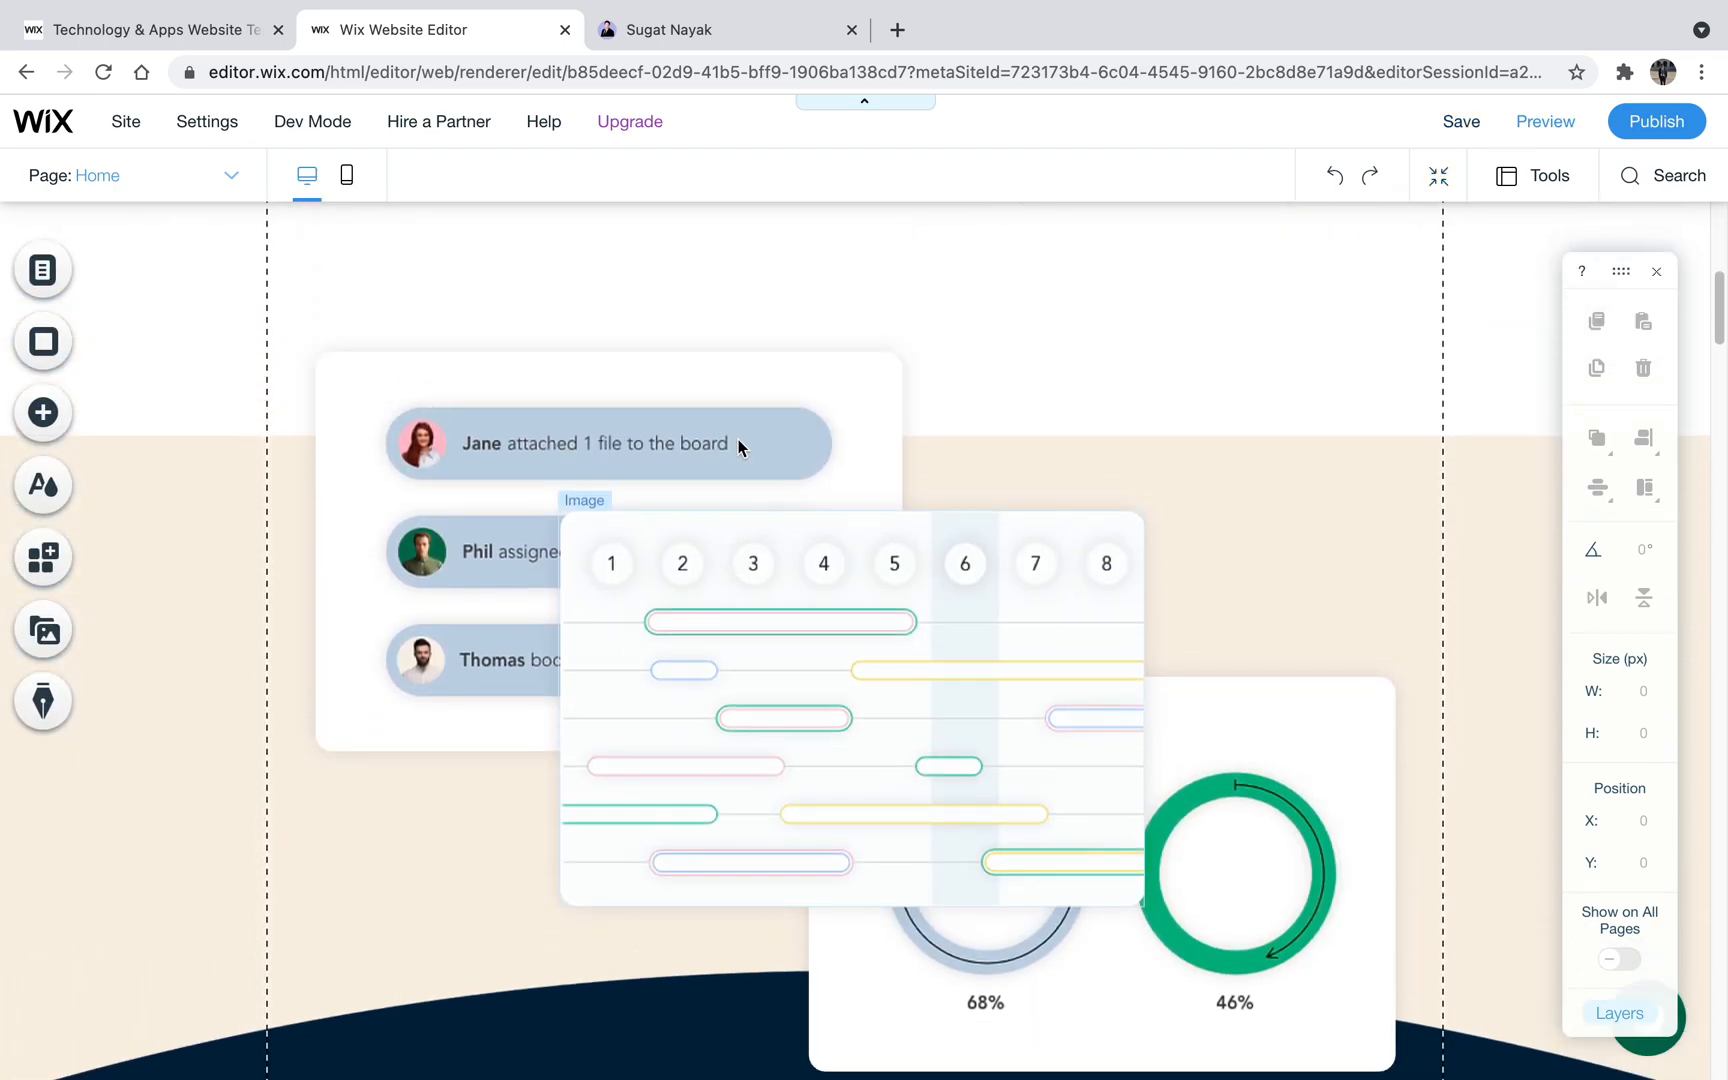
pyautogui.click(874, 389)
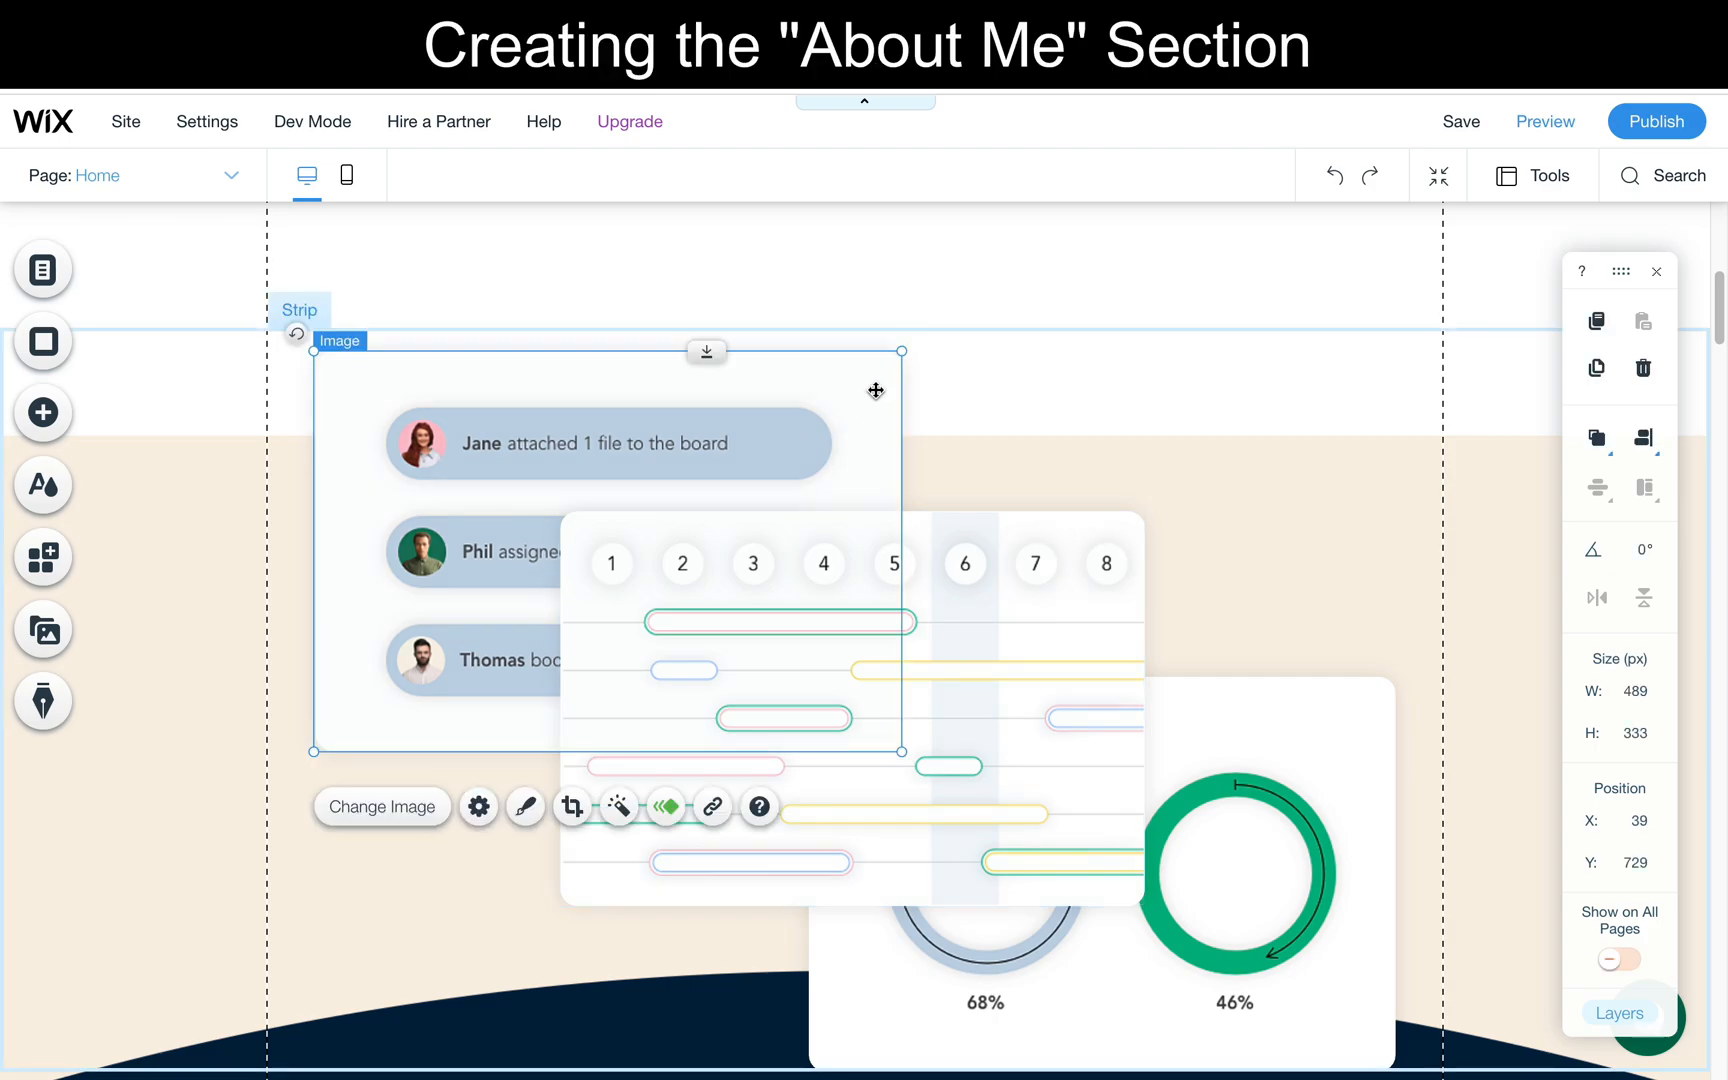
pyautogui.press('Delete')
pyautogui.click(914, 544)
pyautogui.press('Delete')
pyautogui.click(1016, 691)
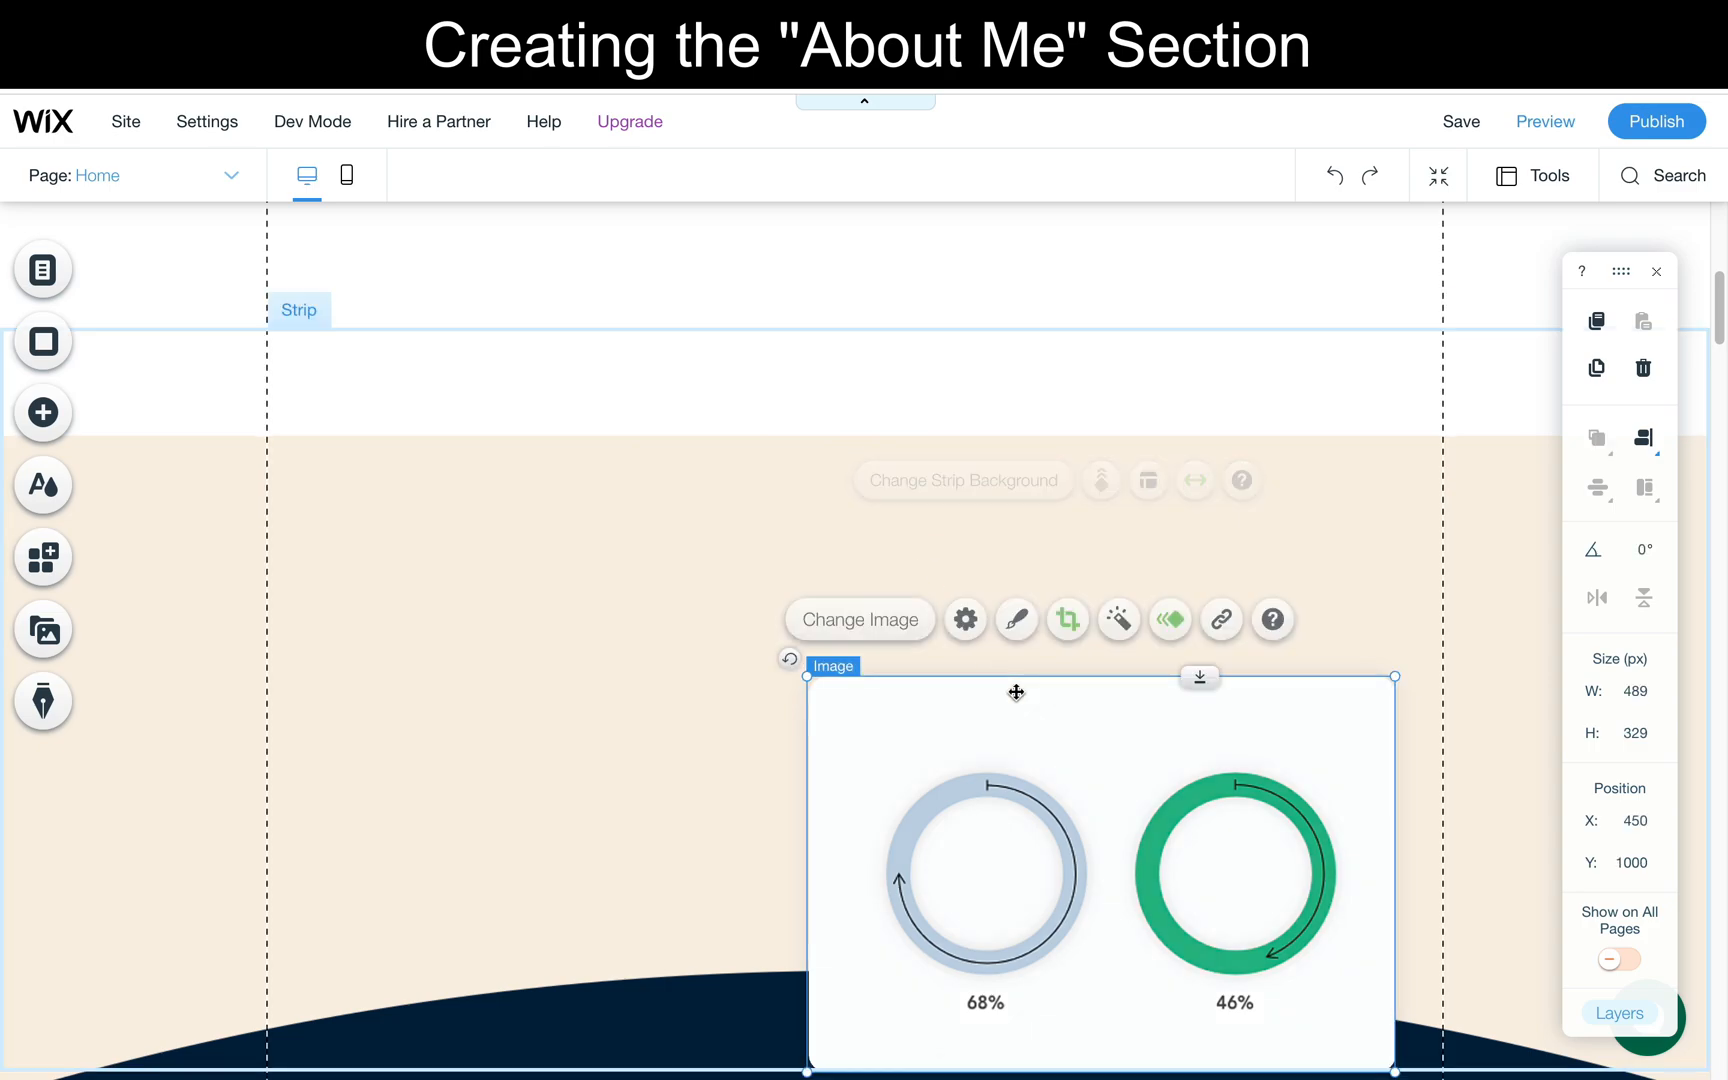
pyautogui.press('Delete')
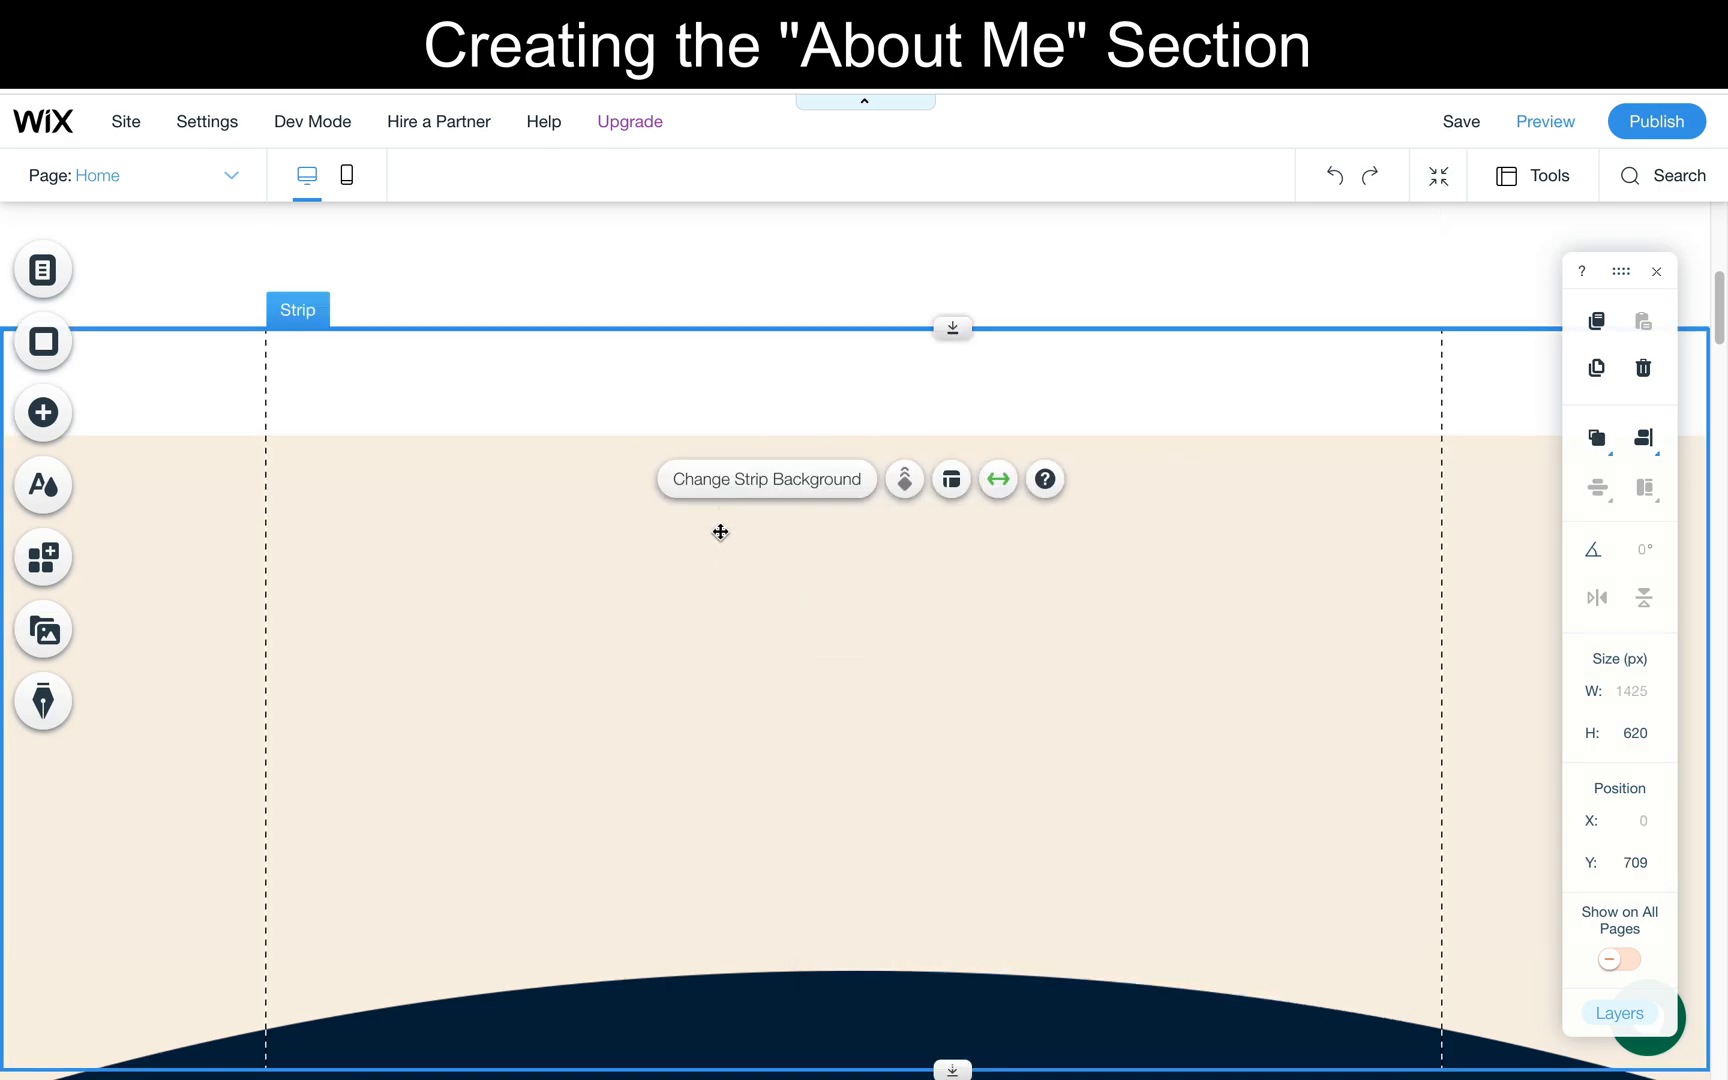
# - Set the background color of the emptied strip below the landing section to white (#FFFFFF)
pyautogui.click(733, 488)
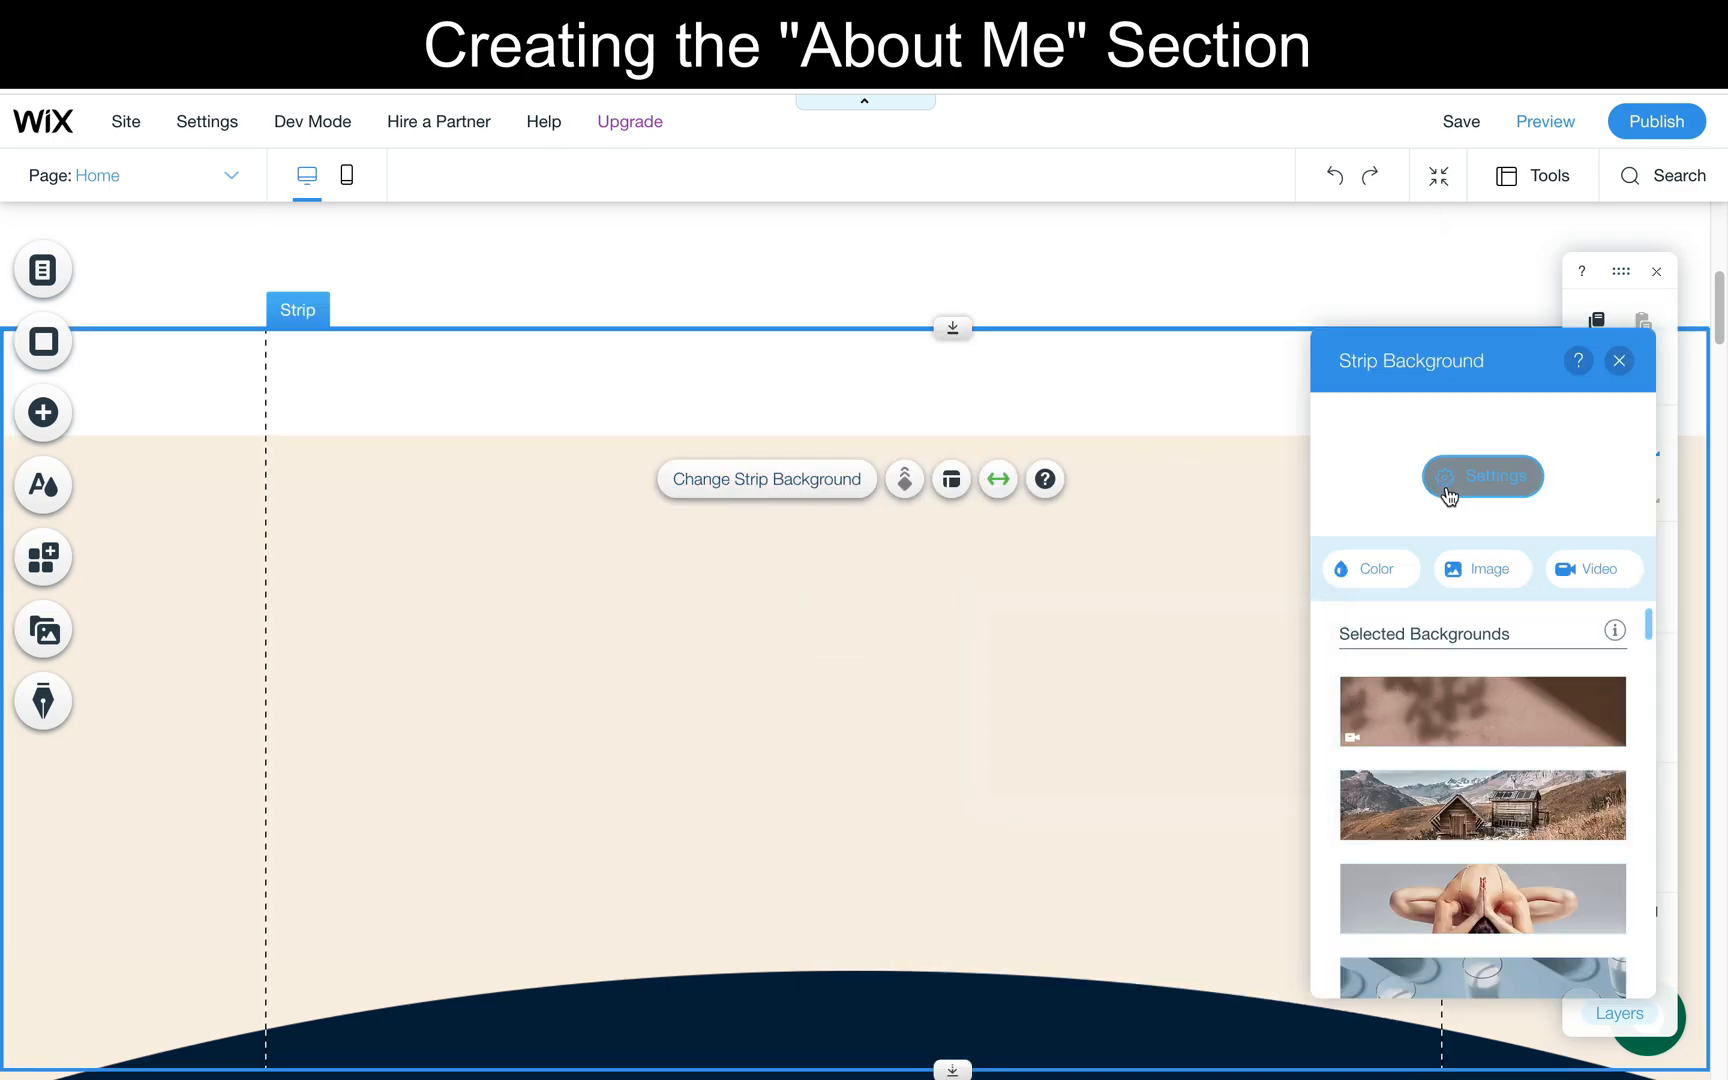
pyautogui.click(1380, 571)
pyautogui.click(1432, 677)
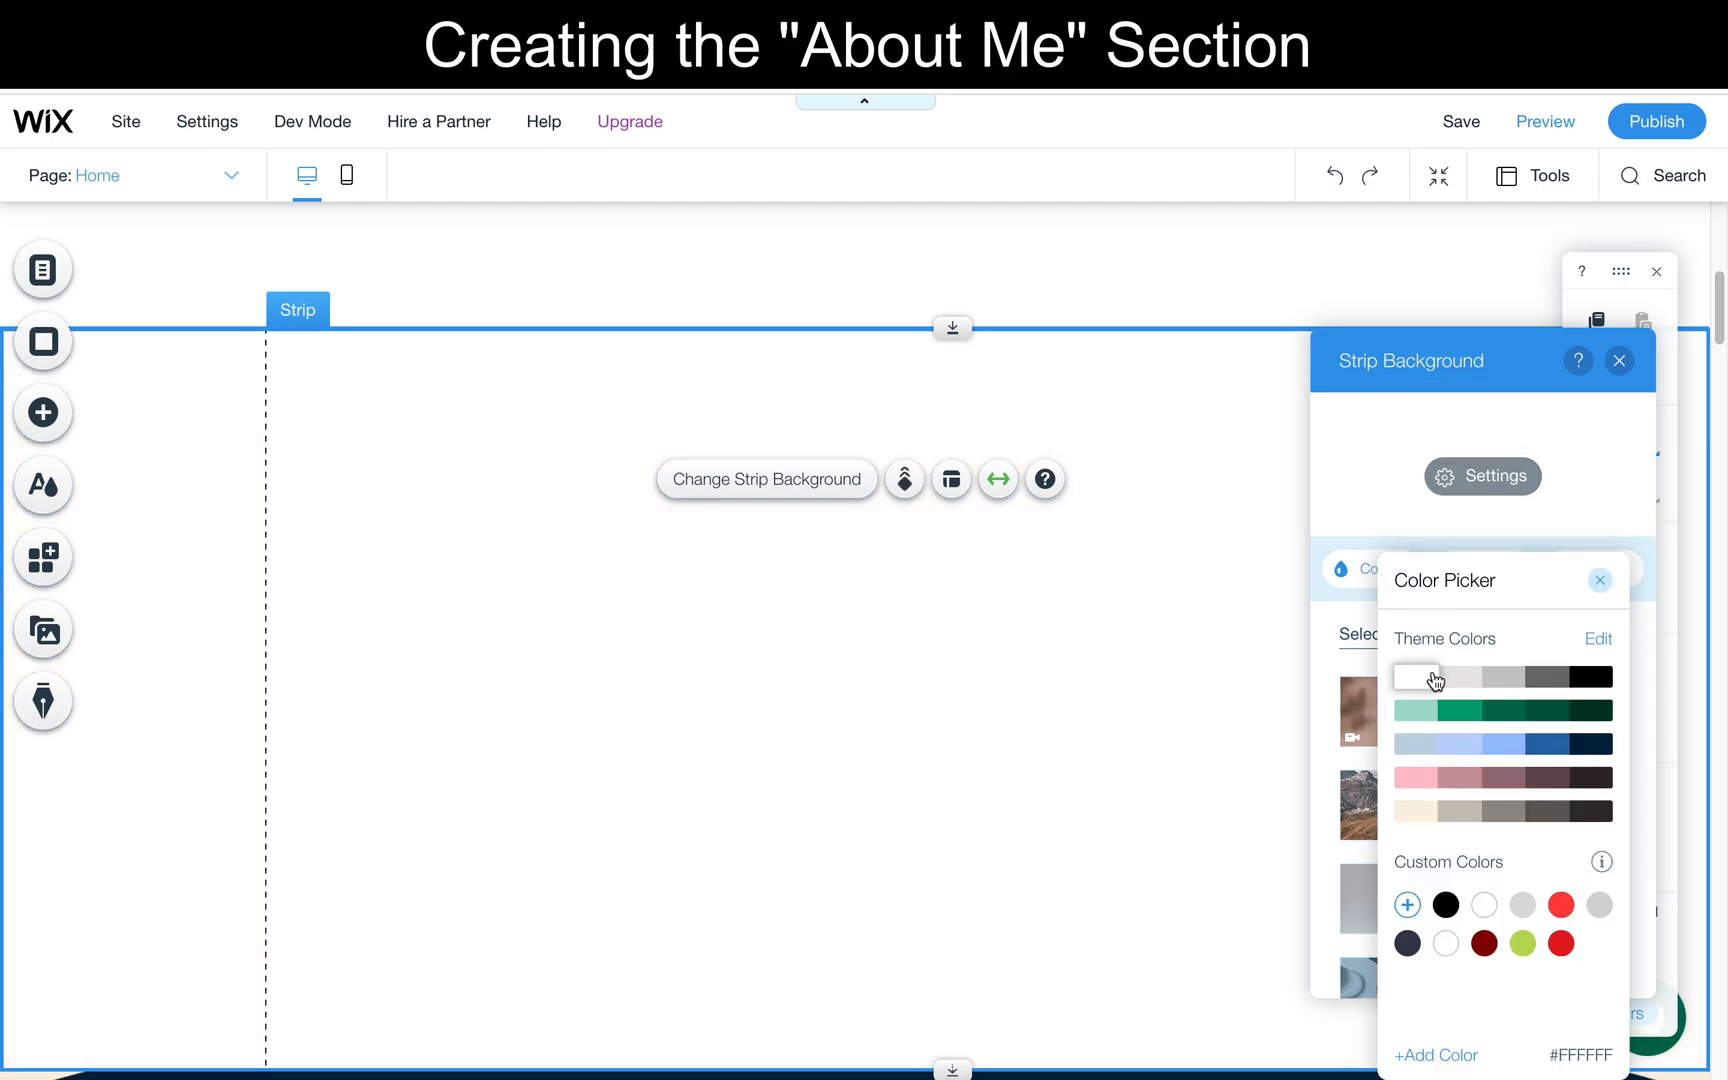
pyautogui.click(1622, 362)
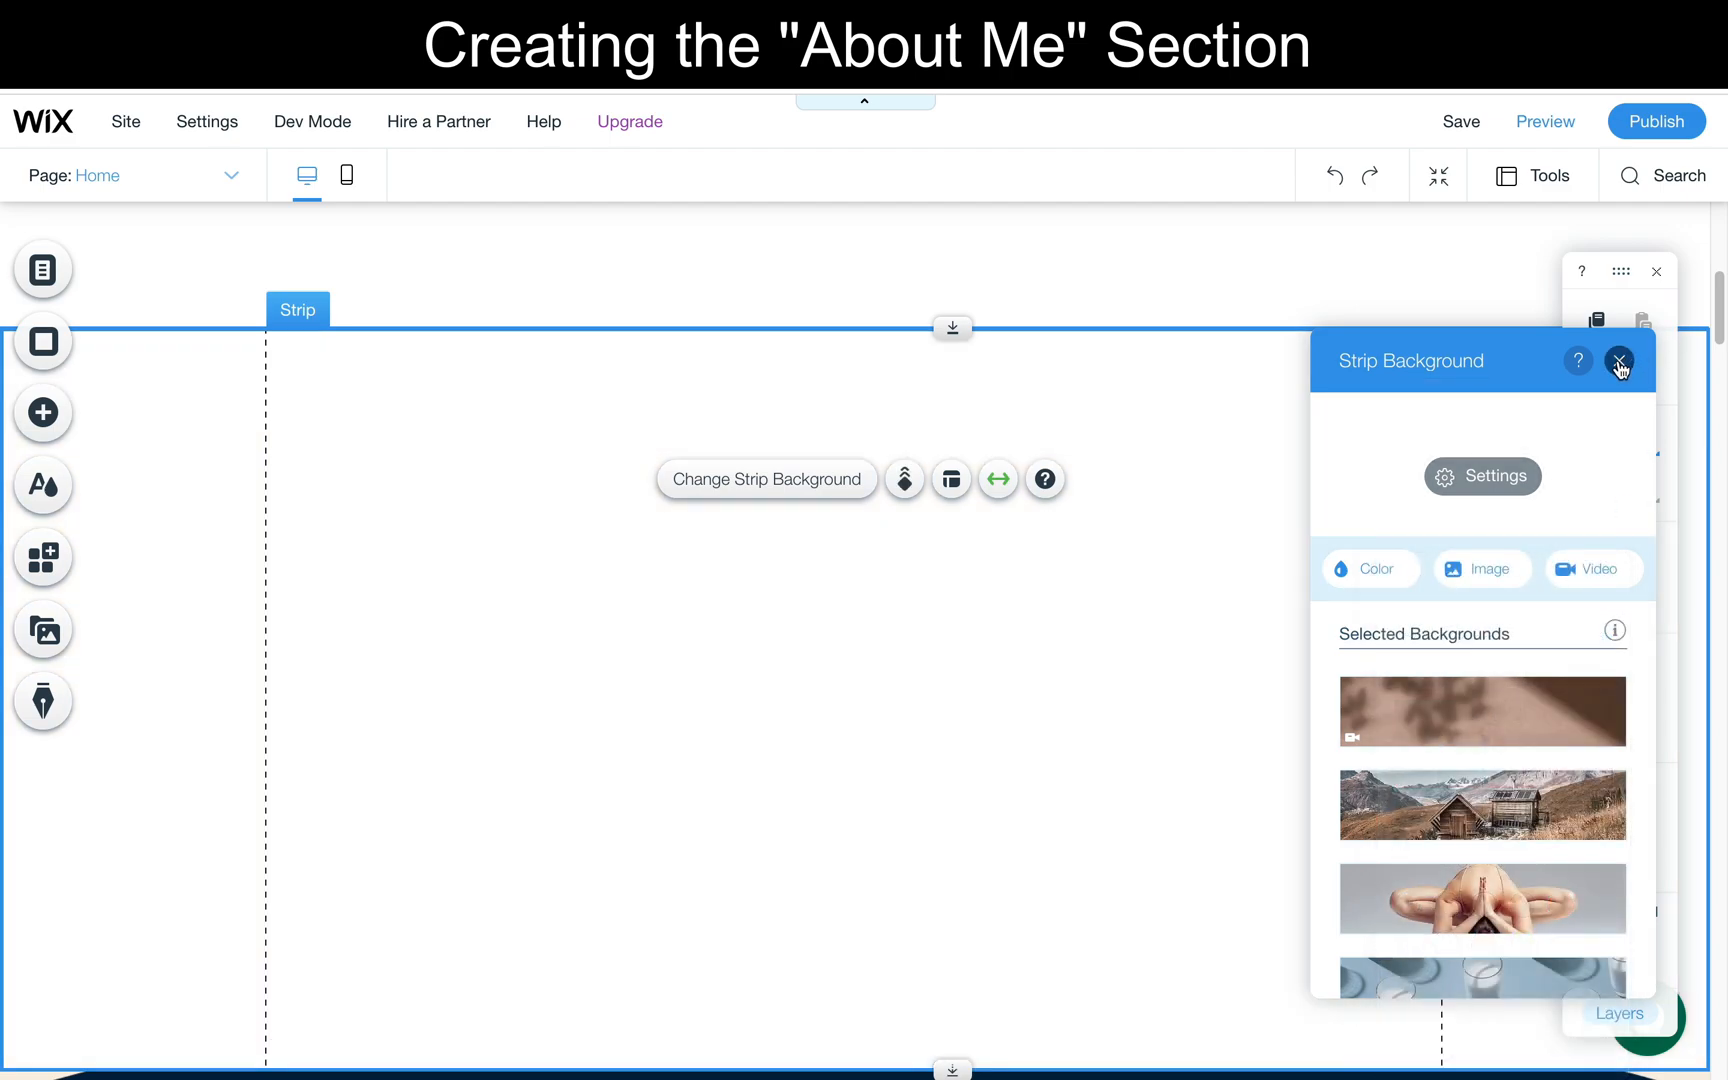
pyautogui.click(1620, 361)
# - Examine the illustration, text and button layout of the reference site's About me section against the empty strip
pyautogui.scroll(2, 1110, 425)
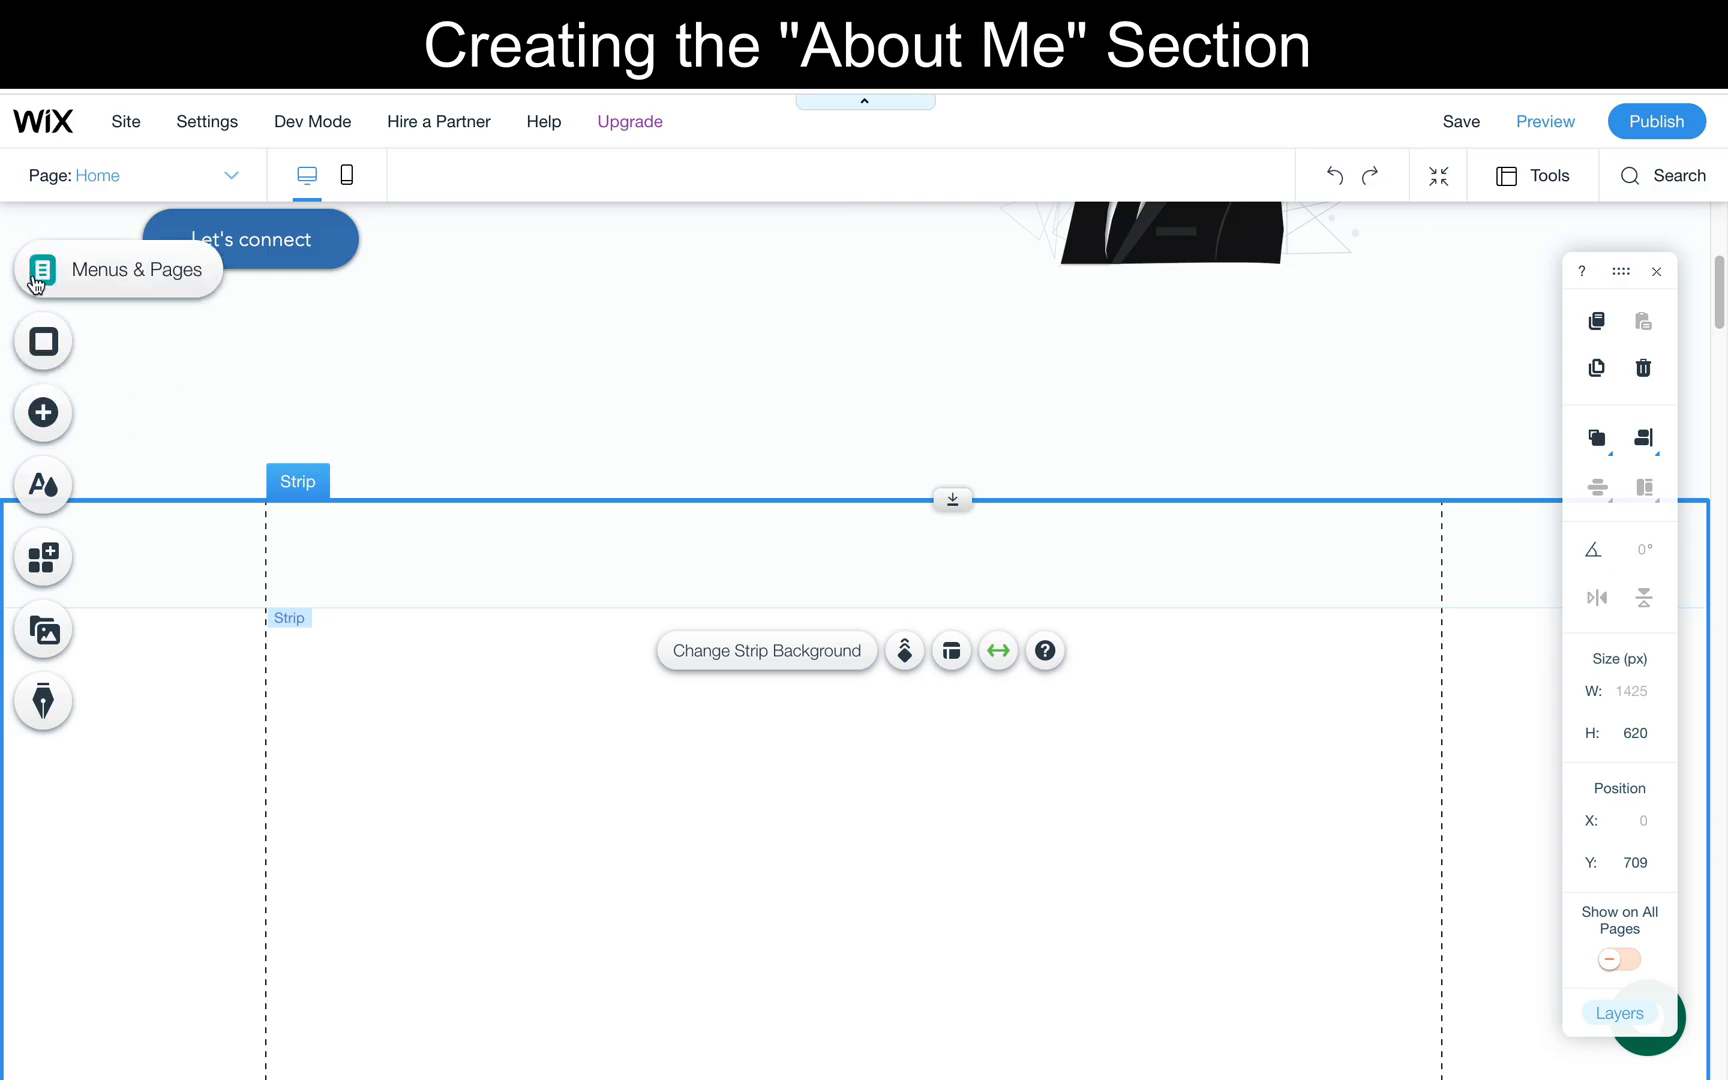
pyautogui.click(436, 571)
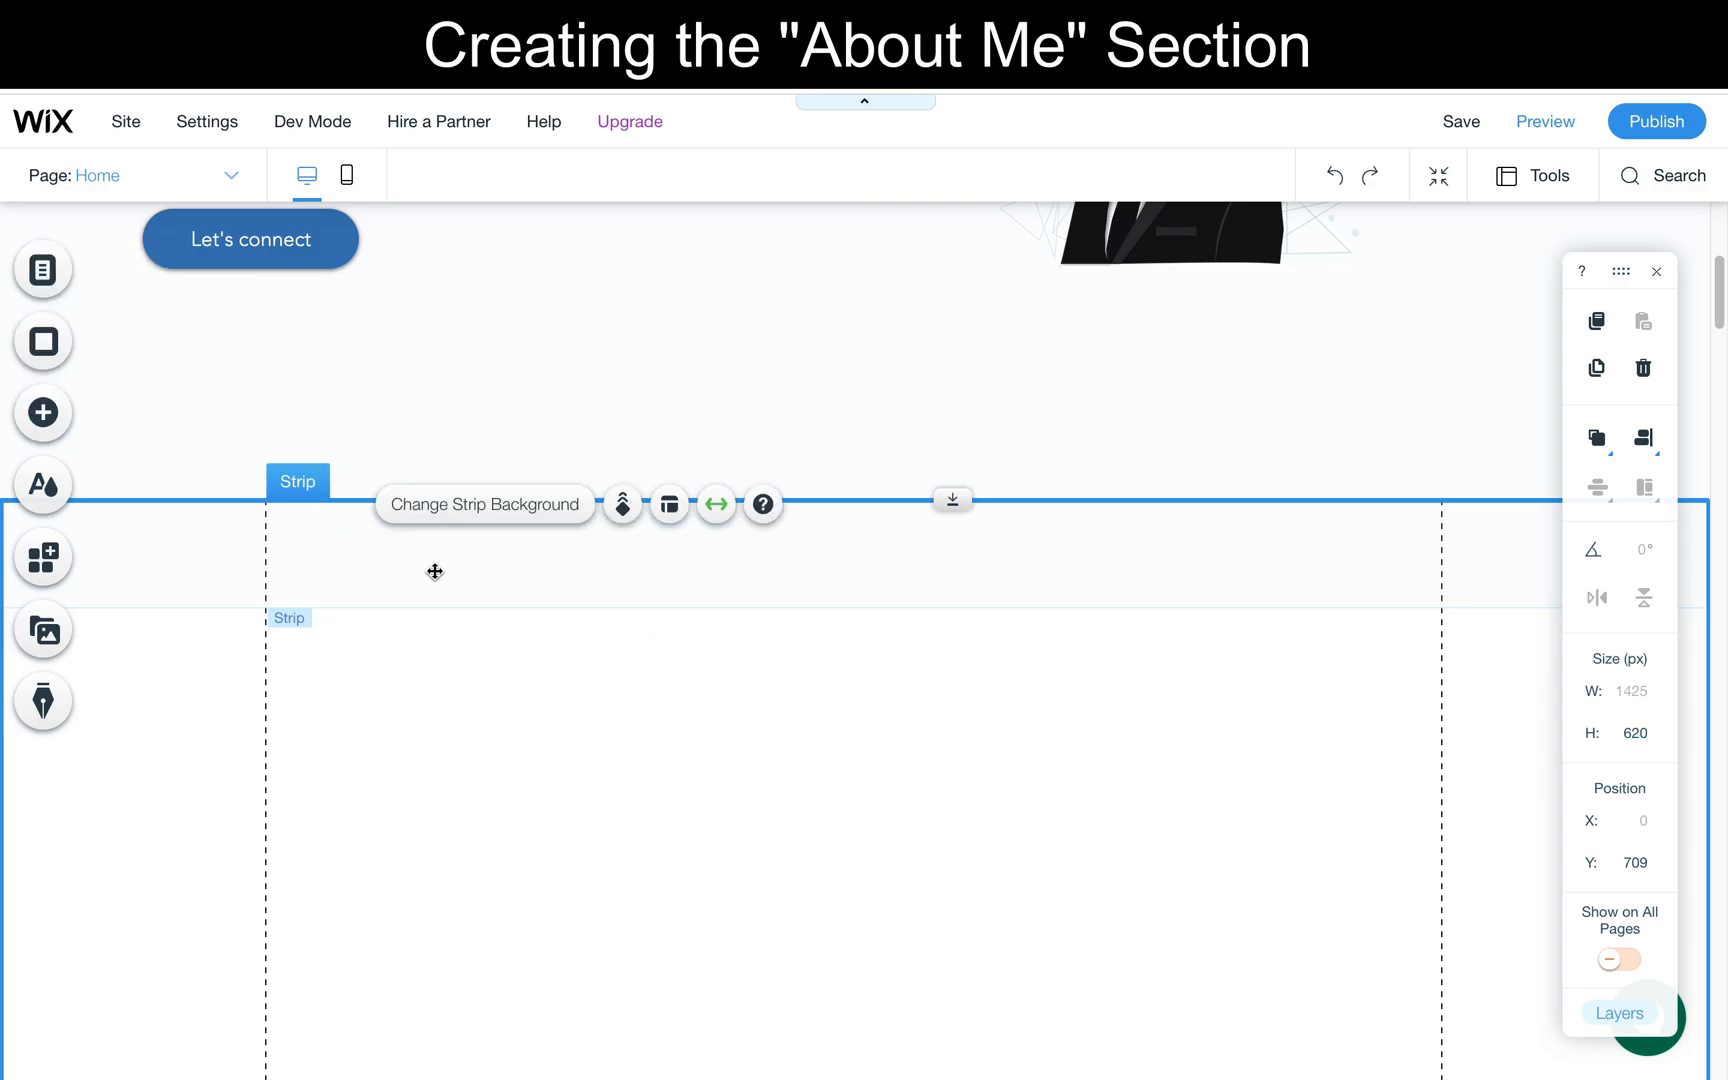
pyautogui.click(740, 104)
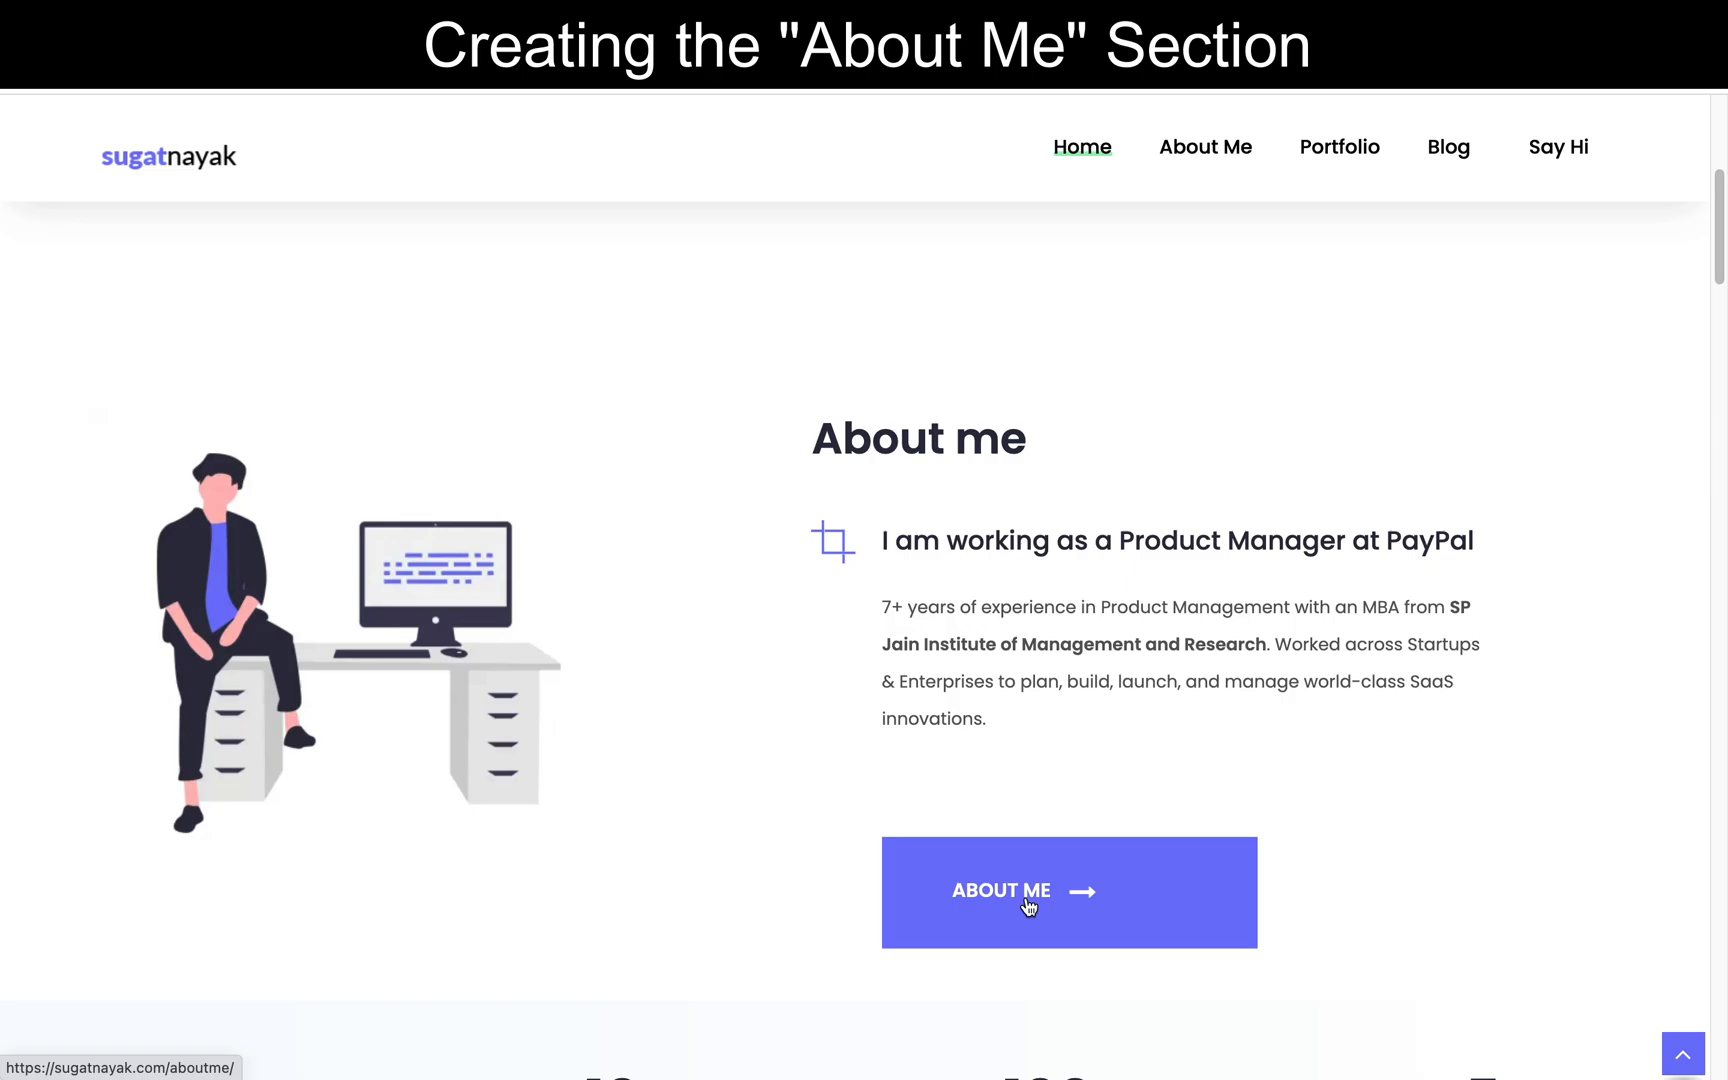
pyautogui.click(432, 93)
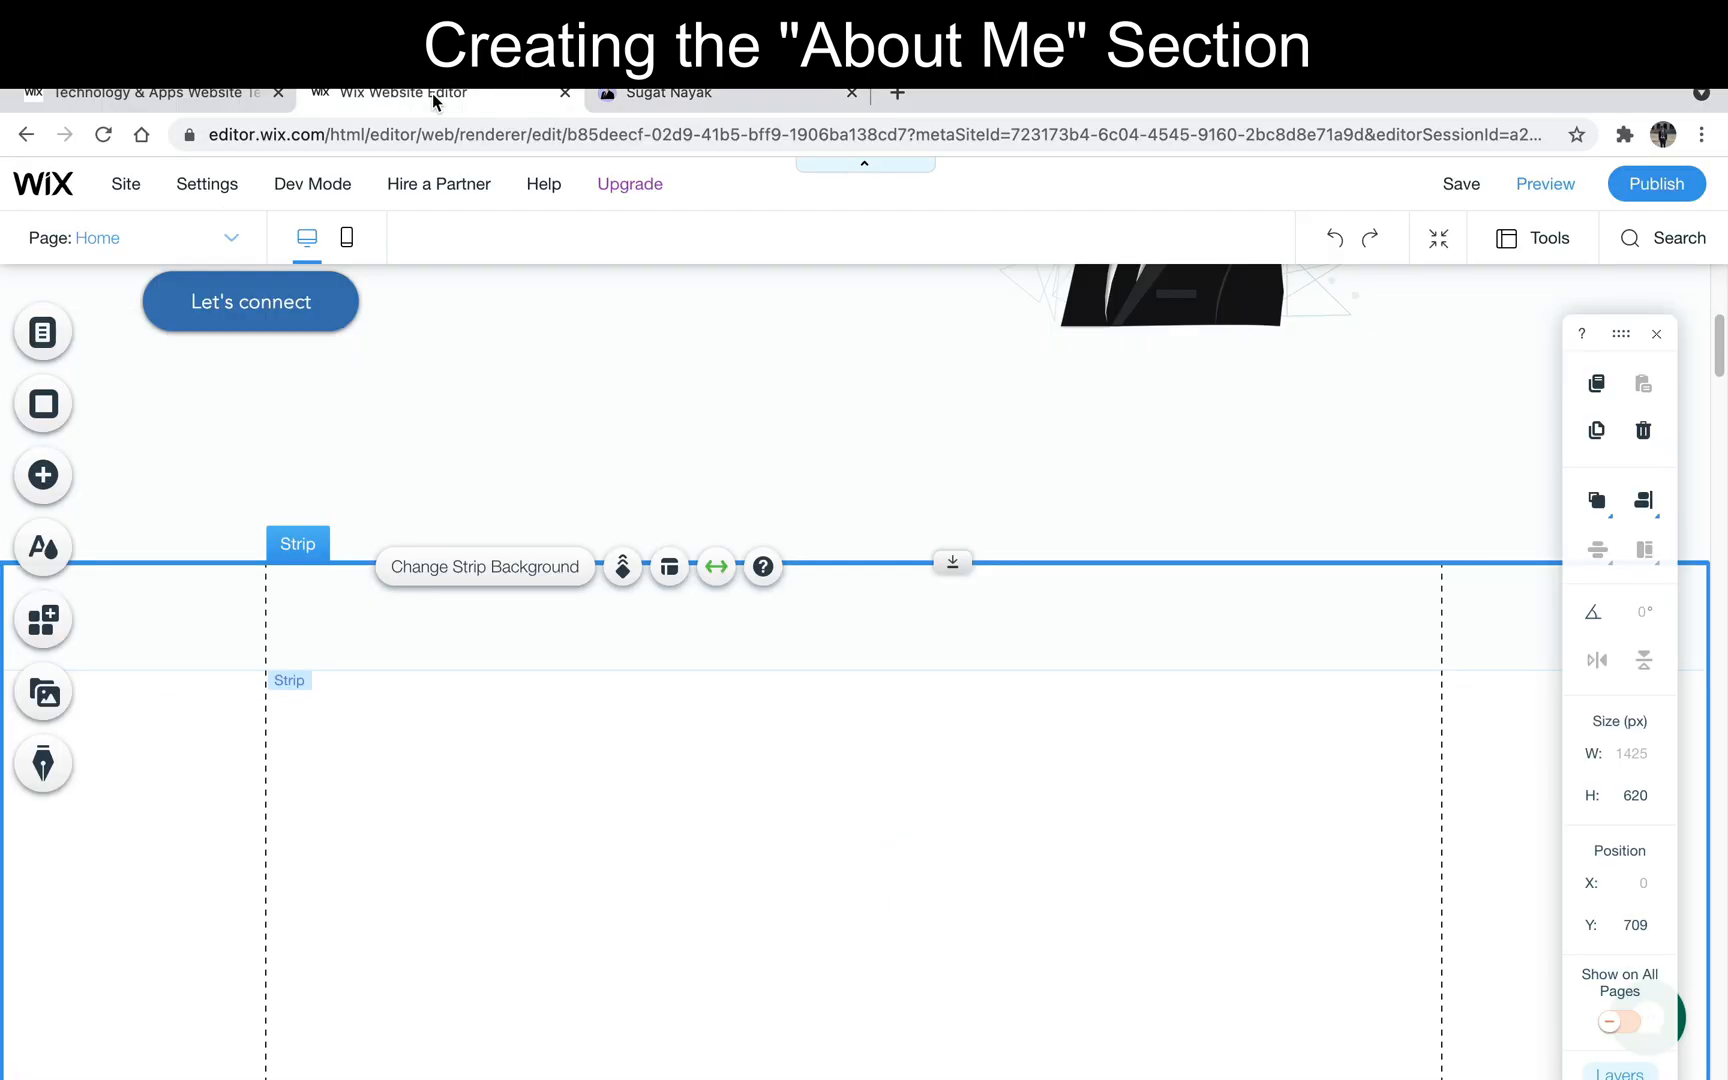
pyautogui.click(683, 100)
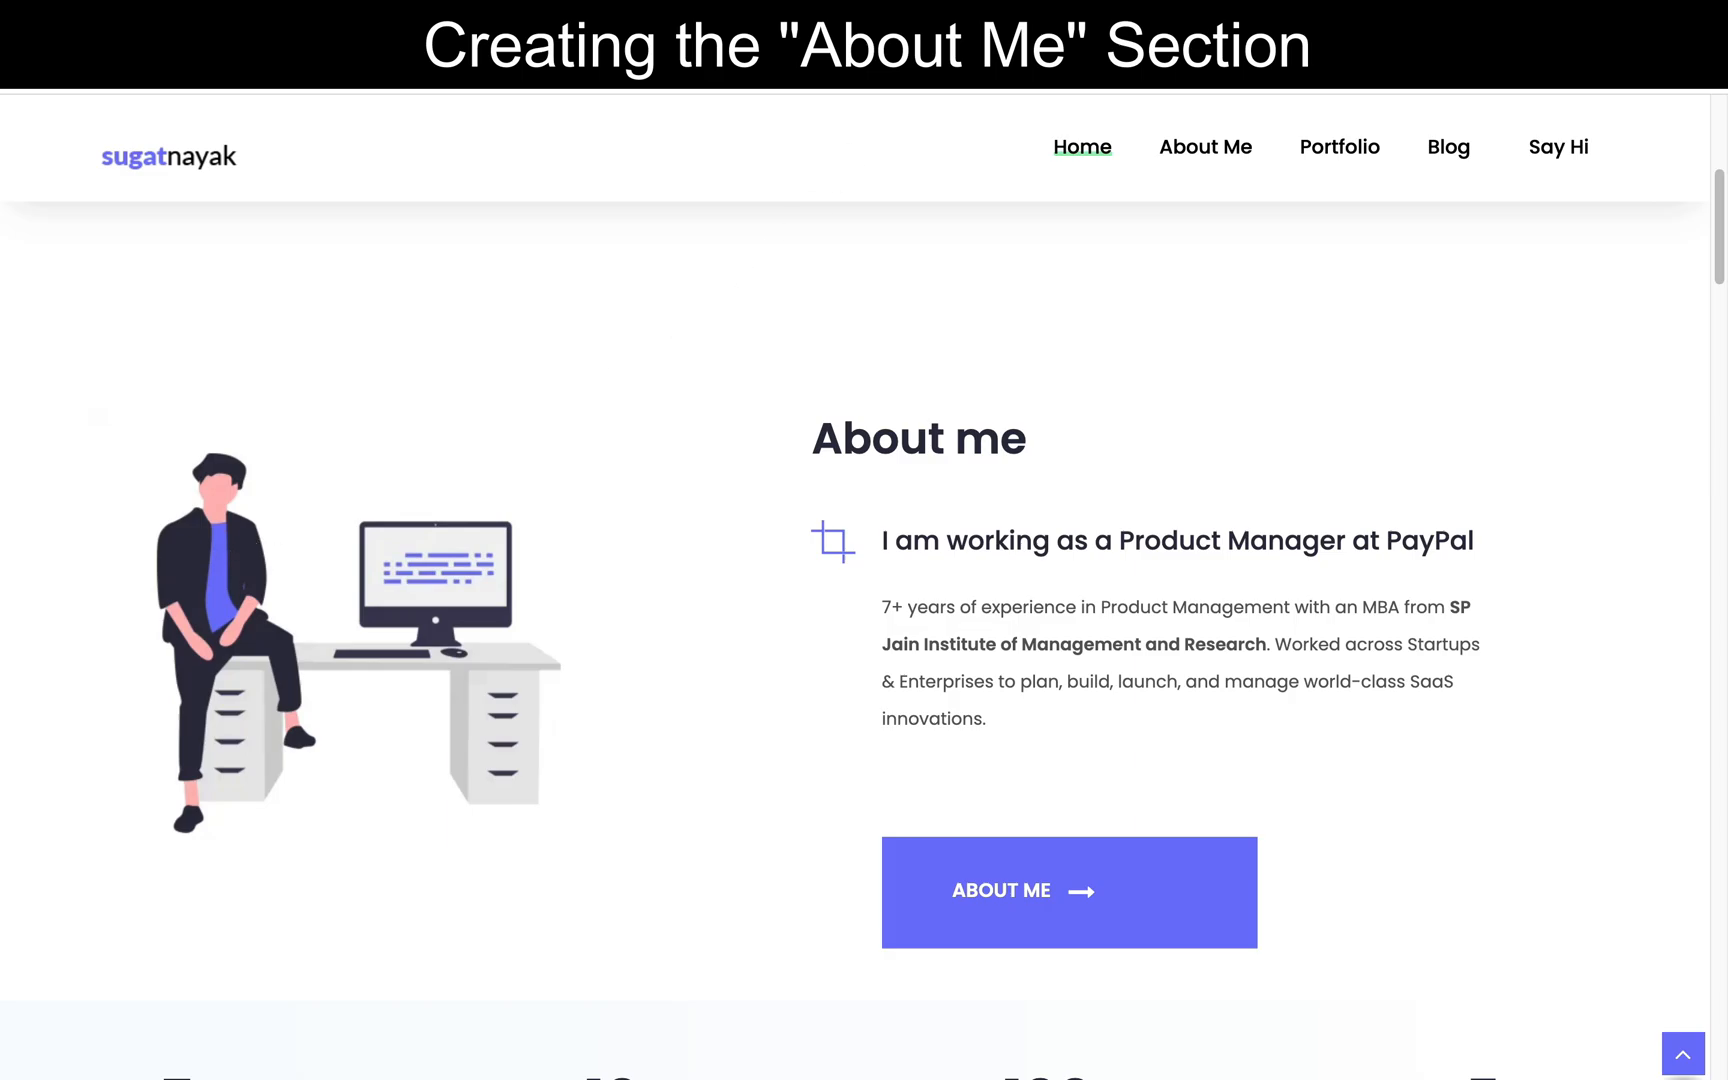
# - Open the unDraw illustrations site in a new tab and search it for "computer"
pyautogui.press('super+t')
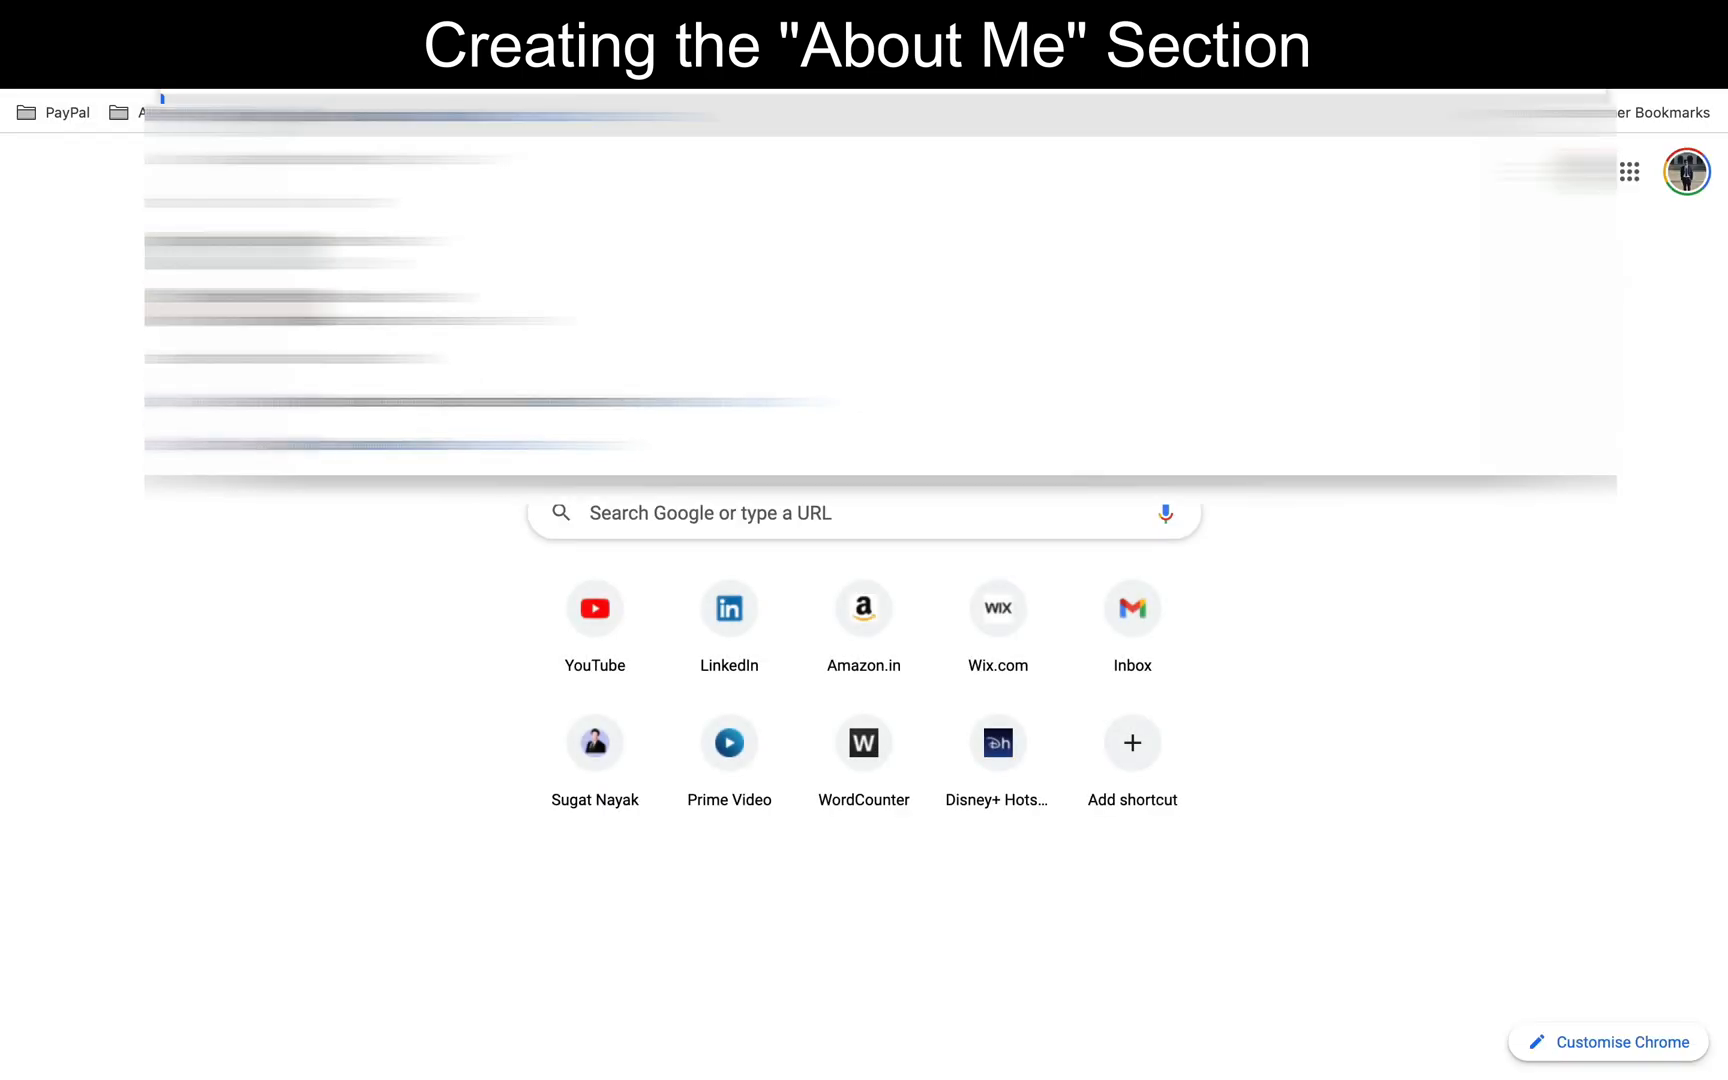
pyautogui.press('Return')
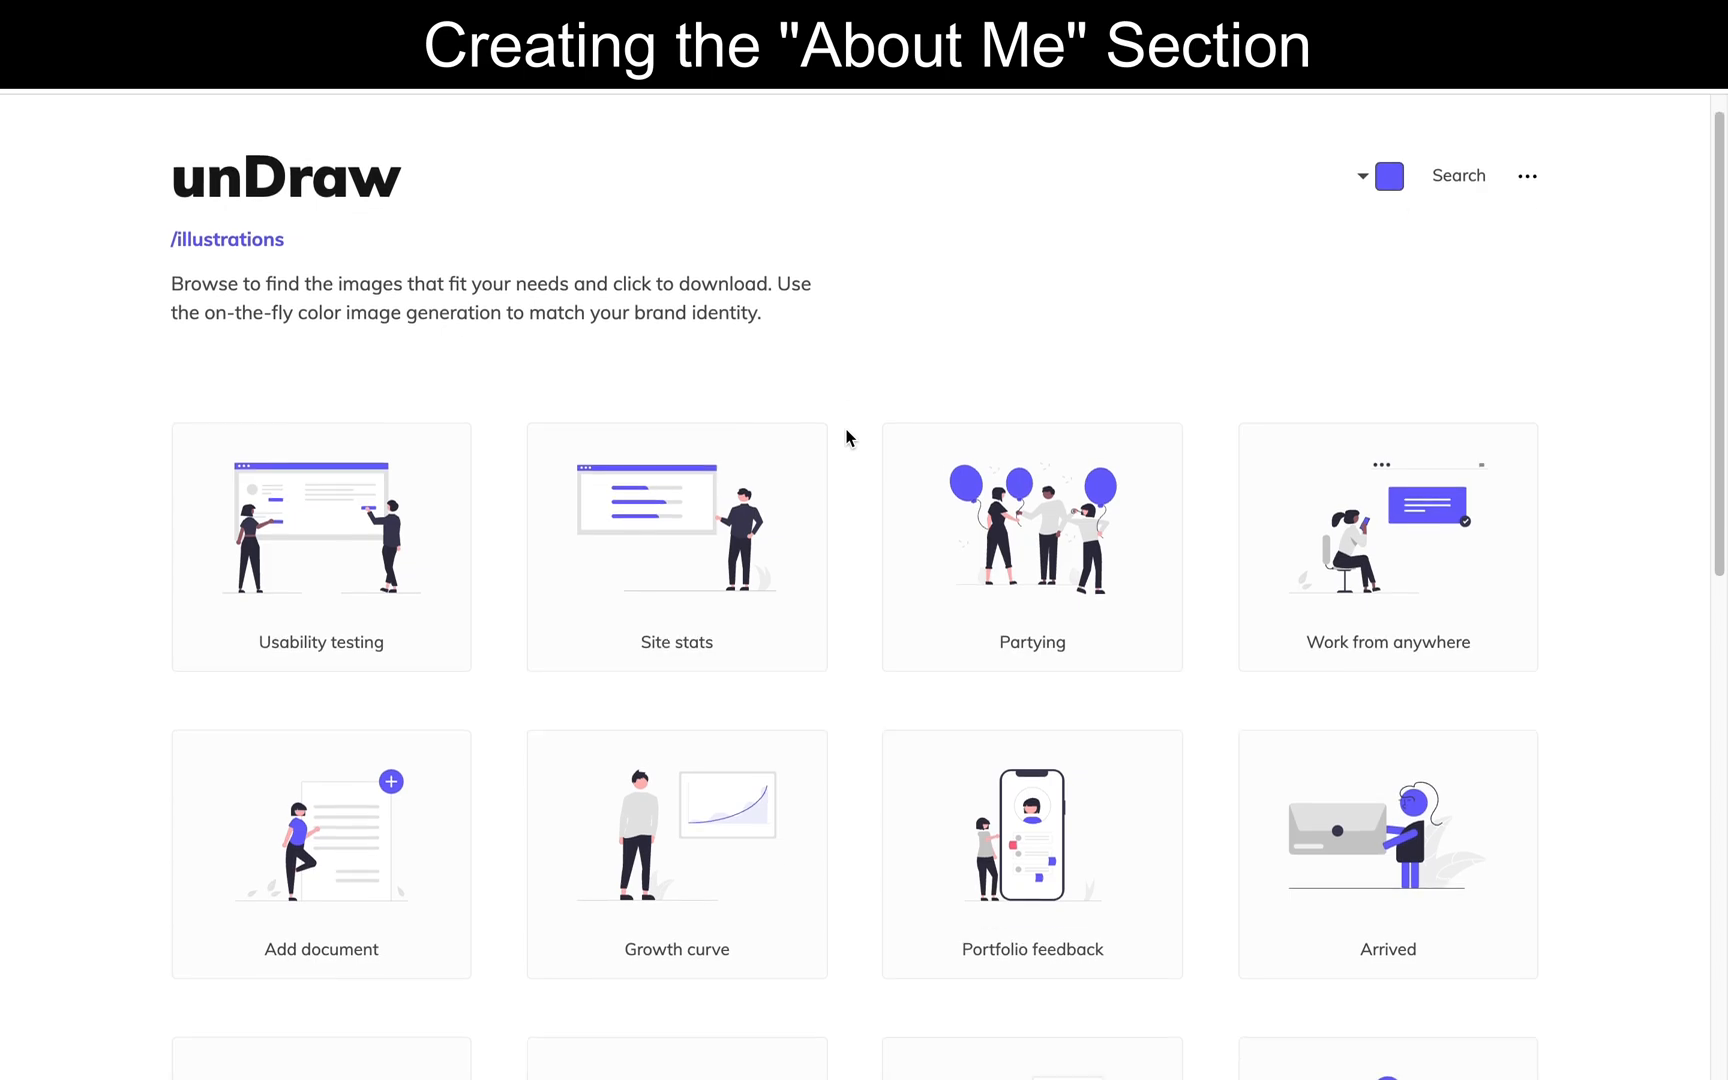
pyautogui.click(1484, 220)
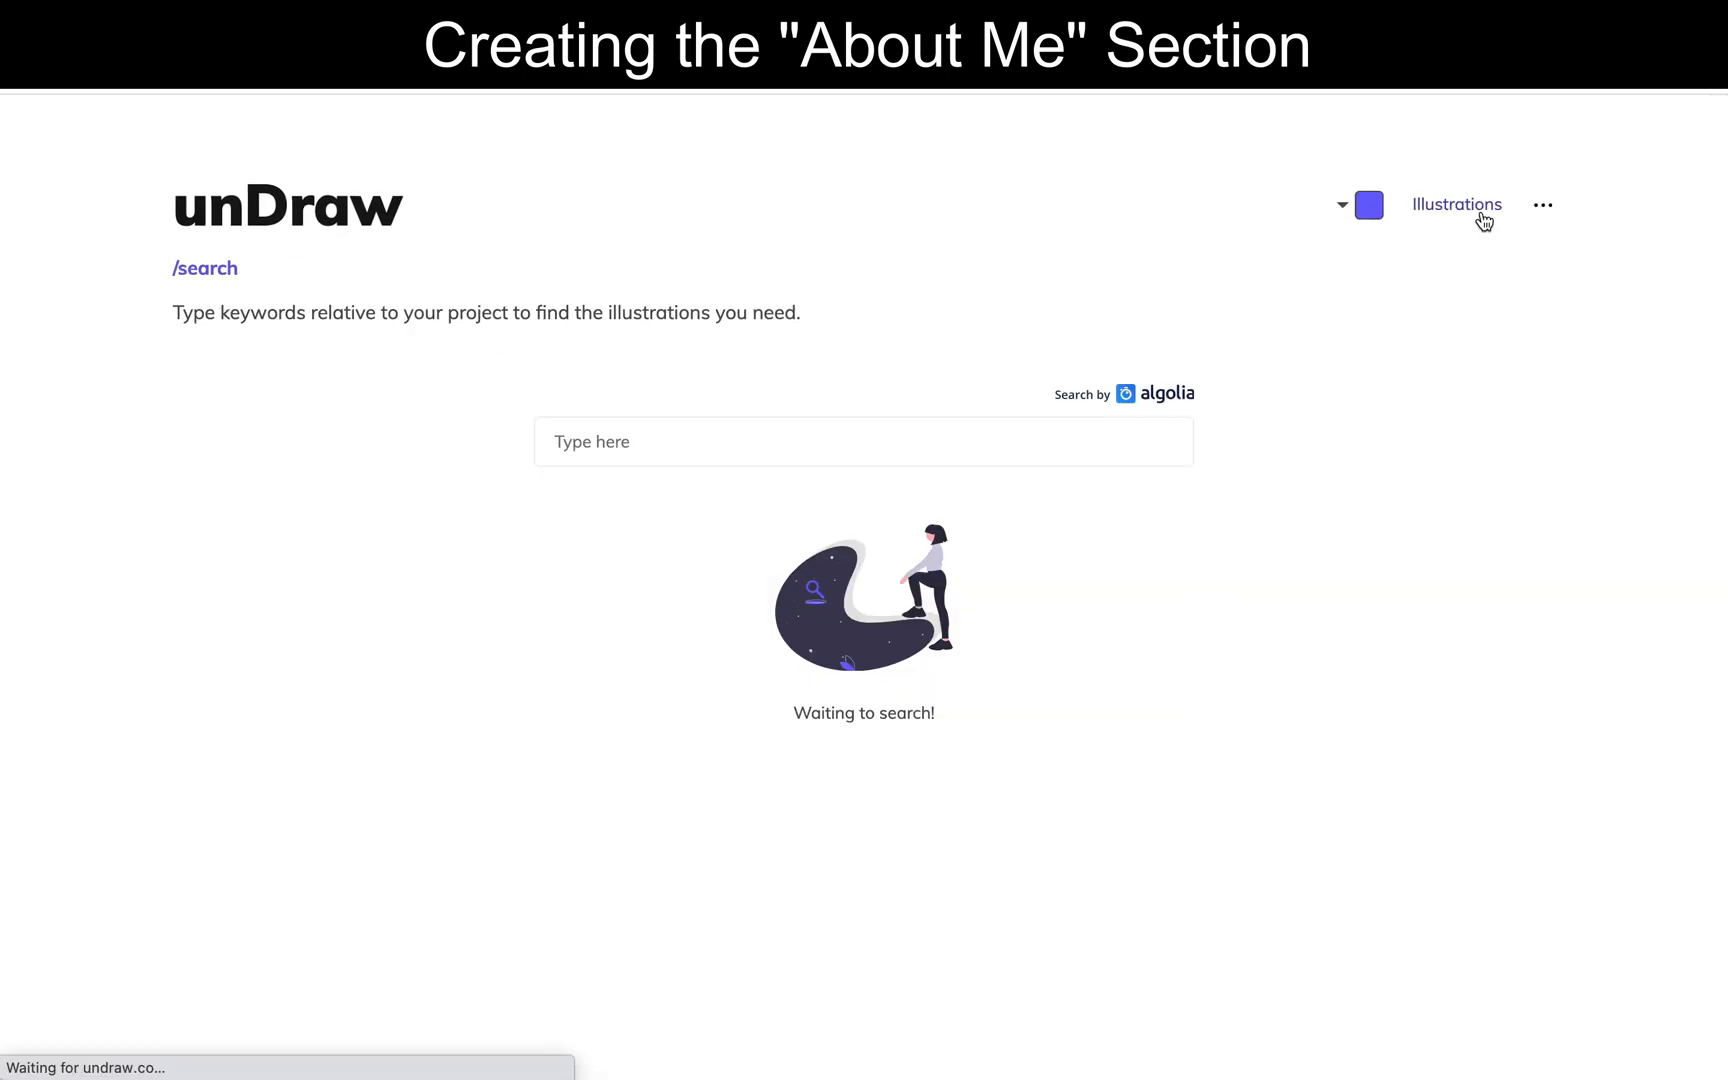
pyautogui.click(880, 457)
pyautogui.write('cop')
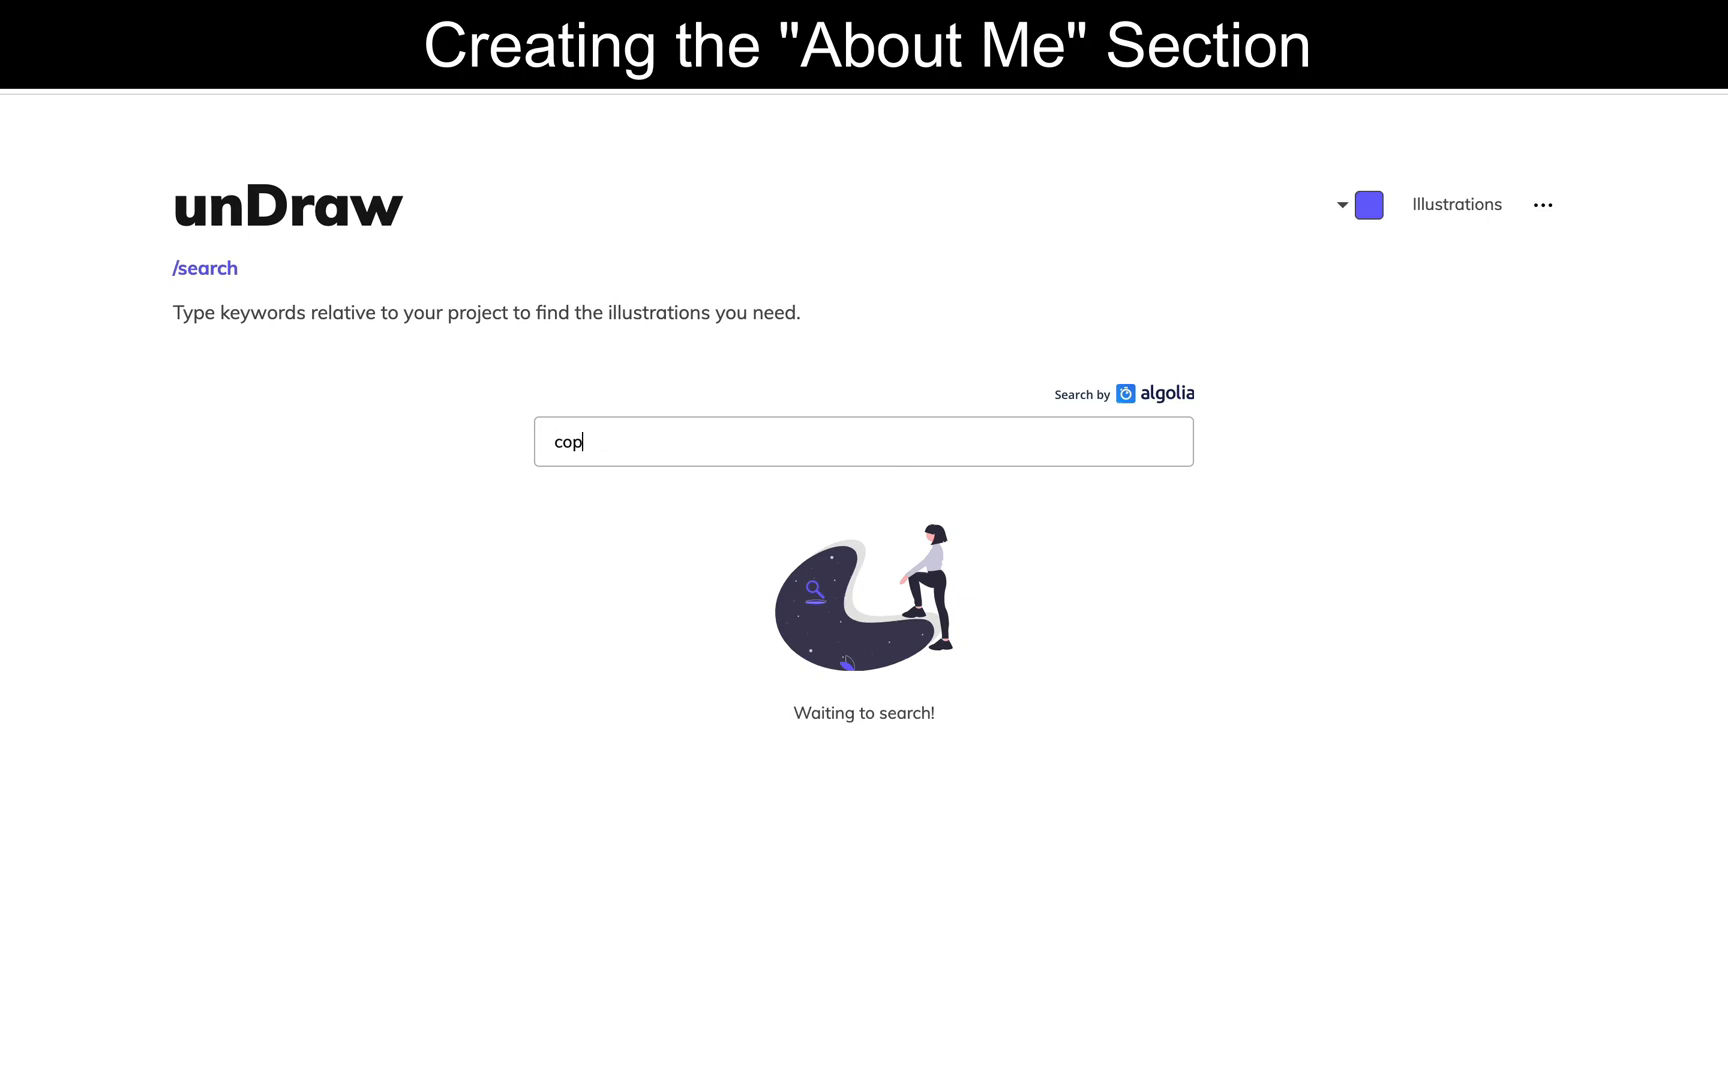
pyautogui.write('mputer')
pyautogui.press('Return')
# - Download the "Feeling proud" illustration as a PNG image and save it to the Desktop
pyautogui.scroll(-5, 392, 633)
pyautogui.scroll(-5, 391, 630)
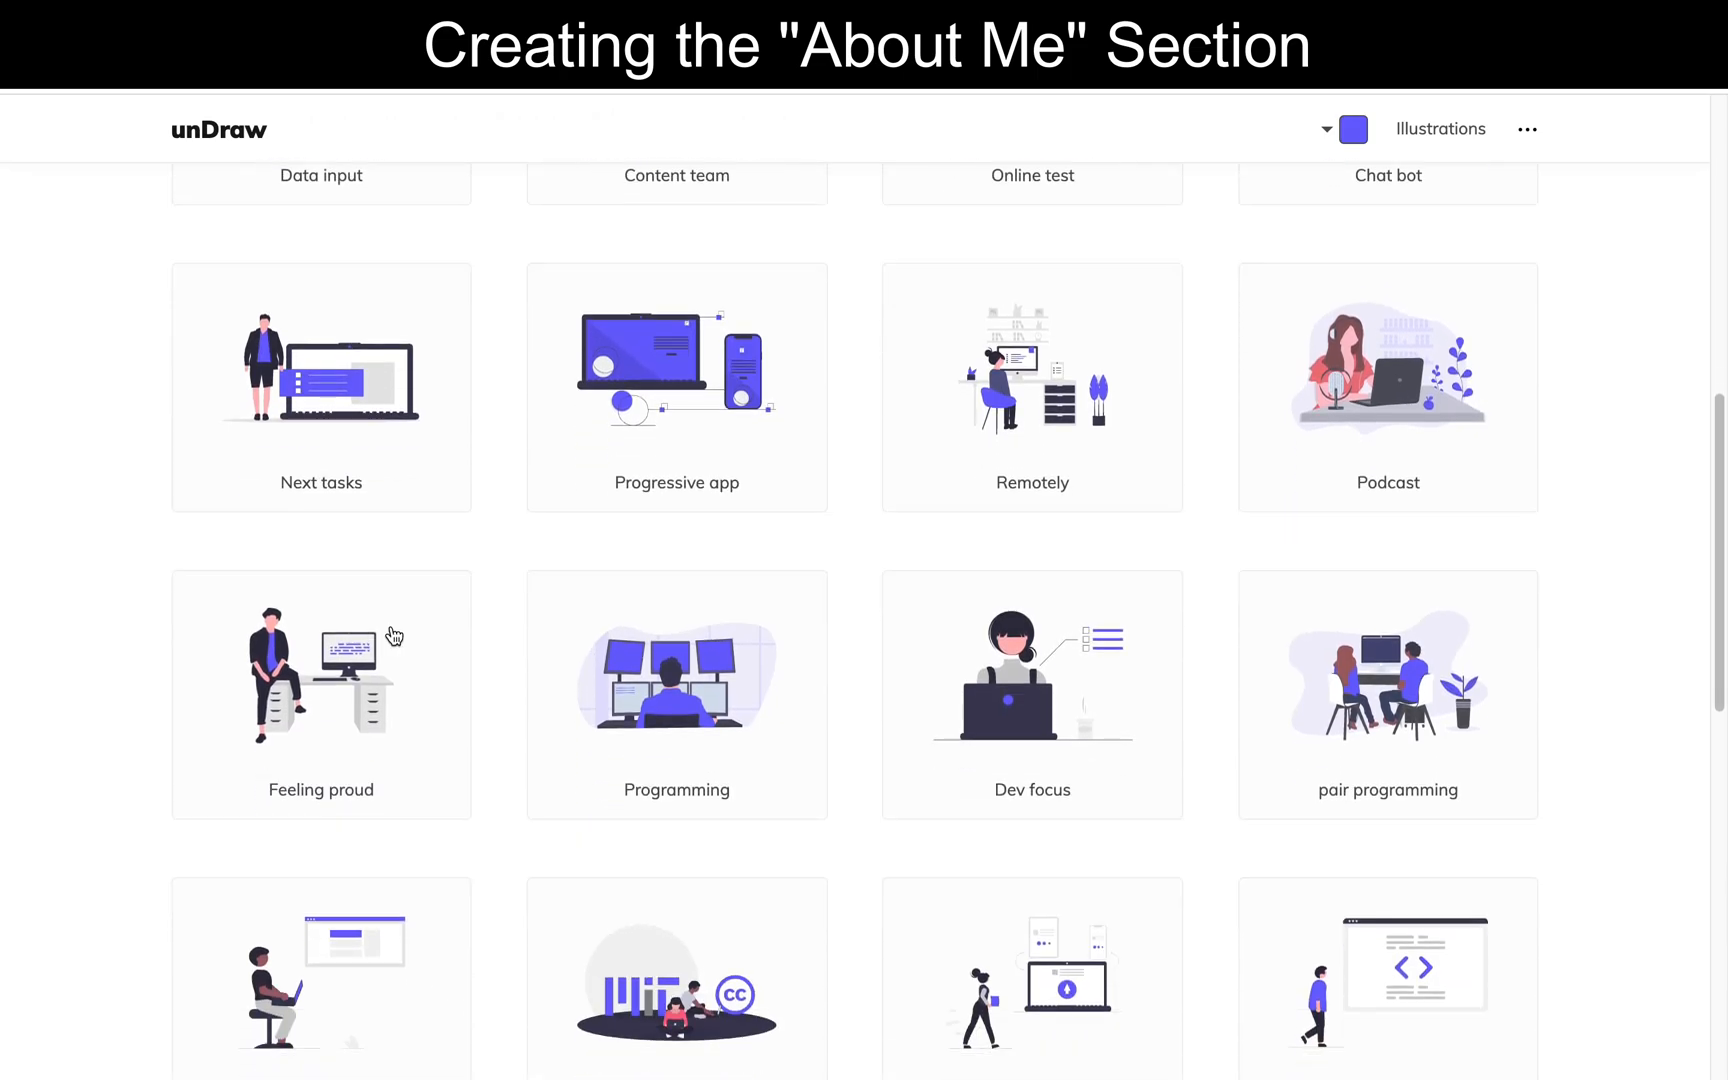
pyautogui.click(328, 651)
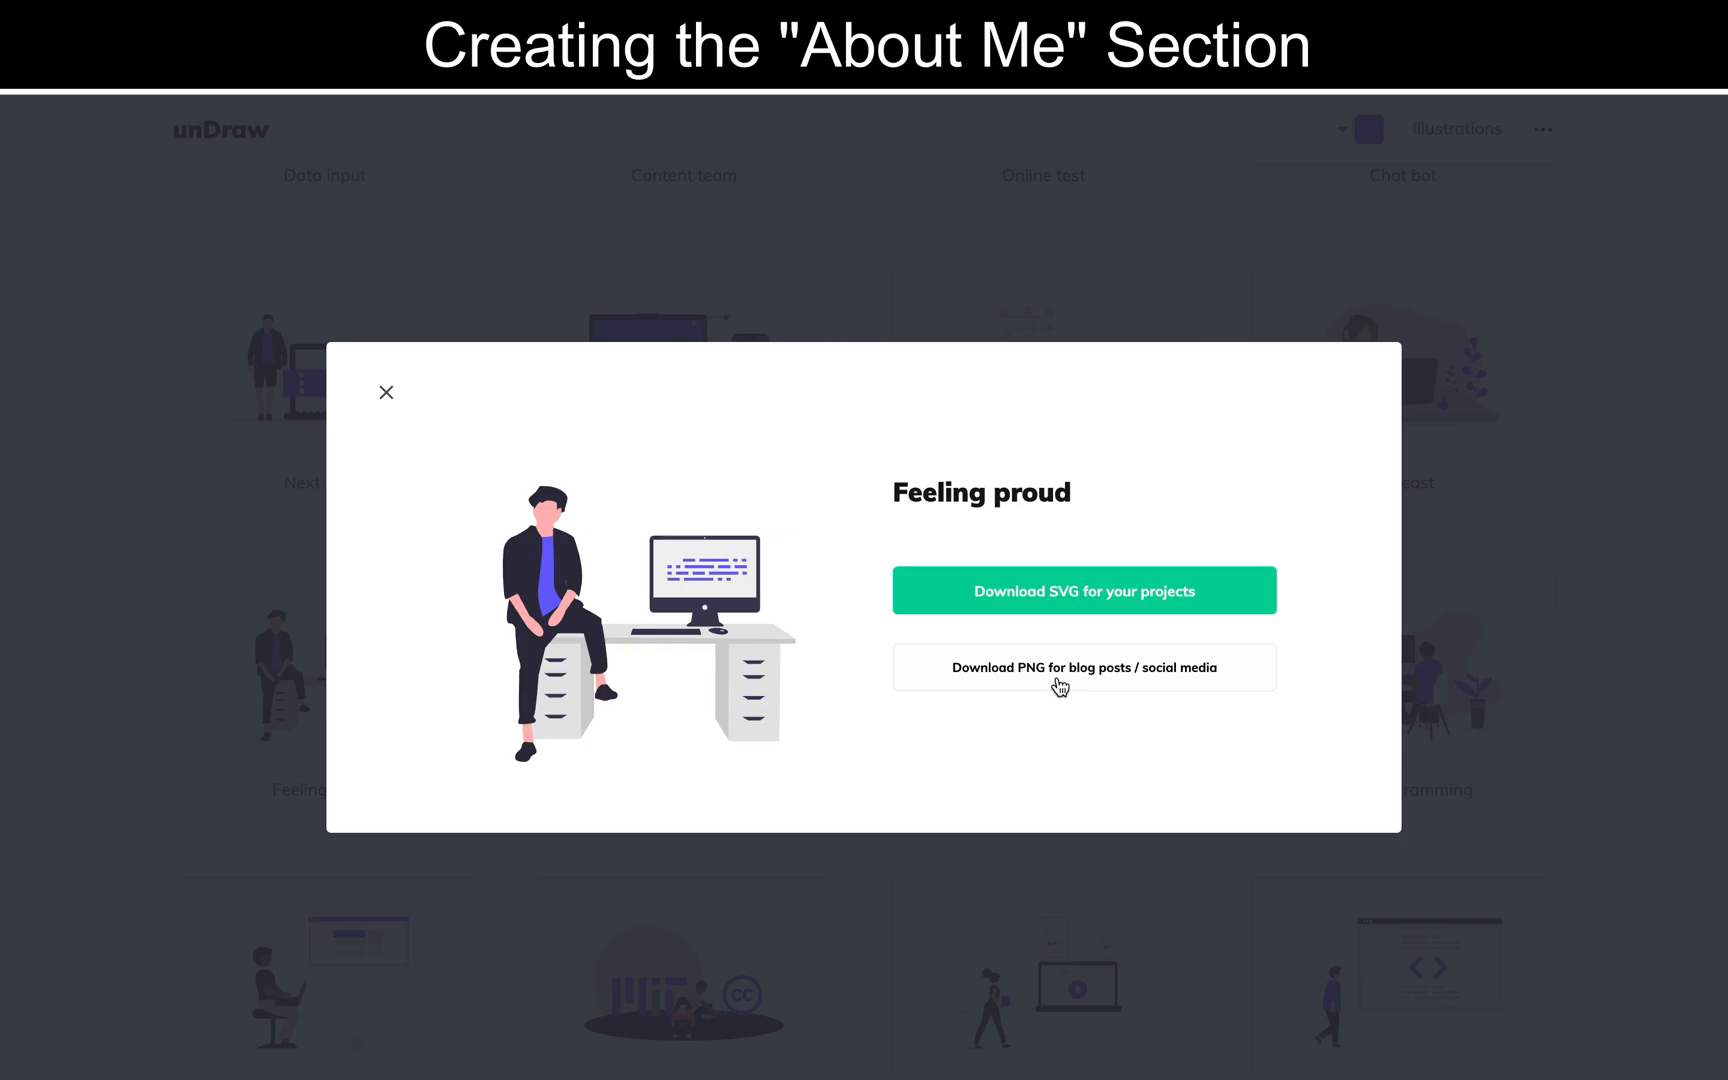
pyautogui.click(1059, 686)
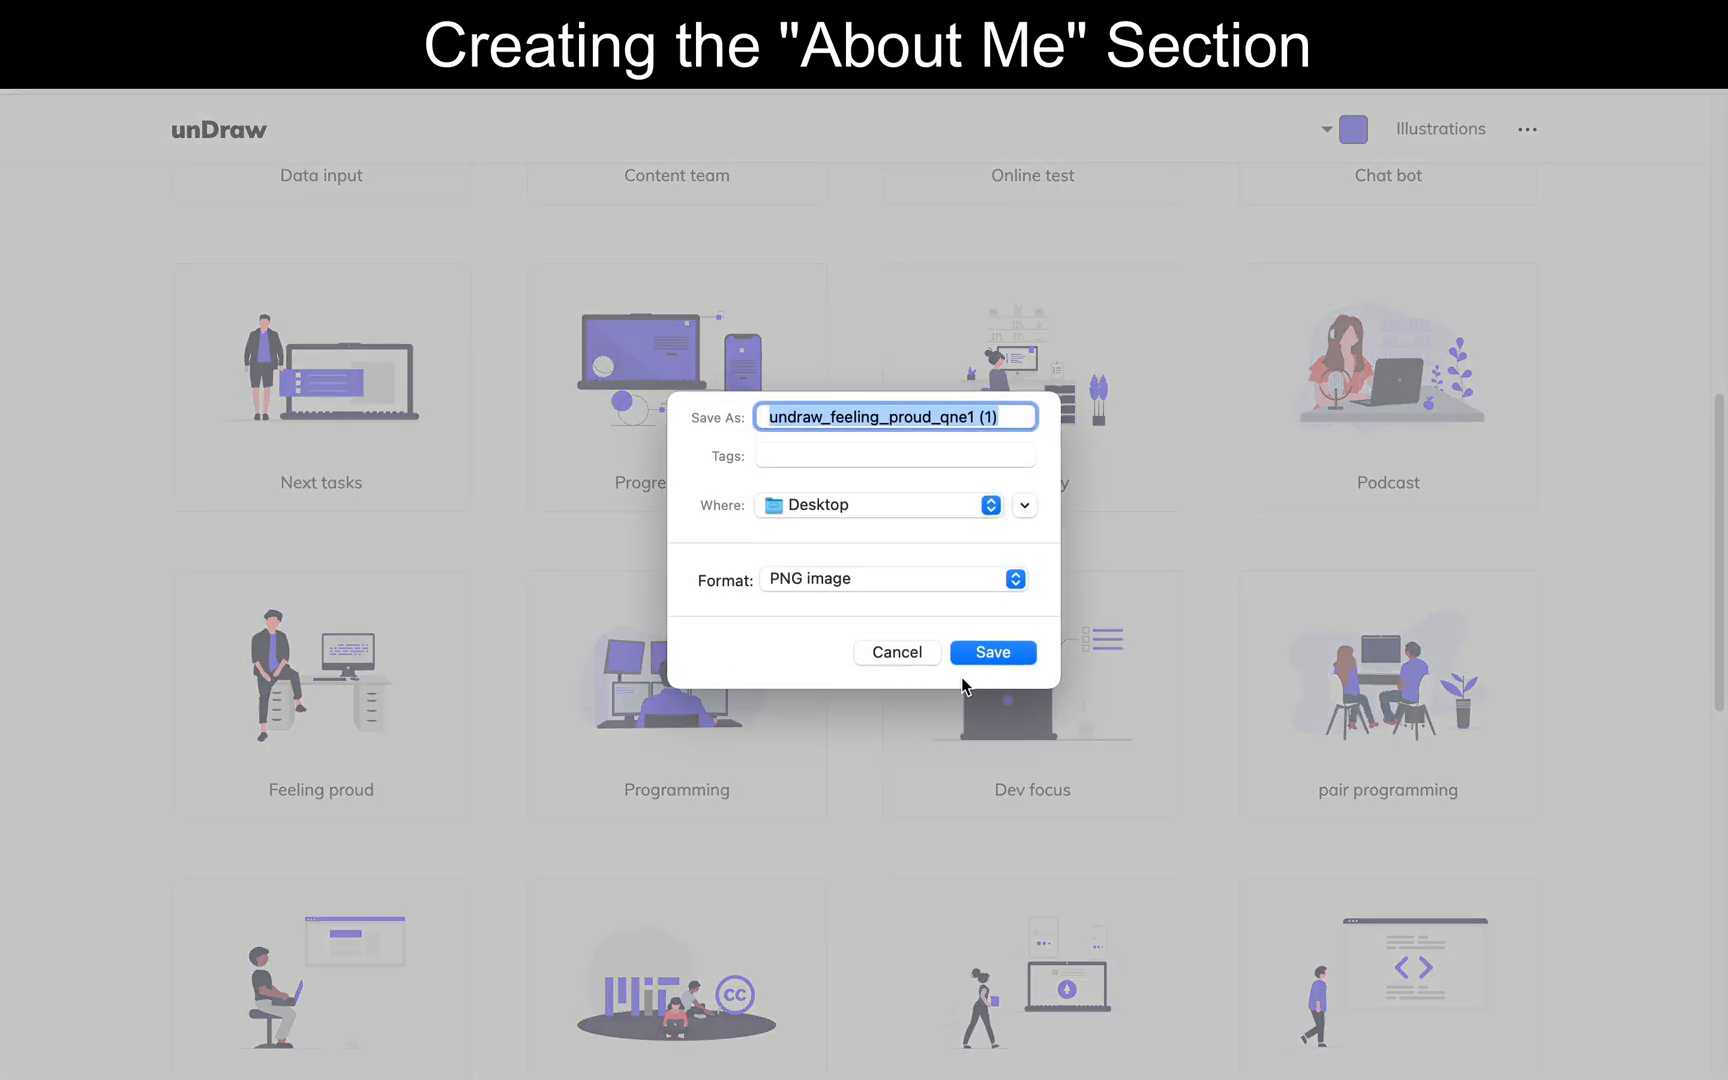
pyautogui.click(982, 660)
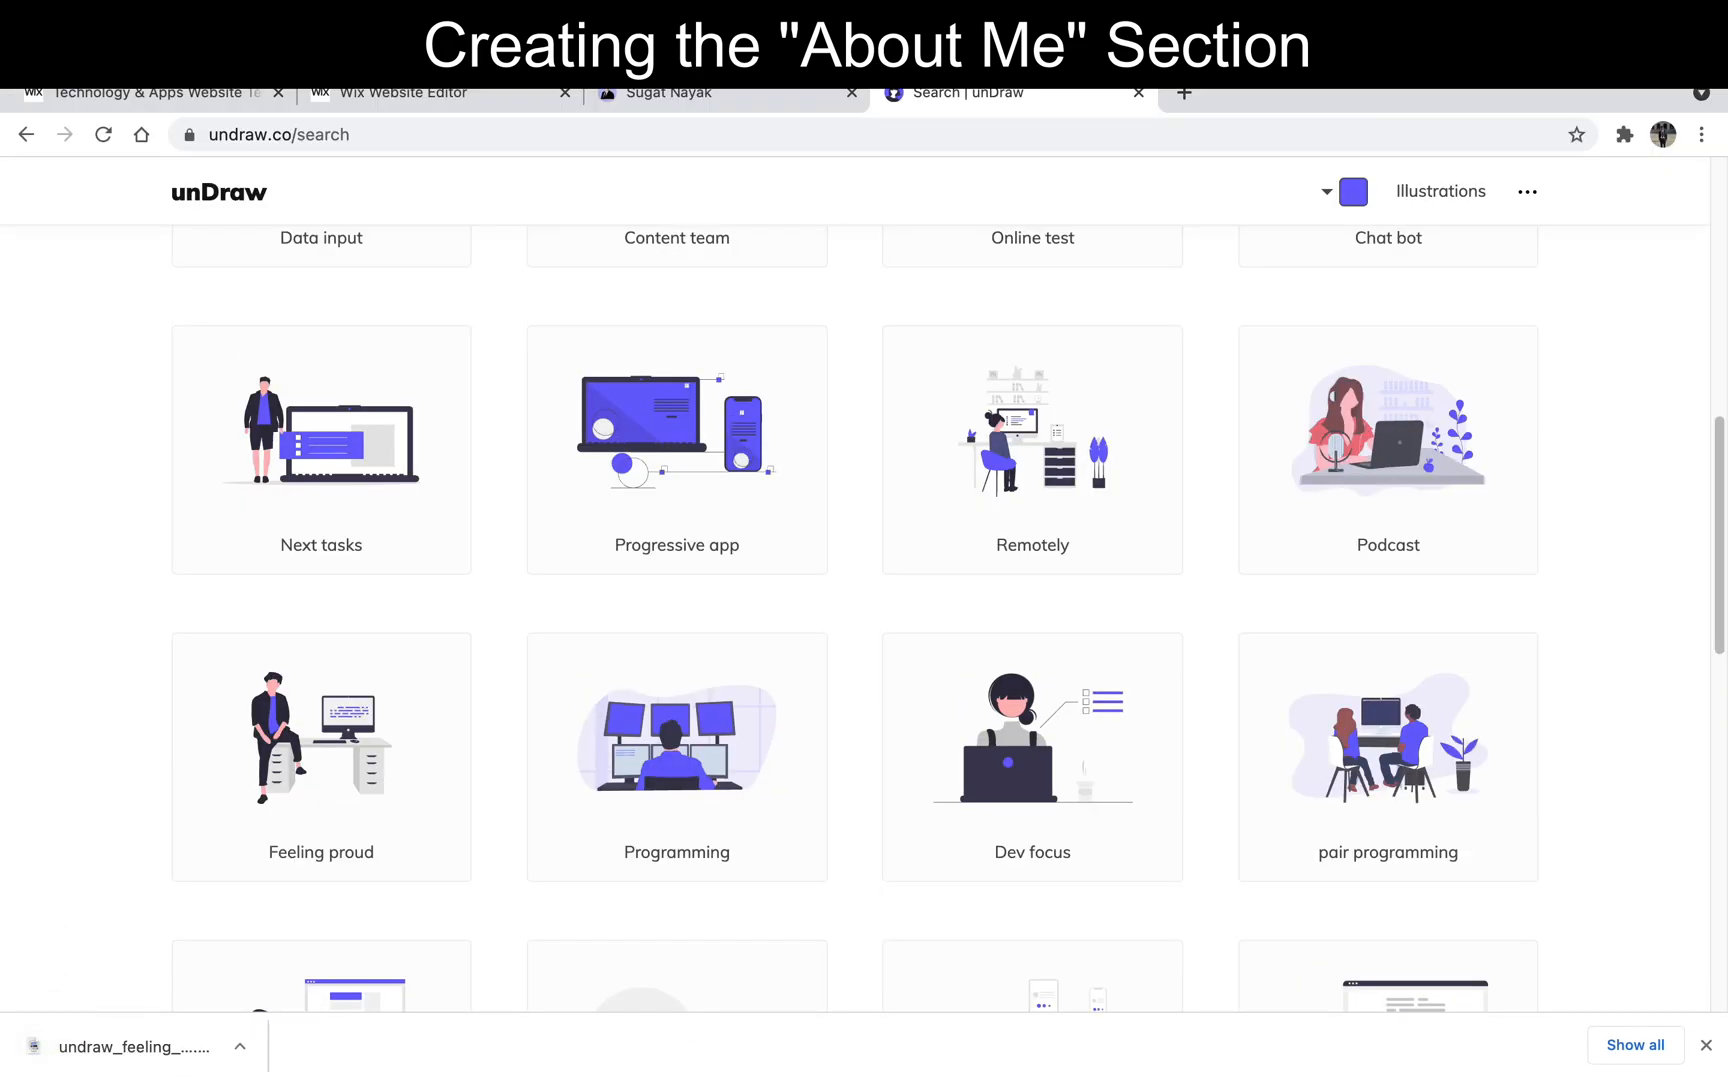
# - Switch back to the Wix editor, upload undraw_feeling_proud_qne1 (1).png to the site files and add it to the page
pyautogui.click(448, 92)
pyautogui.scroll(-2, 282, 725)
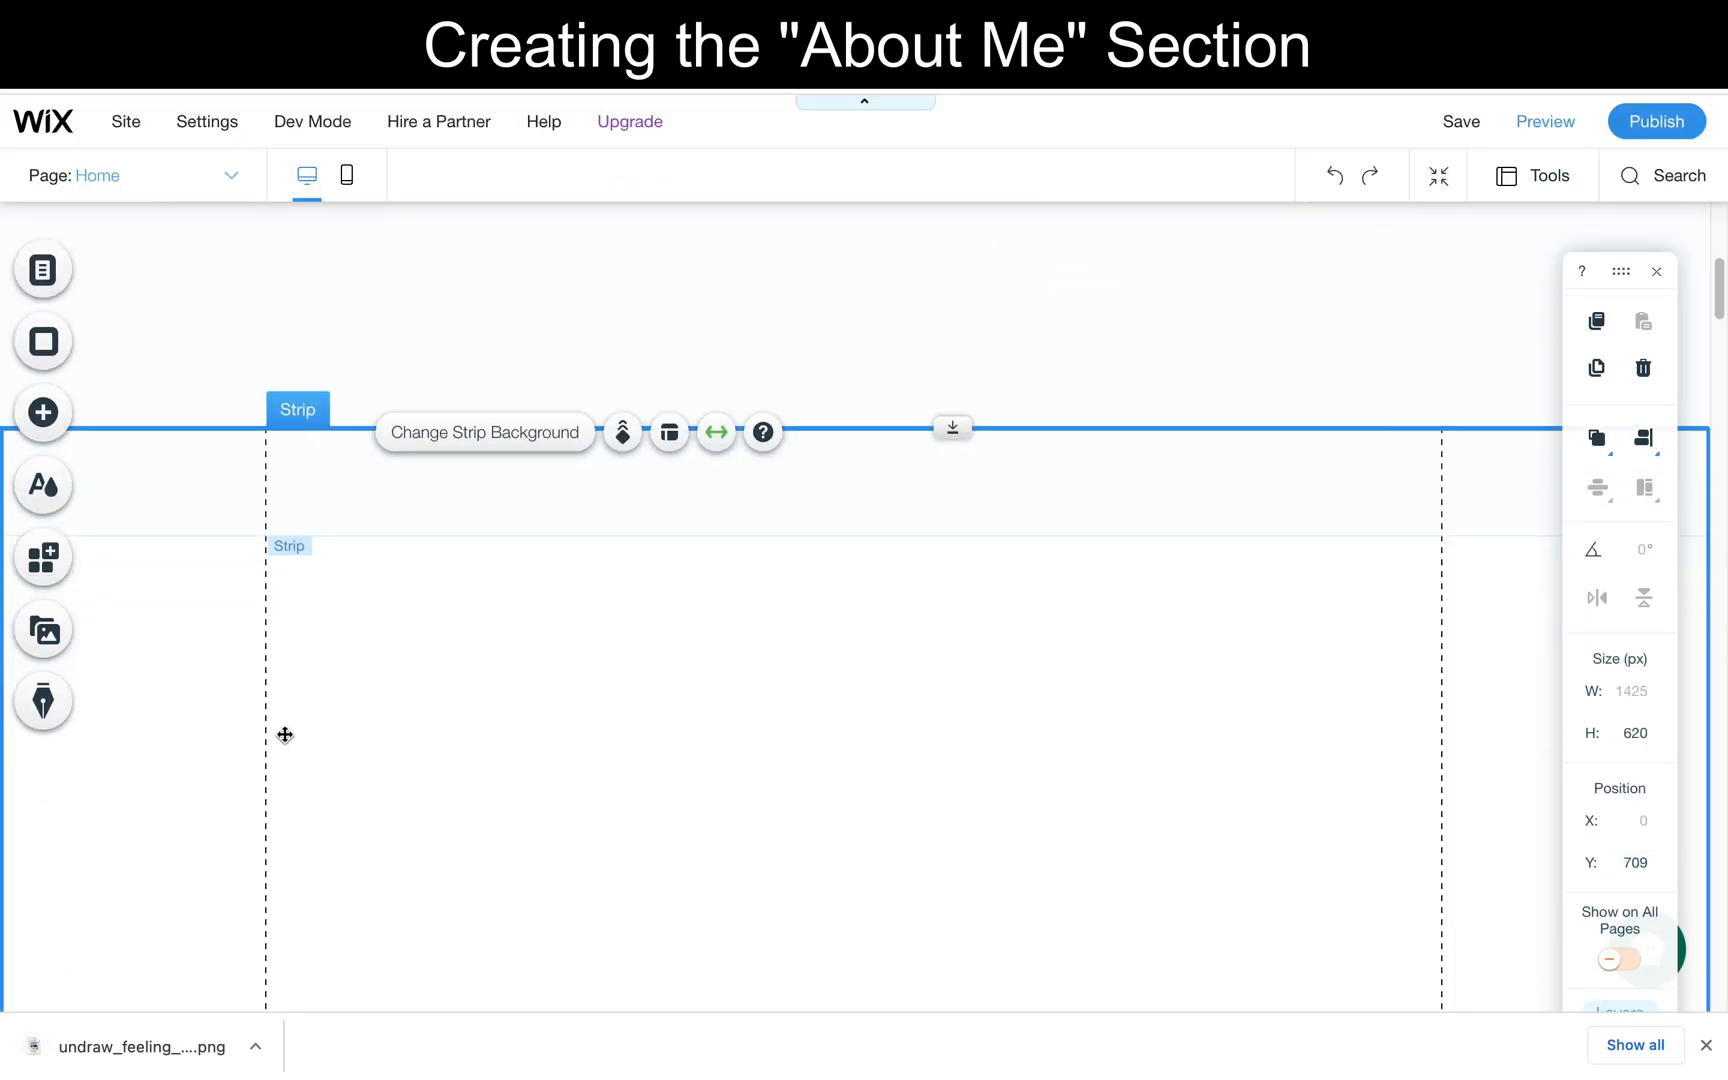
pyautogui.click(57, 418)
pyautogui.click(140, 412)
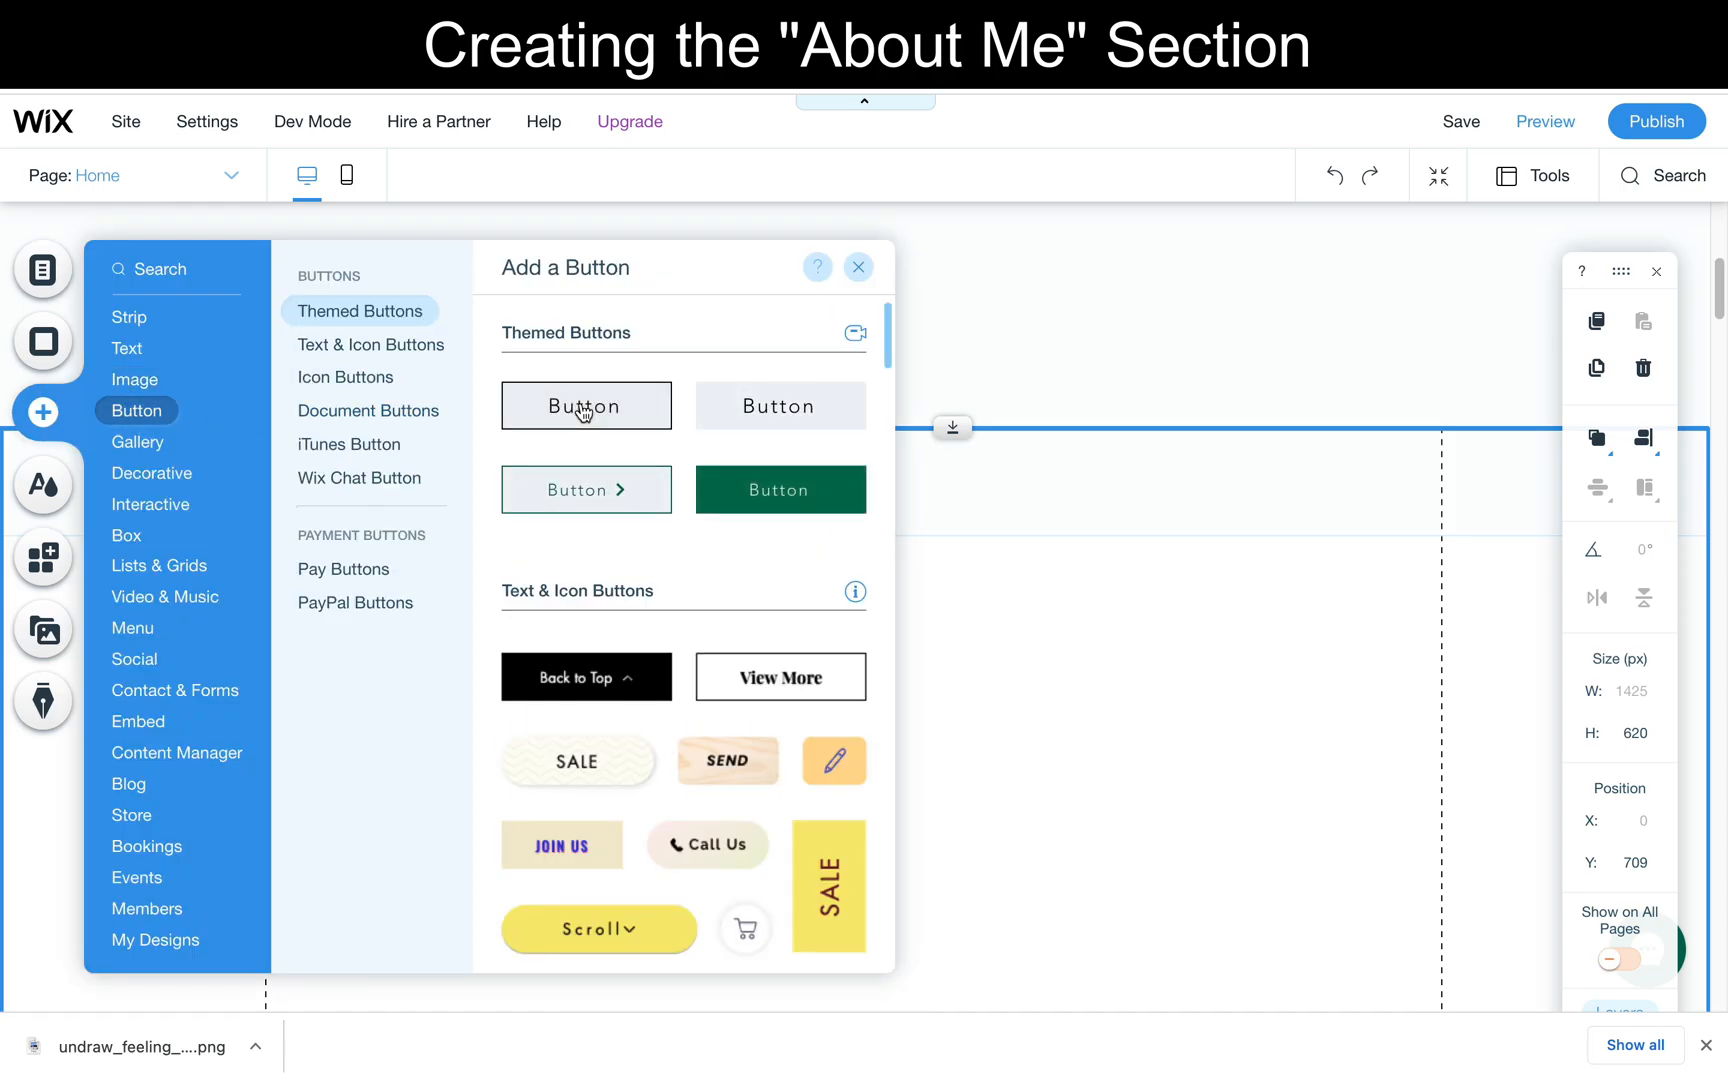
pyautogui.click(136, 379)
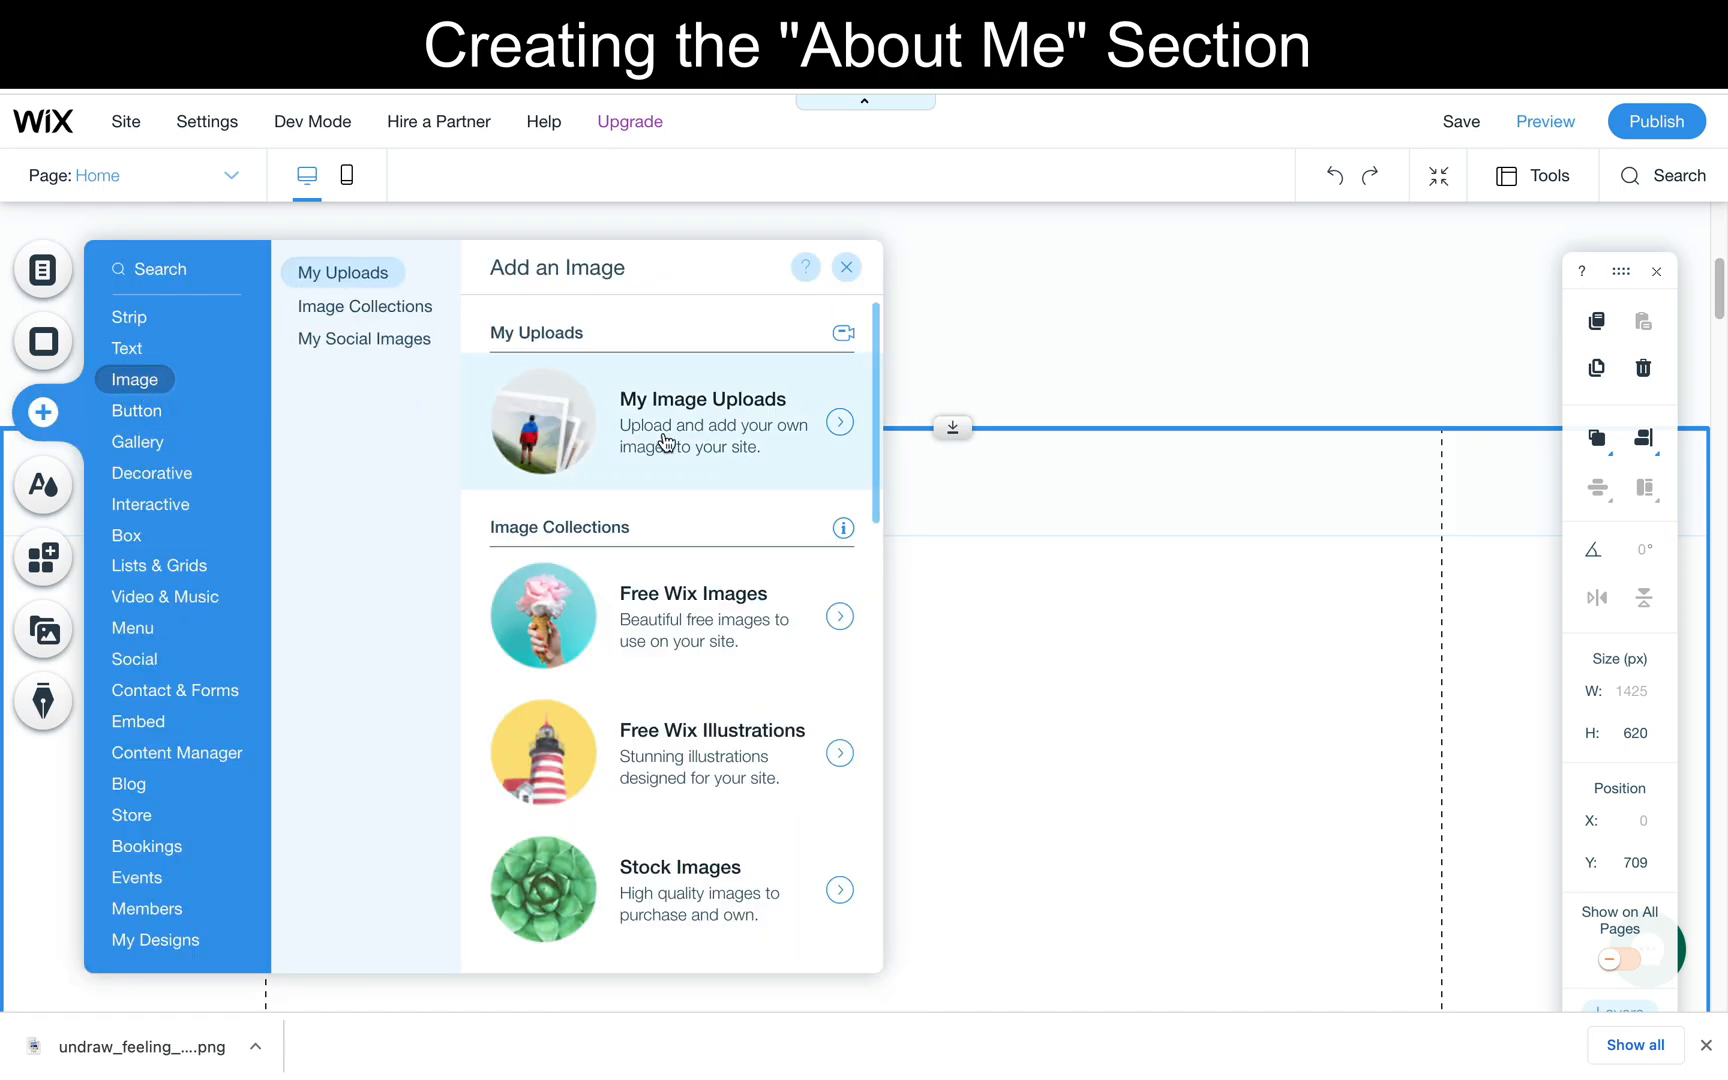
pyautogui.click(665, 441)
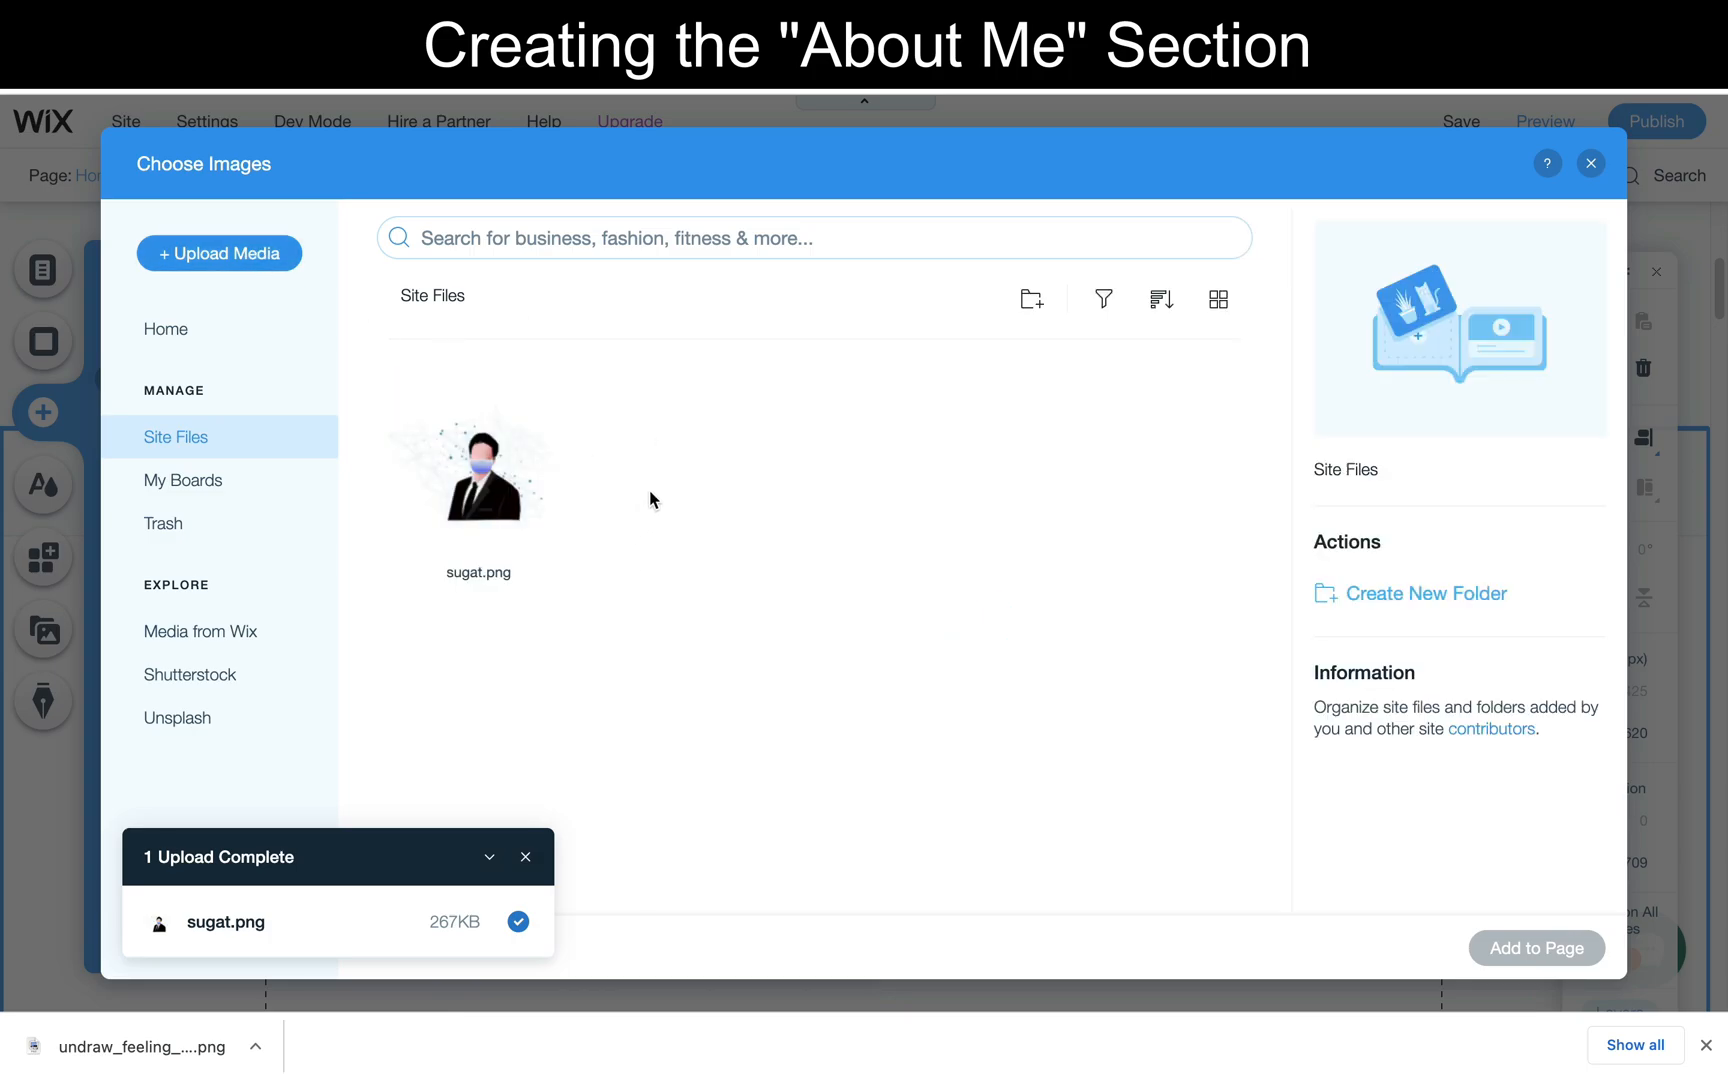
pyautogui.click(275, 267)
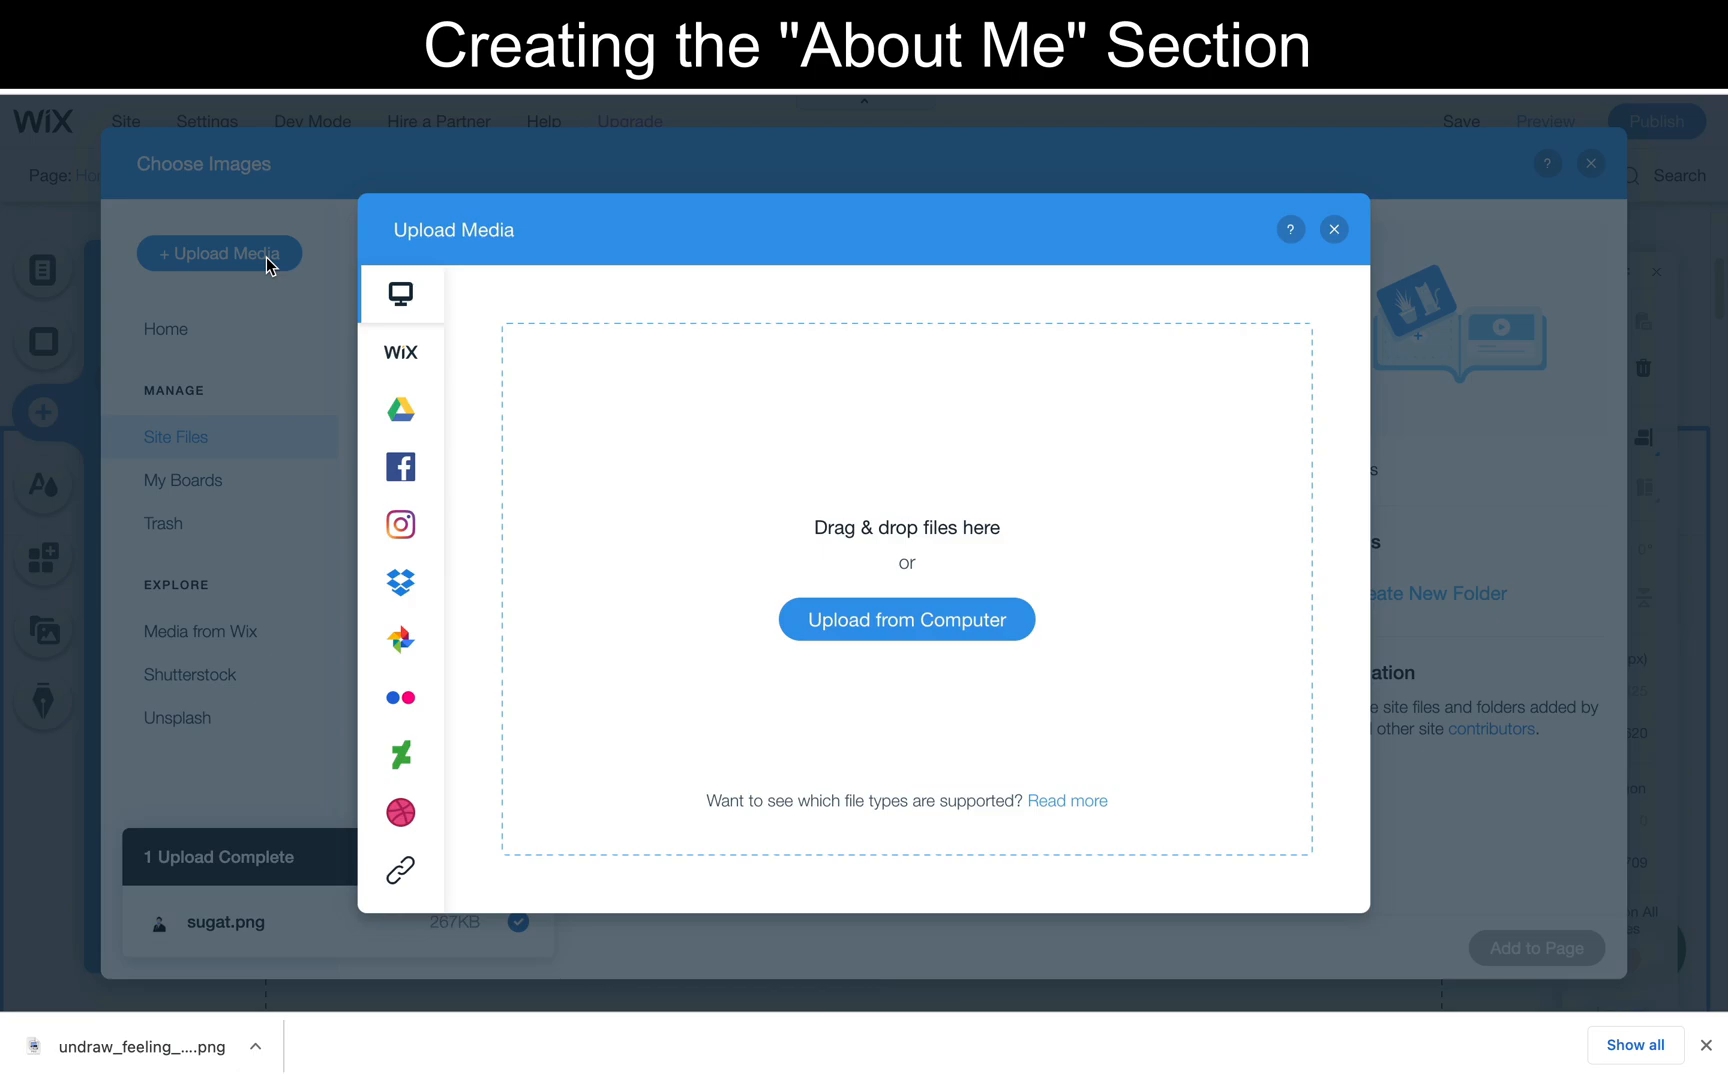
pyautogui.moveTo(68, 1052); pyautogui.dragTo(792, 589)
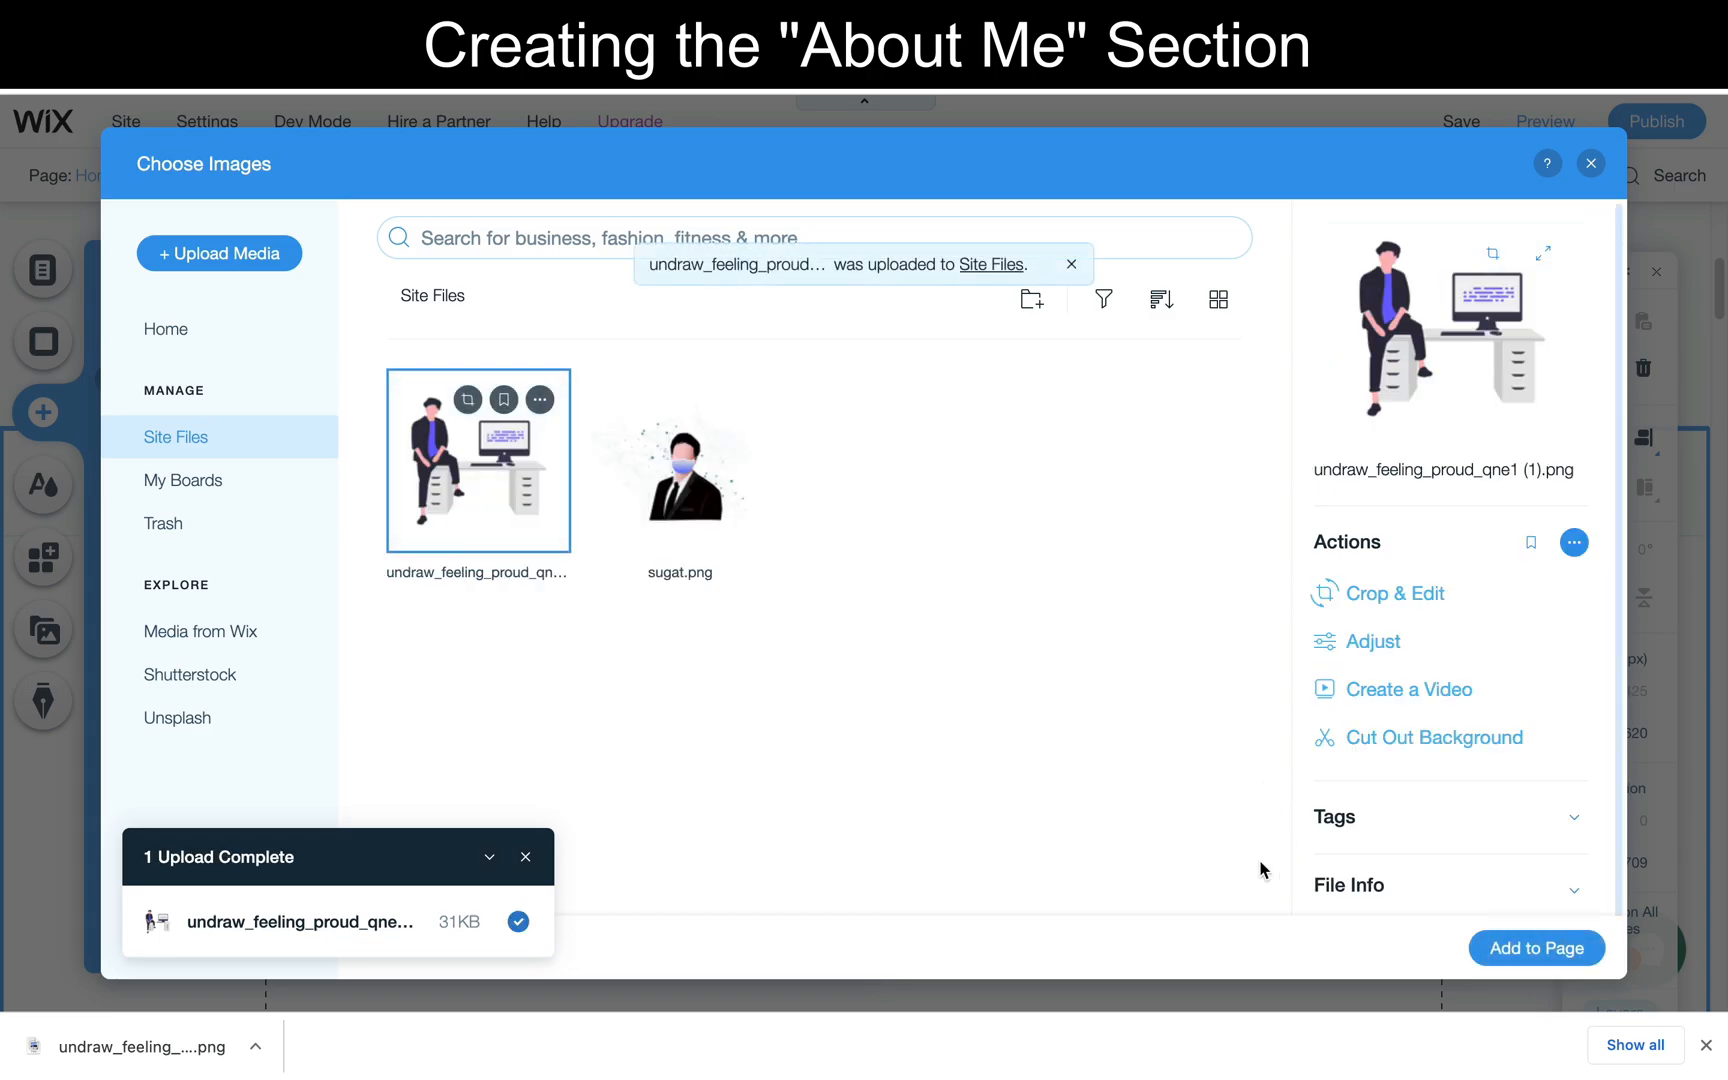
pyautogui.click(1541, 945)
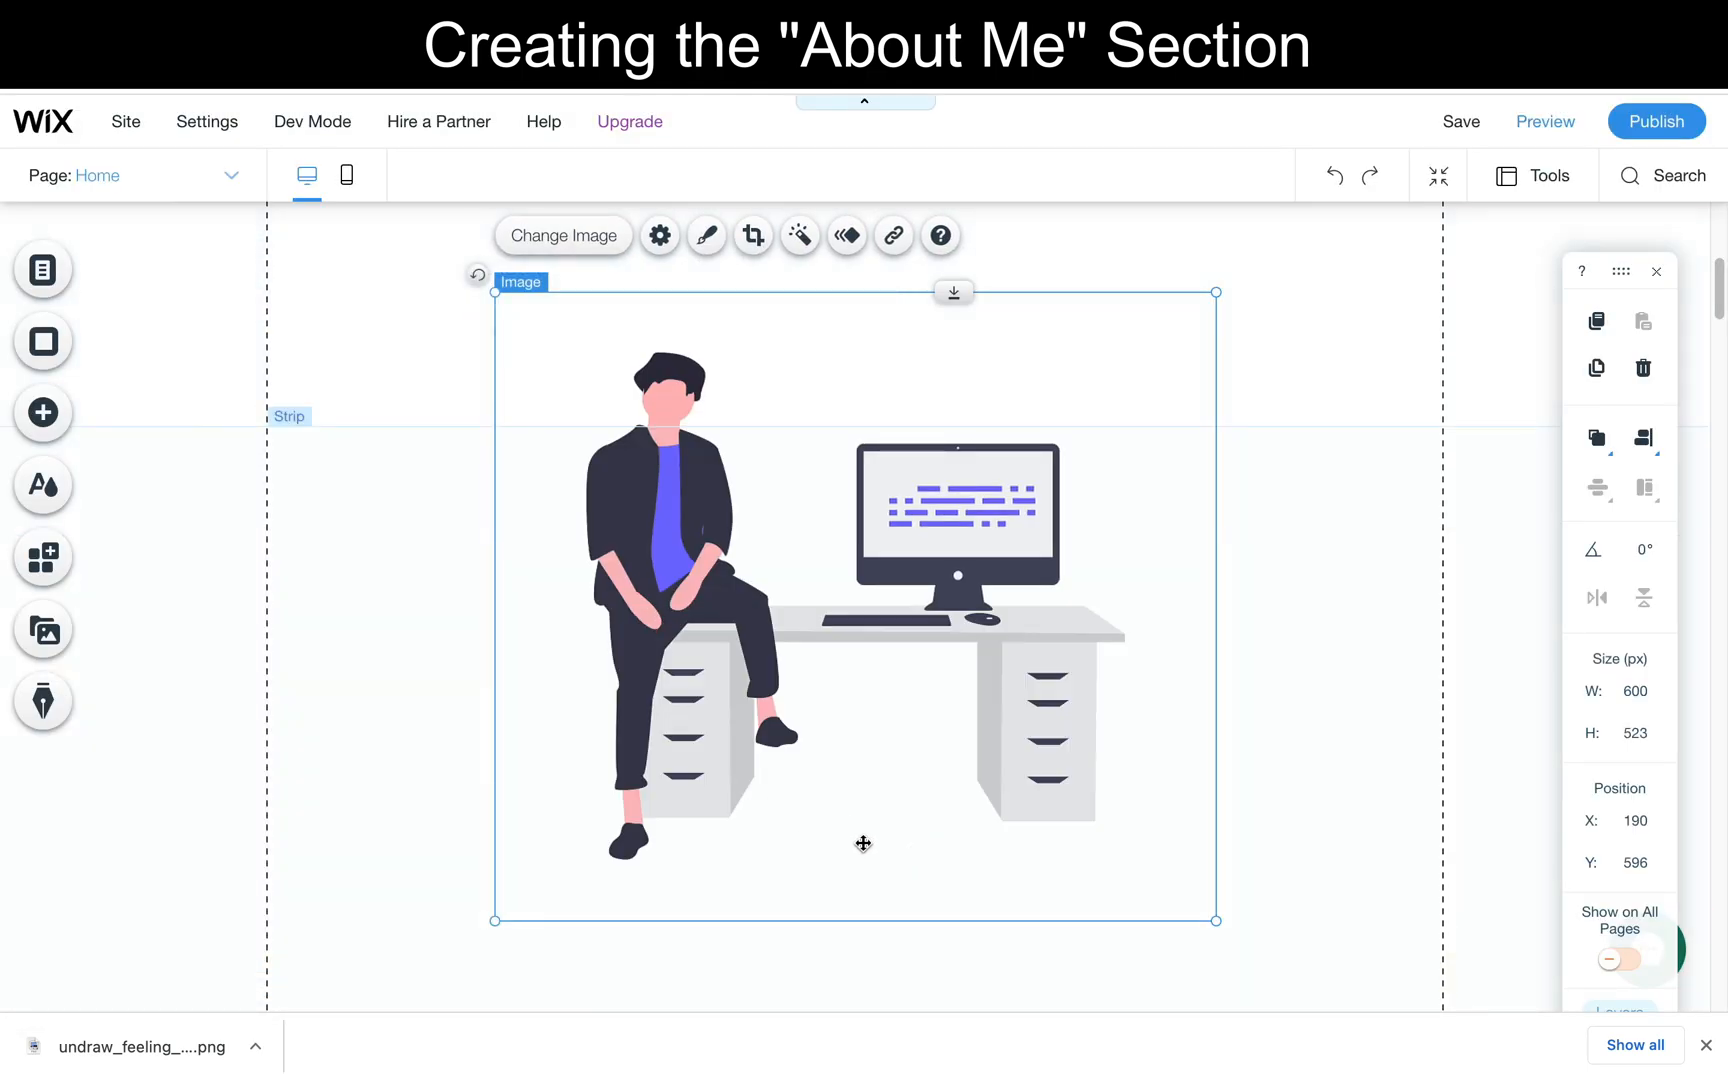
# - Shrink the desk illustration to about 349 × 305 px and move it into the strip's left side, at about X -107, Y 799
pyautogui.moveTo(1216, 921); pyautogui.dragTo(883, 702)
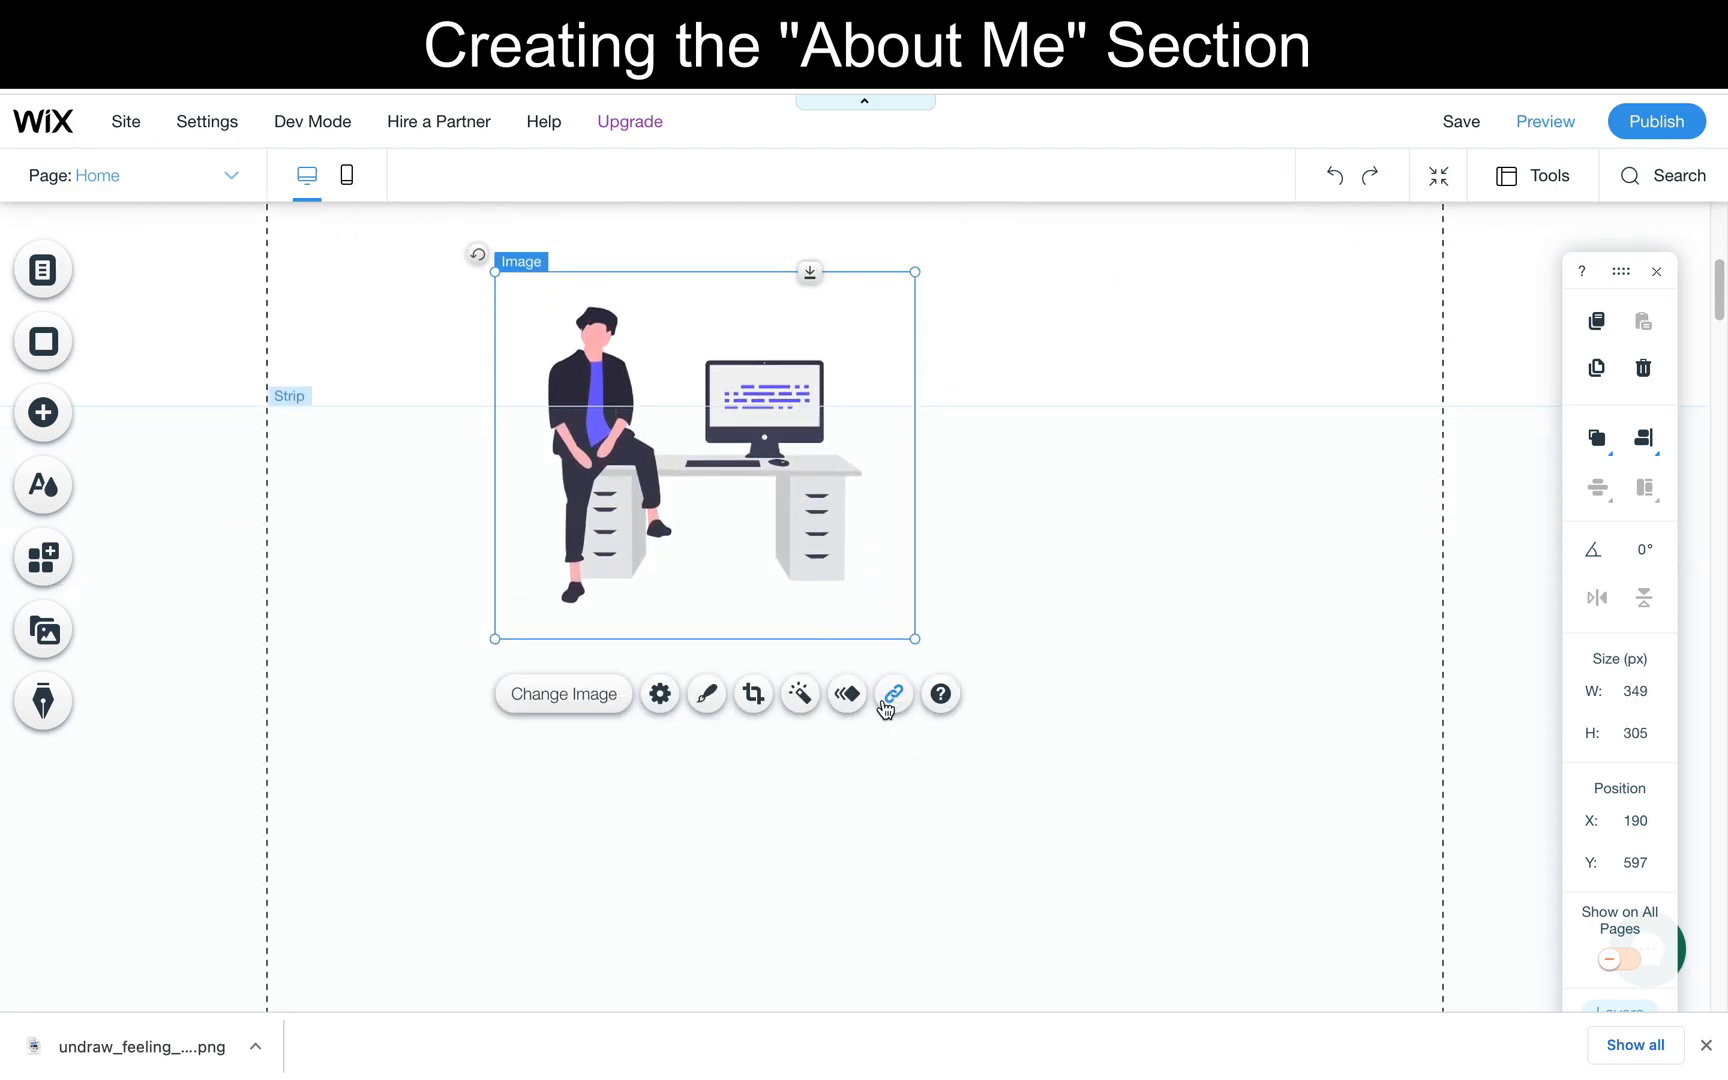
pyautogui.moveTo(774, 478); pyautogui.dragTo(416, 718)
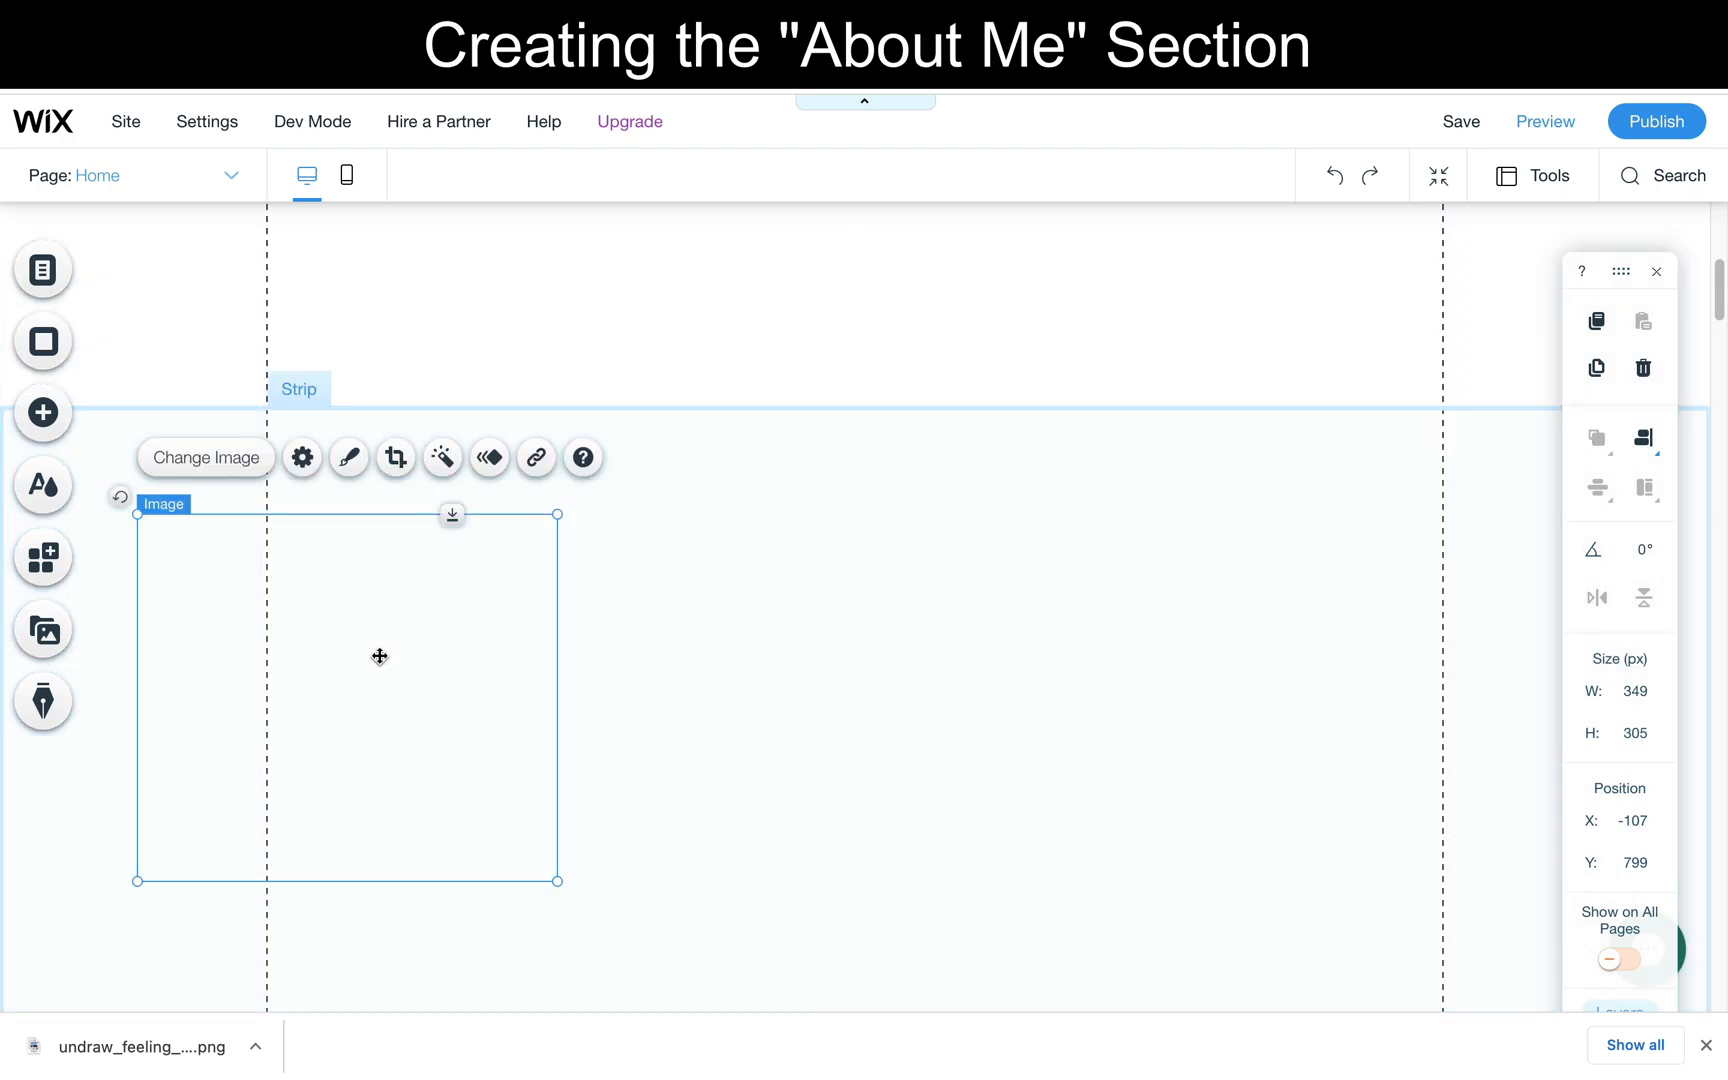
# - Reposition the desk illustration within the strip to about X -76, Y 805
pyautogui.moveTo(490, 683); pyautogui.dragTo(630, 711)
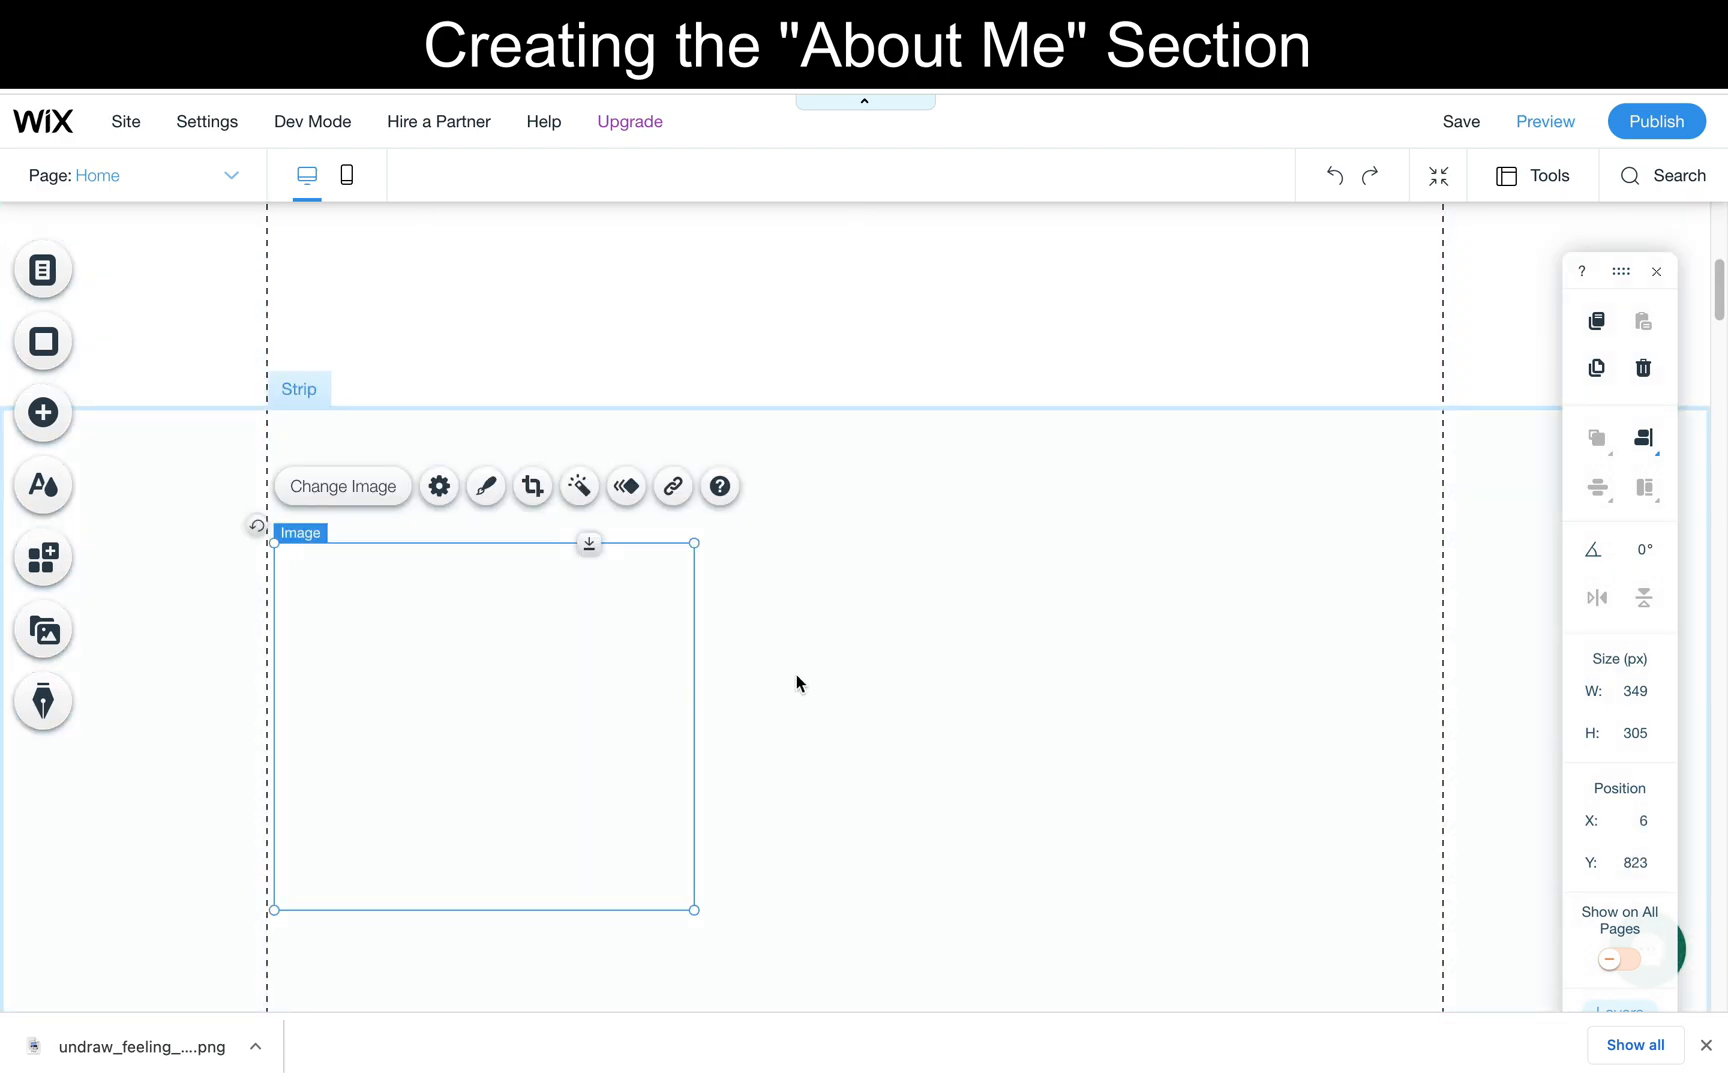
pyautogui.click(796, 675)
pyautogui.click(474, 638)
pyautogui.moveTo(477, 642); pyautogui.dragTo(381, 623)
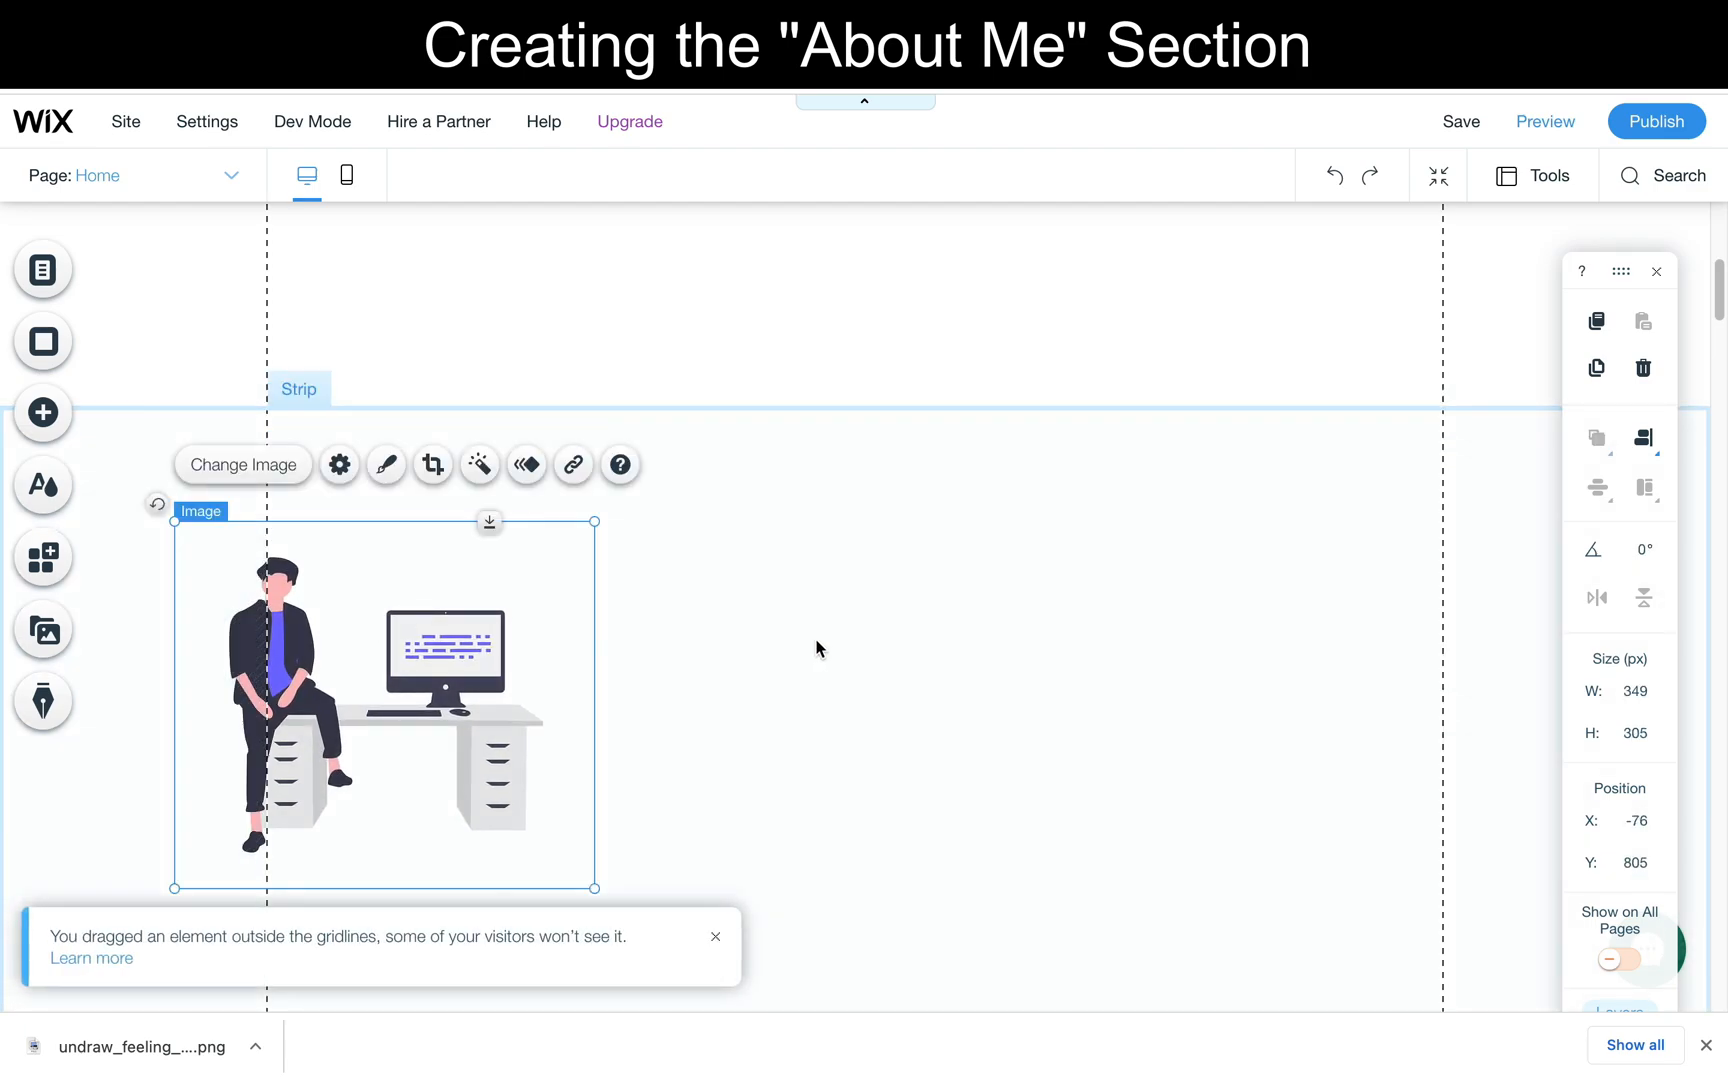
pyautogui.scroll(-1, 815, 648)
pyautogui.click(815, 643)
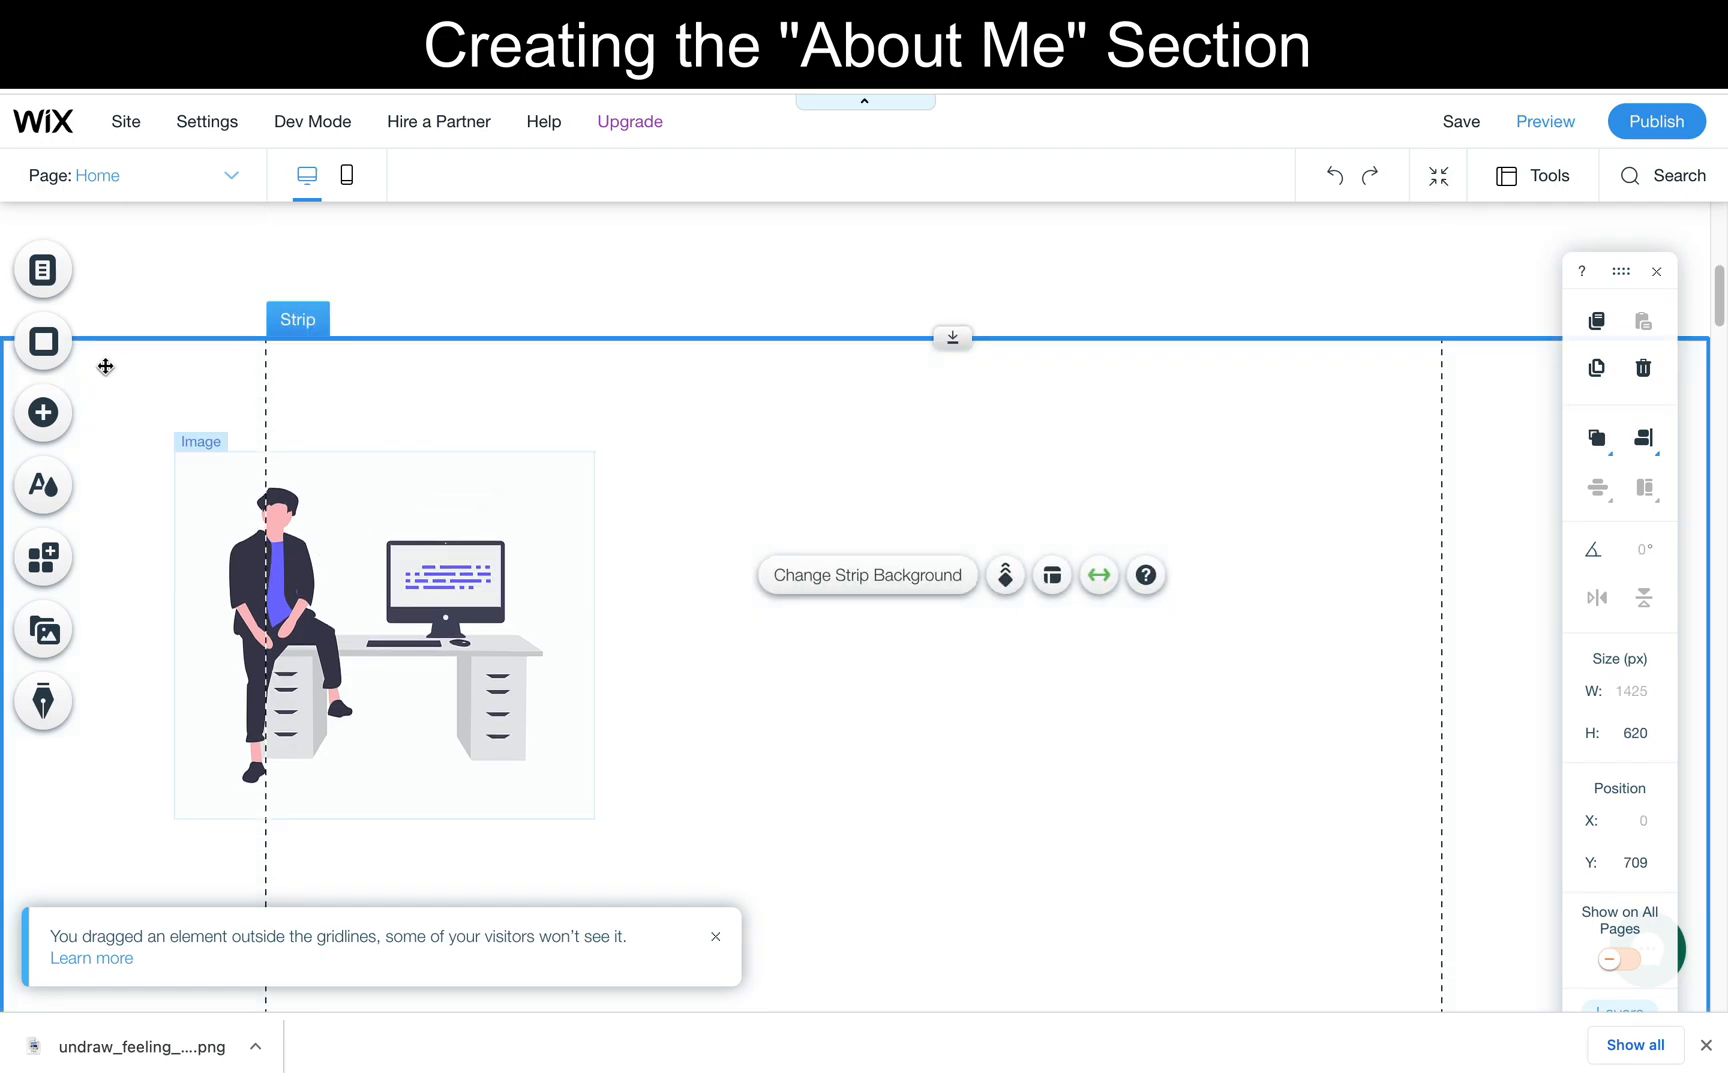
# - Add a Heading 1 text reading "About me" to the right of the illustration, at about X 450, Y 777
pyautogui.click(55, 410)
pyautogui.click(135, 350)
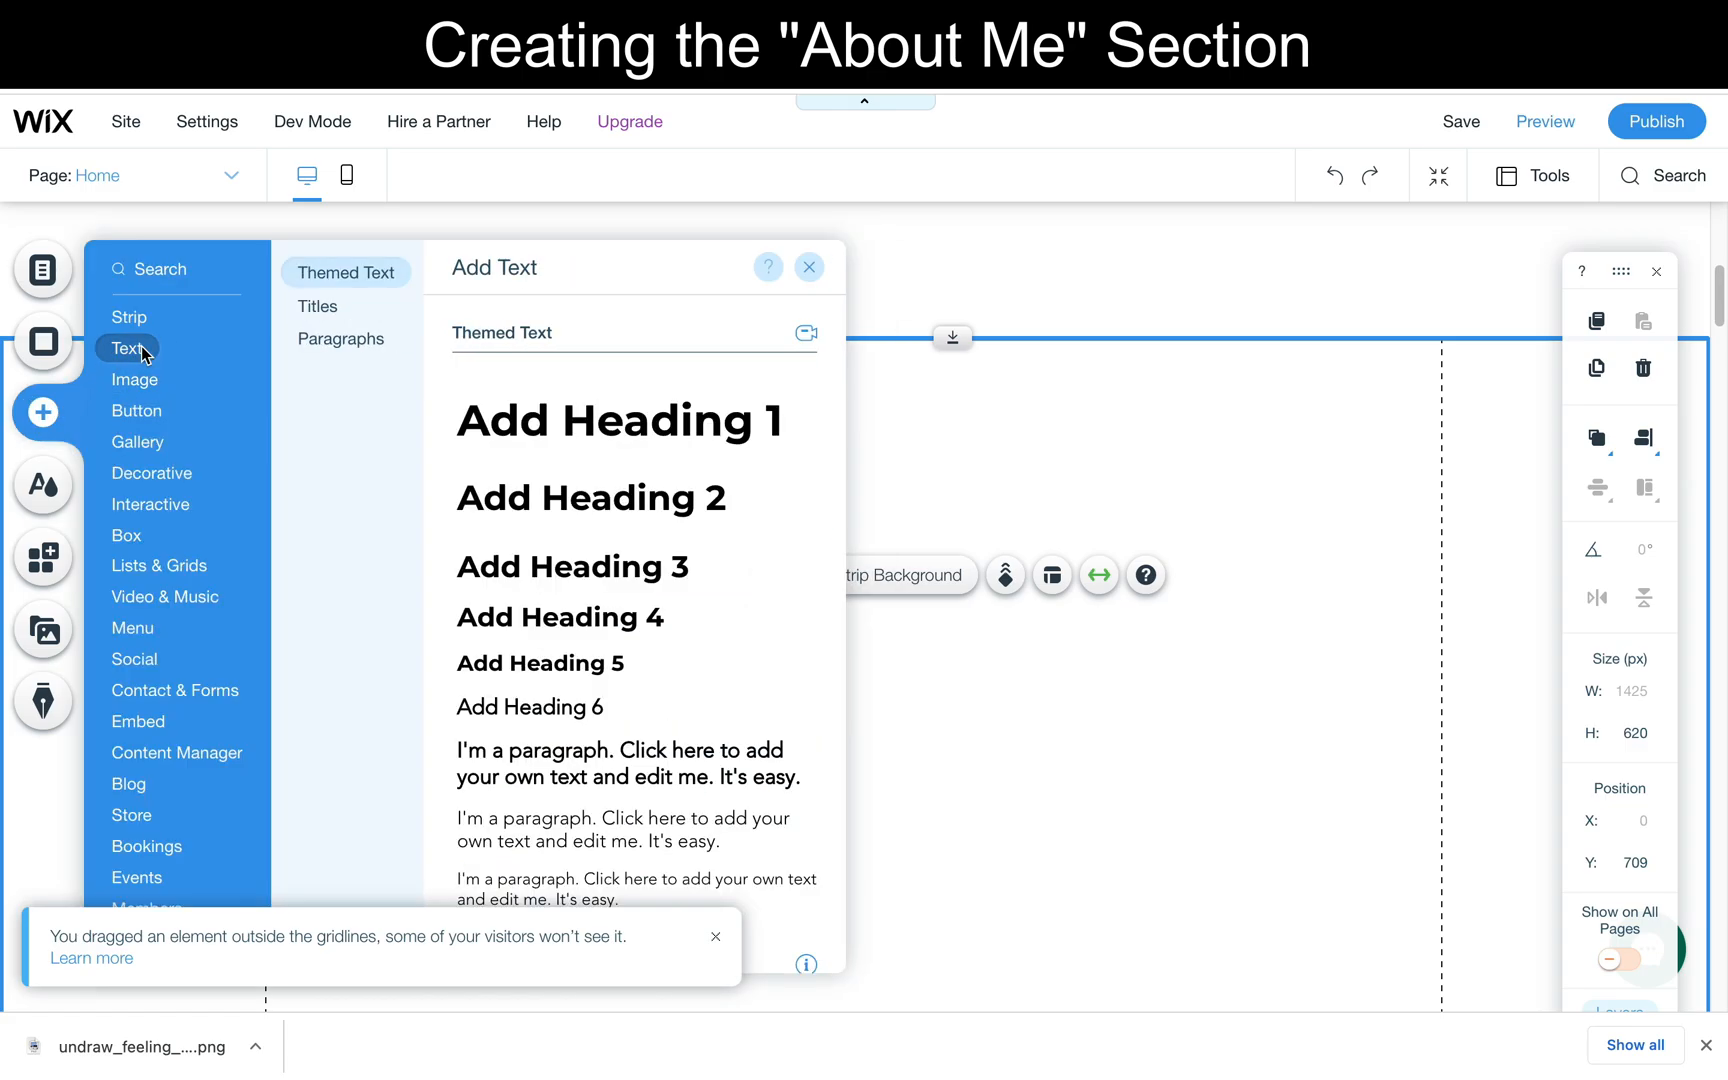
pyautogui.click(588, 436)
pyautogui.moveTo(876, 582); pyautogui.dragTo(1011, 423)
pyautogui.doubleClick(1003, 444)
pyautogui.write('About me')
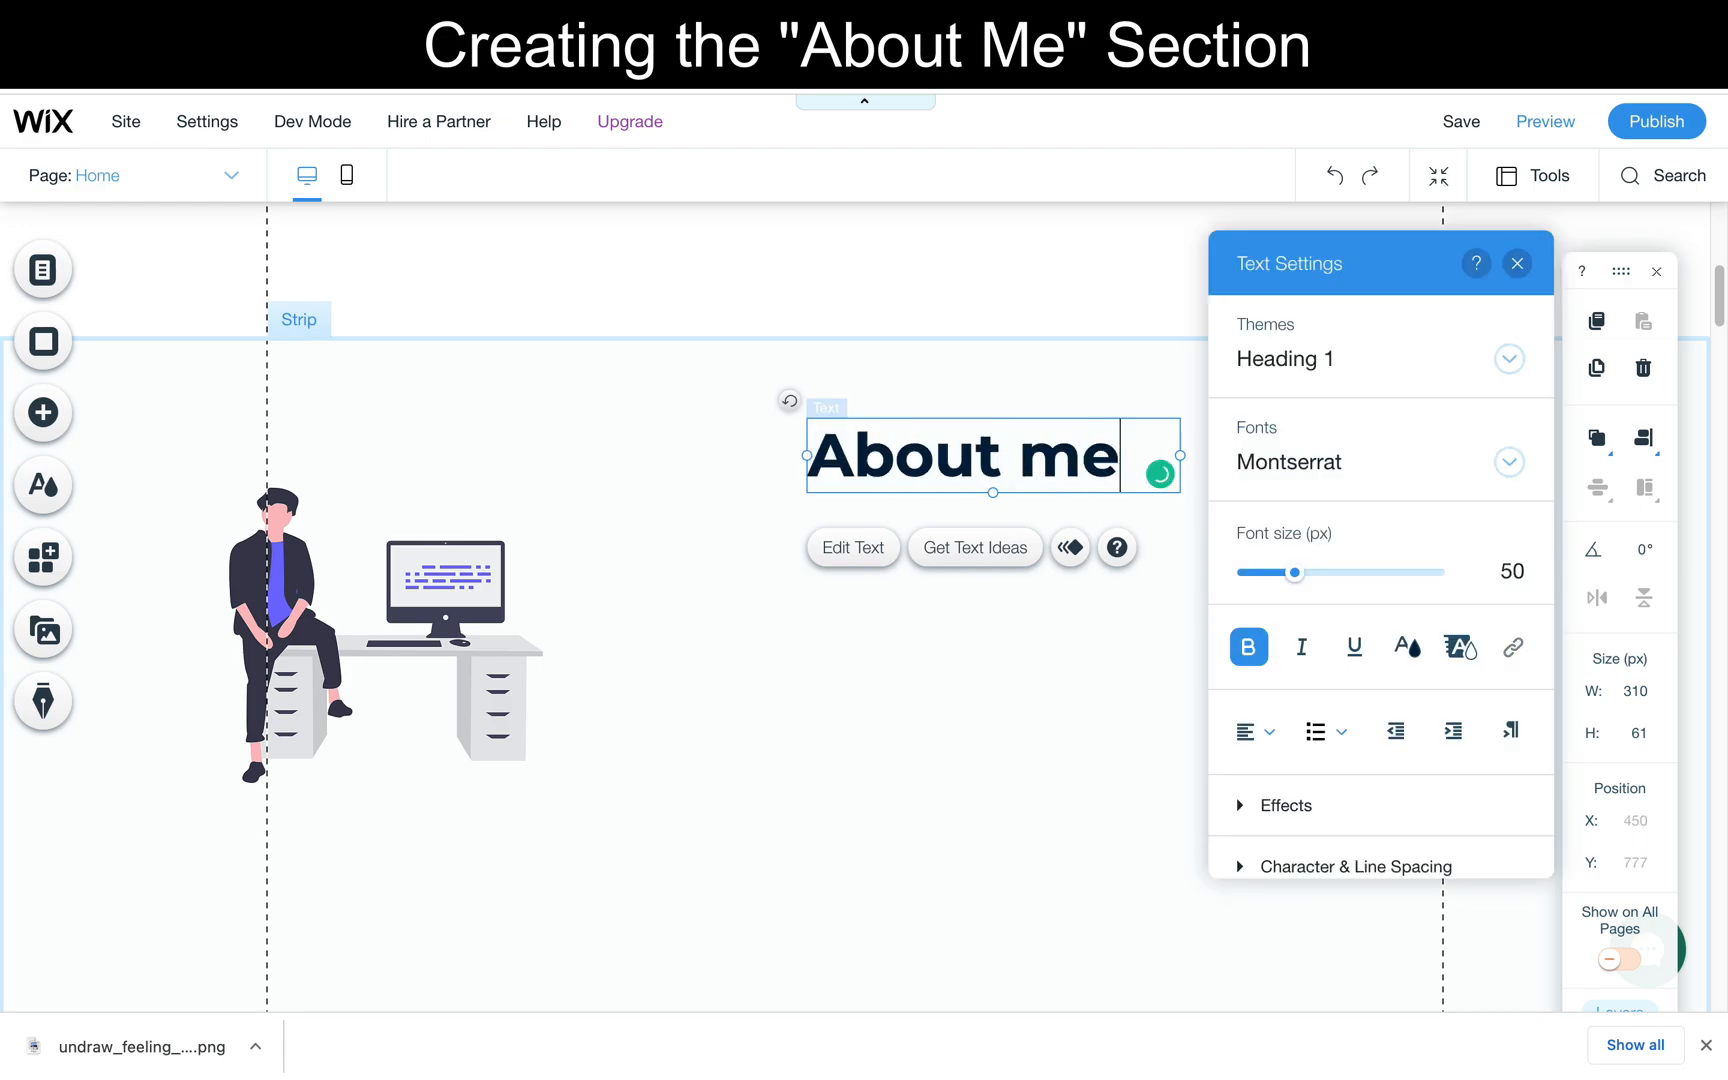
pyautogui.click(856, 790)
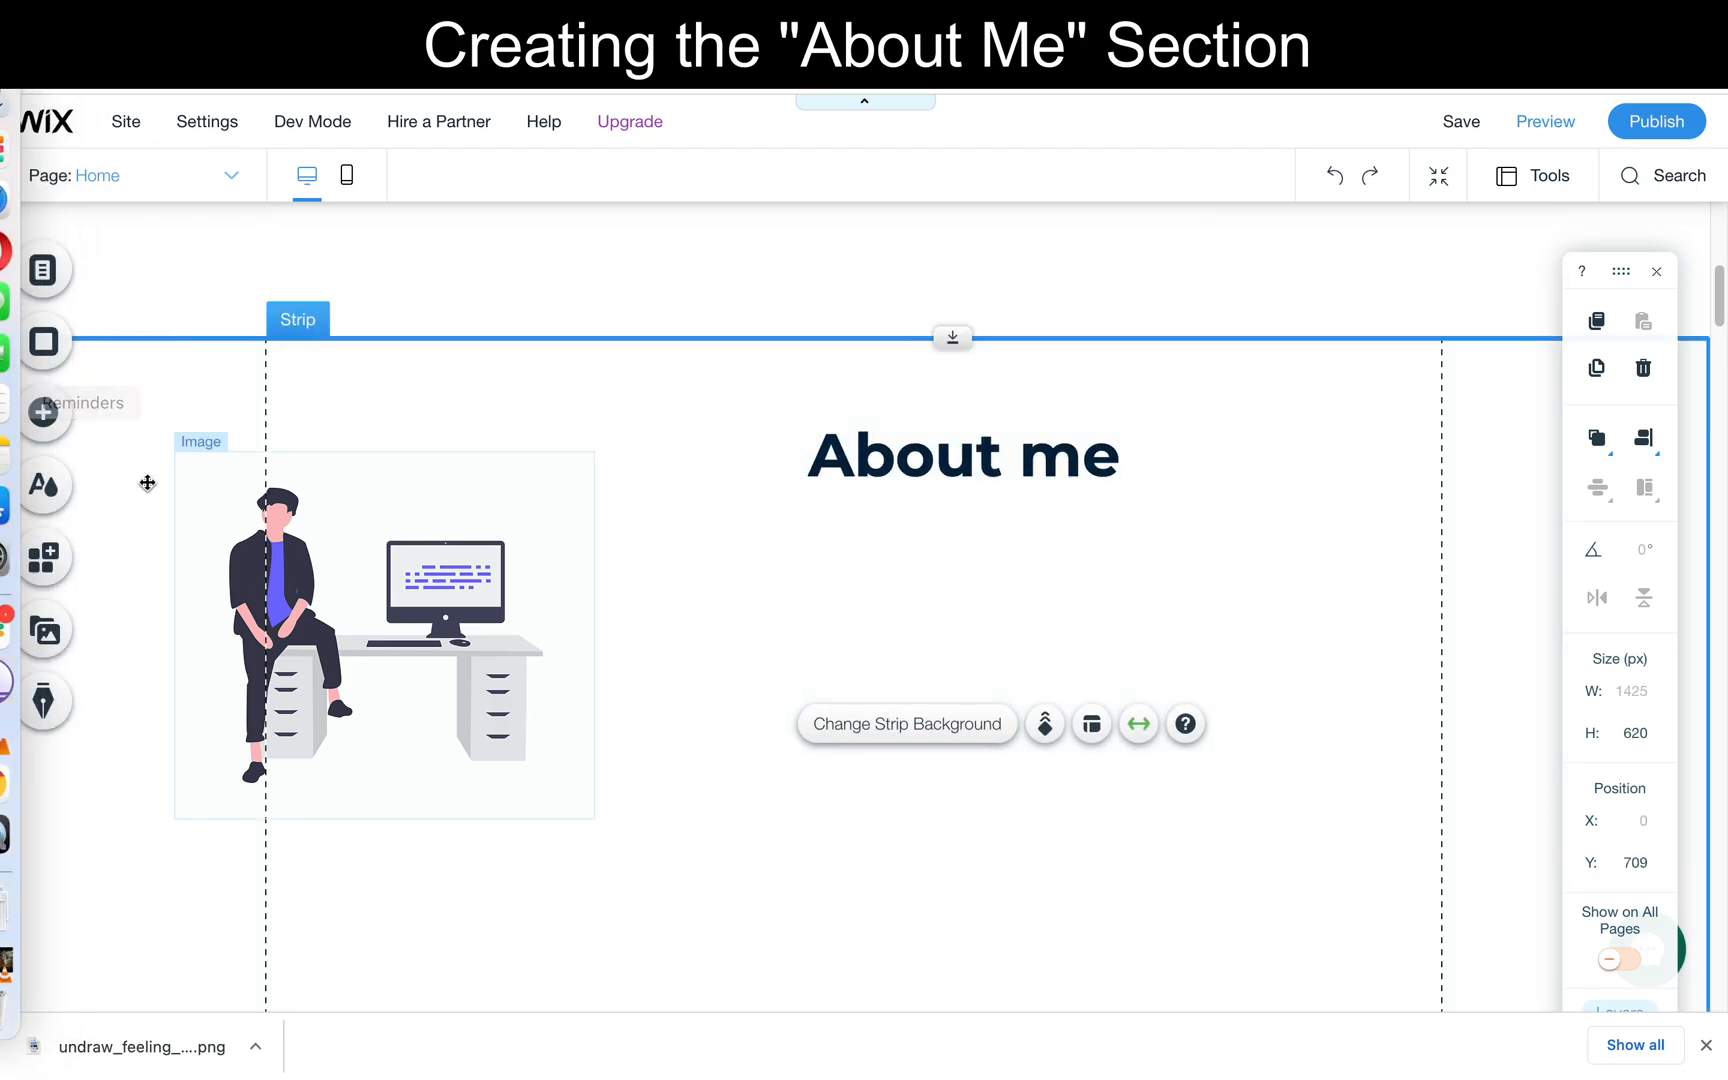
# - Add a large themed paragraph text box below the "About me" heading, at about X 455, Y 874
pyautogui.click(62, 415)
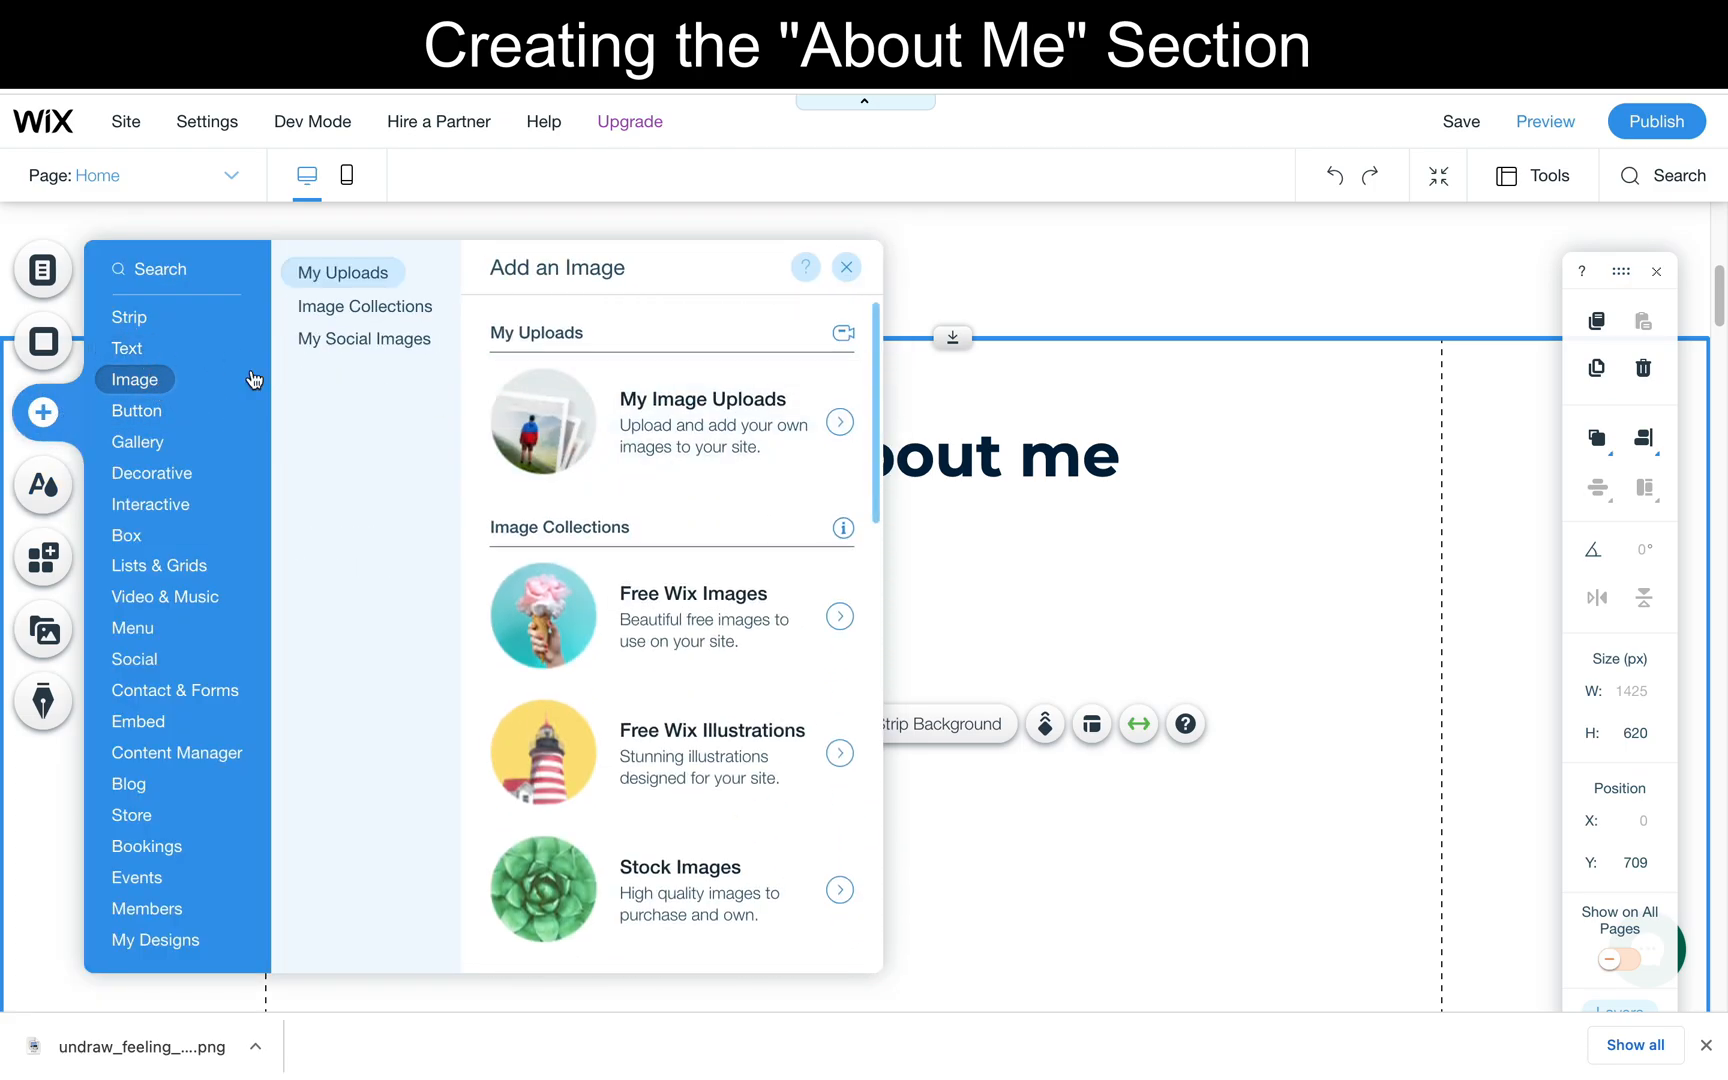
pyautogui.moveTo(126, 348)
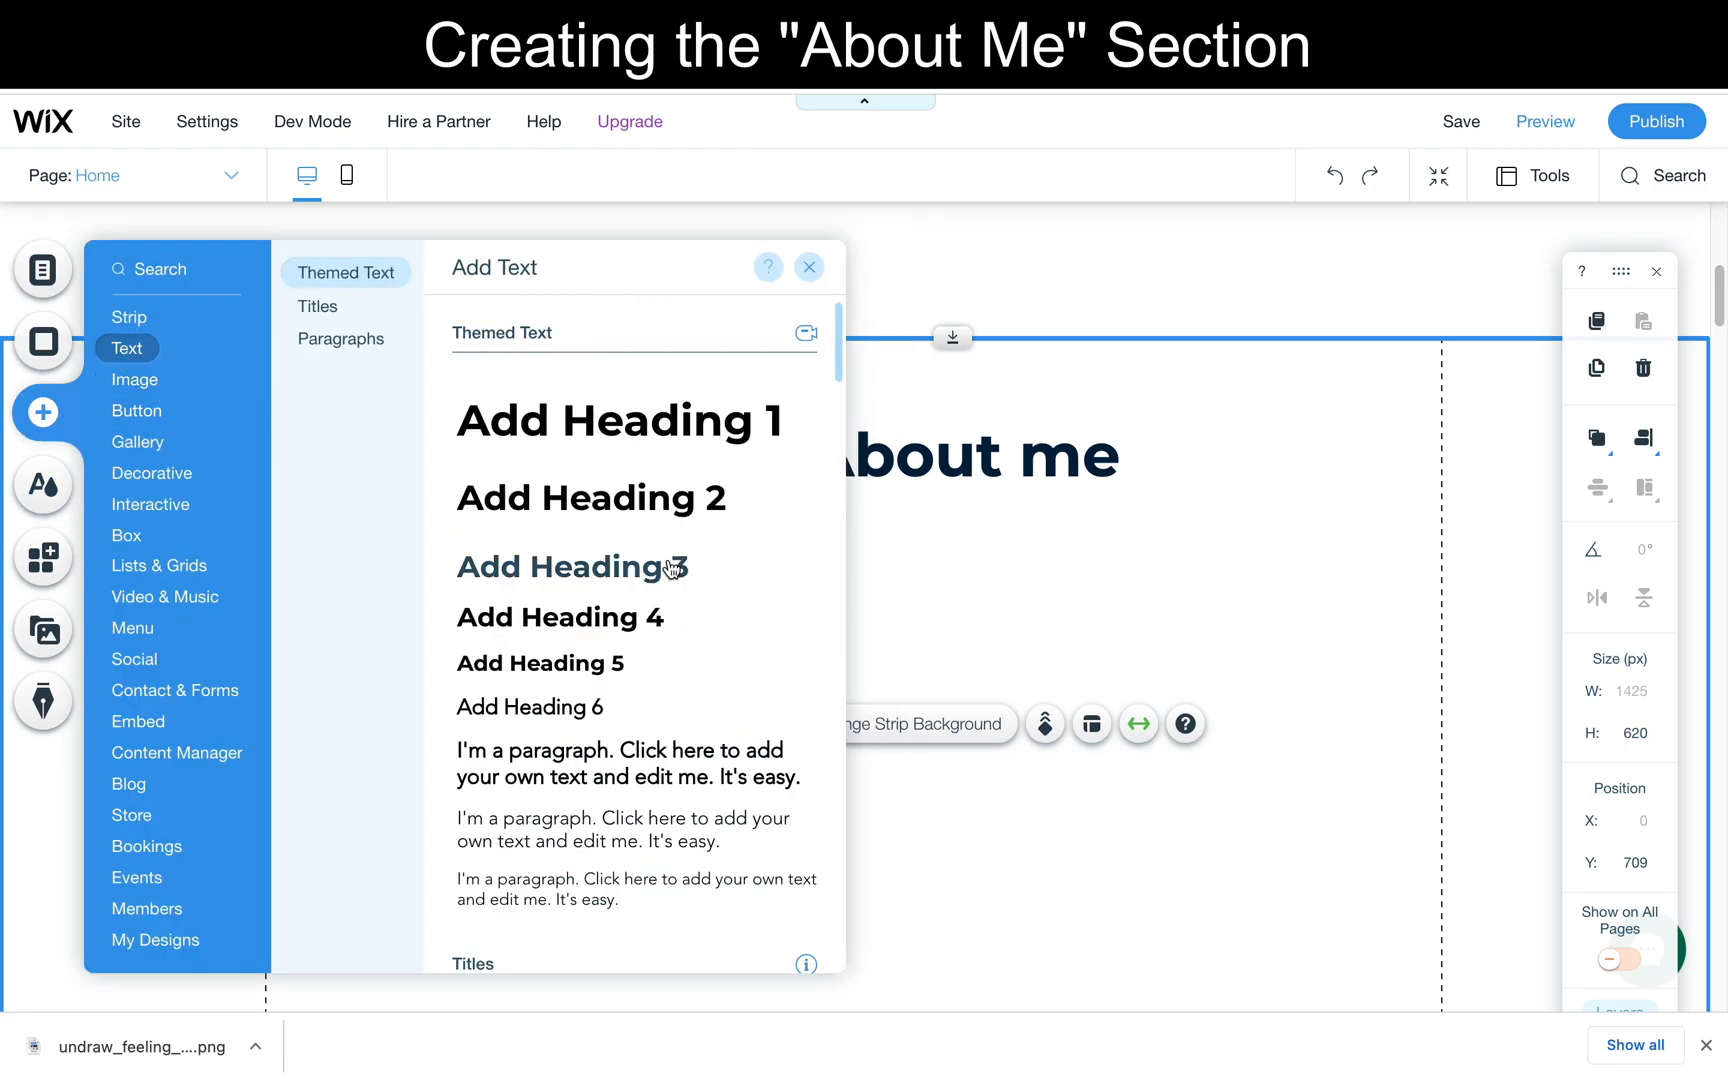
pyautogui.click(560, 750)
pyautogui.moveTo(897, 606); pyautogui.dragTo(1017, 536)
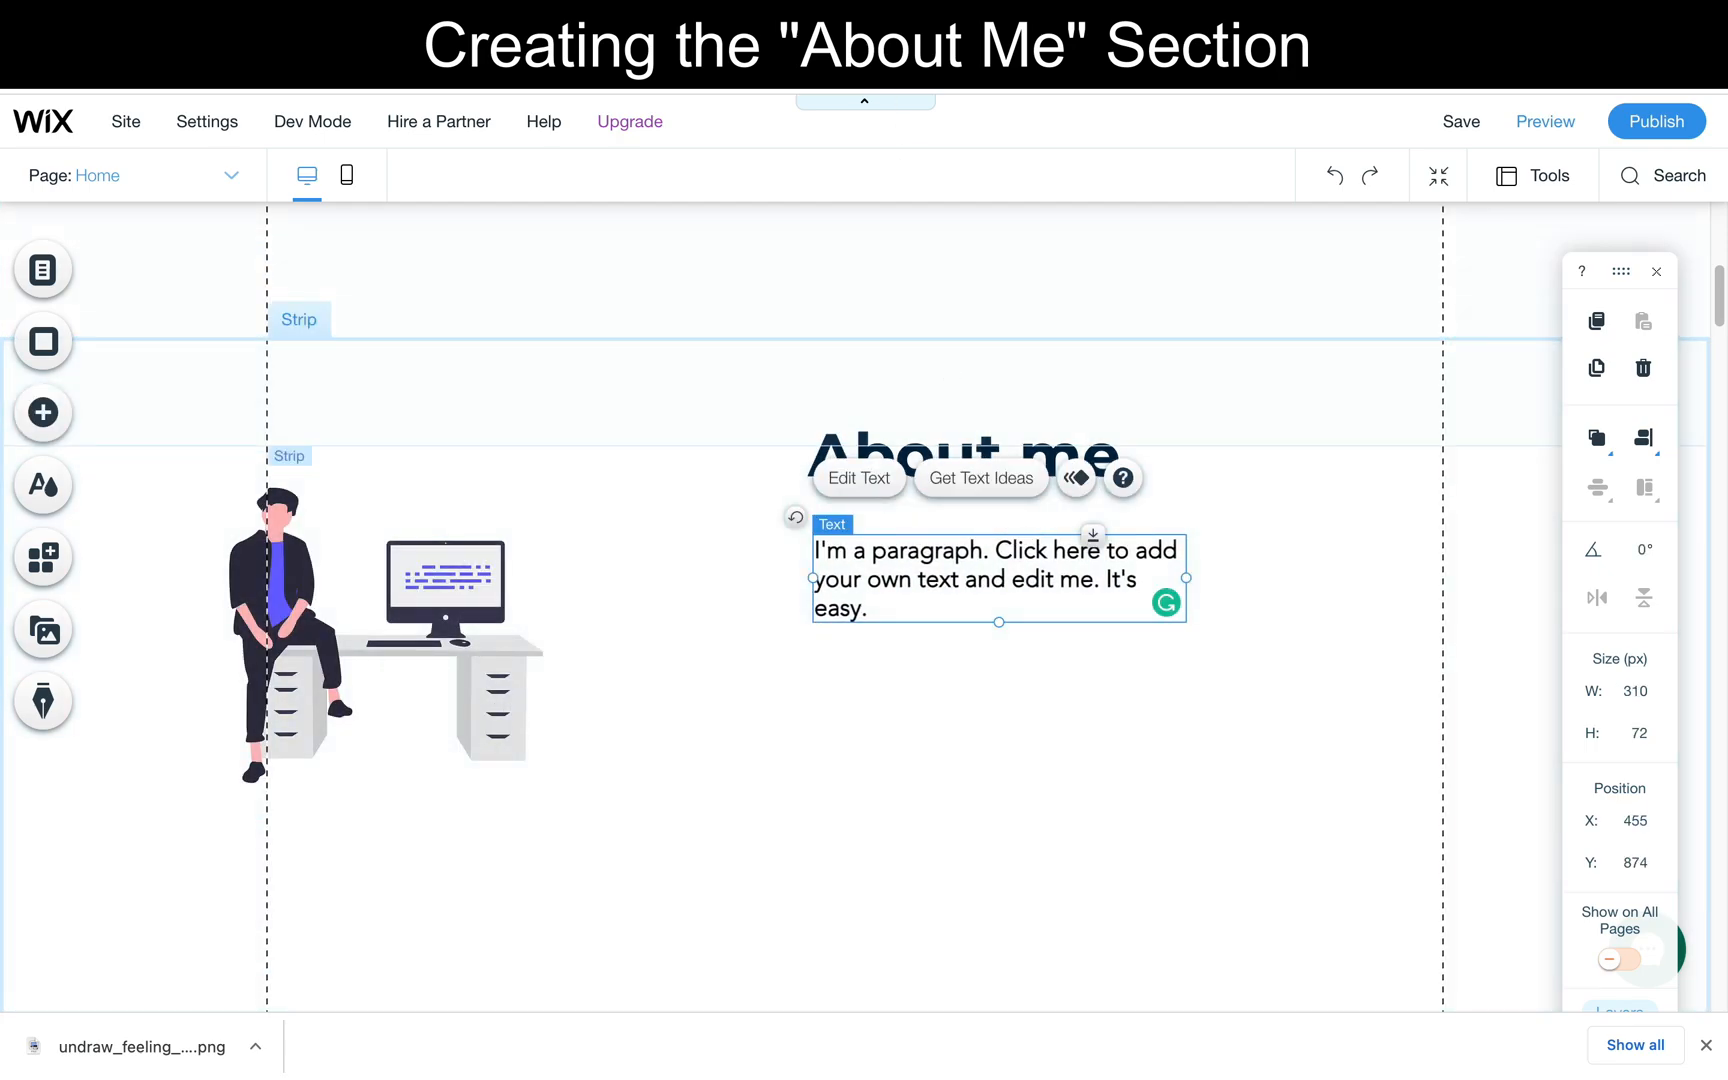
# - Copy the PayPal job headline and experience paragraph from the reference portfolio site and paste them over the placeholder paragraph in the Wix editor
pyautogui.hotkey('ctrl', 'Tab')
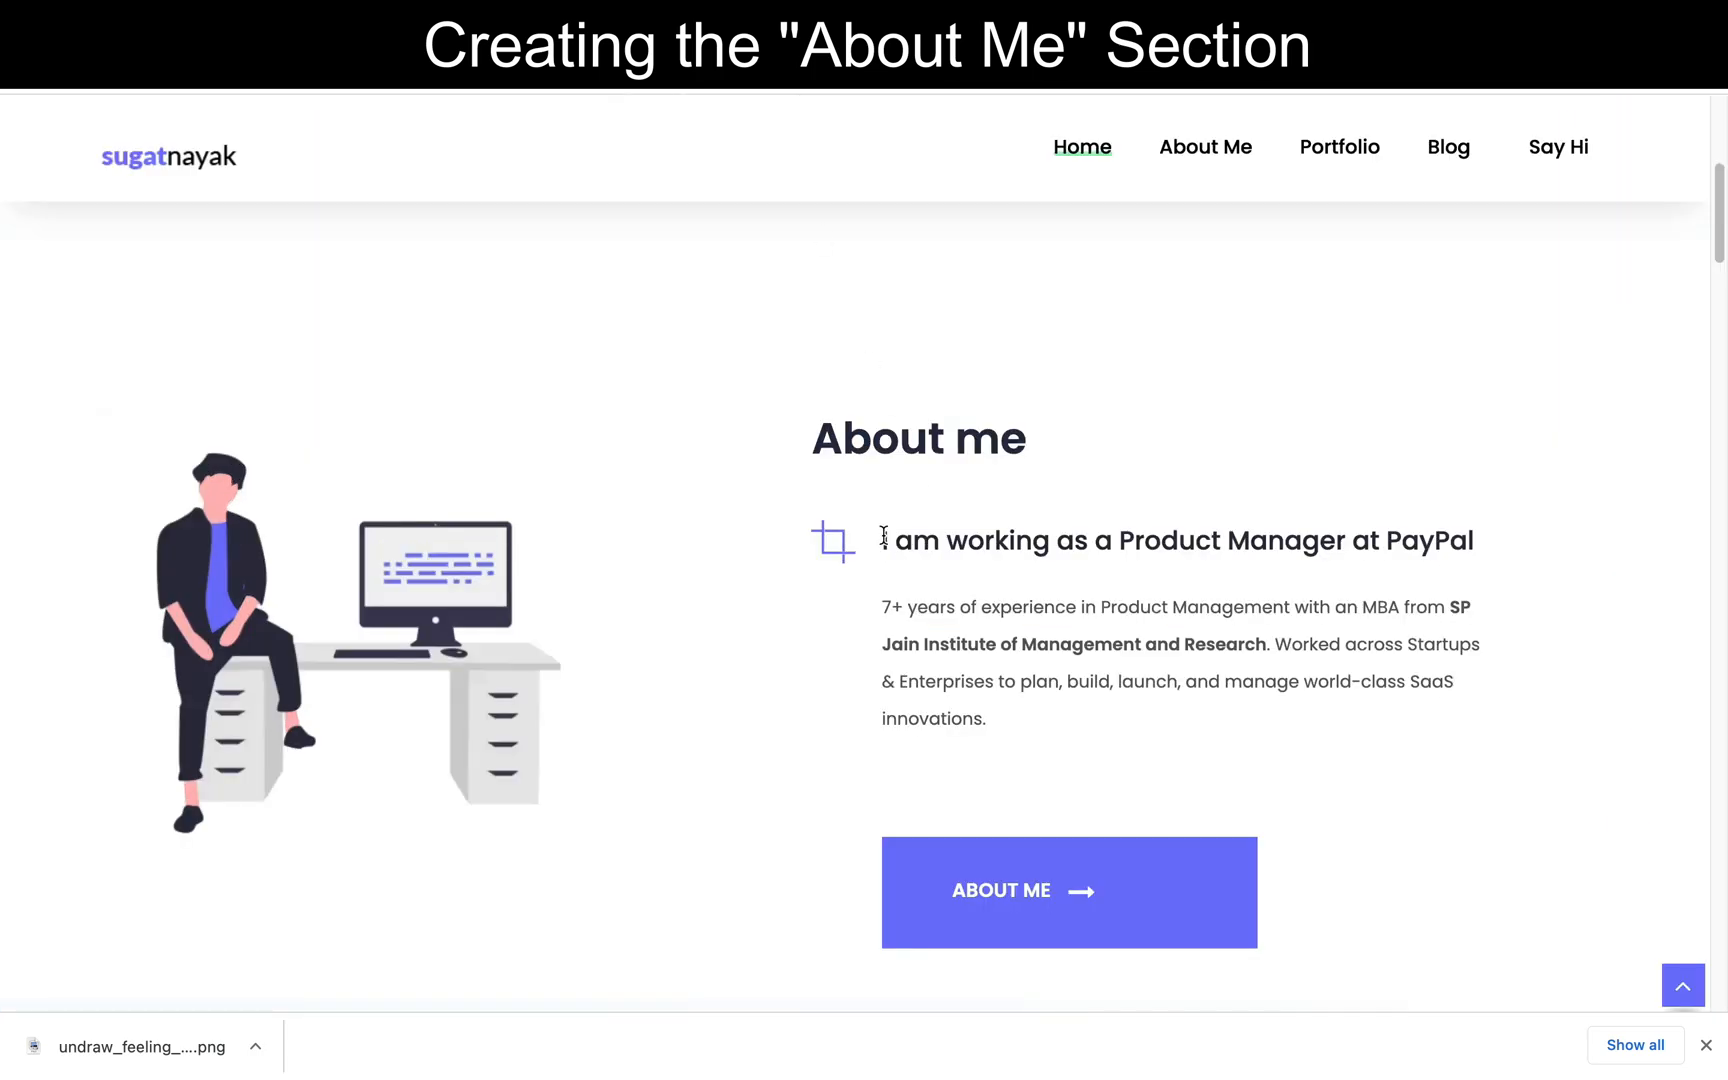
pyautogui.moveTo(886, 540); pyautogui.dragTo(998, 720)
pyautogui.hotkey('ctrl', 'c')
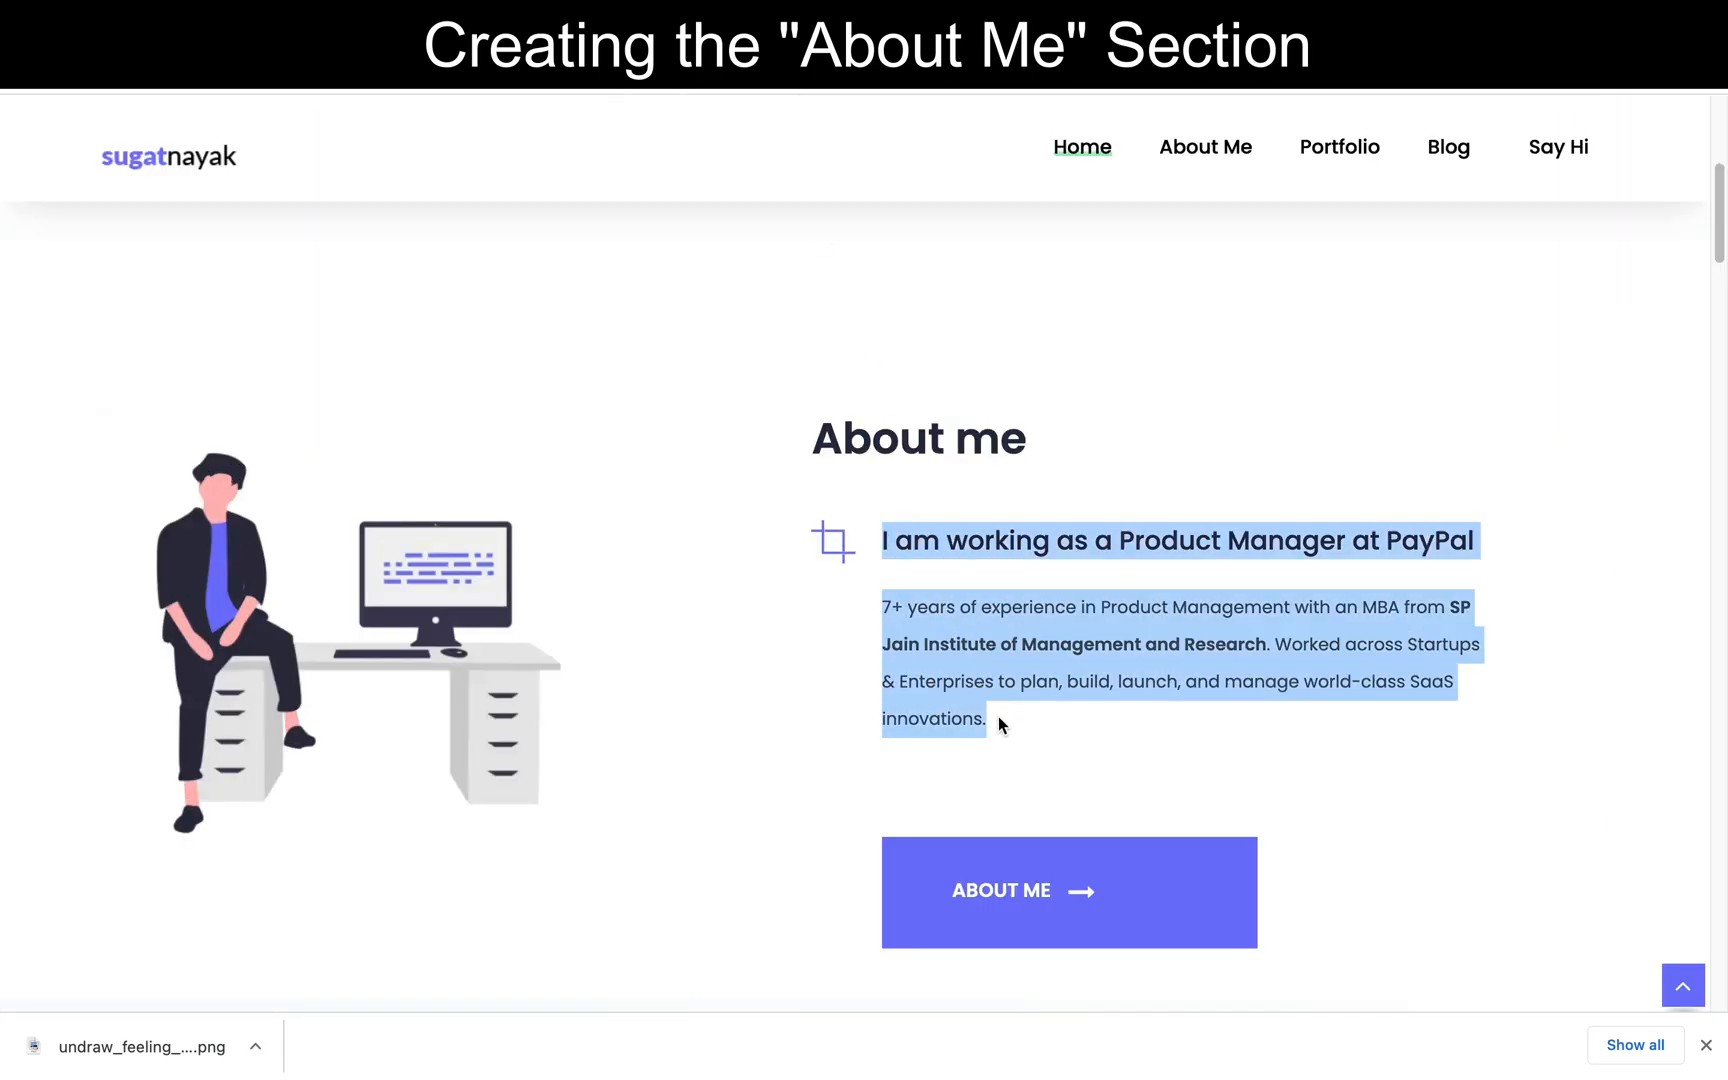
pyautogui.click(388, 93)
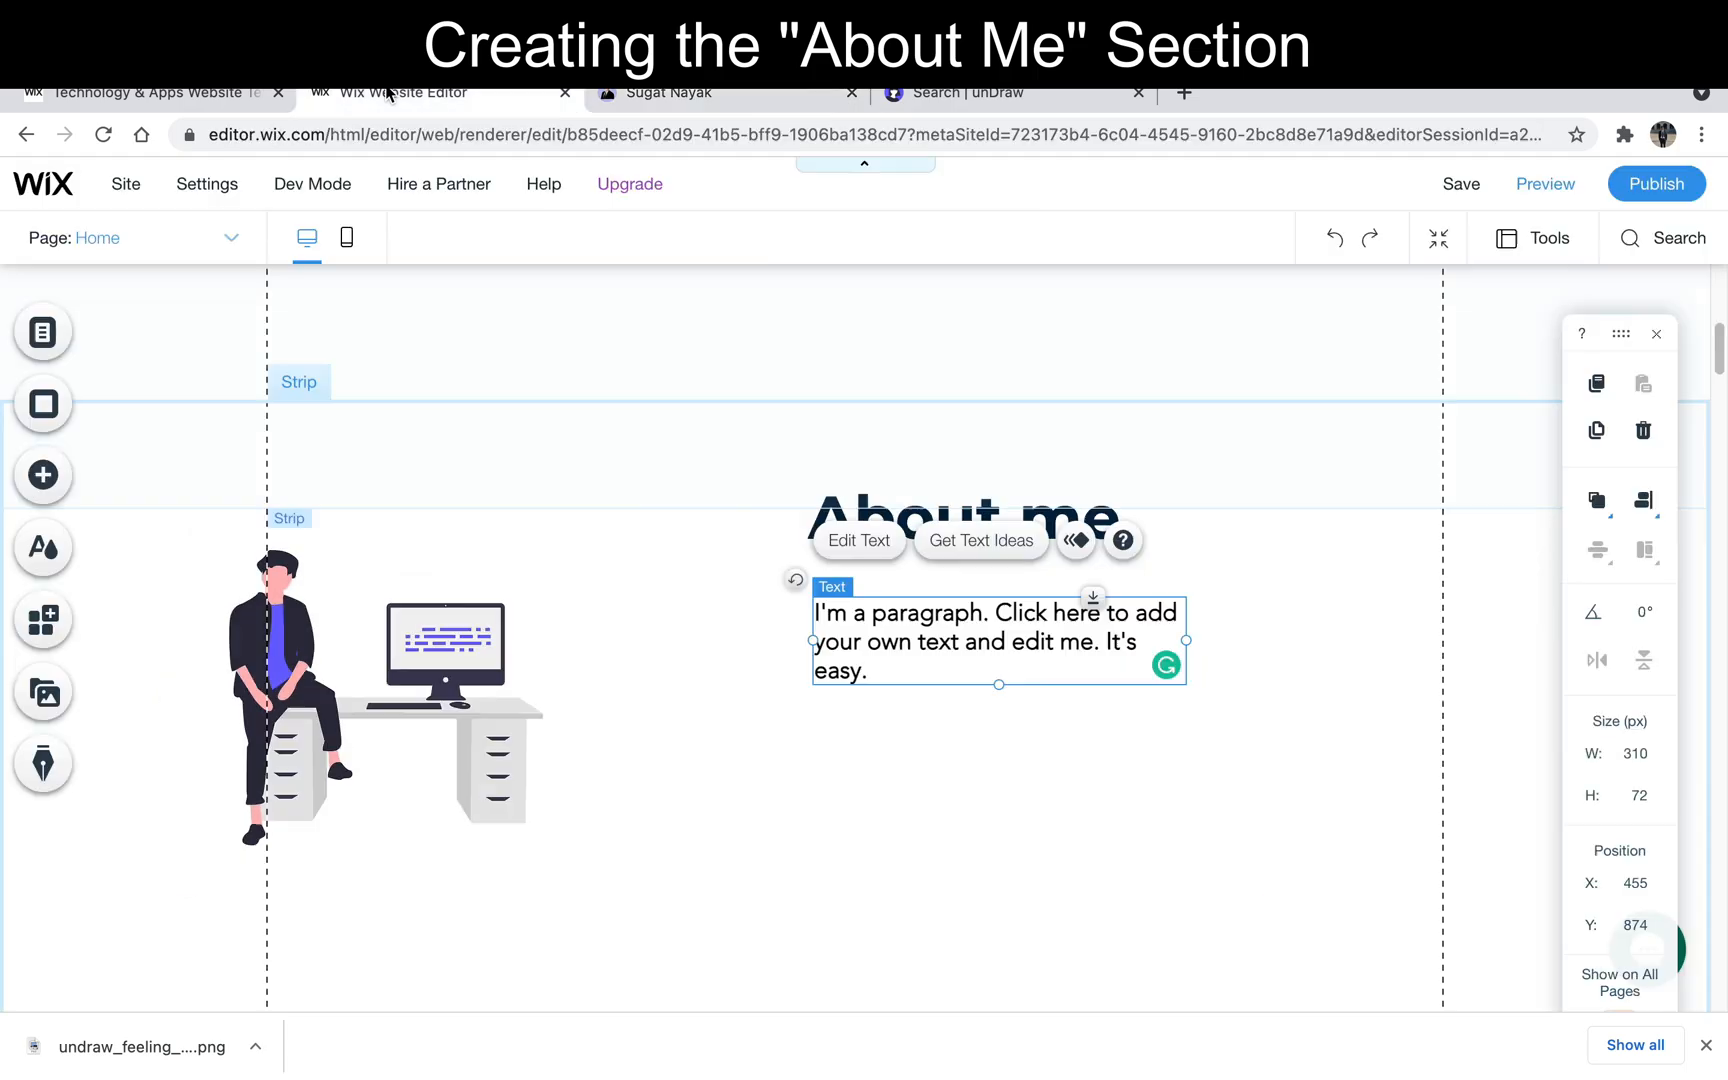
pyautogui.doubleClick(889, 583)
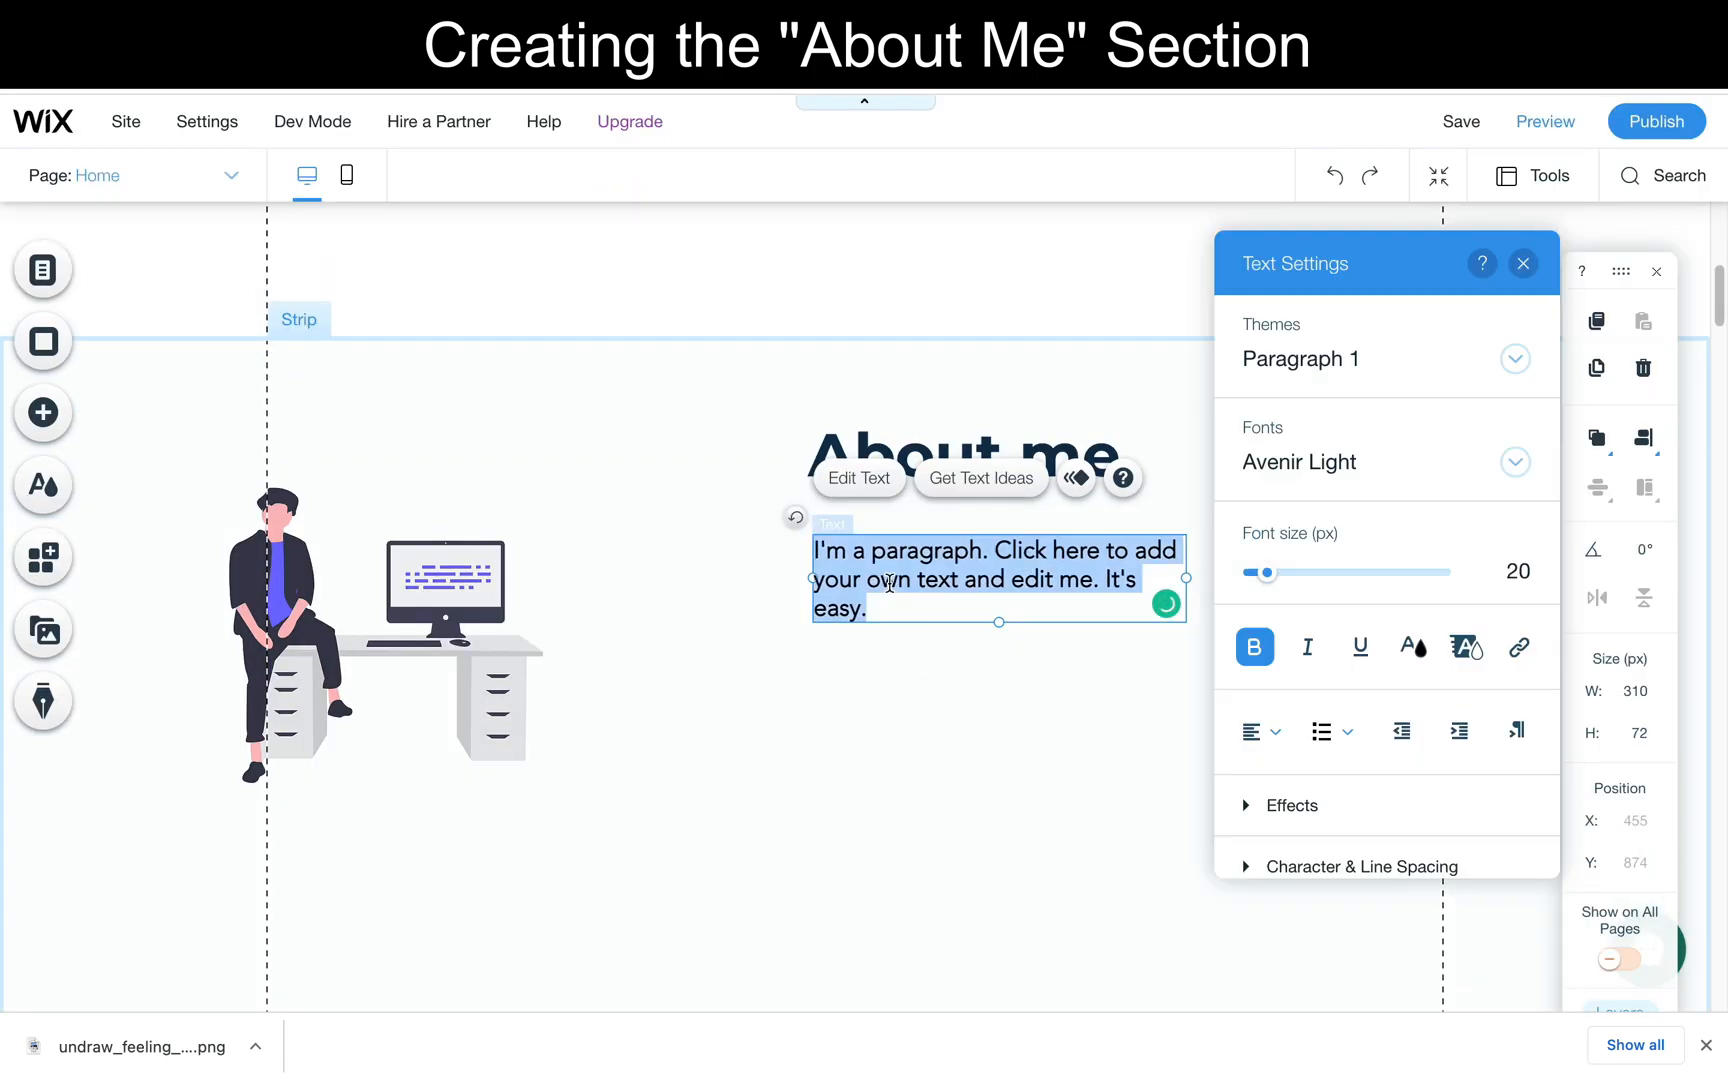
pyautogui.hotkey('ctrl', 'v')
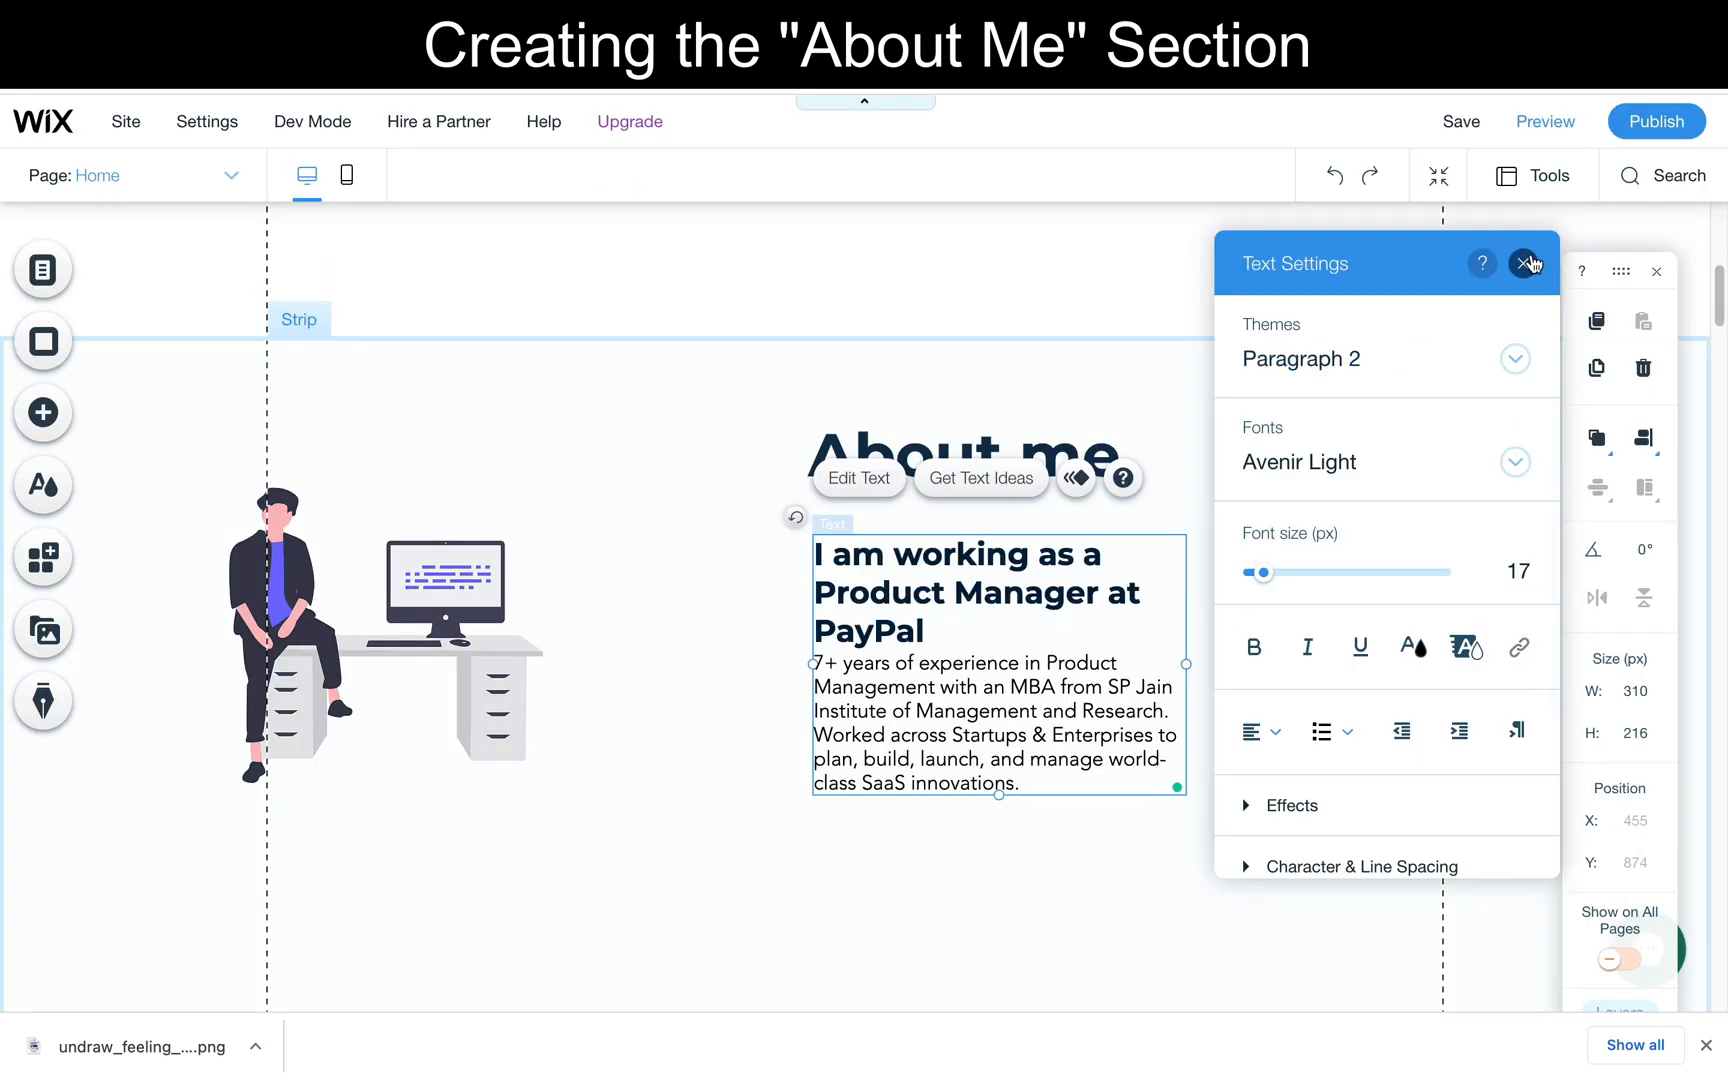
# - Widen the bio text box to about 491 px and insert a blank line between the PayPal headline and the experience paragraph
pyautogui.click(1523, 264)
pyautogui.moveTo(1185, 662); pyautogui.dragTo(1403, 652)
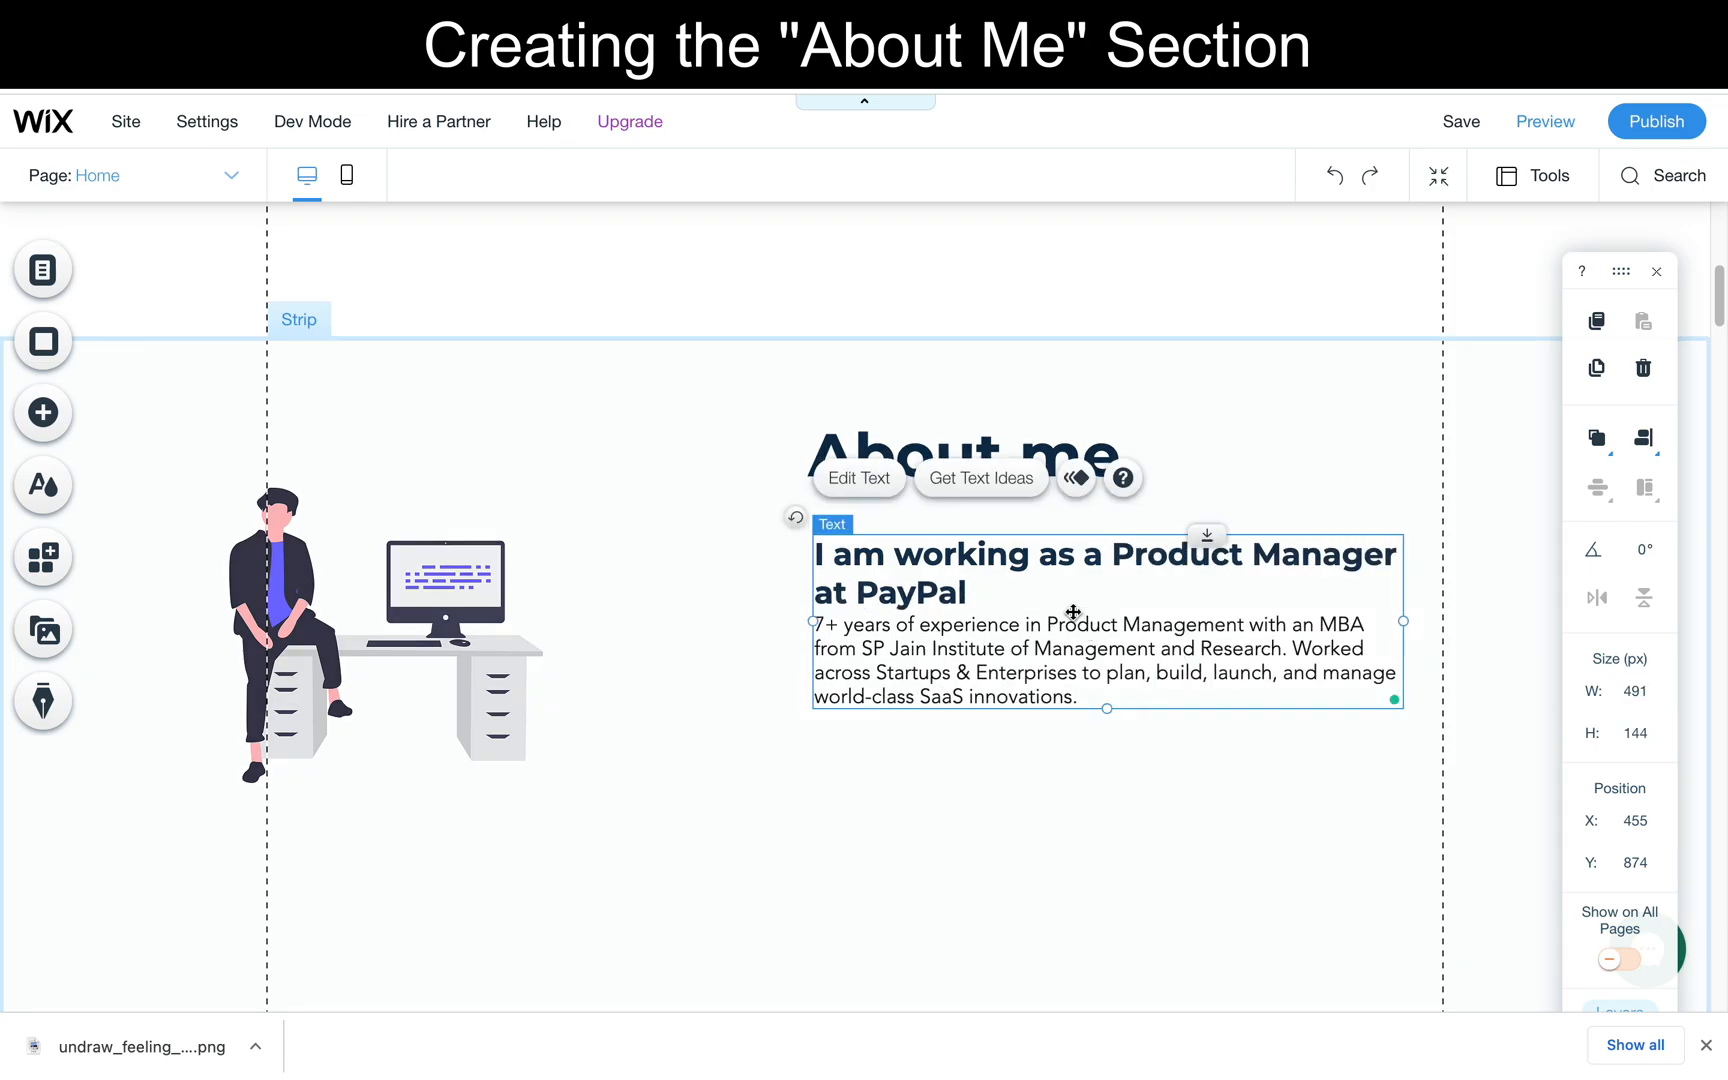
pyautogui.doubleClick(1007, 602)
pyautogui.click(966, 592)
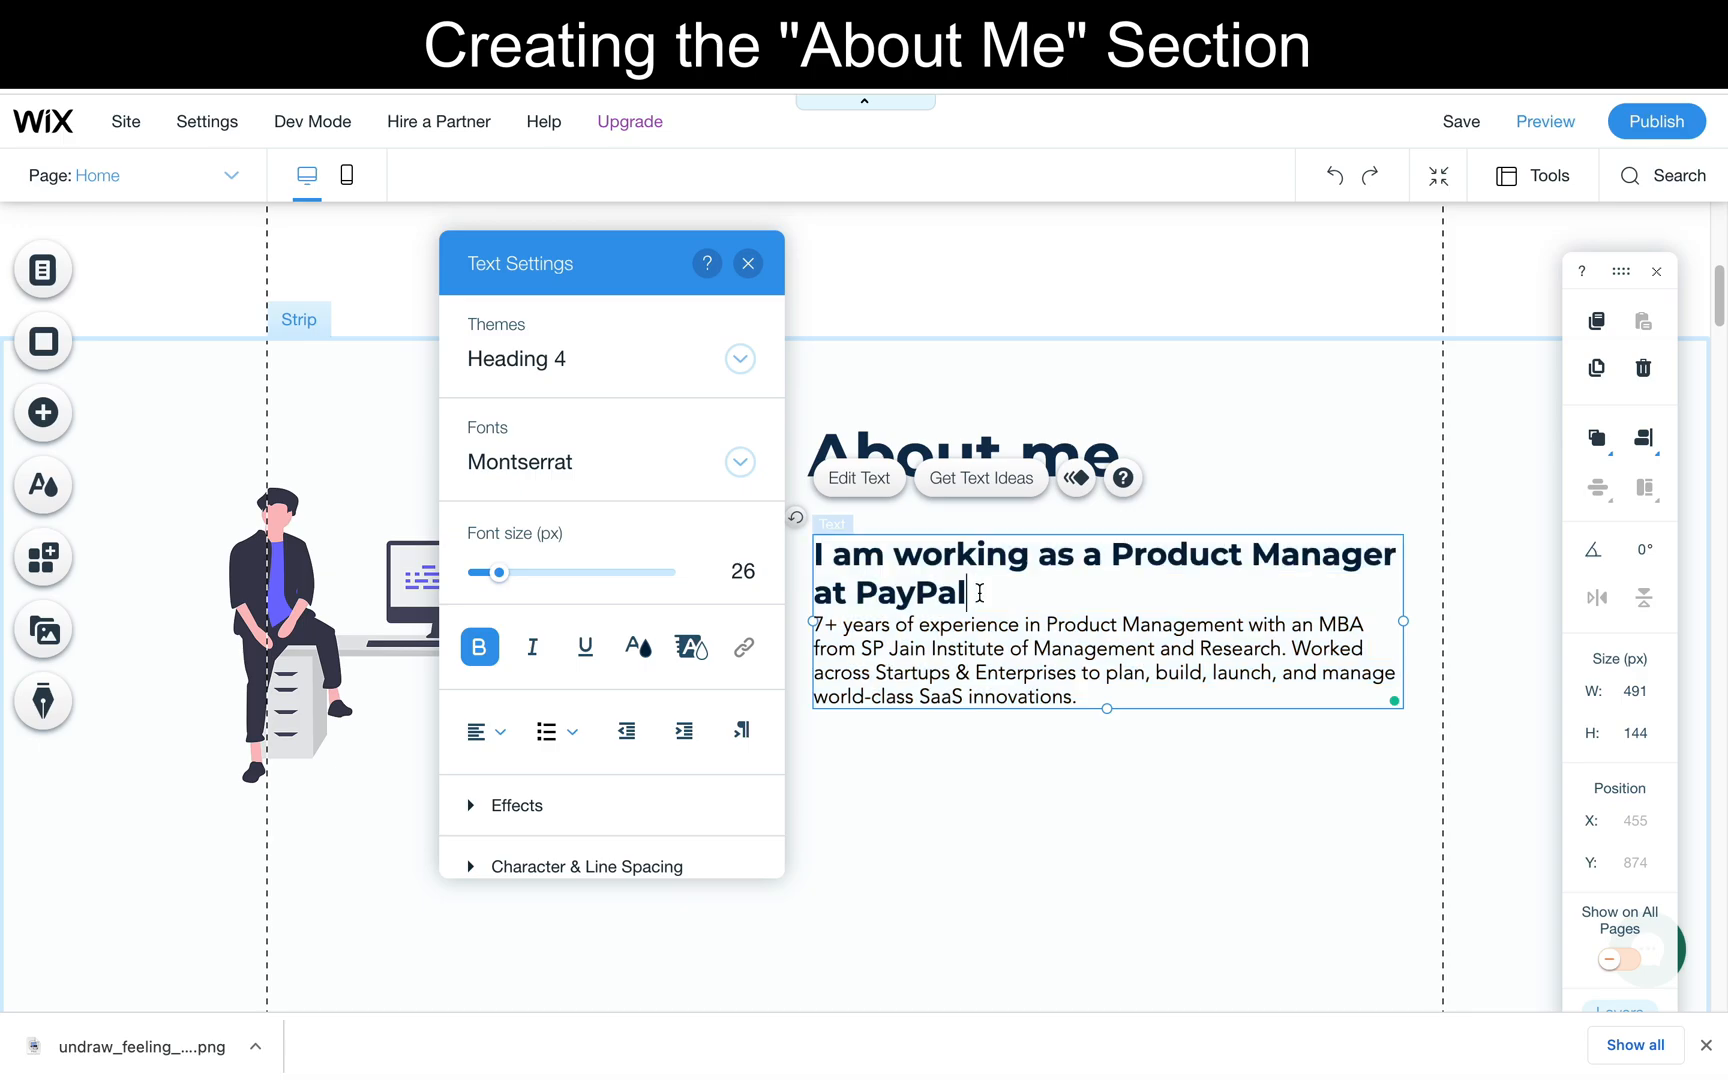
pyautogui.press('Return')
pyautogui.click(858, 955)
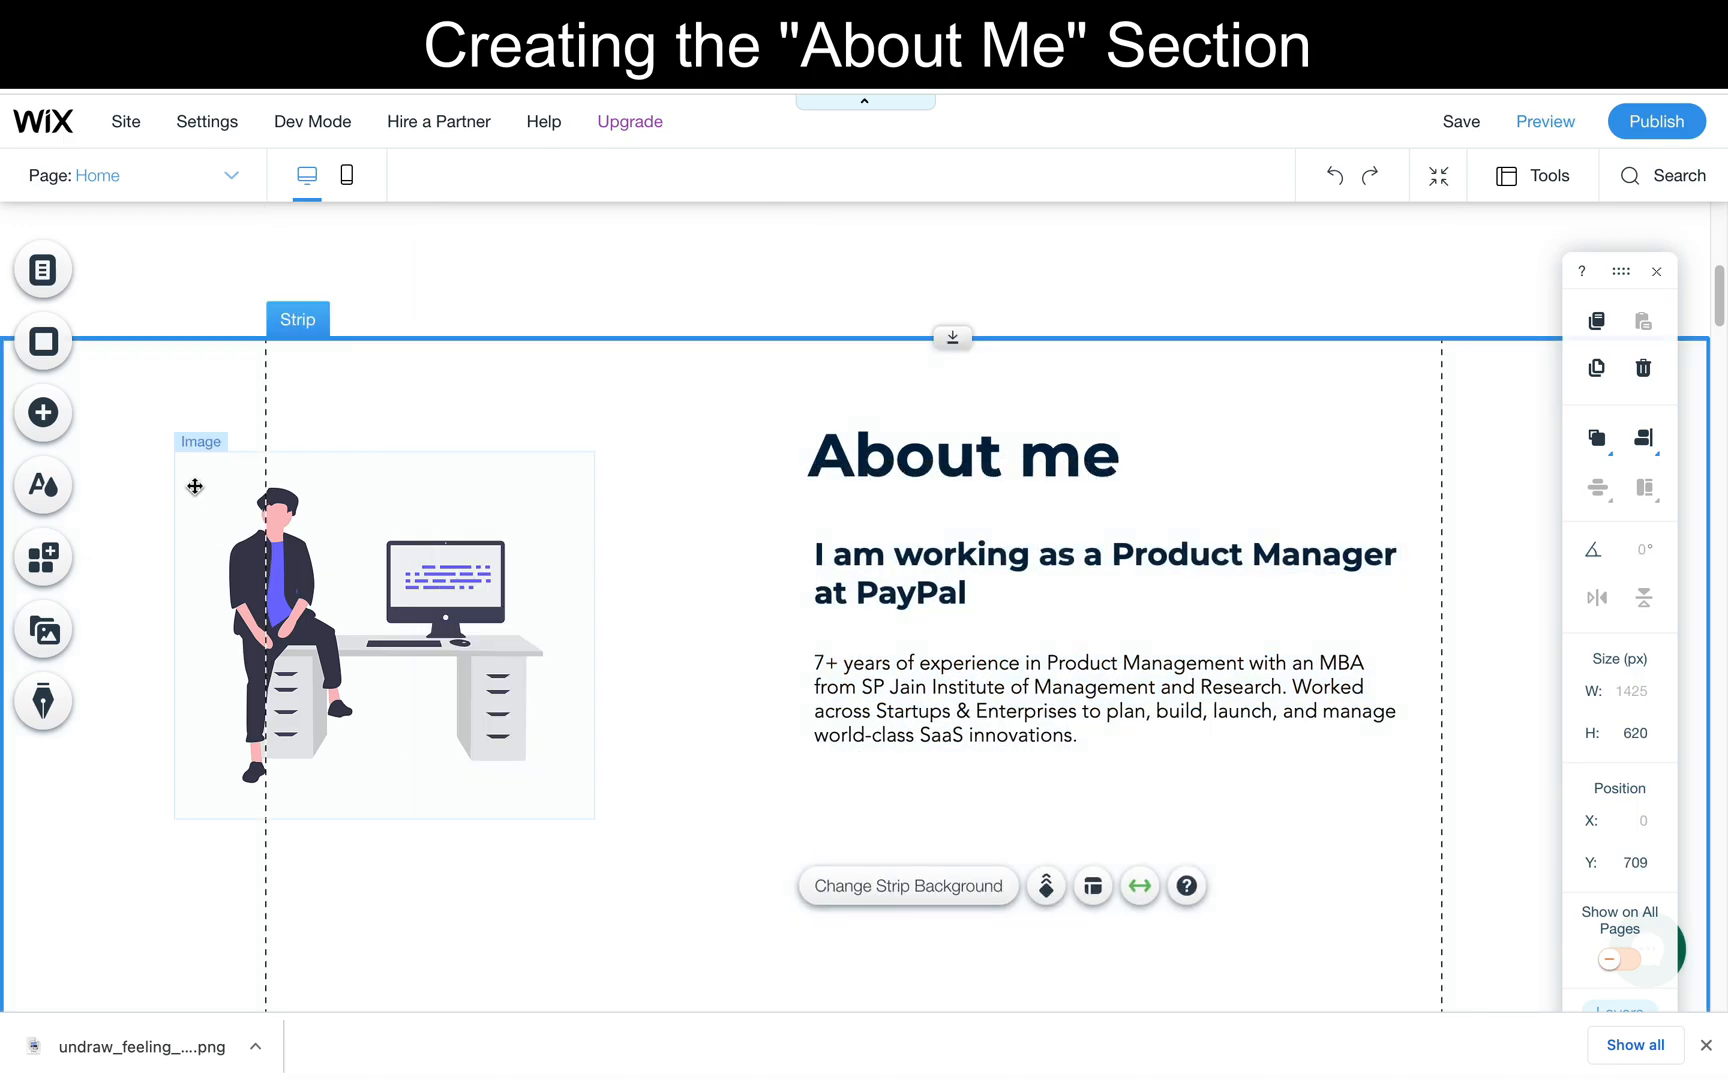
# - Browse the button designs and place the first themed button below the bio text, at about X 459, Y 1102
pyautogui.click(58, 425)
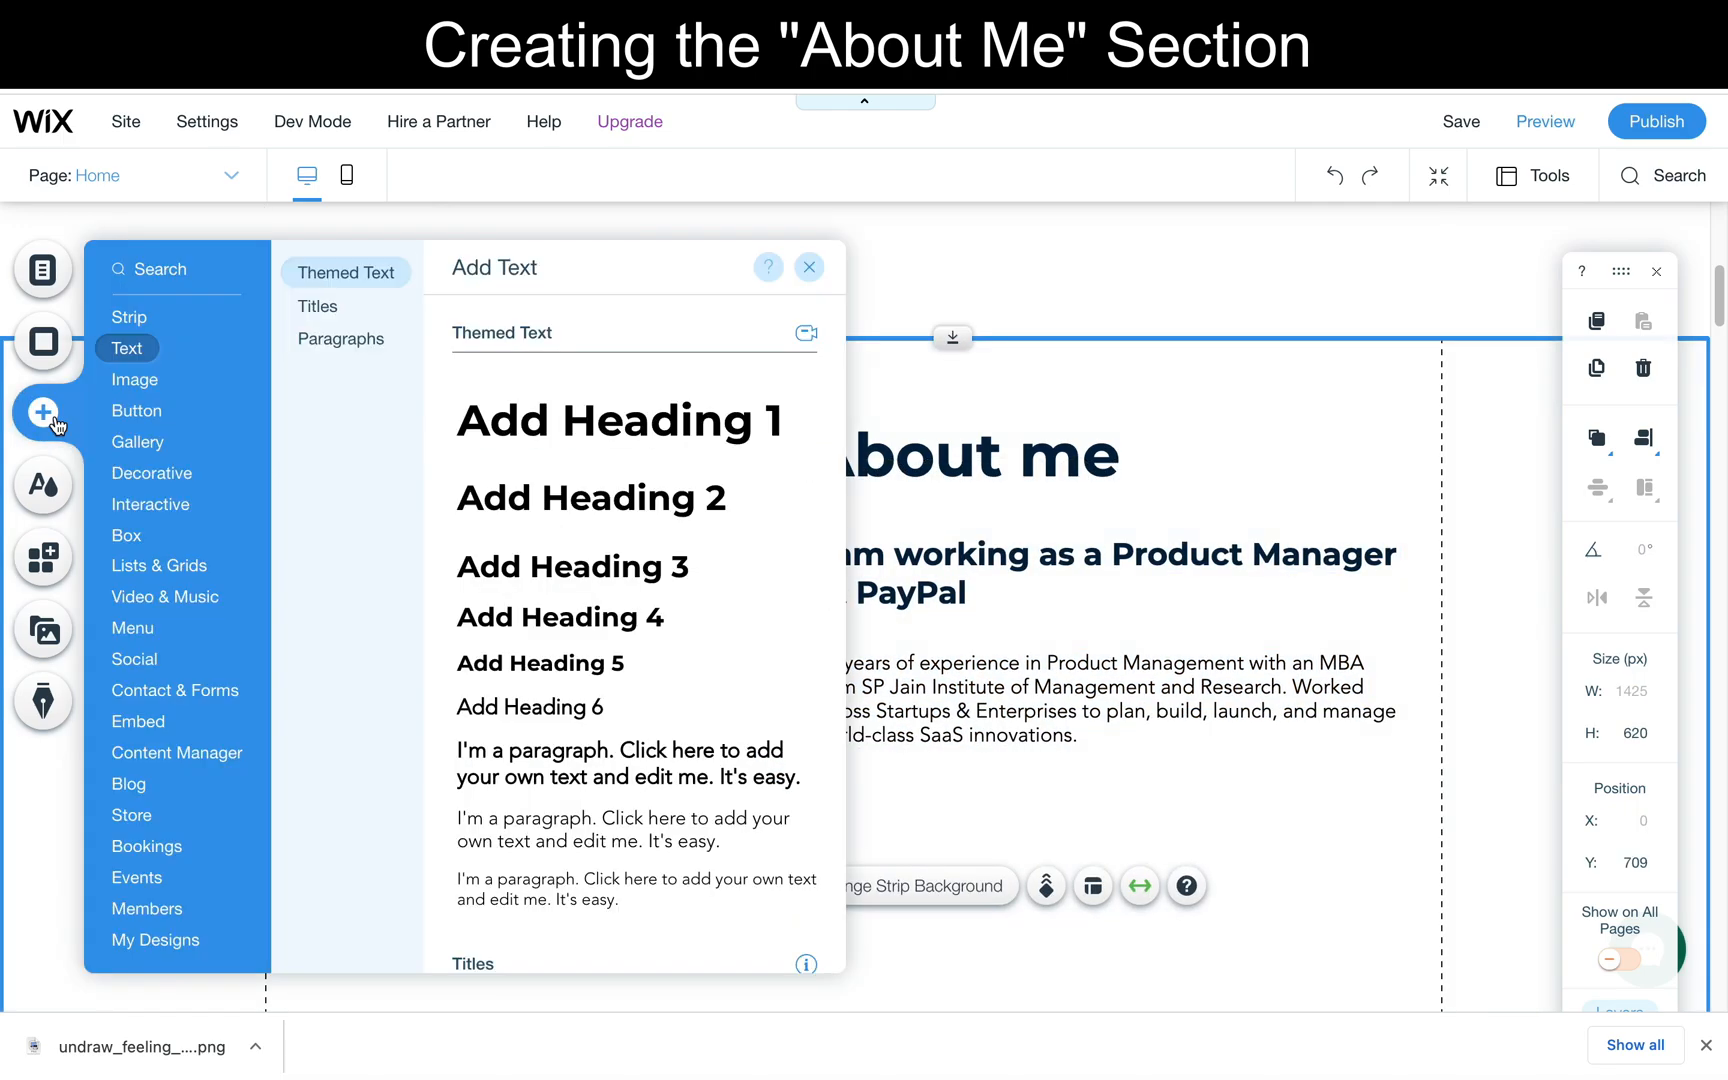
pyautogui.click(134, 411)
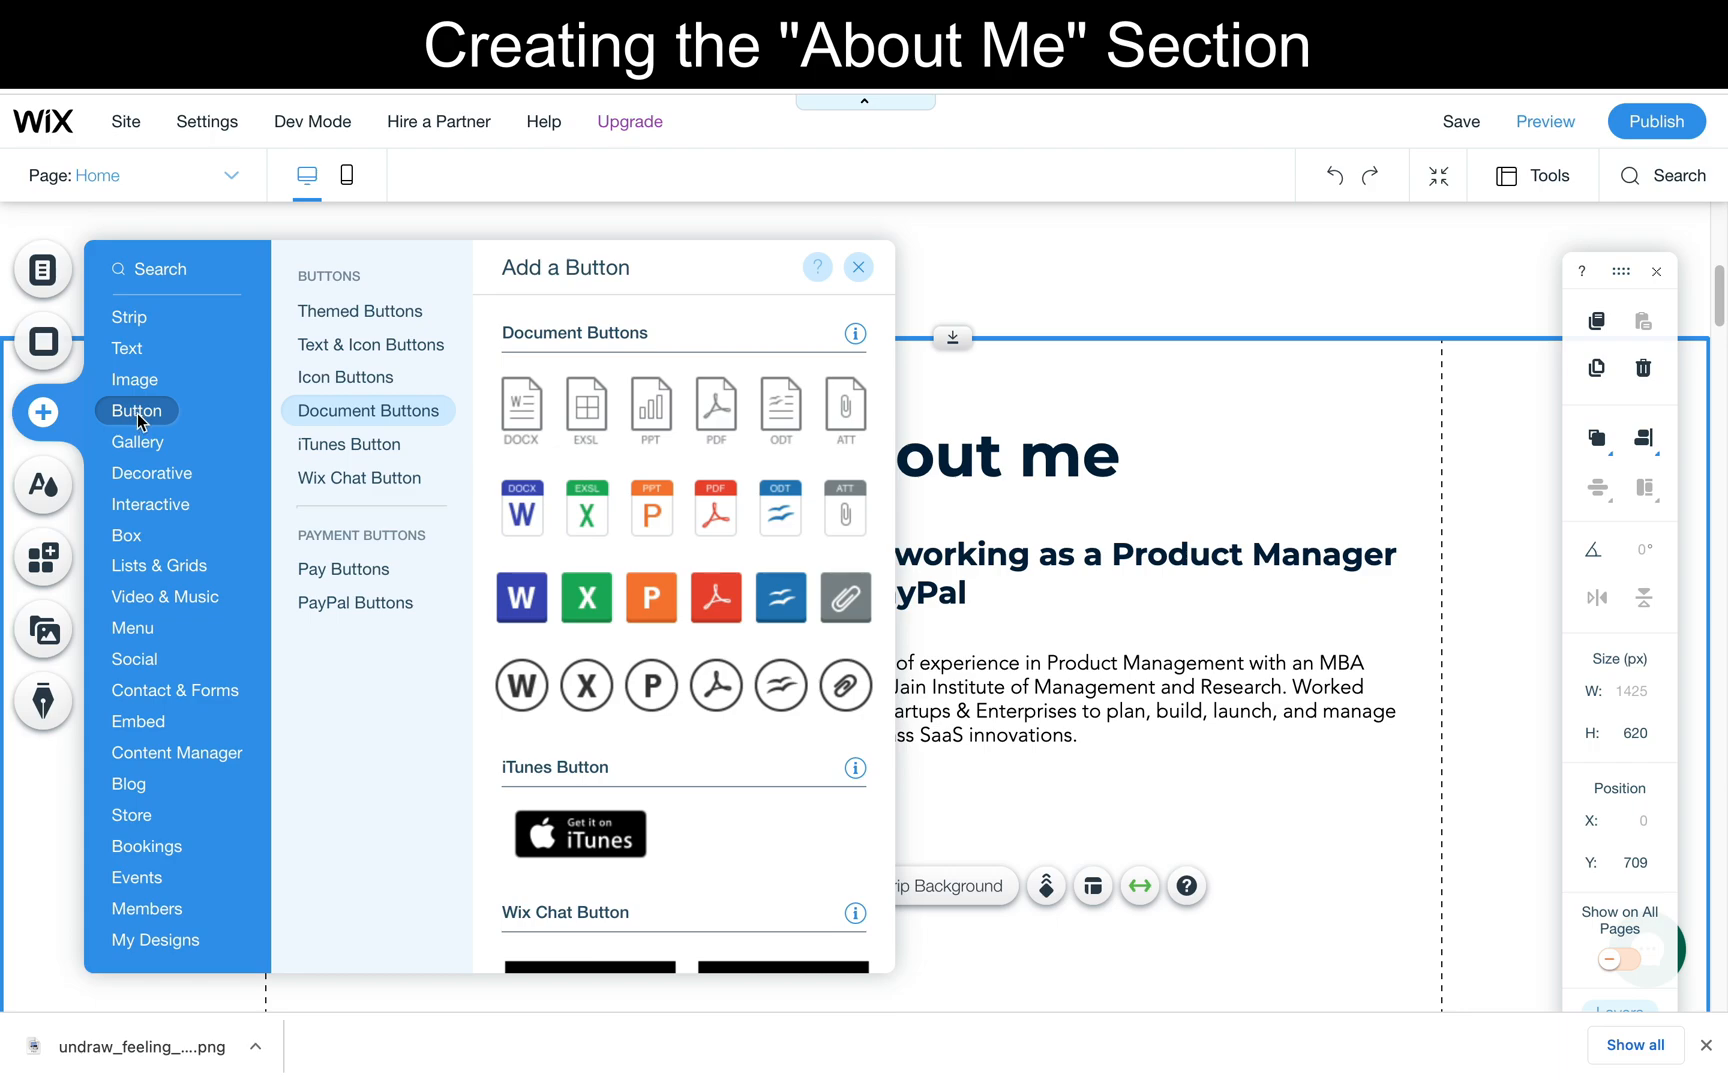
pyautogui.scroll(-3, 656, 790)
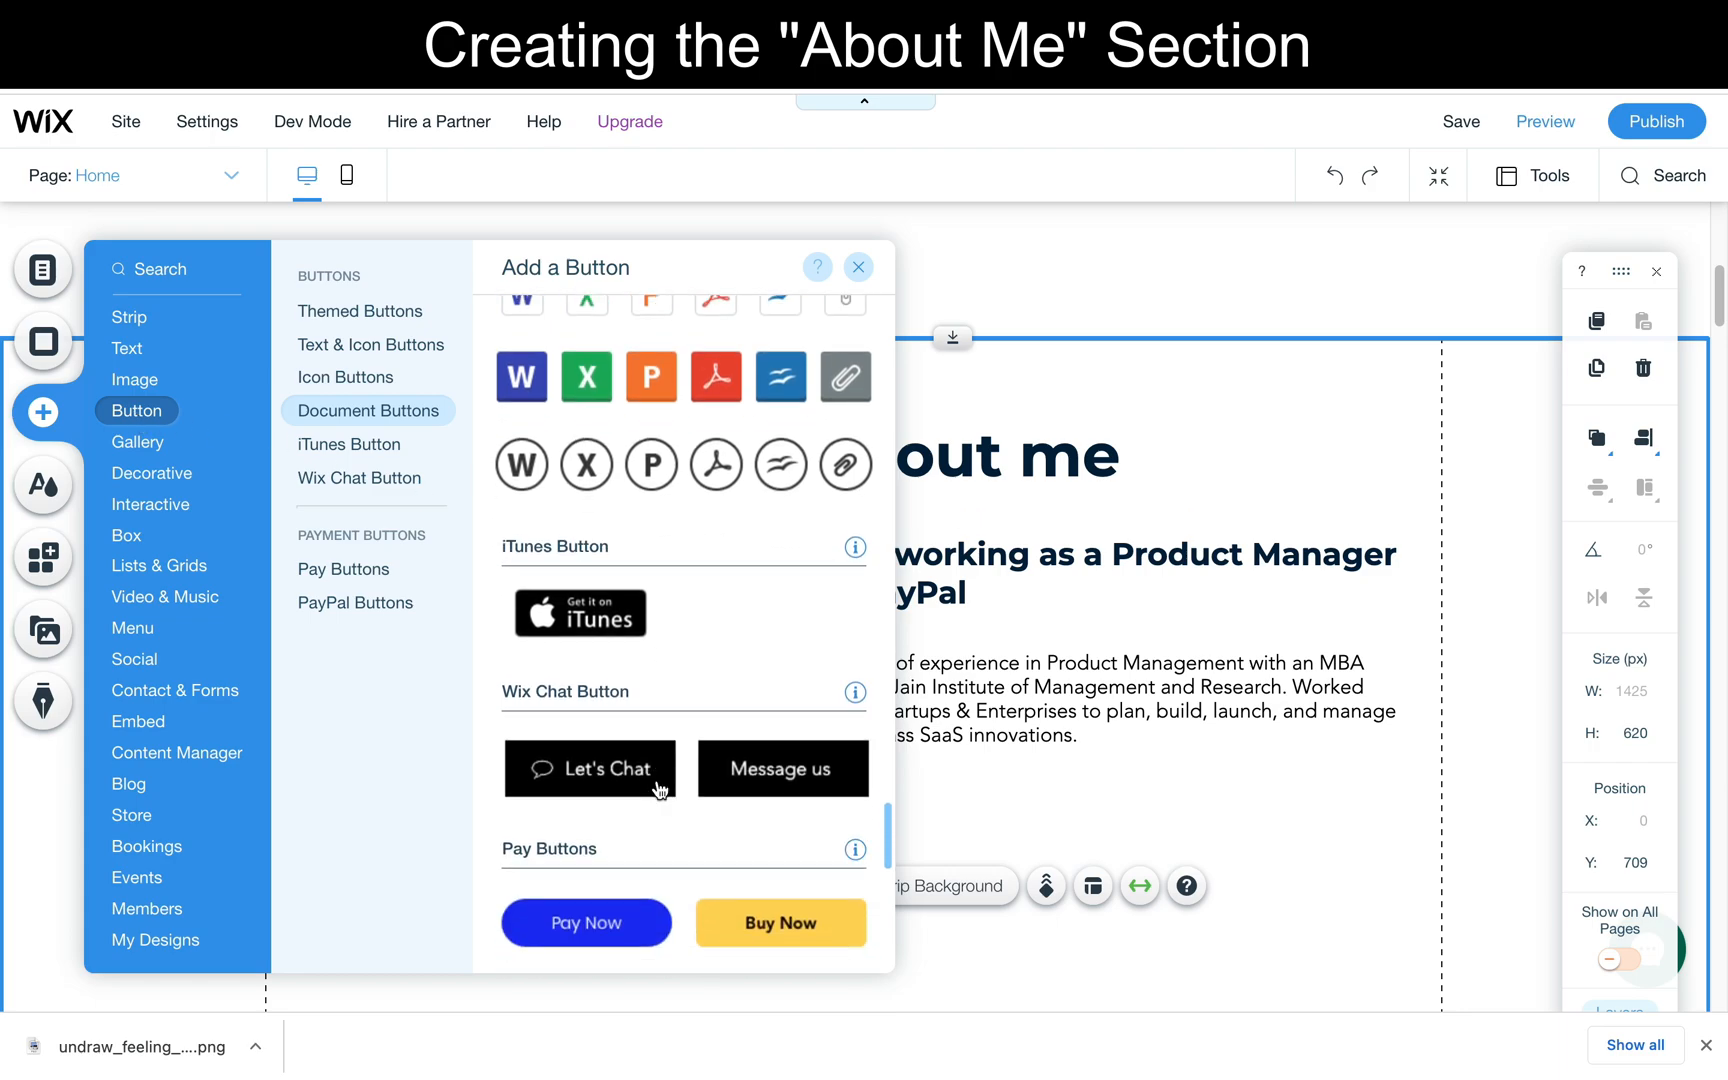
pyautogui.scroll(-2, 660, 790)
pyautogui.scroll(4, 658, 790)
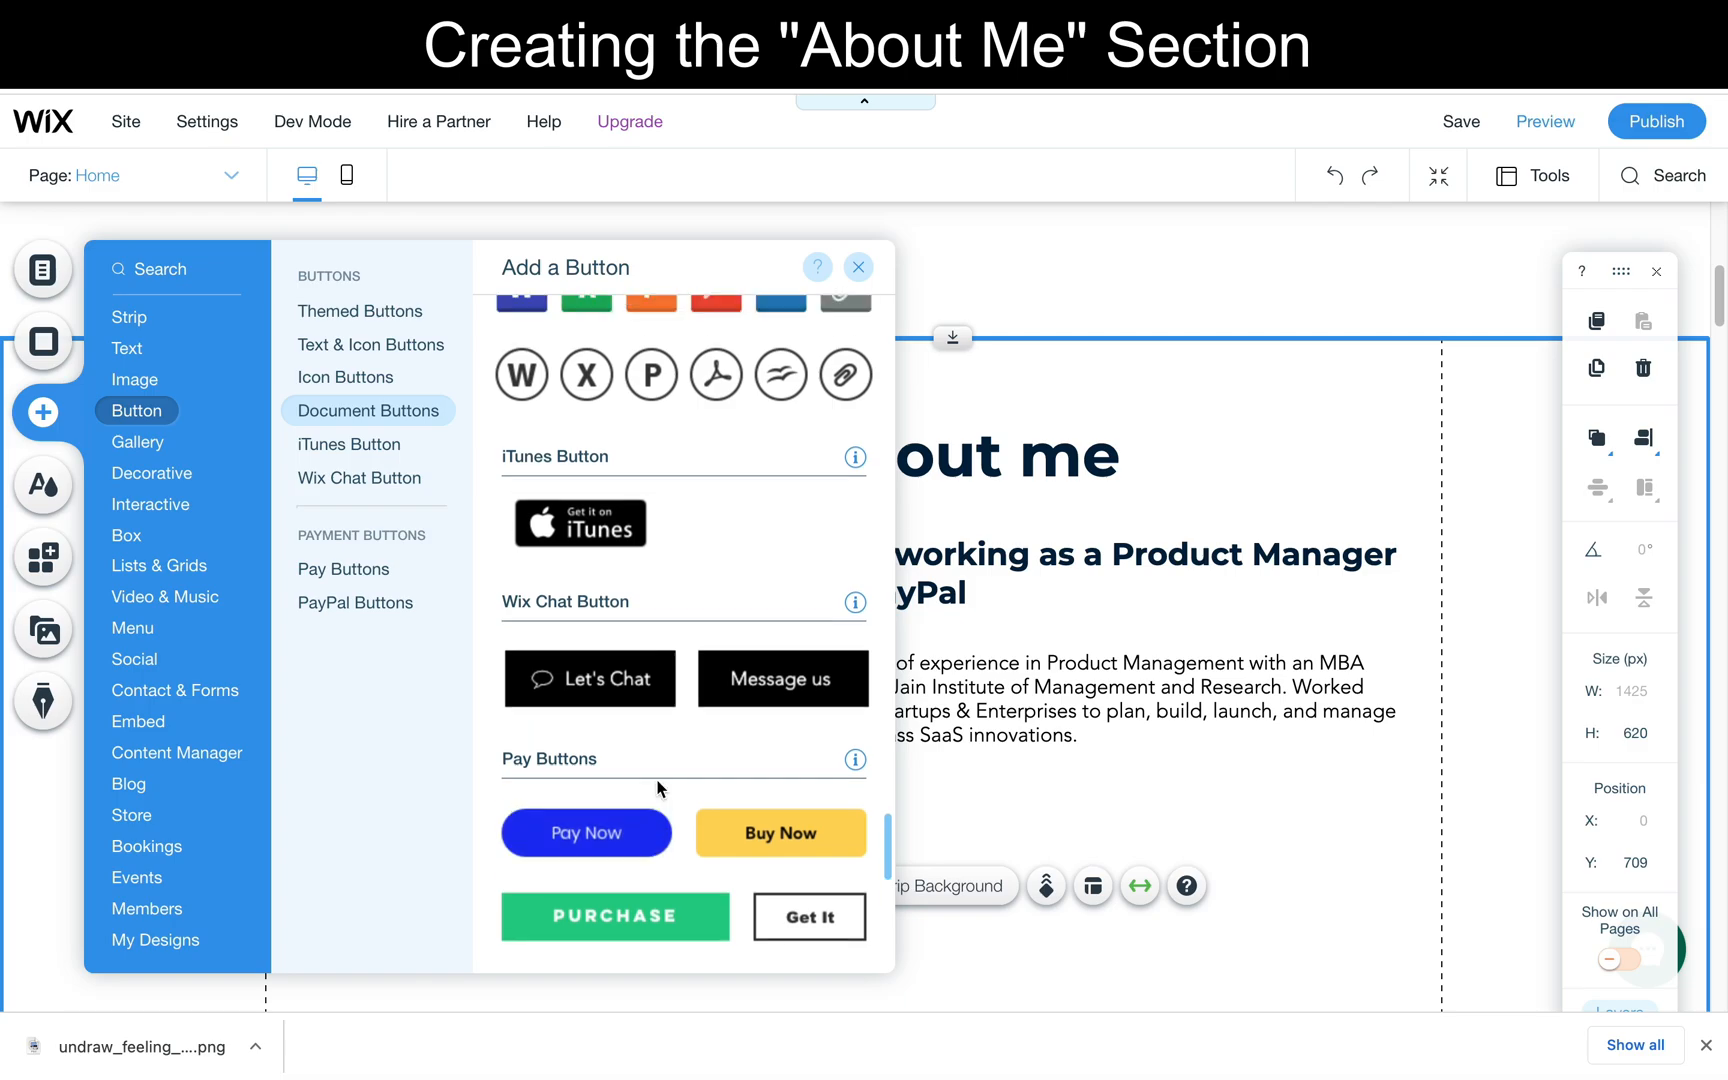
pyautogui.scroll(-5, 659, 790)
pyautogui.scroll(-5, 659, 790)
pyautogui.scroll(10, 658, 790)
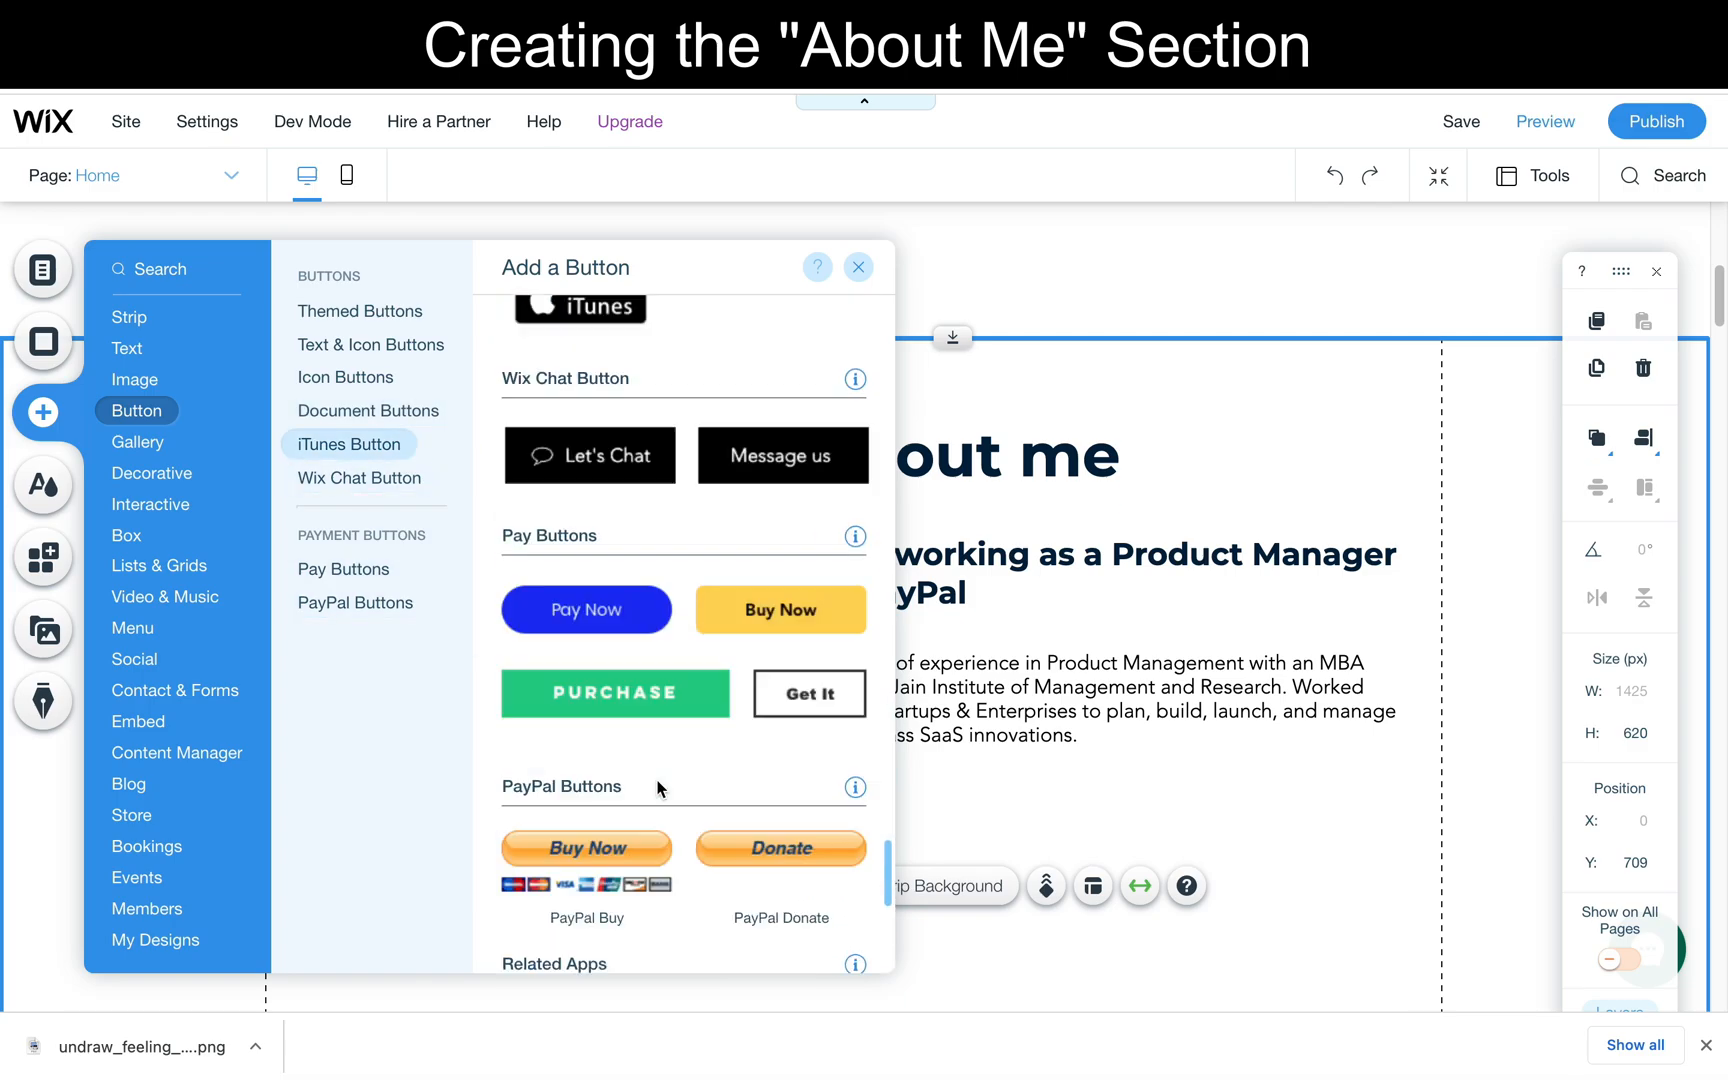
pyautogui.click(359, 312)
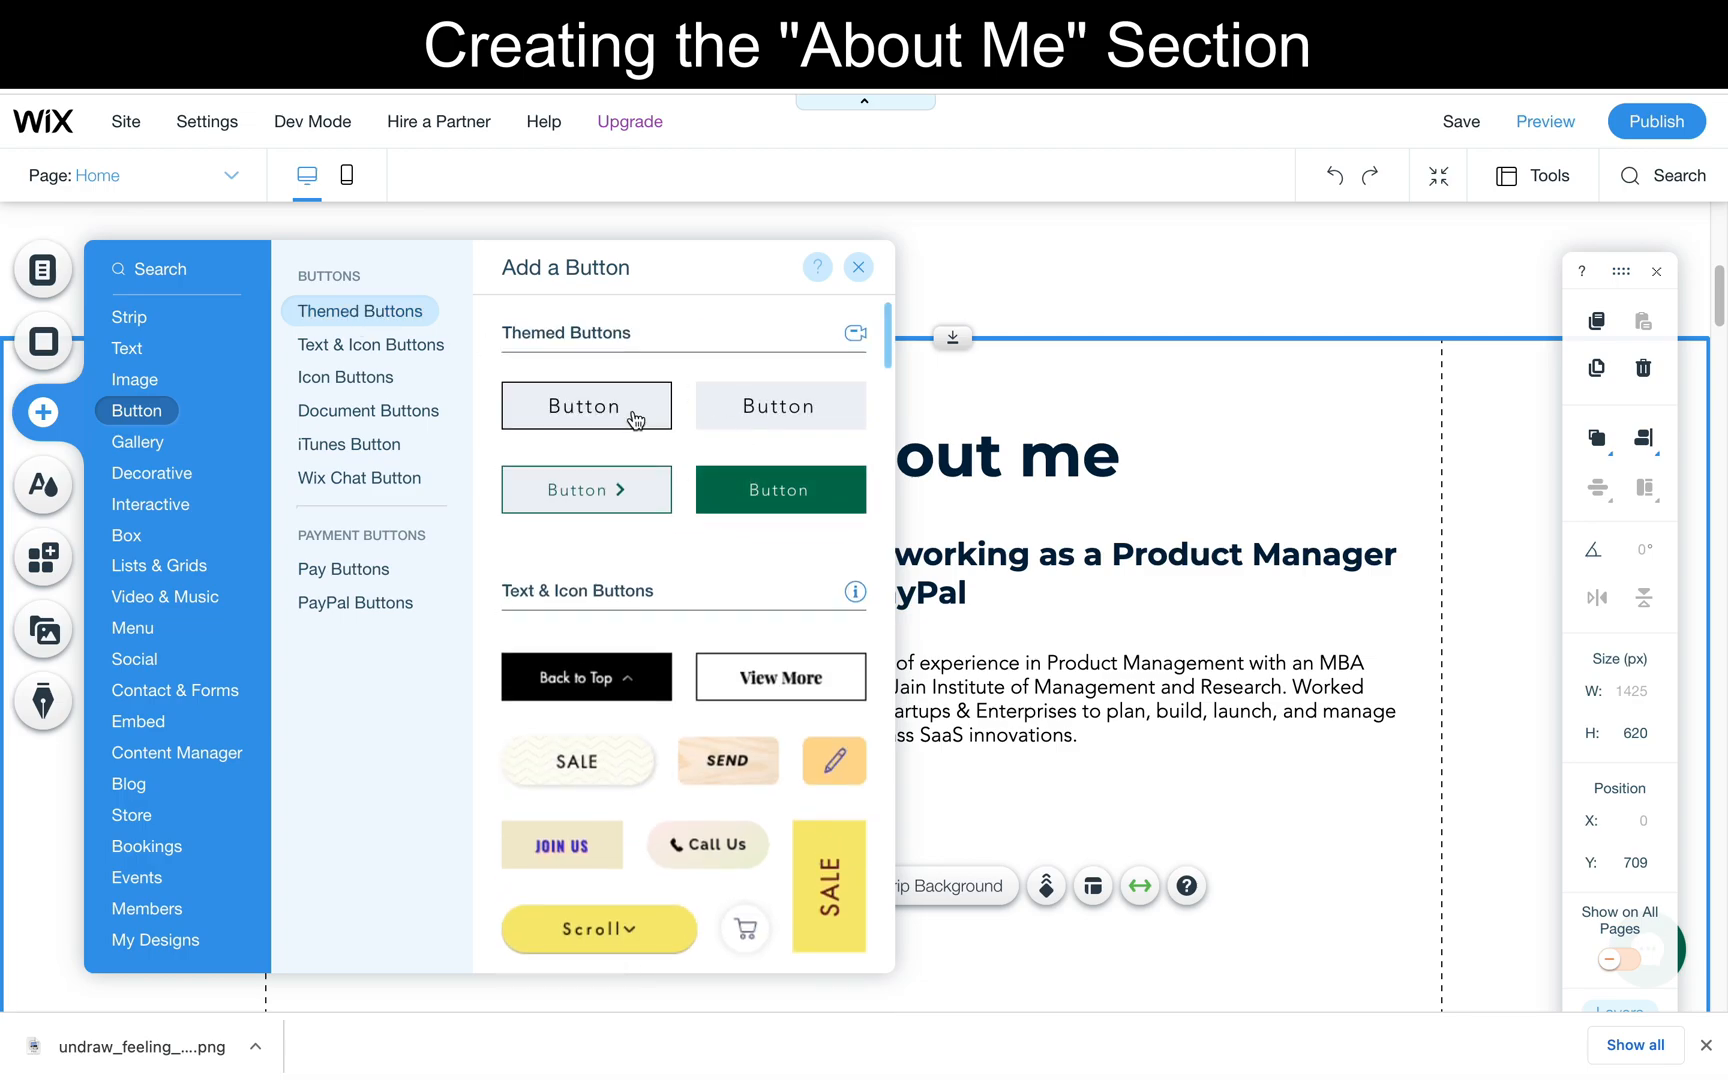
pyautogui.moveTo(634, 418); pyautogui.dragTo(949, 838)
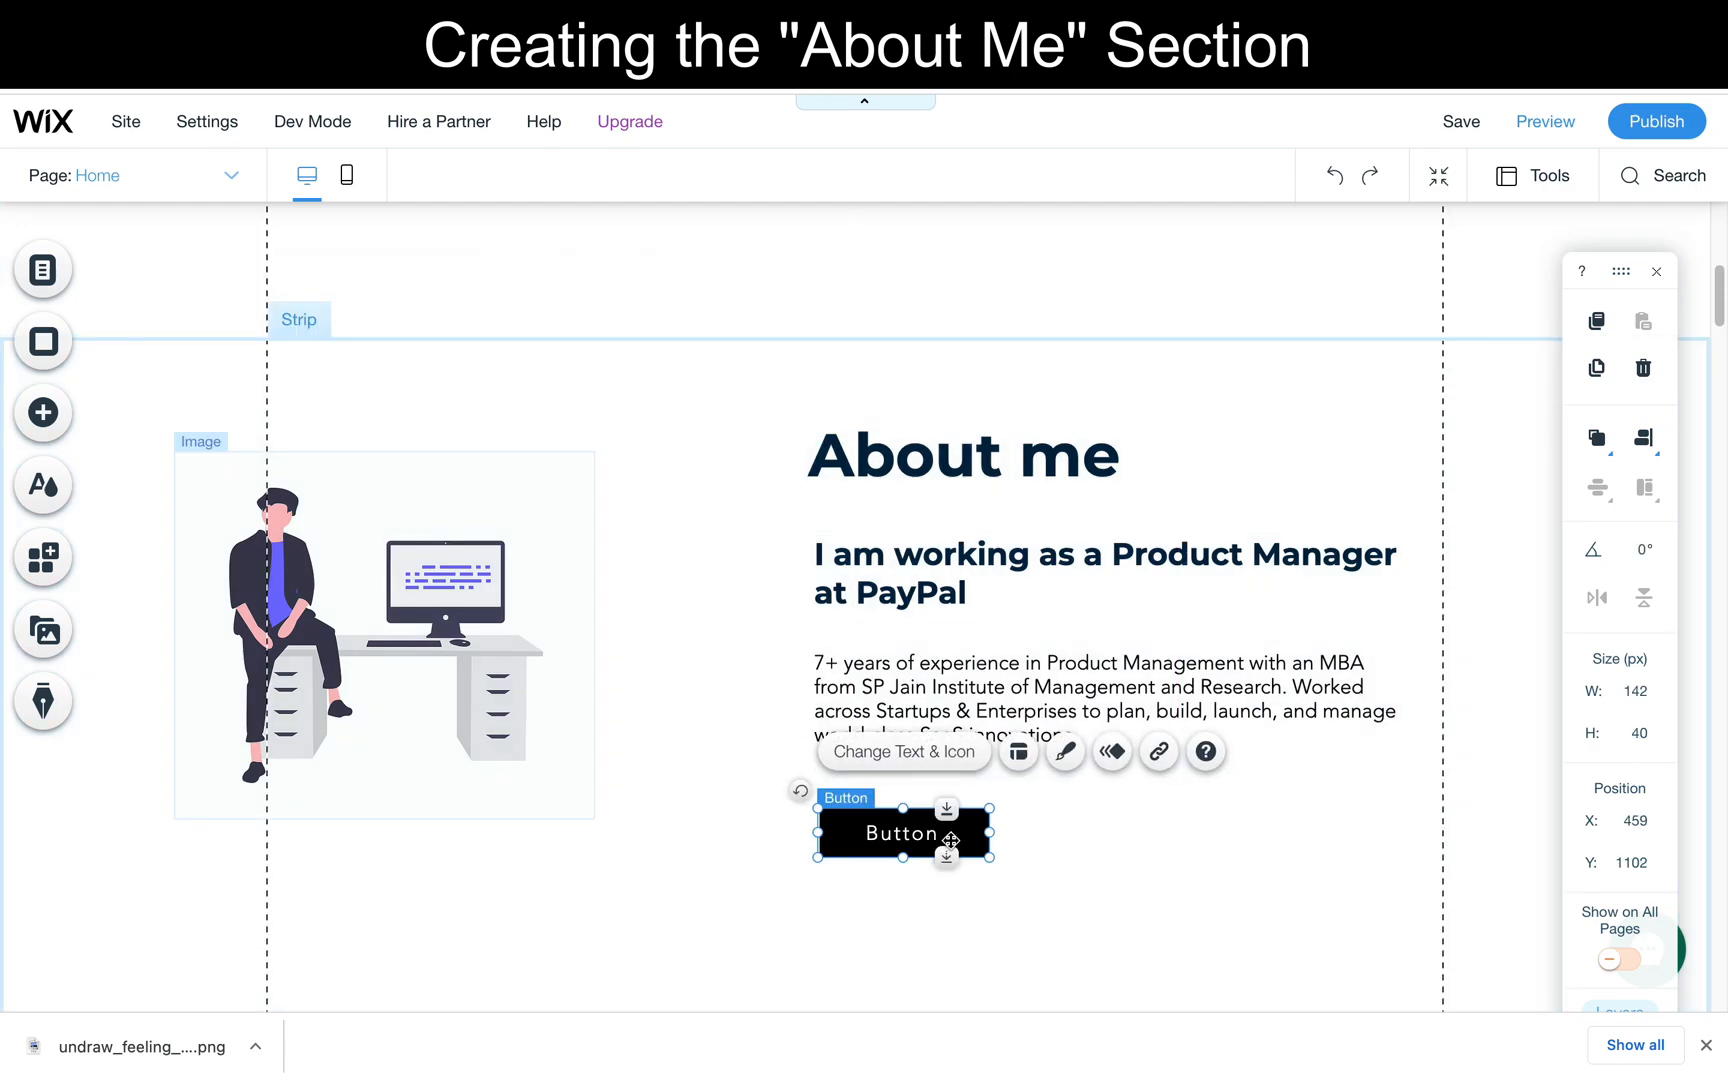
# - Change the new button's text to "About Me" and close its settings
pyautogui.doubleClick(913, 840)
pyautogui.write('About Me')
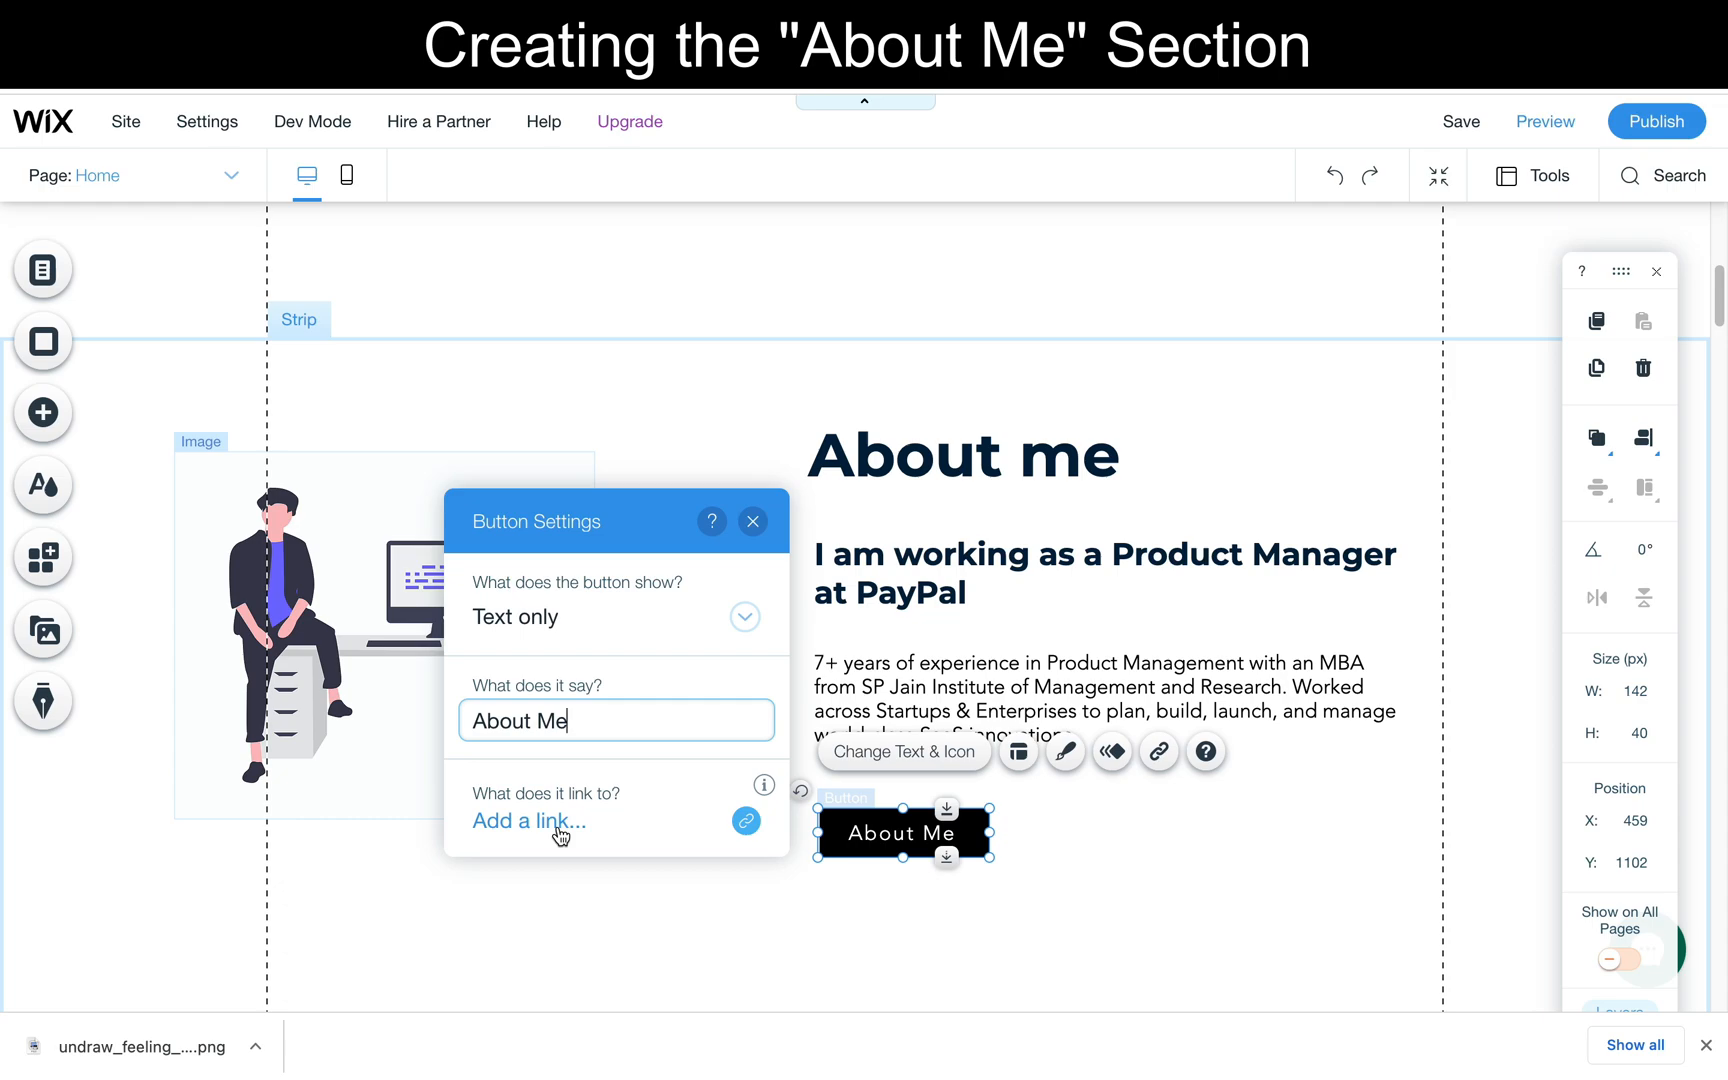
pyautogui.click(722, 900)
pyautogui.click(1118, 915)
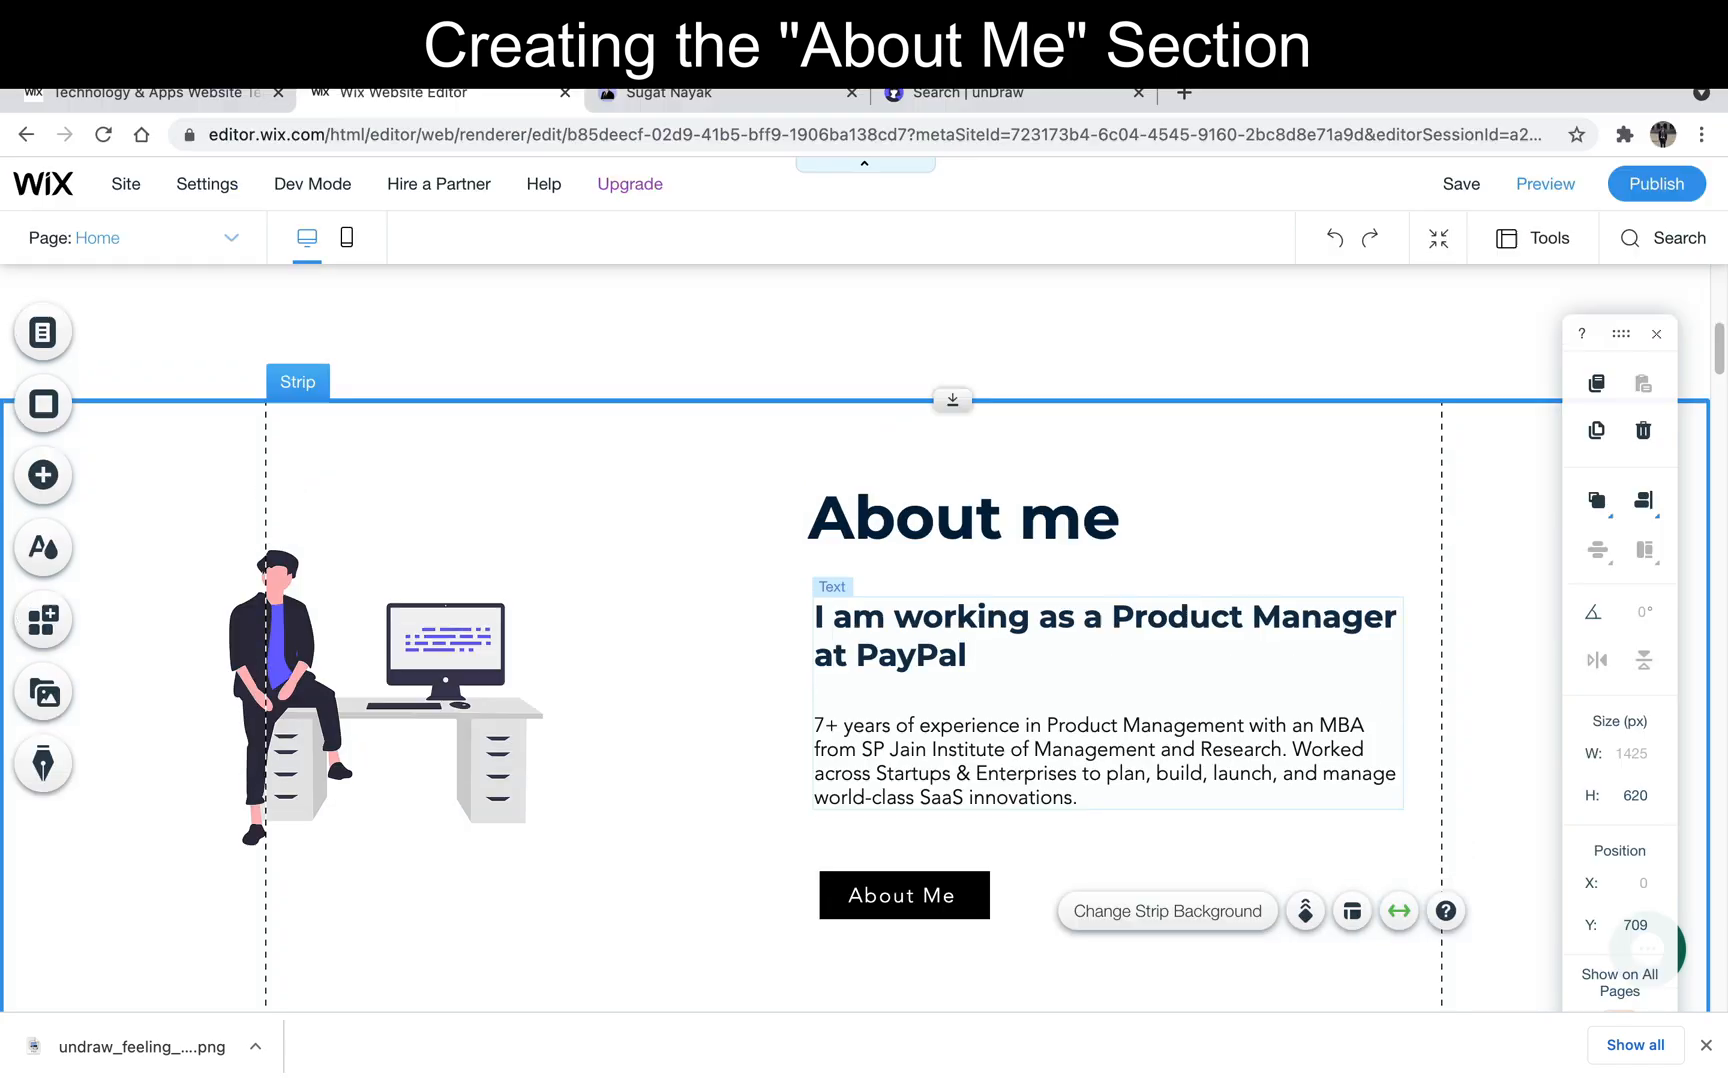
# - Check the About Me button on the reference site, and customize the Wix button's background with the blue theme color #286EB0
pyautogui.click(714, 92)
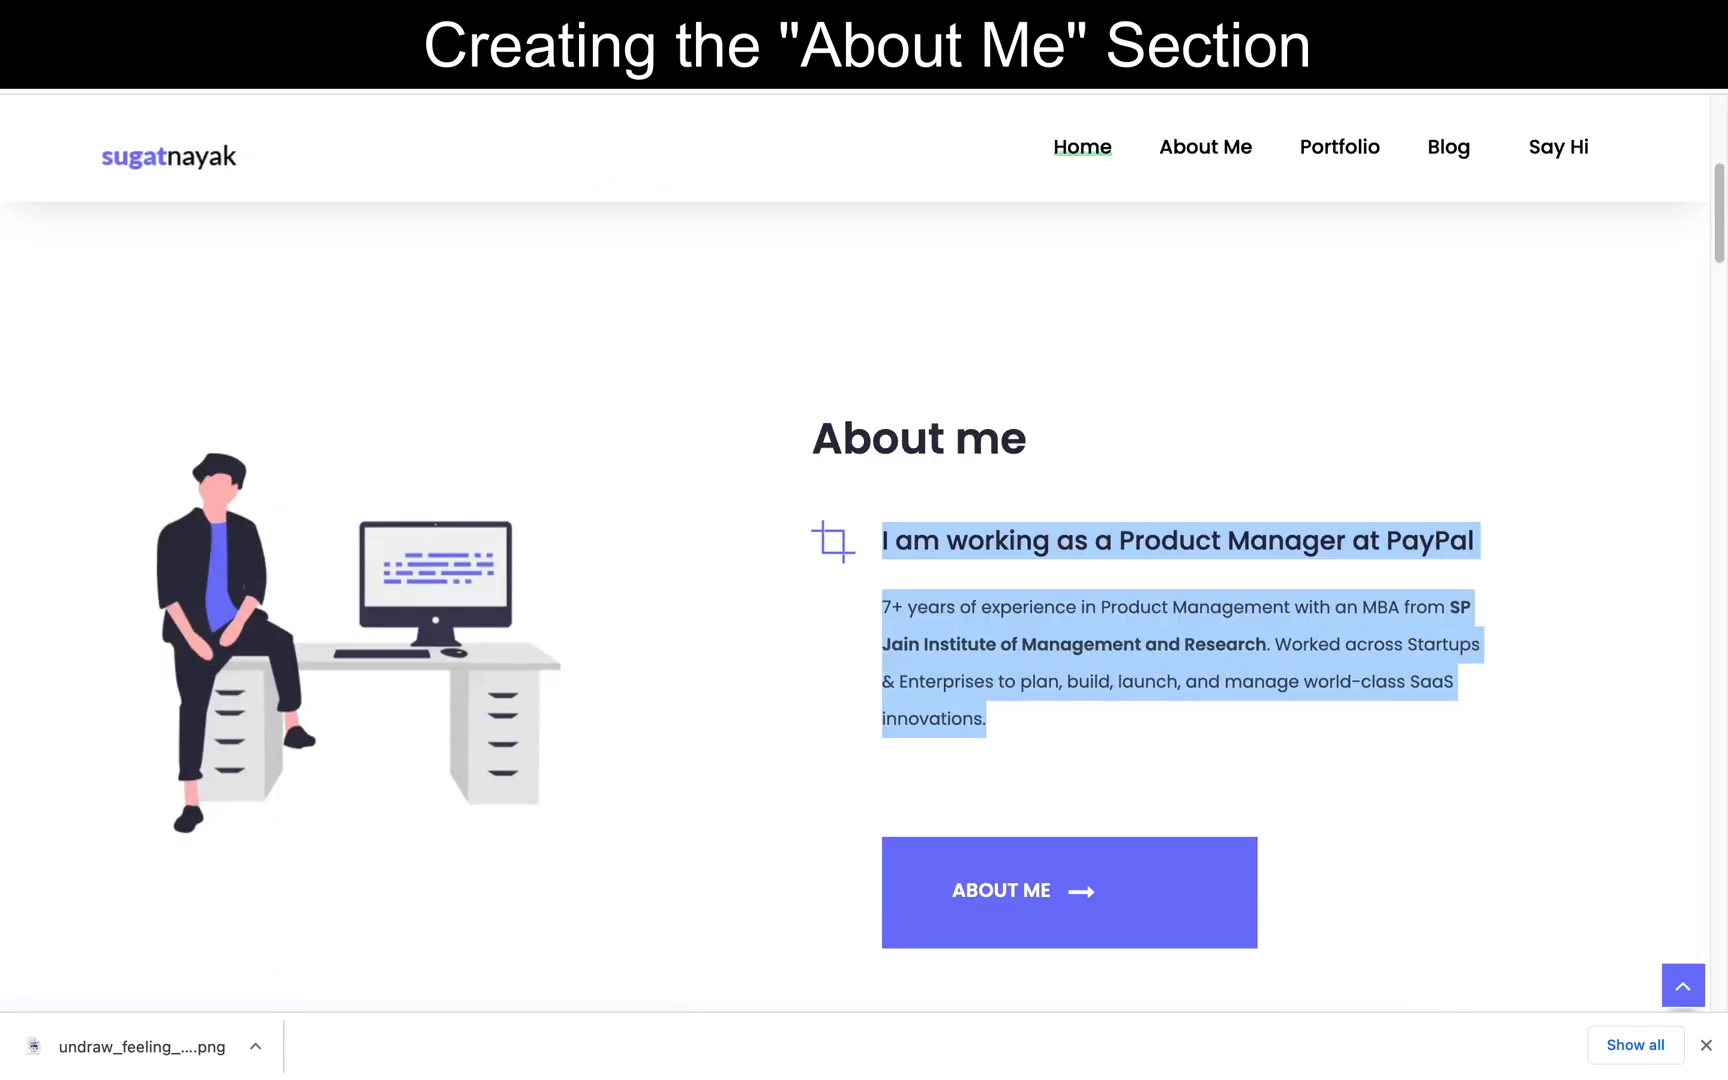
pyautogui.hotkey('ctrl', 'Tab')
pyautogui.click(979, 825)
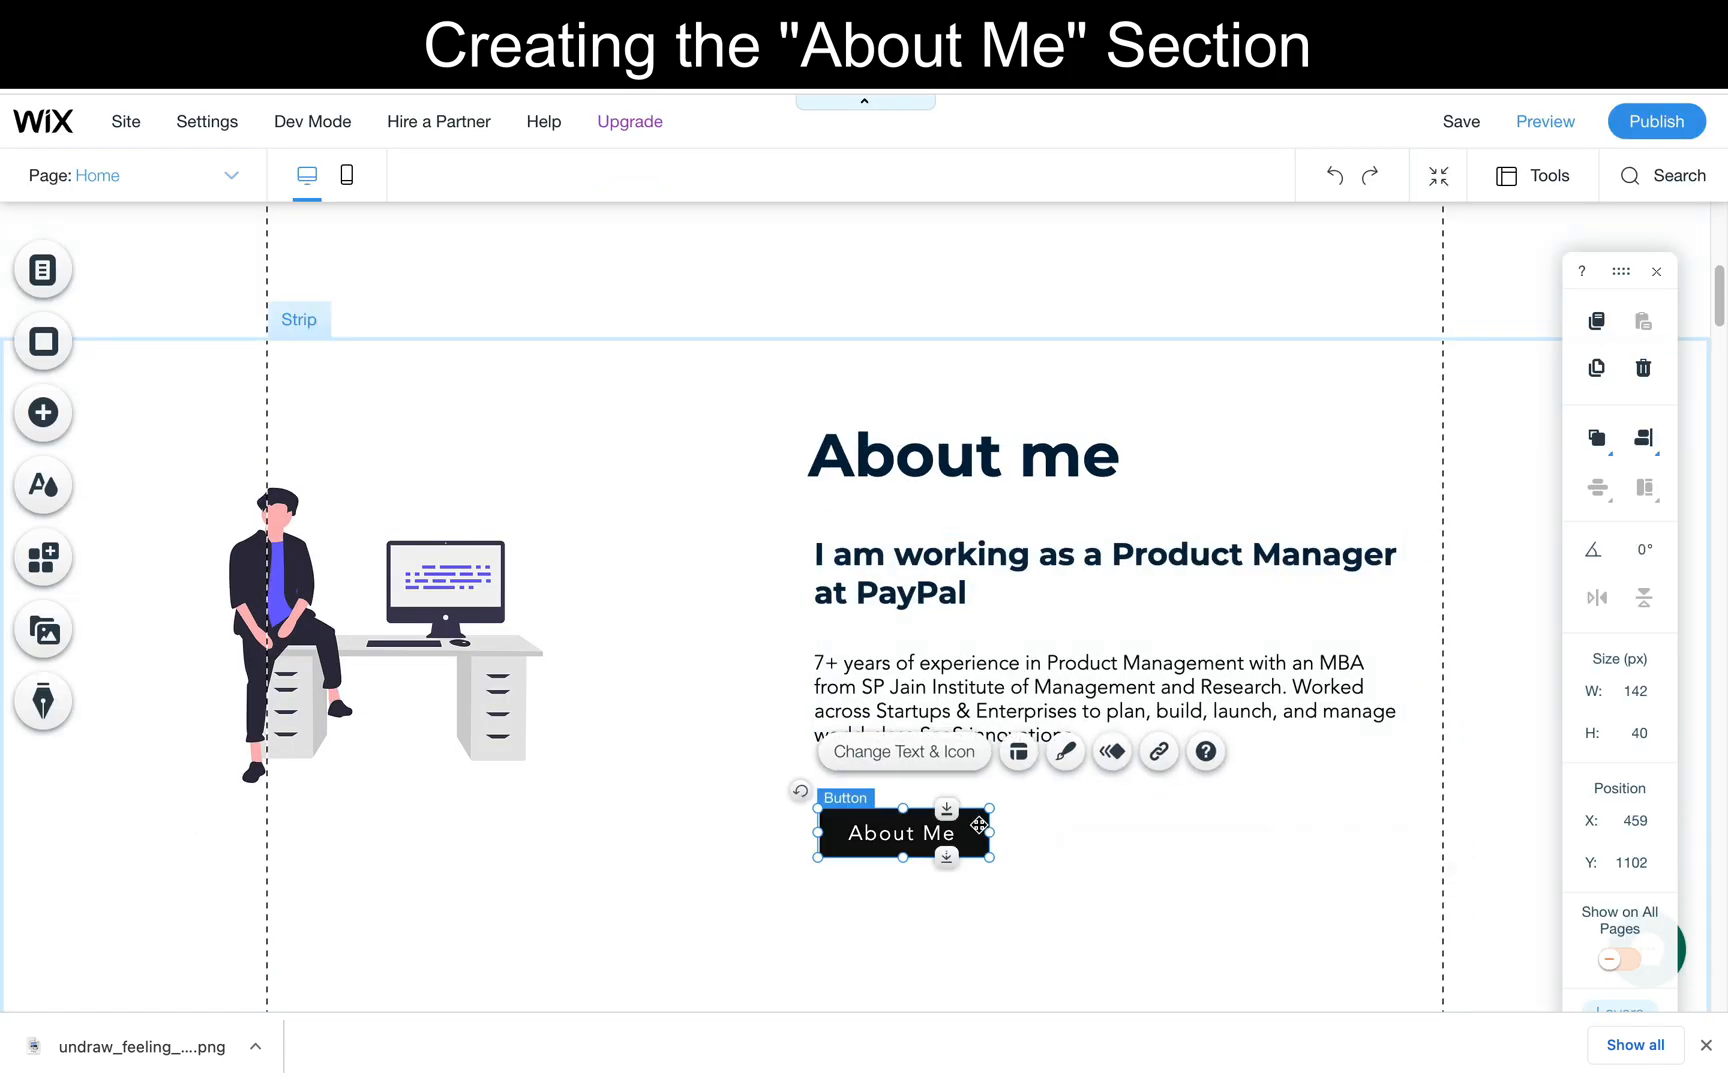
pyautogui.click(1064, 752)
pyautogui.click(694, 462)
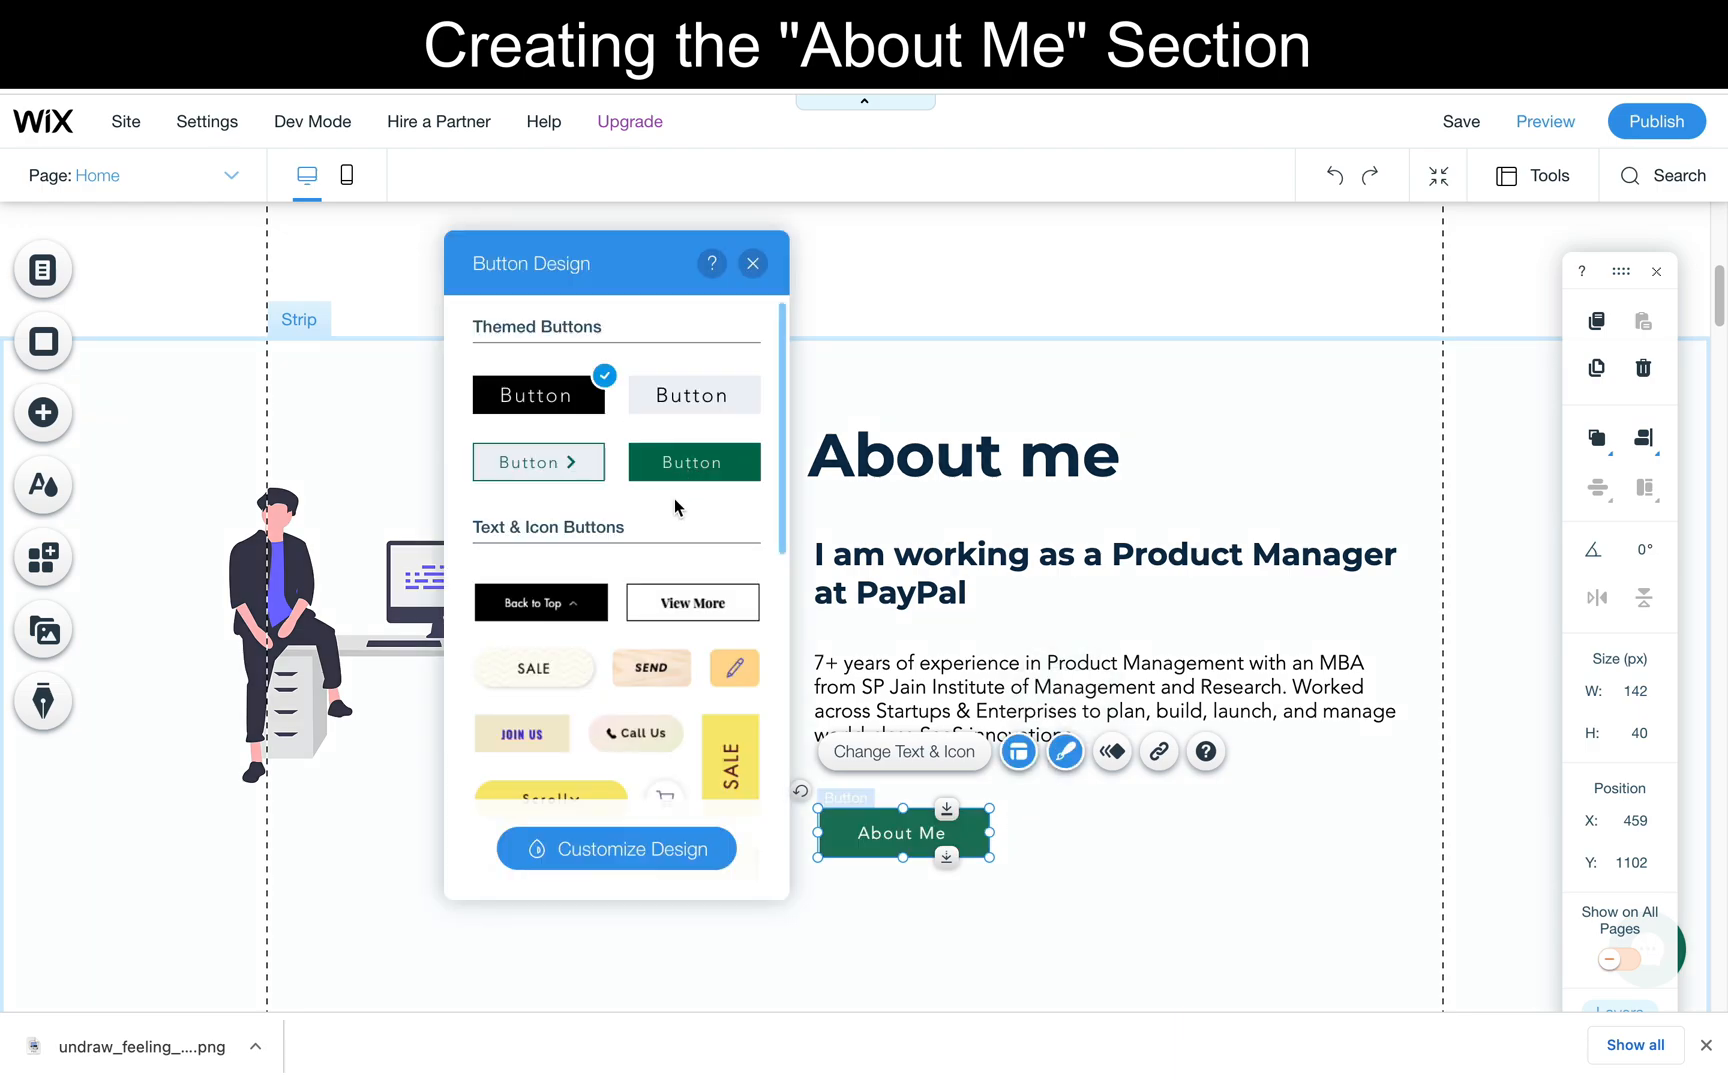
pyautogui.click(599, 848)
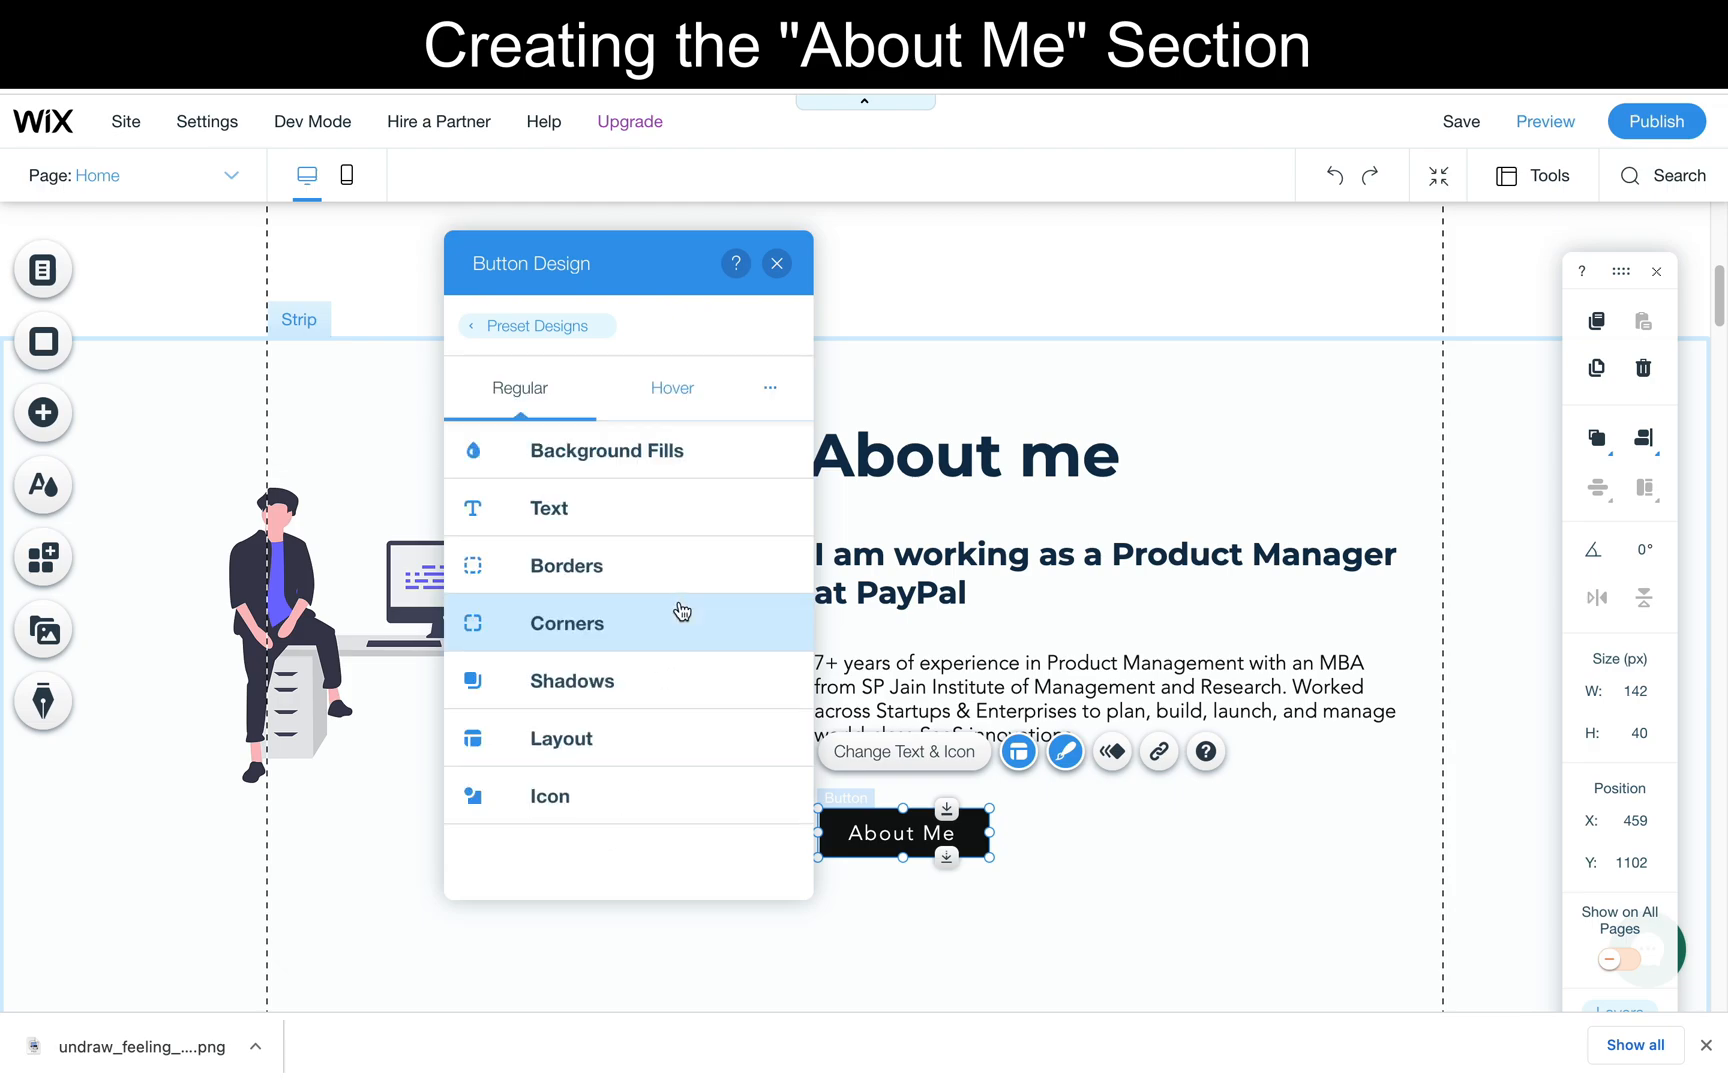
pyautogui.click(597, 470)
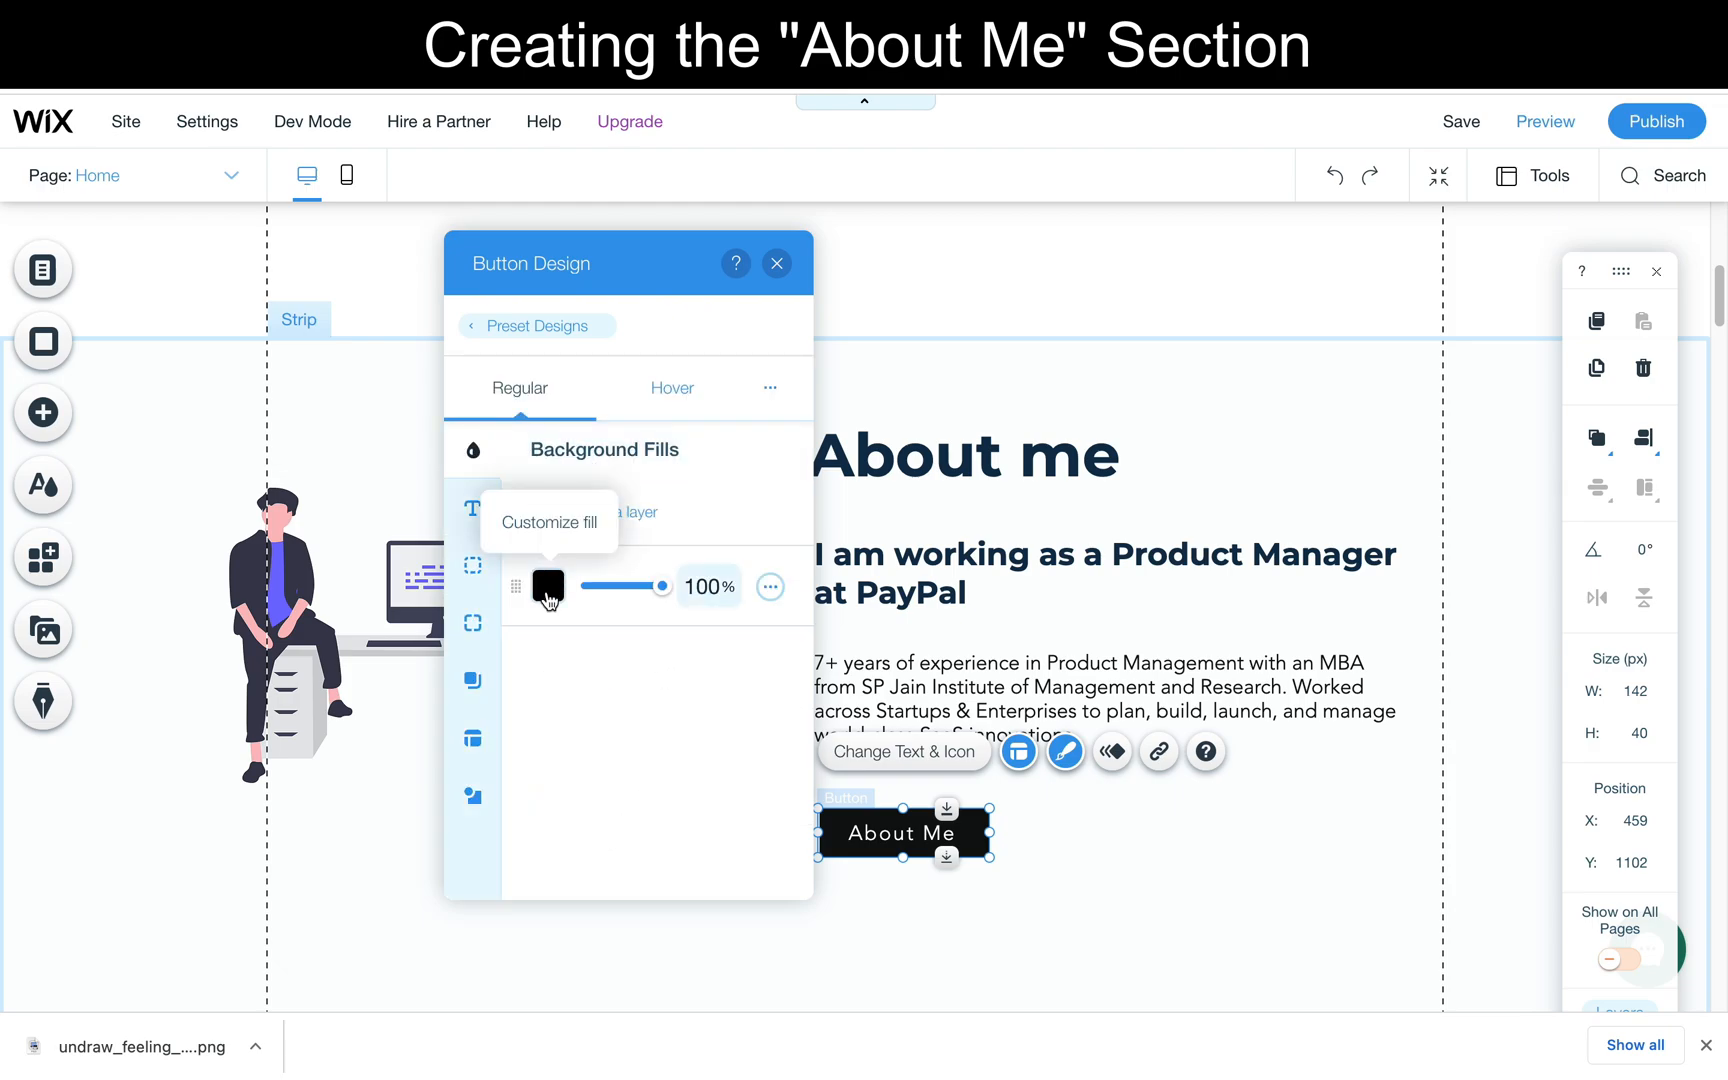
pyautogui.click(548, 585)
pyautogui.click(789, 680)
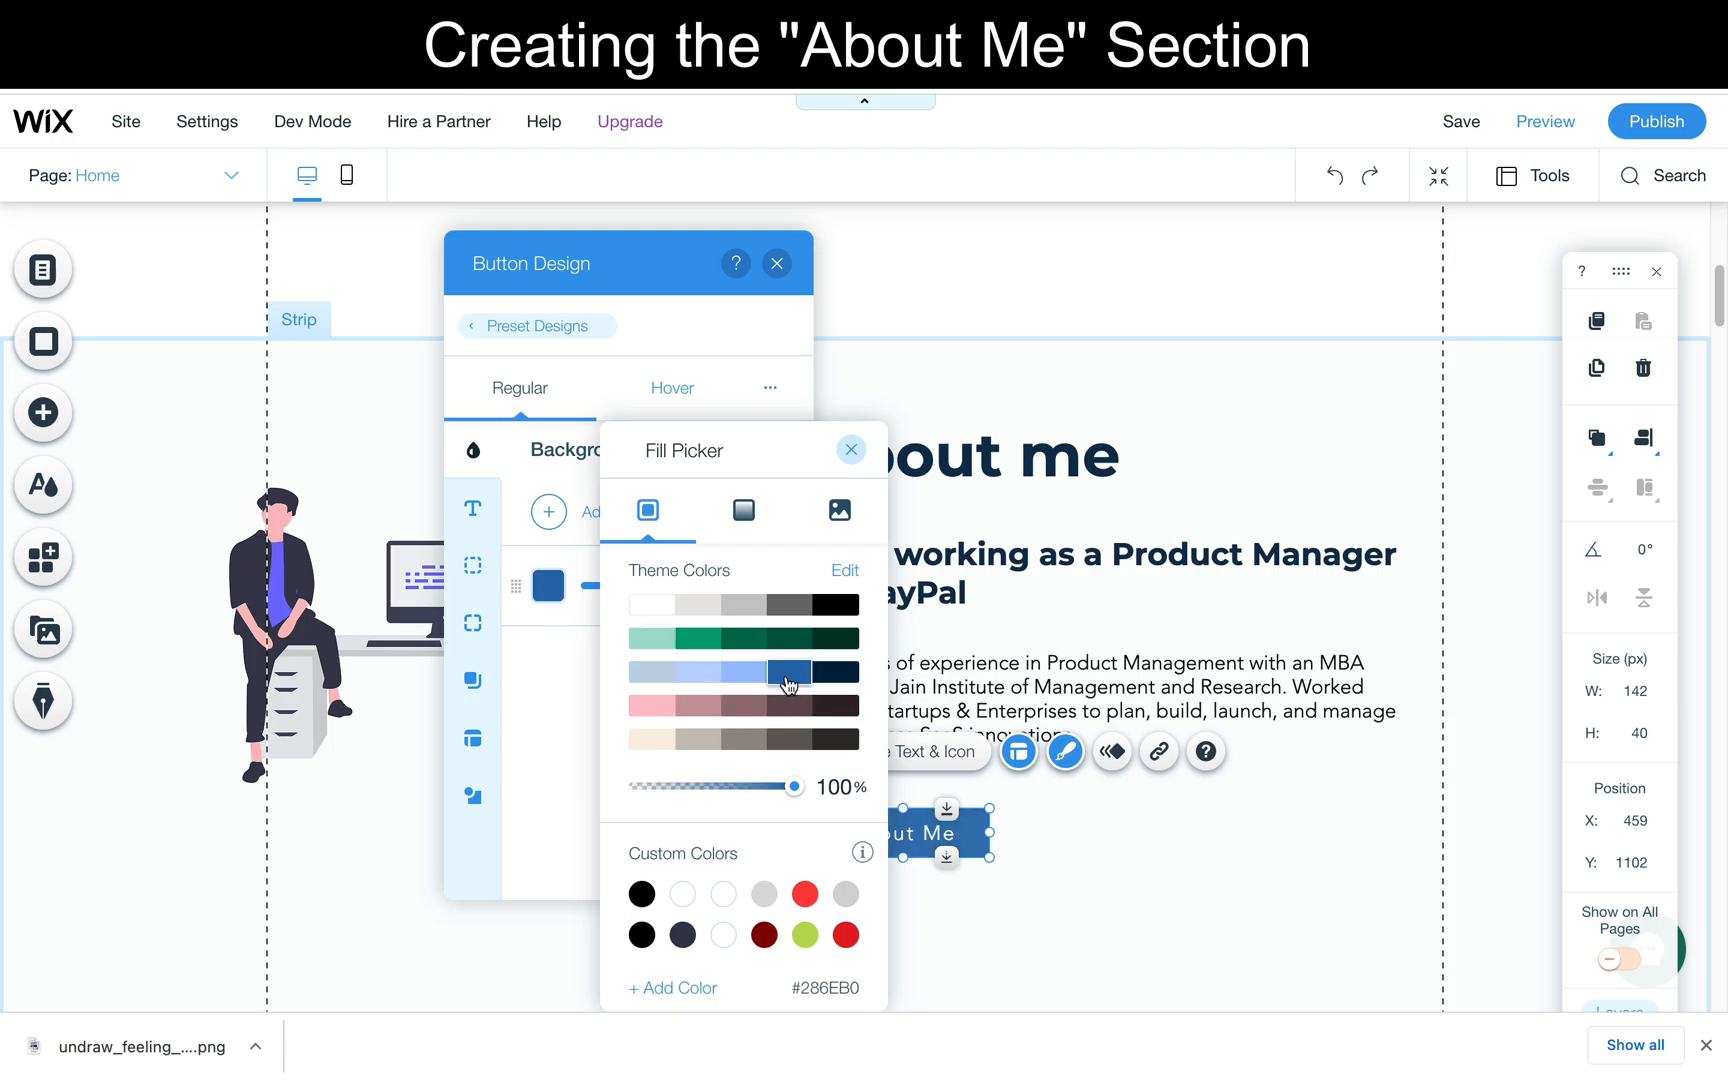
pyautogui.click(589, 697)
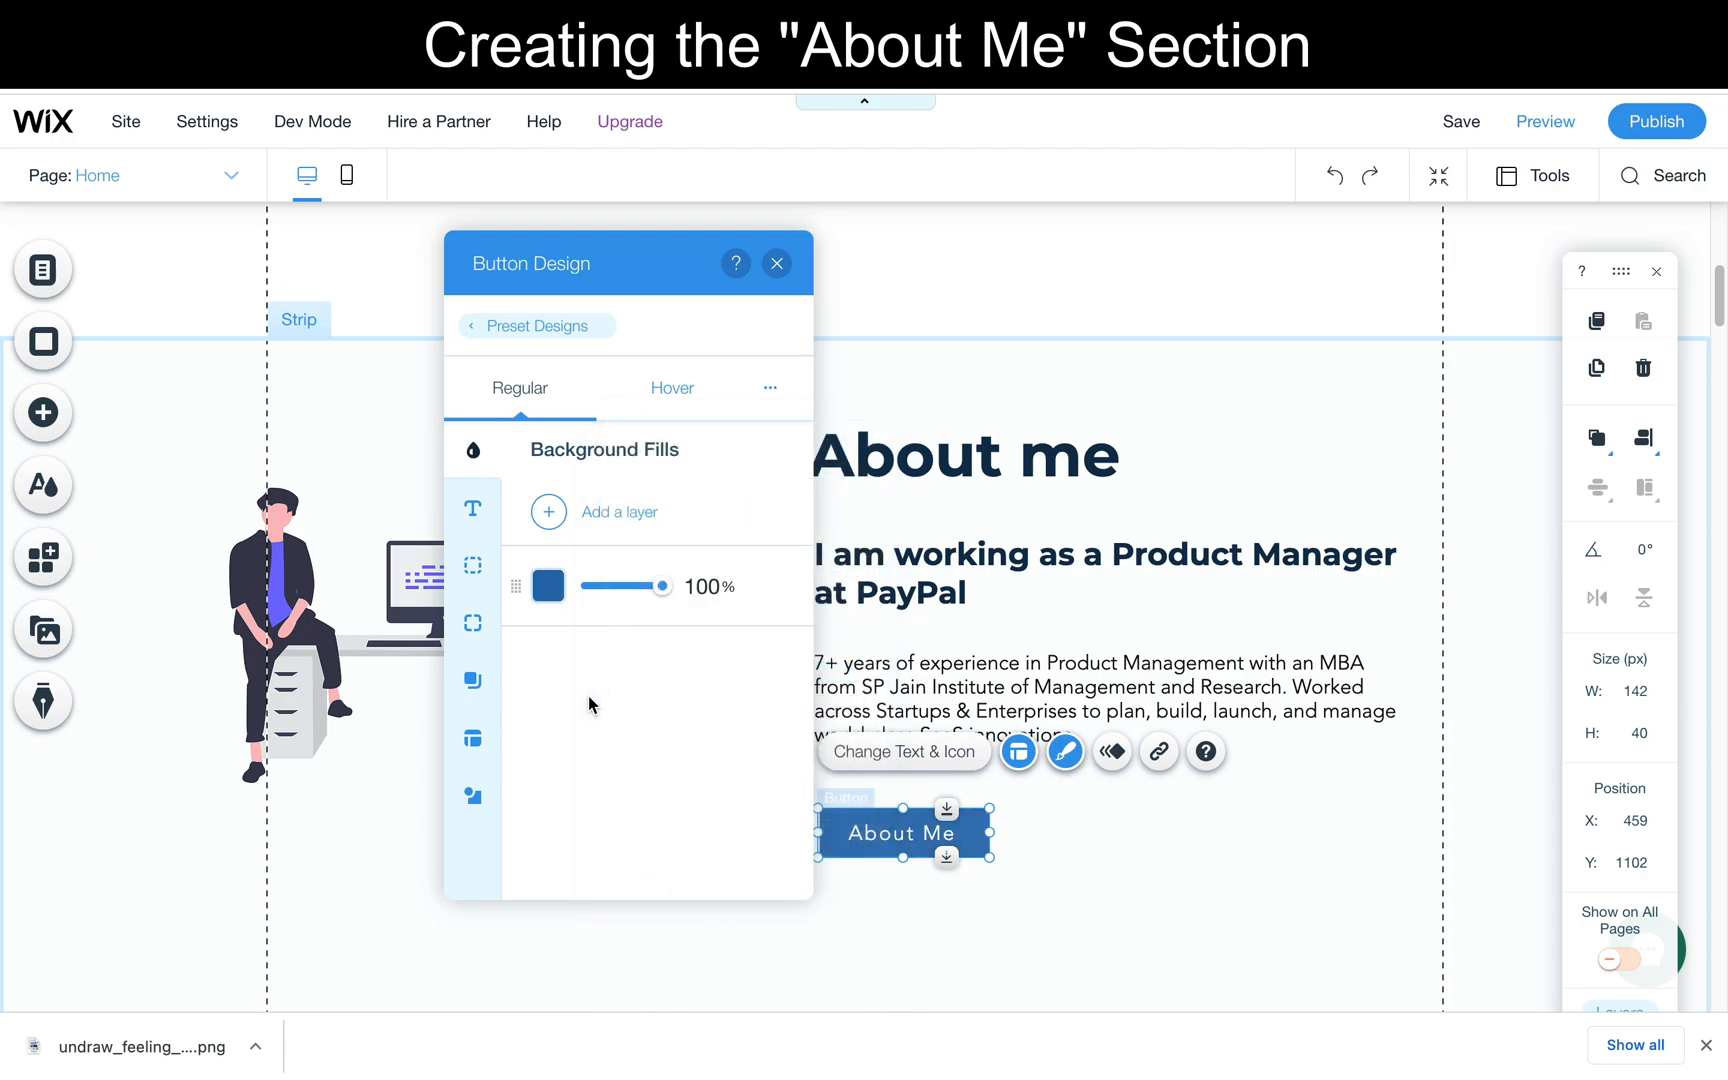
# - Look through the About Me button's border and corner options, try an outer shadow on it, and close the button design settings
pyautogui.click(471, 566)
pyautogui.click(471, 624)
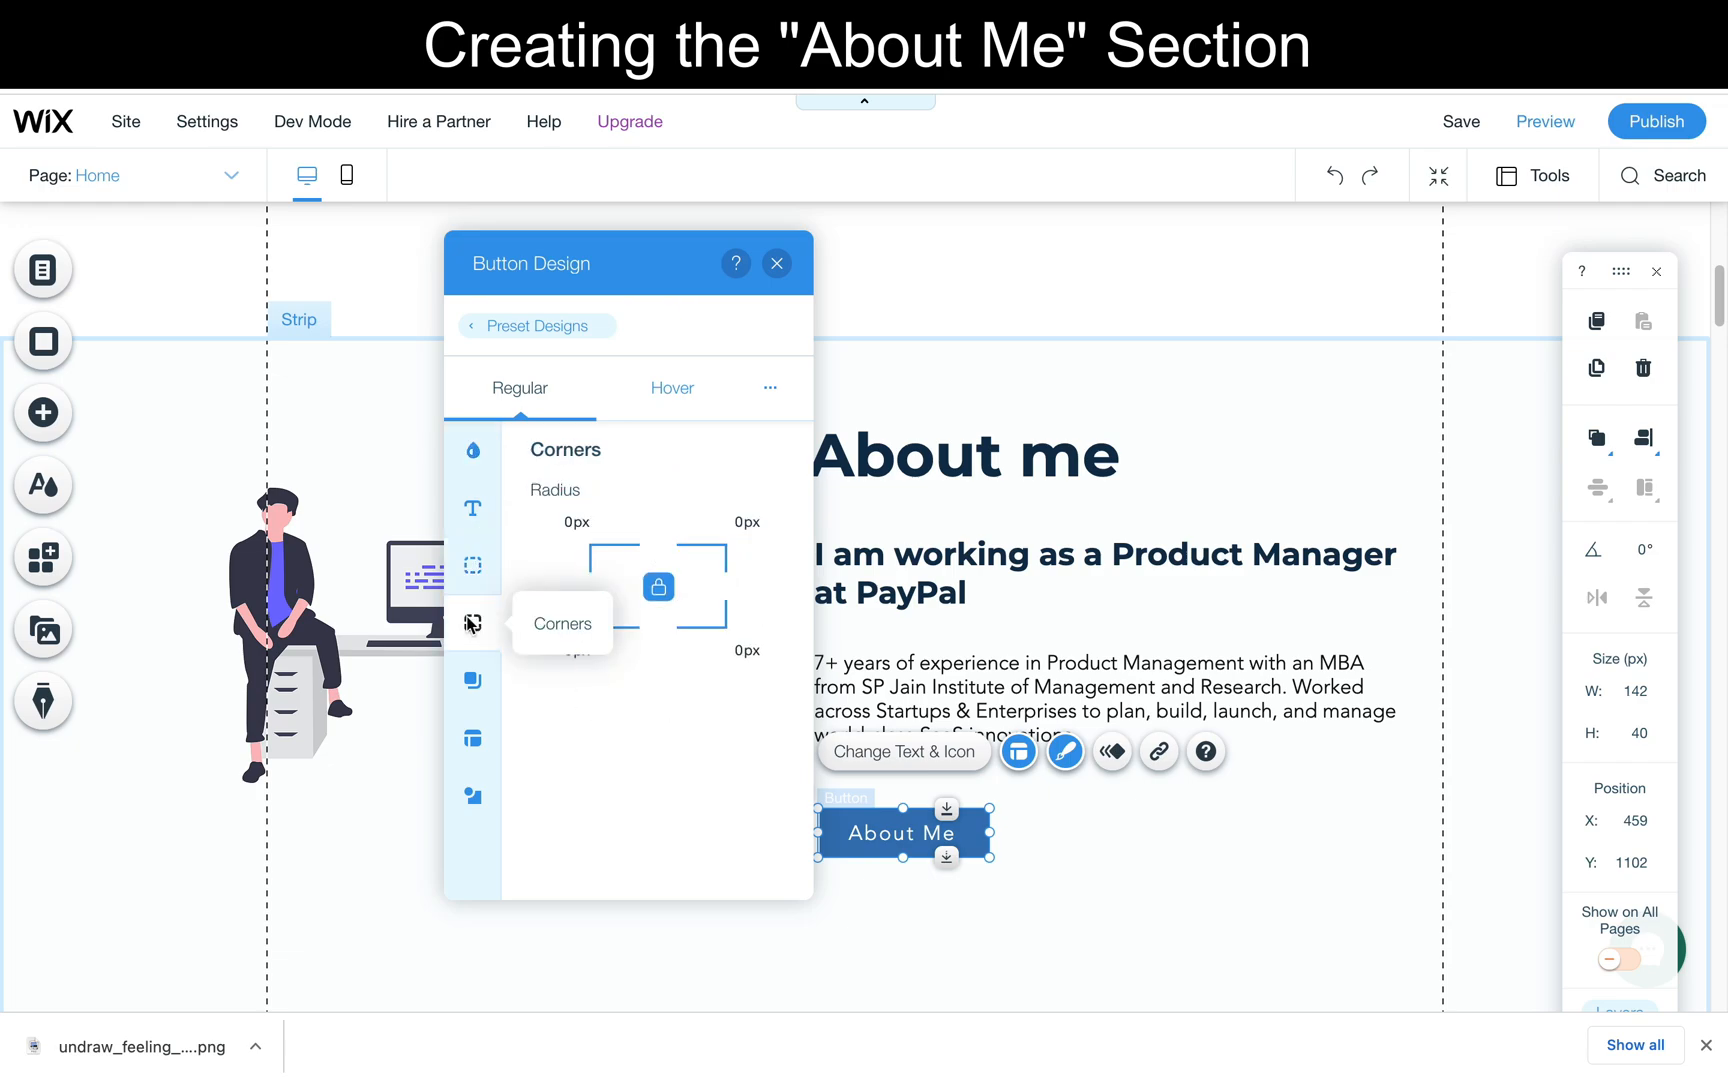
pyautogui.click(473, 680)
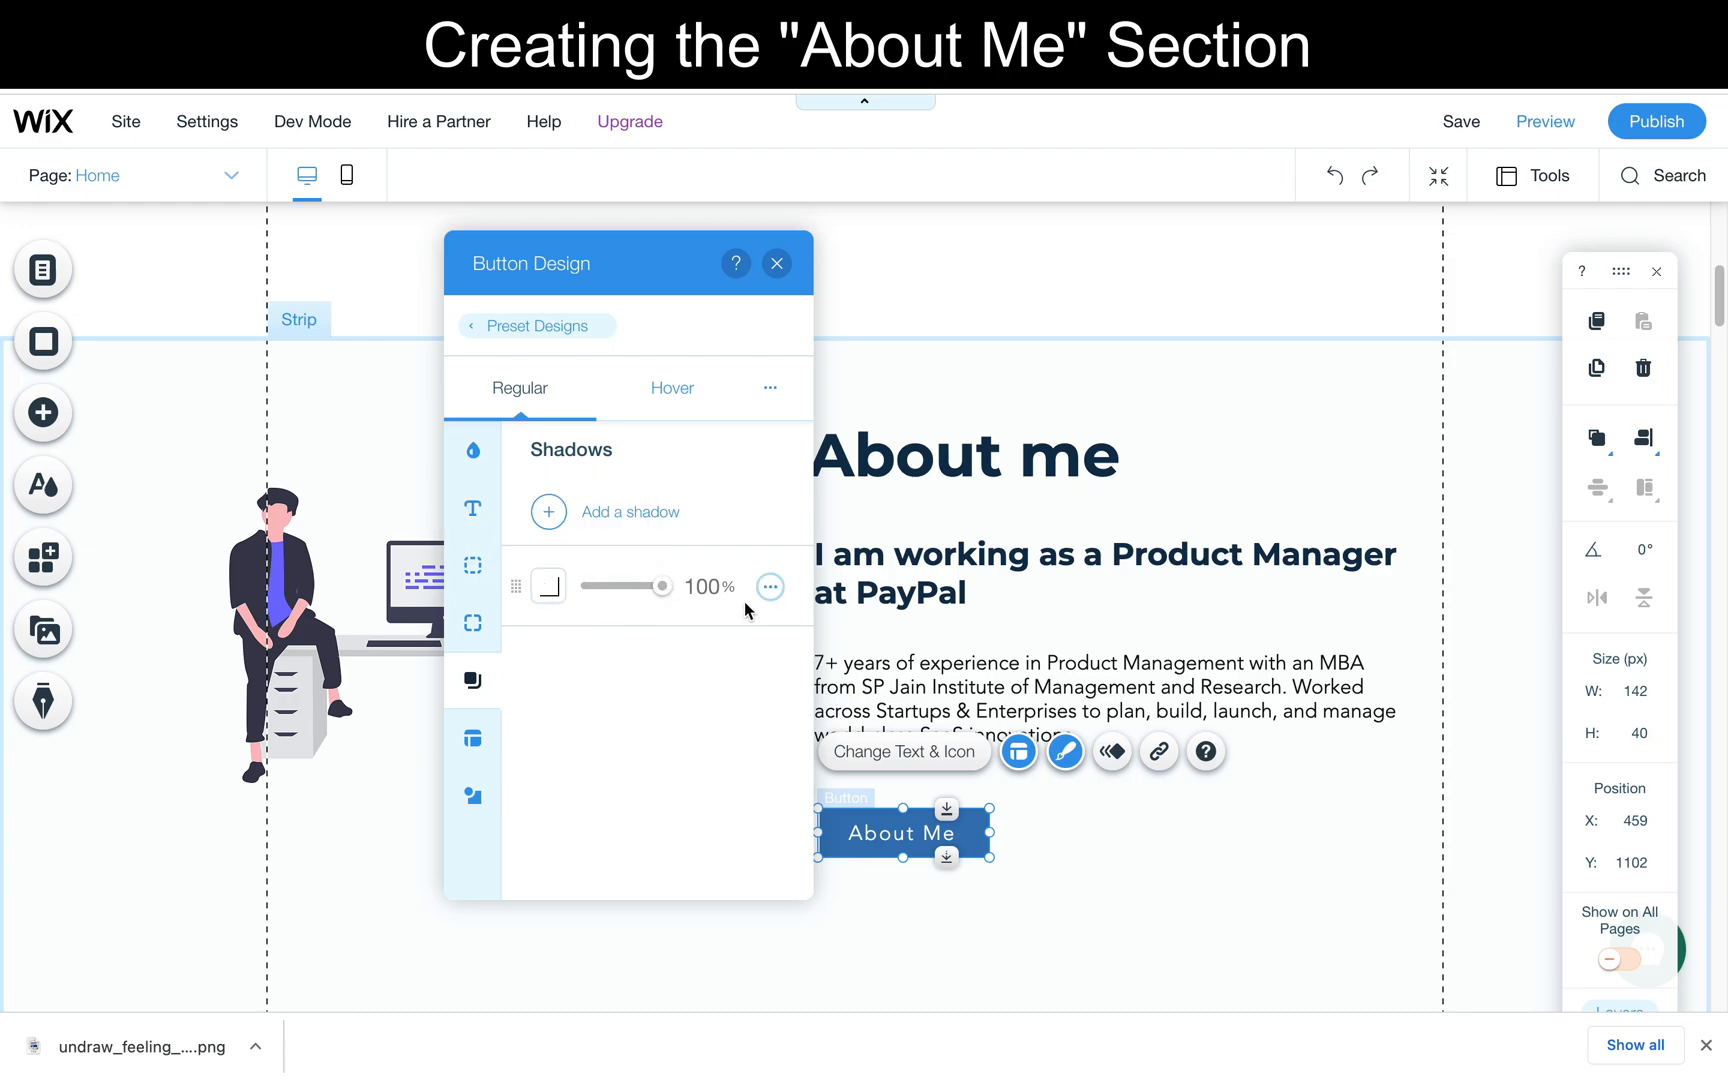
pyautogui.click(567, 534)
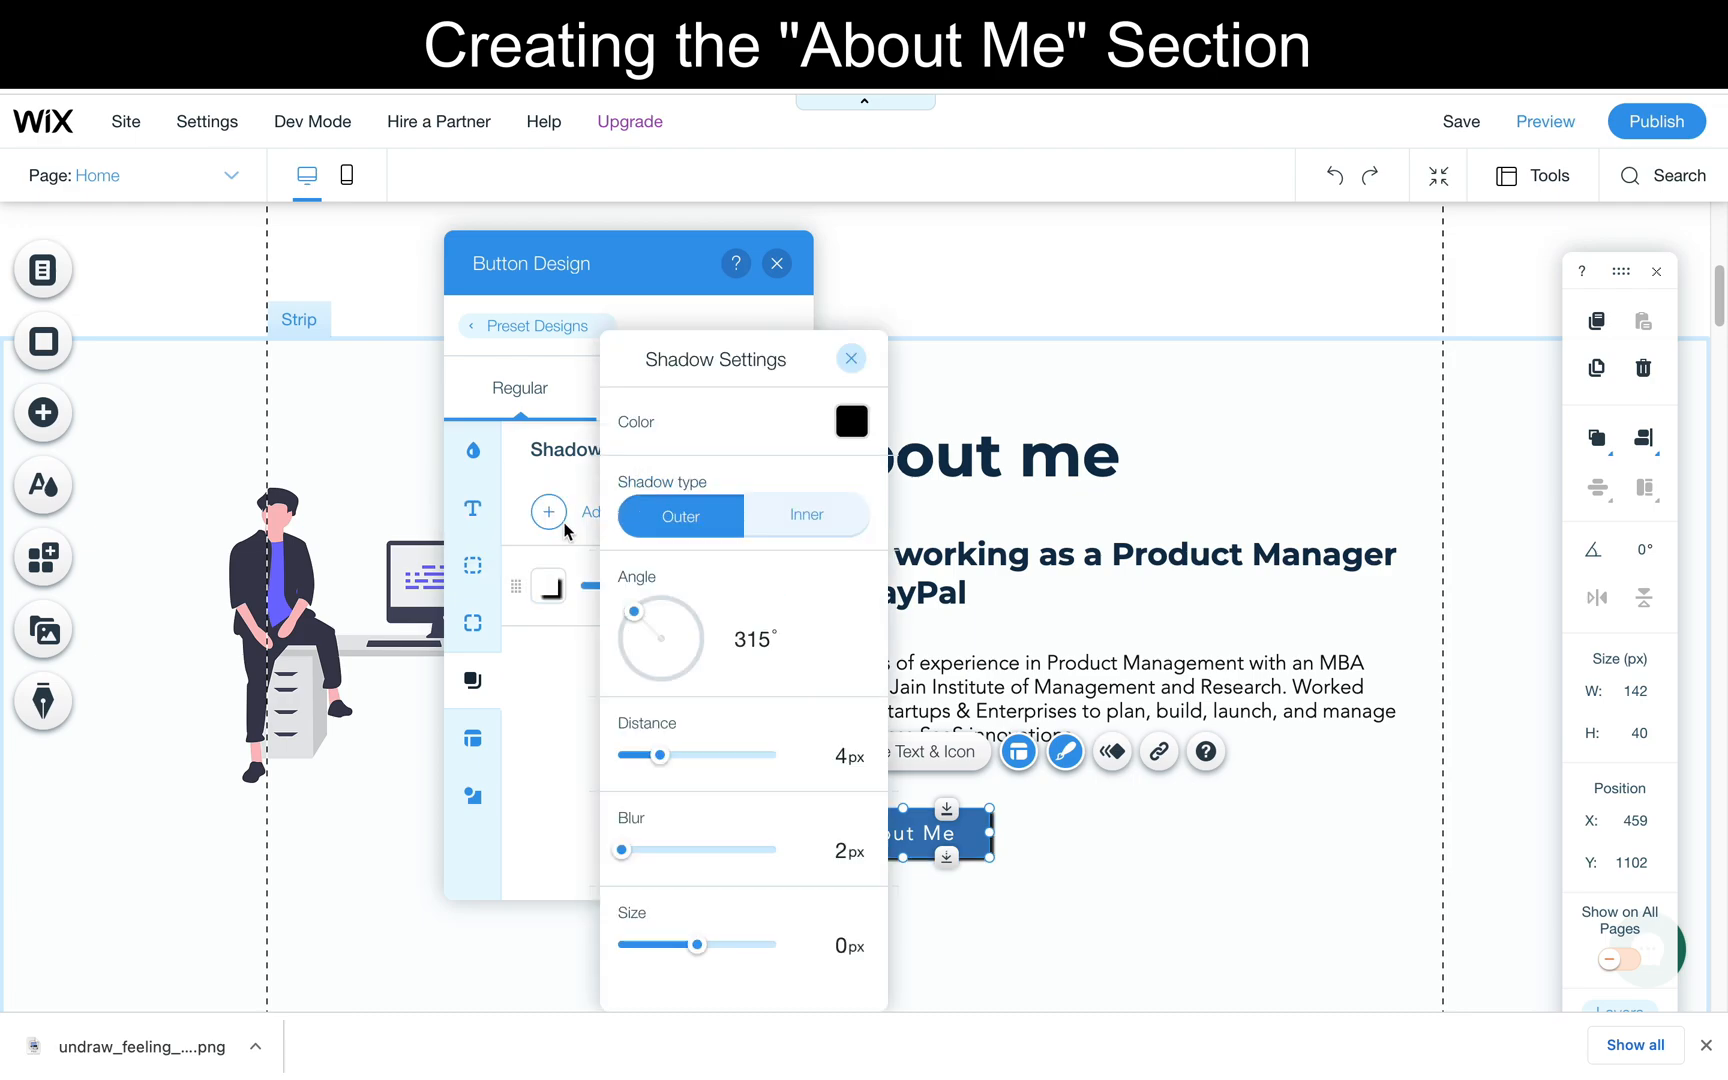
pyautogui.click(585, 716)
pyautogui.click(473, 620)
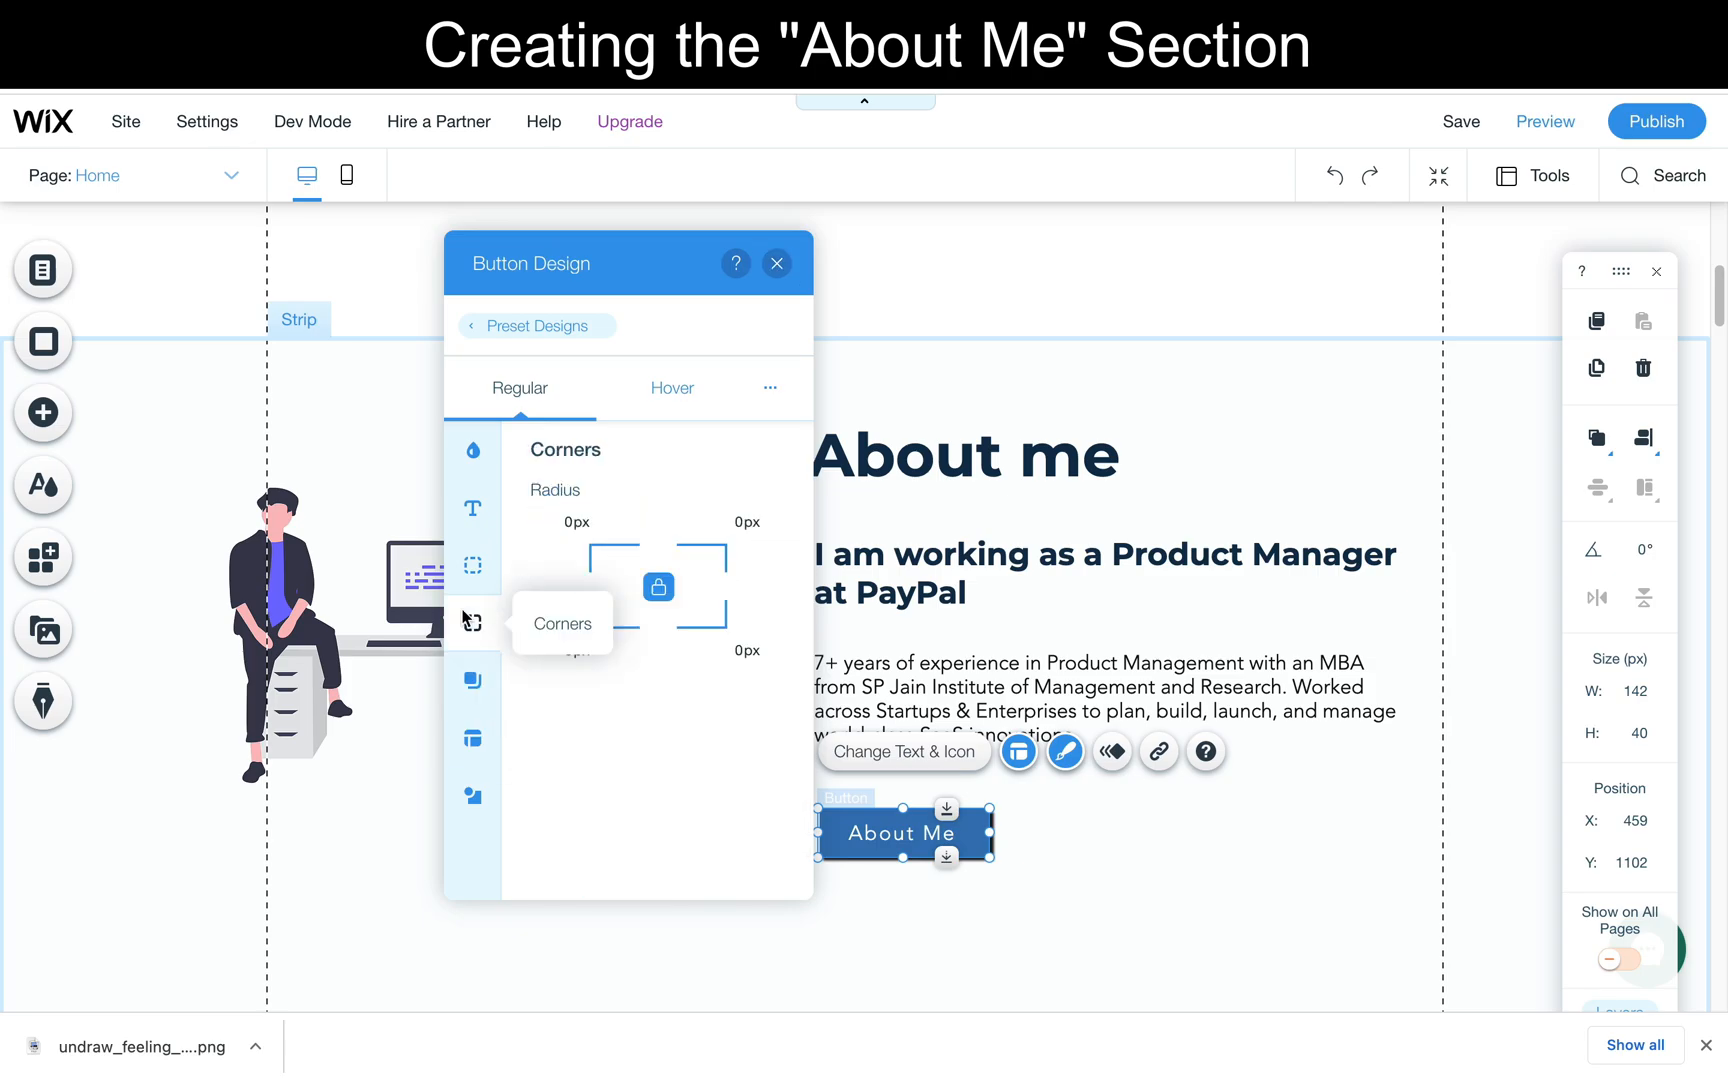
pyautogui.click(777, 263)
# - Move the About Me button slightly up, closer to the bio paragraph
pyautogui.click(1075, 855)
pyautogui.moveTo(903, 833); pyautogui.dragTo(900, 812)
pyautogui.click(1260, 680)
# - Preview the site, examine the hero and About Me sections, and return to editing
pyautogui.click(1550, 124)
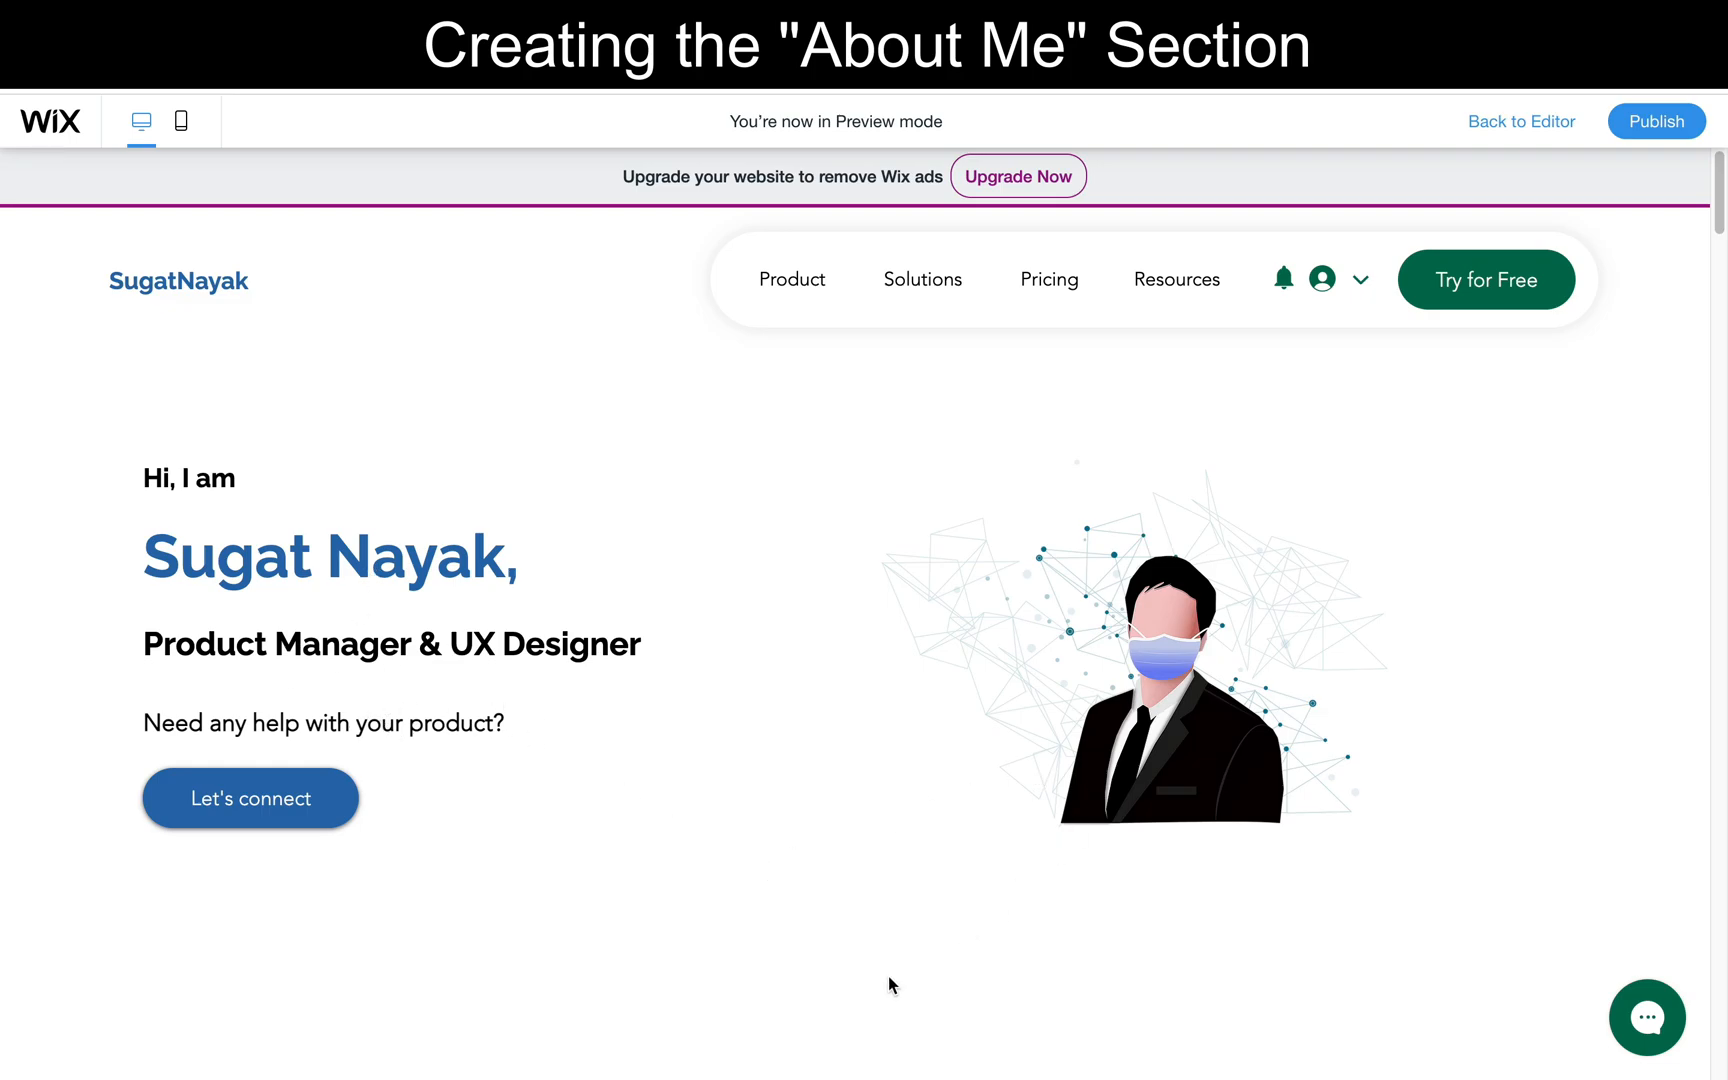
pyautogui.scroll(-3, 889, 983)
pyautogui.scroll(-2, 889, 983)
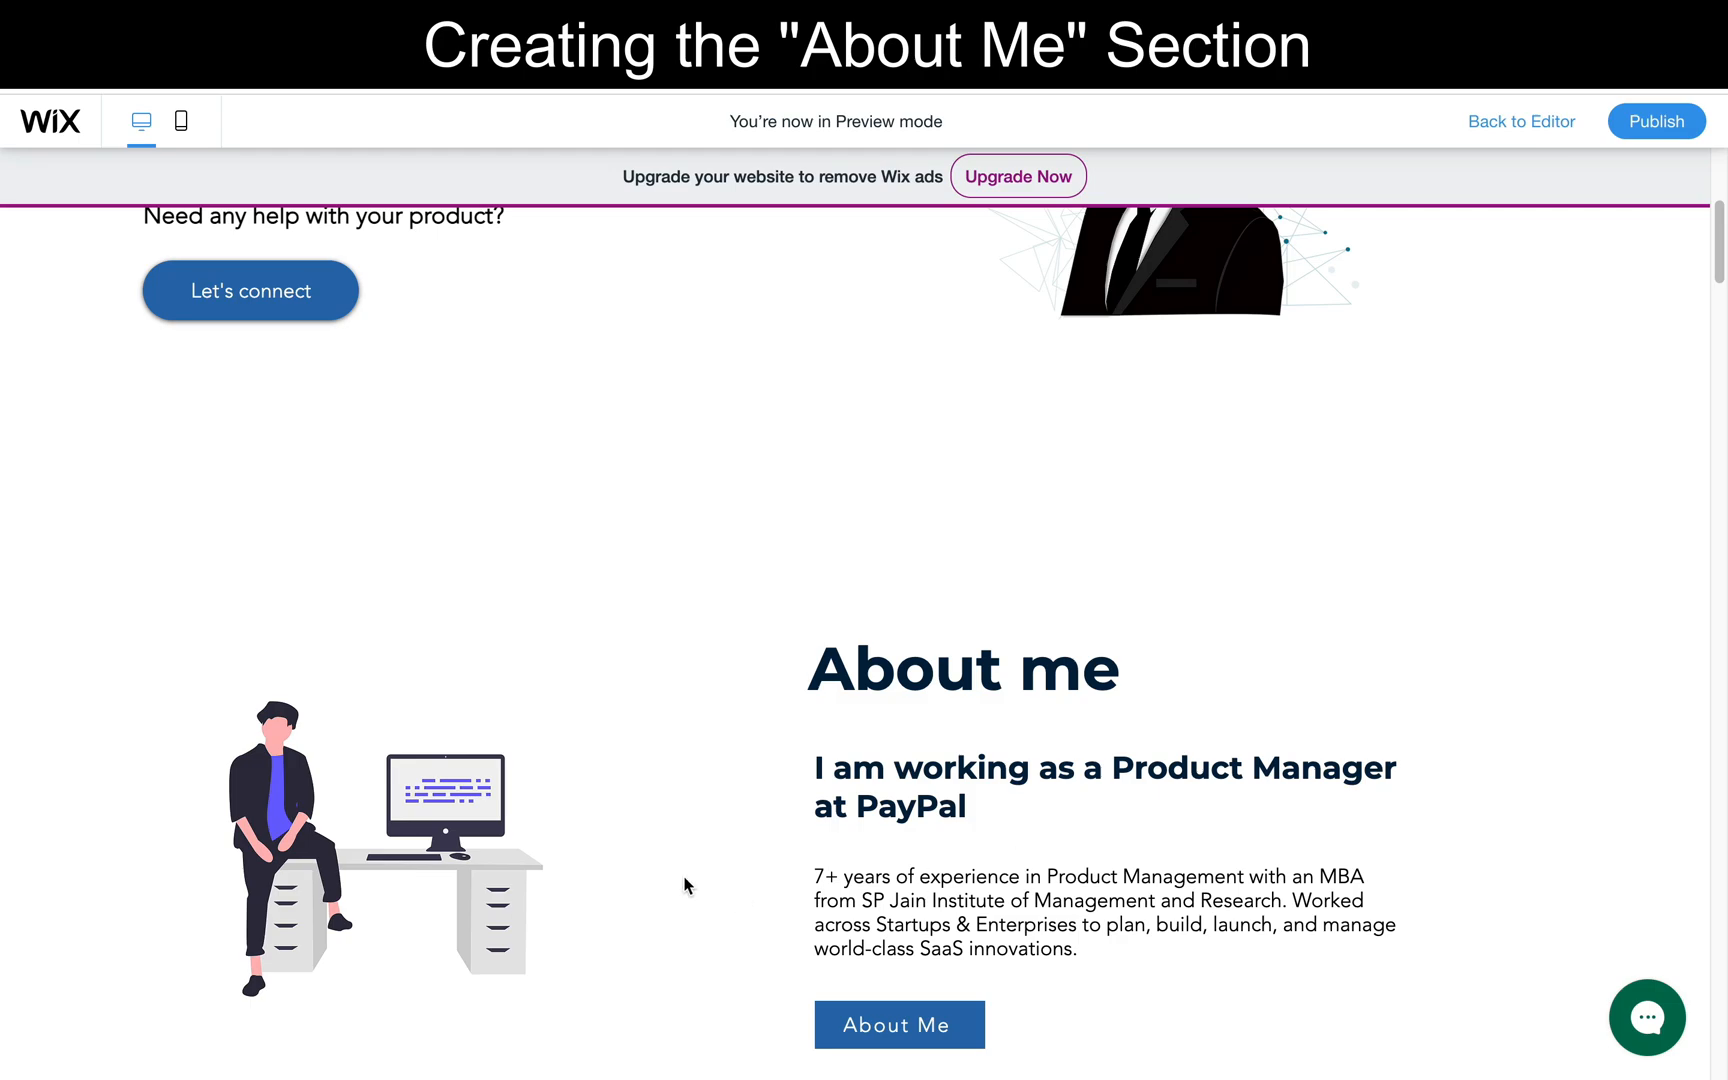
pyautogui.scroll(-2, 684, 884)
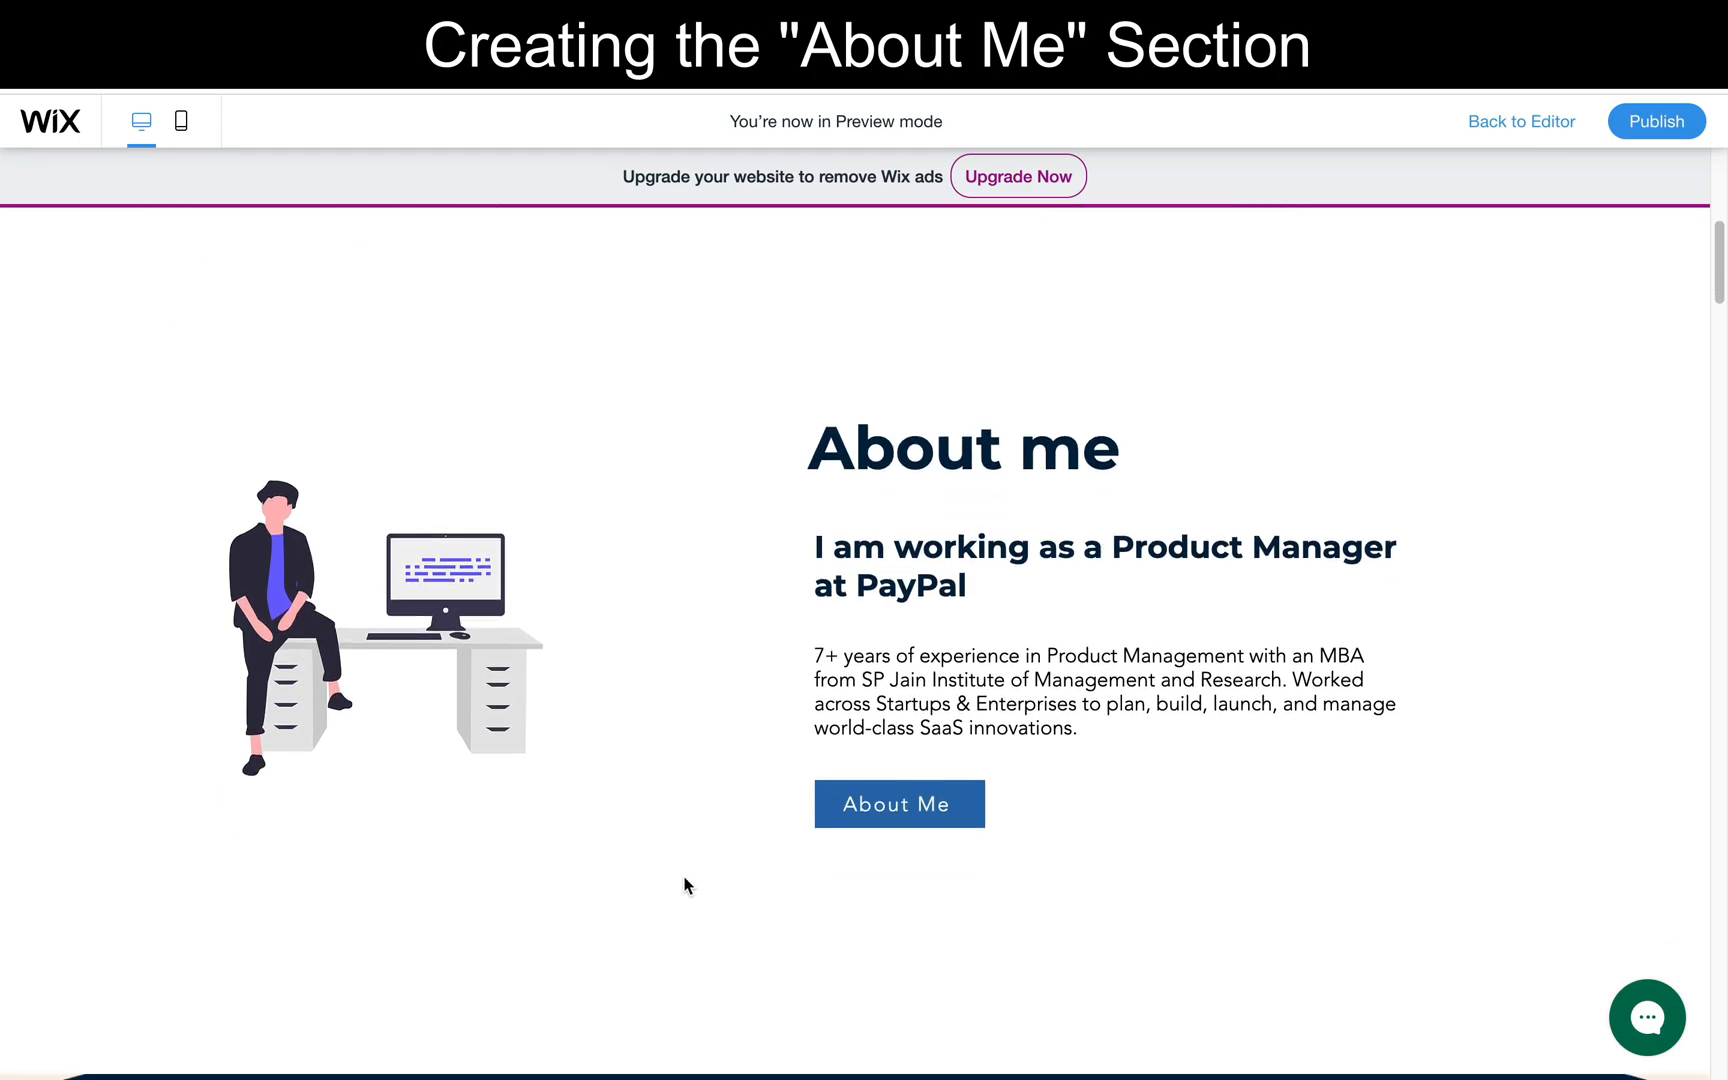
pyautogui.scroll(1, 686, 884)
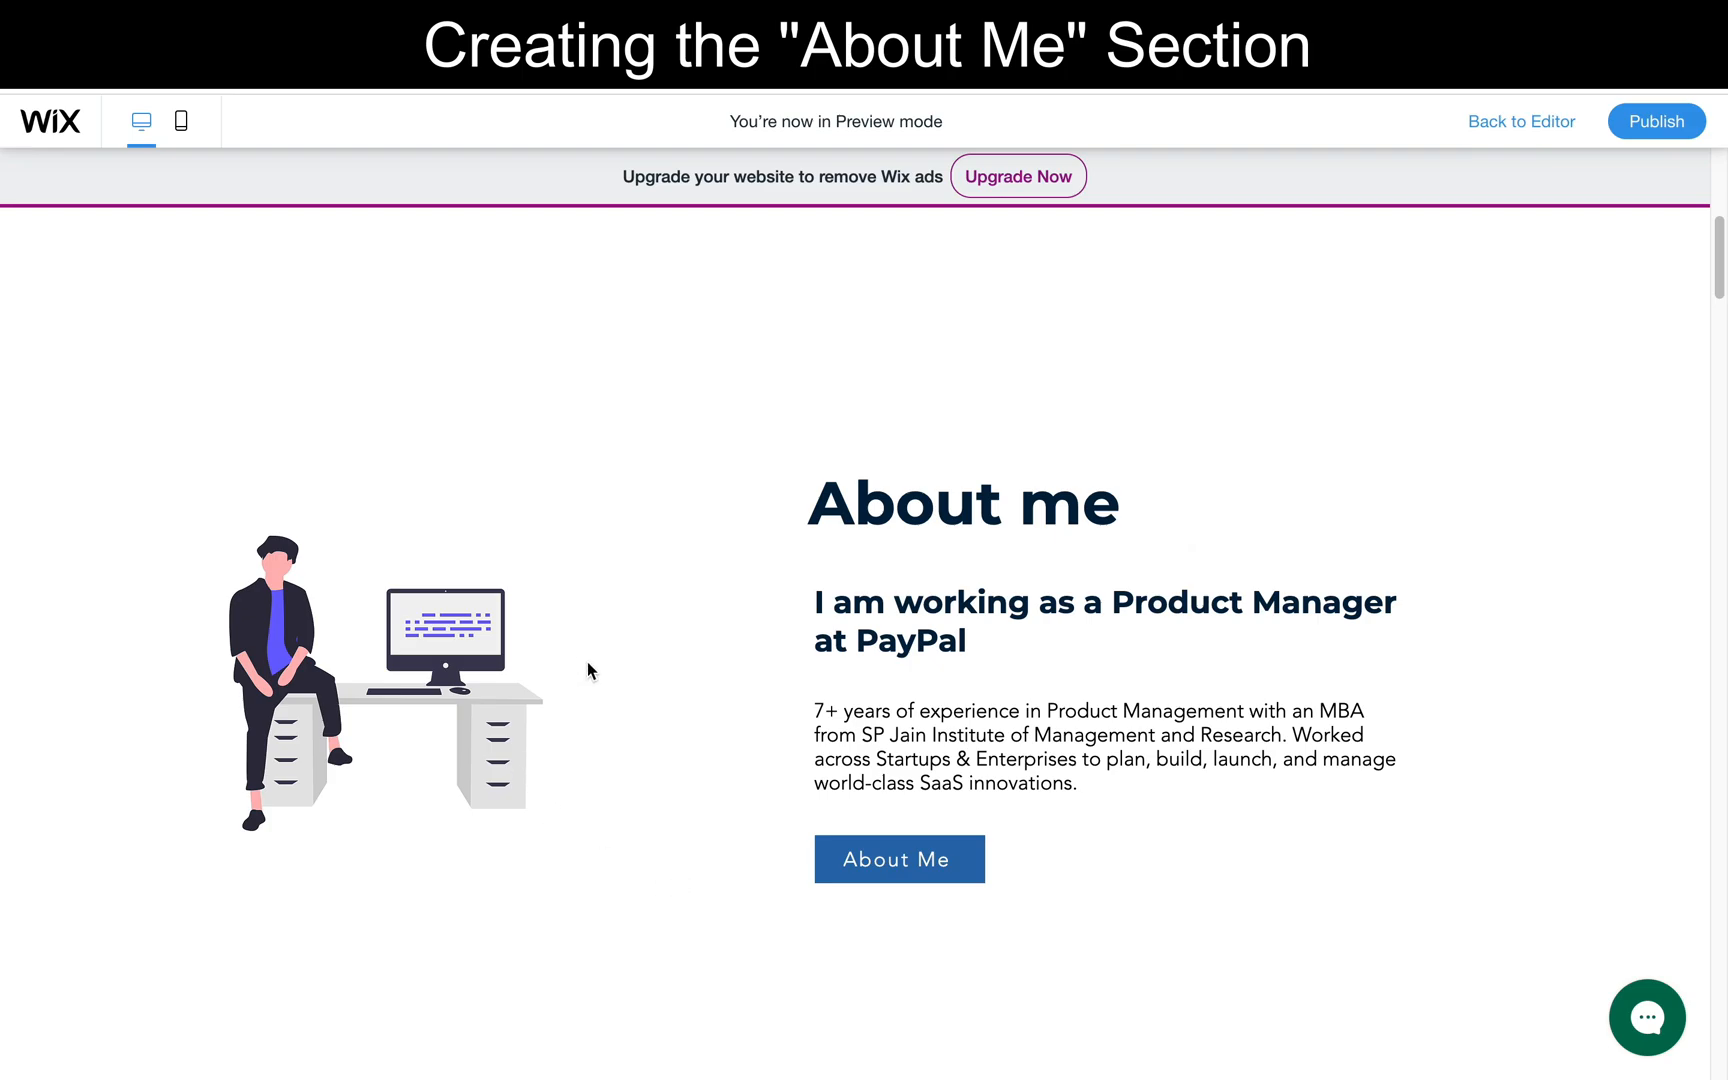
pyautogui.scroll(8, 668, 612)
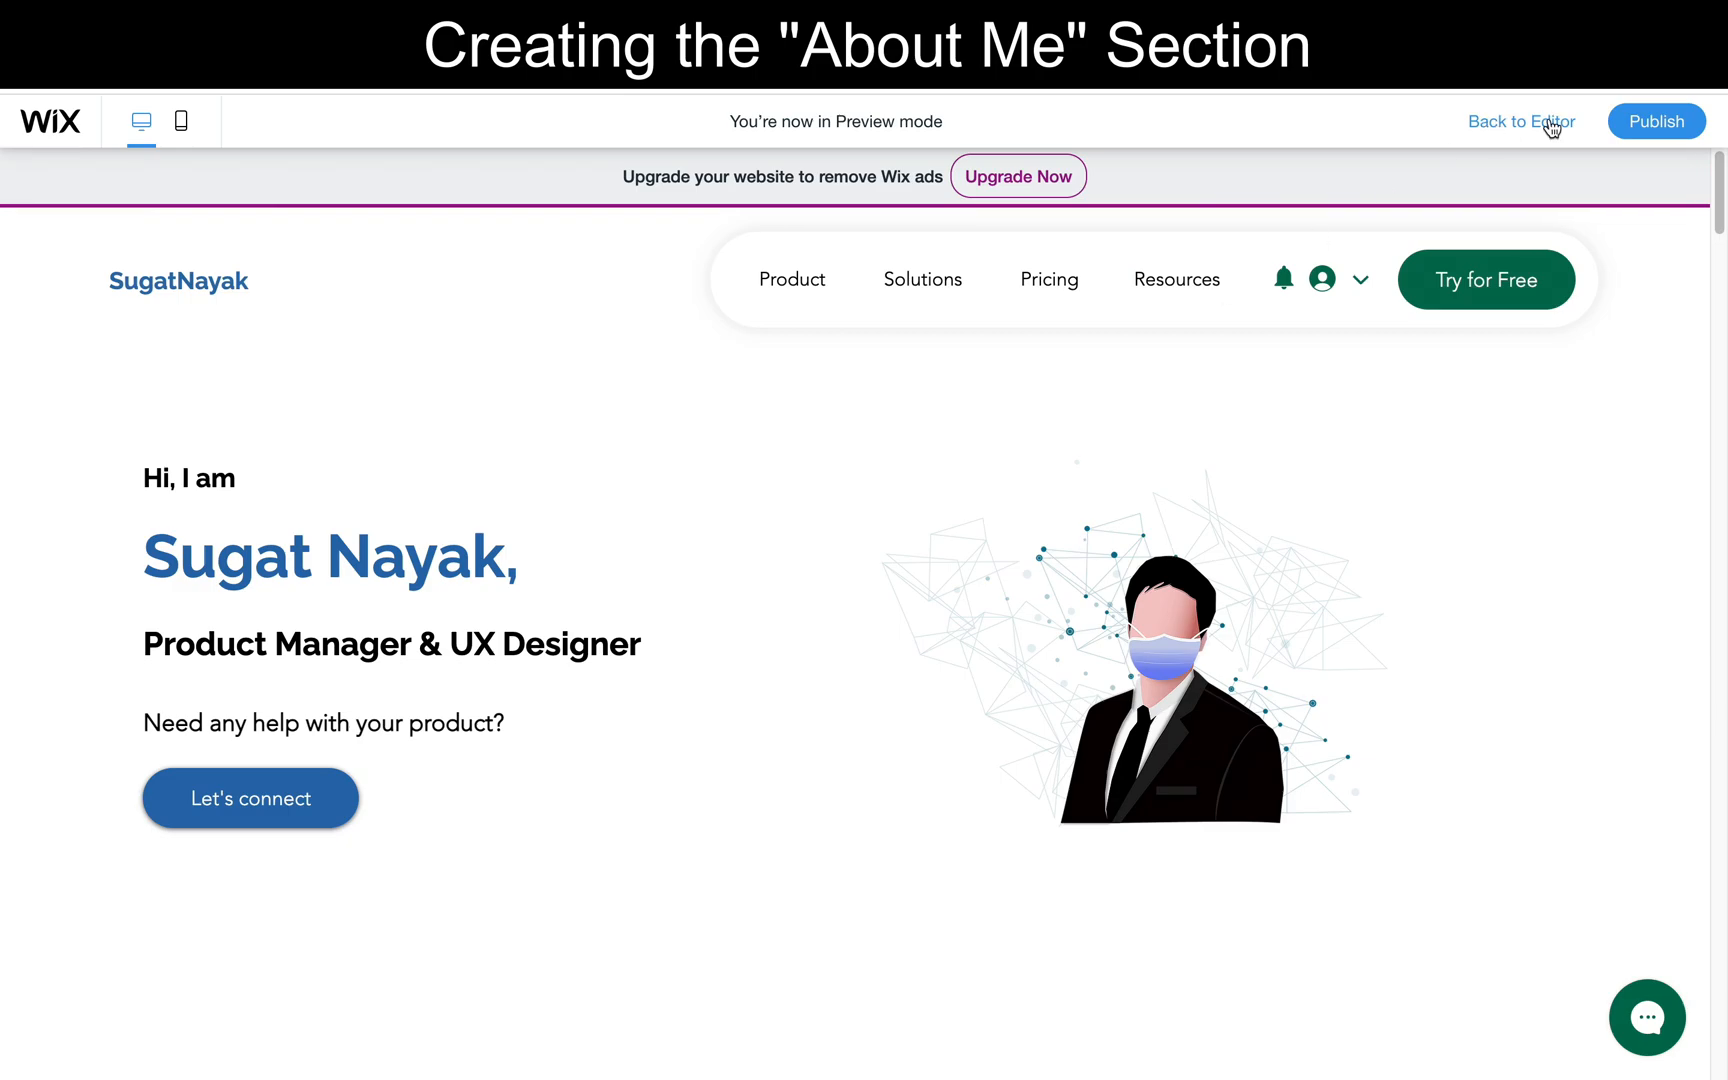
pyautogui.click(1549, 124)
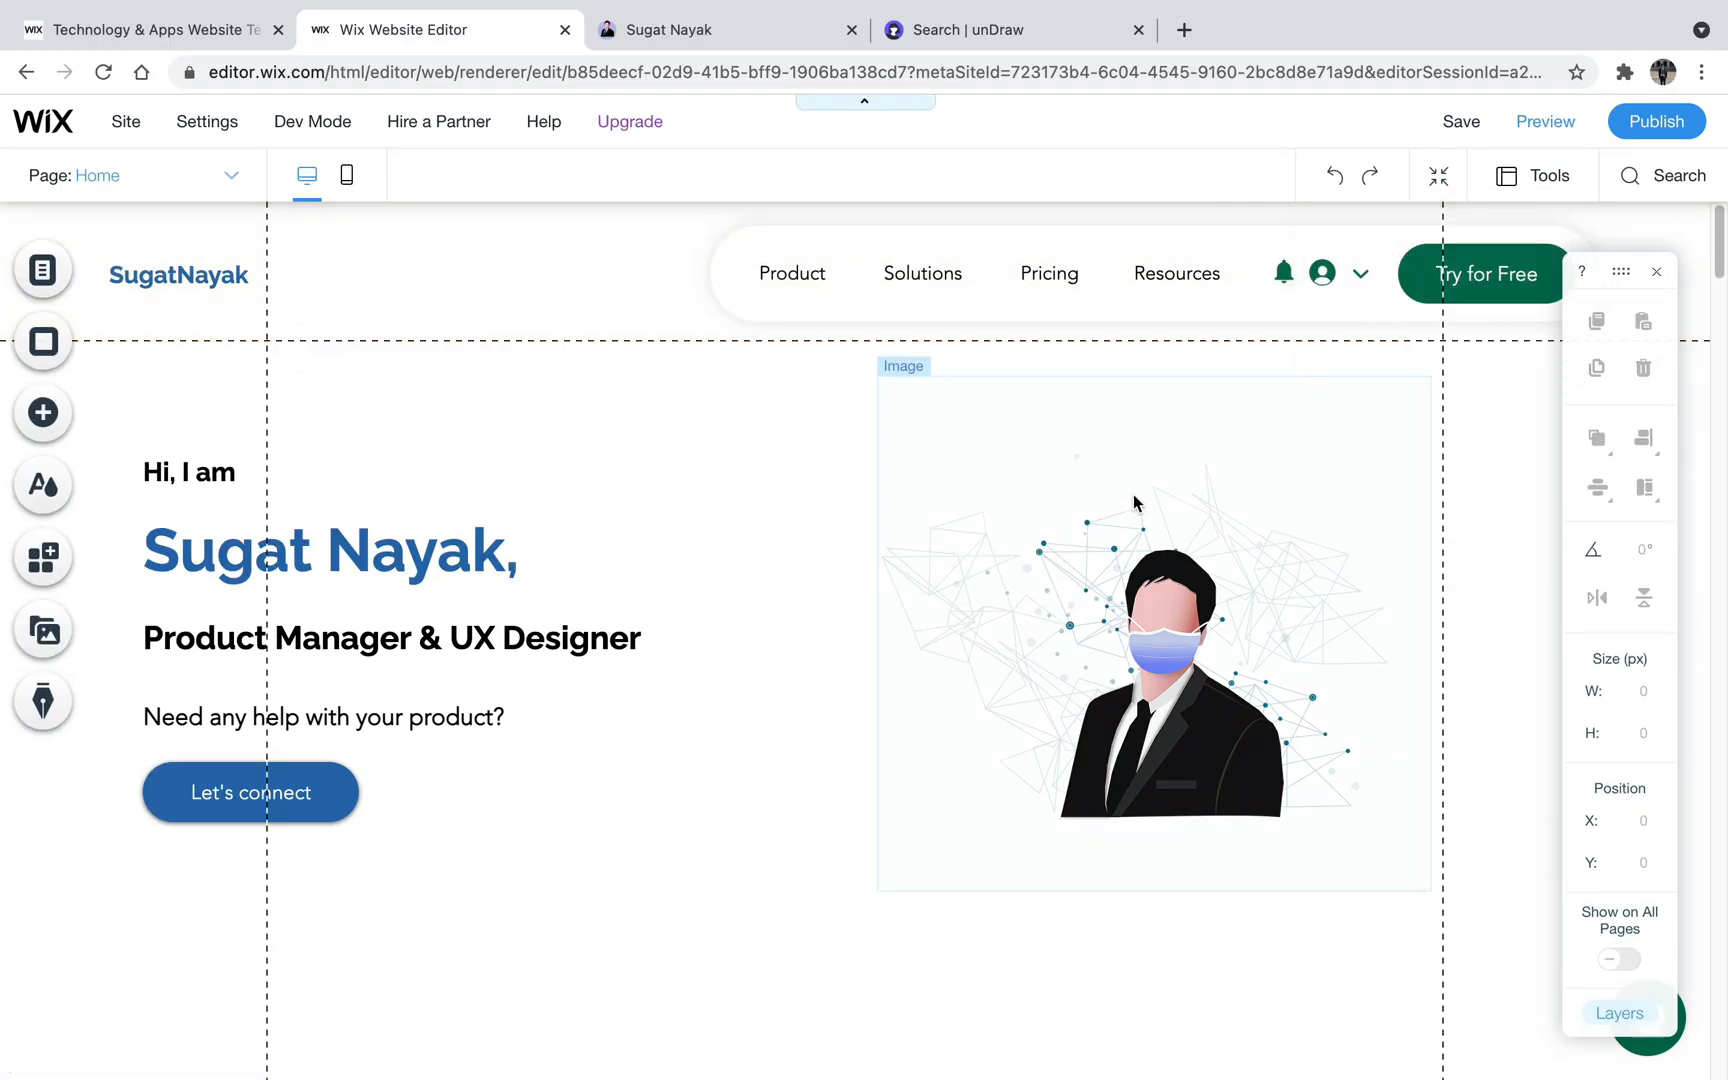
# - Check the navigation menu items on the reference site against the Wix header menu
pyautogui.click(811, 273)
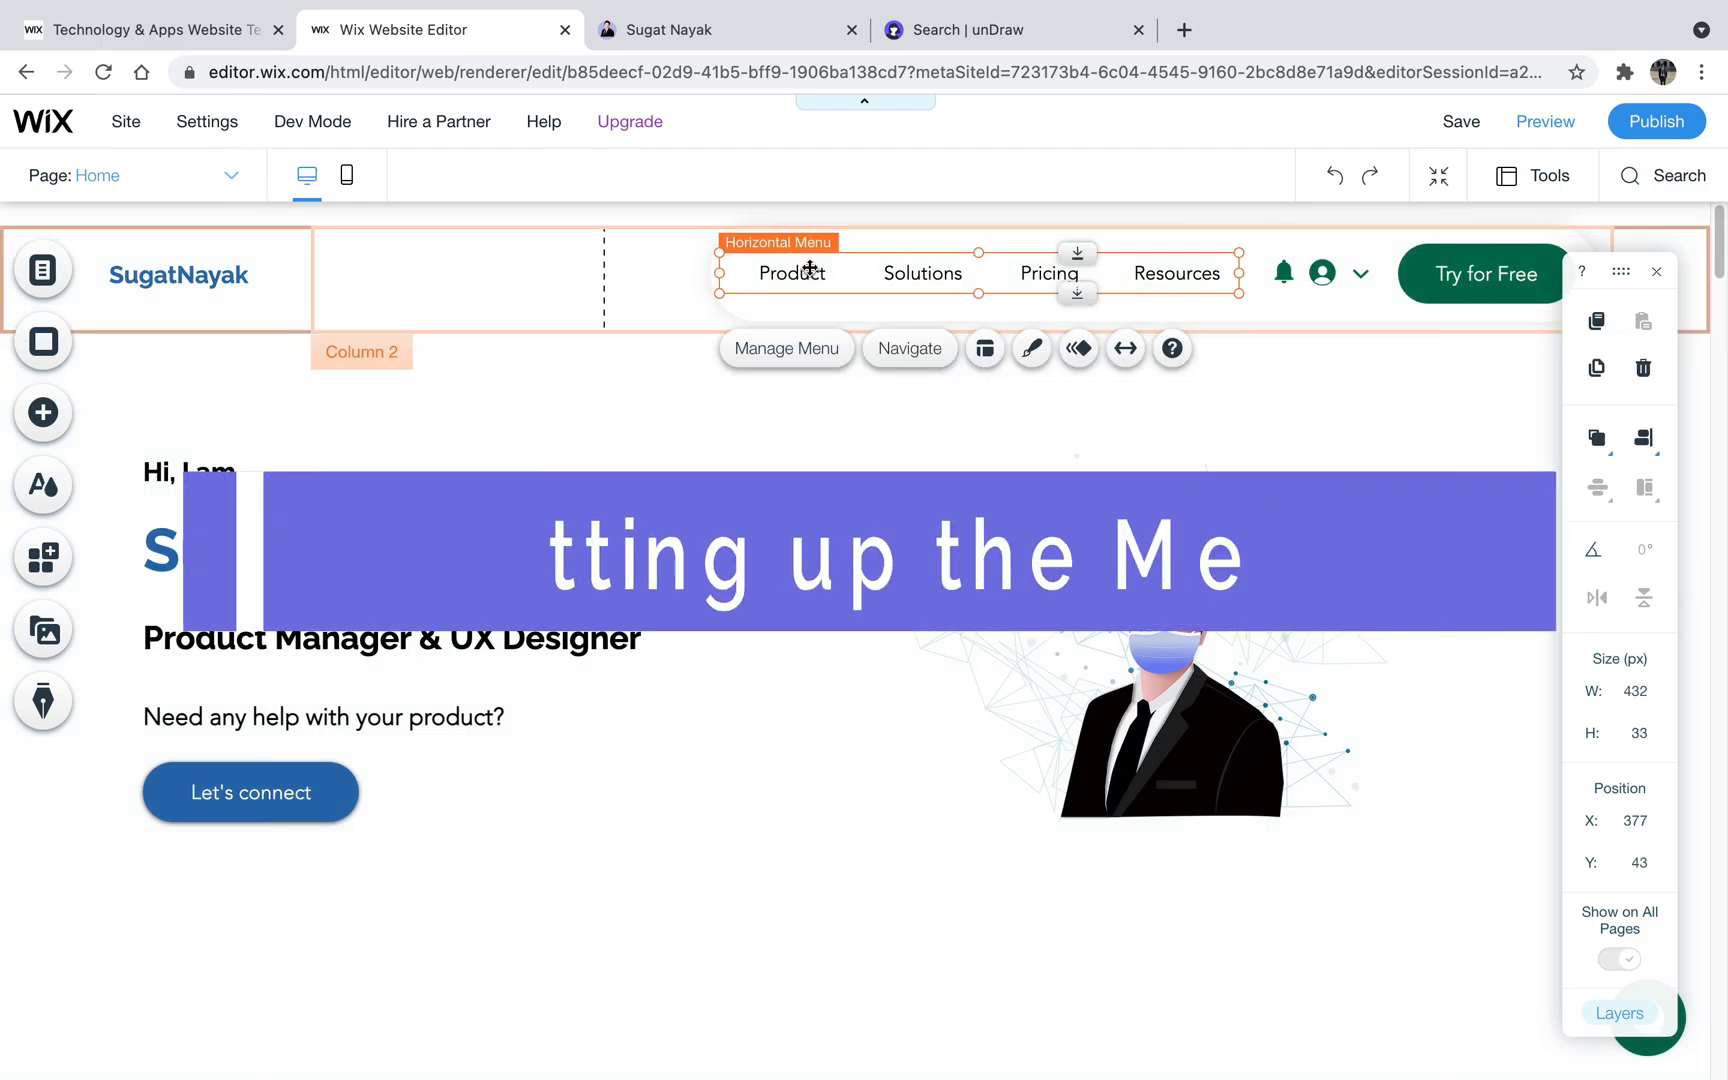
pyautogui.click(714, 30)
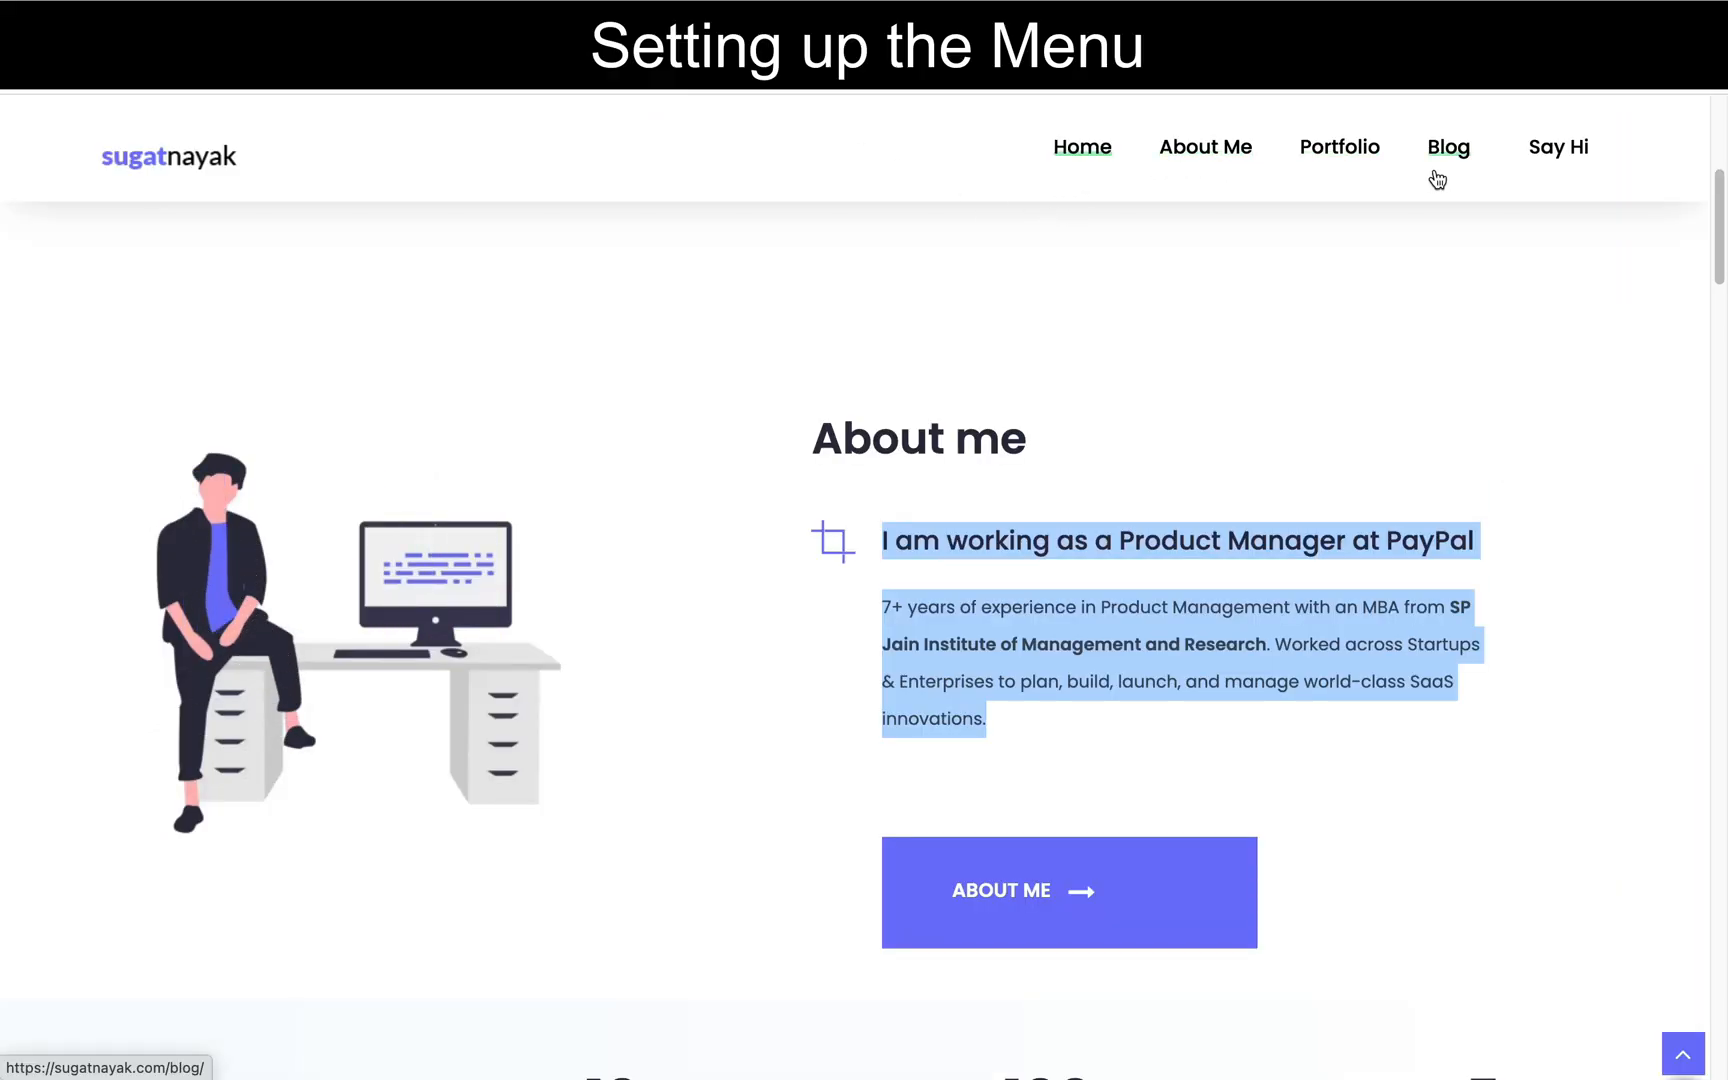
pyautogui.click(455, 30)
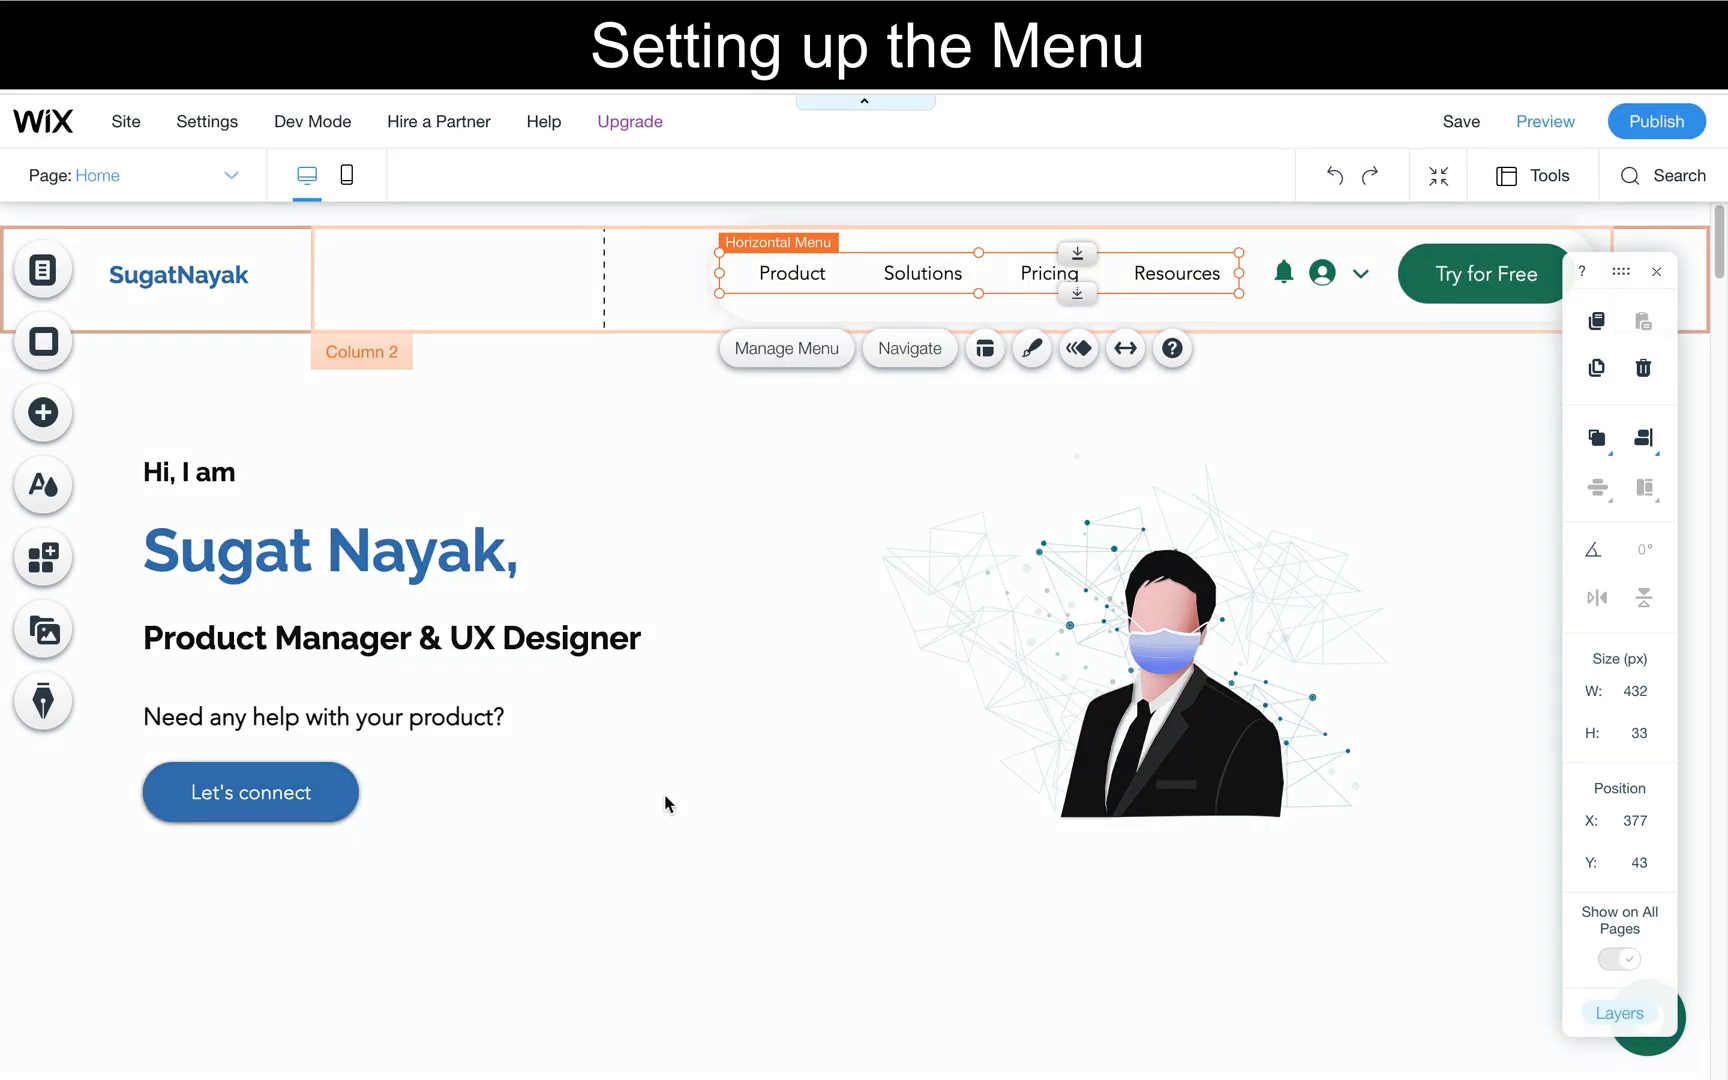
pyautogui.scroll(-1, 665, 796)
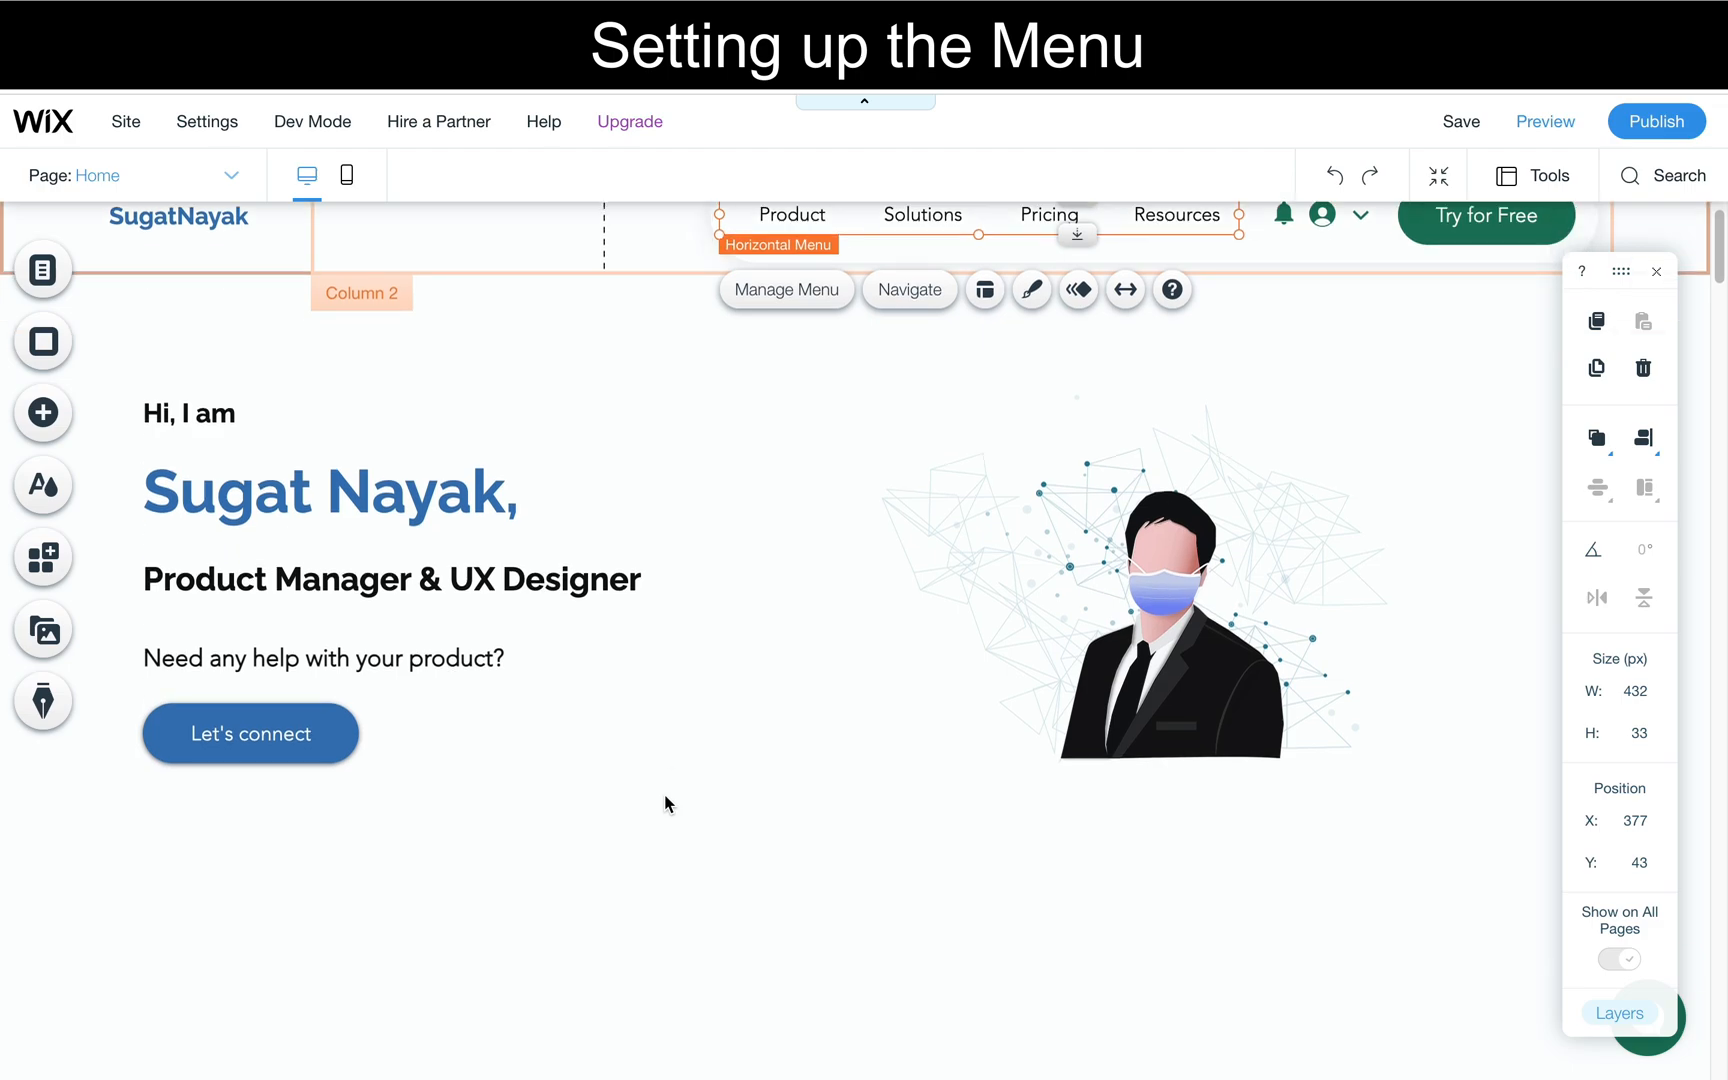
pyautogui.scroll(1, 664, 800)
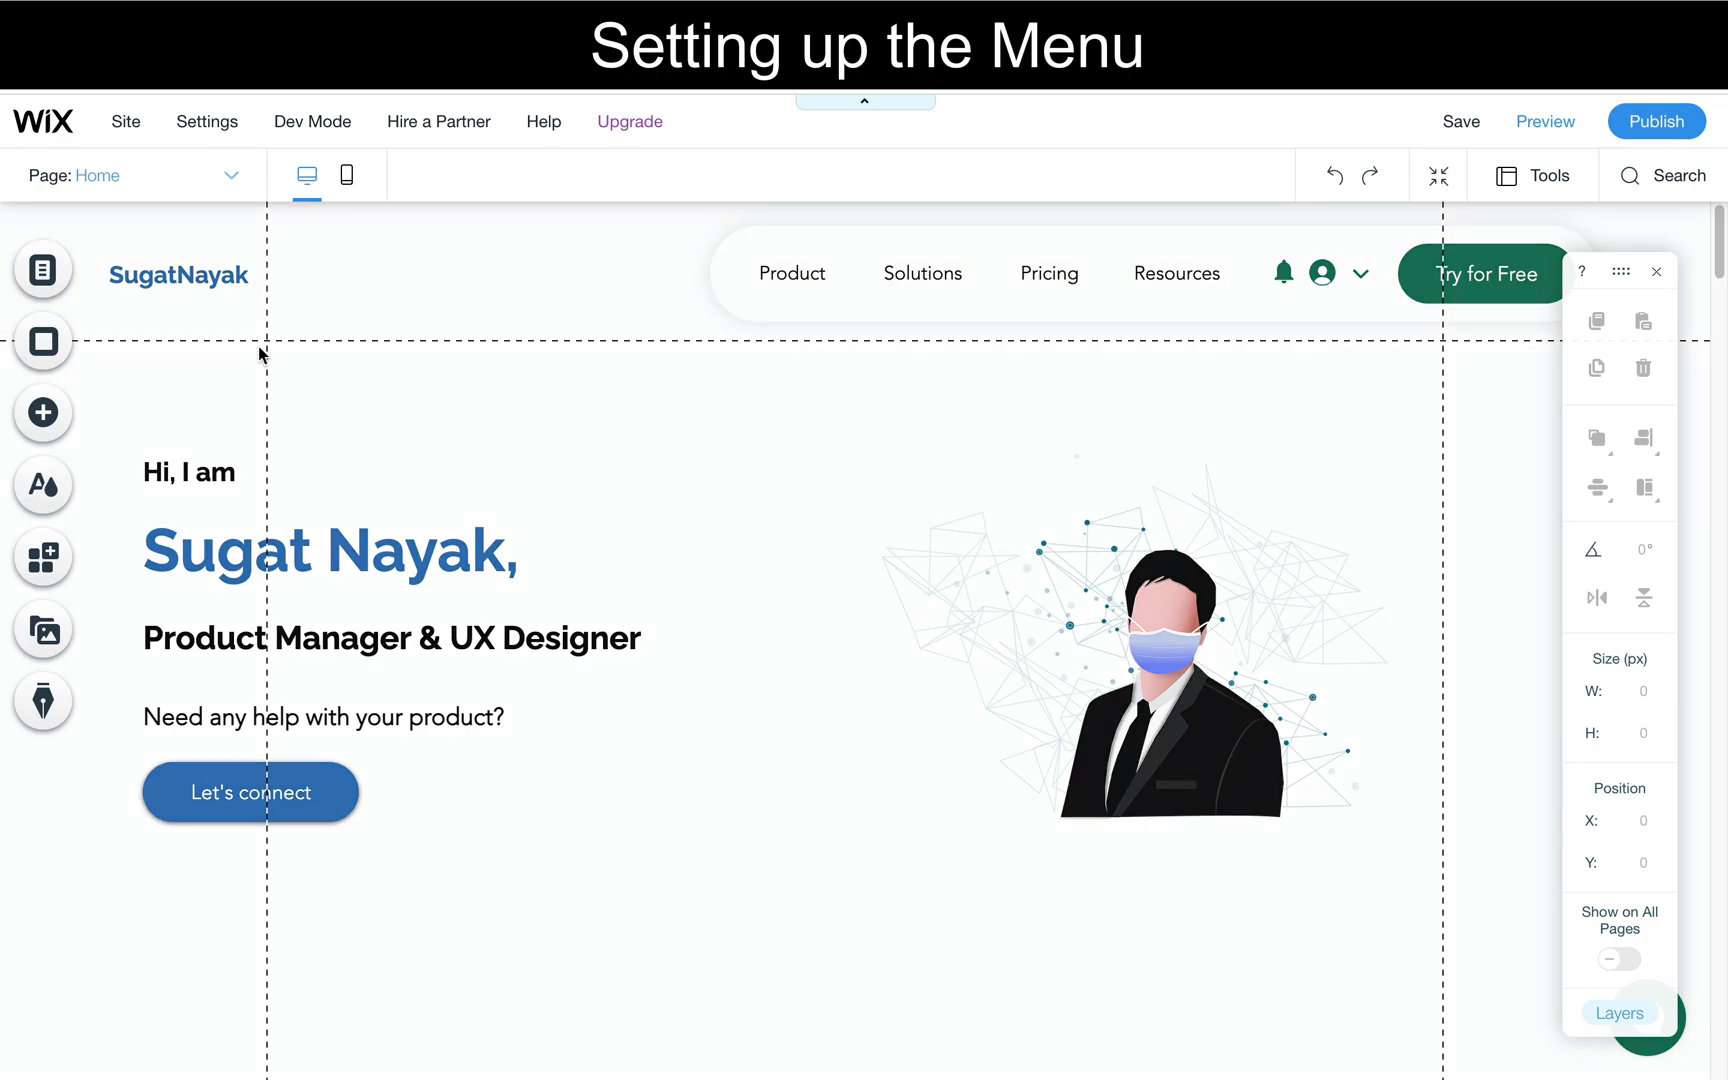
# - Open the page management of the header's horizontal menu and delete the Product page
pyautogui.click(784, 263)
pyautogui.doubleClick(784, 263)
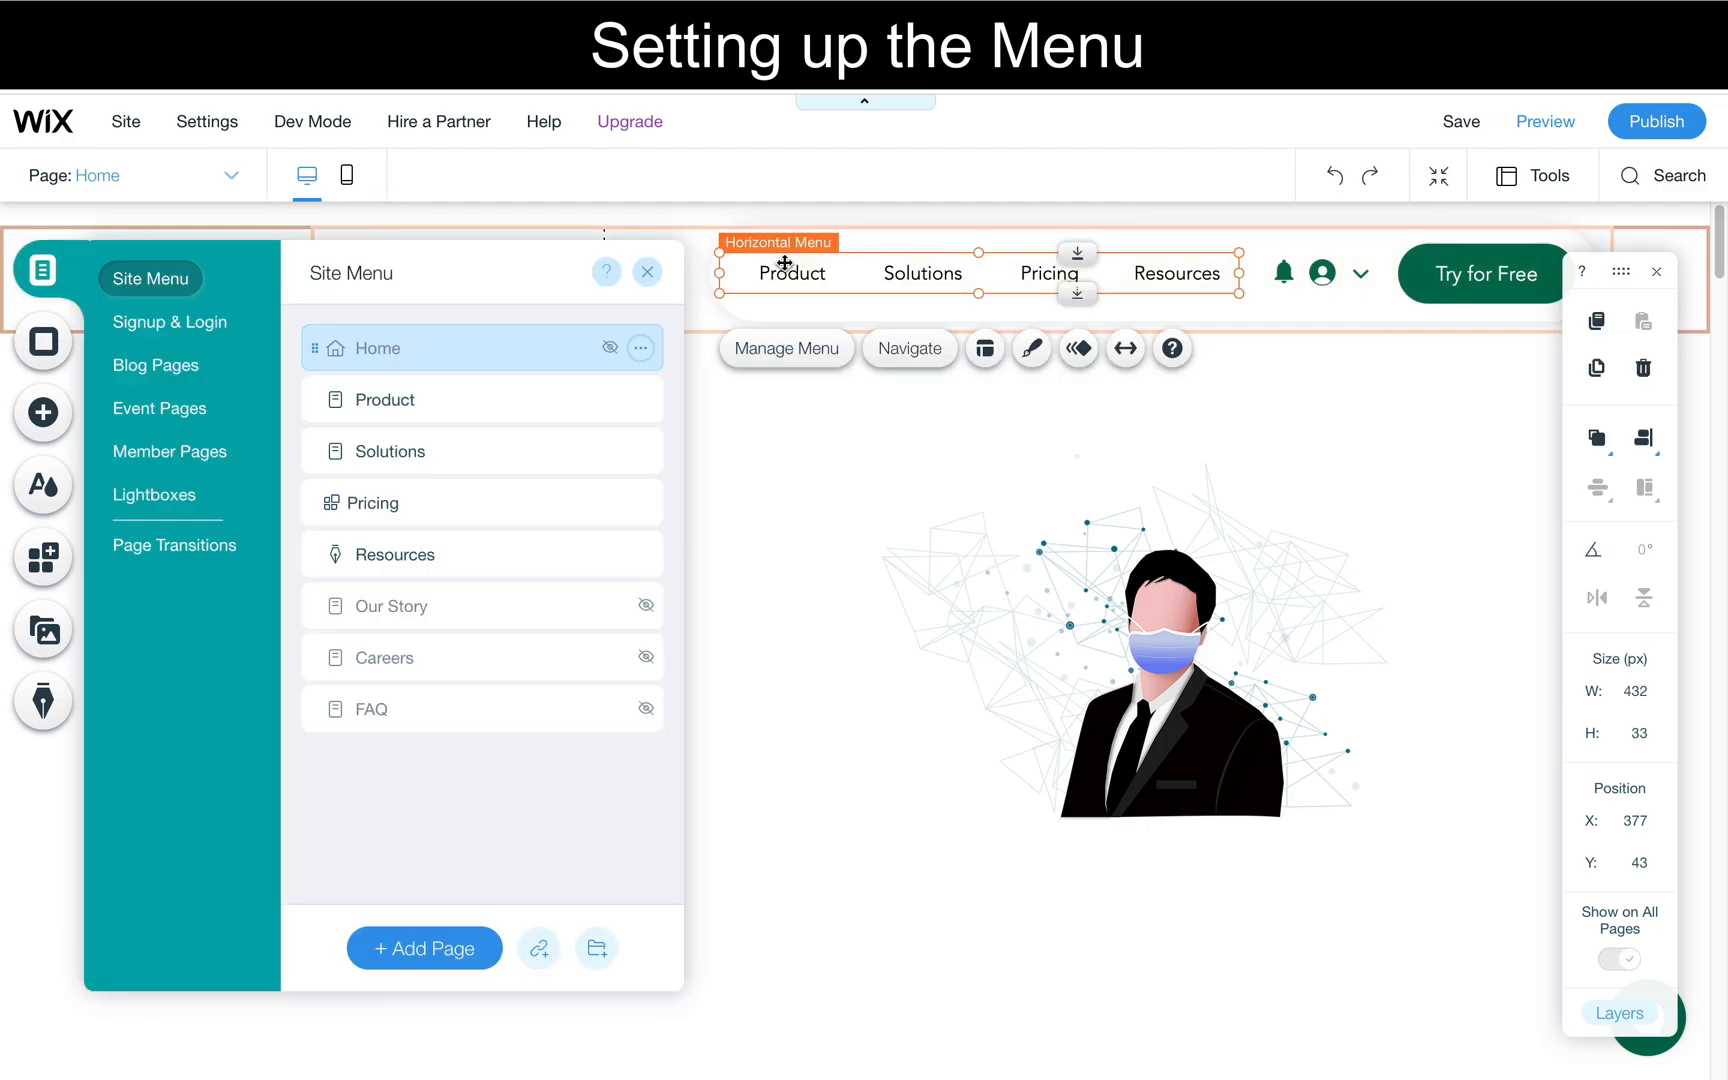
pyautogui.click(644, 400)
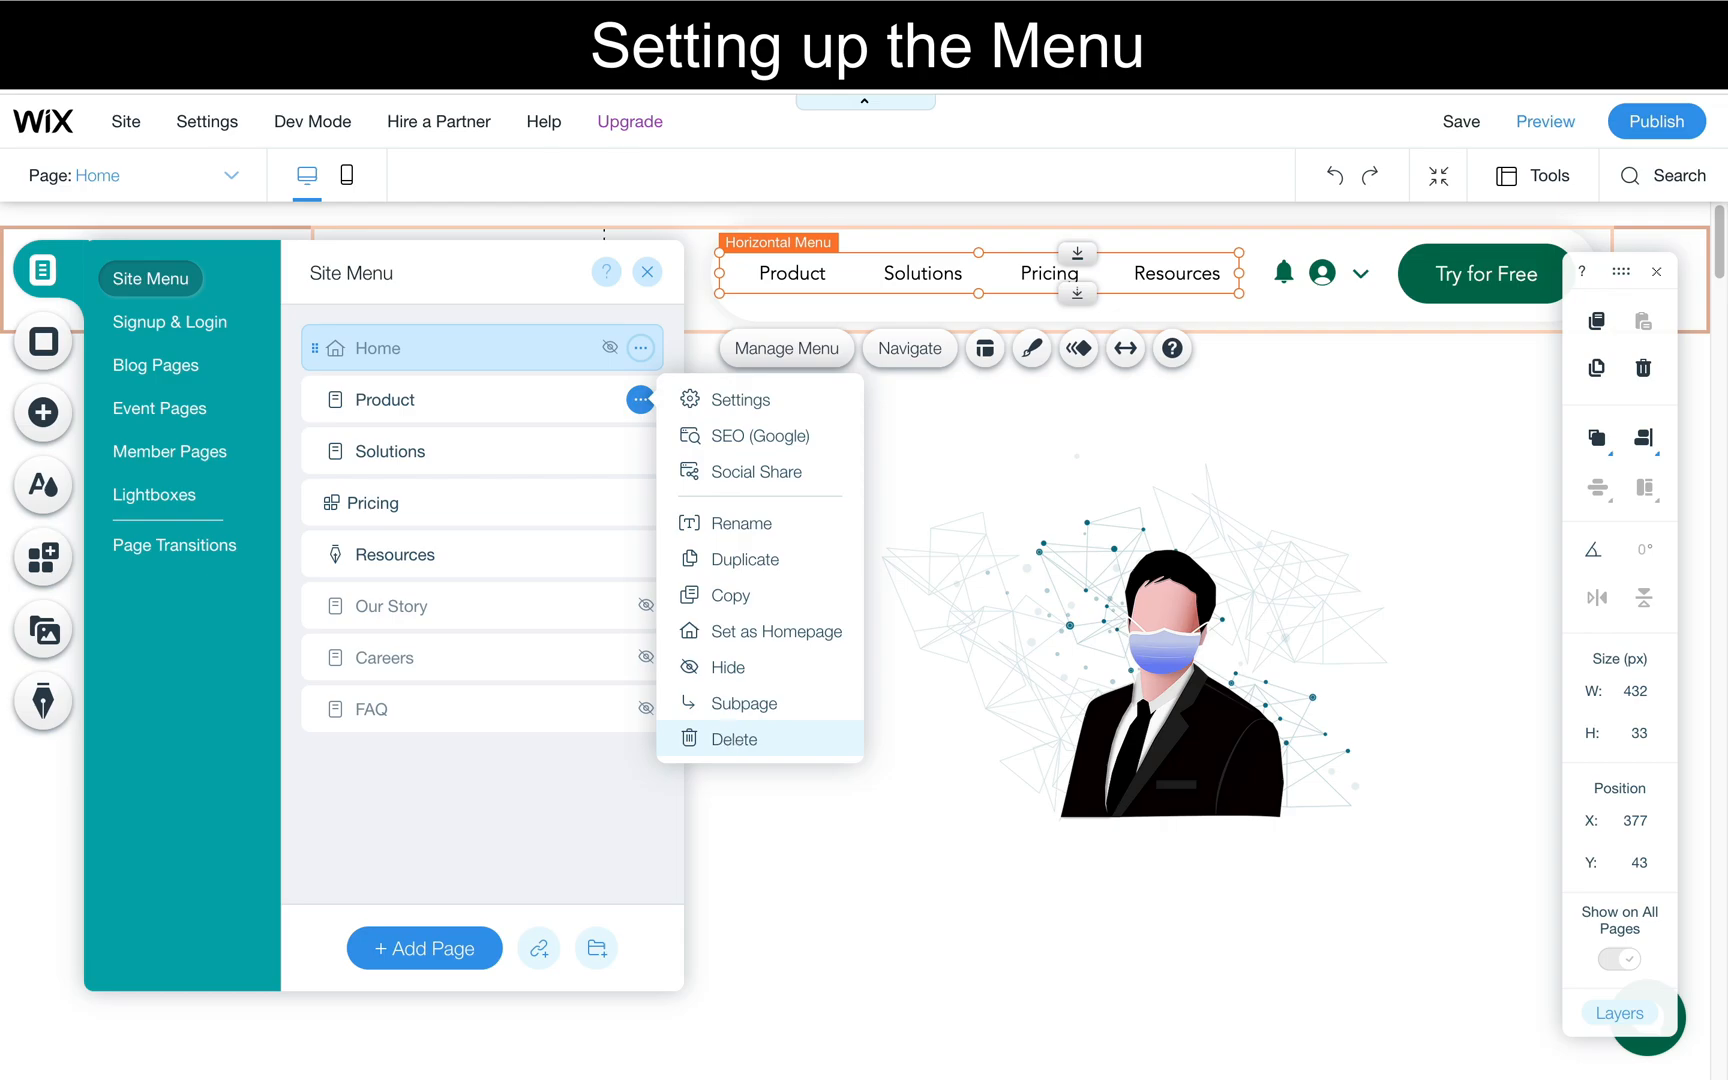
pyautogui.click(728, 740)
pyautogui.click(1129, 688)
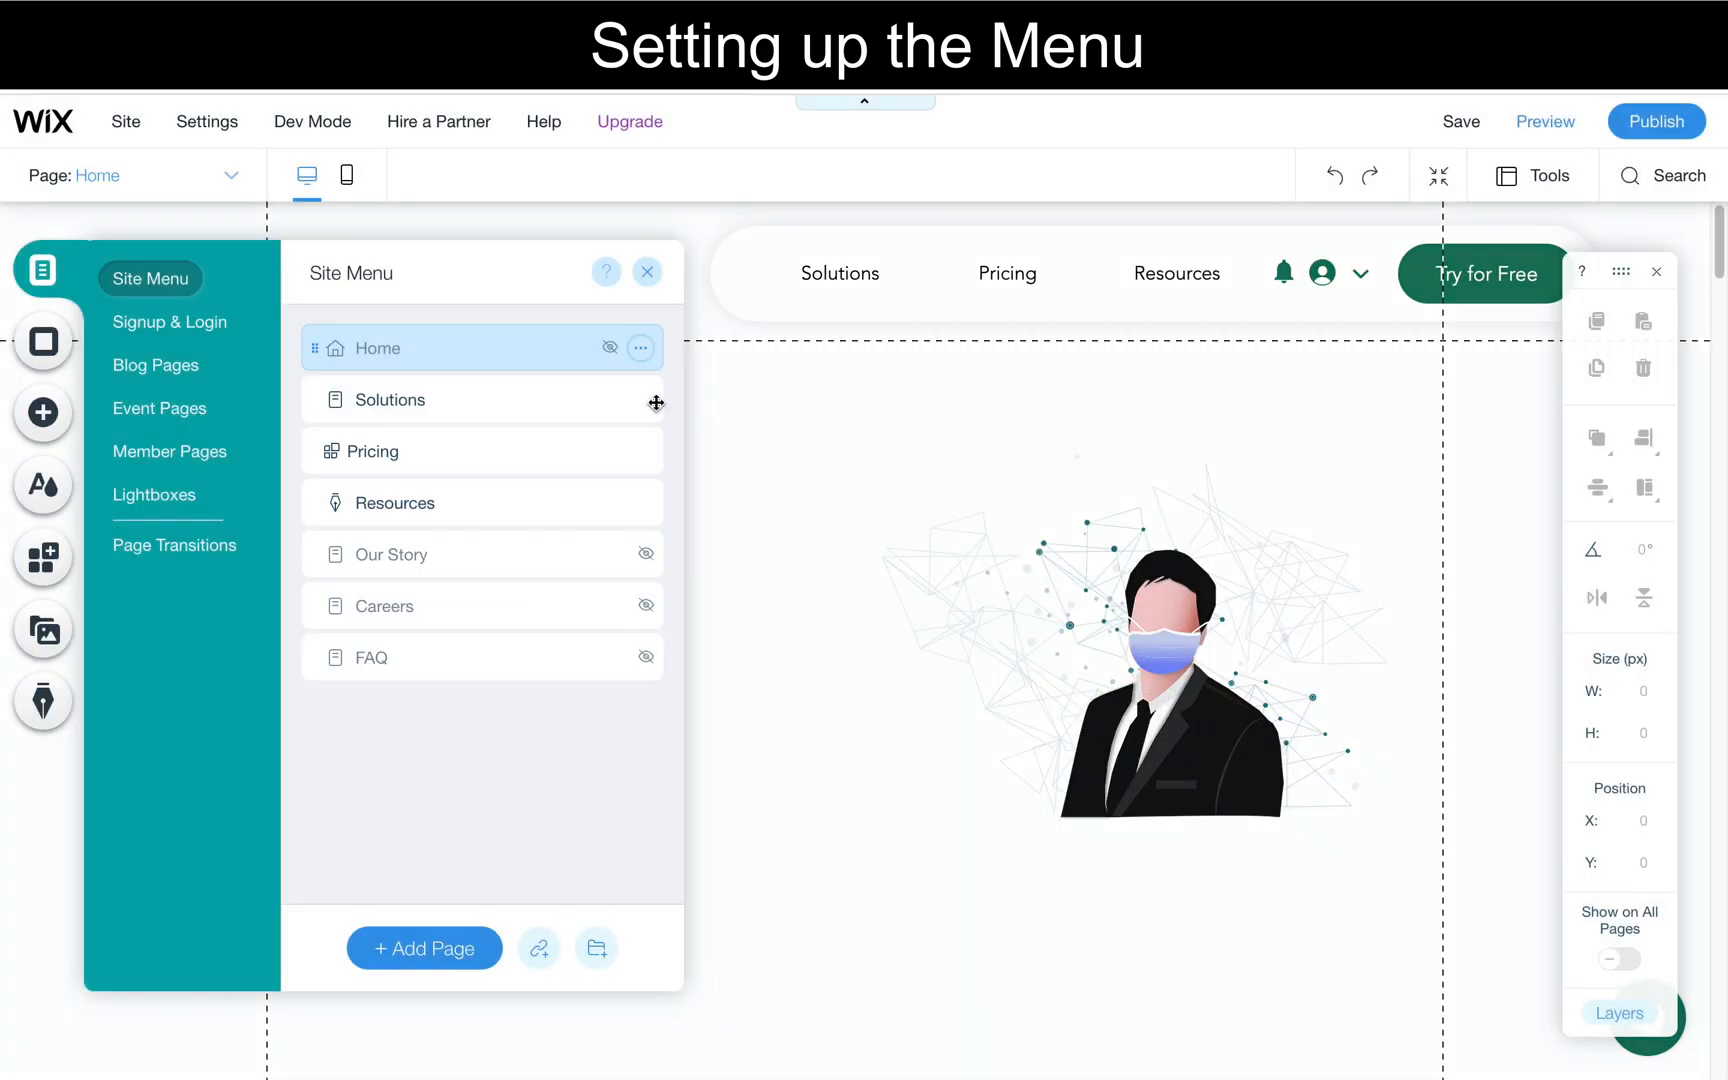
# - Delete the Solutions page and the Pricing page, including the Wix Pricing Plans app
pyautogui.click(642, 401)
pyautogui.click(752, 742)
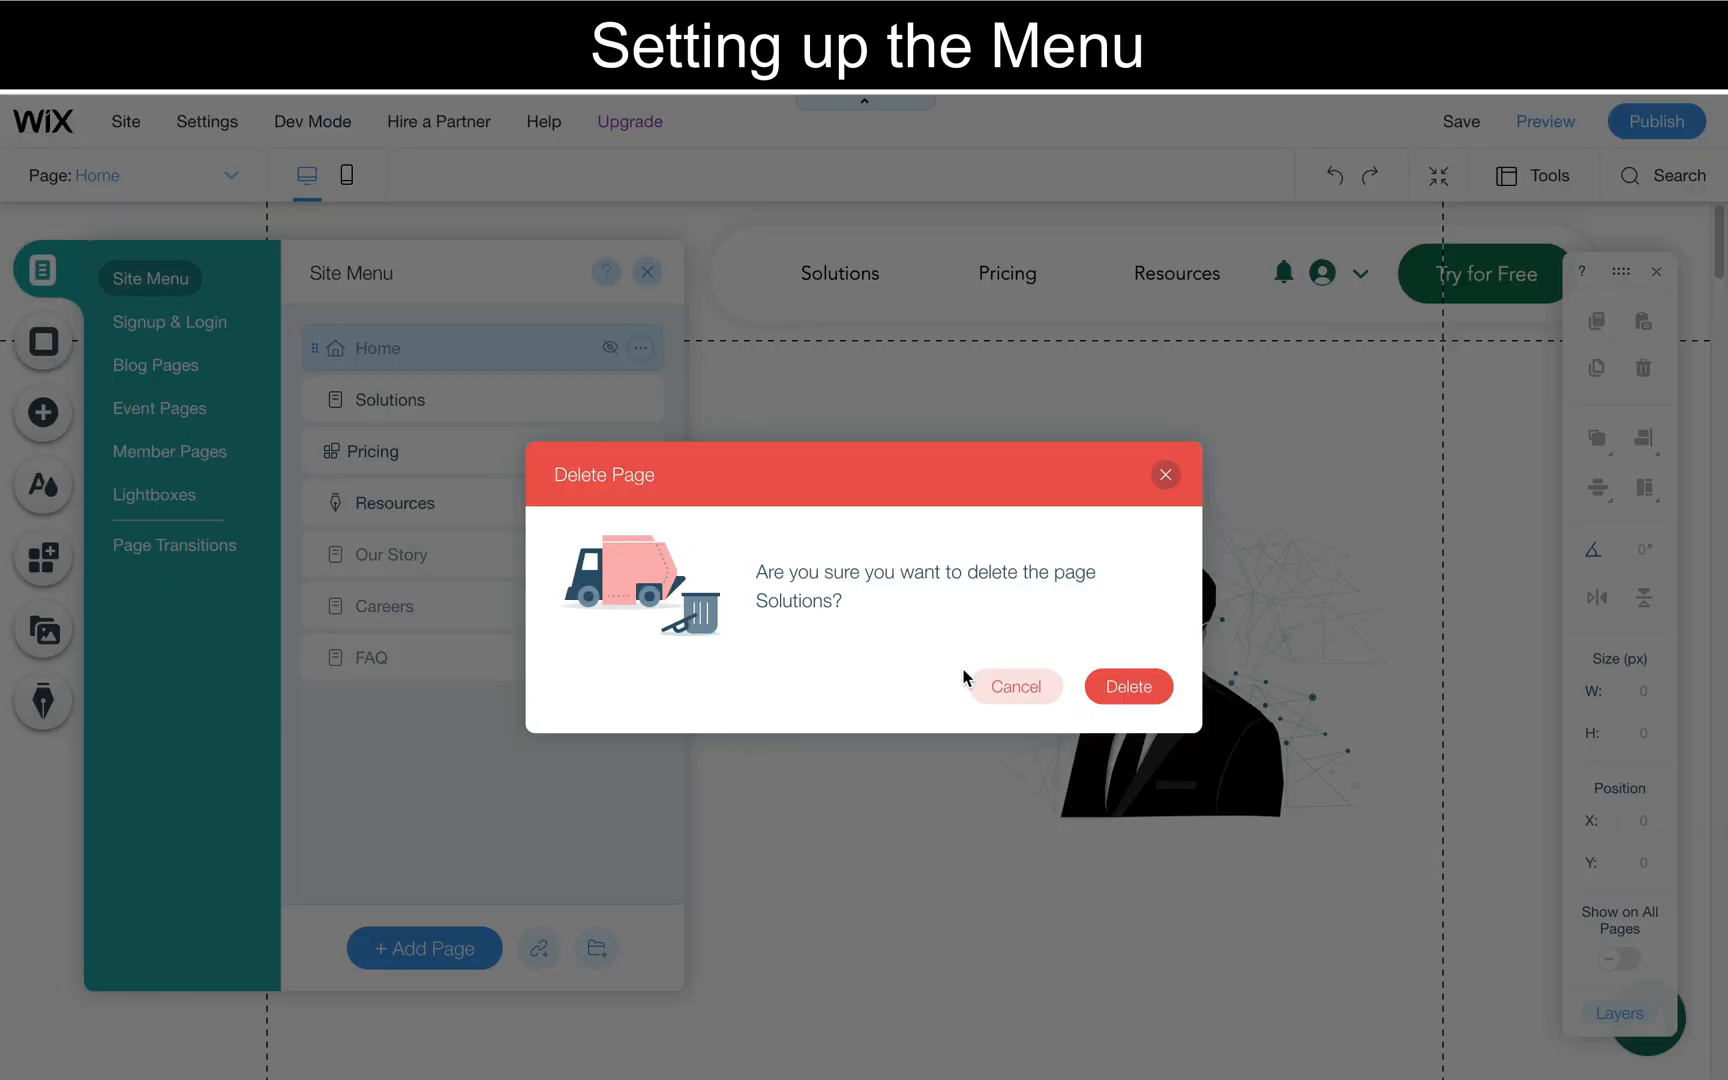
pyautogui.click(1129, 687)
pyautogui.click(640, 400)
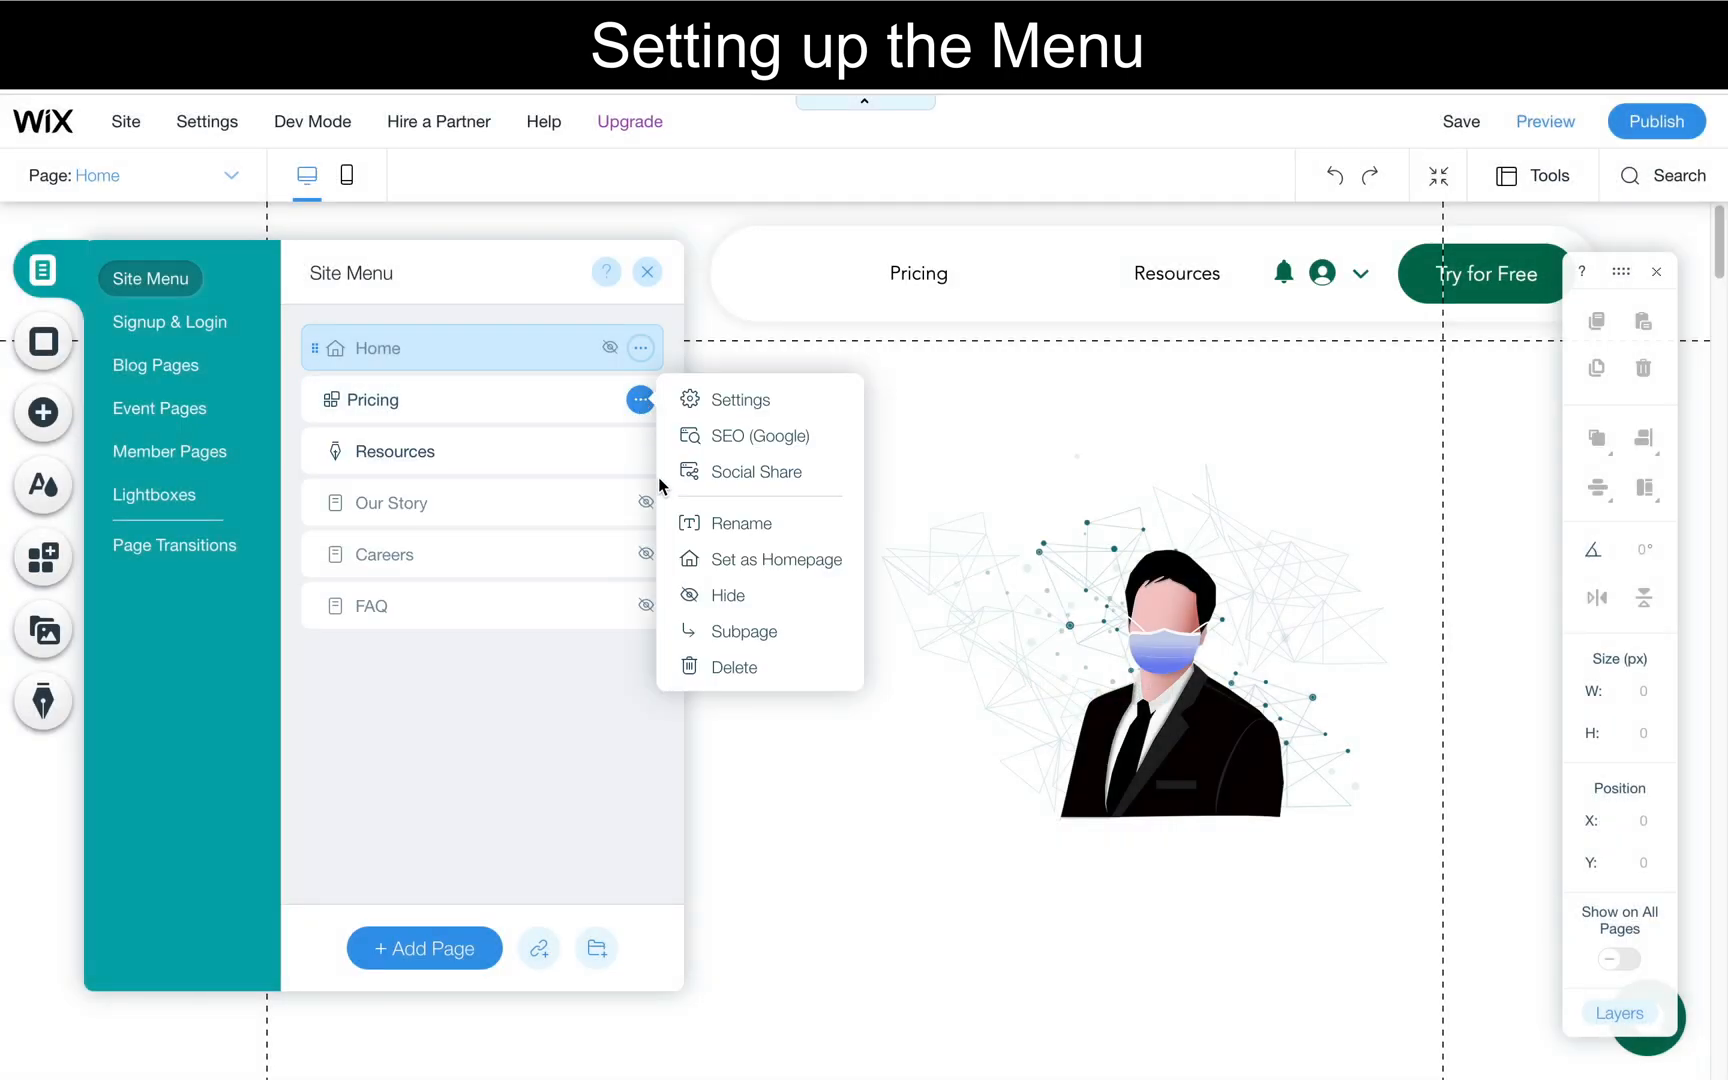
pyautogui.click(737, 669)
pyautogui.click(1092, 692)
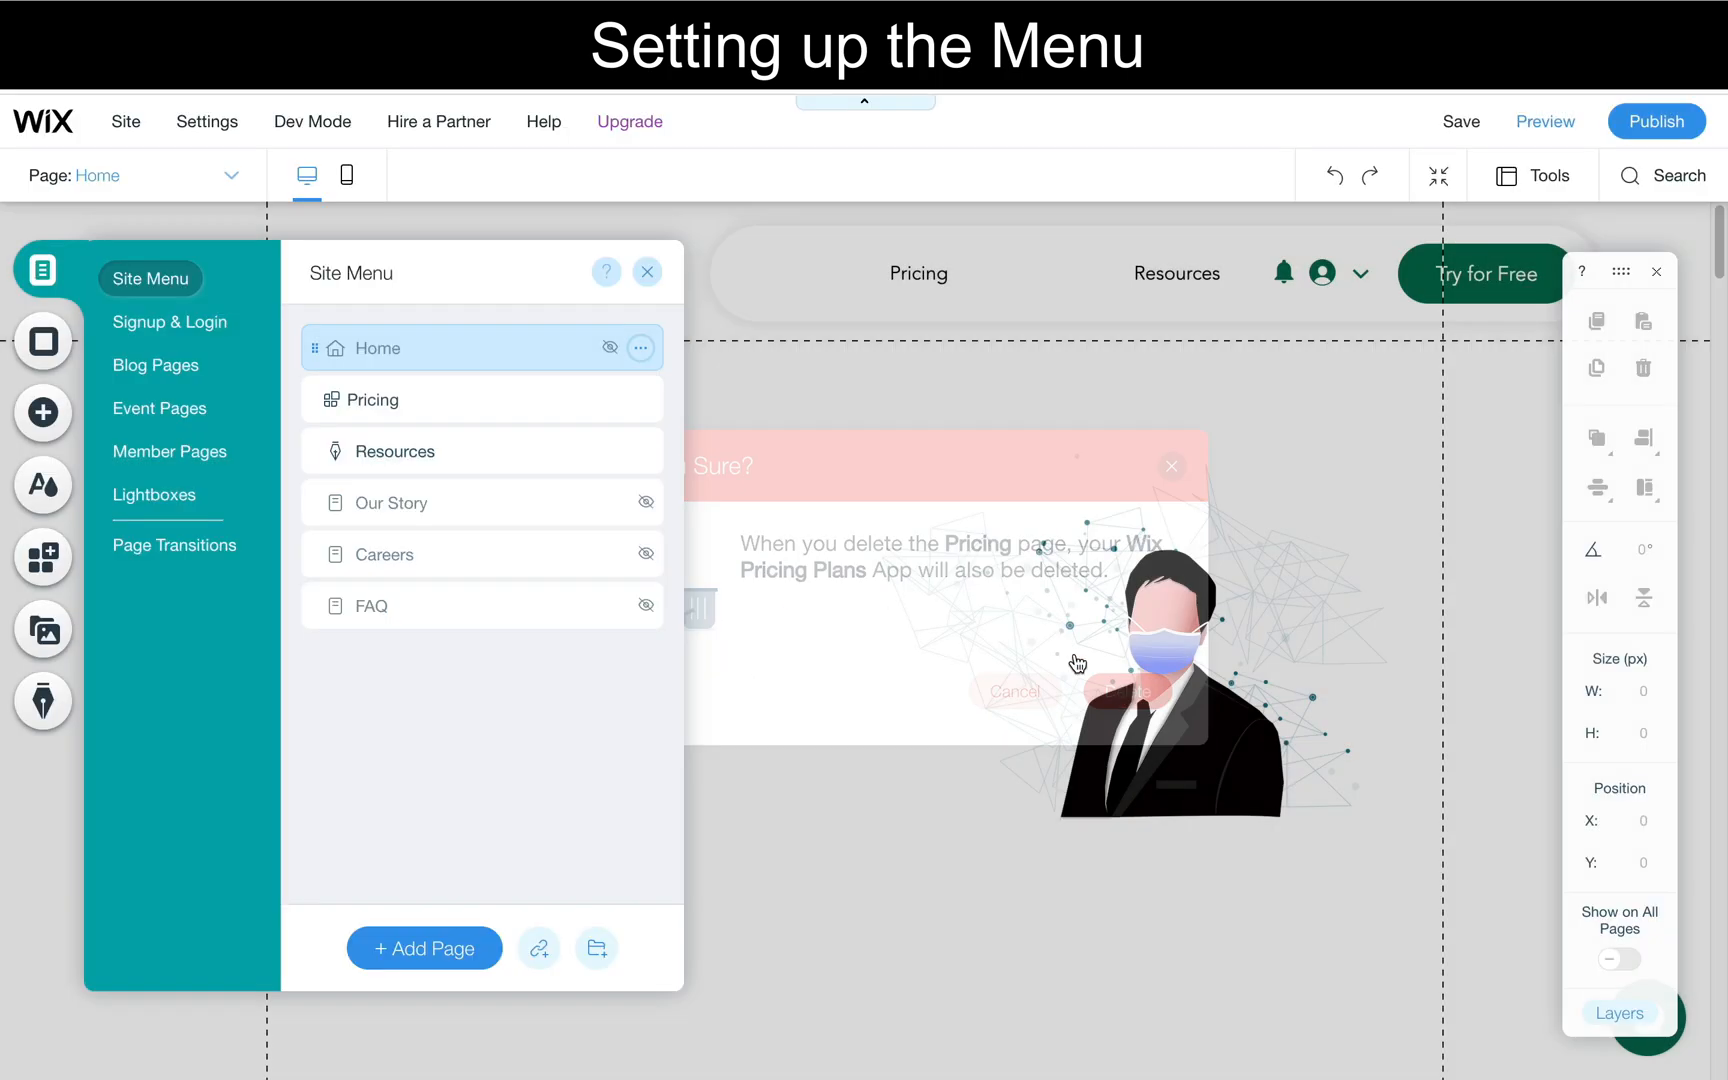
# - Delete the Resources and Our Story pages from the site menu
pyautogui.click(640, 399)
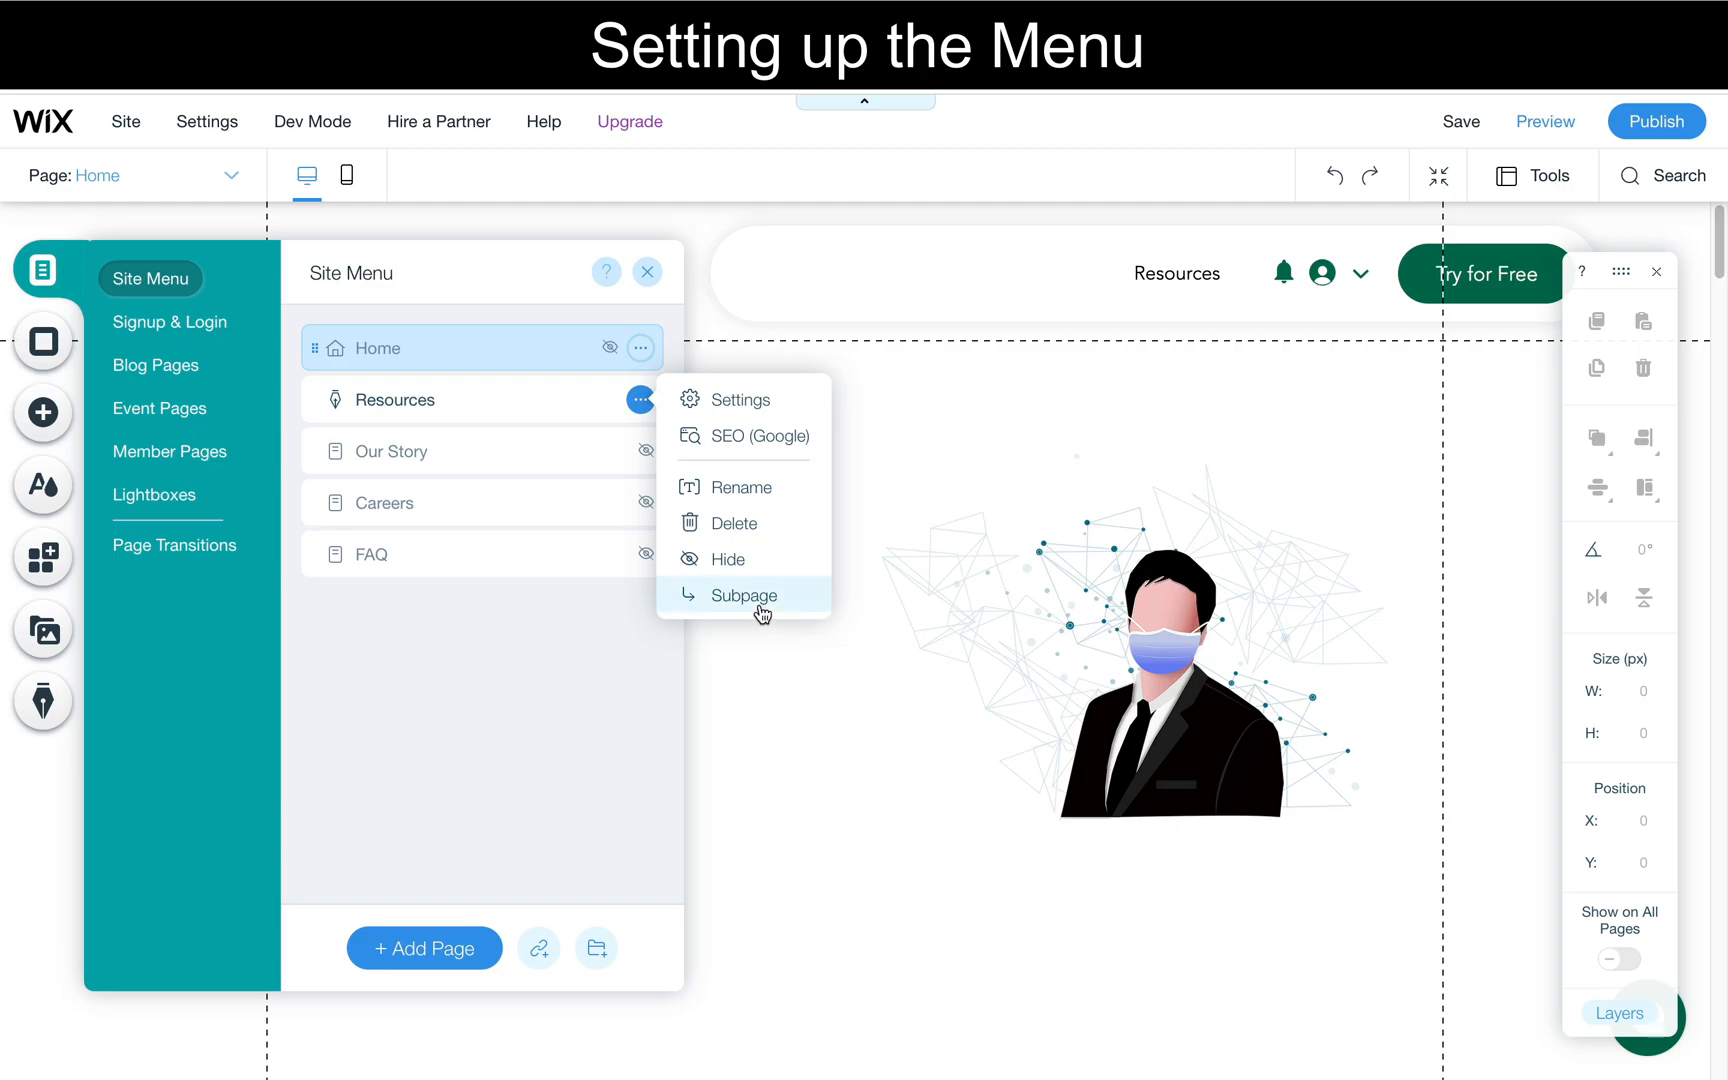
pyautogui.click(726, 524)
pyautogui.click(1118, 692)
pyautogui.click(640, 399)
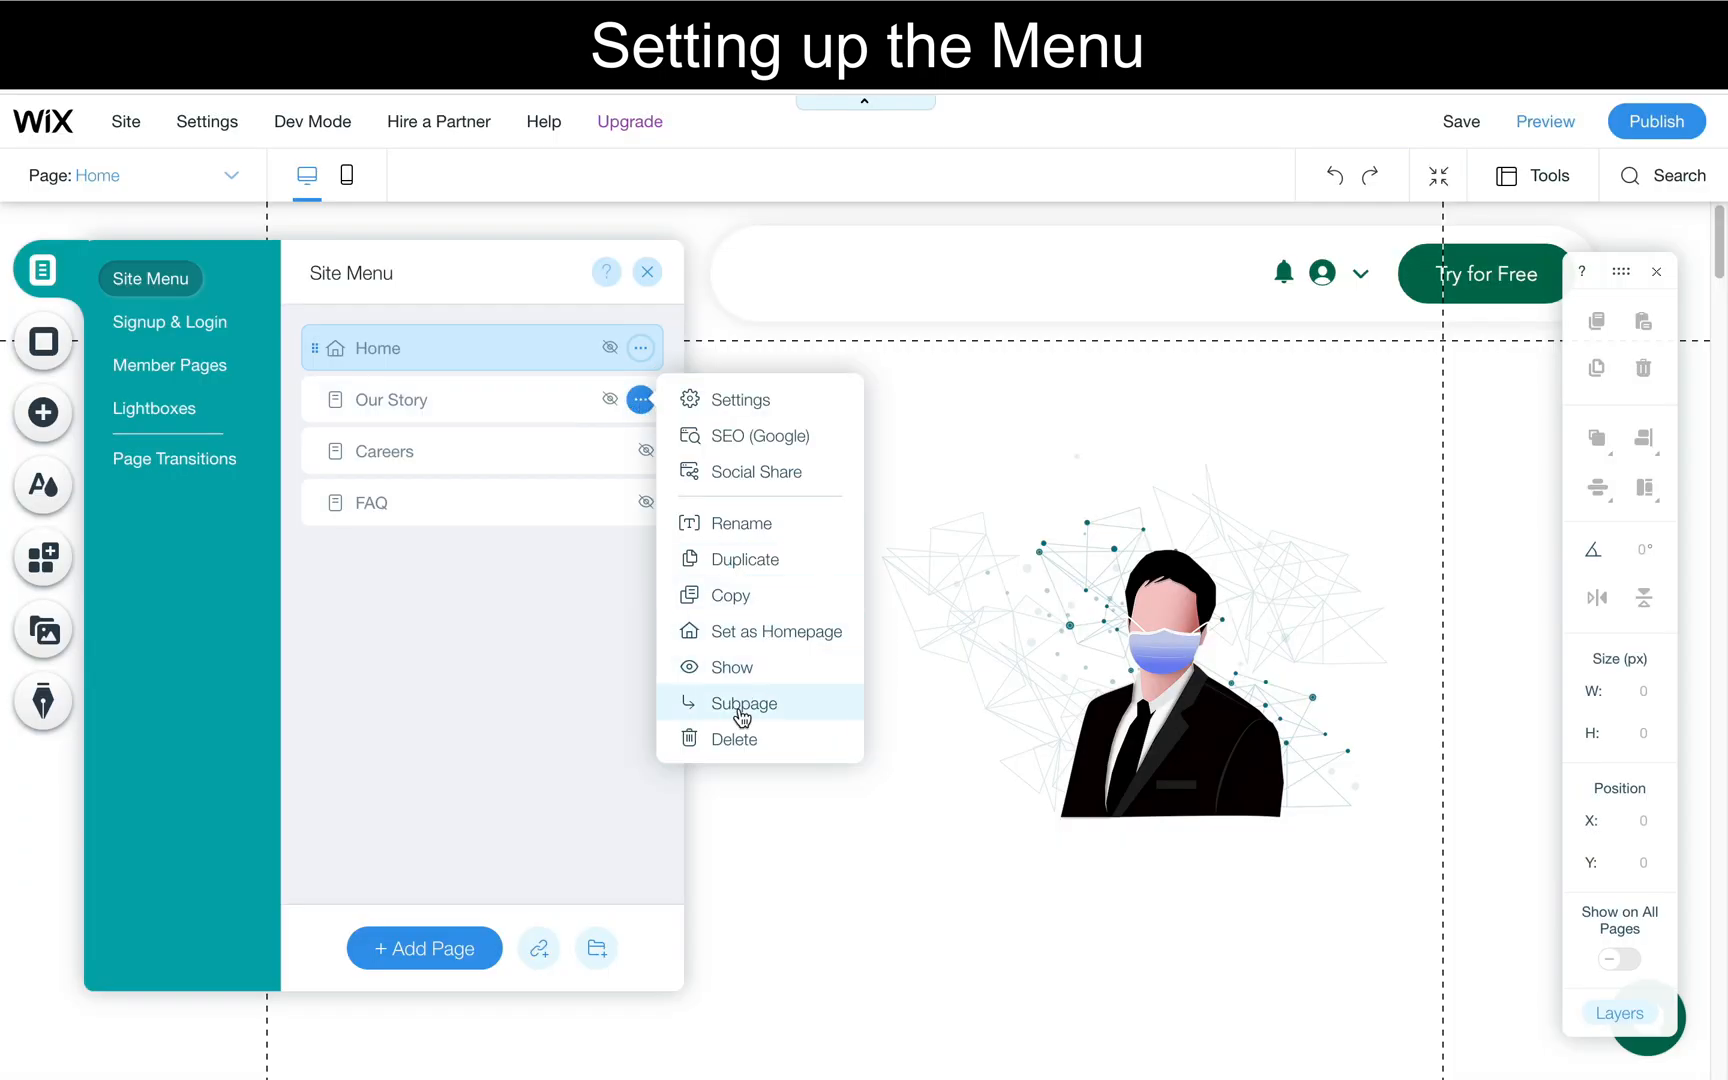
pyautogui.click(733, 740)
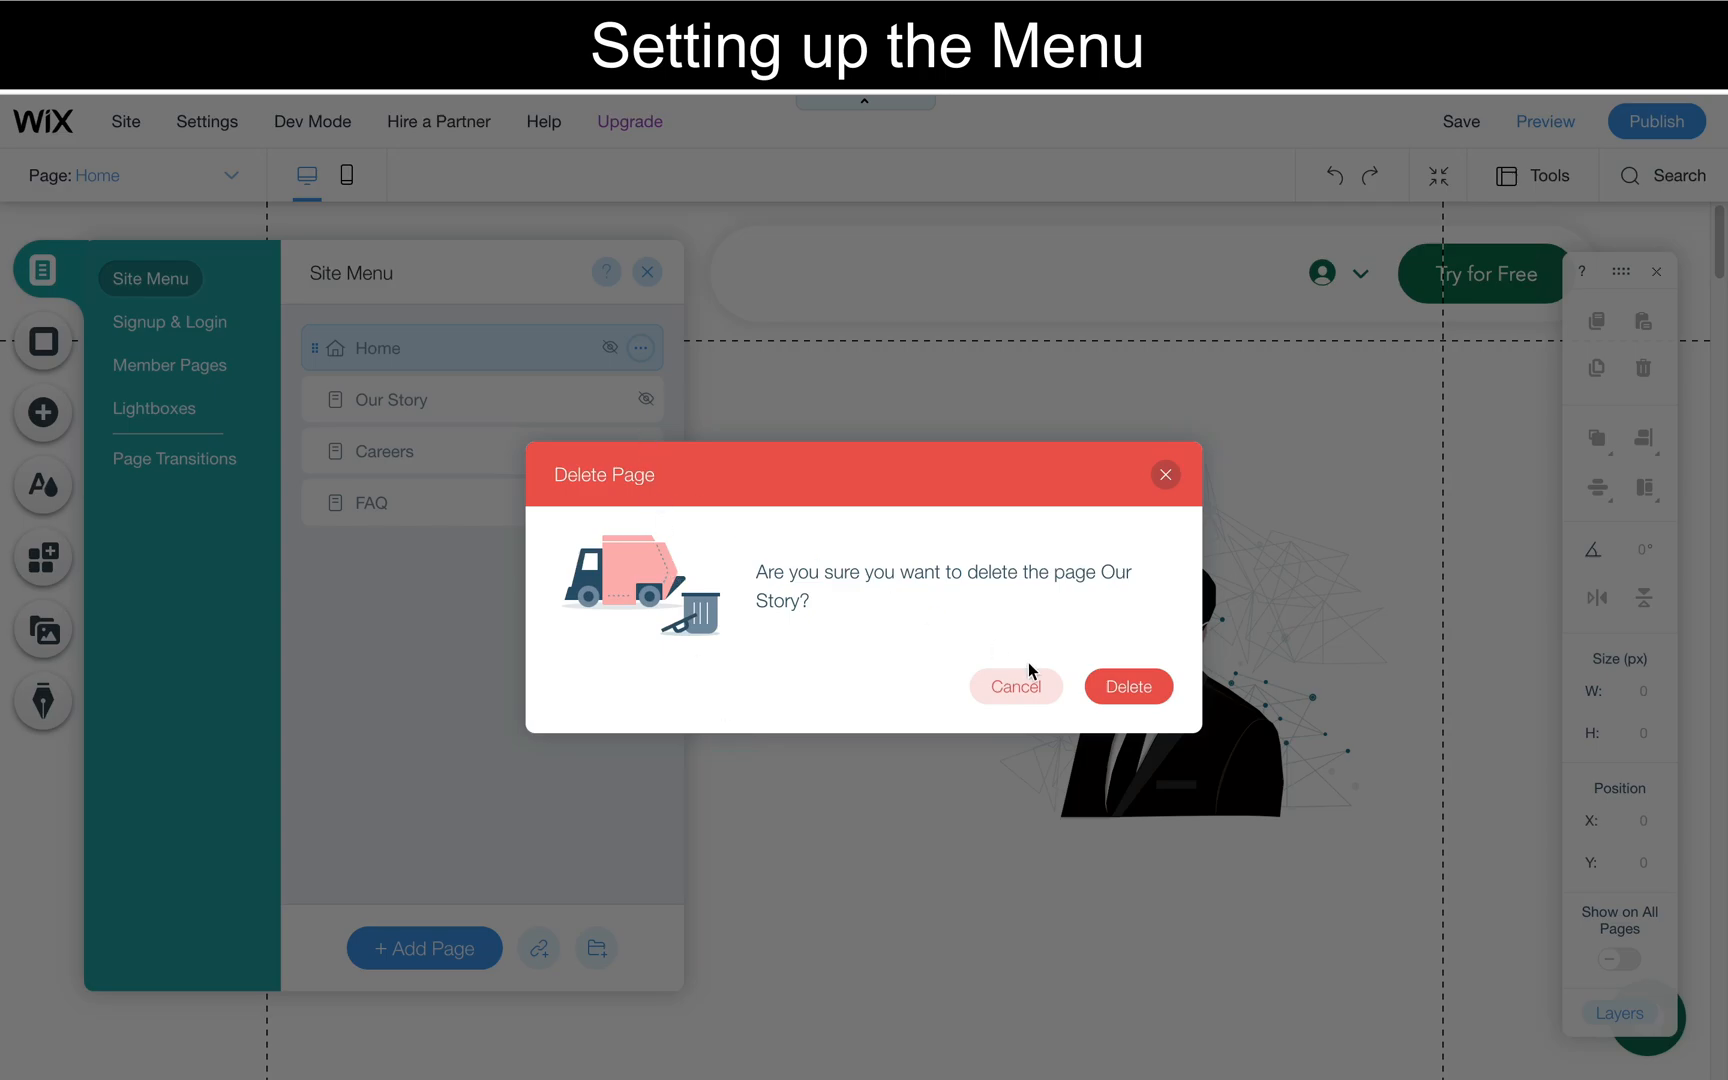
pyautogui.click(1124, 690)
# - Delete the Careers and FAQ pages, and return to the header's horizontal menu
pyautogui.click(641, 400)
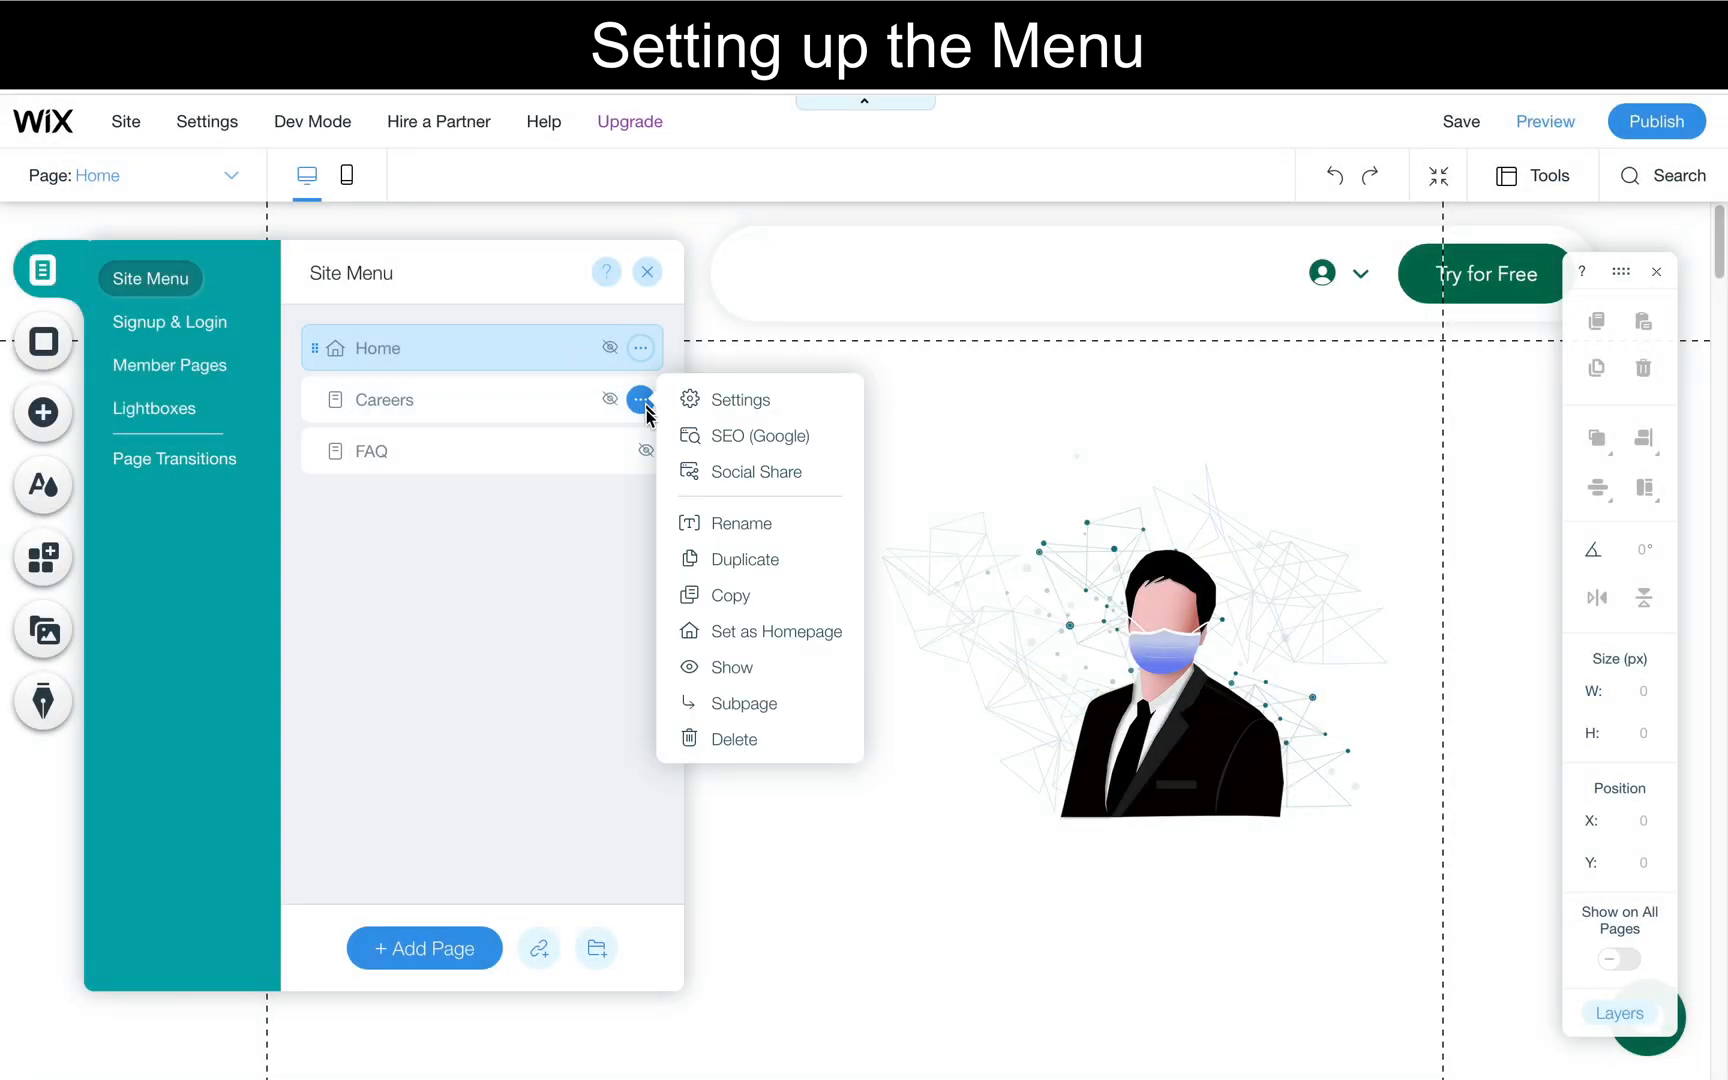
pyautogui.click(780, 741)
pyautogui.press('Return')
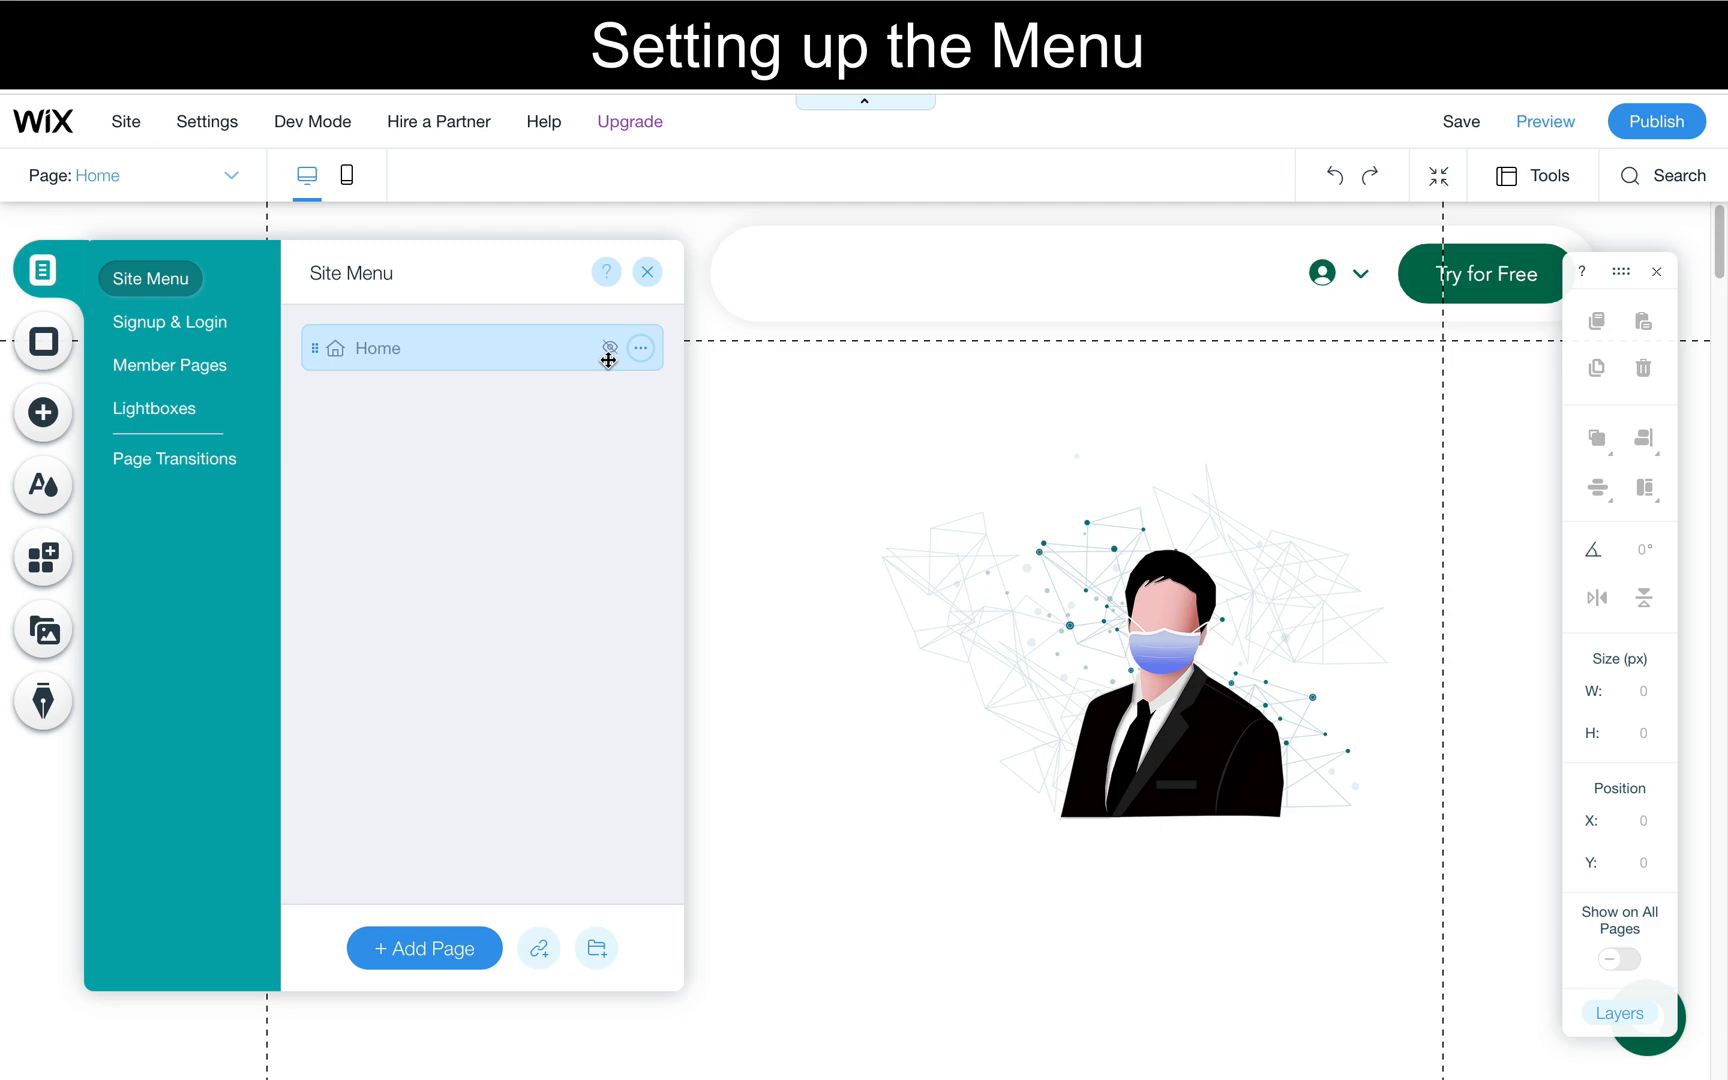
pyautogui.click(895, 286)
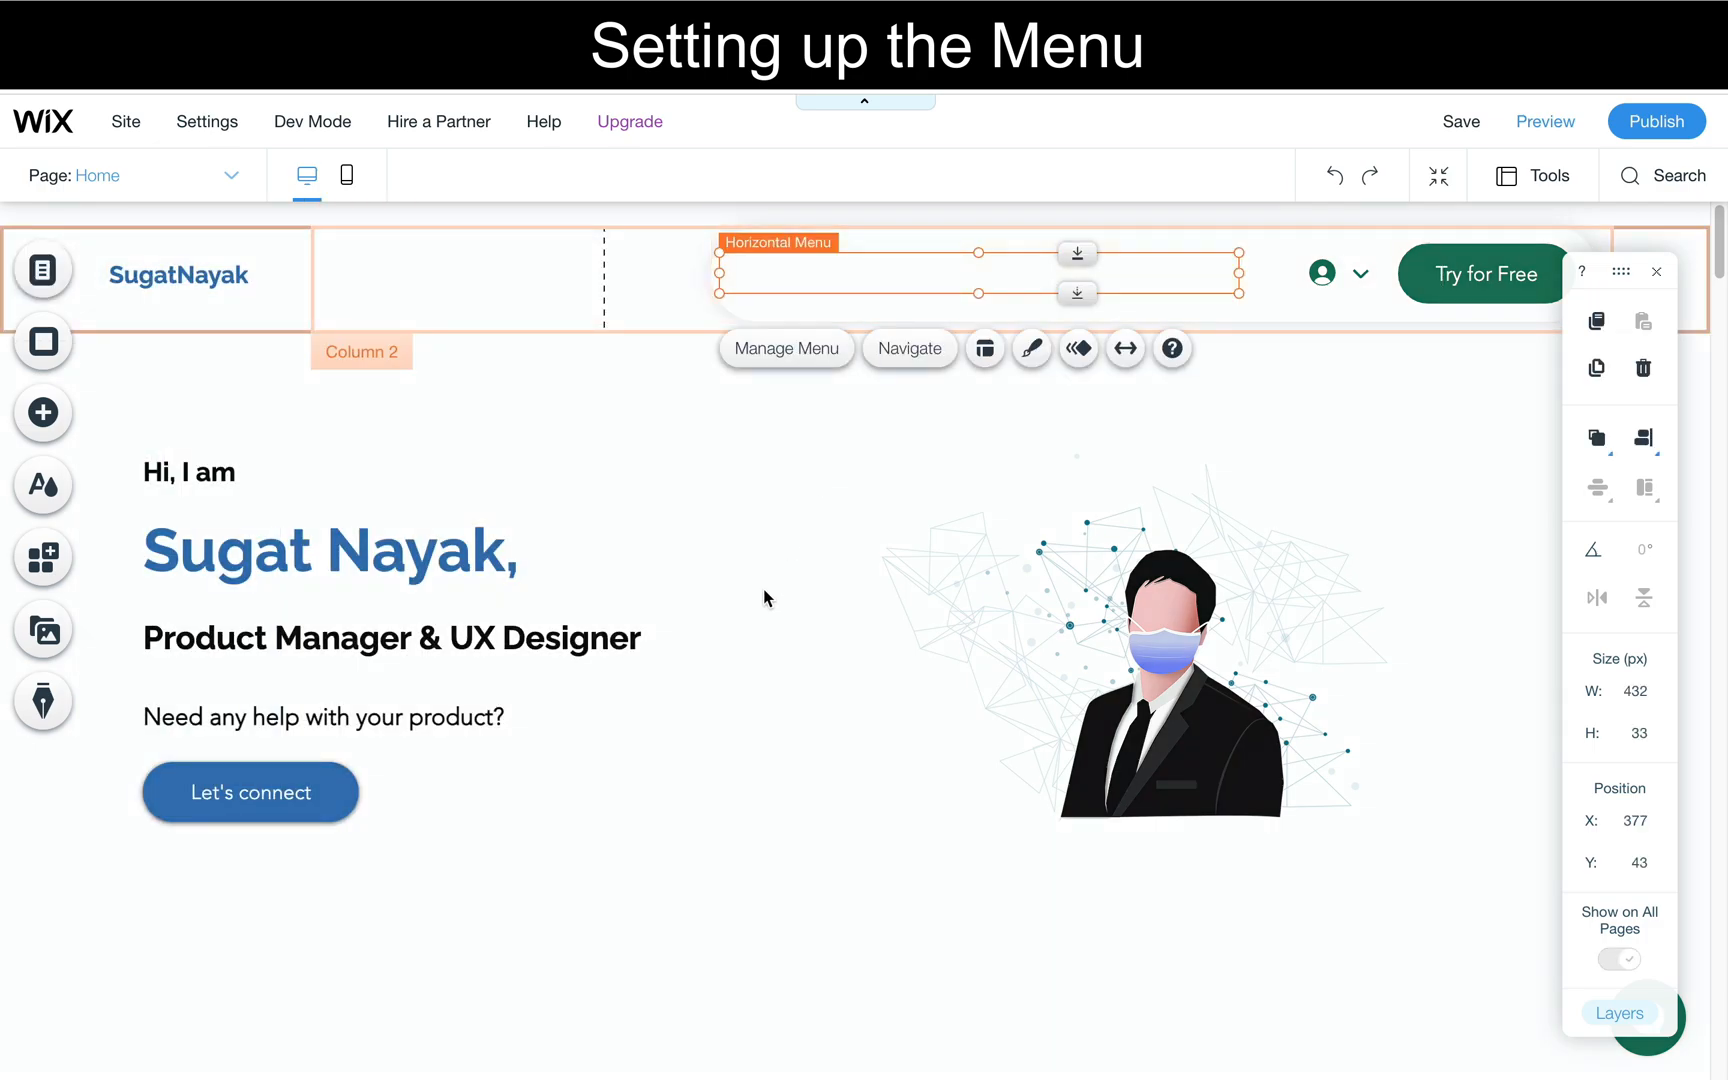
# - Search the editor for "anchor" and place an anchor at the start of the About Me section, at about Y 712
pyautogui.scroll(-1, 763, 597)
pyautogui.scroll(-5, 721, 748)
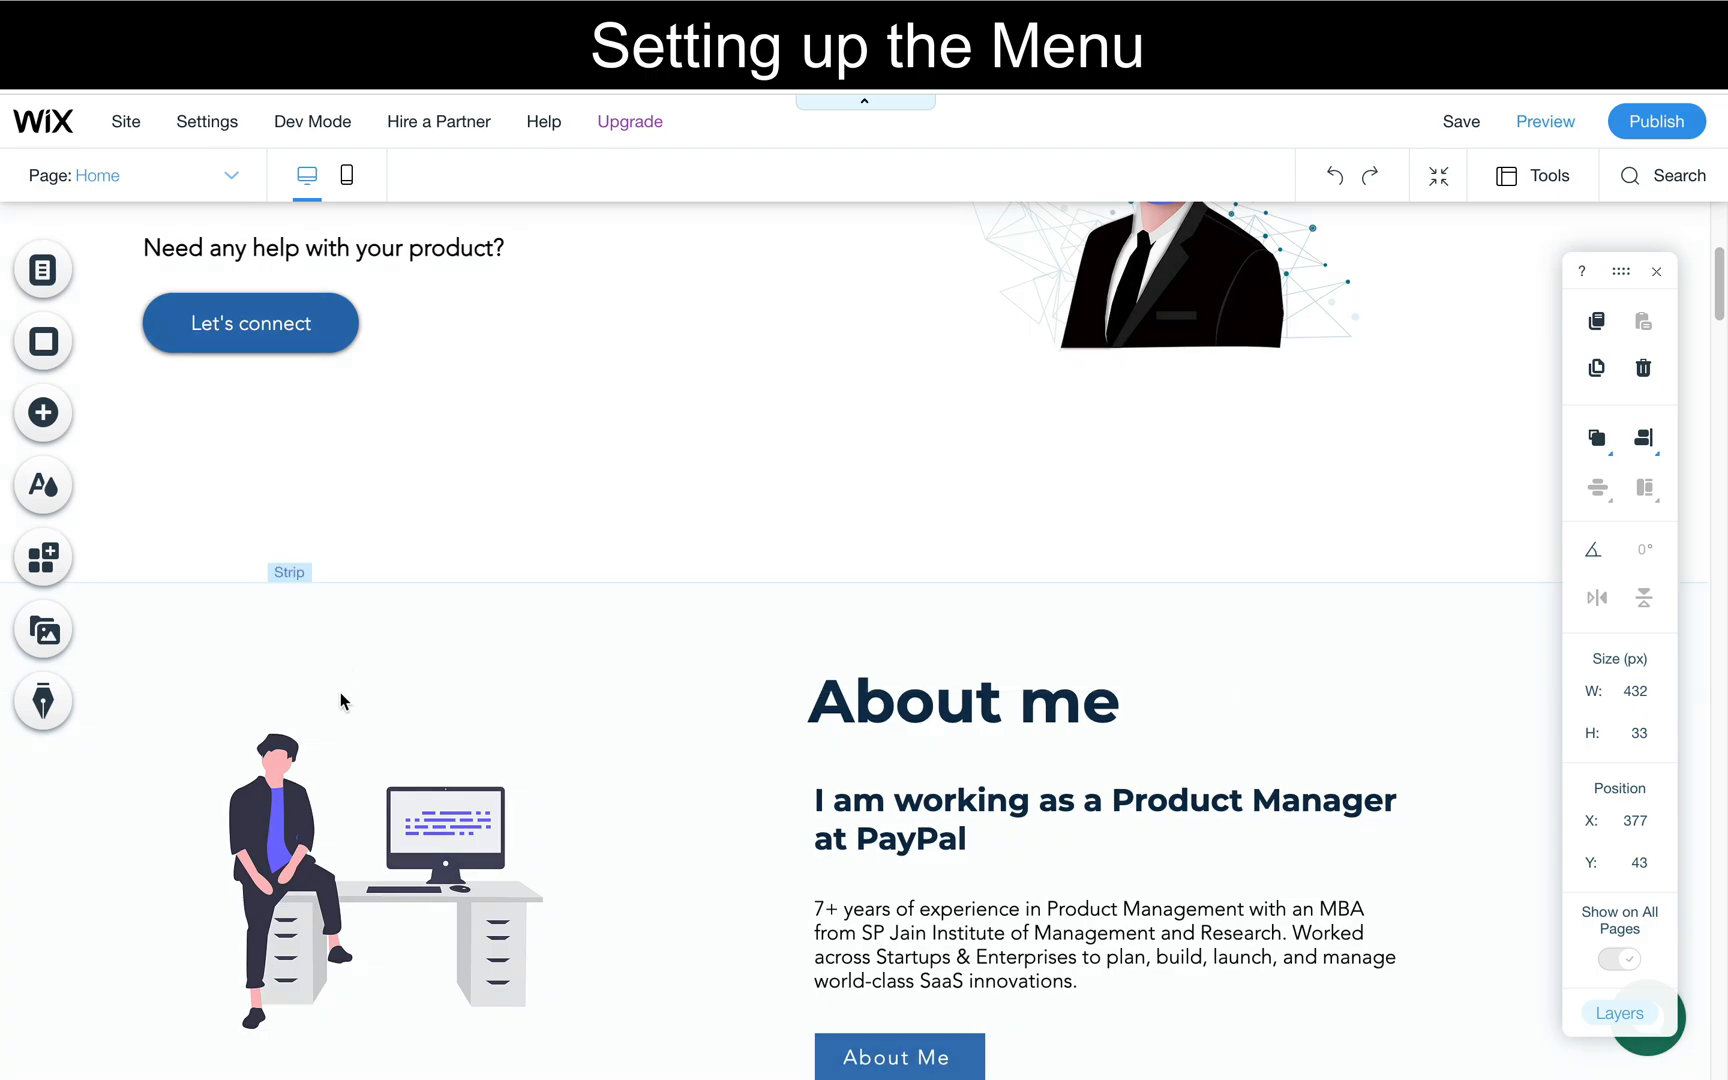
pyautogui.click(44, 414)
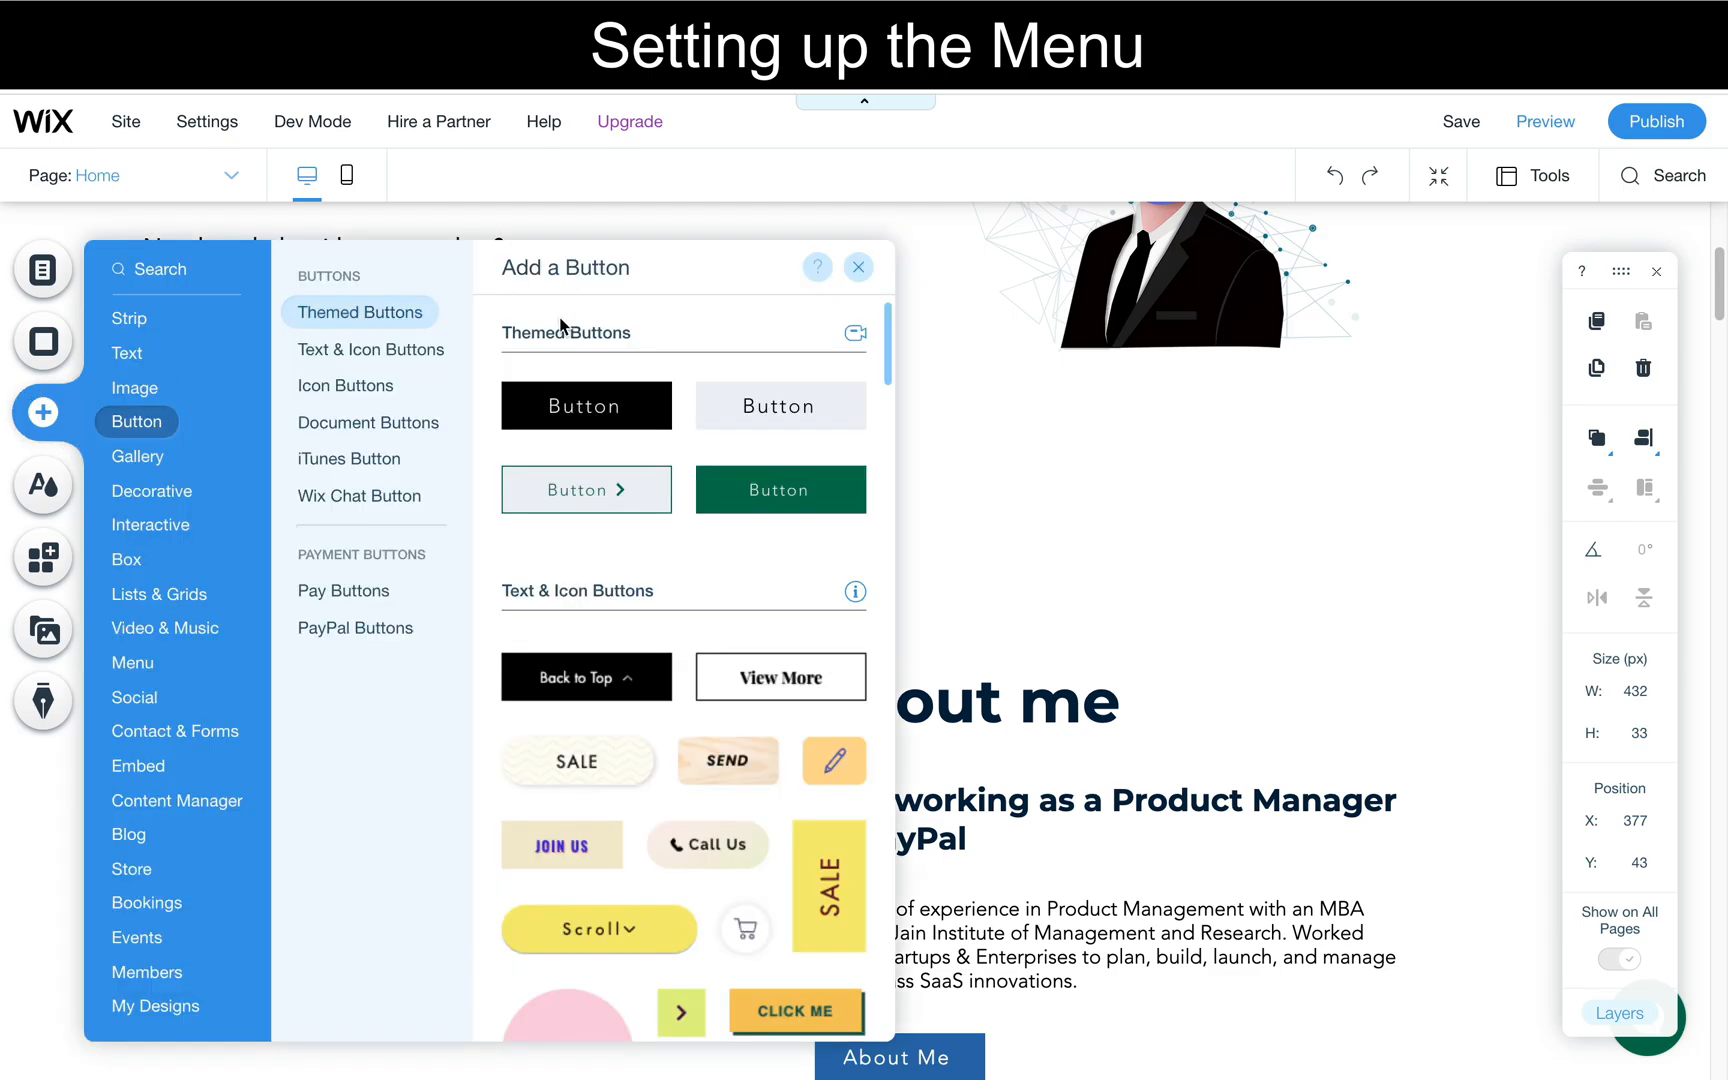
pyautogui.click(188, 277)
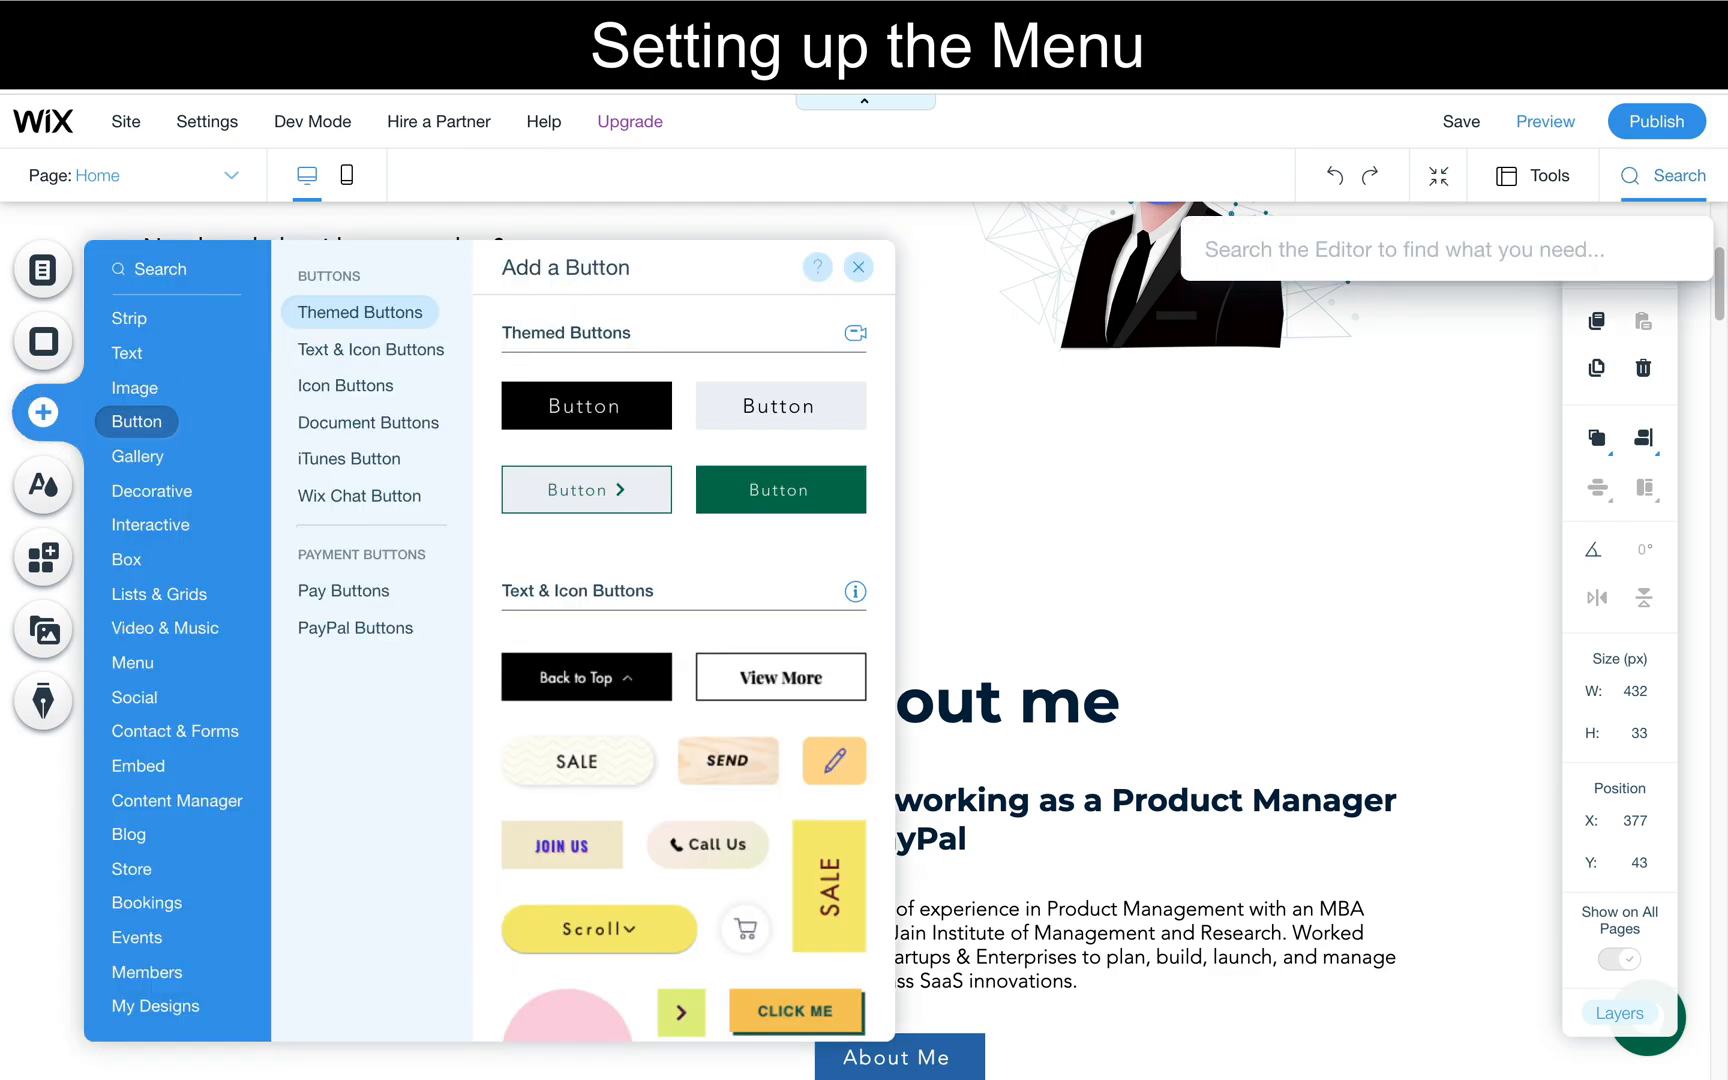
pyautogui.write('anchor')
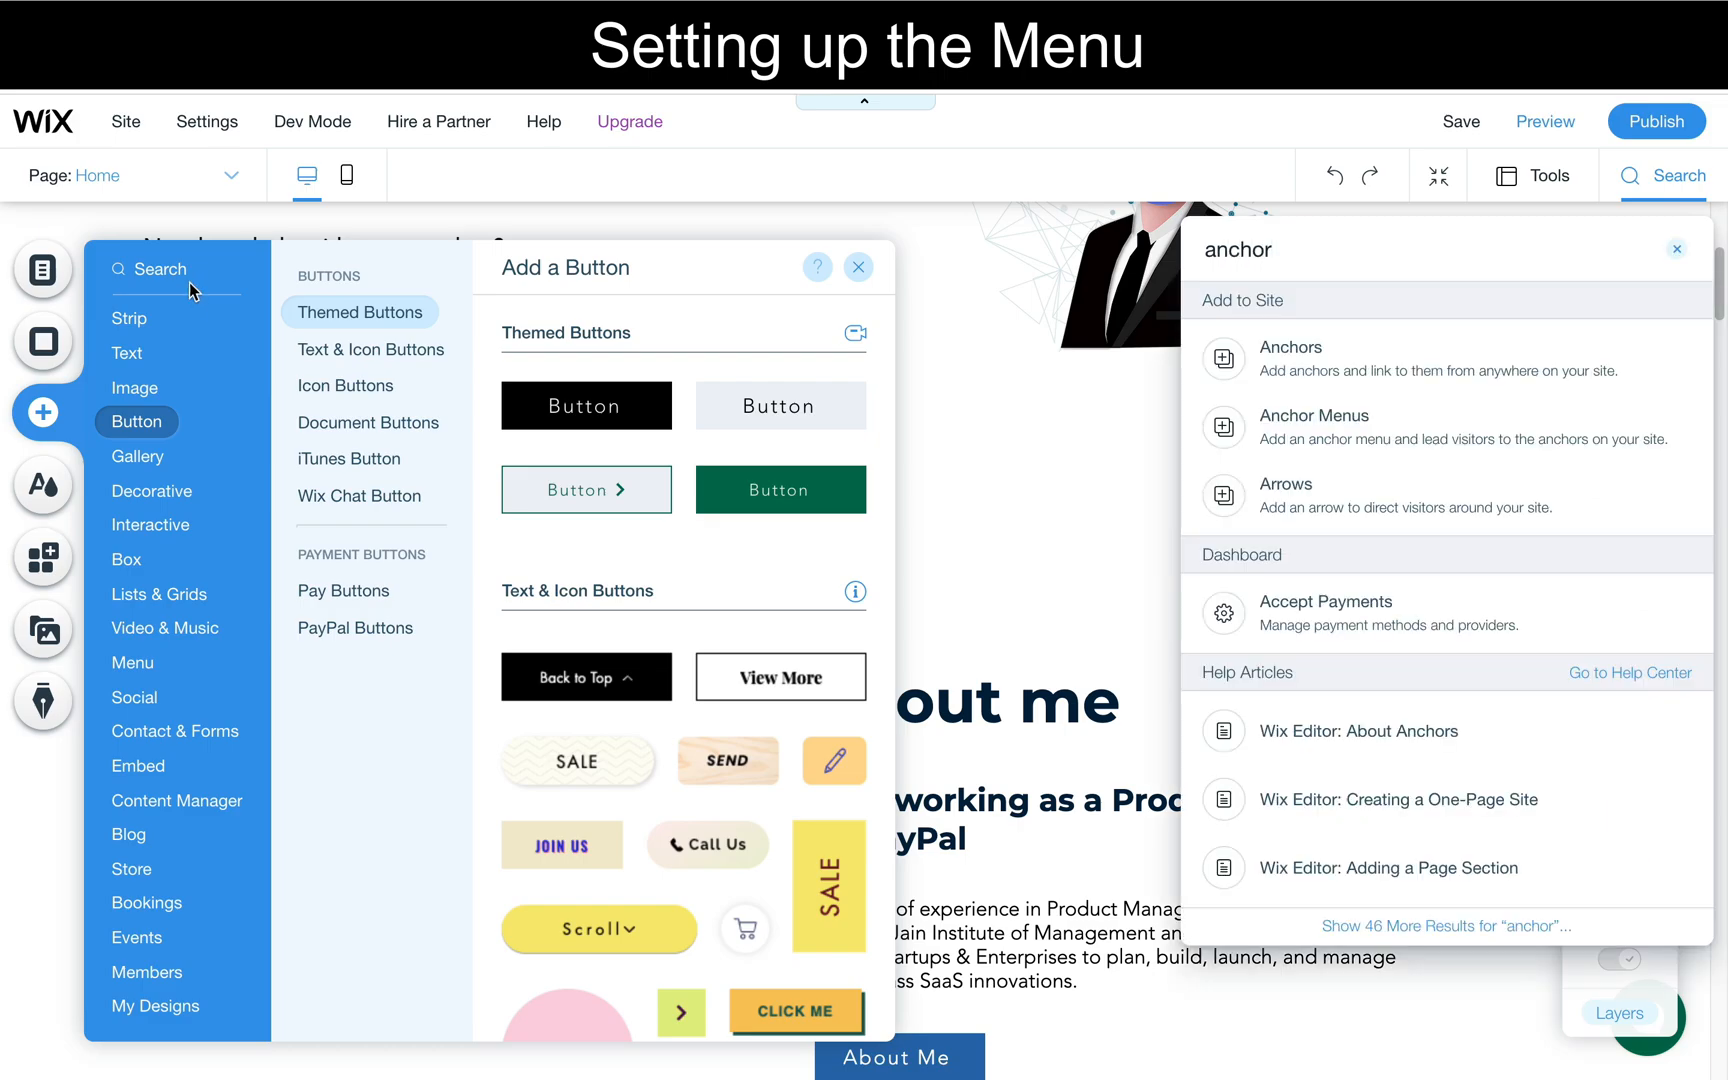
pyautogui.click(1280, 352)
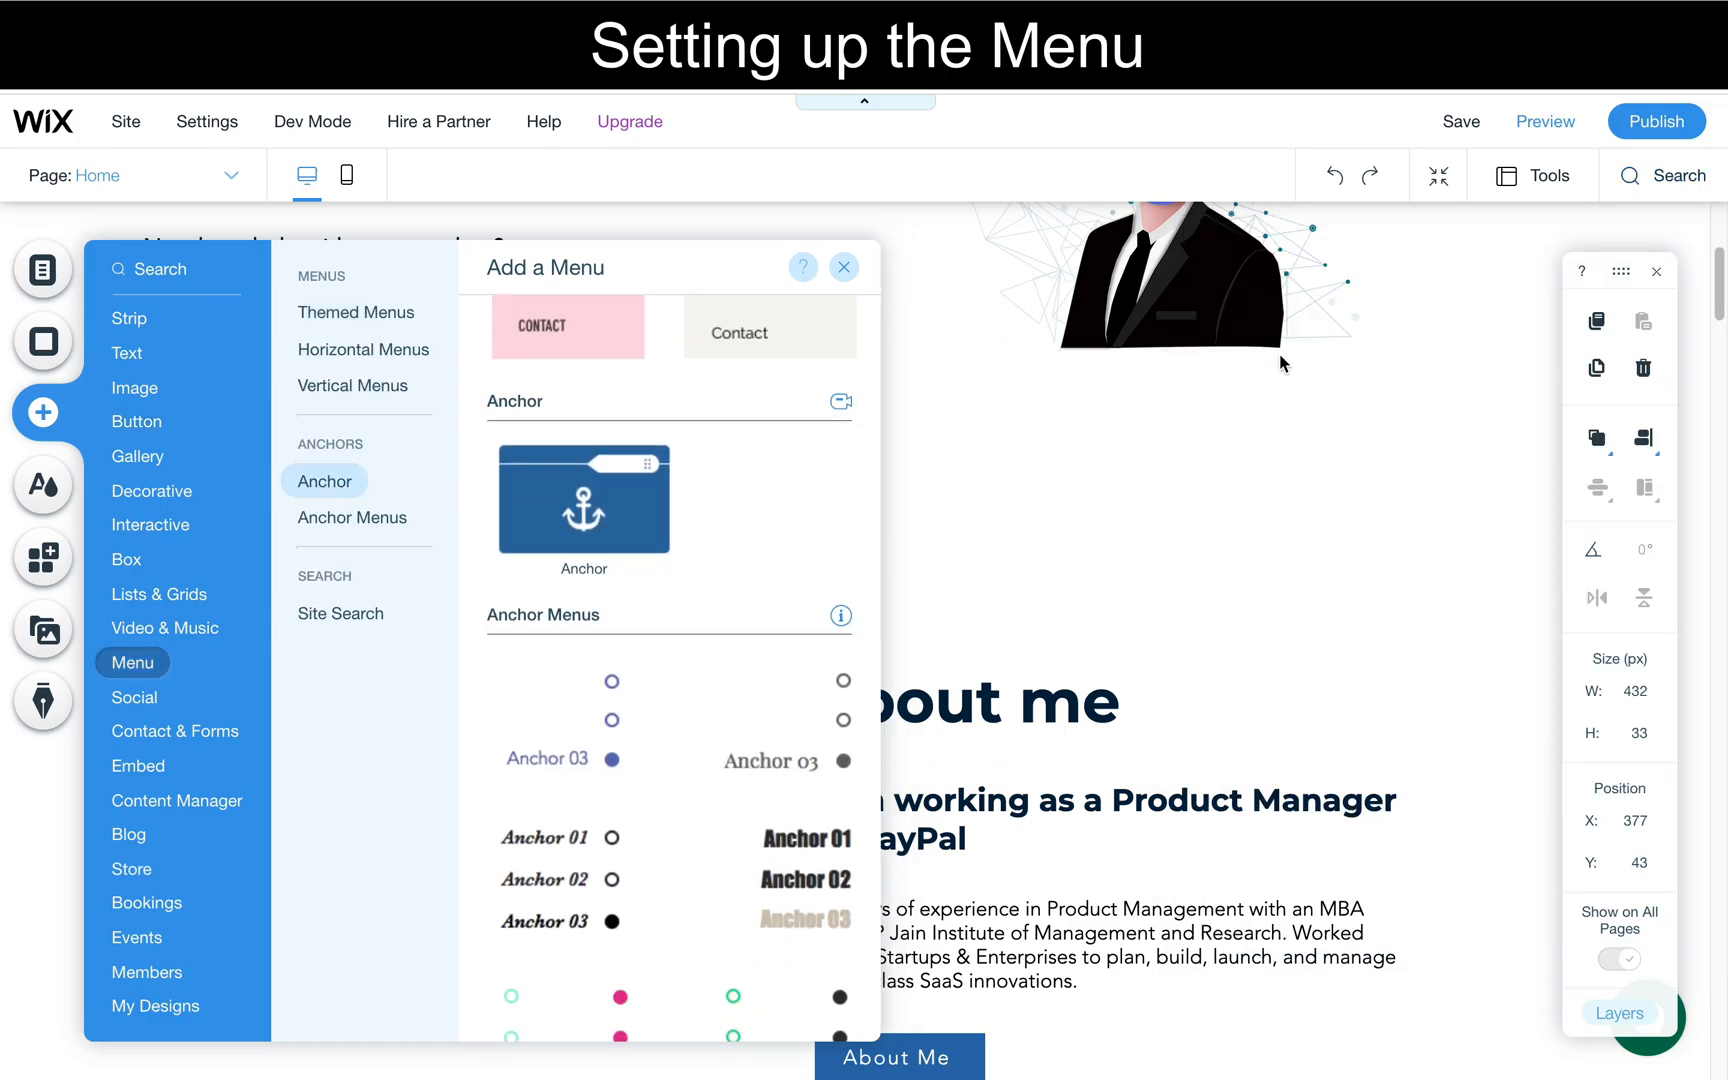
pyautogui.moveTo(584, 462); pyautogui.dragTo(1072, 609)
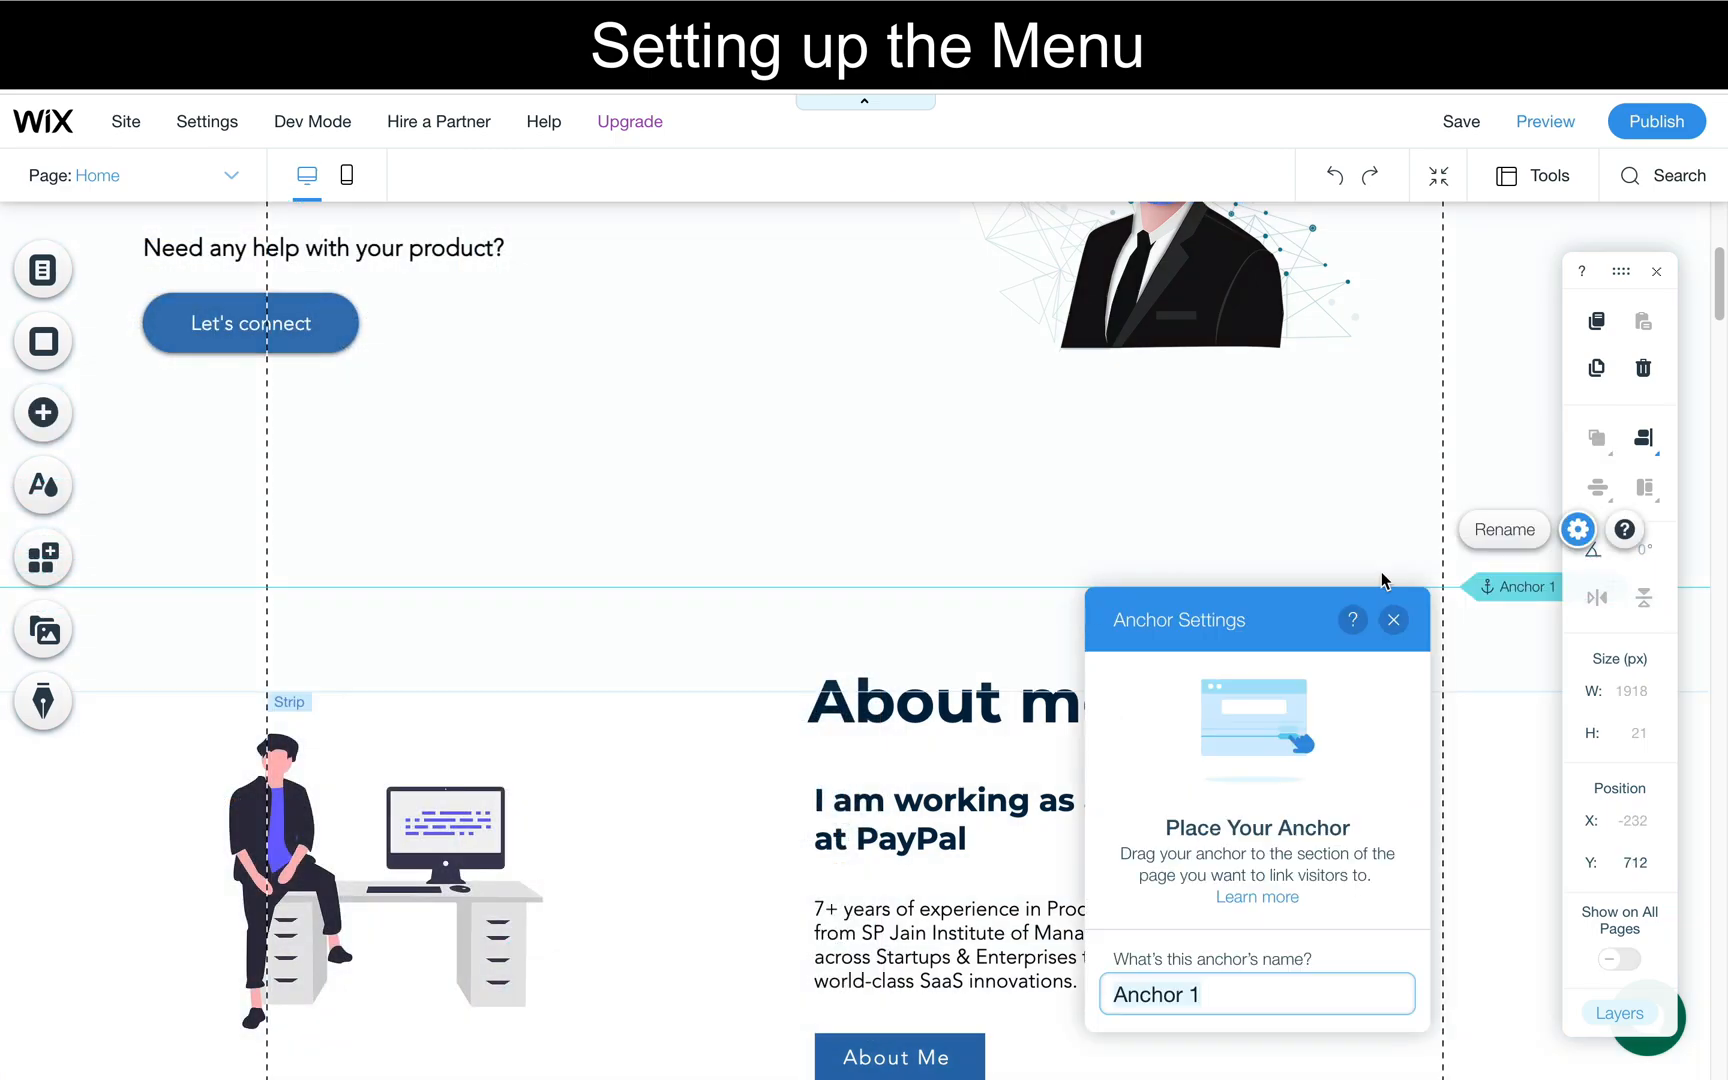
# - Name the new anchor "About me"
pyautogui.tripleClick(1222, 982)
pyautogui.write('Abo')
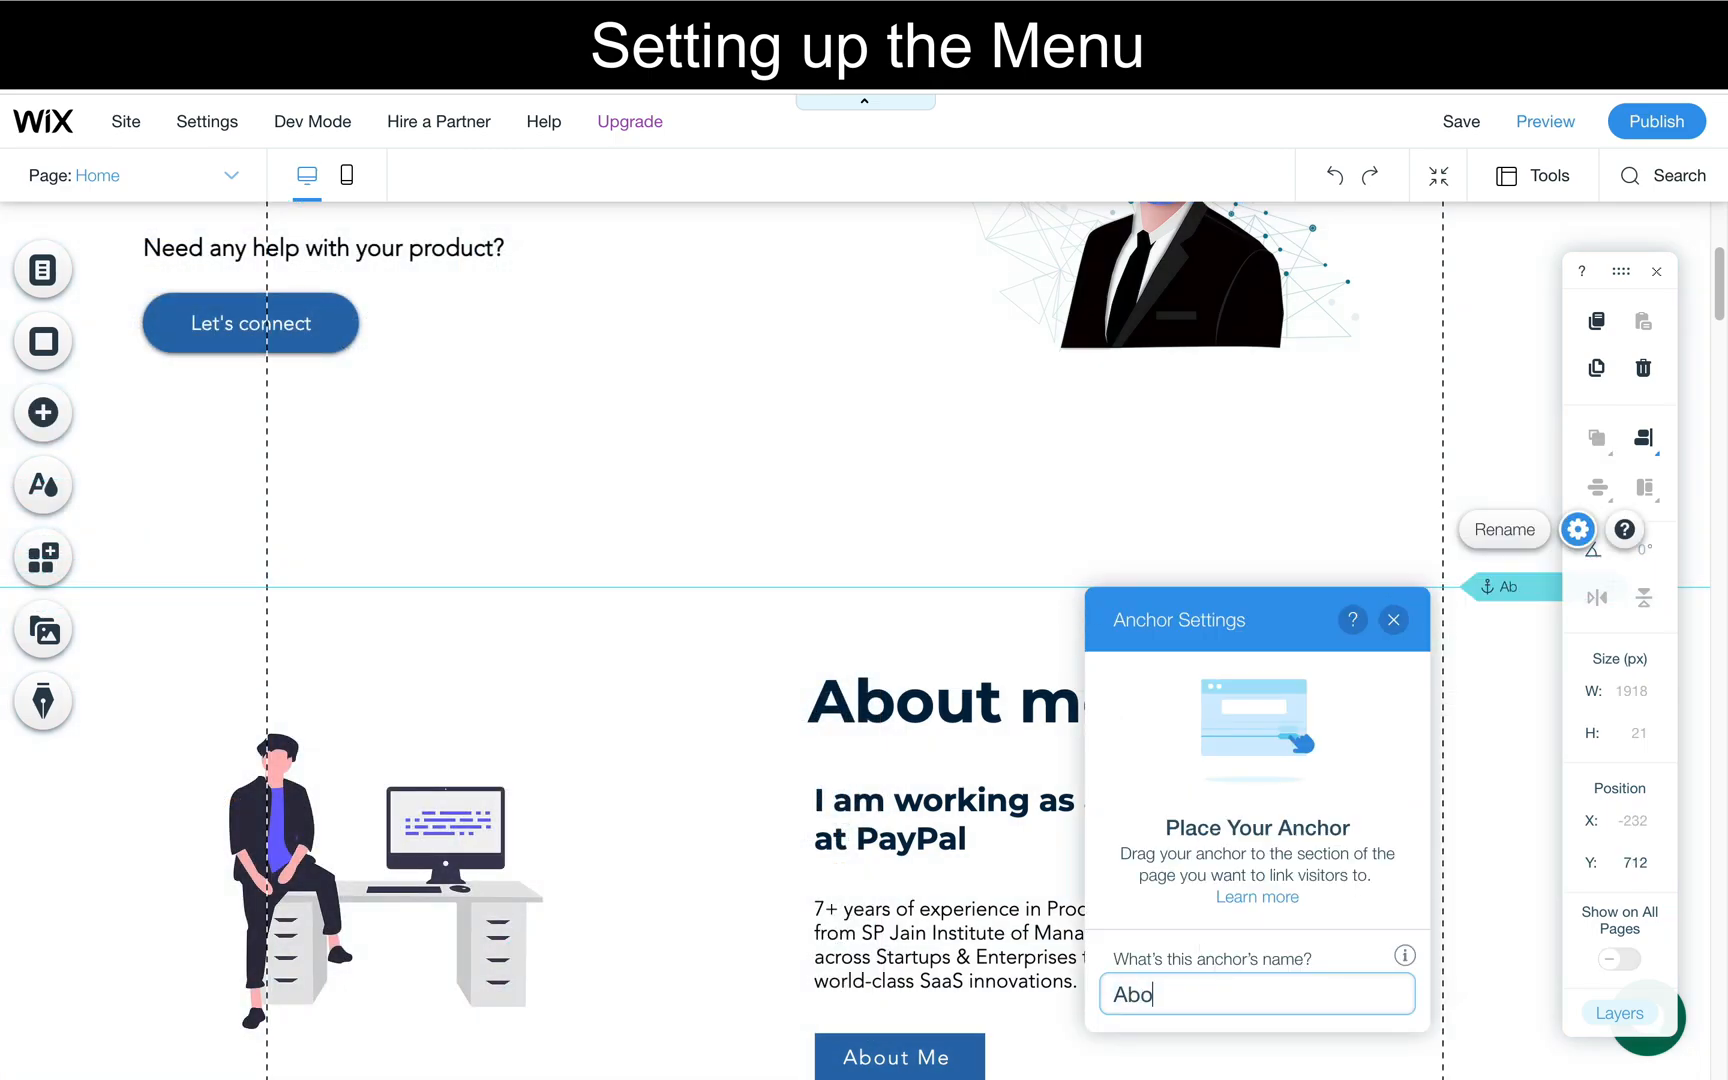
pyautogui.write('ut me')
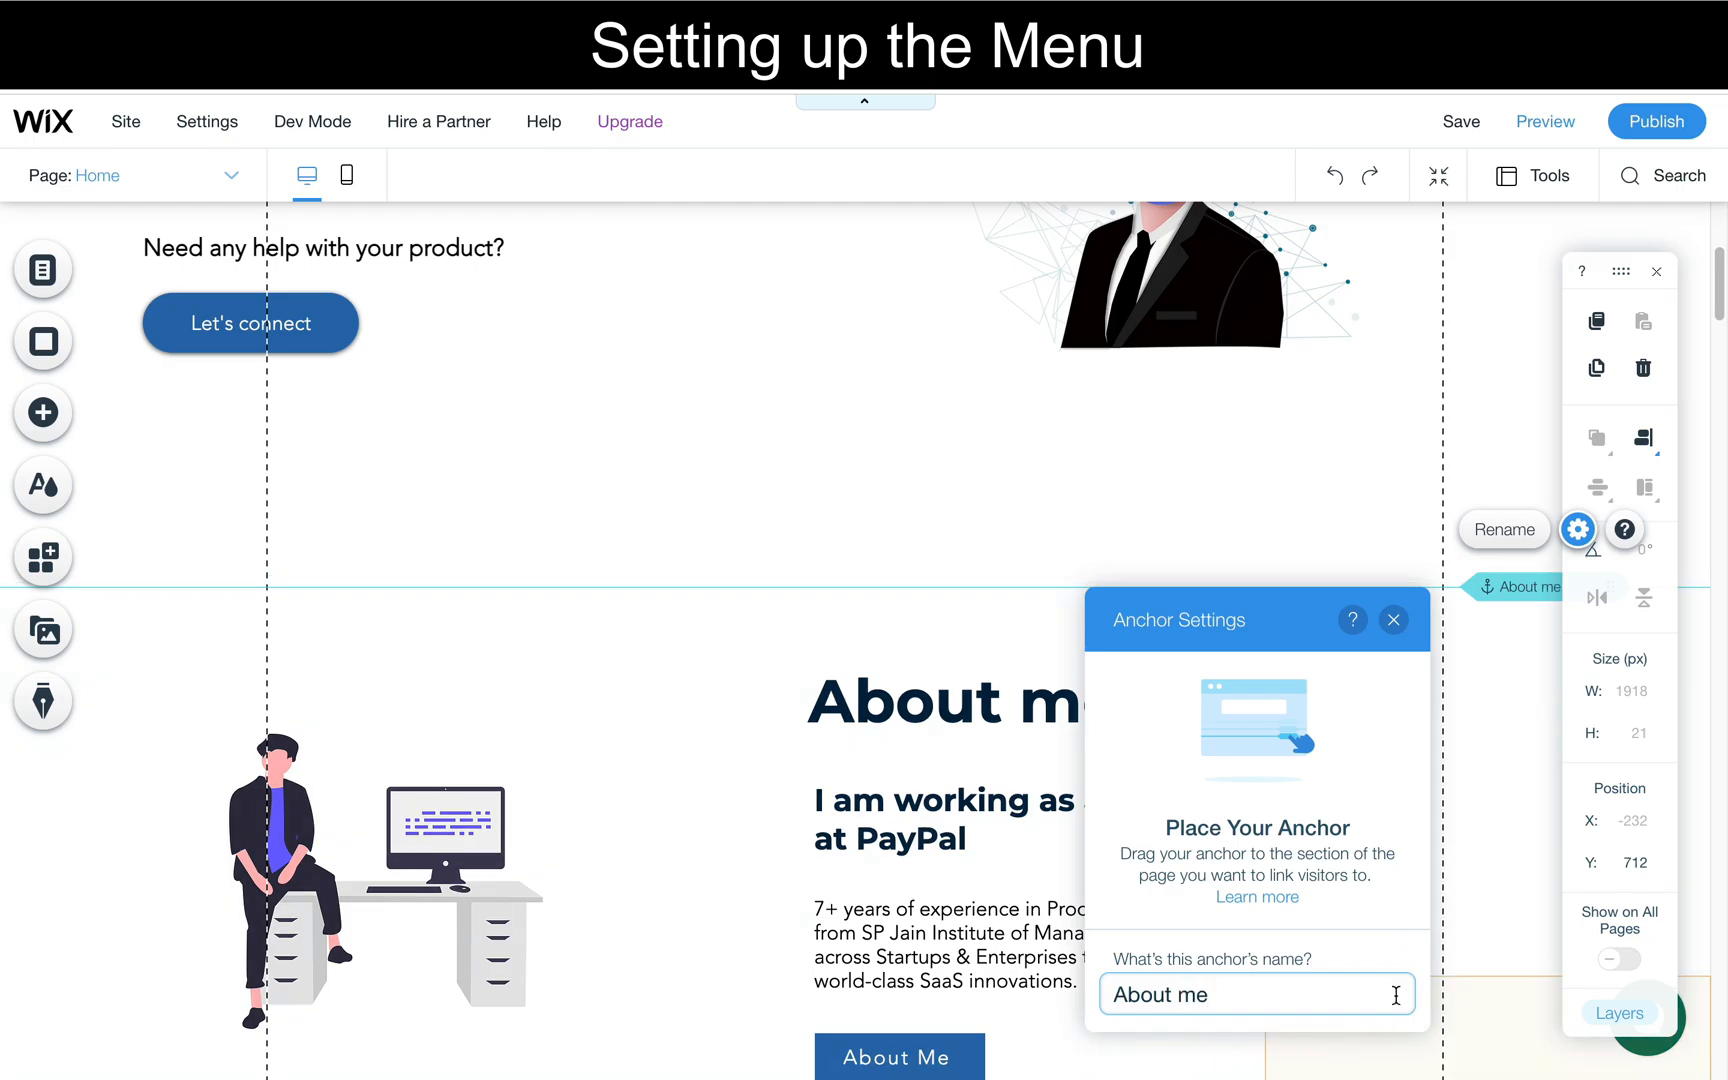
# - Add a link named "About Me" to the header's horizontal menu that points to the About me anchor
pyautogui.click(1472, 876)
pyautogui.scroll(5, 914, 551)
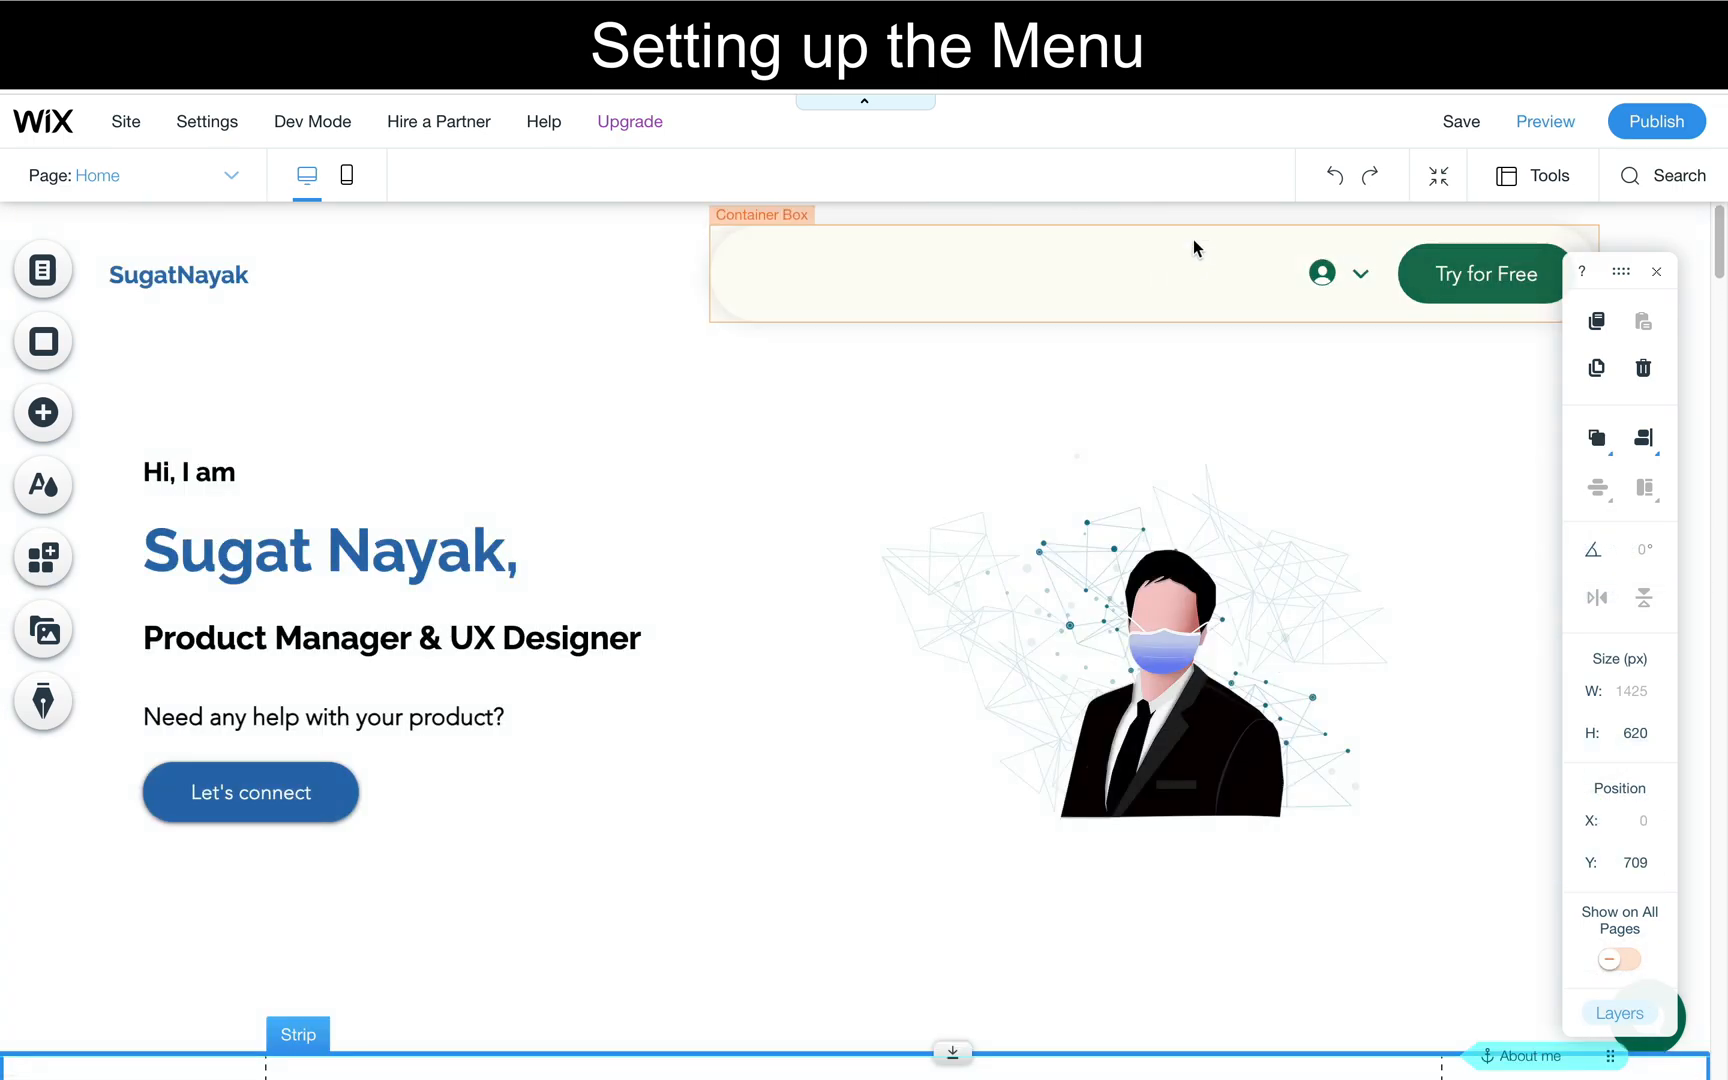
pyautogui.click(1127, 272)
pyautogui.click(832, 349)
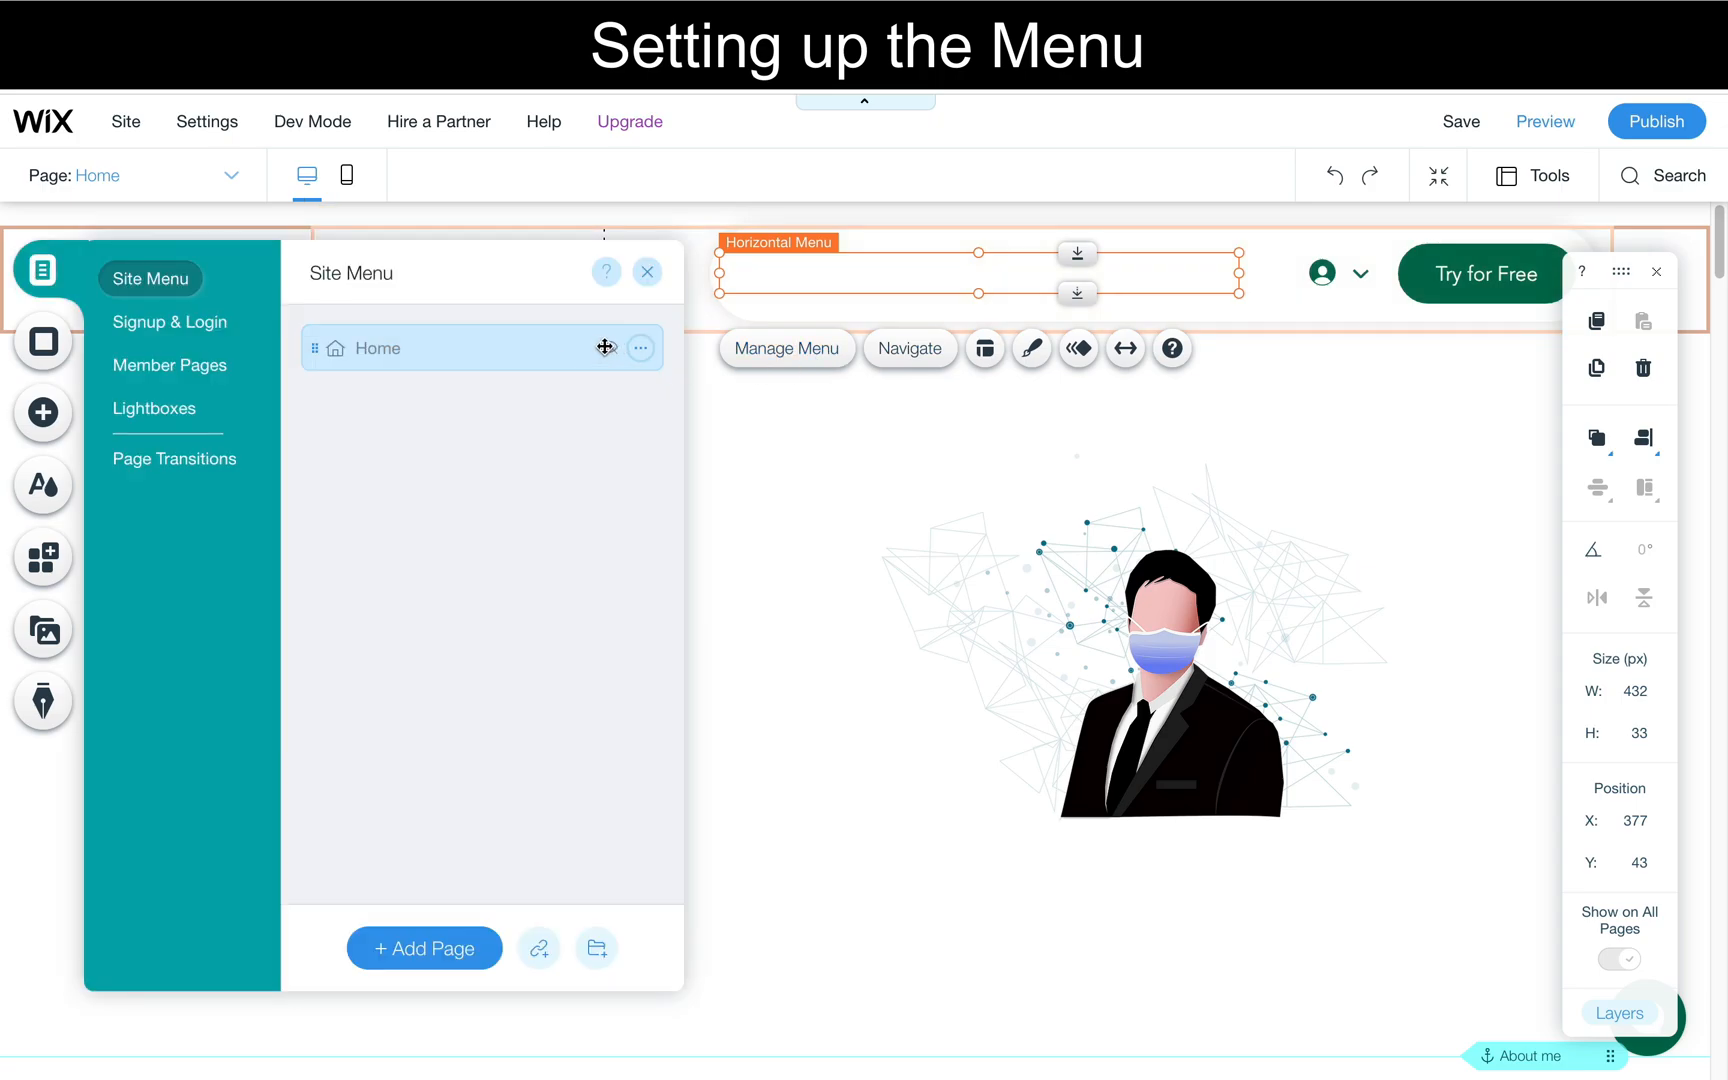
pyautogui.click(541, 950)
pyautogui.click(605, 528)
pyautogui.click(1163, 388)
pyautogui.click(543, 951)
pyautogui.click(605, 492)
pyautogui.click(602, 529)
pyautogui.click(1134, 785)
pyautogui.write('About Me')
pyautogui.click(634, 400)
pyautogui.click(505, 393)
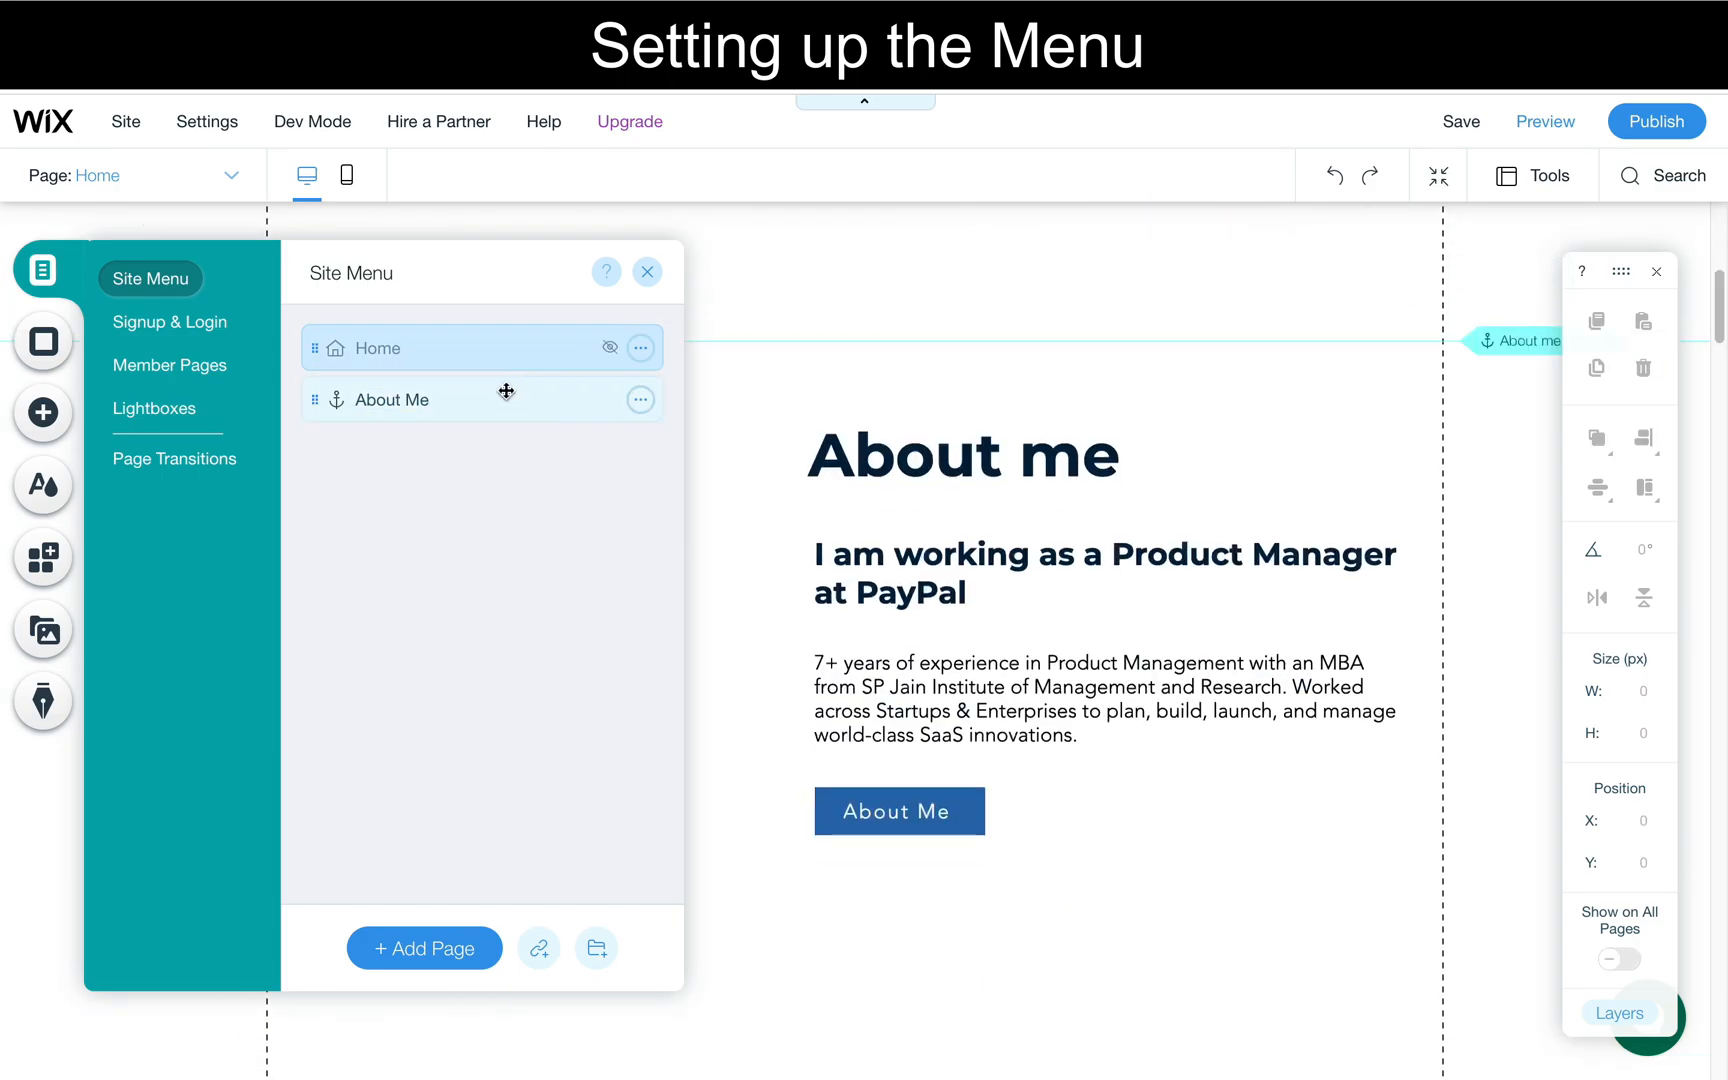
pyautogui.click(647, 272)
# - Preview the site and test the header's About Me menu link
pyautogui.scroll(3, 730, 470)
pyautogui.scroll(4, 730, 470)
pyautogui.click(1545, 121)
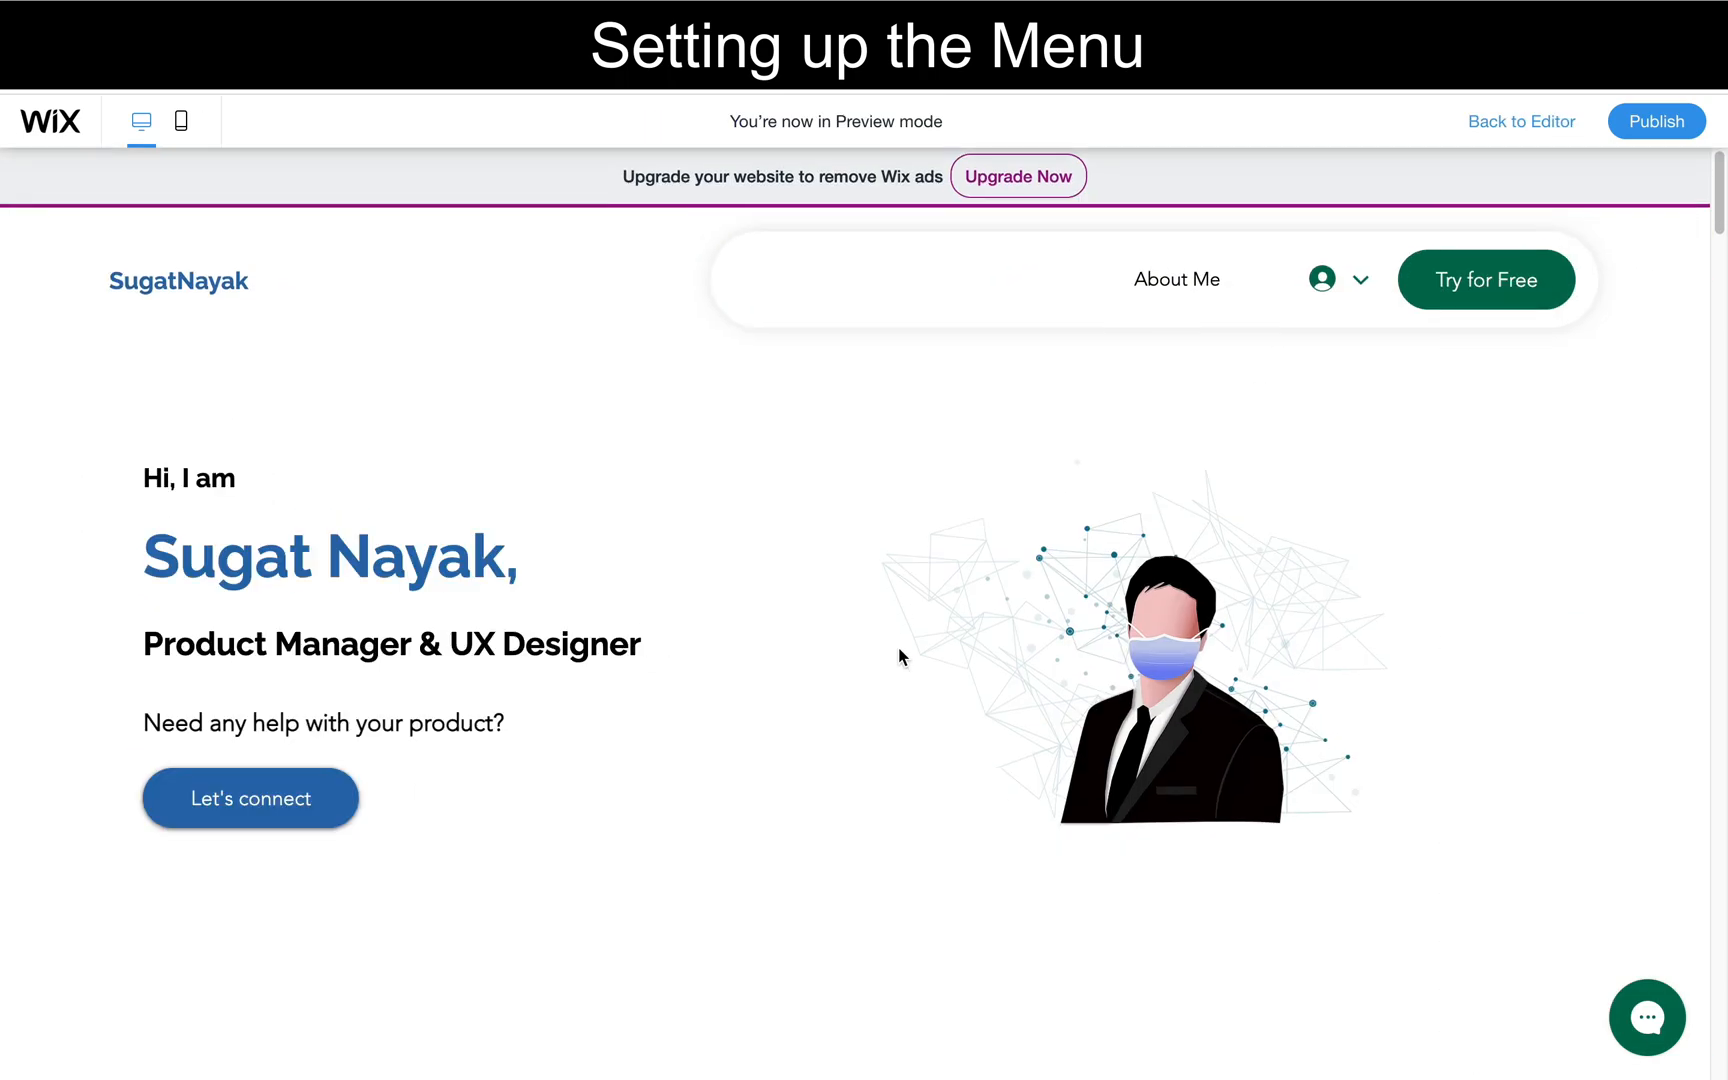
pyautogui.click(1177, 284)
pyautogui.scroll(8, 957, 486)
# - Return to editing and make the Home page show in the header's horizontal menu
pyautogui.click(1519, 124)
pyautogui.click(980, 275)
pyautogui.click(787, 348)
pyautogui.click(643, 350)
pyautogui.click(705, 558)
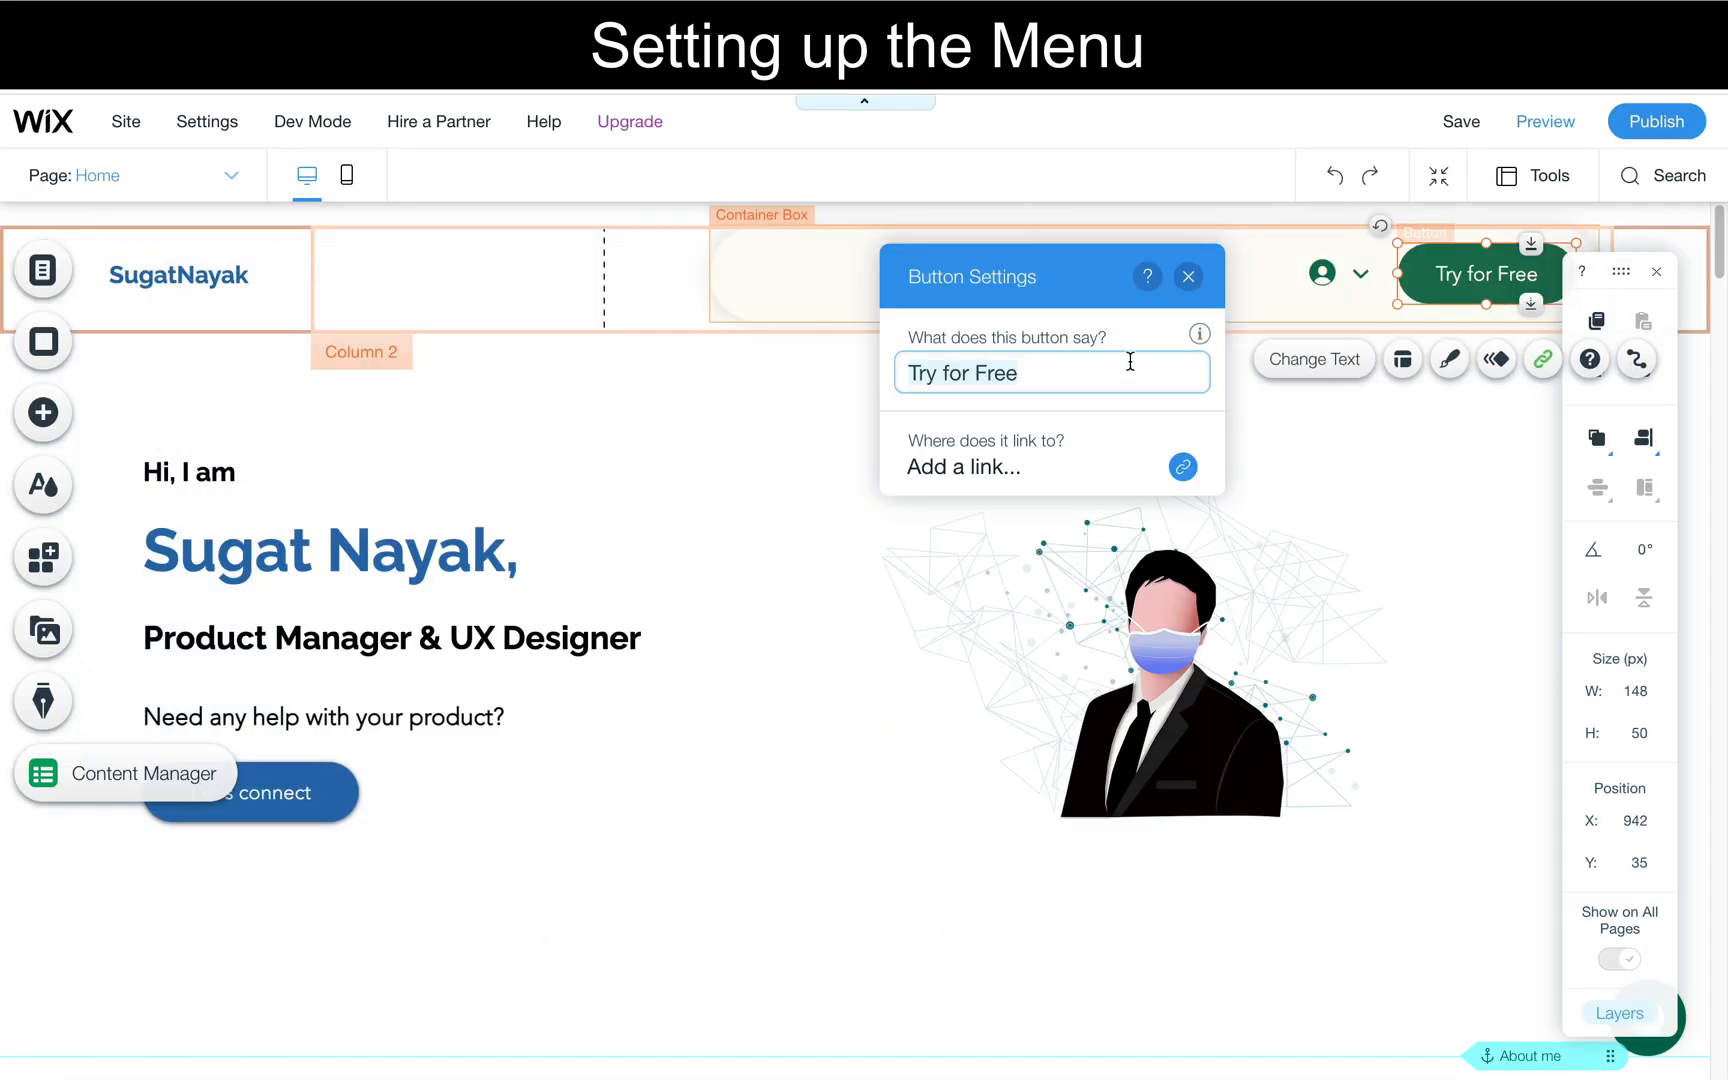
# - Change the header button's text to "Say Hi" and link it to the personal website's web address
pyautogui.write('Say Hi')
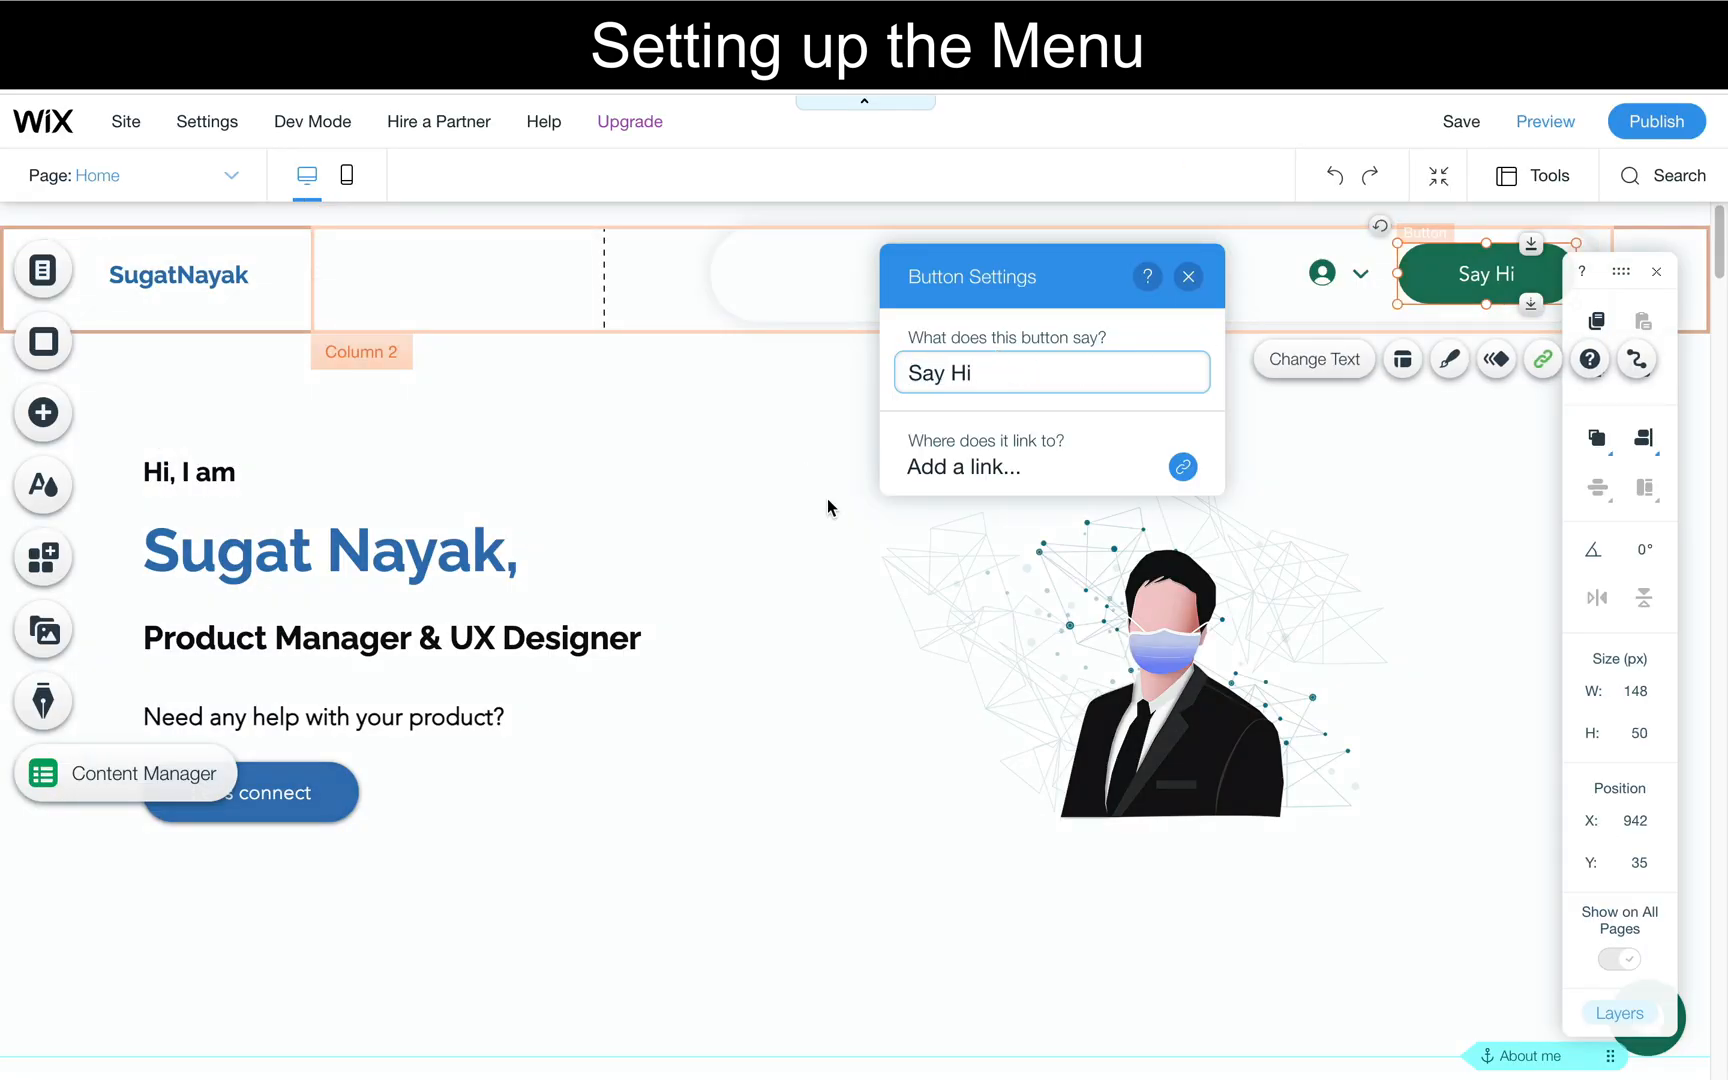
pyautogui.click(957, 467)
pyautogui.click(870, 480)
pyautogui.click(566, 472)
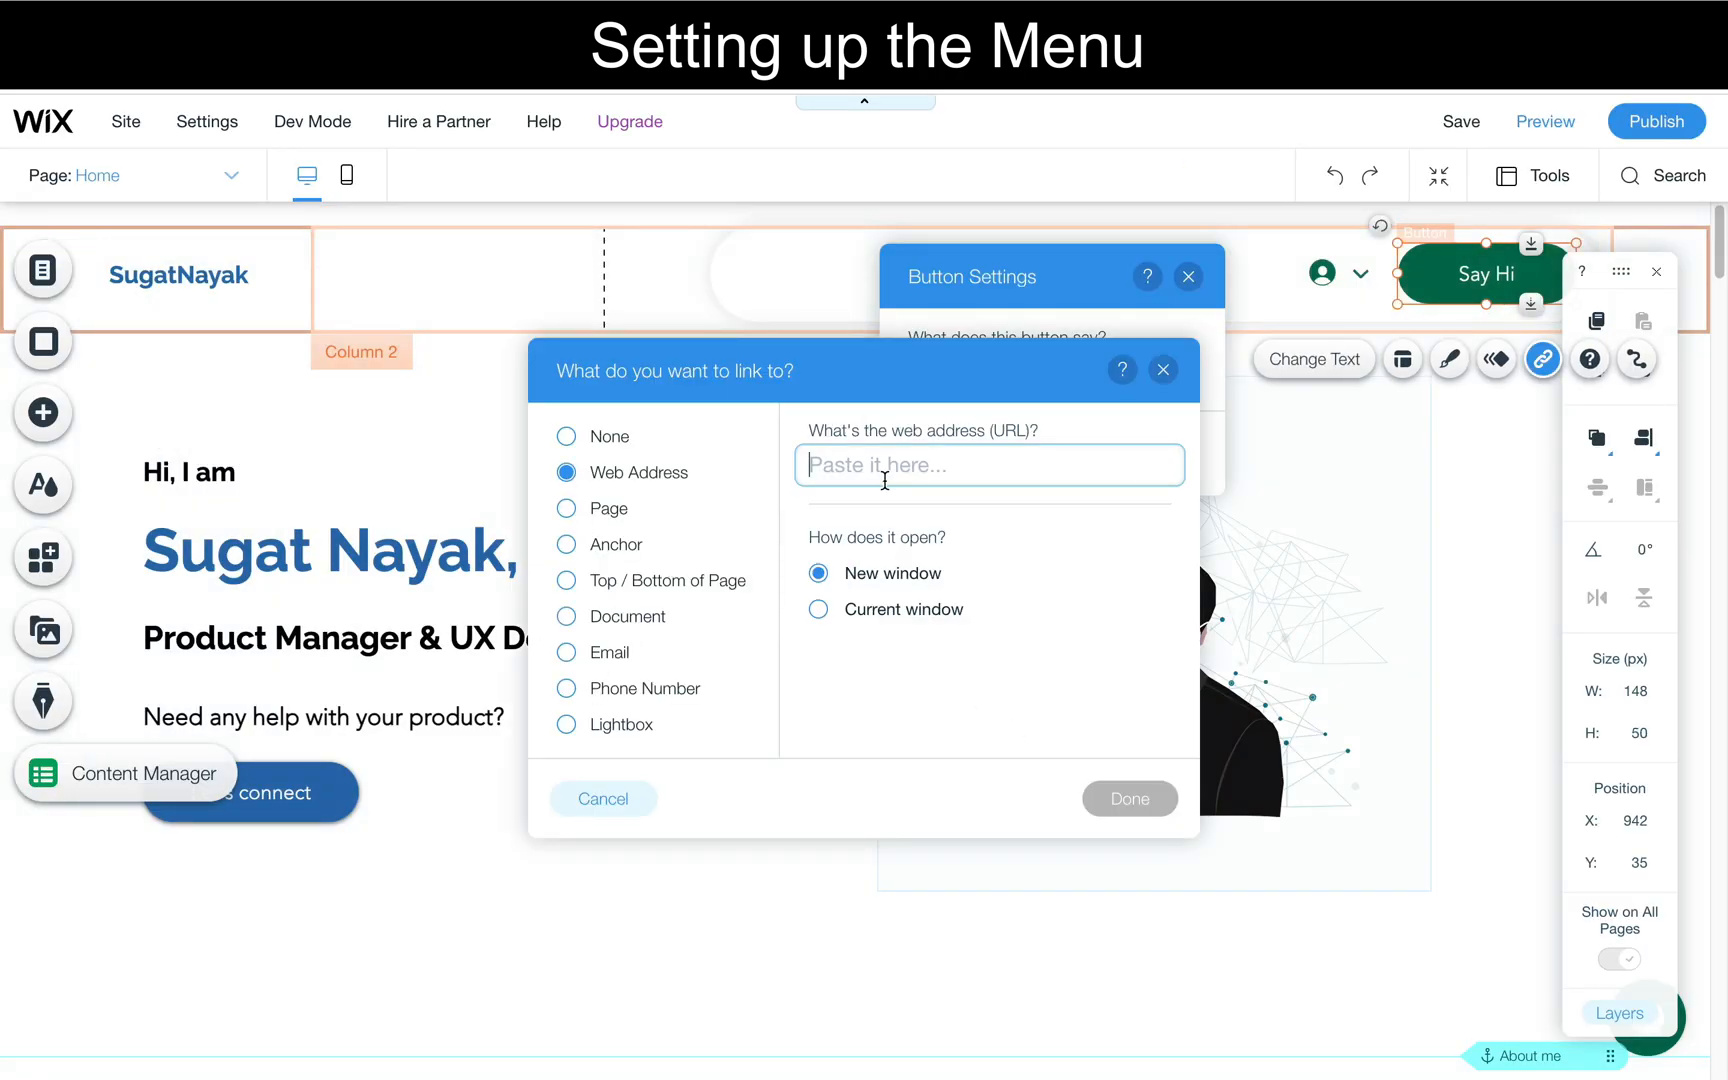
pyautogui.write('www.sugatnayak.com')
pyautogui.click(1130, 798)
# - Apply the saved blue rounded design from My Buttons to the Say Hi button
pyautogui.click(1449, 359)
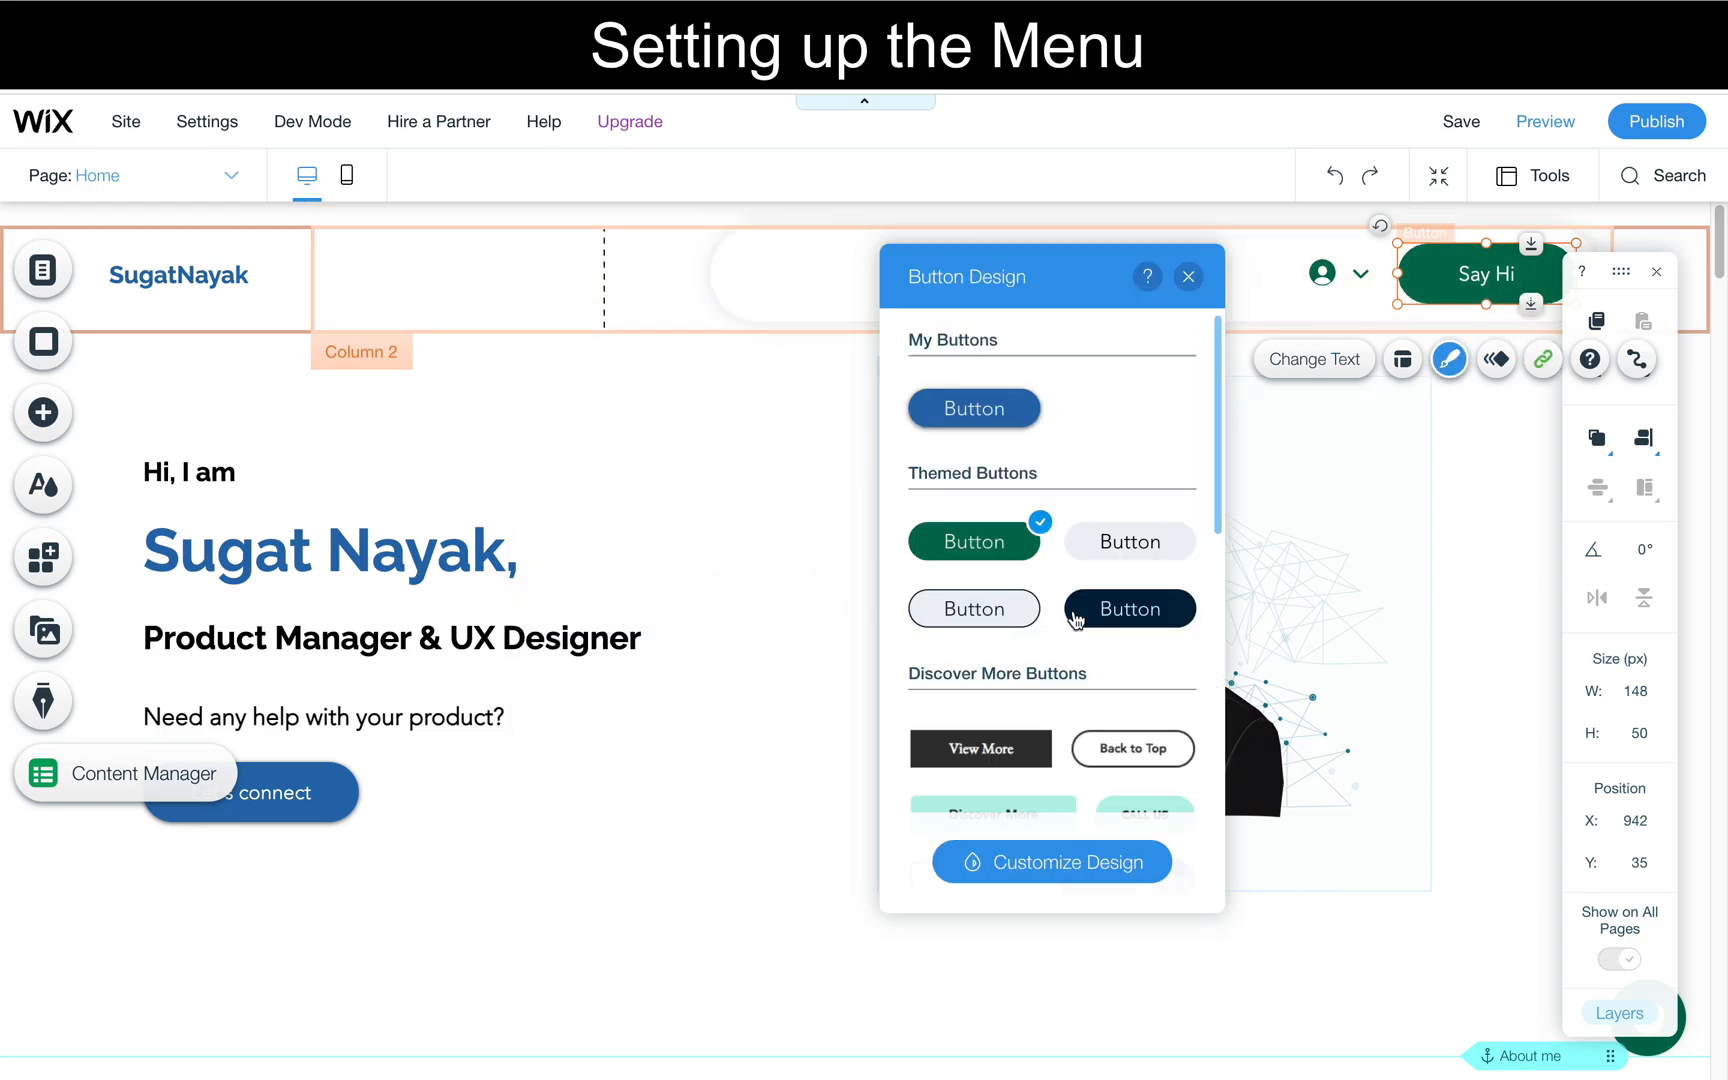
pyautogui.click(972, 405)
pyautogui.click(864, 458)
# - Remove the account login element from the header and move the horizontal menu beside the Say Hi button, to X 490
pyautogui.click(1340, 274)
pyautogui.click(1196, 272)
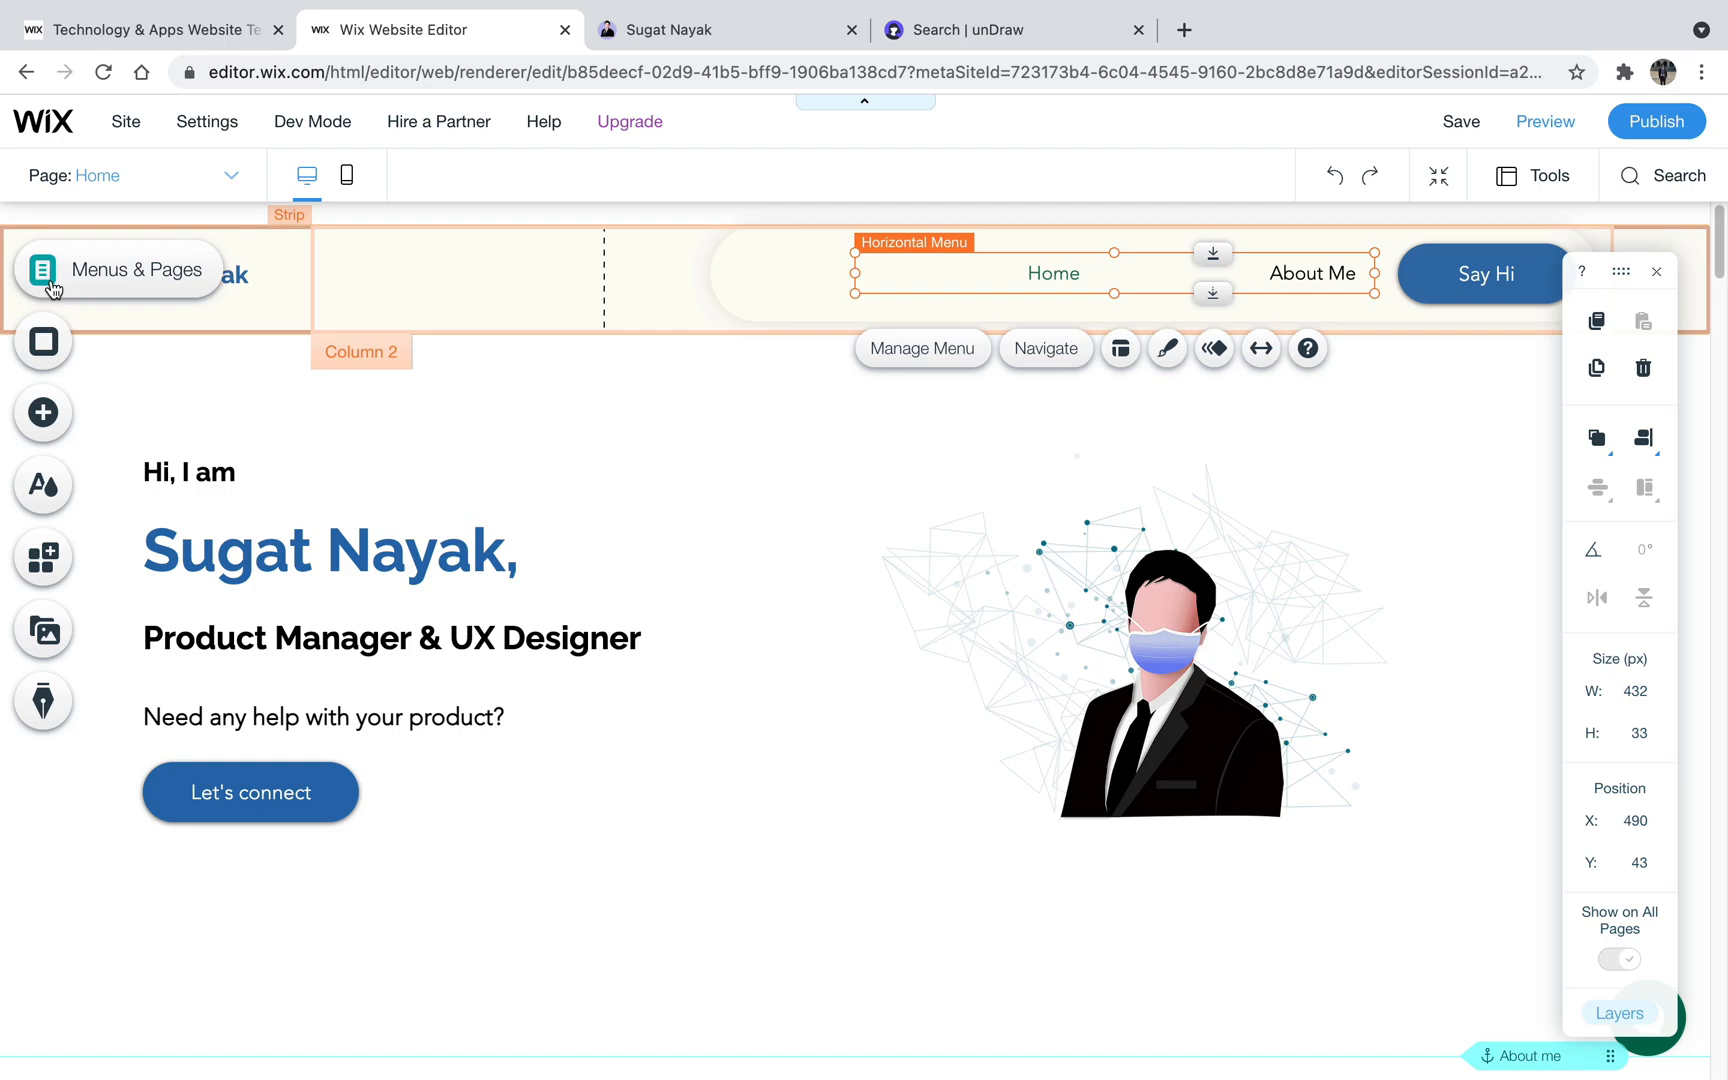
# - Set the Home page's background color to white (#FFFFFF) and browse the selected background images
pyautogui.click(42, 270)
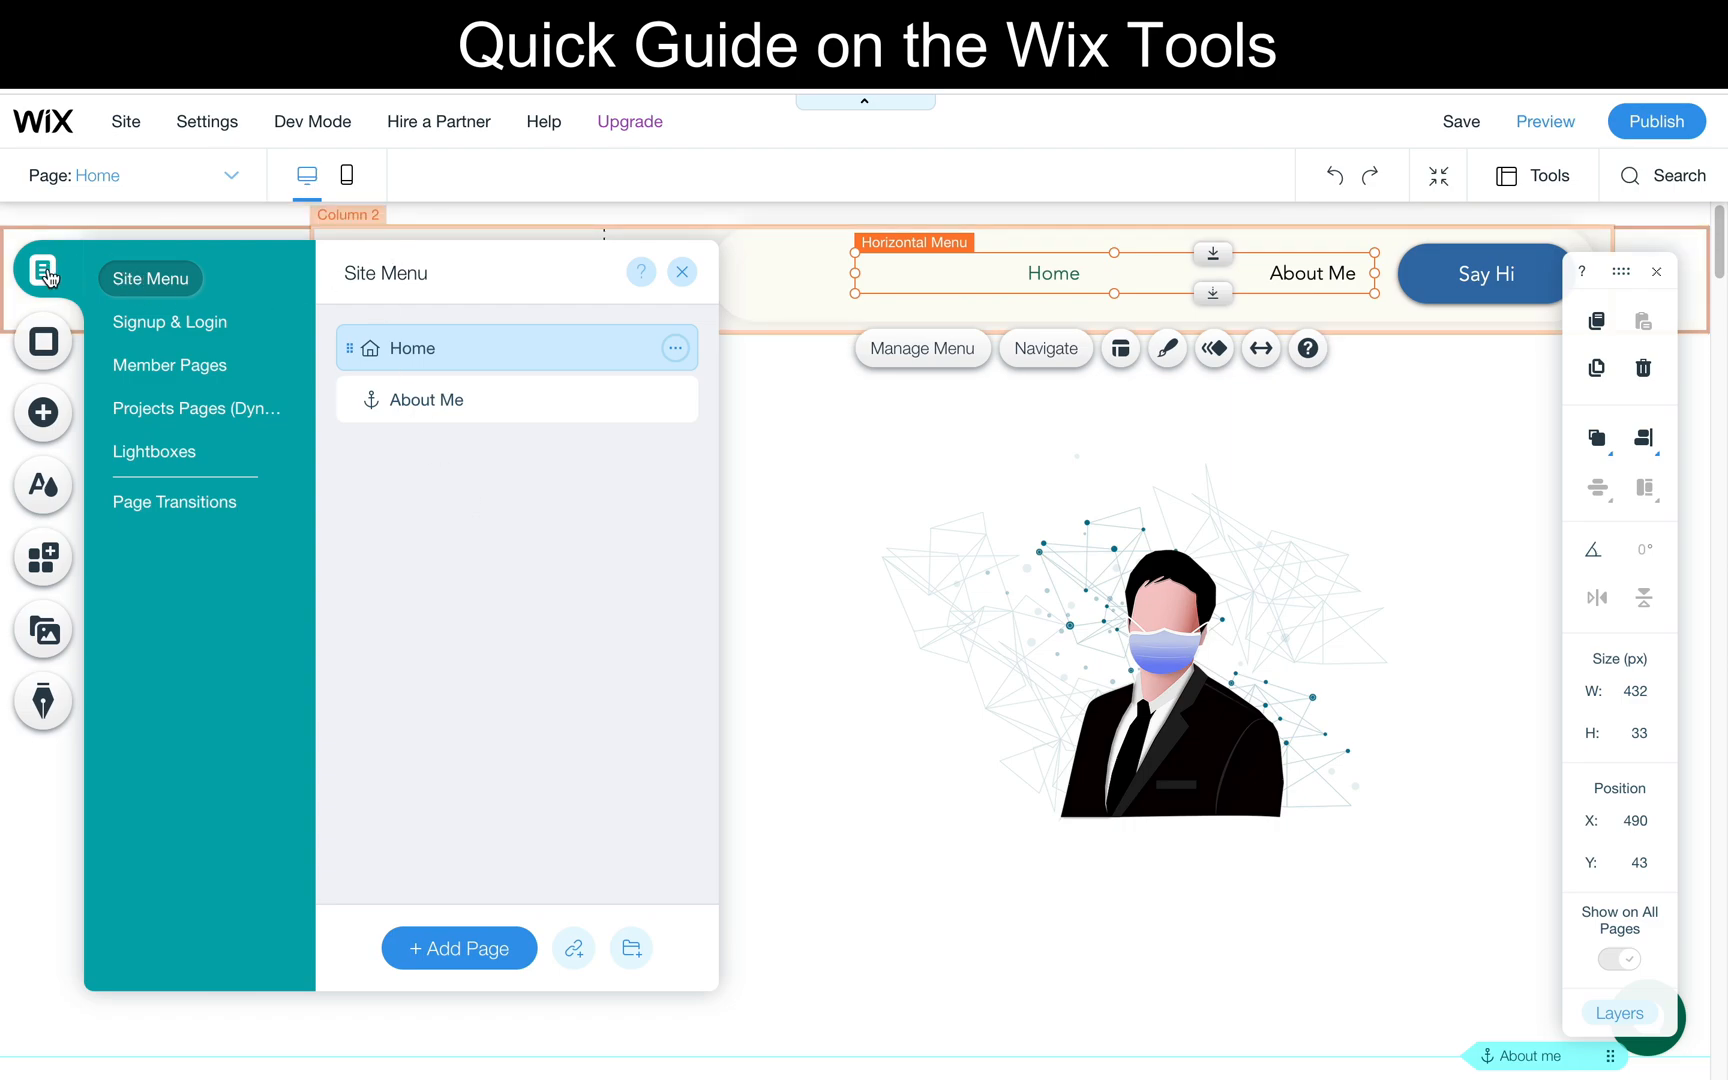
pyautogui.click(45, 340)
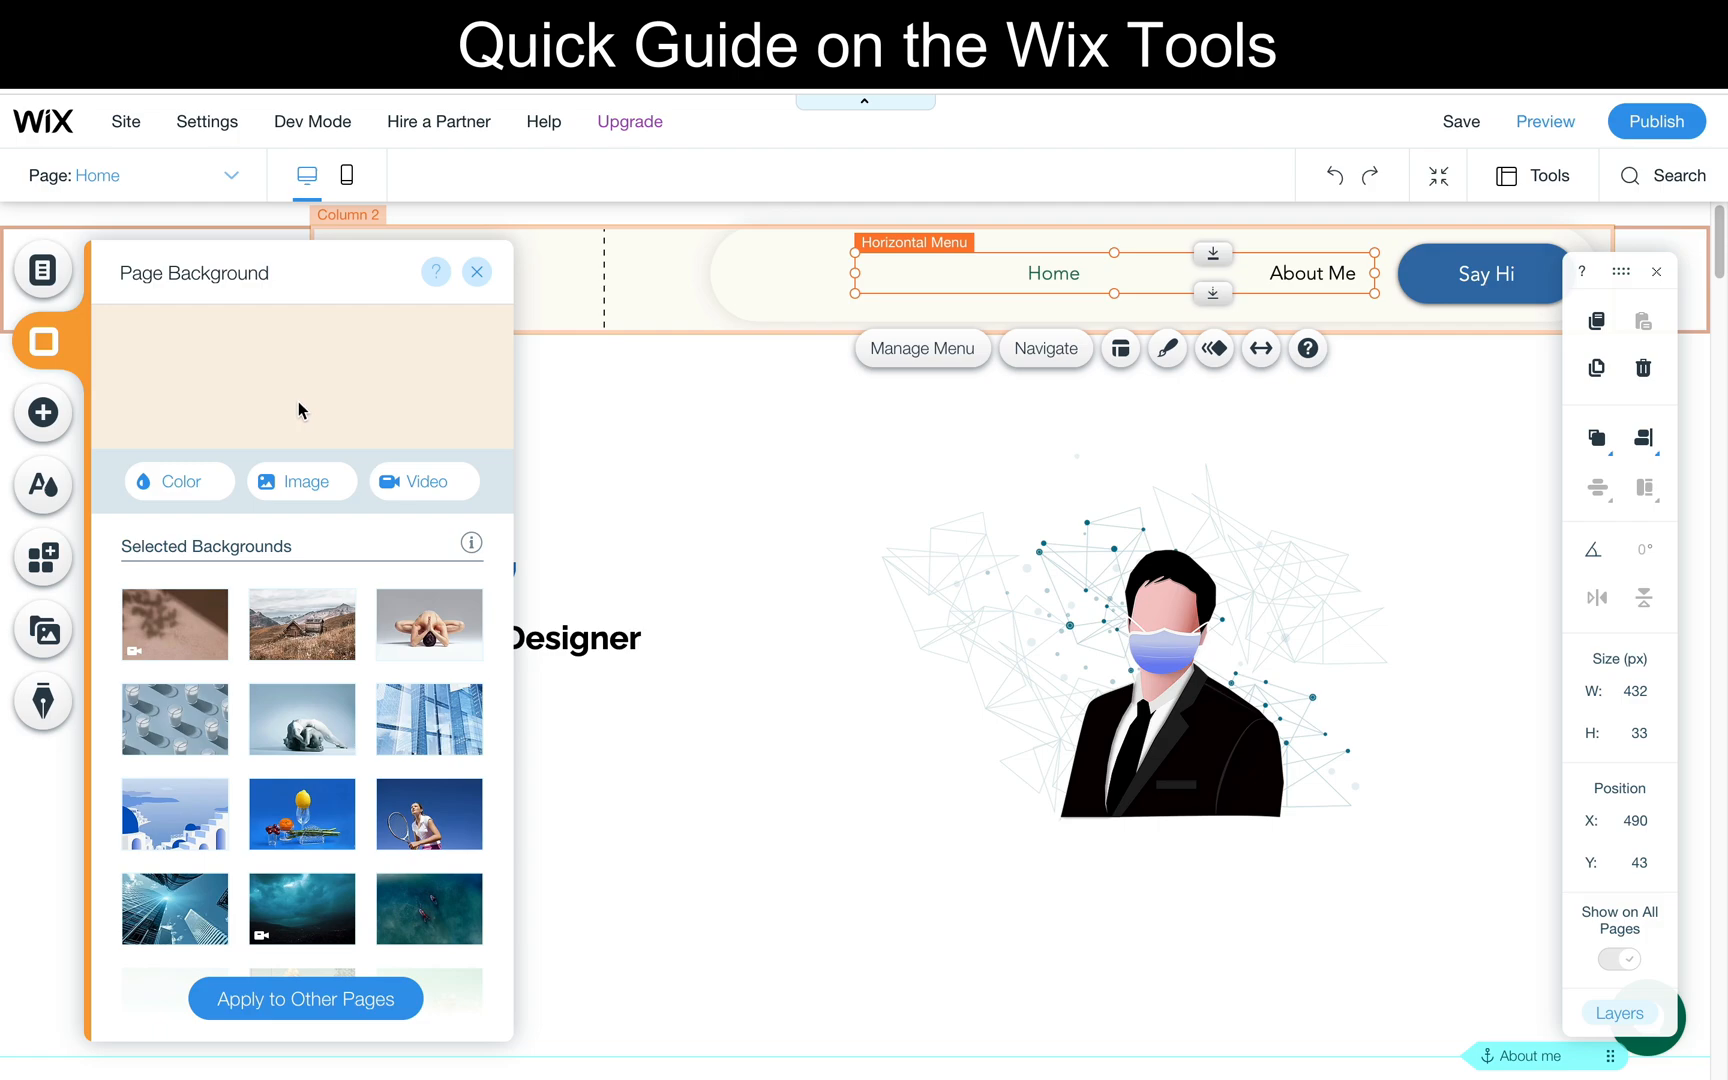
pyautogui.click(193, 480)
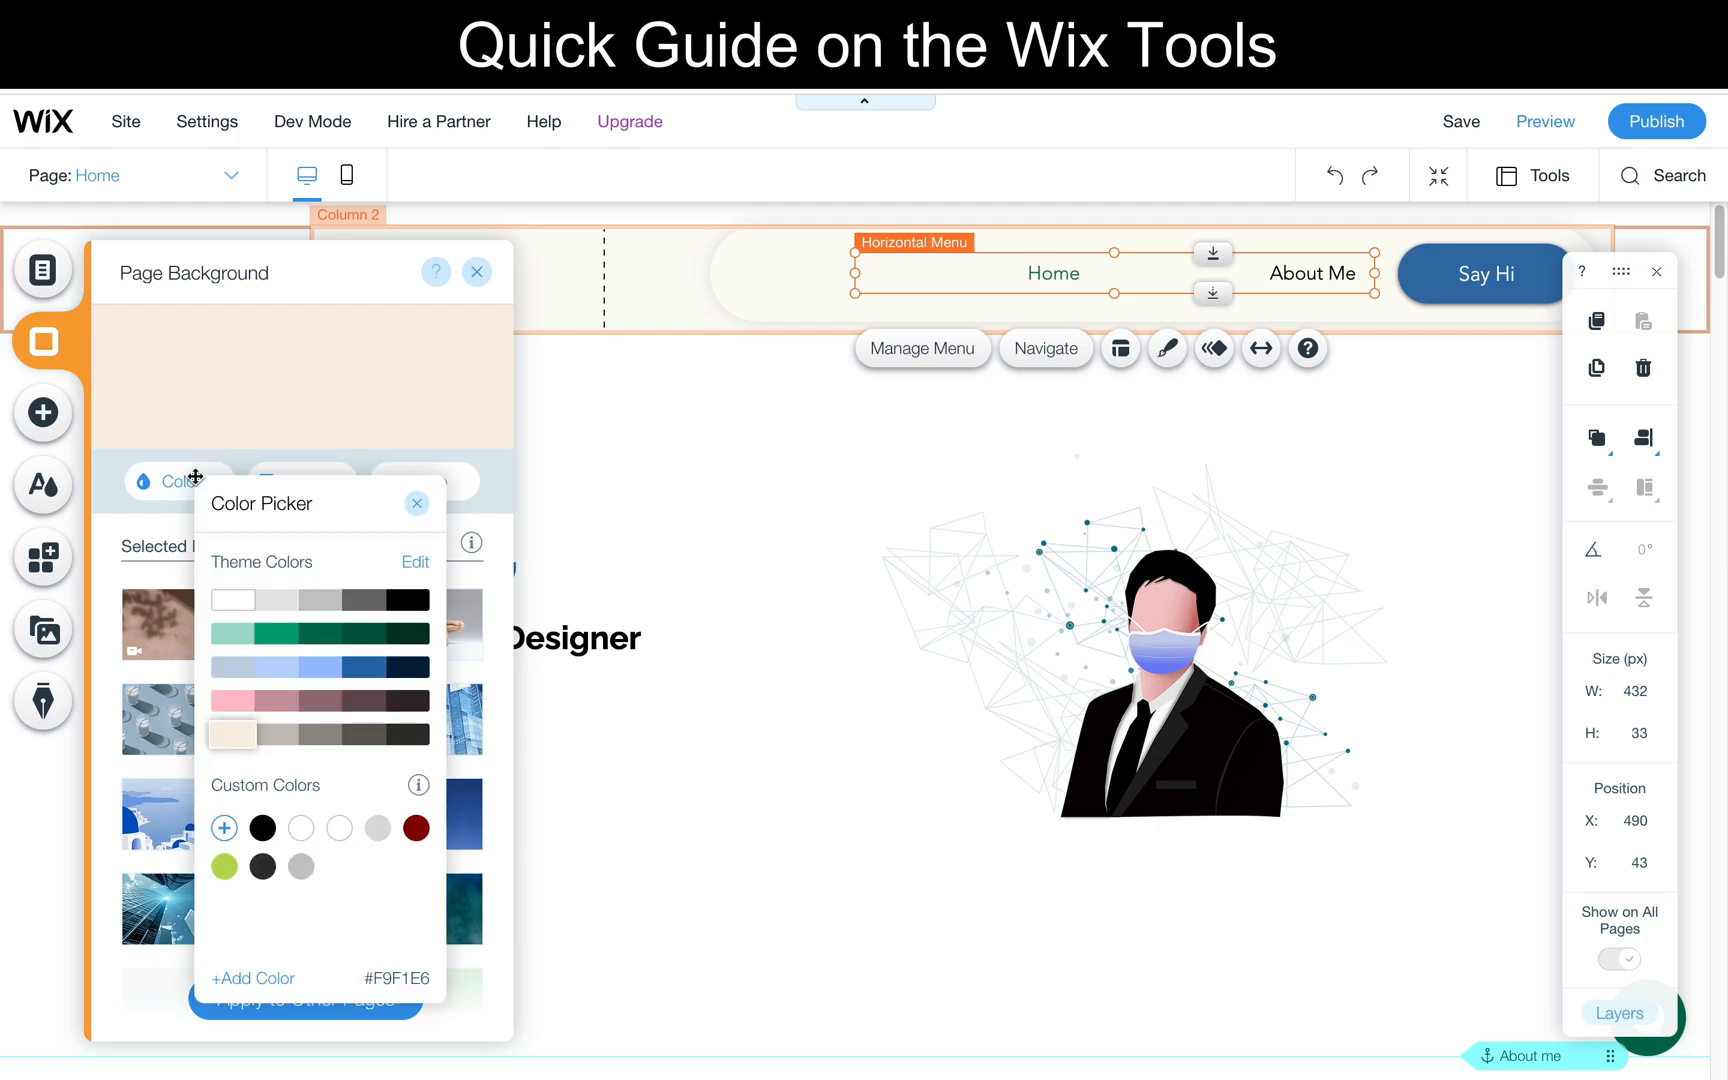
pyautogui.click(229, 599)
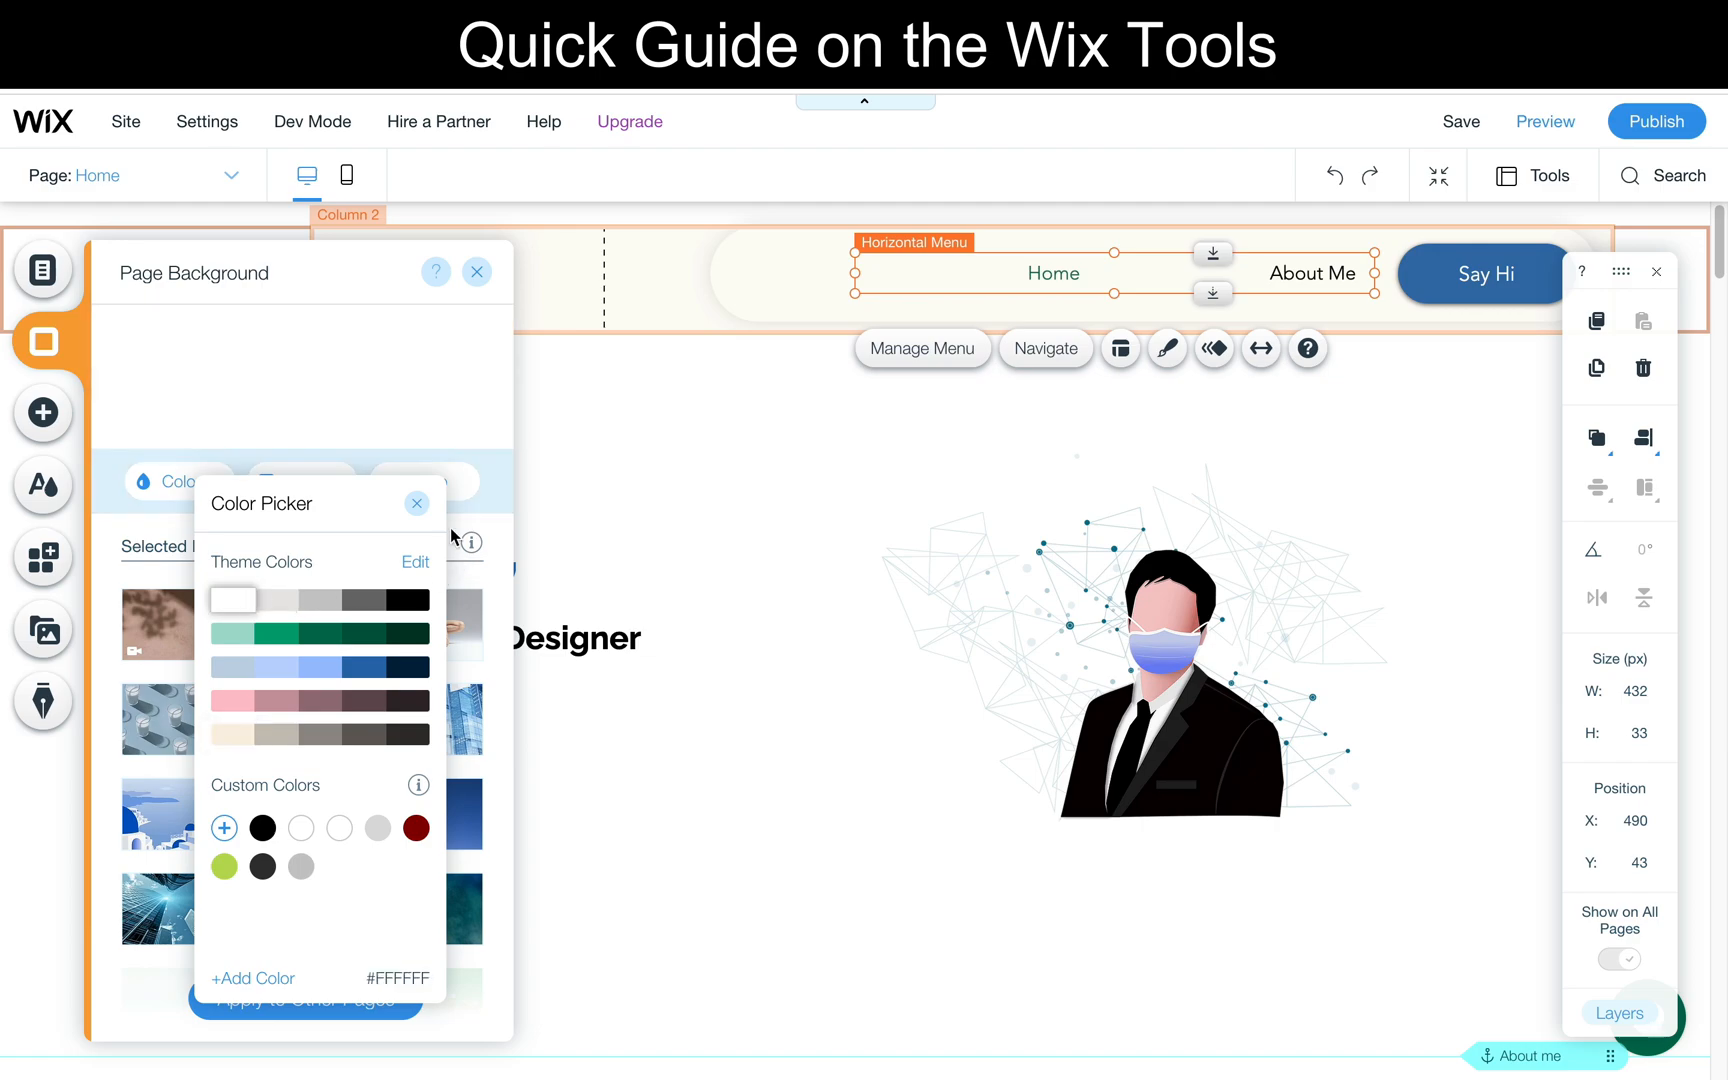
pyautogui.click(418, 506)
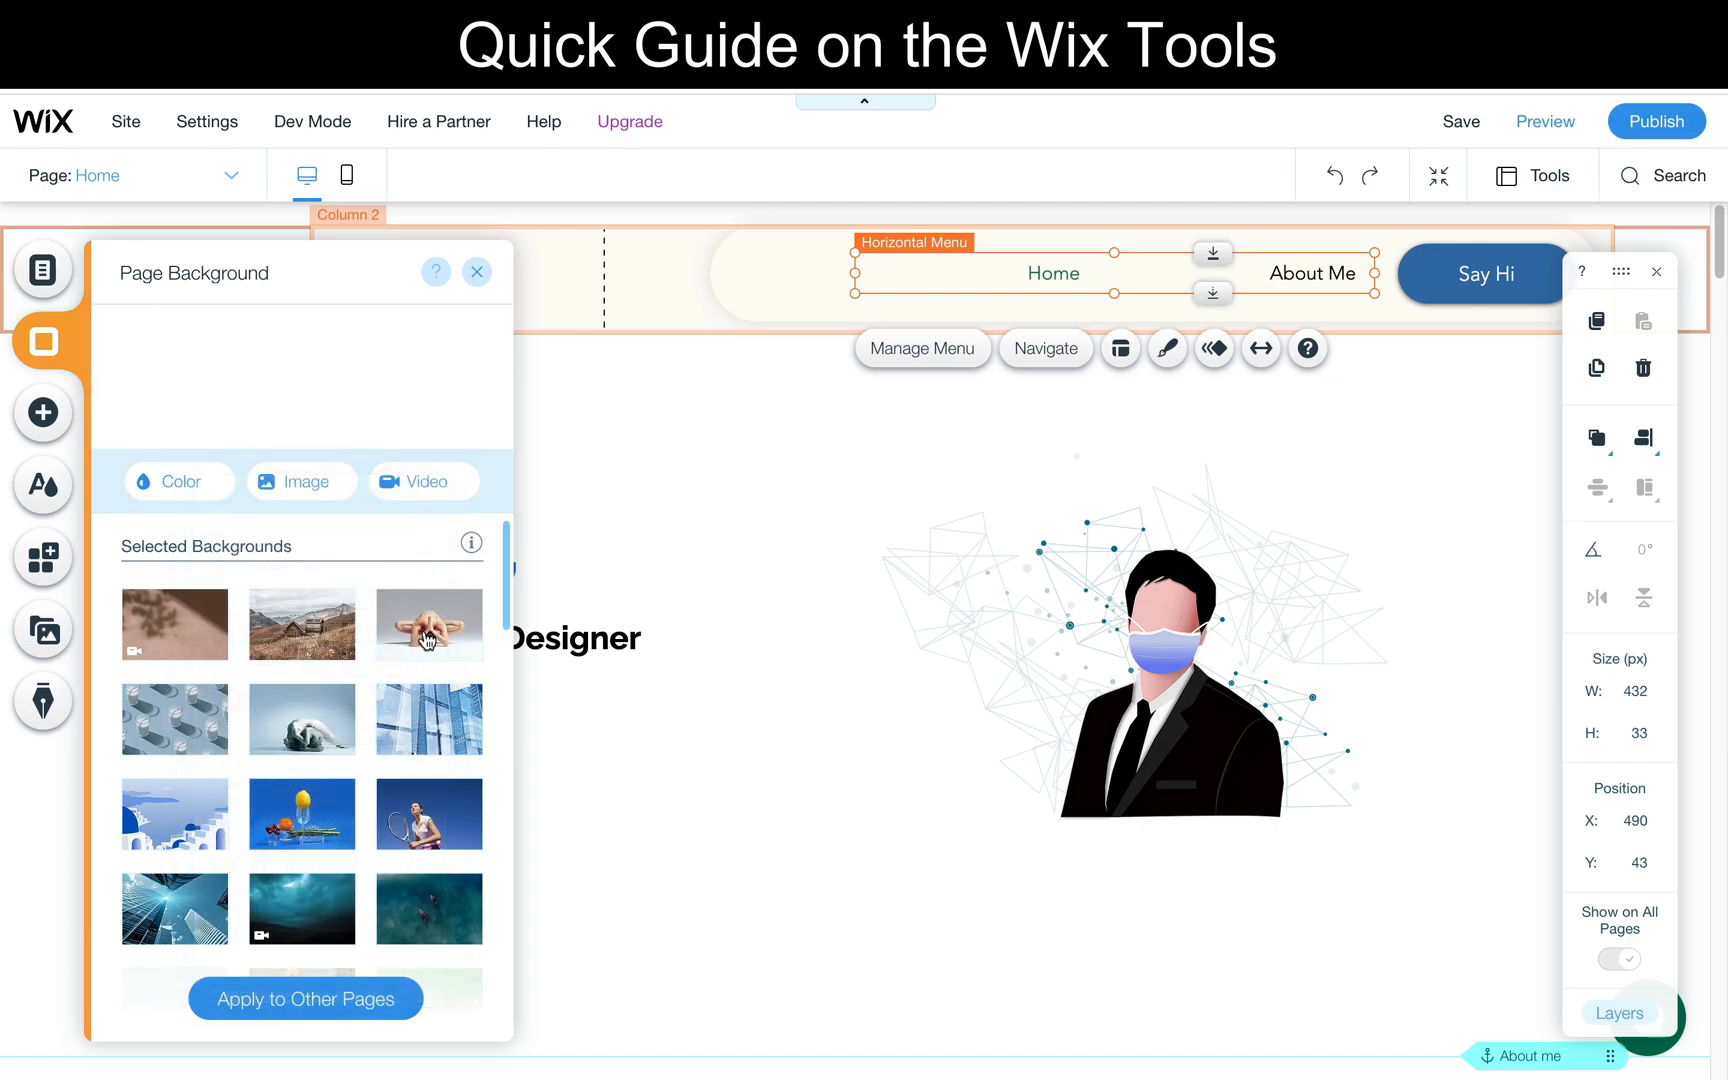
pyautogui.scroll(-1, 427, 640)
pyautogui.scroll(-2, 427, 640)
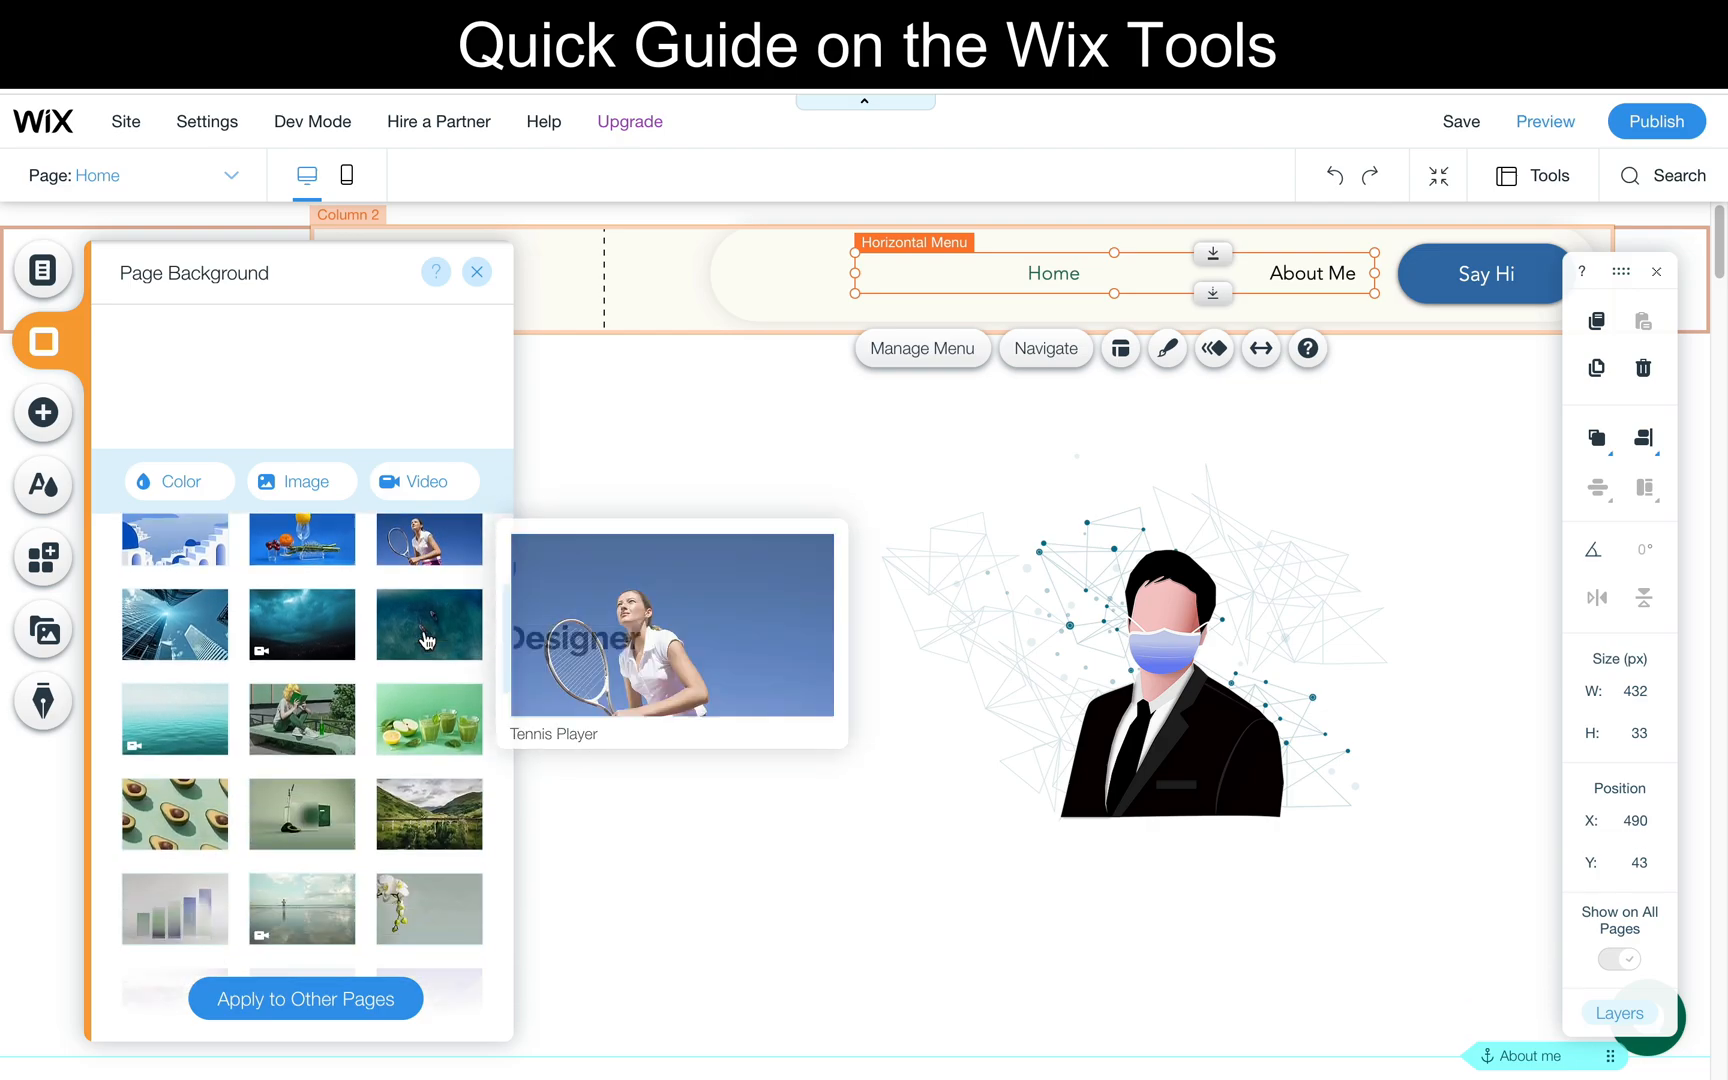
pyautogui.scroll(3, 427, 640)
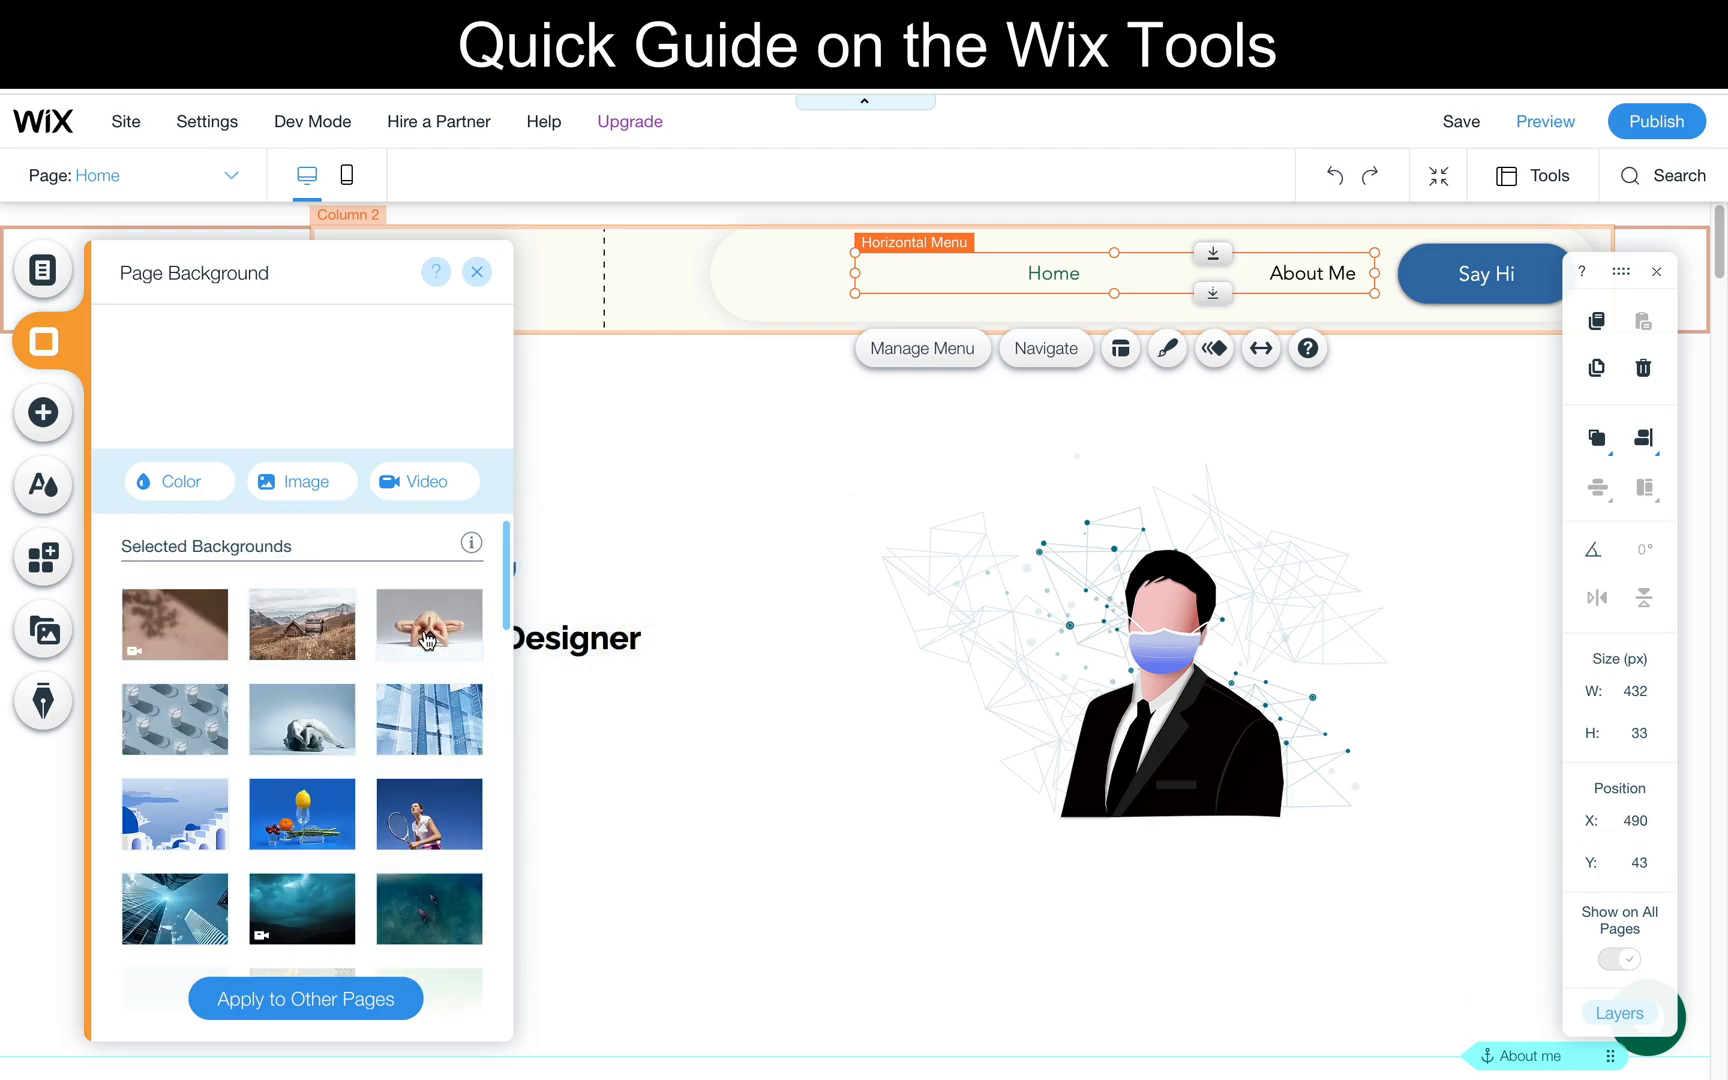
# - Examine the kinds of elements that can be added, from Strip, Text and Gallery through Menu and Contact & Forms to Blog and Bookings
pyautogui.click(41, 413)
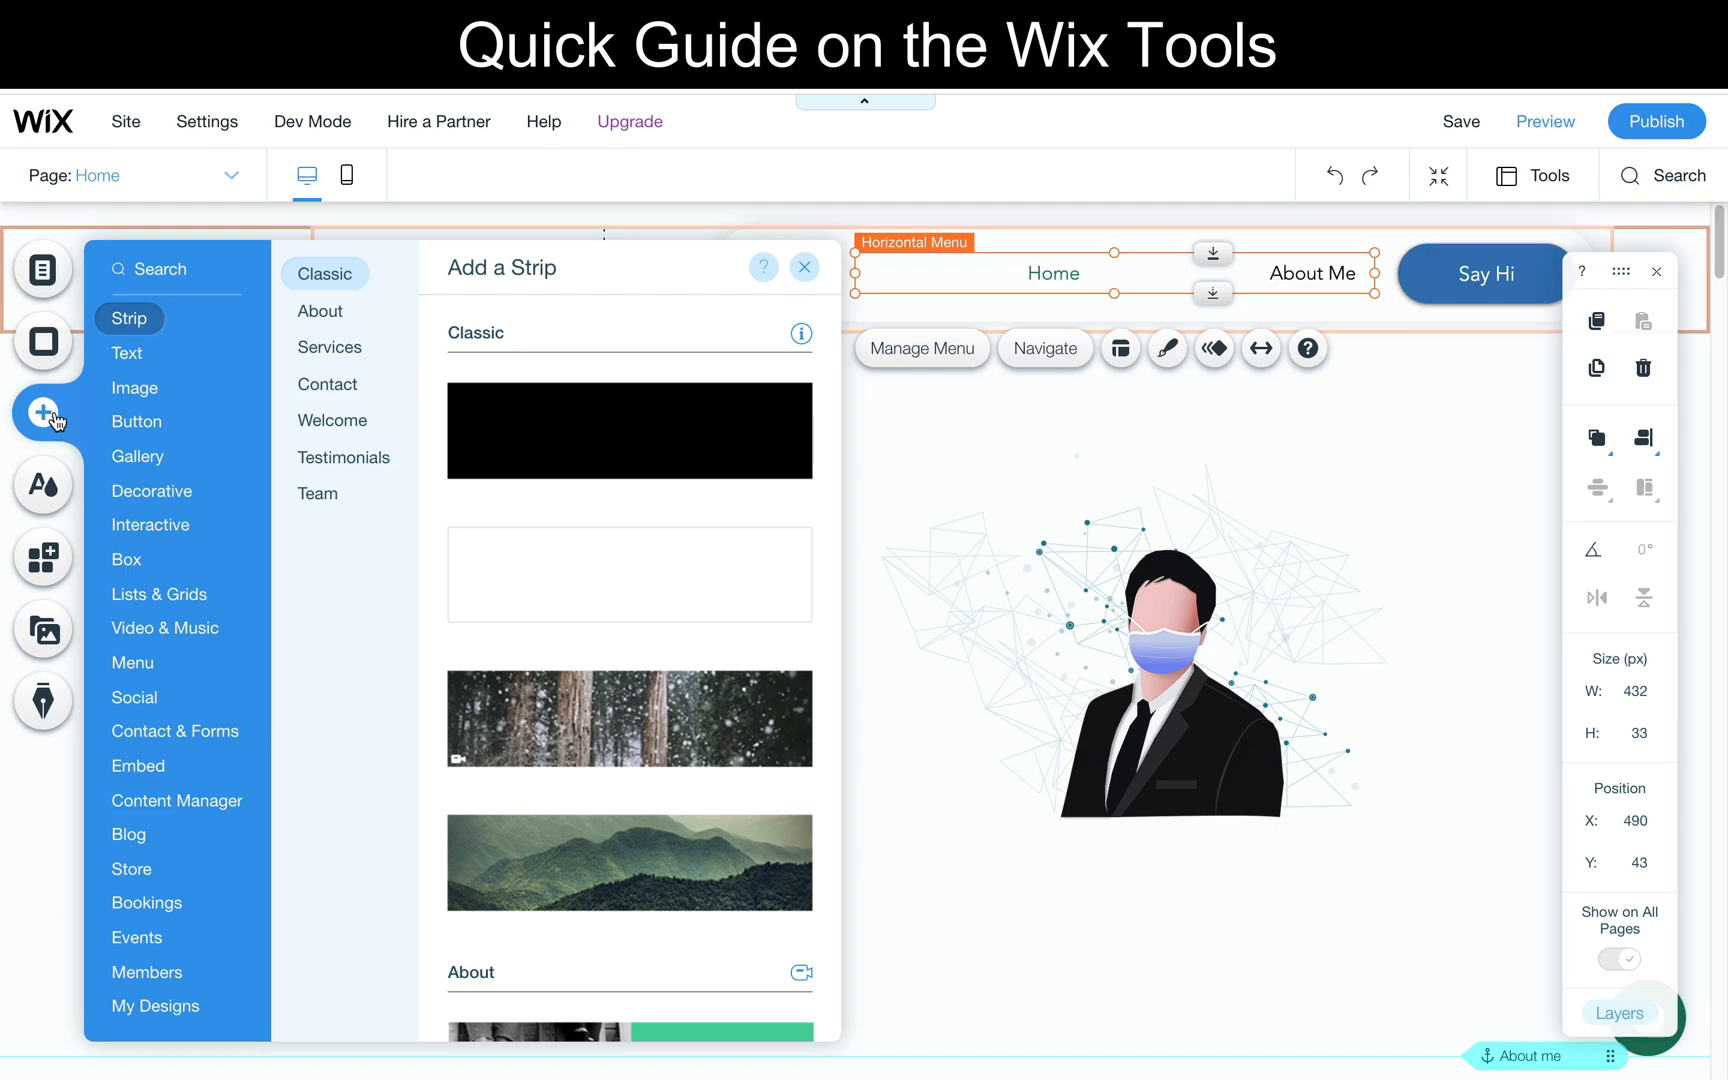
pyautogui.click(137, 353)
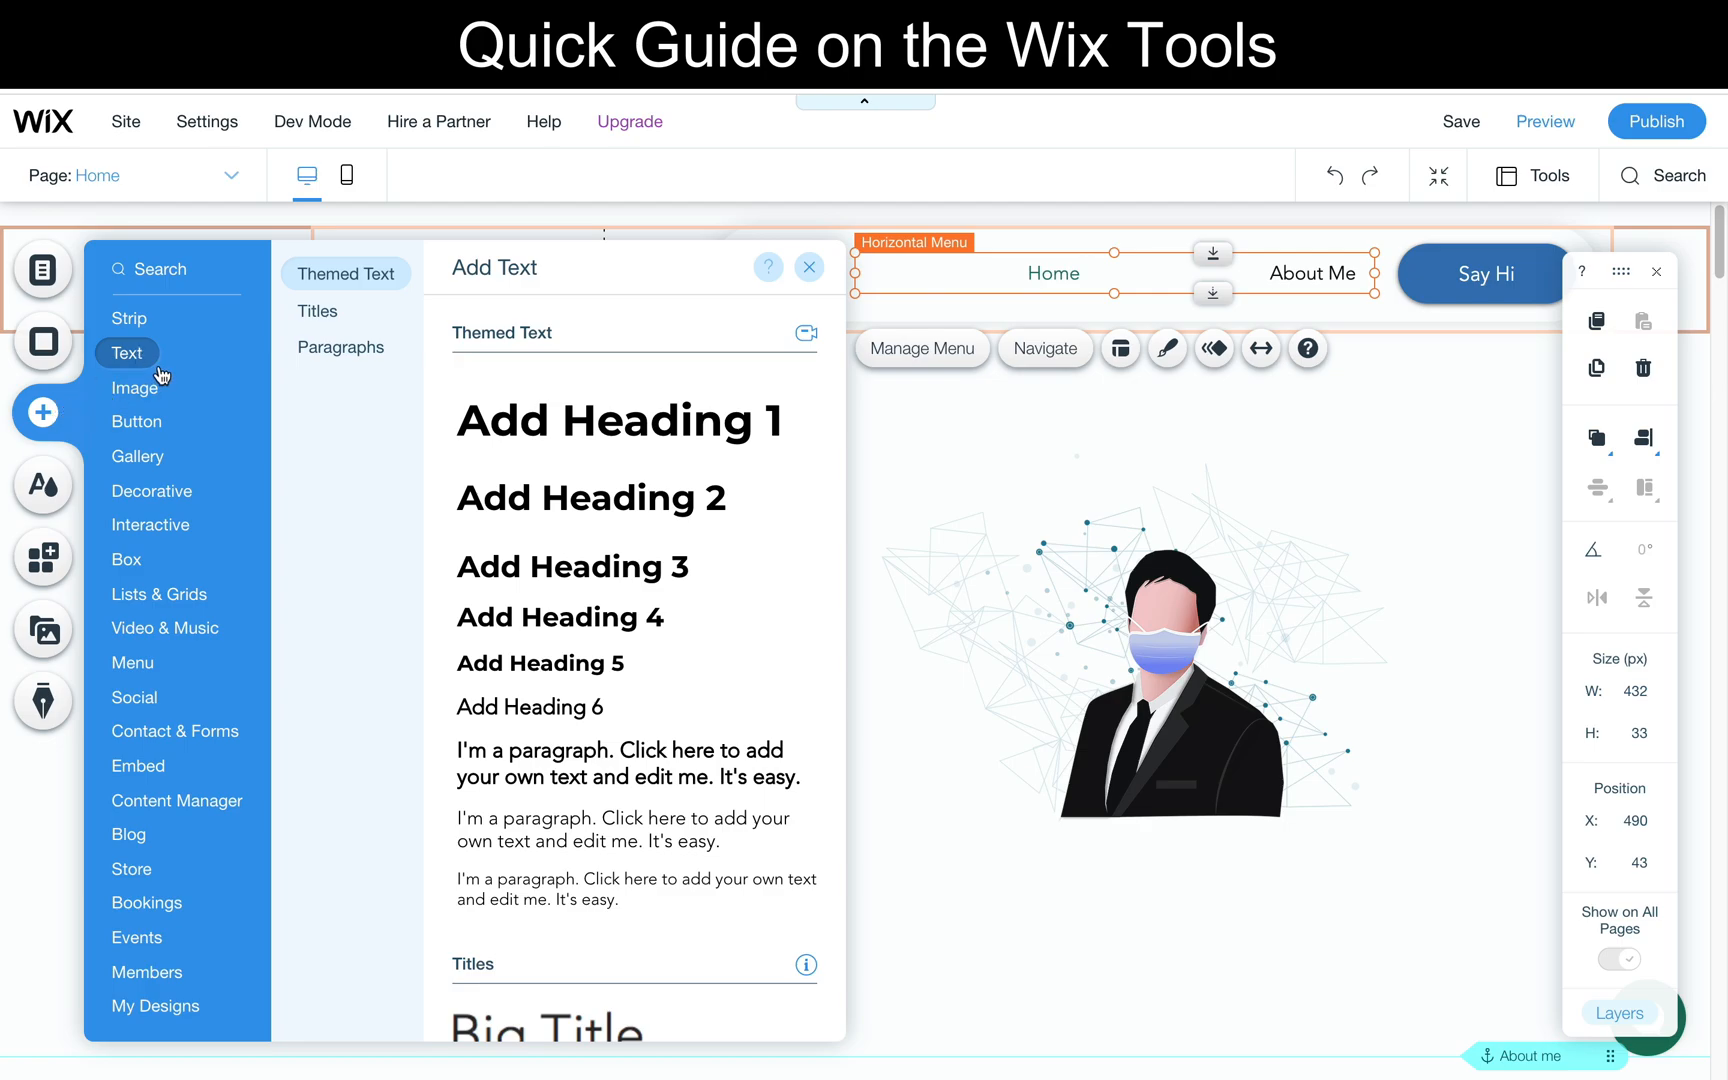
pyautogui.click(156, 384)
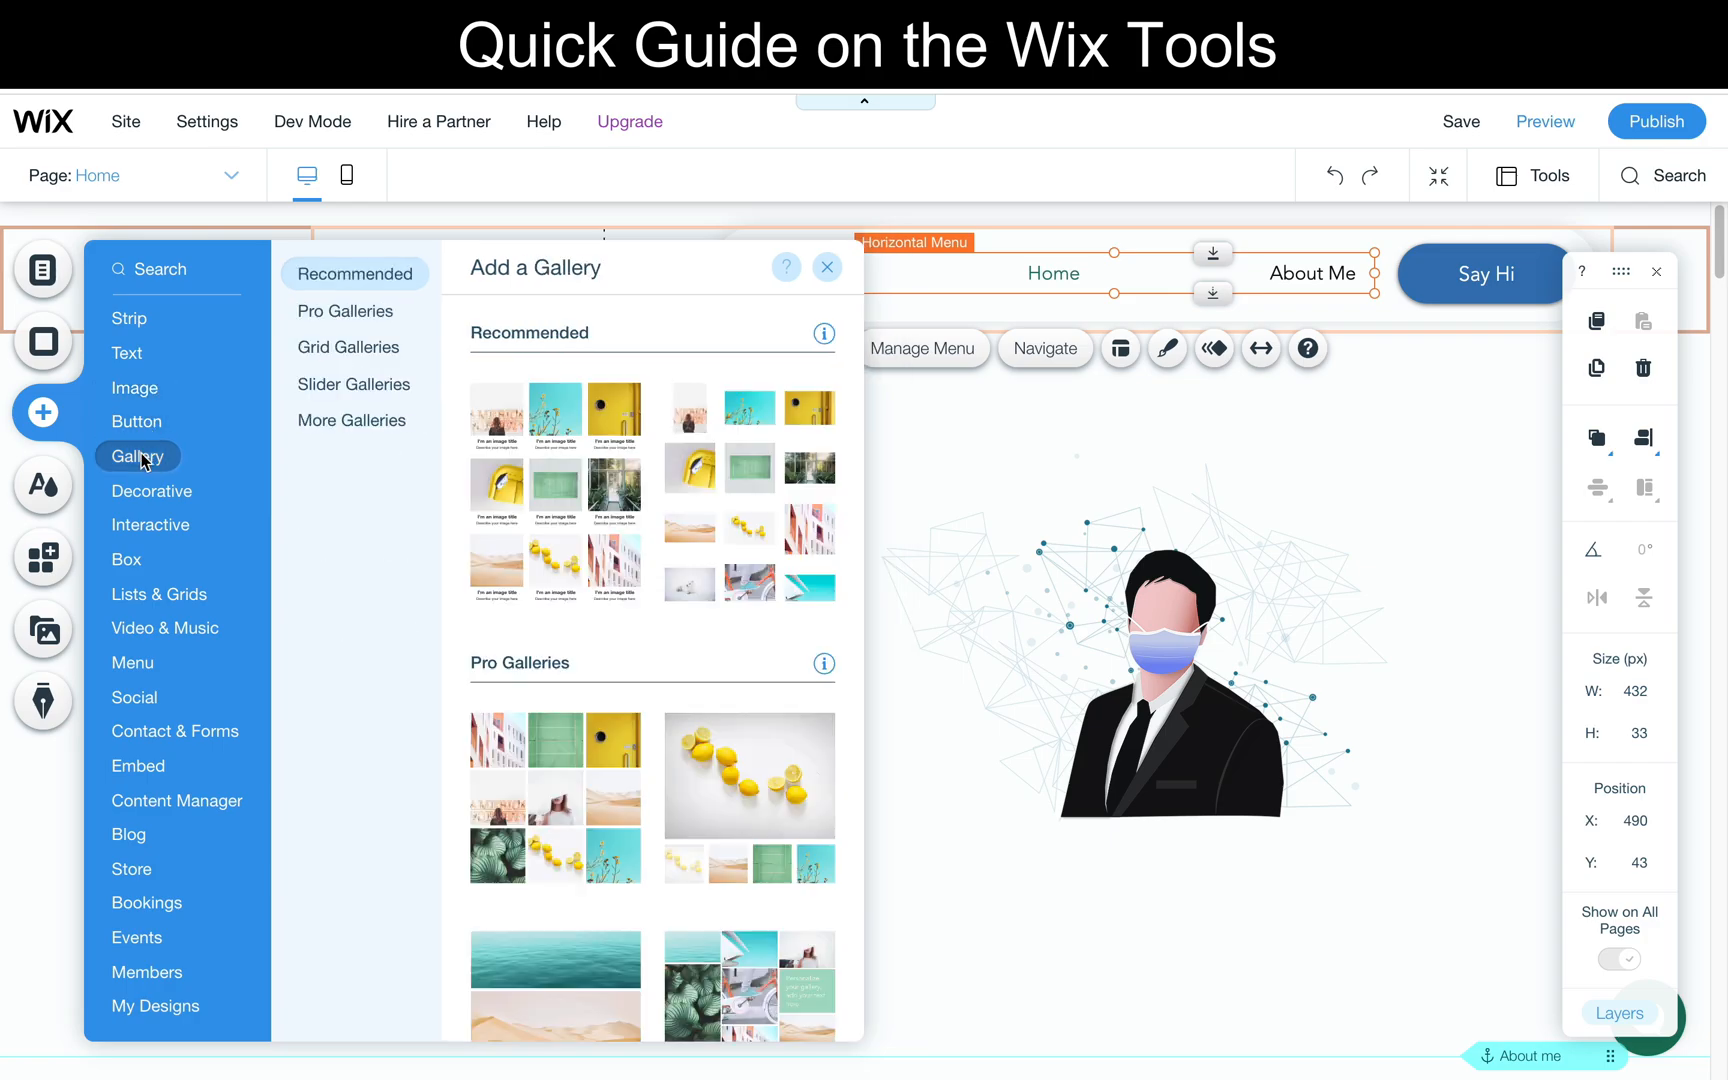
pyautogui.moveTo(128, 578)
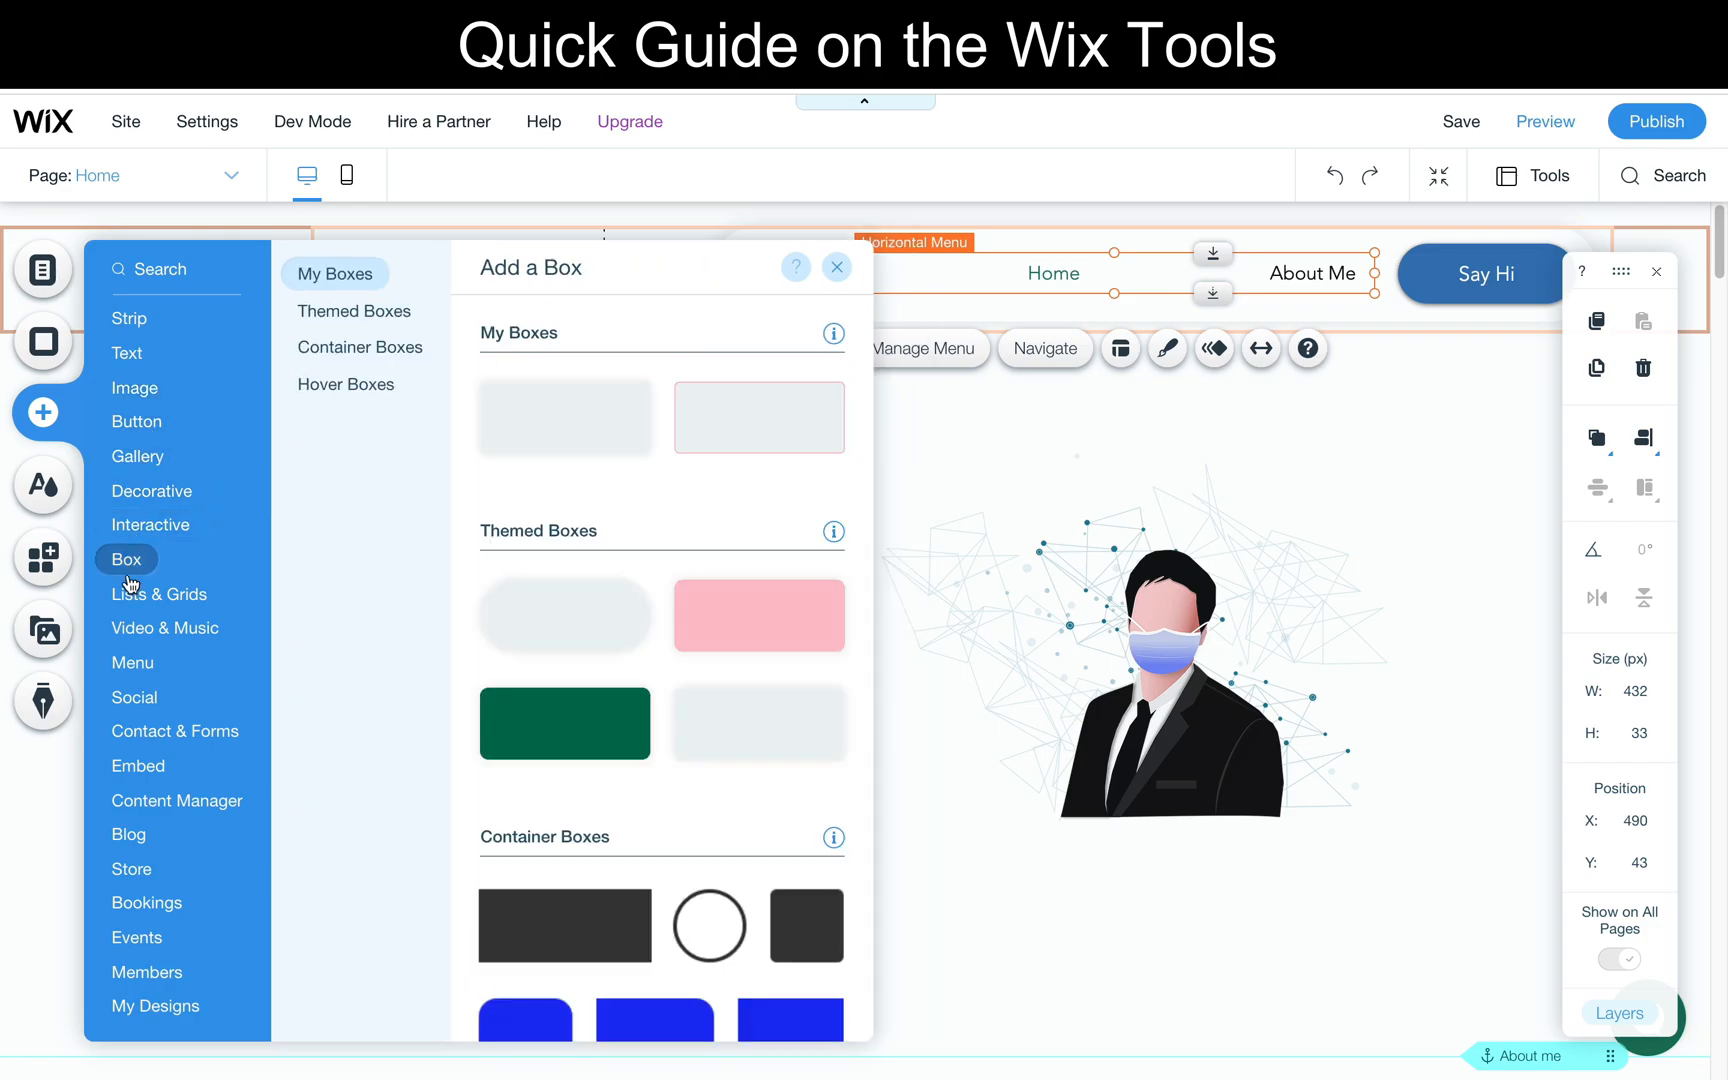
pyautogui.moveTo(132, 645)
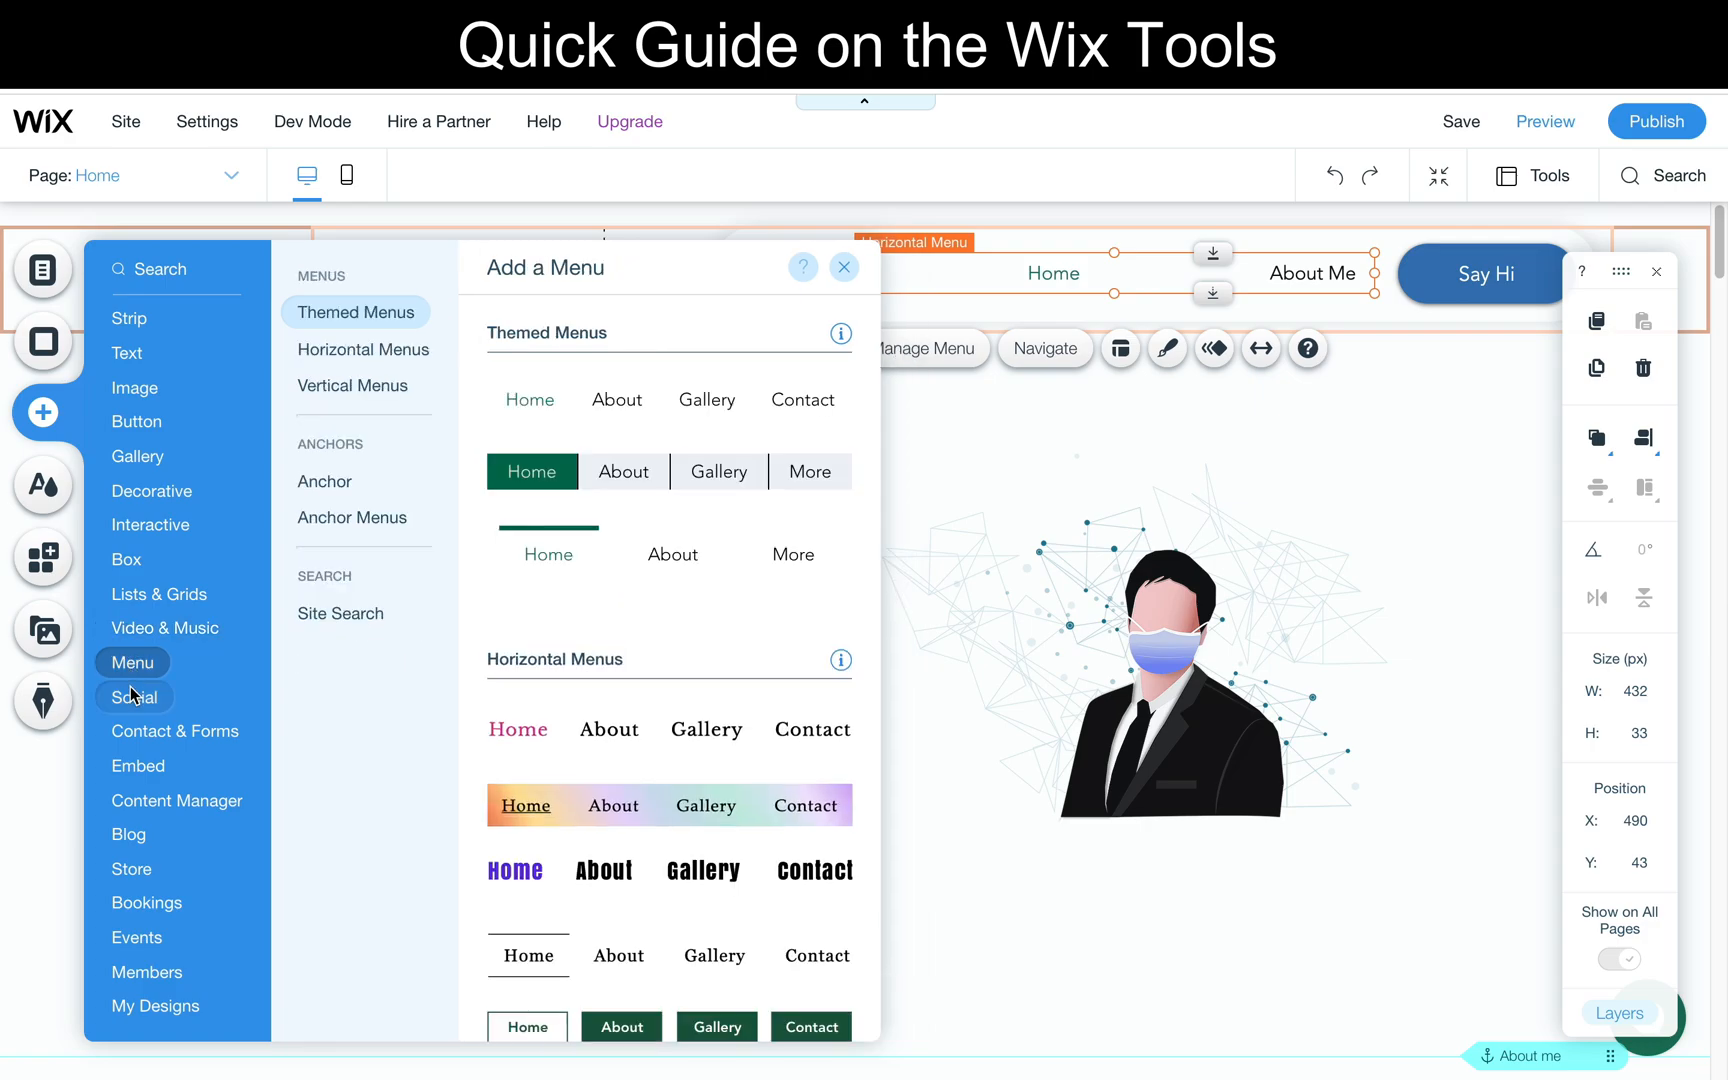
pyautogui.moveTo(133, 708)
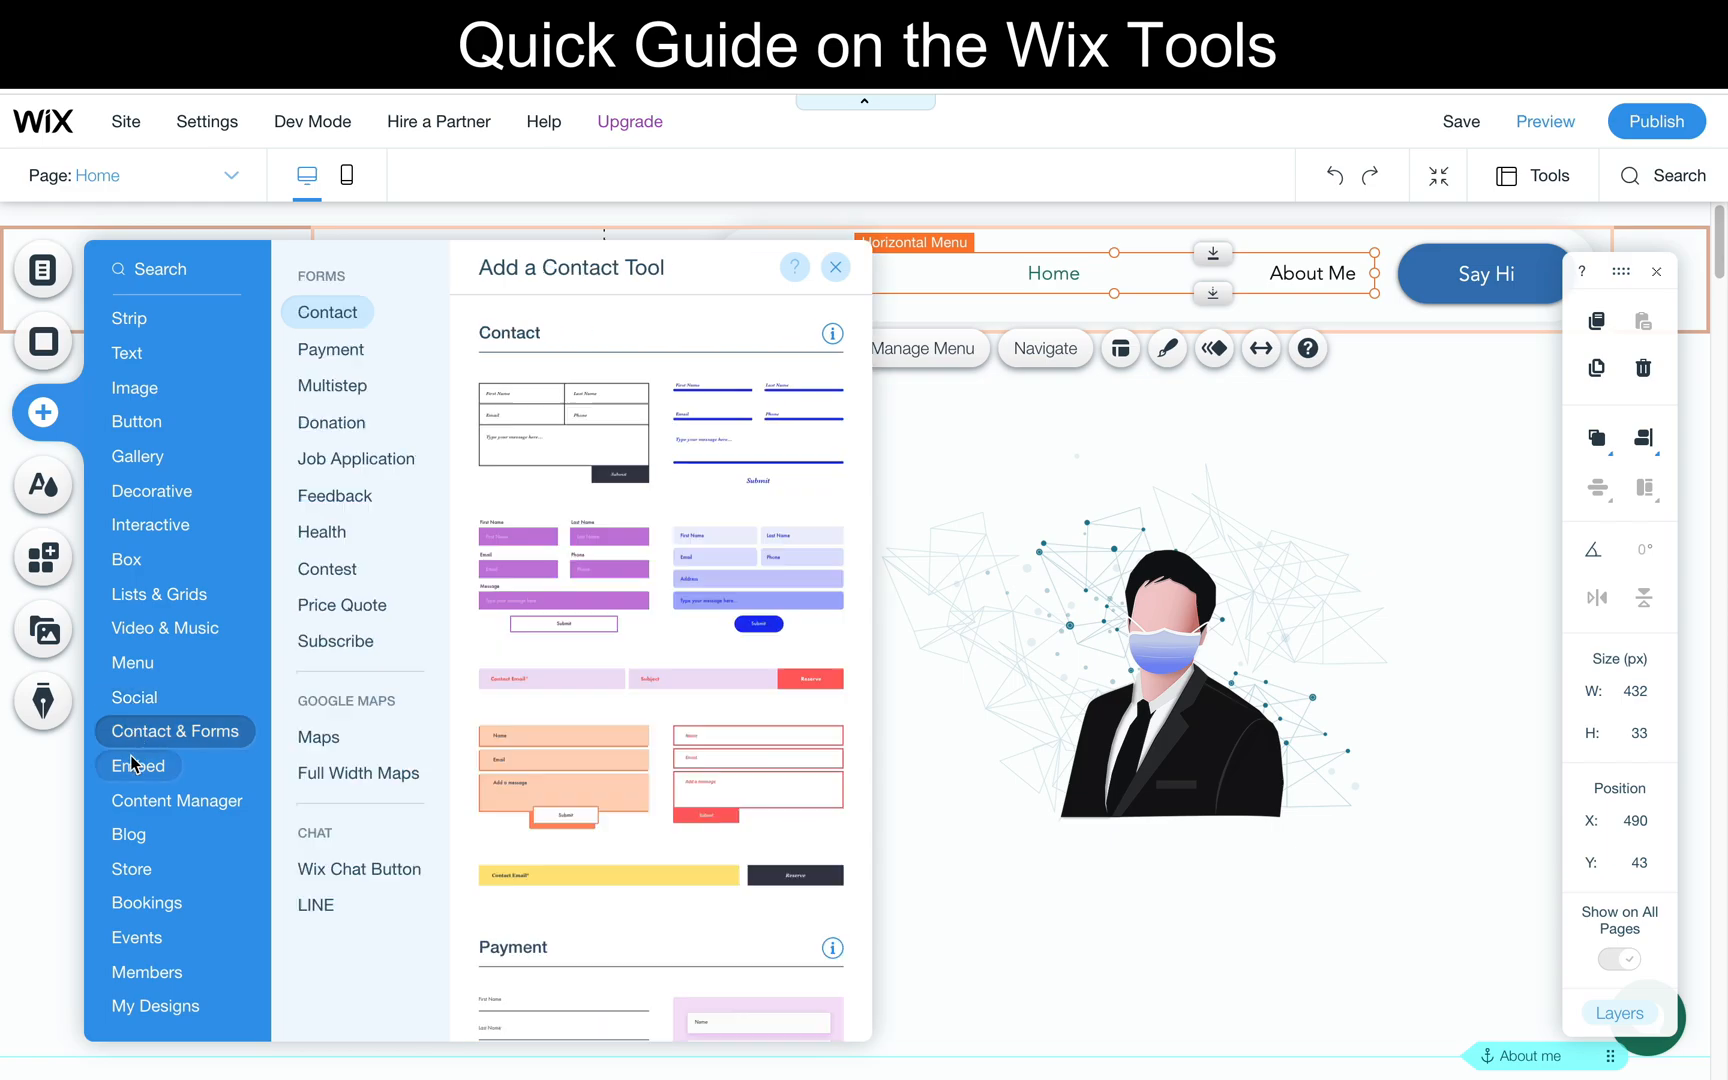
pyautogui.moveTo(131, 800)
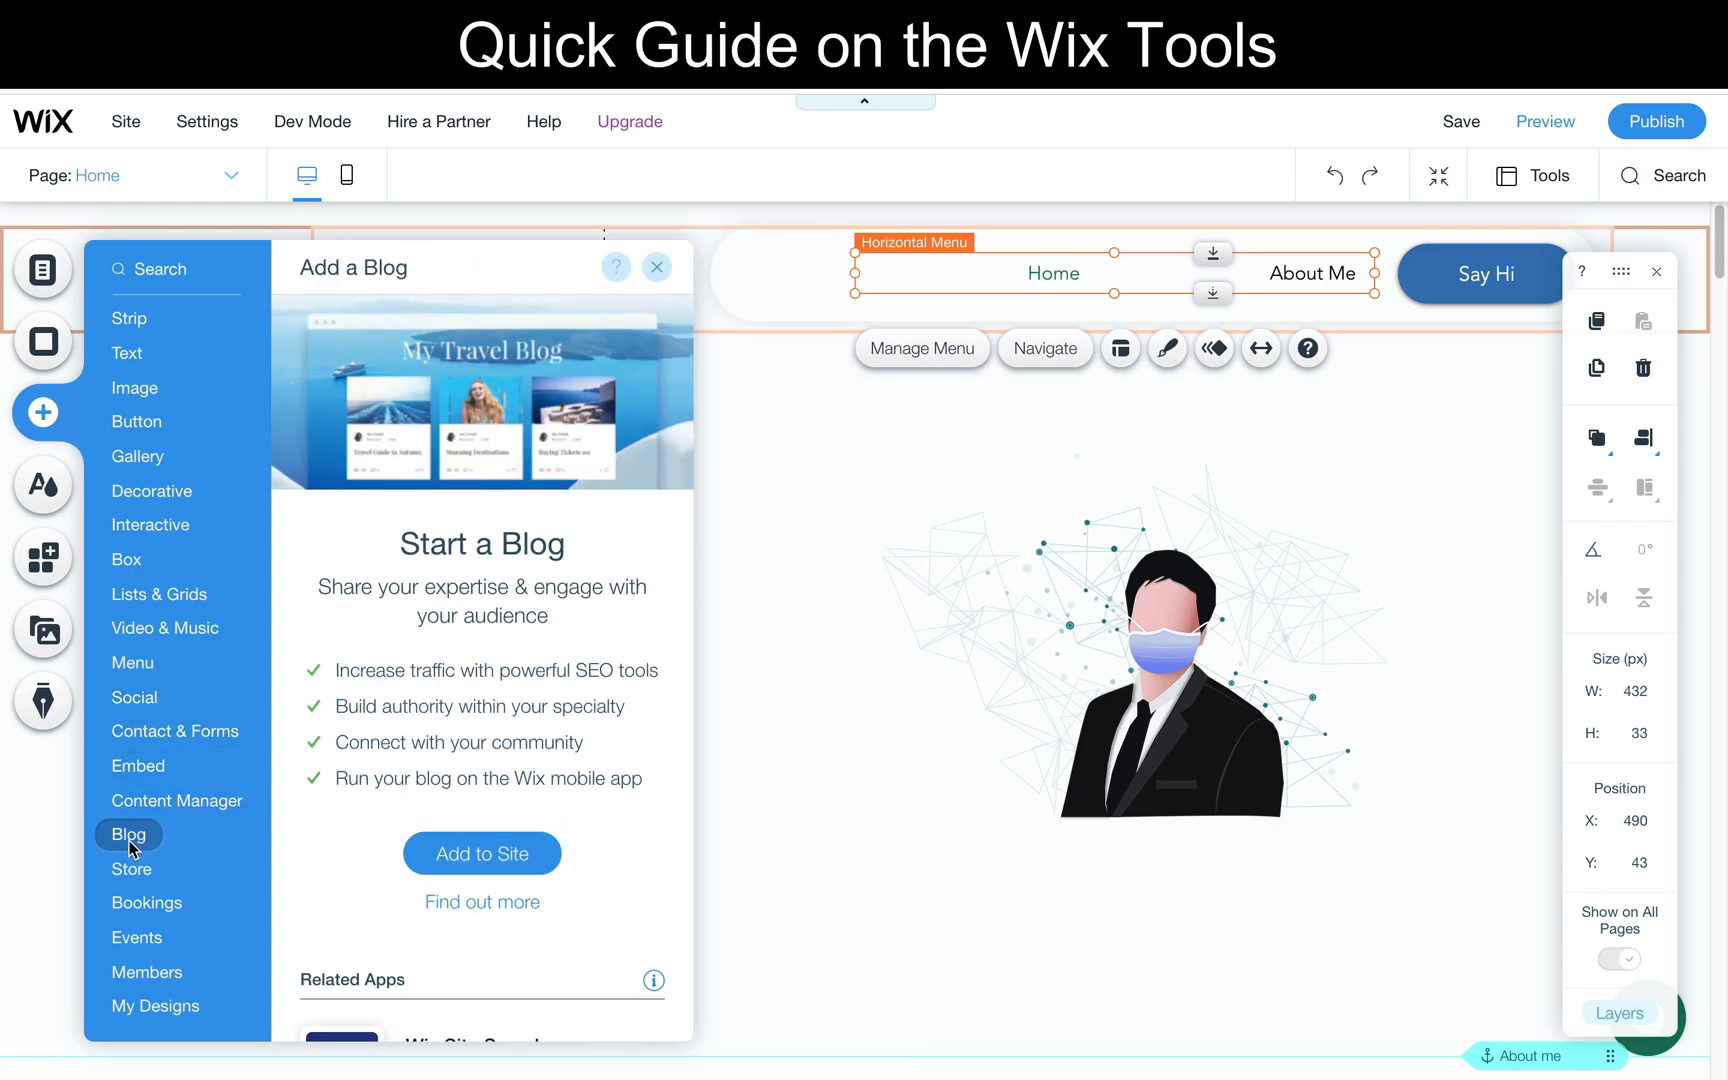
pyautogui.moveTo(131, 868)
pyautogui.moveTo(139, 906)
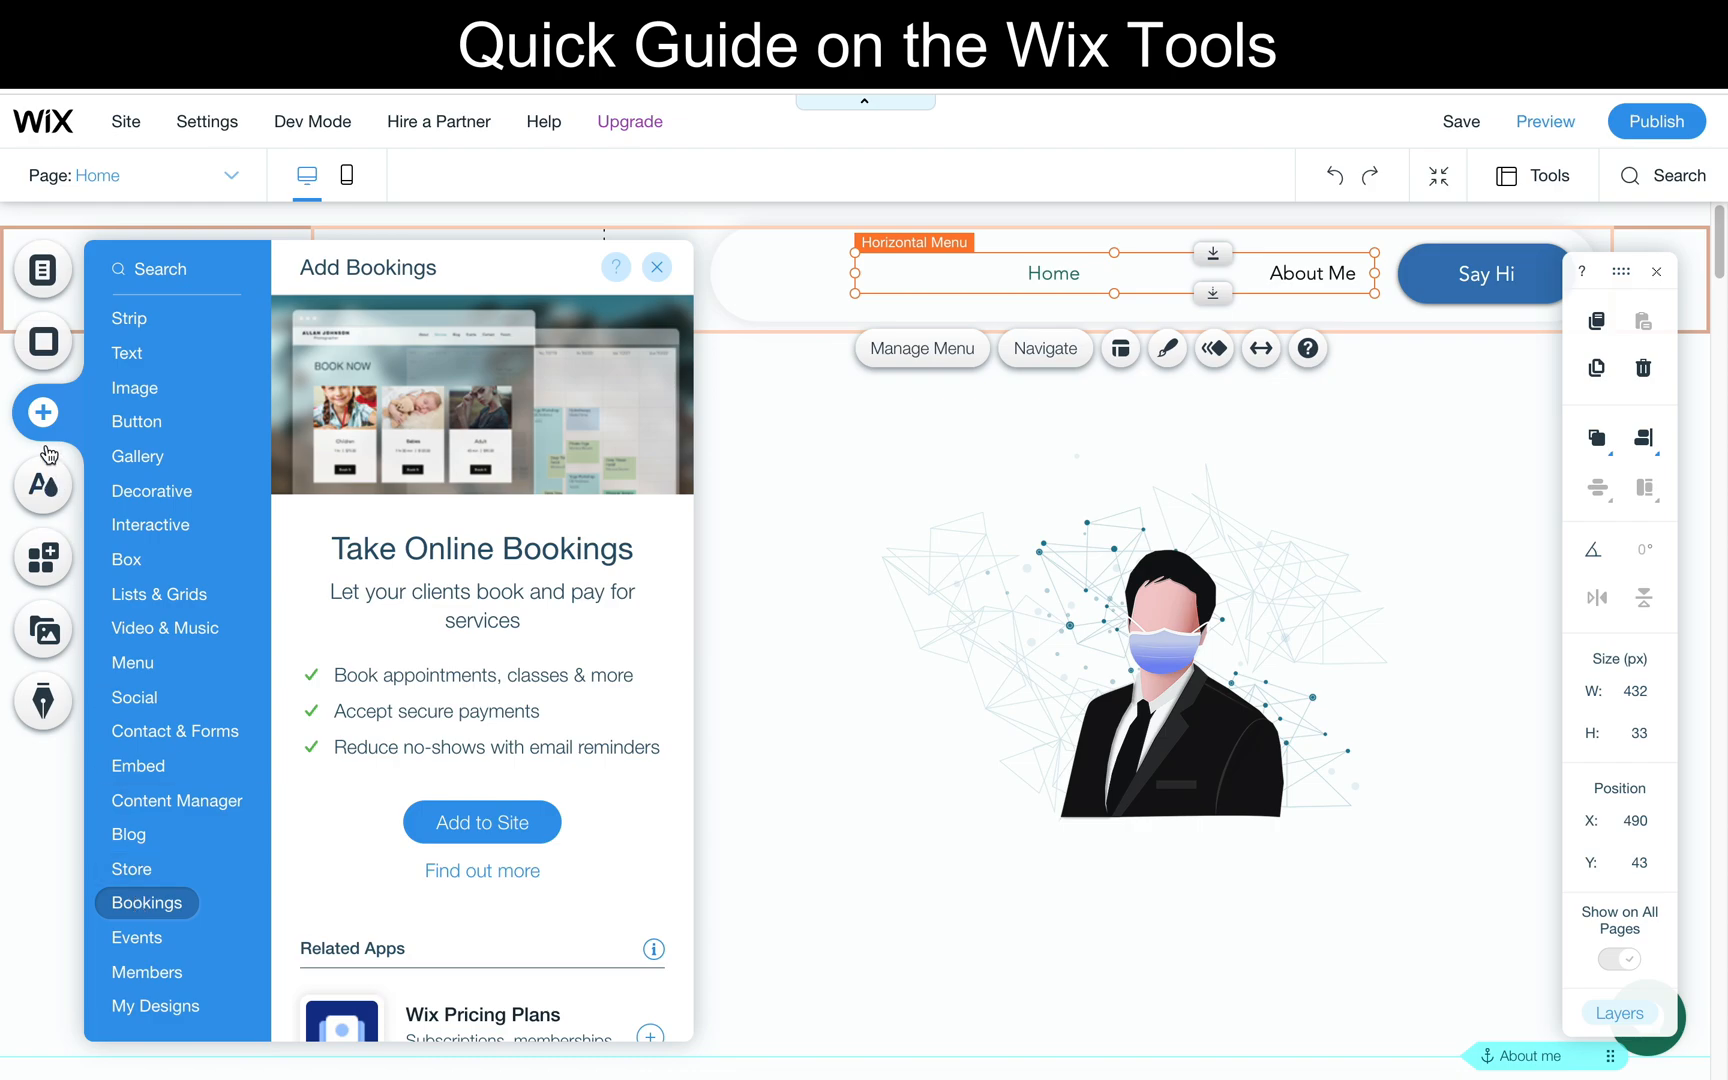
# - Set the font of the site's Heading 1 text theme to Raleway
pyautogui.click(42, 483)
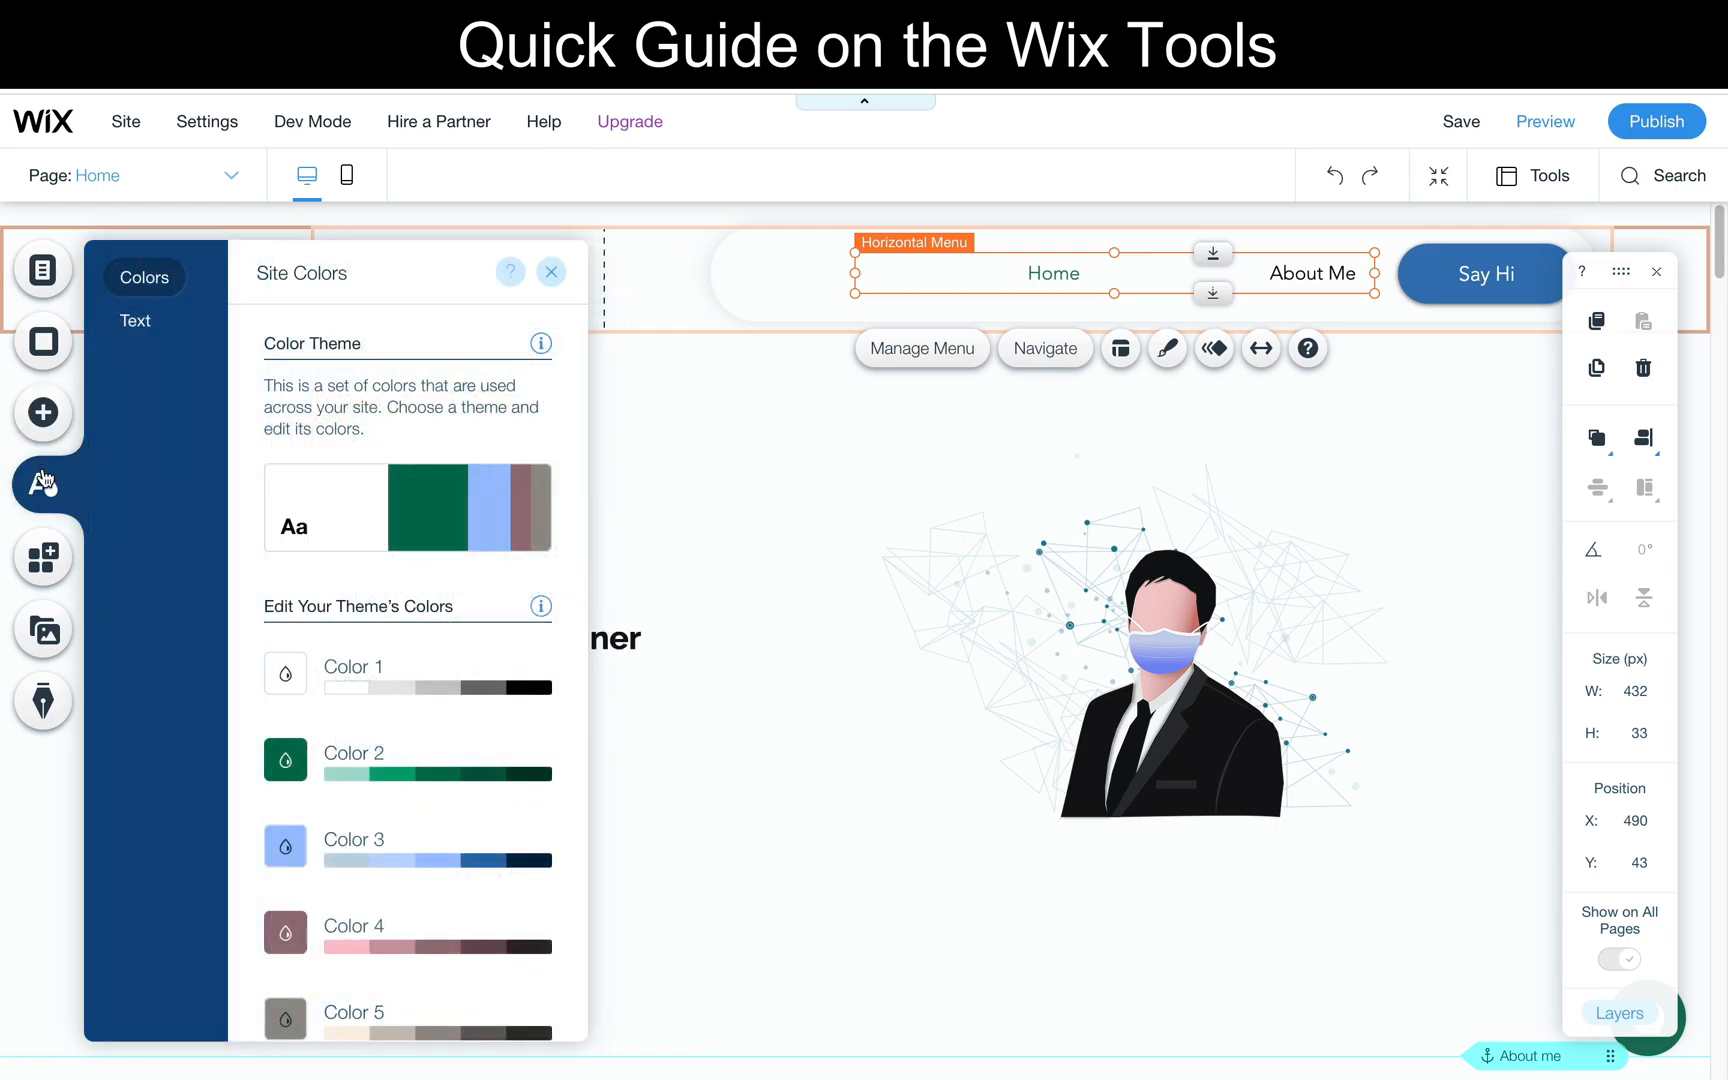
pyautogui.click(164, 332)
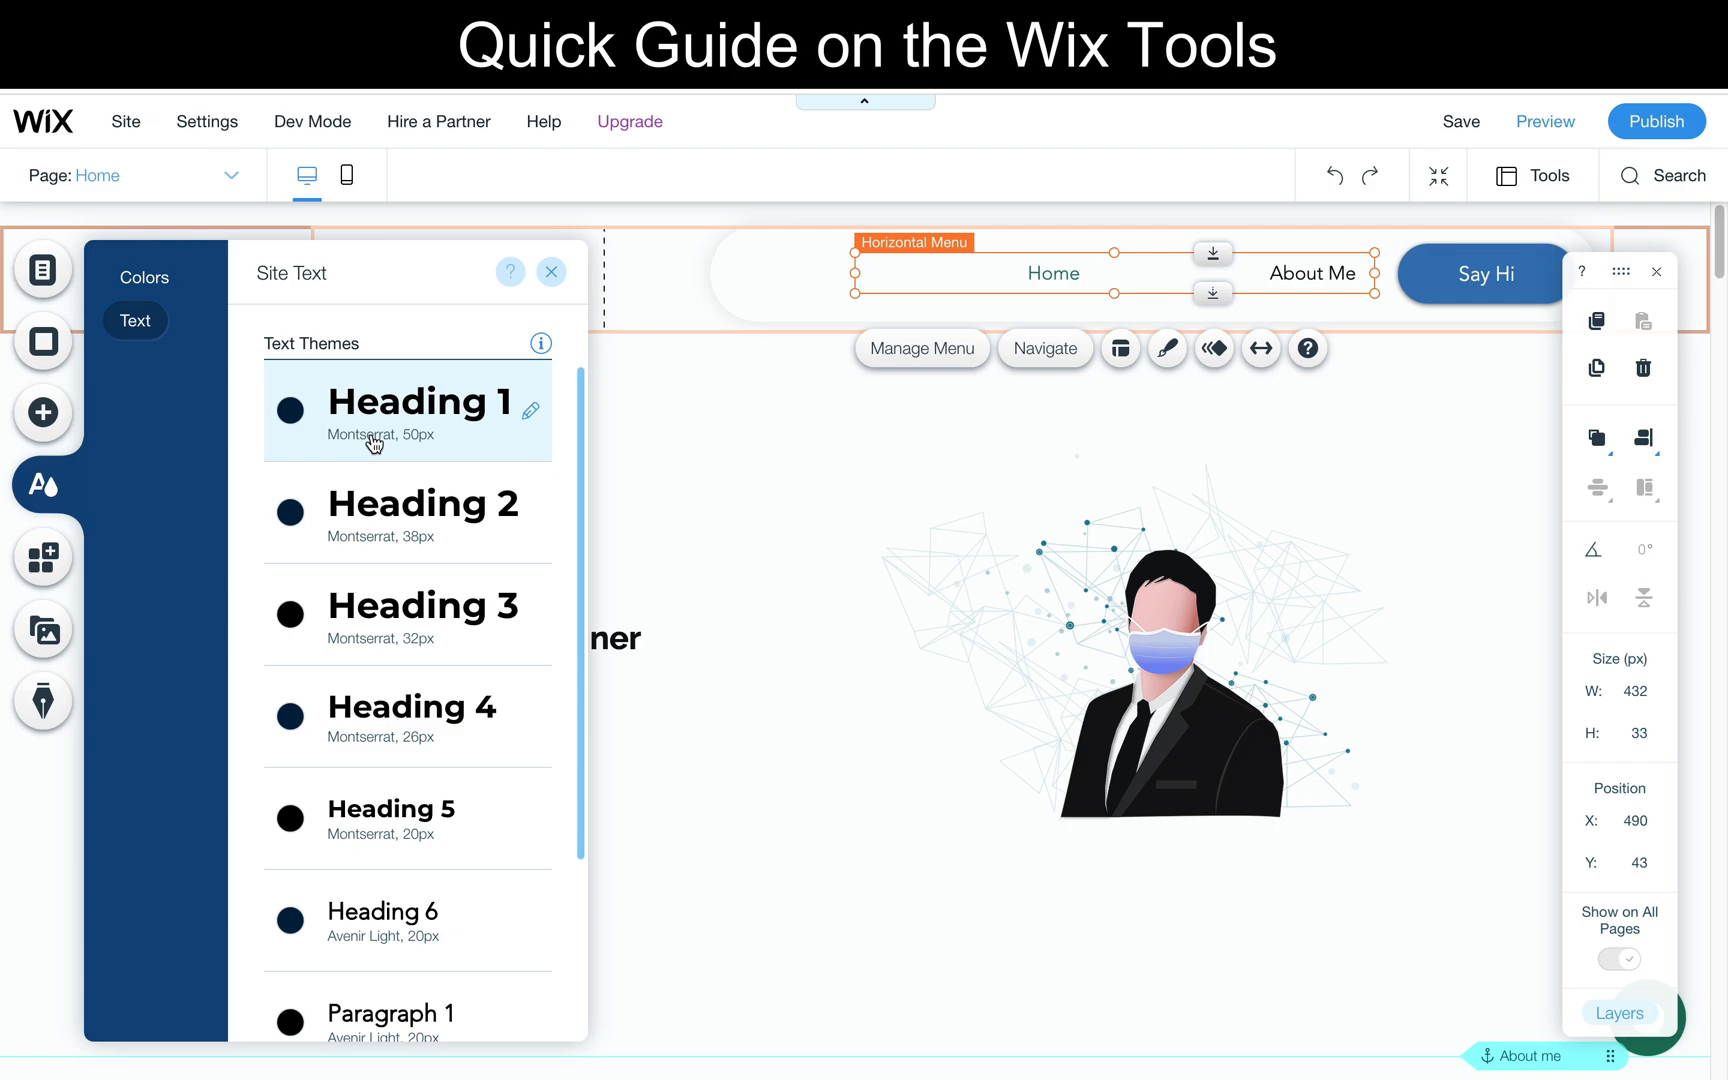
pyautogui.click(532, 414)
pyautogui.click(720, 489)
pyautogui.write('Raleway')
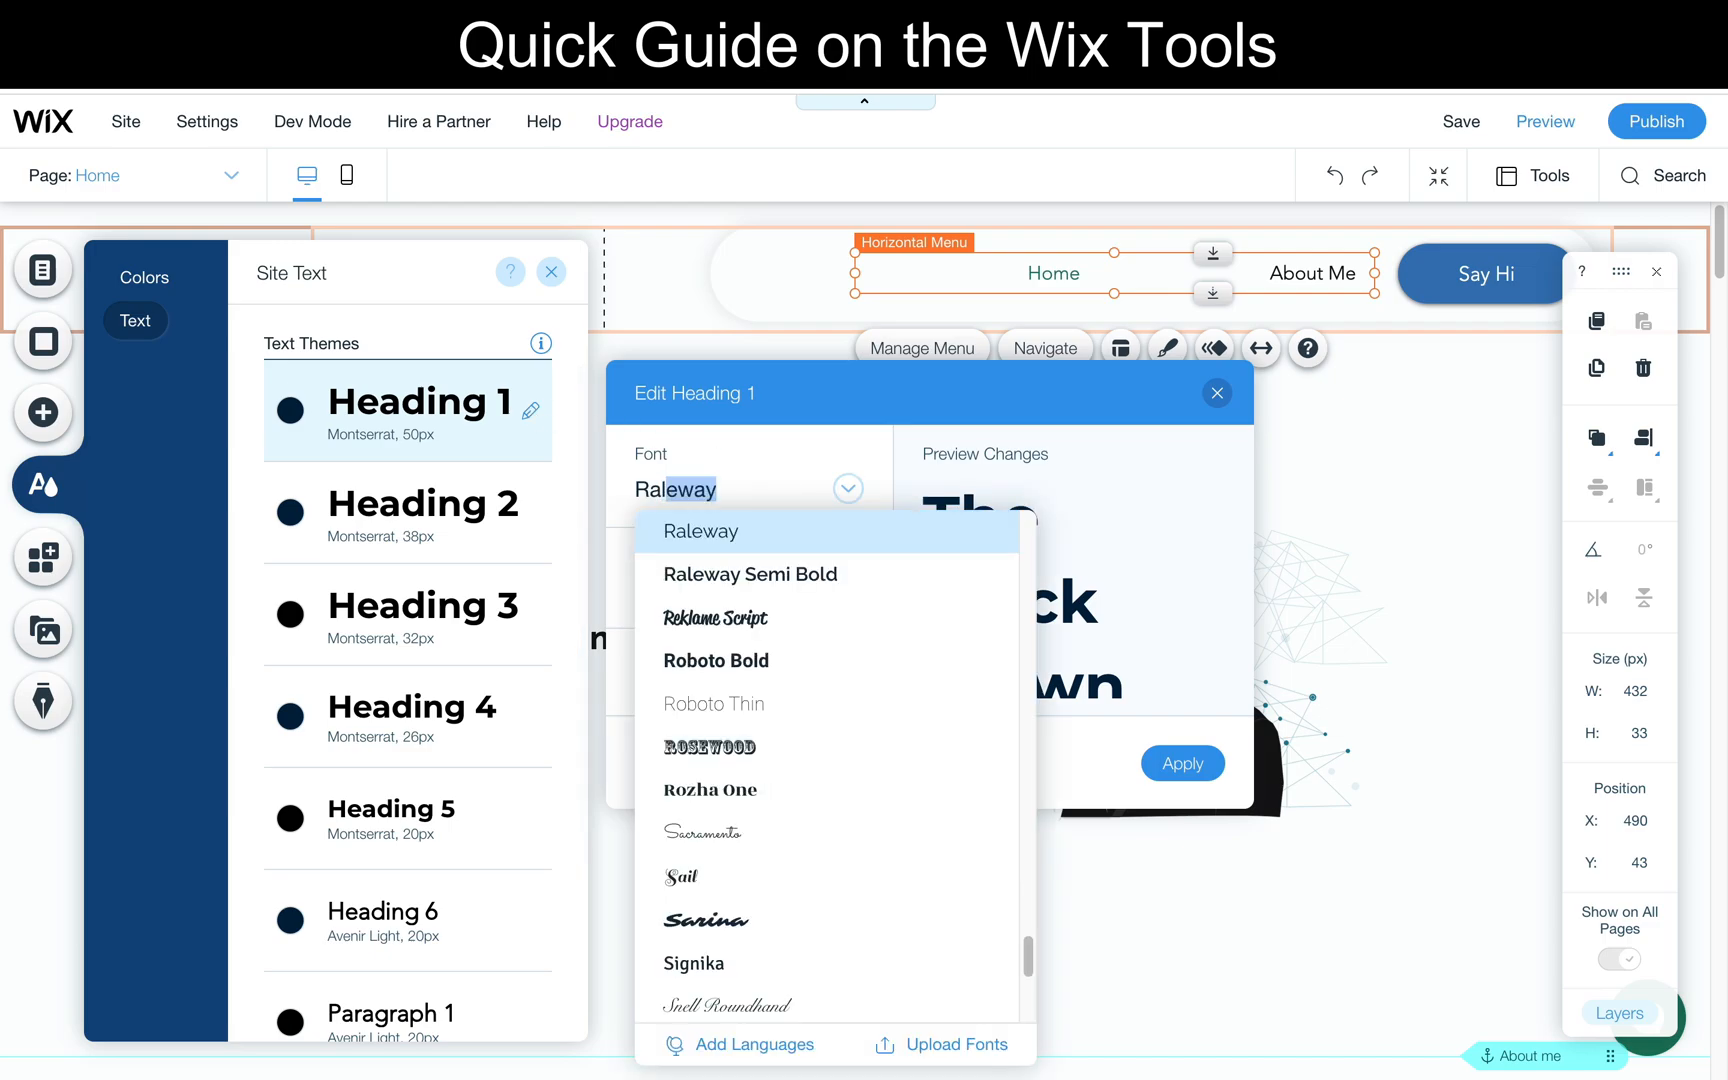
pyautogui.press('Return')
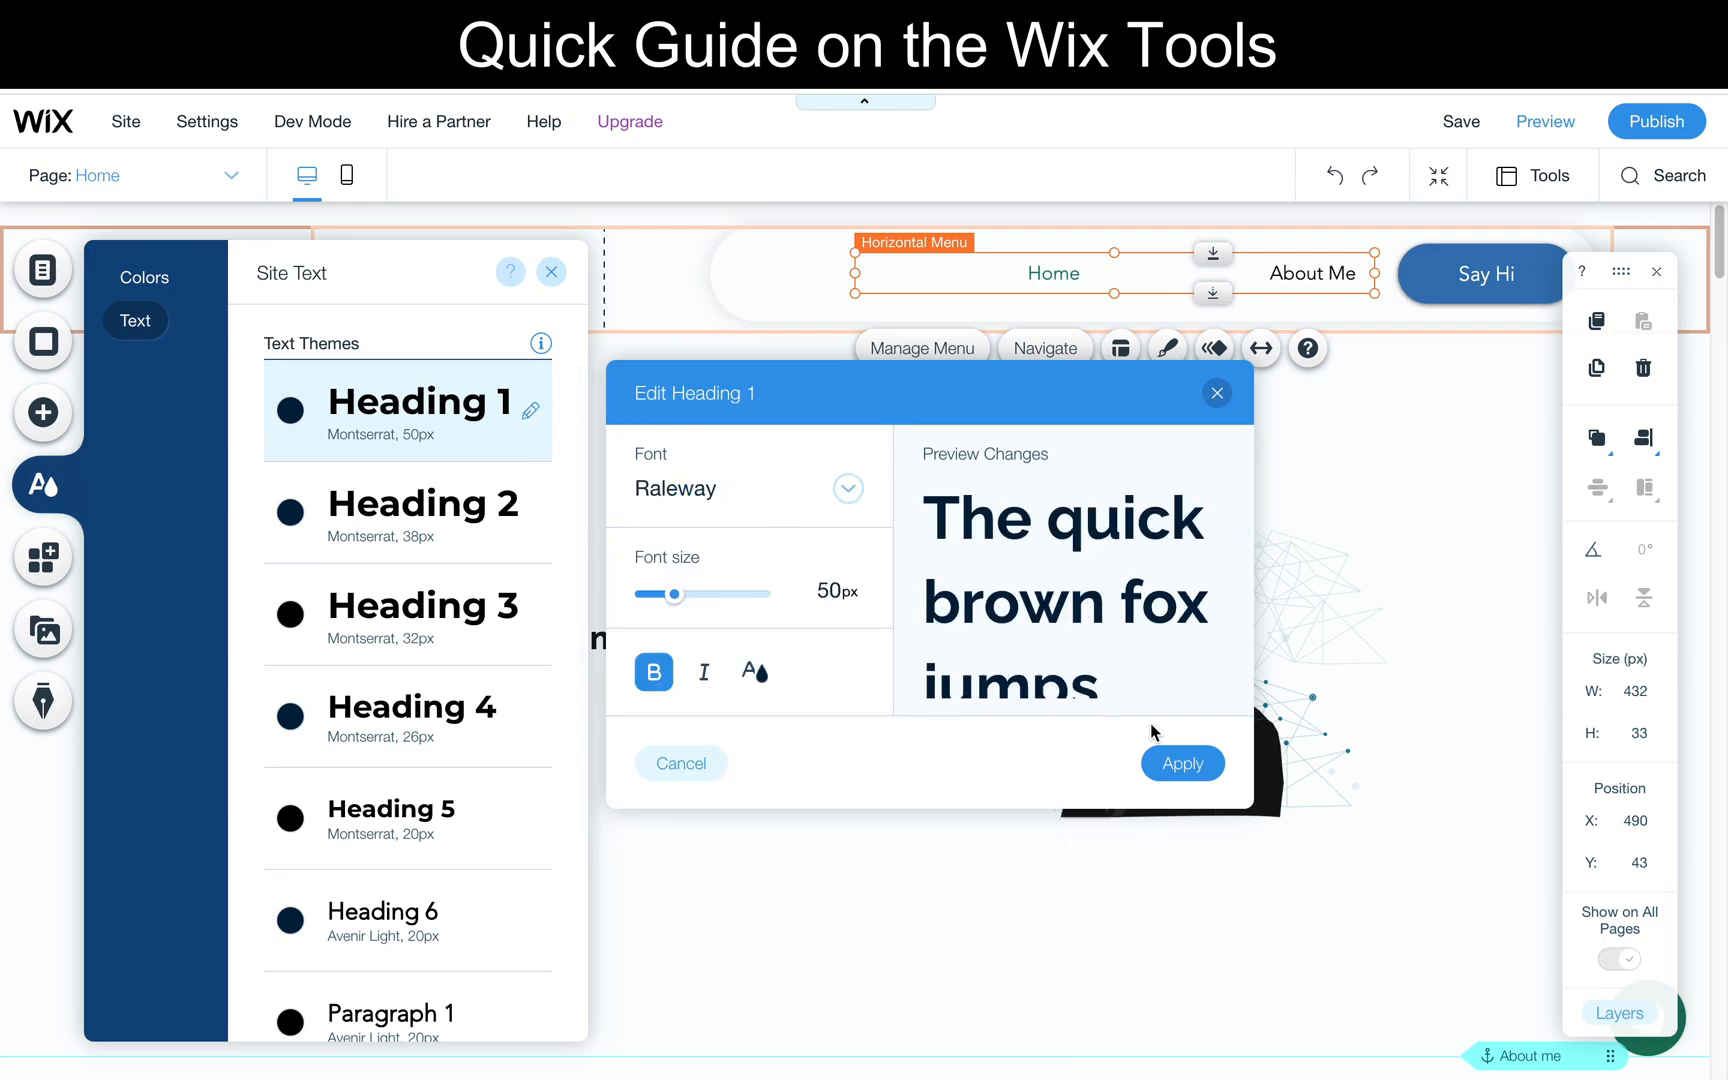
pyautogui.click(1190, 766)
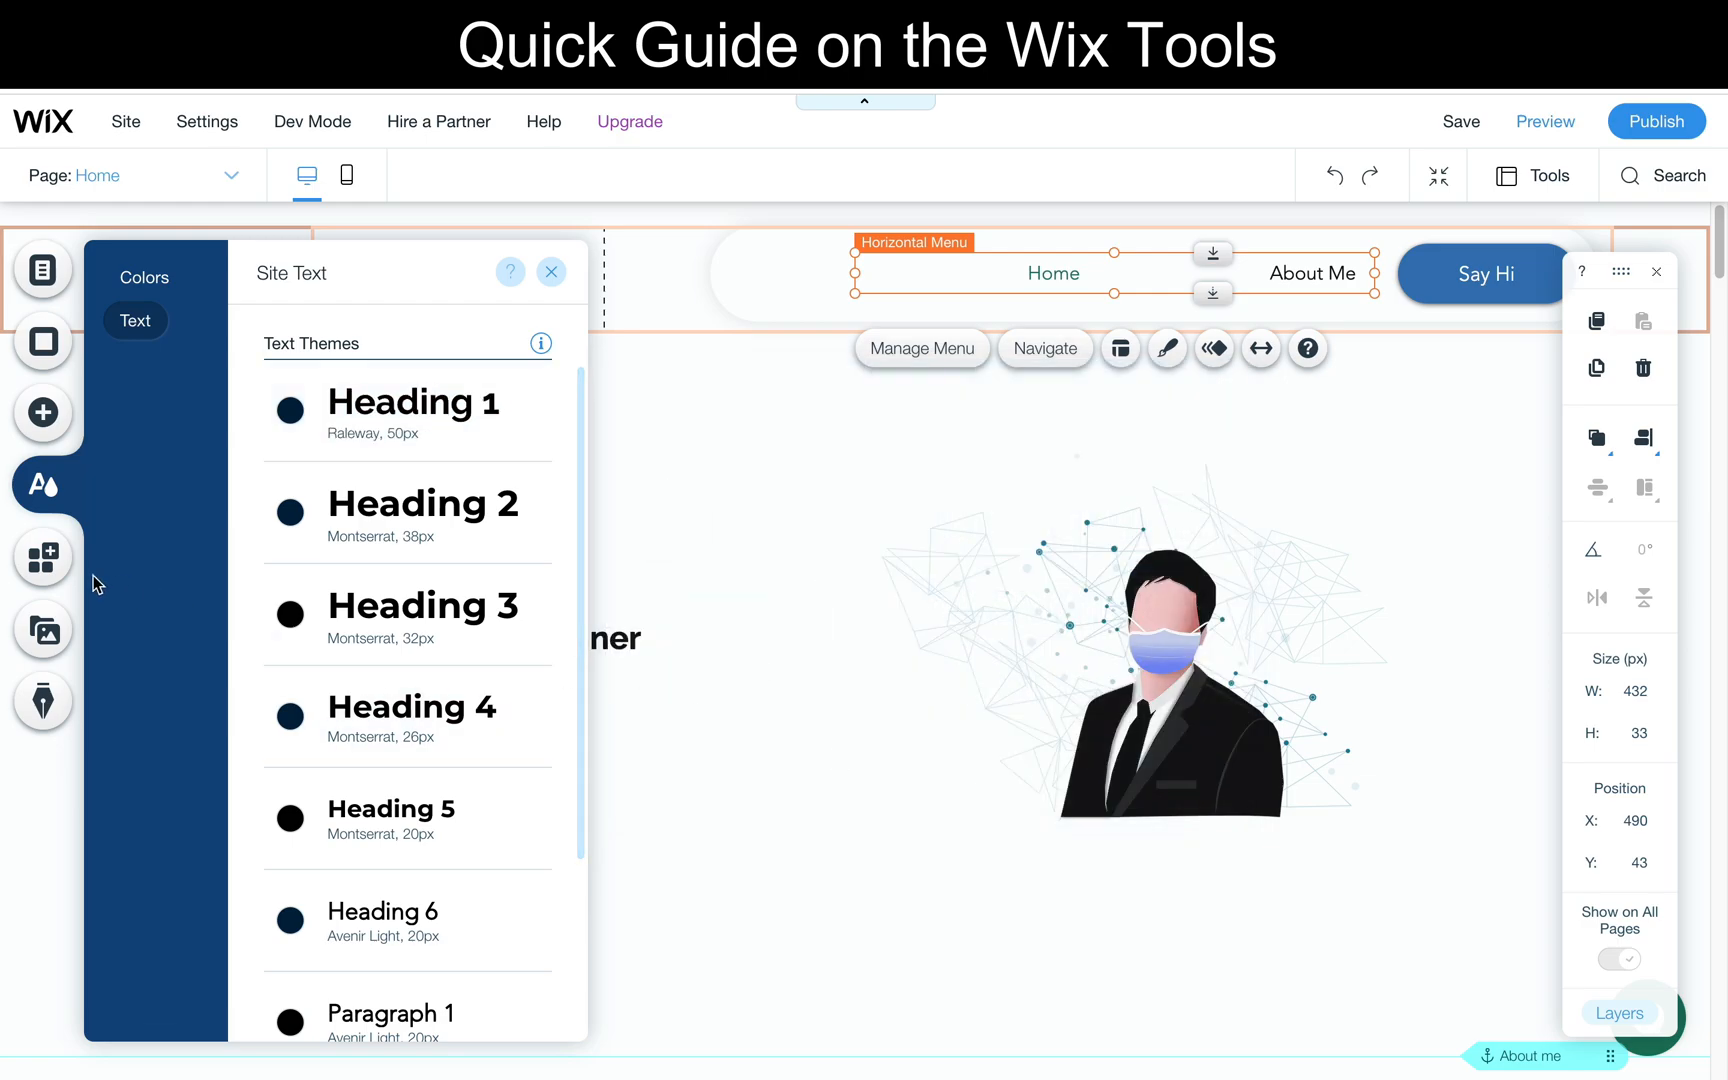
# - Examine the App Market's recommended and trending apps, the media options and the blog offer
pyautogui.click(35, 565)
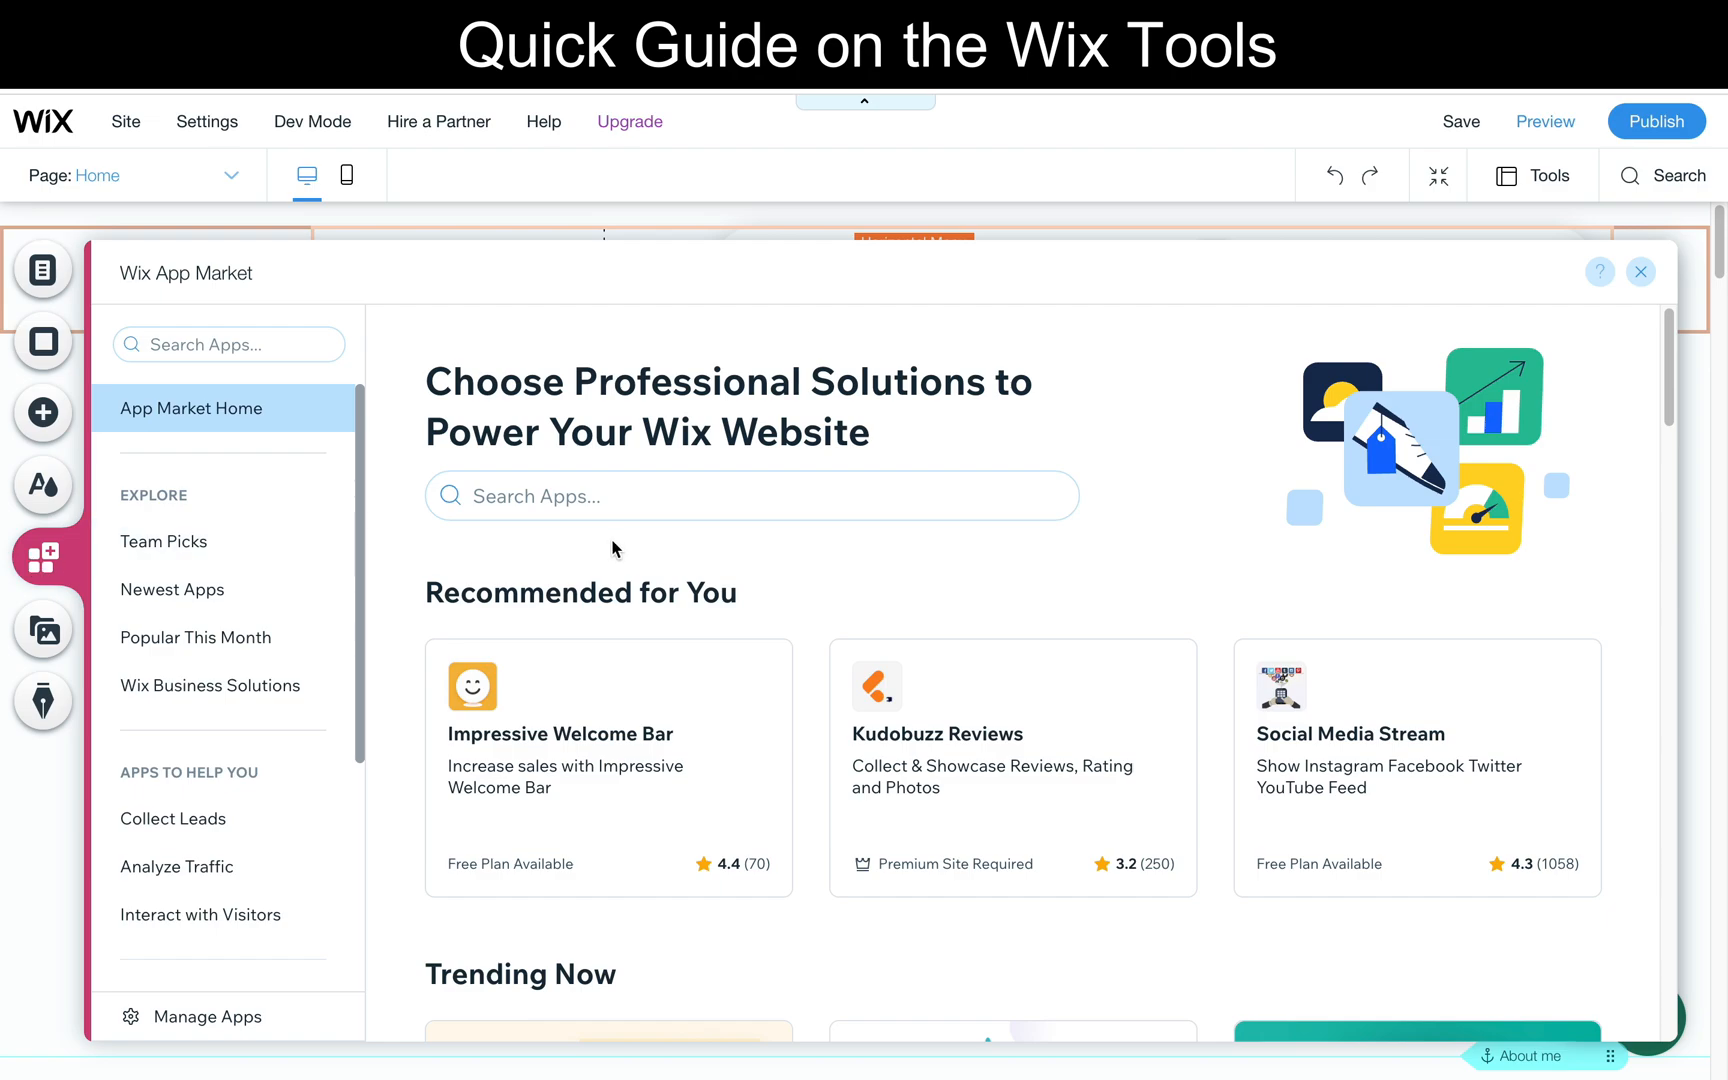
pyautogui.scroll(-2, 612, 548)
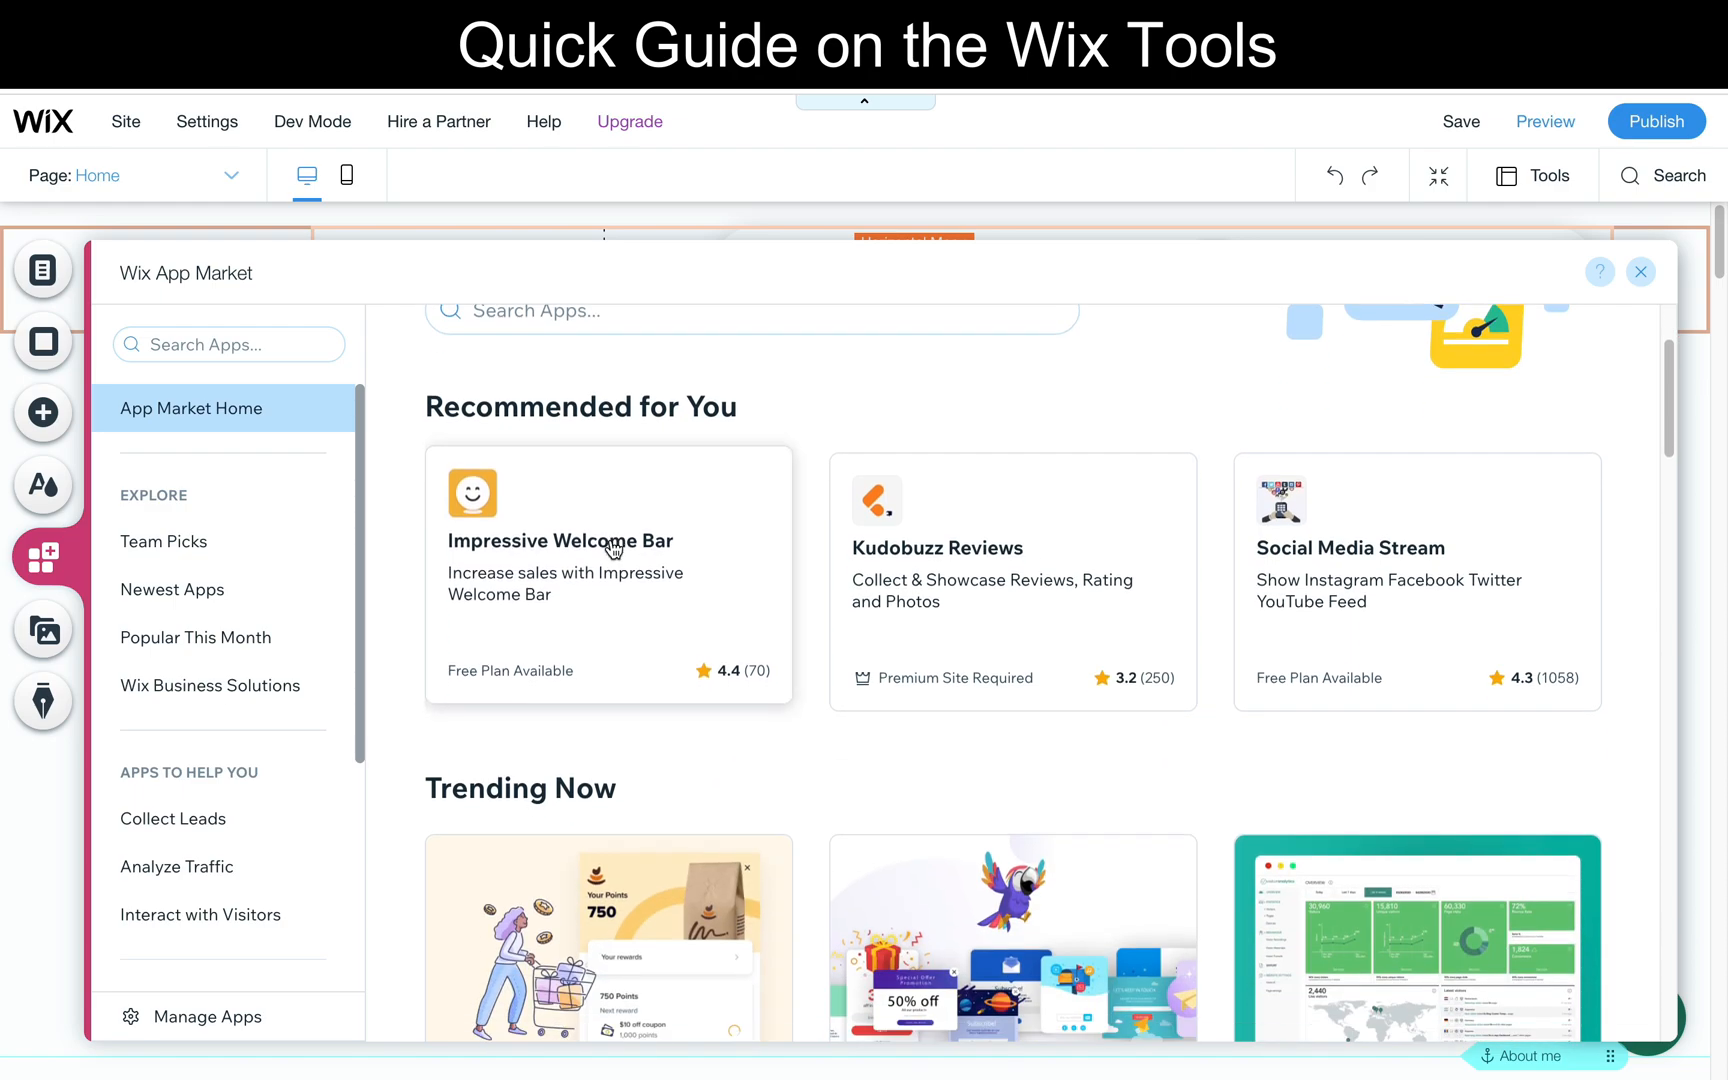
pyautogui.scroll(-2, 613, 547)
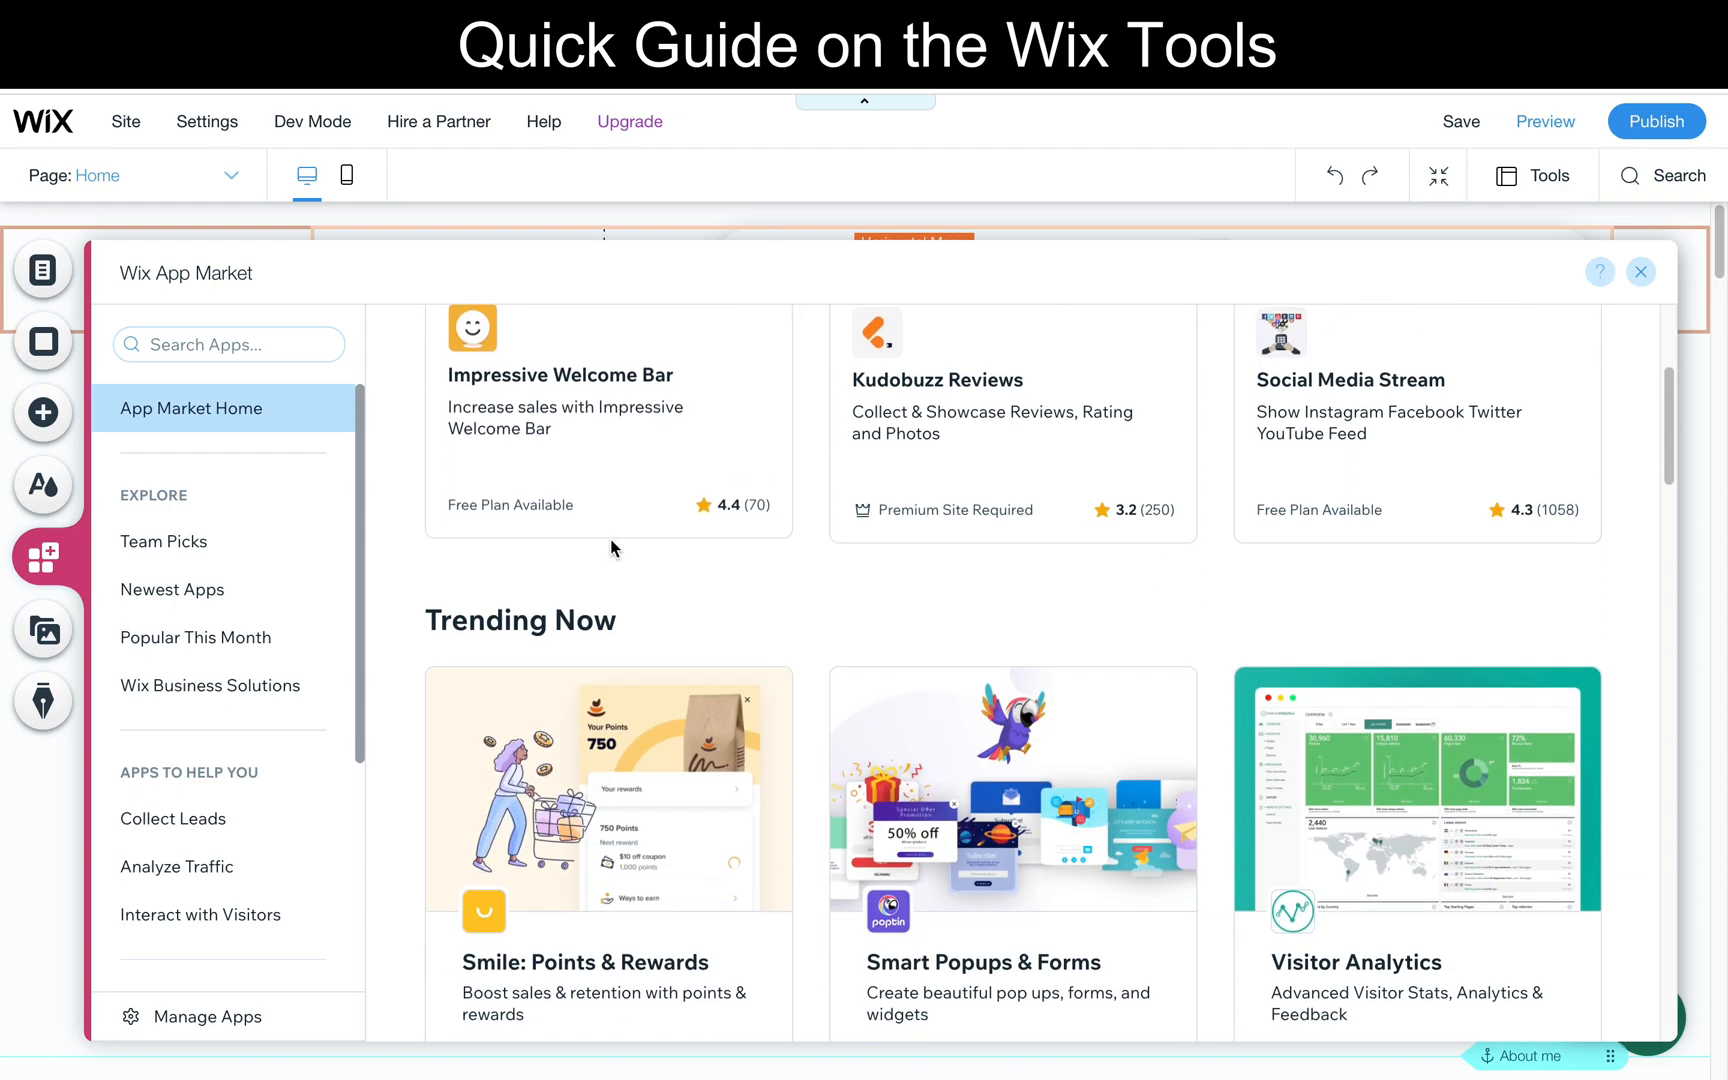
pyautogui.scroll(-2, 632, 598)
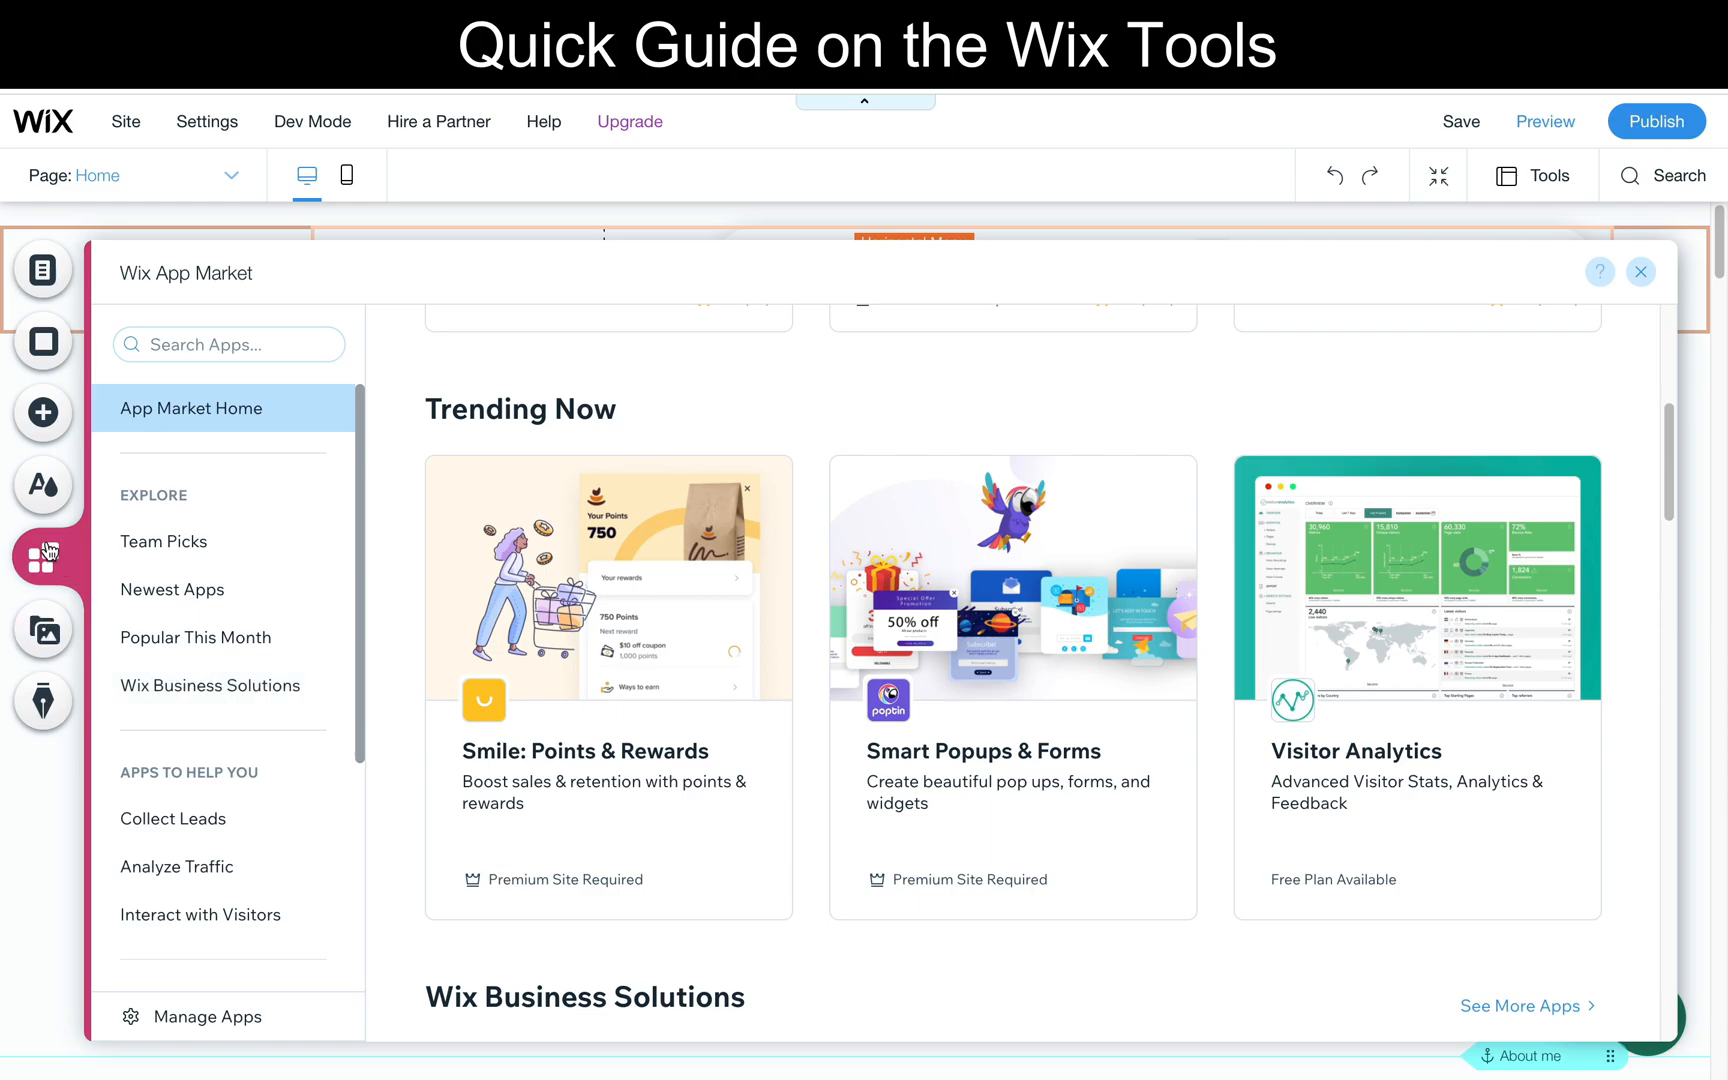
pyautogui.click(46, 634)
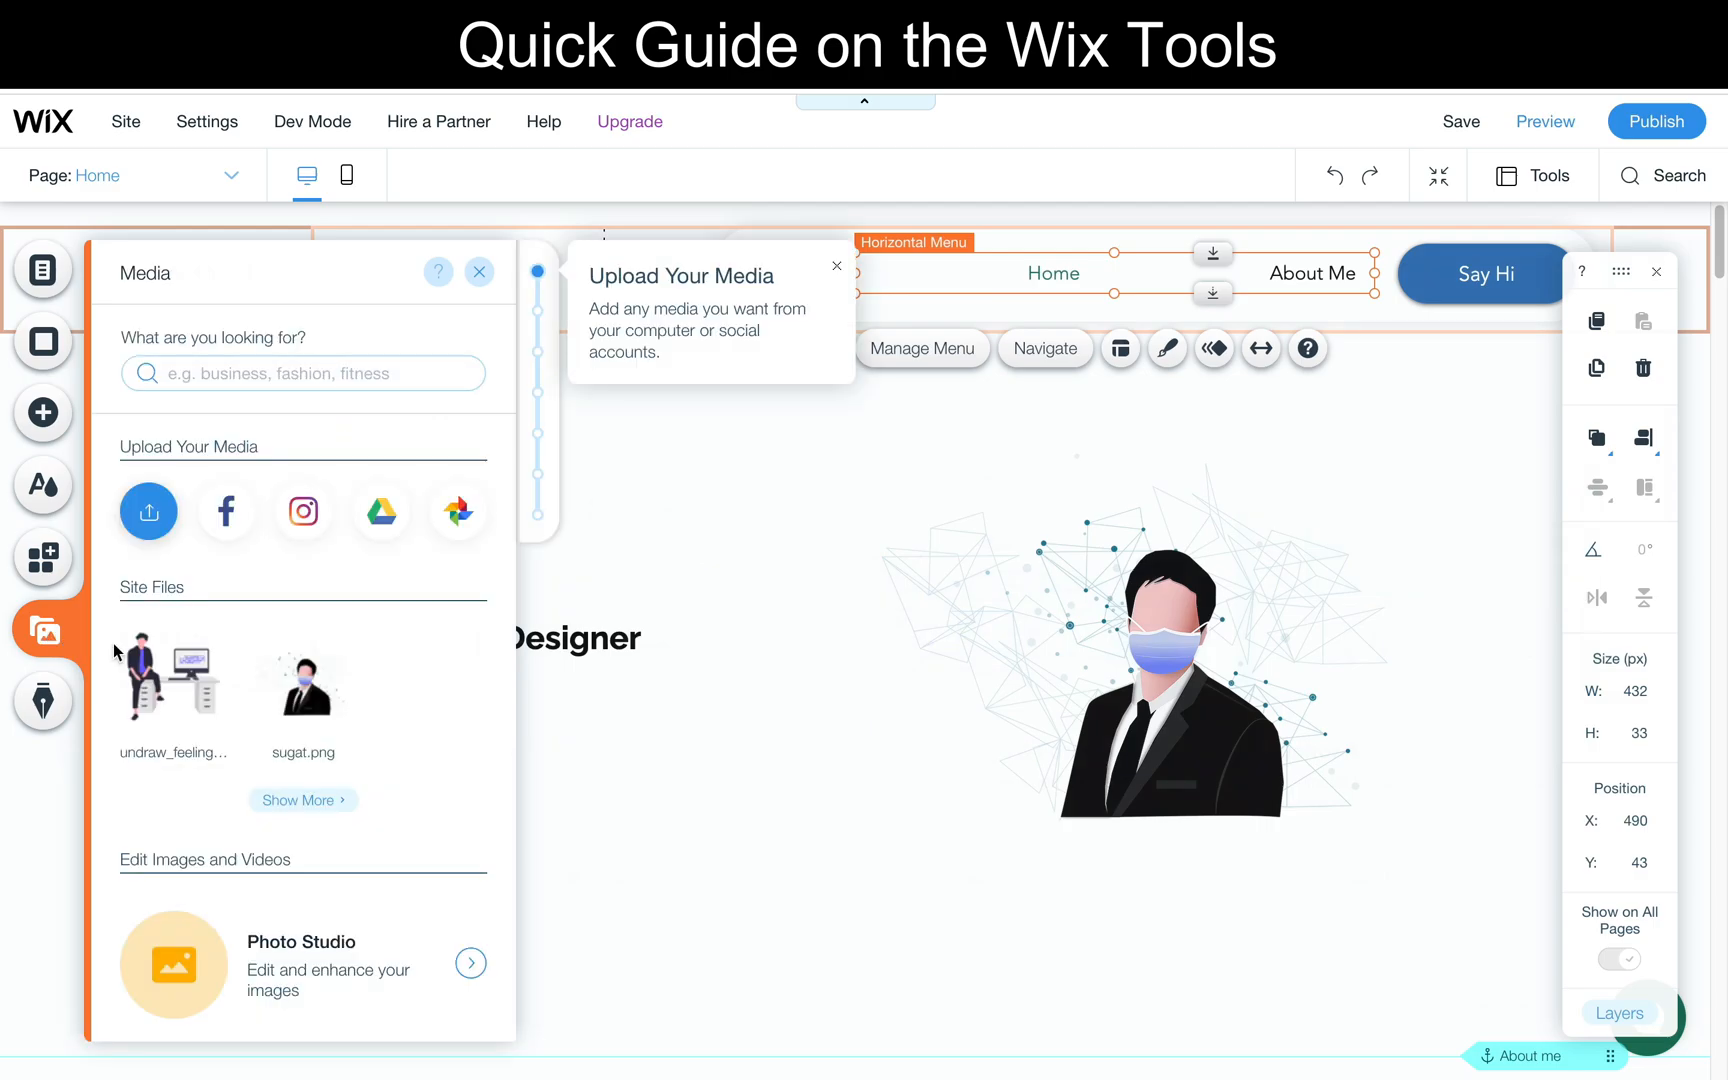
pyautogui.click(46, 703)
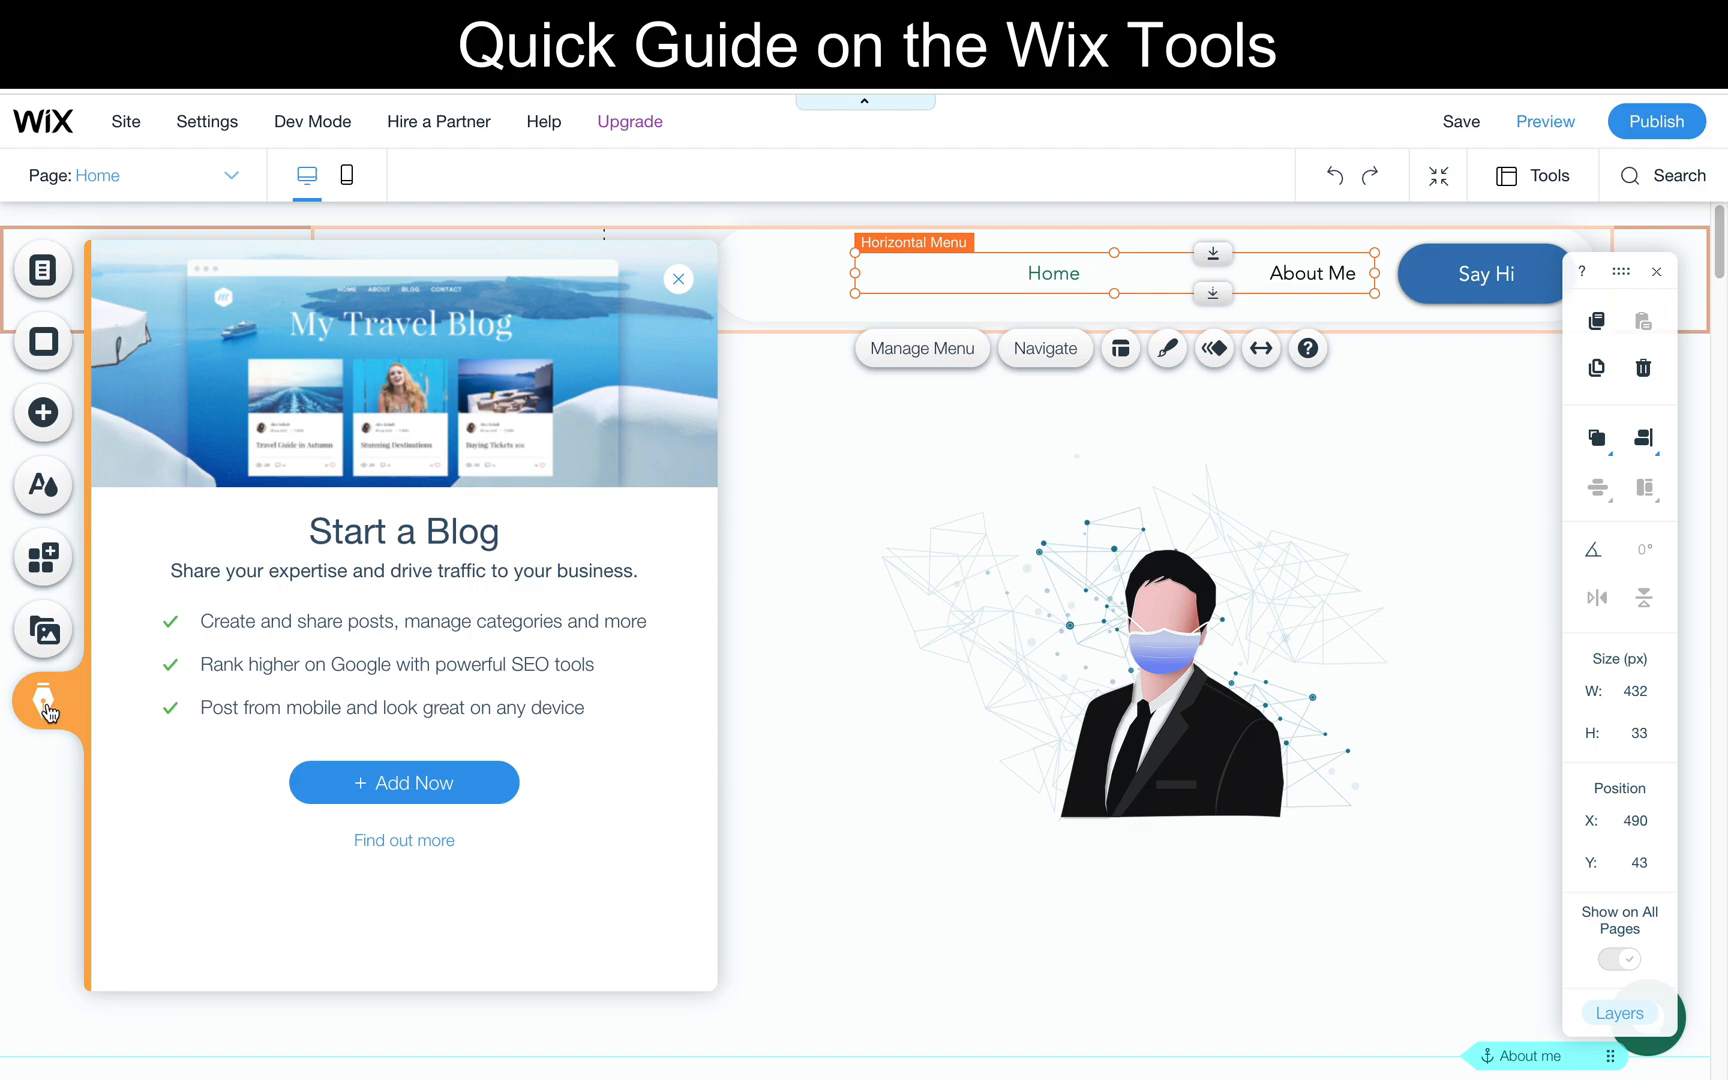
pyautogui.click(679, 279)
pyautogui.scroll(-3, 701, 460)
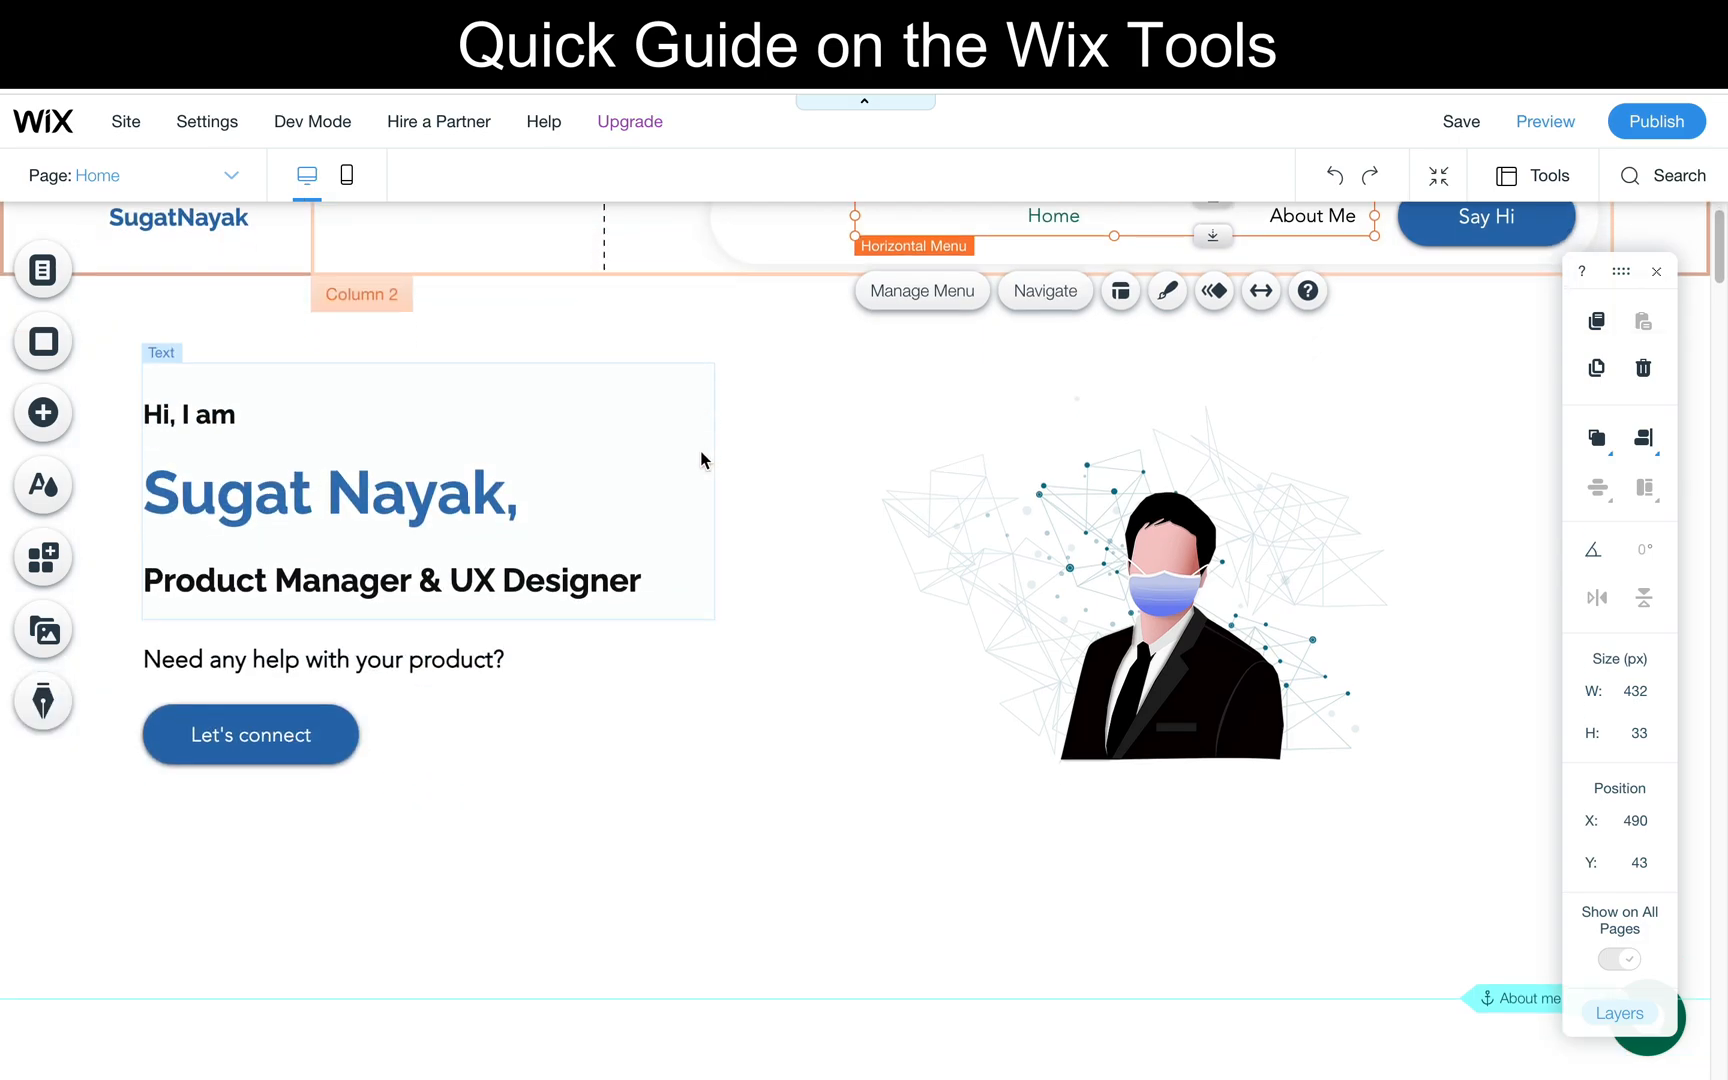
# - Review the Home page down to the About me section and examine the Recent Work section of the existing portfolio site in the other browser tab
pyautogui.scroll(-1, 697, 487)
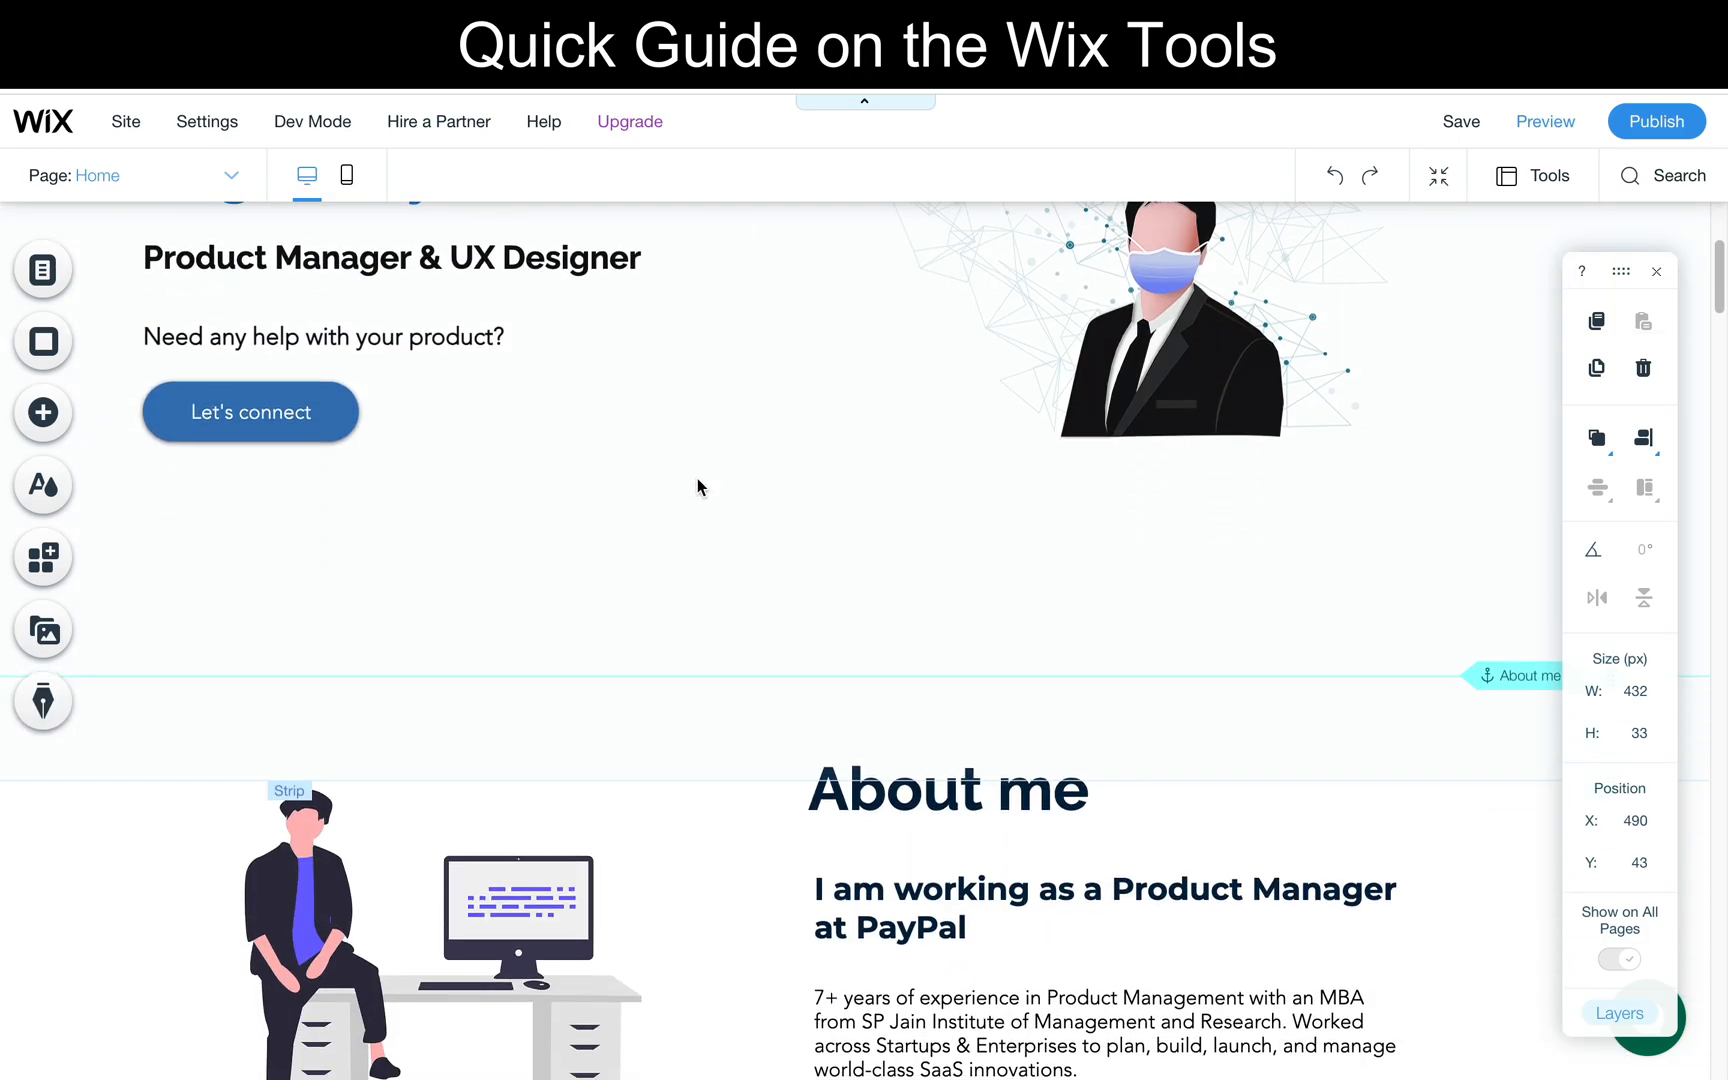
pyautogui.scroll(-2, 697, 487)
pyautogui.scroll(-4, 697, 487)
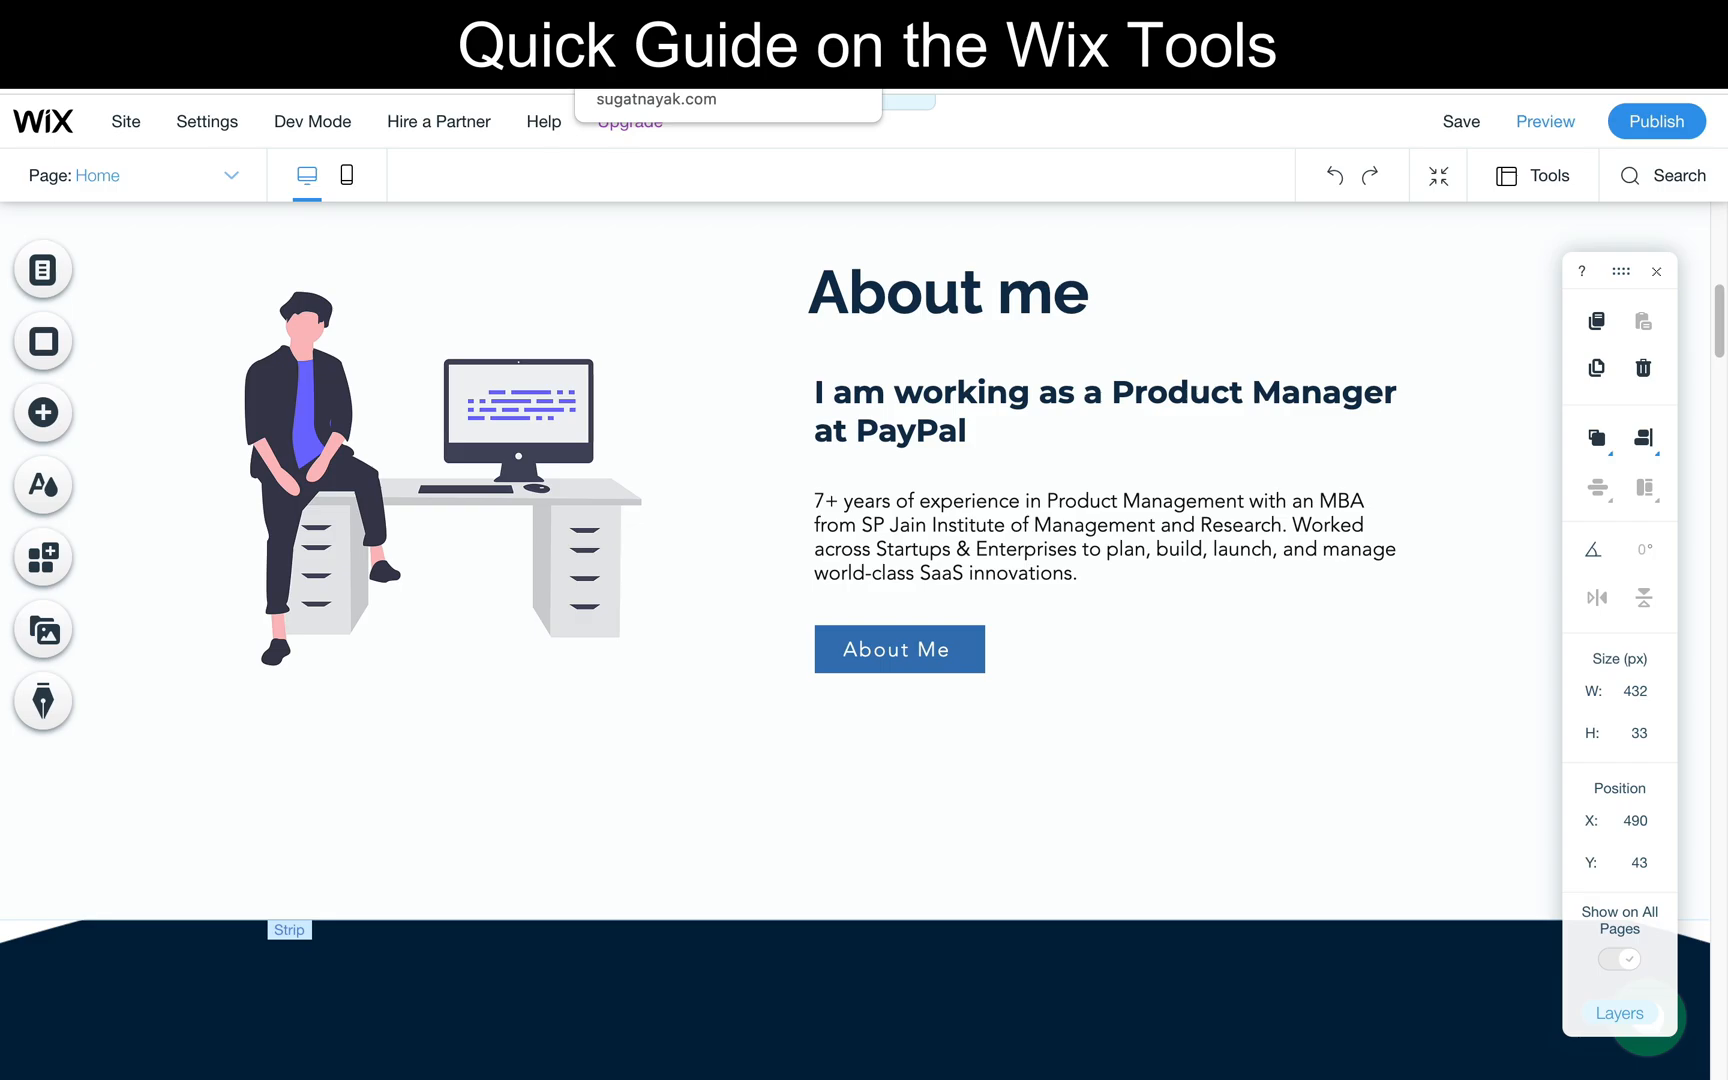
pyautogui.click(655, 25)
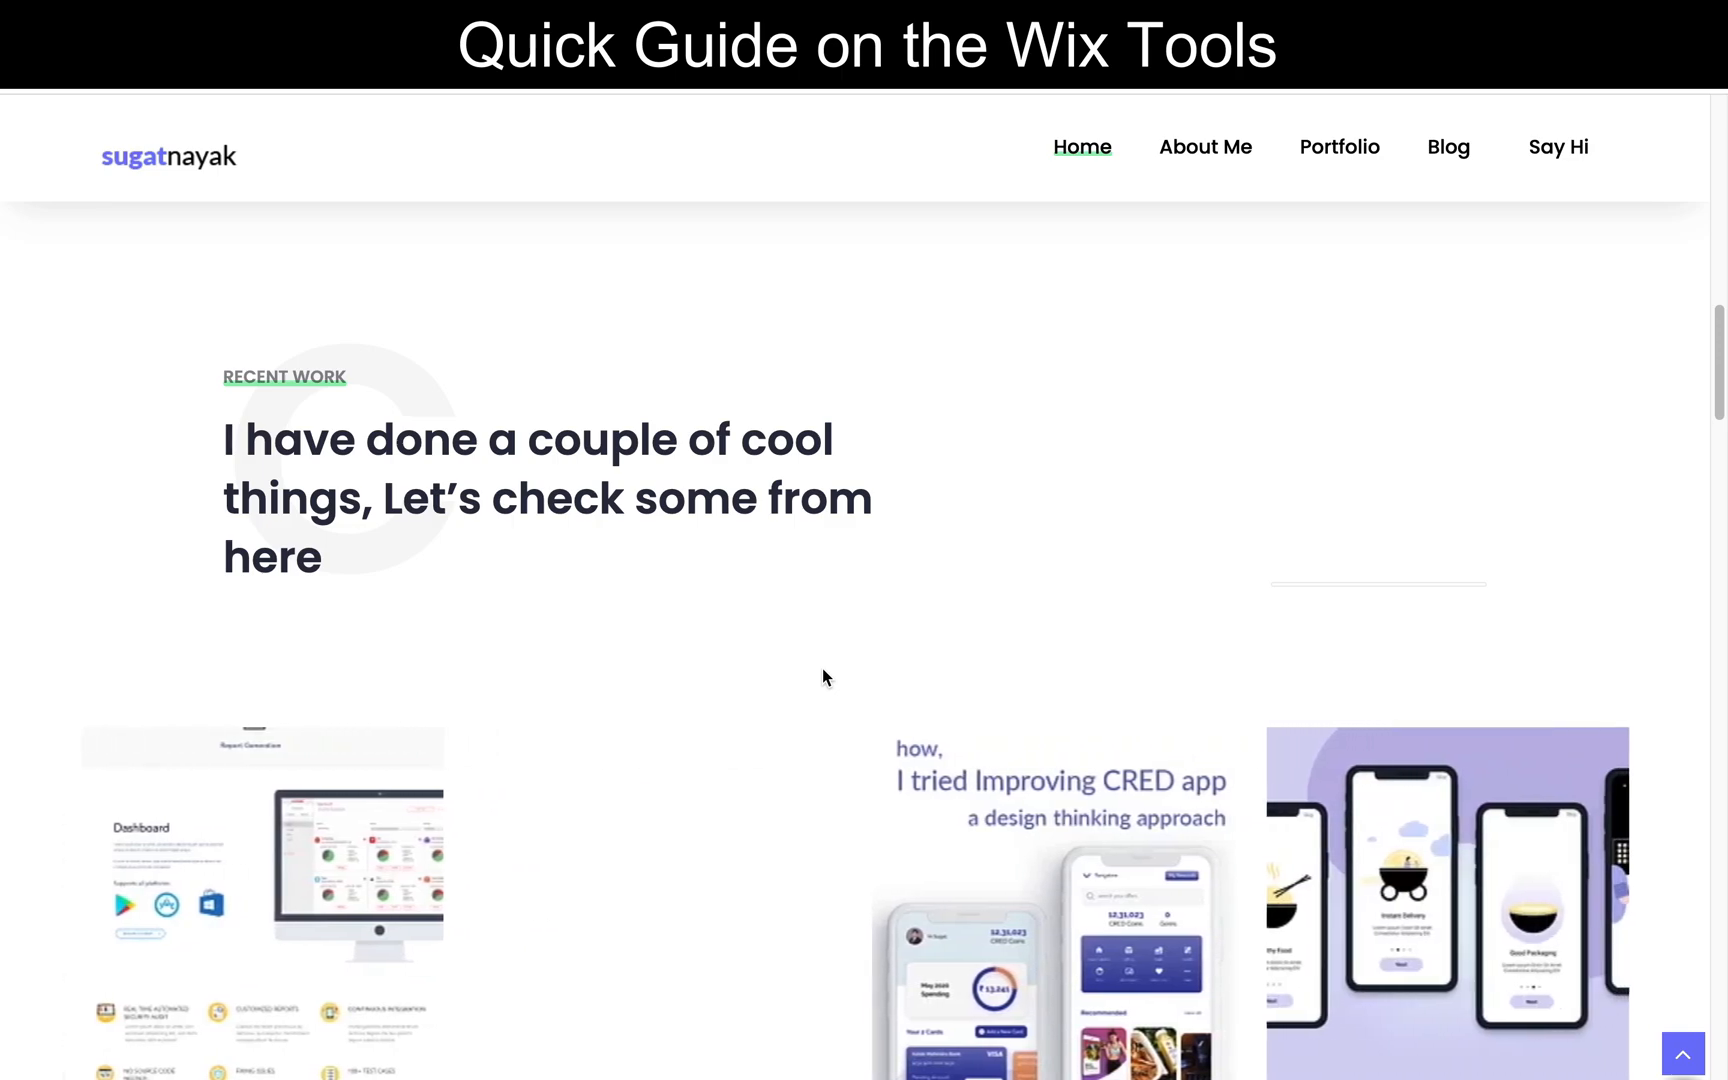
pyautogui.scroll(-1, 822, 676)
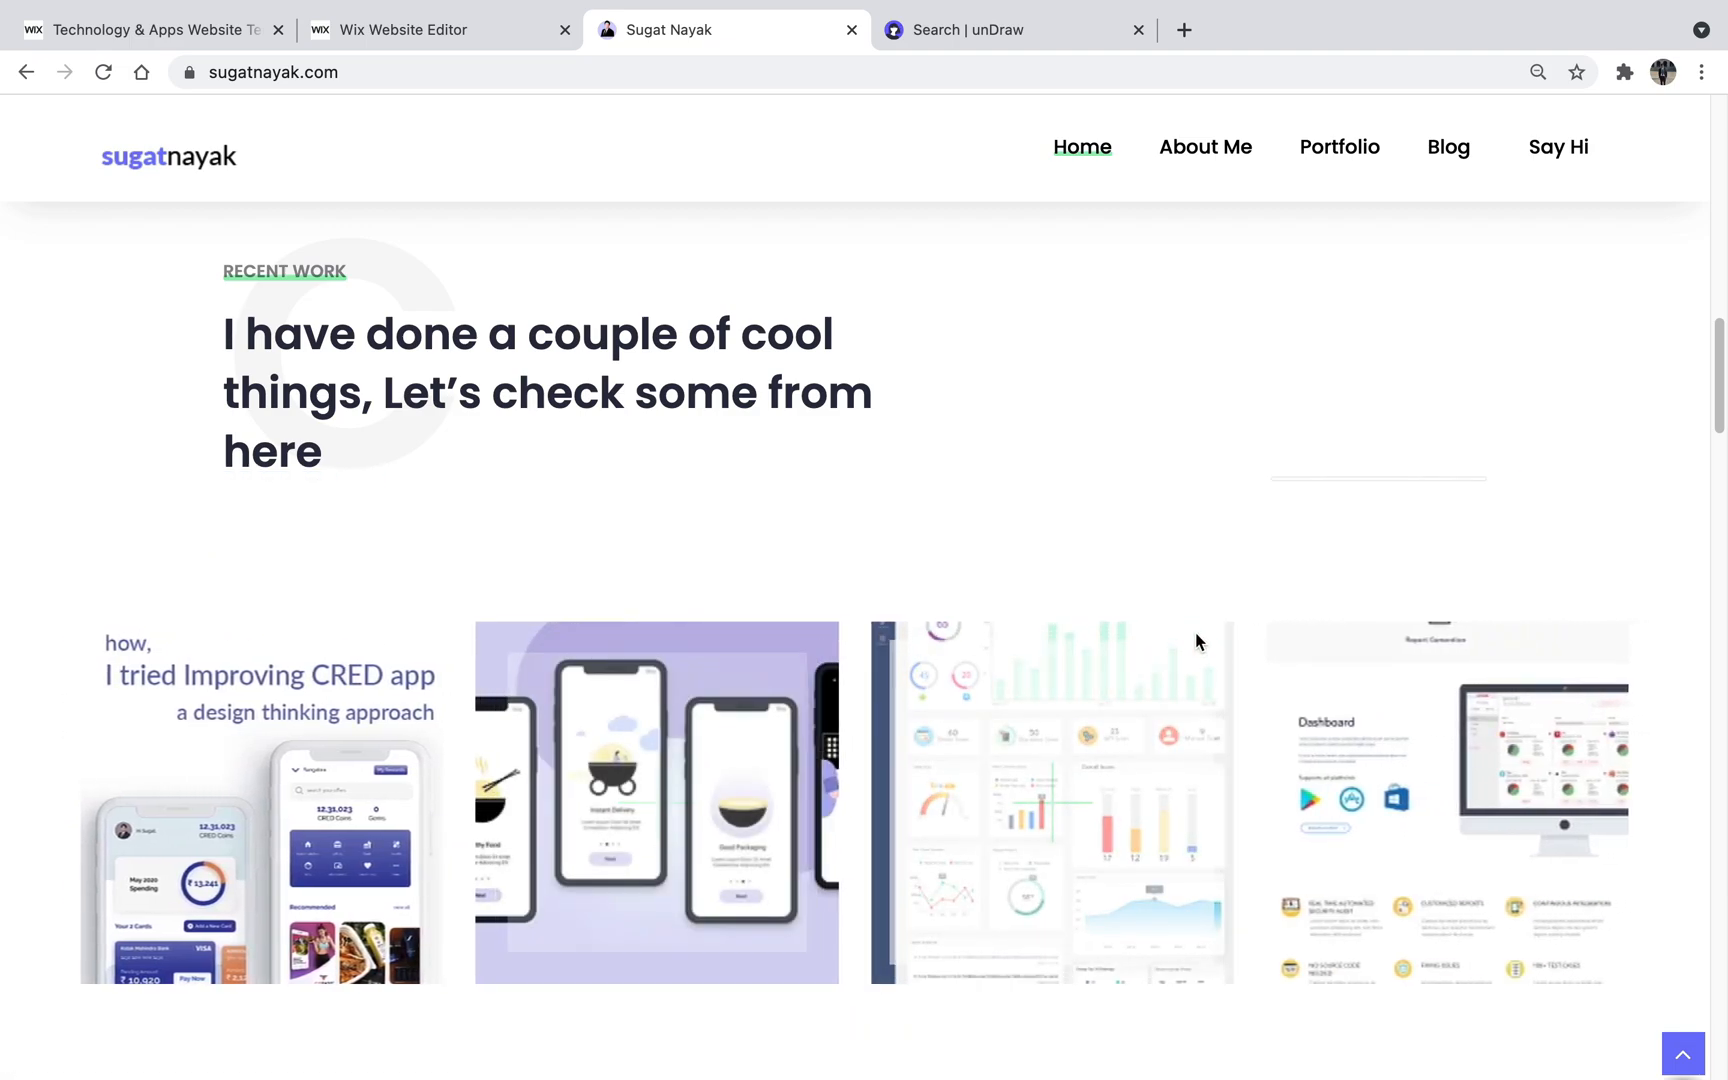
pyautogui.click(444, 34)
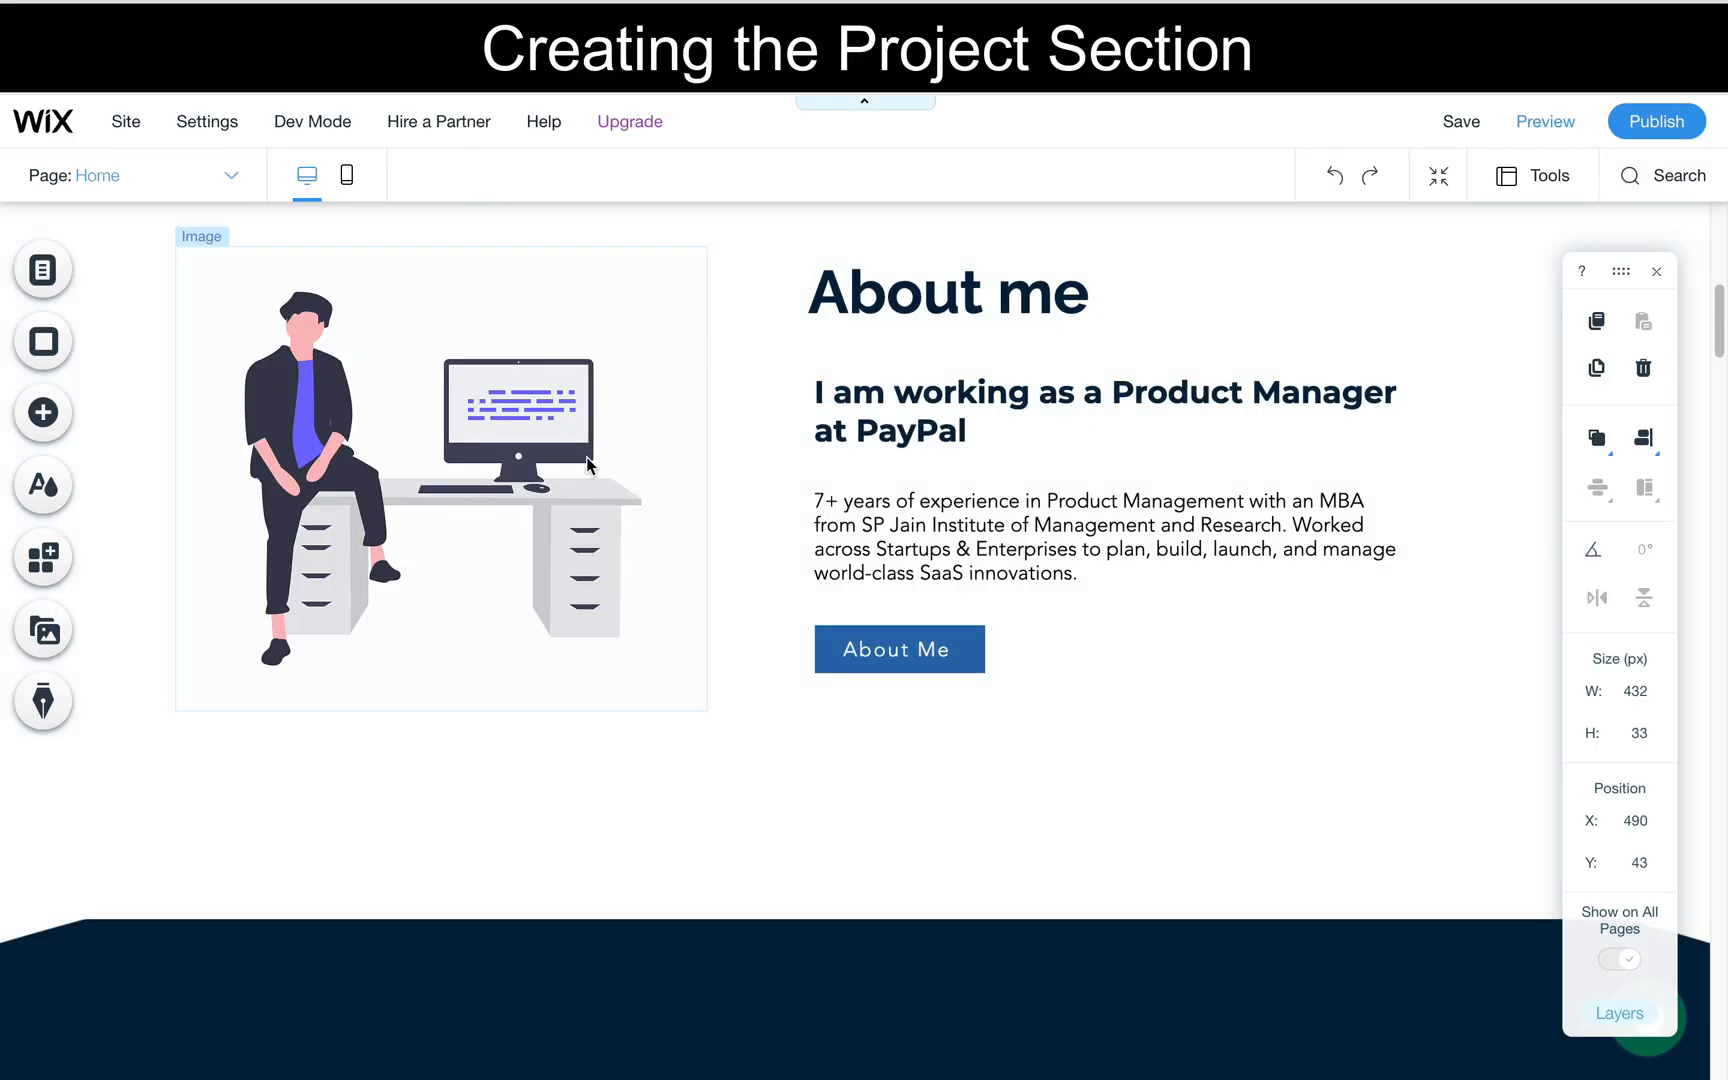
# - Add the Content Manager to the site
pyautogui.scroll(-1, 778, 808)
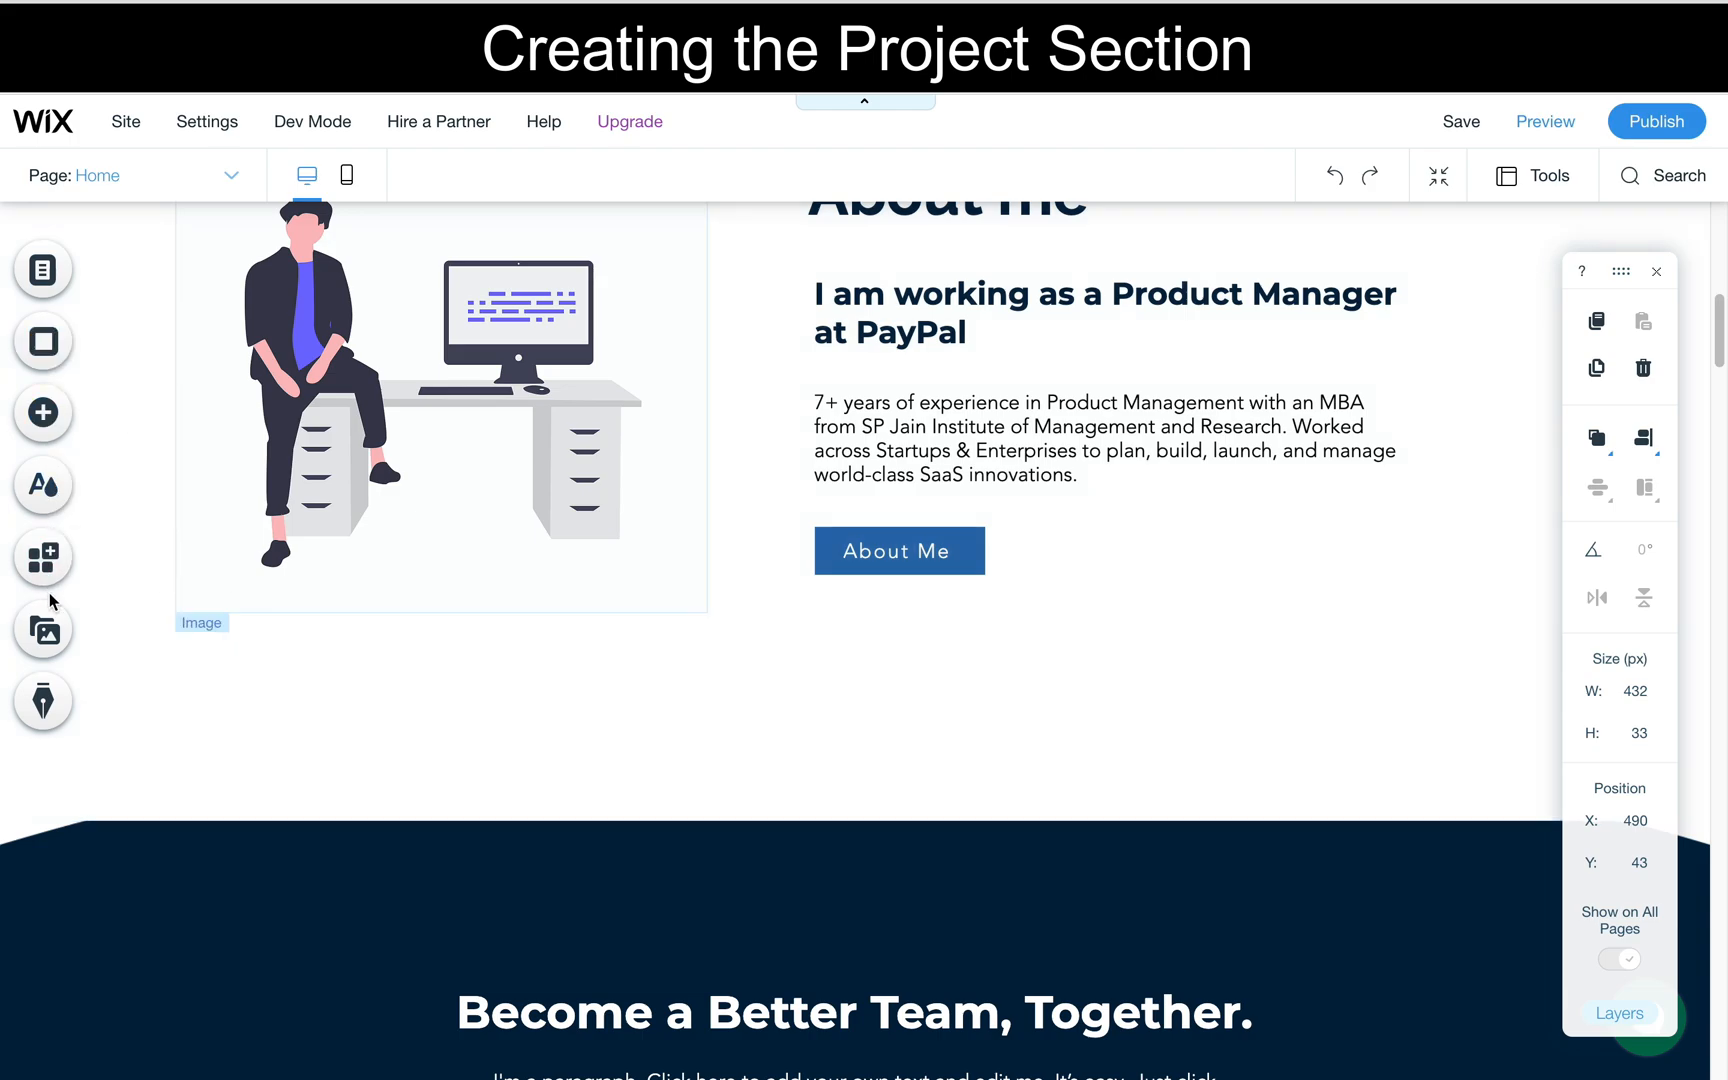
pyautogui.click(40, 424)
pyautogui.moveTo(166, 801)
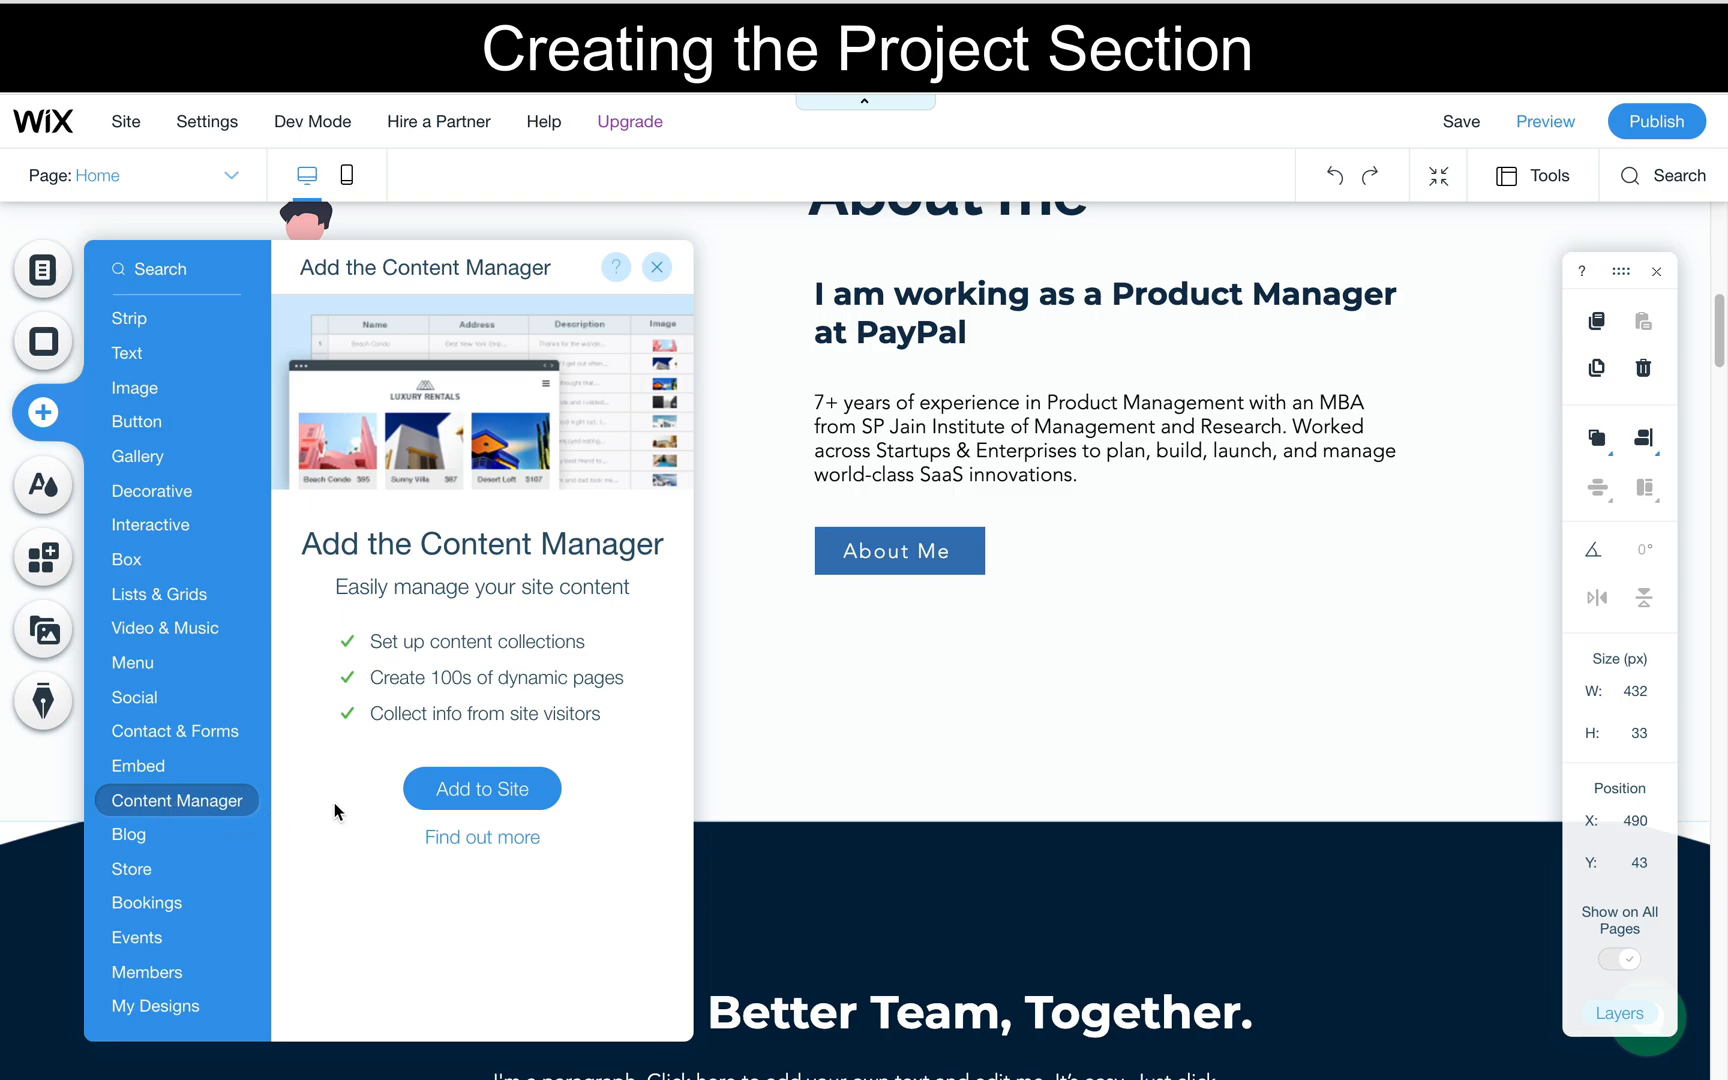
pyautogui.click(418, 795)
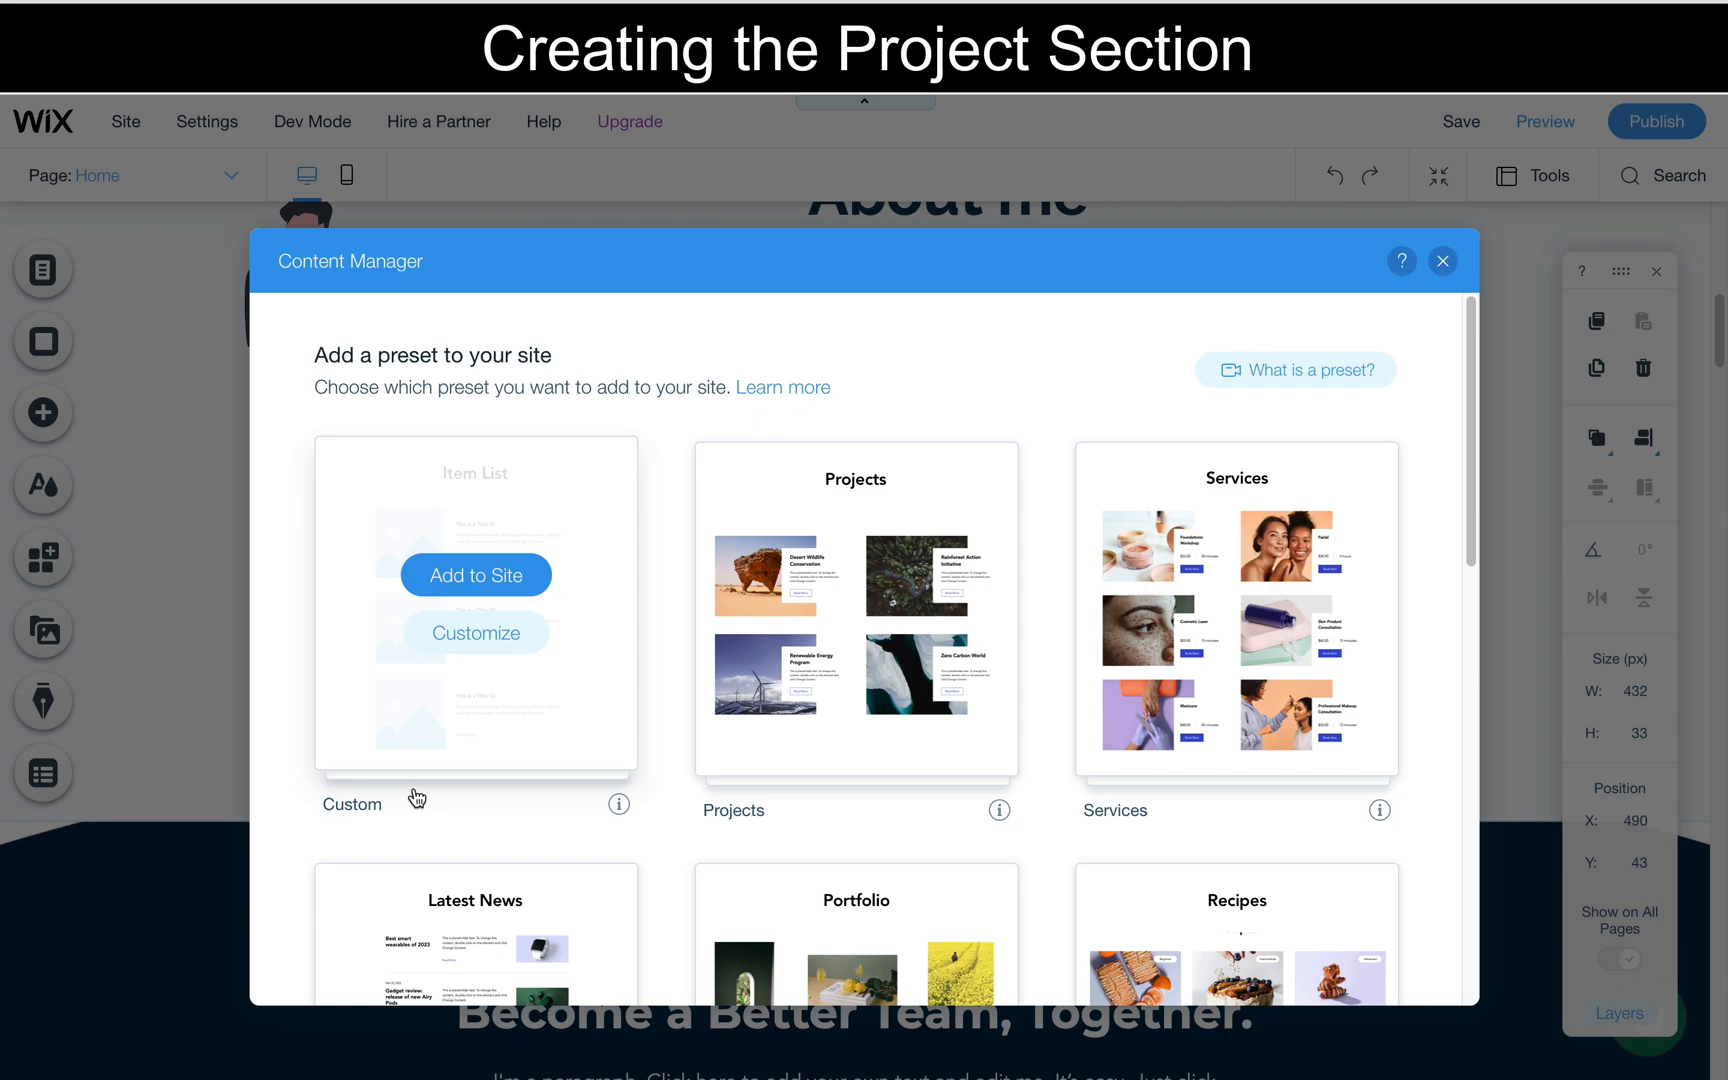
# - Examine the available Content Manager presets, from Custom, Projects and Portfolio through Courses and Job Listings to Team Members
pyautogui.scroll(-3, 440, 836)
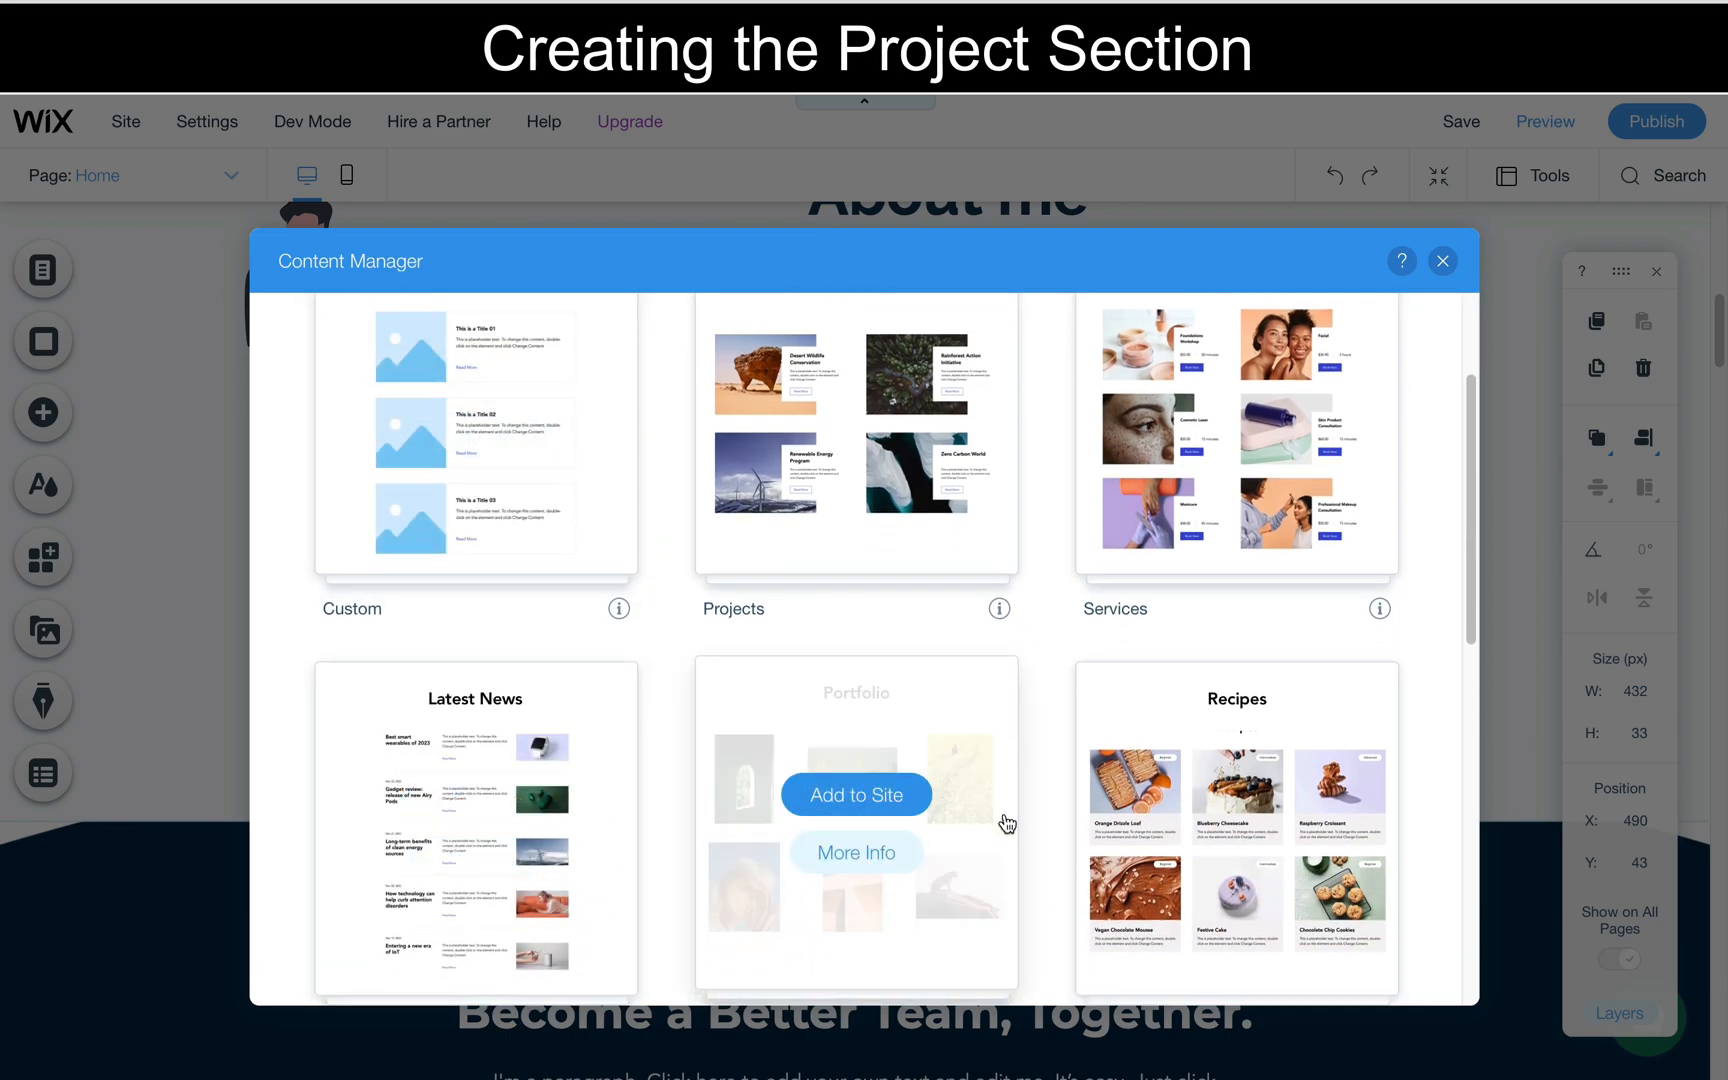
pyautogui.scroll(-3, 1003, 822)
pyautogui.scroll(3, 918, 629)
pyautogui.scroll(-5, 918, 631)
pyautogui.scroll(-3, 918, 633)
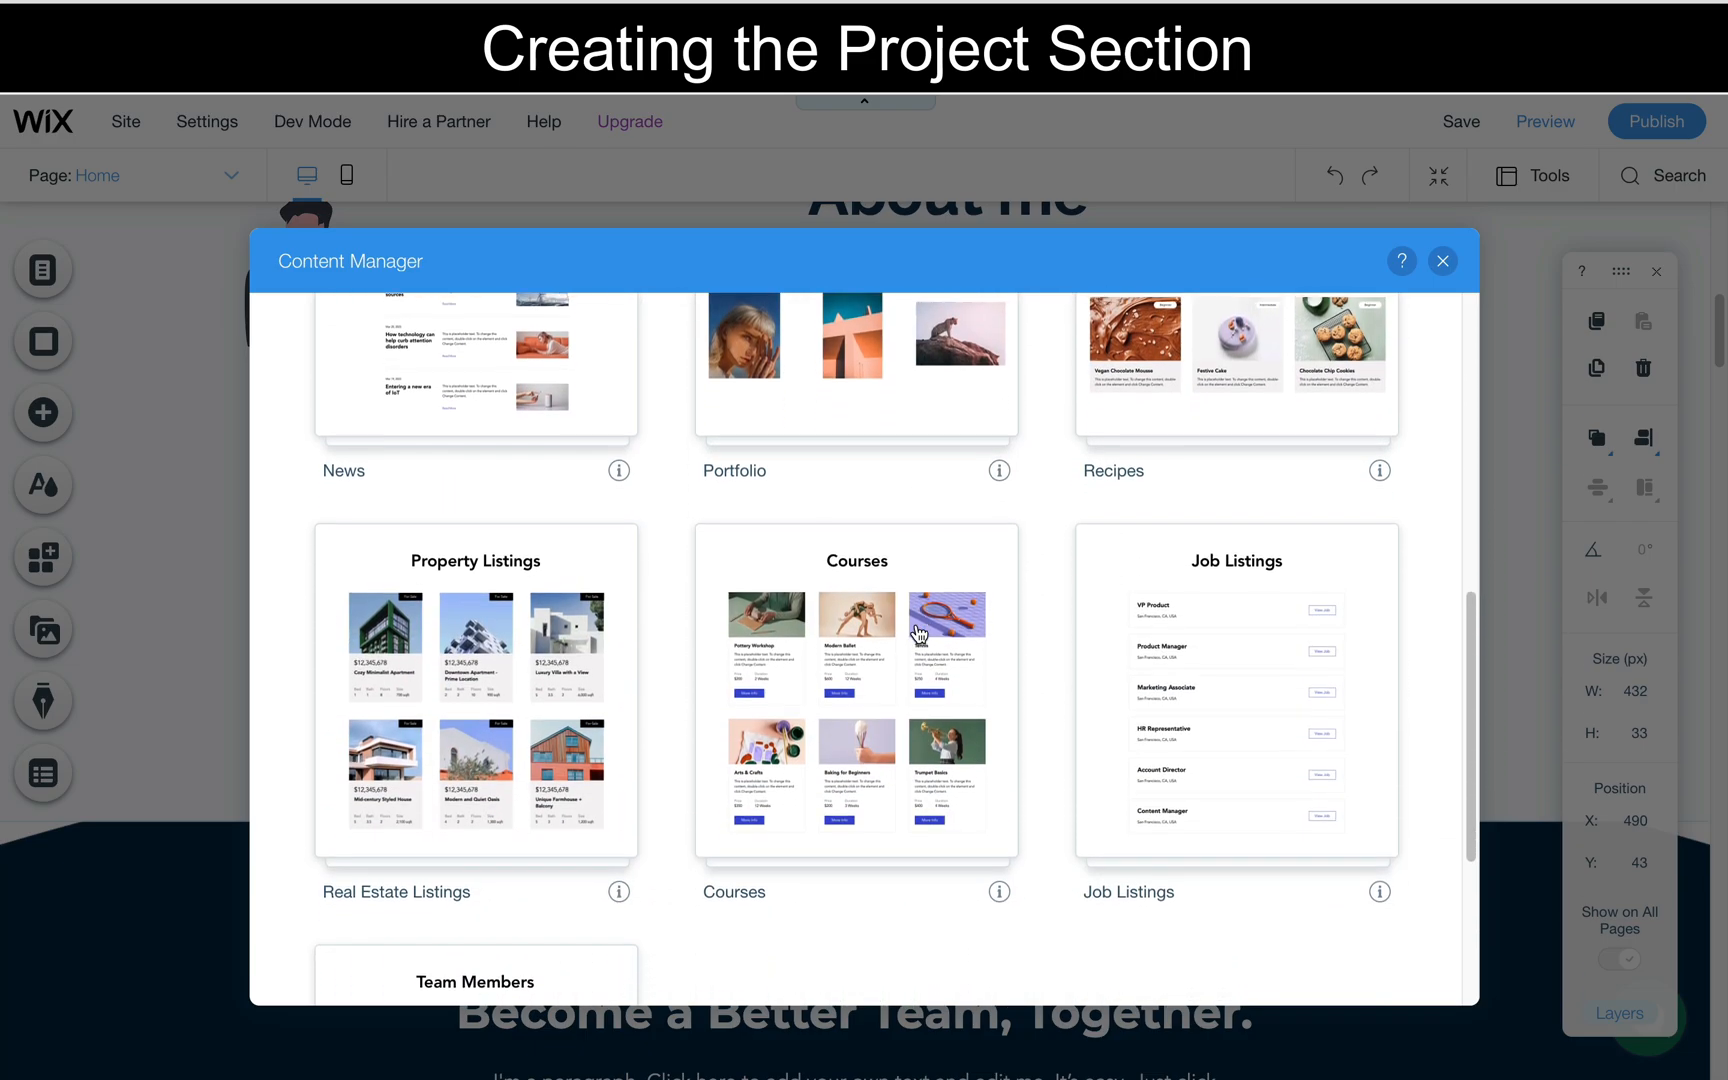
pyautogui.scroll(-2, 937, 621)
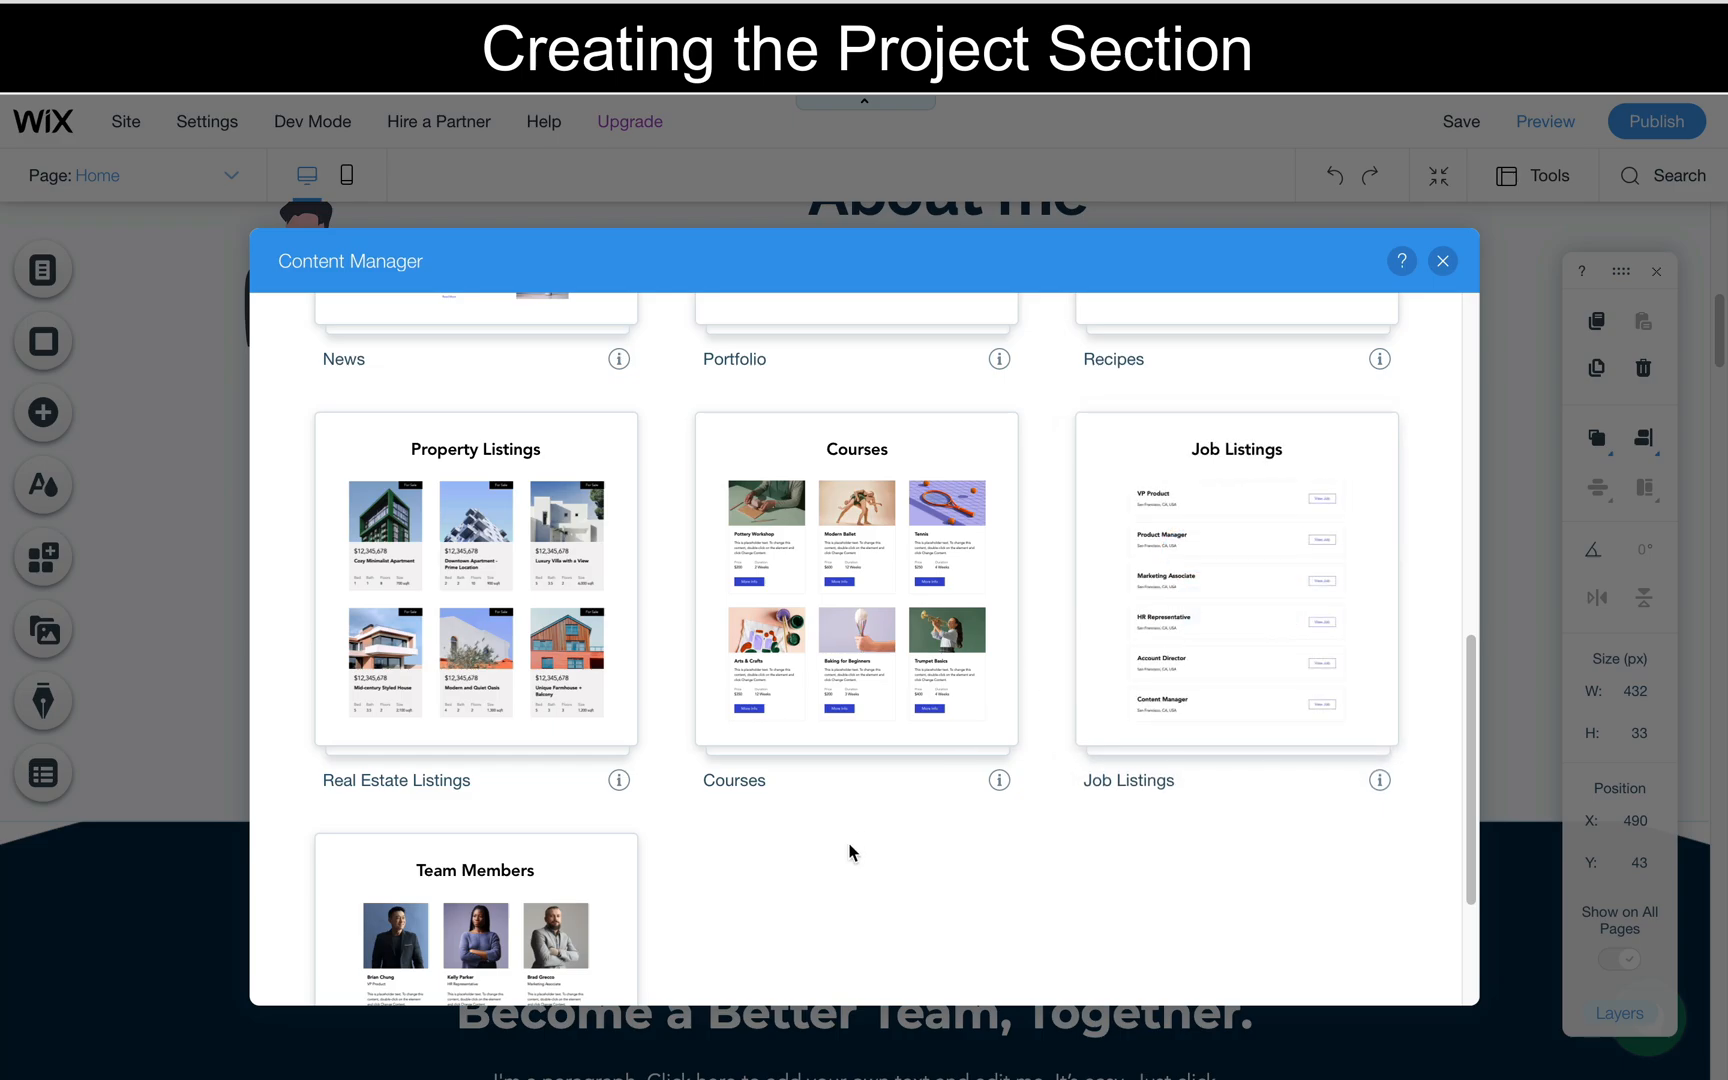
pyautogui.scroll(-2, 848, 842)
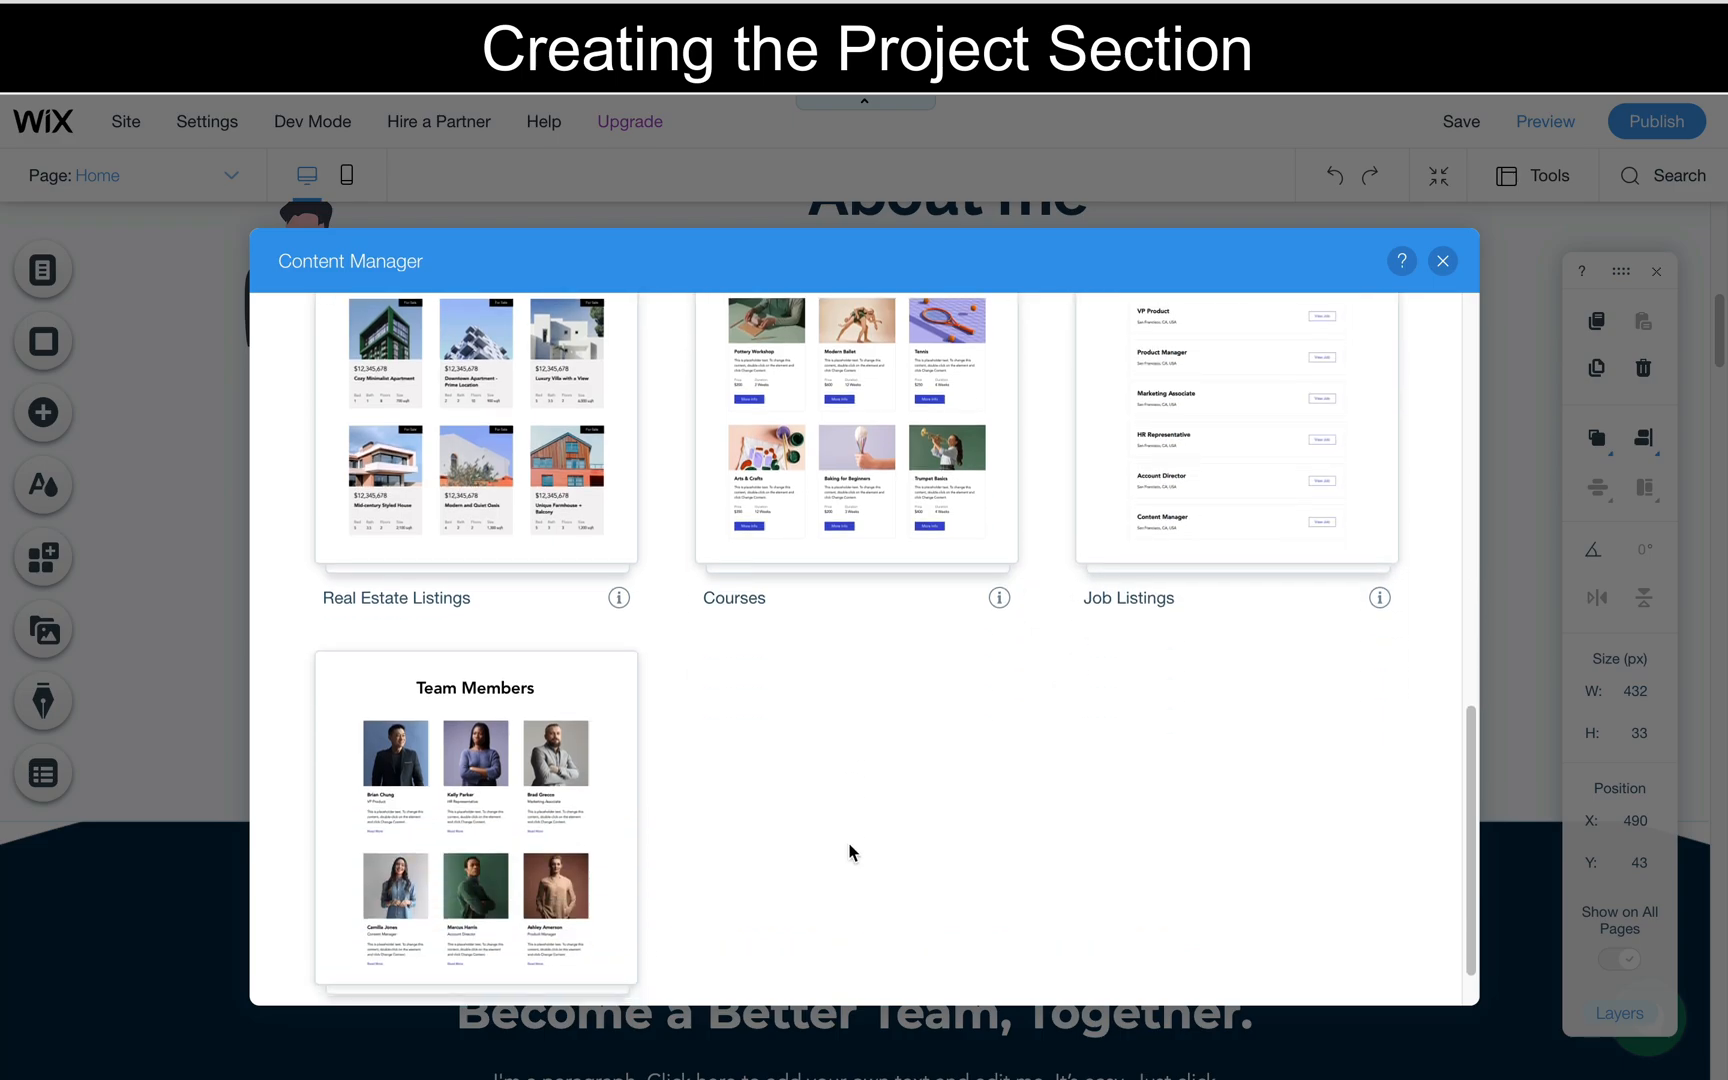
pyautogui.scroll(1, 848, 842)
pyautogui.scroll(10, 849, 846)
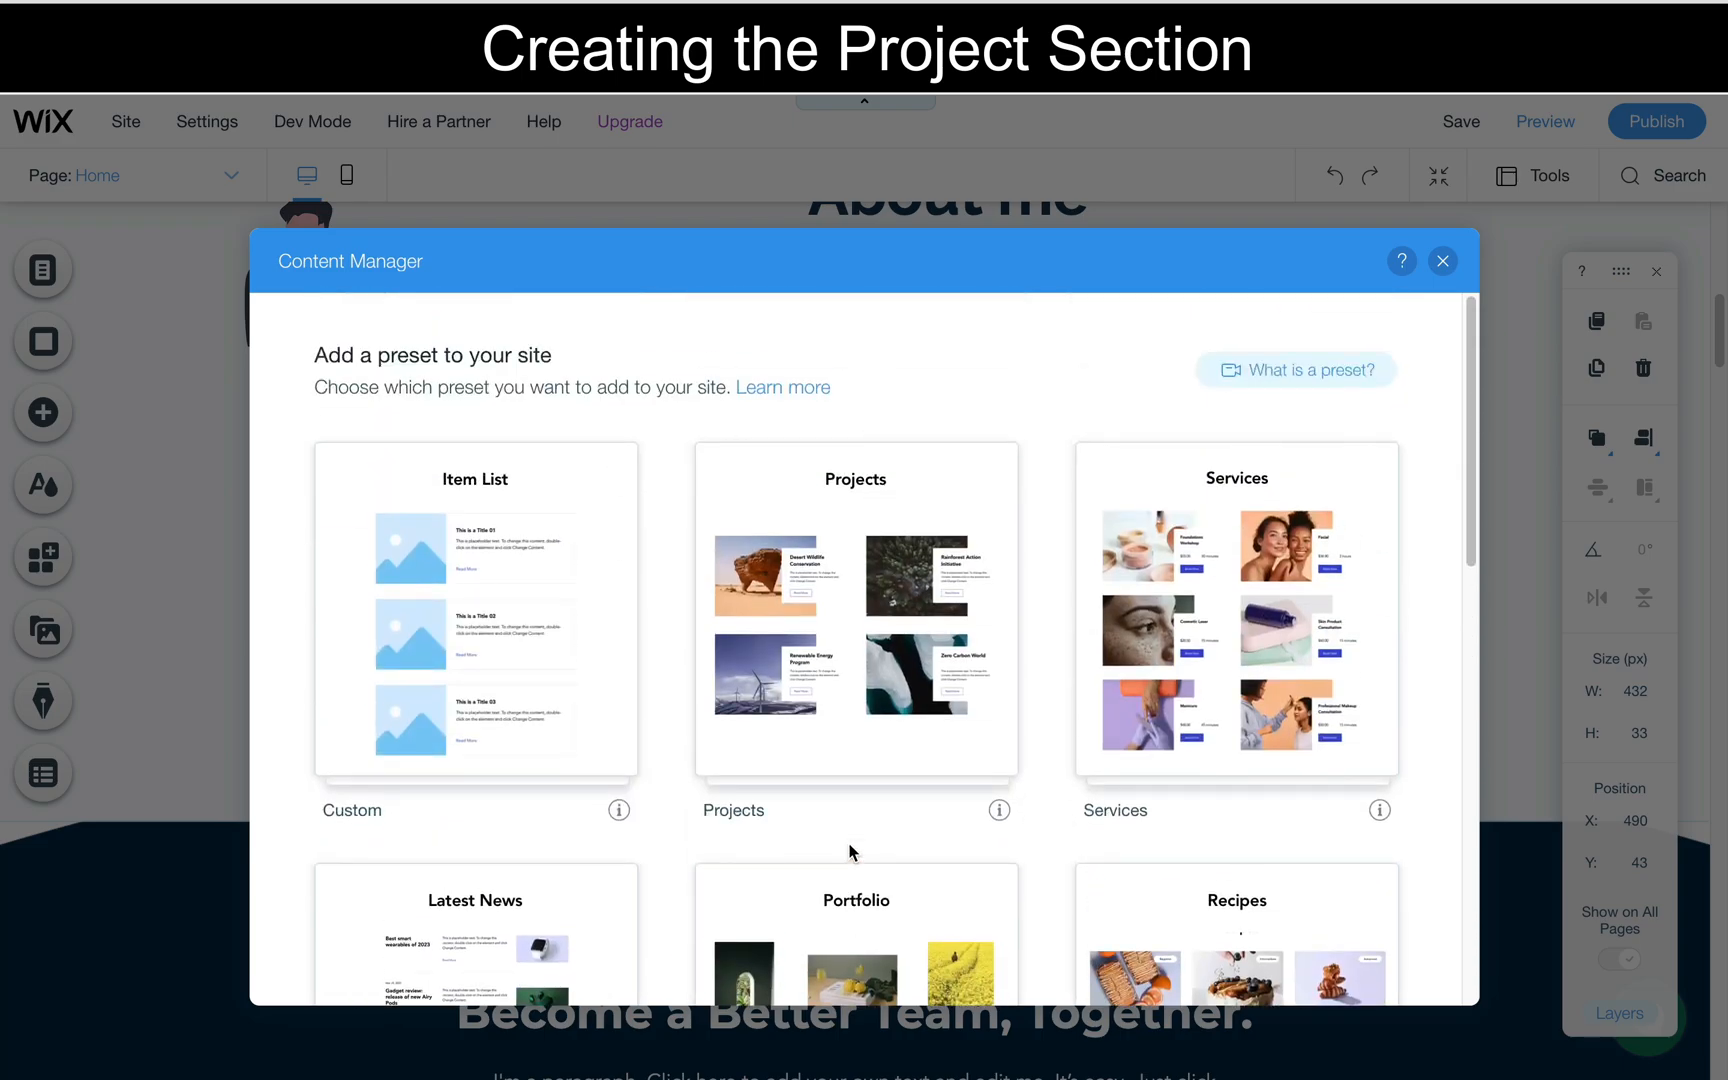
pyautogui.scroll(-2, 849, 852)
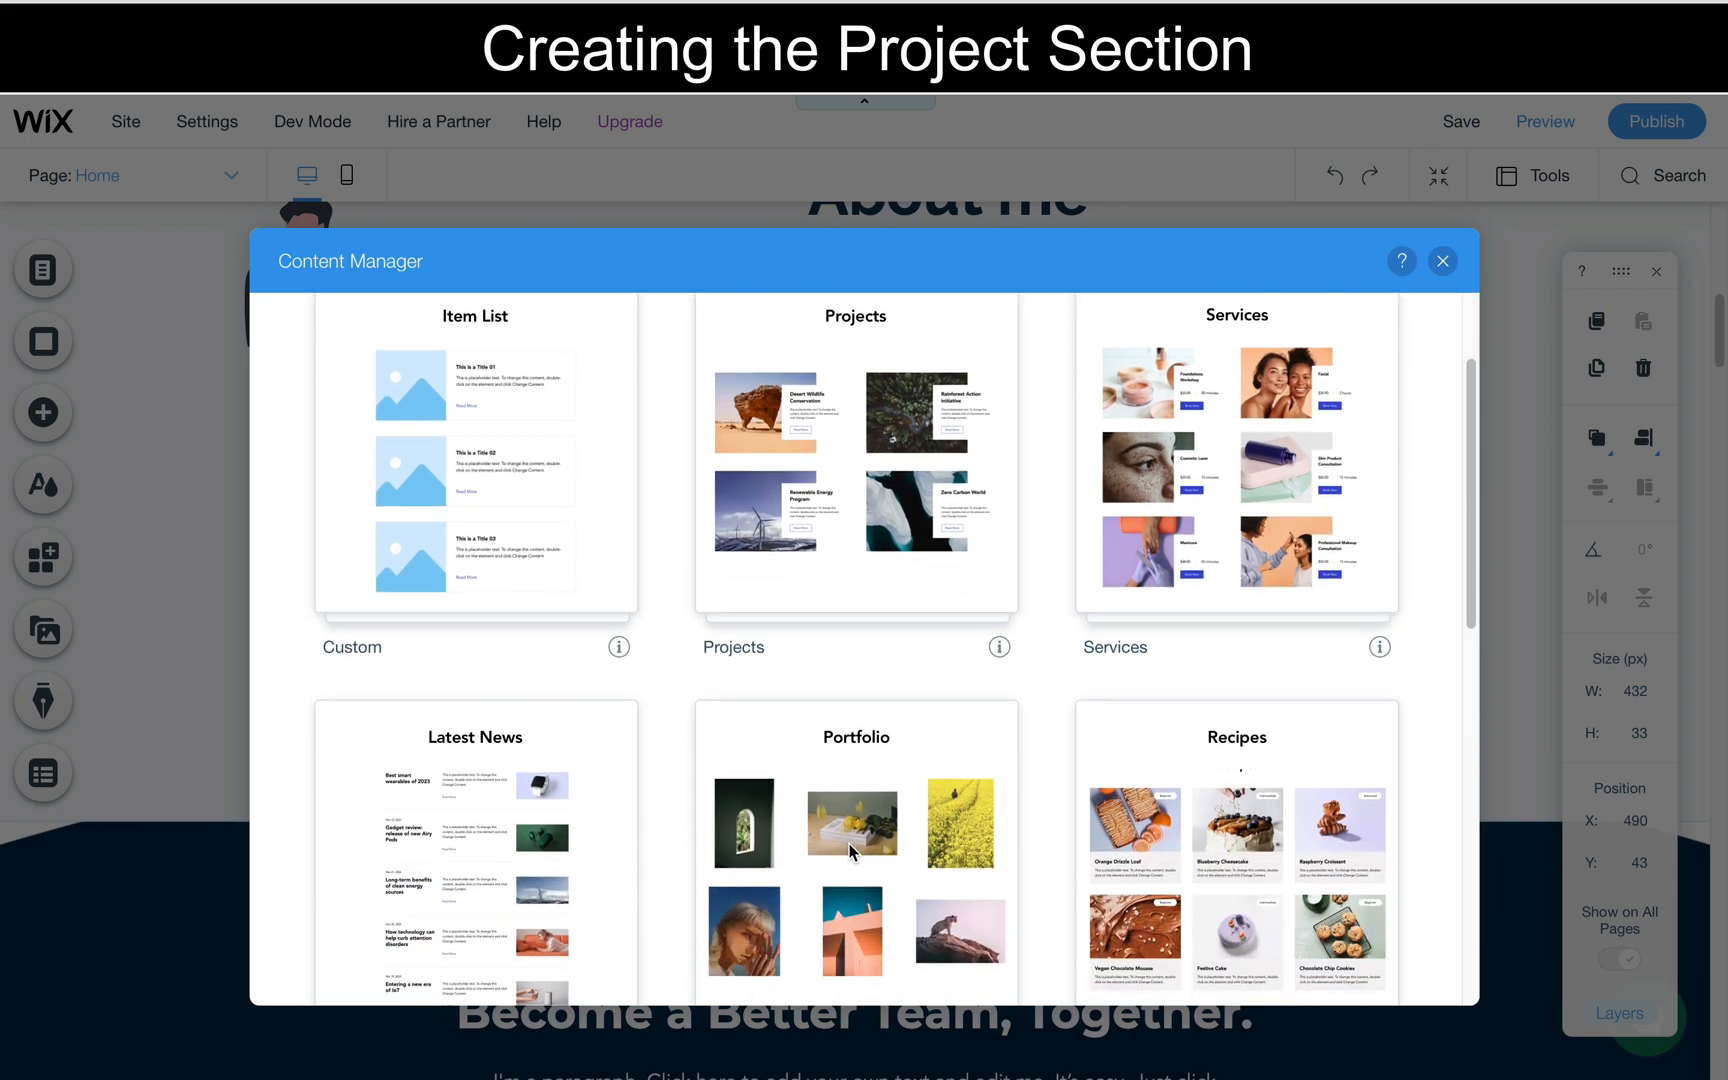
# - Add the Projects preset from the Content Manager to the site
pyautogui.moveTo(845, 613)
pyautogui.scroll(1, 845, 615)
pyautogui.scroll(1, 848, 627)
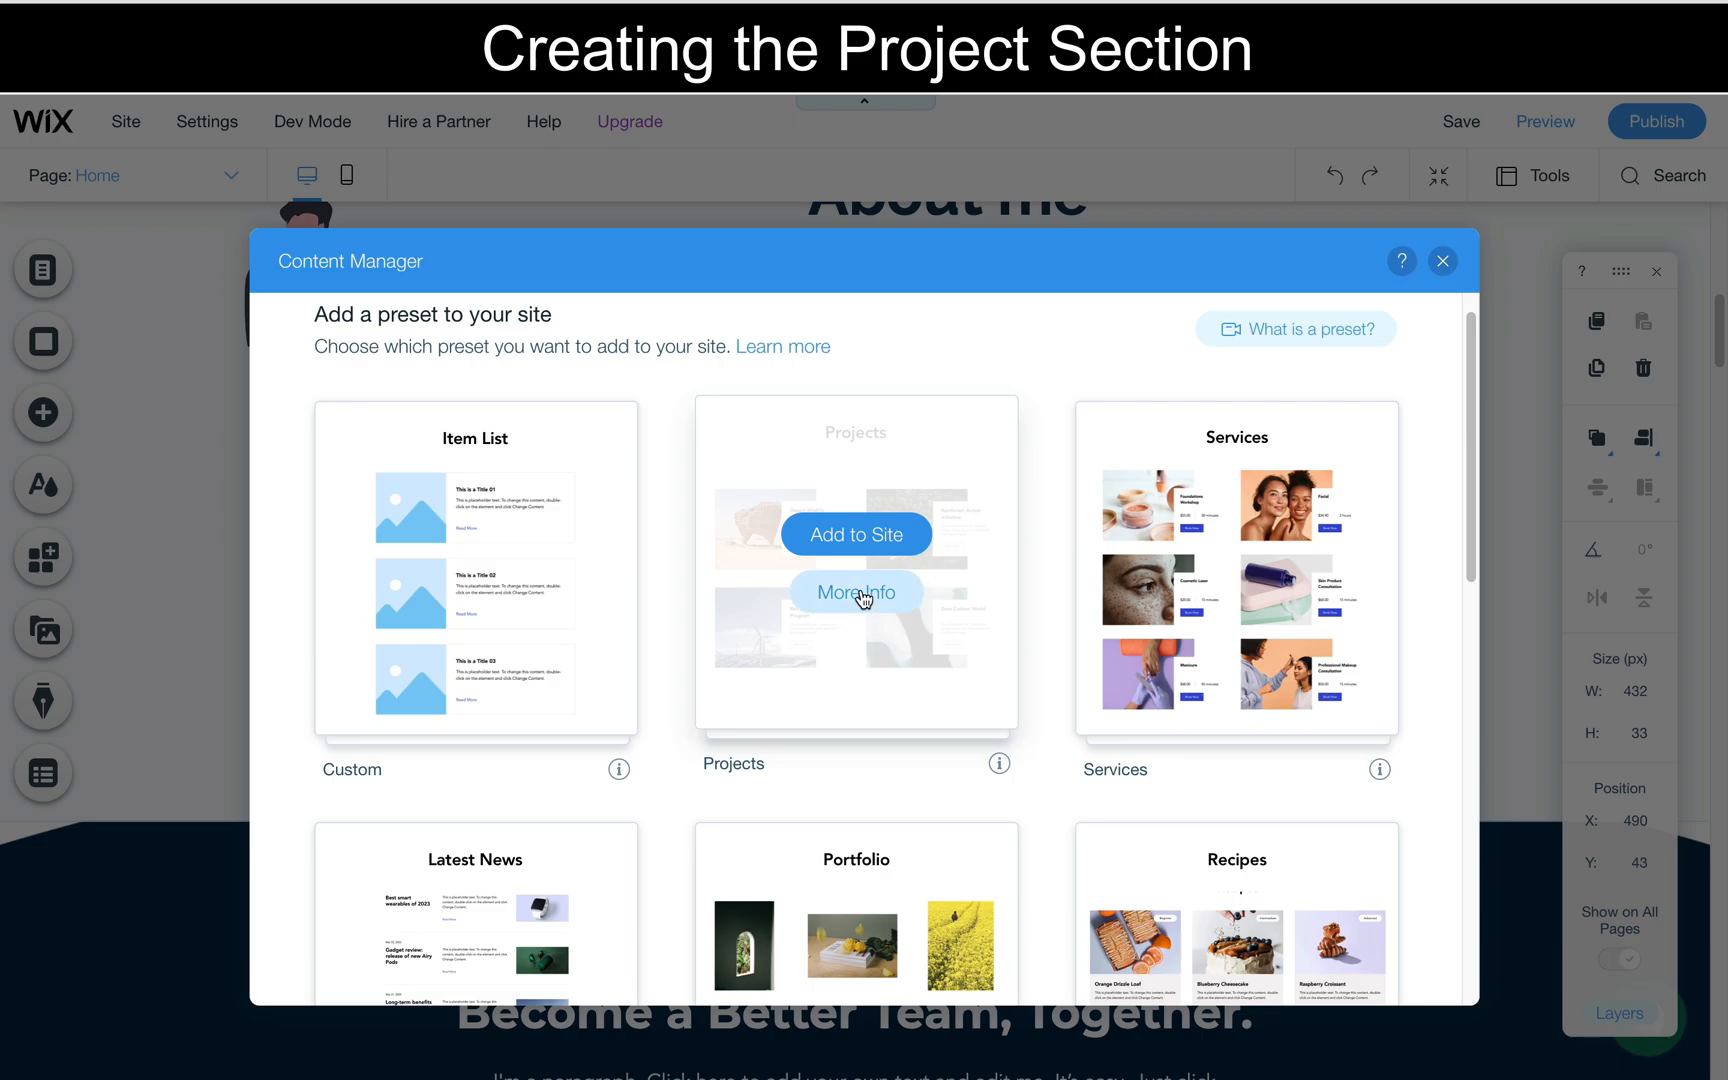
pyautogui.click(876, 536)
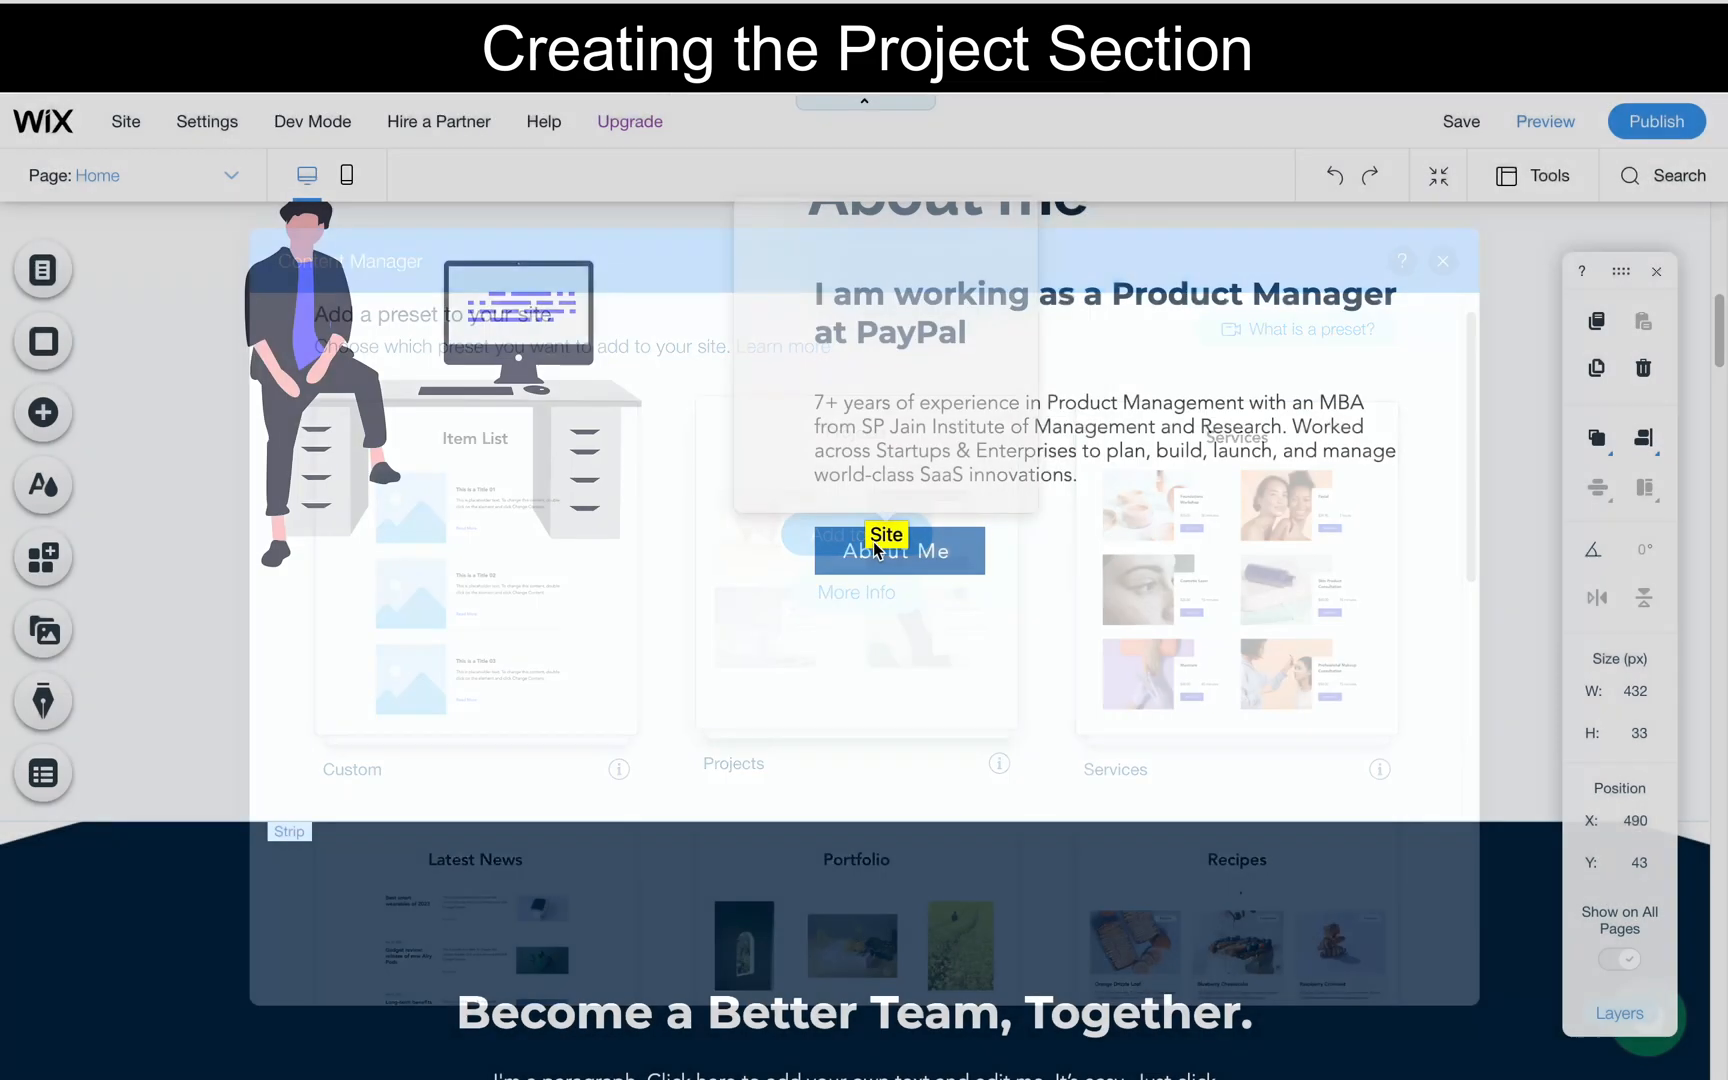
pyautogui.click(1288, 556)
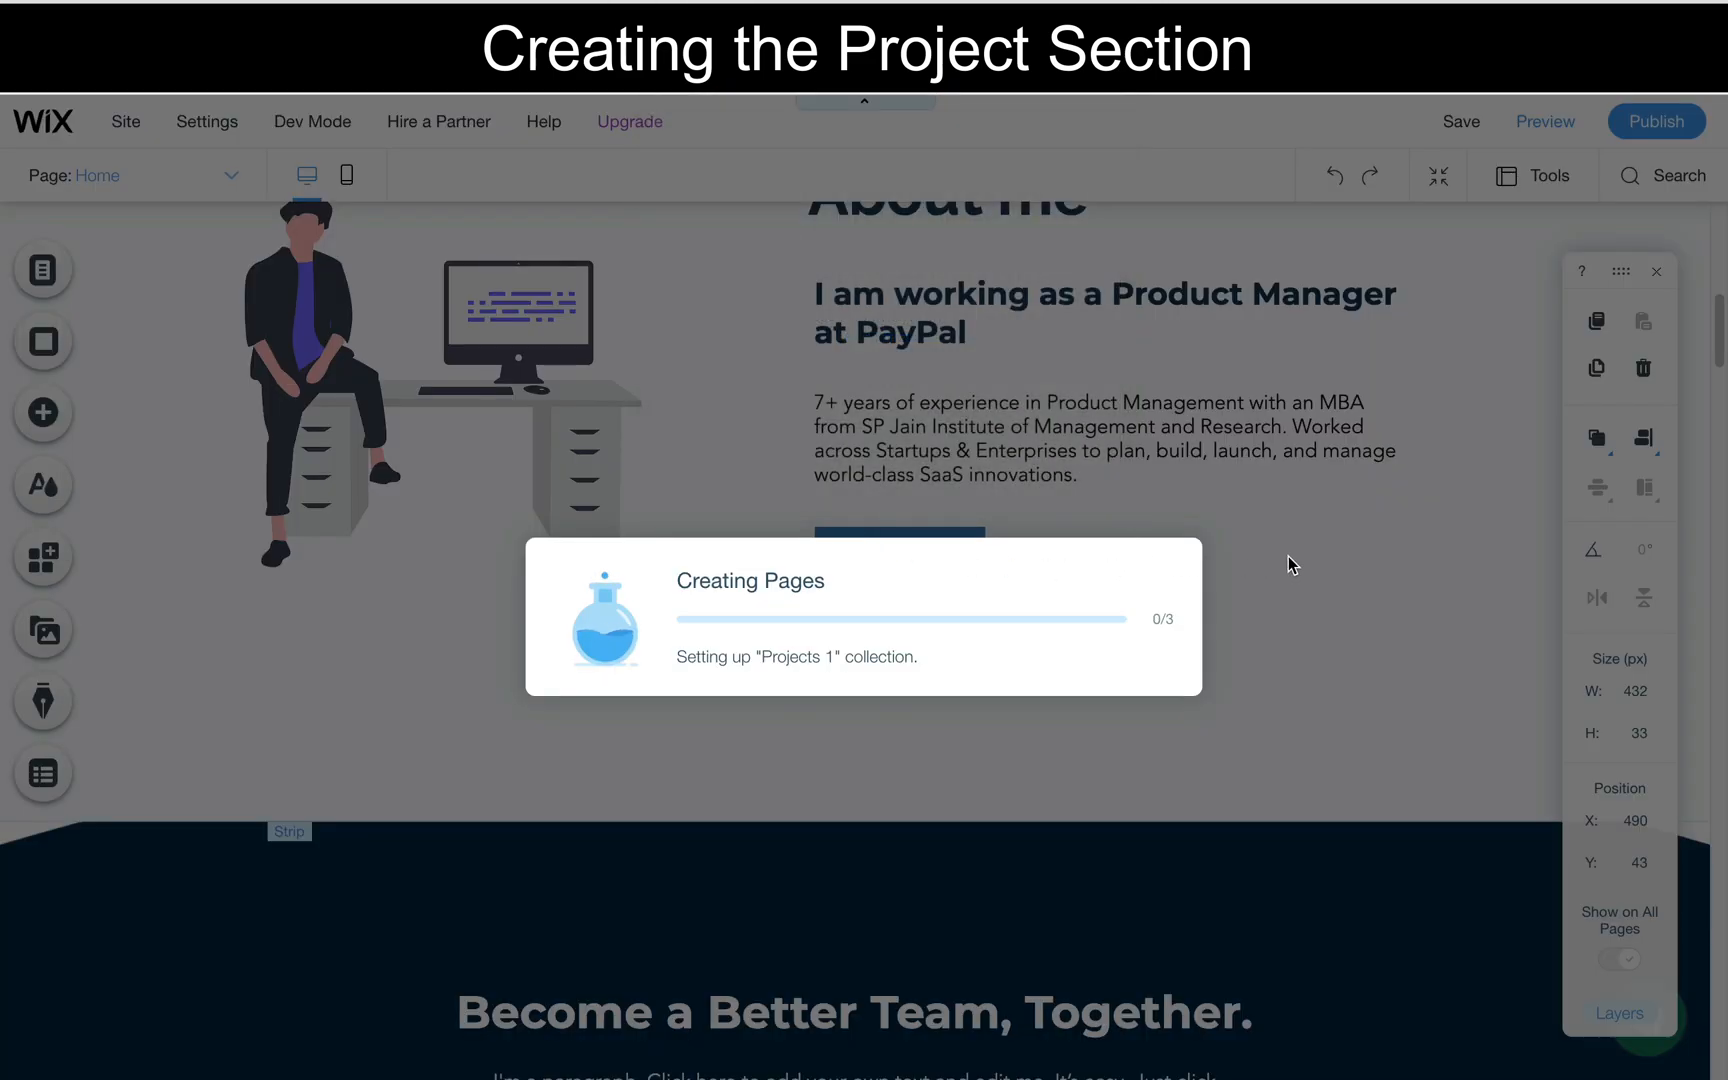
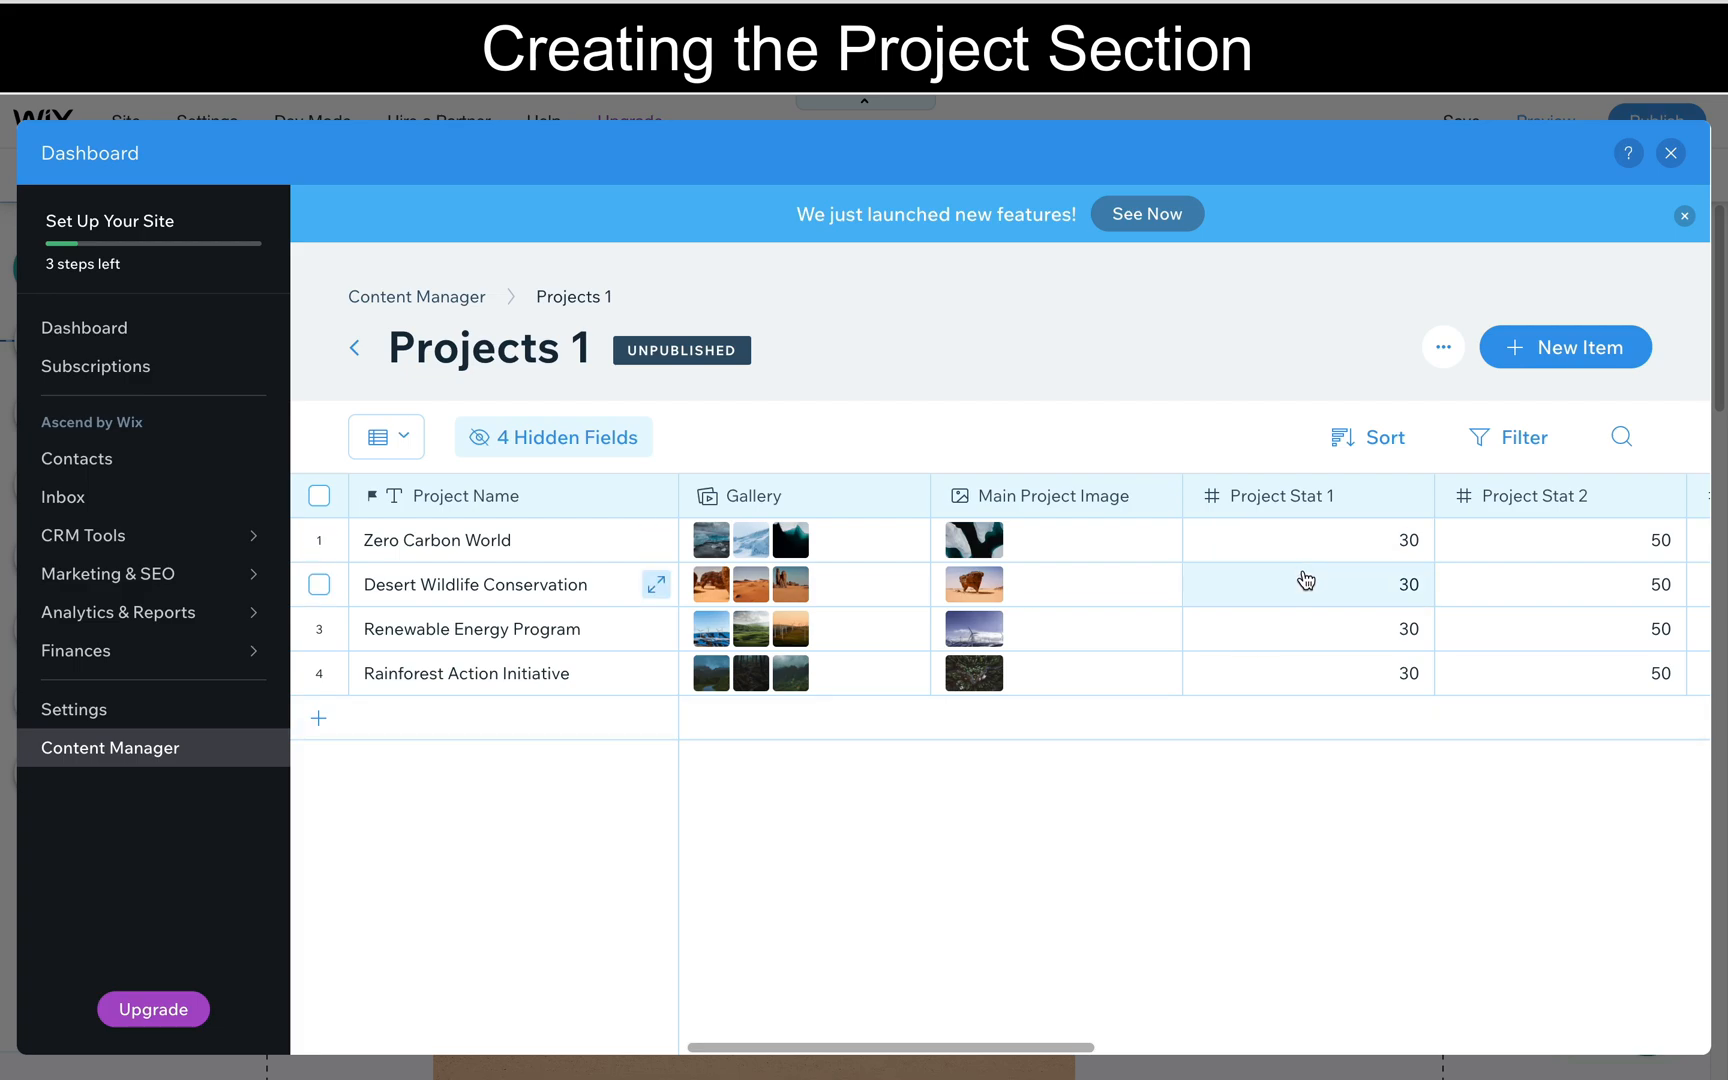
# - Review the remaining fields of the Projects 1 collection and return to the site editor
pyautogui.hscroll(3, 1303, 578)
pyautogui.hscroll(10, 1303, 578)
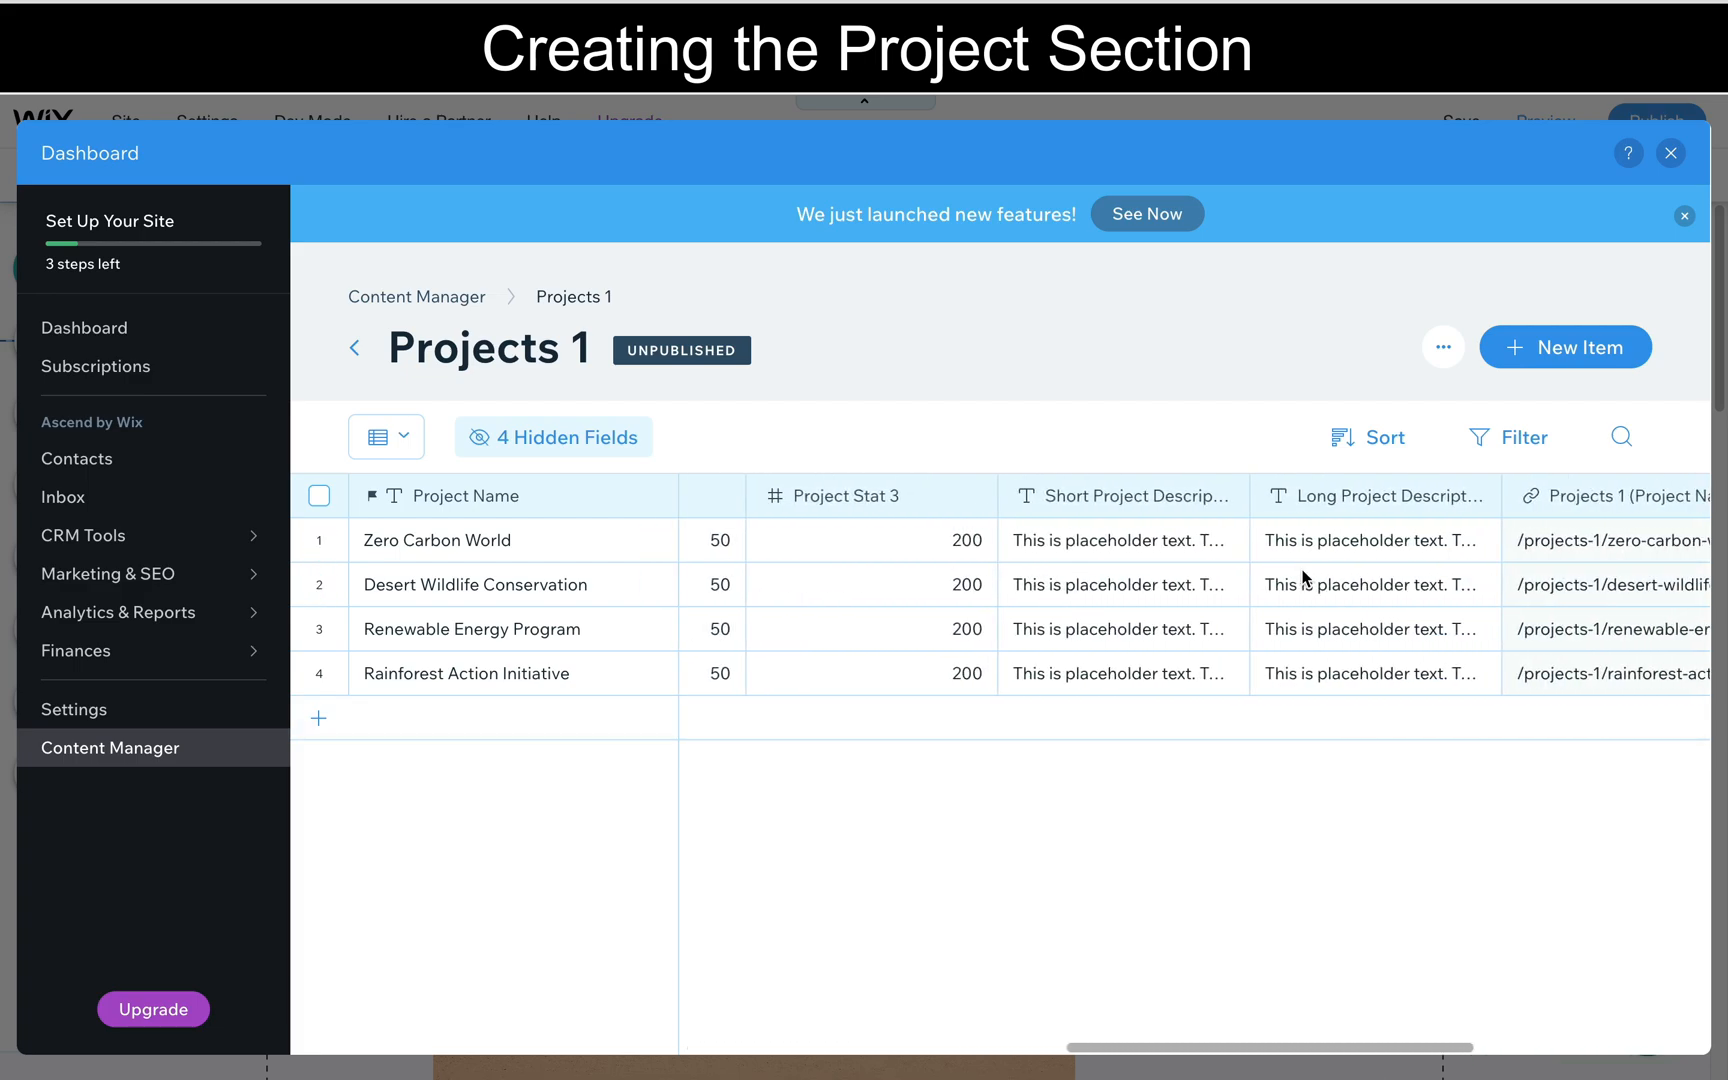
pyautogui.click(1670, 153)
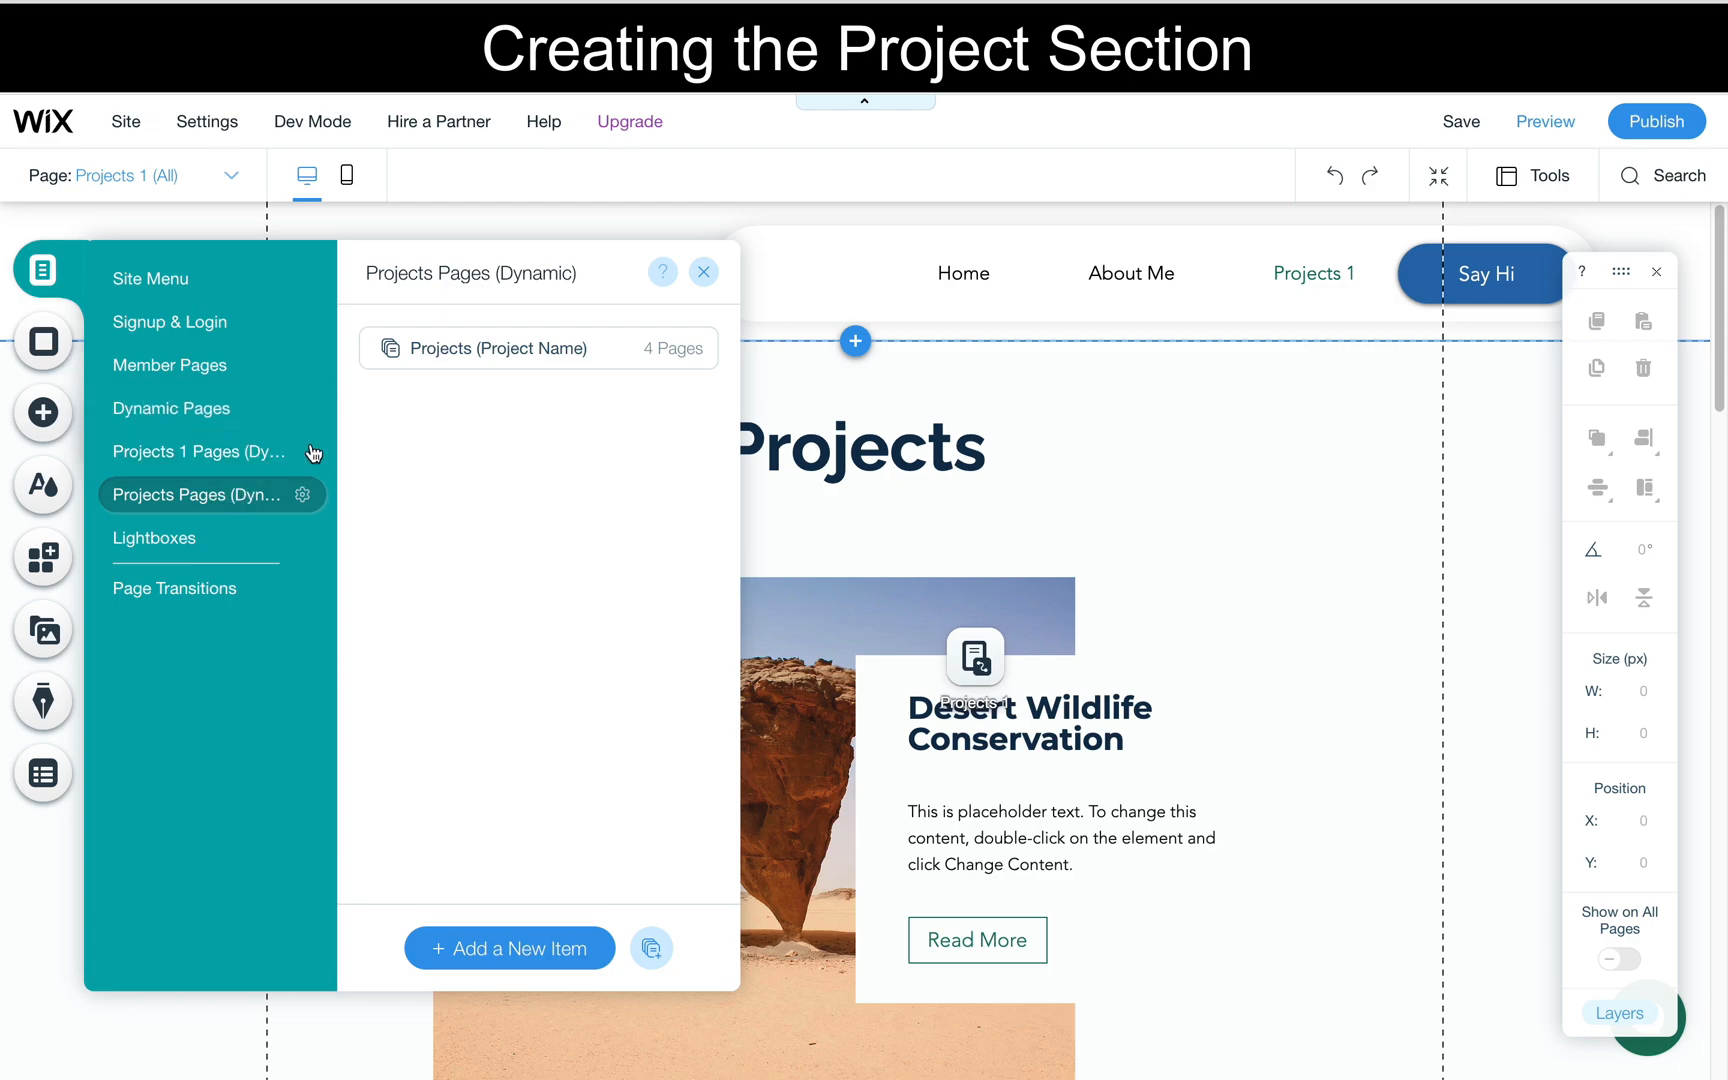
# - Rename the Projects 1 dynamic pages and their site menu link to My Projects
pyautogui.click(499, 350)
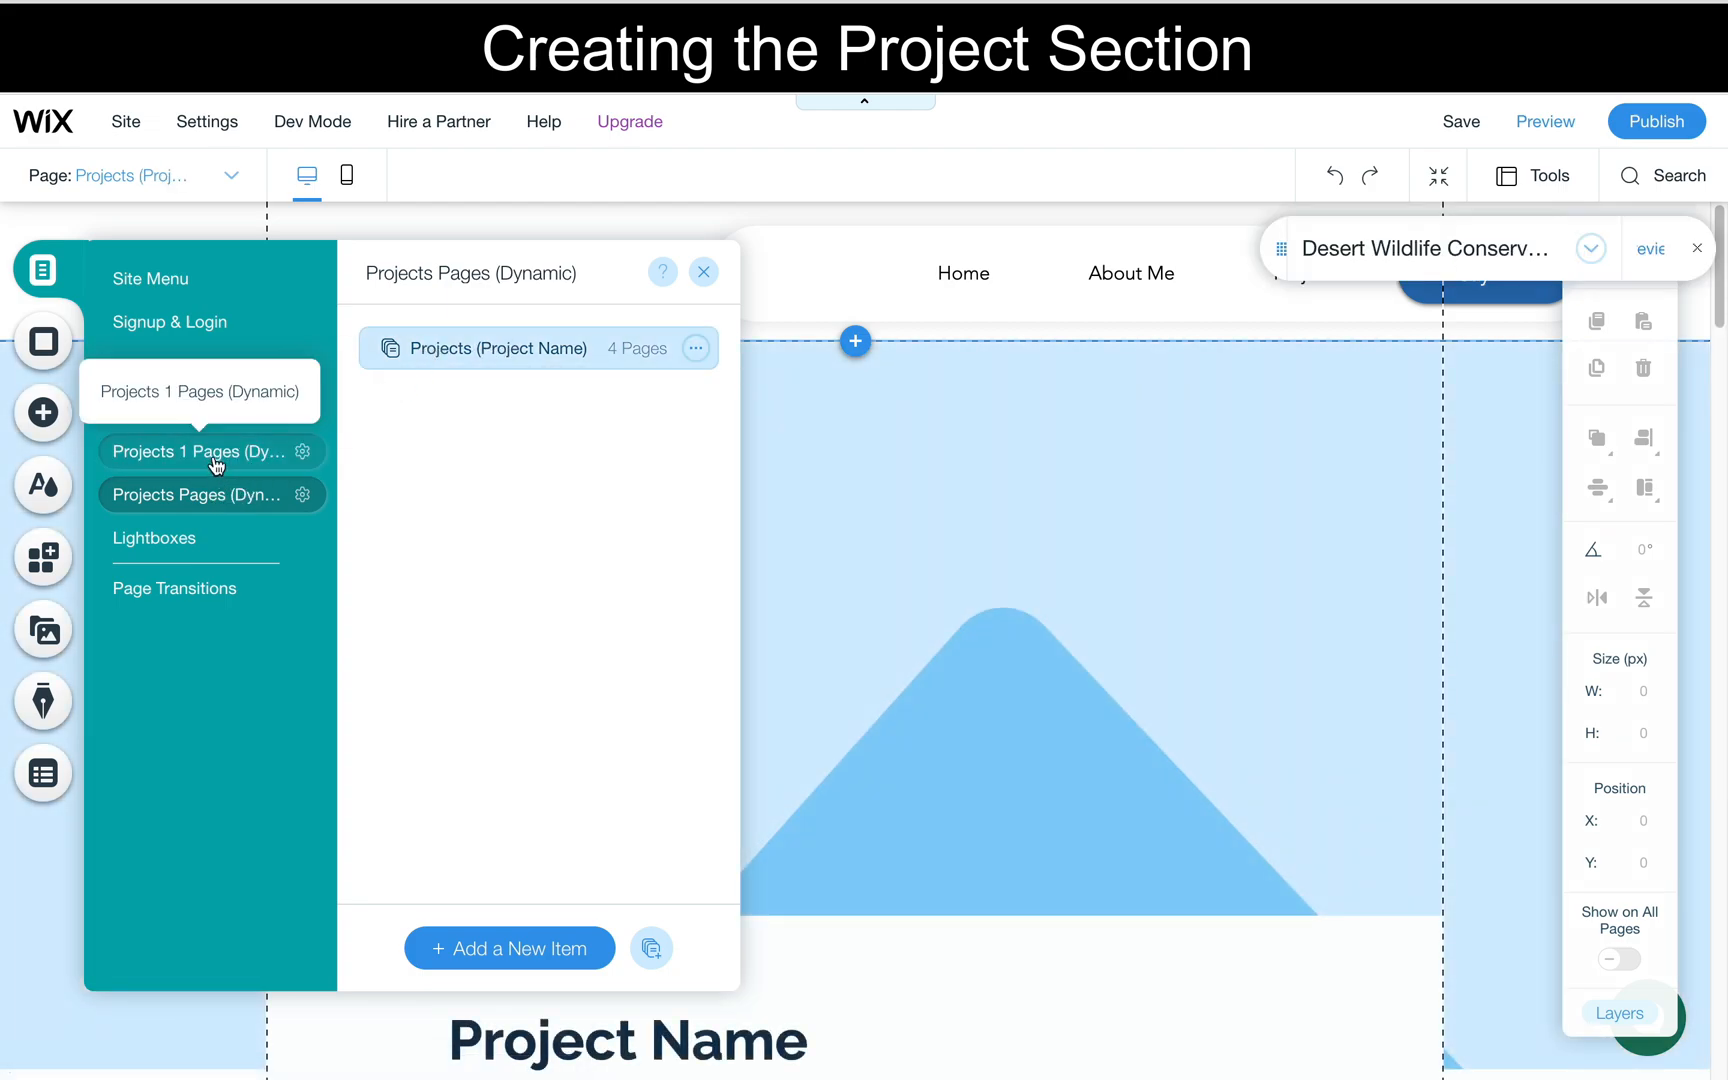
pyautogui.click(302, 453)
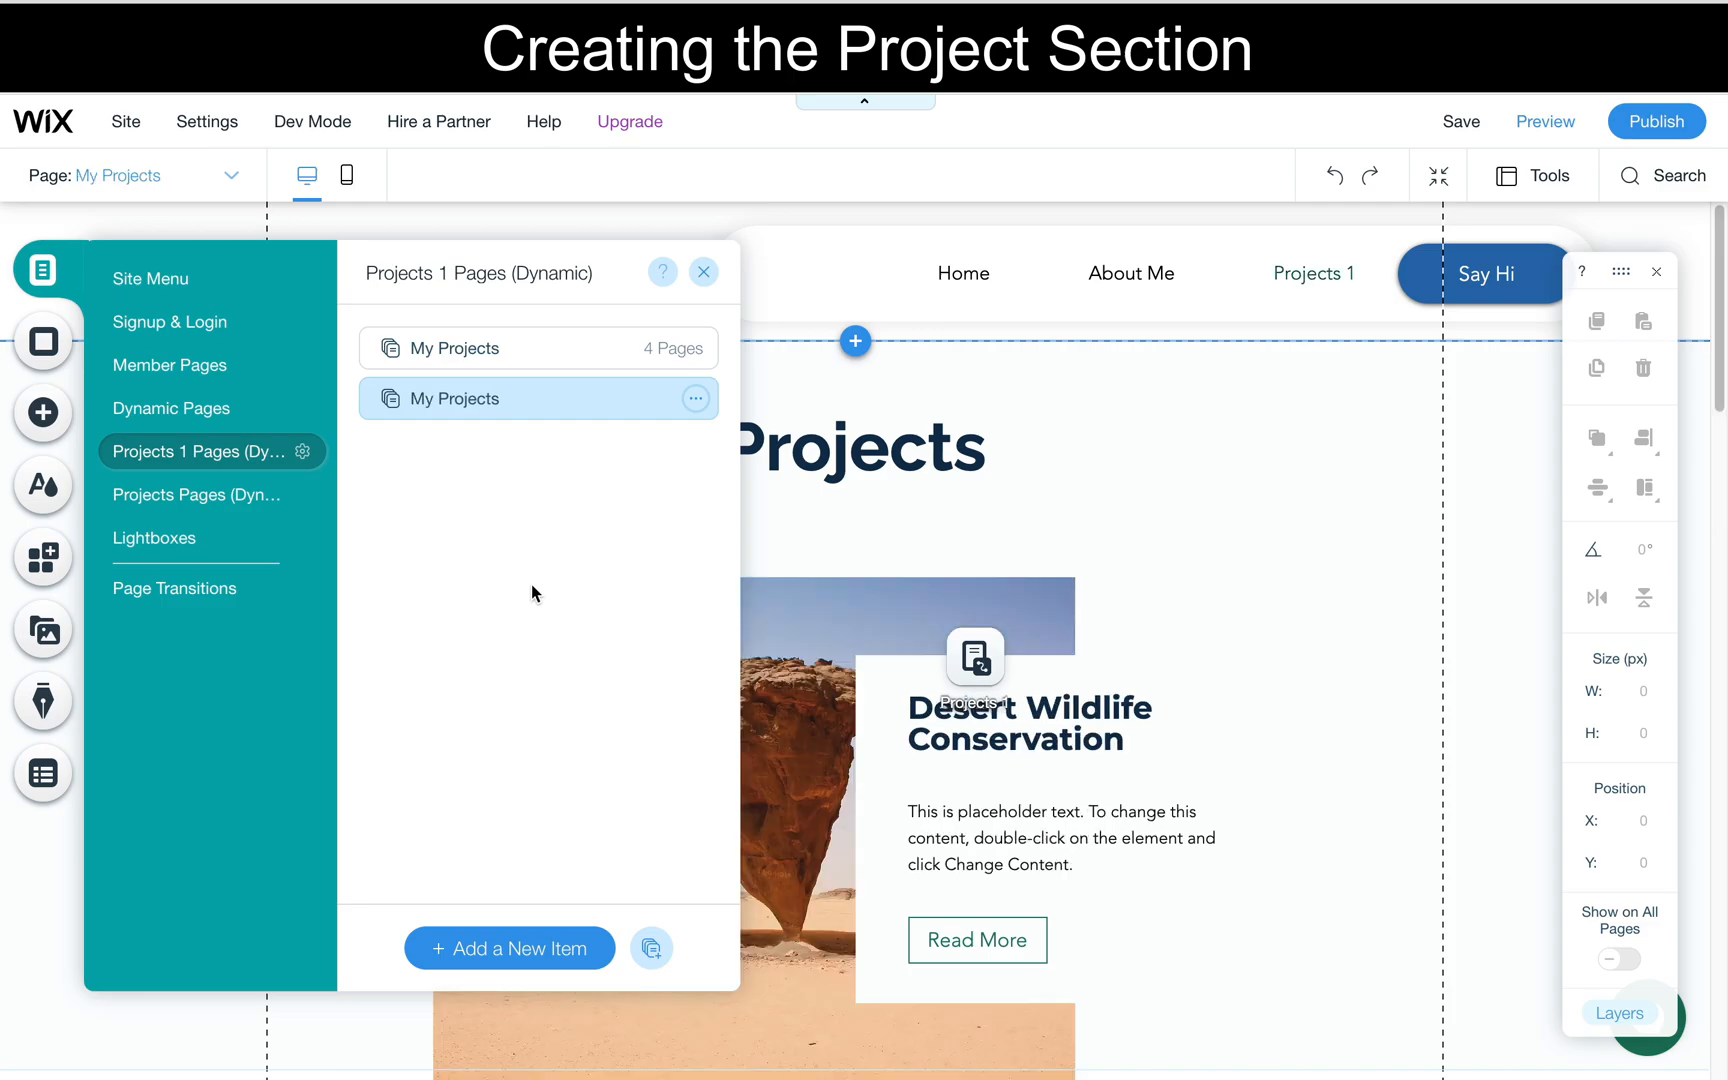
pyautogui.click(1347, 274)
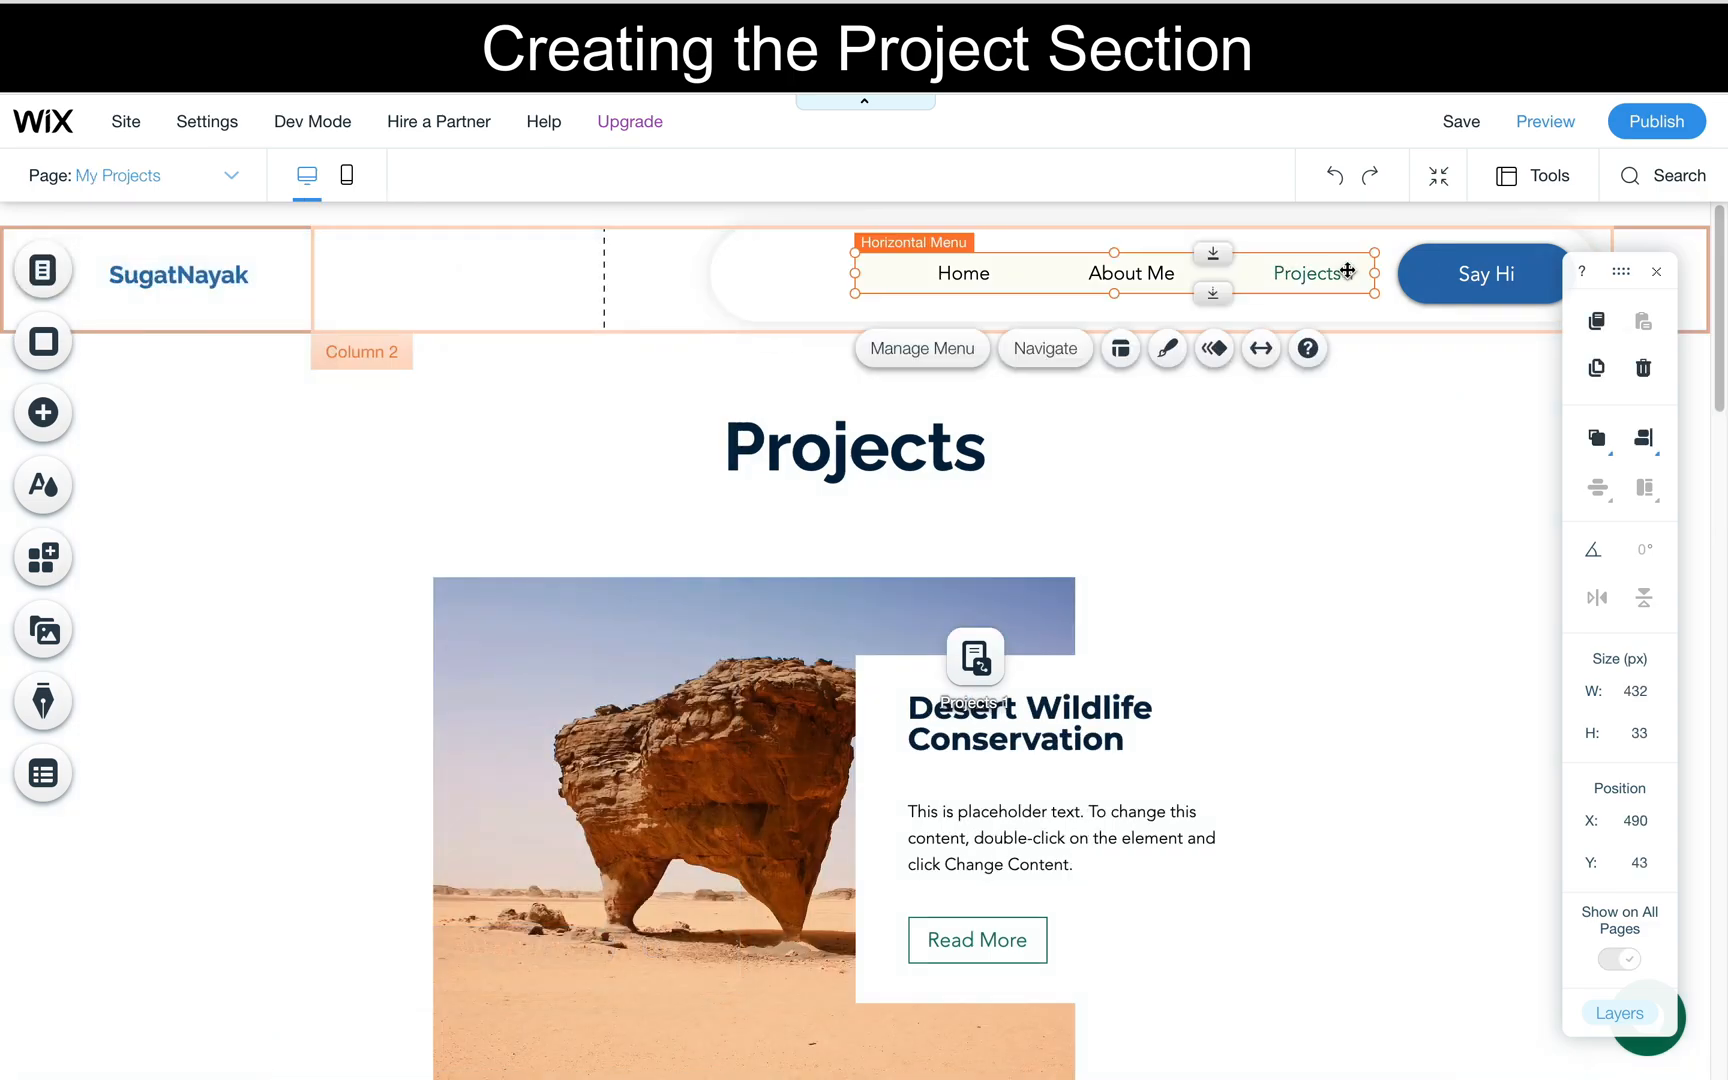
pyautogui.doubleClick(1012, 273)
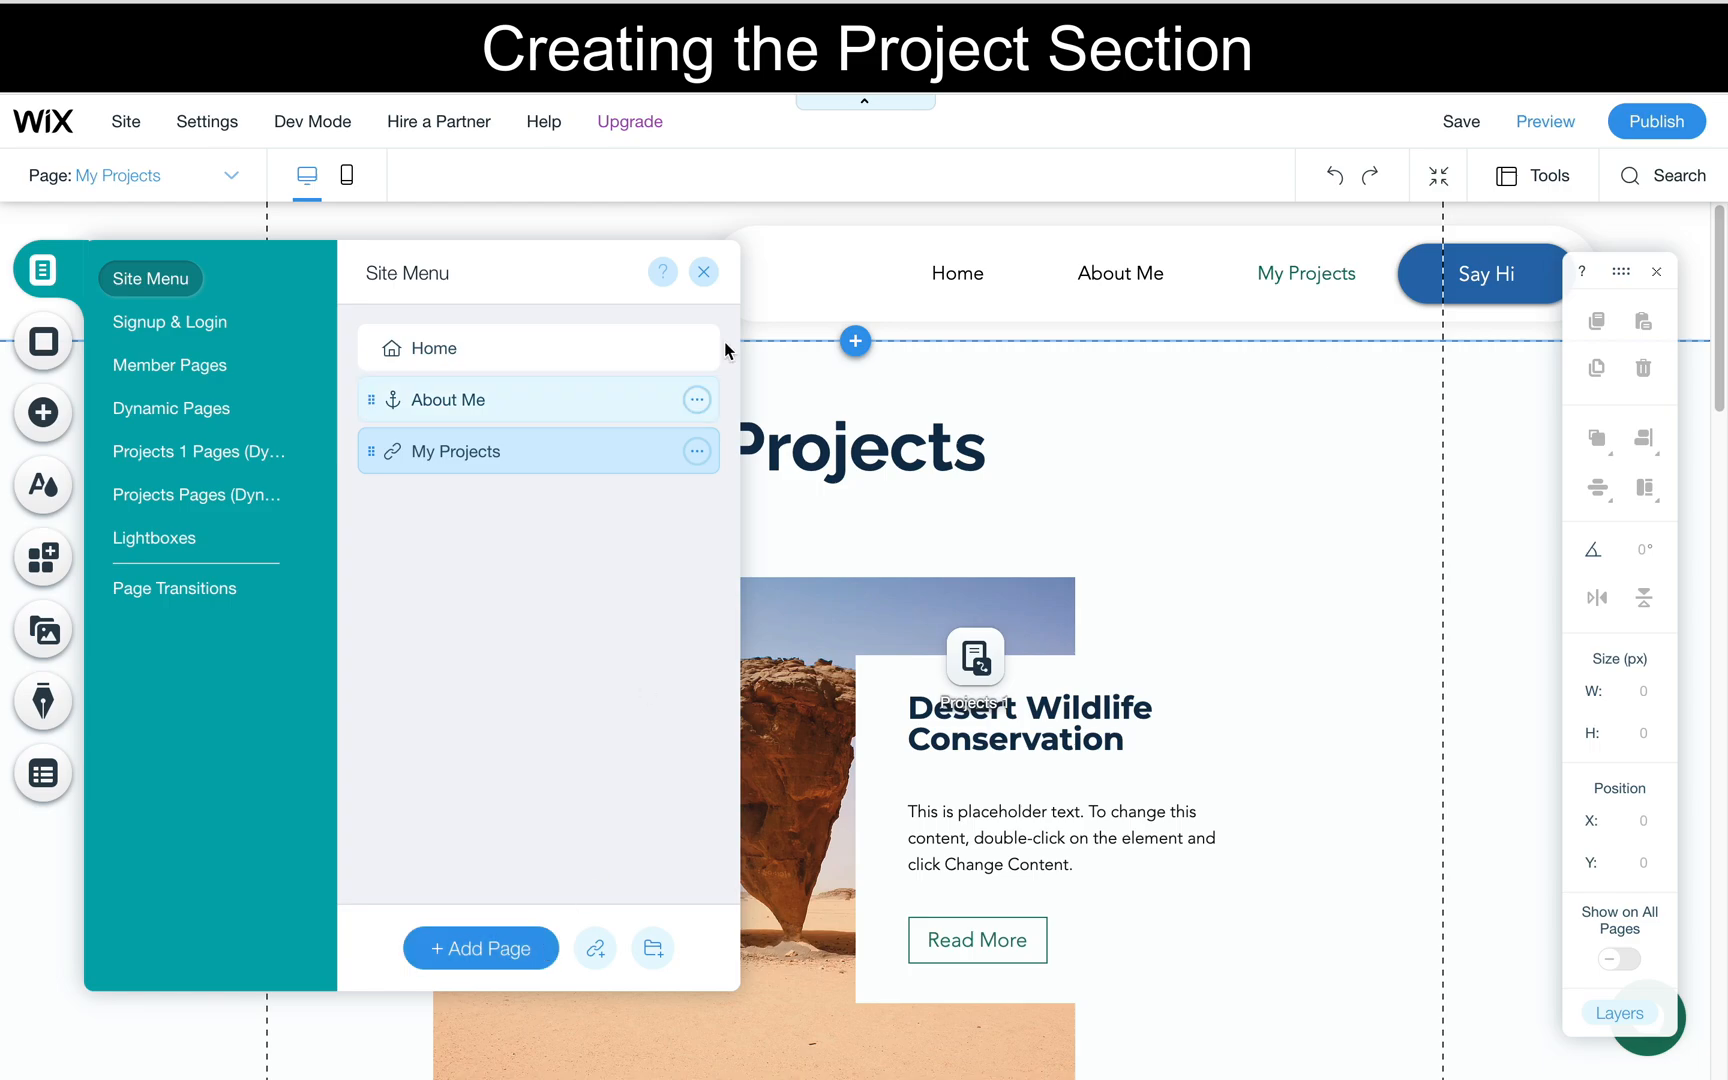
pyautogui.click(704, 273)
# - Look through the projects listed on the My Projects page and open the project repeater's collection content
pyautogui.scroll(-3, 859, 616)
pyautogui.scroll(3, 859, 616)
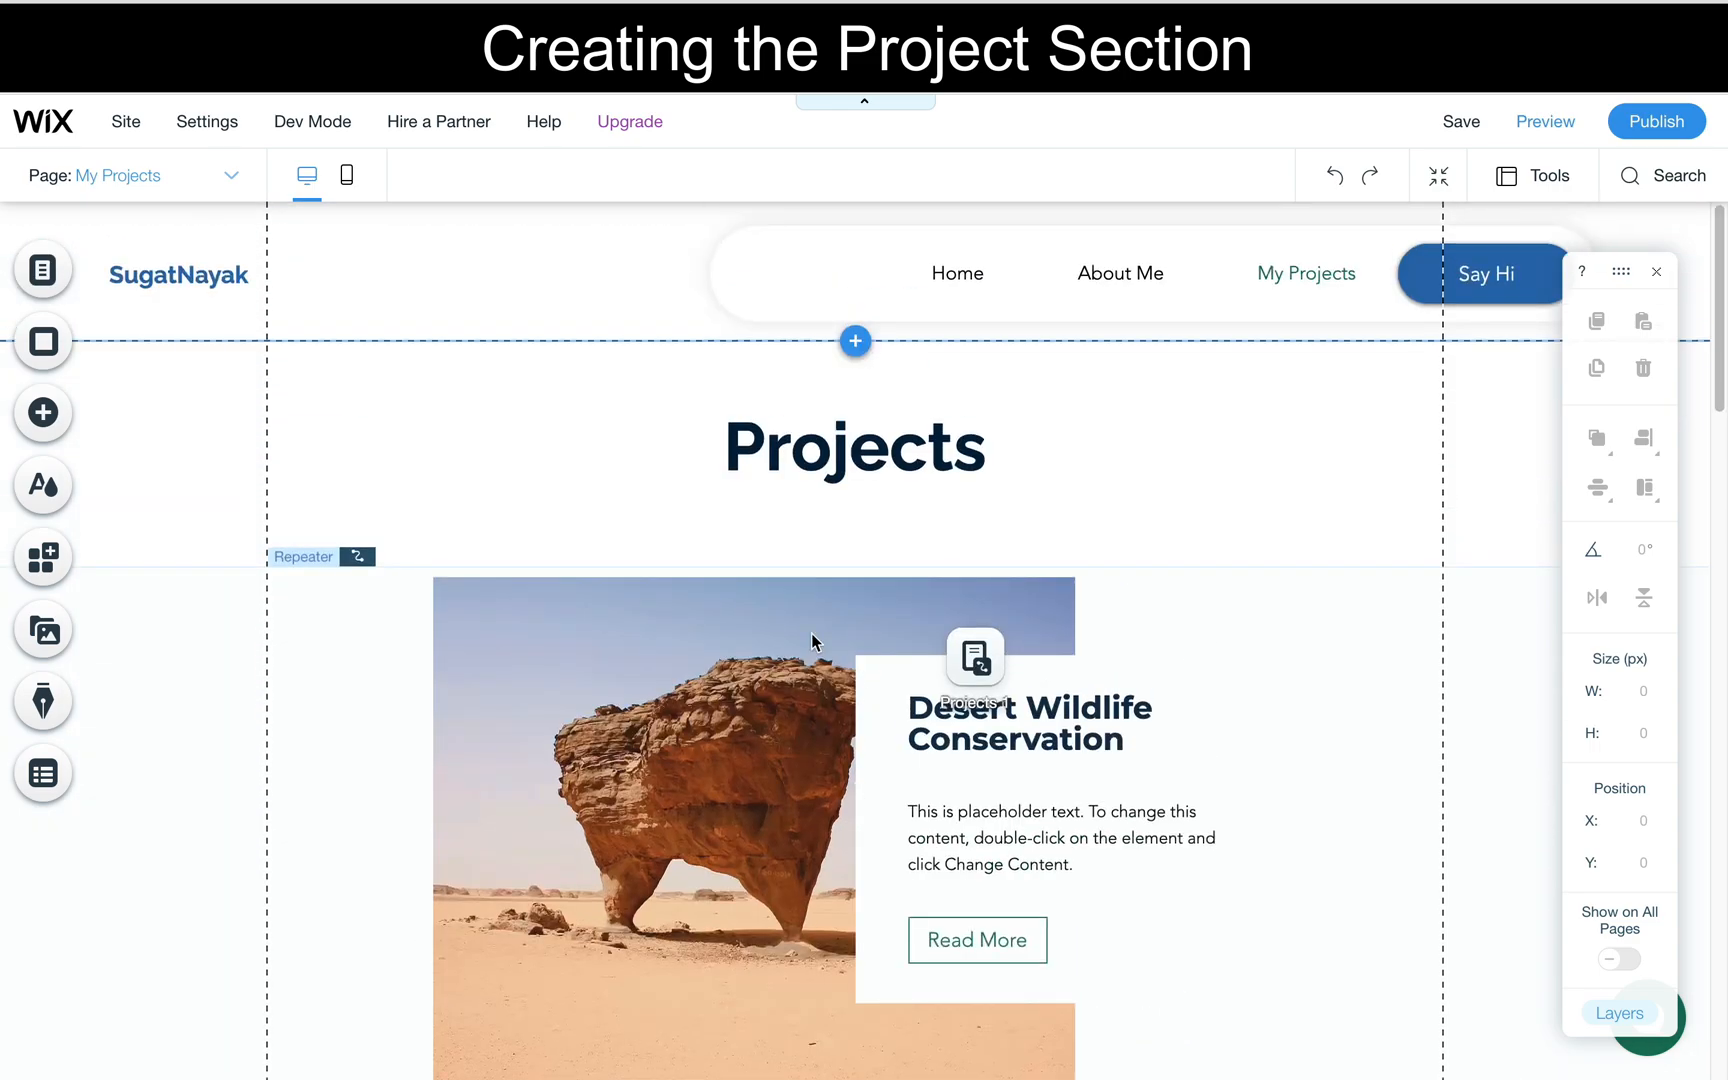
pyautogui.scroll(-20, 798, 674)
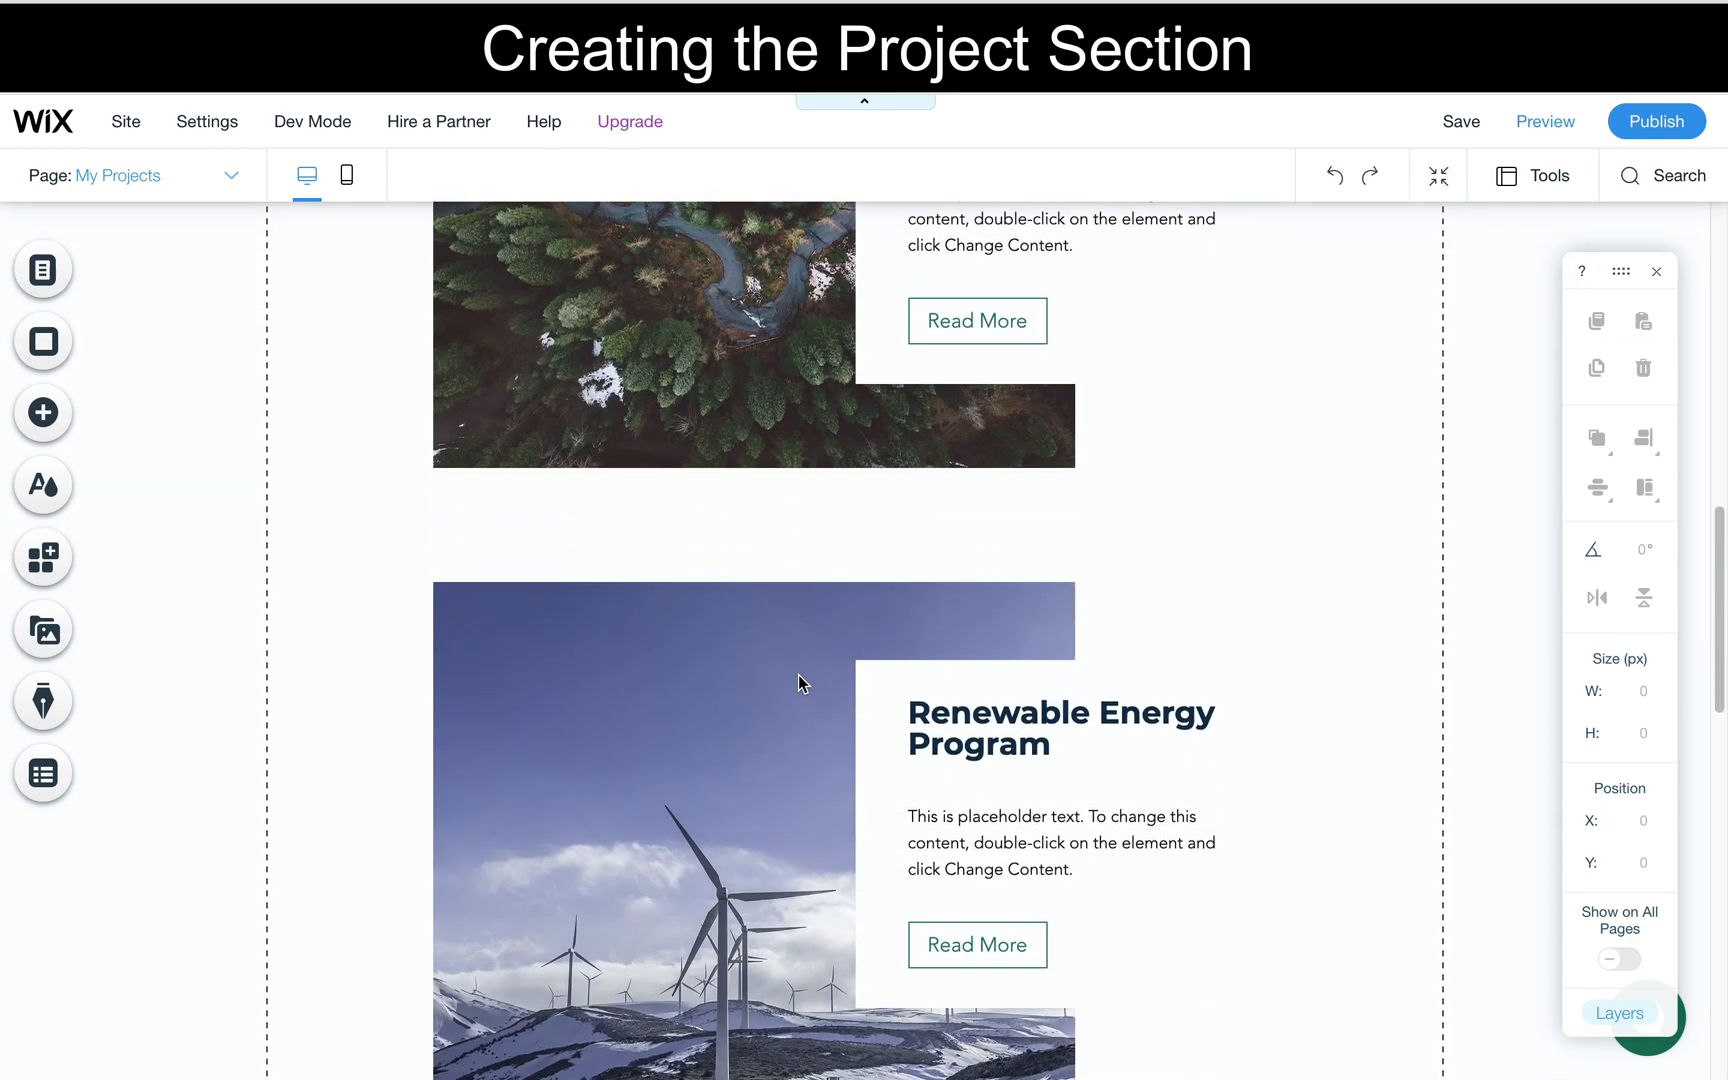
pyautogui.scroll(12, 798, 674)
pyautogui.scroll(8, 798, 674)
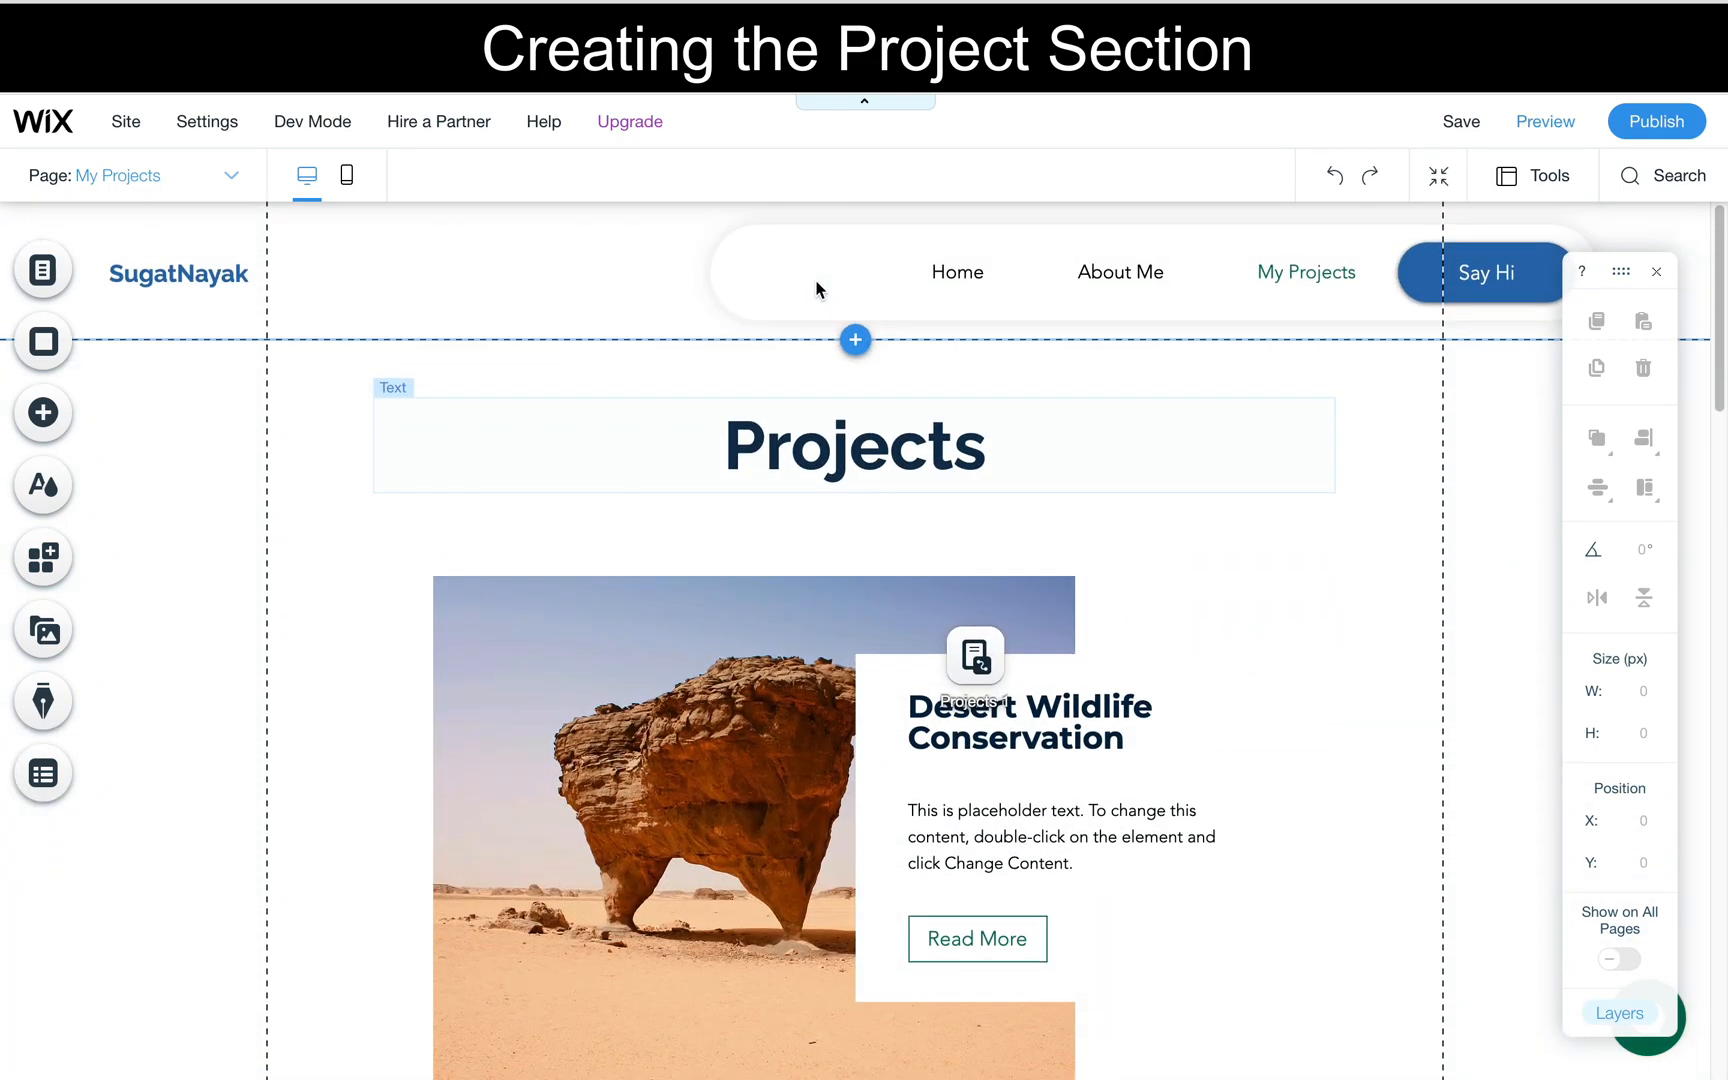
pyautogui.click(859, 721)
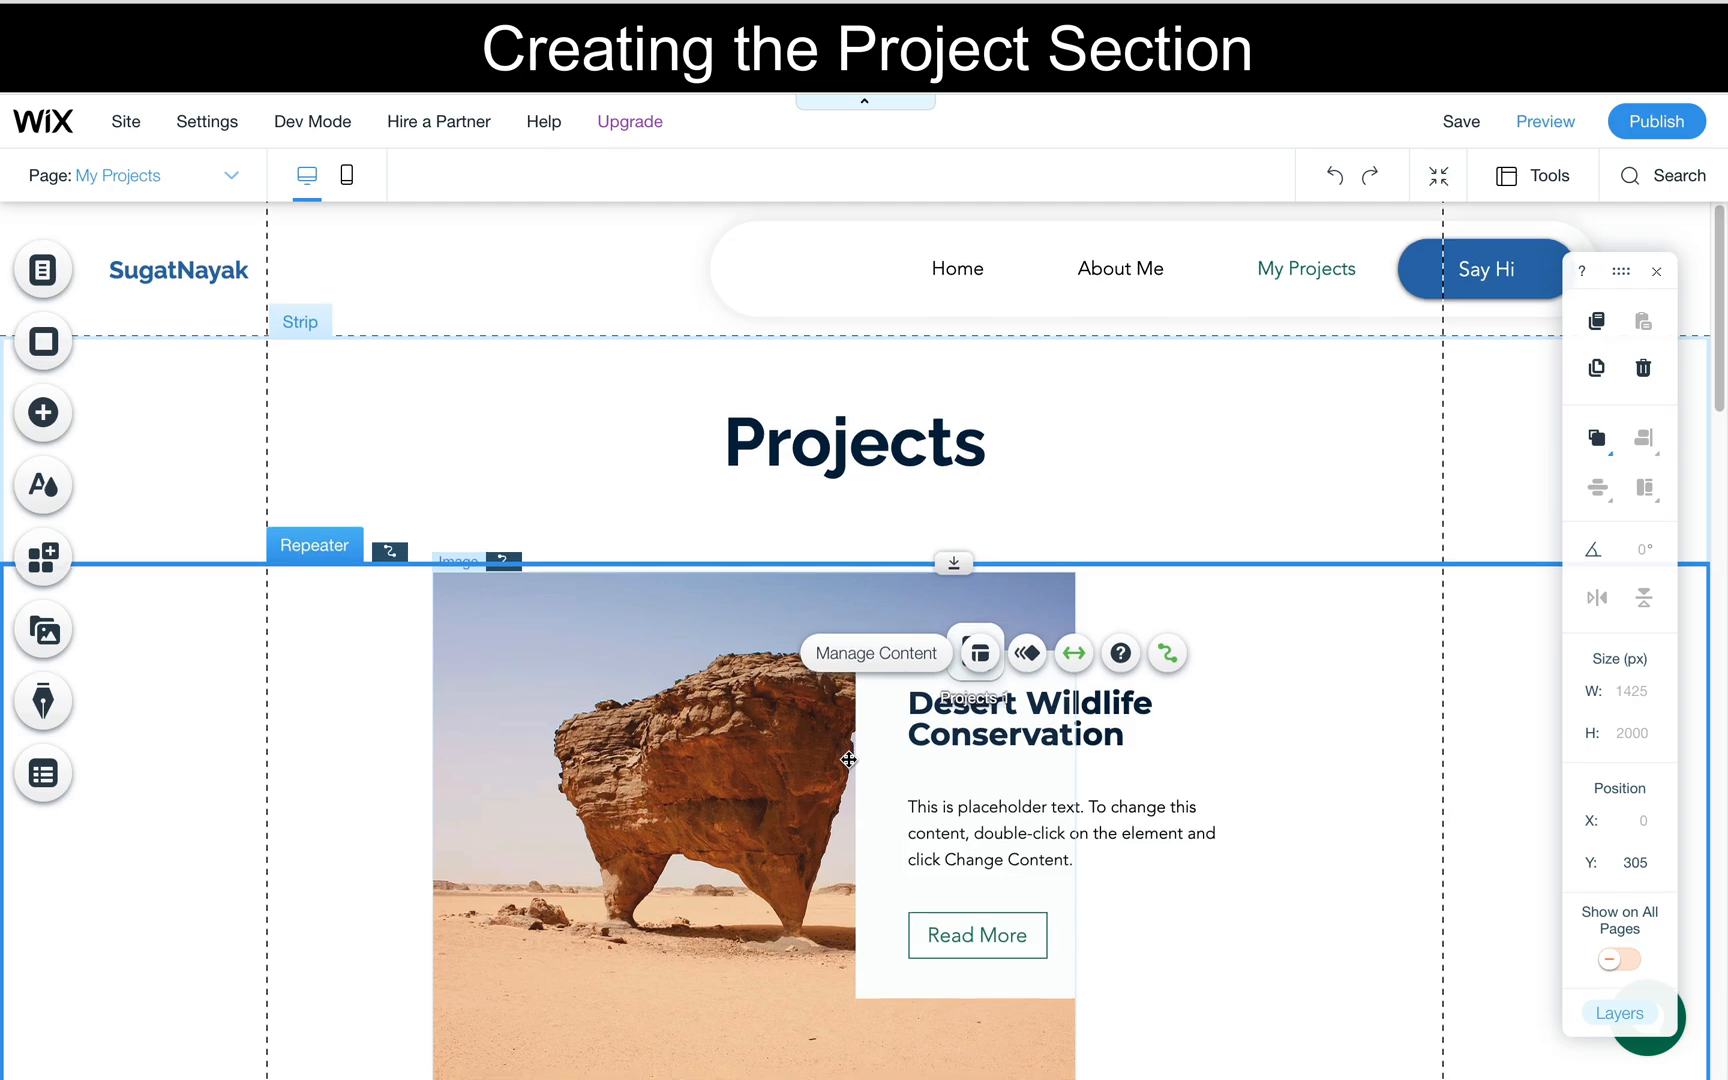
pyautogui.scroll(-2, 851, 719)
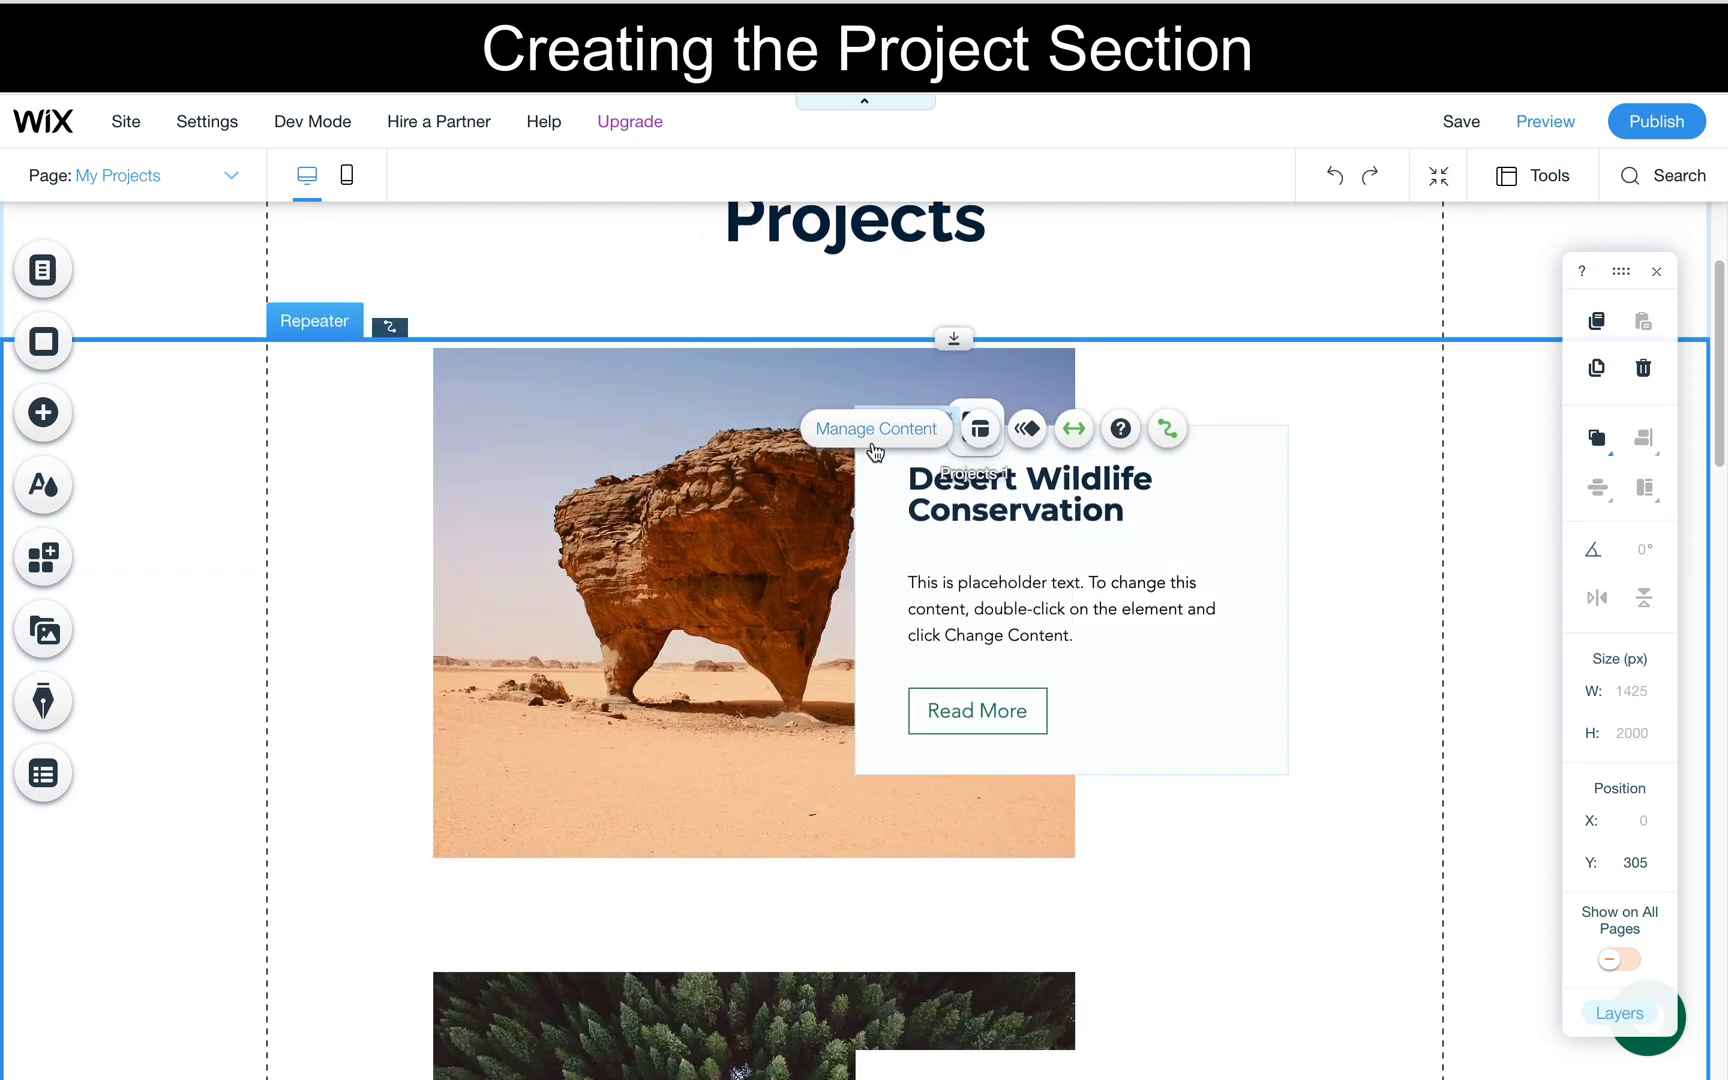
pyautogui.scroll(2, 872, 441)
pyautogui.scroll(-1, 872, 441)
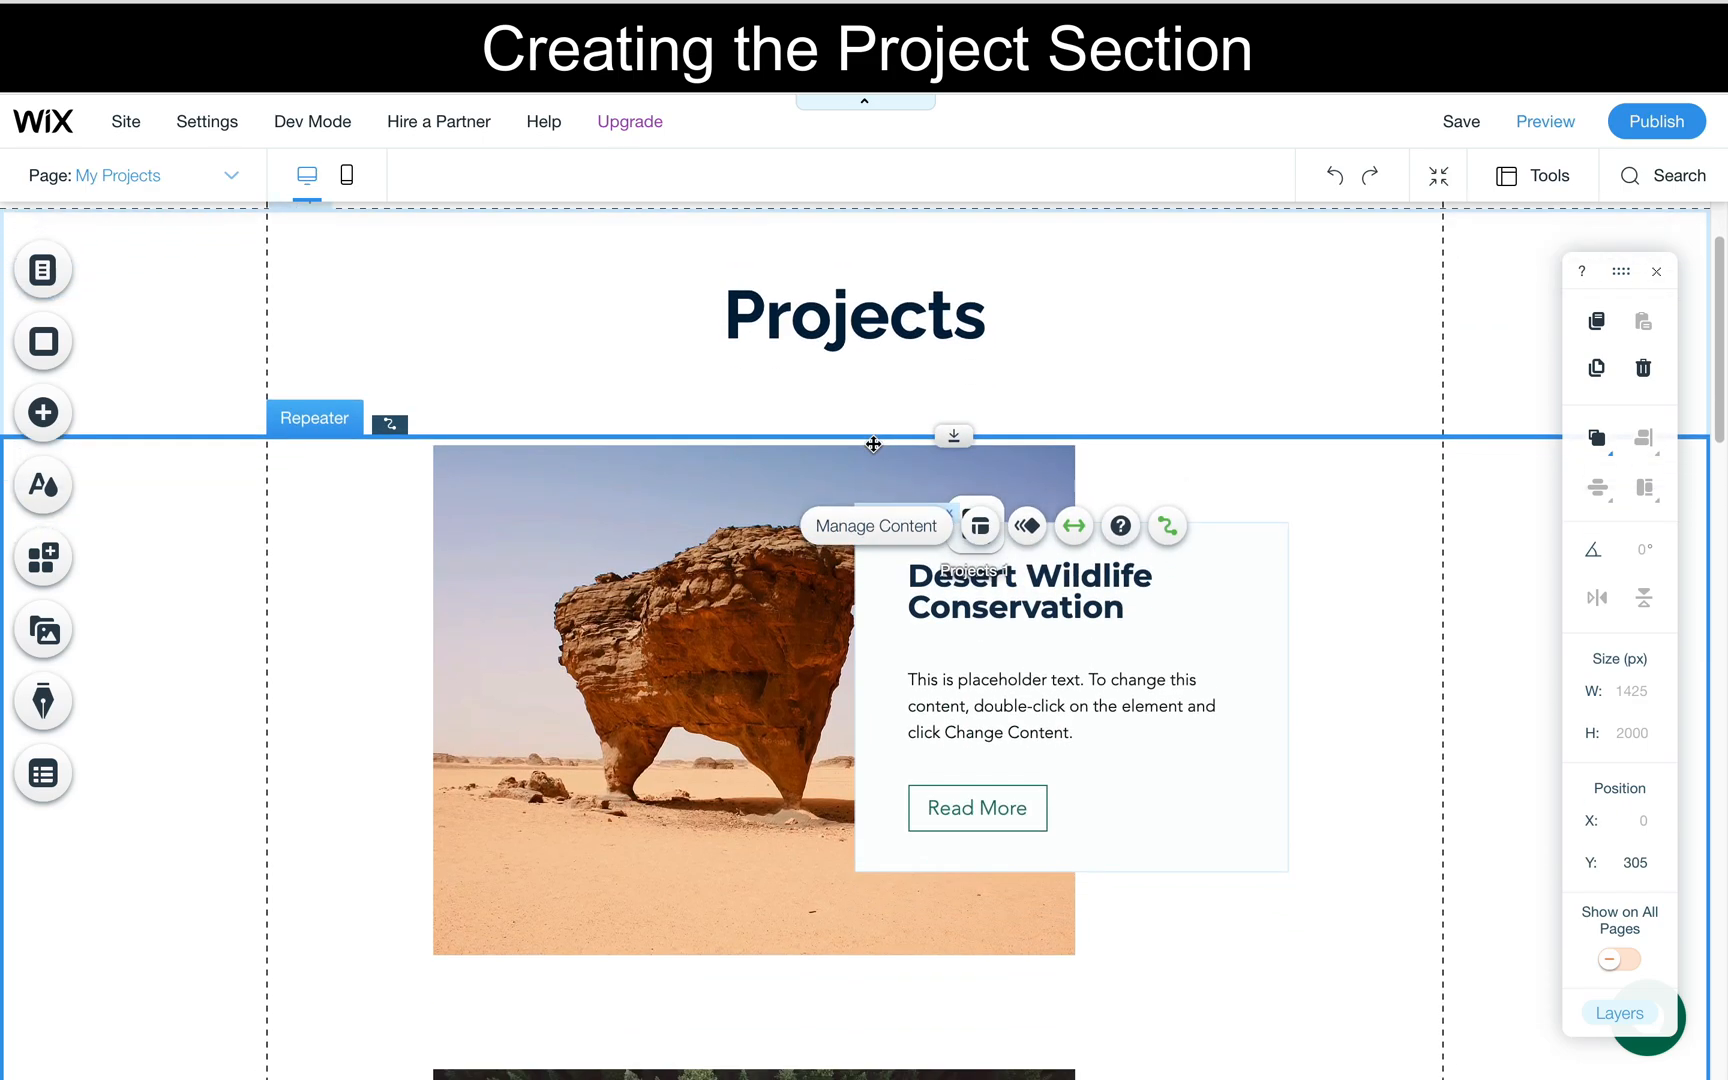
pyautogui.scroll(1, 872, 441)
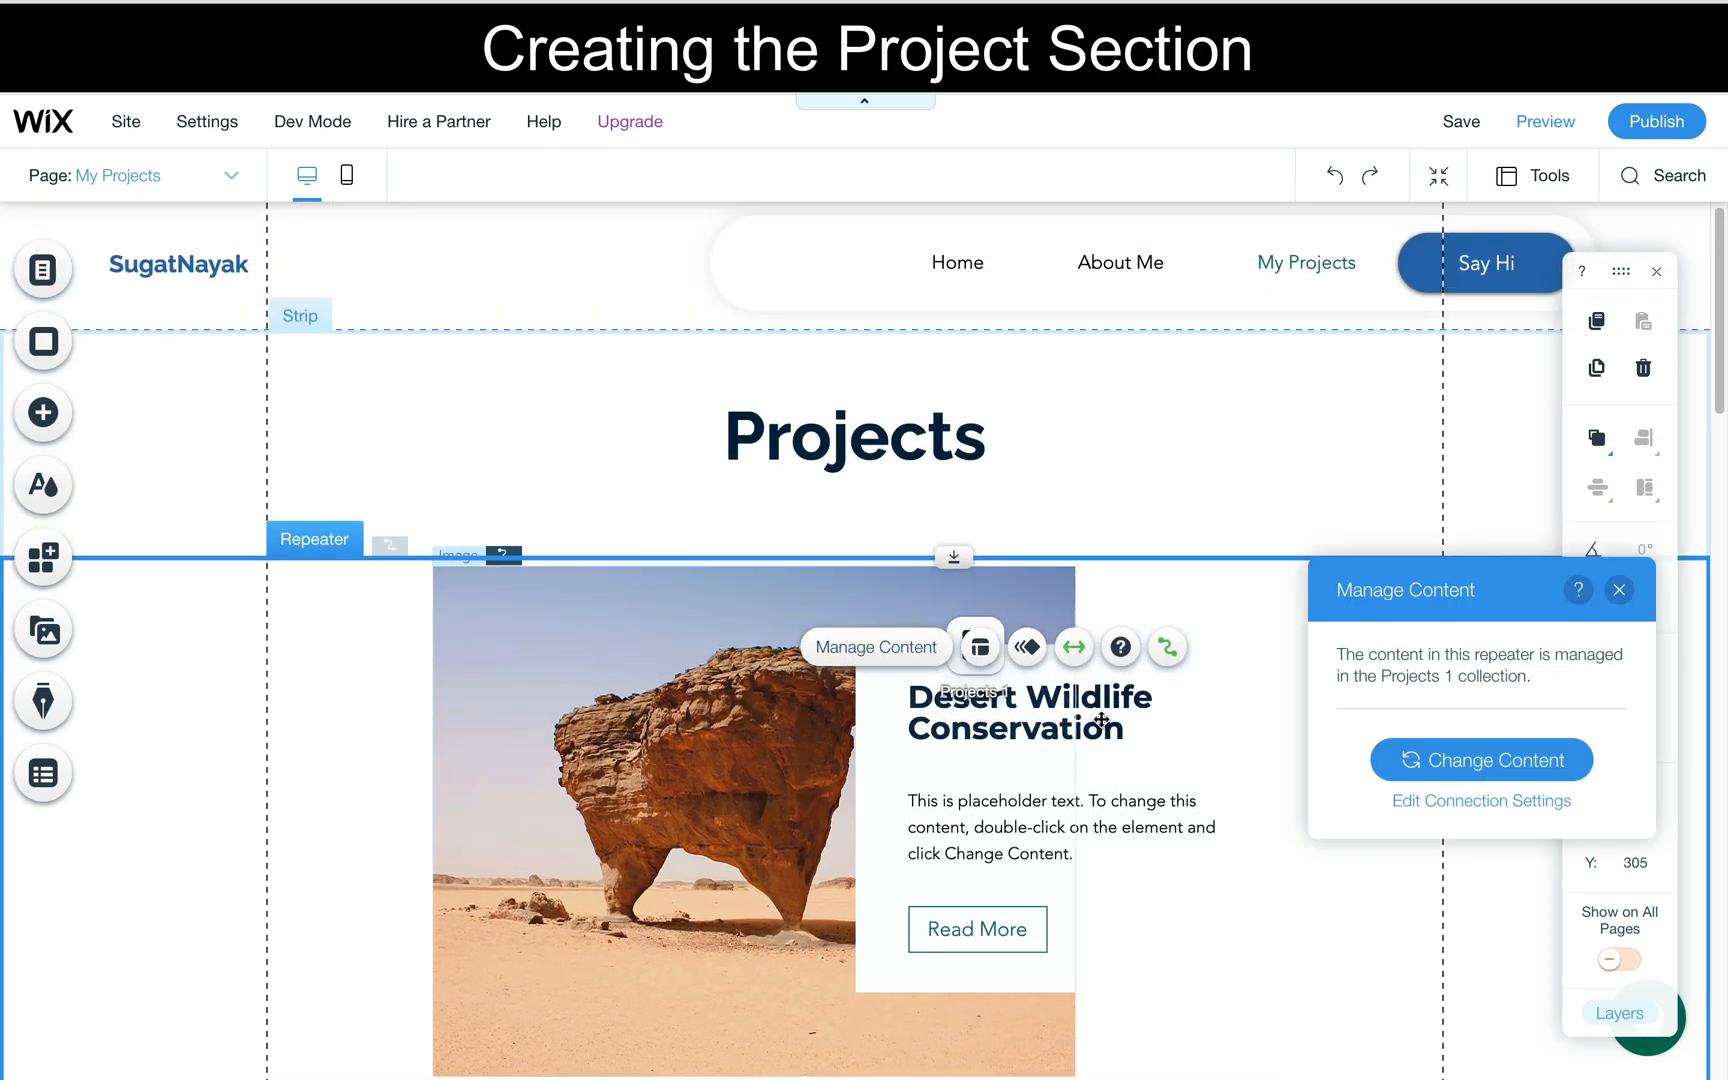
pyautogui.click(1455, 762)
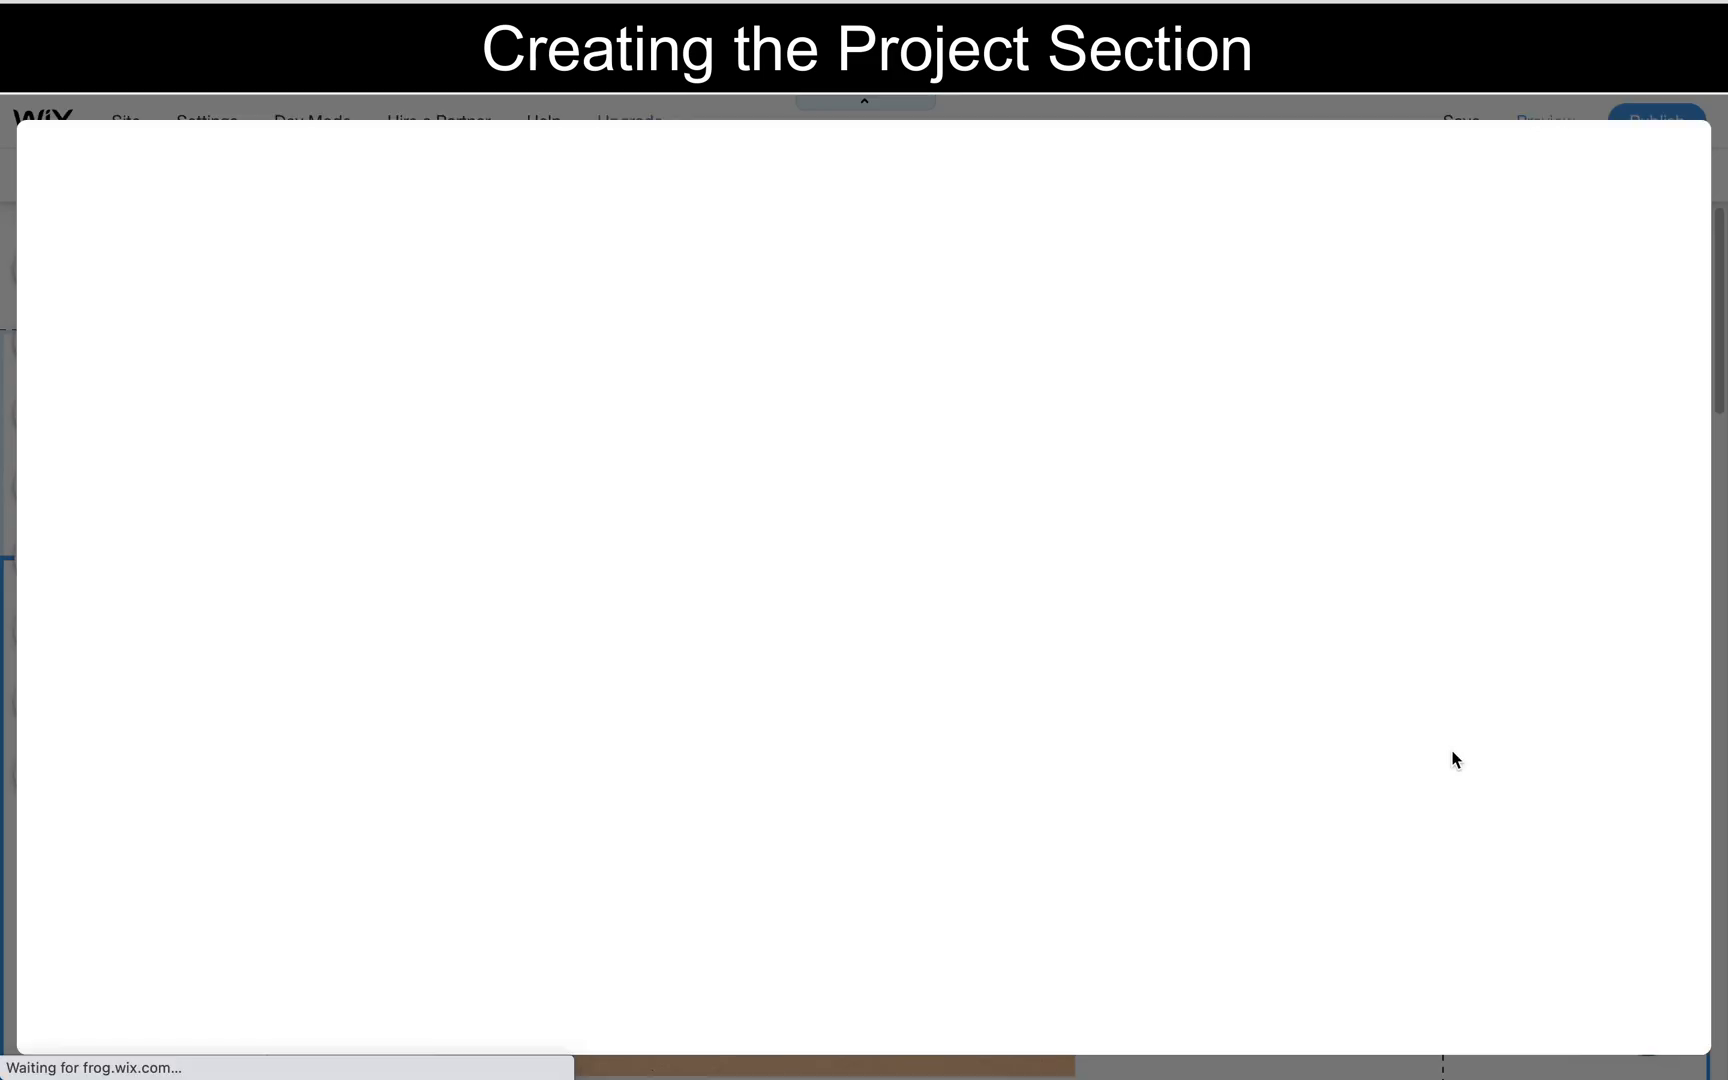
# - Open the individual project page and examine its description, Power in Numbers and Project Gallery sections
pyautogui.click(949, 920)
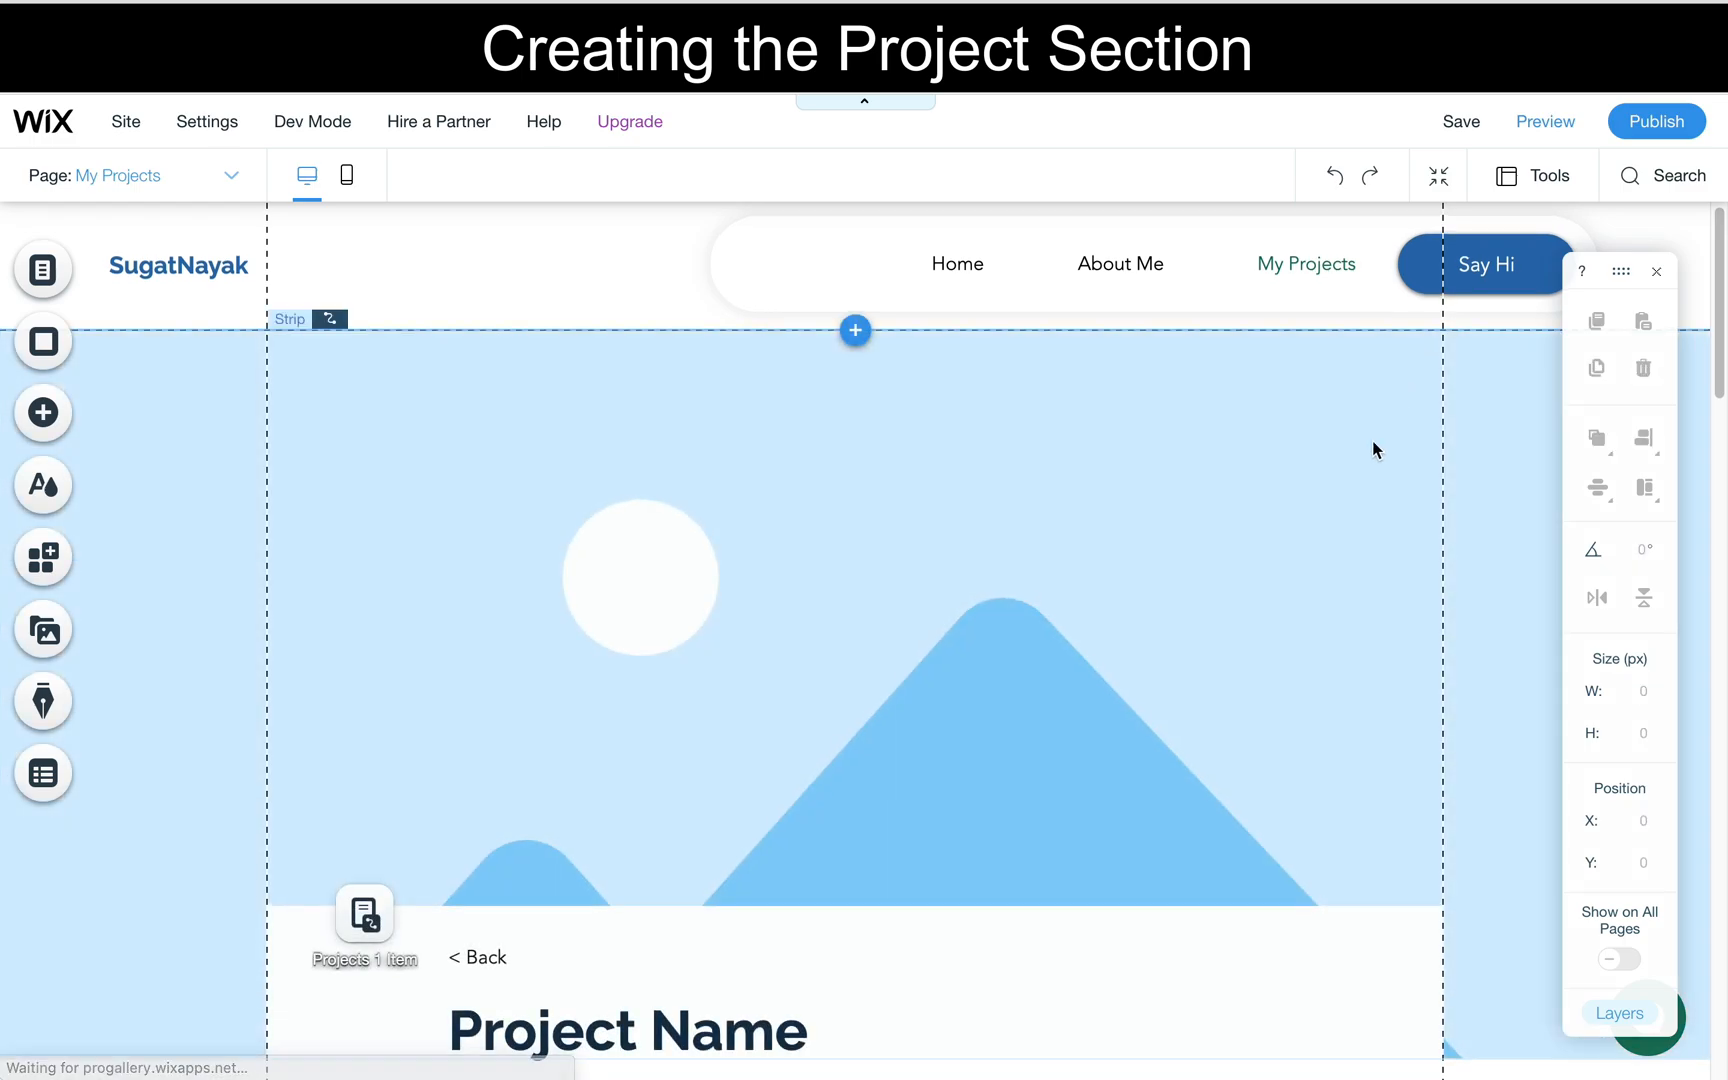
pyautogui.scroll(-15, 1280, 669)
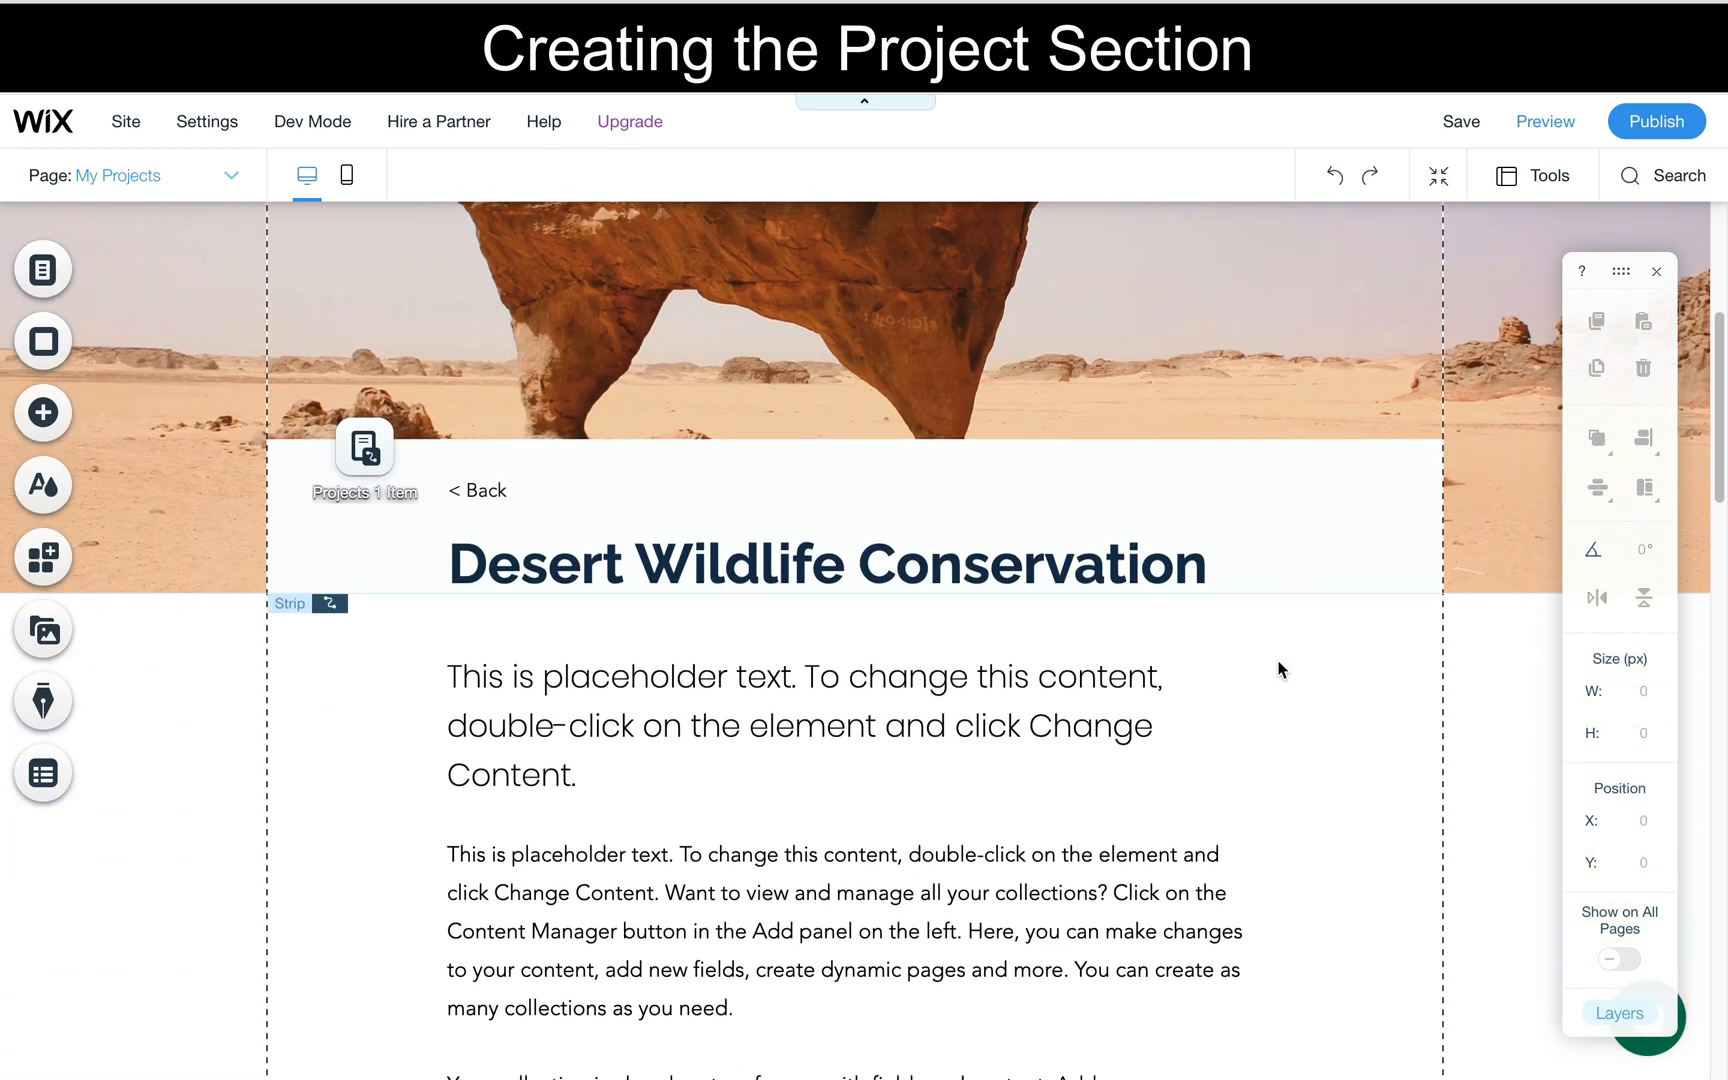
pyautogui.scroll(-5, 1280, 669)
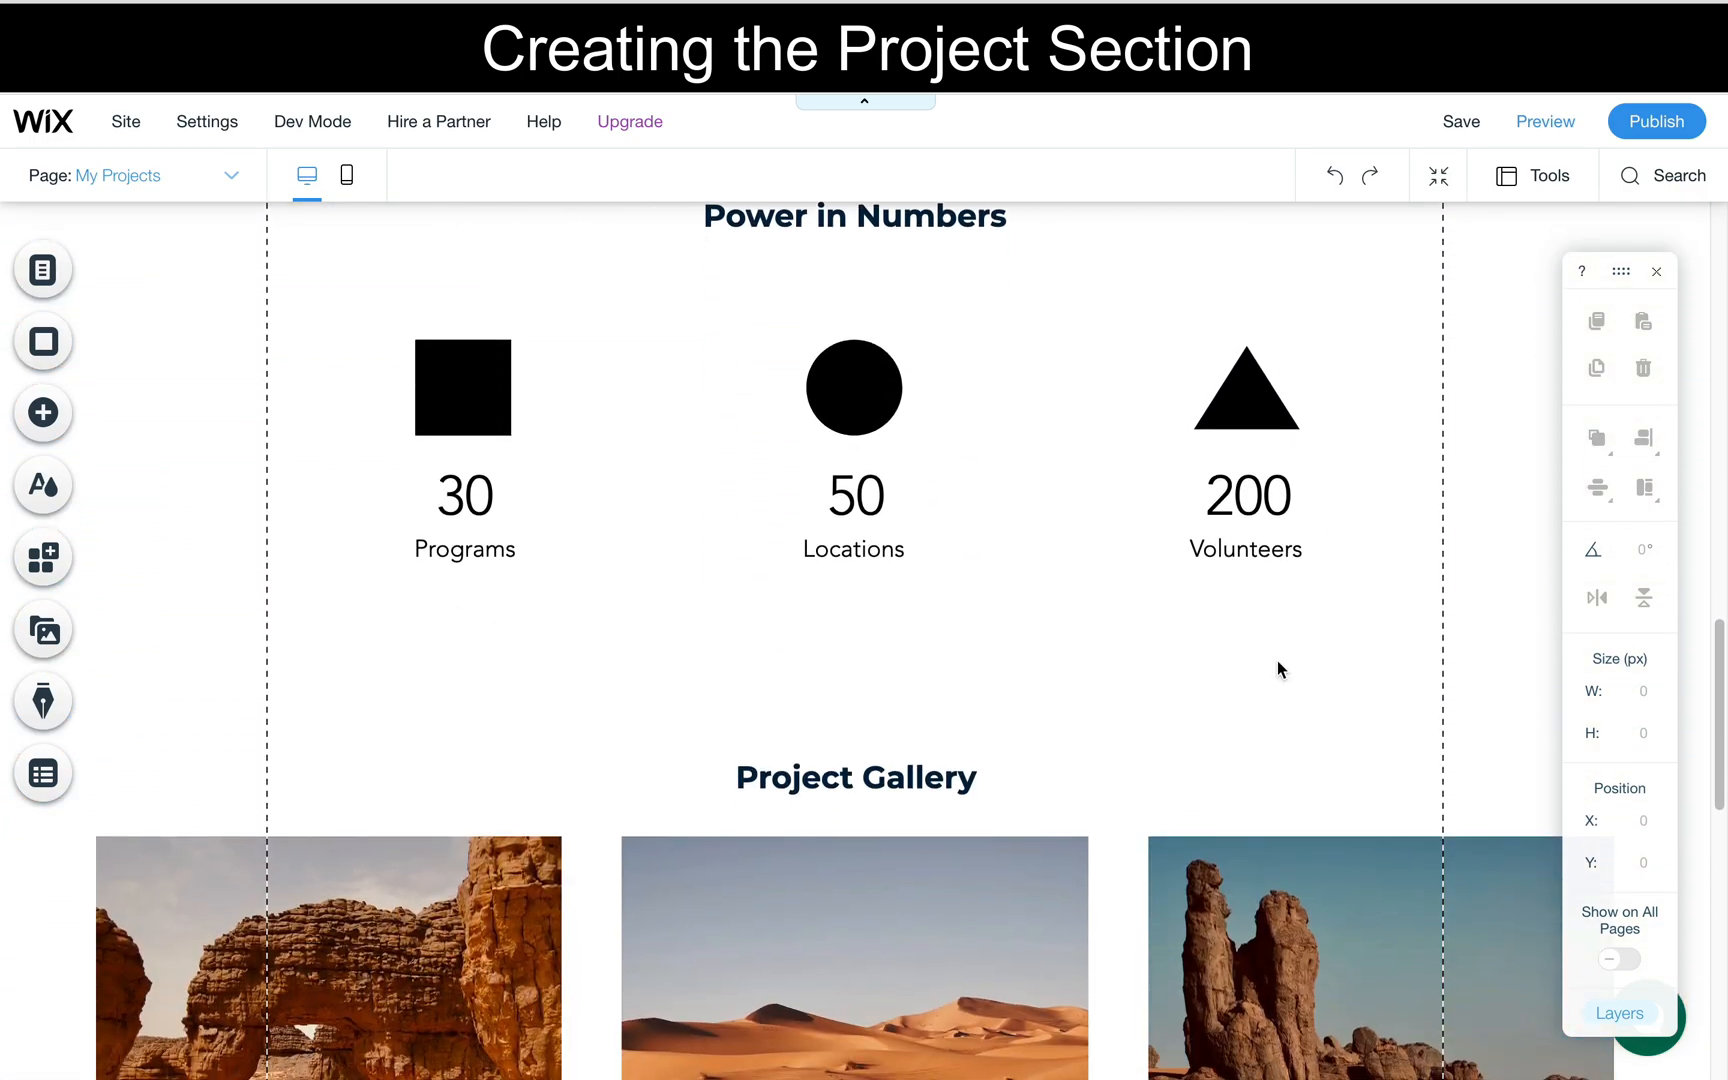
pyautogui.scroll(-10, 462, 554)
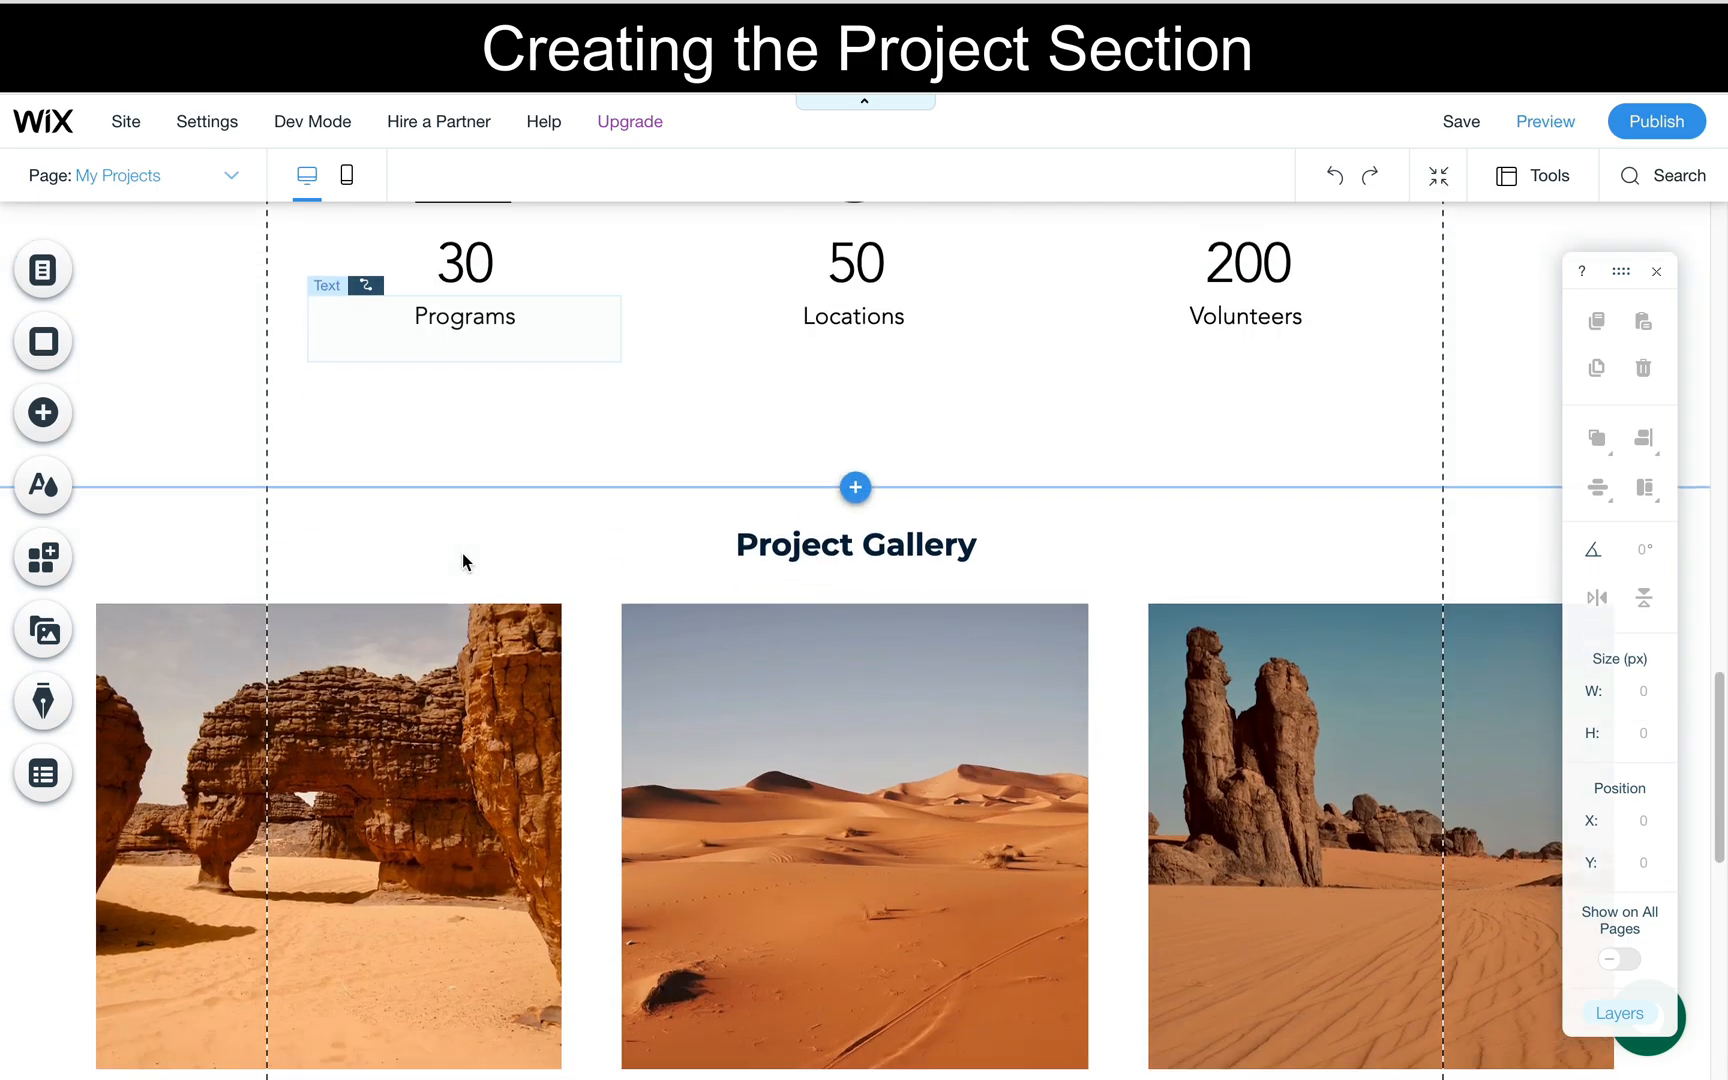
pyautogui.scroll(20, 462, 554)
pyautogui.scroll(-8, 462, 554)
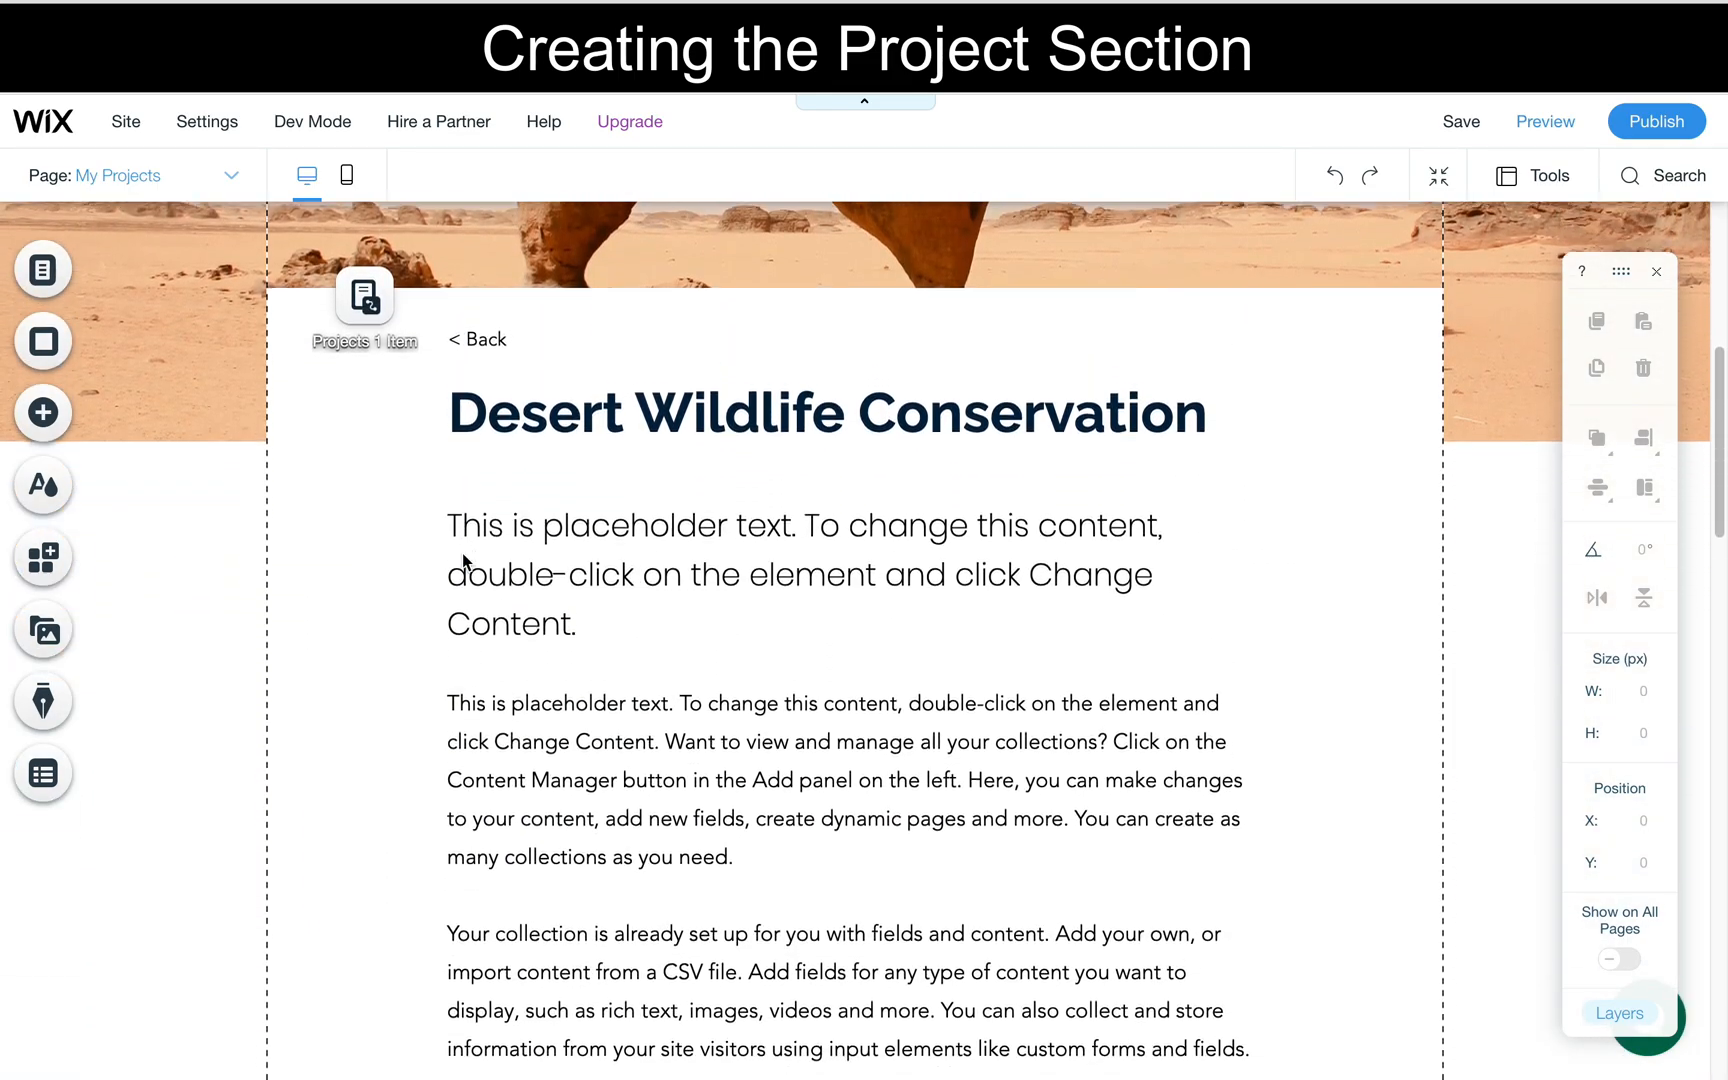
pyautogui.scroll(-2, 533, 634)
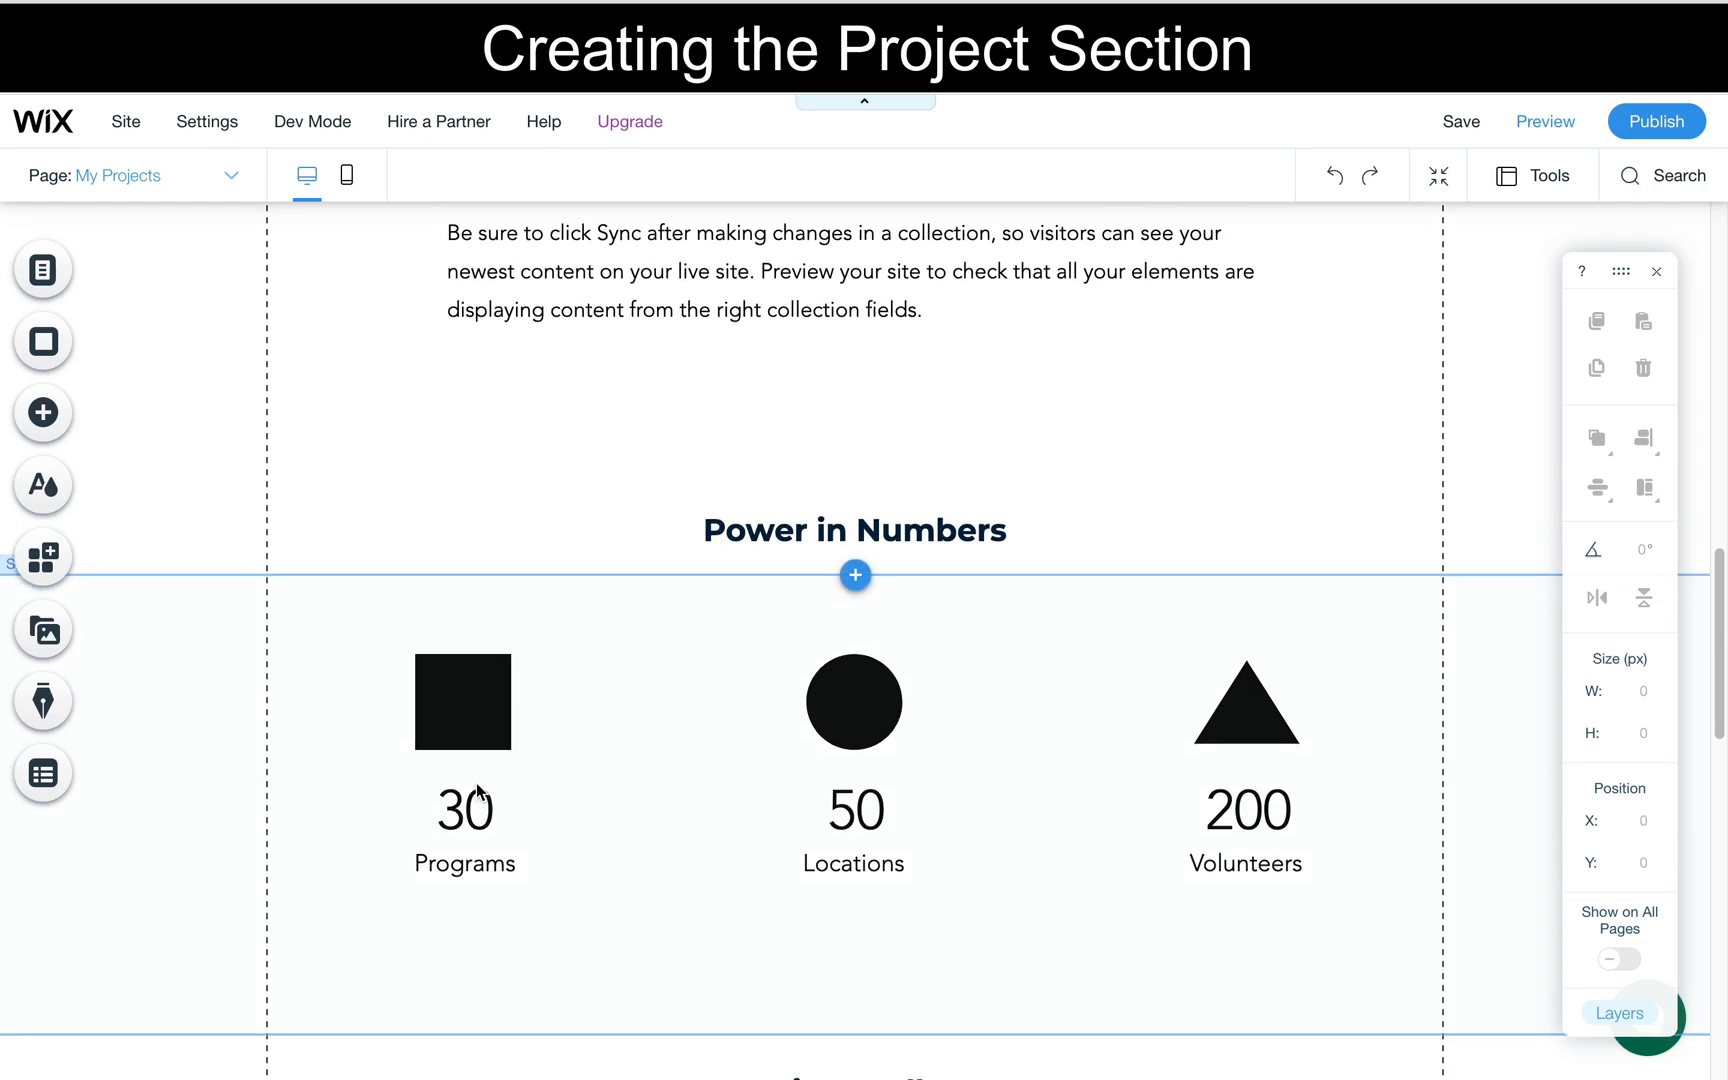
# - Change the Programs label under the first Power in Numbers statistic to Time
pyautogui.doubleClick(464, 852)
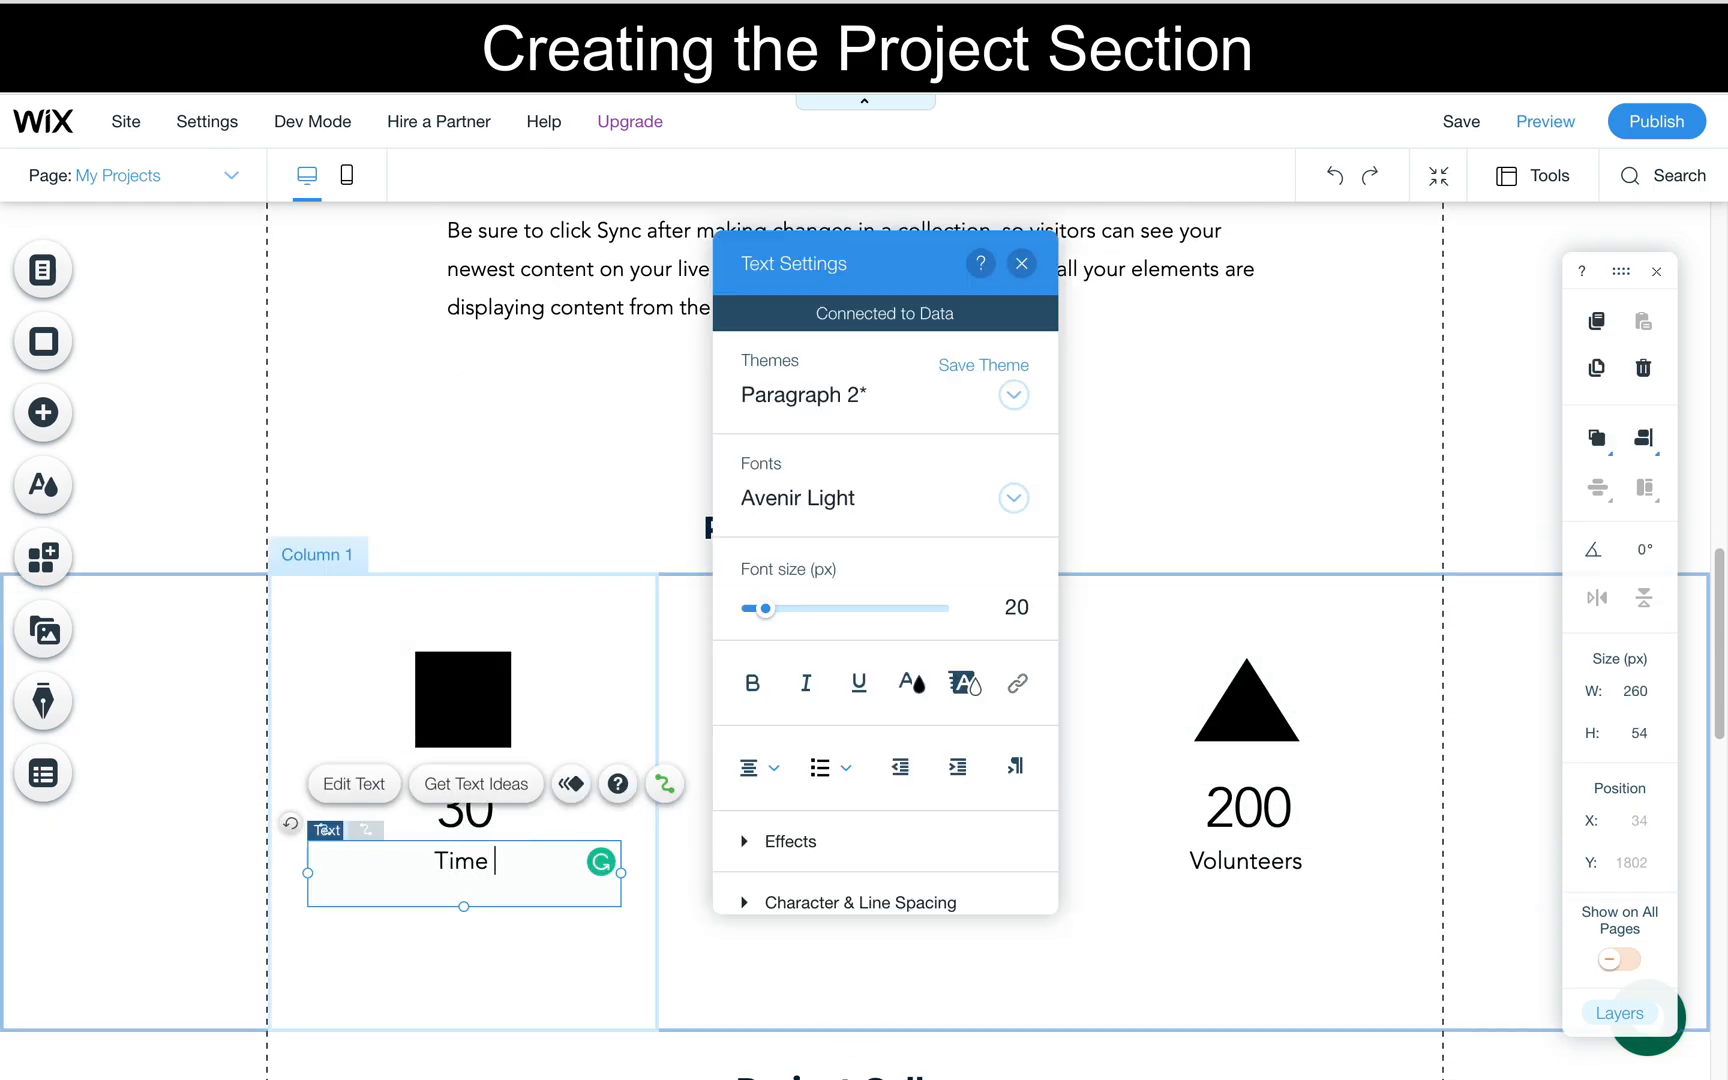
pyautogui.click(452, 822)
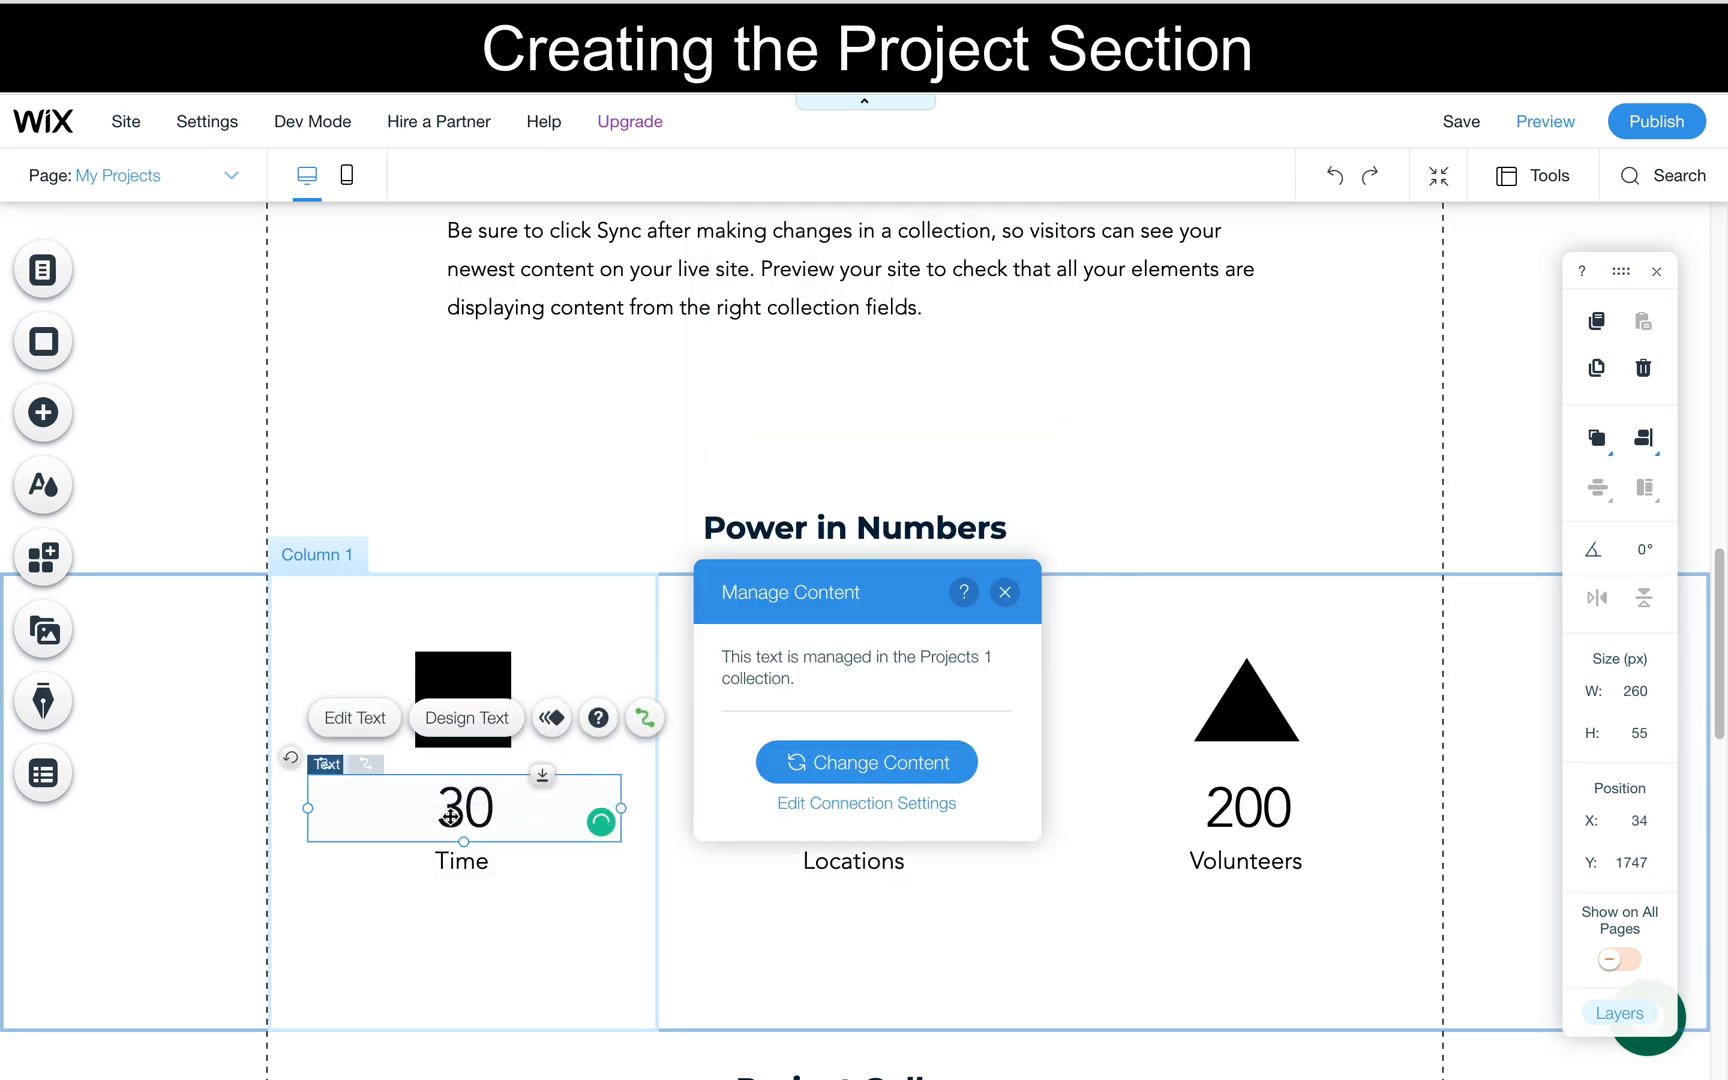
pyautogui.click(500, 857)
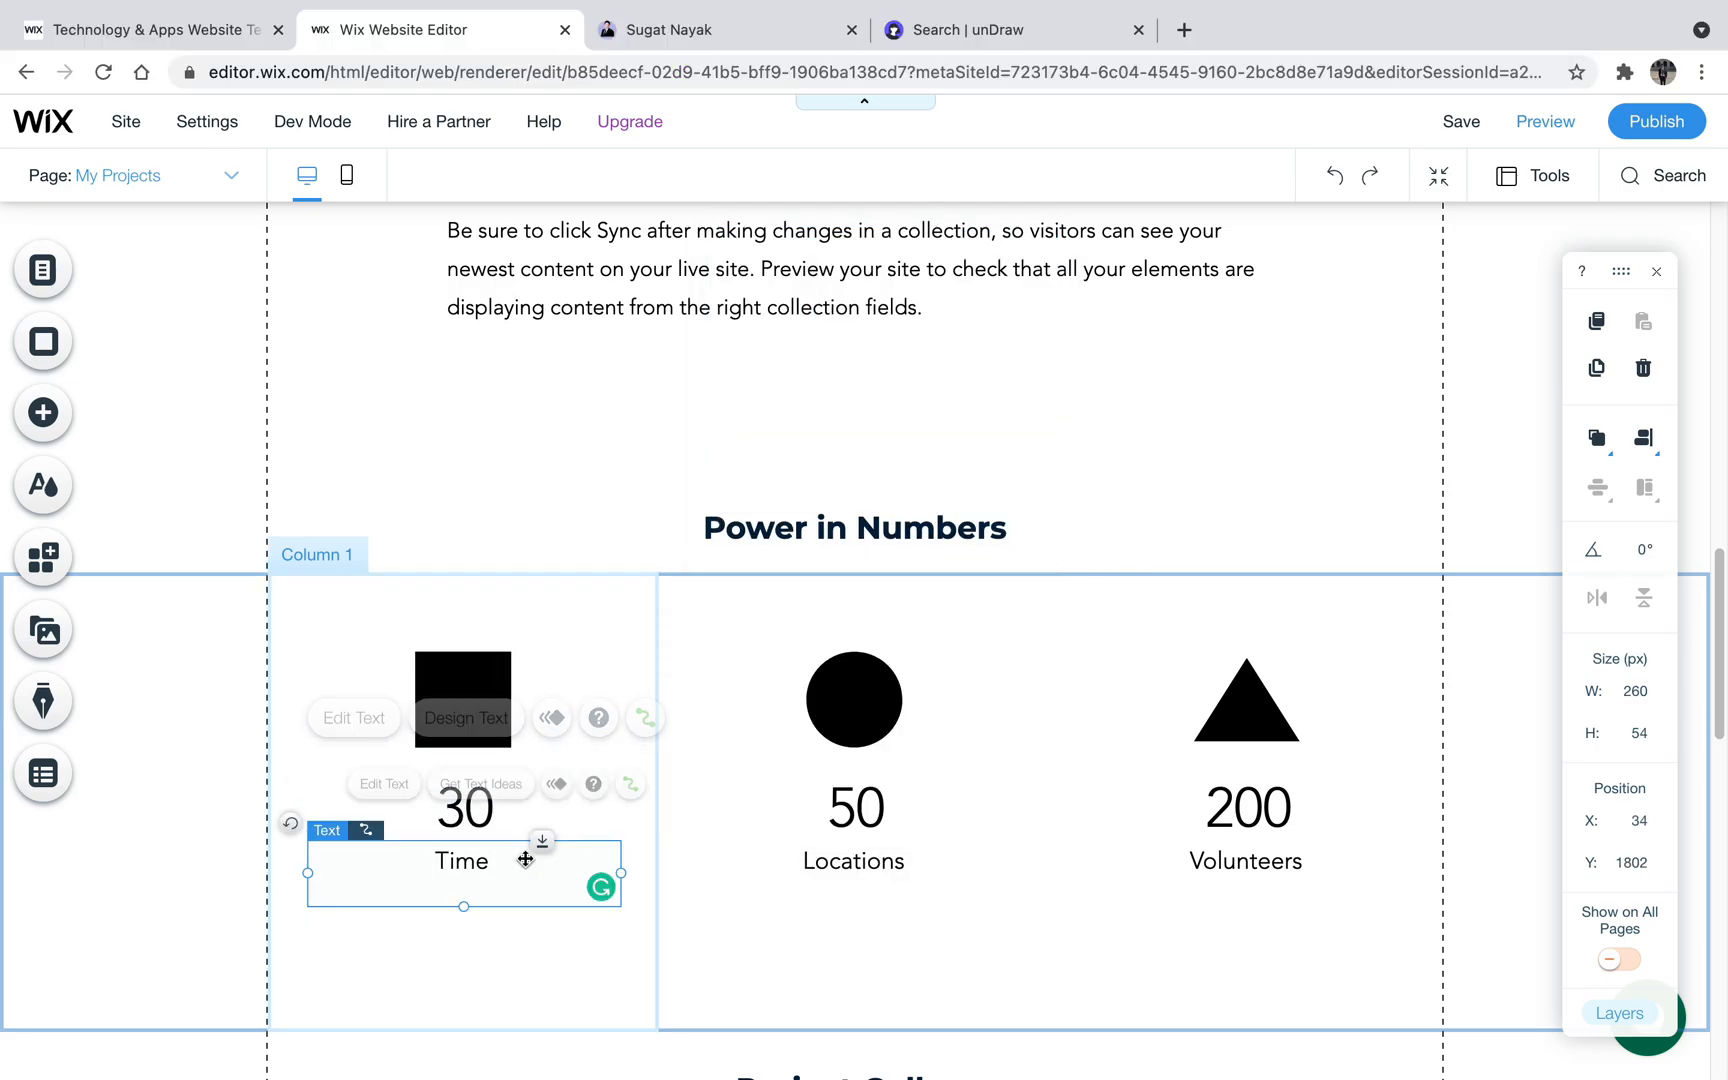
pyautogui.doubleClick(499, 862)
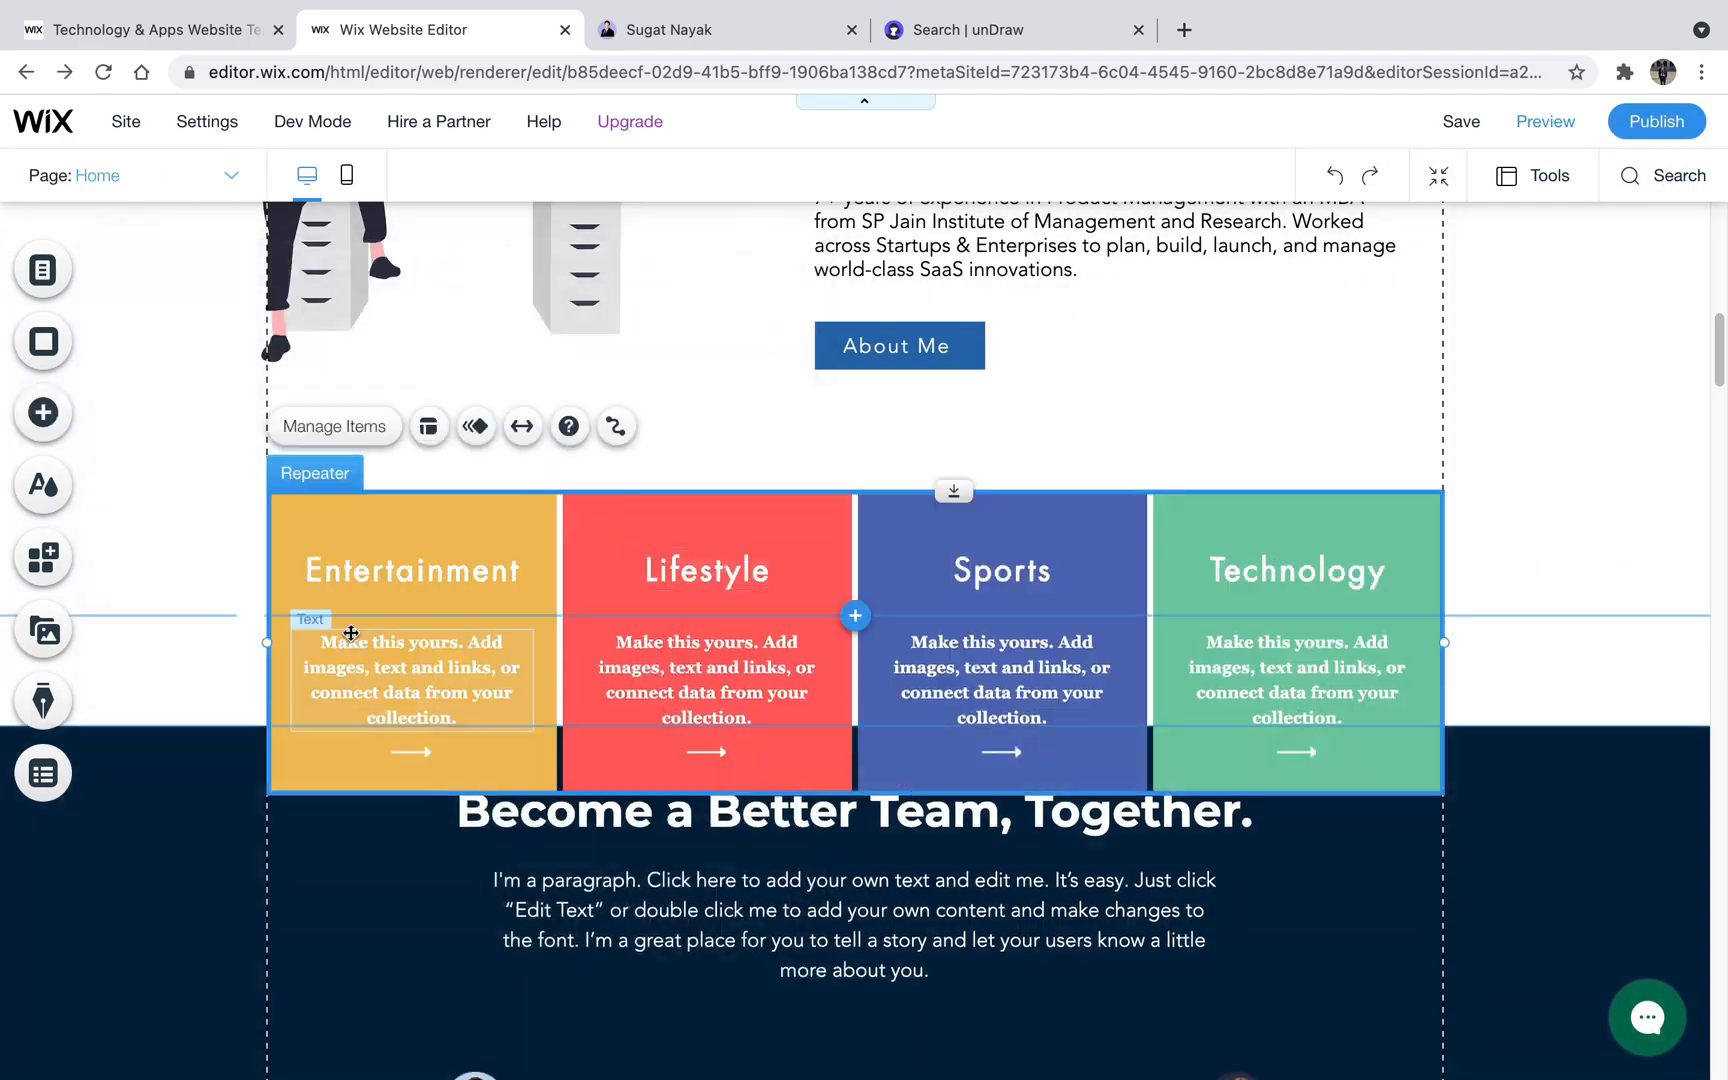
# - Place a repeater with four coloured boxes below the About Me section on the Home page
pyautogui.moveTo(267, 642); pyautogui.dragTo(0, 642)
pyautogui.moveTo(1444, 642); pyautogui.dragTo(1711, 642)
pyautogui.click(340, 435)
pyautogui.moveTo(880, 600); pyautogui.dragTo(350, 564)
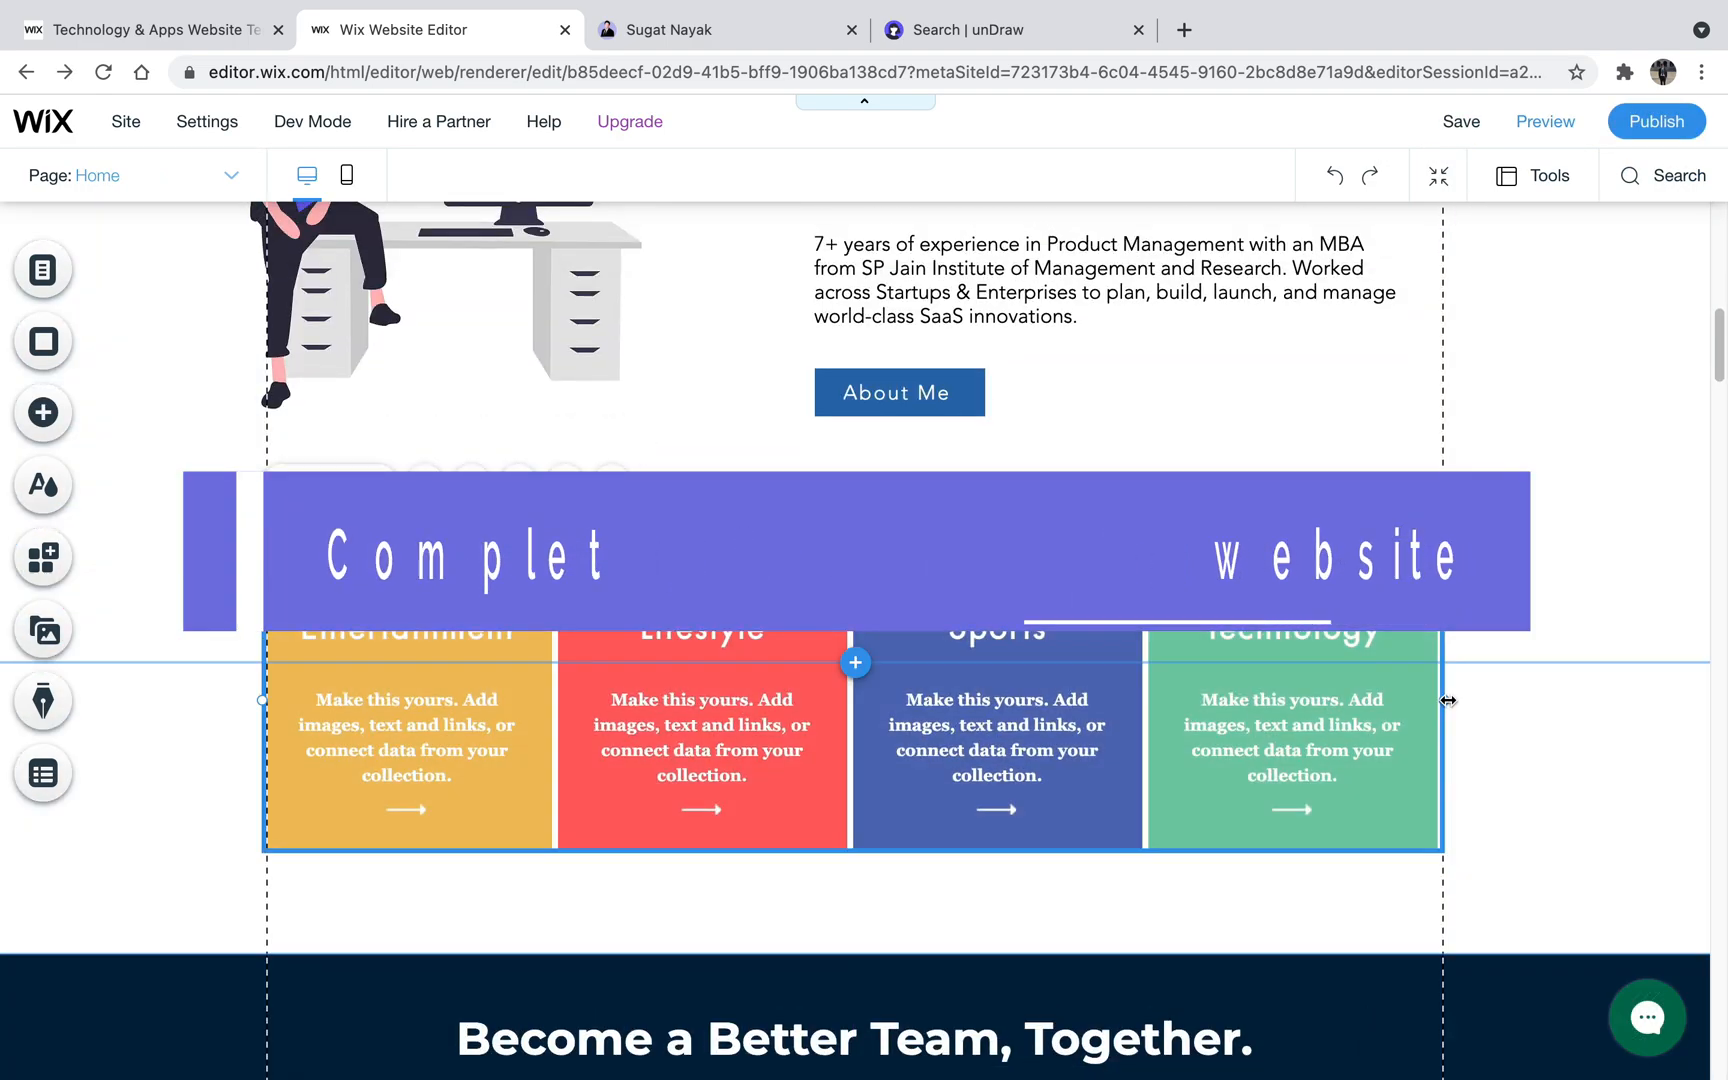
# - Fill the repeater with 7+ Years of Experience, 10+ Projects Completed, 100+ Clients Network and 5+ Award Winner on blue backgrounds
pyautogui.moveTo(267, 680); pyautogui.dragTo(262, 679)
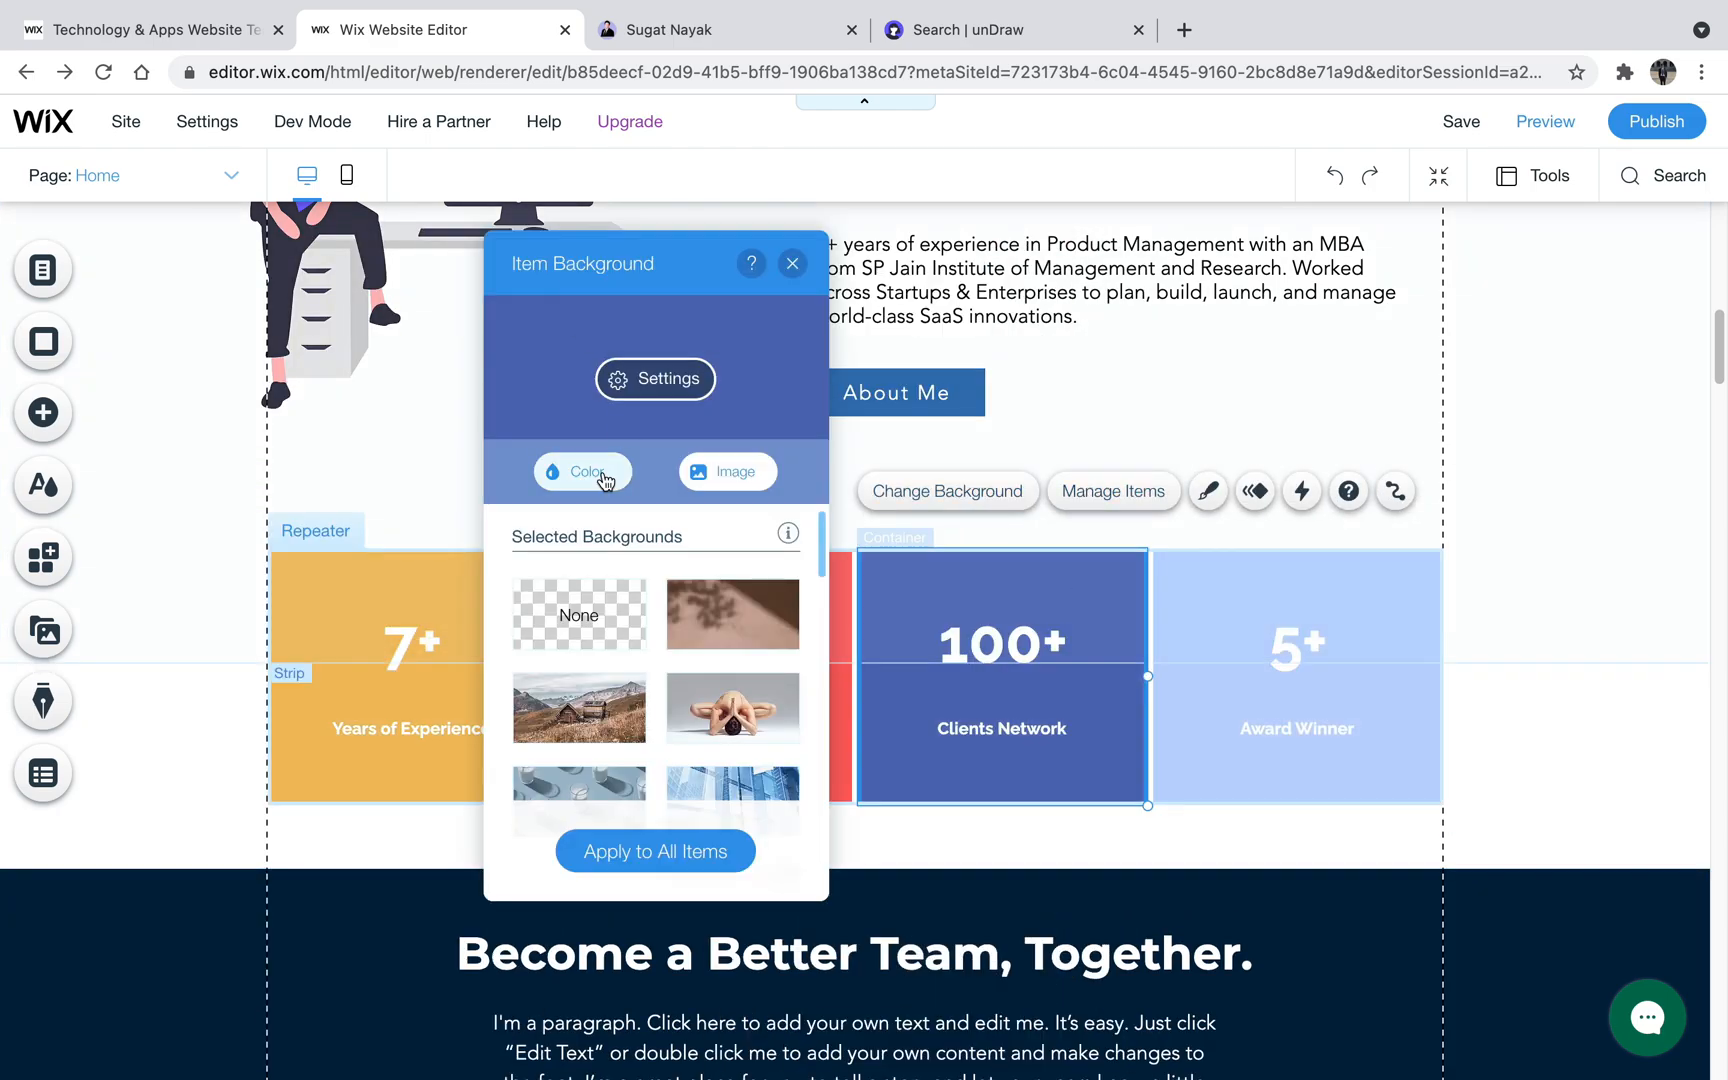
pyautogui.click(1216, 605)
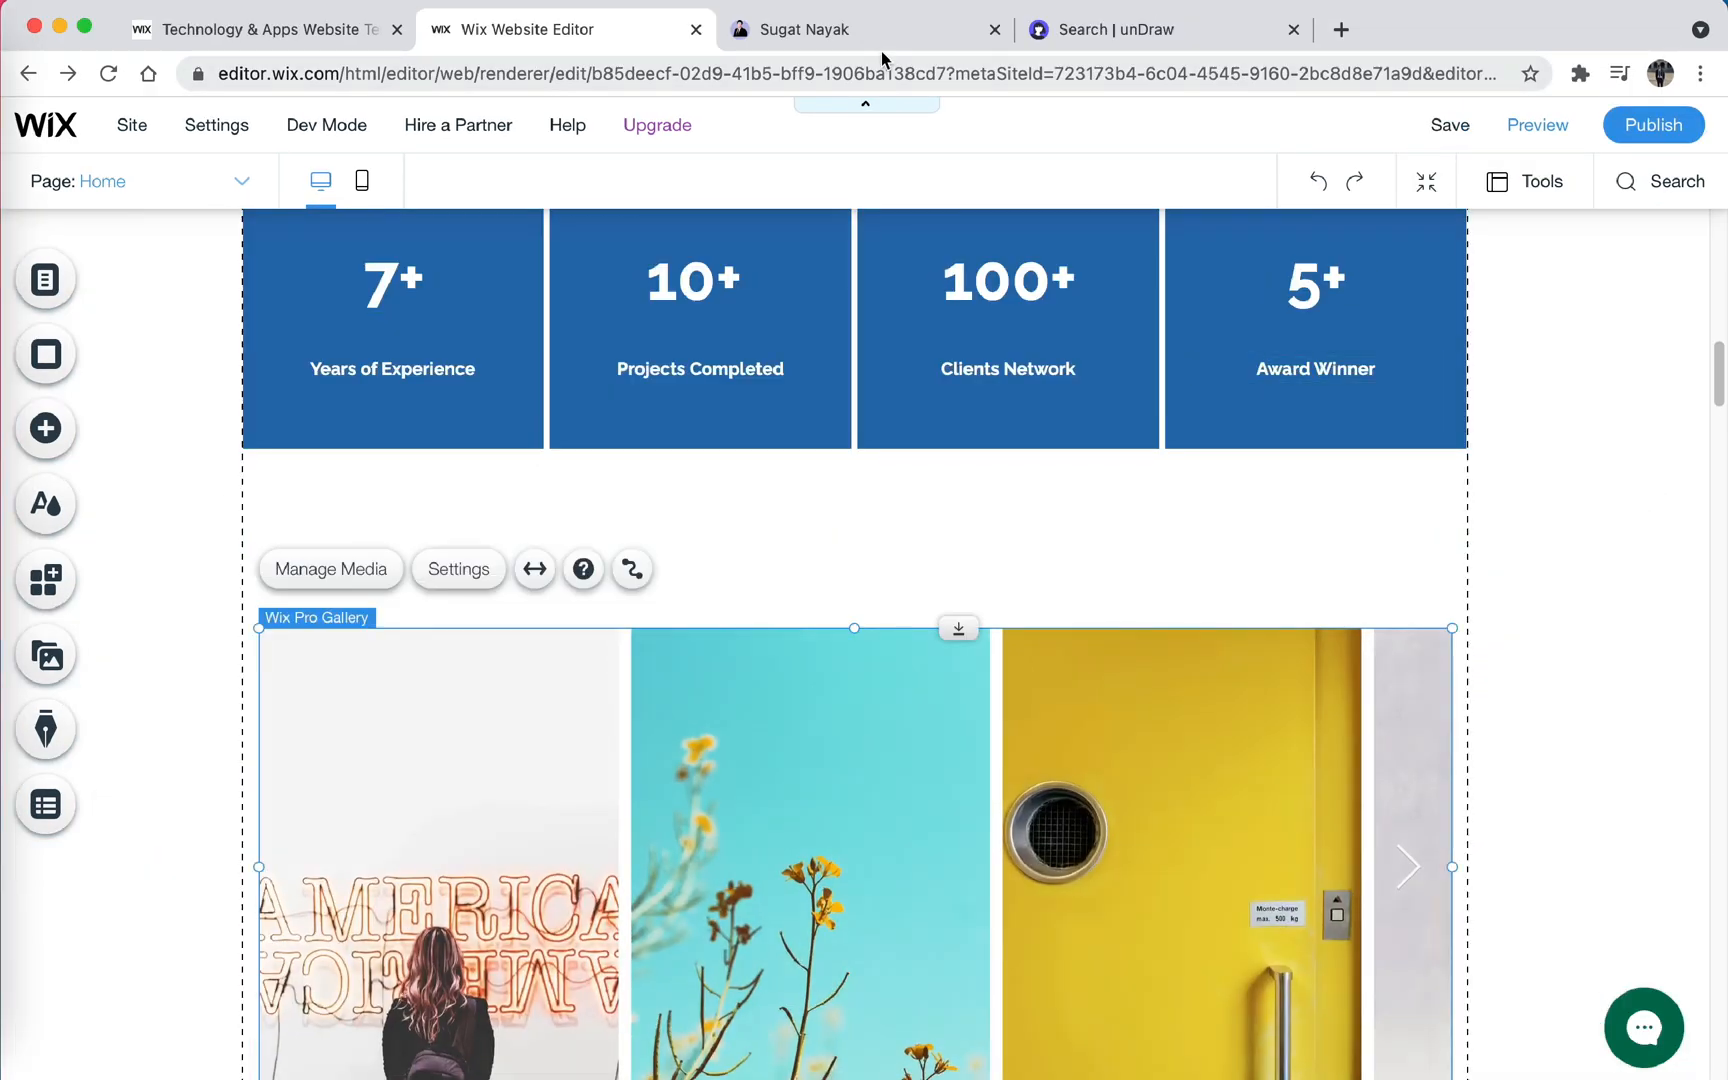
# - Add a Recent Work title and the heading "I have done a couple of cool projects, Let's check some from here" above the gallery
pyautogui.click(876, 40)
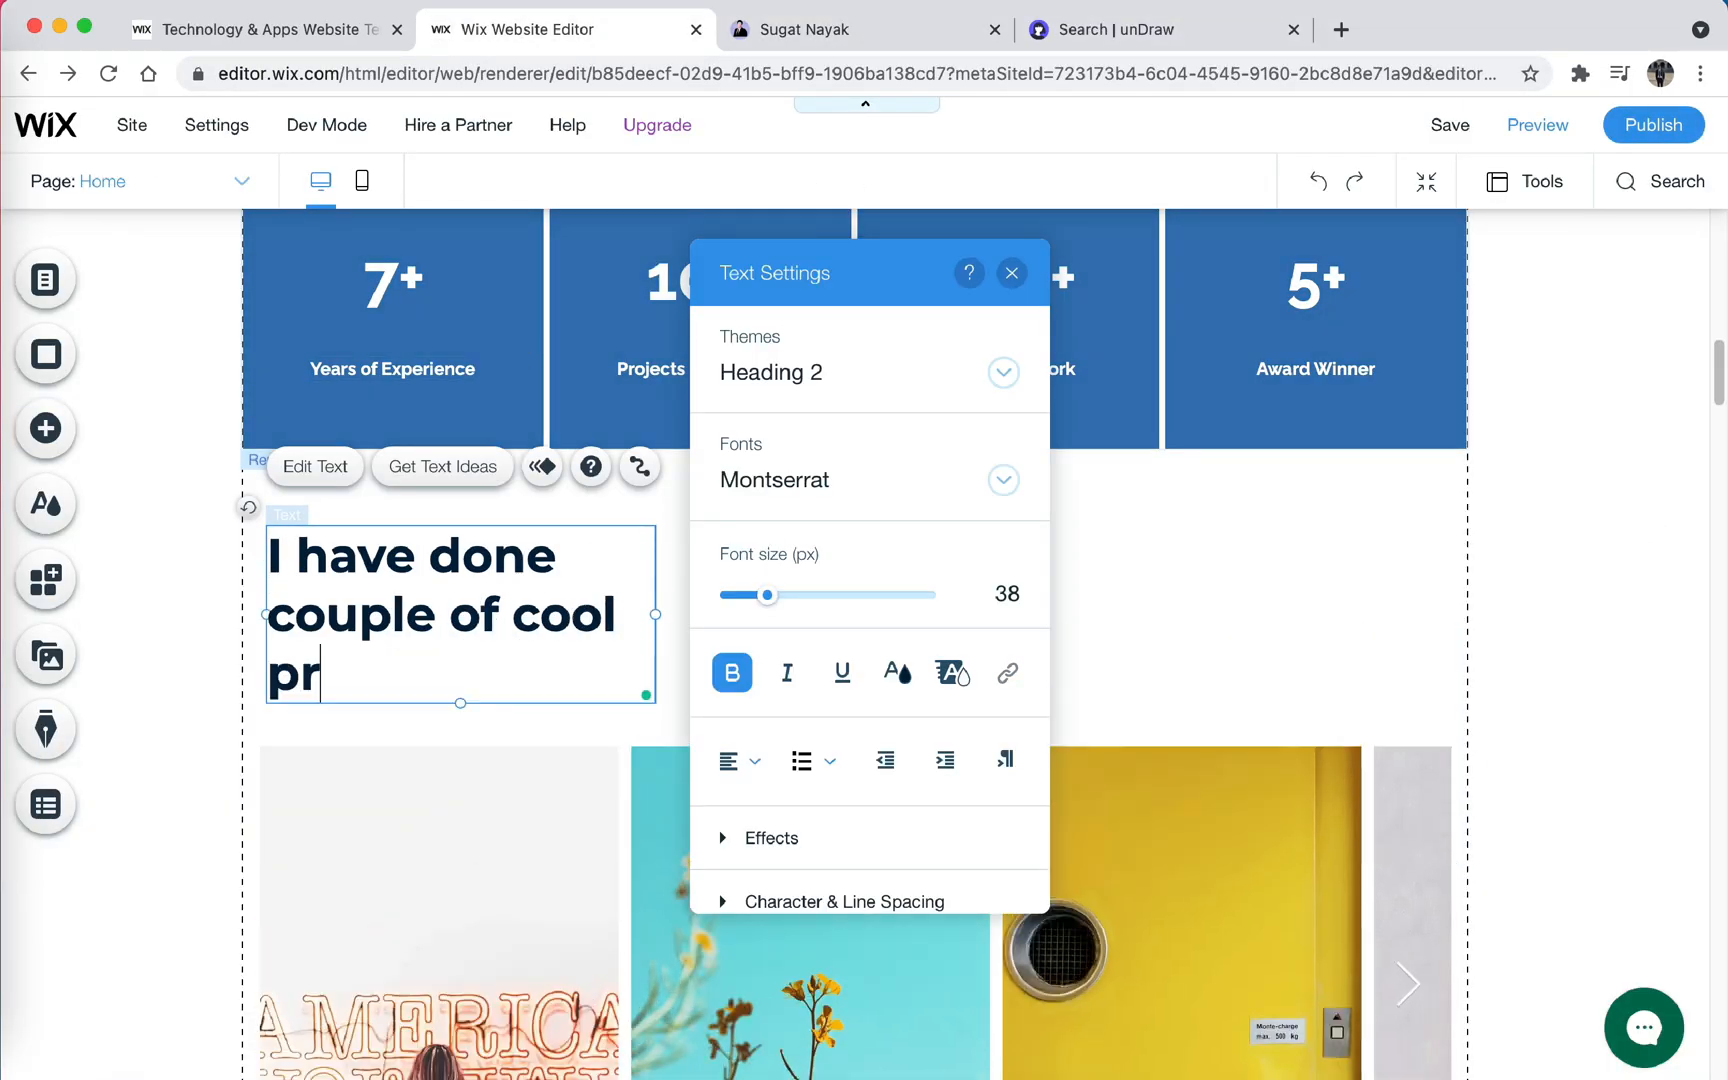
pyautogui.write("ojects, Let's check some here")
pyautogui.moveTo(658, 673); pyautogui.dragTo(914, 680)
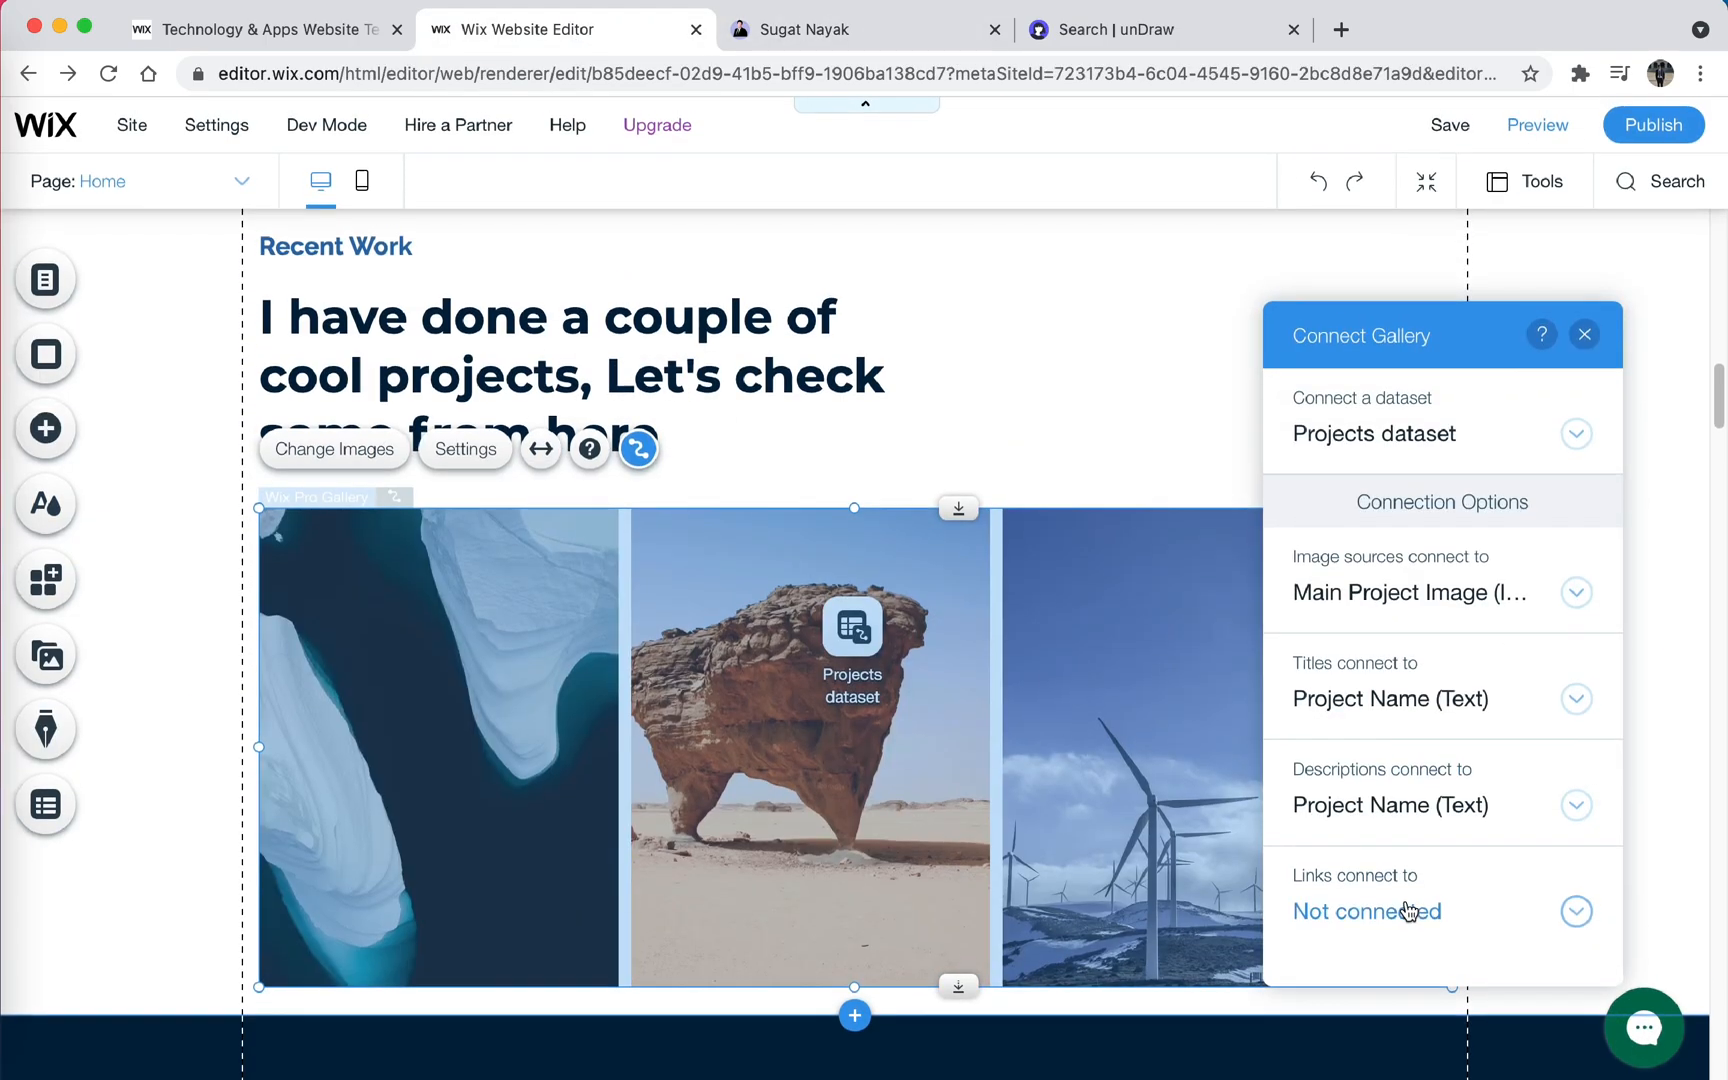
# - Configure the title and description display of the dataset-connected Recent Work gallery and fit four project images in one row
pyautogui.click(485, 449)
pyautogui.click(390, 490)
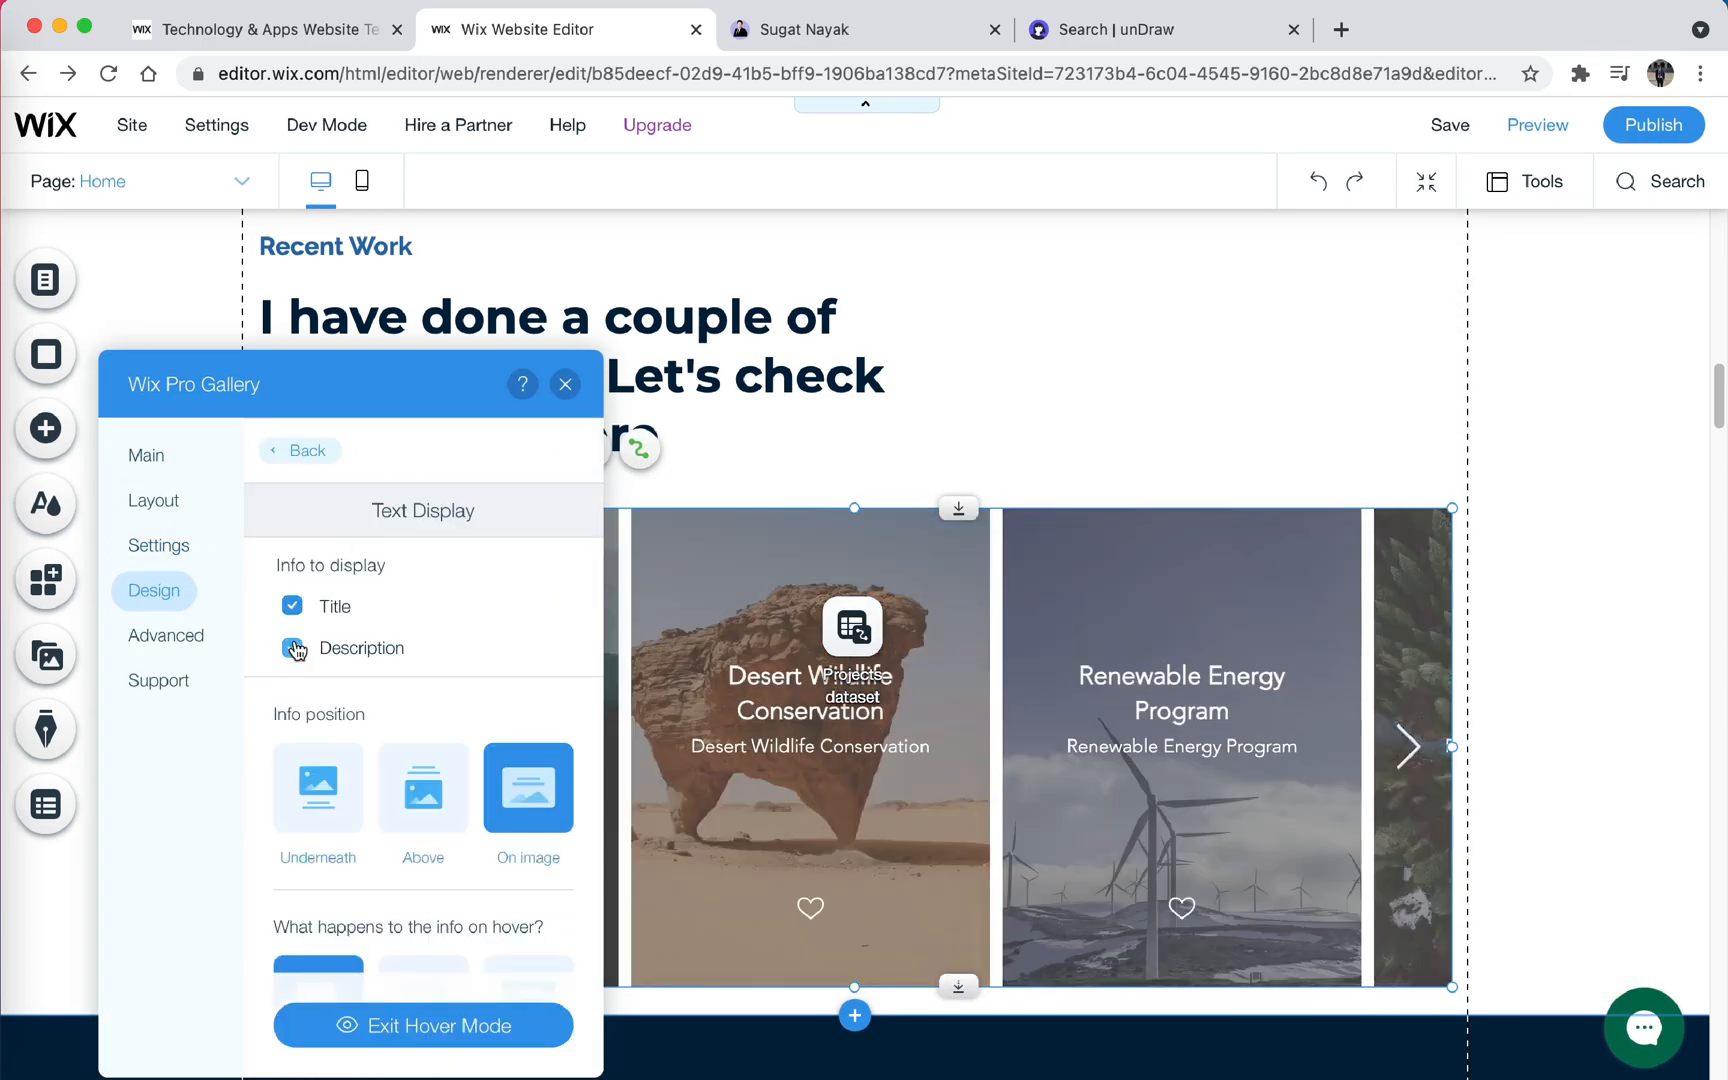
pyautogui.click(300, 450)
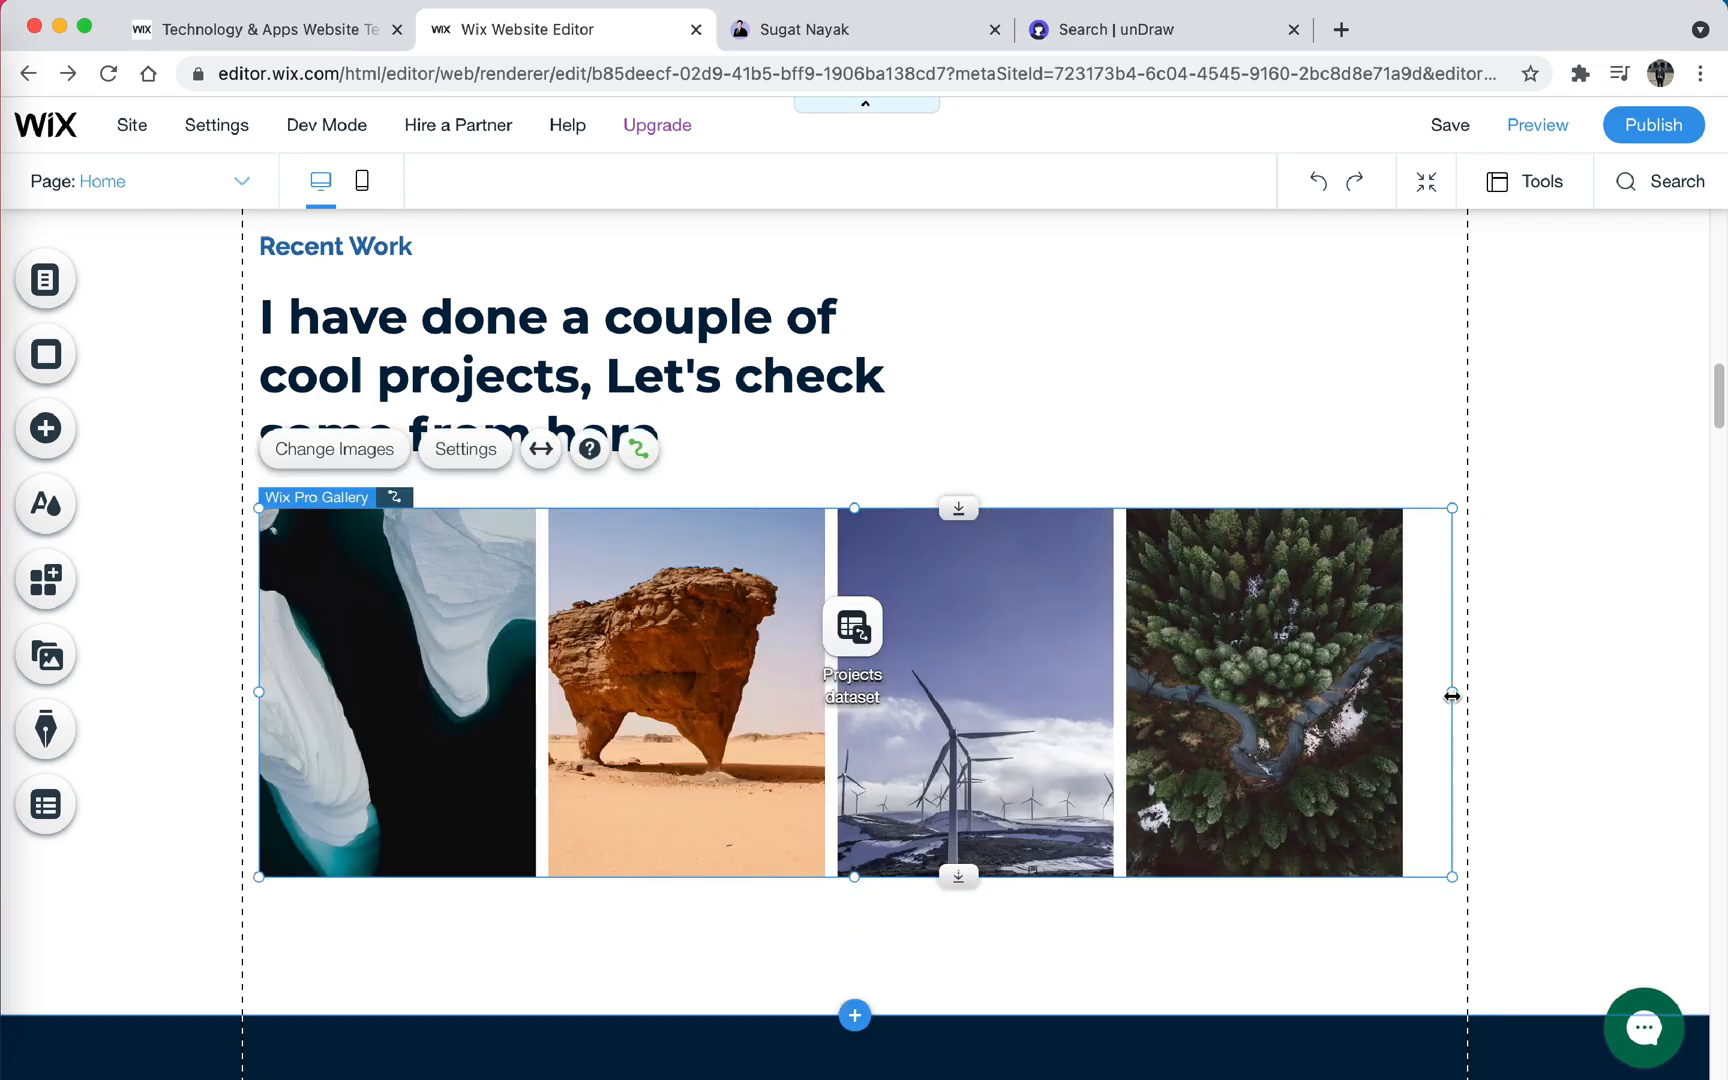
# - Add a My Youtube Channel heading and a Subscribe Now button below the project gallery
pyautogui.scroll(1, 1472, 712)
pyautogui.scroll(-7, 864, 640)
pyautogui.click(45, 428)
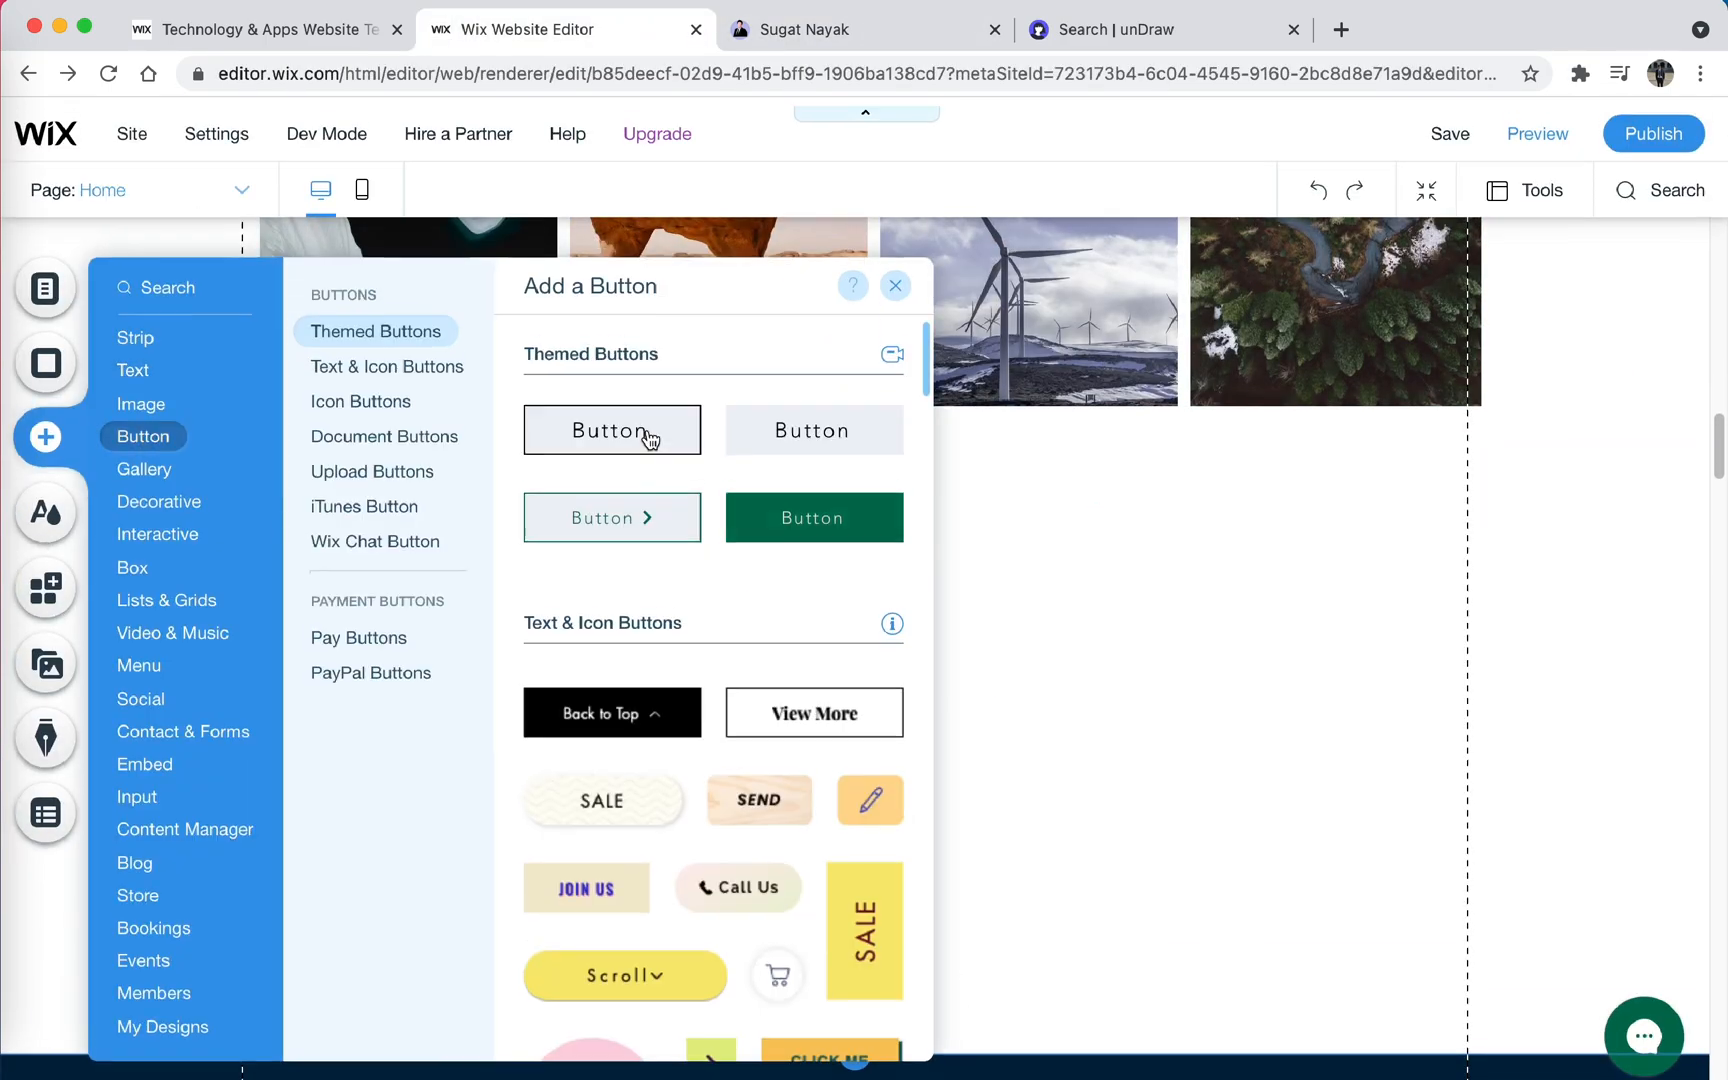
pyautogui.click(648, 436)
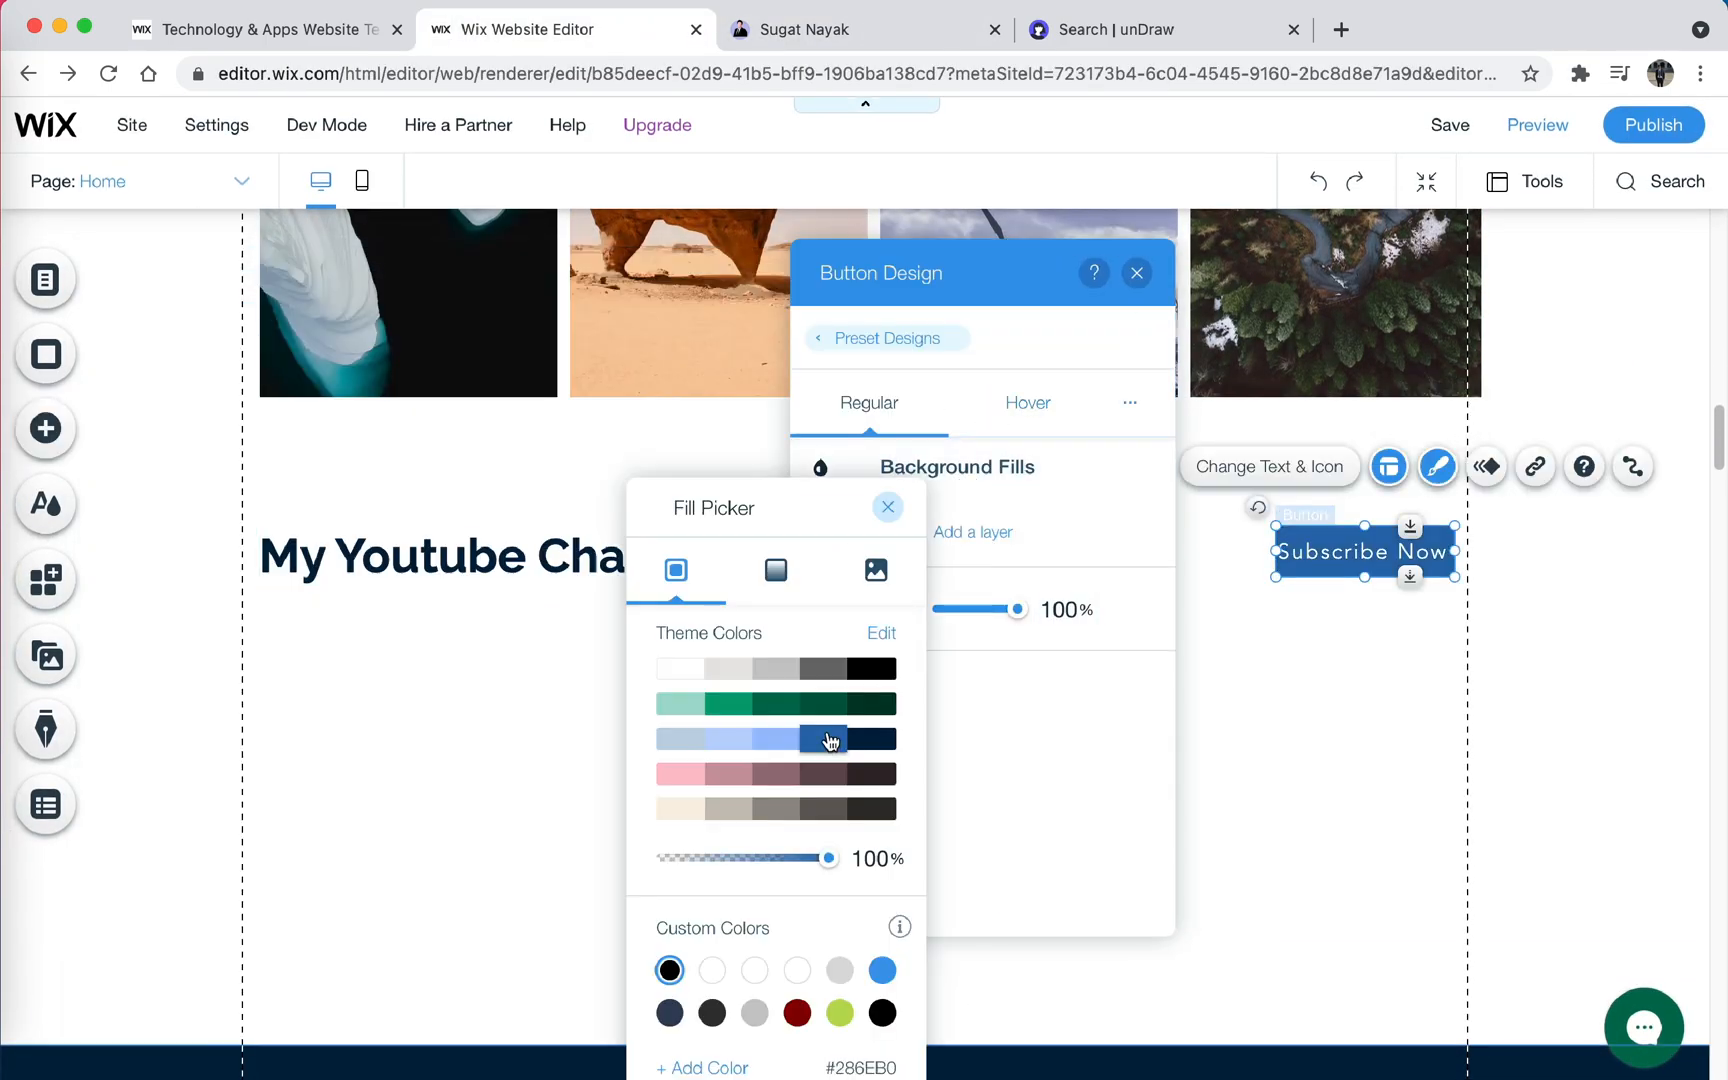
# - Add a YouTube icon beside a blue Subscribe Now button and a row of three videos below the My Youtube Channel heading
pyautogui.click(1196, 702)
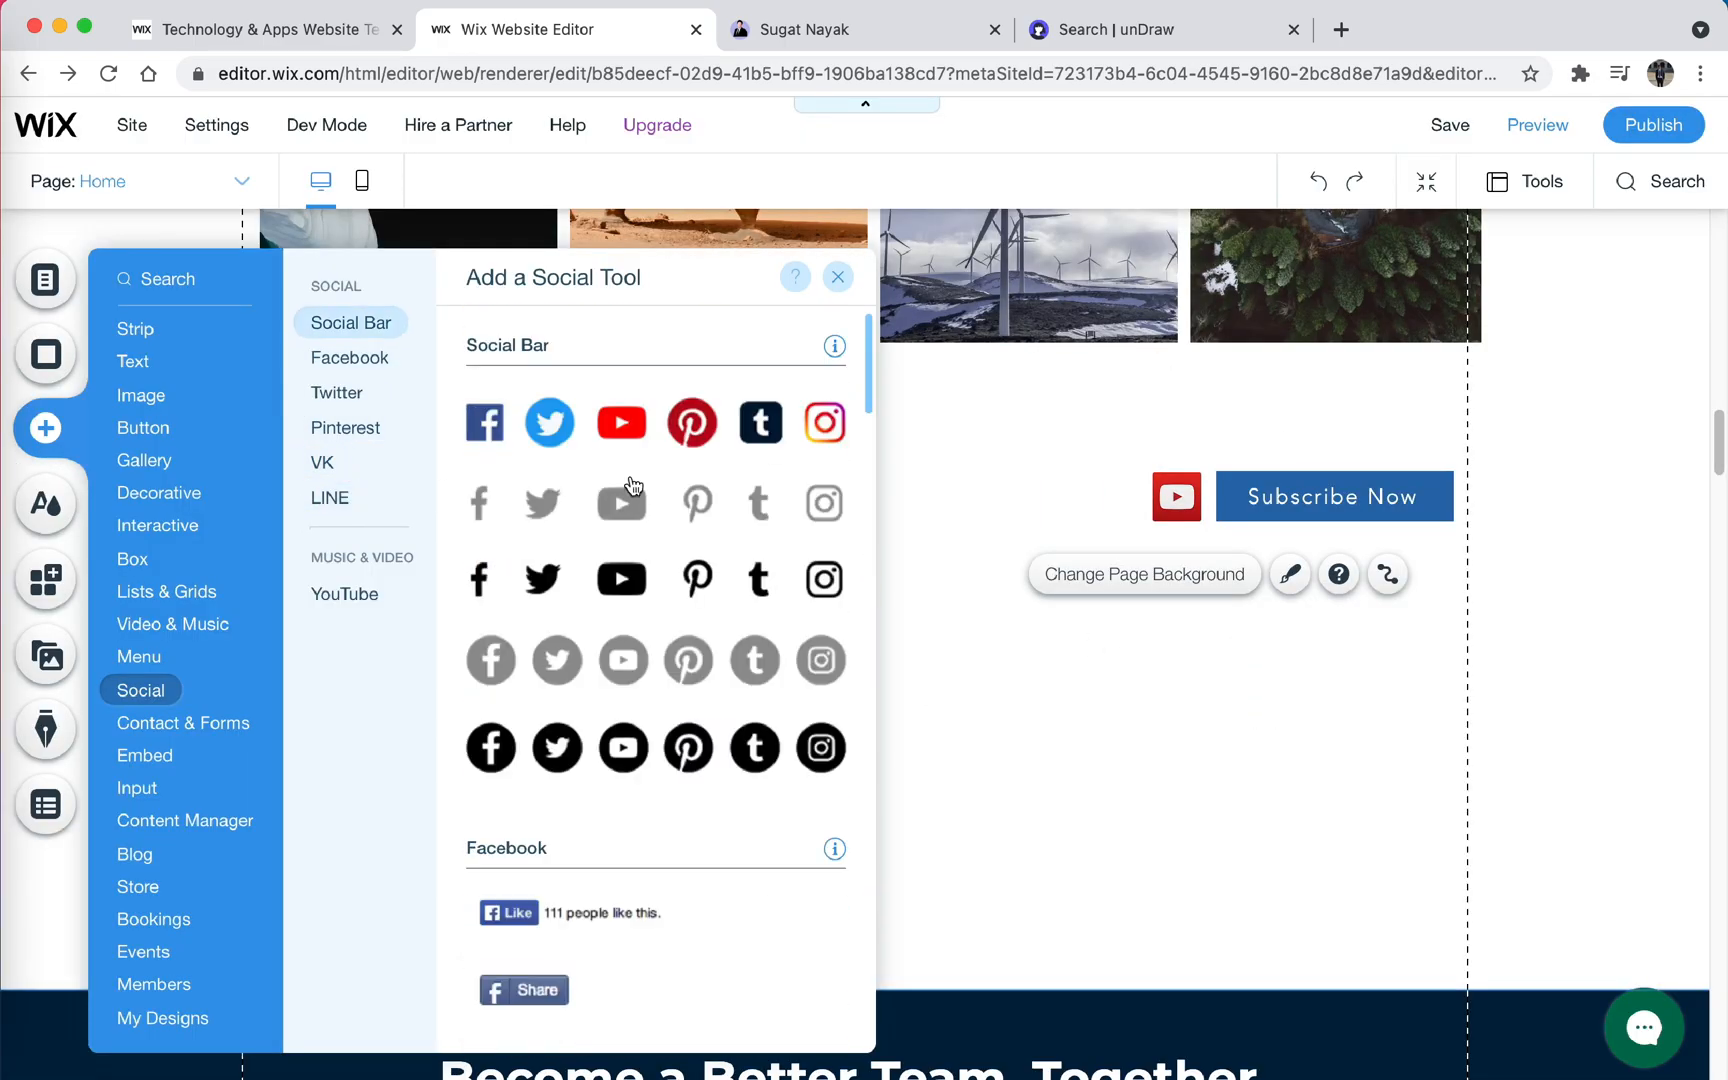
pyautogui.click(176, 762)
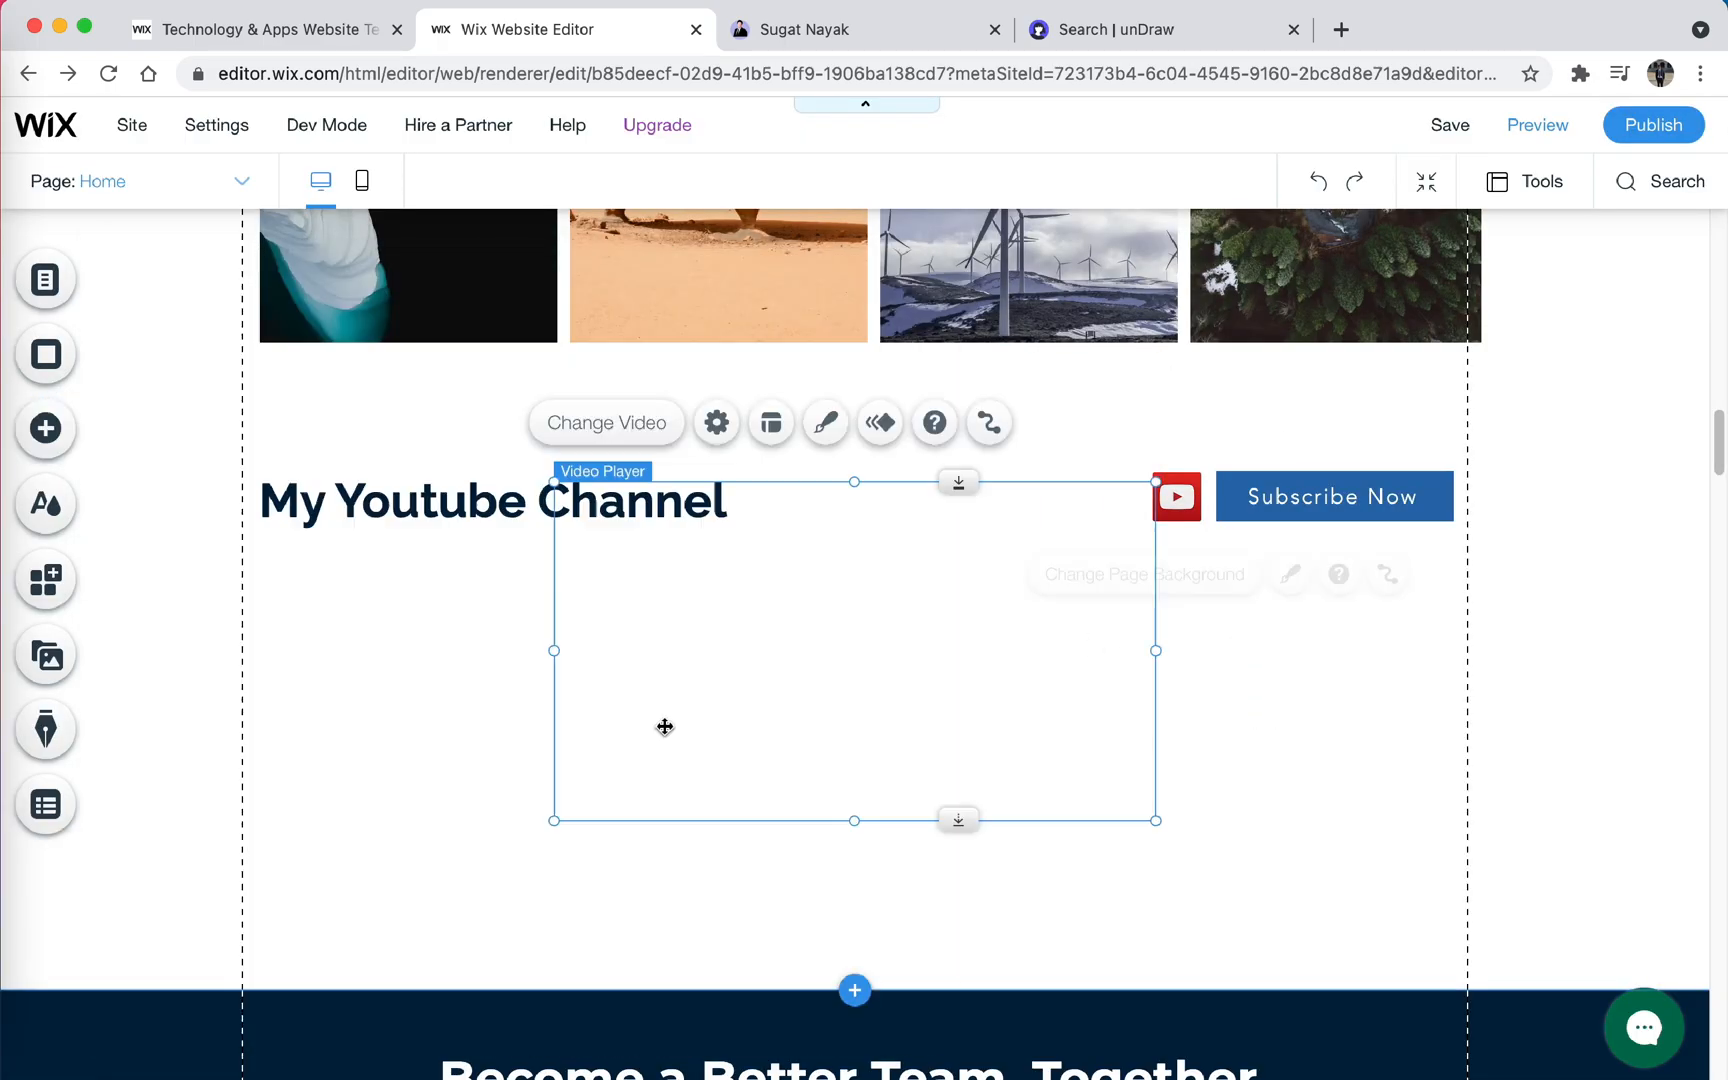
pyautogui.moveTo(663, 725); pyautogui.dragTo(370, 860)
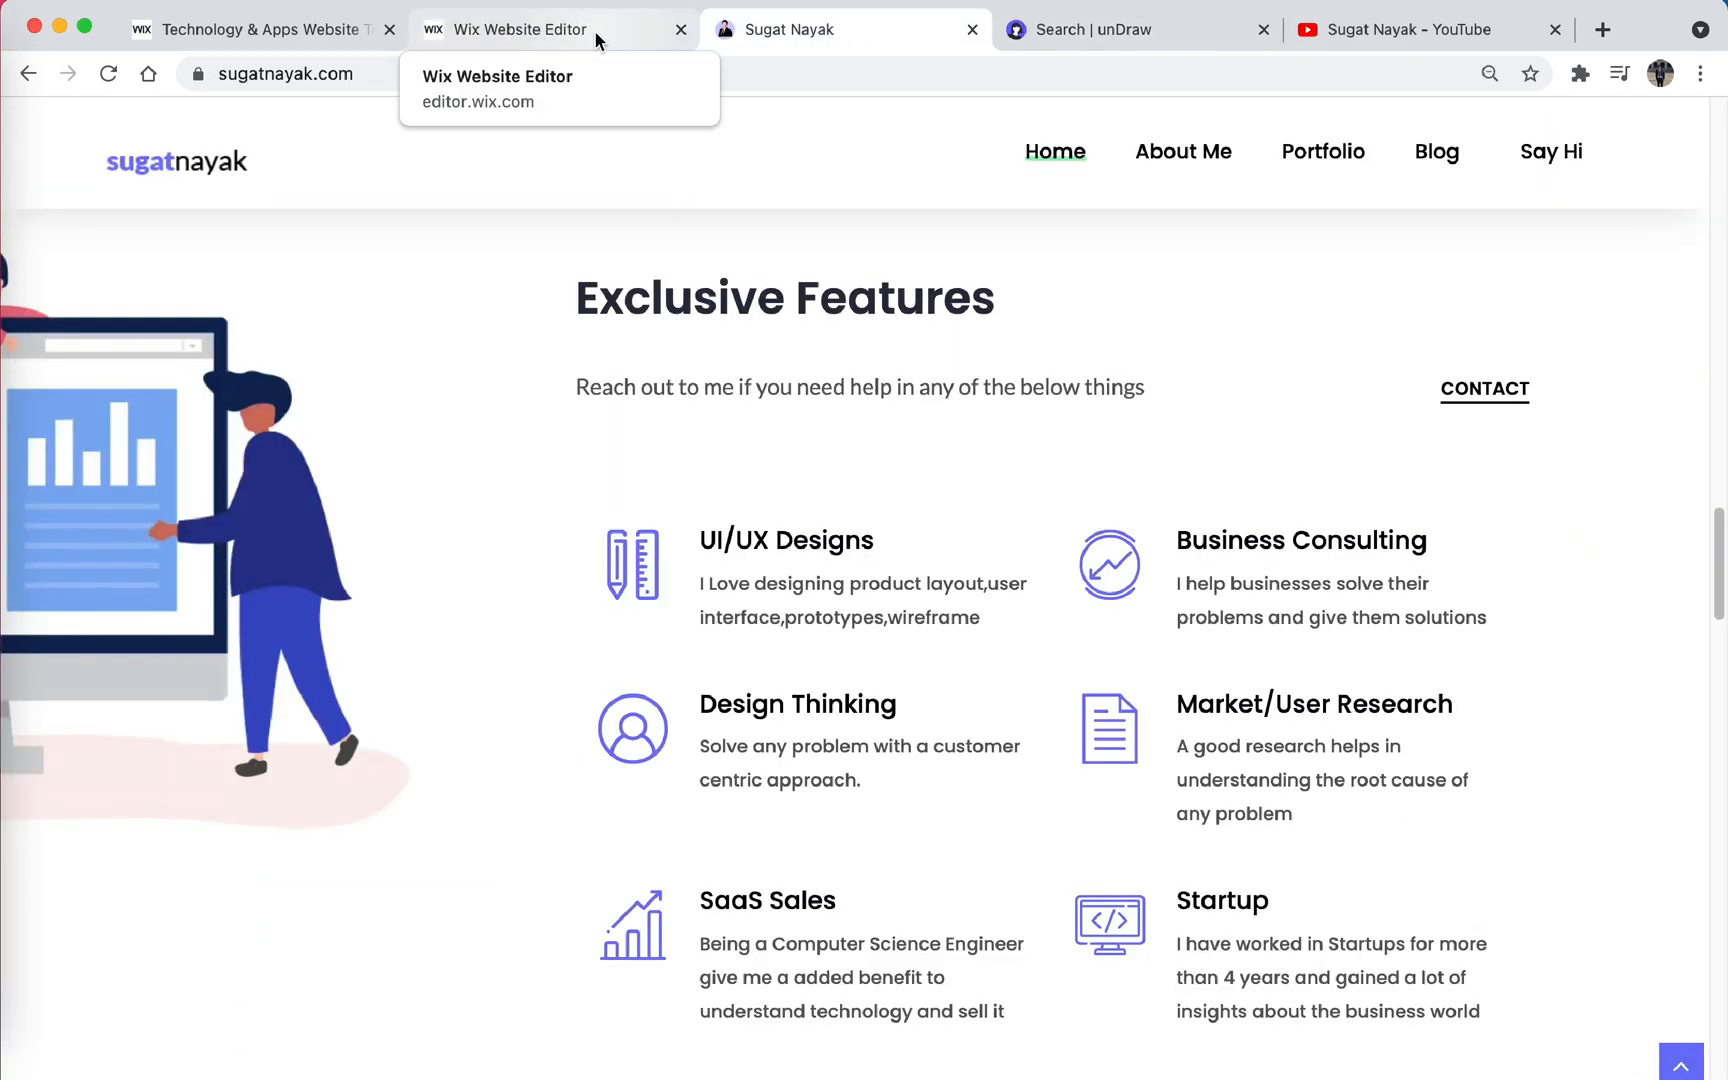
# - Add an "Exclusive Features" heading with "Reach out to me if you need any help", a Contact Me button and an uploaded illustration
pyautogui.click(594, 30)
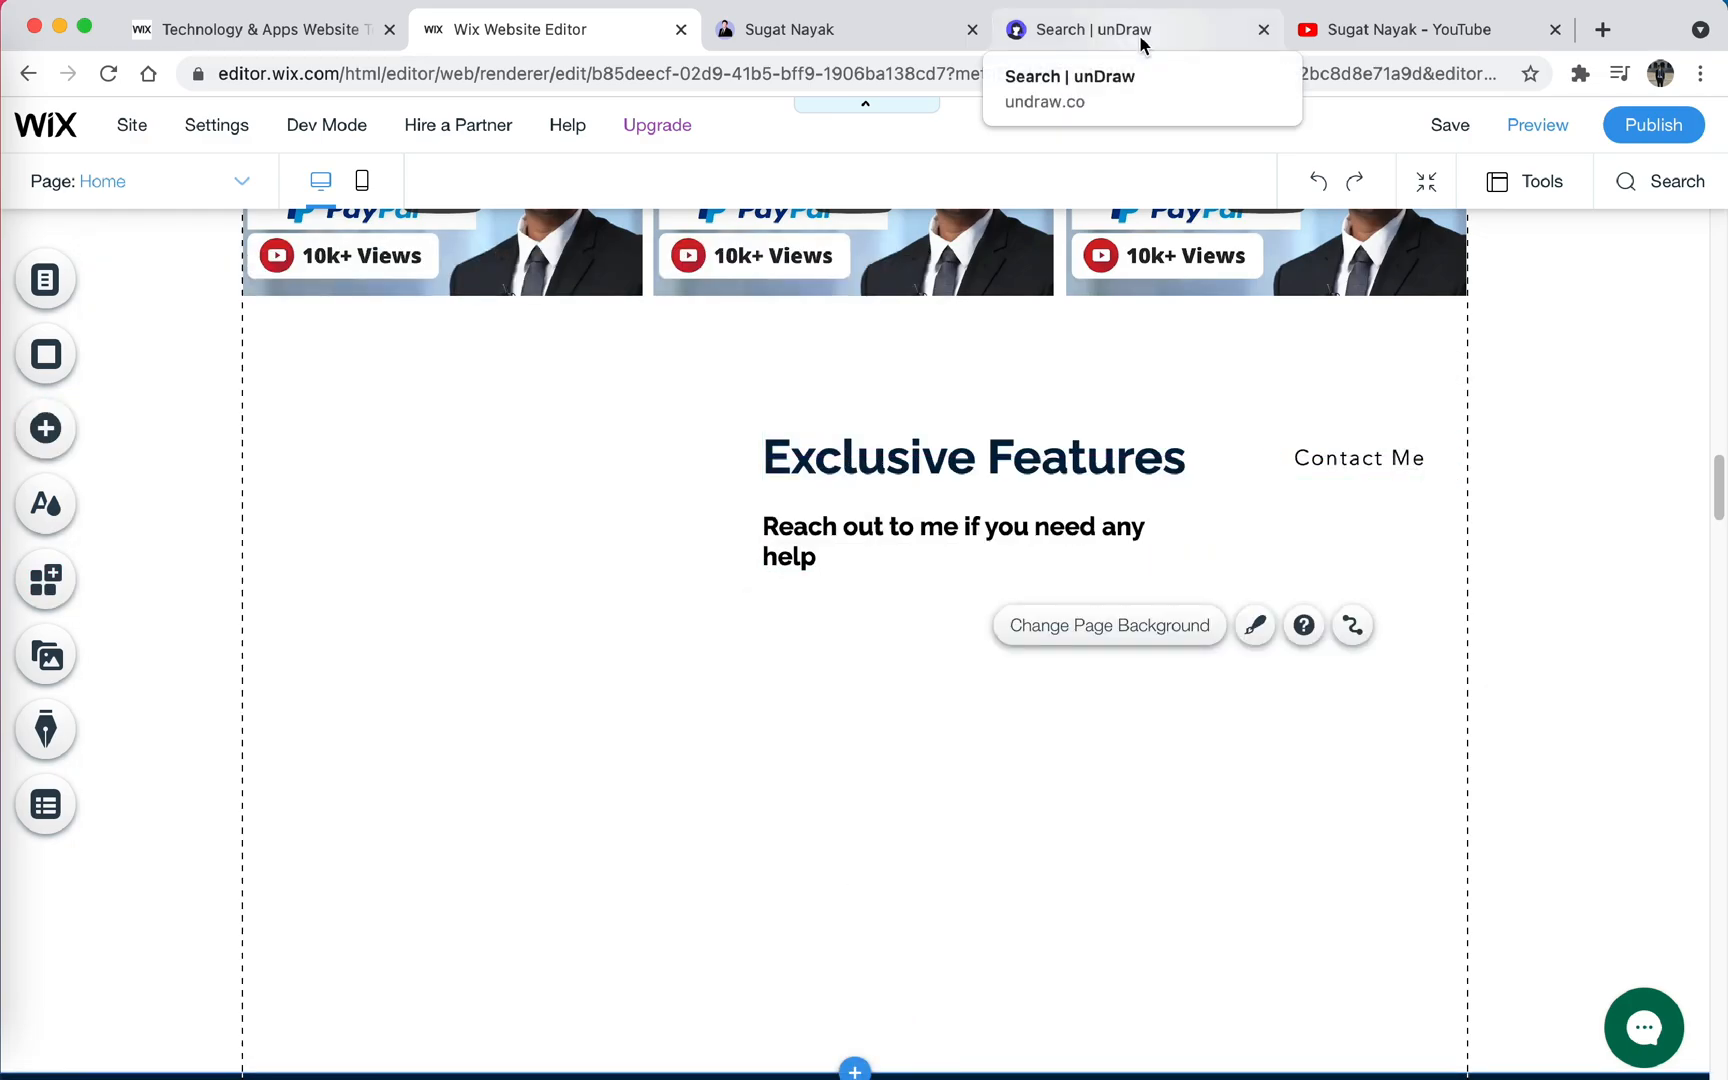
pyautogui.click(1141, 44)
pyautogui.scroll(-10, 929, 578)
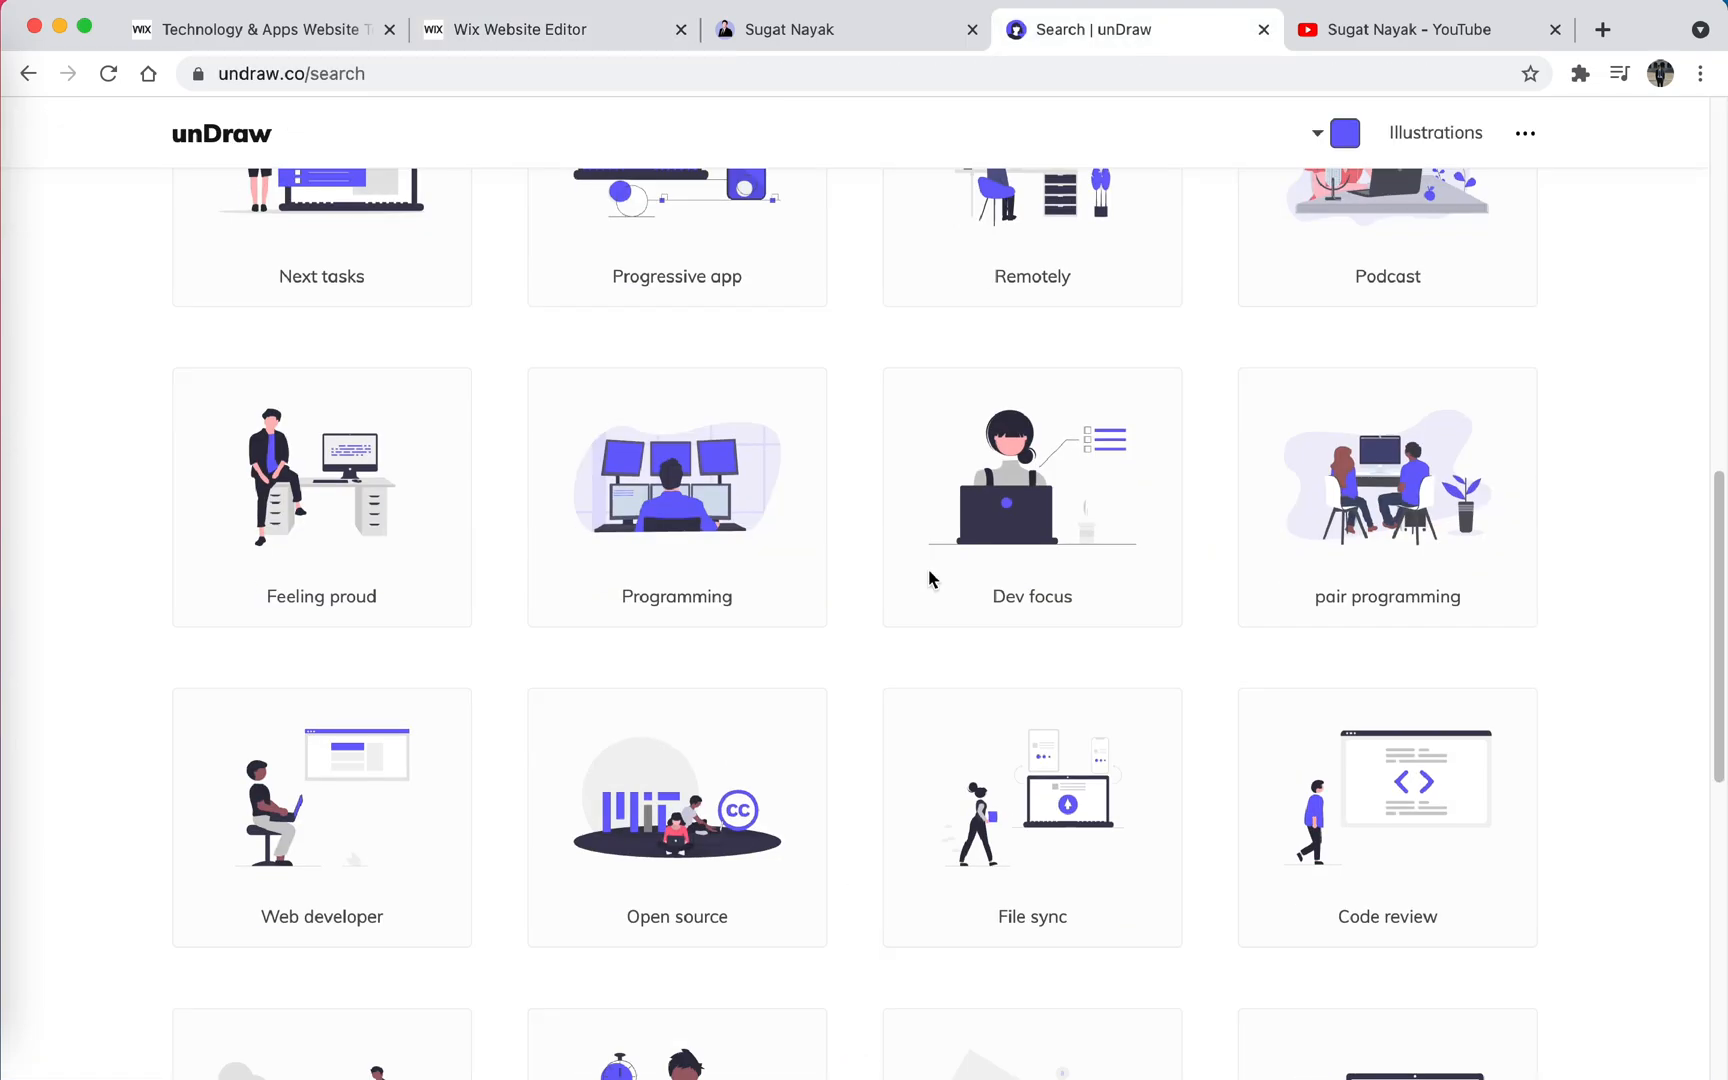
pyautogui.scroll(10, 714, 760)
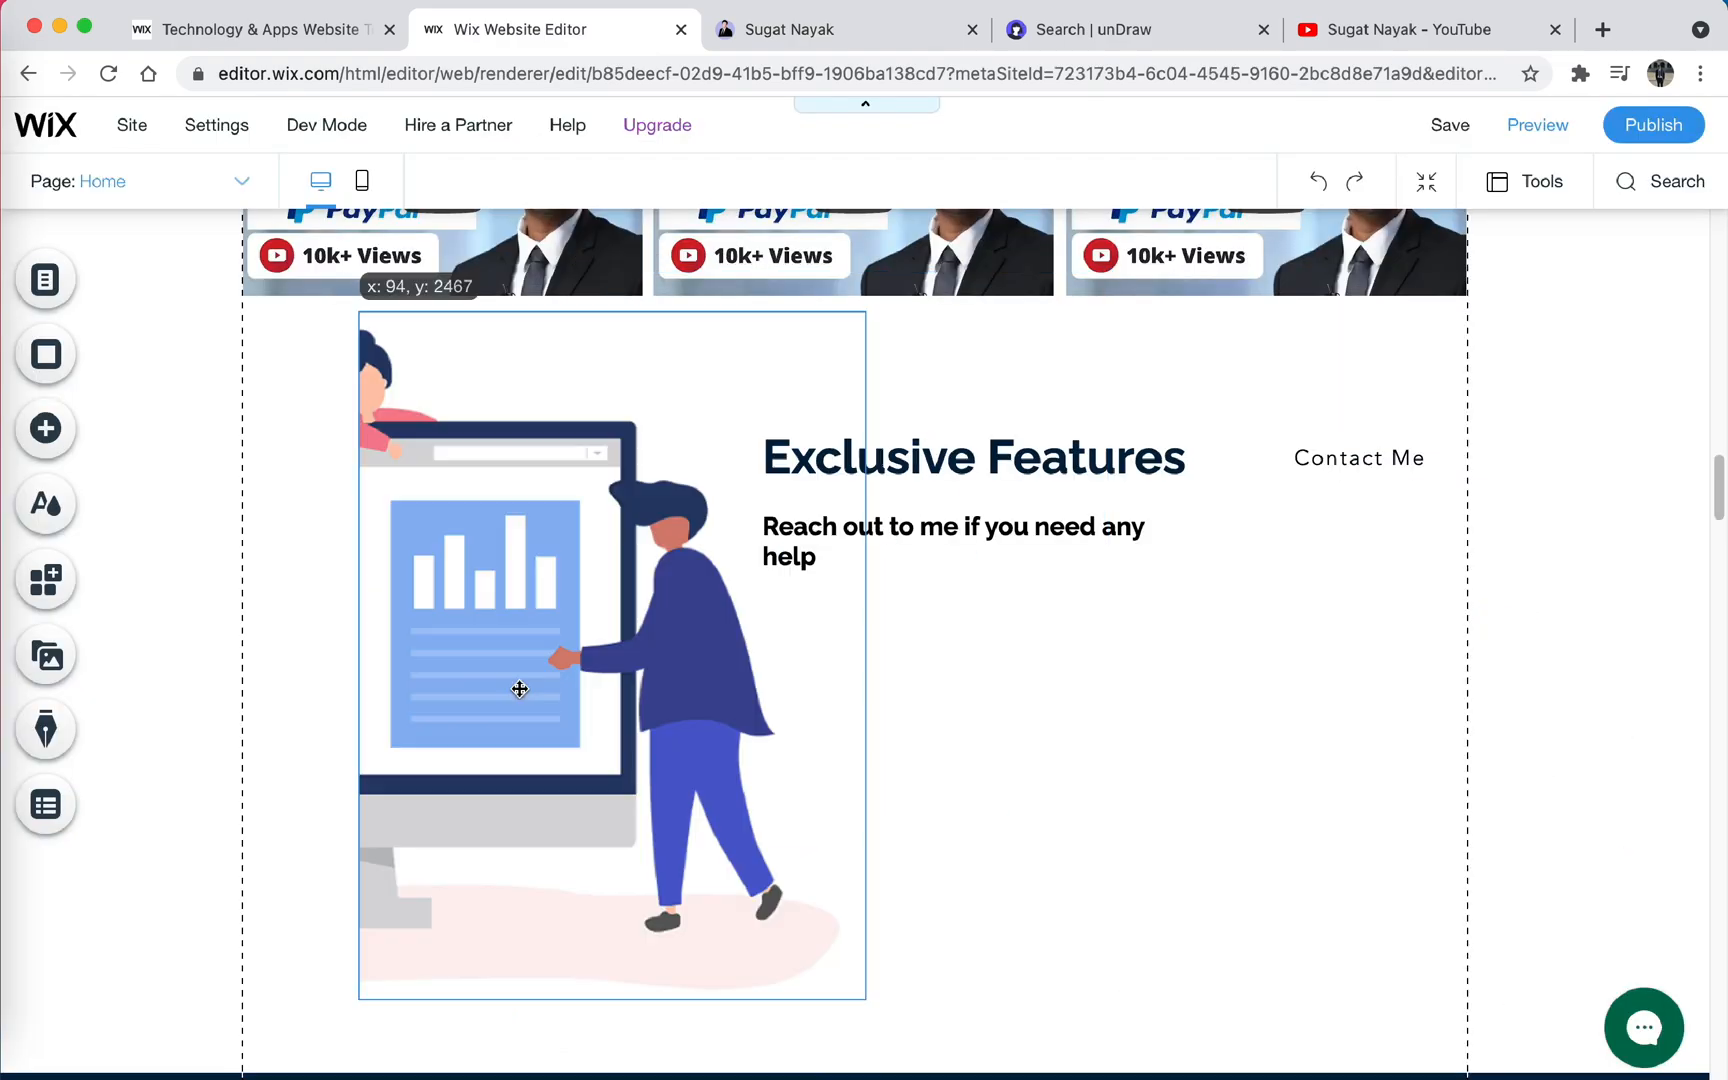
pyautogui.click(868, 31)
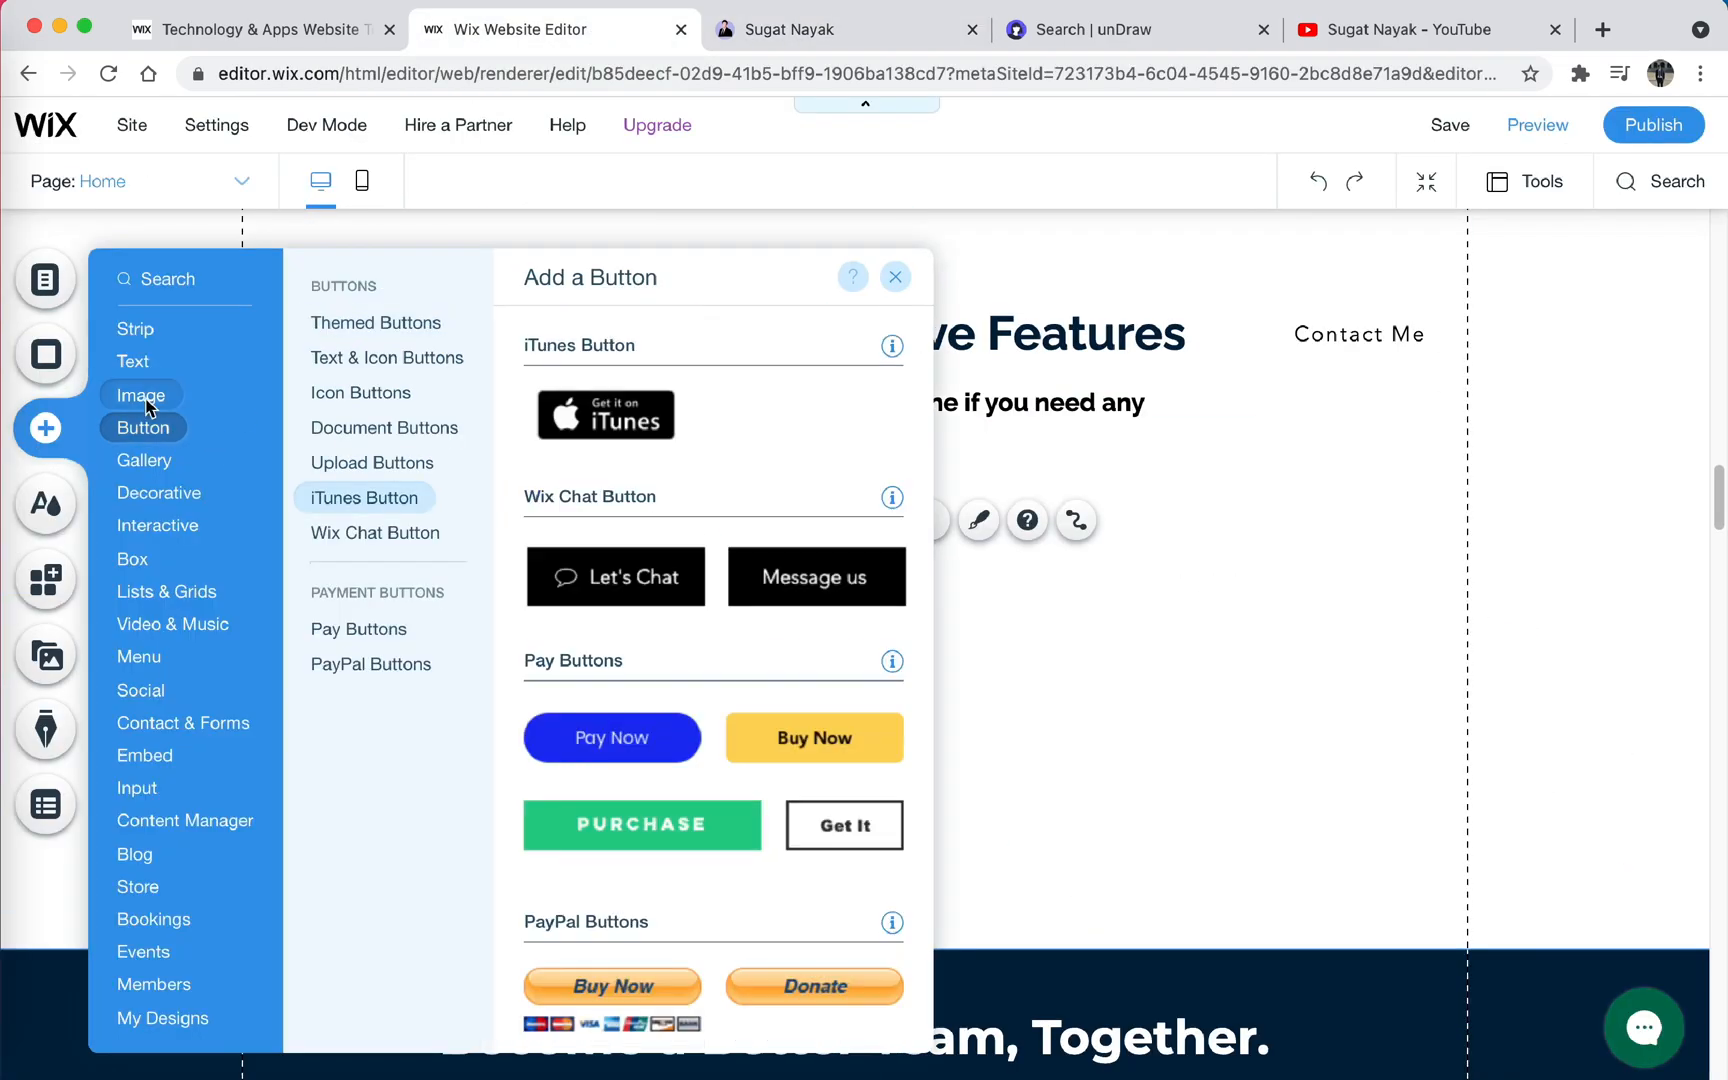
pyautogui.click(147, 400)
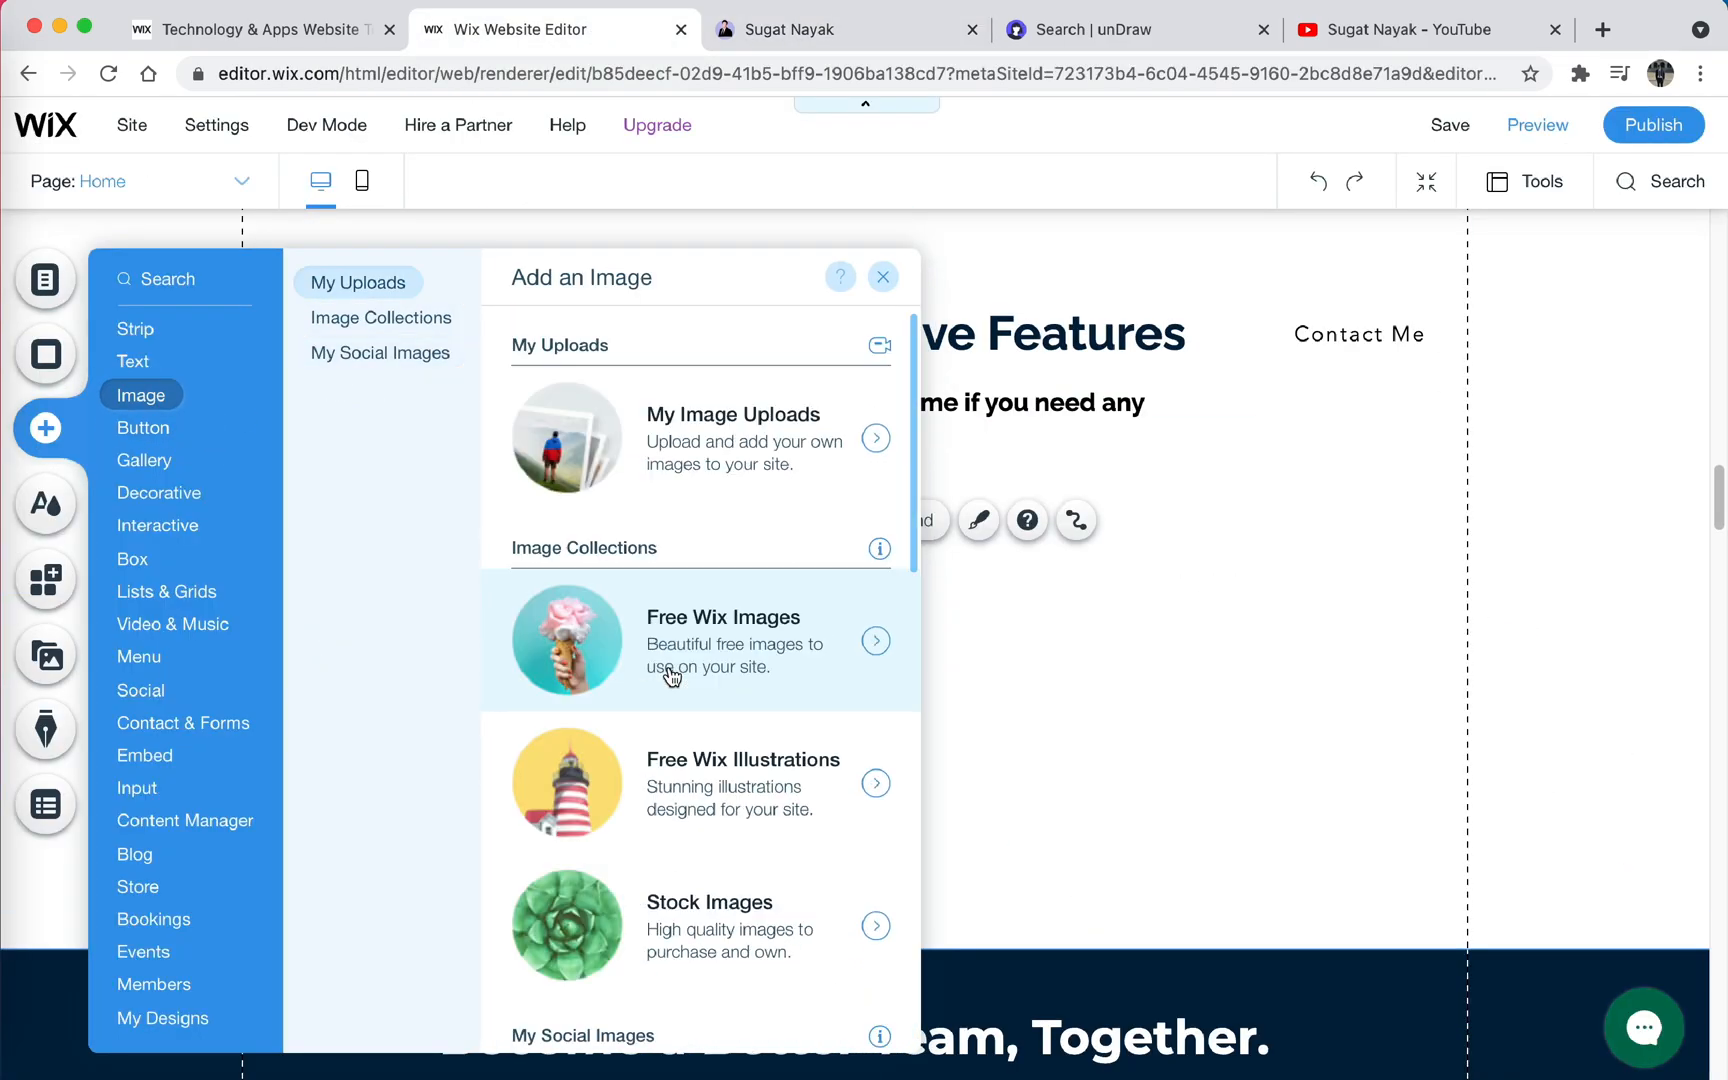
# - Add a paper-plane icon with a blue "UI/UX Design" title and the text "I Love designing product layout, user interface,prototypes,wireframe" under Exclusive Features
pyautogui.click(143, 428)
pyautogui.click(361, 393)
pyautogui.scroll(-2, 770, 540)
pyautogui.moveTo(660, 451)
pyautogui.mouseDown()
pyautogui.moveTo(800, 546)
pyautogui.moveTo(806, 524)
pyautogui.mouseUp()
pyautogui.click(935, 414)
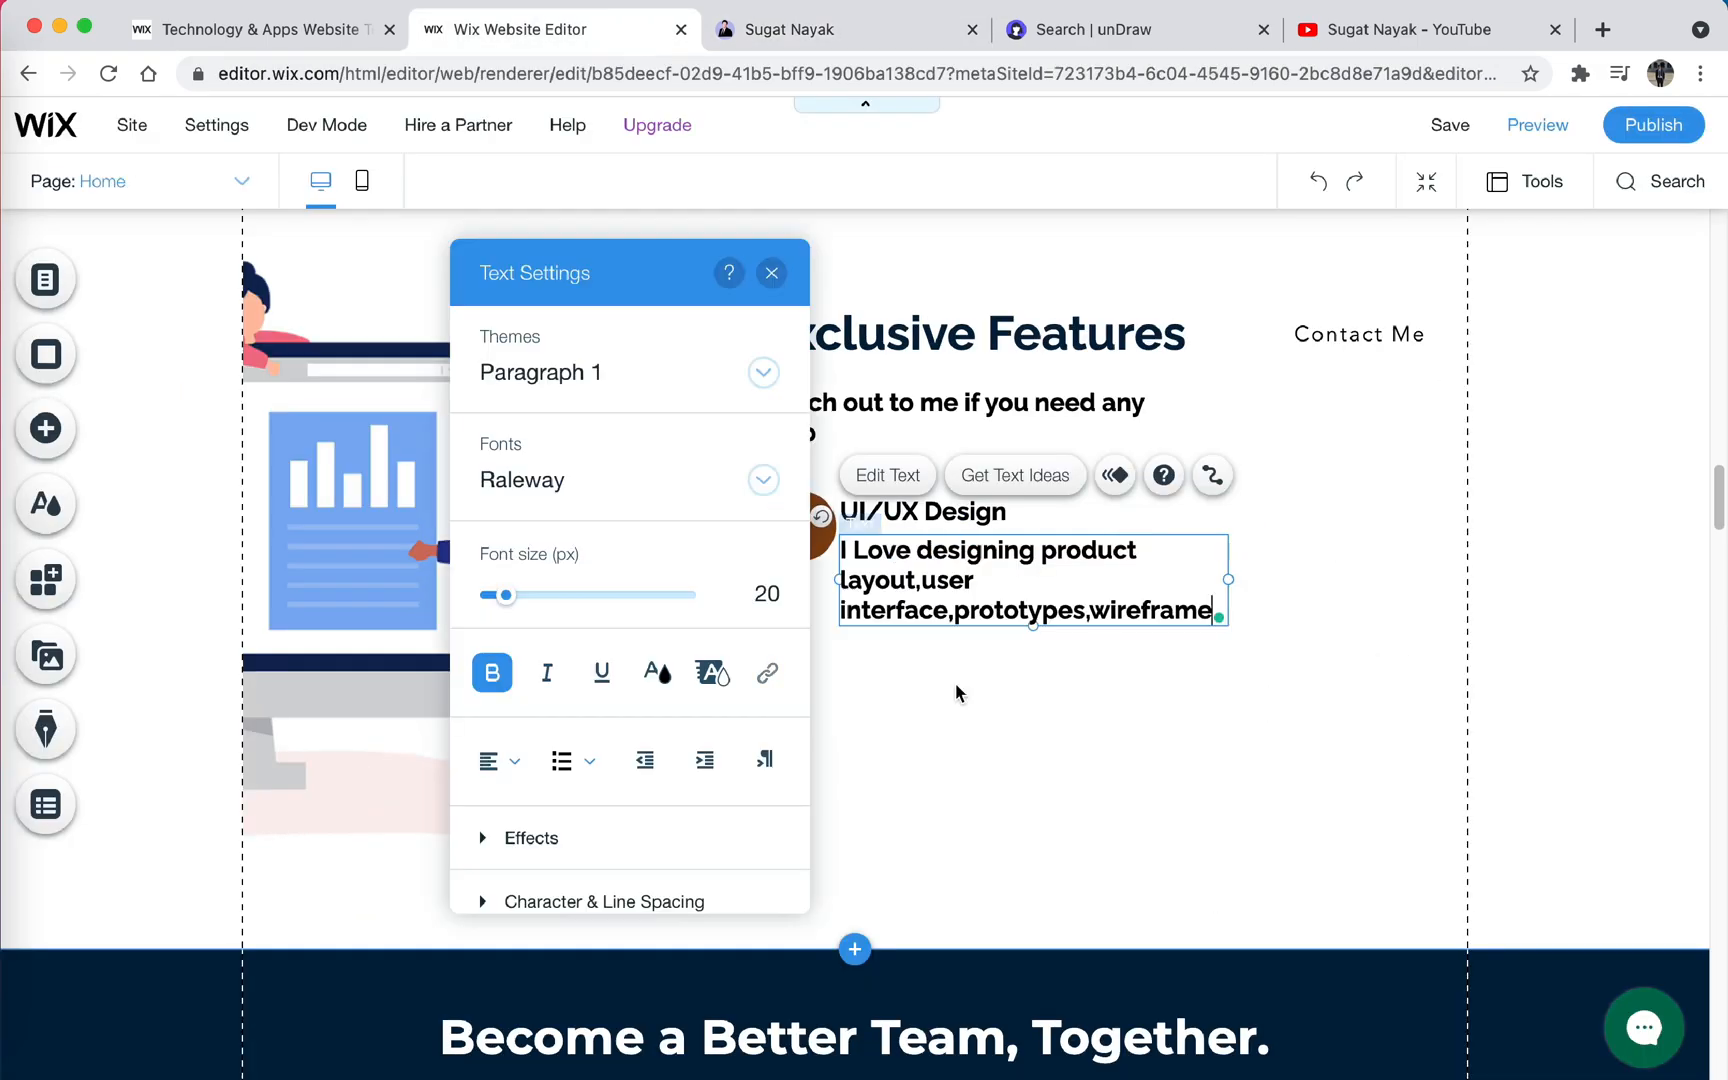
pyautogui.click(1148, 548)
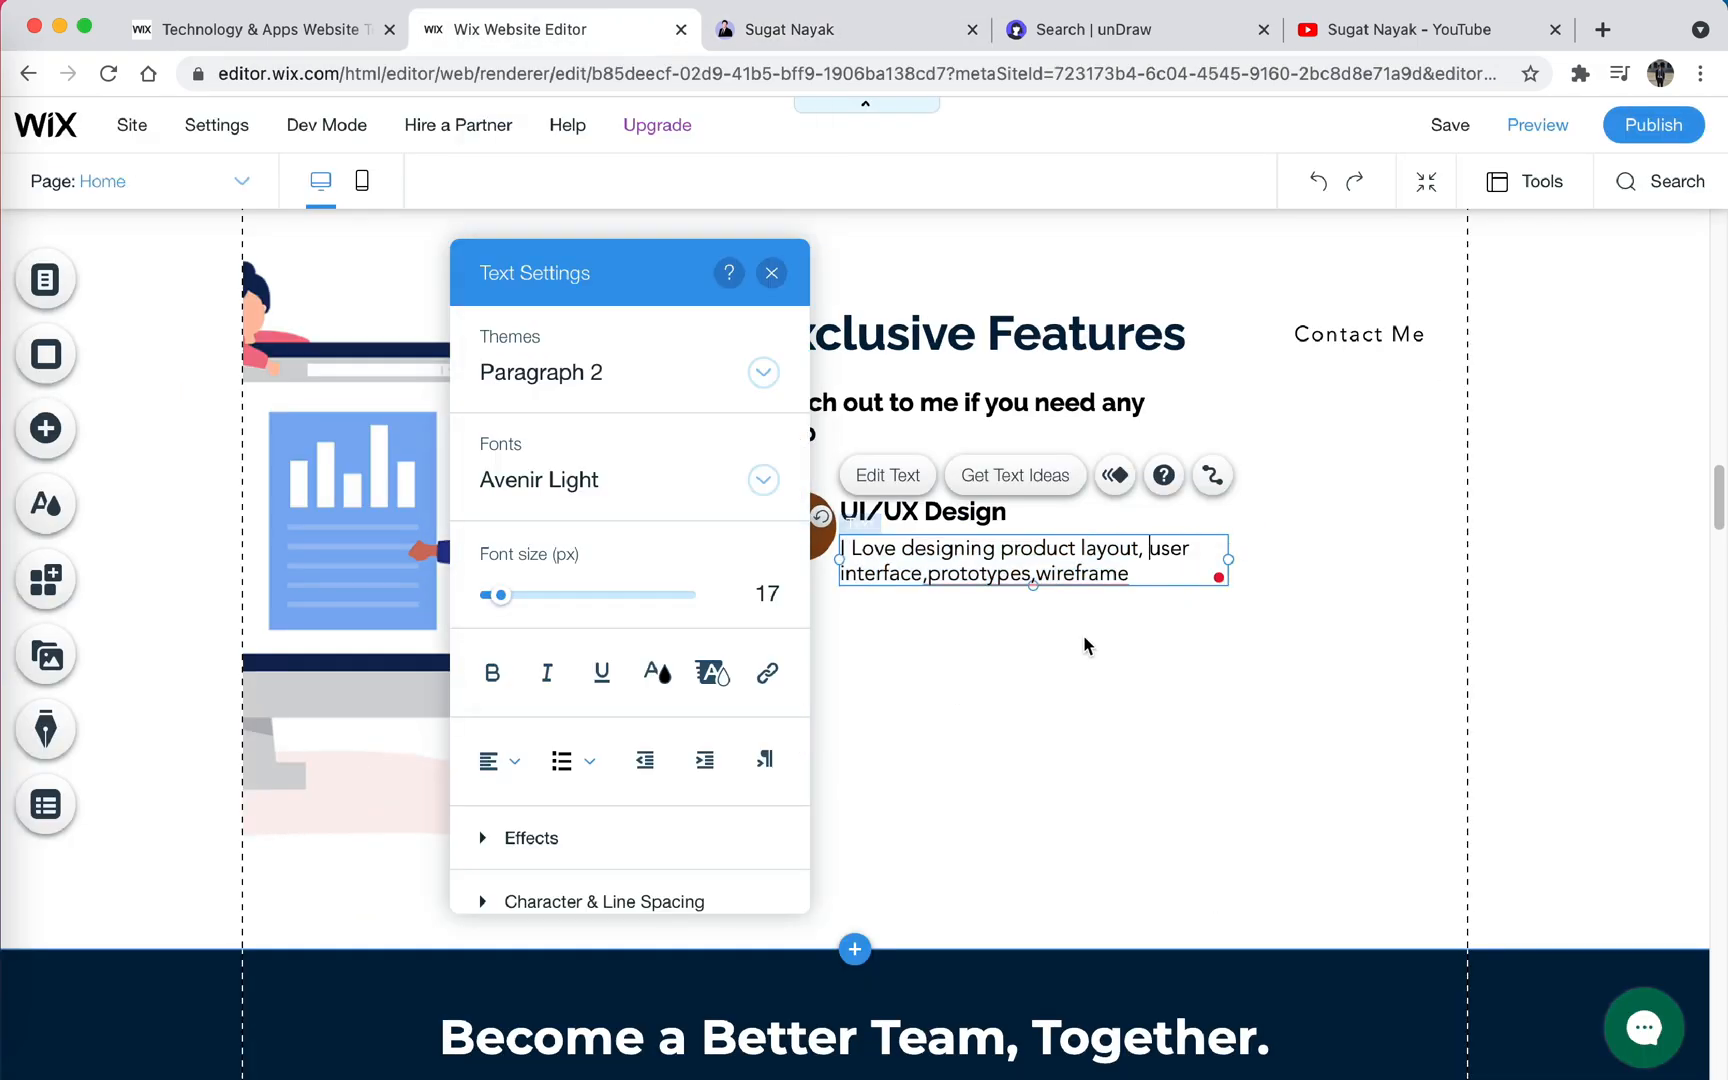
pyautogui.moveTo(780, 528); pyautogui.dragTo(774, 527)
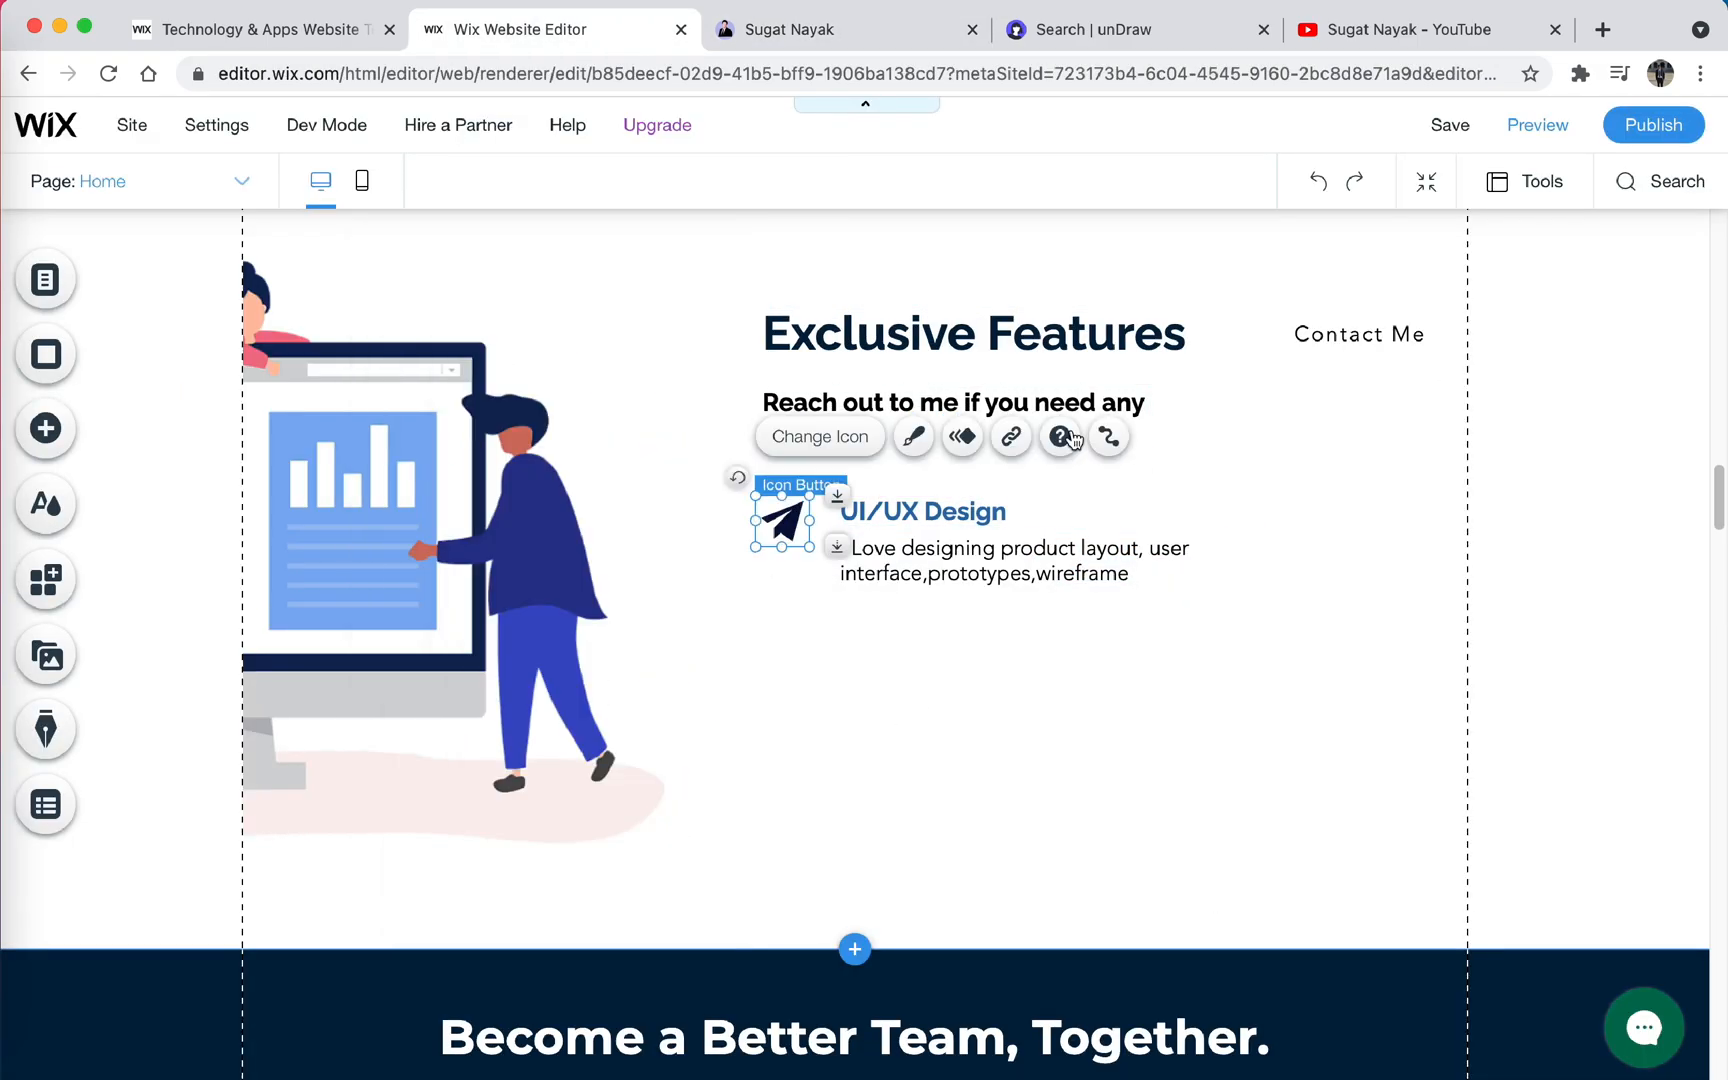
# - Duplicate the UI/UX Design feature block into a two-column grid beside the illustration
pyautogui.moveTo(1306, 612); pyautogui.dragTo(1292, 868)
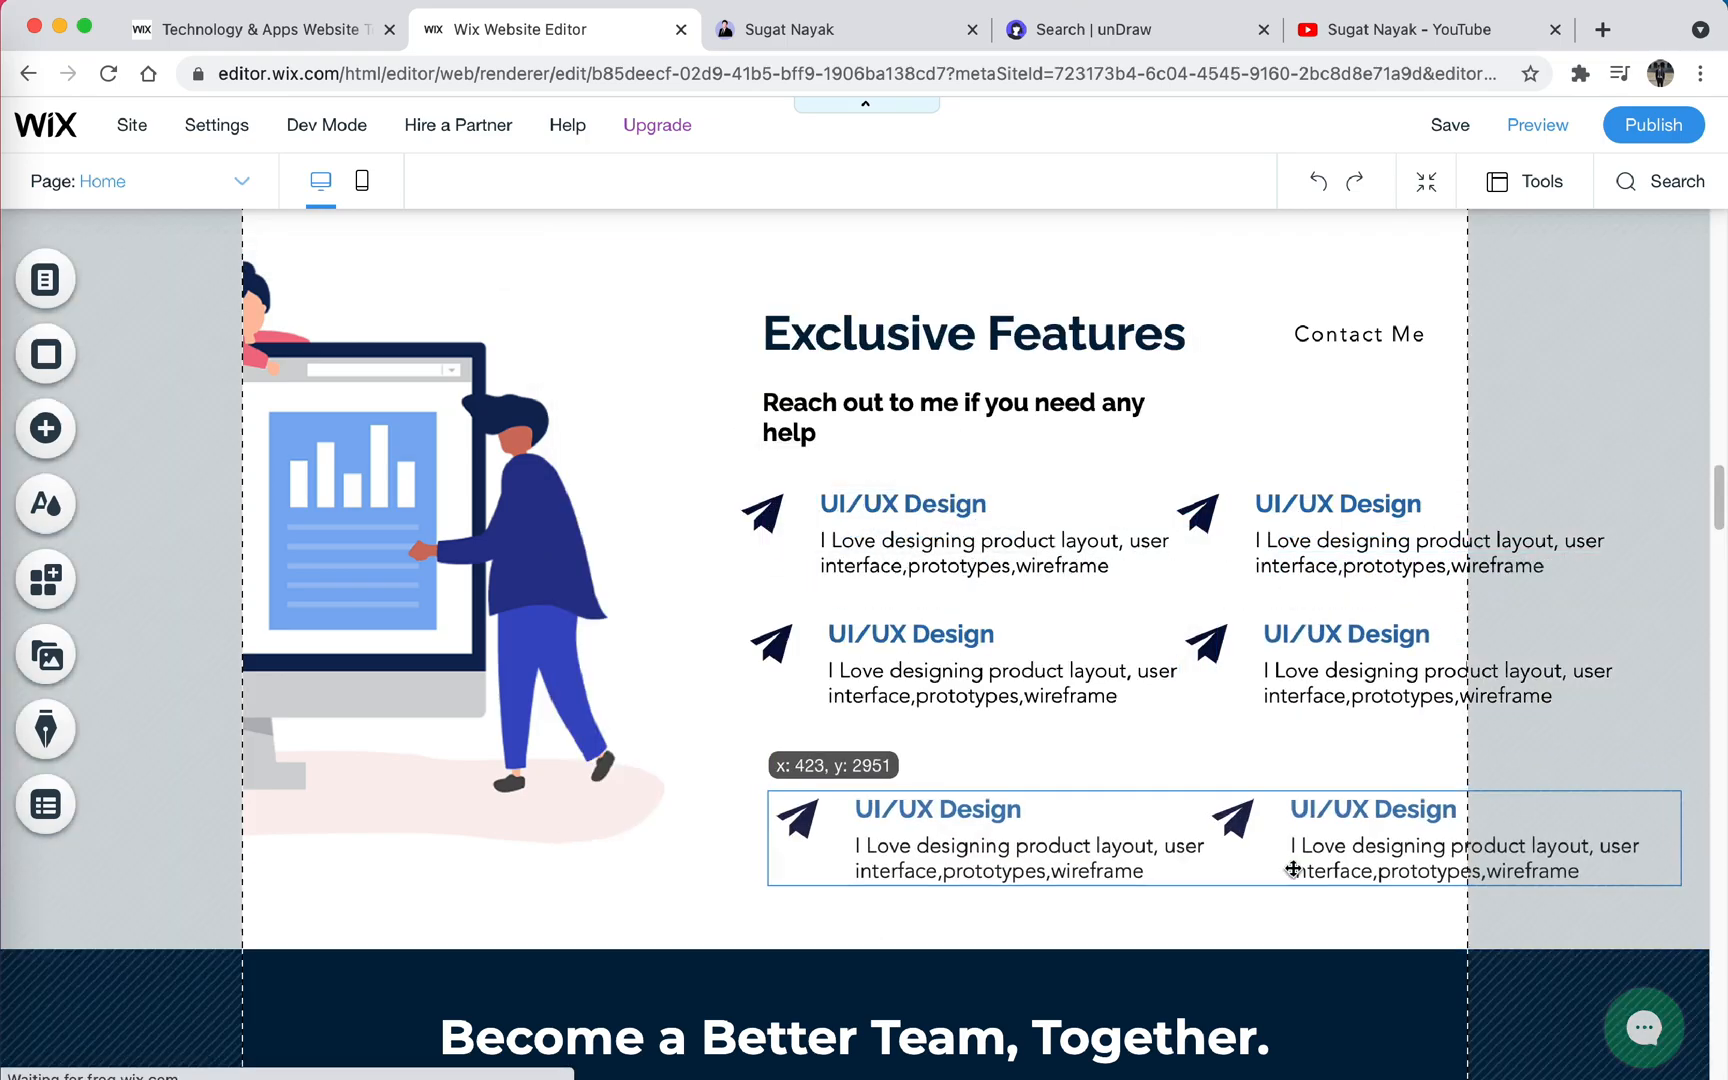
pyautogui.moveTo(1085, 847); pyautogui.dragTo(1049, 810)
pyautogui.click(600, 480)
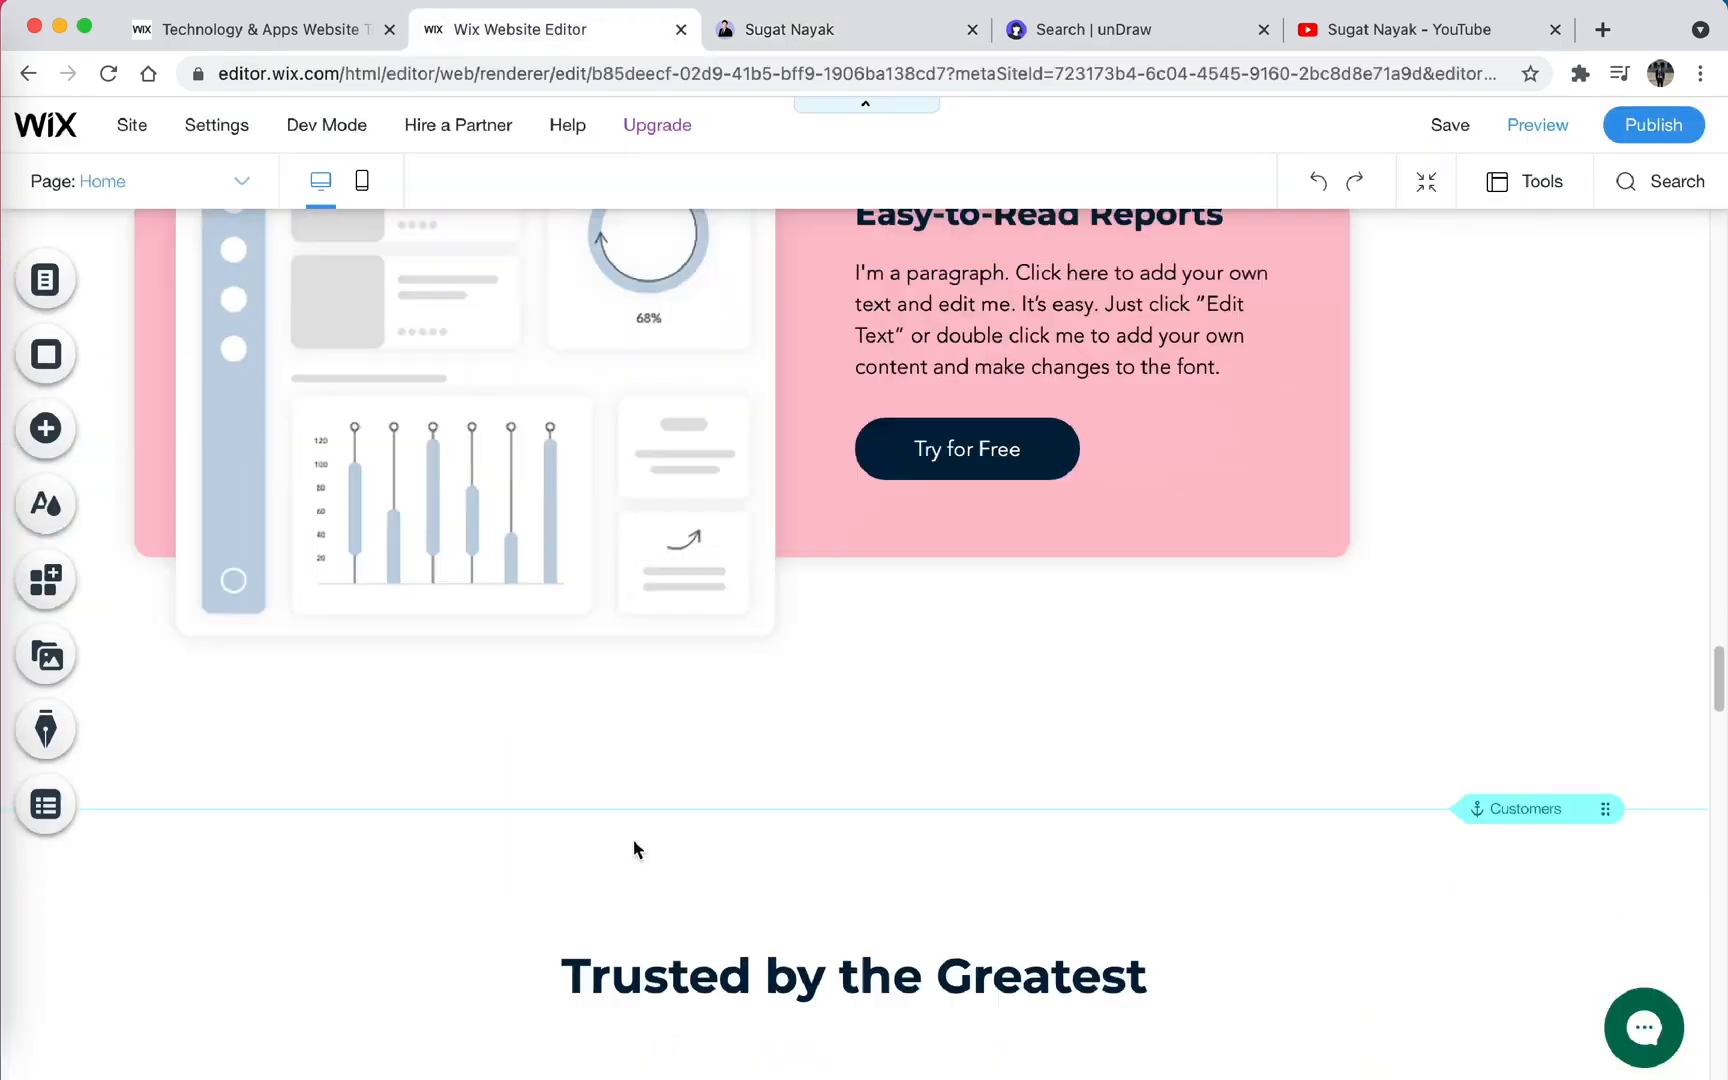
# - Create a Testimonials section headed "Check what my peers think about me" and place the rounded testimonial box below the heading
pyautogui.scroll(-1, 636, 845)
pyautogui.click(410, 706)
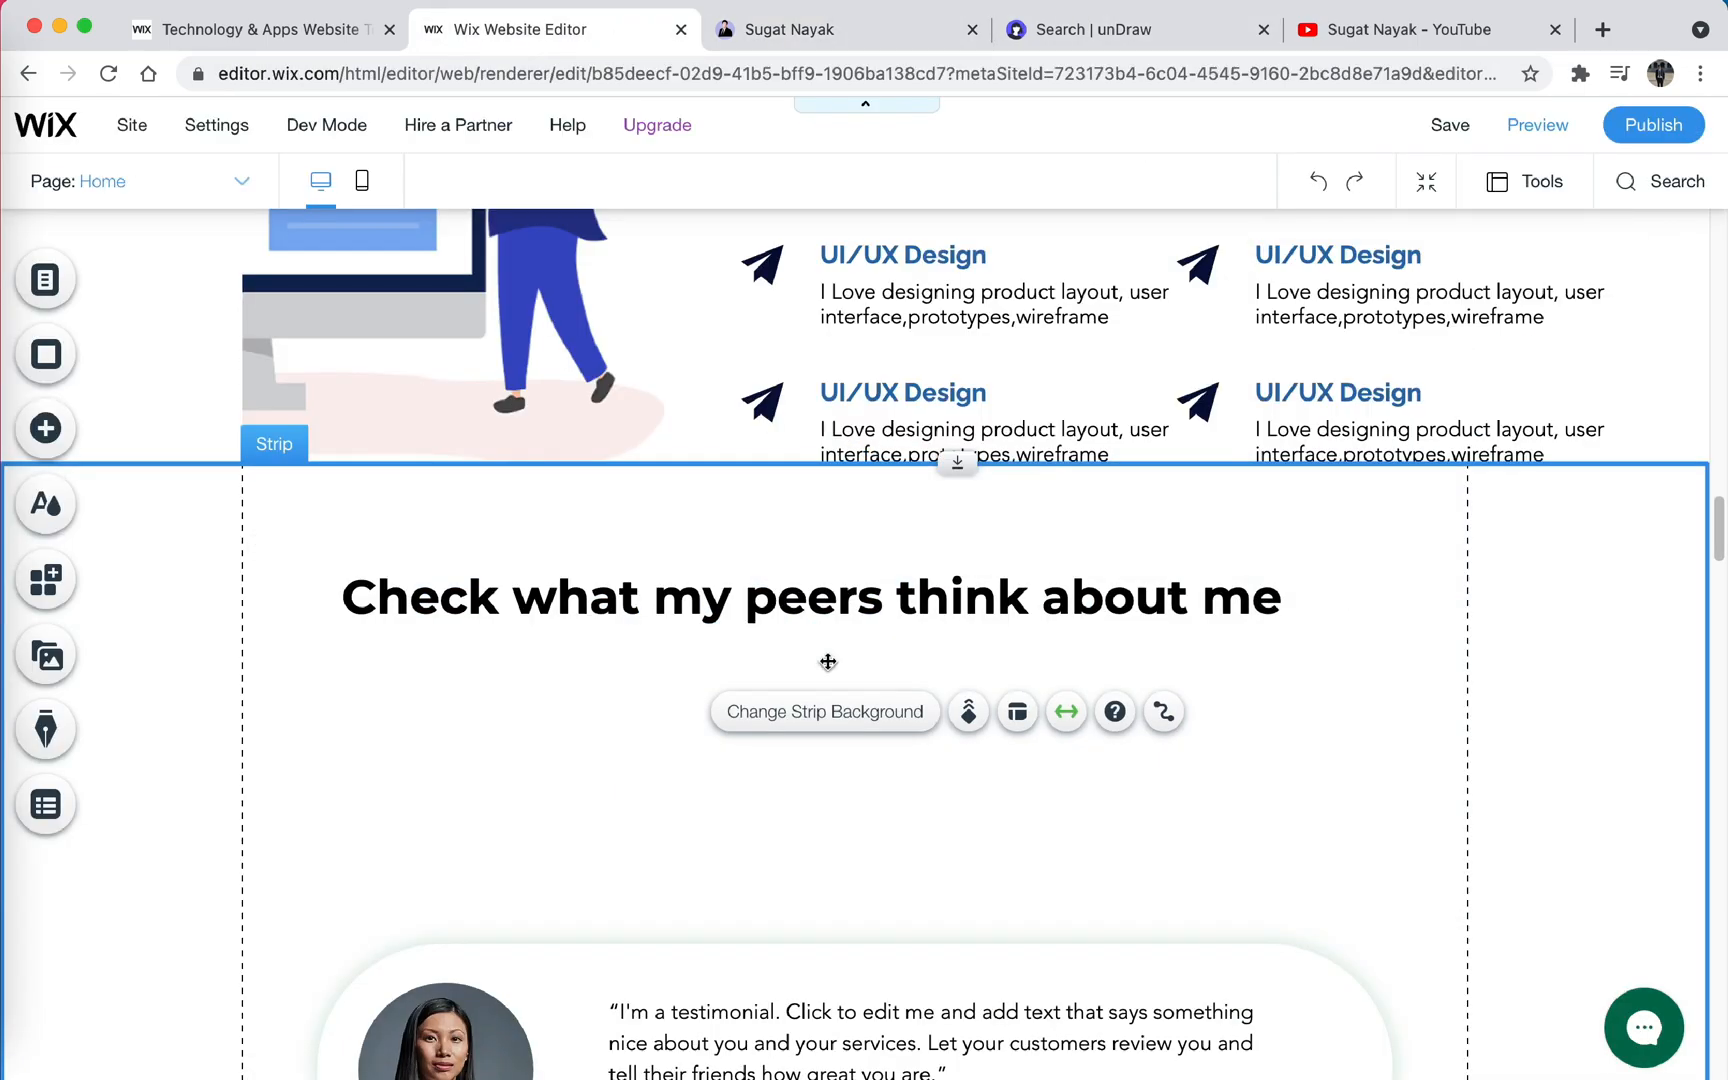
pyautogui.scroll(-2, 449, 534)
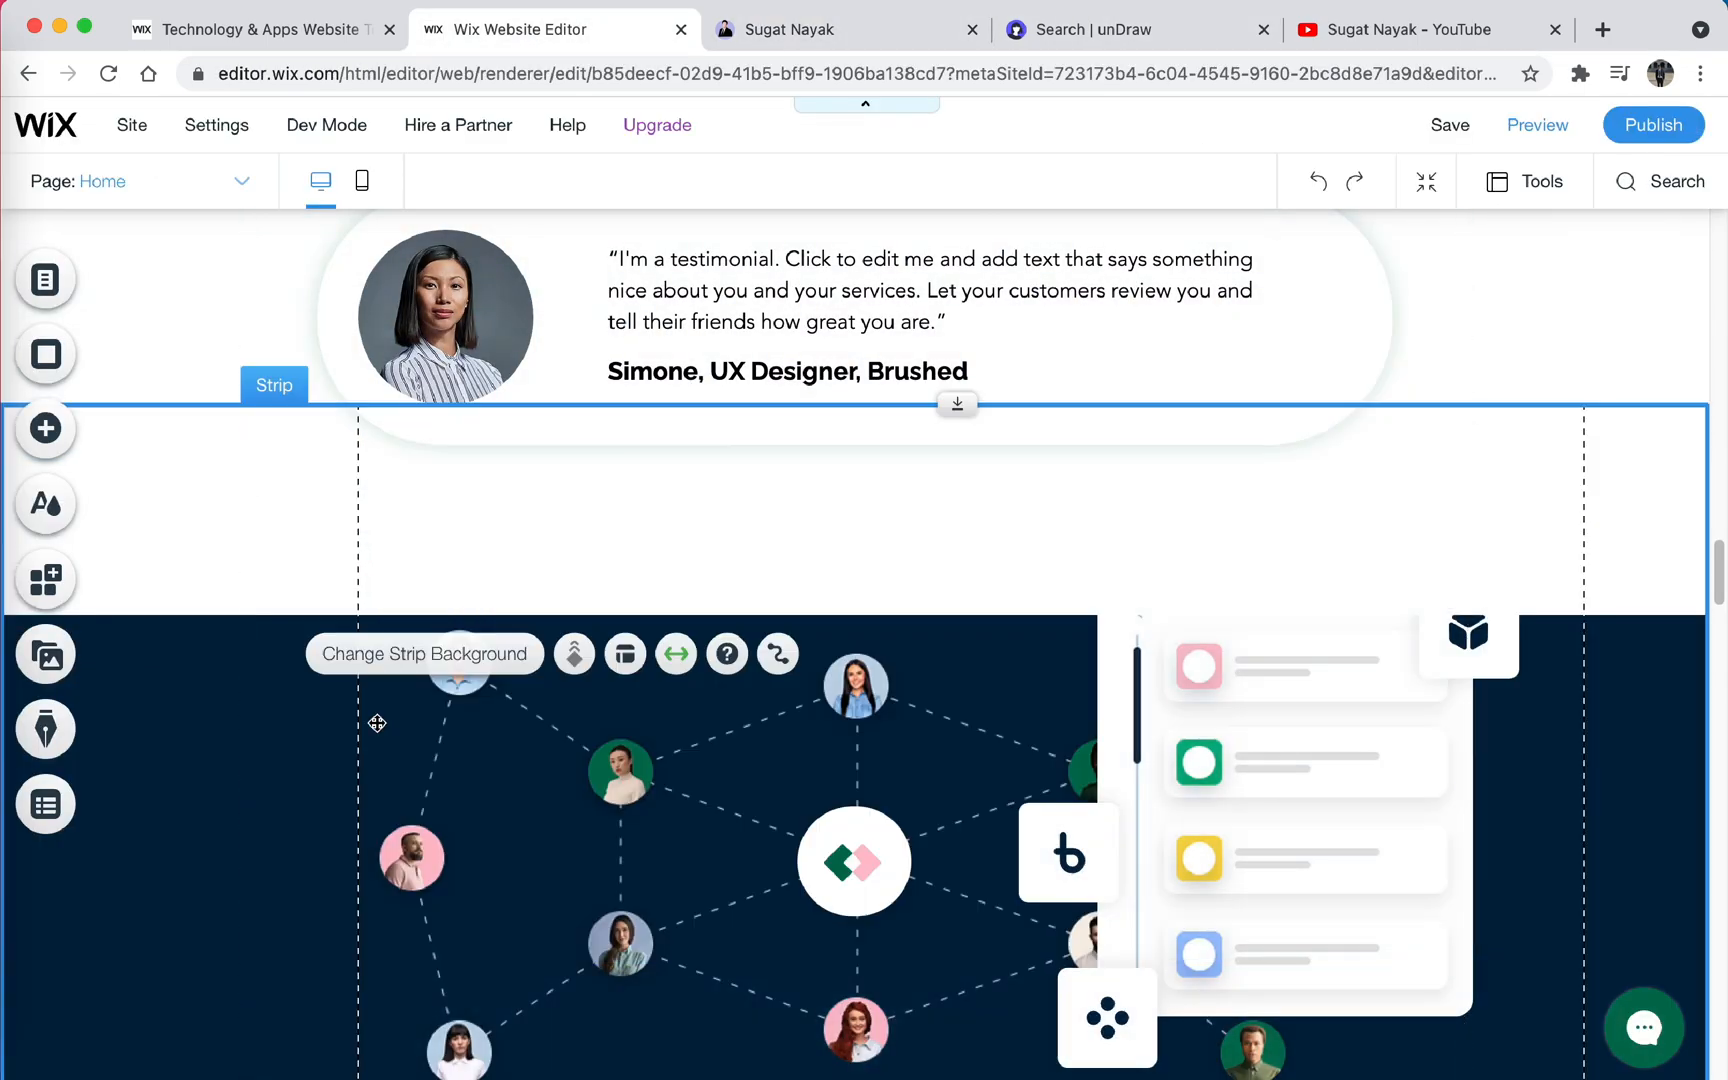
# - Build an Academics section with the subtitle "Key Learnings" and the KIIT, Texas McCombs and SPJIMR logos
pyautogui.click(1490, 682)
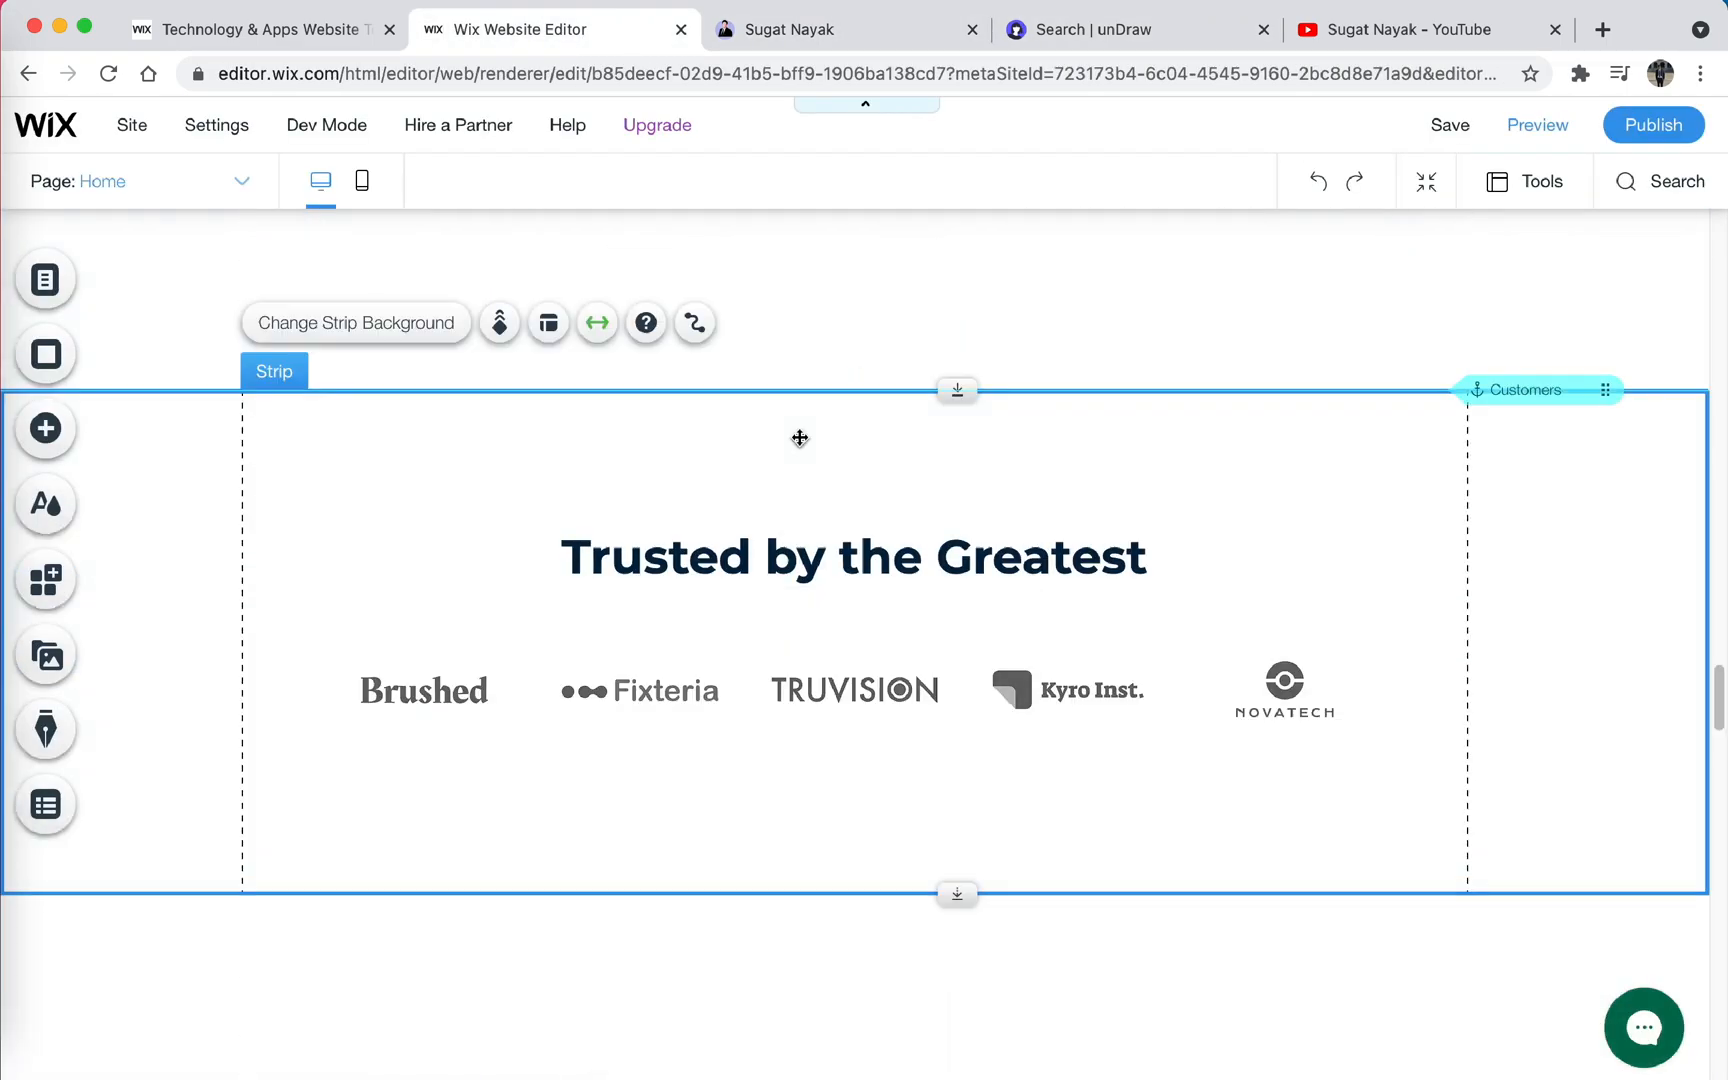
pyautogui.scroll(3, 718, 280)
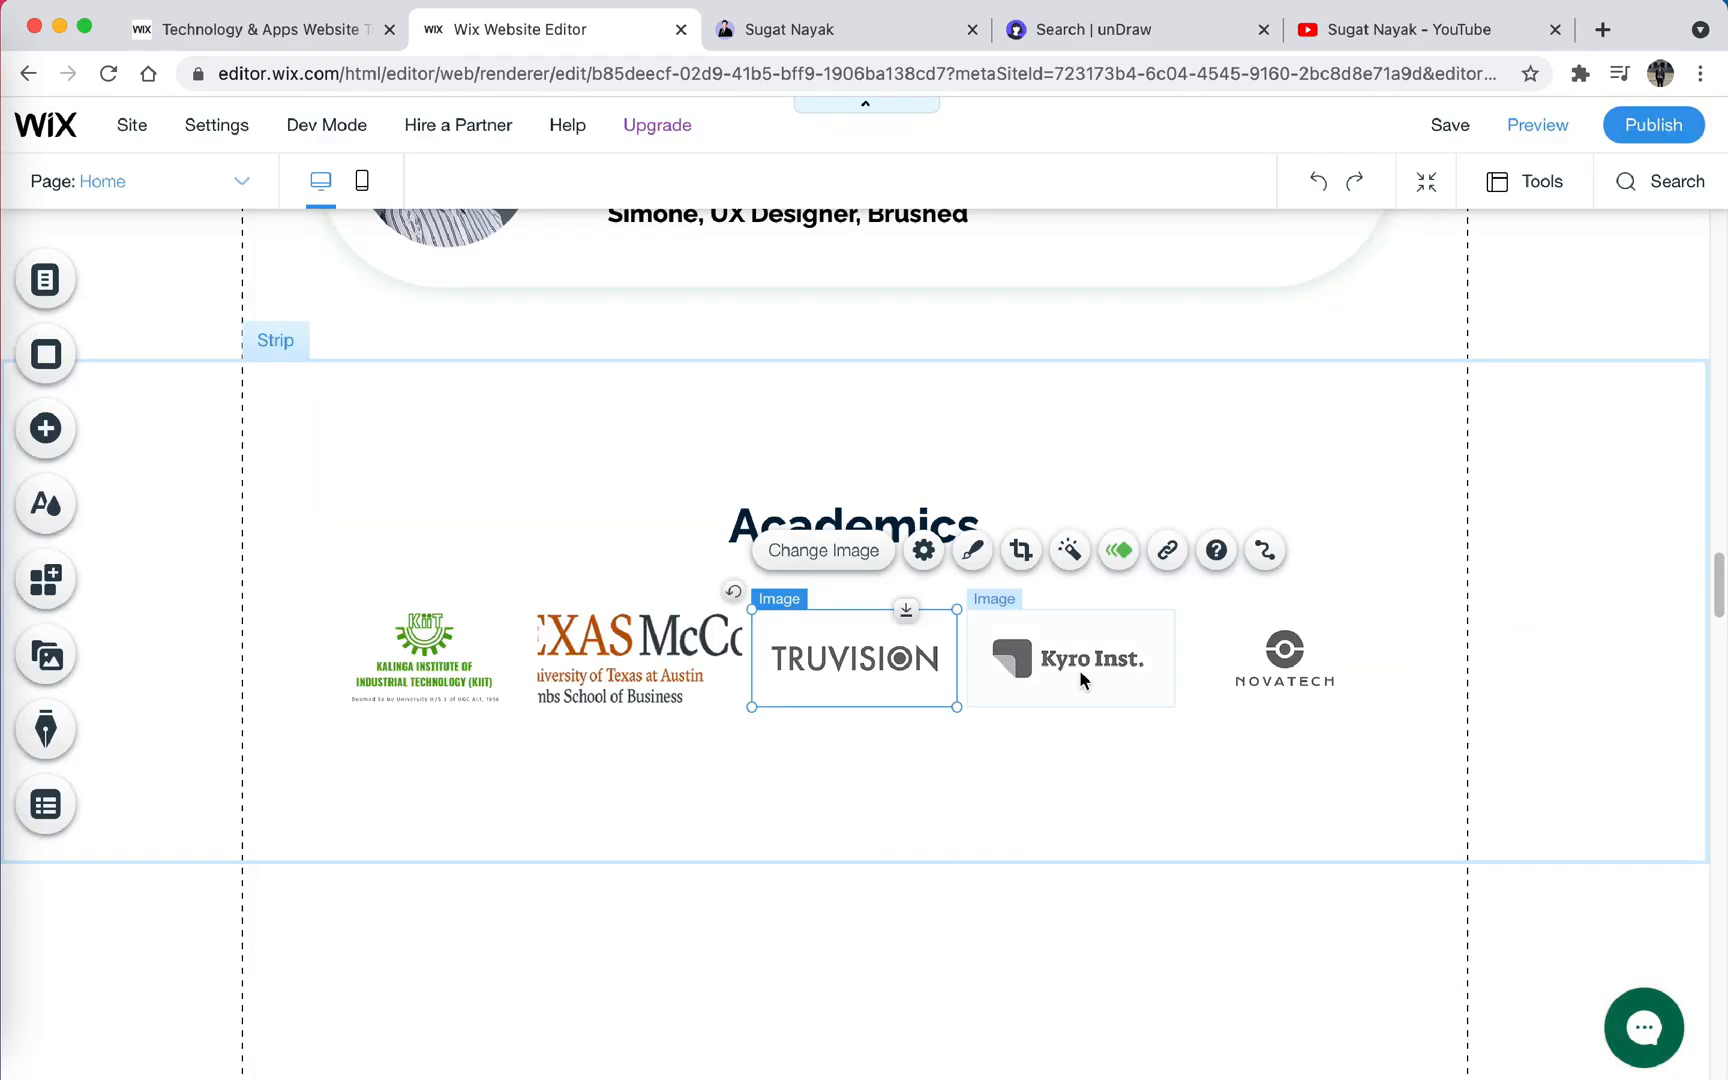
pyautogui.moveTo(858, 375); pyautogui.dragTo(858, 357)
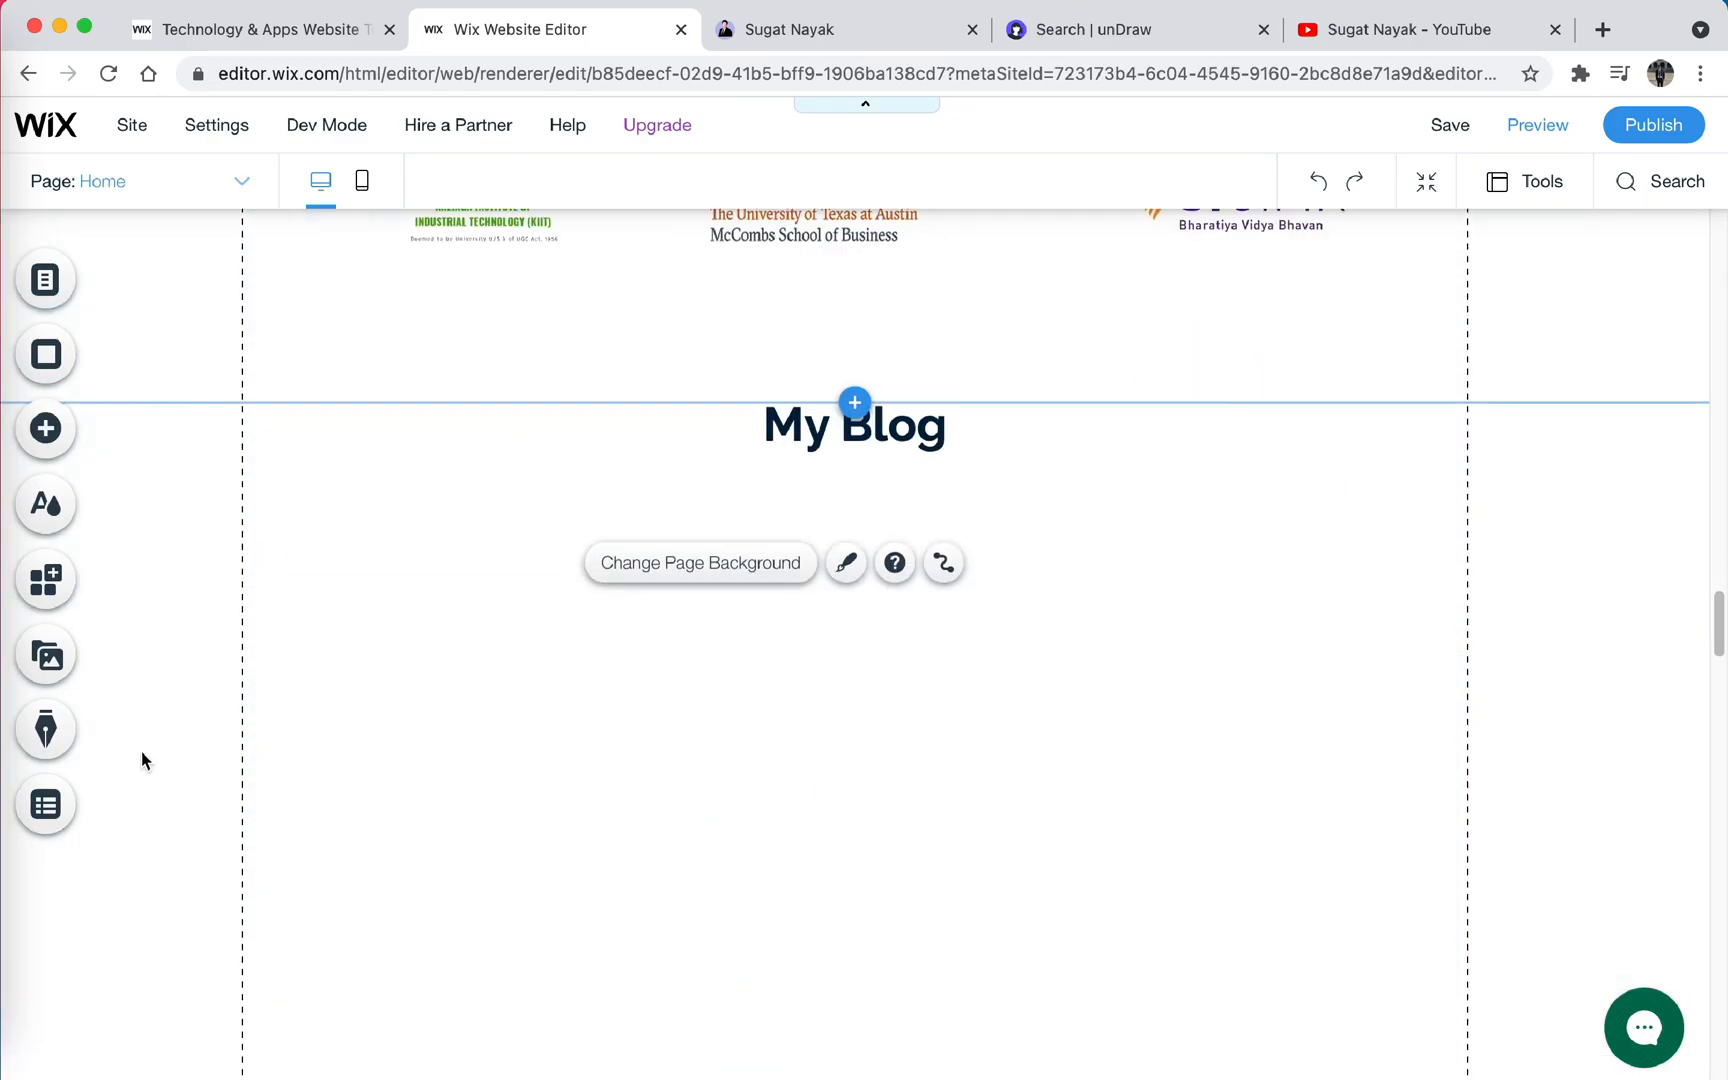
# - Add a blog post list under the My Blog heading and show its views, comments and likes counters
pyautogui.click(436, 510)
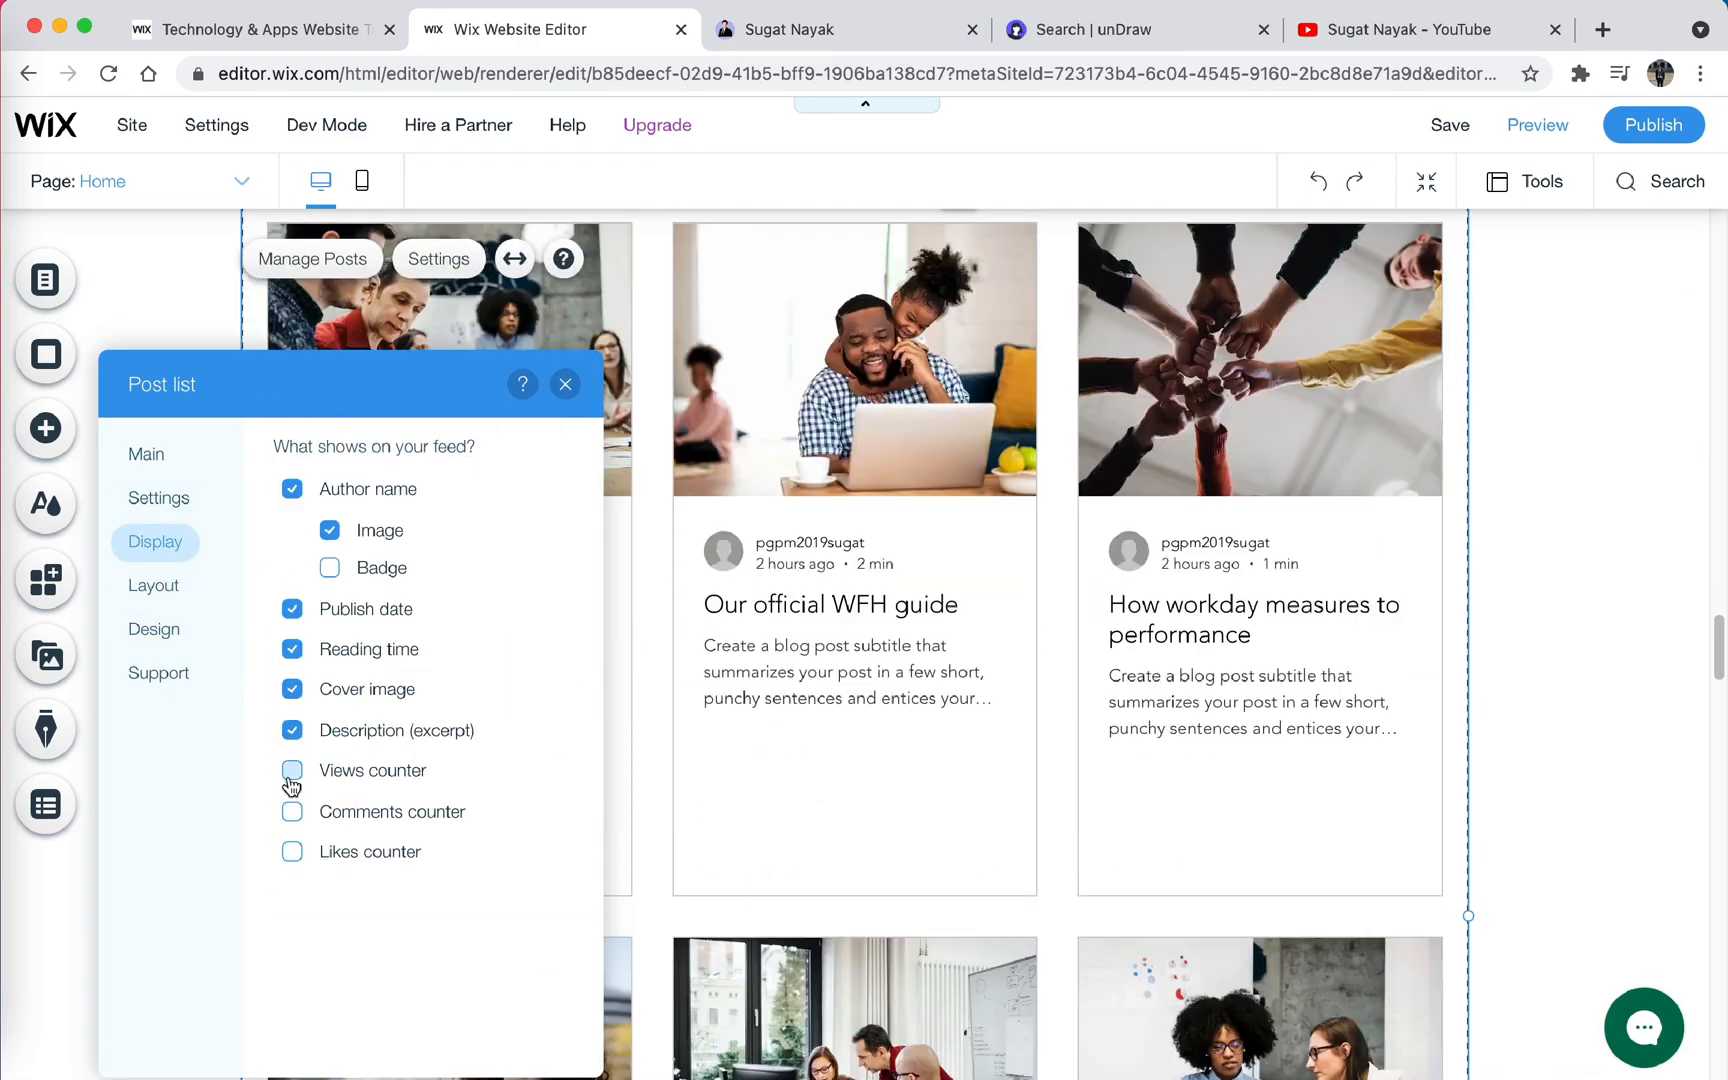
pyautogui.moveTo(318, 983); pyautogui.dragTo(289, 987)
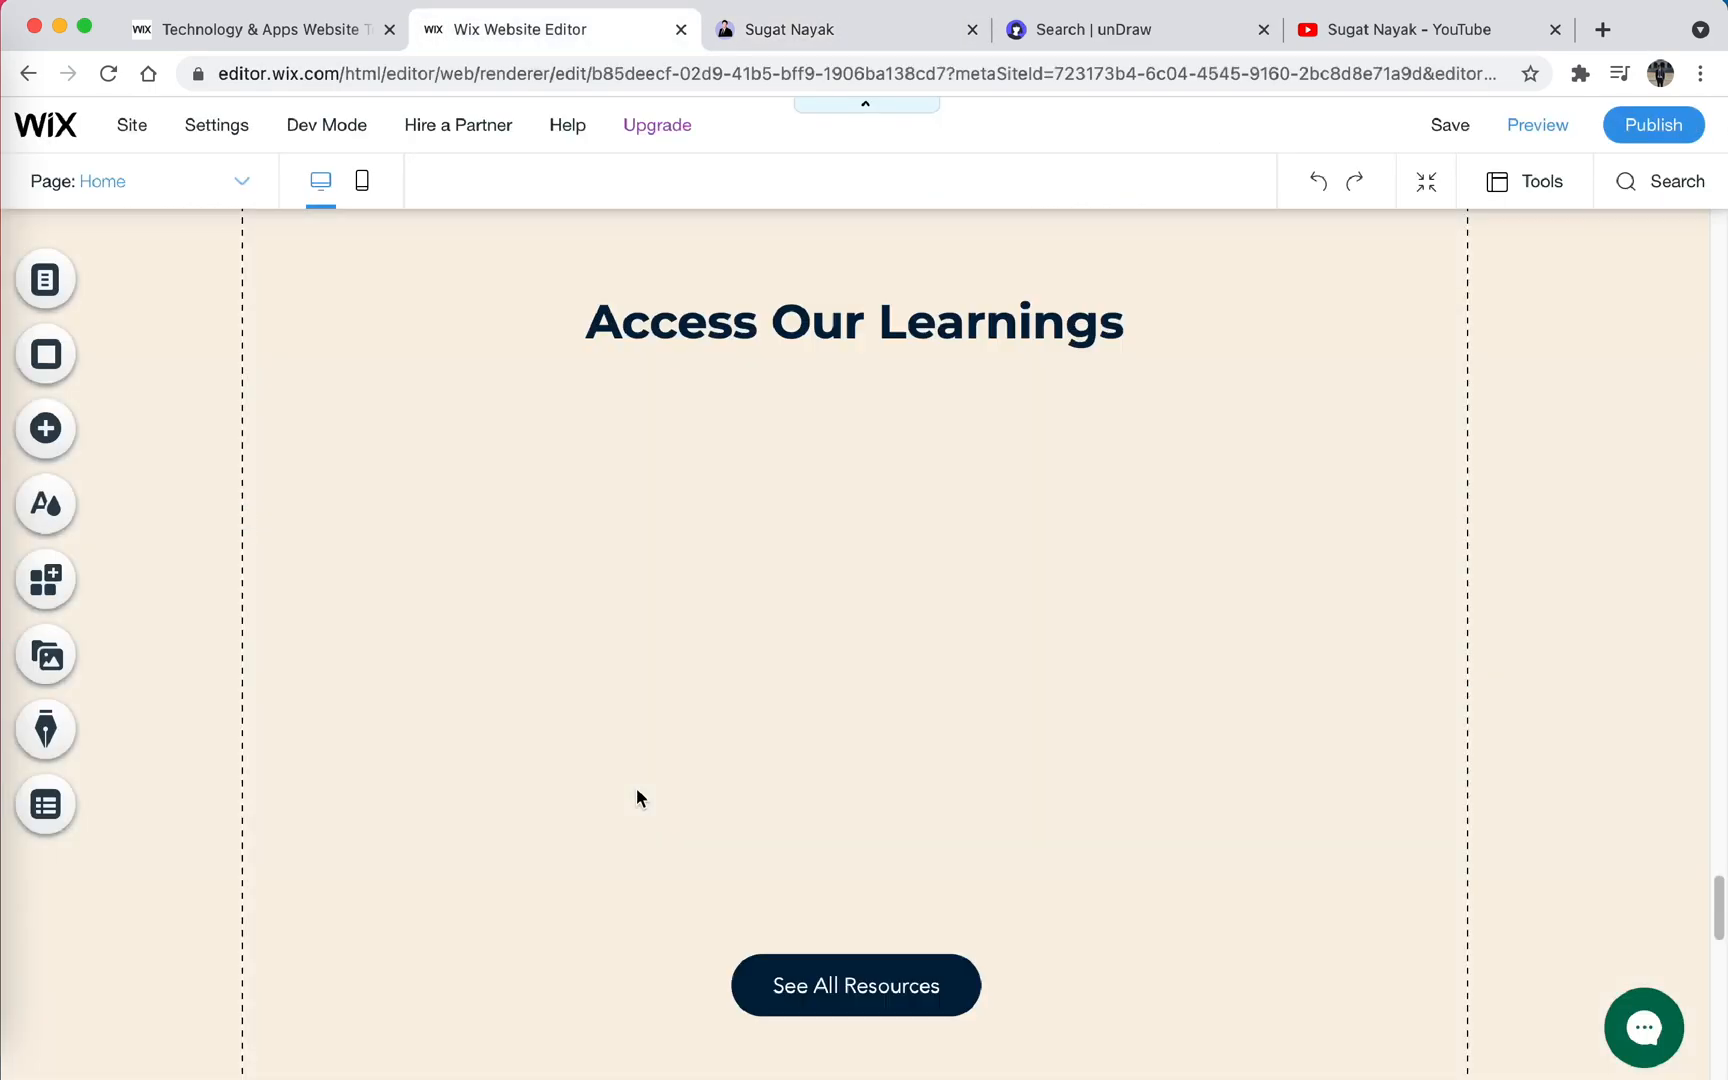
# - Edit the footer to hold Information links (About Me, Portfolio, Blog) and Follow Me social icons on a blue background
pyautogui.scroll(-10, 636, 798)
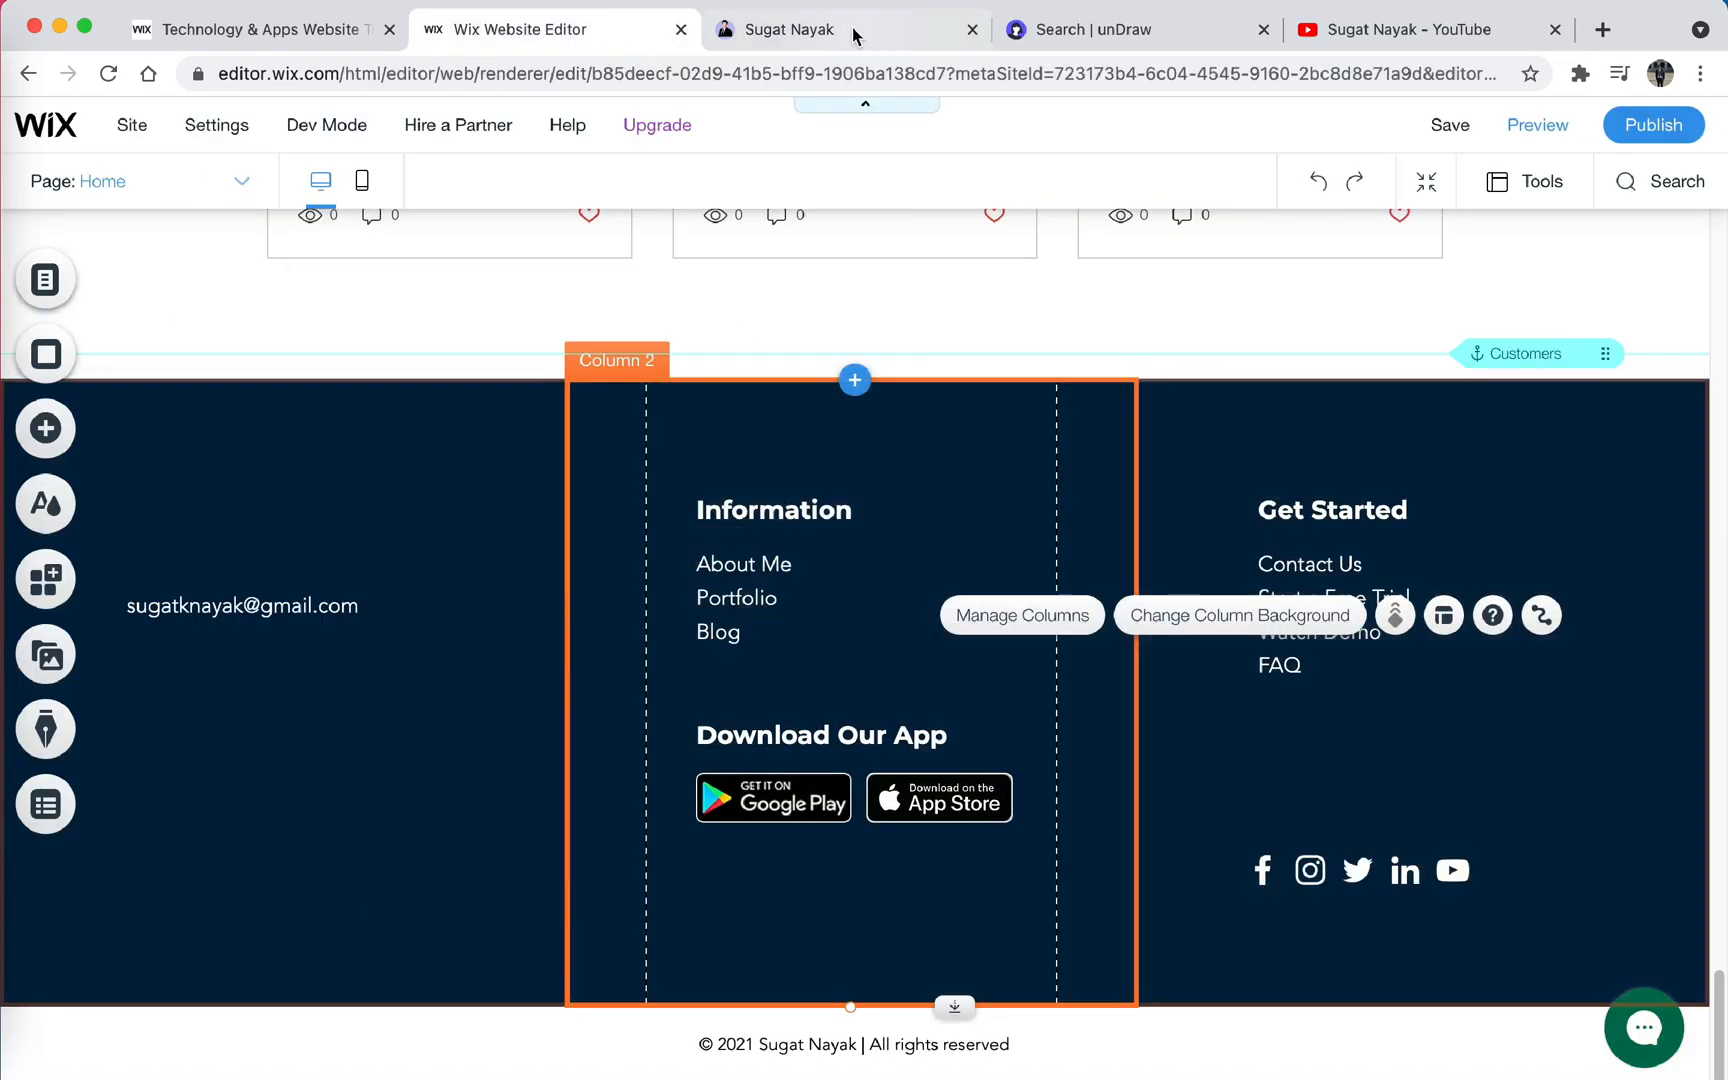
pyautogui.click(1372, 676)
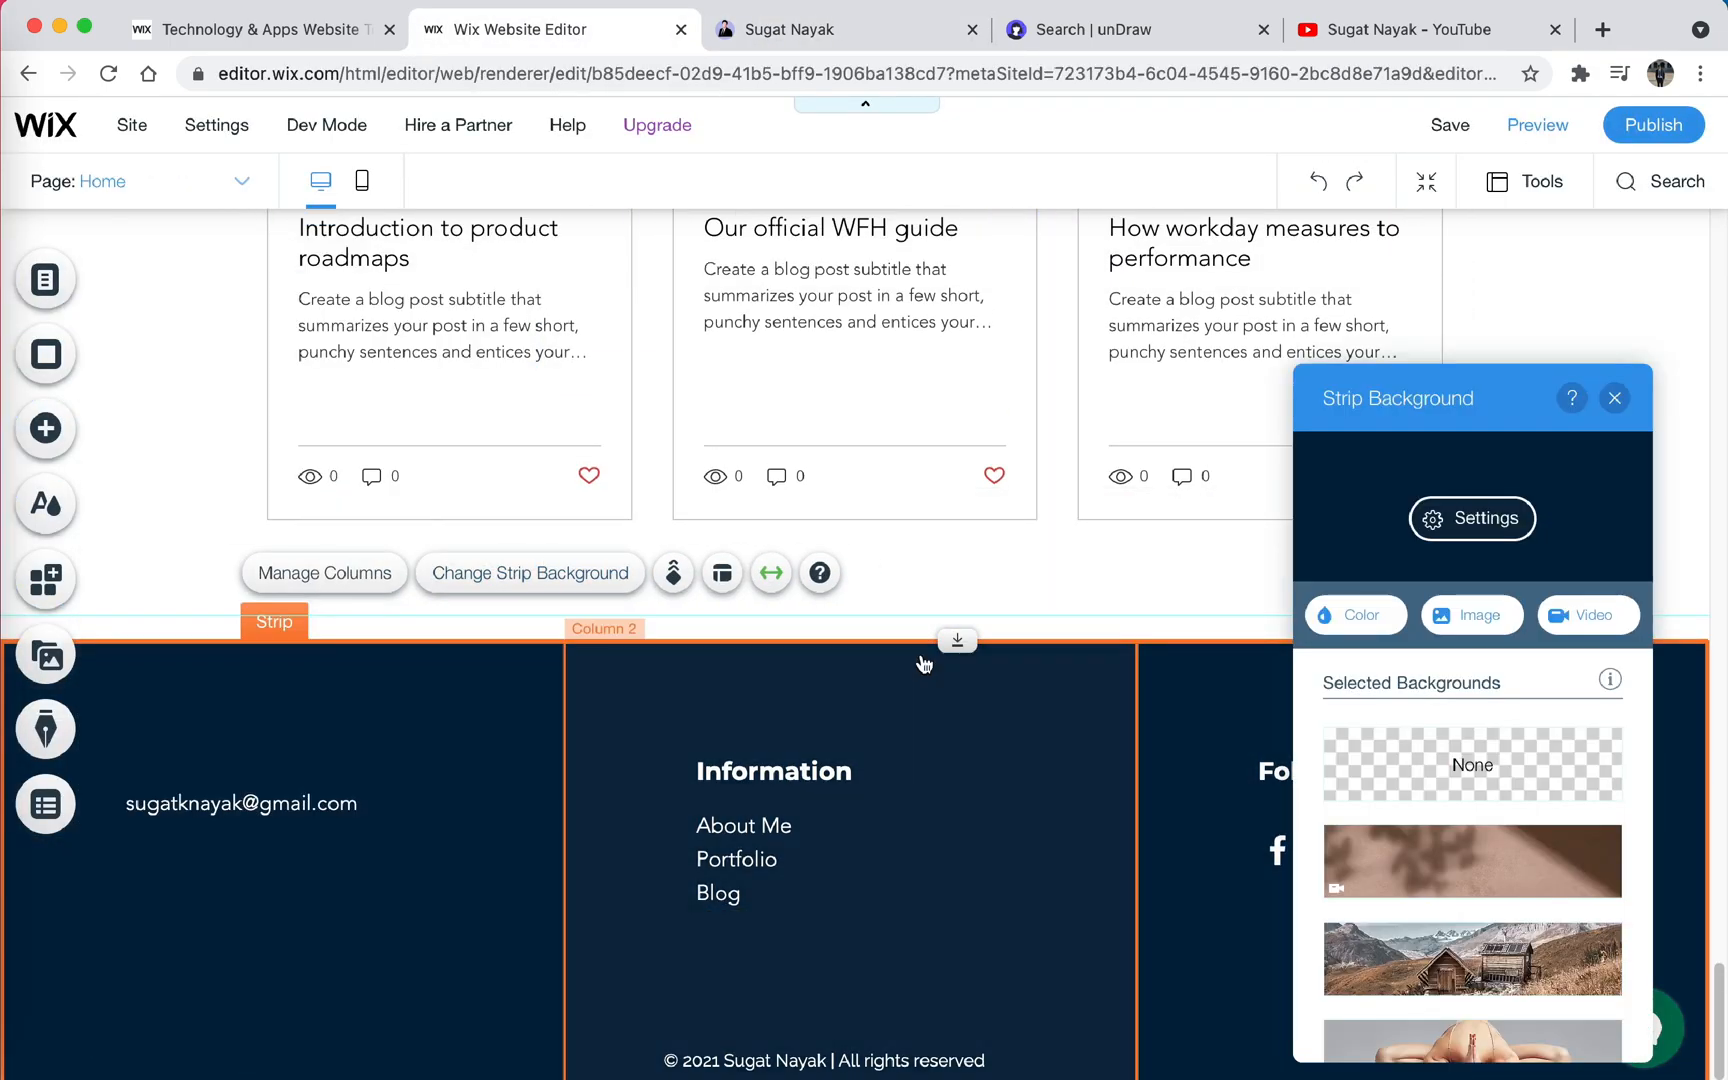
pyautogui.click(841, 39)
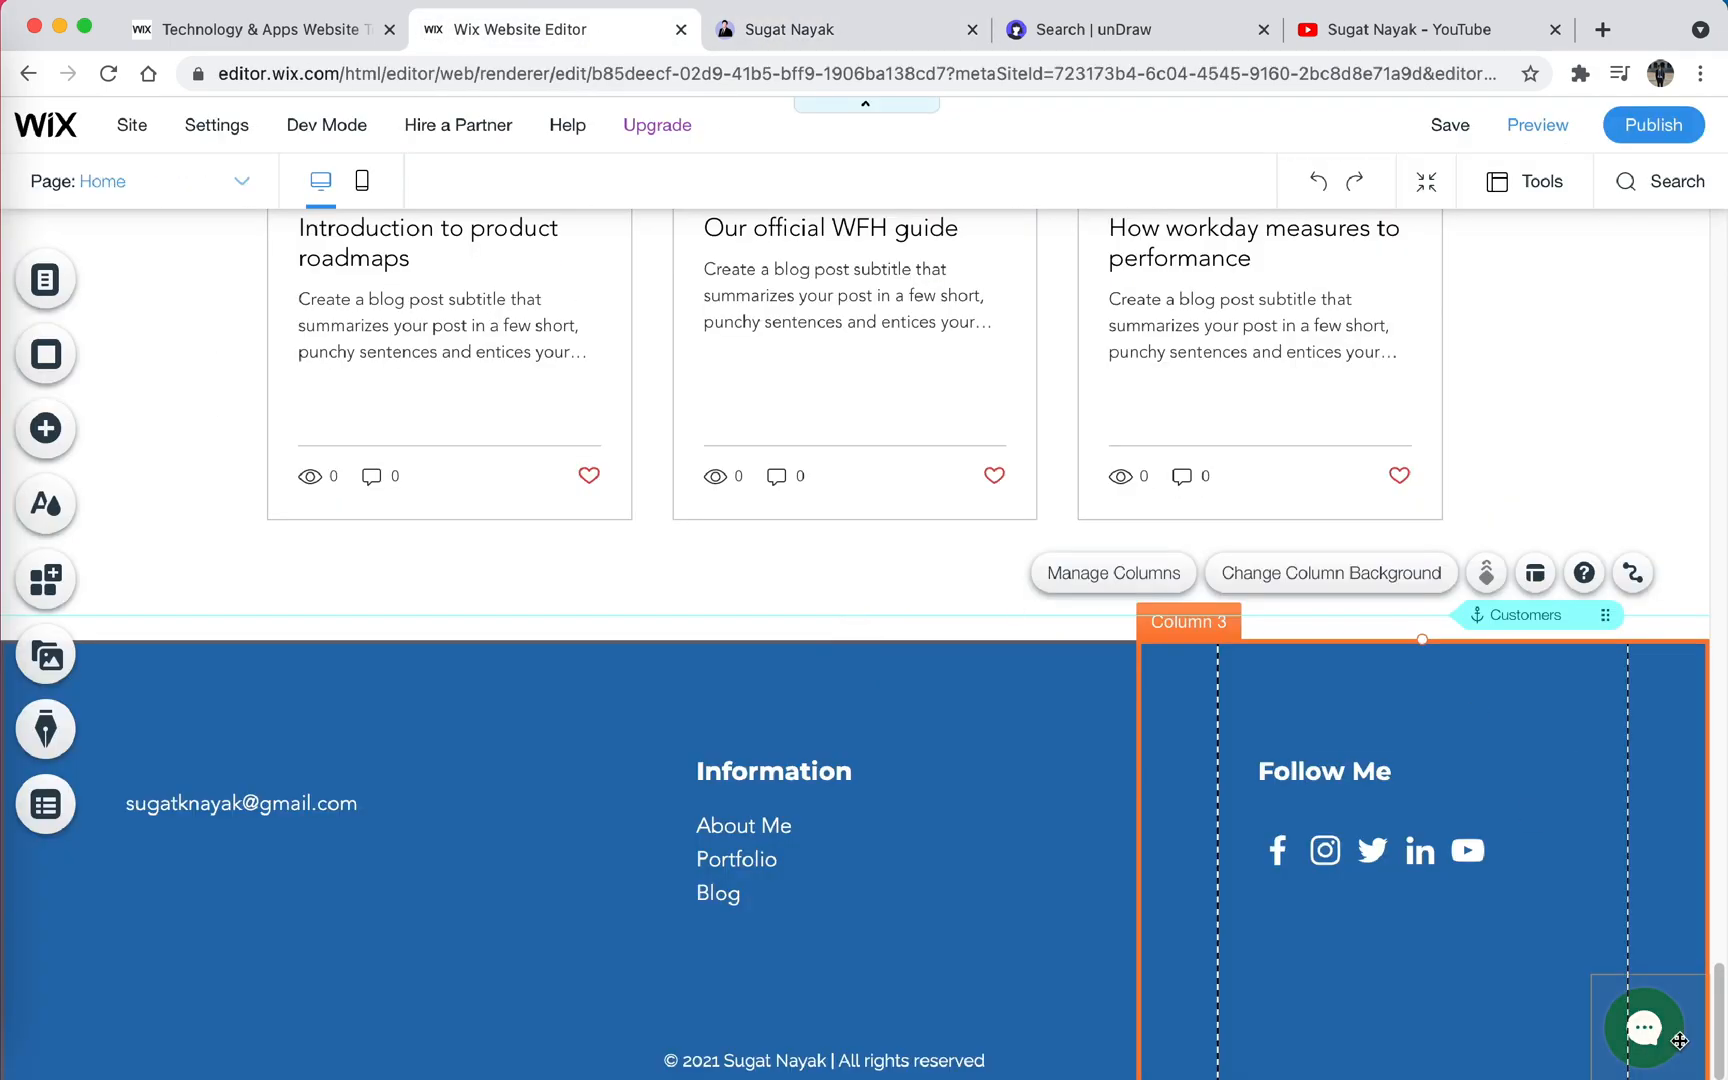
# - Space out the Academics and My Blog sections by moving the blog heading and its post list down
pyautogui.scroll(20, 1570, 478)
pyautogui.moveTo(1323, 720); pyautogui.dragTo(1323, 806)
pyautogui.scroll(-7, 764, 713)
pyautogui.click(764, 713)
pyautogui.scroll(-4, 868, 563)
pyautogui.click(868, 500)
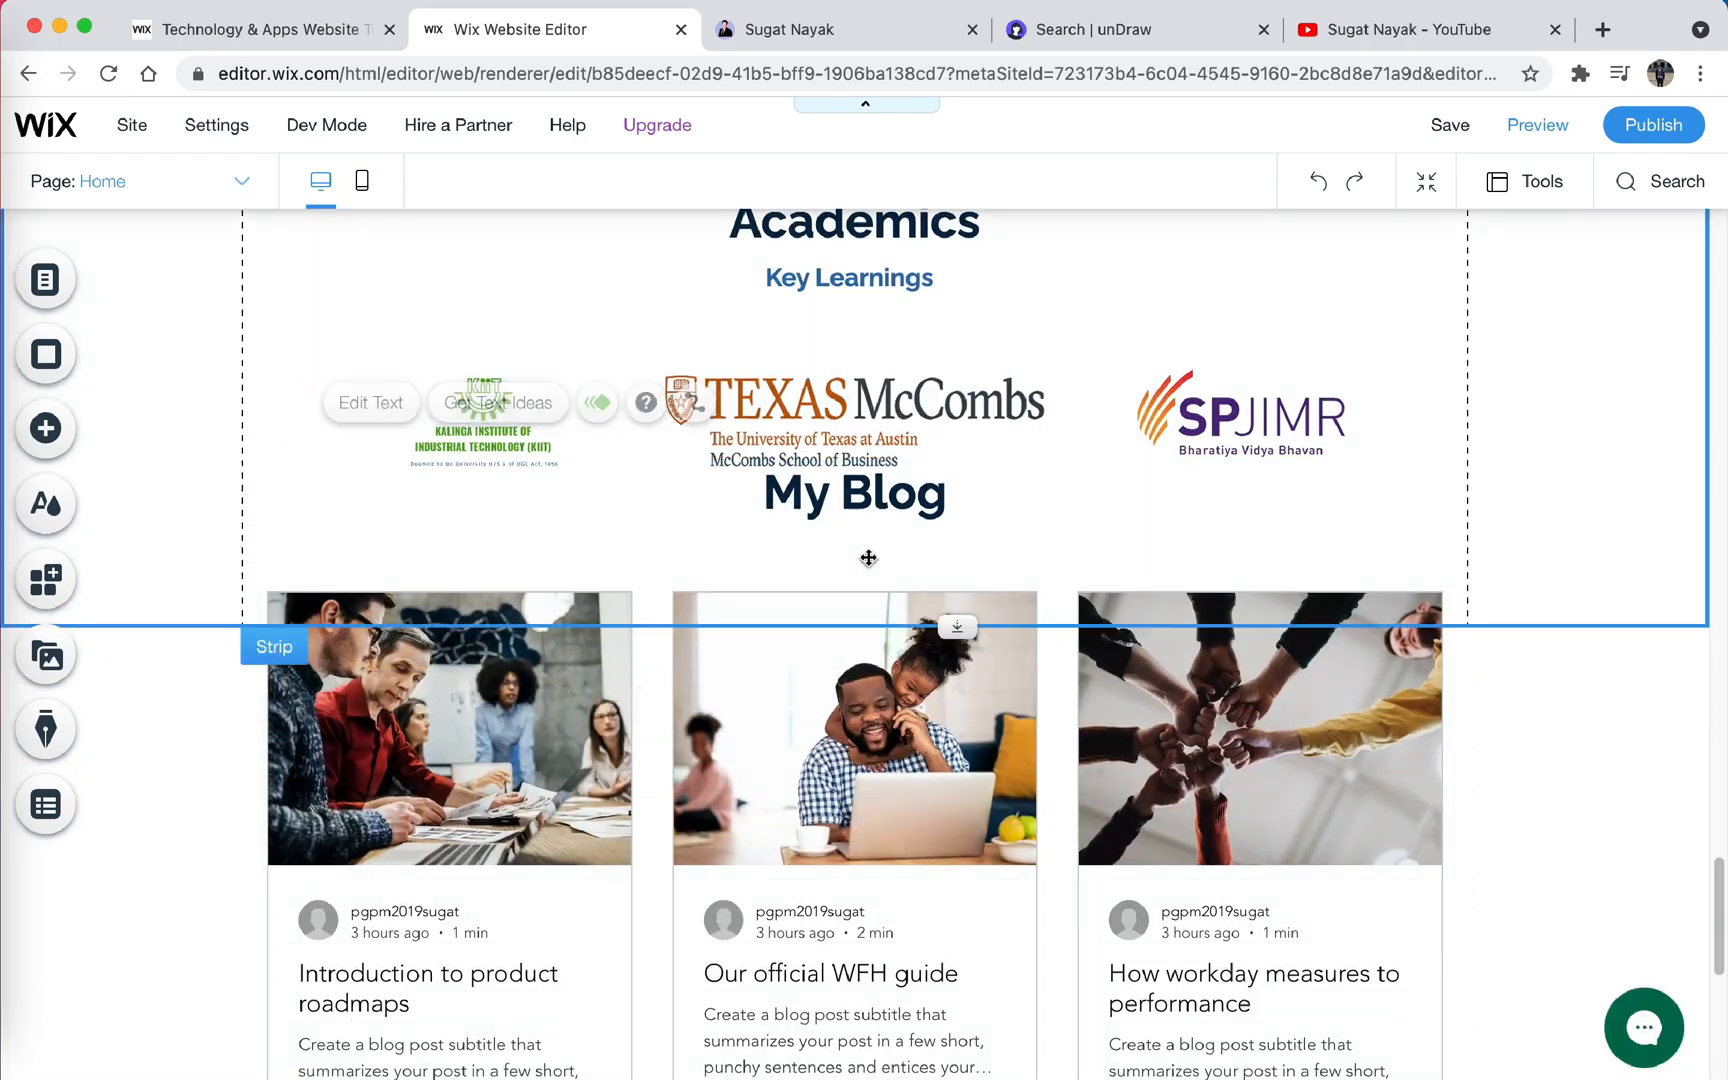
pyautogui.moveTo(868, 640); pyautogui.dragTo(868, 811)
pyautogui.moveTo(868, 495); pyautogui.dragTo(868, 689)
pyautogui.click(900, 800)
pyautogui.scroll(-8, 1010, 713)
pyautogui.scroll(15, 1010, 713)
pyautogui.click(1153, 675)
# - Resize the header menu and name one of its items Portfolio
pyautogui.scroll(10, 1027, 632)
pyautogui.scroll(20, 1027, 632)
pyautogui.moveTo(744, 282); pyautogui.dragTo(797, 282)
pyautogui.click(1157, 282)
pyautogui.click(889, 361)
pyautogui.write('Portfolio')
# - Replace the green text colour in the header menu's design with blue
pyautogui.click(737, 282)
pyautogui.click(1157, 282)
pyautogui.click(1144, 361)
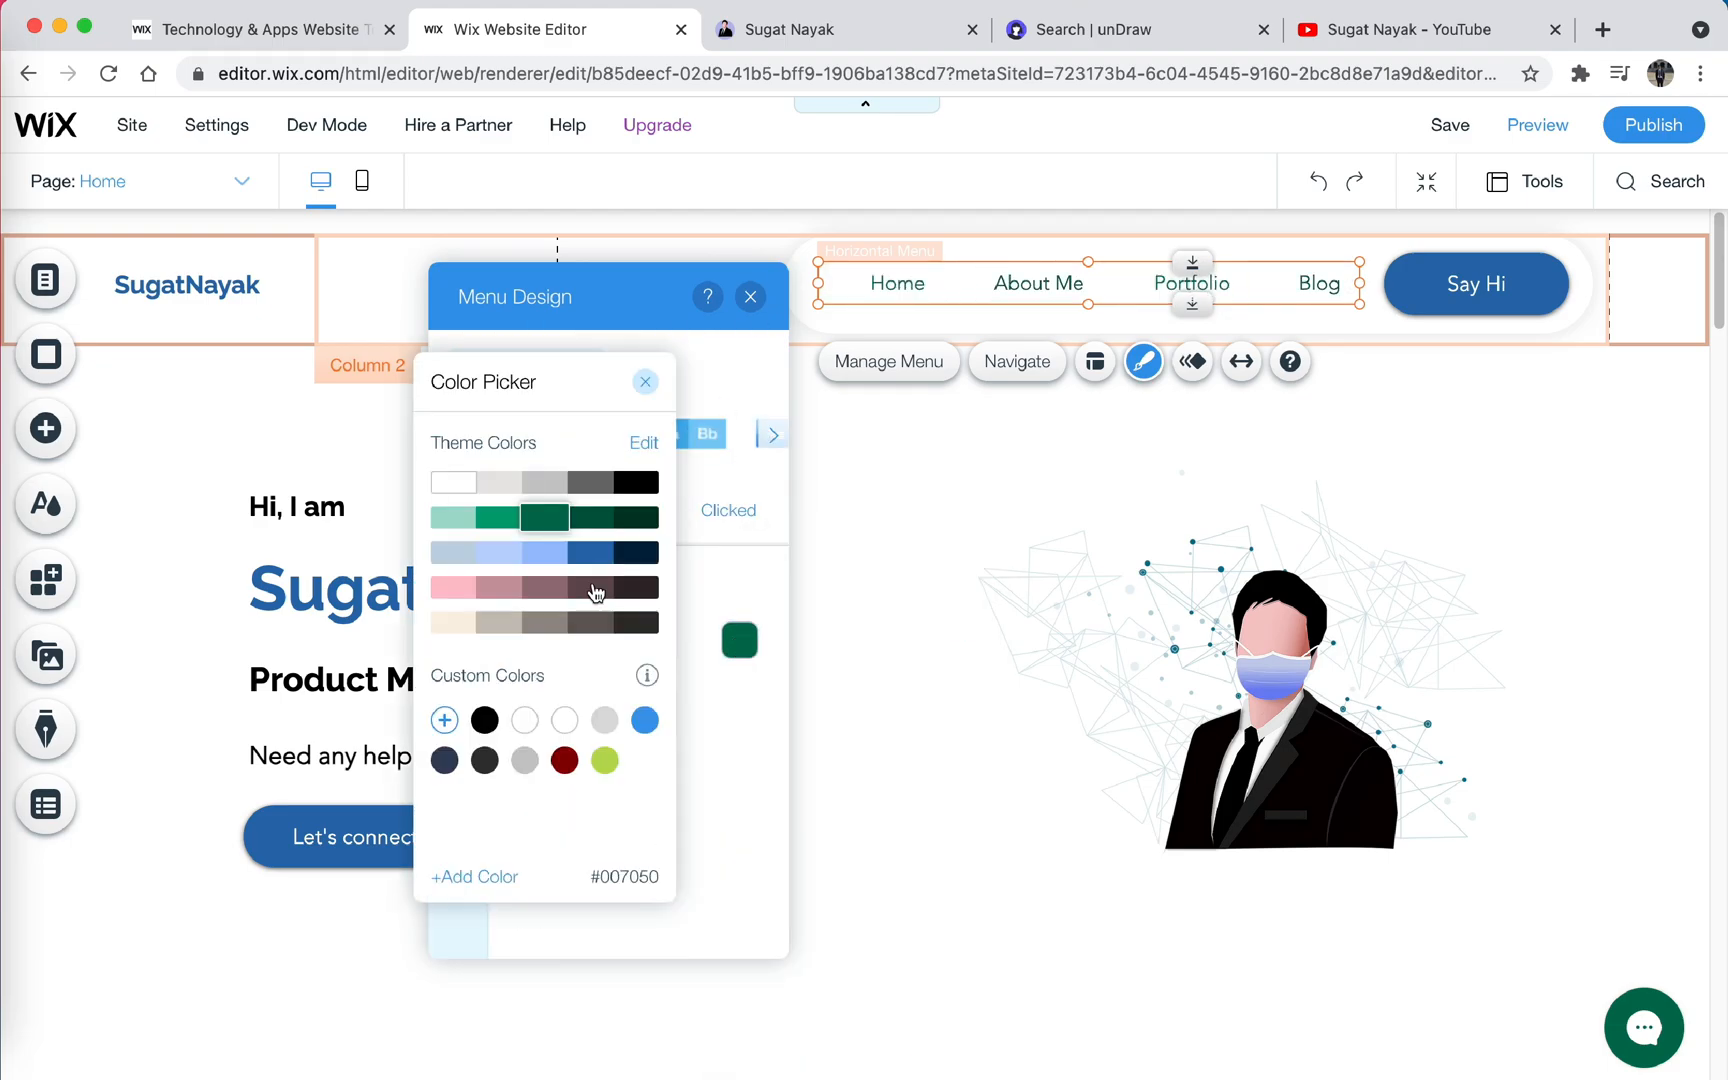
pyautogui.click(636, 622)
# - Space out the rows of feature blocks in the Exclusive Features section
pyautogui.click(900, 480)
pyautogui.scroll(-6, 1000, 560)
pyautogui.moveTo(906, 590); pyautogui.dragTo(906, 640)
pyautogui.click(1100, 720)
pyautogui.scroll(-20, 1277, 779)
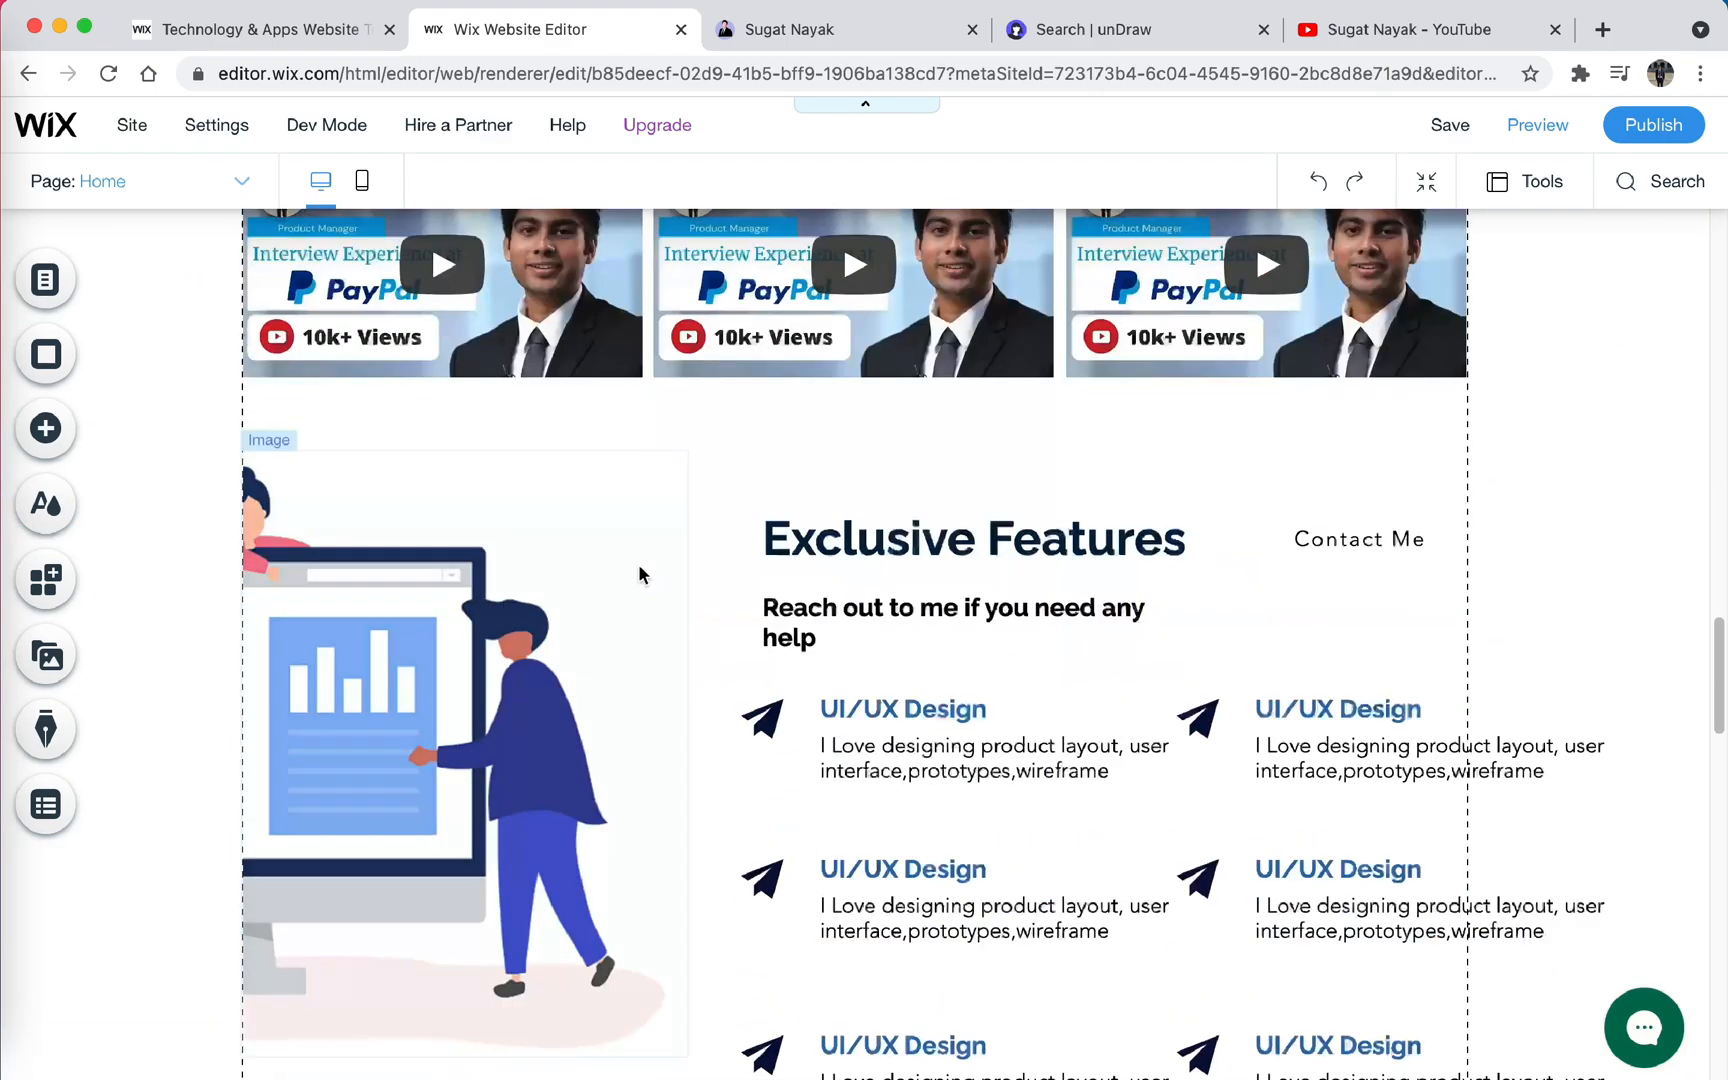
# - Preview the site and check the Home page down to the My Blog section
pyautogui.scroll(20, 652, 535)
pyautogui.click(1537, 125)
pyautogui.scroll(-20, 911, 460)
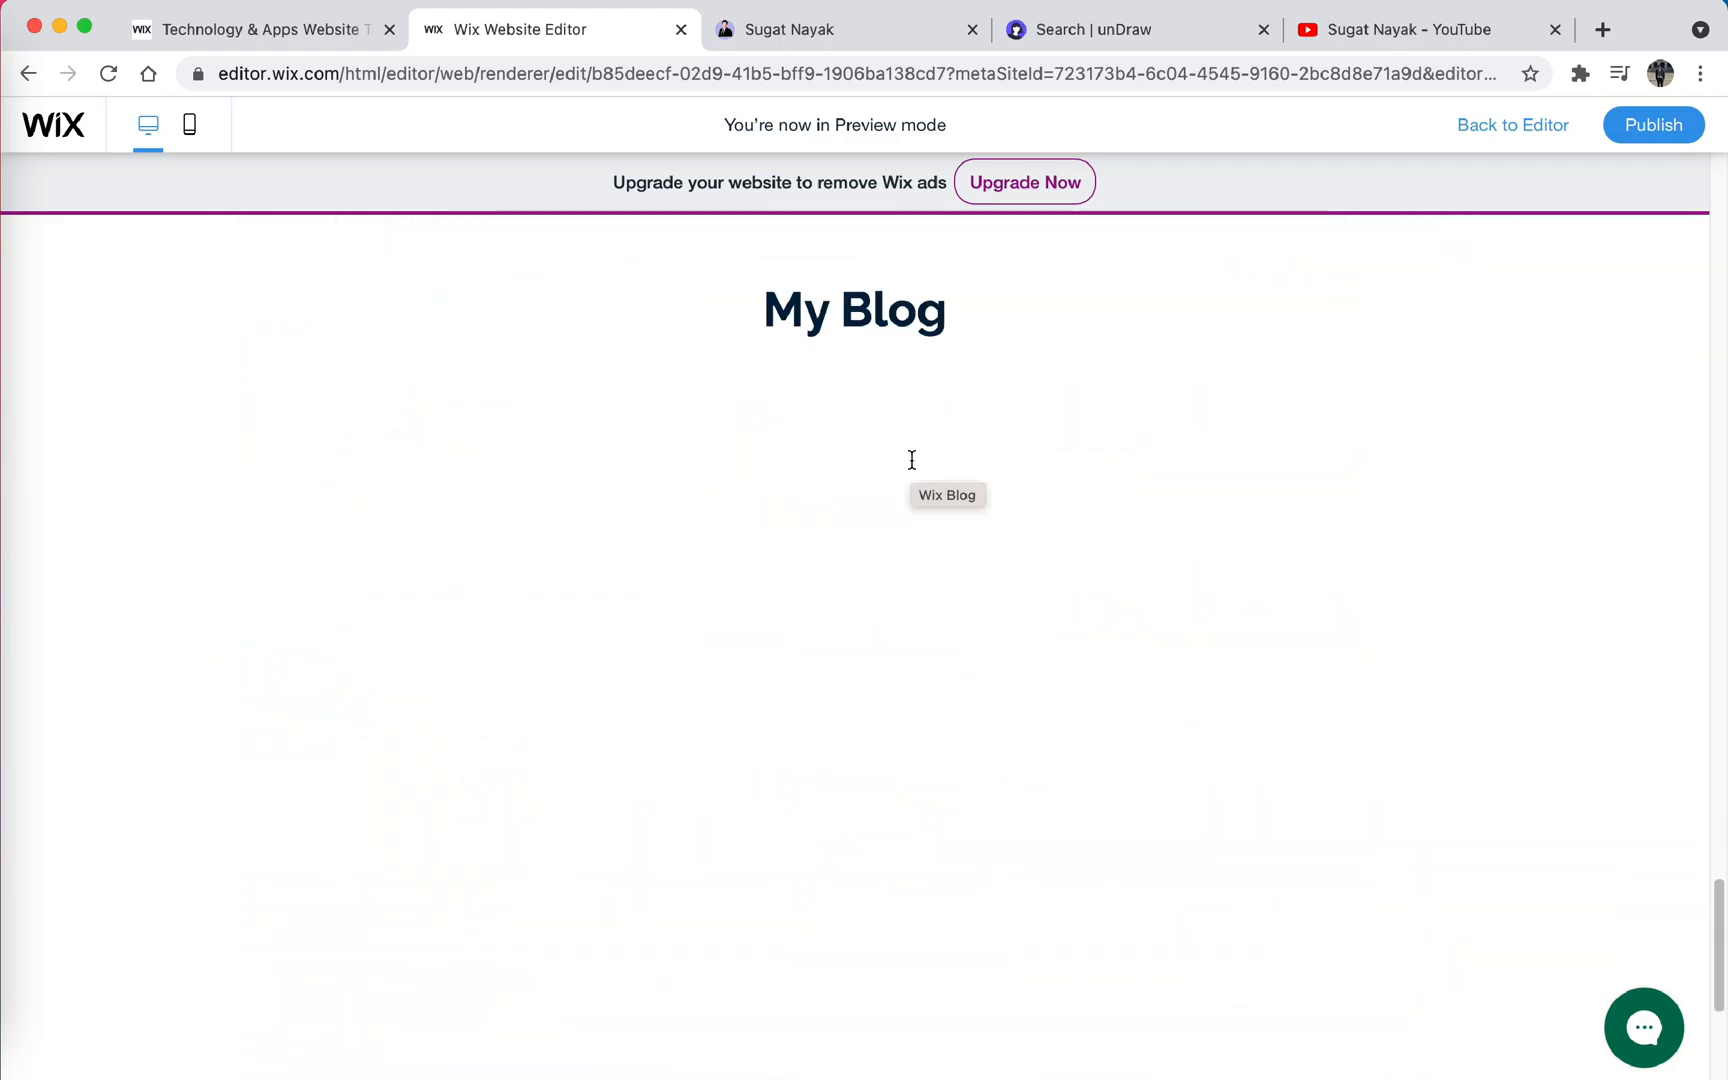
pyautogui.scroll(4, 911, 459)
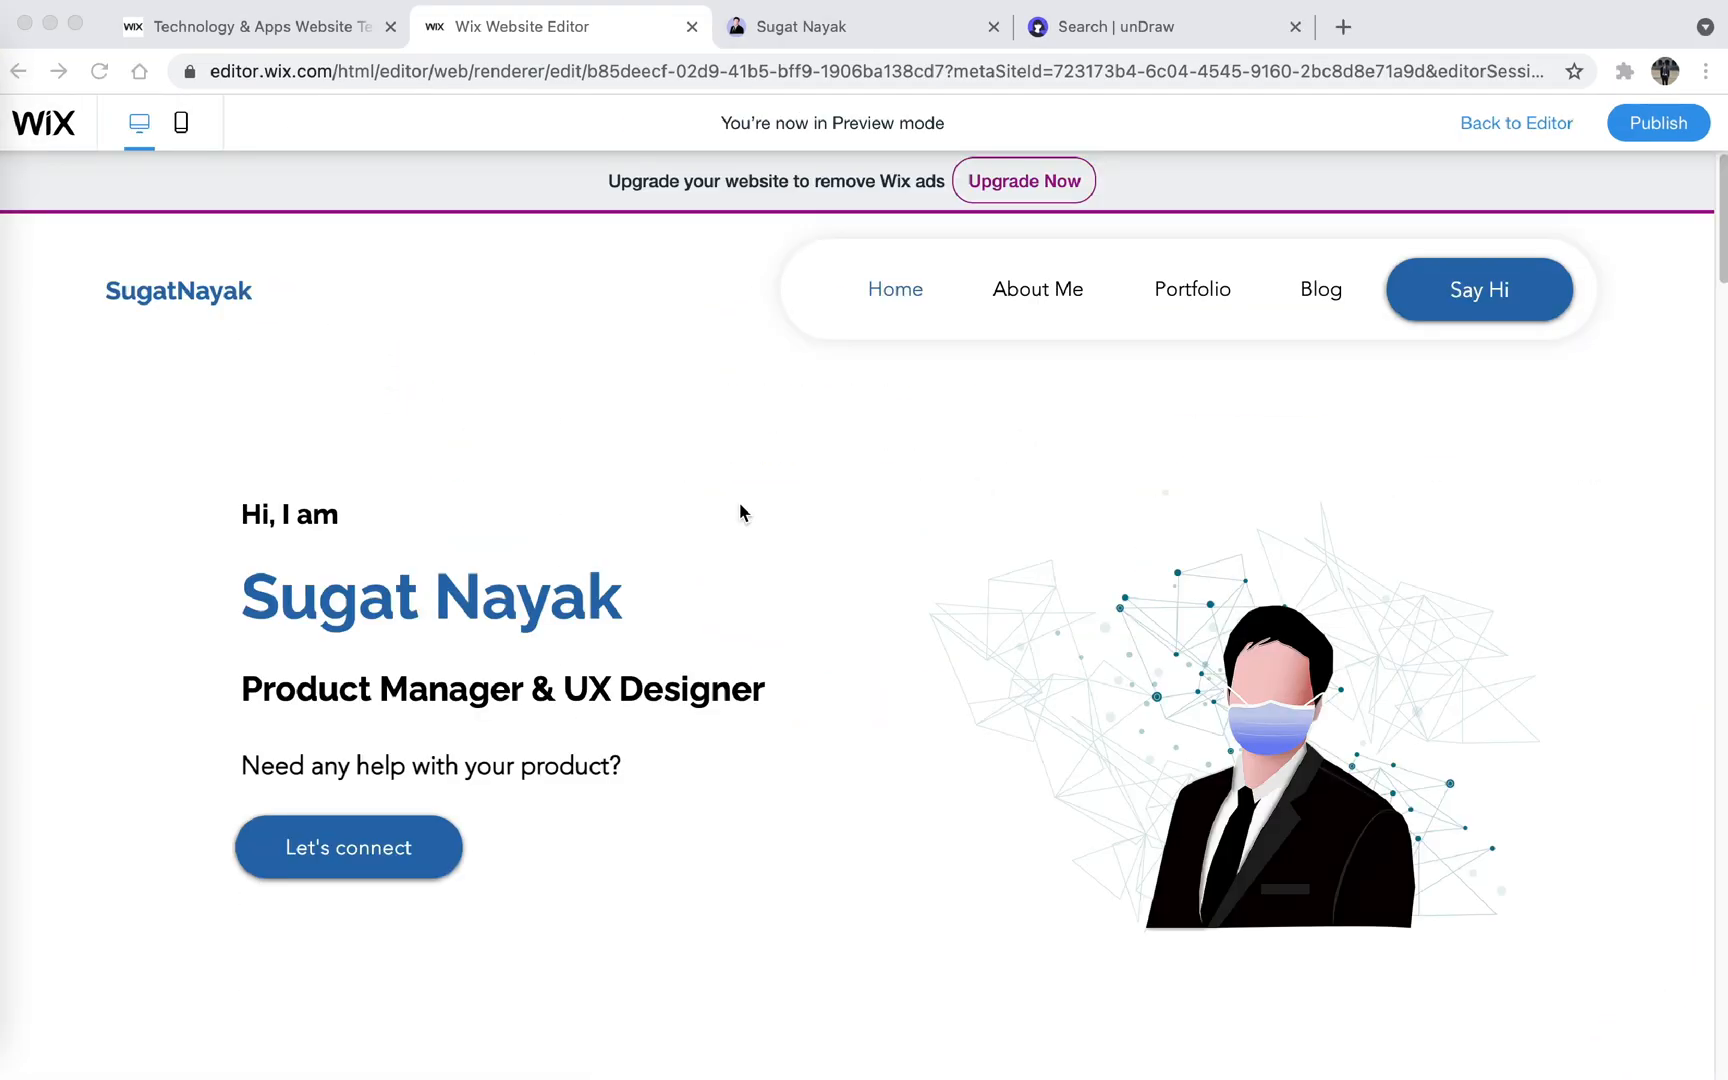
# - Examine the previewed Home page's intro, About me, statistics and Recent Work sections and browse through the project gallery
pyautogui.scroll(-3, 740, 512)
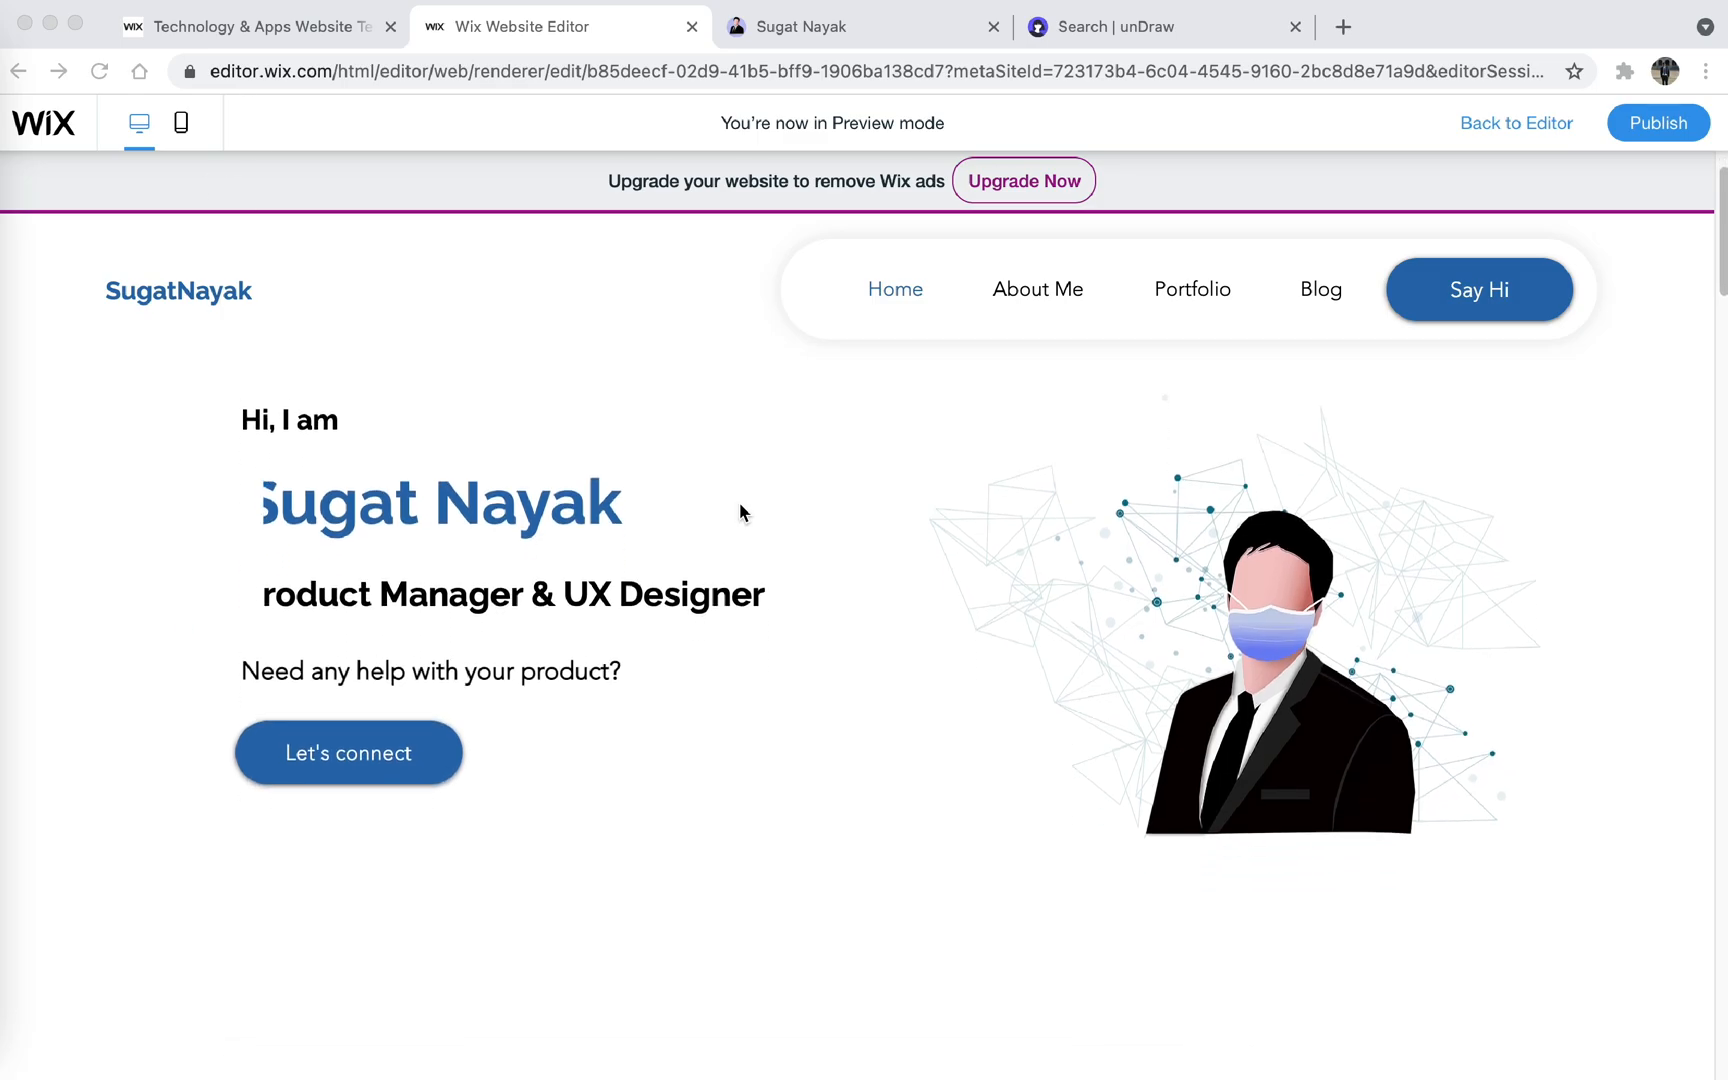
pyautogui.scroll(-5, 740, 512)
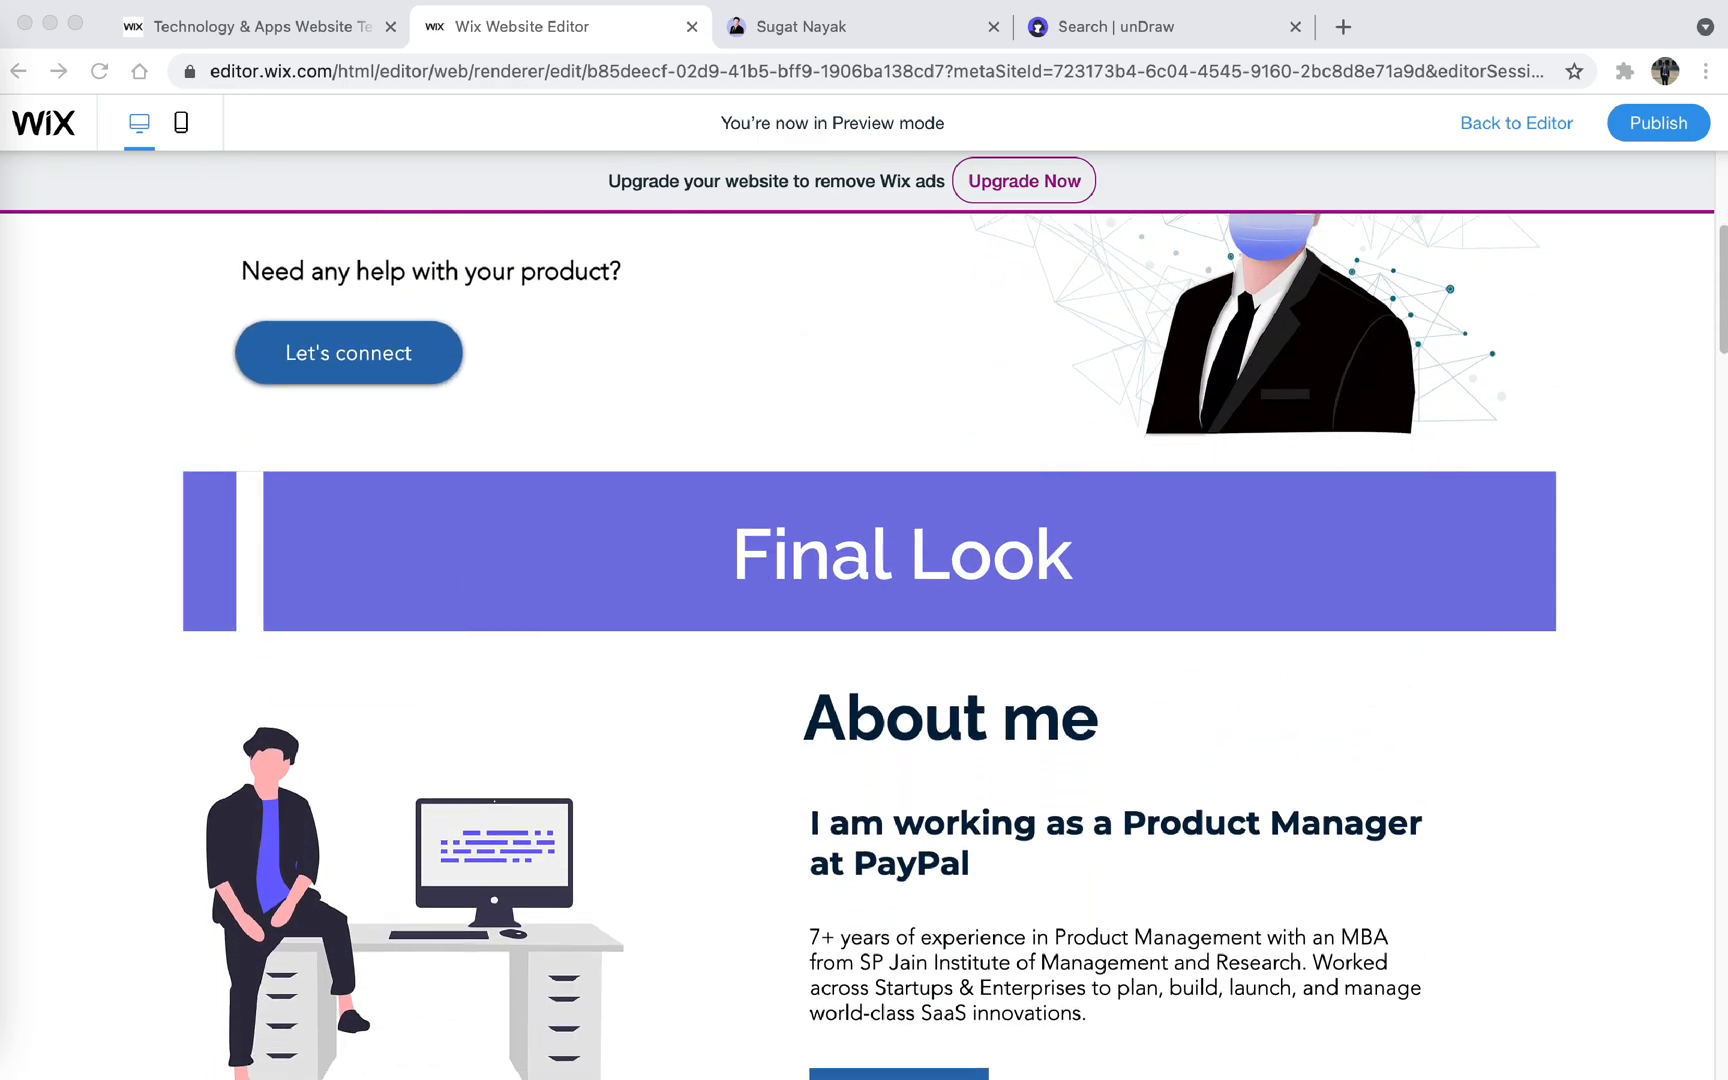
pyautogui.scroll(-5, 740, 512)
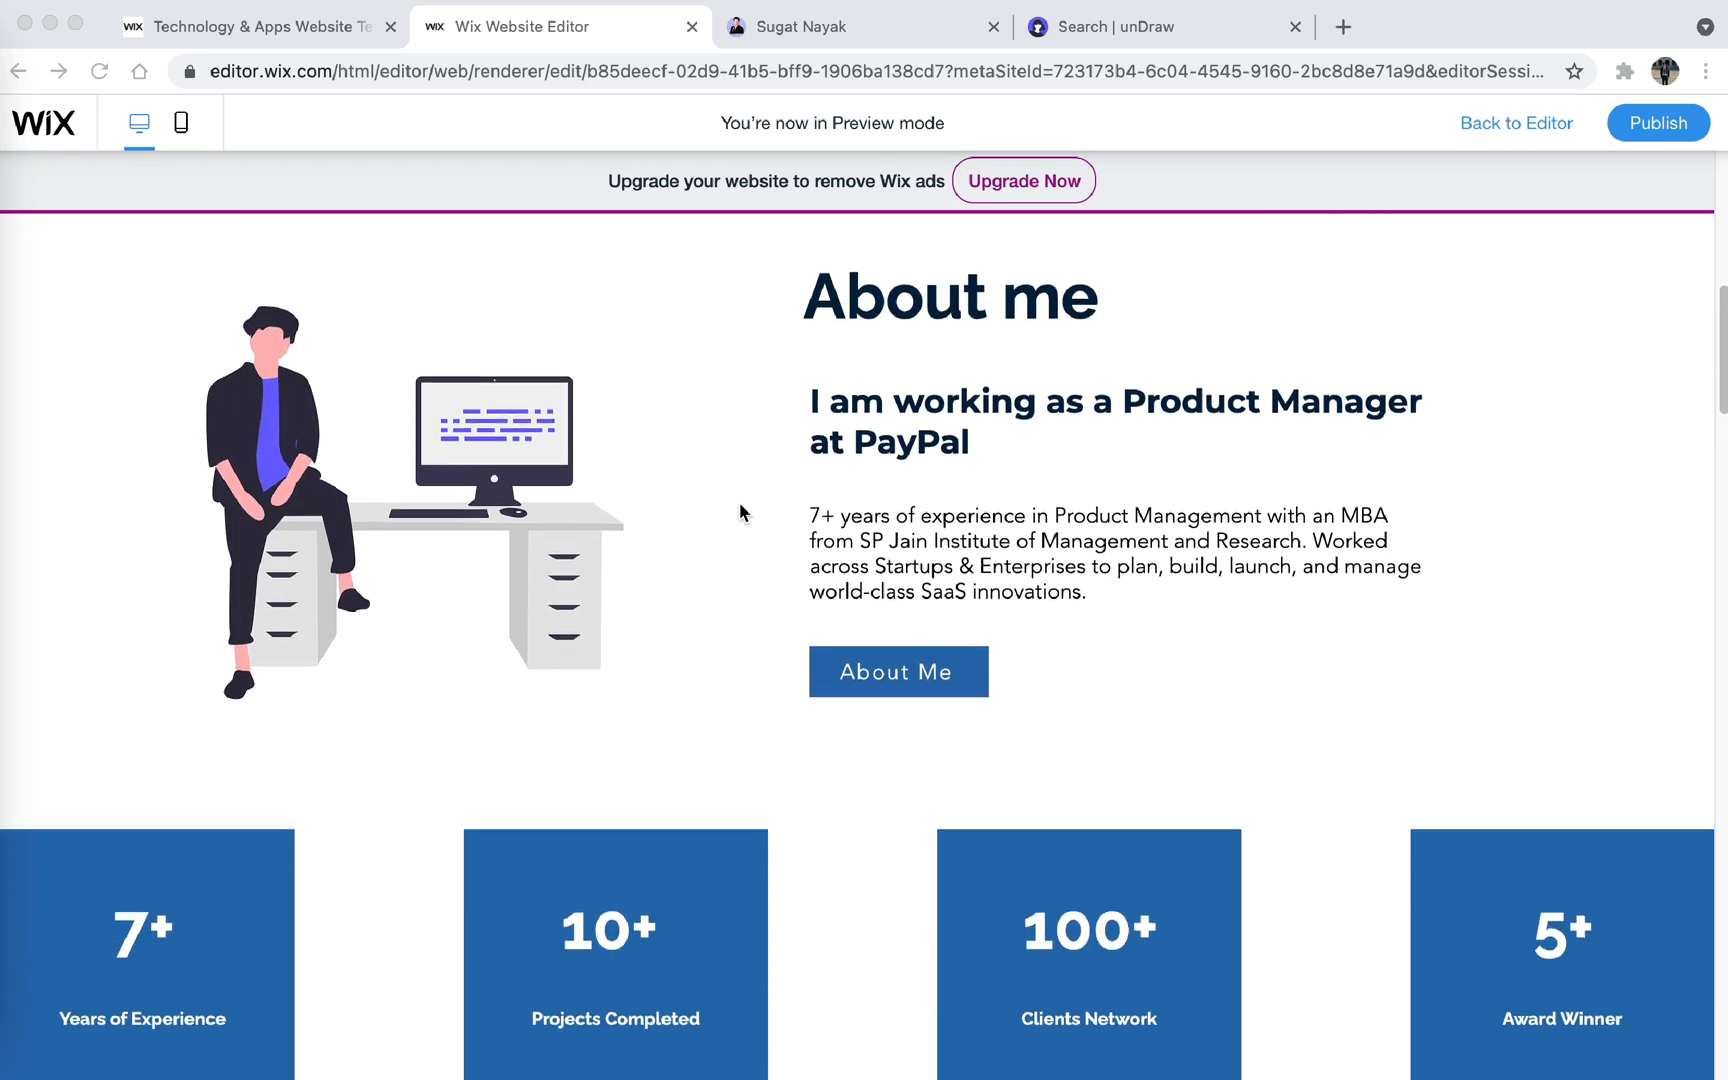
pyautogui.scroll(-3, 740, 512)
pyautogui.scroll(-3, 740, 512)
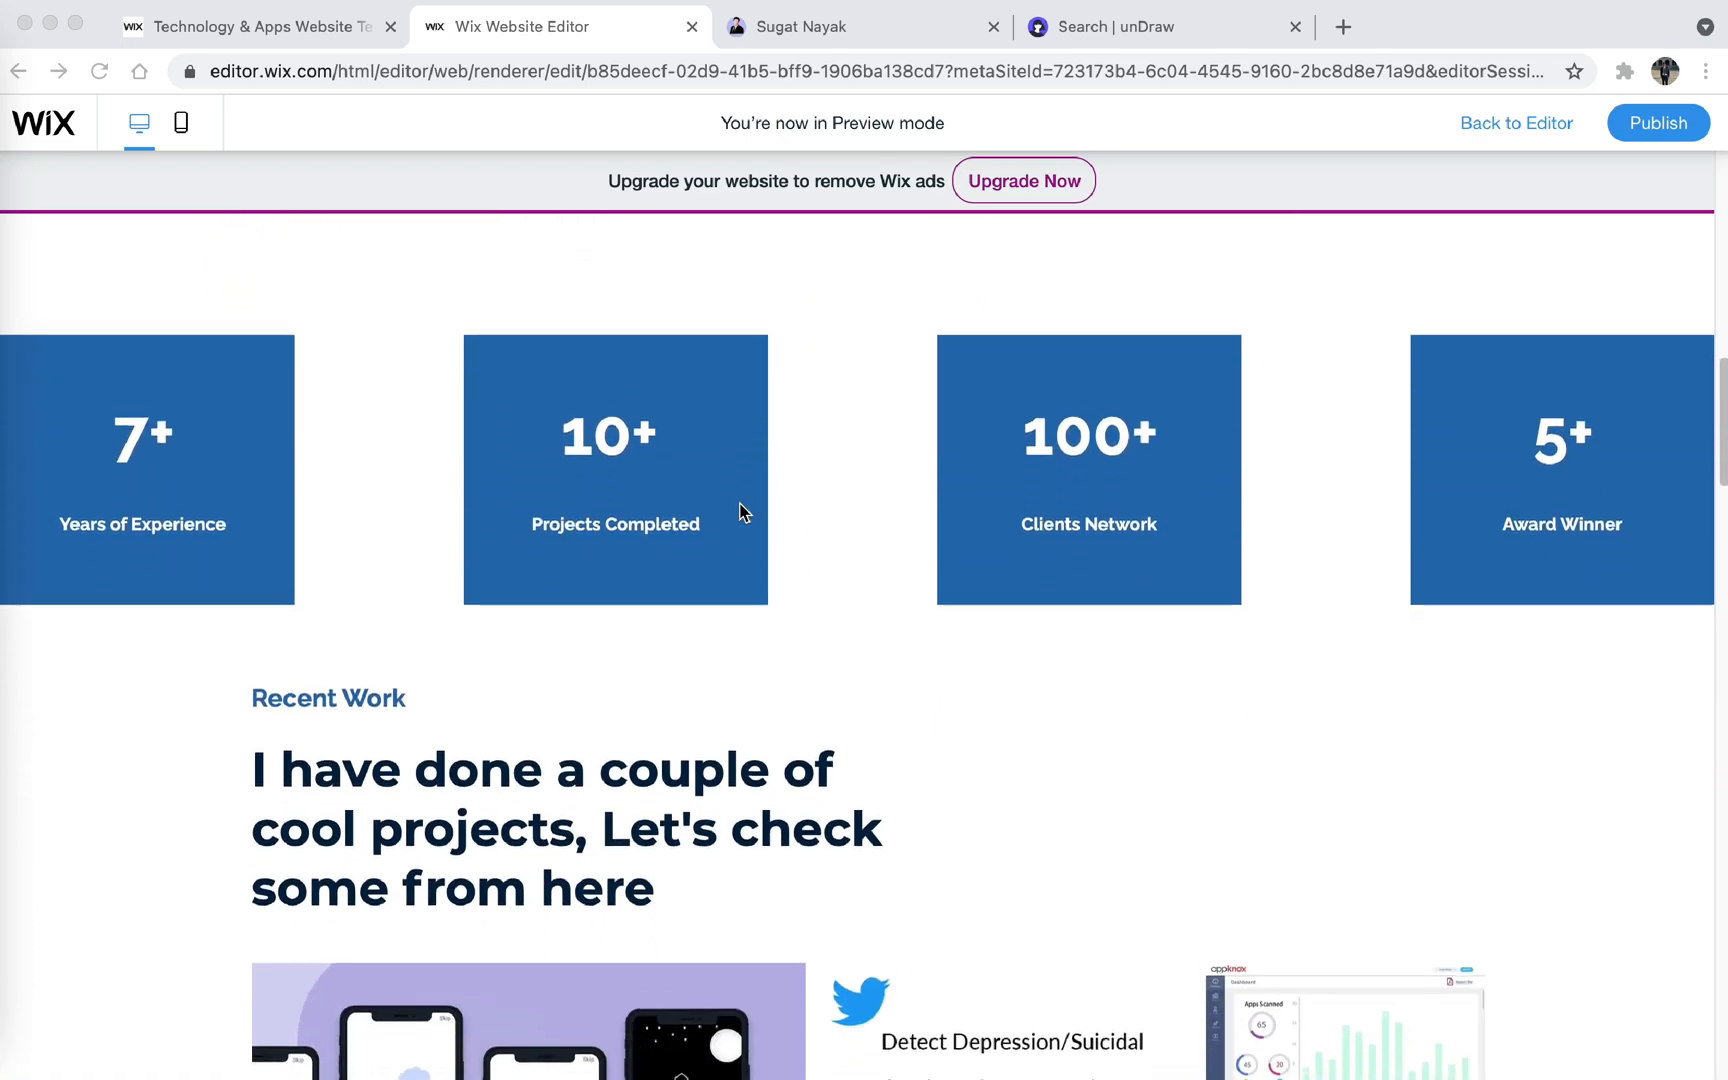
pyautogui.scroll(-1, 740, 512)
pyautogui.scroll(-3, 740, 512)
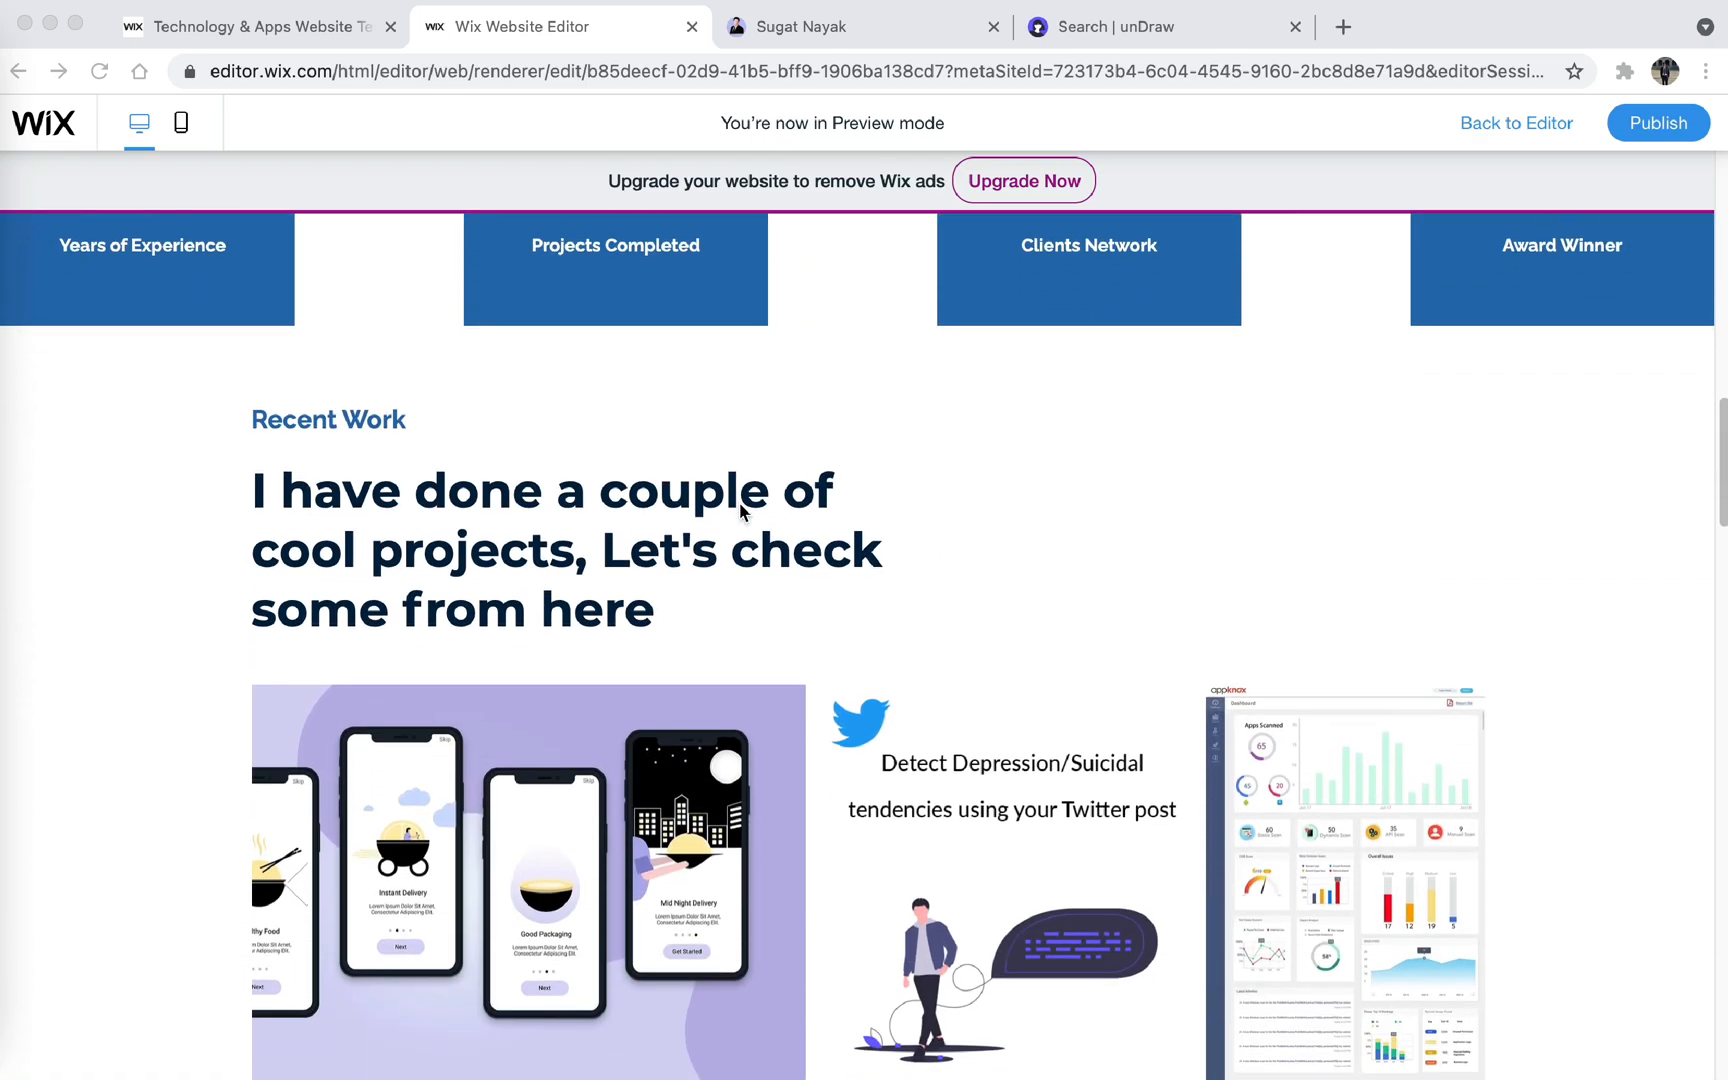
pyautogui.scroll(-1, 740, 512)
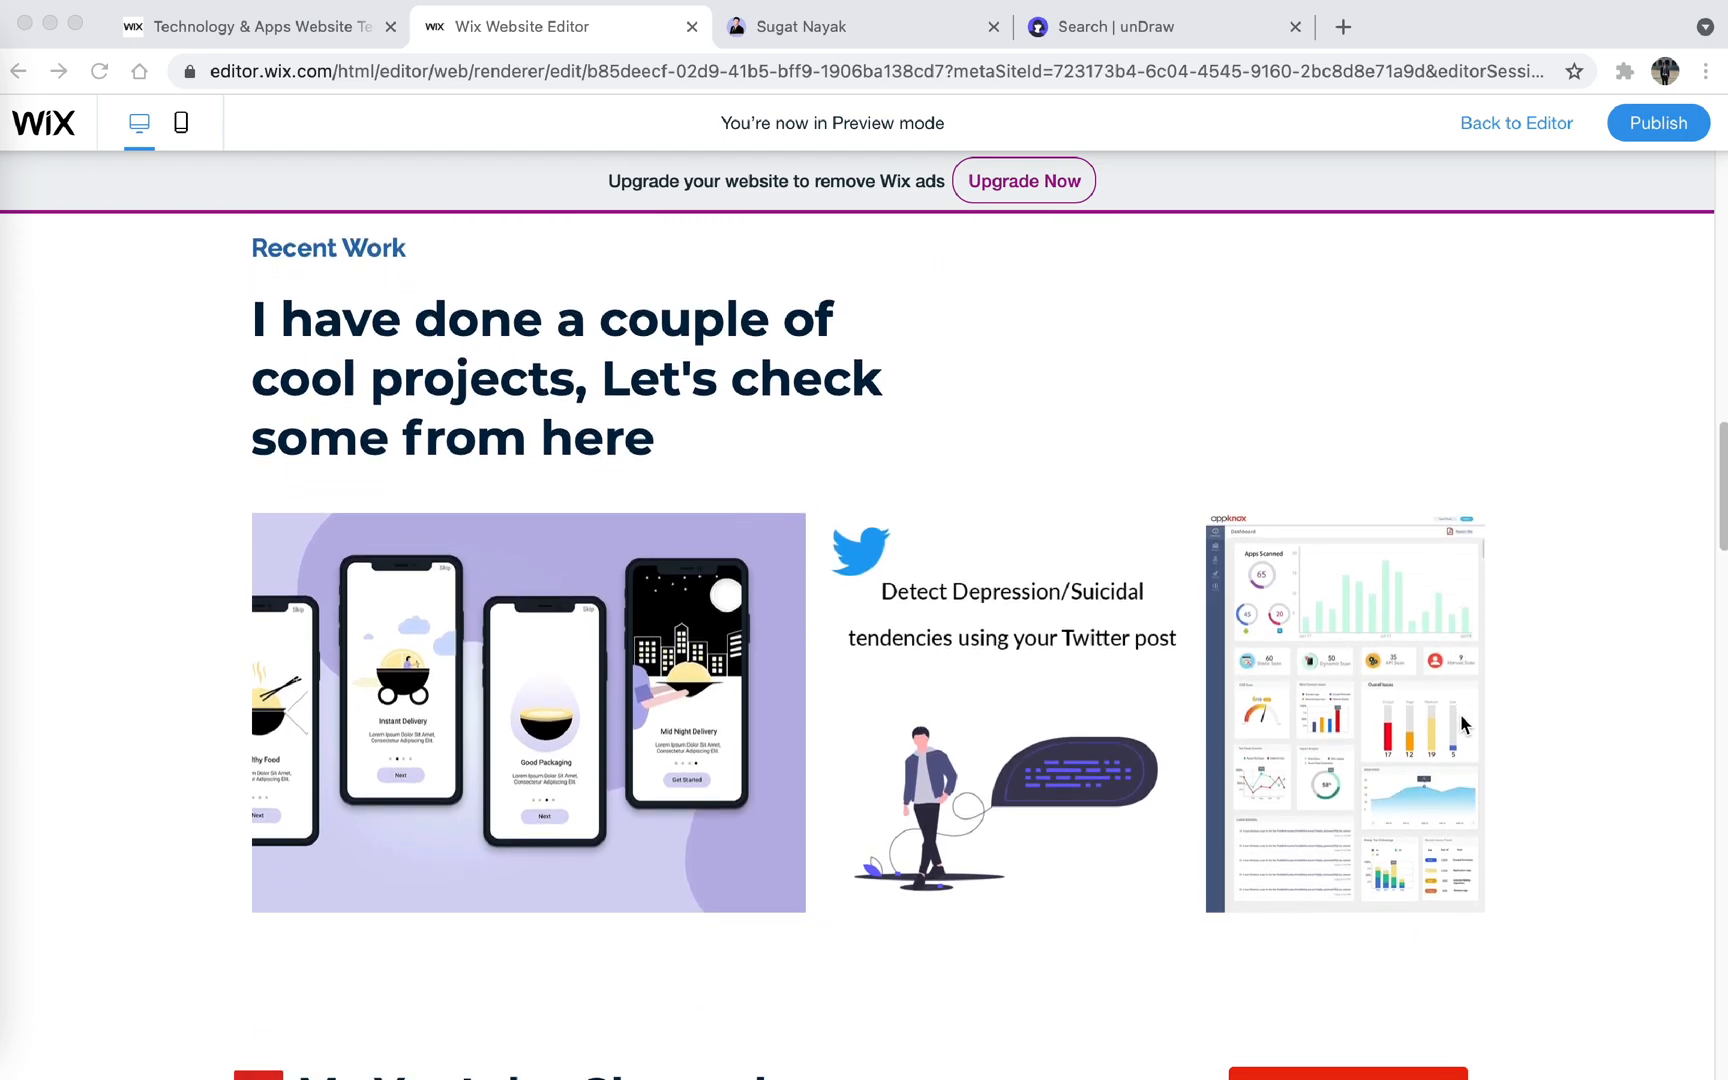
pyautogui.click(294, 723)
pyautogui.click(286, 720)
# - Examine the rest of the previewed Home page, from the My Youtube Channel section down to the footer
pyautogui.scroll(-2, 285, 719)
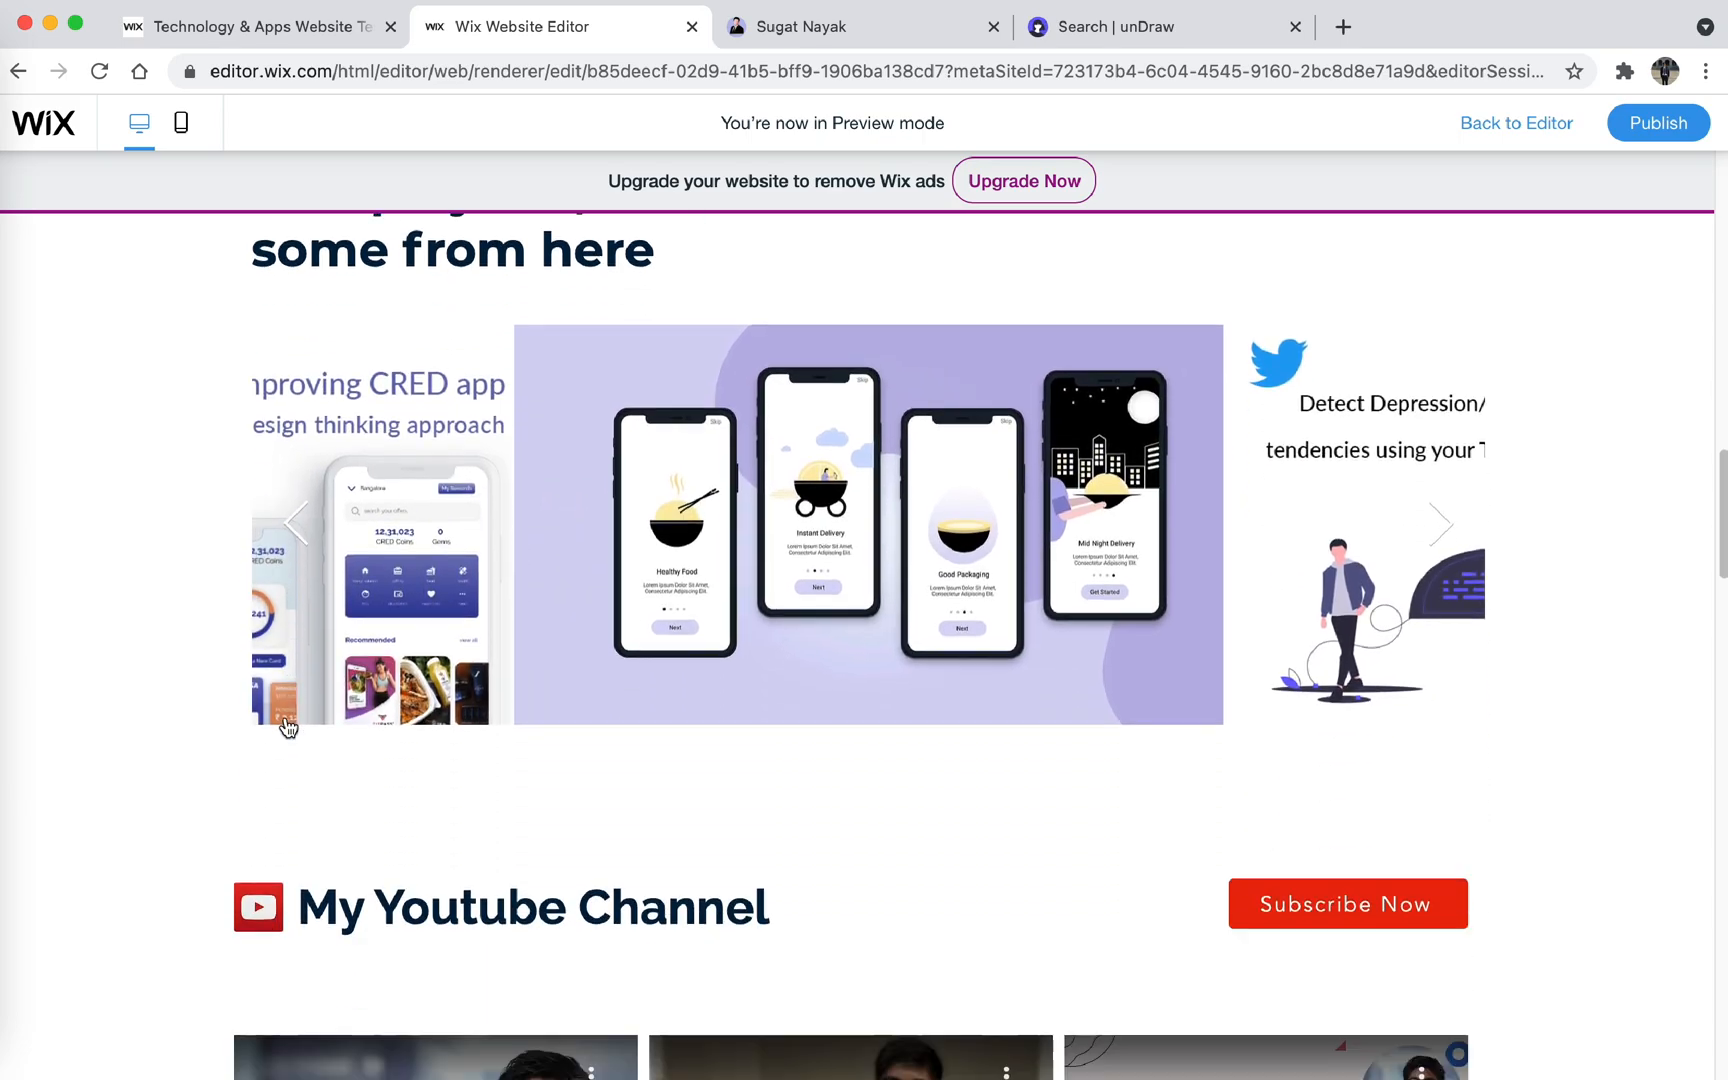
pyautogui.scroll(-5, 287, 725)
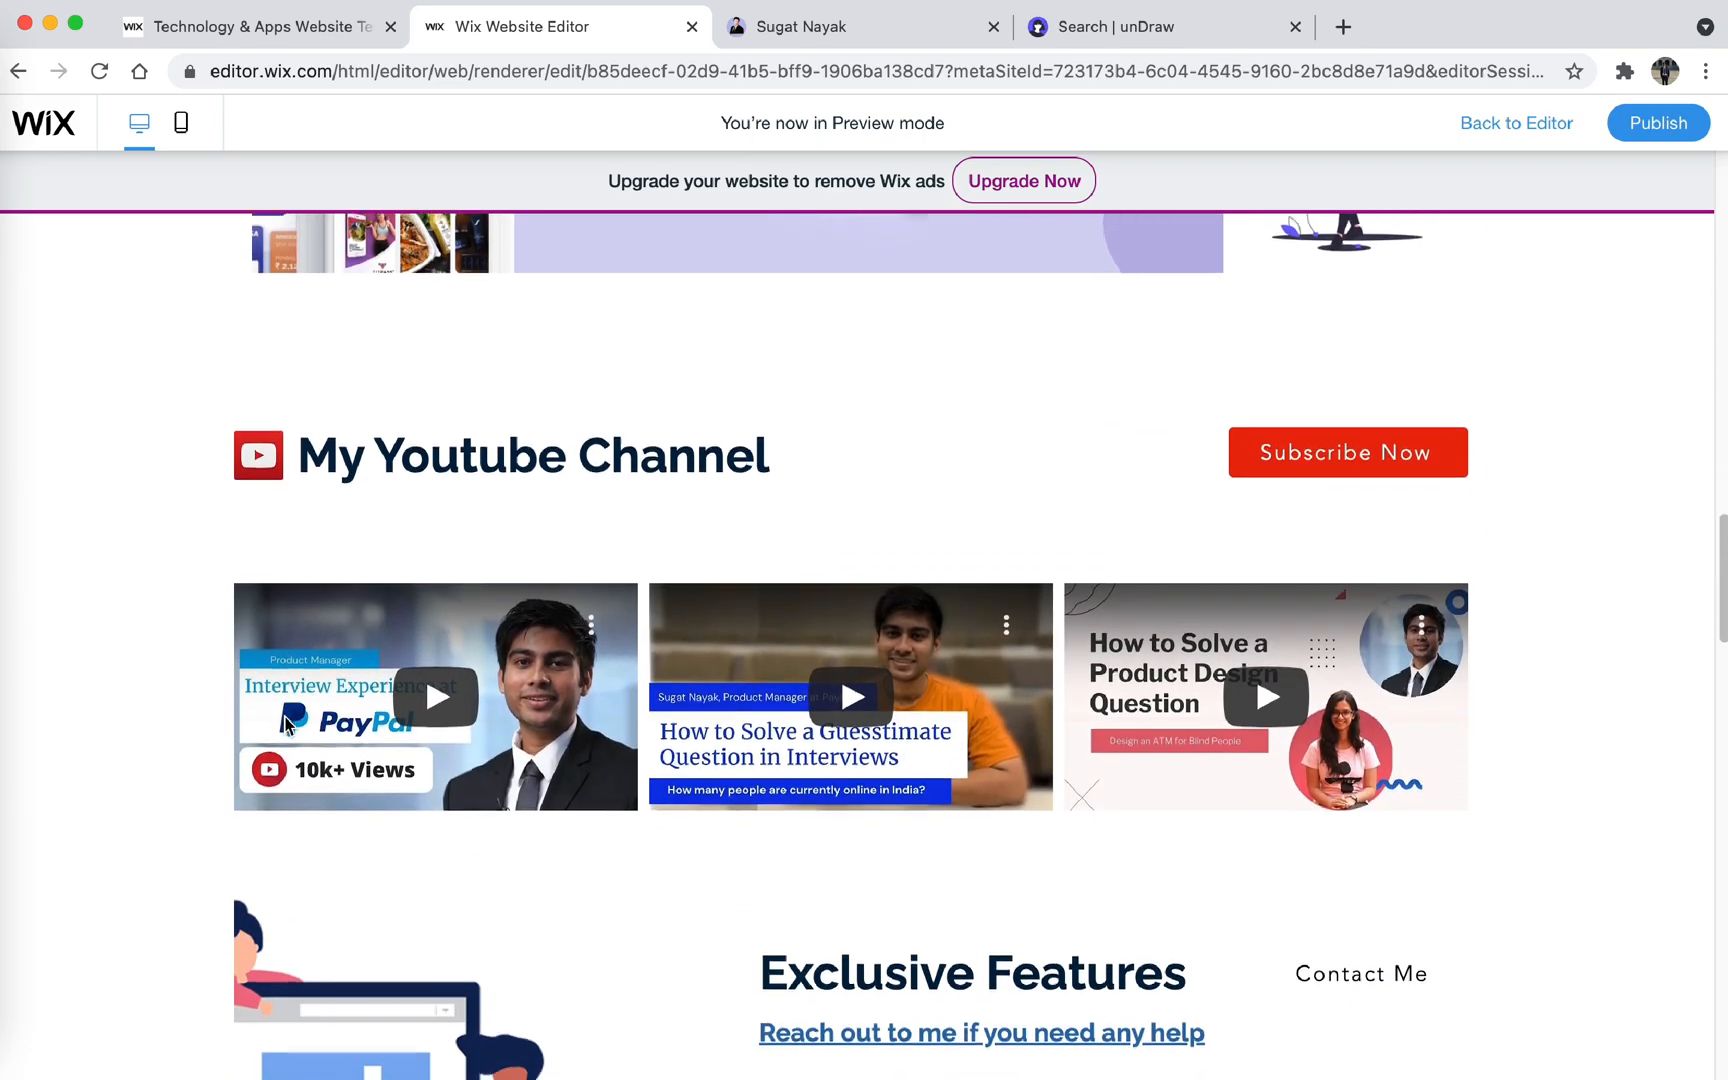
pyautogui.scroll(-2, 286, 723)
pyautogui.scroll(-4, 286, 723)
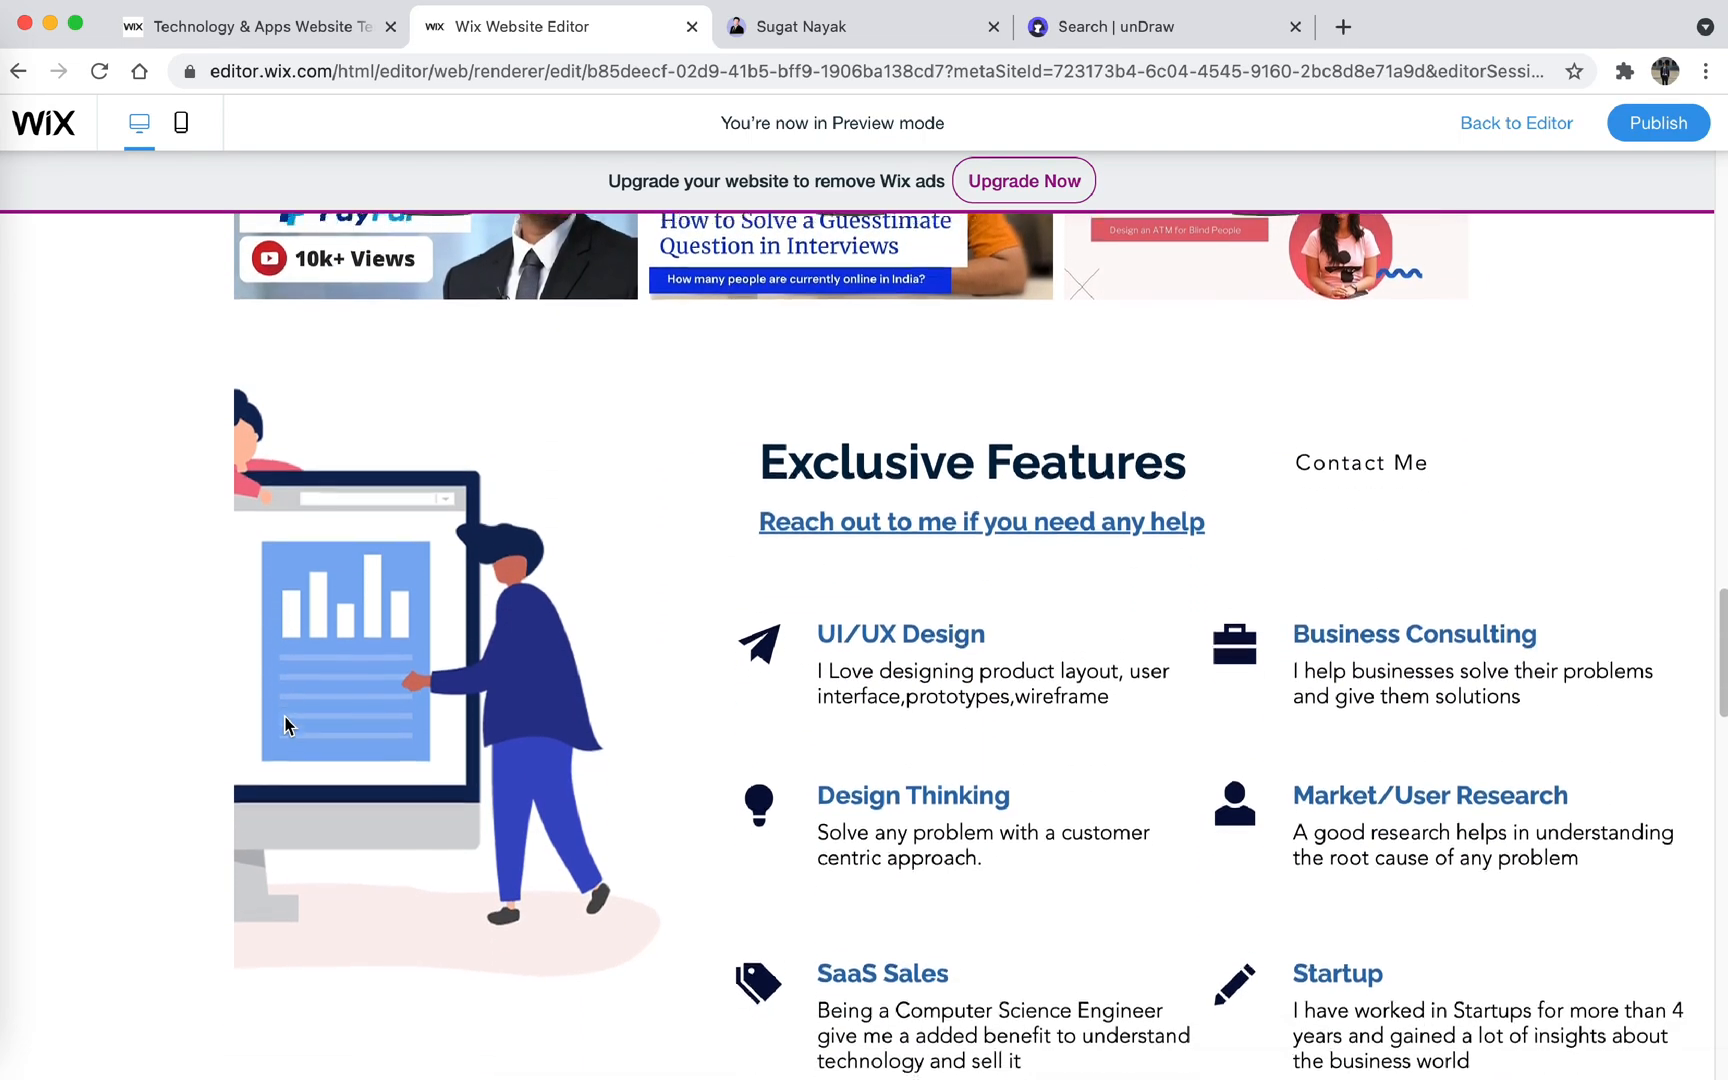
pyautogui.scroll(-5, 286, 725)
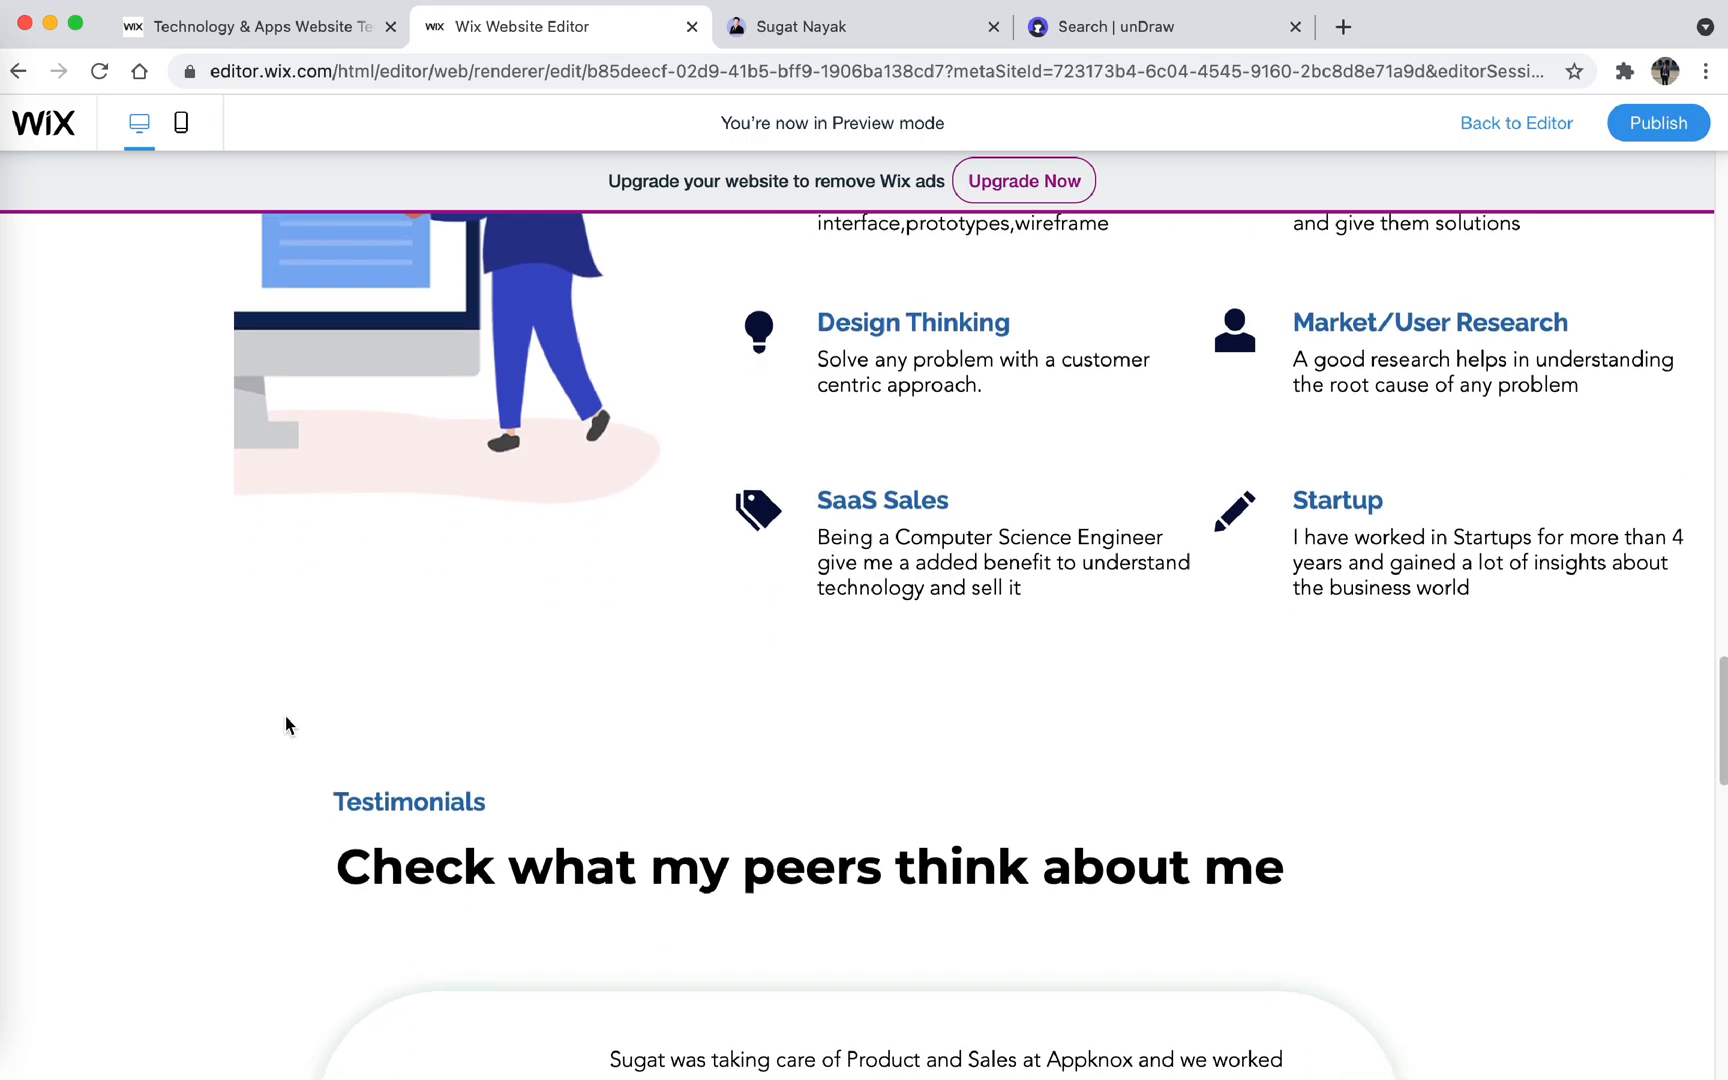
pyautogui.scroll(-3, 286, 725)
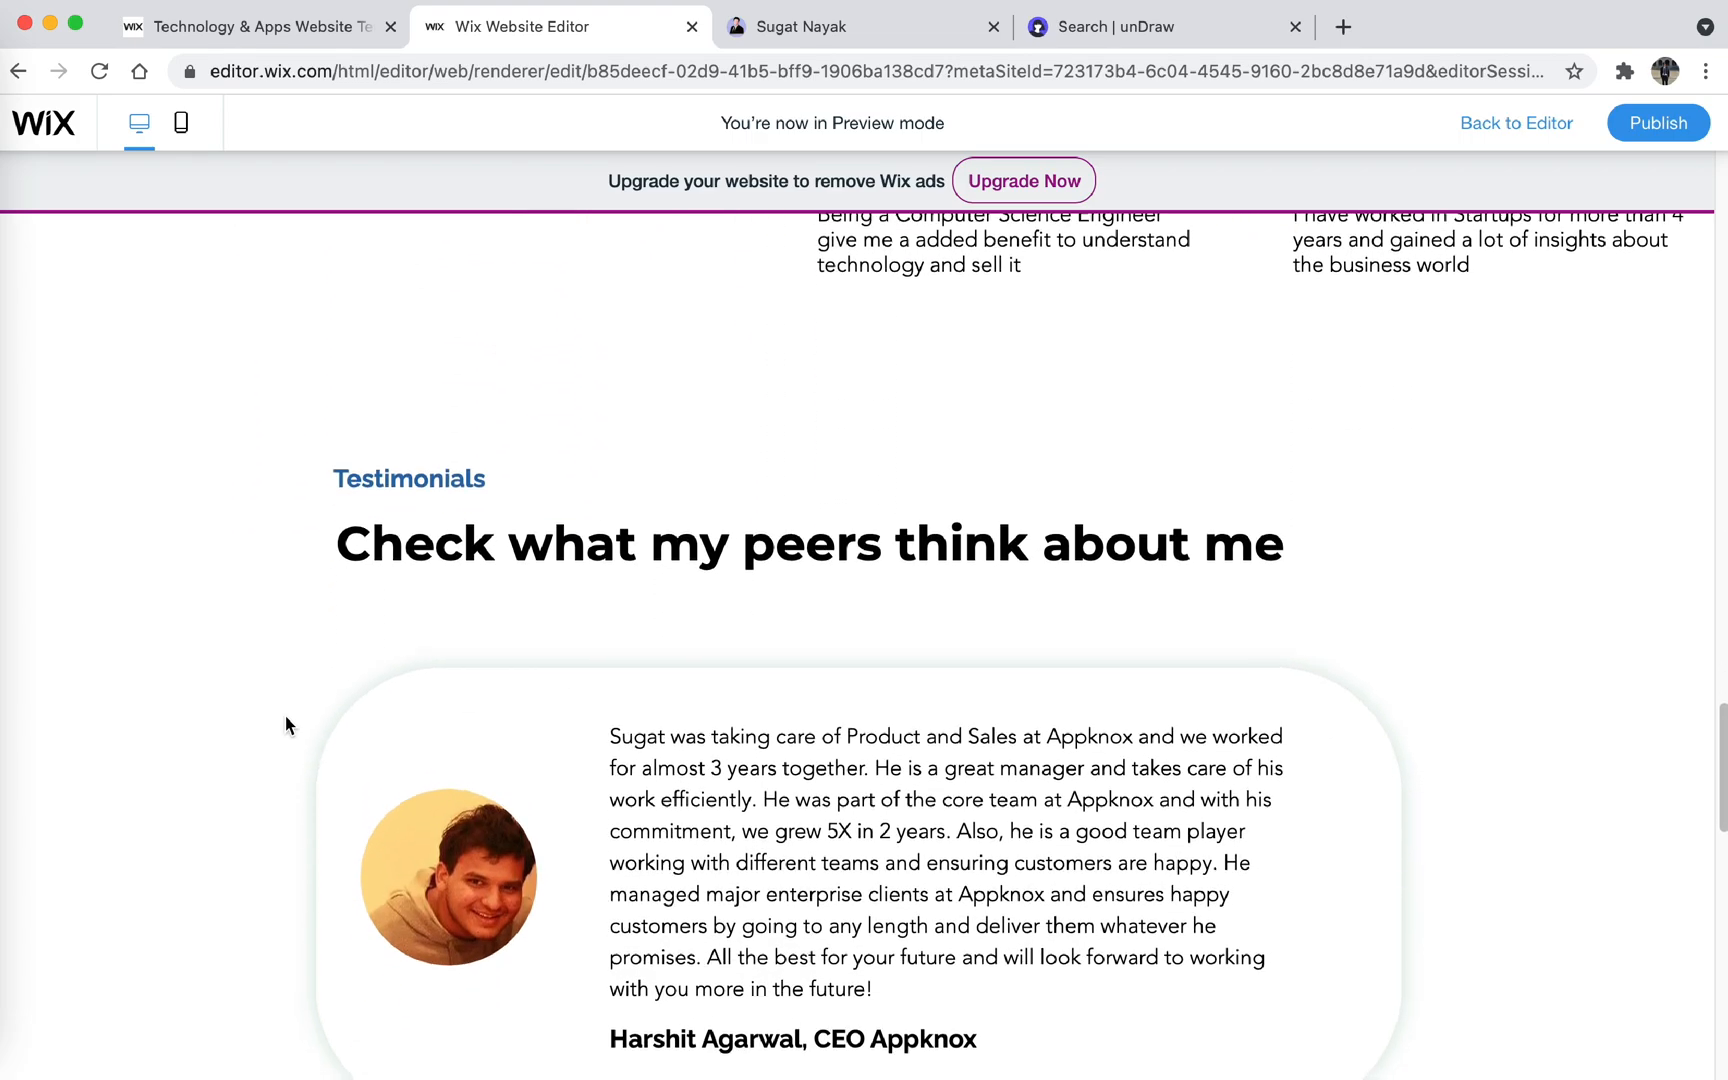
pyautogui.scroll(-4, 286, 725)
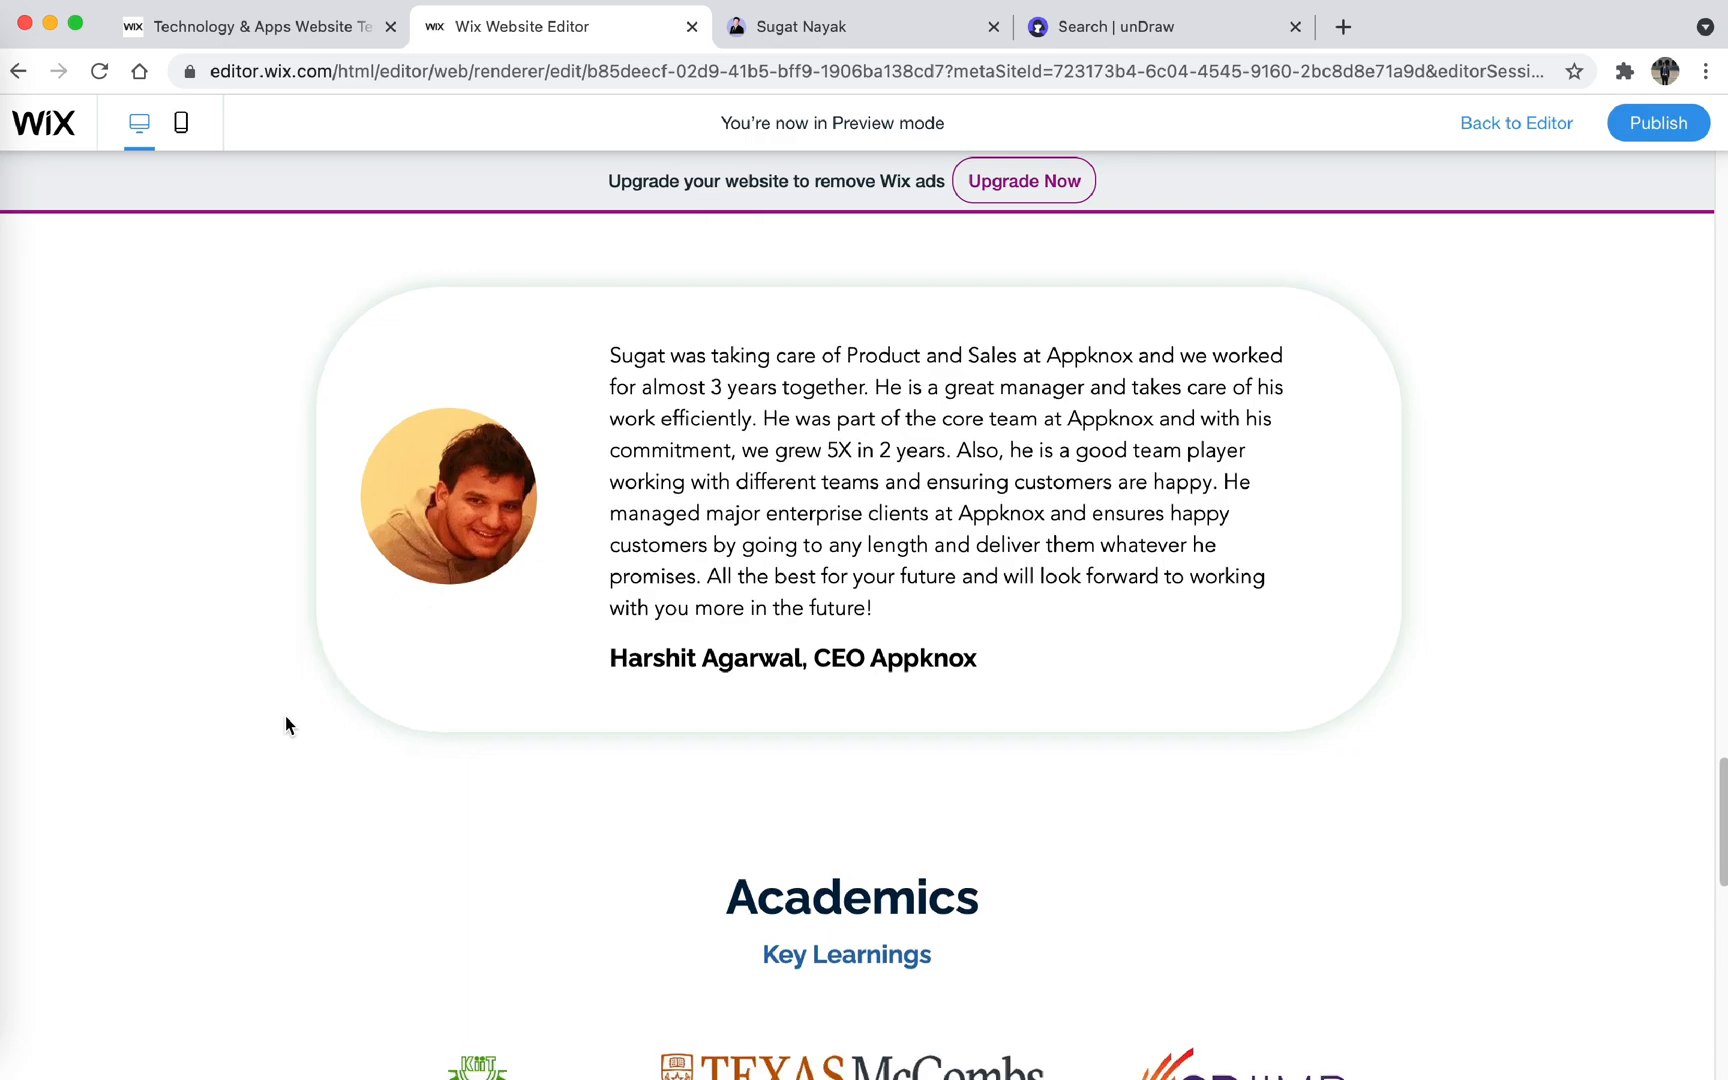
pyautogui.scroll(-1, 285, 725)
pyautogui.scroll(-2, 286, 720)
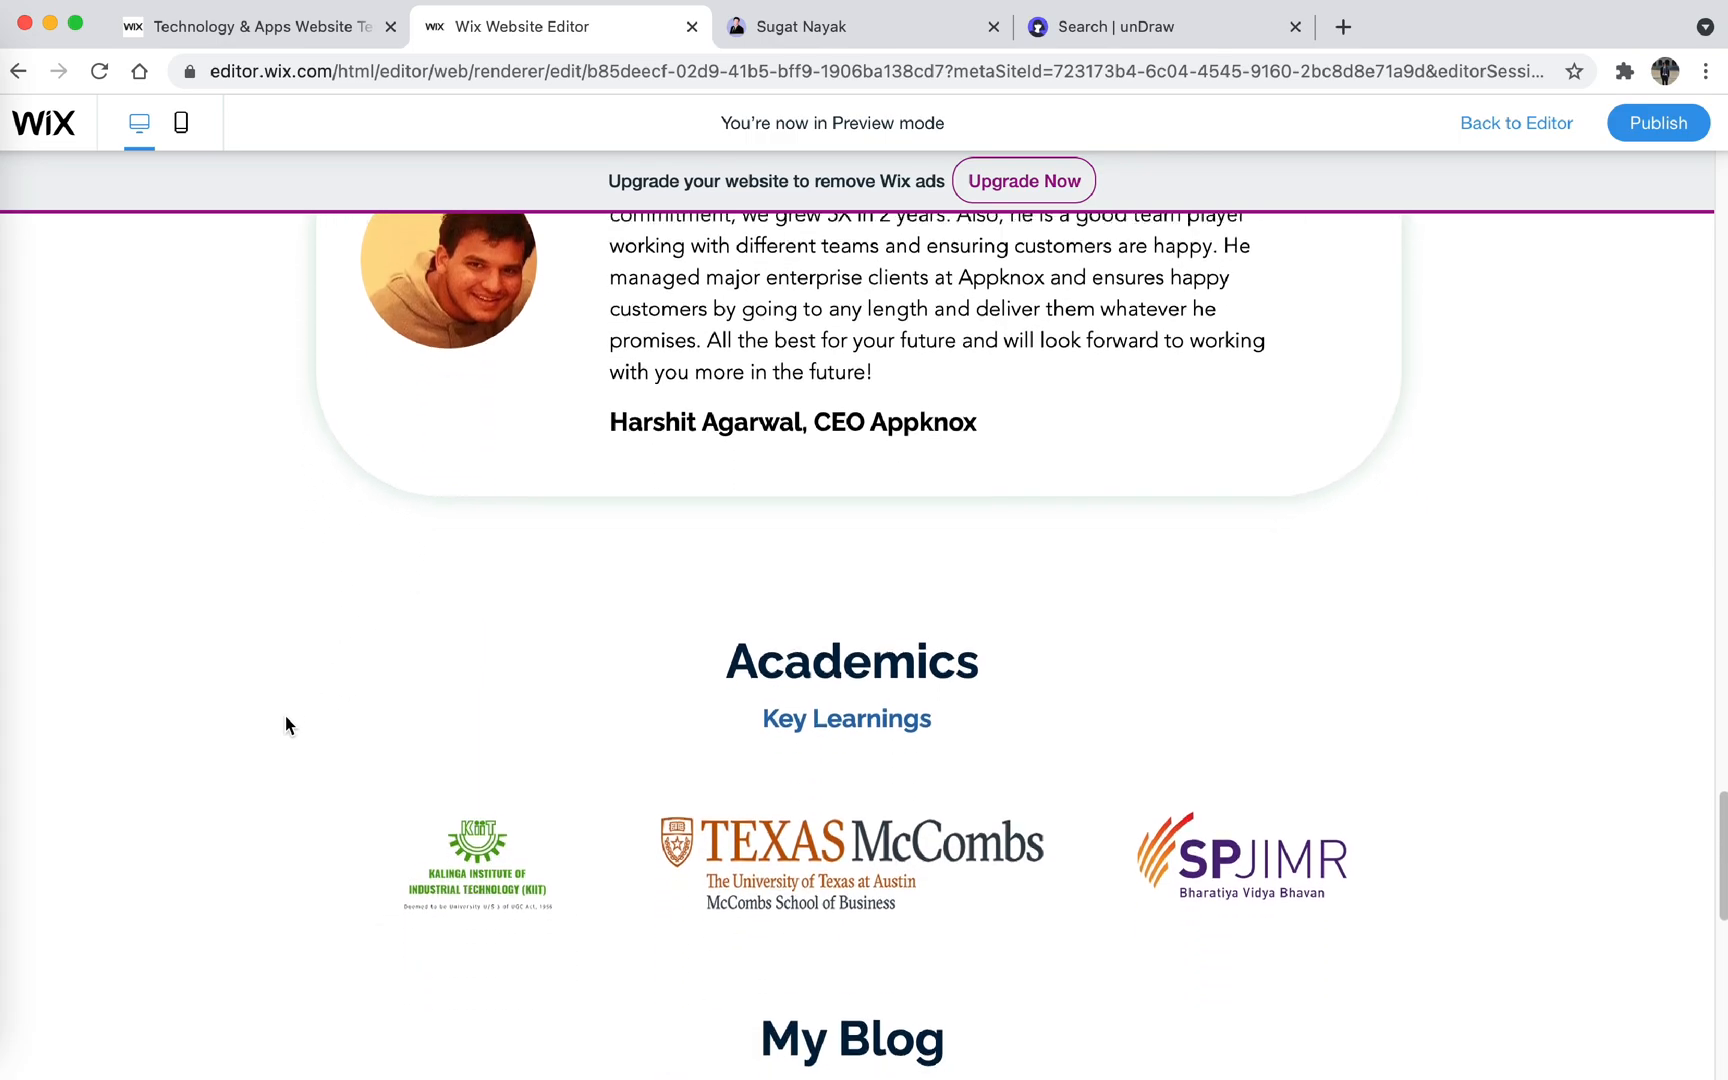
pyautogui.scroll(-2, 285, 722)
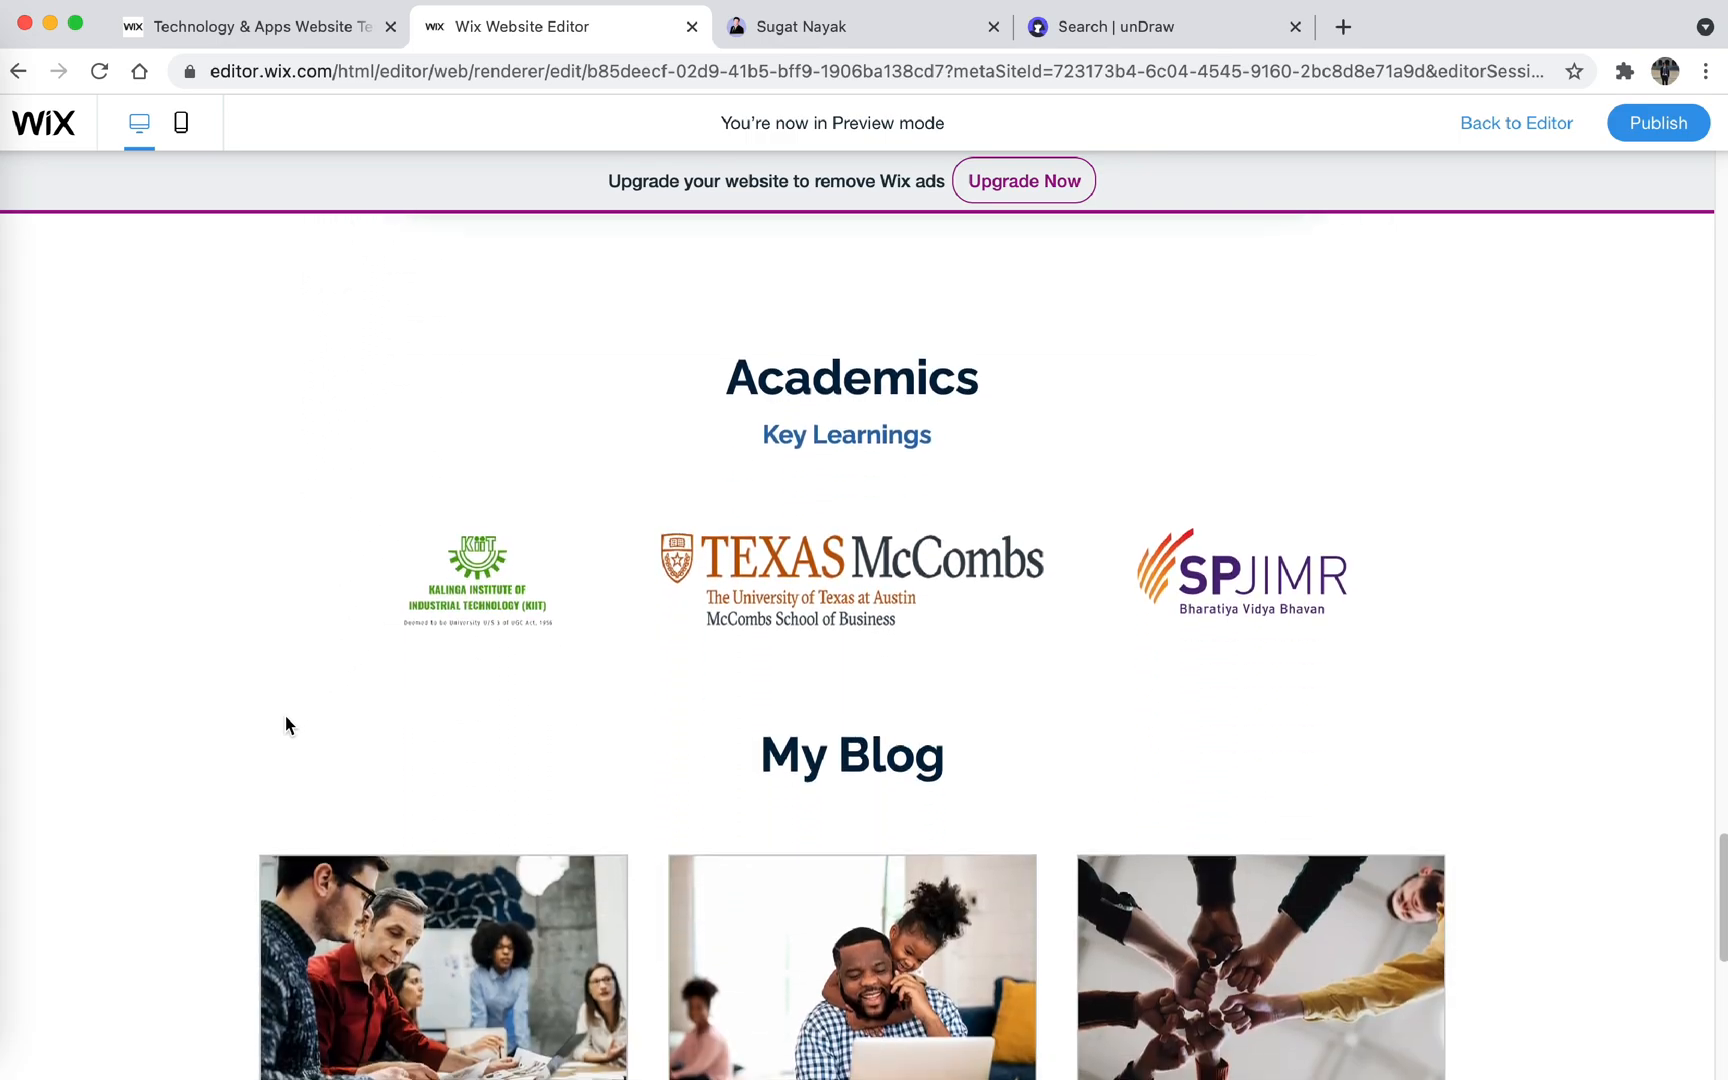
pyautogui.scroll(-3, 285, 722)
pyautogui.scroll(-6, 285, 722)
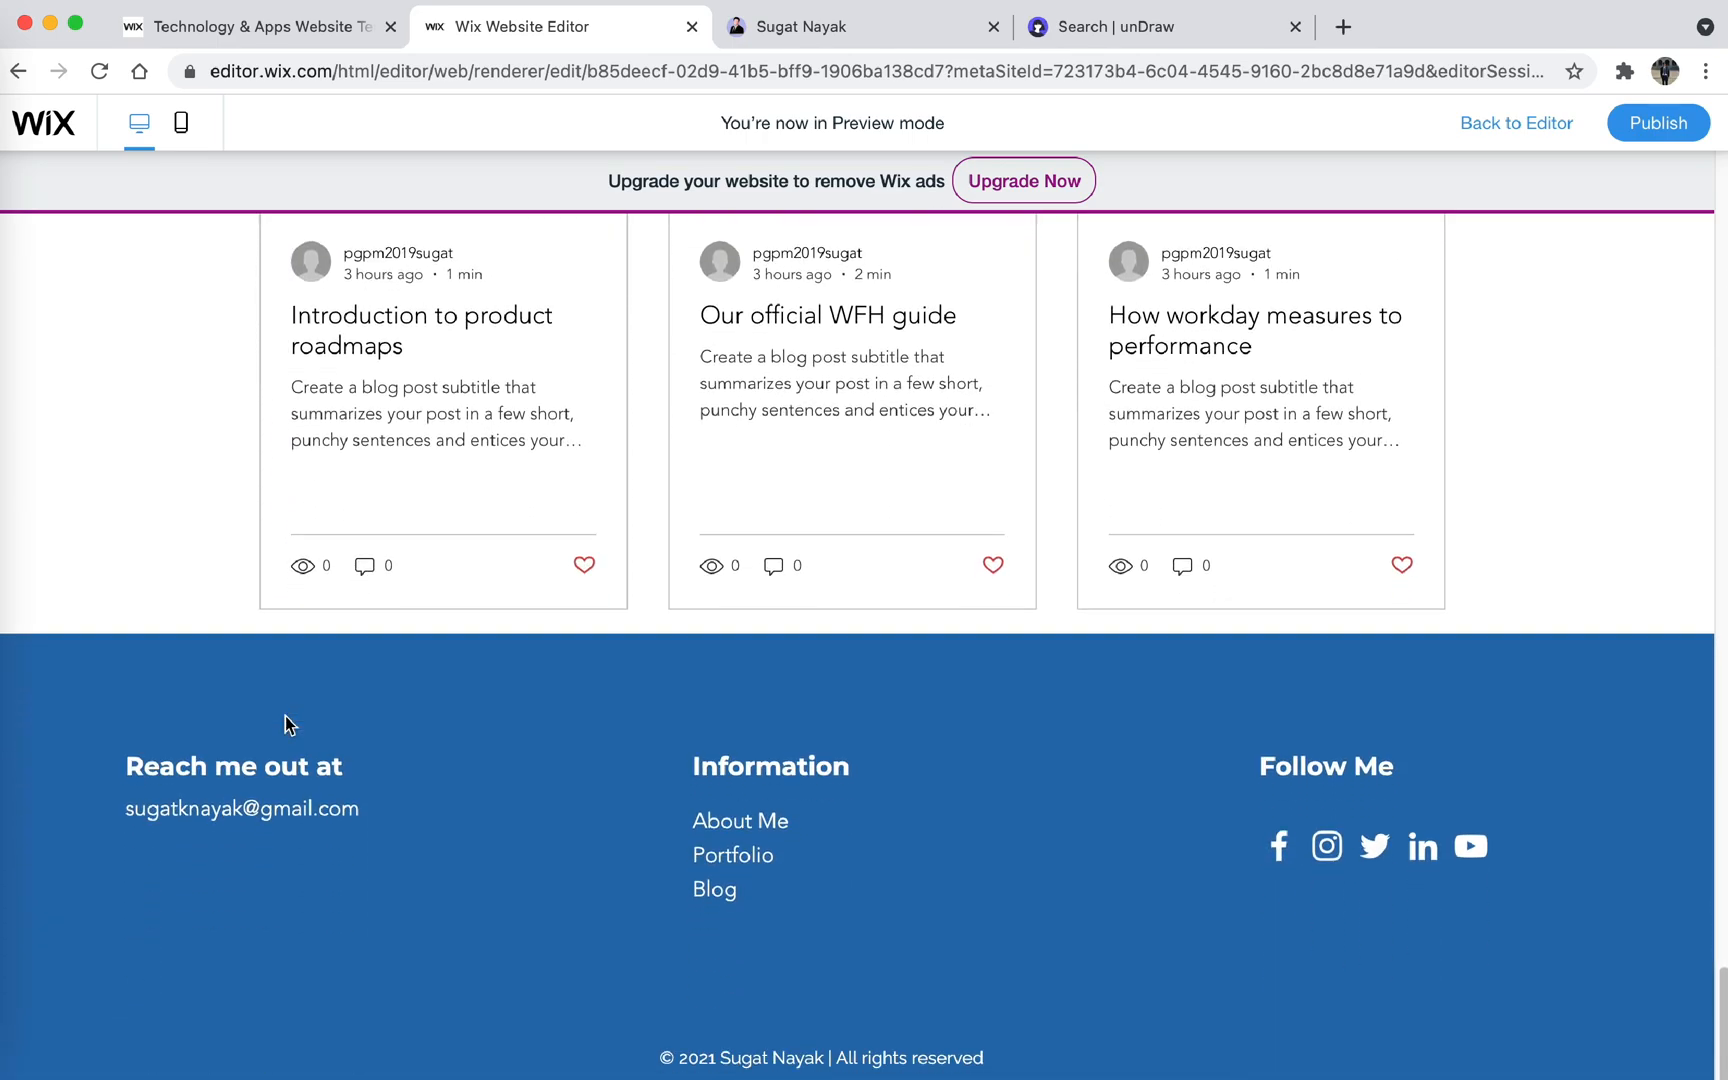
pyautogui.scroll(8, 285, 722)
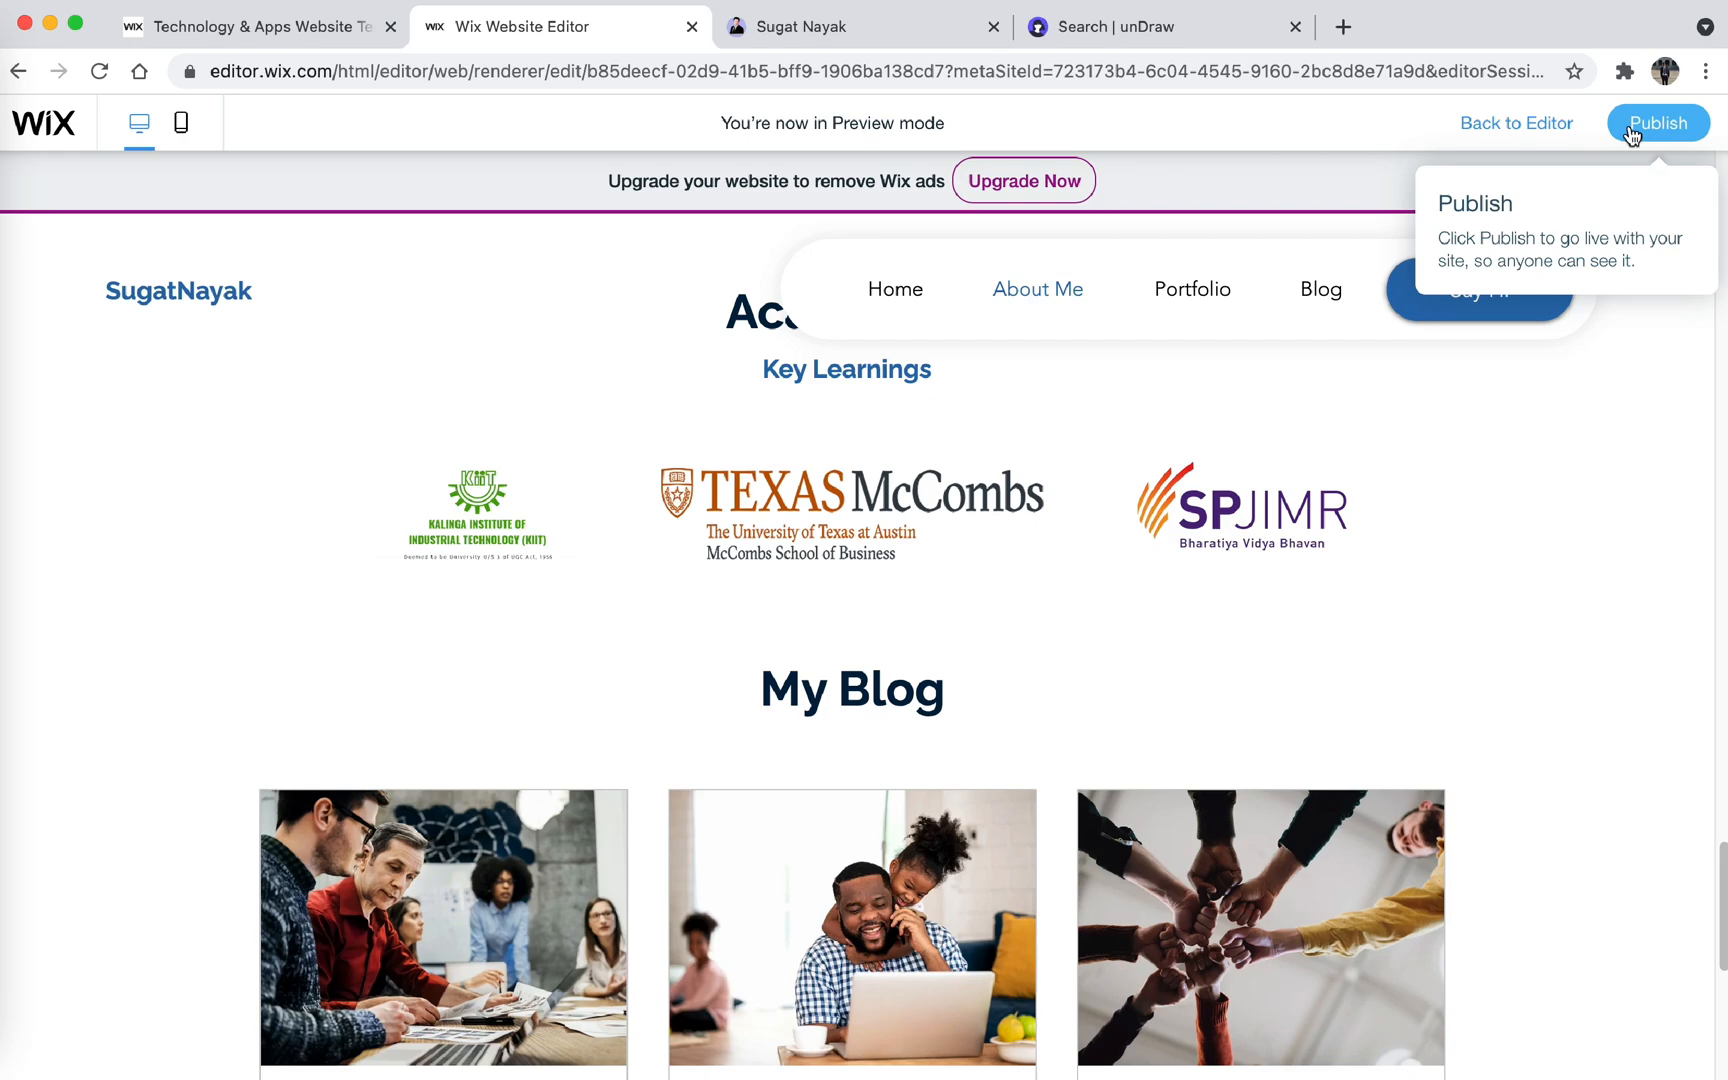
# - Check the site's mobile preview, then in the mobile editor widen the header's site title so it fits on one line
pyautogui.click(185, 134)
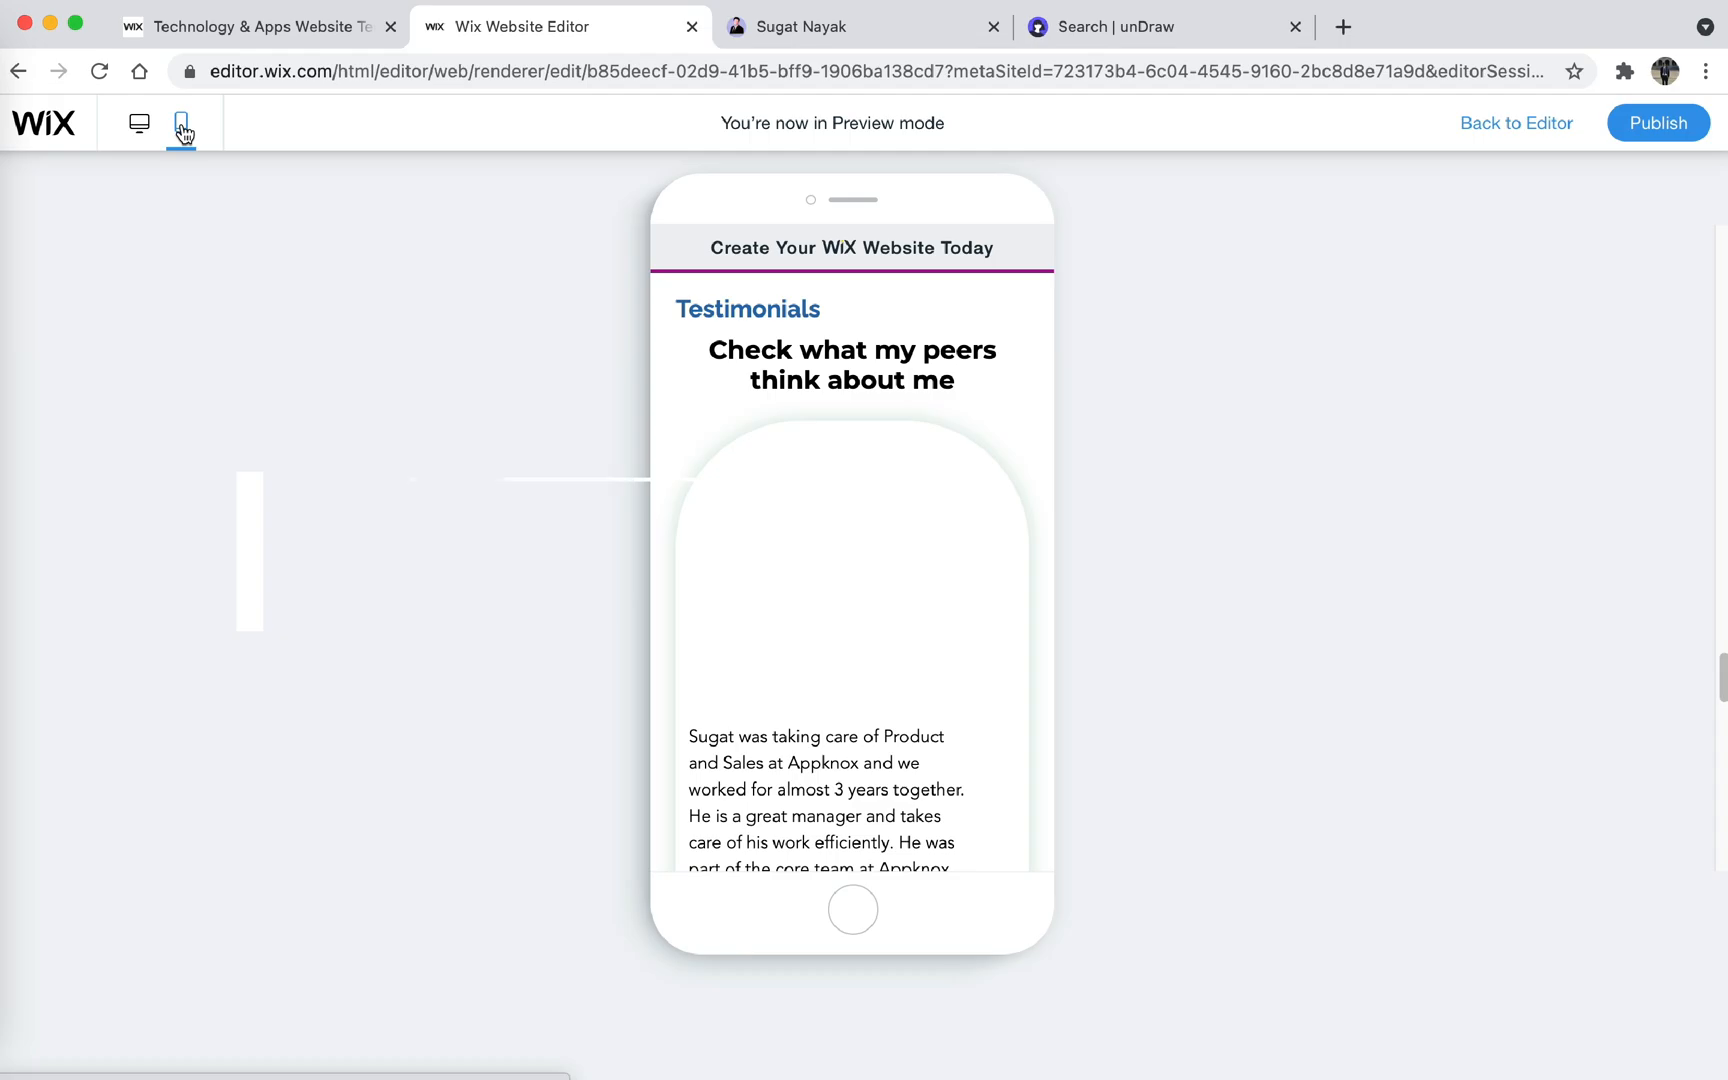
pyautogui.scroll(15, 963, 363)
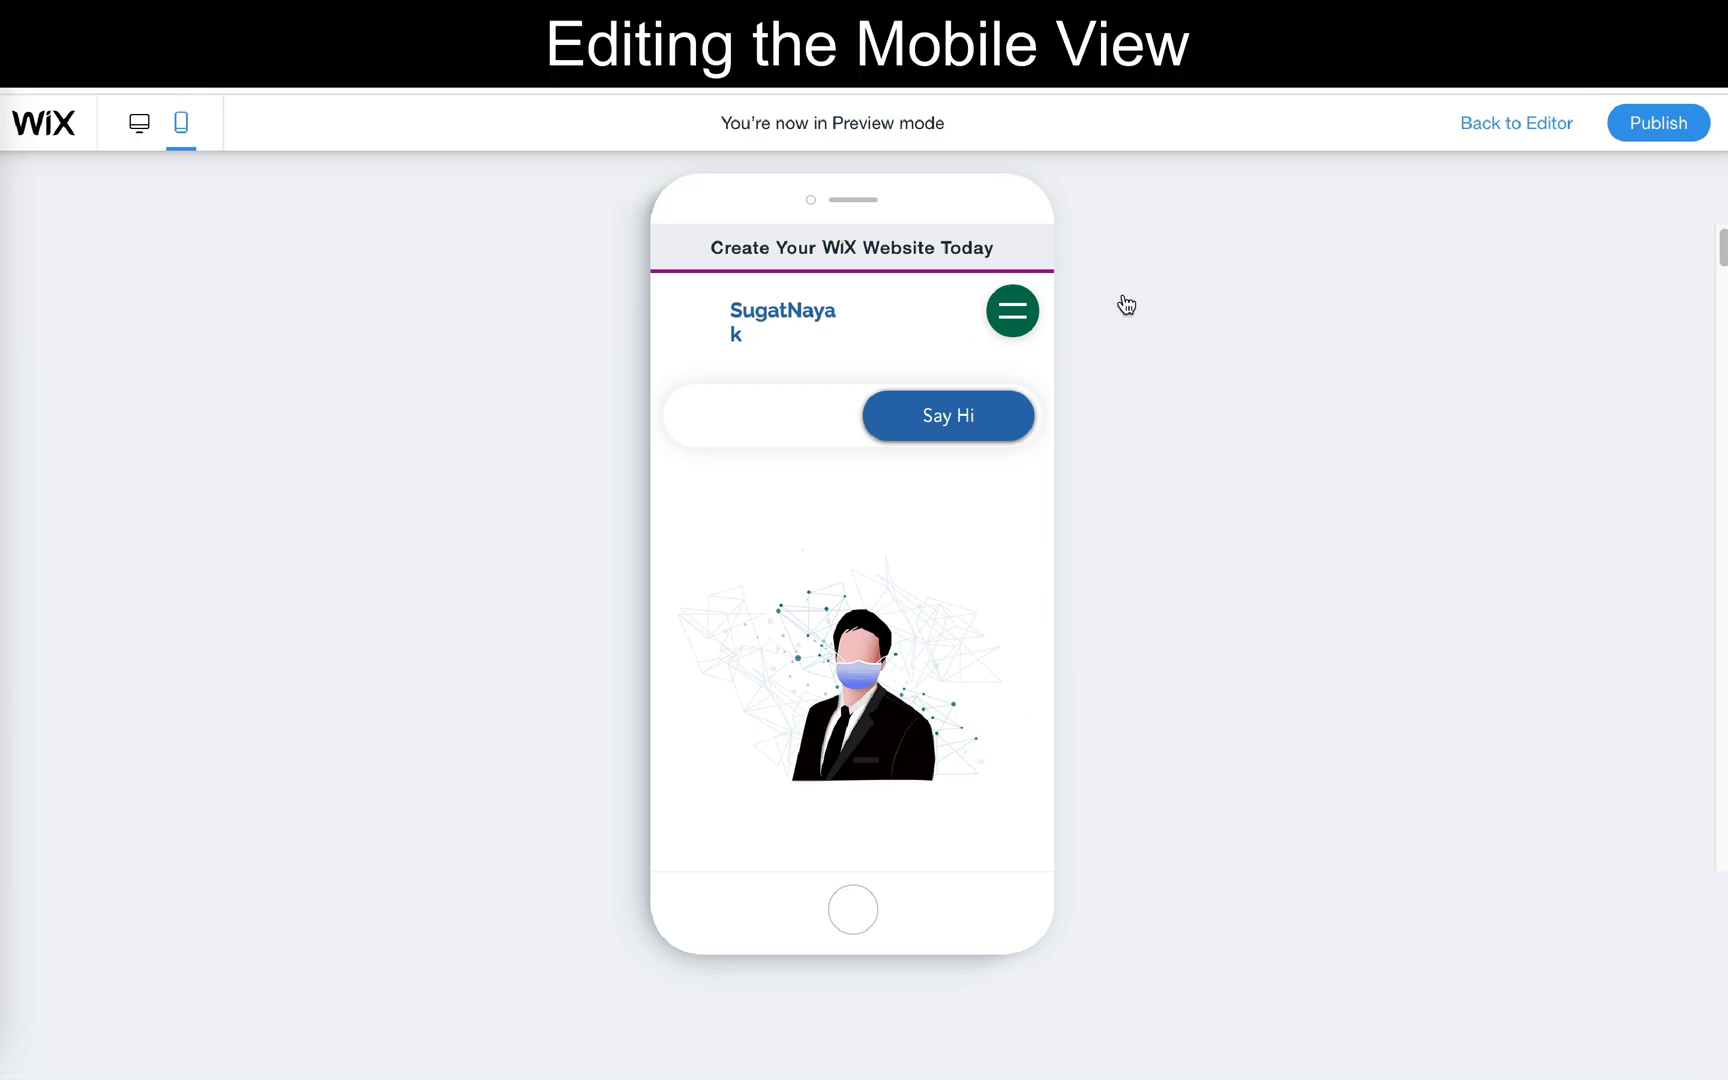
pyautogui.click(1527, 138)
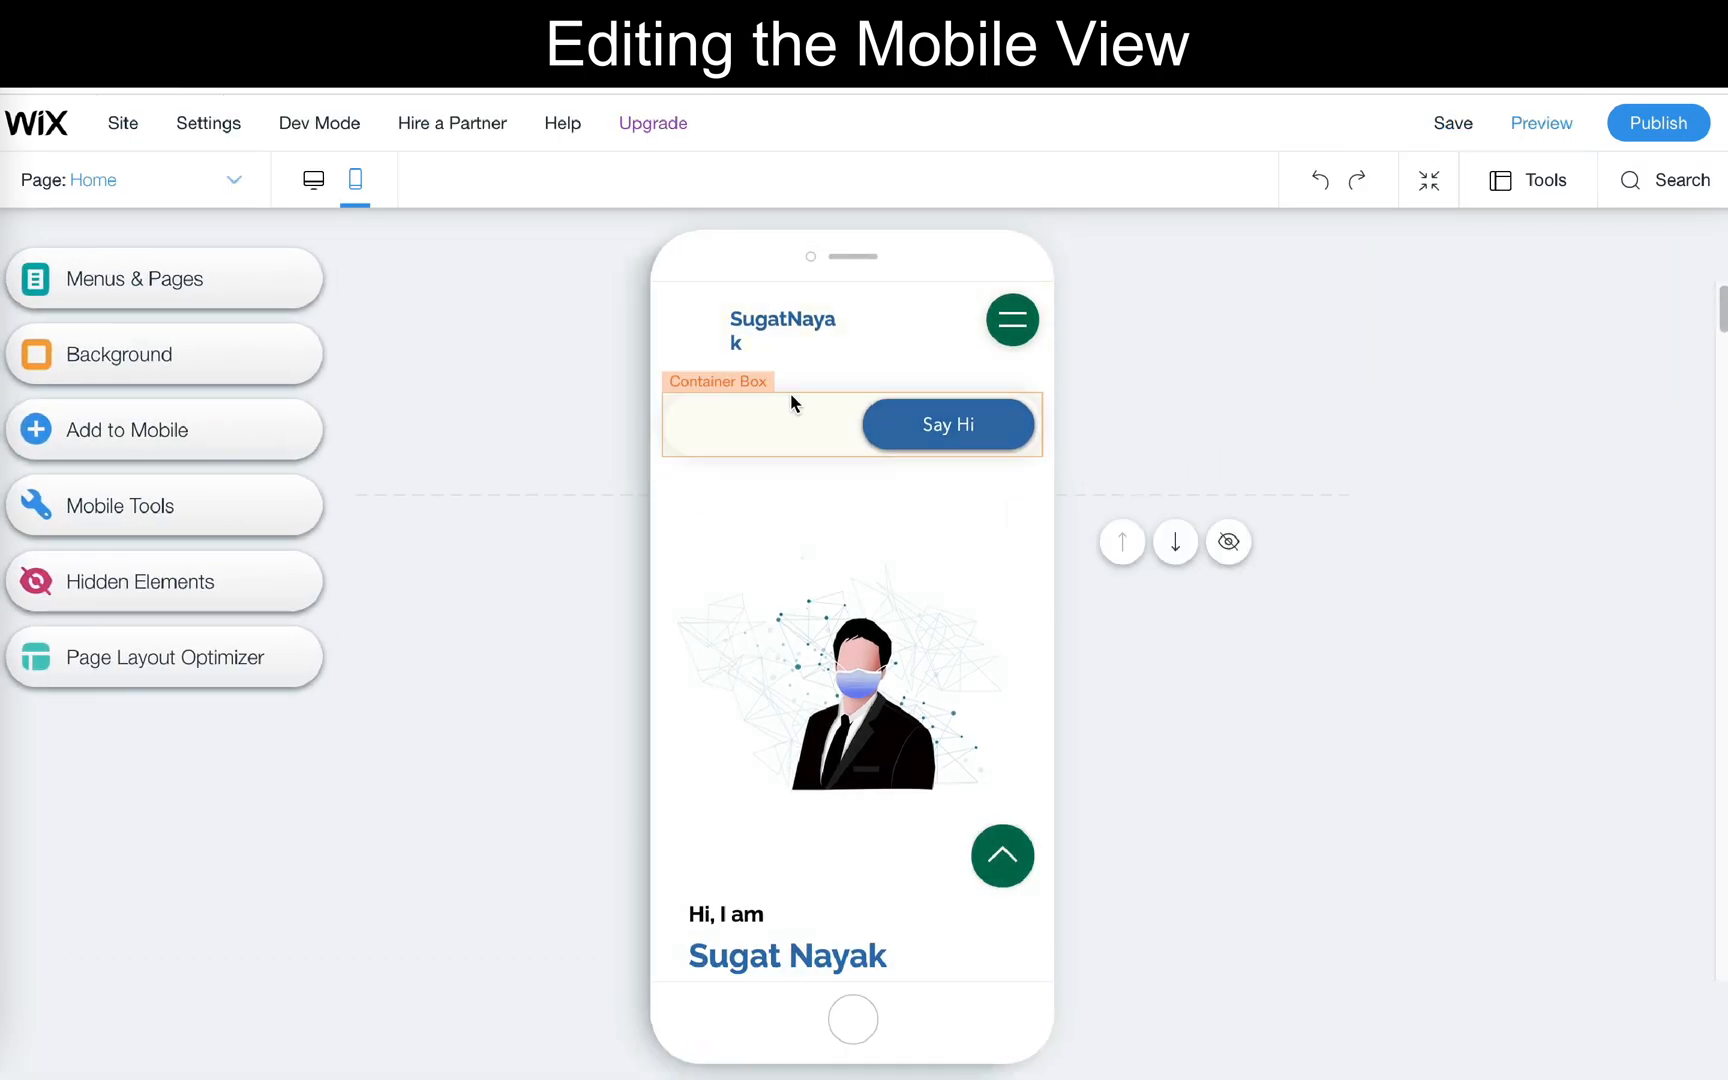
pyautogui.click(767, 333)
pyautogui.moveTo(730, 331); pyautogui.dragTo(701, 320)
# - Narrow the container box around the mobile header's Say Hi button and shift it toward the header's right edge
pyautogui.click(808, 447)
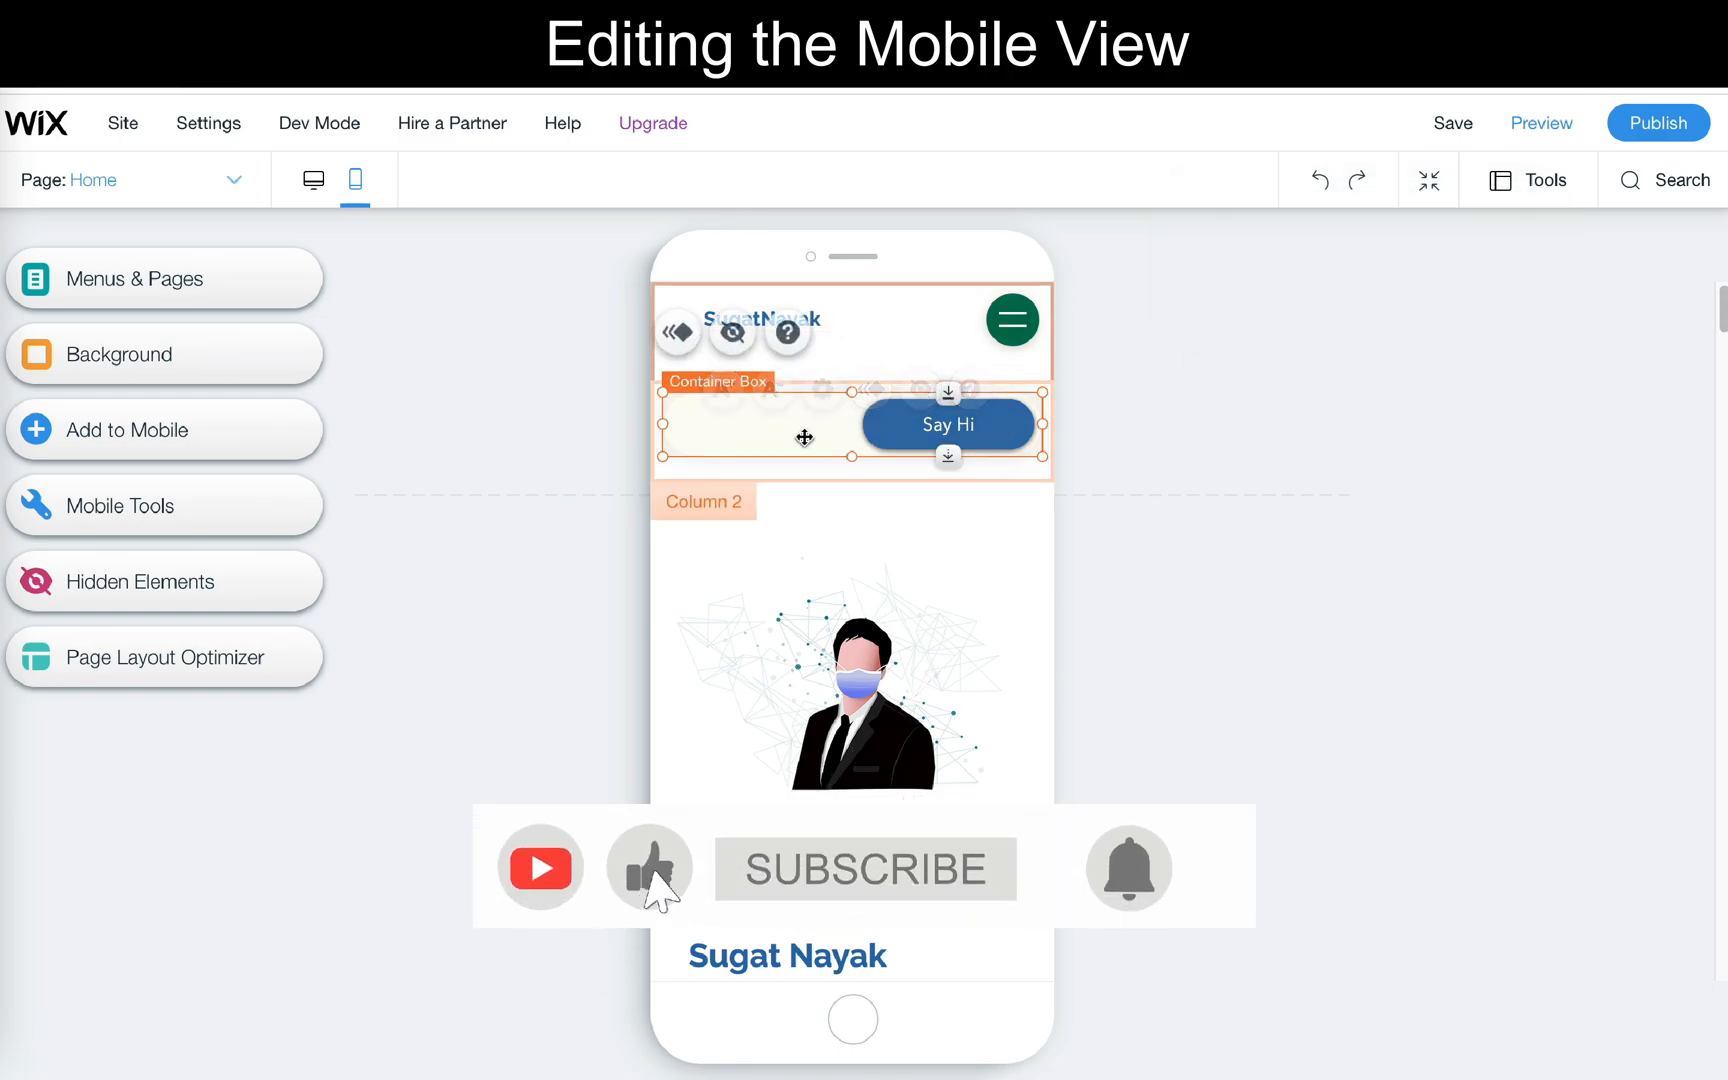
pyautogui.moveTo(663, 426); pyautogui.dragTo(849, 426)
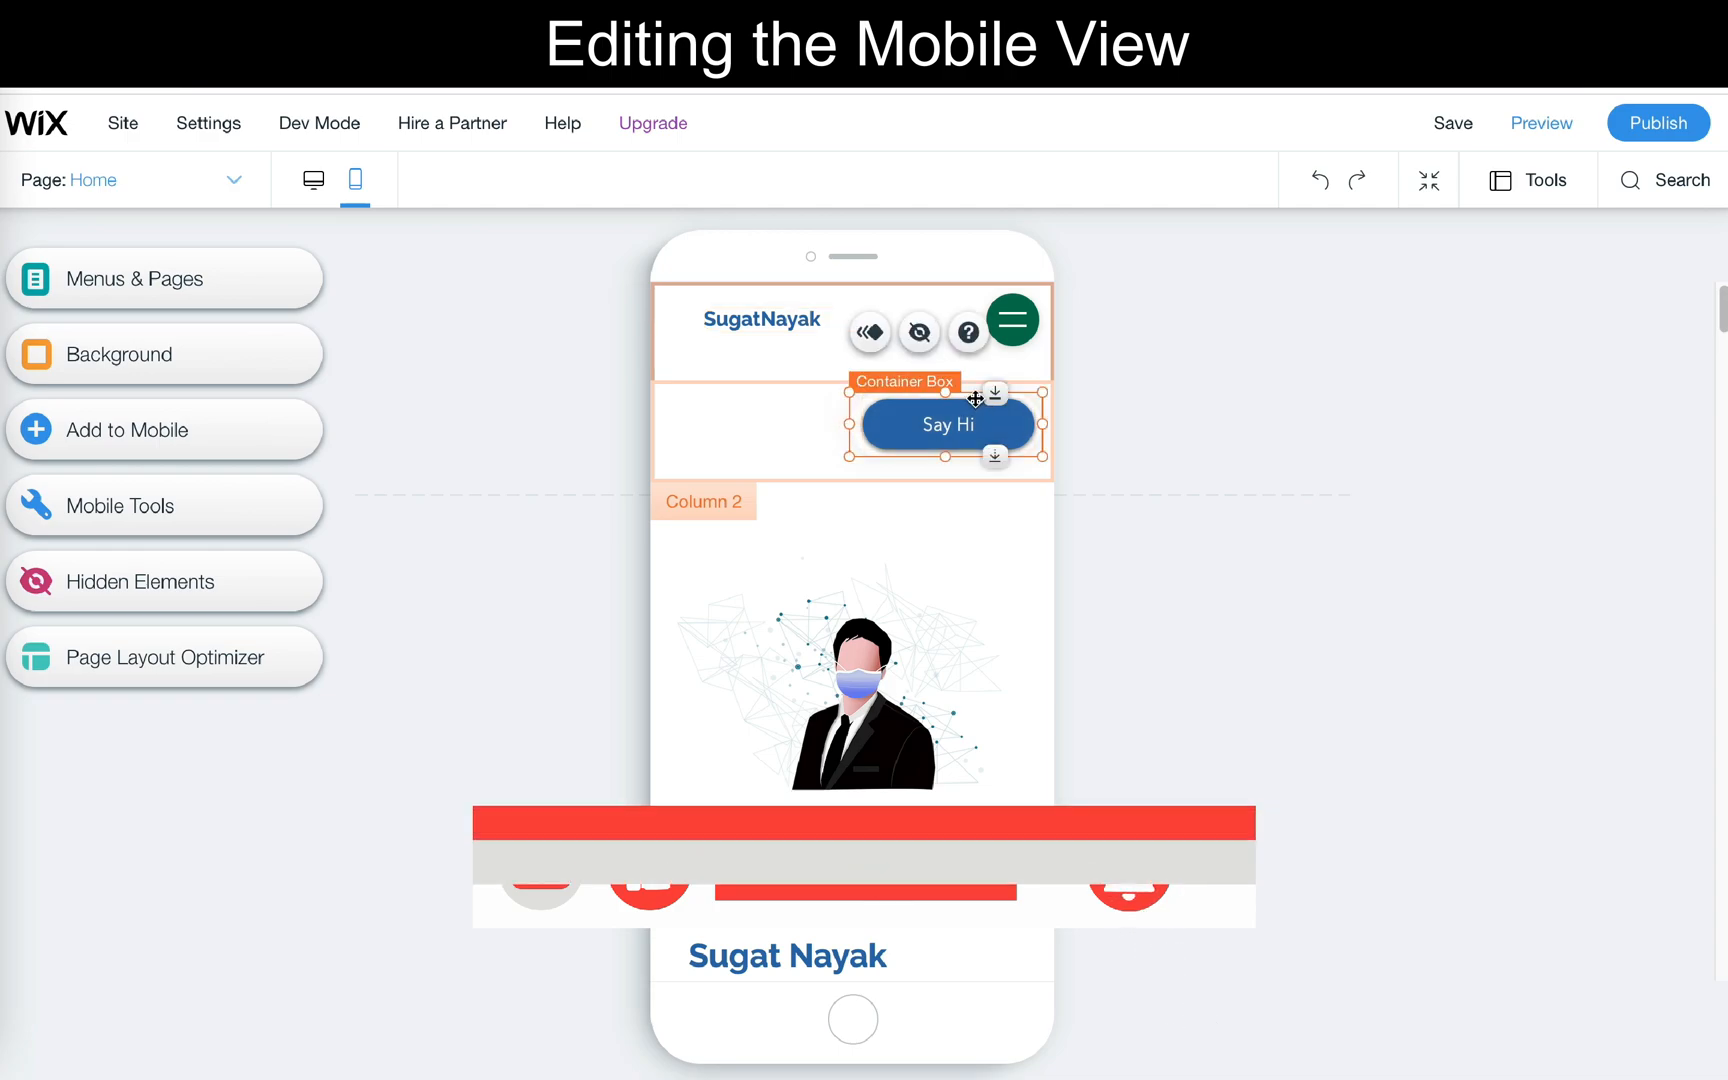
pyautogui.moveTo(977, 398)
pyautogui.mouseDown()
pyautogui.moveTo(977, 375)
pyautogui.moveTo(993, 394)
pyautogui.mouseUp()
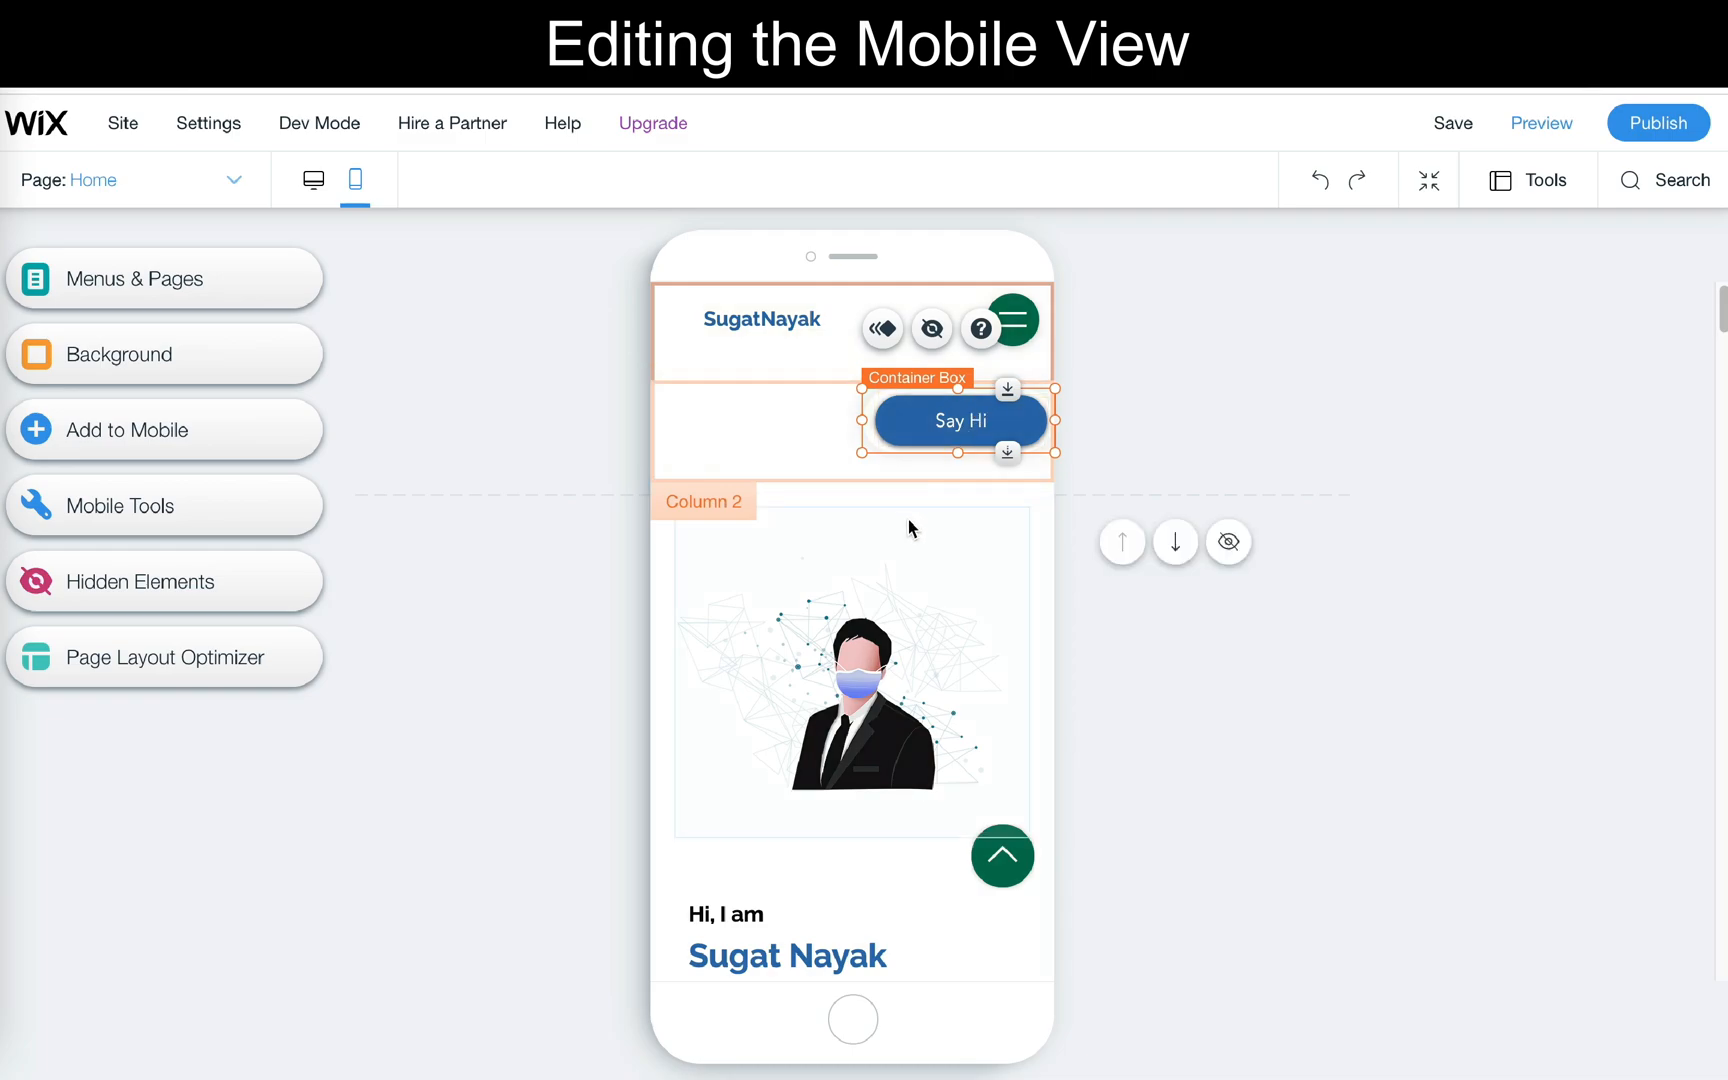
pyautogui.click(909, 518)
pyautogui.click(948, 410)
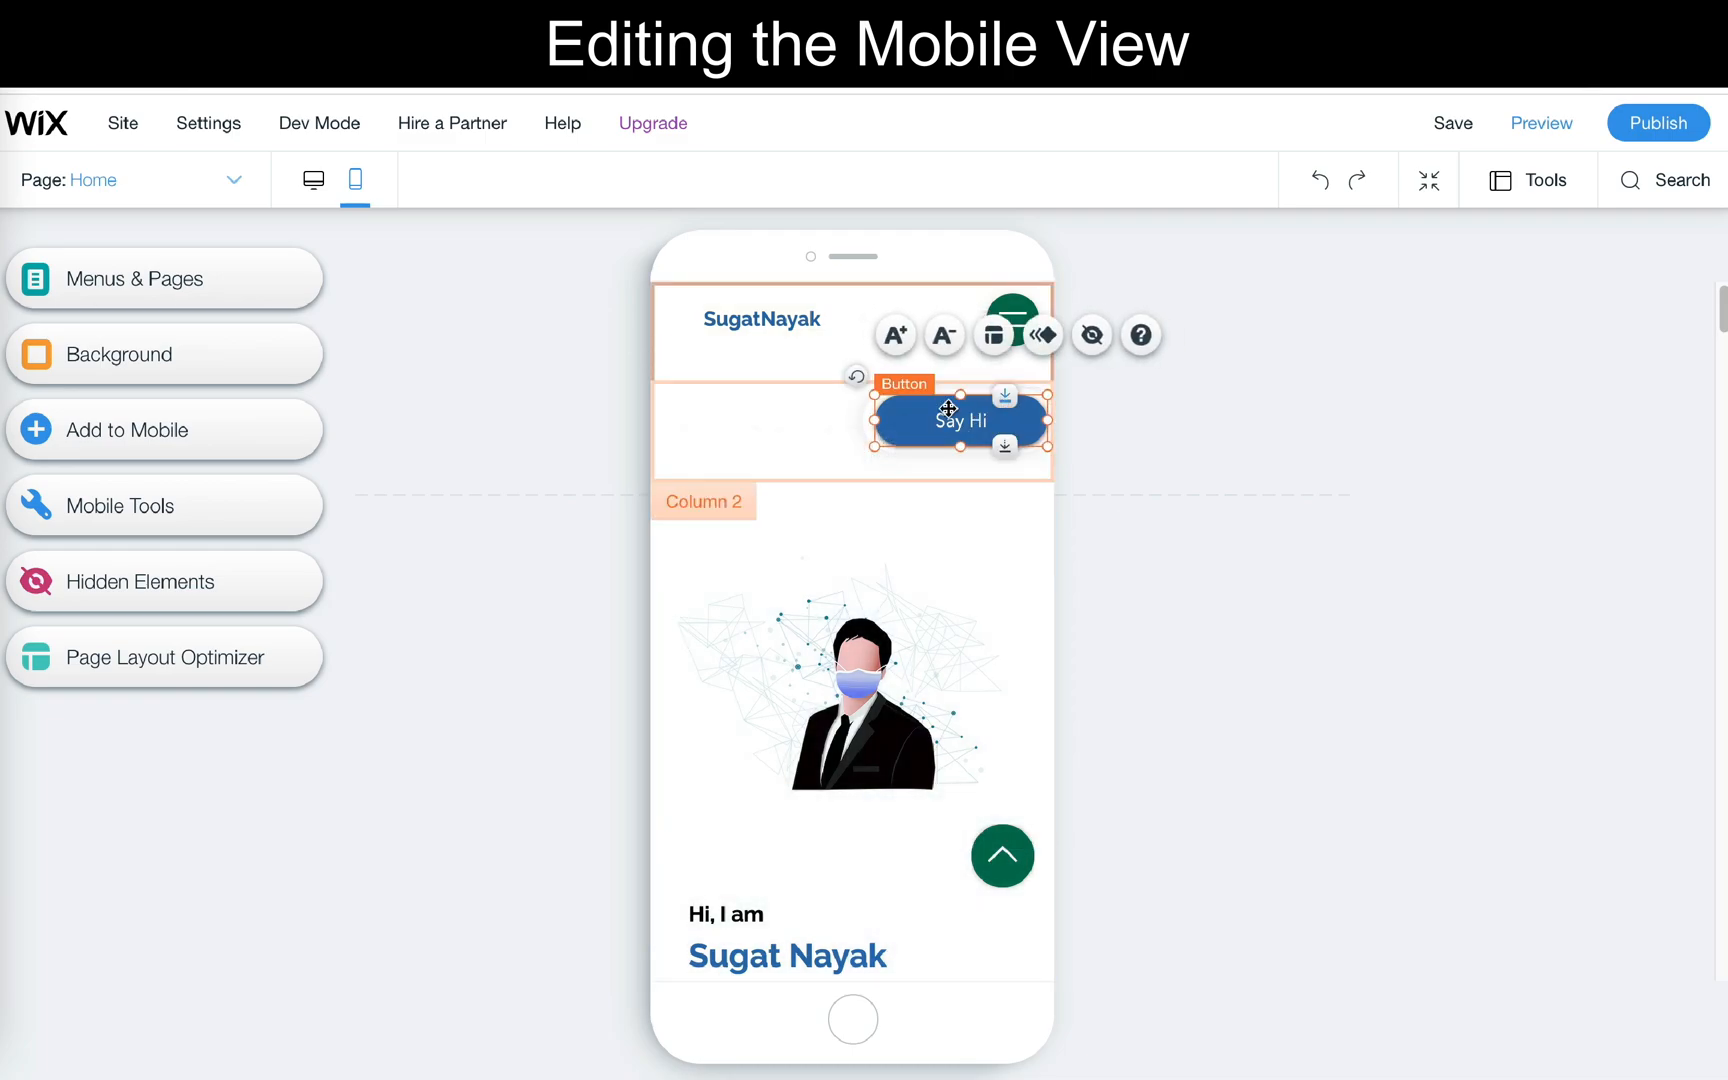
# - Hide the mobile header's Column 2, which holds the Say Hi button, and close the hidden elements list
pyautogui.click(765, 407)
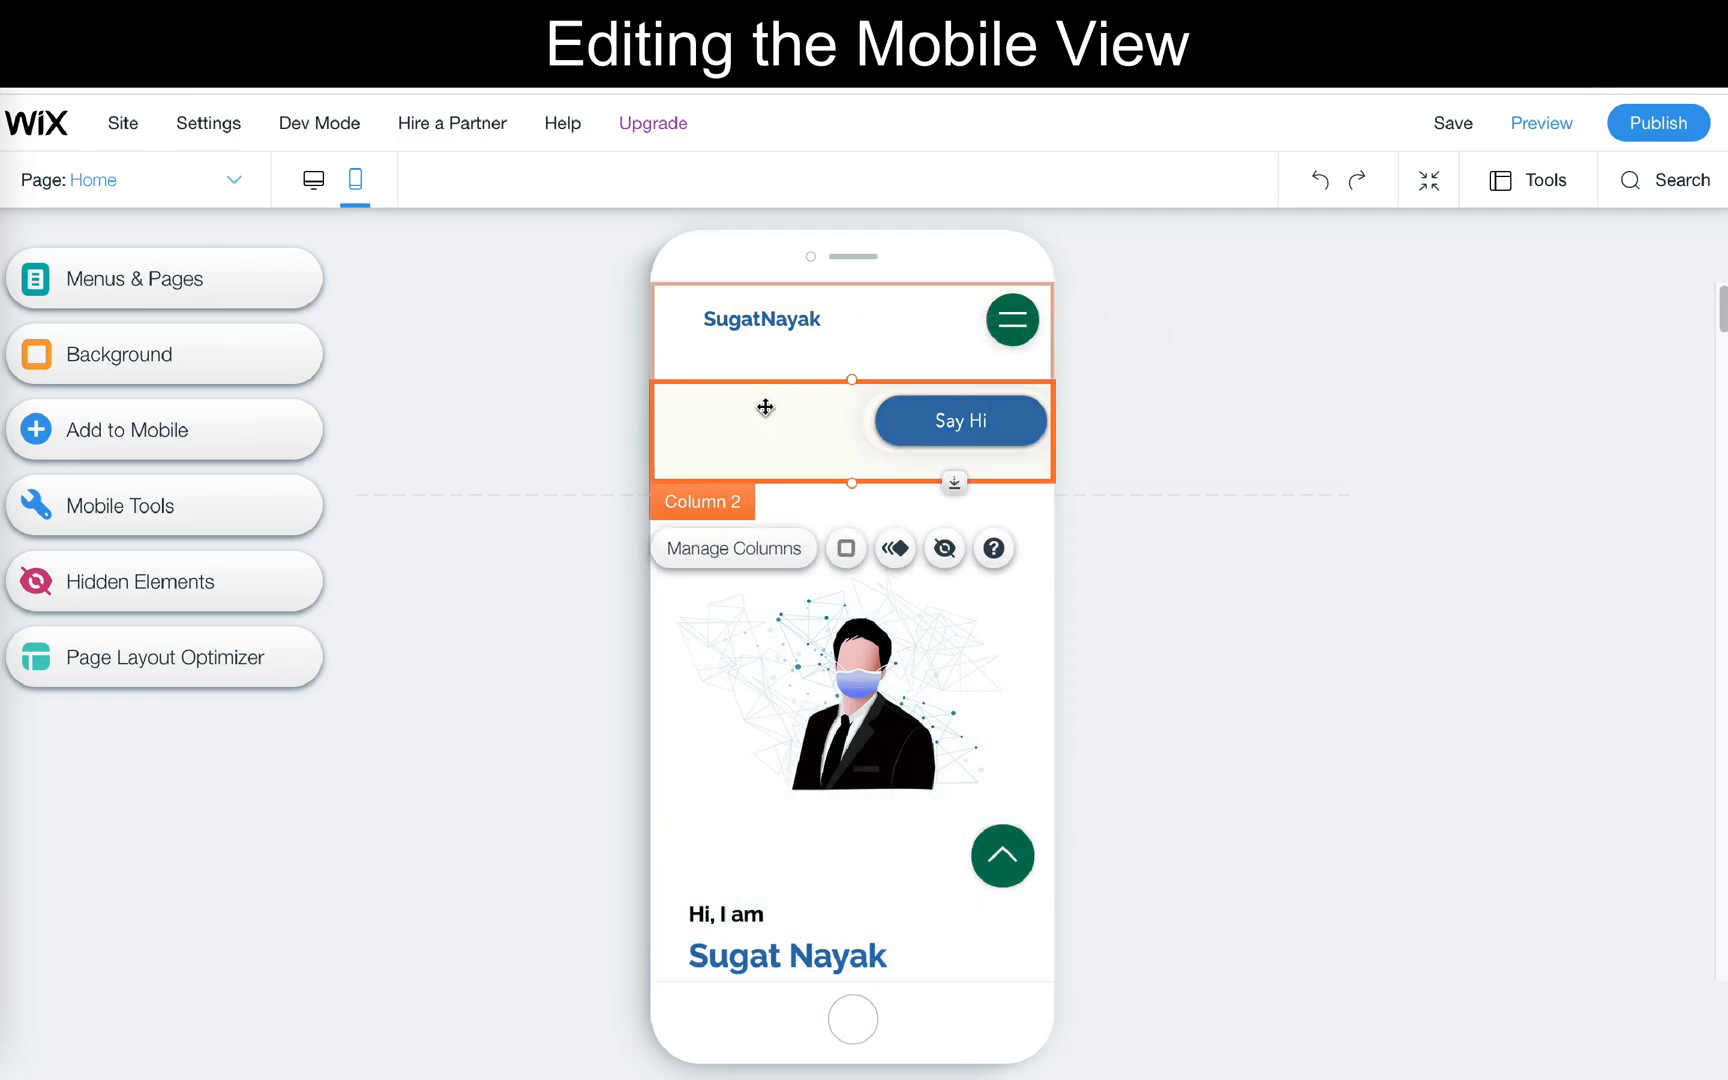
pyautogui.press('Delete')
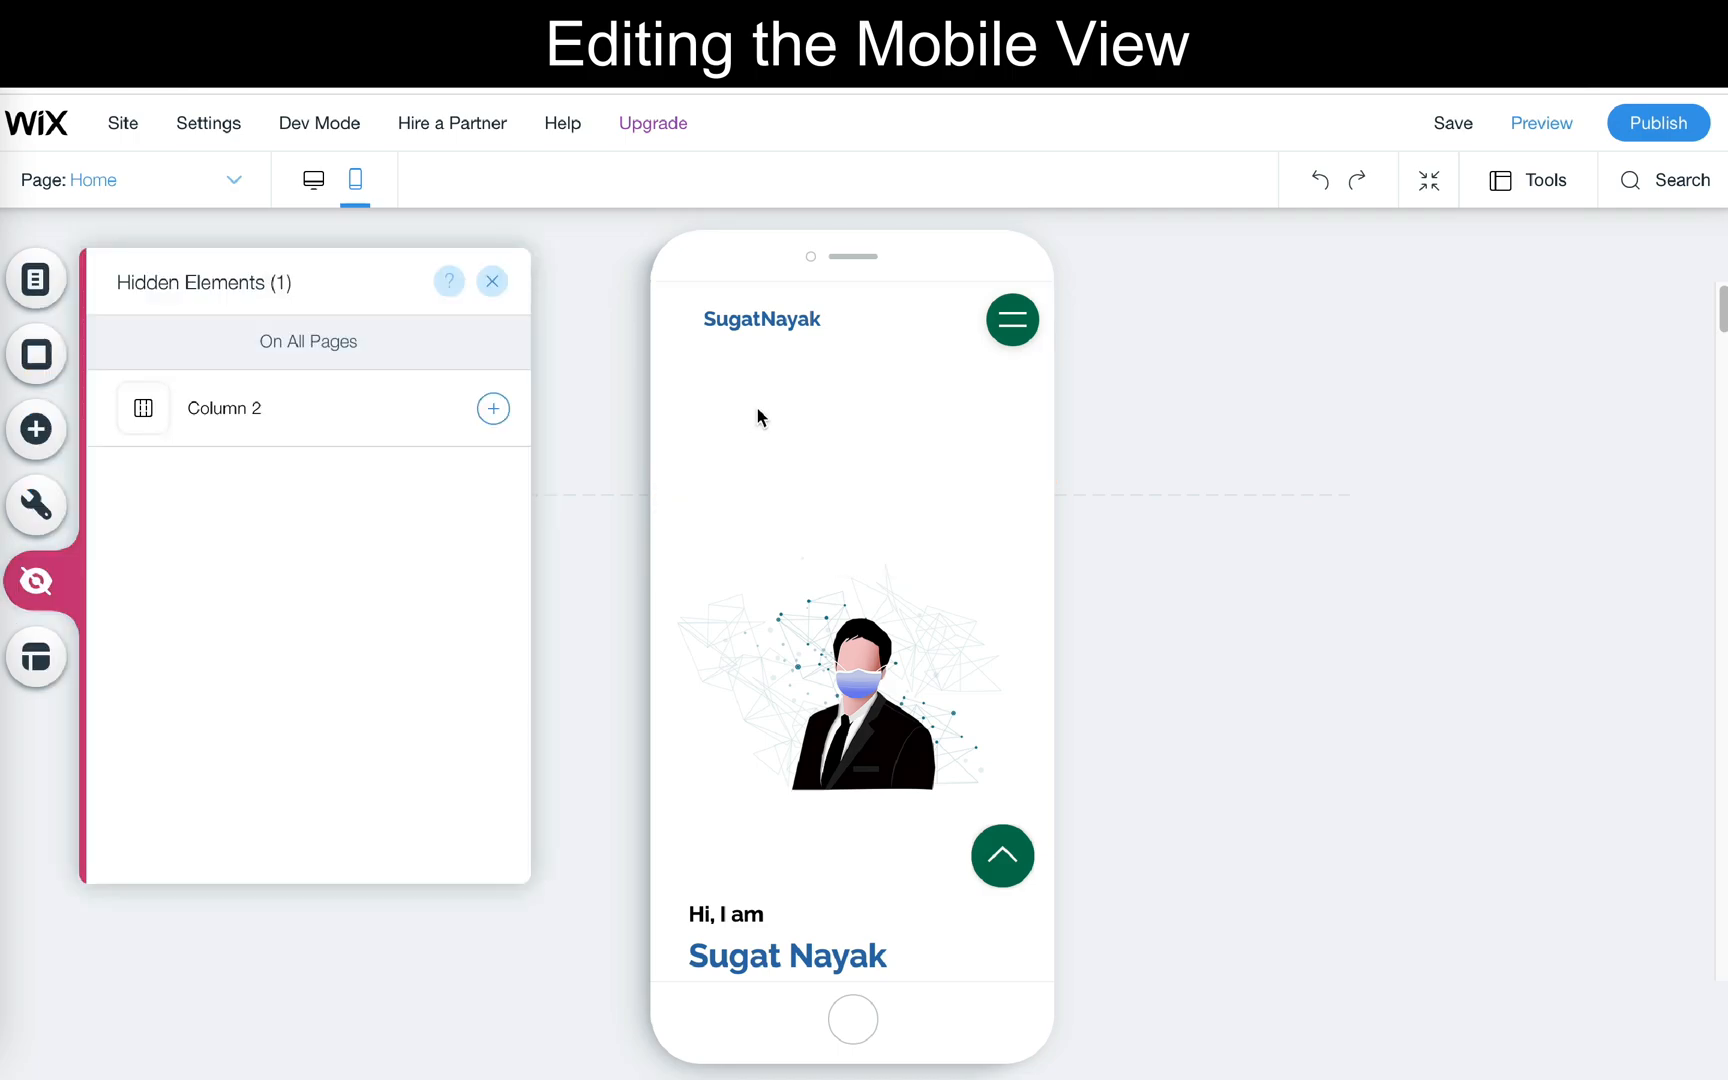
pyautogui.click(494, 282)
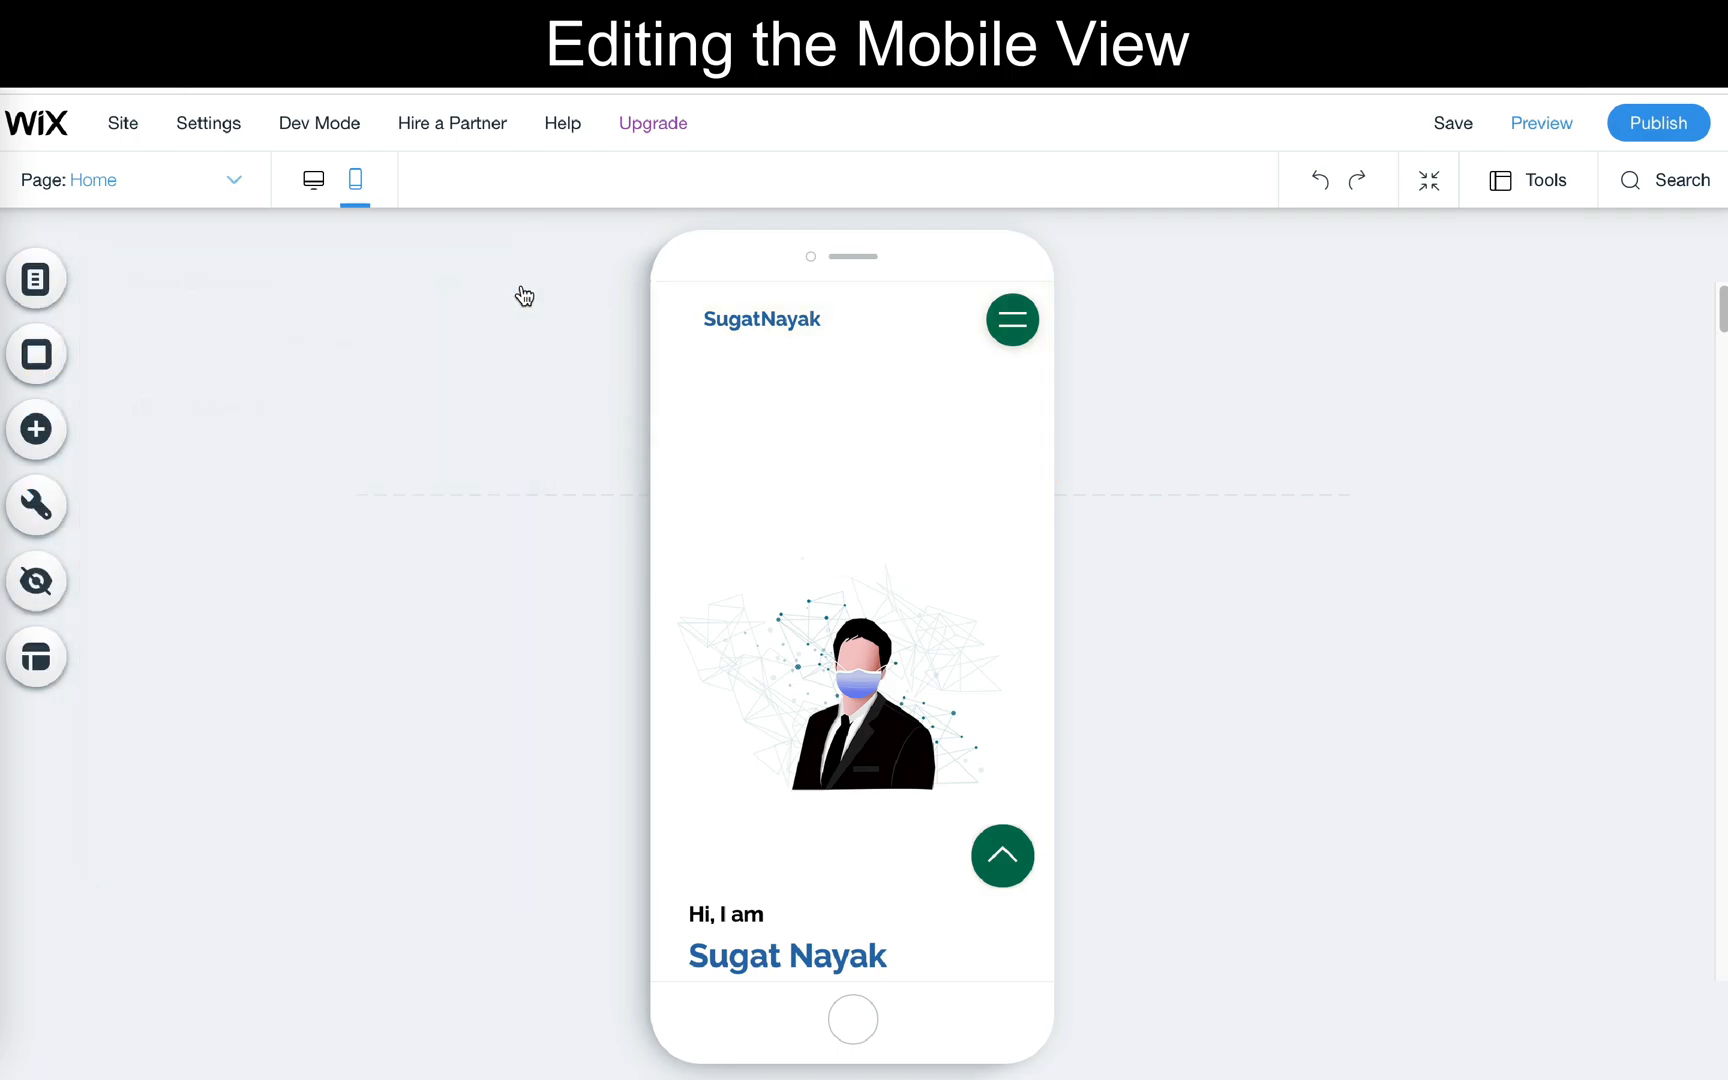
# - Shorten the mobile header by raising its lower edge to just beneath the site title and menu icon
pyautogui.click(851, 542)
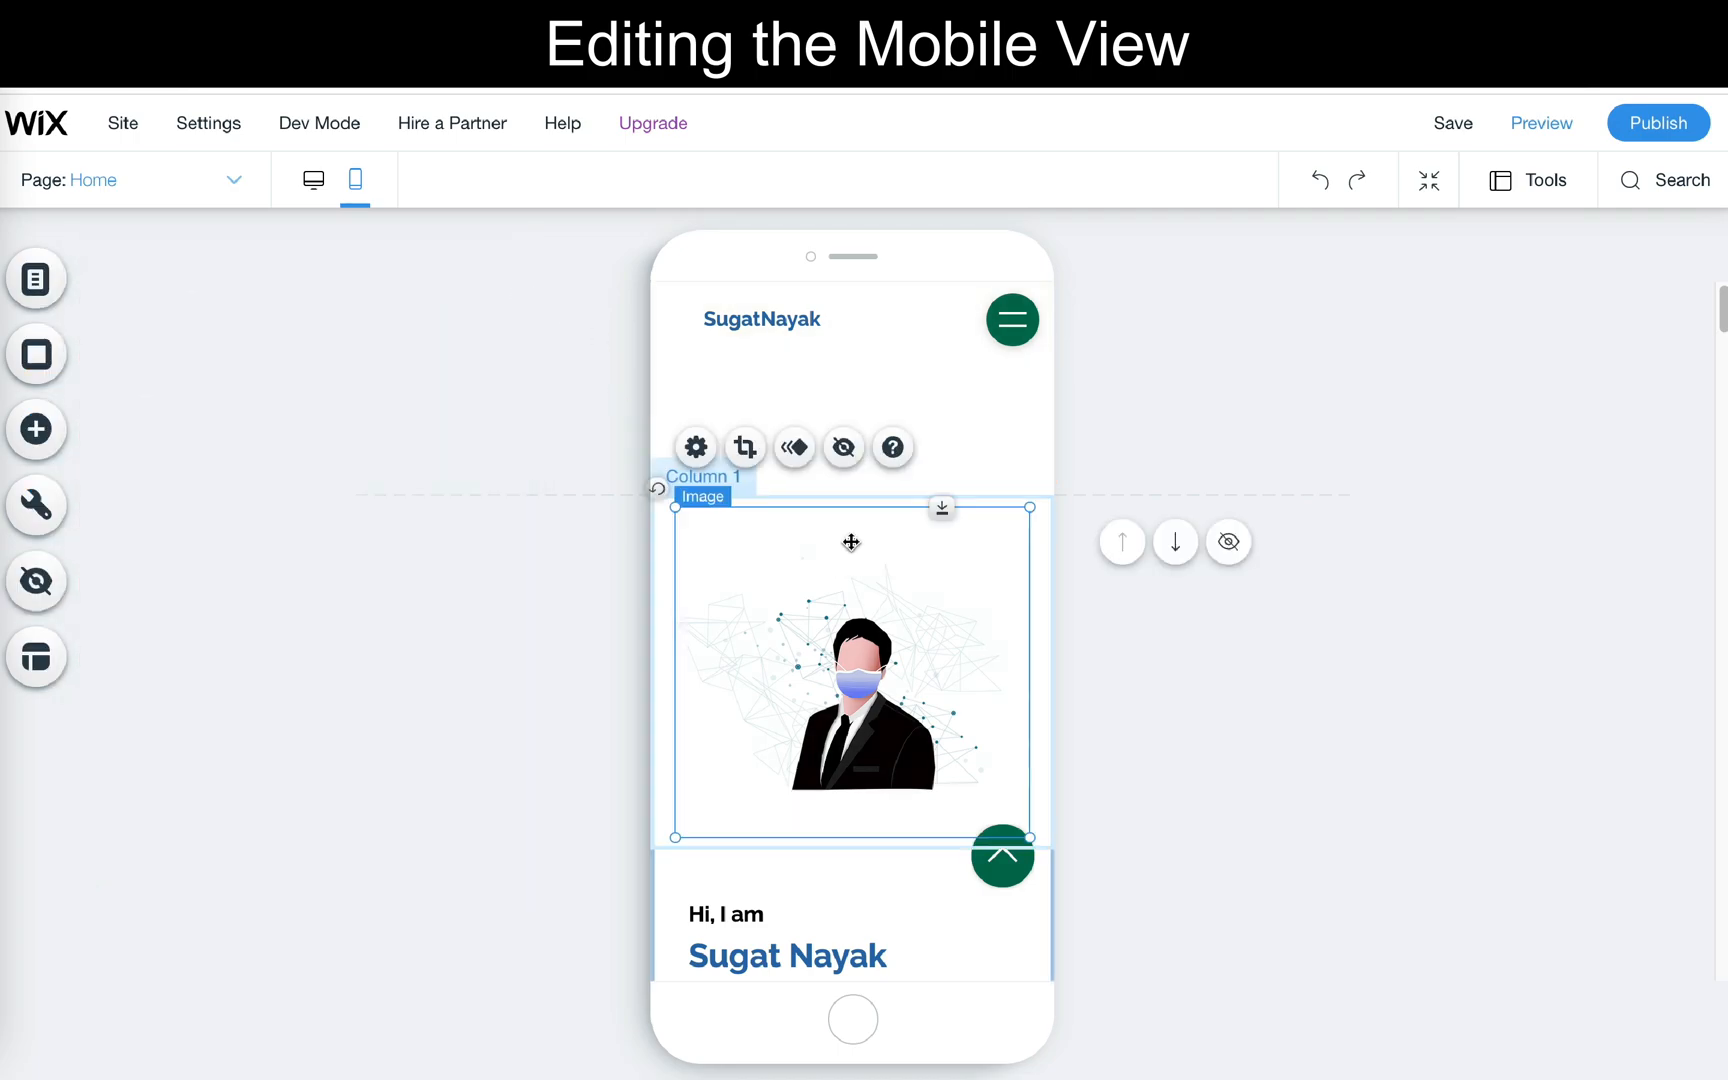
pyautogui.click(903, 355)
pyautogui.click(918, 482)
pyautogui.moveTo(910, 494); pyautogui.dragTo(921, 362)
pyautogui.moveTo(1176, 356)
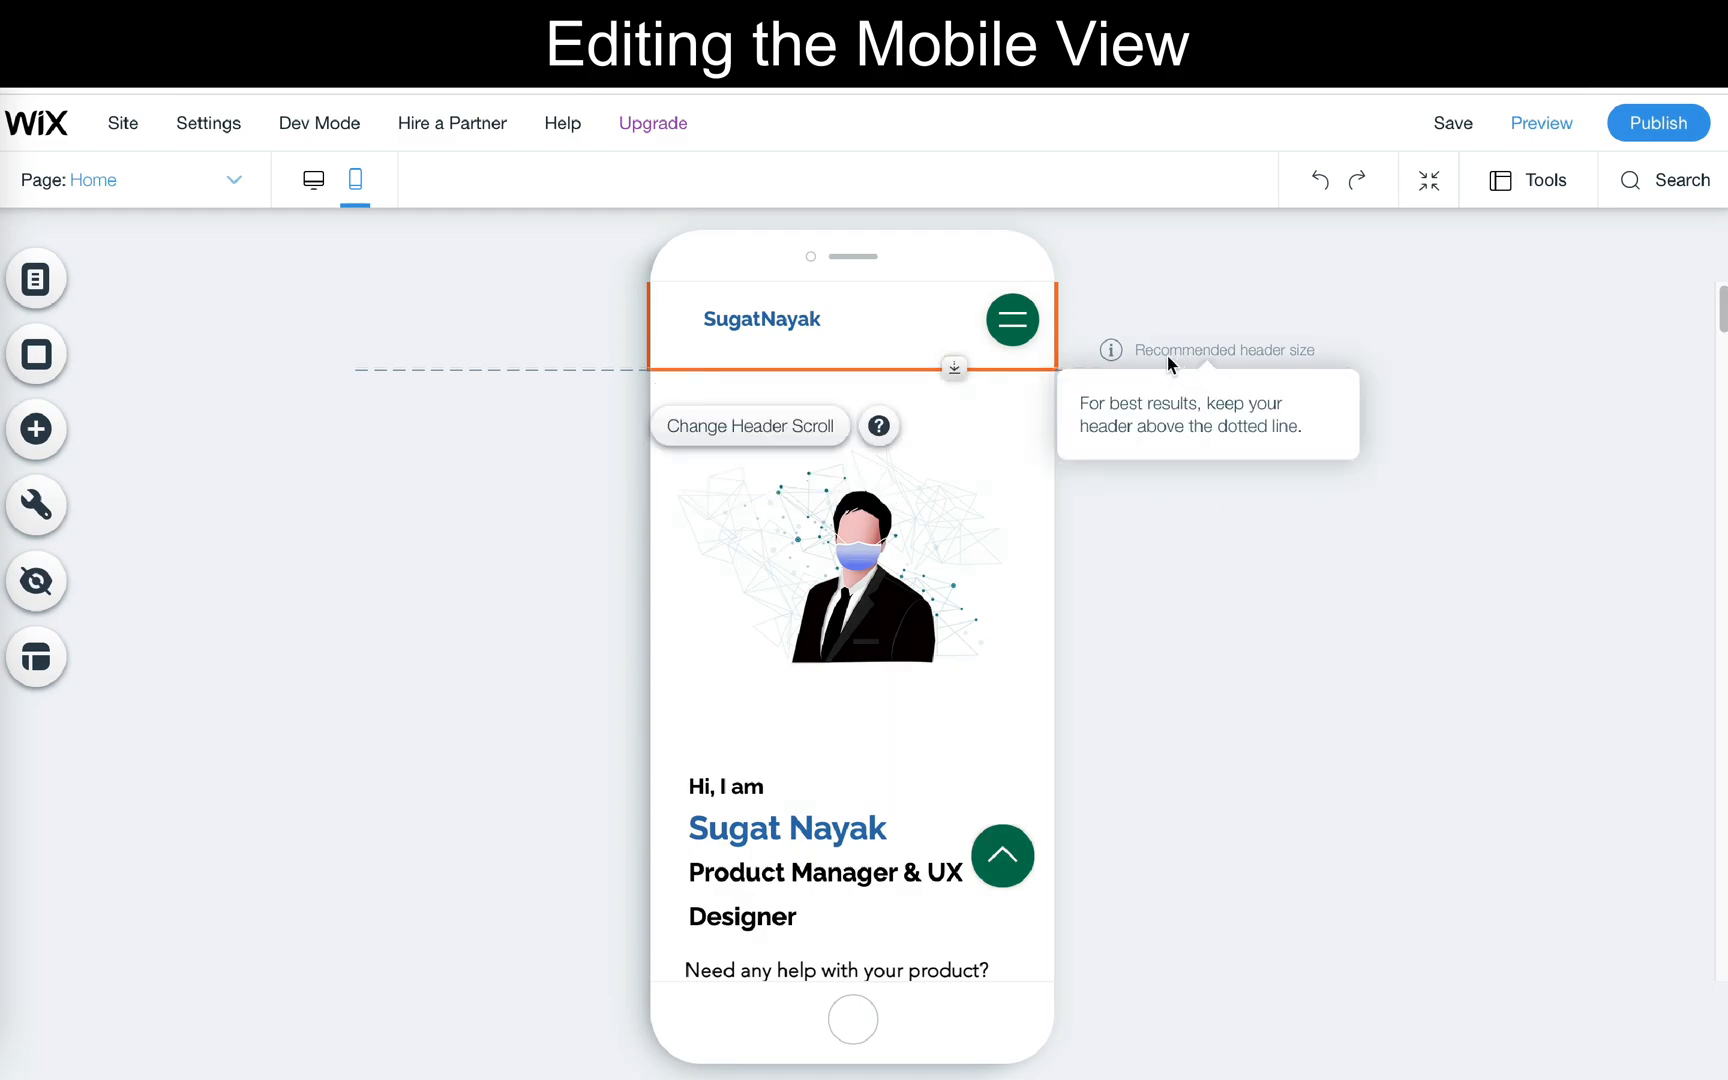
# - Nudge the site title slightly left in the mobile header and inspect the menu icon beside it
pyautogui.moveTo(757, 315); pyautogui.dragTo(745, 320)
pyautogui.click(1015, 330)
pyautogui.click(1040, 402)
pyautogui.click(748, 304)
pyautogui.click(1013, 320)
pyautogui.scroll(-1, 1118, 588)
pyautogui.scroll(2, 1116, 588)
# - Raise the portrait image slightly and centre the intro text and Let's connect button below it in the mobile view
pyautogui.moveTo(866, 560); pyautogui.dragTo(866, 548)
pyautogui.click(820, 665)
pyautogui.click(807, 788)
pyautogui.click(400, 925)
pyautogui.moveTo(945, 922); pyautogui.dragTo(845, 915)
# - Centre-align the text of the next mobile section, above the statistics blocks
pyautogui.scroll(-5, 845, 800)
pyautogui.click(801, 578)
pyautogui.click(786, 486)
pyautogui.click(398, 915)
pyautogui.click(820, 760)
# - Review the mobile statistics blocks and adjust the position of the element in the section beneath them
pyautogui.scroll(-5, 805, 841)
pyautogui.click(926, 667)
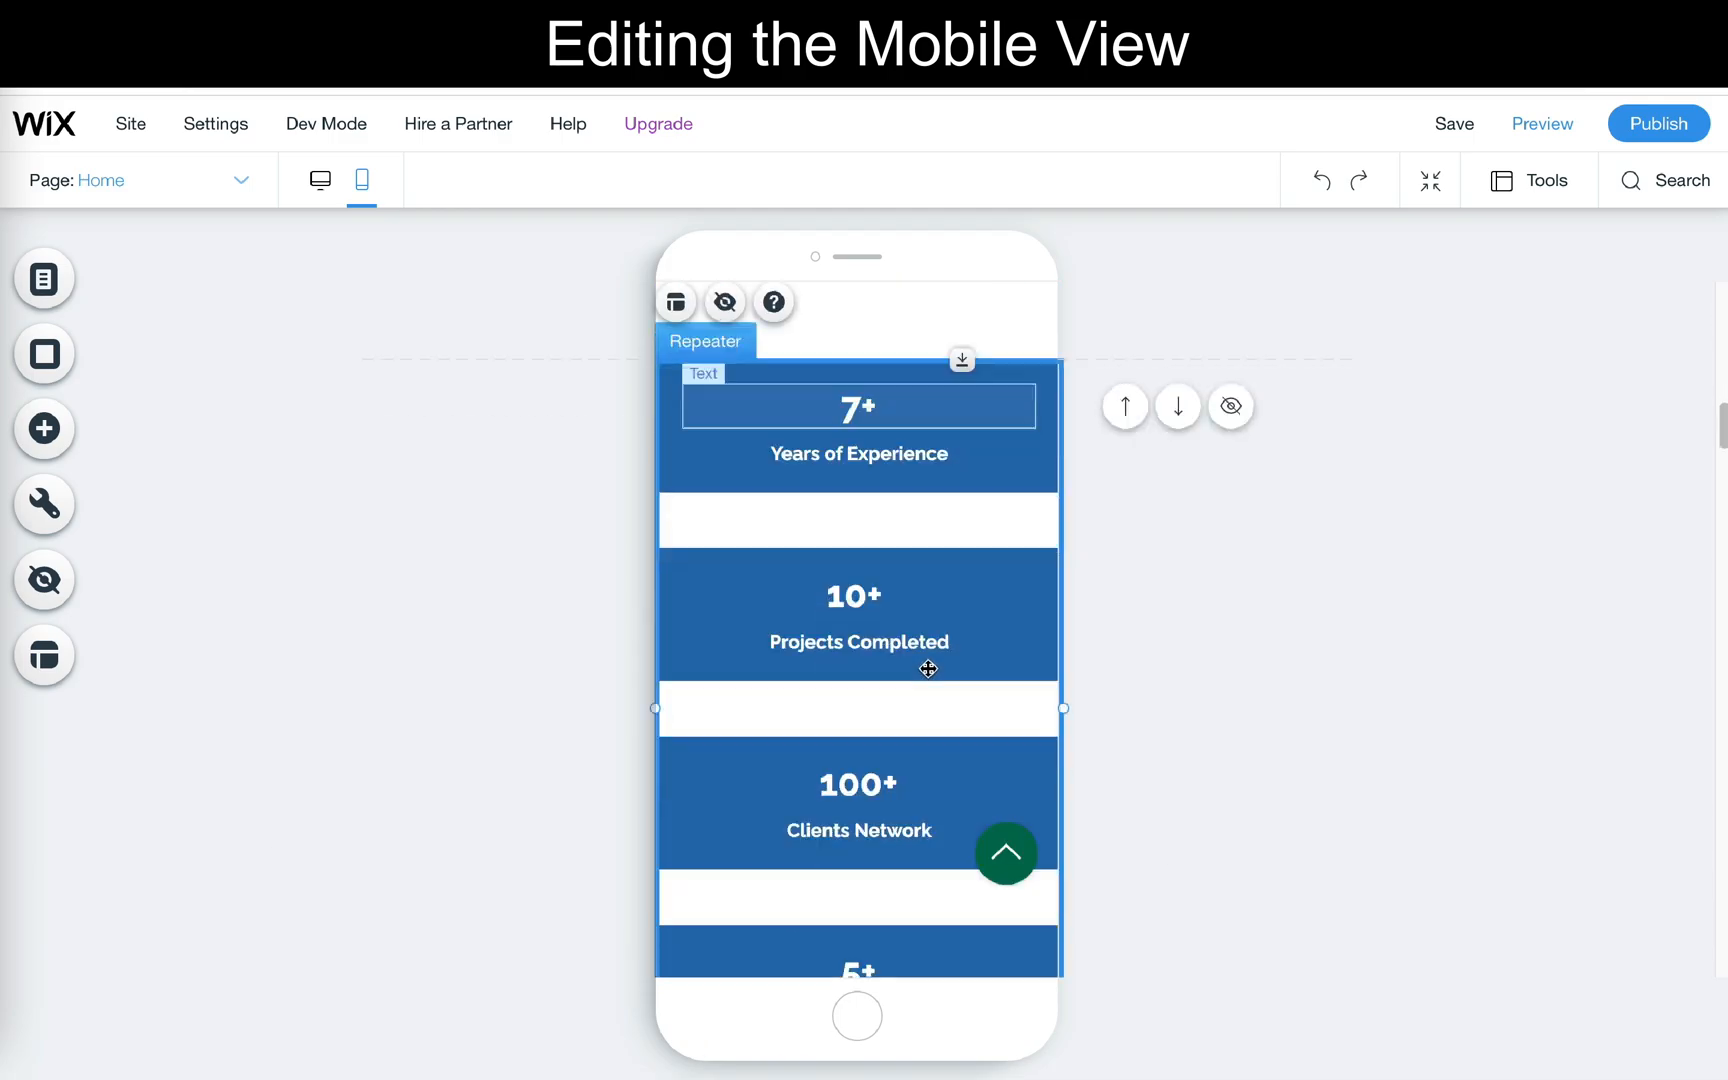
pyautogui.scroll(-10, 926, 667)
pyautogui.click(850, 614)
pyautogui.scroll(-10, 986, 750)
pyautogui.scroll(-6, 986, 757)
pyautogui.moveTo(856, 768); pyautogui.dragTo(868, 760)
# - Reposition misaligned elements in the lower sections of the mobile Home page
pyautogui.scroll(-6, 868, 760)
pyautogui.click(821, 679)
pyautogui.click(858, 520)
pyautogui.moveTo(821, 679); pyautogui.dragTo(710, 710)
pyautogui.scroll(-20, 892, 692)
pyautogui.scroll(-2, 892, 692)
pyautogui.moveTo(921, 644); pyautogui.dragTo(744, 636)
pyautogui.scroll(-3, 800, 700)
pyautogui.moveTo(872, 895); pyautogui.dragTo(872, 808)
pyautogui.click(942, 956)
# - Examine the Home page's desktop layout from the intro to the My Youtube Channel section and return to the mobile view
pyautogui.click(316, 181)
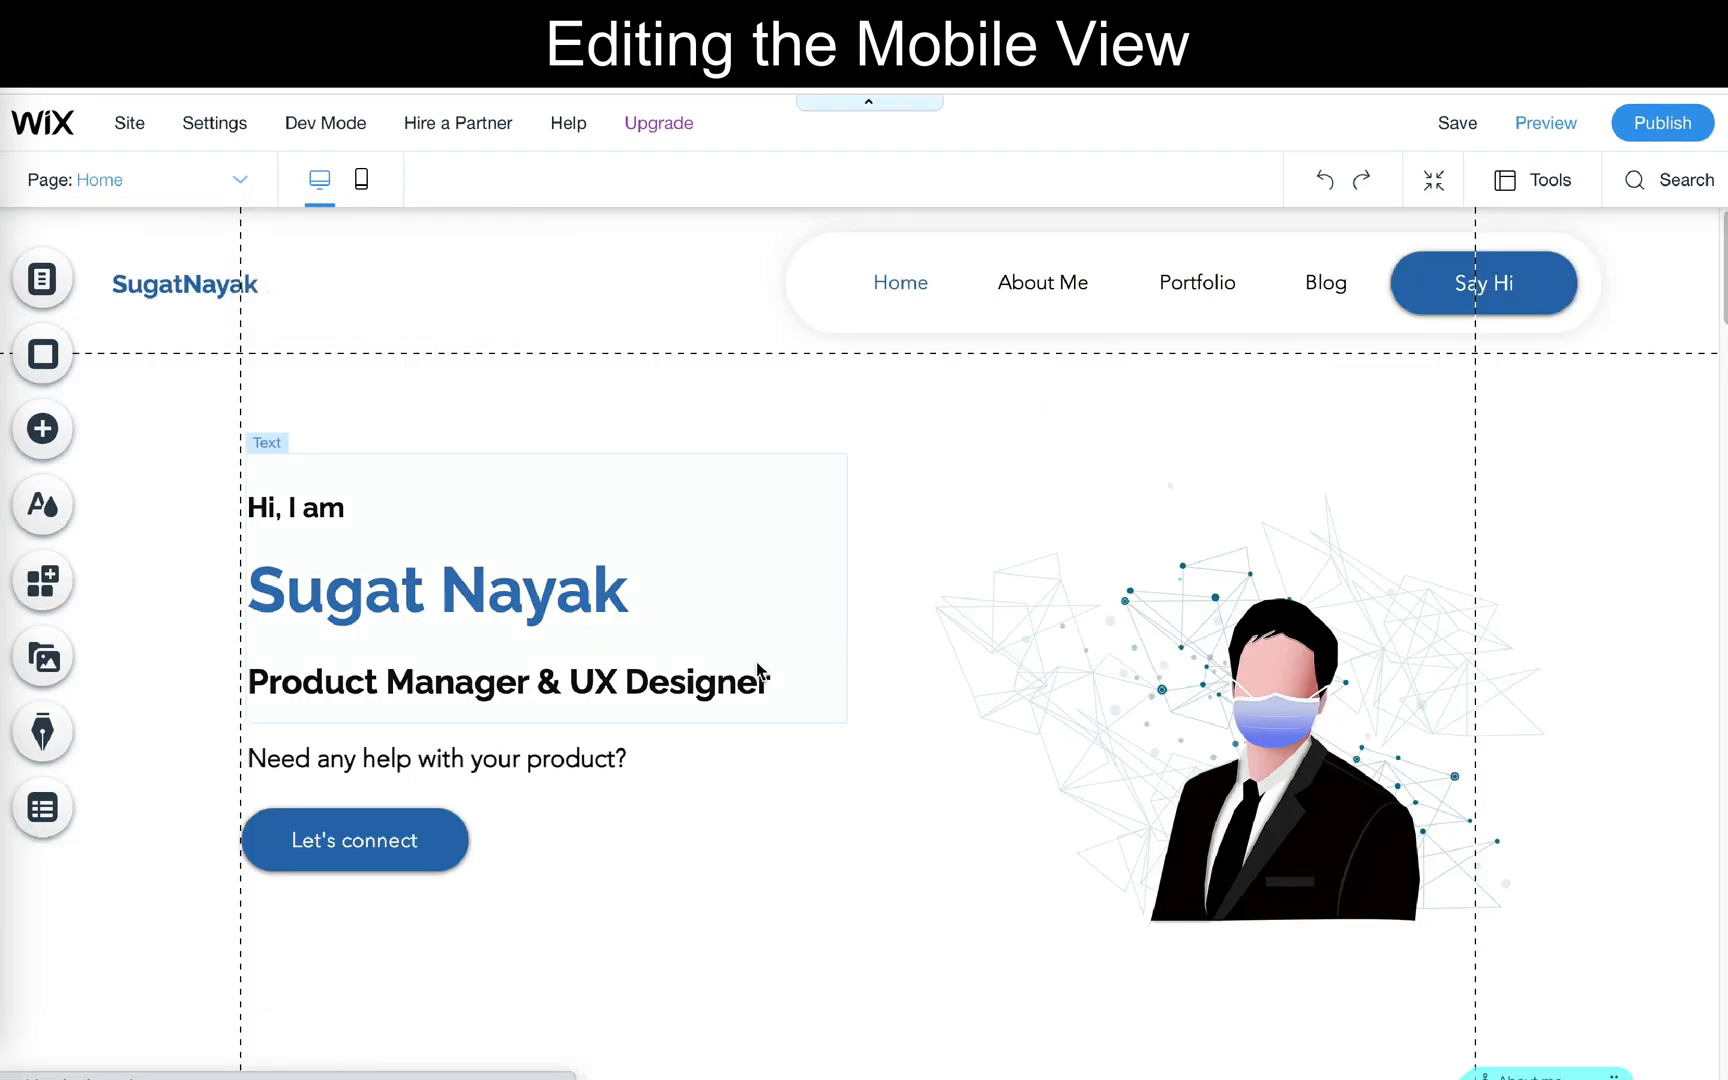
pyautogui.scroll(-2, 760, 671)
pyautogui.scroll(2, 757, 670)
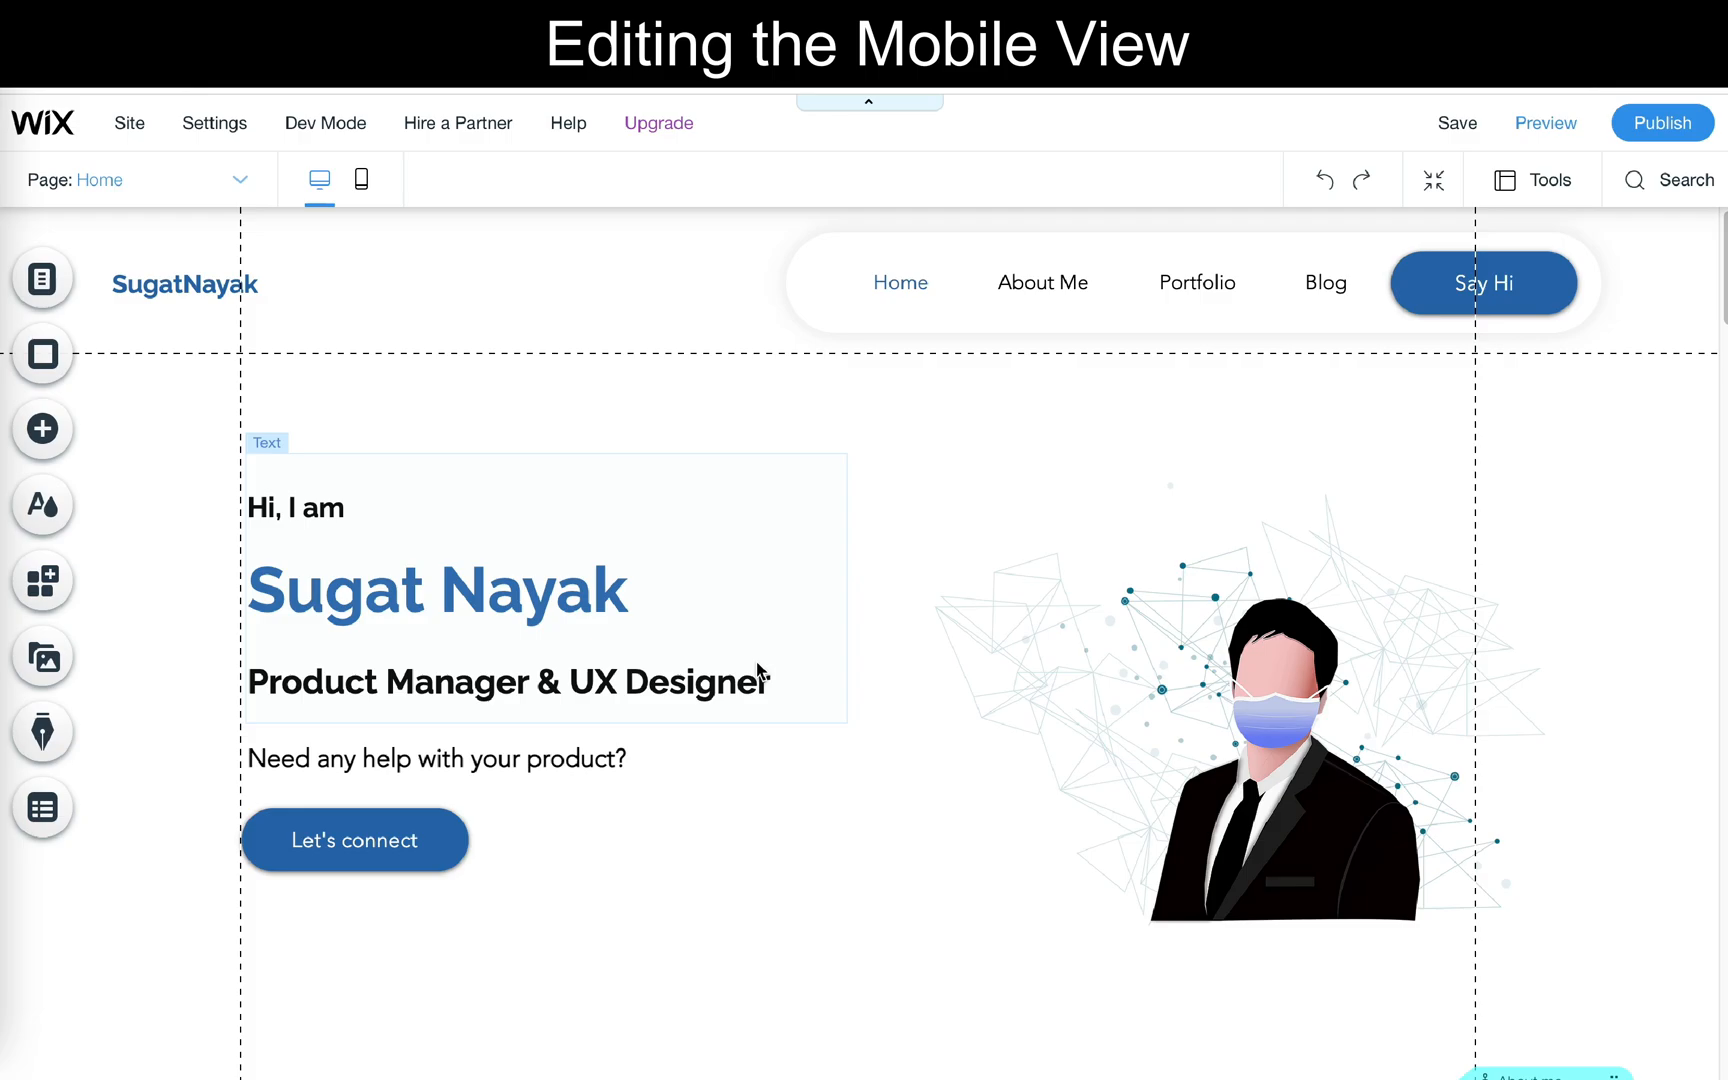
pyautogui.scroll(-2, 757, 670)
pyautogui.scroll(1, 758, 670)
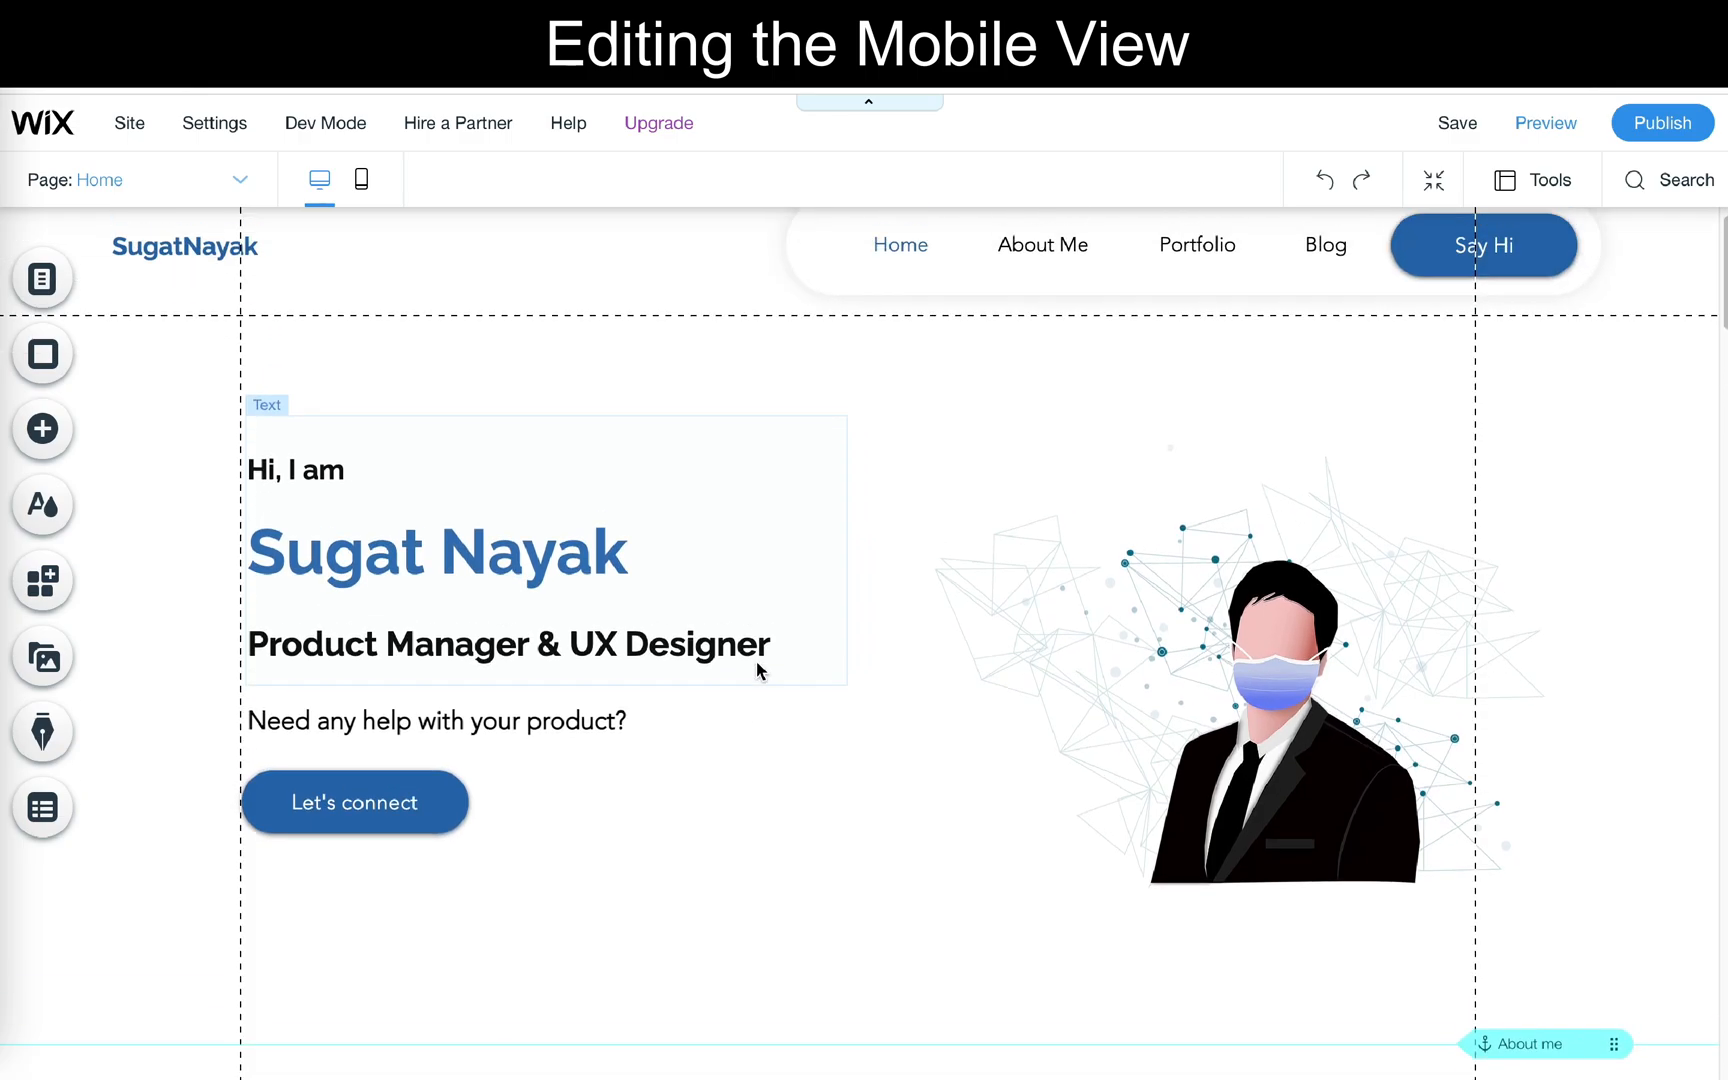
pyautogui.scroll(-12, 757, 671)
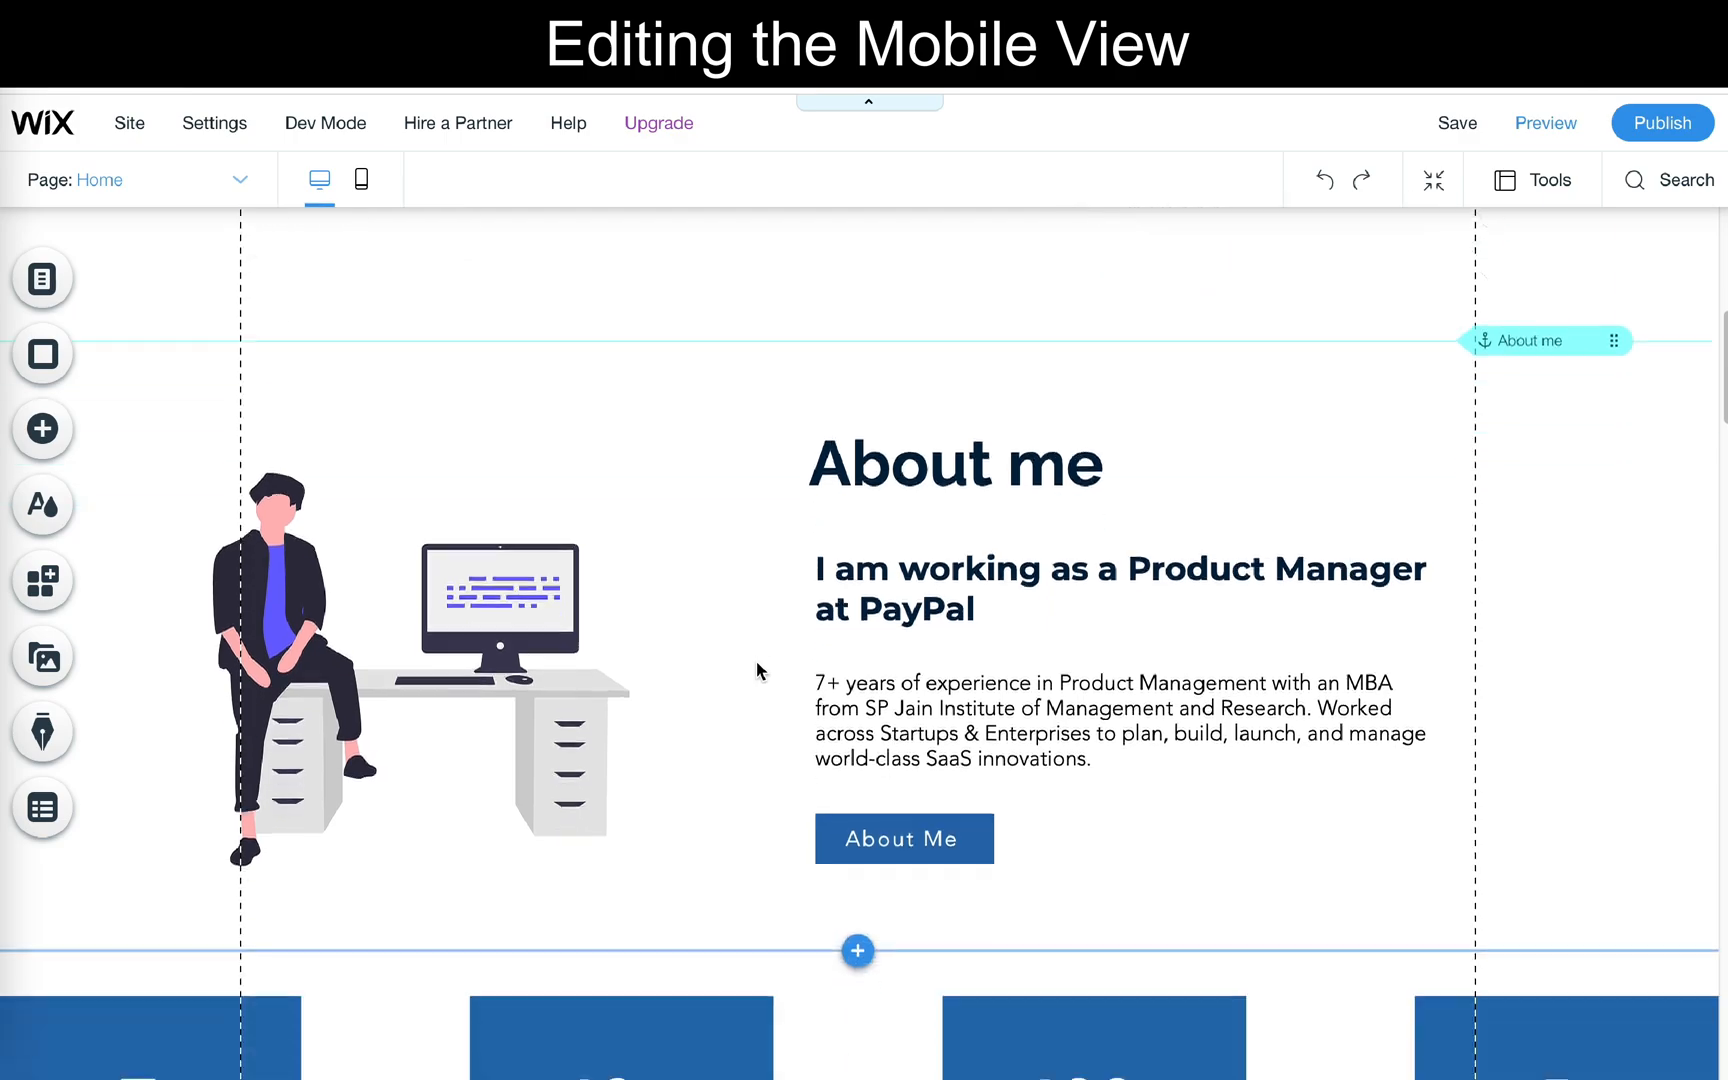
pyautogui.scroll(-5, 757, 671)
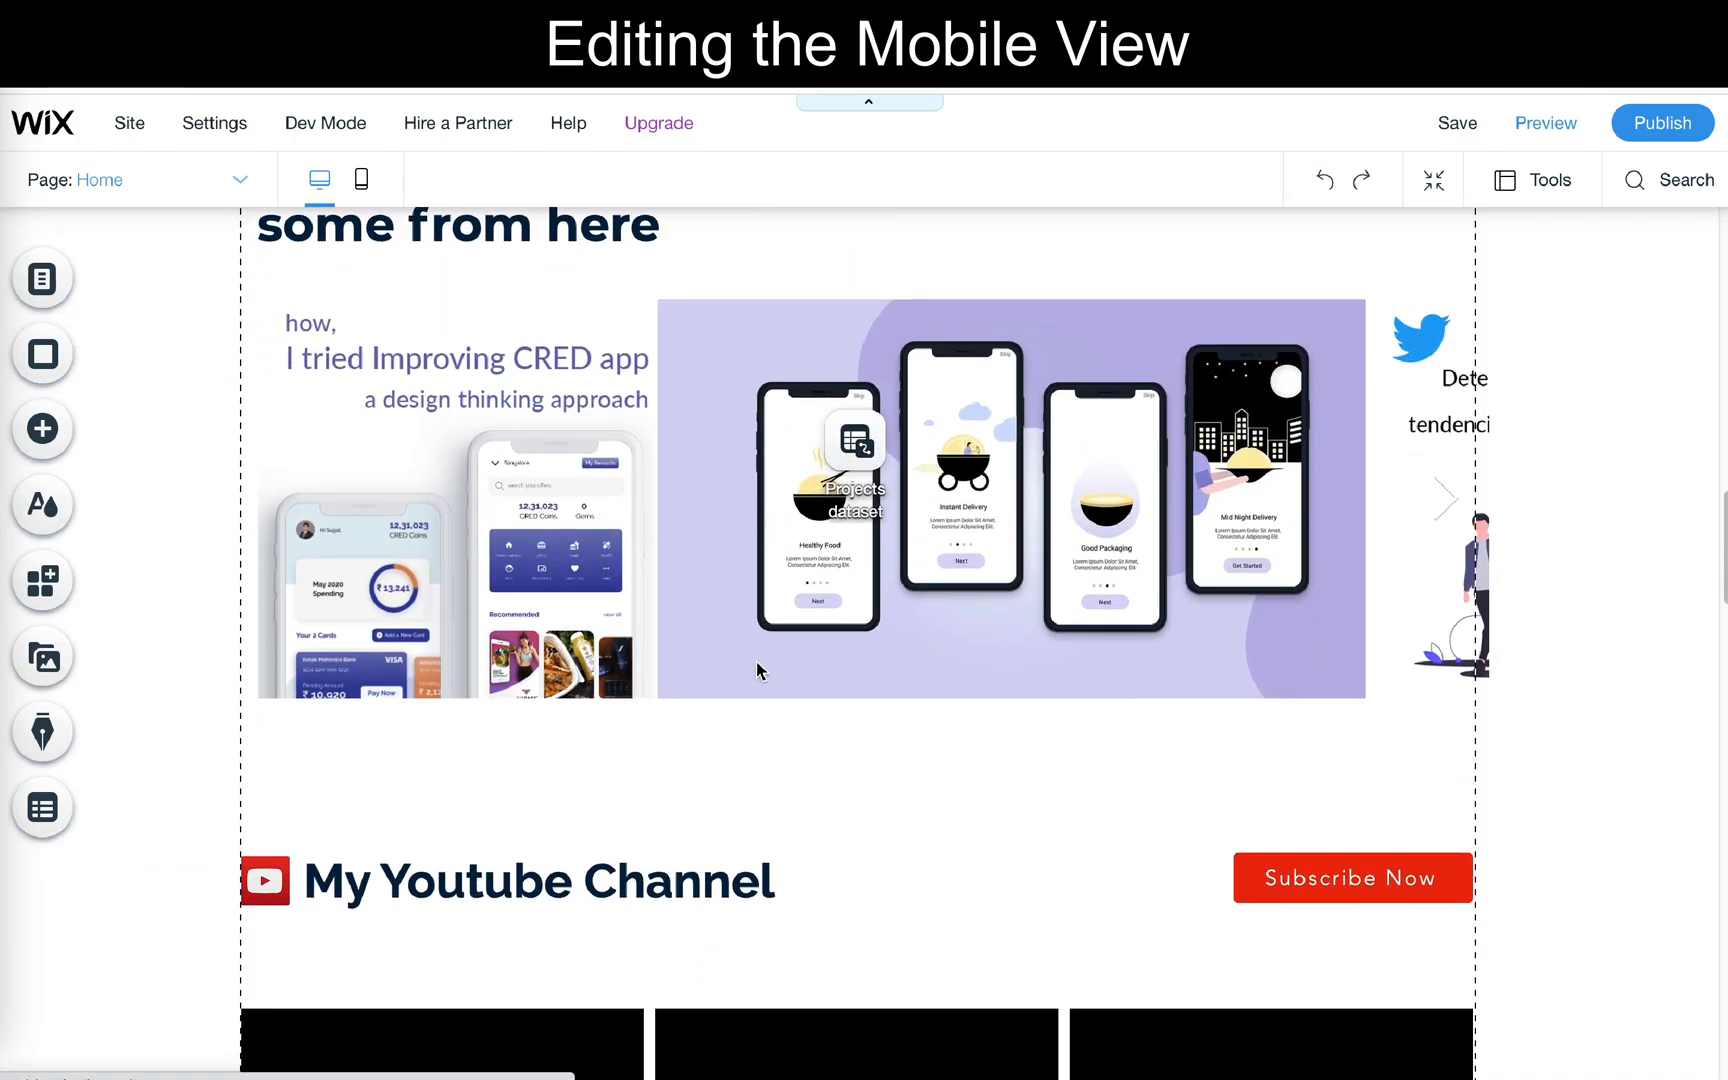
pyautogui.scroll(14, 757, 671)
pyautogui.scroll(5, 590, 432)
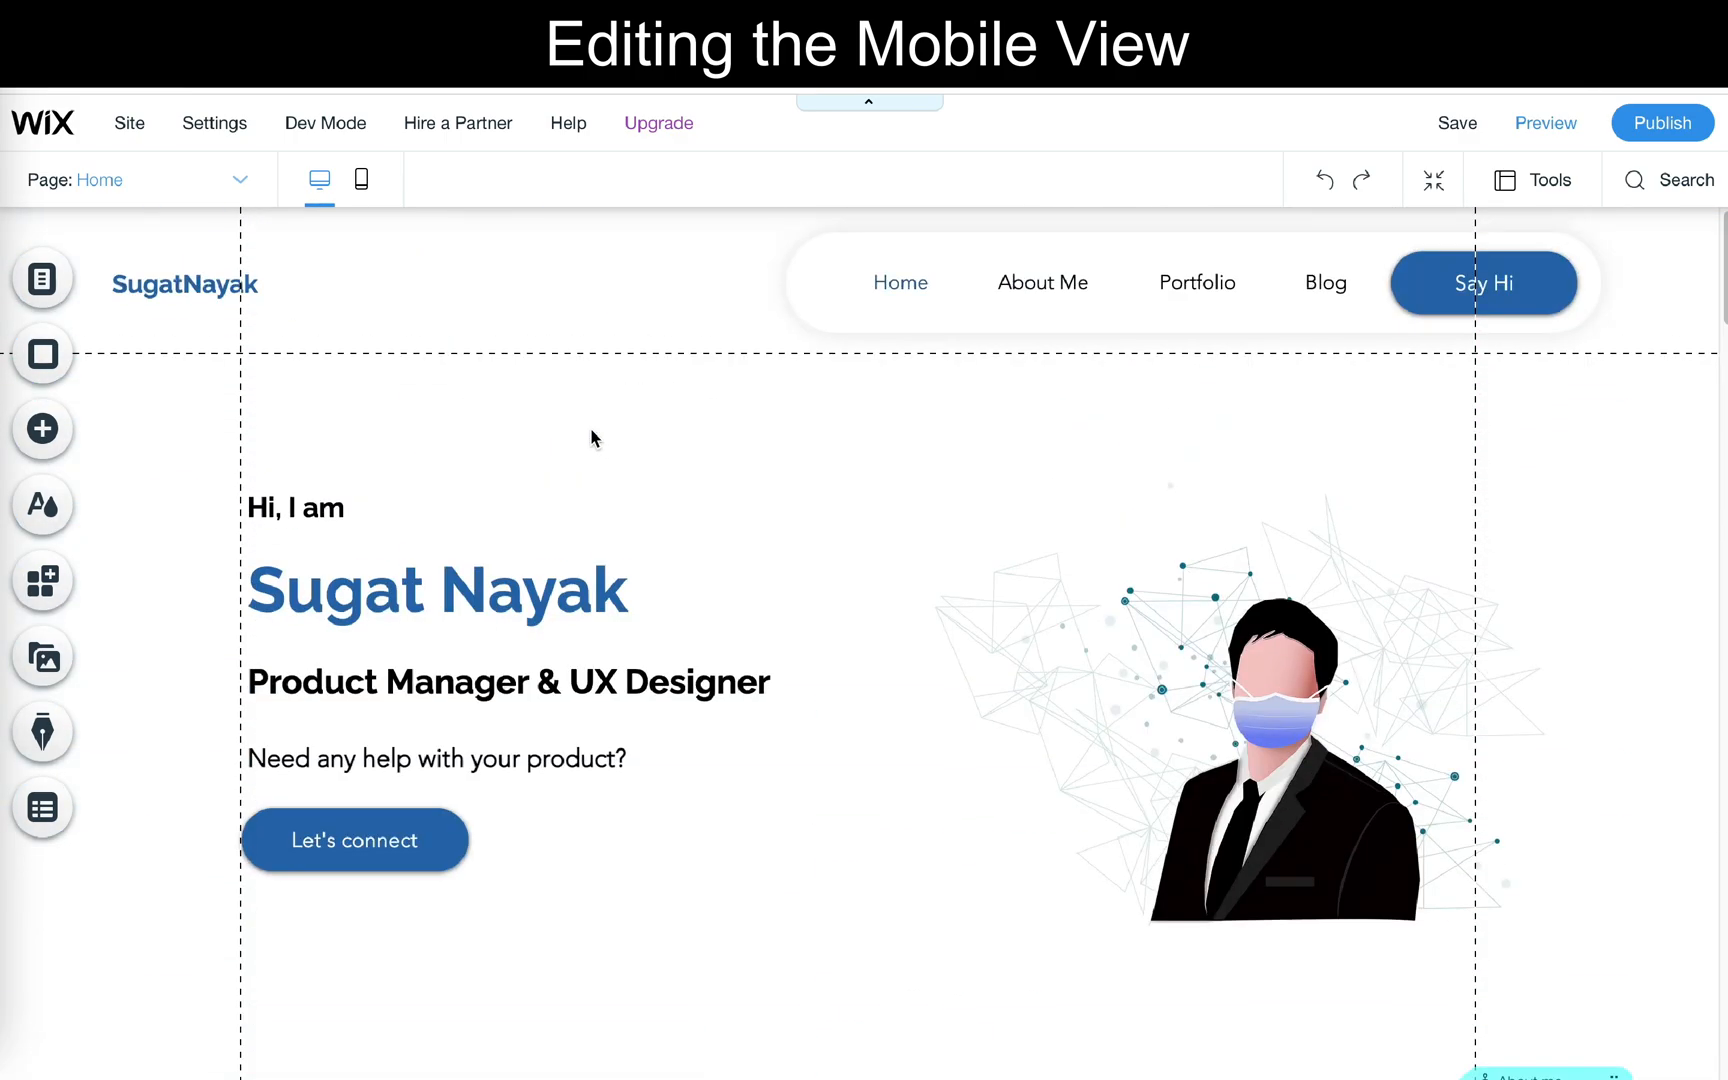
pyautogui.click(362, 185)
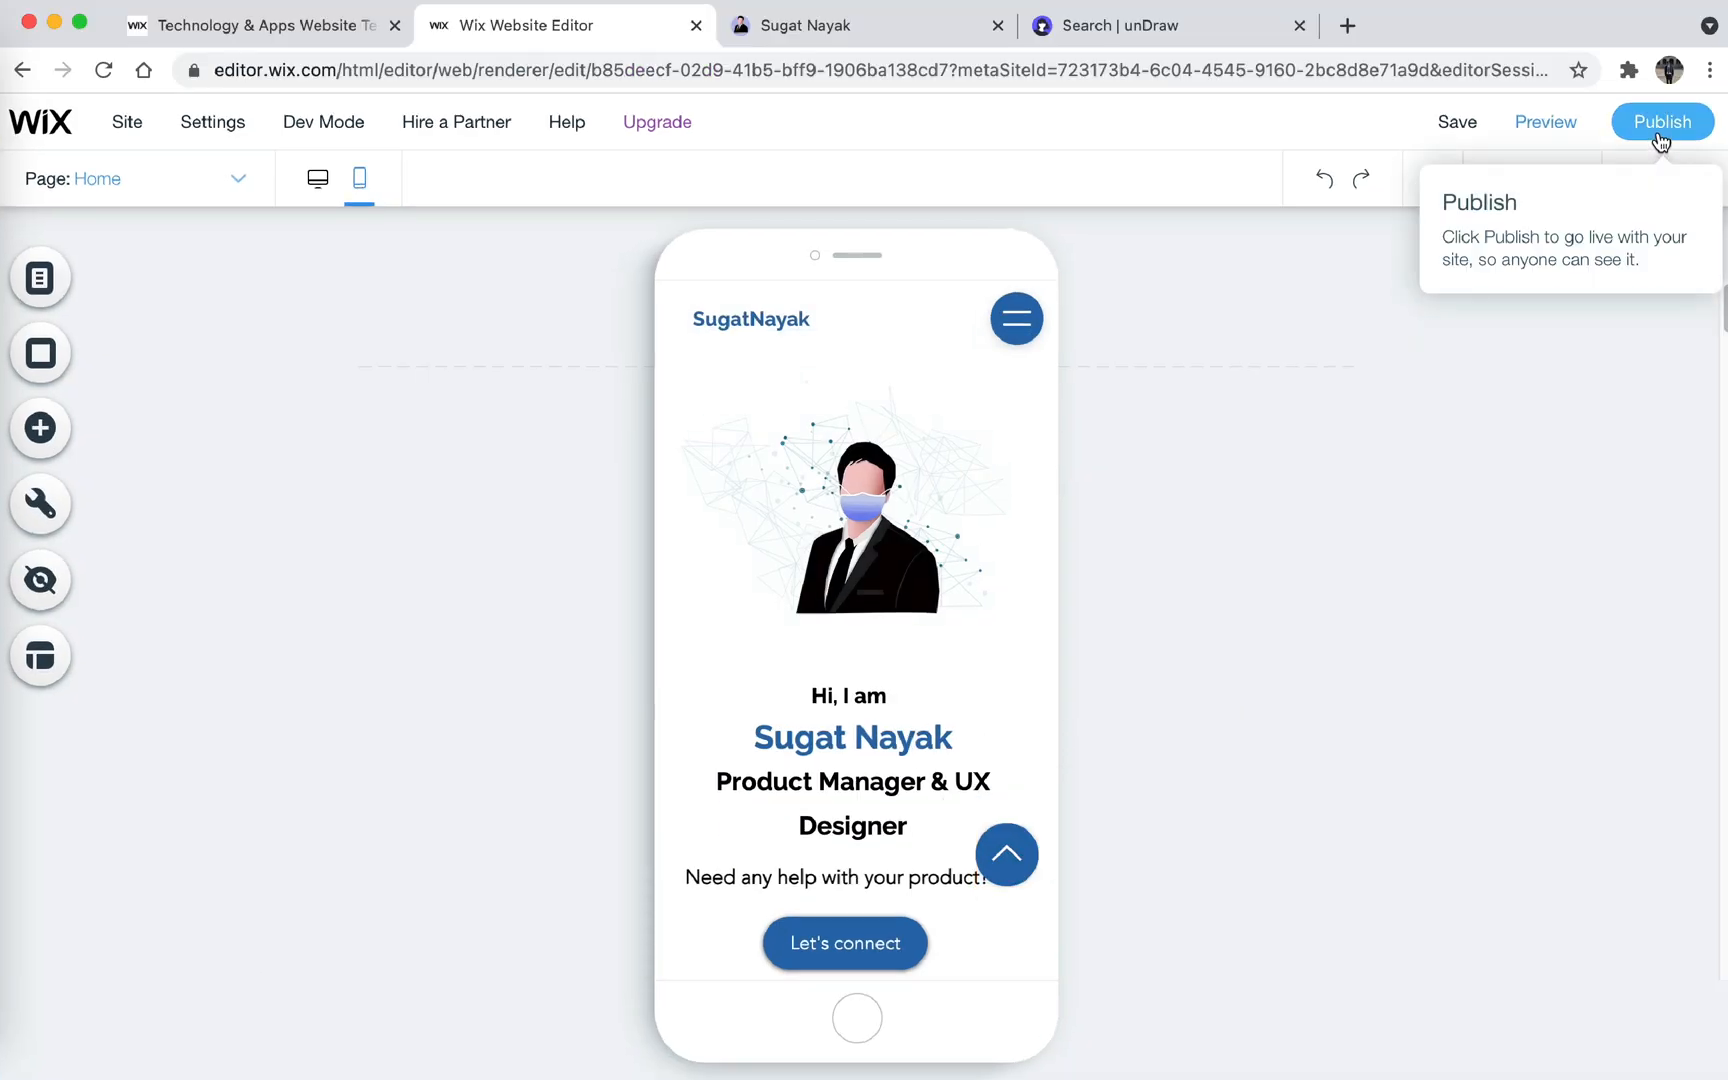
# - Publish the site and view the live version, then return to the editor and dismiss the publishing dialog
pyautogui.click(1658, 133)
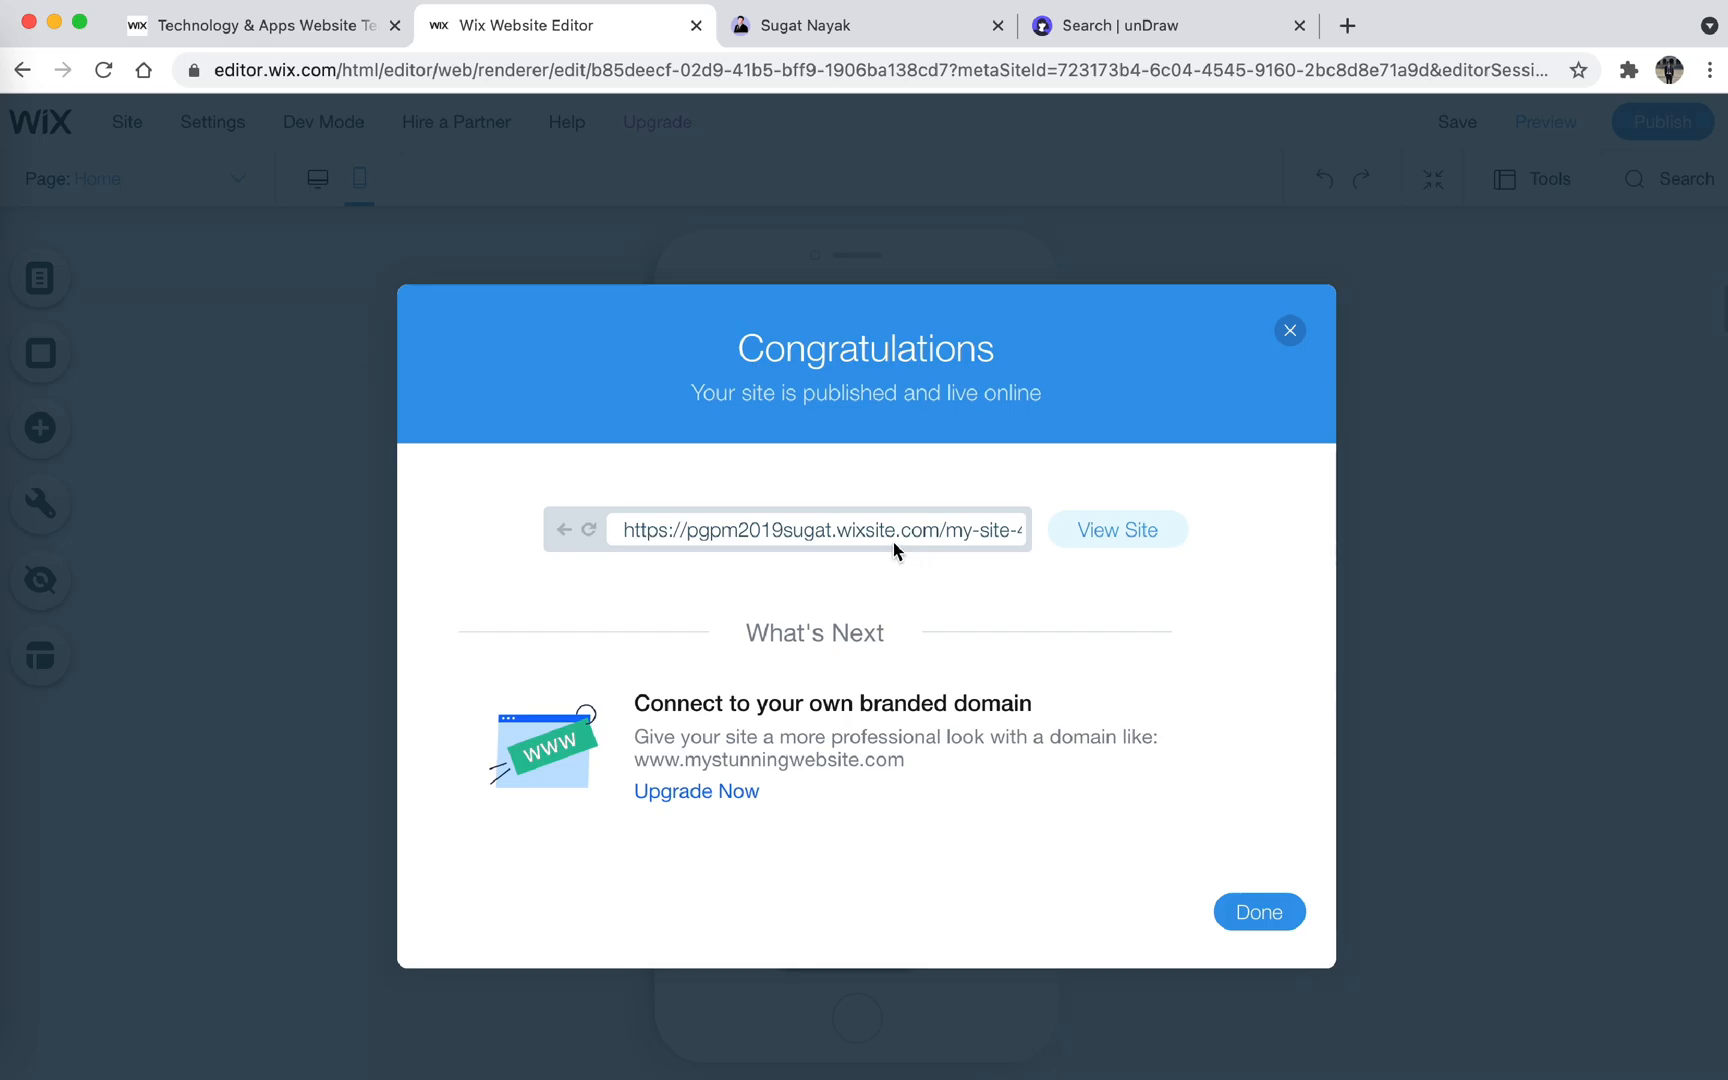
pyautogui.click(1056, 538)
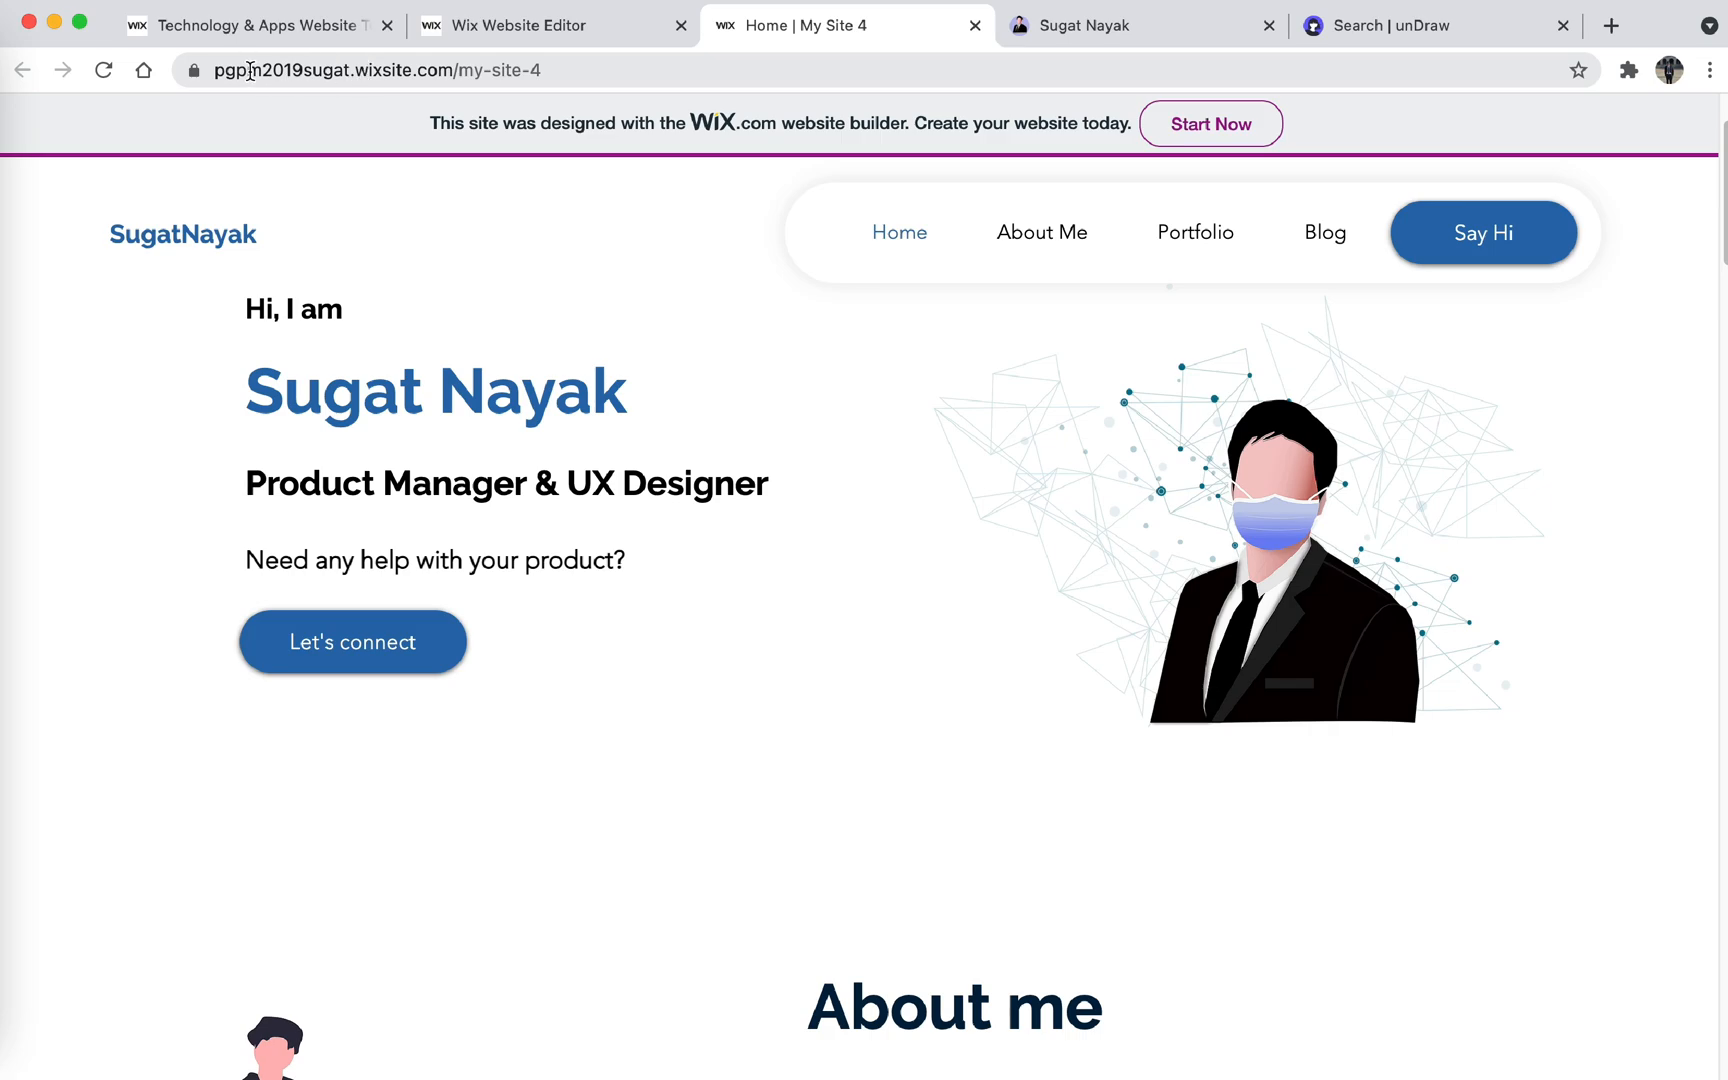
pyautogui.click(493, 28)
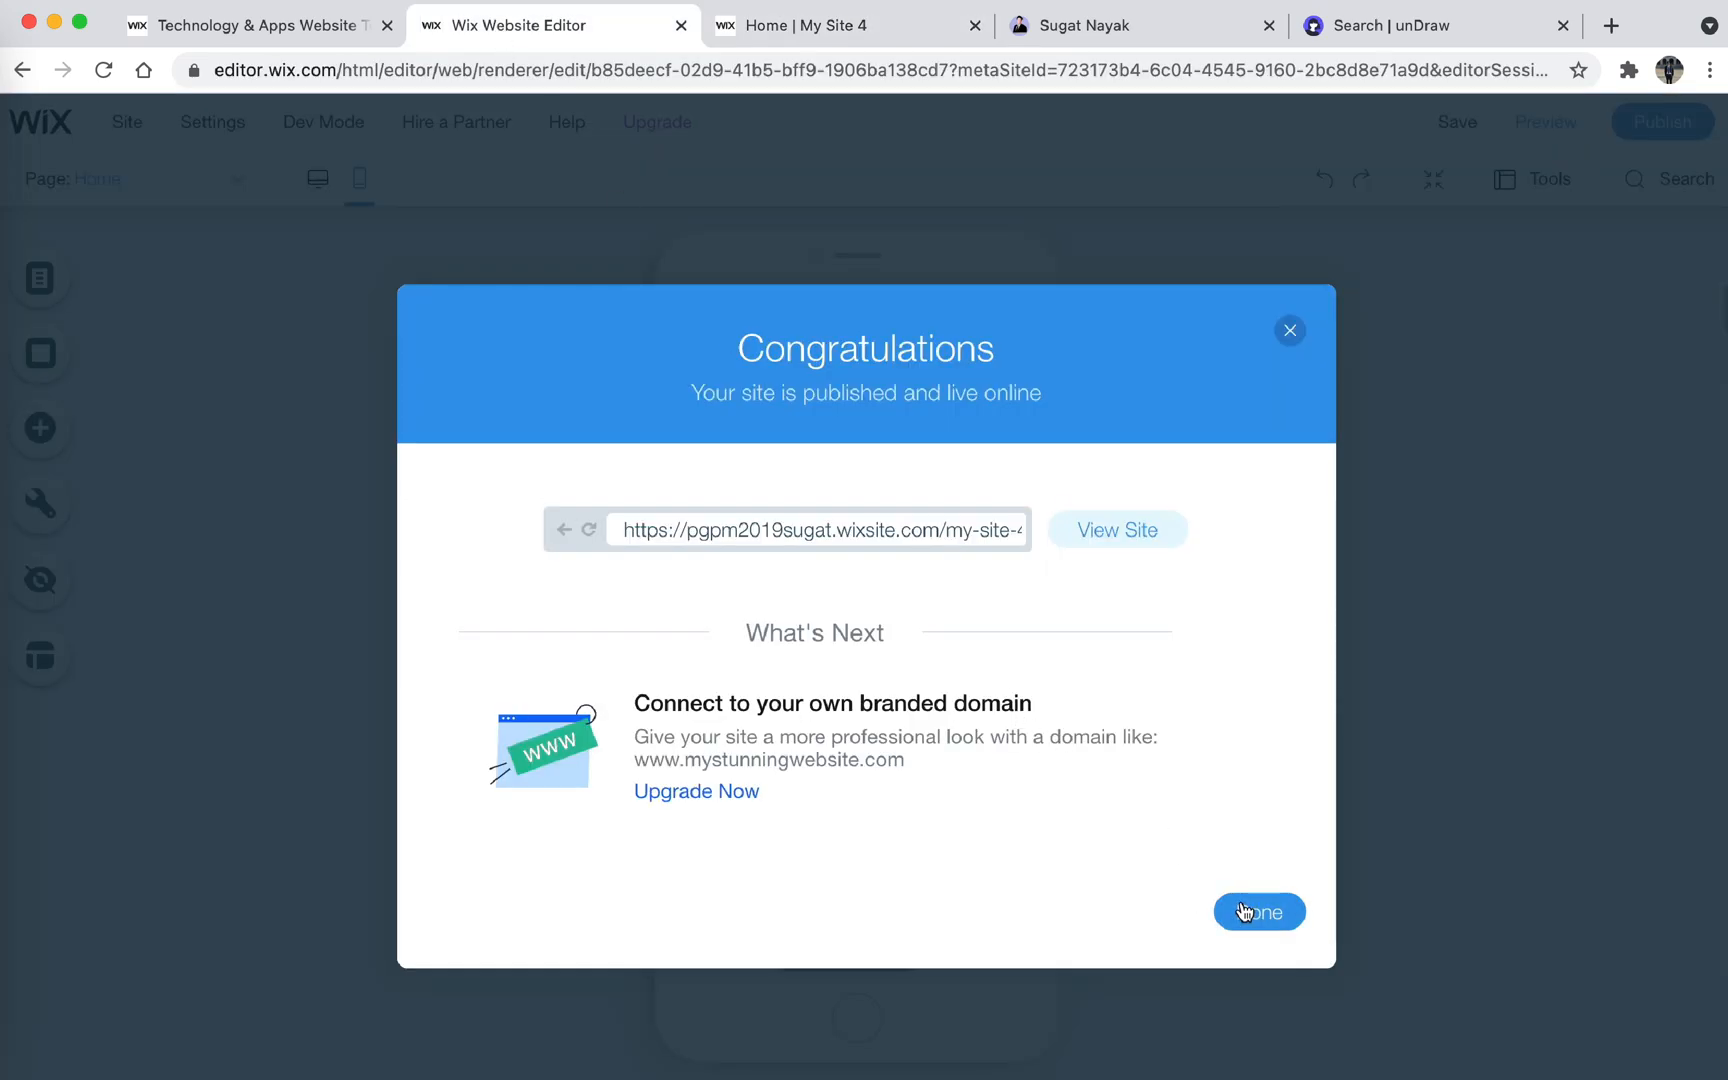
pyautogui.click(1248, 912)
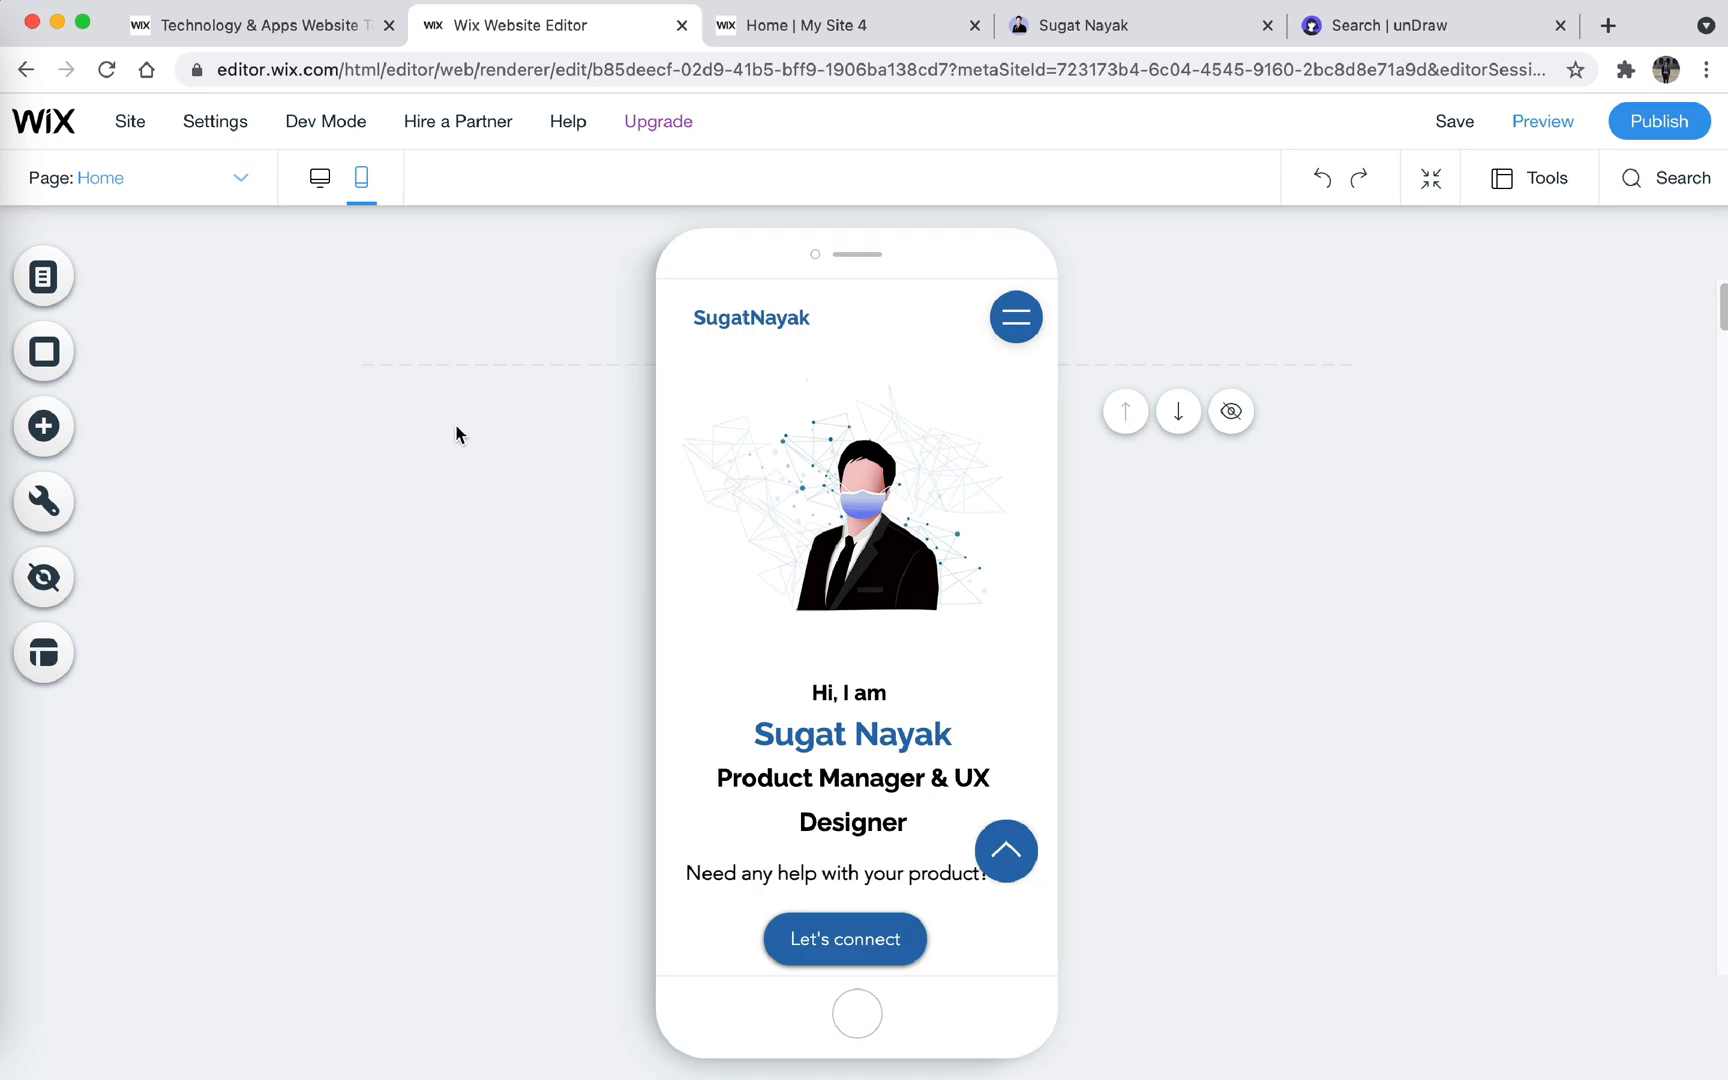
# - Exit the editor to the My Site 4 dashboard and skip the Write Your First Post setup task
pyautogui.click(133, 124)
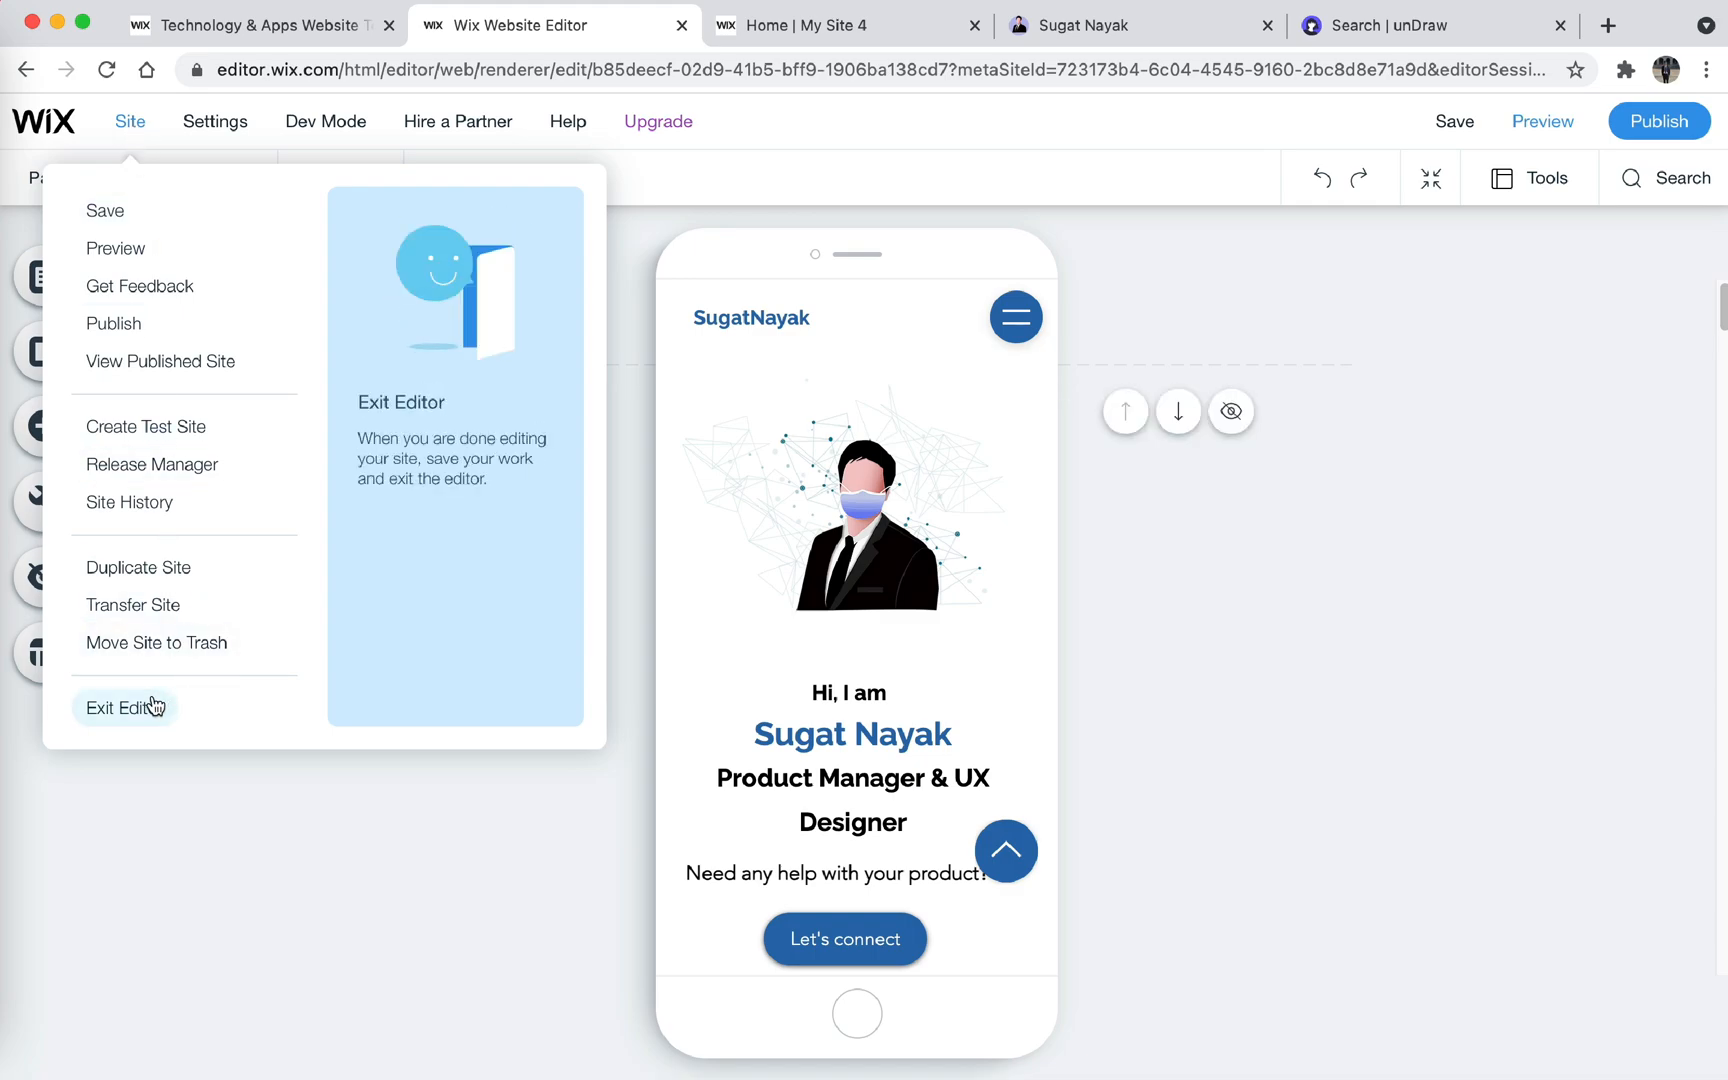
pyautogui.click(120, 707)
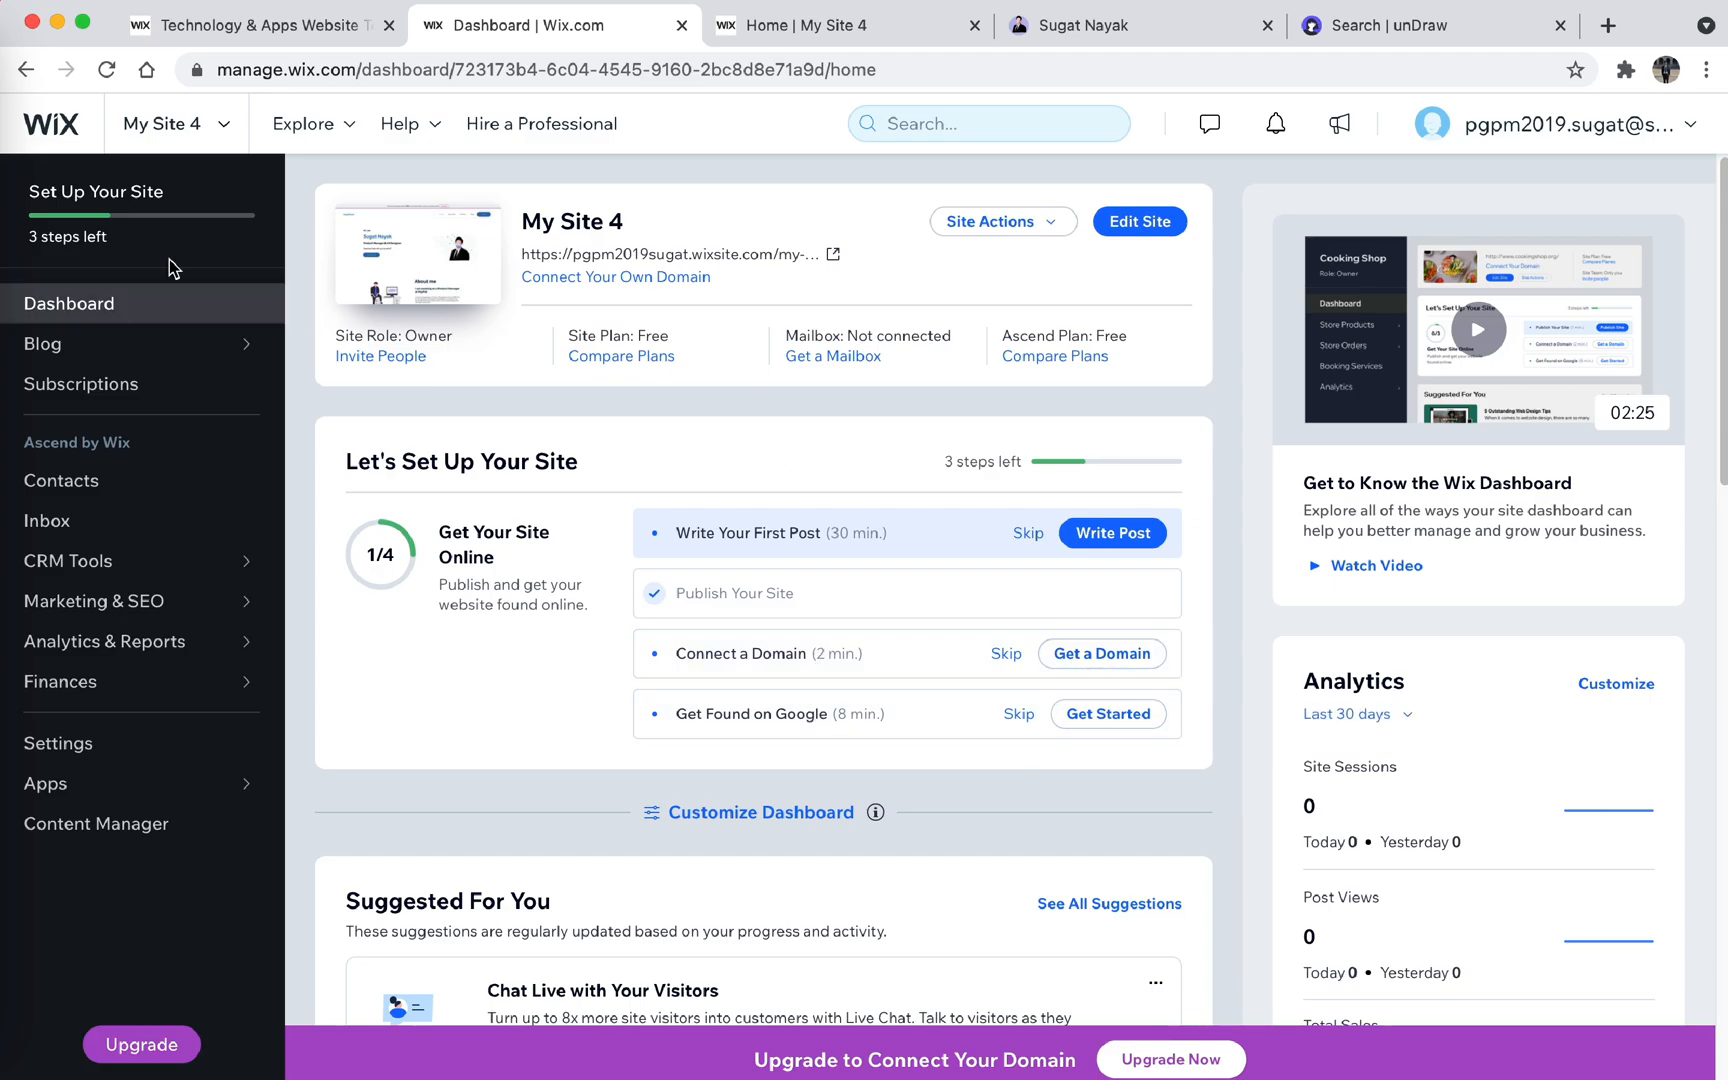
pyautogui.moveTo(168, 256)
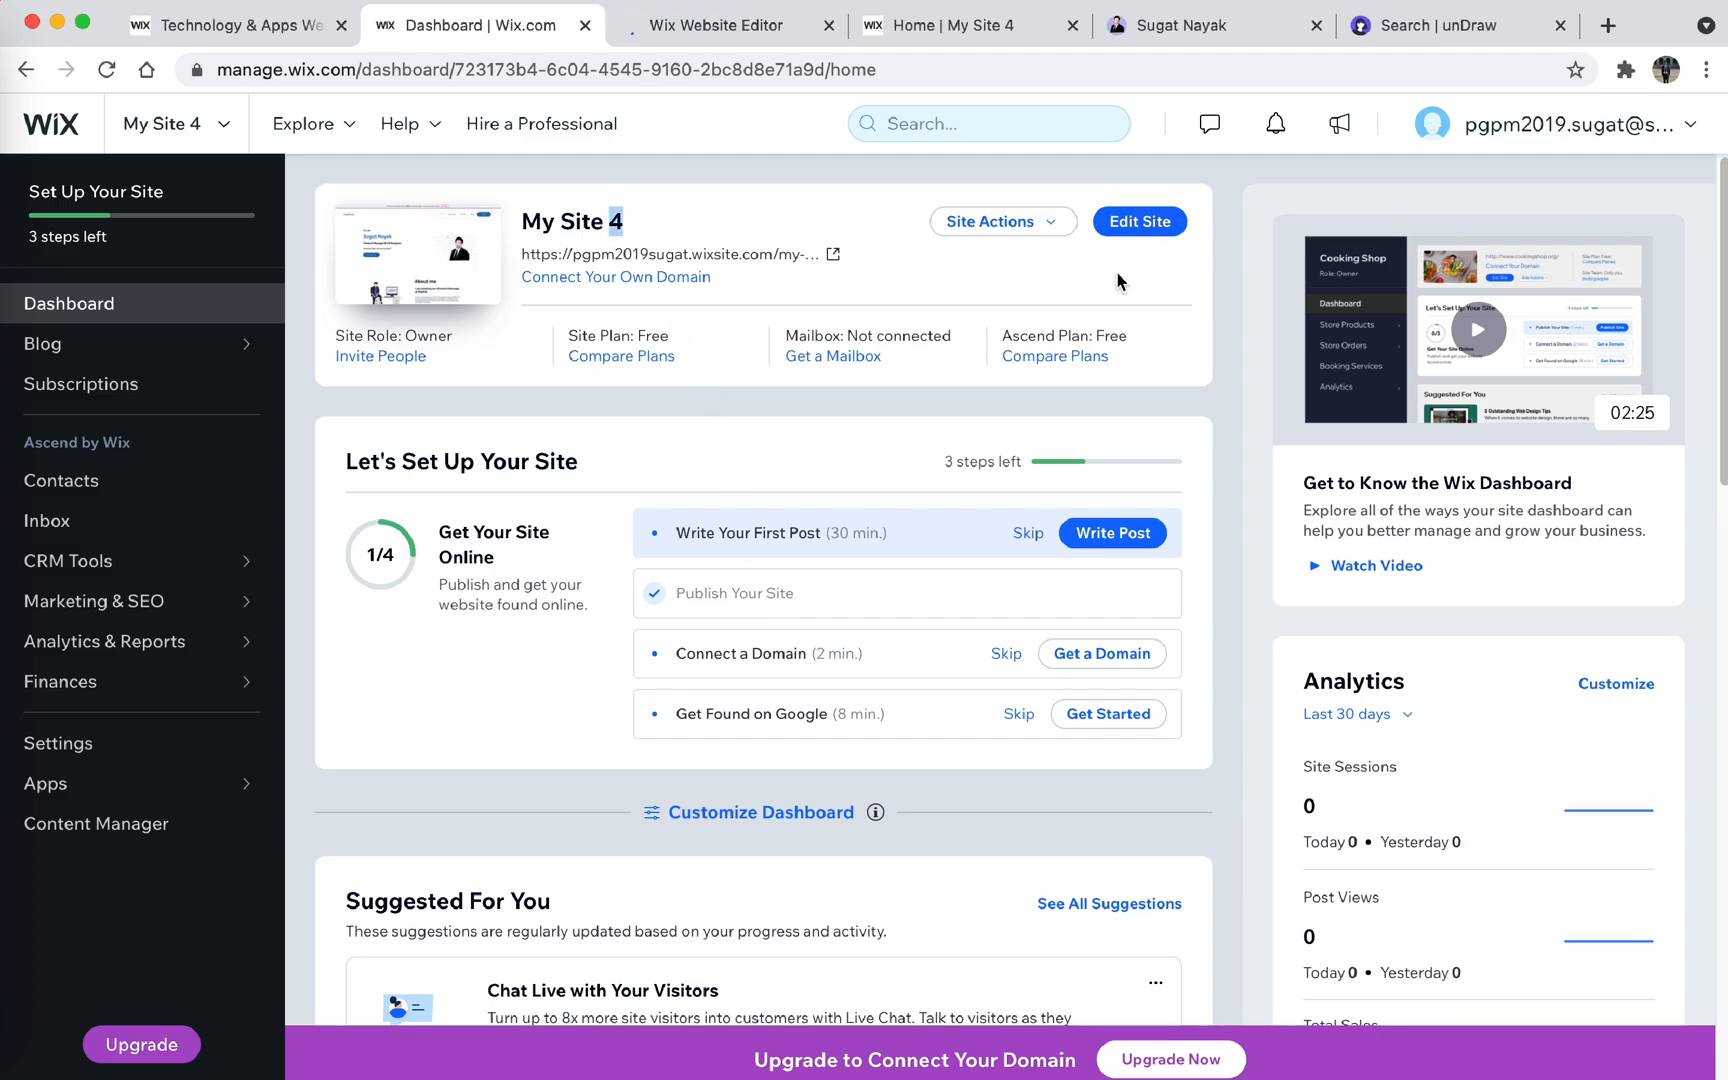
pyautogui.click(1140, 222)
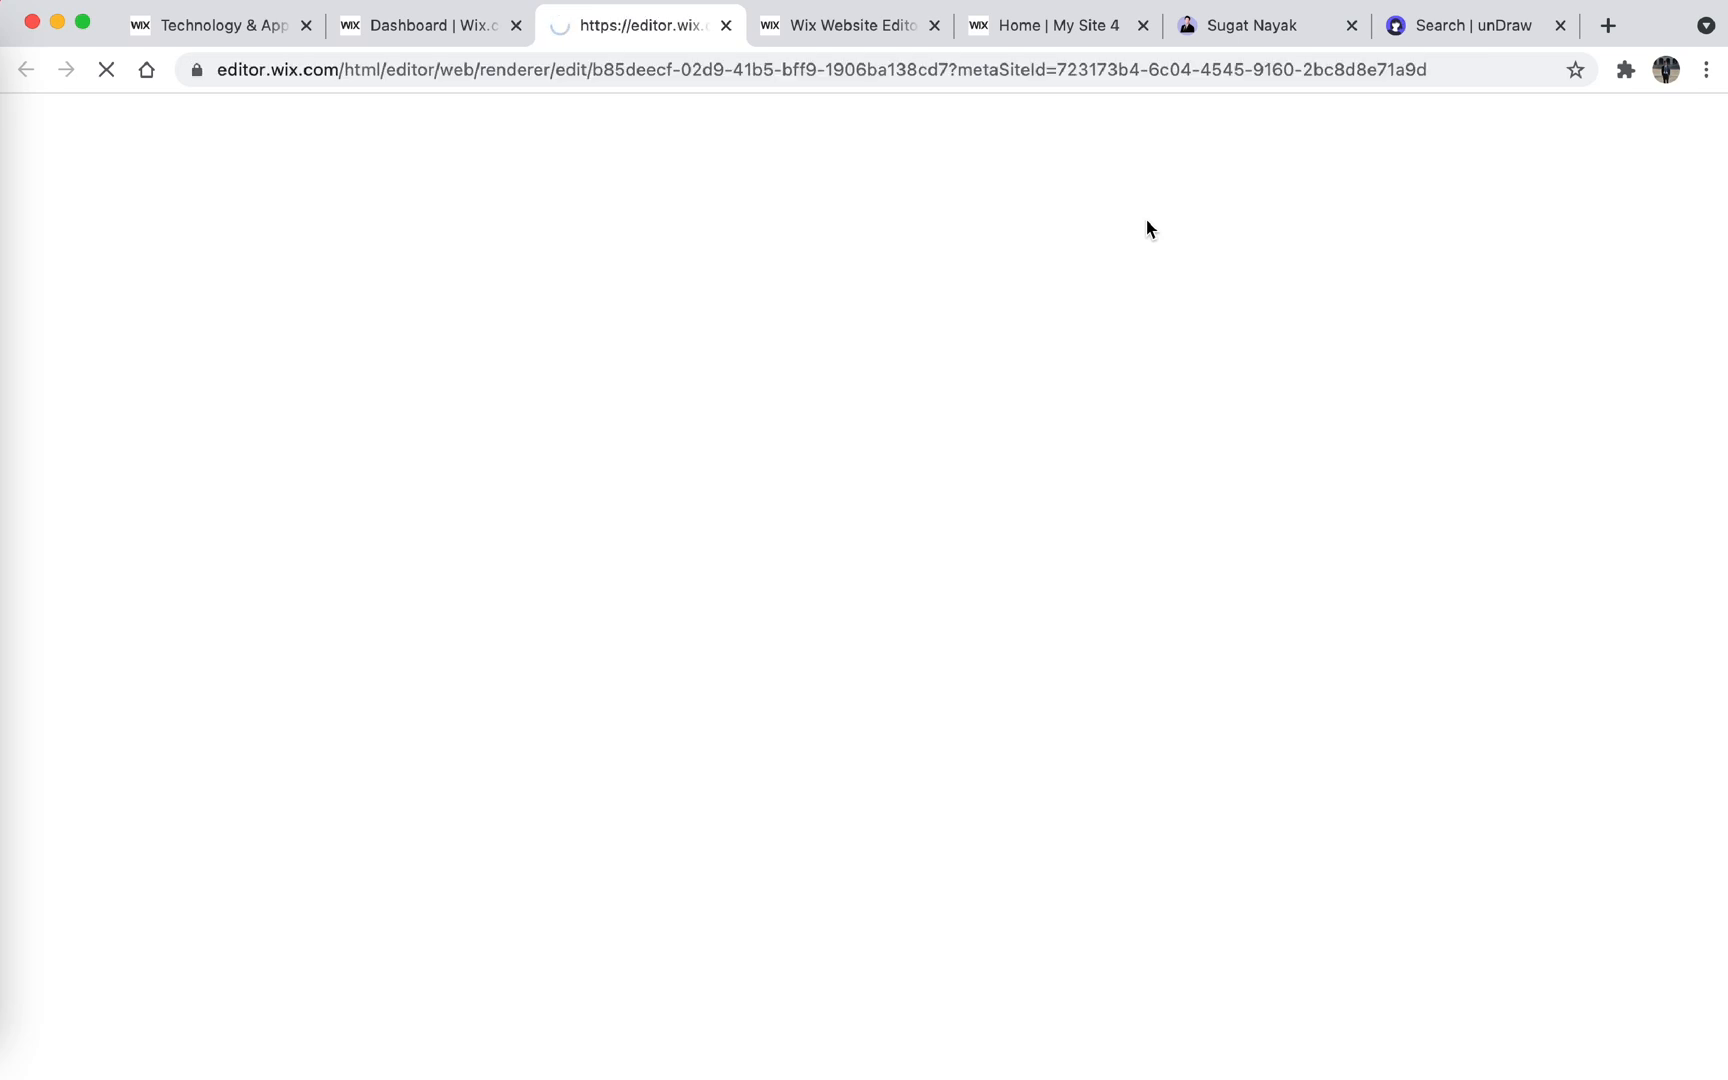
pyautogui.click(423, 30)
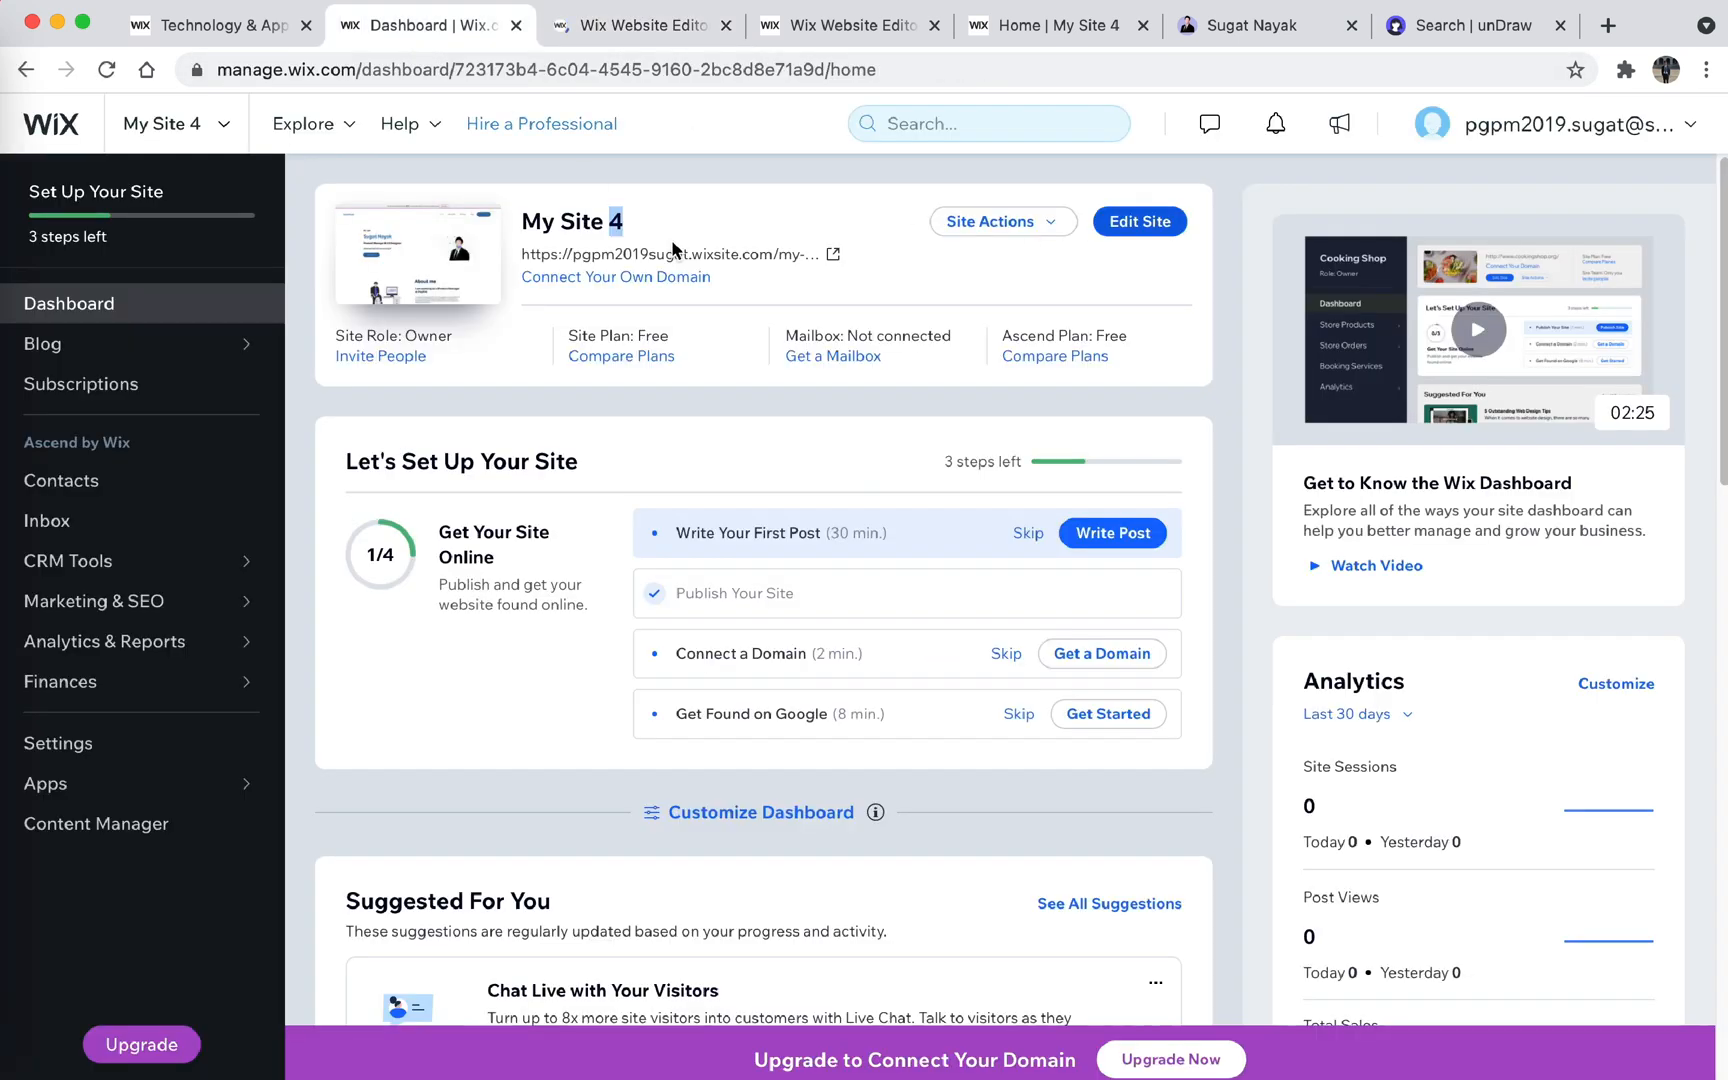
pyautogui.click(1029, 535)
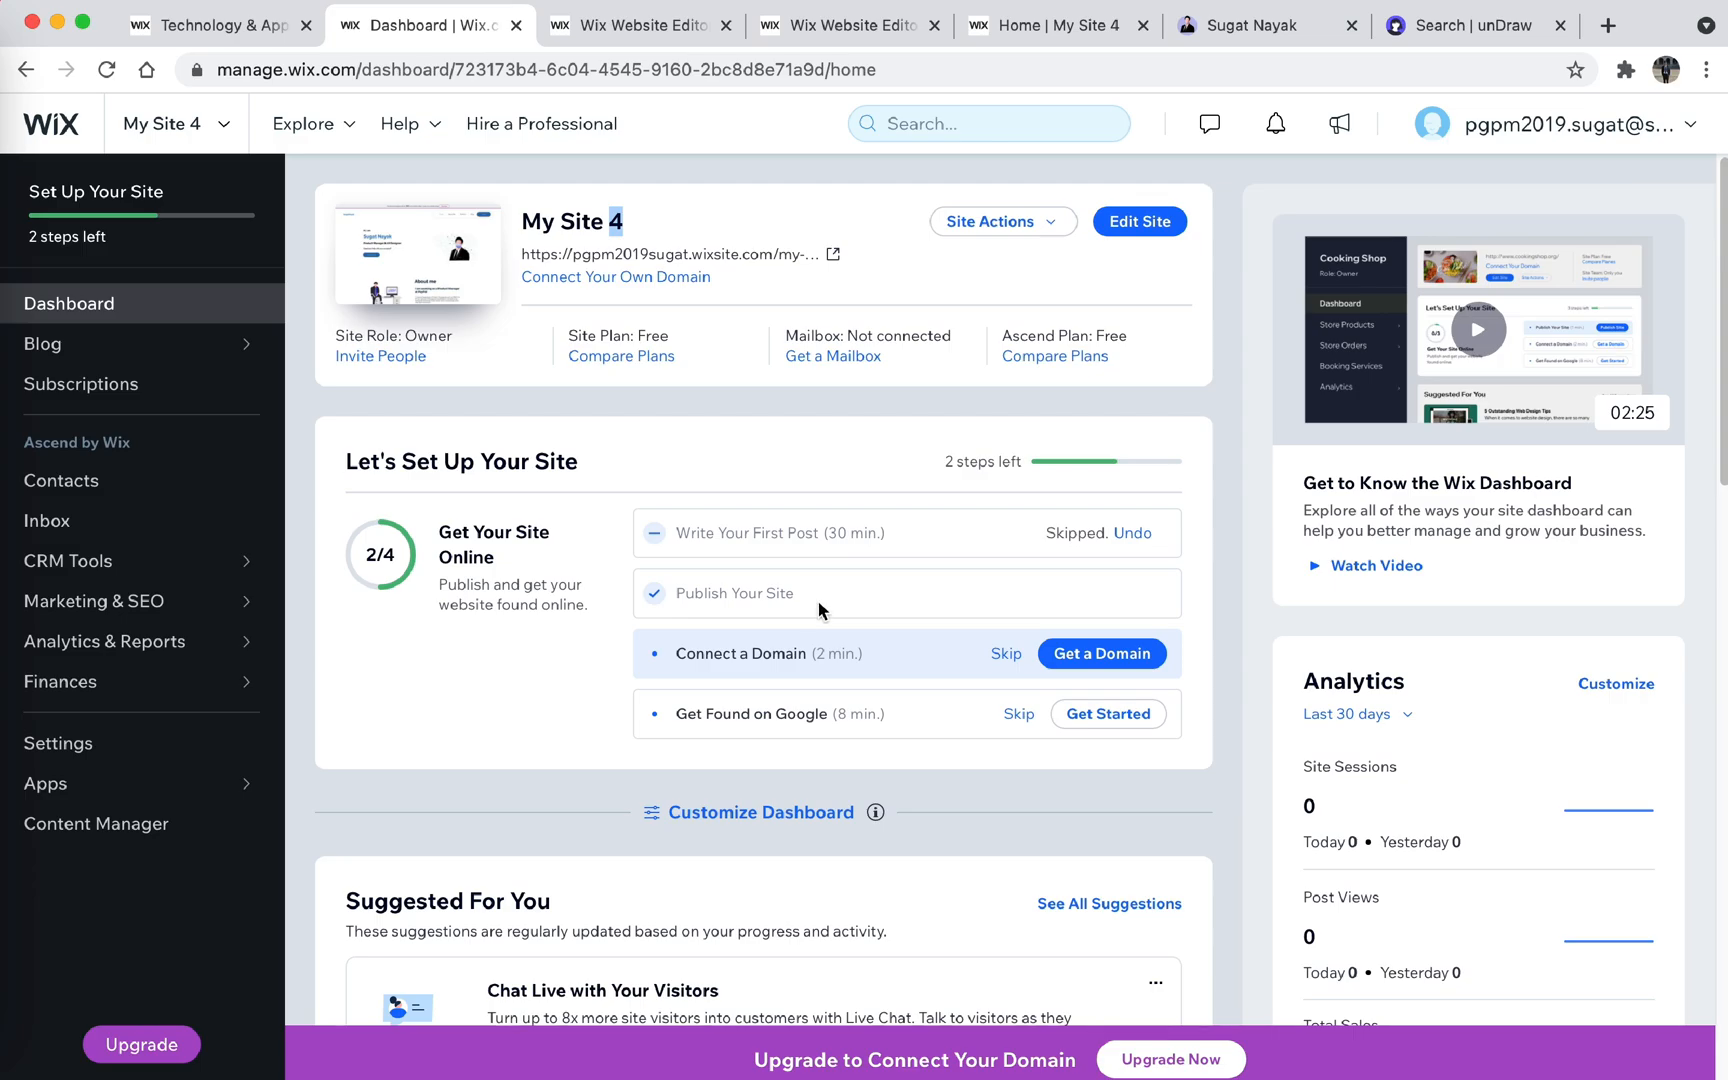
# - Open the Connect a Domain setup task, check the published site's current address, and return to the domain options
pyautogui.click(1058, 656)
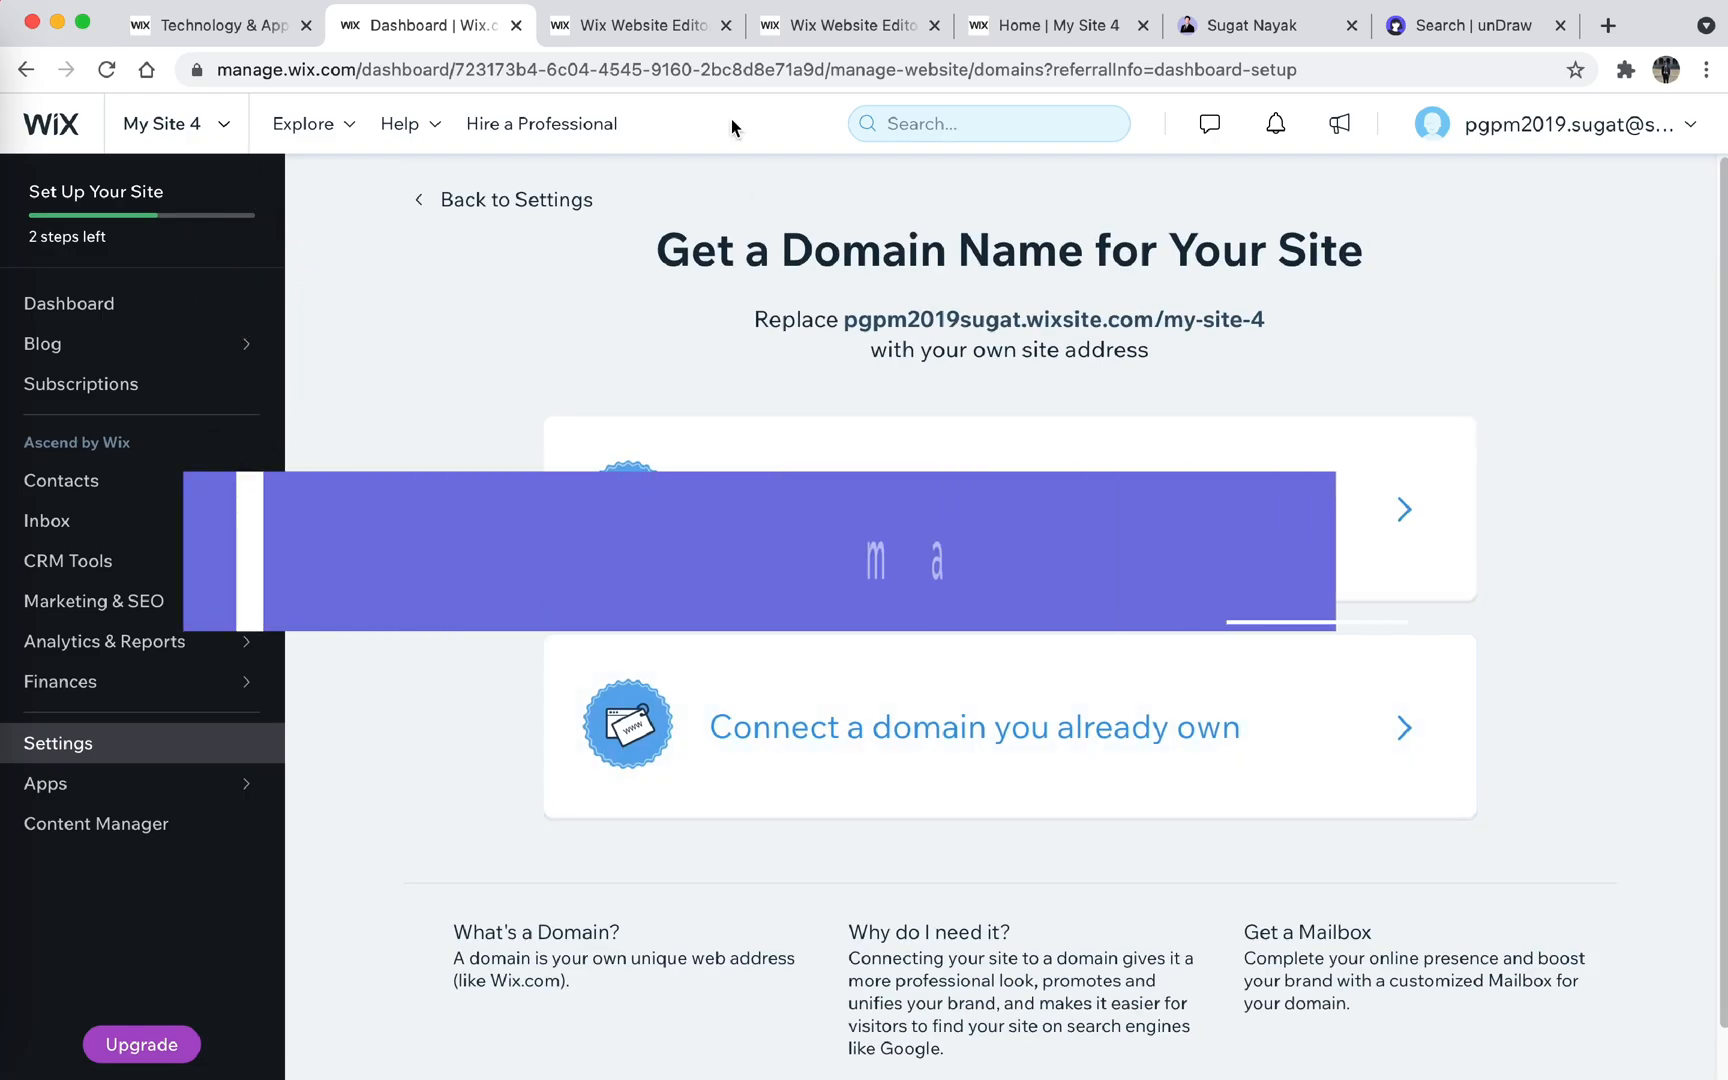
pyautogui.click(662, 32)
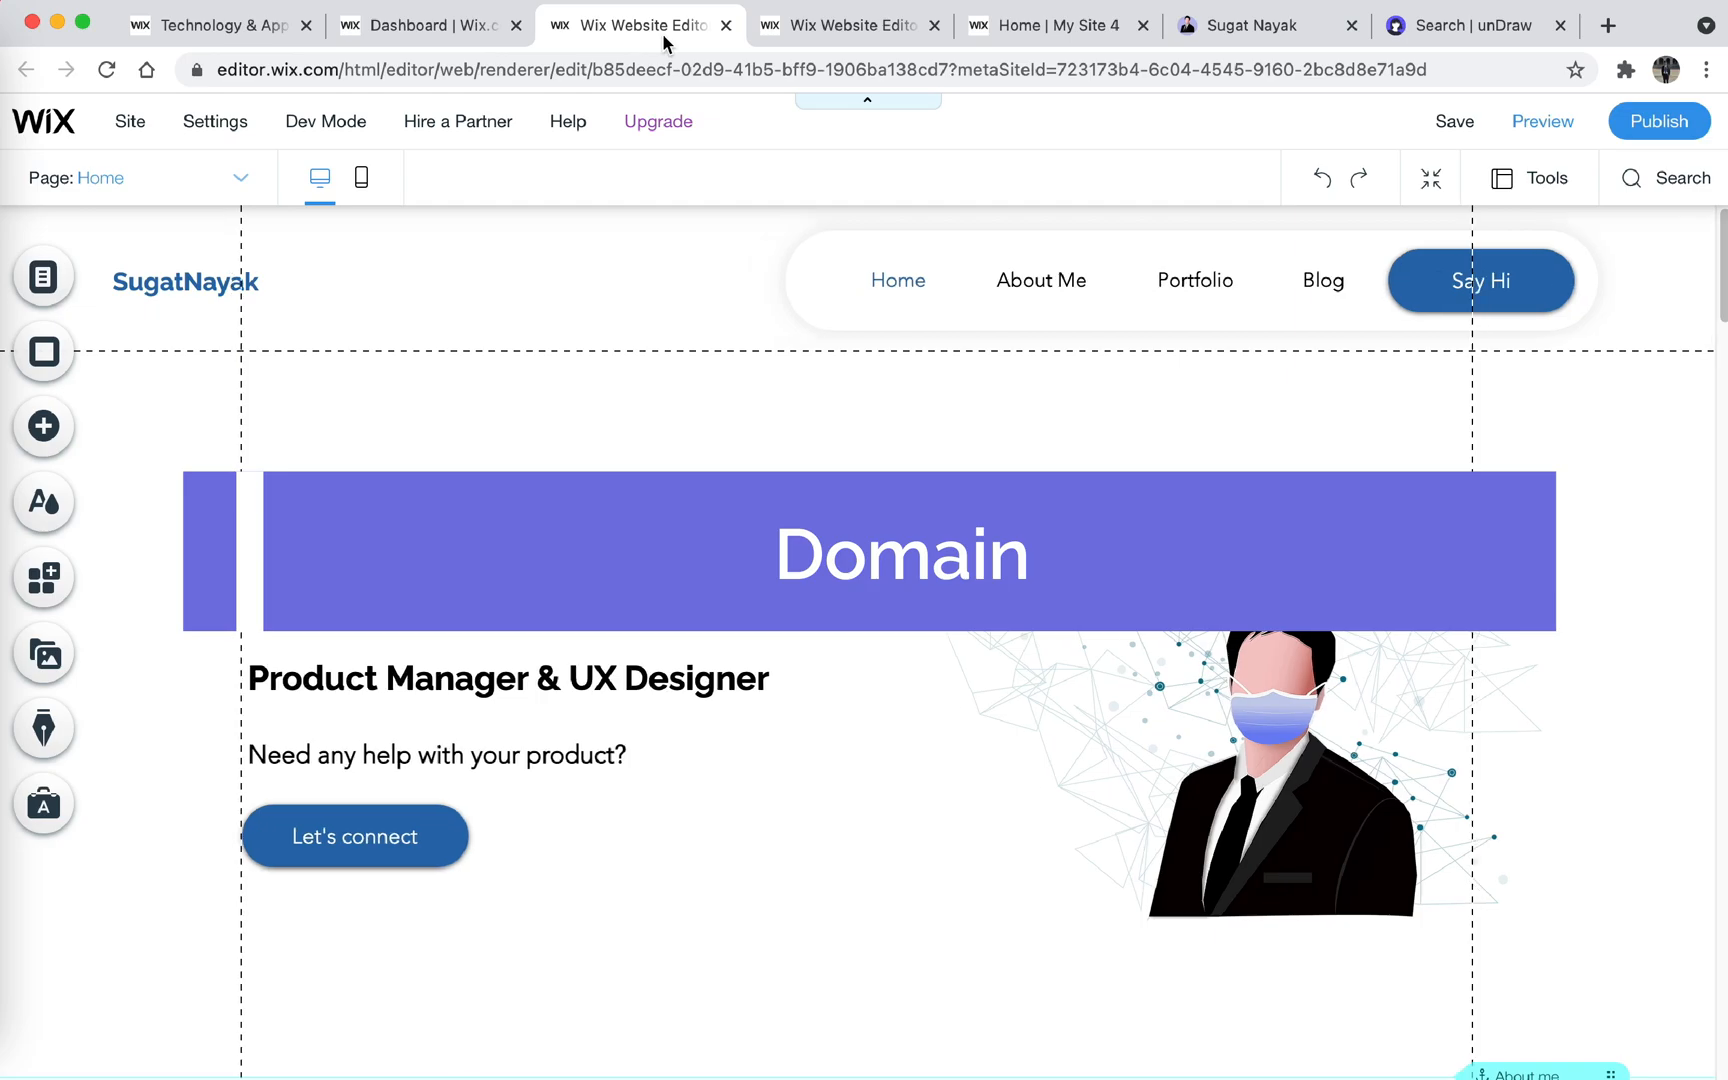
pyautogui.click(1022, 40)
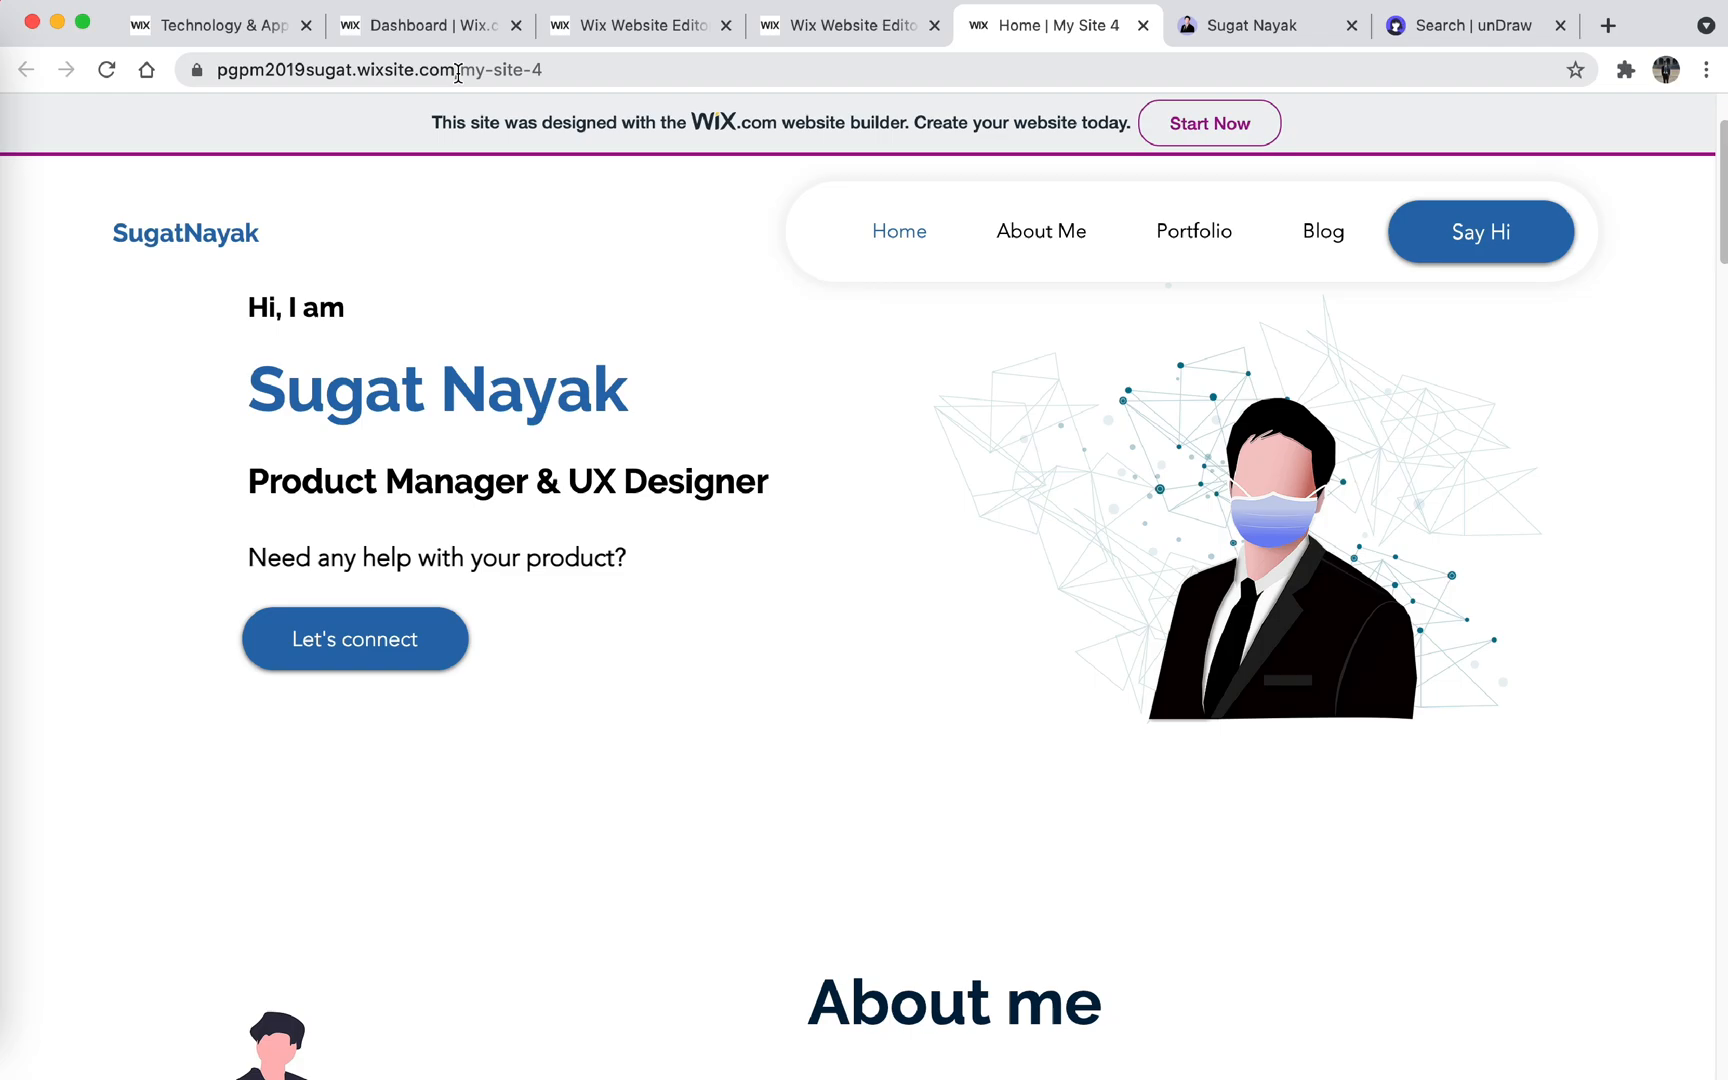
pyautogui.click(462, 28)
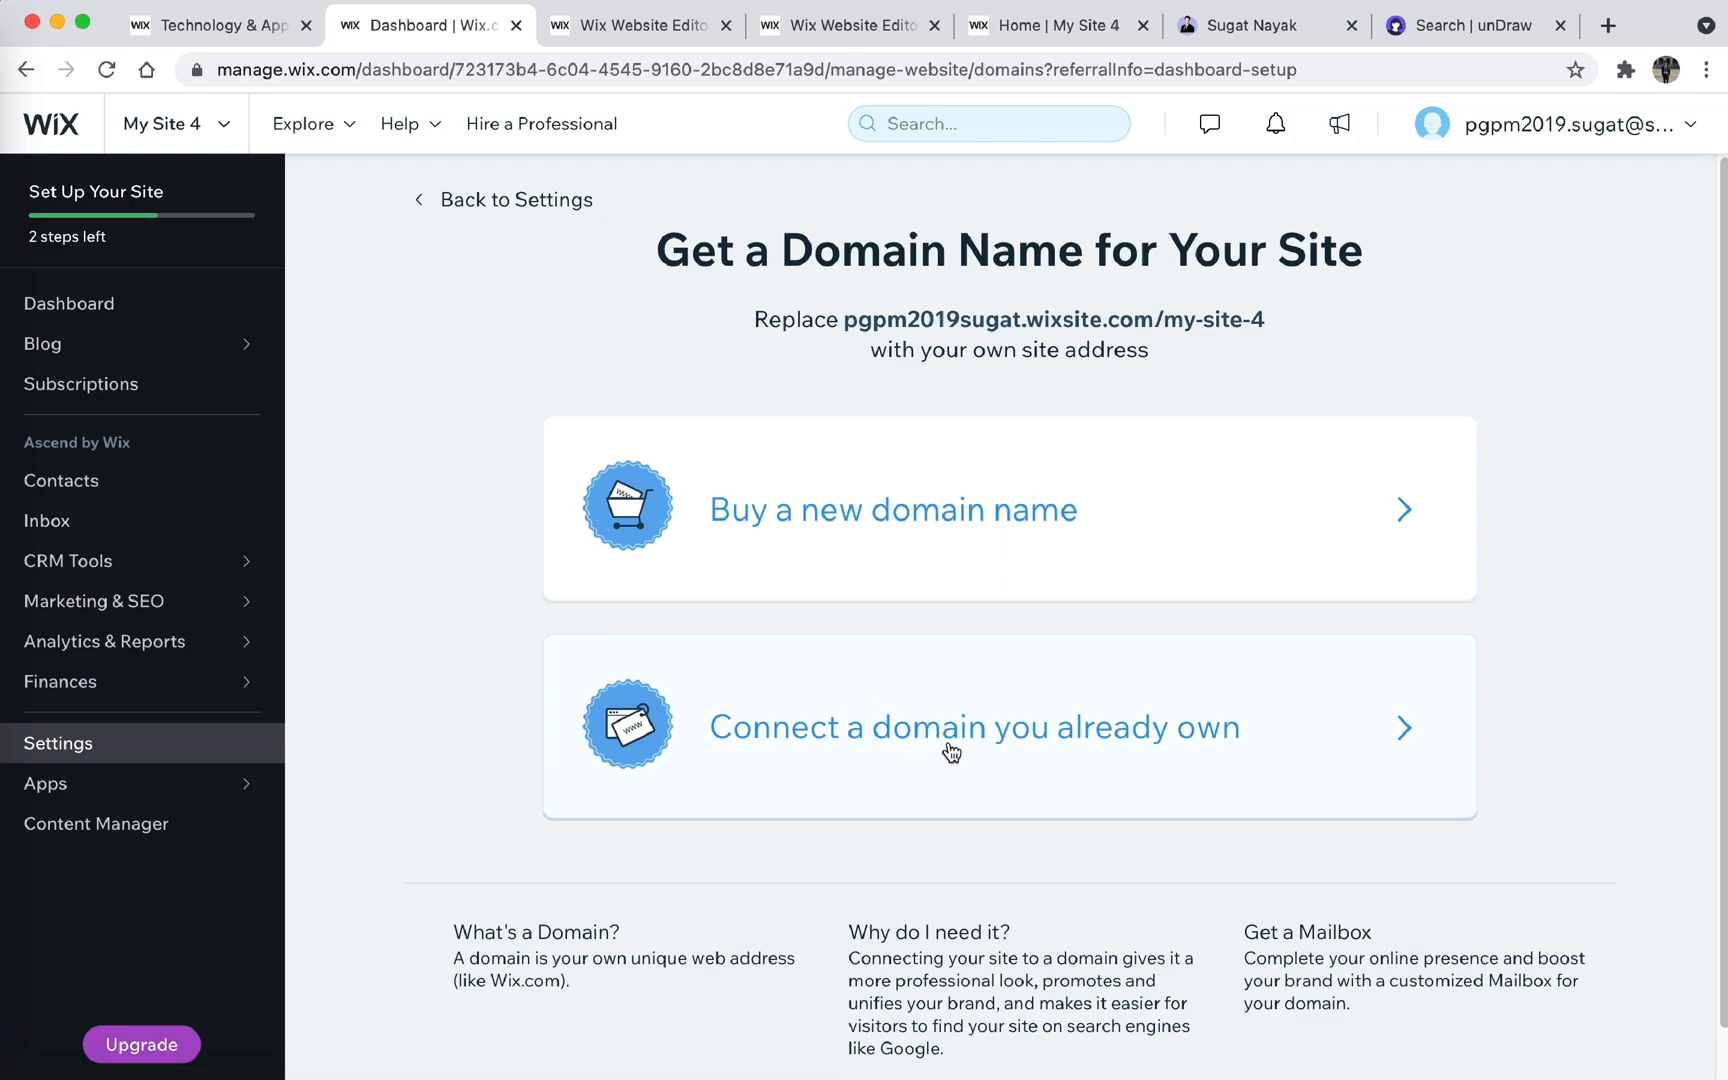
# - Search for a new domain consisting of "iam" and the owner's full name, and choose to get it
pyautogui.click(861, 552)
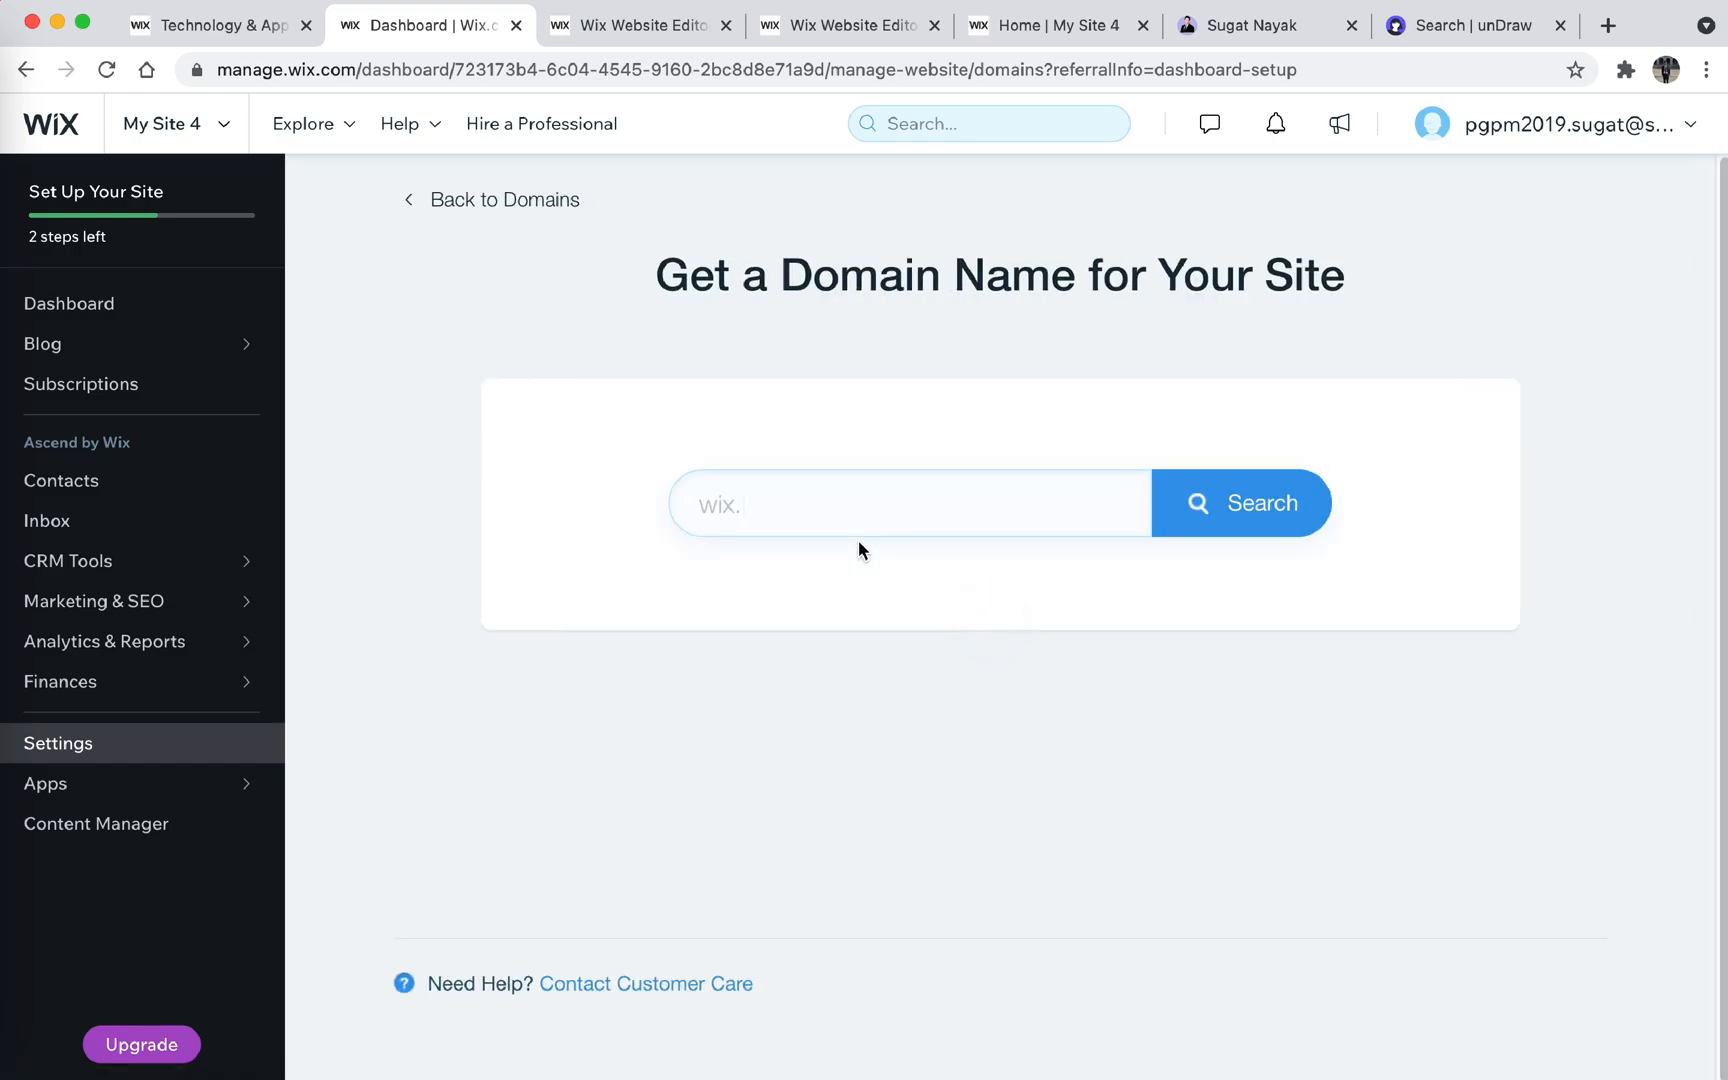
pyautogui.click(812, 505)
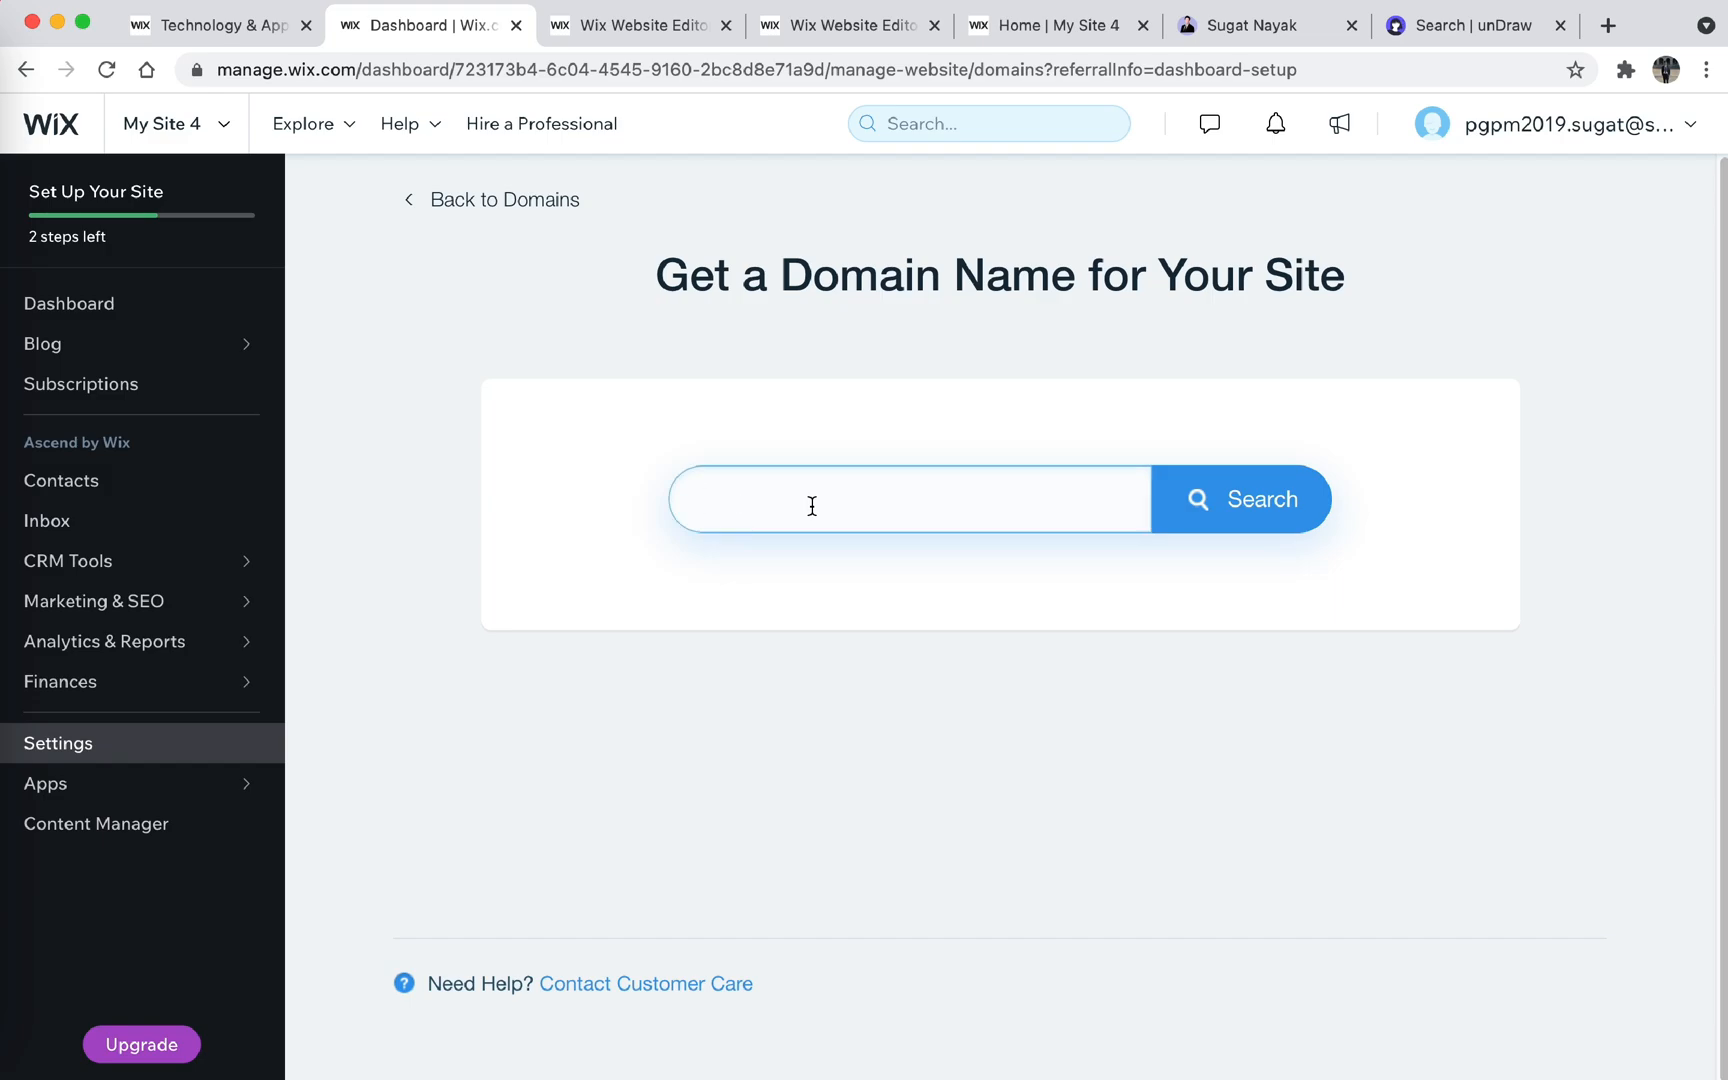
pyautogui.write('iamsugatnayak')
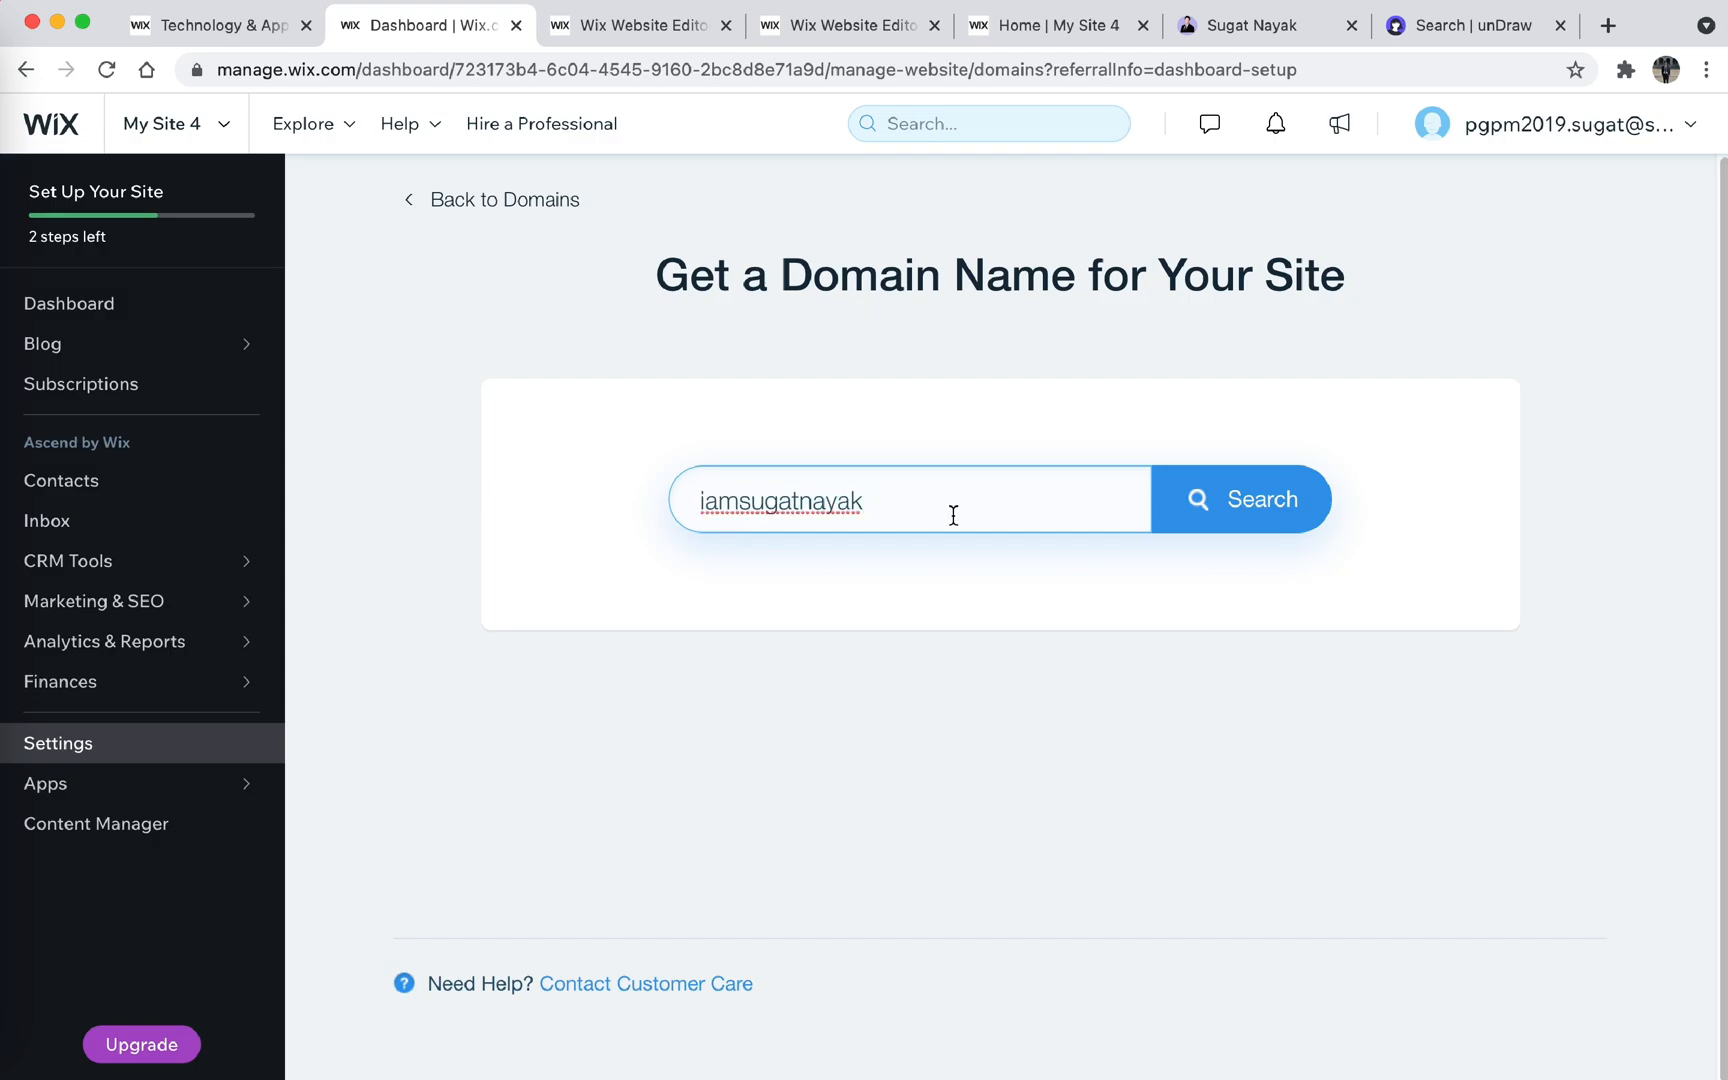
pyautogui.click(1220, 500)
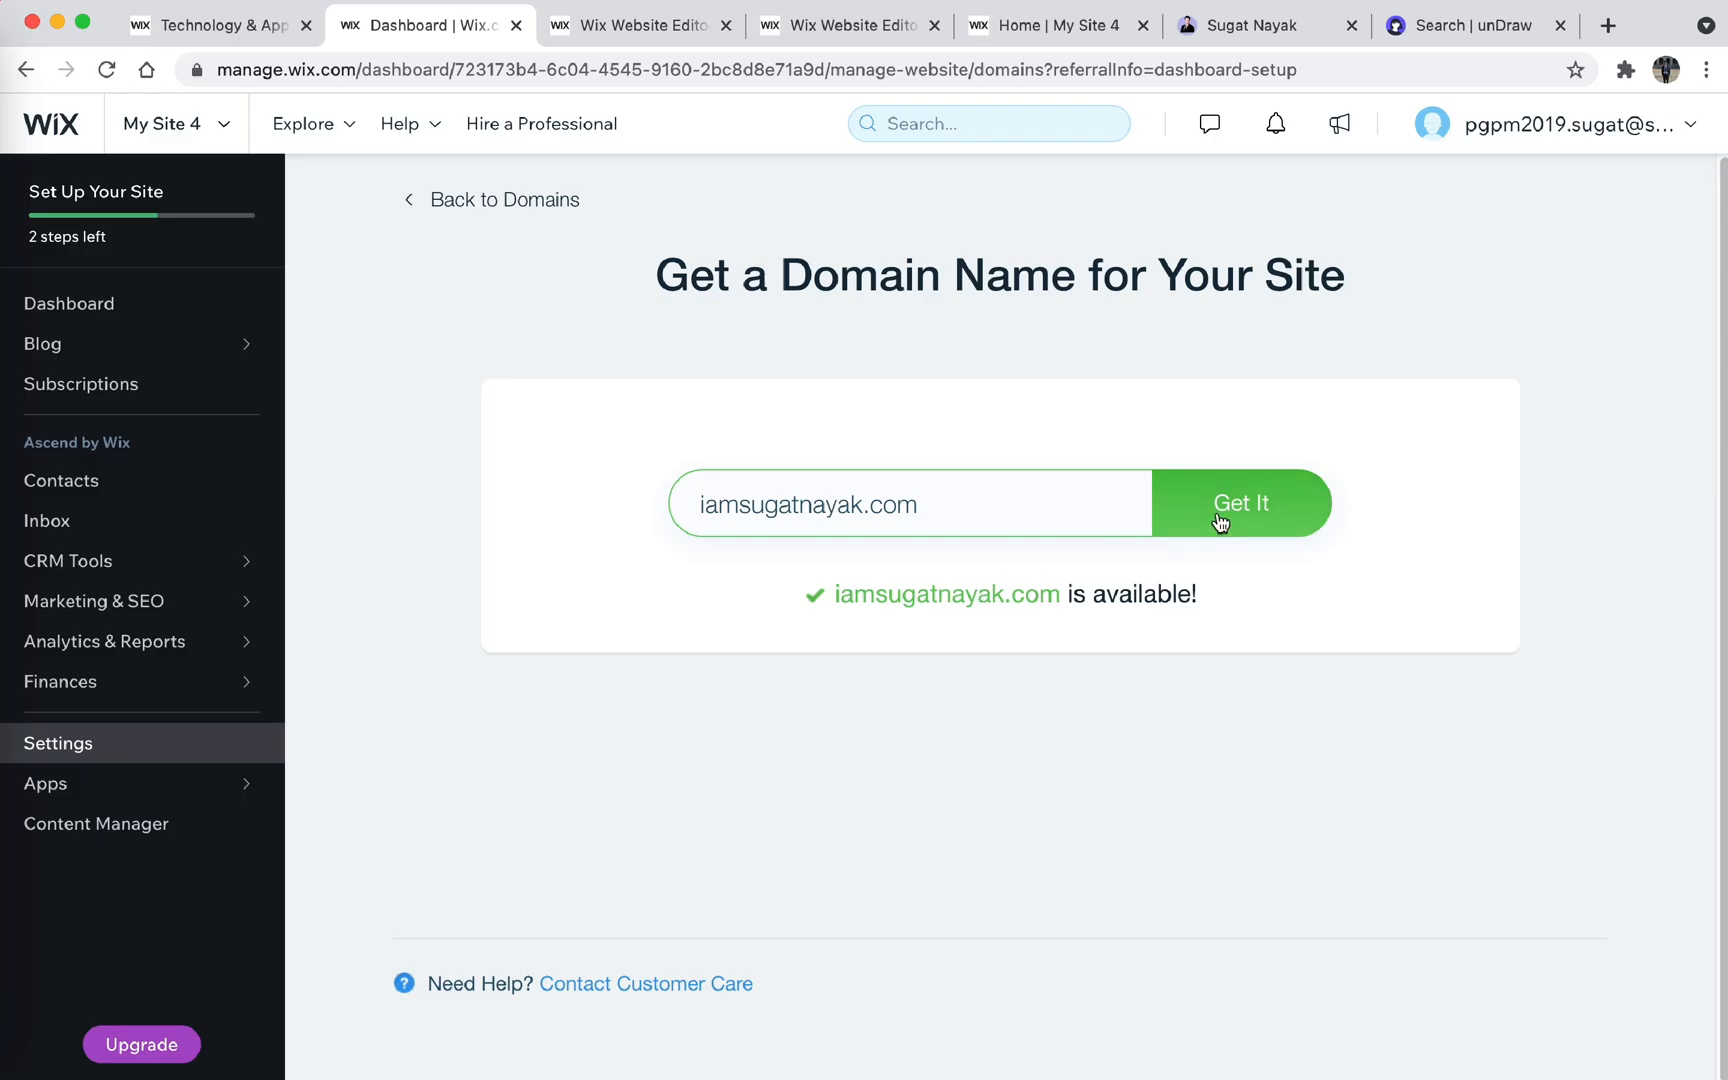
pyautogui.click(1258, 497)
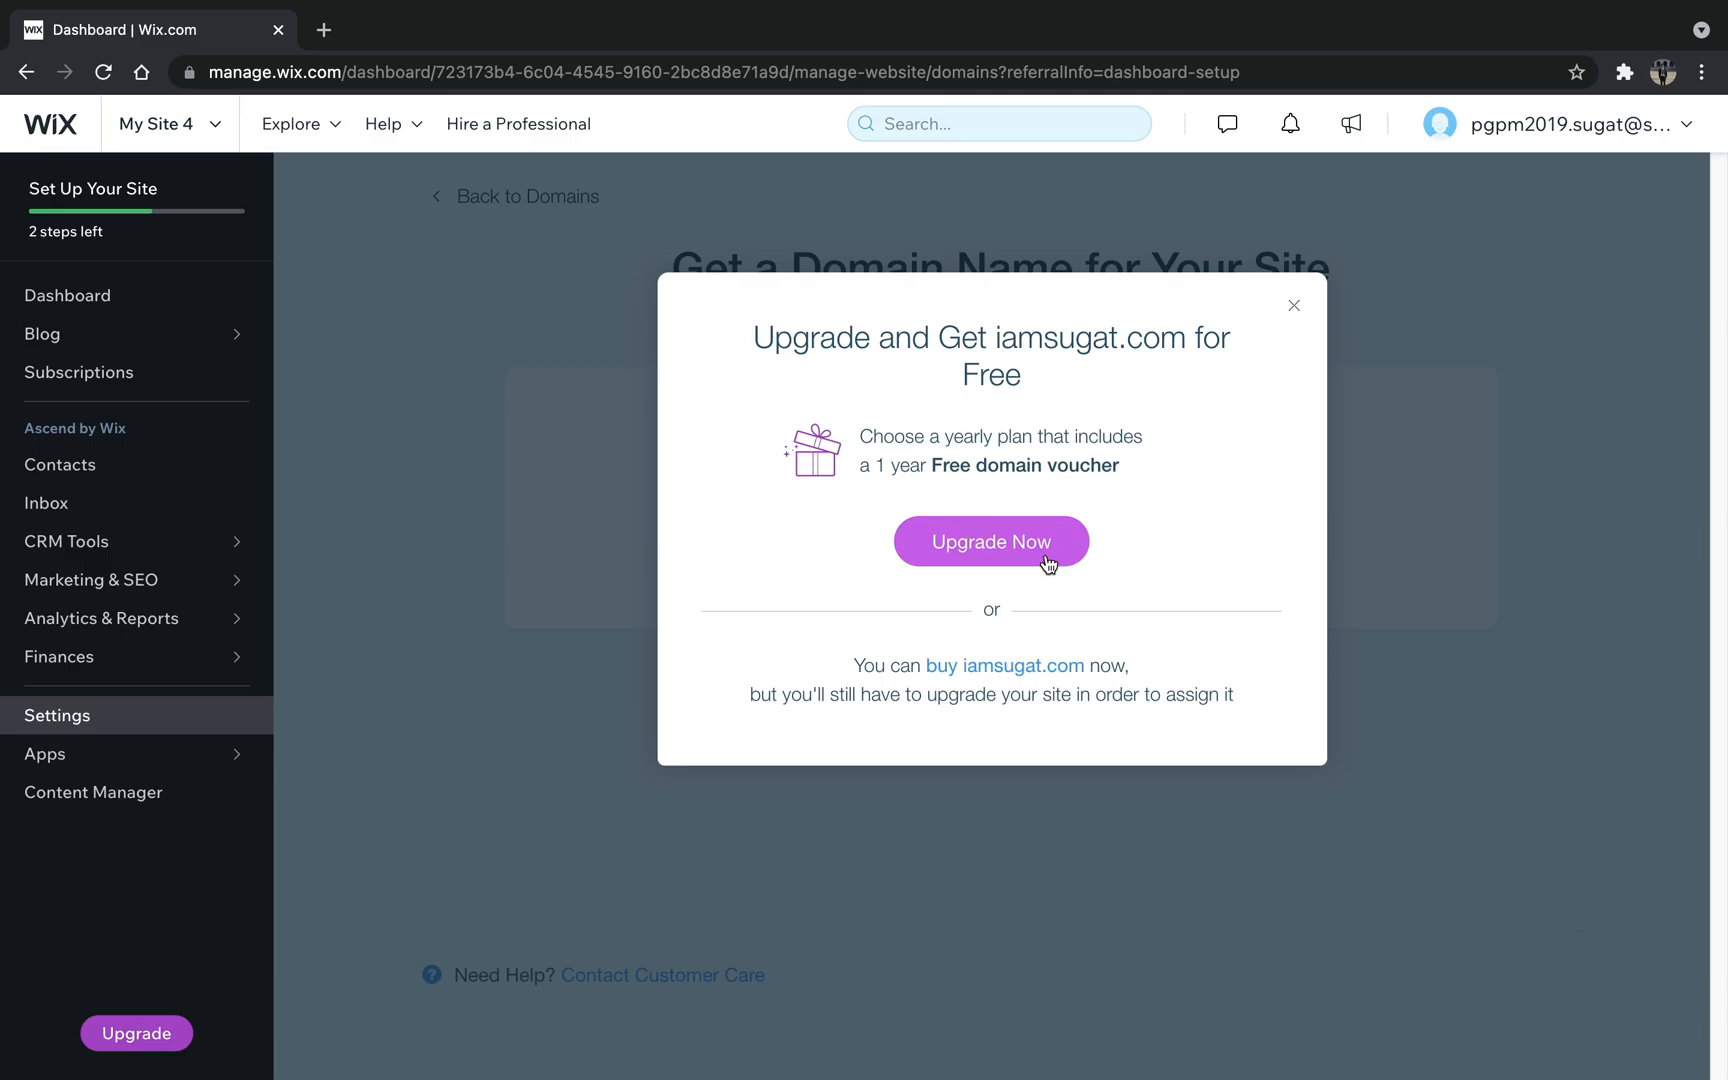
# - Start the premium upgrade, compare the website plans, select the Combo plan with Yearly billing, and continue to checkout
pyautogui.click(1047, 563)
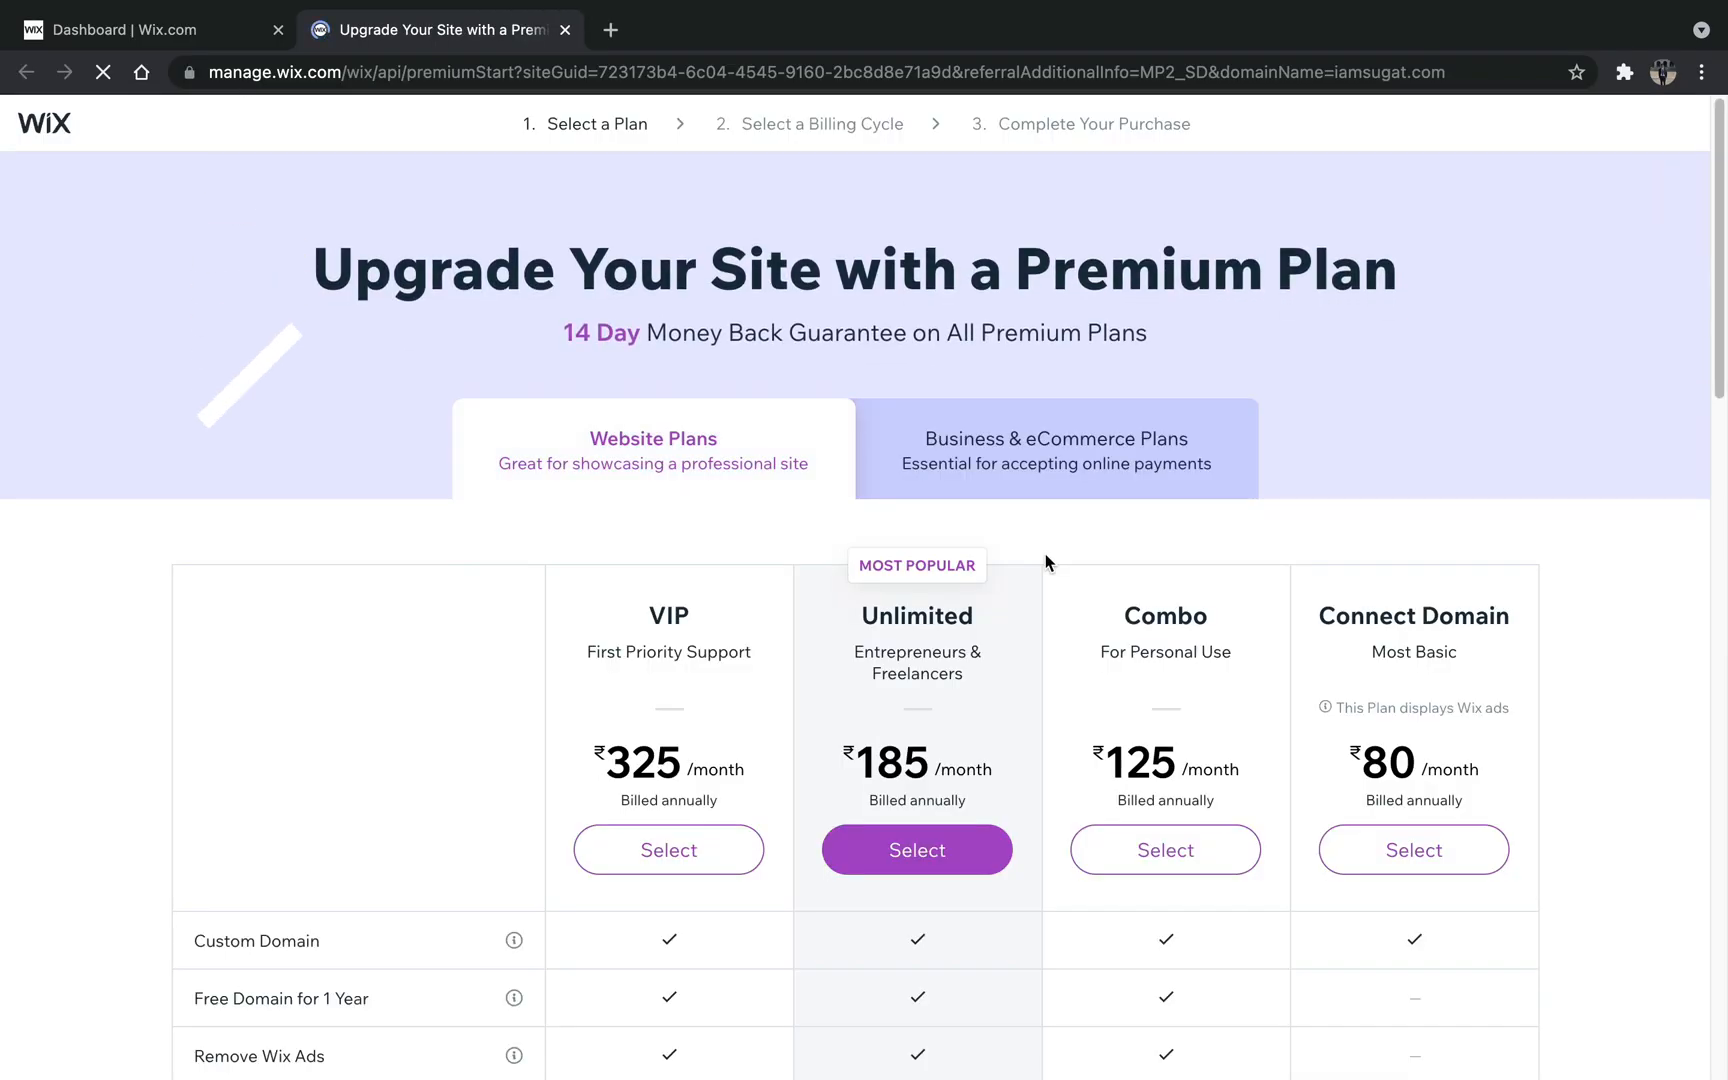
pyautogui.scroll(-3, 1042, 595)
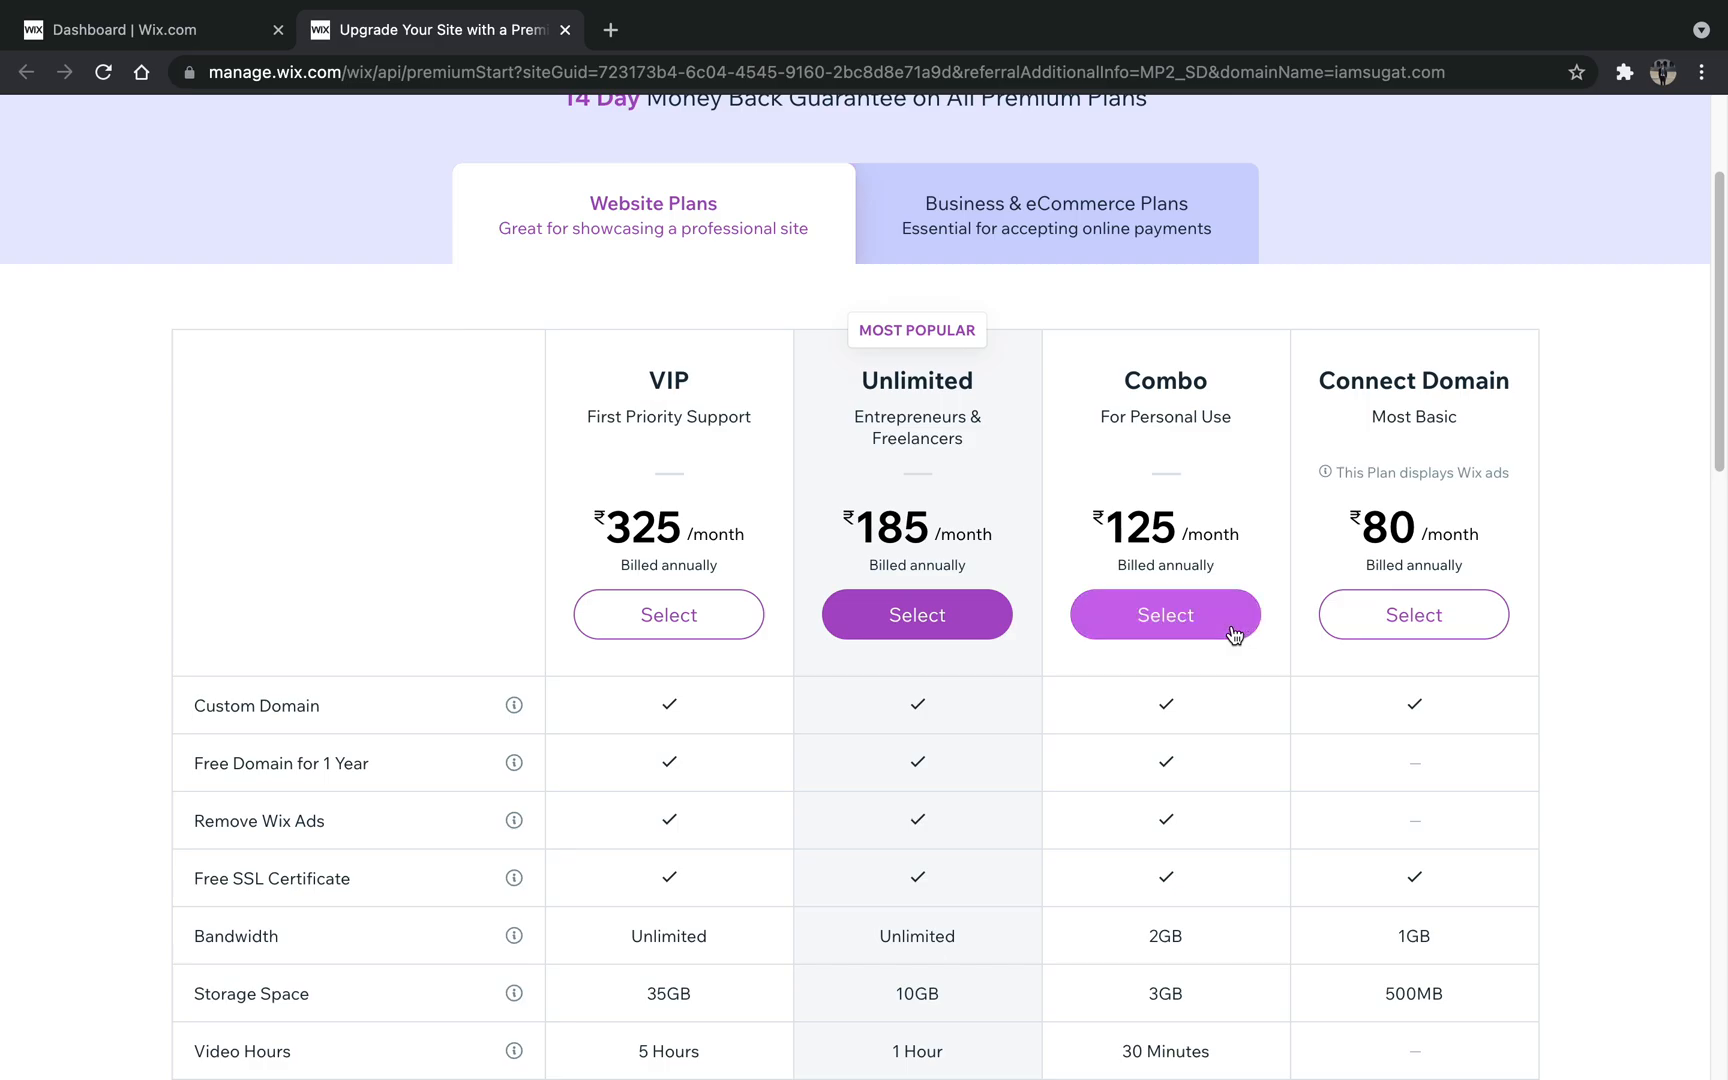
pyautogui.scroll(-1, 1240, 636)
pyautogui.scroll(1, 1235, 636)
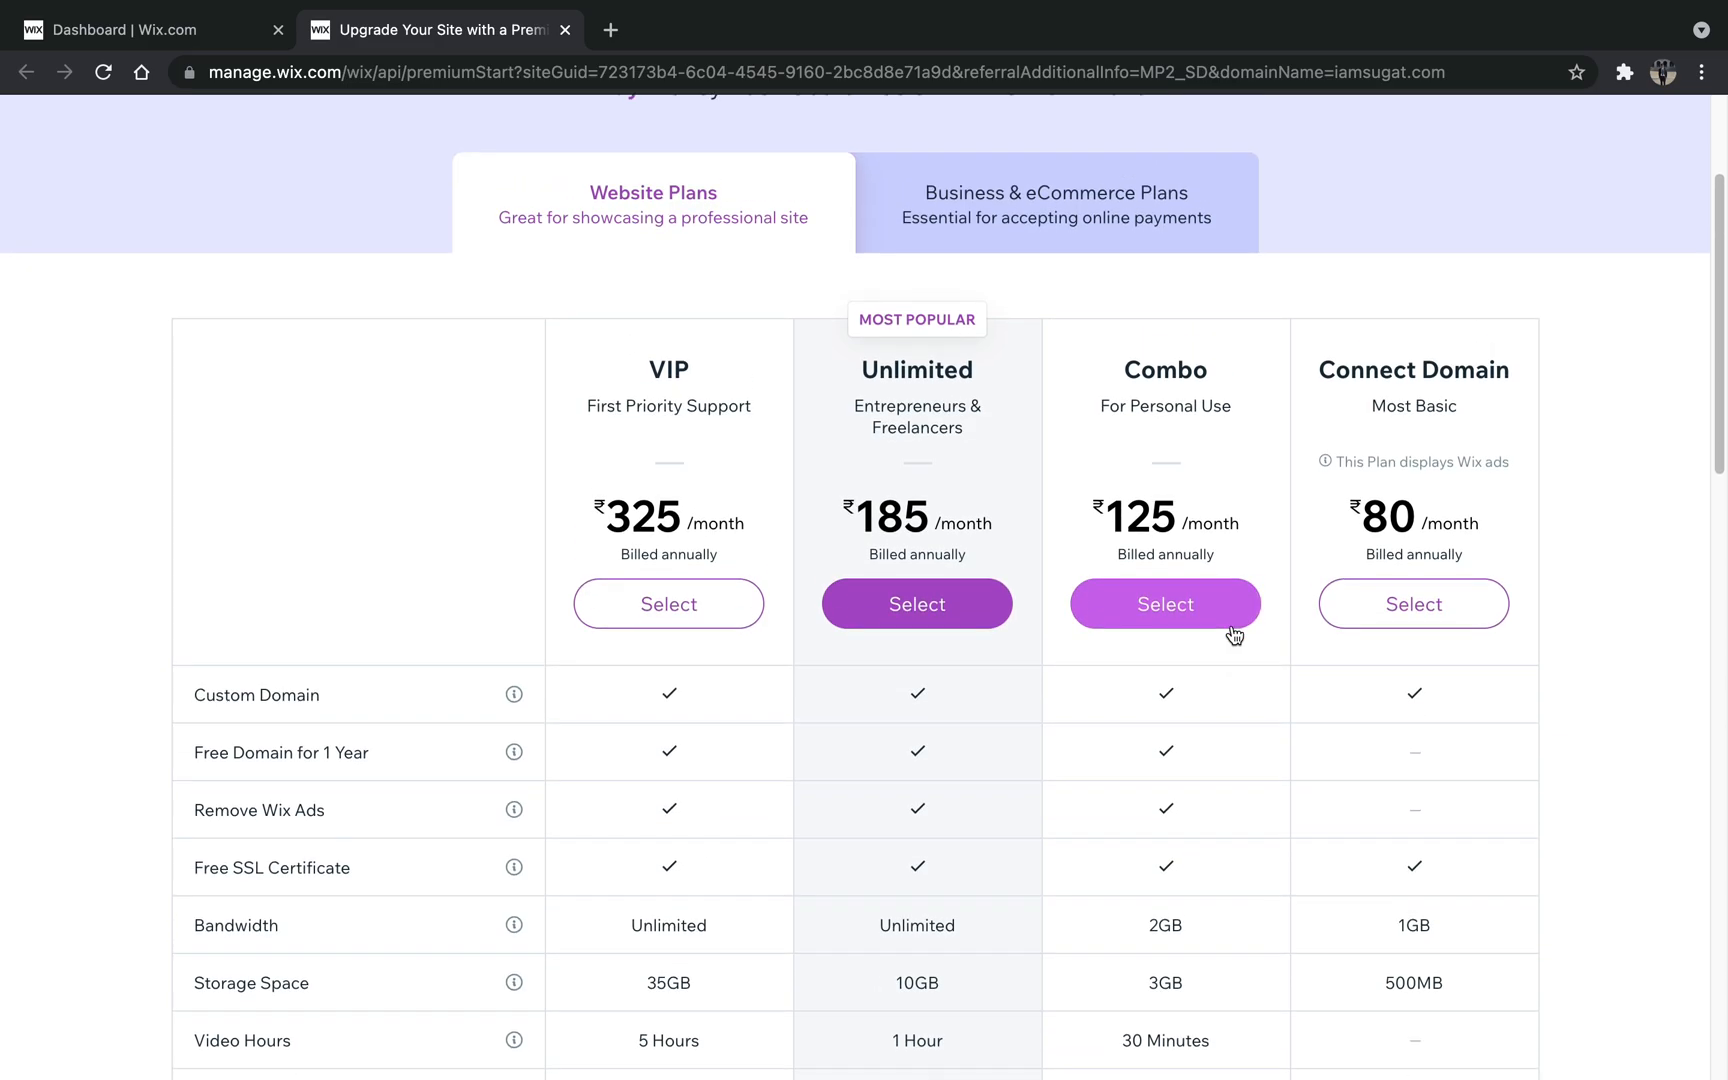
pyautogui.click(1235, 636)
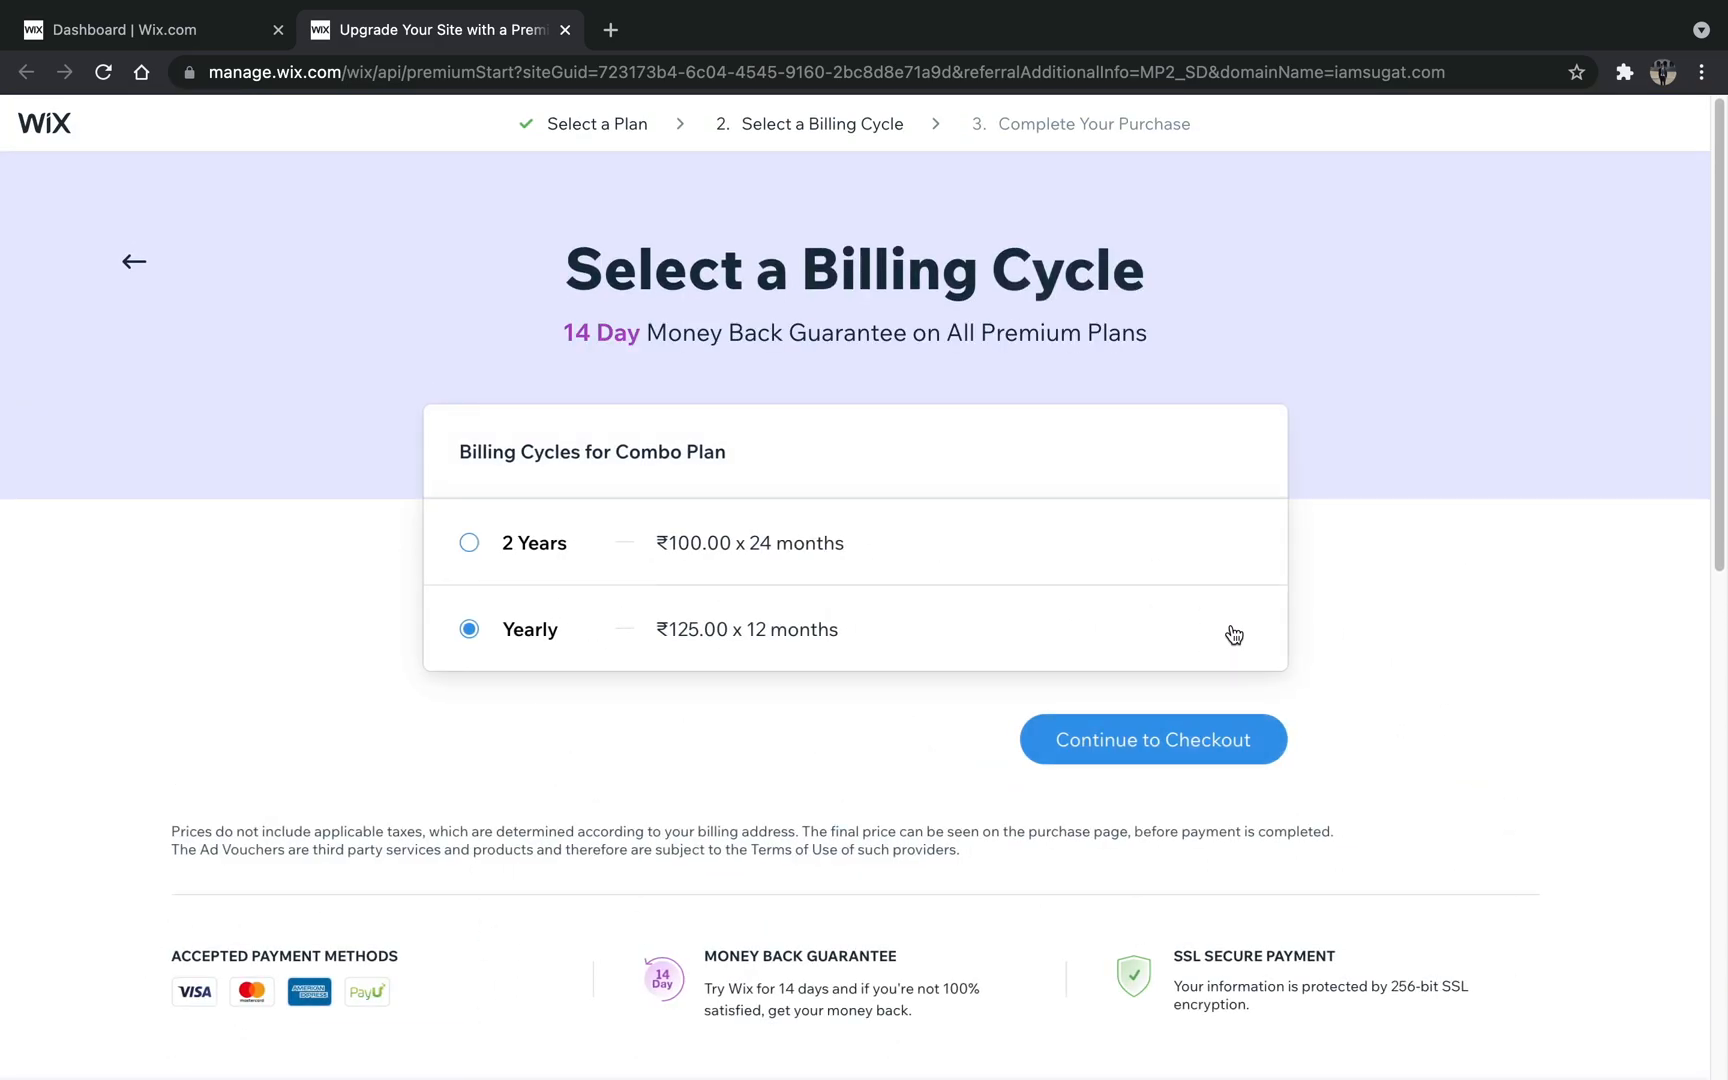
pyautogui.scroll(-2, 1234, 635)
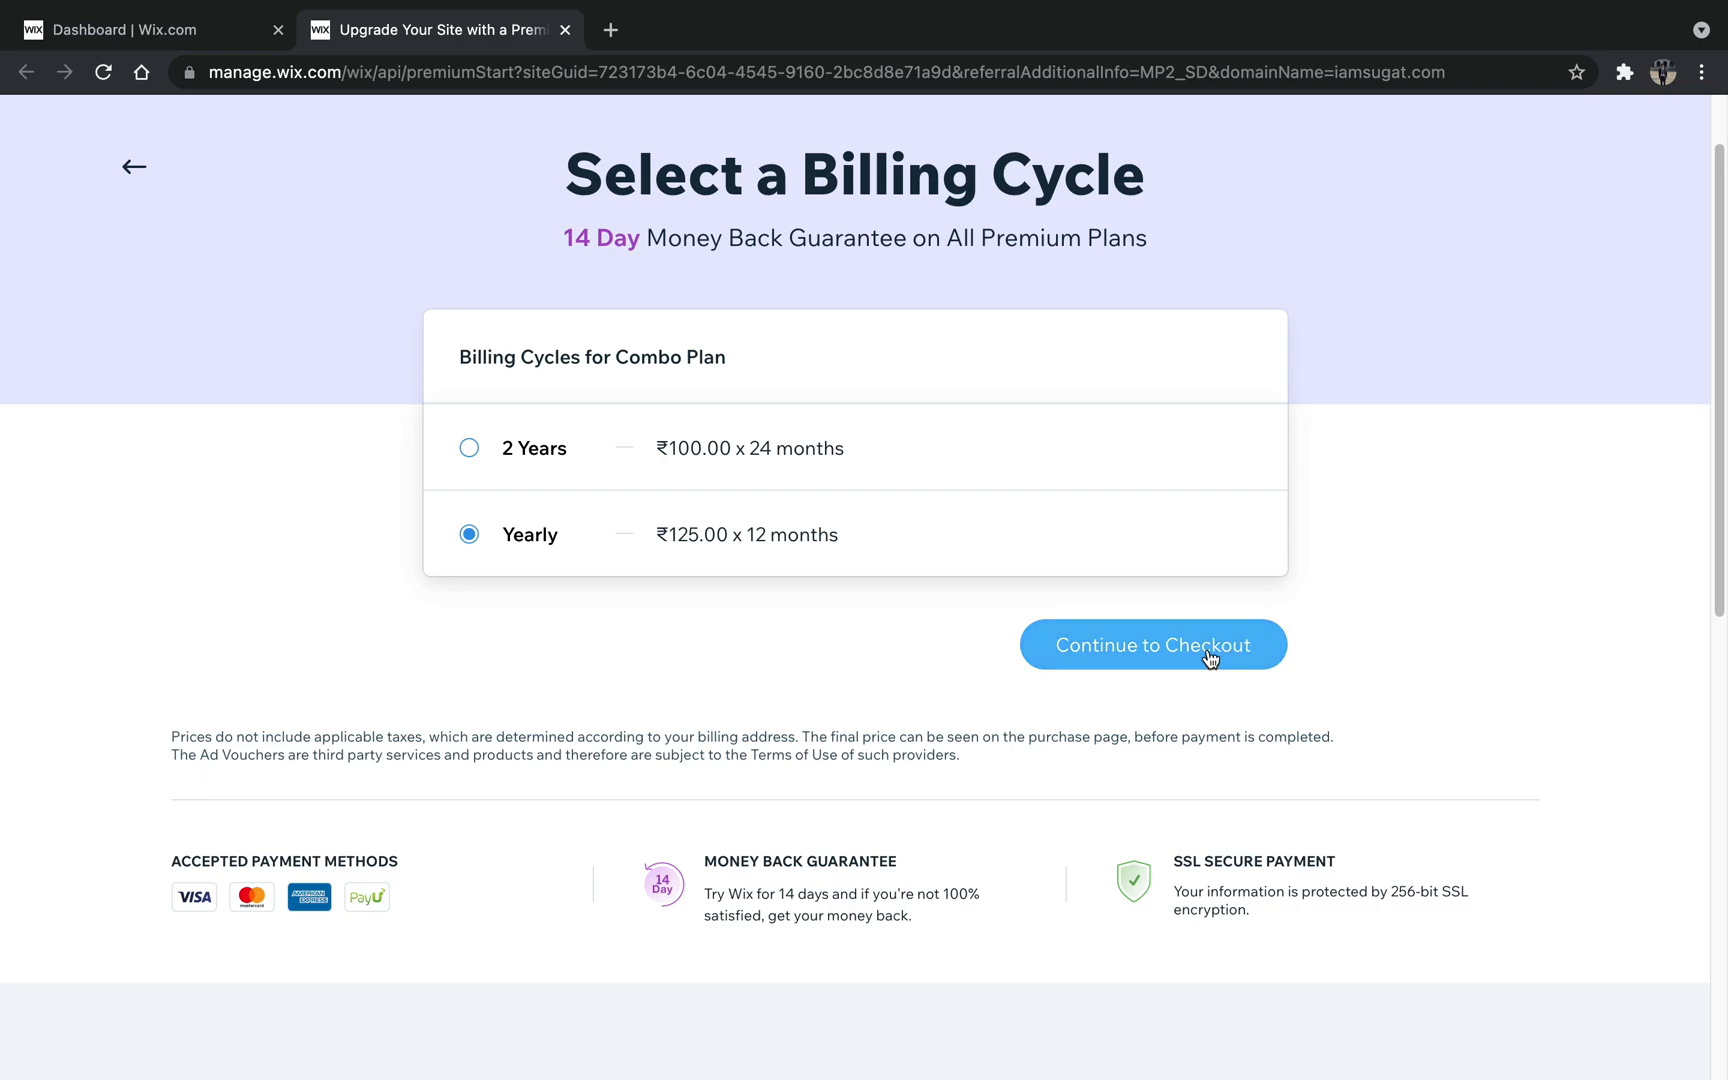
pyautogui.click(1209, 657)
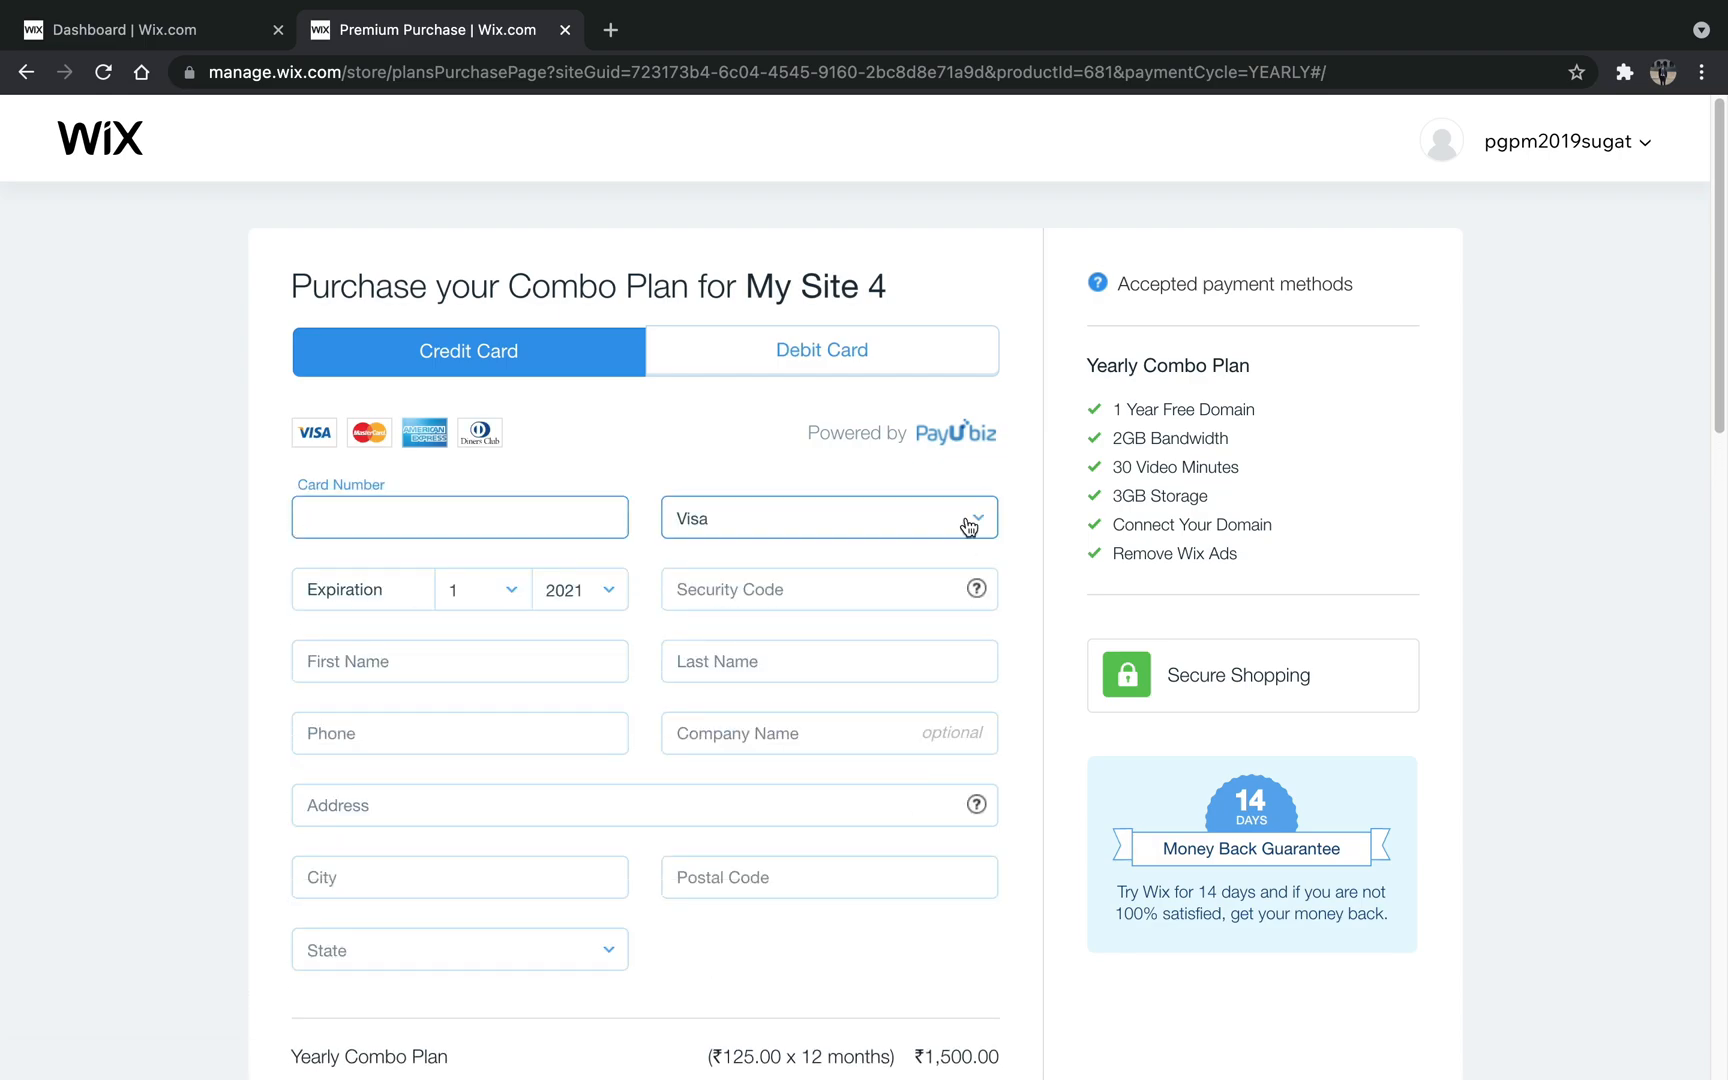
# - Look over the Combo plan purchase form and choose debit card as the payment method
pyautogui.scroll(-2, 968, 527)
pyautogui.scroll(2, 966, 517)
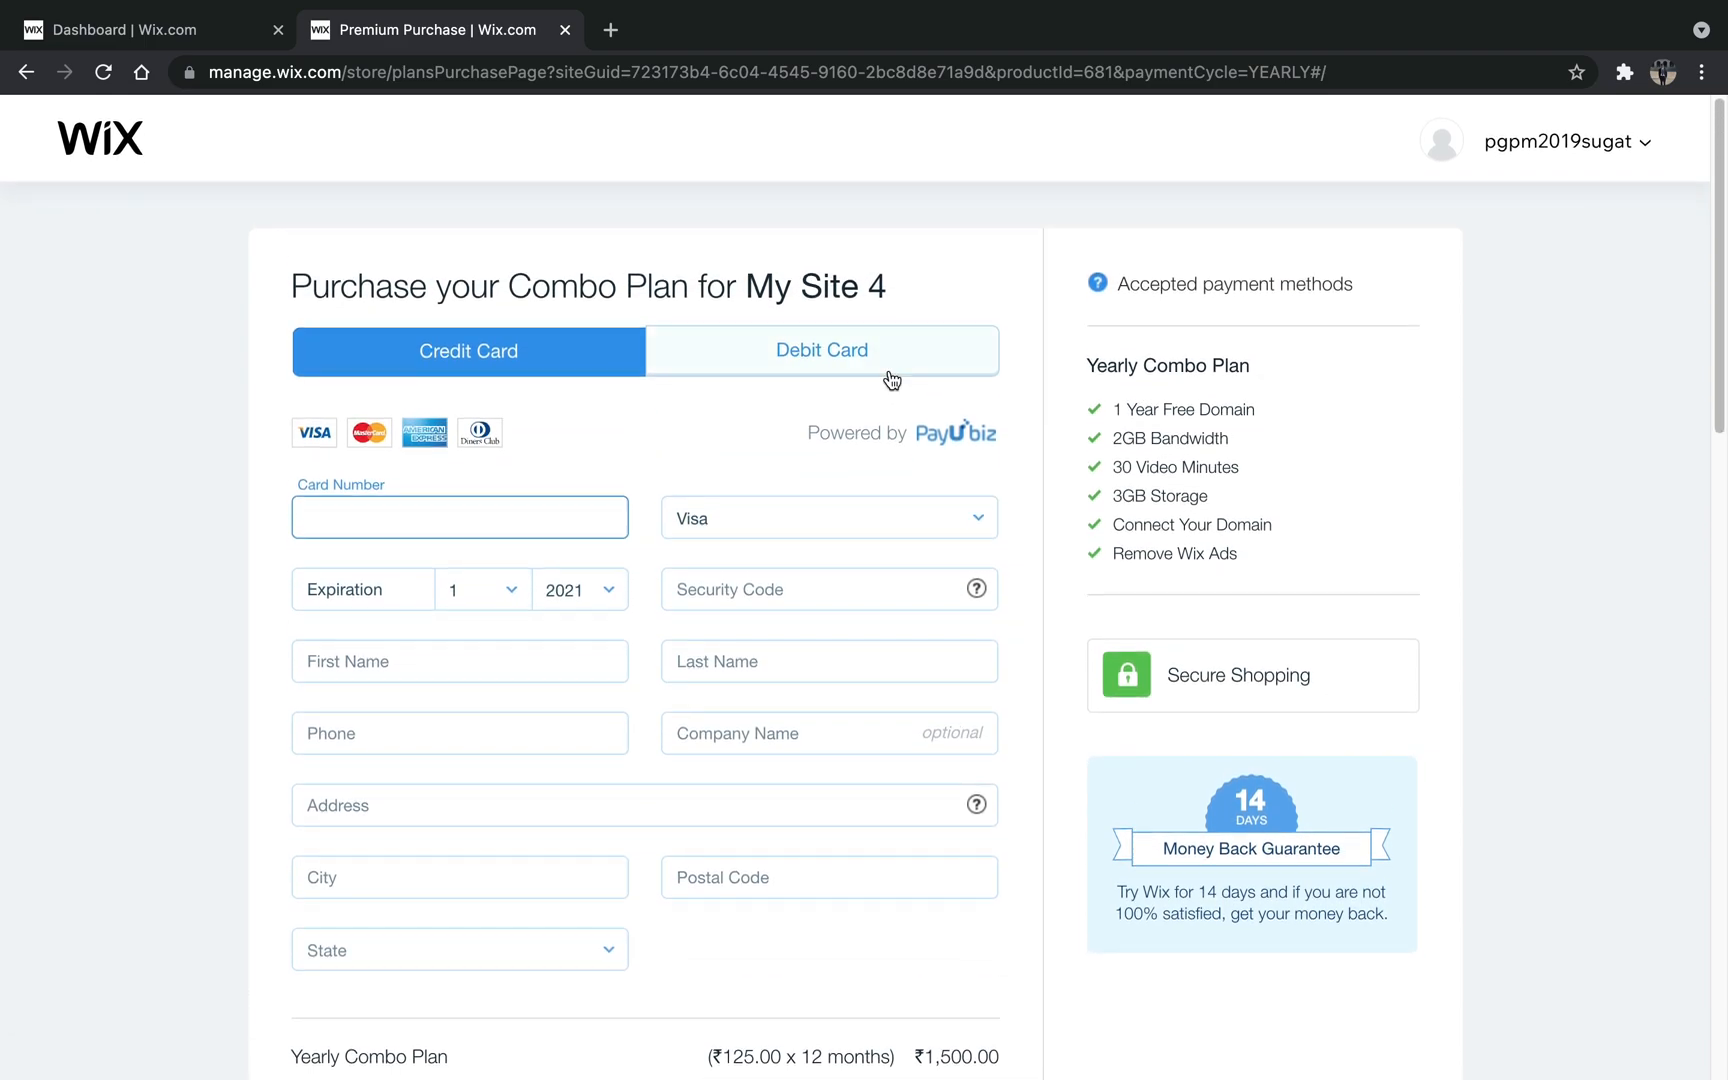
pyautogui.click(889, 368)
pyautogui.scroll(-4, 794, 566)
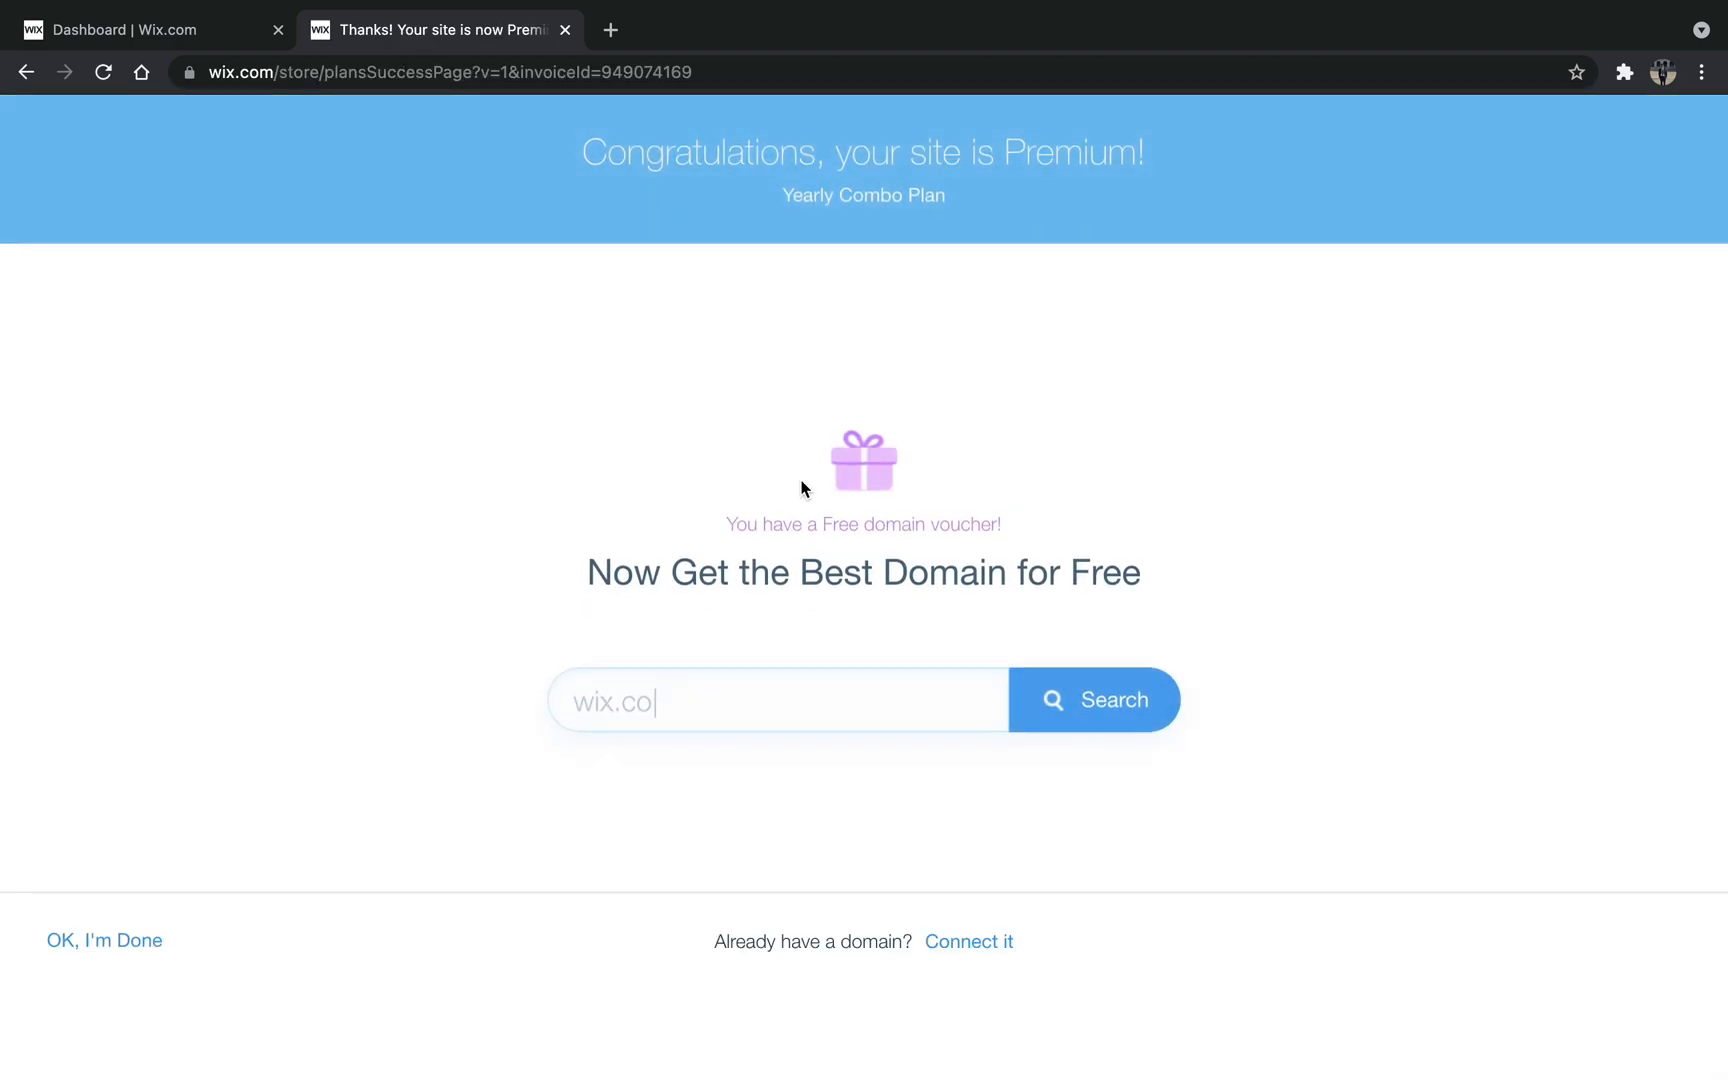
# - Search for the free voucher domain made of "iam", the owner's first name and ".com", and claim it
pyautogui.click(763, 680)
pyautogui.write('iamsugat')
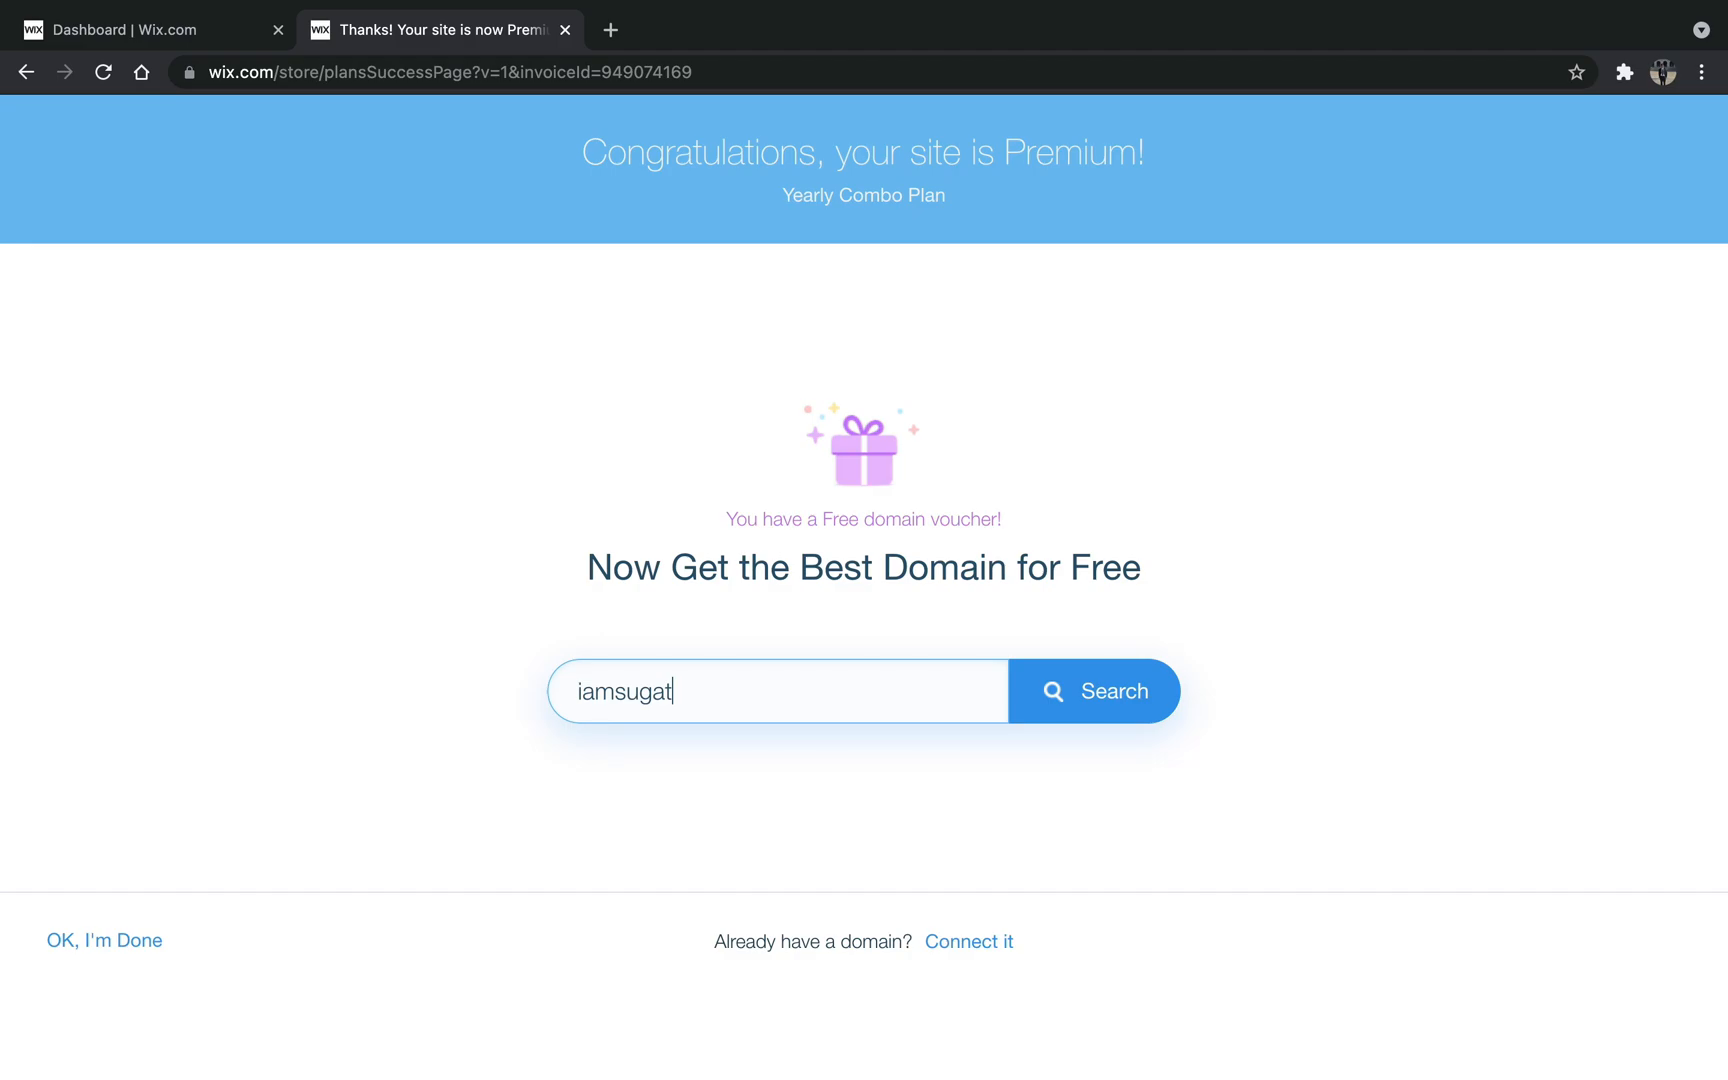
pyautogui.write('.com')
pyautogui.click(1079, 710)
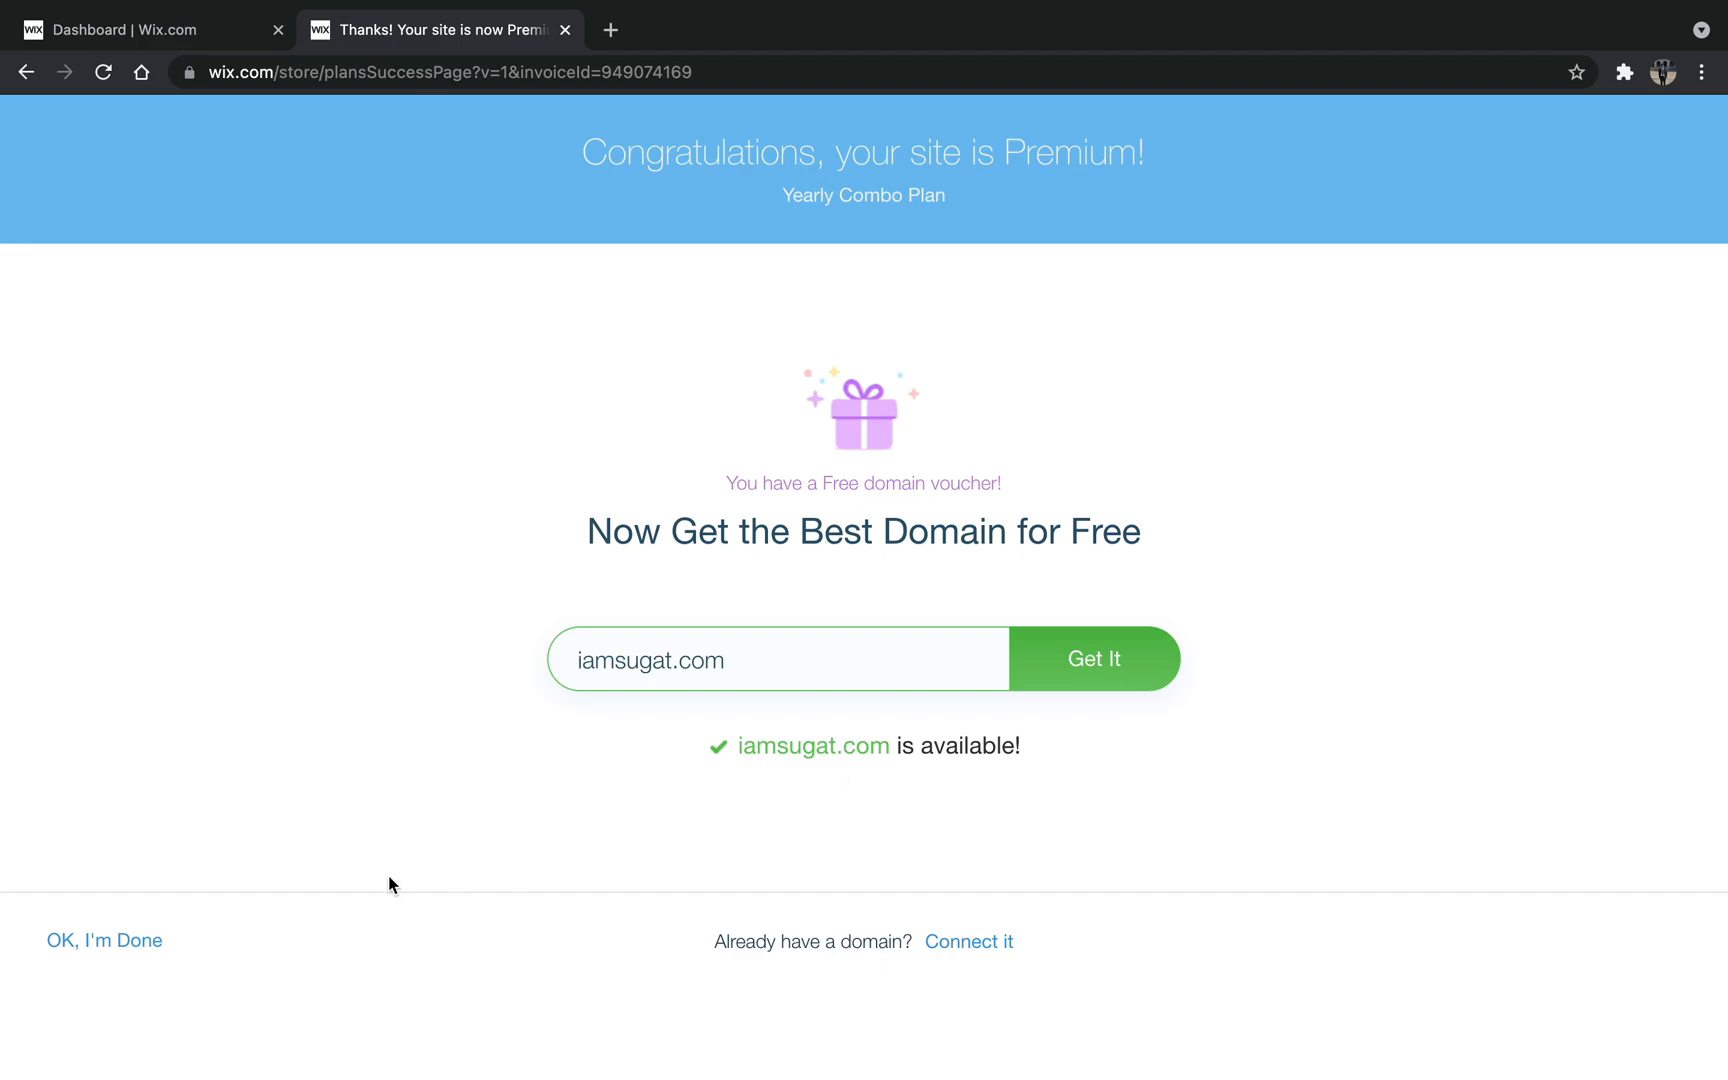
pyautogui.click(1097, 656)
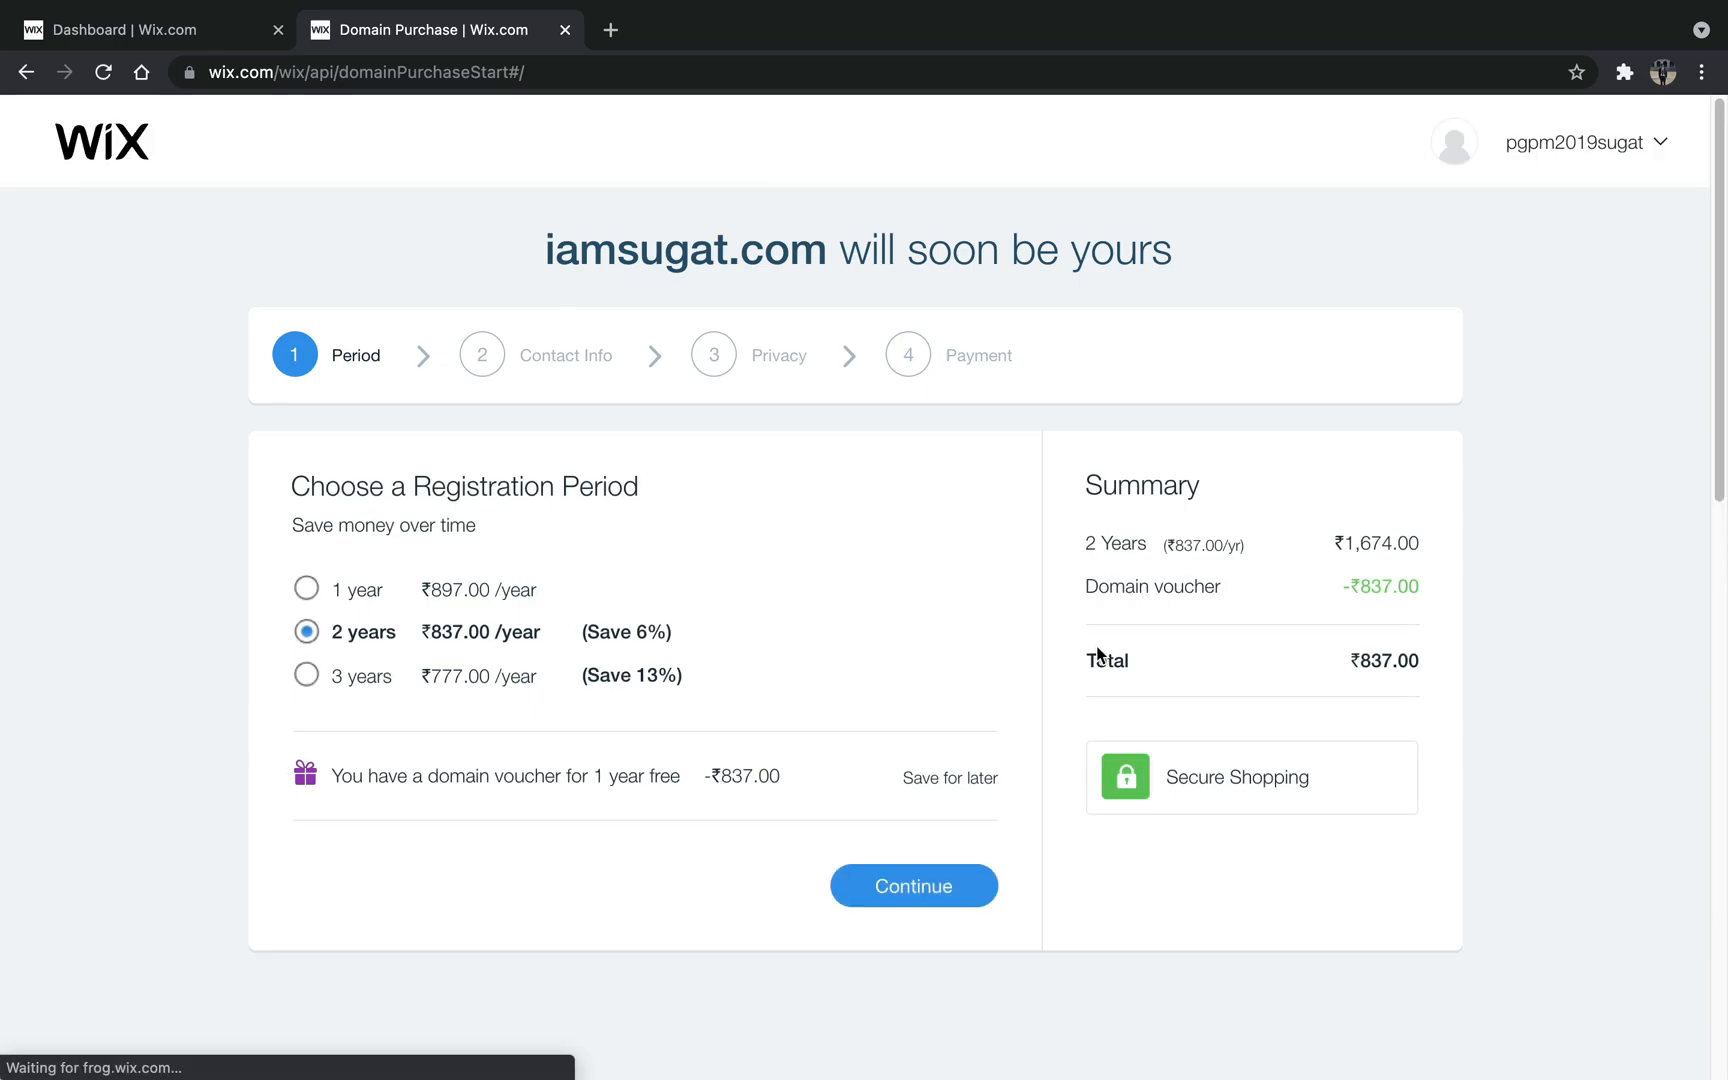
# - Set the domain's registration period to 1 year, continue through the purchase, and open the account settings
pyautogui.click(308, 592)
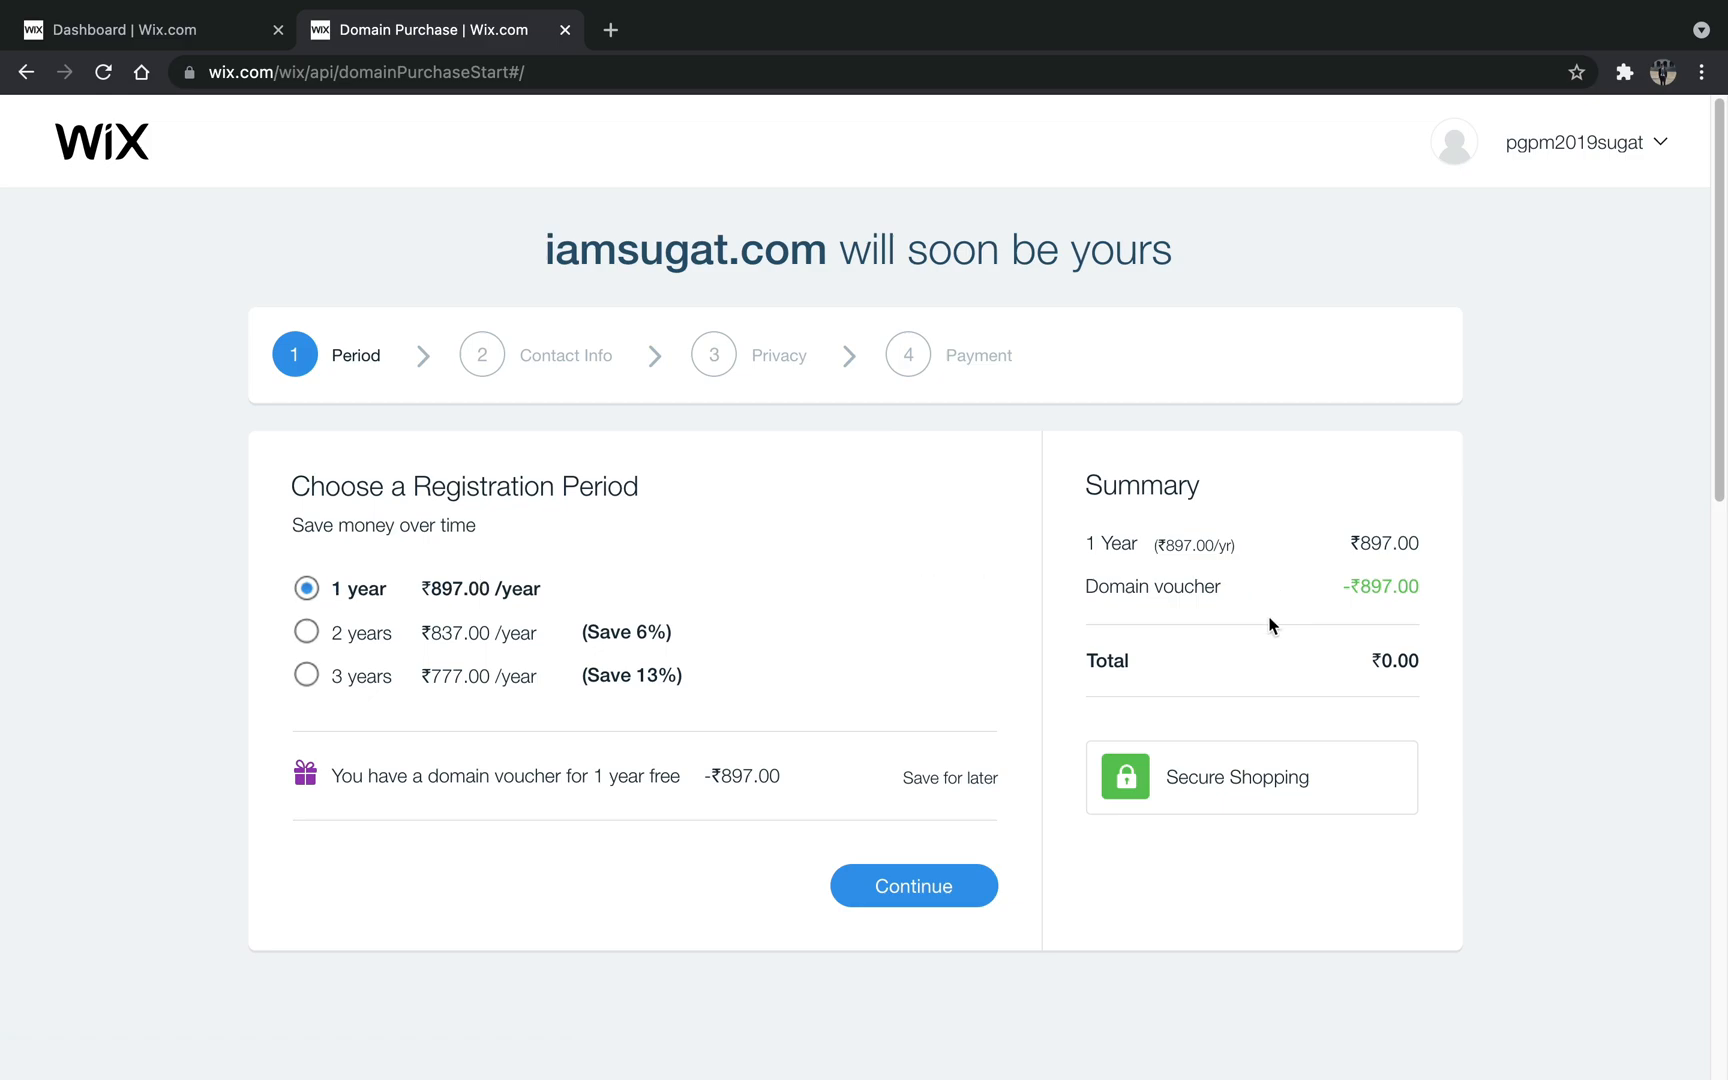
pyautogui.click(950, 903)
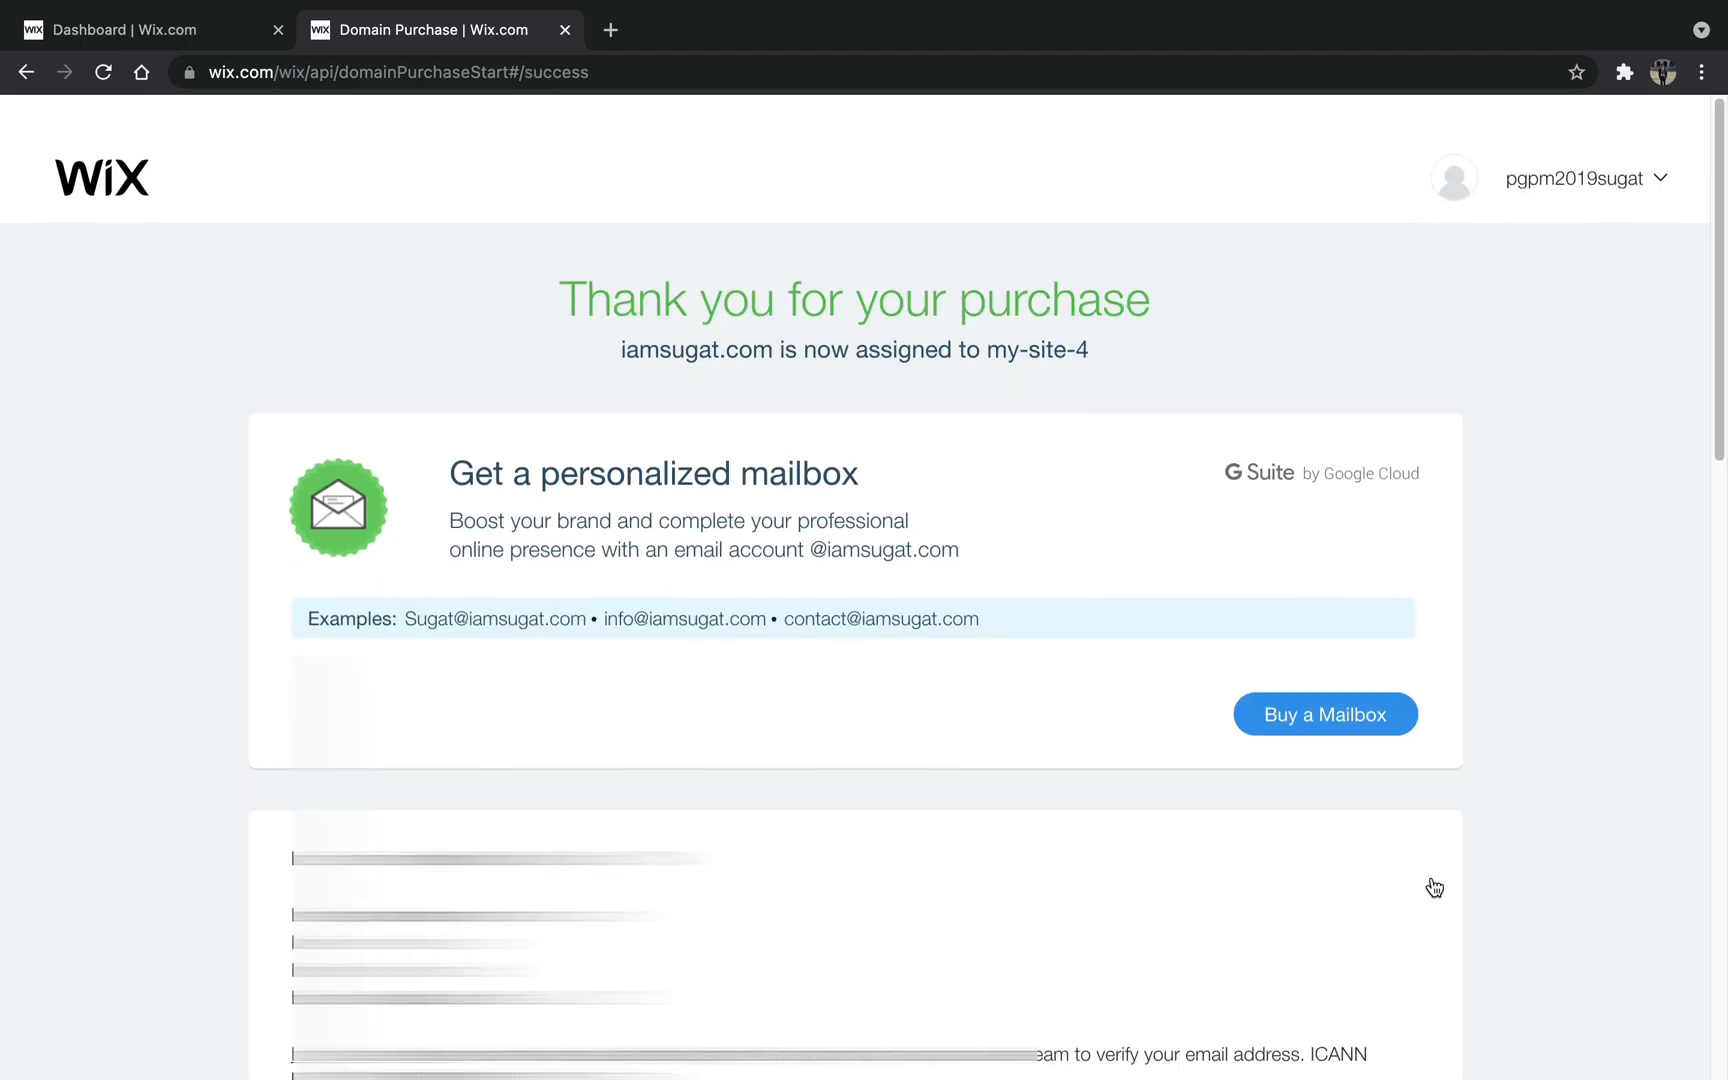
pyautogui.moveTo(1513, 181)
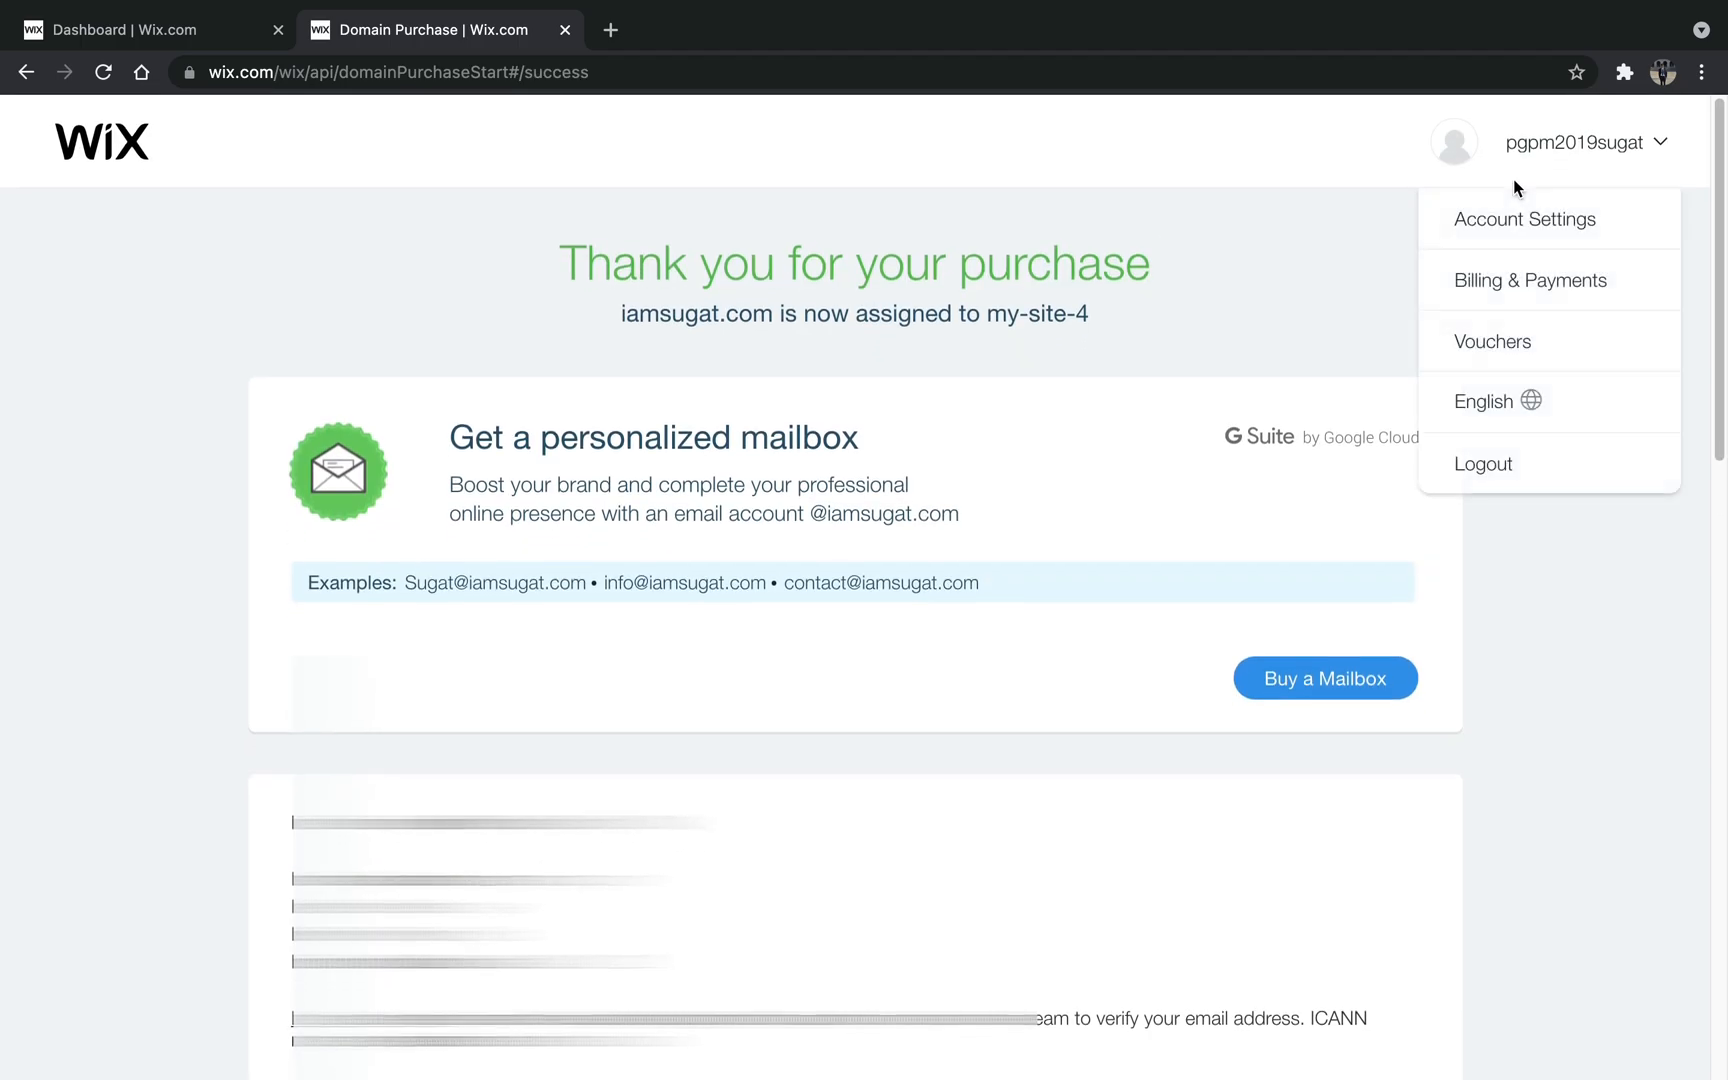
pyautogui.click(1541, 243)
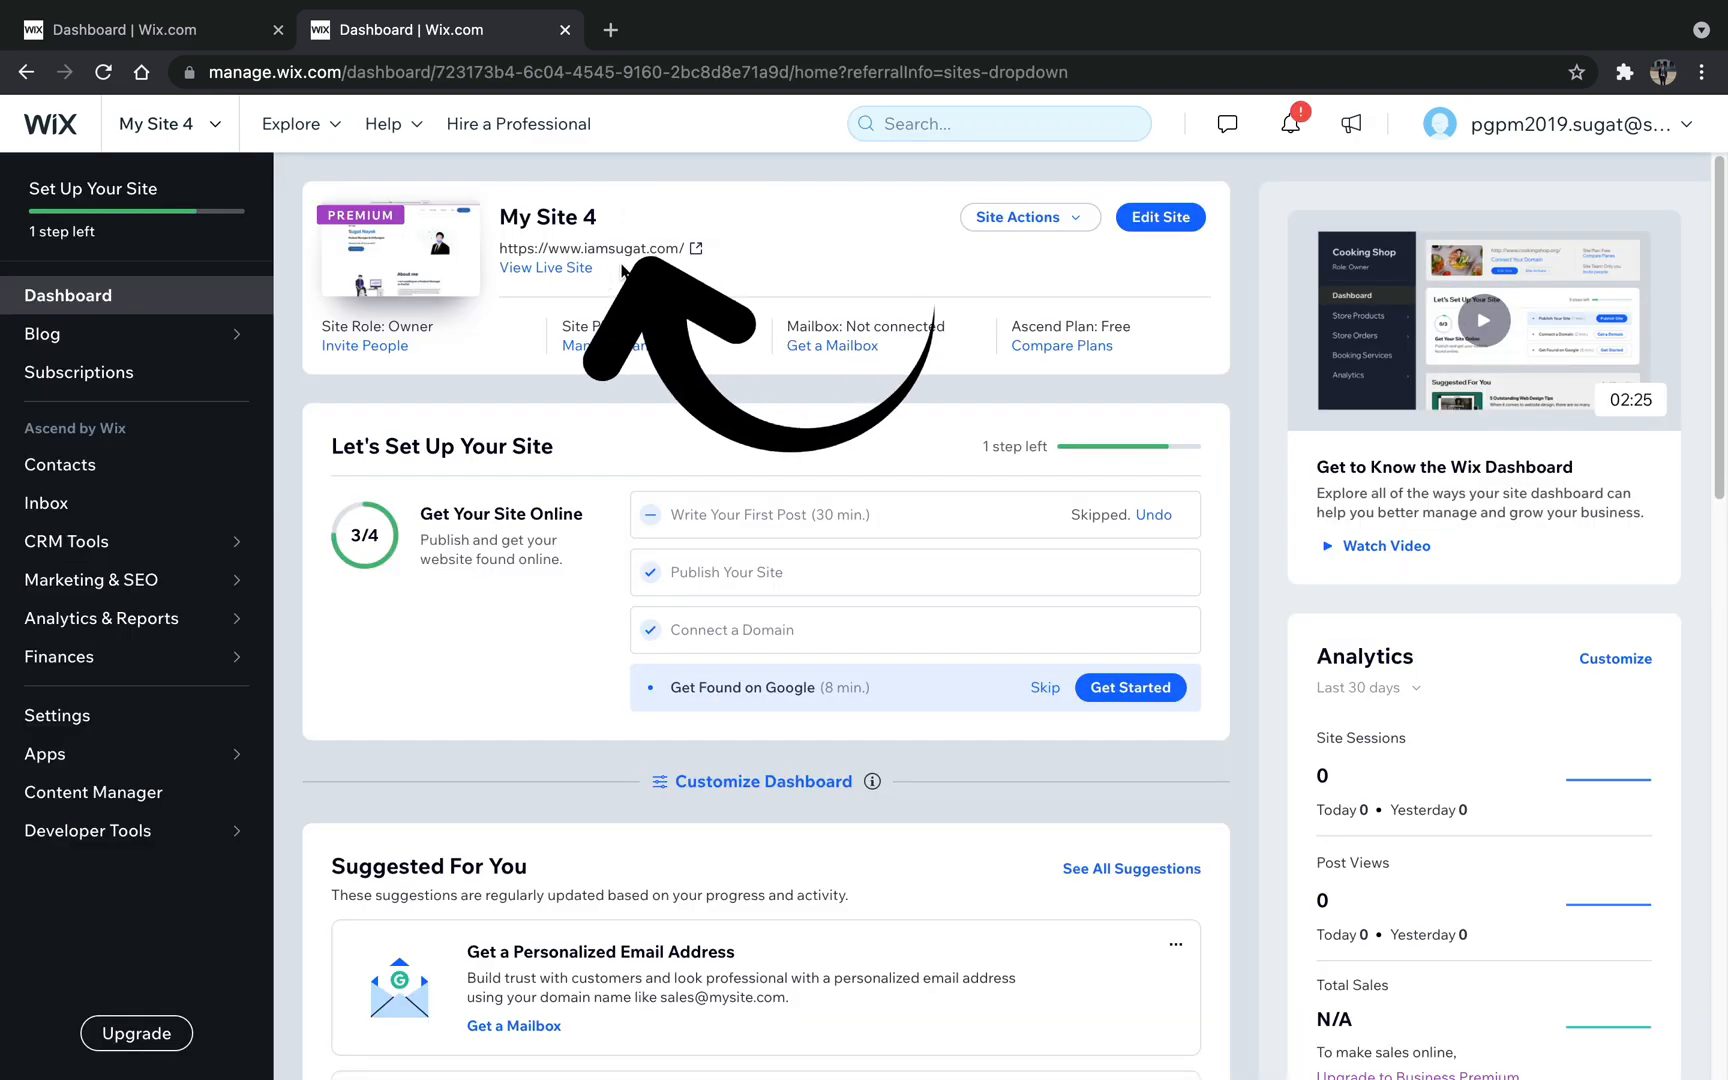
# - Open the live site at its new custom domain and examine the Home page down to the My Blog section
pyautogui.click(657, 249)
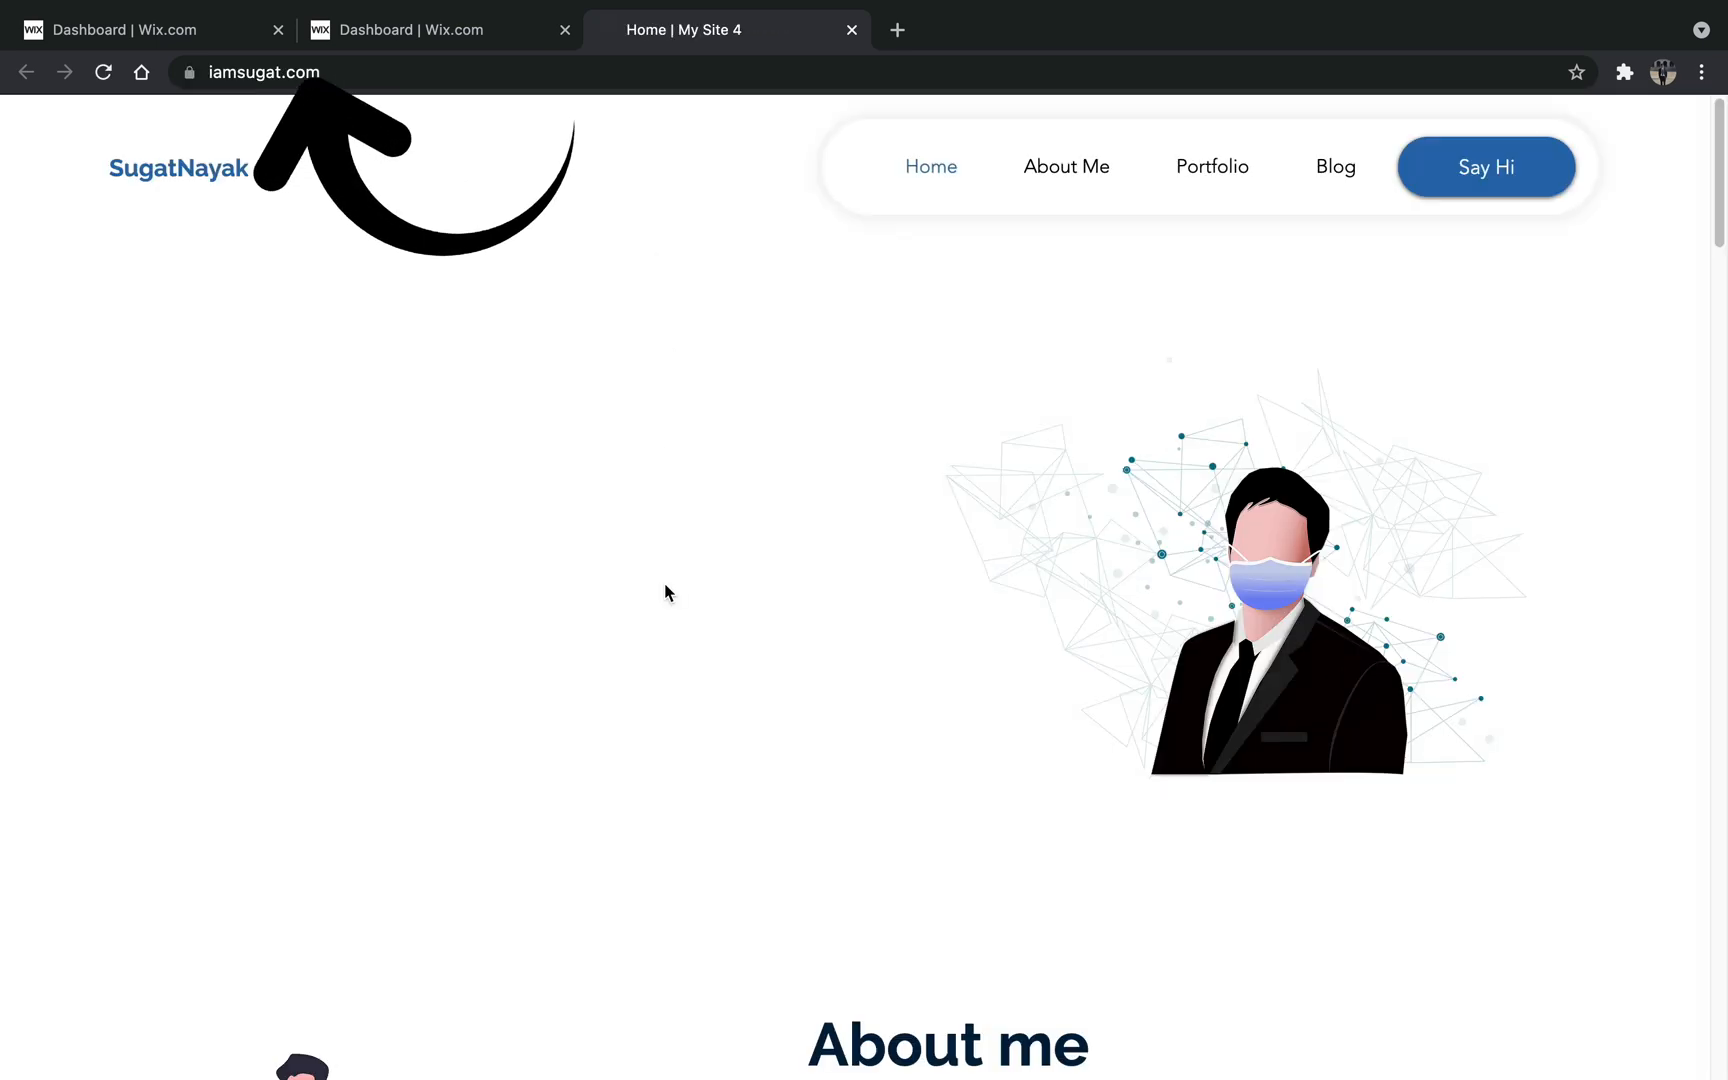
pyautogui.scroll(-7, 665, 592)
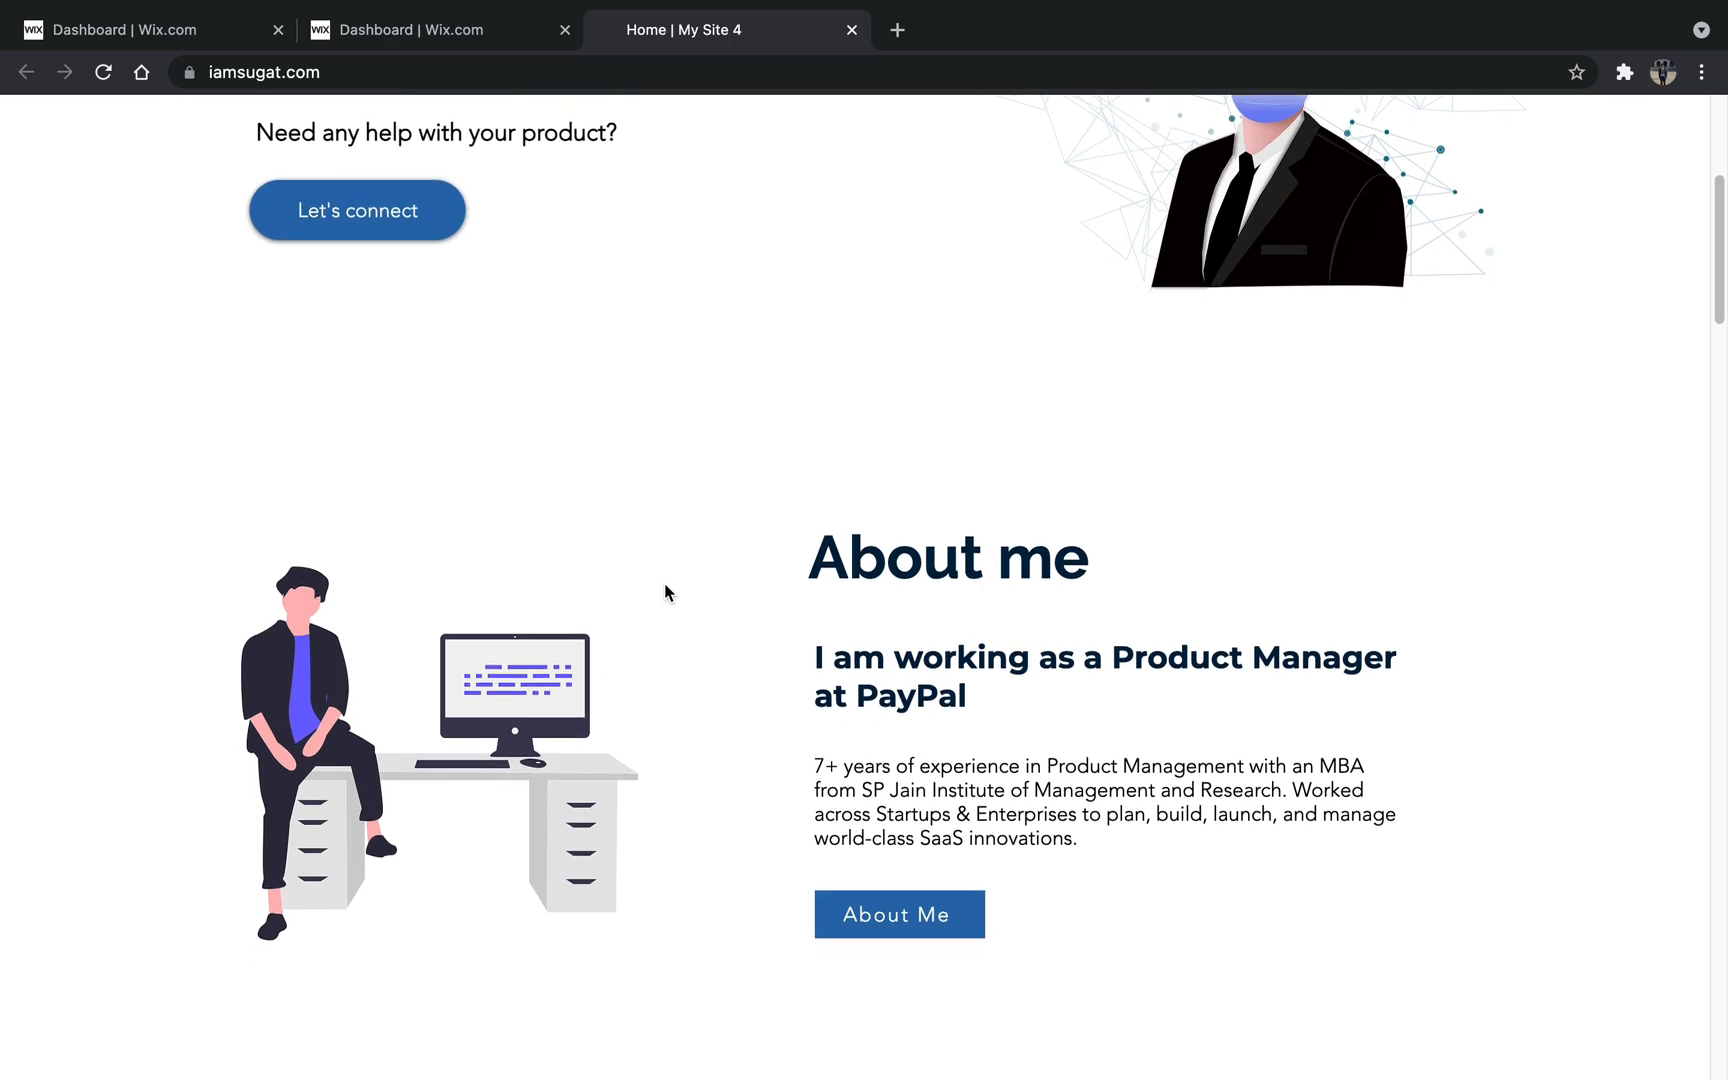
pyautogui.scroll(-5, 665, 592)
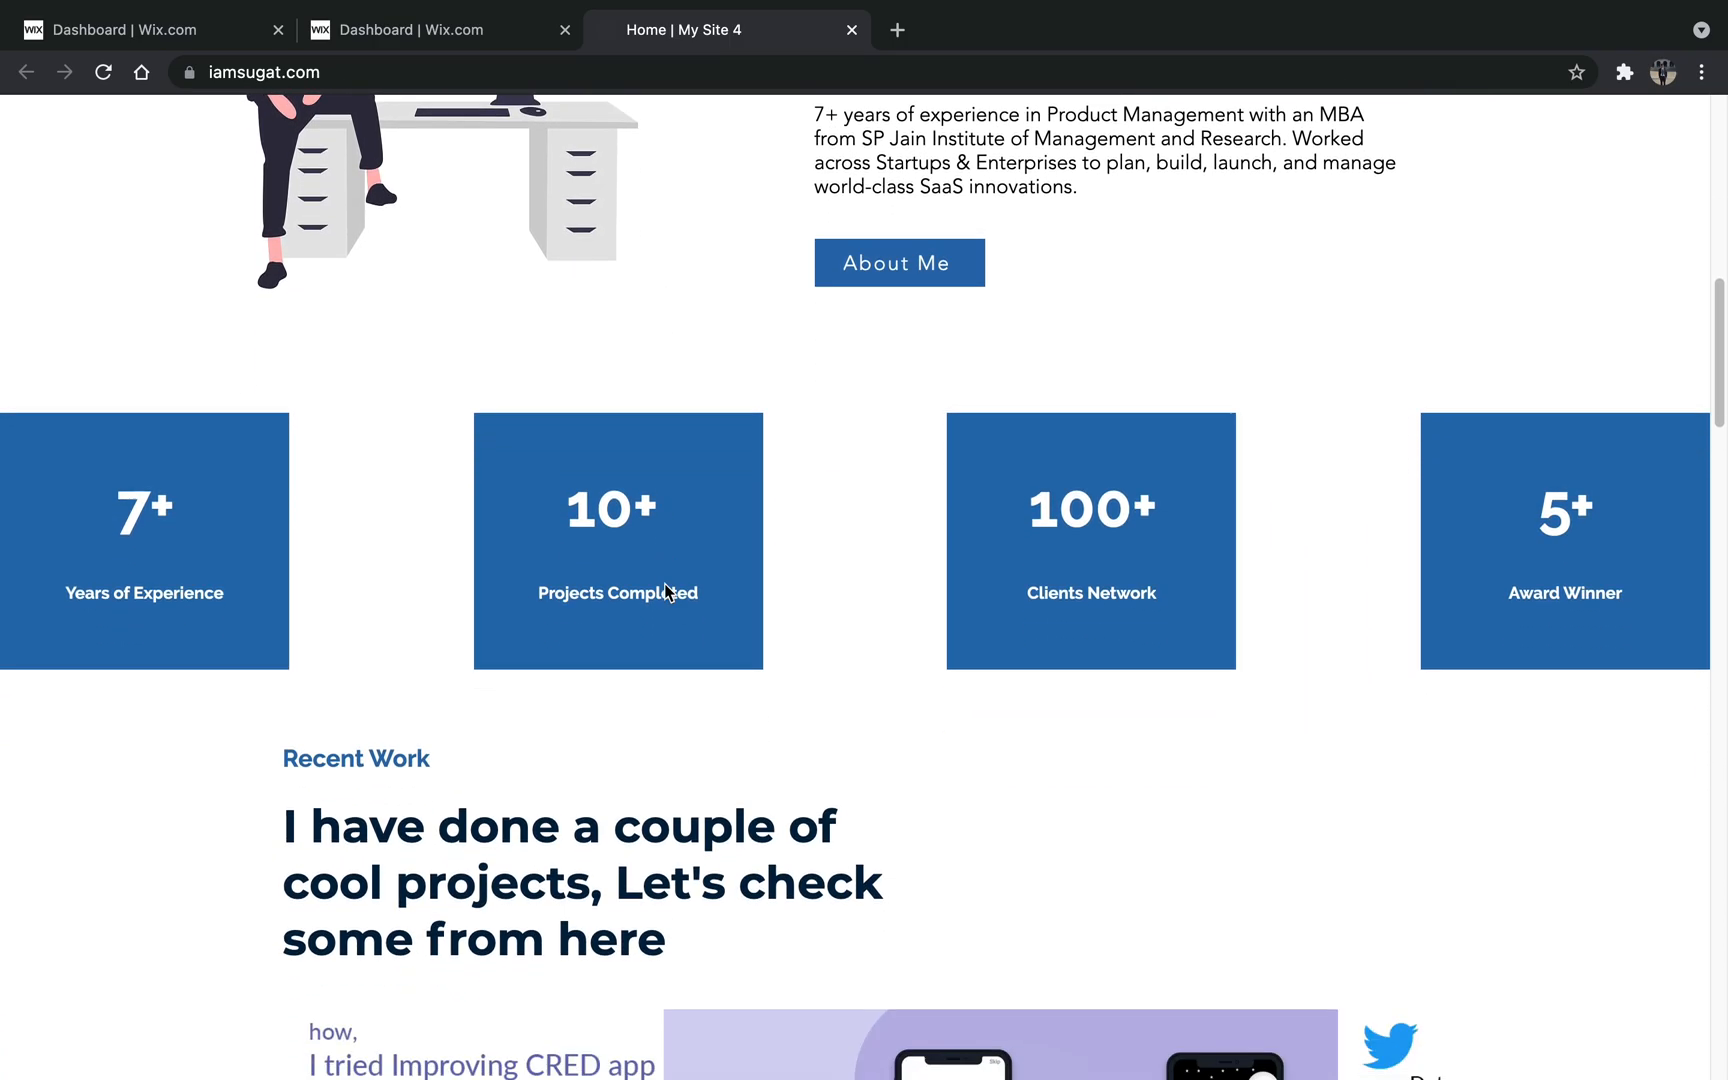
pyautogui.scroll(-7, 665, 590)
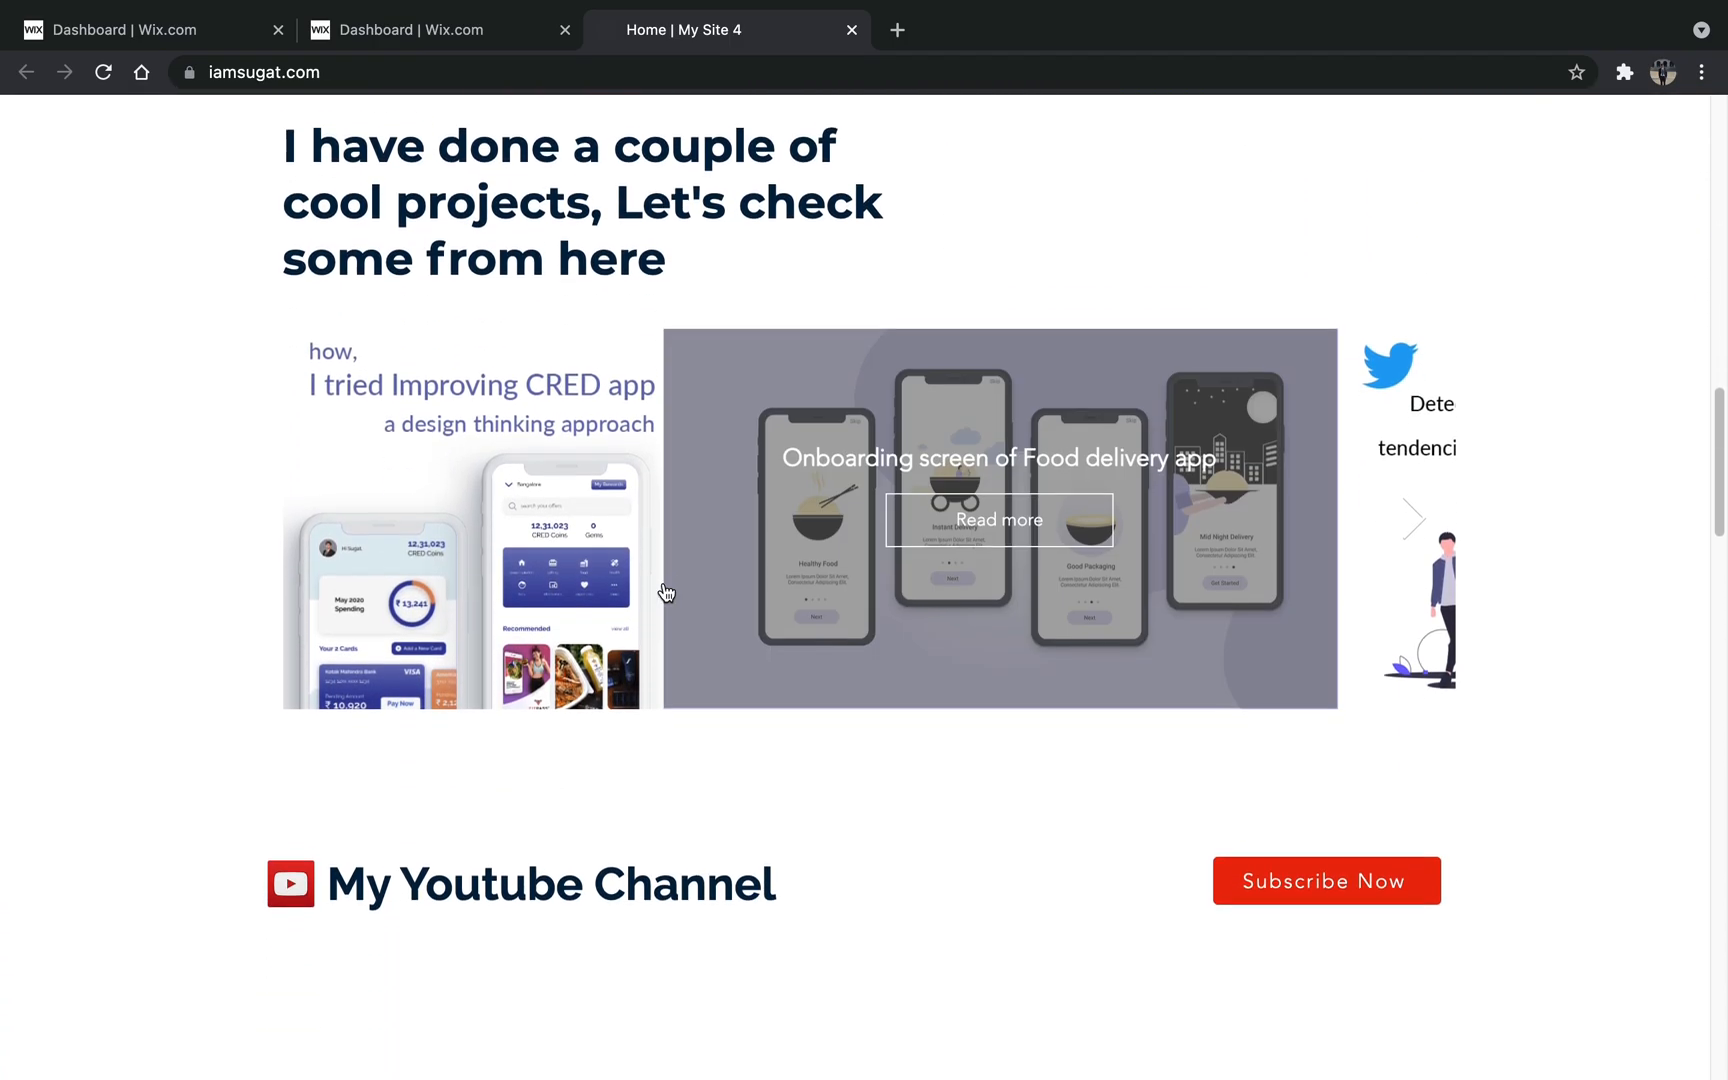
pyautogui.scroll(-8, 665, 592)
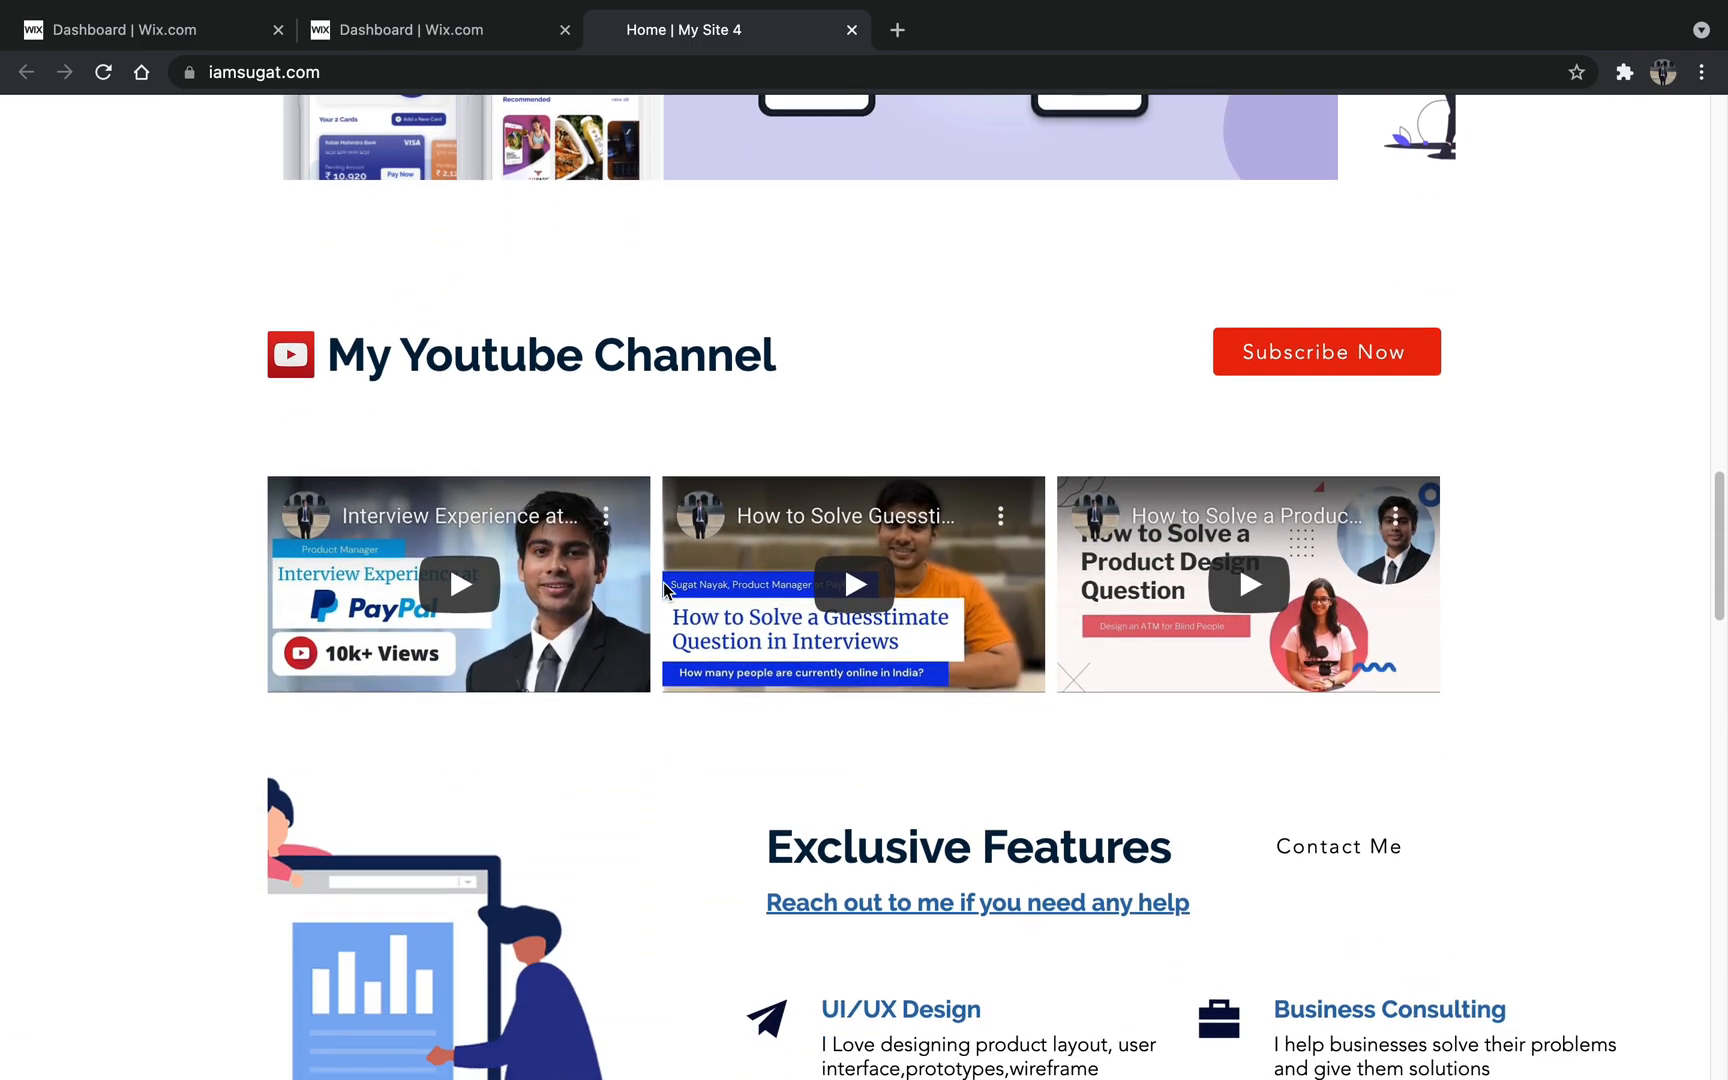
pyautogui.scroll(-12, 663, 590)
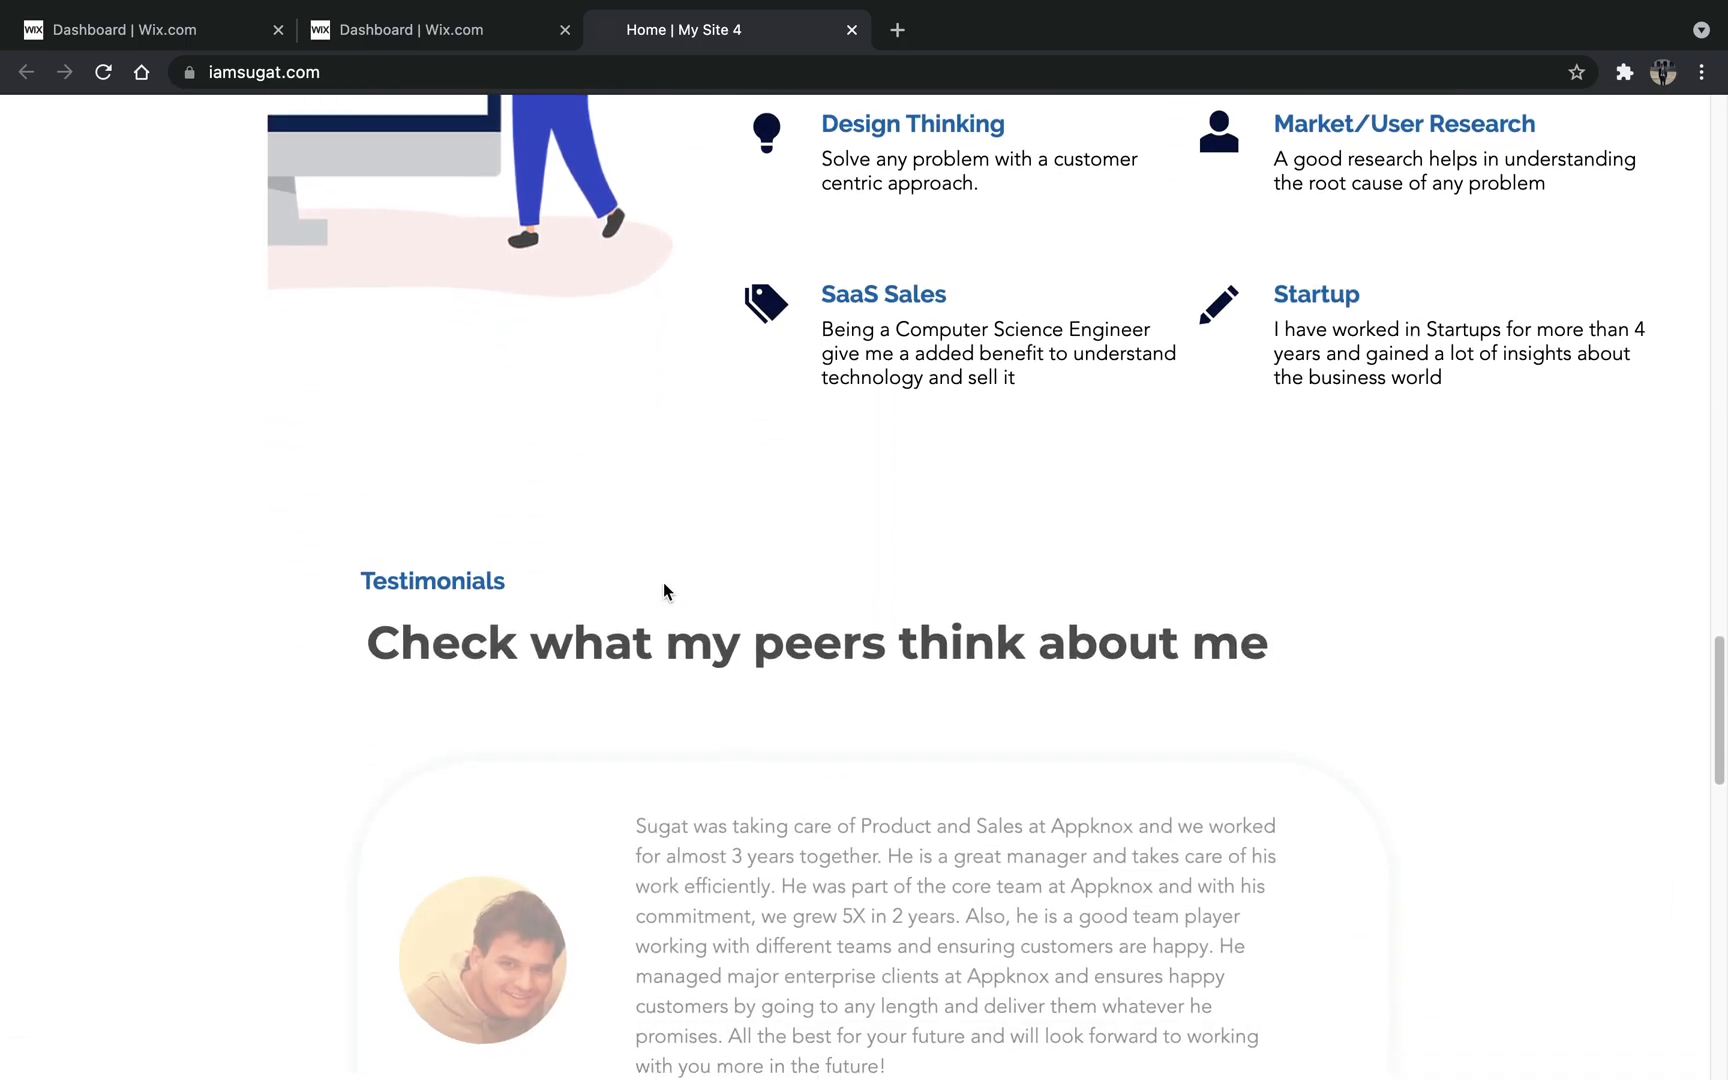
pyautogui.scroll(-15, 663, 583)
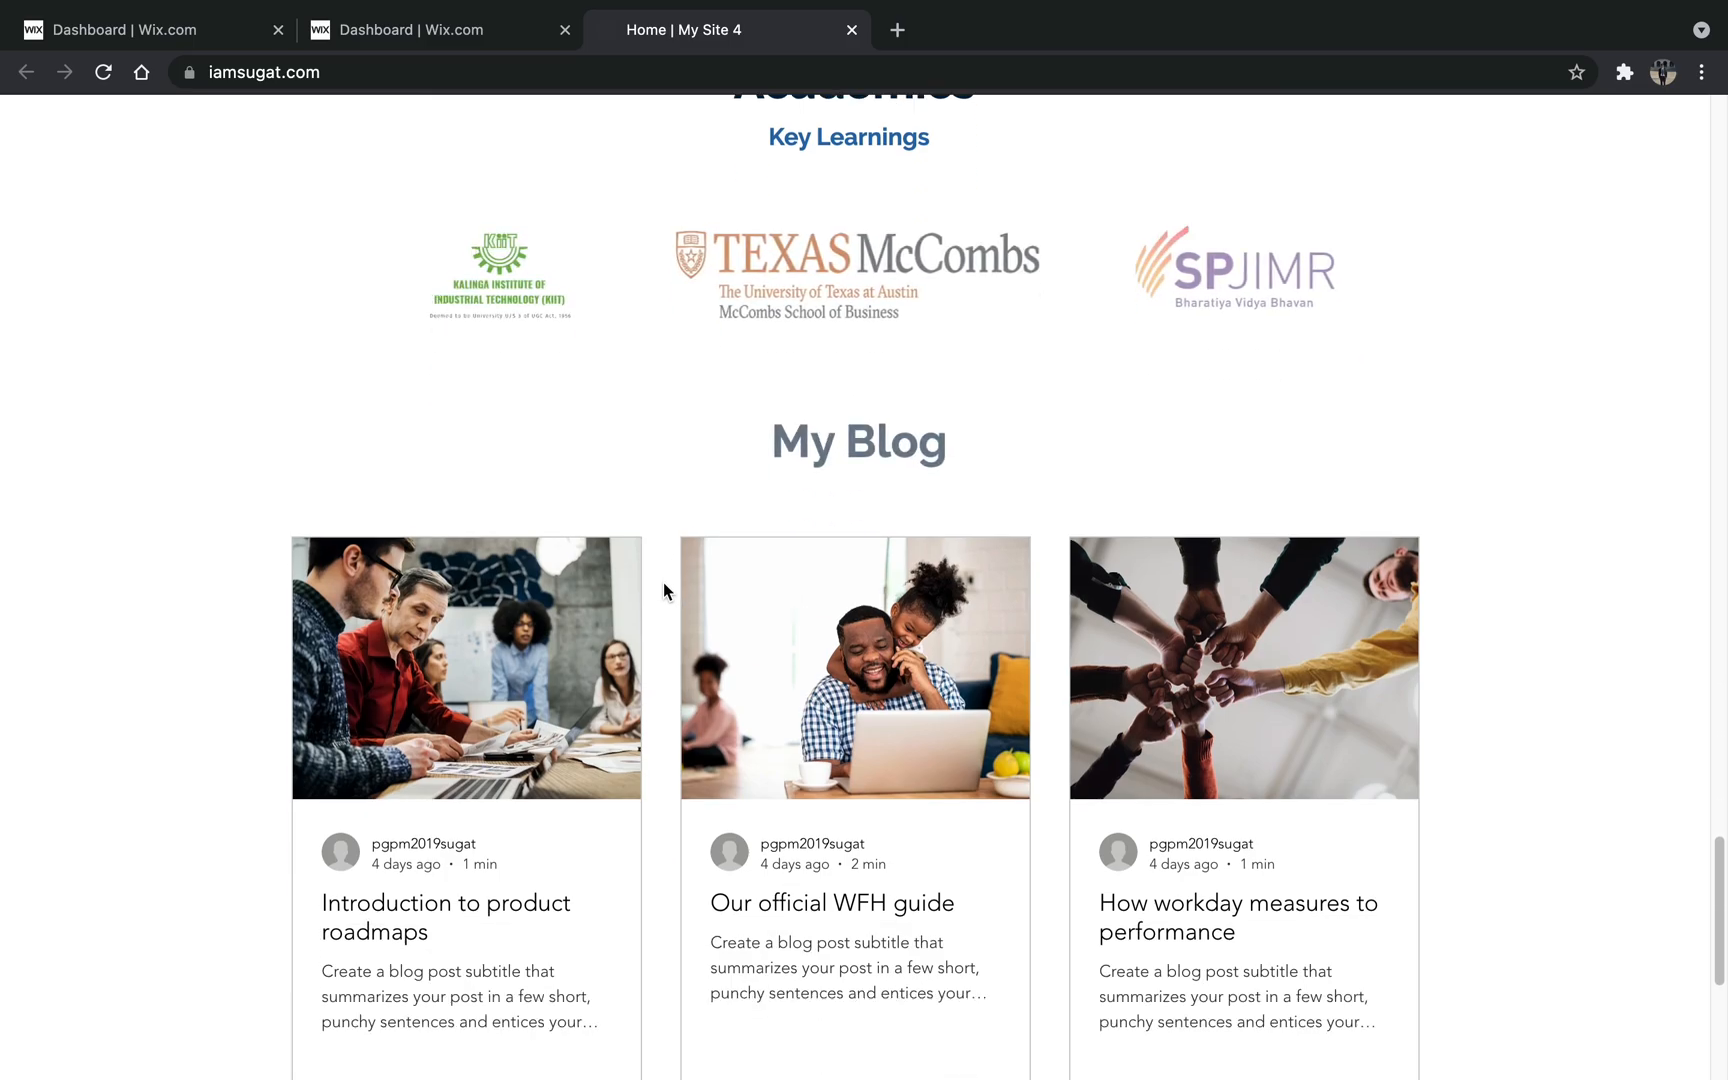